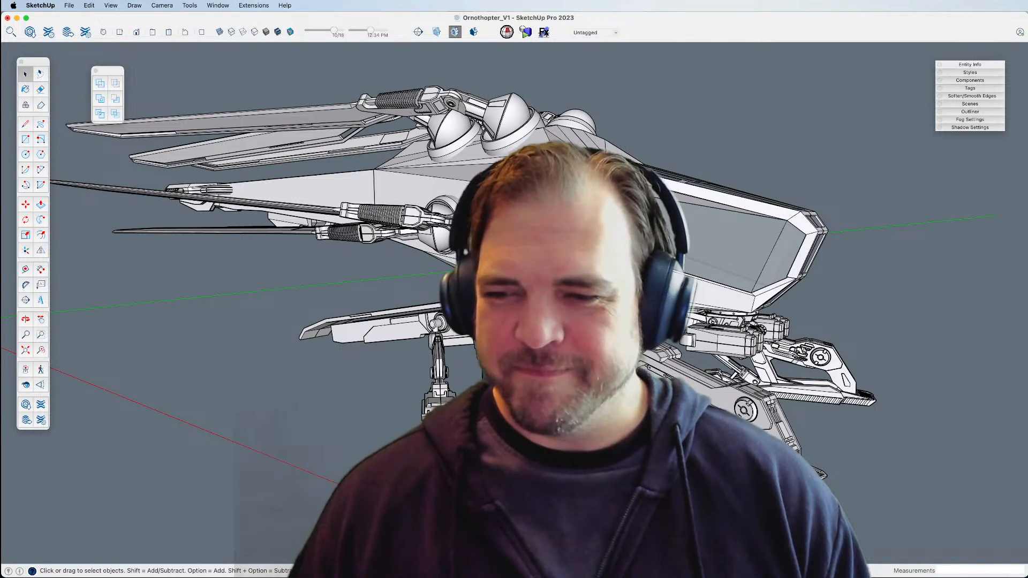
Examine the whole ornithopter model from the side and the front, including its wings, hull and landing gear.
{"action": "key", "text": "super+Tab"}
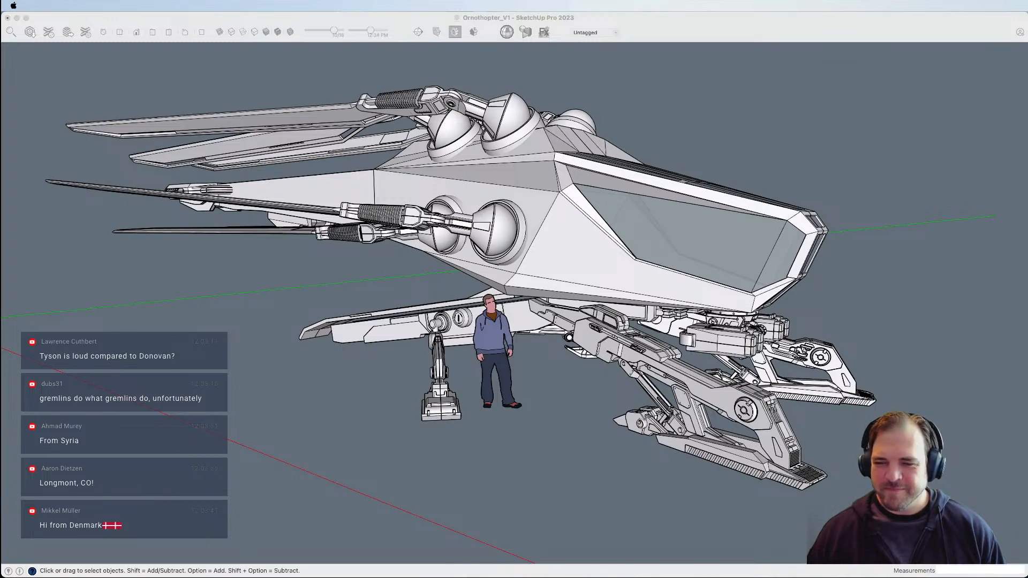
{"action": "key", "text": "super+Tab"}
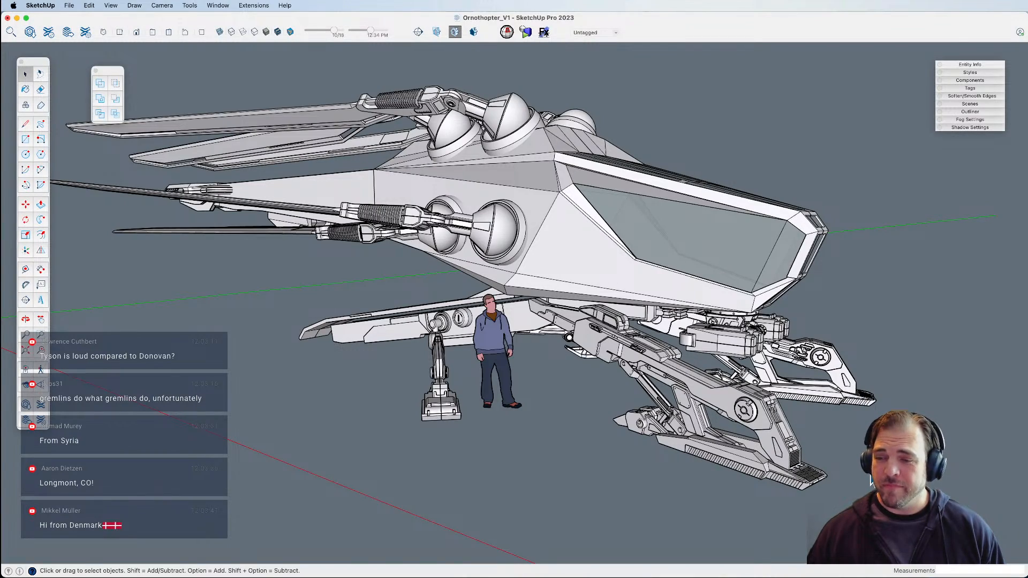
{"action": "mouse_move", "coordinate": [649, 390]}
{"action": "middle_mouse_down"}
{"action": "mouse_move", "coordinate": [616, 375]}
{"action": "mouse_move", "coordinate": [624, 364]}
{"action": "mouse_move", "coordinate": [610, 367]}
{"action": "mouse_move", "coordinate": [613, 353]}
{"action": "mouse_move", "coordinate": [646, 392]}
{"action": "middle_mouse_up"}
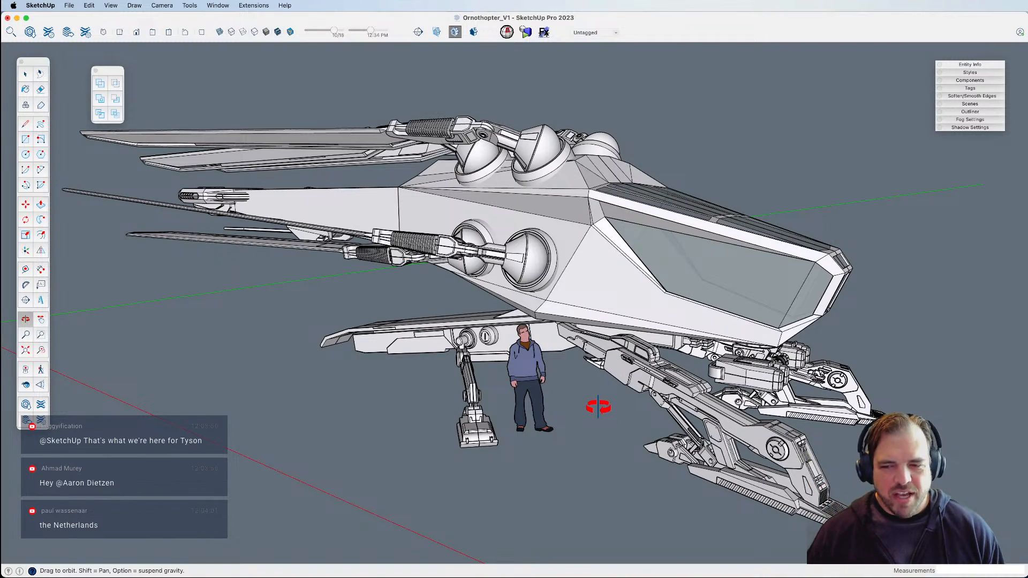
{"action": "left_click_drag", "start_coordinate": [634, 390], "coordinate": [661, 364]}
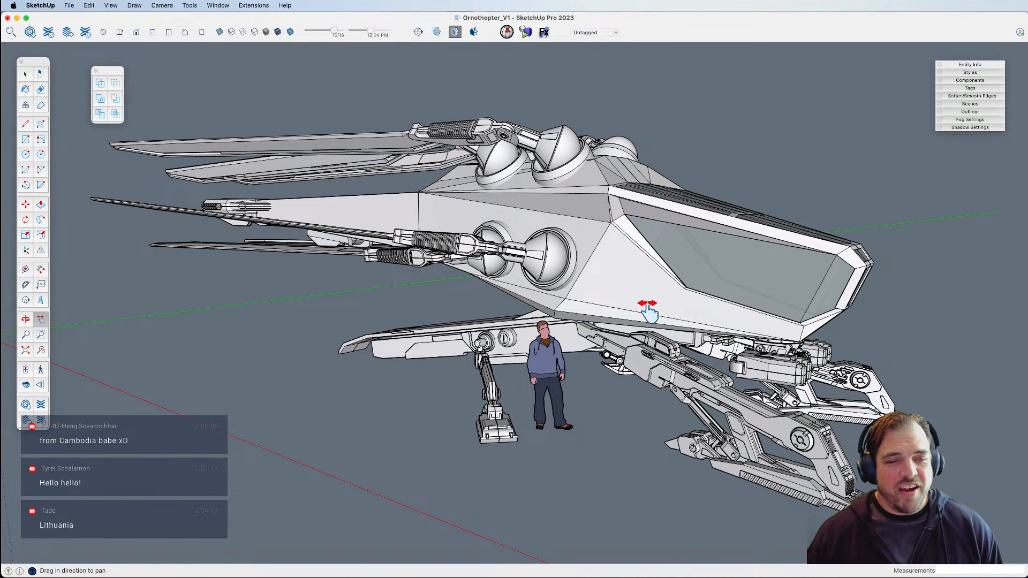
{"action": "left_click_drag", "start_coordinate": [681, 343], "coordinate": [718, 345]}
{"action": "middle_click_drag", "start_coordinate": [711, 321], "coordinate": [762, 320]}
{"action": "middle_click_drag", "start_coordinate": [667, 325], "coordinate": [748, 337]}
{"action": "middle_click_drag", "start_coordinate": [598, 321], "coordinate": [668, 341], "text": "shift"}
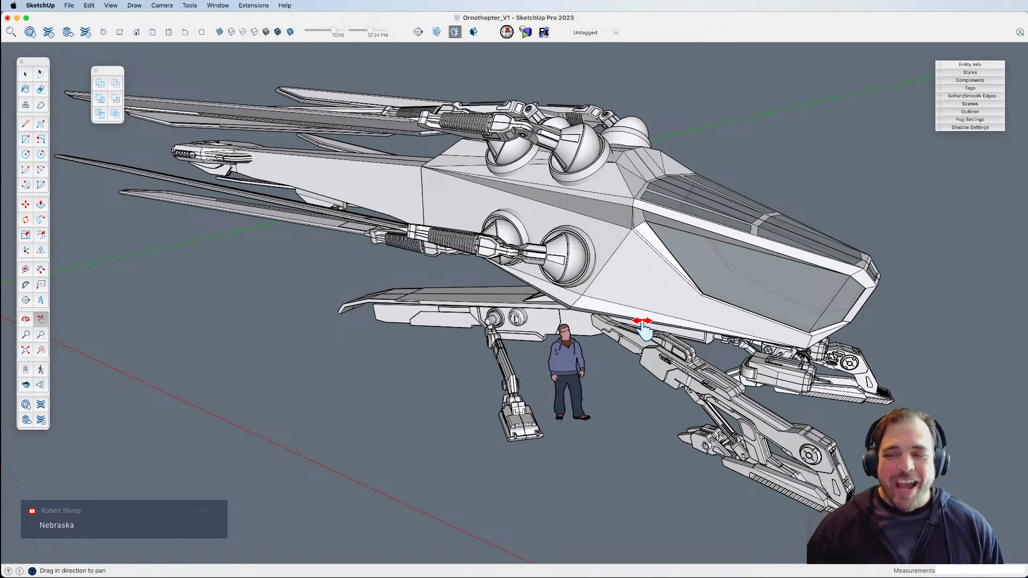
{"action": "middle_click_drag", "start_coordinate": [606, 321], "coordinate": [543, 284]}
{"action": "left_click_drag", "start_coordinate": [543, 283], "coordinate": [455, 277]}
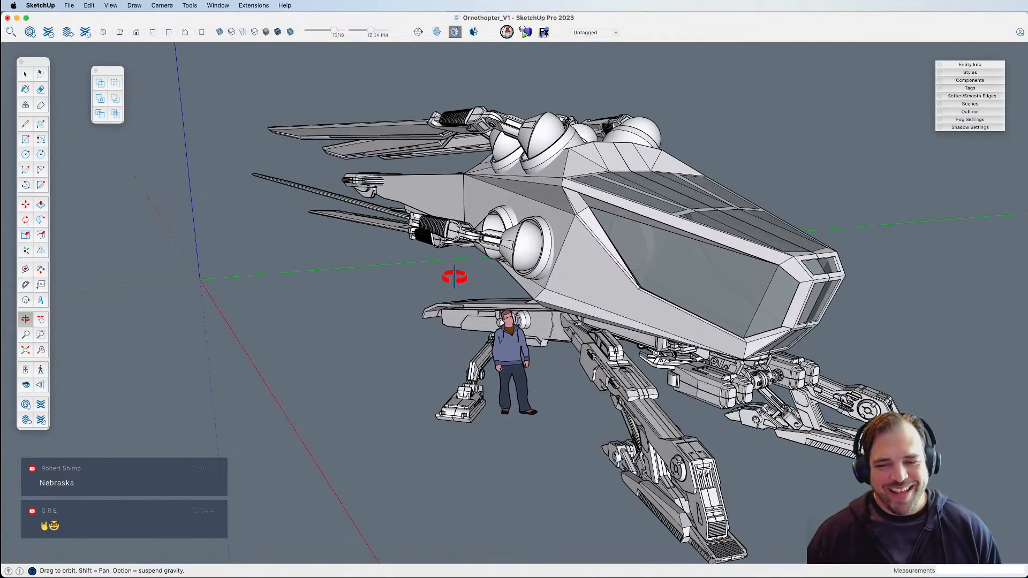
{"action": "left_click_drag", "start_coordinate": [608, 236], "coordinate": [673, 246]}
Select the near half of the ornithopter to inspect how far the component extends, and clear the selection.
{"action": "key", "text": "space"}
{"action": "left_click", "coordinate": [624, 238]}
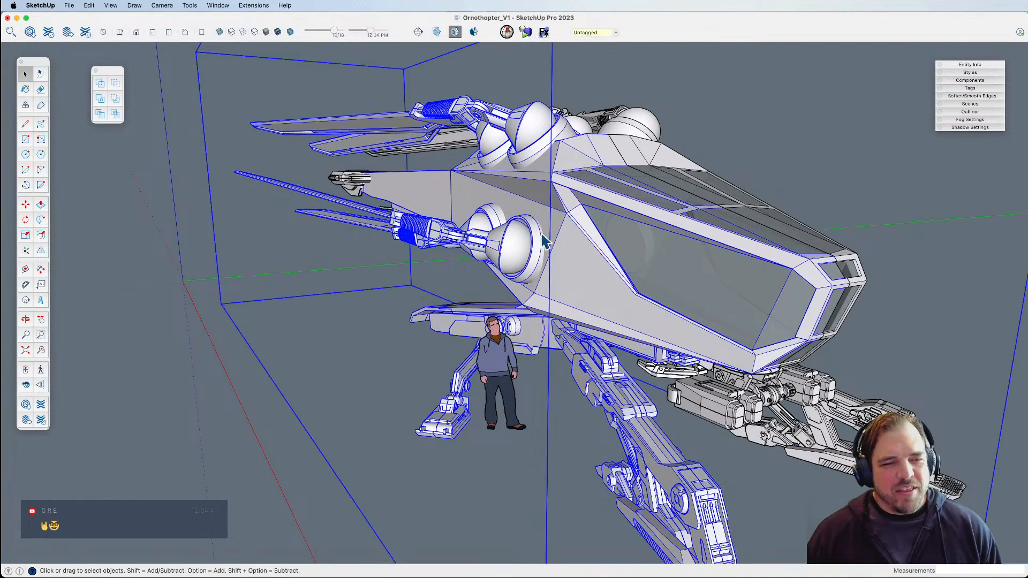
{"action": "key", "text": "o"}
{"action": "left_click_drag", "start_coordinate": [659, 255], "coordinate": [605, 310]}
{"action": "key", "text": "space"}
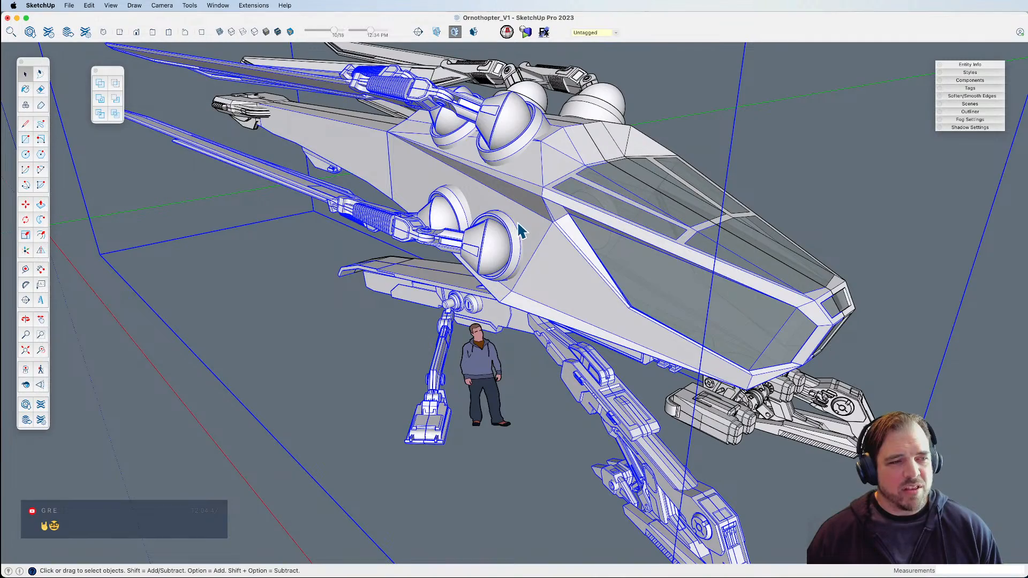
{"action": "scroll", "coordinate": [515, 227], "scroll_direction": "down", "scroll_amount": 1}
{"action": "middle_click_drag", "start_coordinate": [515, 227], "coordinate": [613, 283], "text": "shift"}
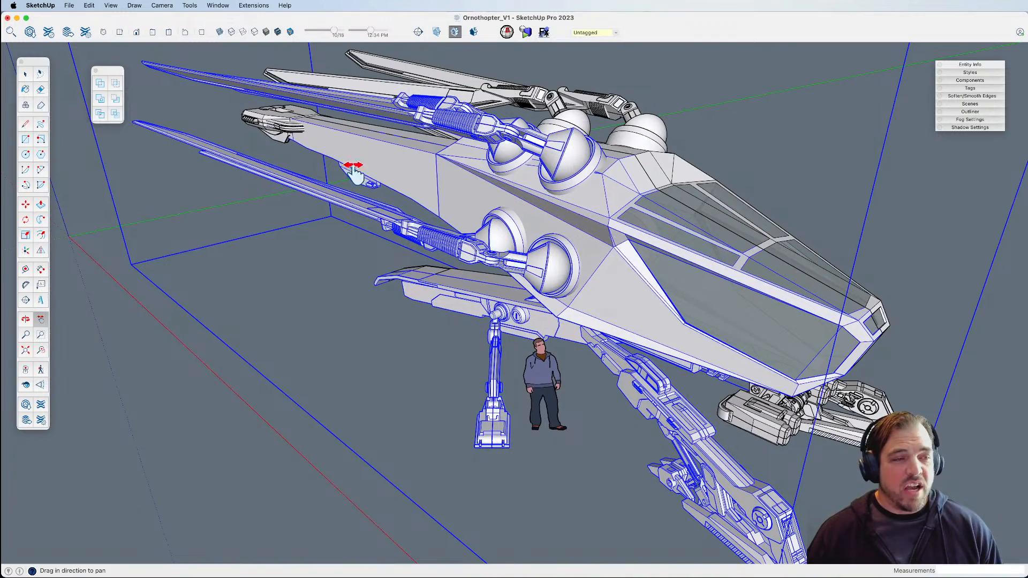
{"action": "middle_click_drag", "start_coordinate": [301, 140], "coordinate": [477, 294]}
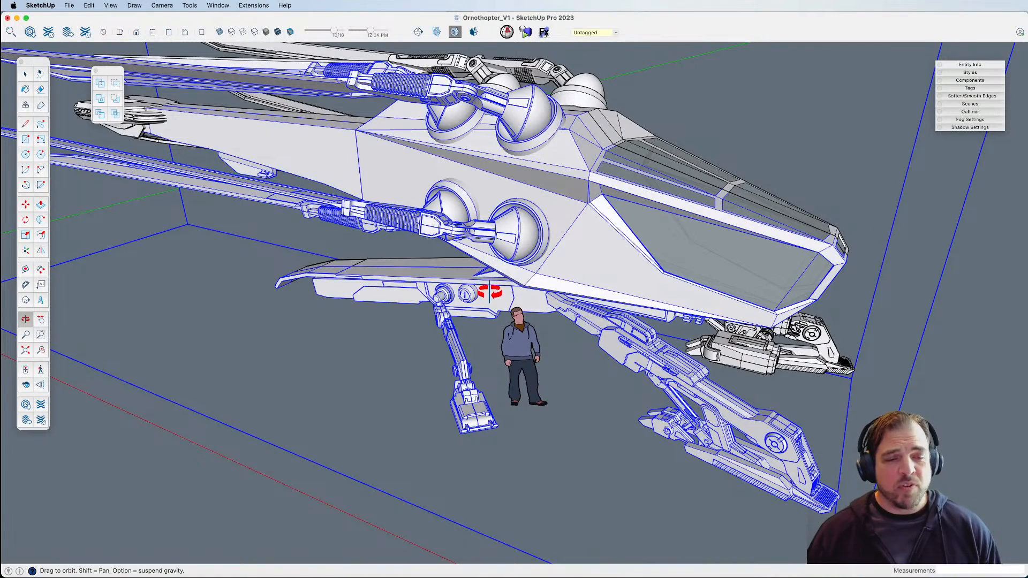
{"action": "scroll", "coordinate": [508, 312], "scroll_direction": "down", "scroll_amount": 3}
{"action": "key", "text": "h"}
{"action": "middle_click_drag", "start_coordinate": [556, 292], "coordinate": [516, 258]}
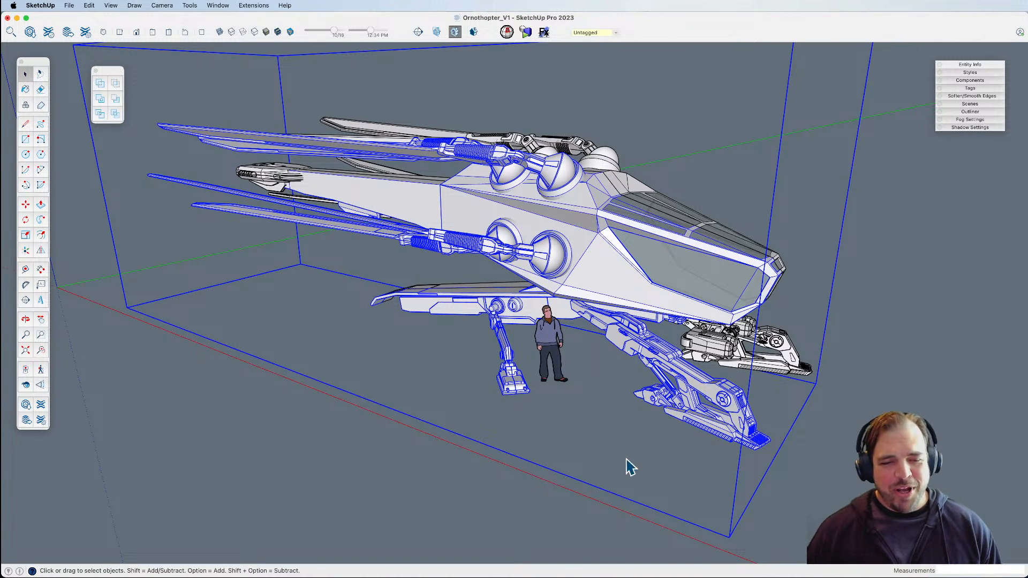
{"action": "left_click", "coordinate": [505, 490]}
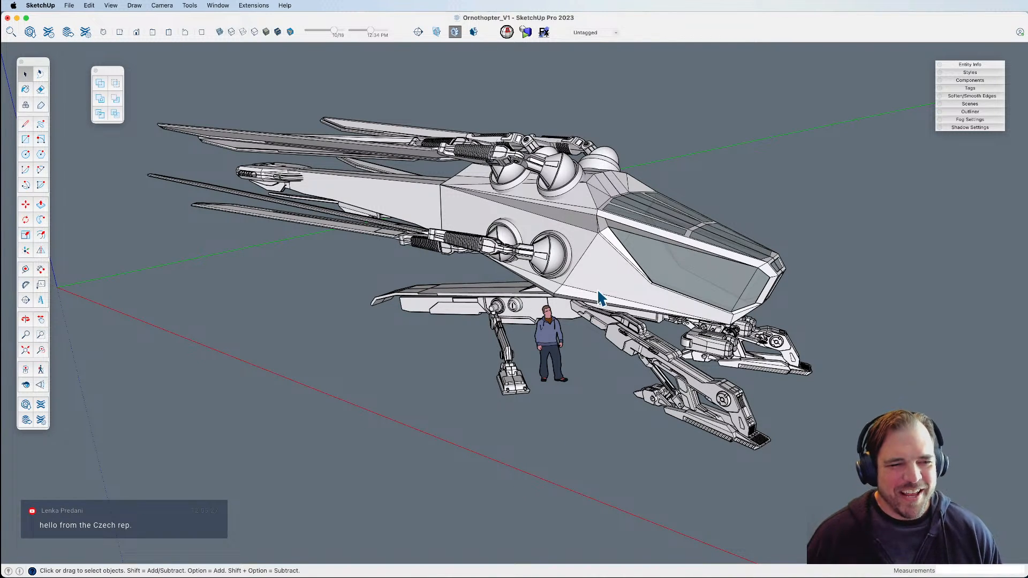
Try moving the near half of the ornithopter sideways away from the other half, and clear the selection.
{"action": "scroll", "coordinate": [598, 292], "scroll_direction": "up", "scroll_amount": 3}
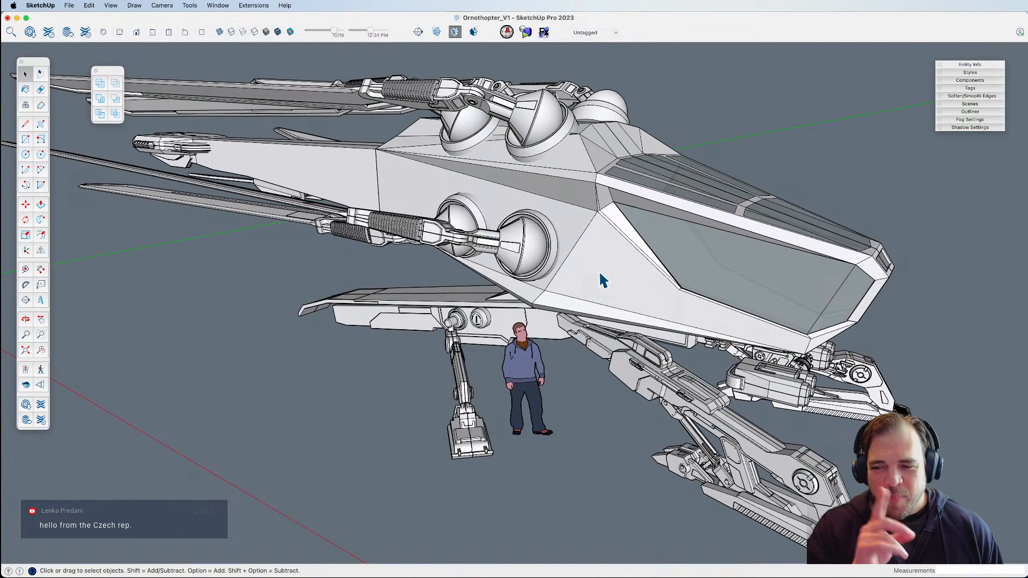
{"action": "mouse_move", "coordinate": [602, 279]}
{"action": "middle_mouse_down"}
{"action": "mouse_move", "coordinate": [608, 252]}
{"action": "mouse_move", "coordinate": [512, 239]}
{"action": "mouse_move", "coordinate": [605, 274]}
{"action": "middle_mouse_up"}
{"action": "scroll", "coordinate": [680, 310], "scroll_direction": "up", "scroll_amount": 2}
{"action": "middle_click_drag", "start_coordinate": [677, 309], "coordinate": [535, 300], "text": "shift"}
{"action": "left_click", "coordinate": [570, 257]}
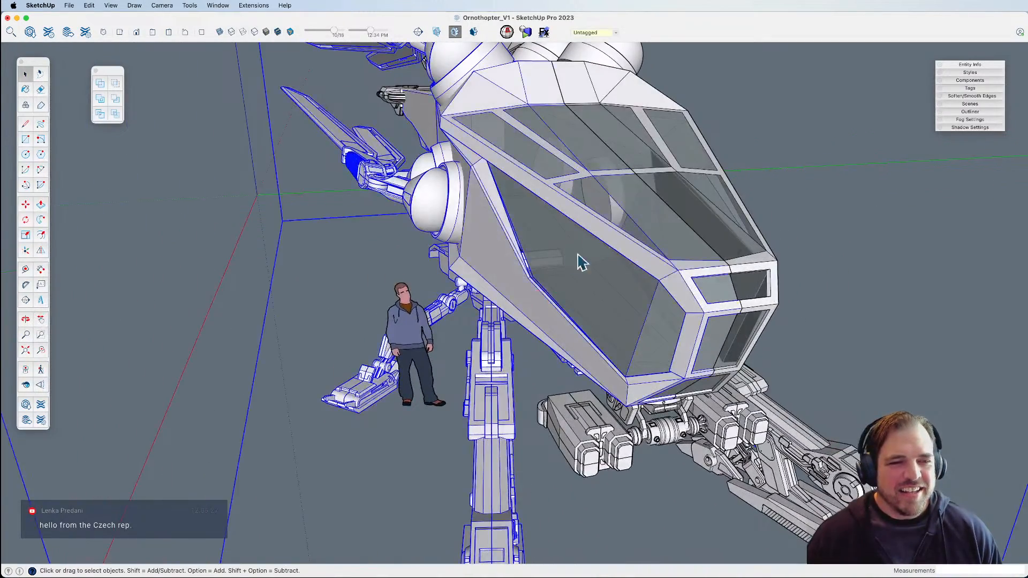
{"action": "scroll", "coordinate": [617, 258], "scroll_direction": "down", "scroll_amount": 4}
{"action": "key", "text": "m"}
{"action": "left_click", "coordinate": [562, 257]}
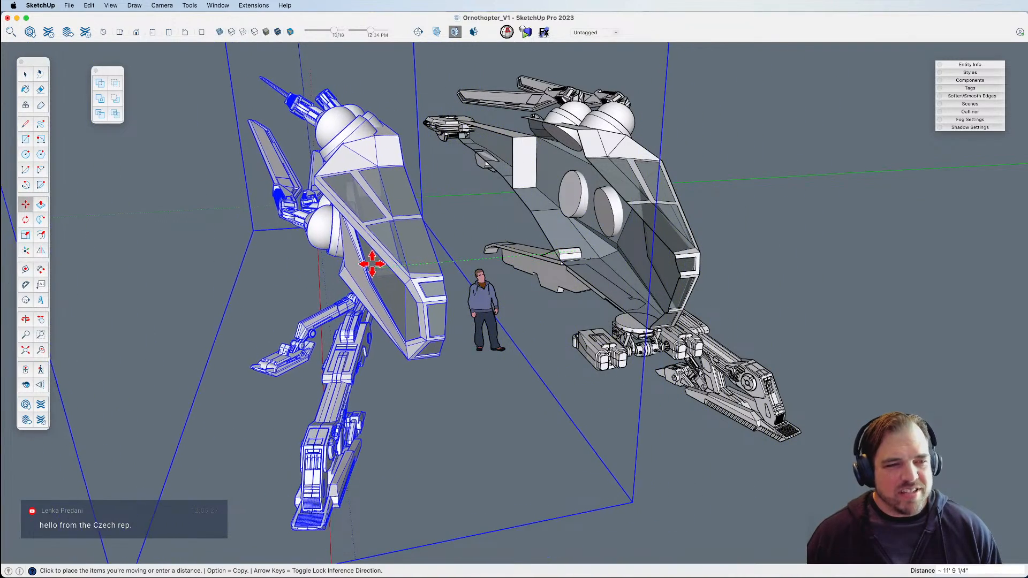
{"action": "key", "text": "space"}
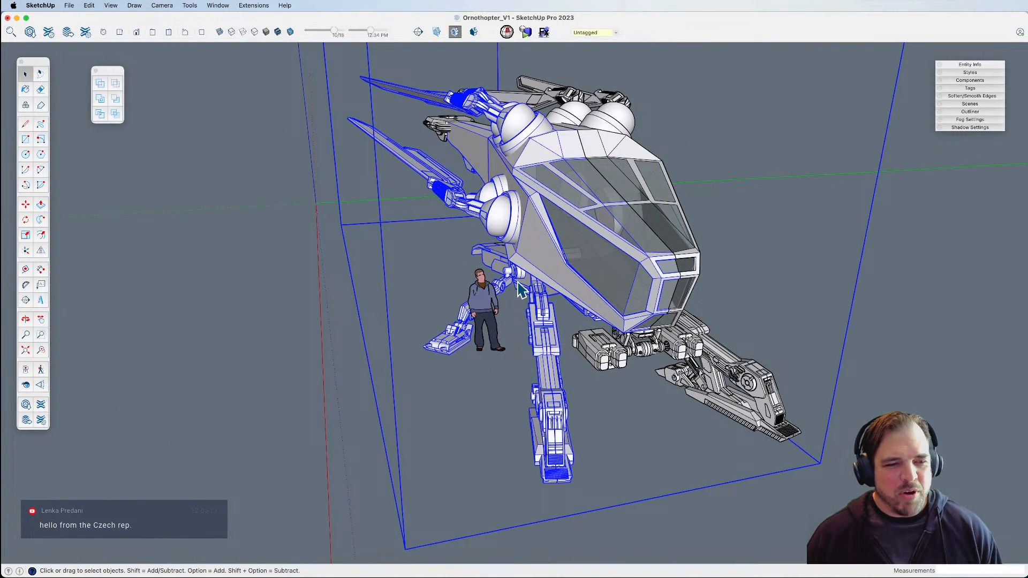
{"action": "middle_click_drag", "start_coordinate": [624, 286], "coordinate": [459, 264]}
{"action": "left_click_drag", "start_coordinate": [361, 282], "coordinate": [530, 367]}
{"action": "key", "text": "space"}
{"action": "left_click", "coordinate": [837, 360]}
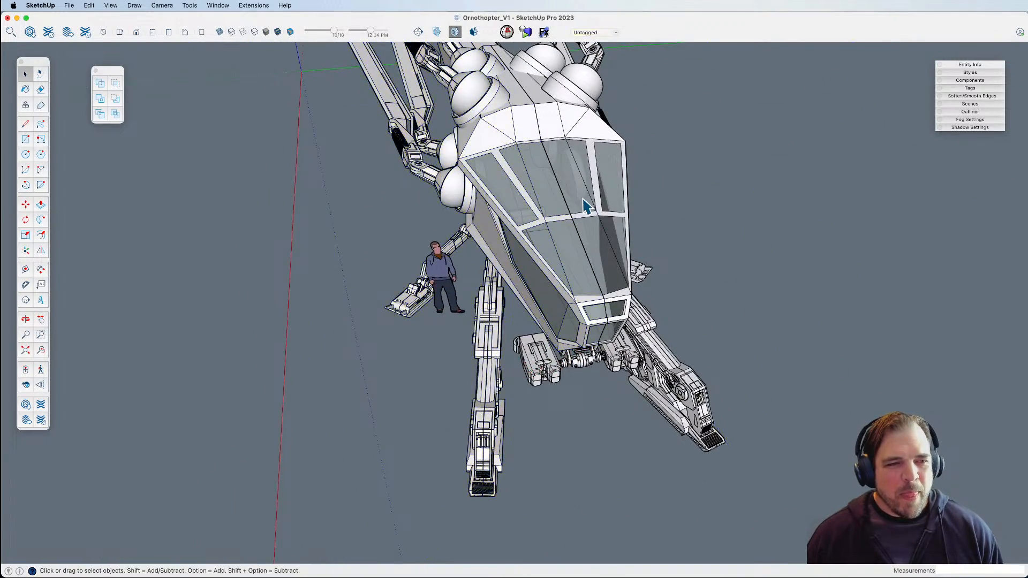
Examine the cockpit glazing and the detailing of the near front landing leg up close.
{"action": "scroll", "coordinate": [589, 209], "scroll_direction": "up", "scroll_amount": 2}
{"action": "middle_click_drag", "start_coordinate": [575, 209], "coordinate": [717, 171]}
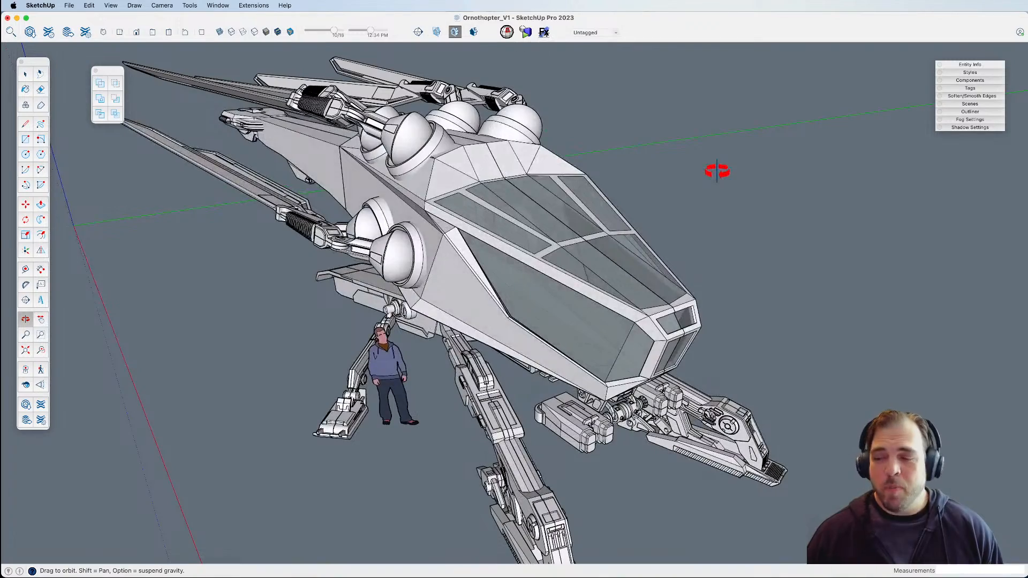
{"action": "left_click_drag", "start_coordinate": [524, 210], "coordinate": [521, 128]}
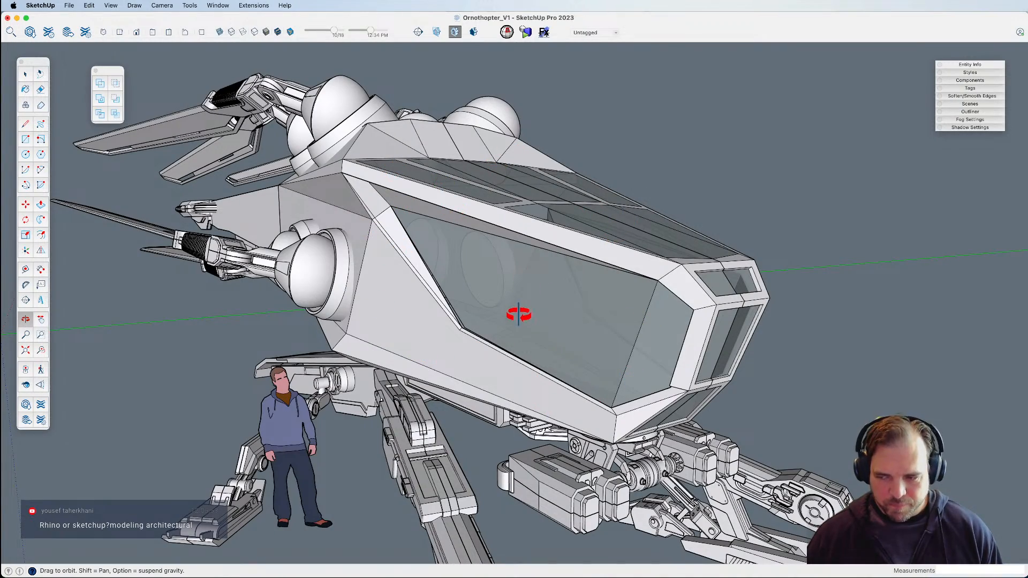
{"action": "left_click_drag", "start_coordinate": [550, 294], "coordinate": [594, 260]}
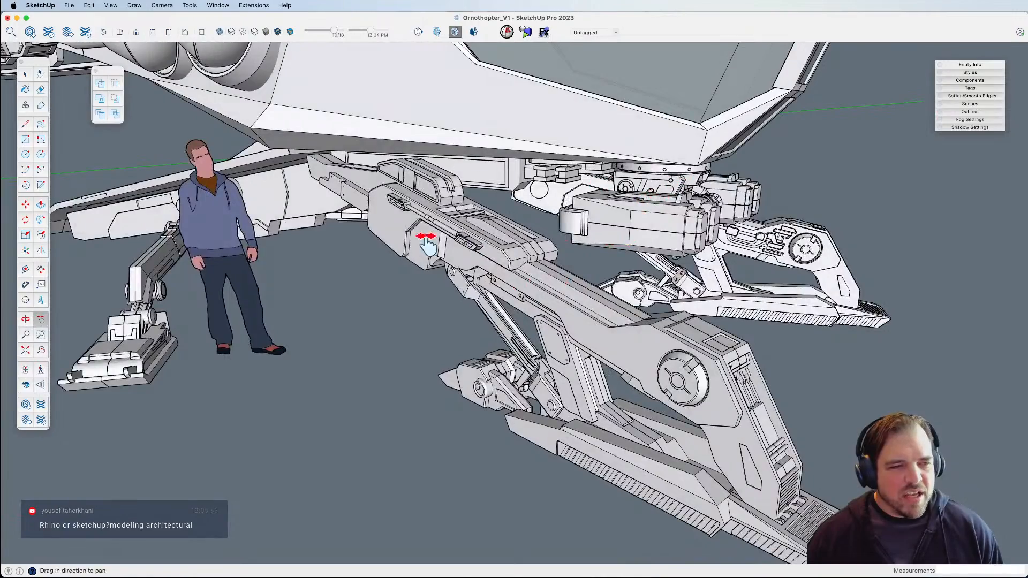
{"action": "left_click_drag", "start_coordinate": [475, 242], "coordinate": [566, 255]}
{"action": "middle_click_drag", "start_coordinate": [566, 255], "coordinate": [484, 304]}
{"action": "scroll", "coordinate": [484, 305], "scroll_direction": "up", "scroll_amount": 3}
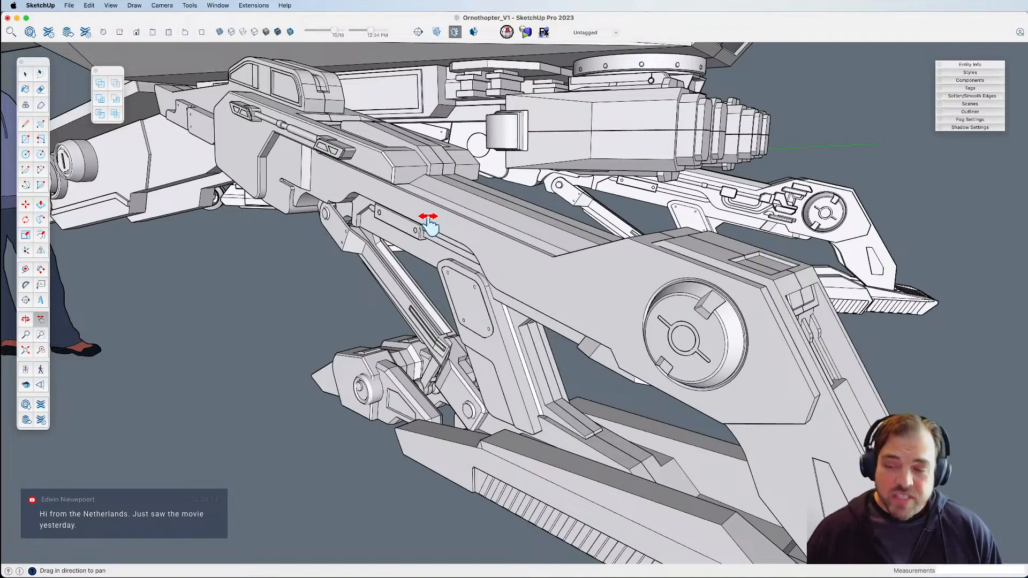
{"action": "middle_click_drag", "start_coordinate": [532, 287], "coordinate": [446, 270]}
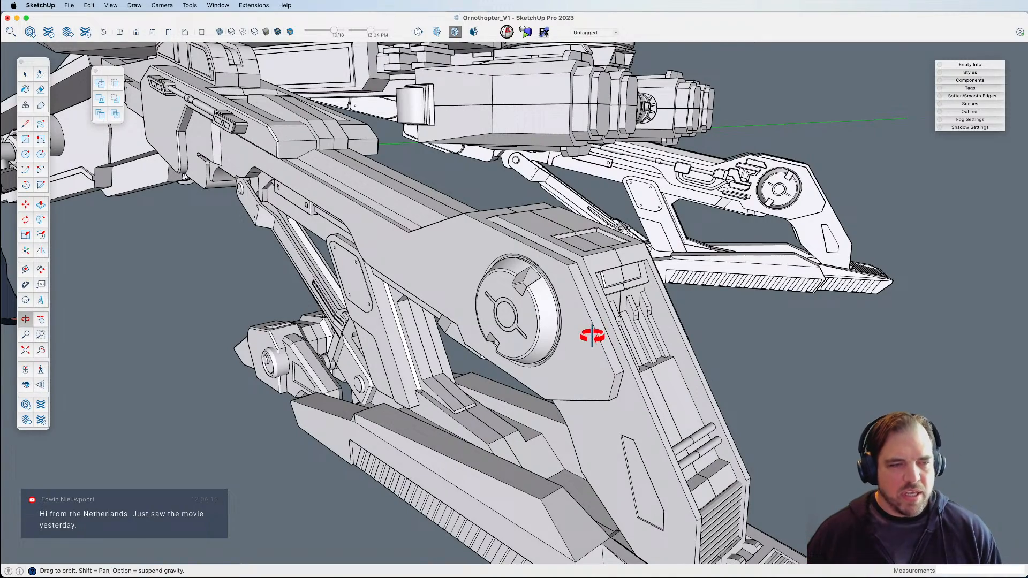
Examine the nose, the pods beneath it and both front landing legs from the front and side.
{"action": "scroll", "coordinate": [595, 343], "scroll_direction": "down", "scroll_amount": 5}
{"action": "scroll", "coordinate": [577, 336], "scroll_direction": "down", "scroll_amount": 4}
{"action": "middle_click_drag", "start_coordinate": [544, 218], "coordinate": [584, 316], "text": "shift"}
{"action": "middle_click_drag", "start_coordinate": [583, 316], "coordinate": [340, 344]}
{"action": "middle_click_drag", "start_coordinate": [531, 96], "coordinate": [502, 100], "text": "shift"}
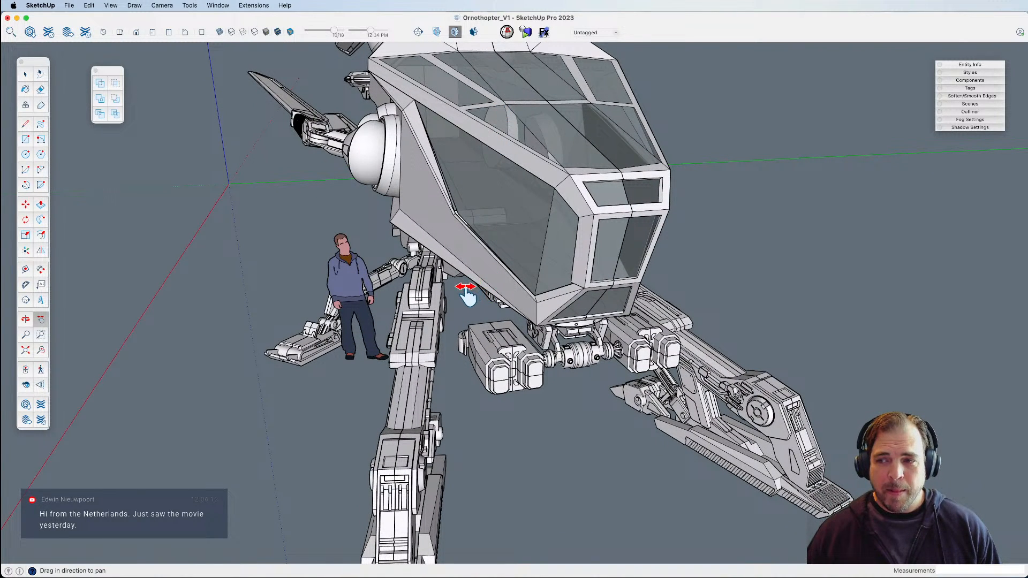
{"action": "left_click_drag", "start_coordinate": [462, 296], "coordinate": [460, 291]}
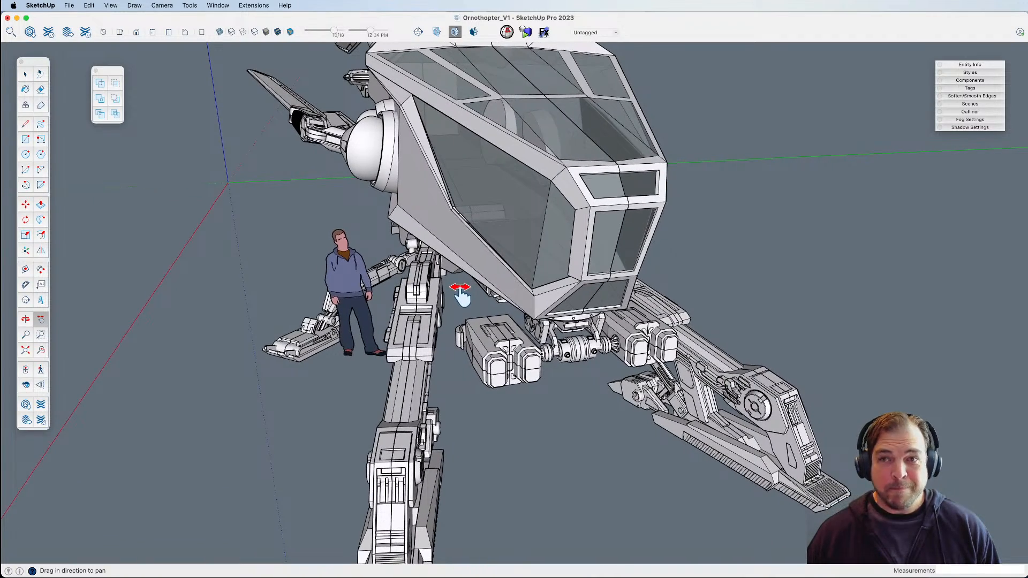
{"action": "left_click_drag", "start_coordinate": [466, 370], "coordinate": [476, 318]}
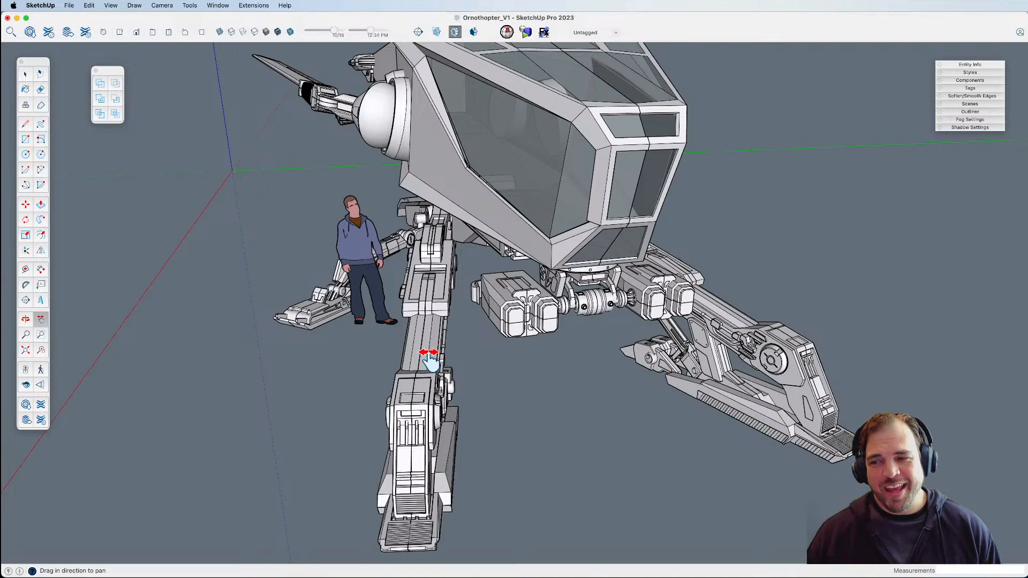
{"action": "key", "text": "o"}
{"action": "left_click_drag", "start_coordinate": [412, 345], "coordinate": [650, 319]}
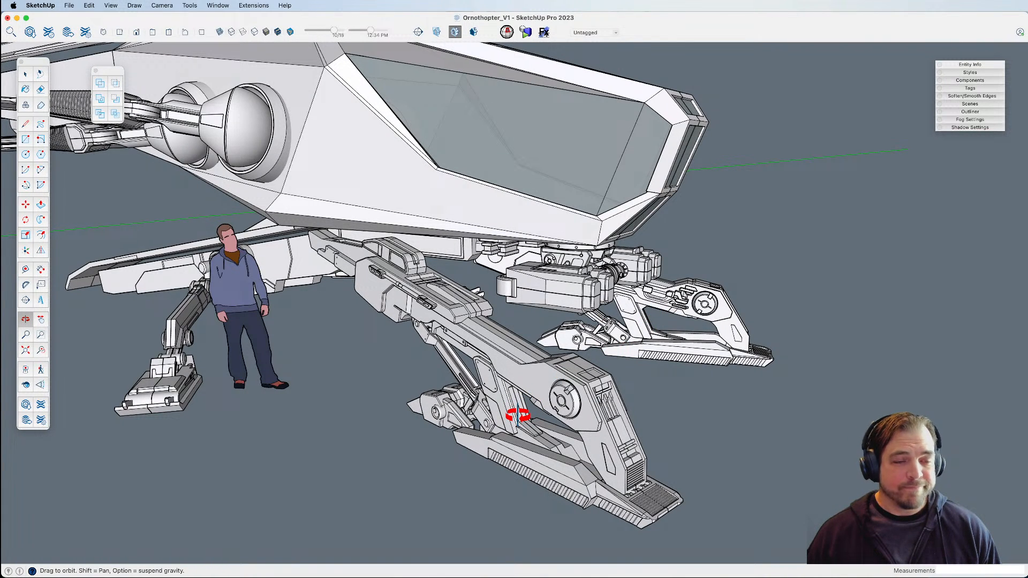
Turn on shadows for the ornithopter model and inspect the near front landing leg with them.
{"action": "left_click_drag", "start_coordinate": [518, 415], "coordinate": [618, 428], "text": "shift"}
{"action": "scroll", "coordinate": [618, 428], "scroll_direction": "down", "scroll_amount": 3}
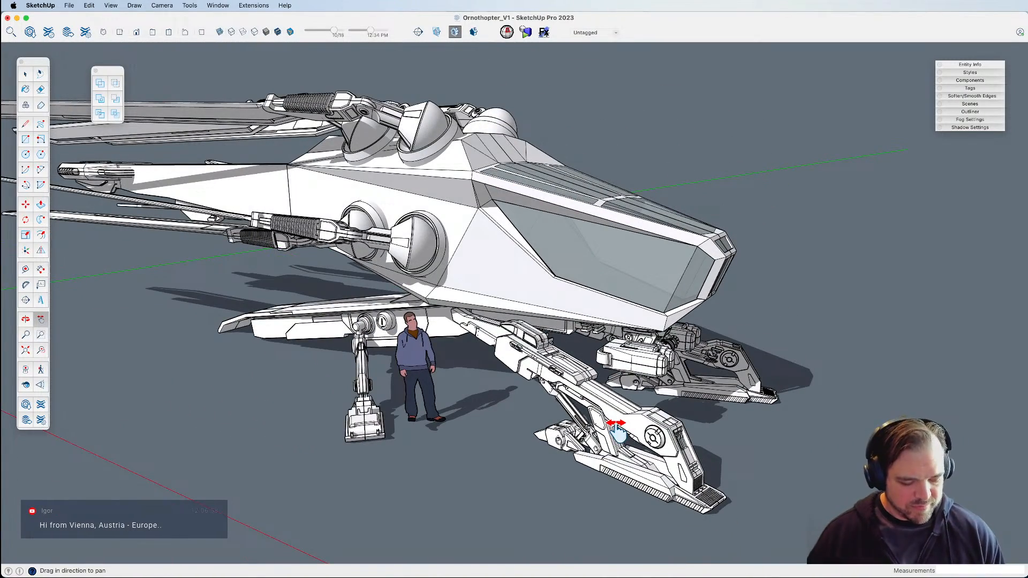
{"action": "middle_click_drag", "start_coordinate": [589, 292], "coordinate": [657, 316]}
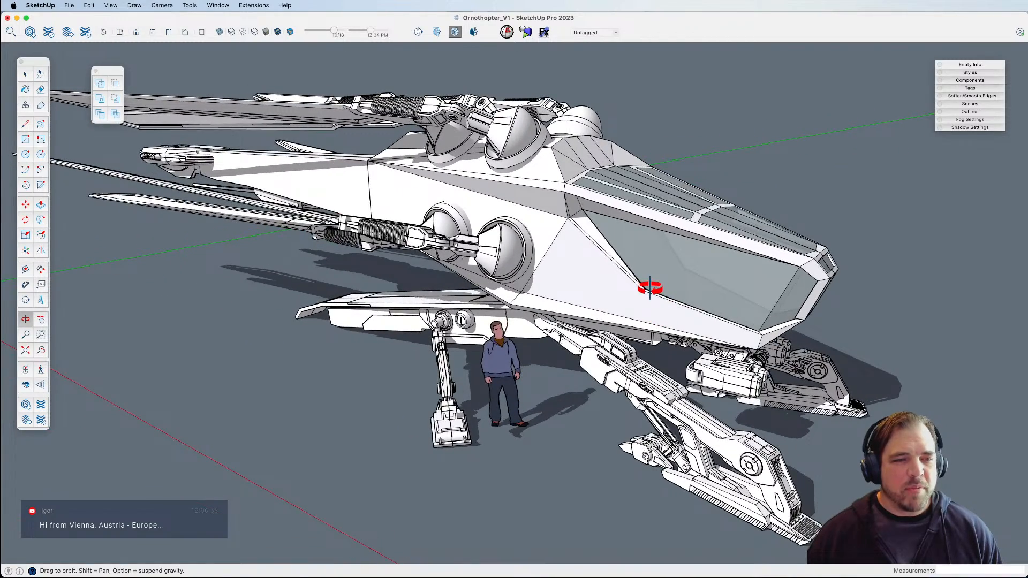
{"action": "middle_click_drag", "start_coordinate": [660, 398], "coordinate": [573, 322], "text": "shift"}
{"action": "scroll", "coordinate": [643, 377], "scroll_direction": "up", "scroll_amount": 3}
{"action": "scroll", "coordinate": [650, 382], "scroll_direction": "up", "scroll_amount": 2}
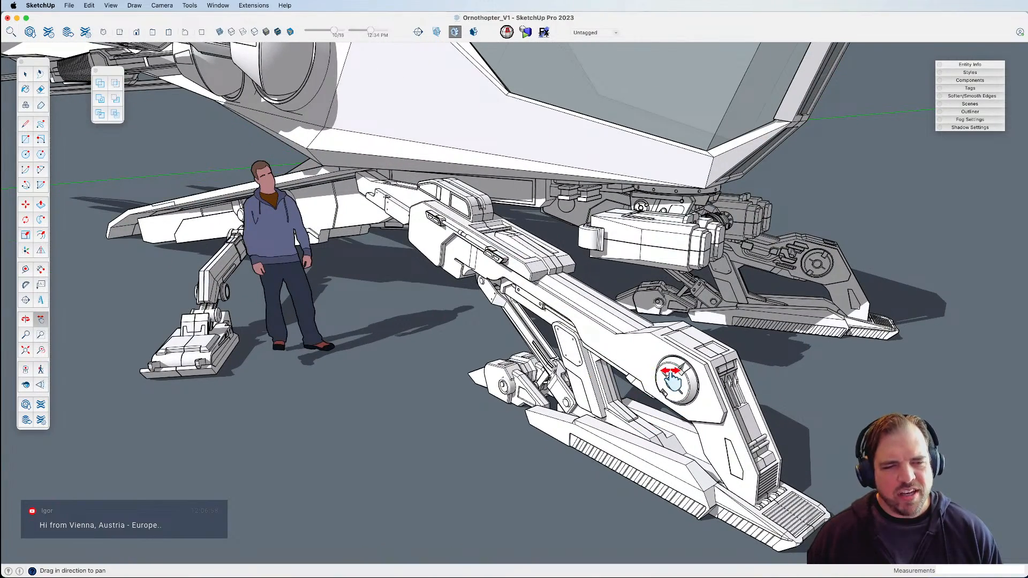
{"action": "scroll", "coordinate": [670, 381], "scroll_direction": "up", "scroll_amount": 3}
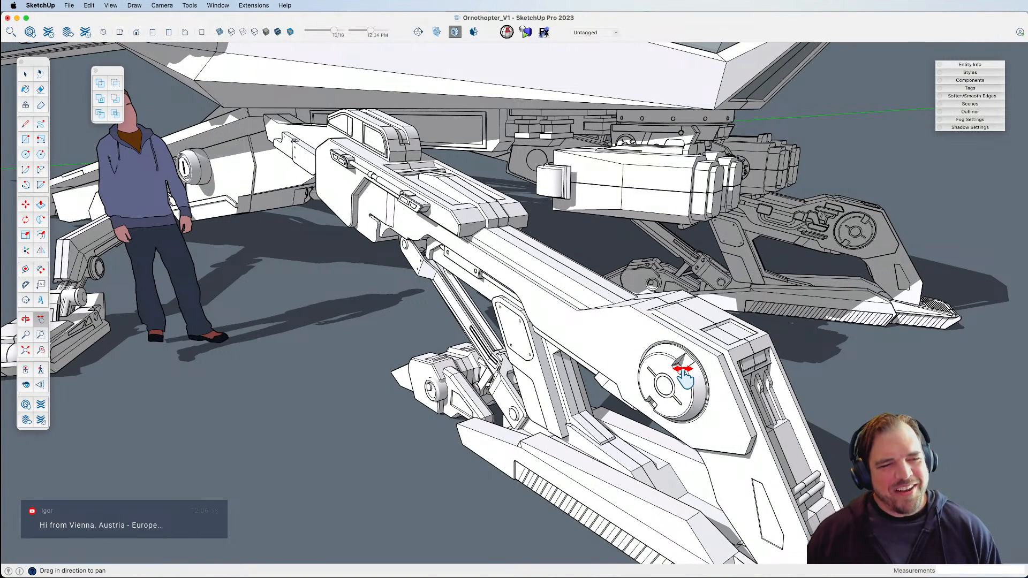
{"action": "scroll", "coordinate": [664, 374], "scroll_direction": "down", "scroll_amount": 4}
{"action": "scroll", "coordinate": [636, 381], "scroll_direction": "down", "scroll_amount": 4}
{"action": "left_click_drag", "start_coordinate": [635, 379], "coordinate": [661, 435]}
{"action": "key", "text": "space"}
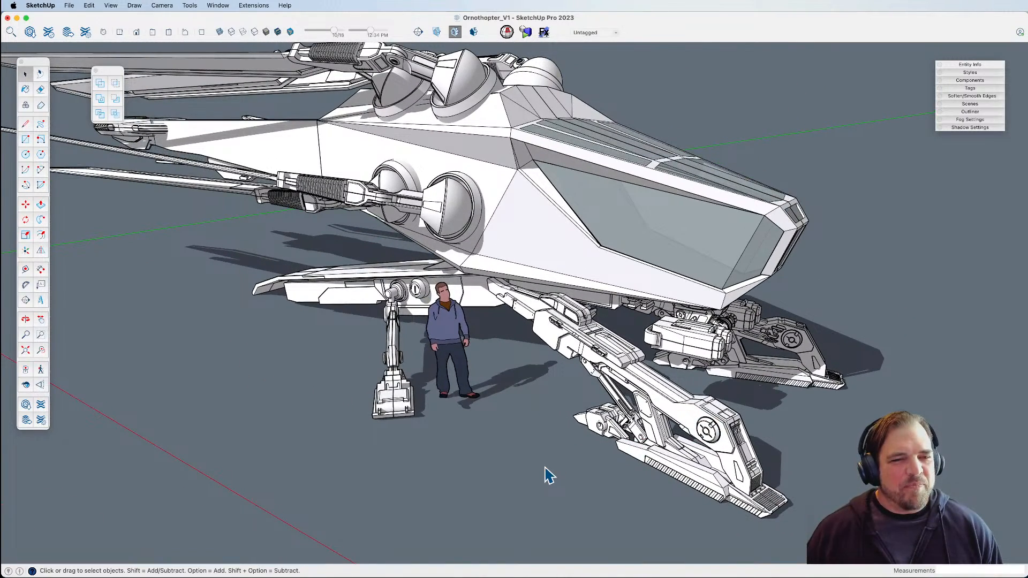
Switch to Finder and preview the ornithopter reference screenshots one by one, through Screenshot 2024-03-04 at 7.59.08 PM.
{"action": "key", "text": "super+Tab"}
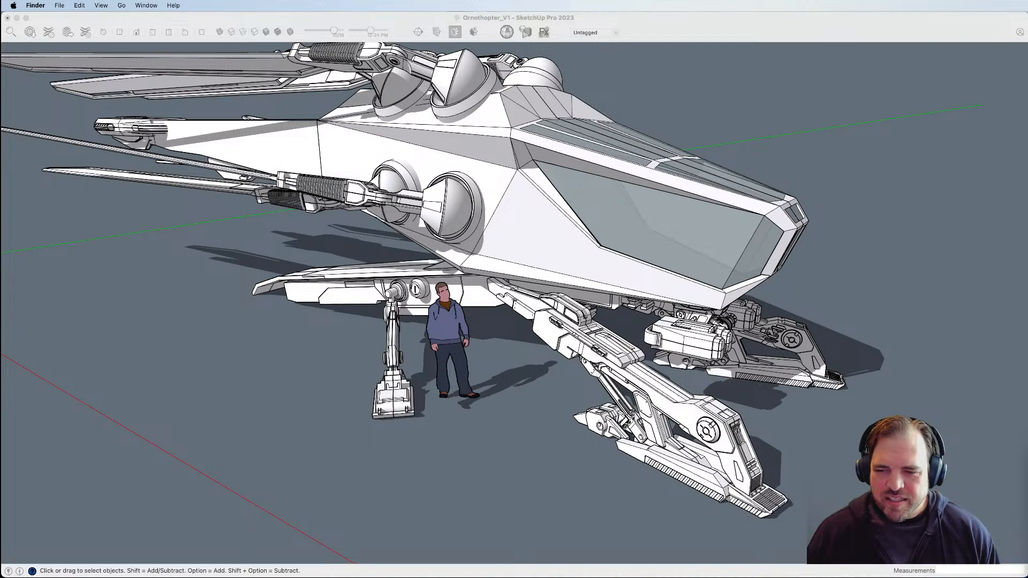
{"action": "key", "text": "space"}
{"action": "mouse_move", "coordinate": [1027, 272]}
{"action": "left_mouse_down"}
{"action": "mouse_move", "coordinate": [649, 177]}
{"action": "mouse_move", "coordinate": [568, 85]}
{"action": "mouse_move", "coordinate": [575, 94]}
{"action": "left_mouse_up"}
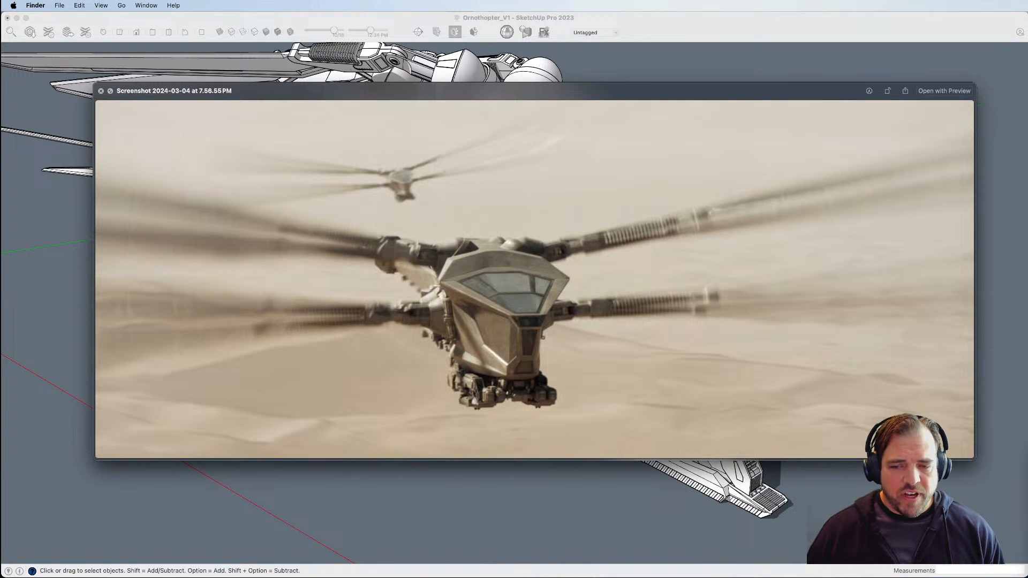
{"action": "key", "text": "Right"}
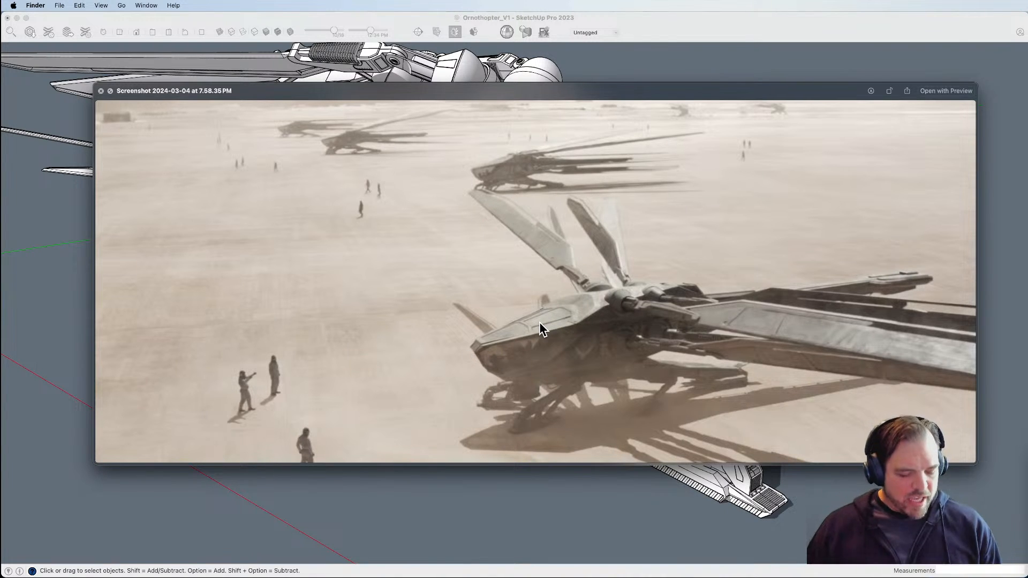
{"action": "key", "text": "Right"}
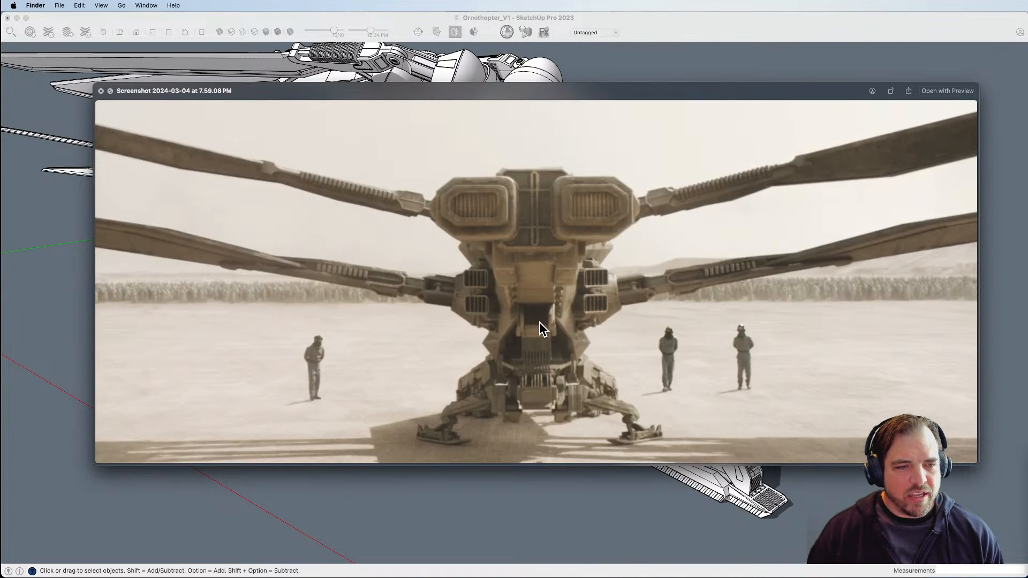
Preview the remaining ornithopter reference screenshots through Screenshot 2024-03-04 at 10.37.20 PM, close the preview and return to SketchUp.
{"action": "key", "text": "Right"}
{"action": "key", "text": "Right"}
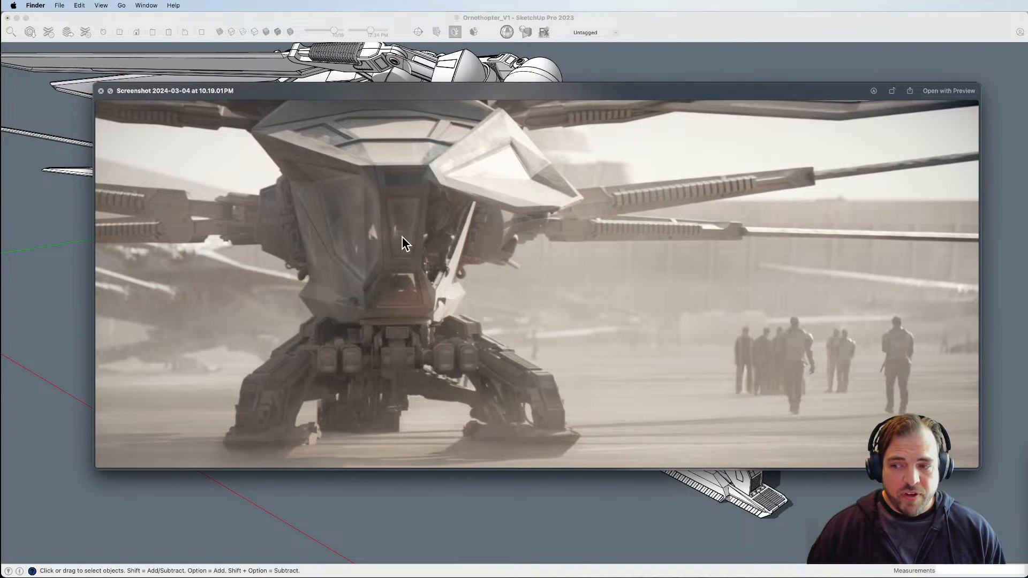
{"action": "key", "text": "Right"}
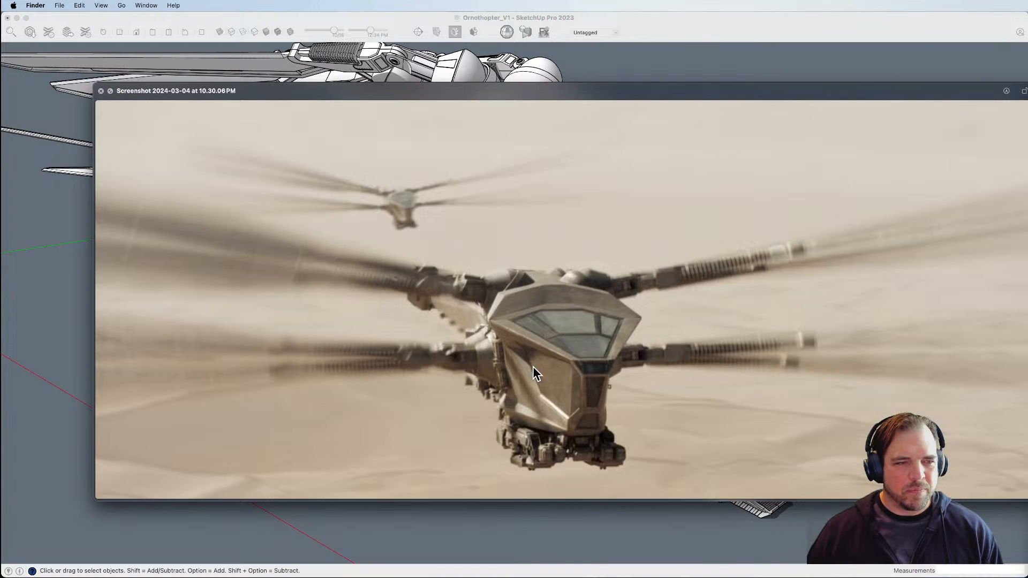
{"action": "key", "text": "Down"}
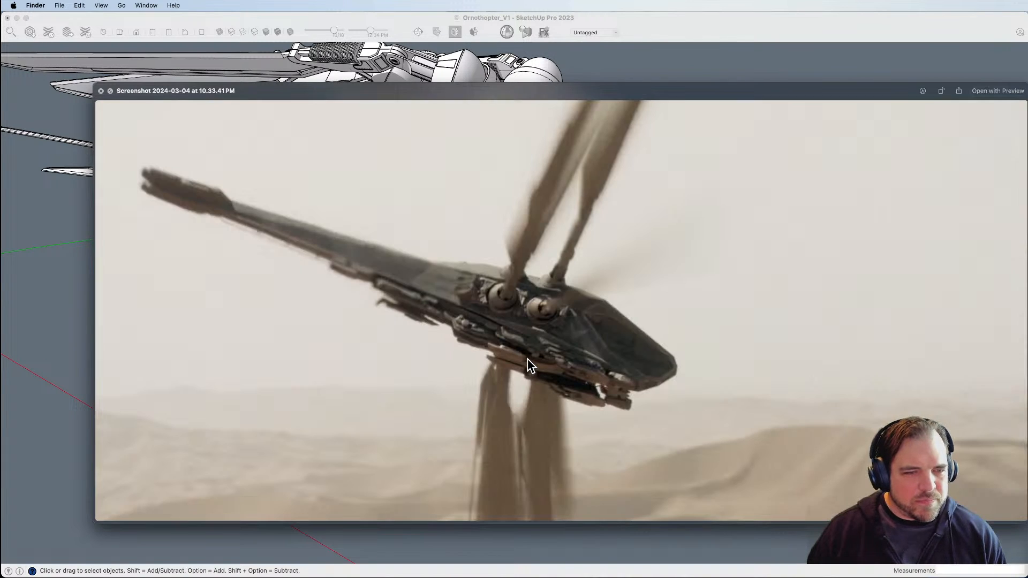
{"action": "key", "text": "Down"}
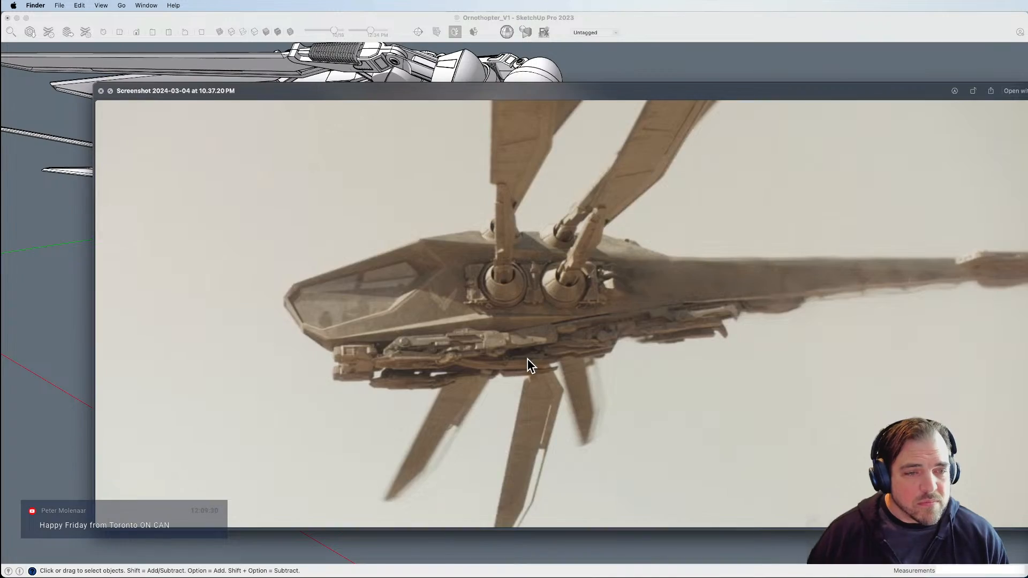
{"action": "key", "text": "space"}
{"action": "left_click", "coordinate": [600, 411]}
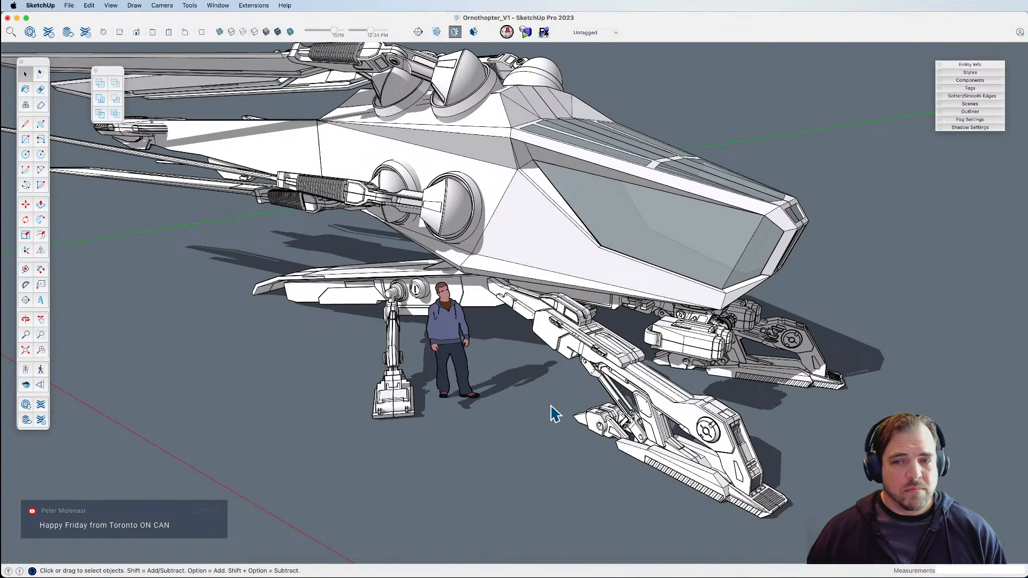
Compare the ornithopter's wing joints, cockpit and landing legs with the references from the side and front.
{"action": "scroll", "coordinate": [552, 410], "scroll_direction": "down", "scroll_amount": 5}
{"action": "middle_click_drag", "start_coordinate": [551, 413], "coordinate": [485, 362]}
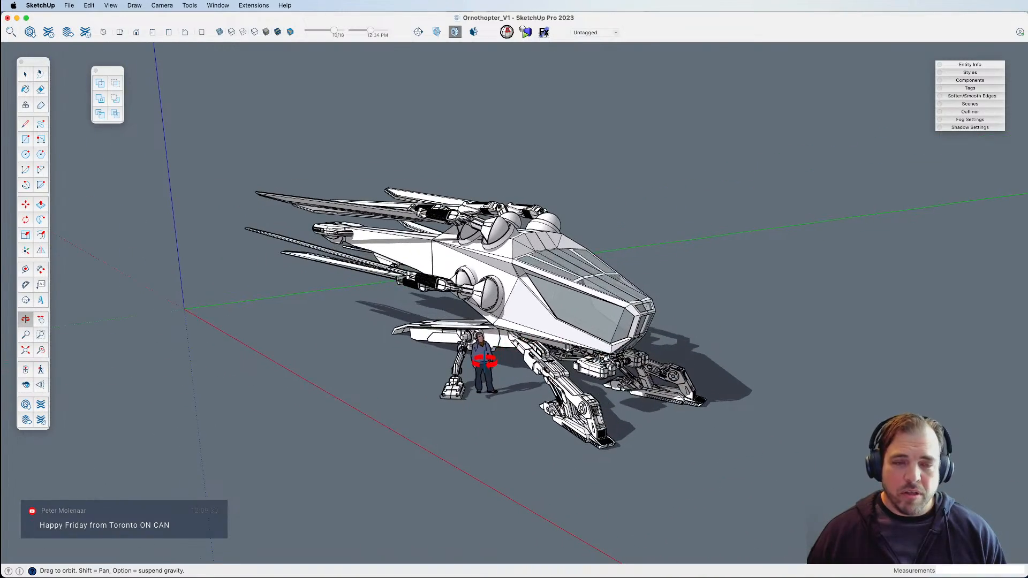
{"action": "scroll", "coordinate": [490, 356], "scroll_direction": "up", "scroll_amount": 5}
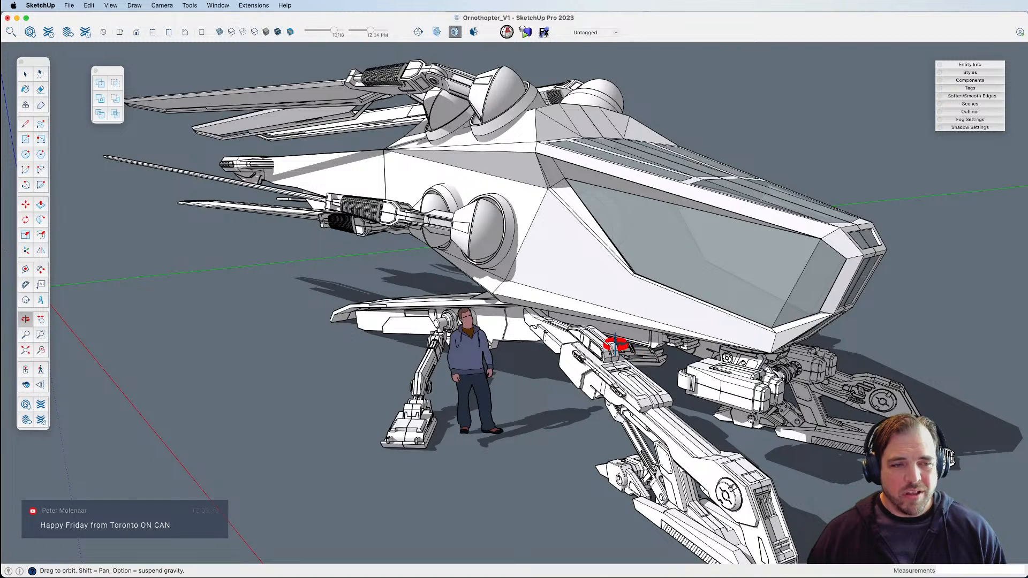
{"action": "left_click_drag", "start_coordinate": [614, 344], "coordinate": [480, 340]}
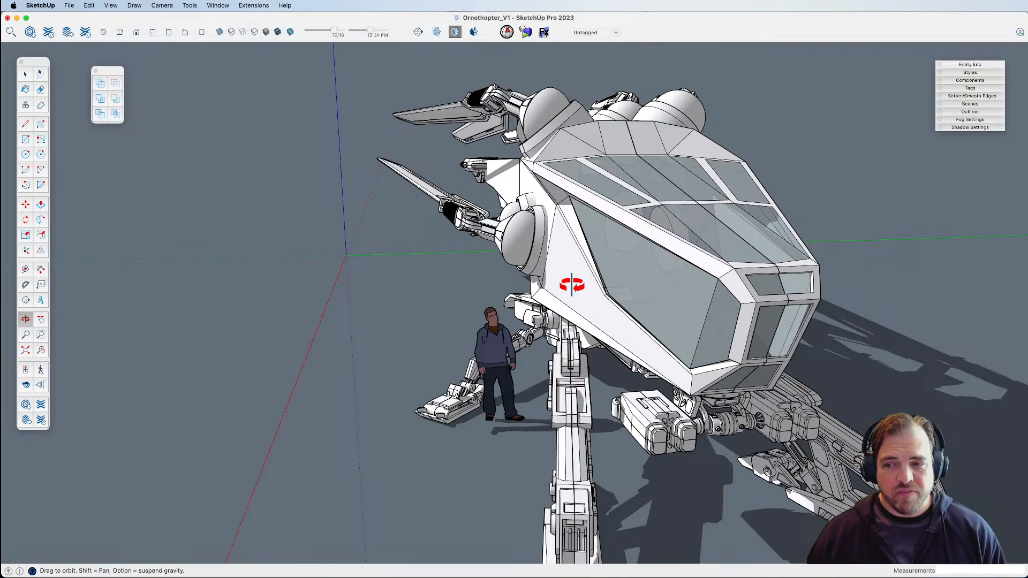
{"action": "left_click_drag", "start_coordinate": [572, 285], "coordinate": [623, 321]}
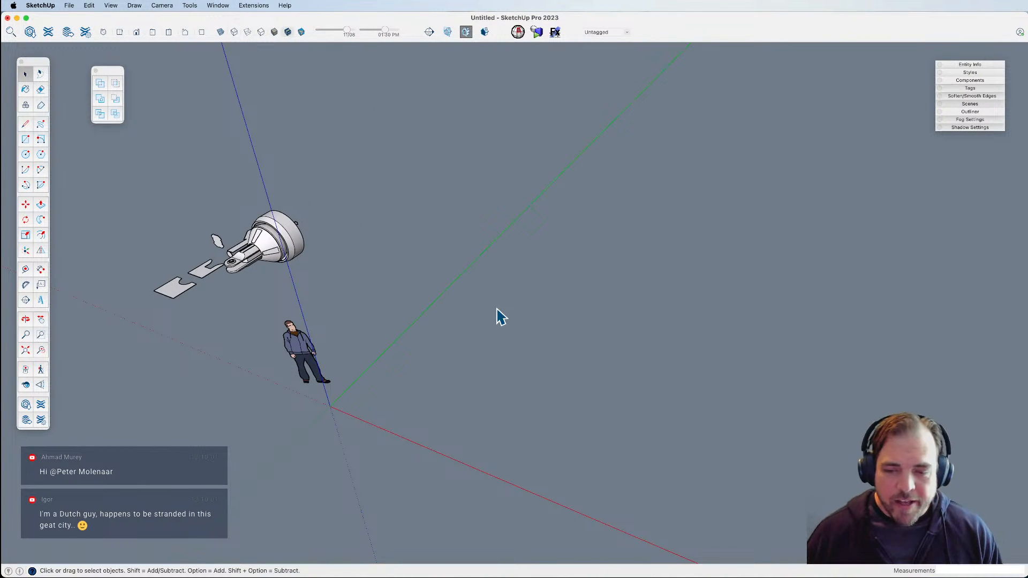
Import the ornithopter side-view image from Finder and place it flat on the ground beside the origin, about 44' high.
{"action": "key", "text": "super+Tab"}
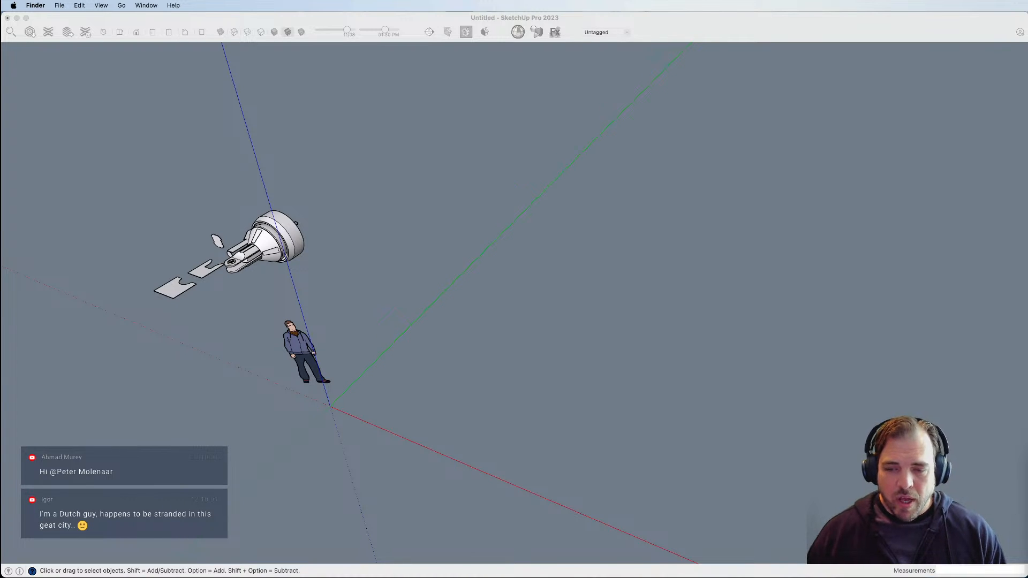
{"action": "left_click_drag", "start_coordinate": [615, 428], "coordinate": [480, 404]}
{"action": "left_click", "coordinate": [361, 395]}
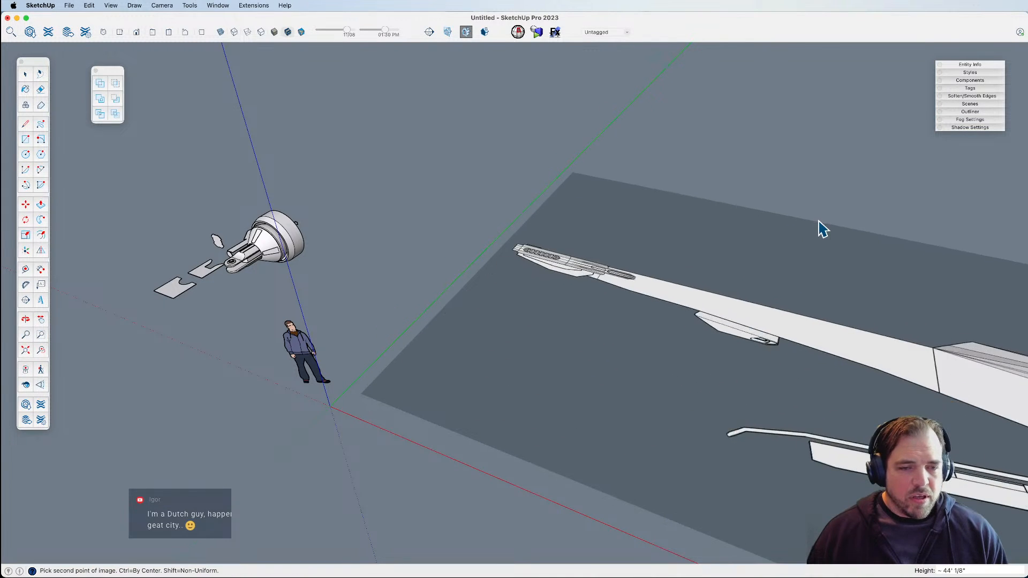
{"action": "left_click", "coordinate": [815, 220]}
{"action": "scroll", "coordinate": [527, 276], "scroll_direction": "down", "scroll_amount": 6}
{"action": "middle_click_drag", "start_coordinate": [666, 348], "coordinate": [556, 405], "text": "shift"}
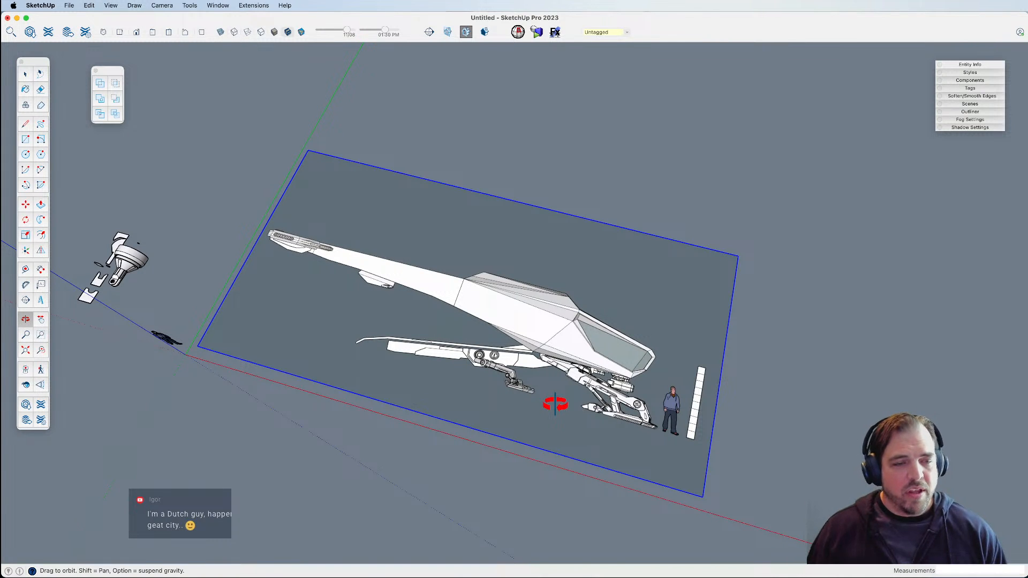
Examine the human figure and the segmented scale bar in the side-view image.
{"action": "scroll", "coordinate": [664, 411], "scroll_direction": "up", "scroll_amount": 5}
{"action": "middle_click_drag", "start_coordinate": [656, 410], "coordinate": [493, 367], "text": "shift"}
{"action": "scroll", "coordinate": [507, 363], "scroll_direction": "down", "scroll_amount": 3}
{"action": "key", "text": "space"}
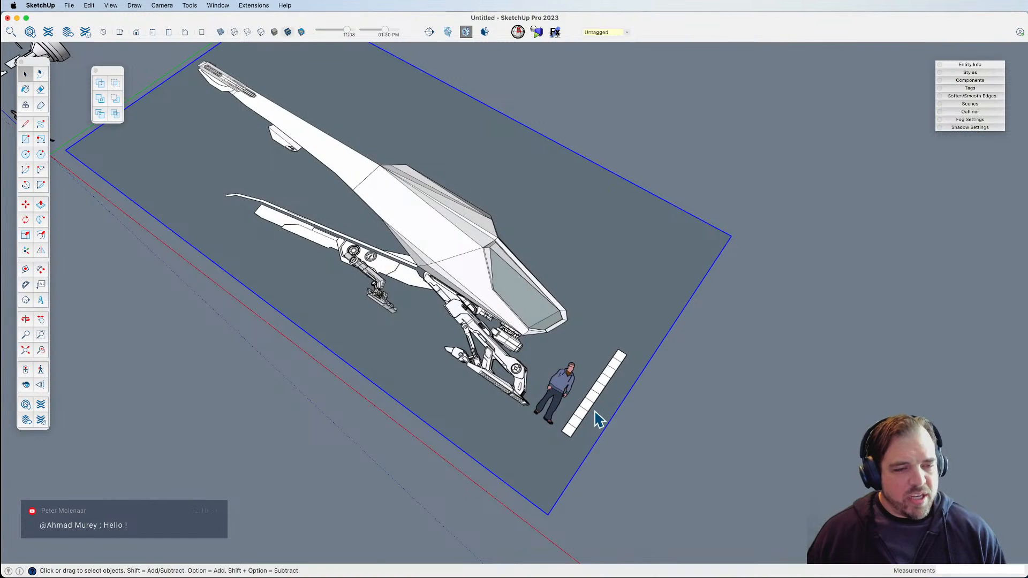
{"action": "scroll", "coordinate": [599, 410], "scroll_direction": "up", "scroll_amount": 4}
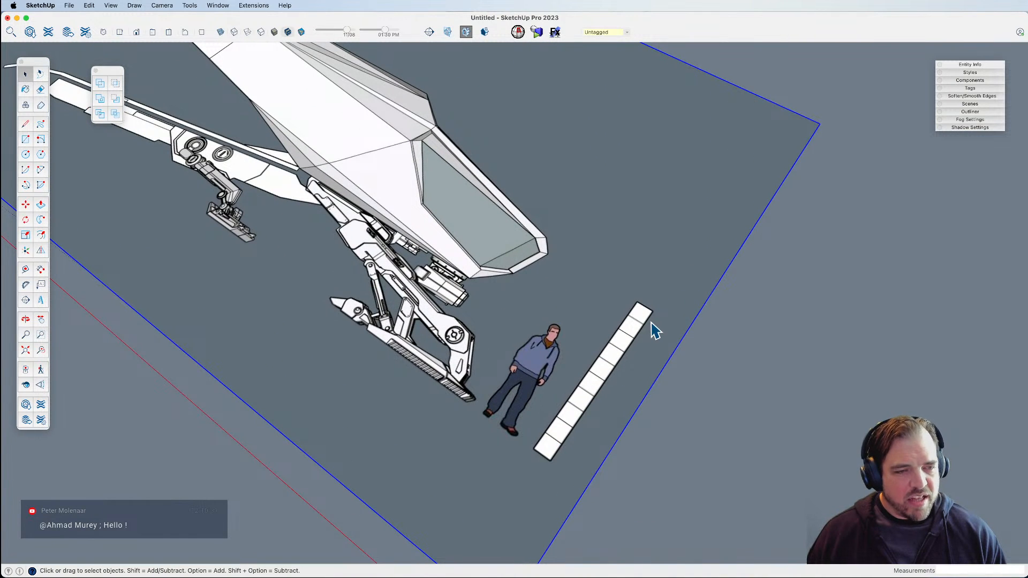
{"action": "scroll", "coordinate": [634, 383], "scroll_direction": "down", "scroll_amount": 4}
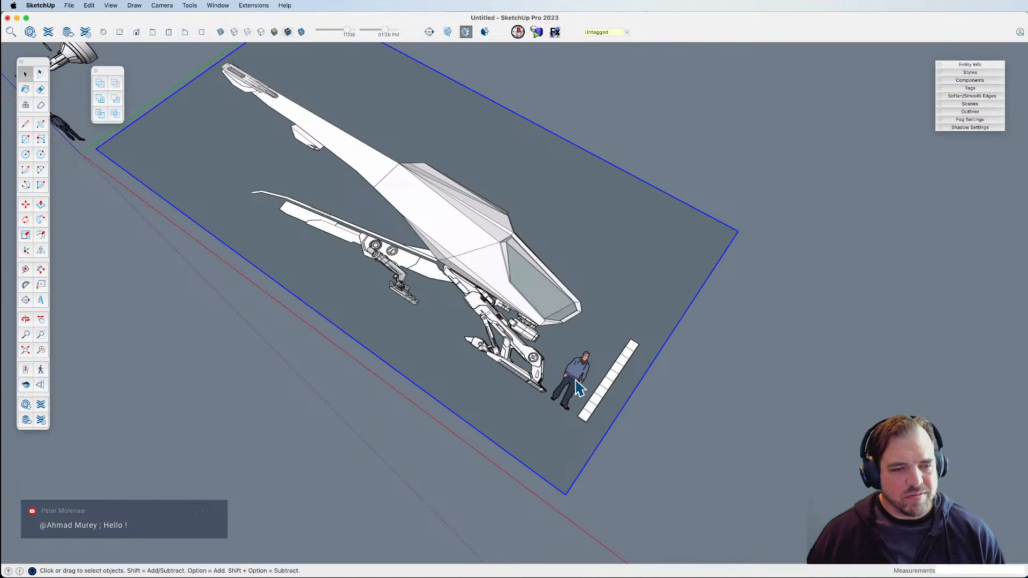
{"action": "scroll", "coordinate": [613, 386], "scroll_direction": "up", "scroll_amount": 5}
{"action": "scroll", "coordinate": [605, 399], "scroll_direction": "up", "scroll_amount": 2}
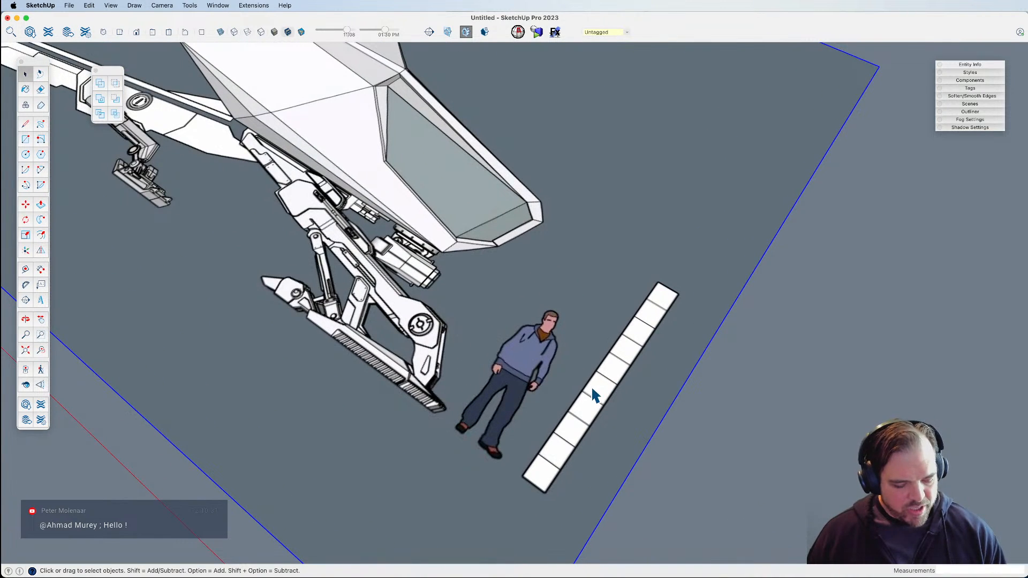
{"action": "key", "text": "o"}
{"action": "left_click_drag", "start_coordinate": [580, 369], "coordinate": [585, 334]}
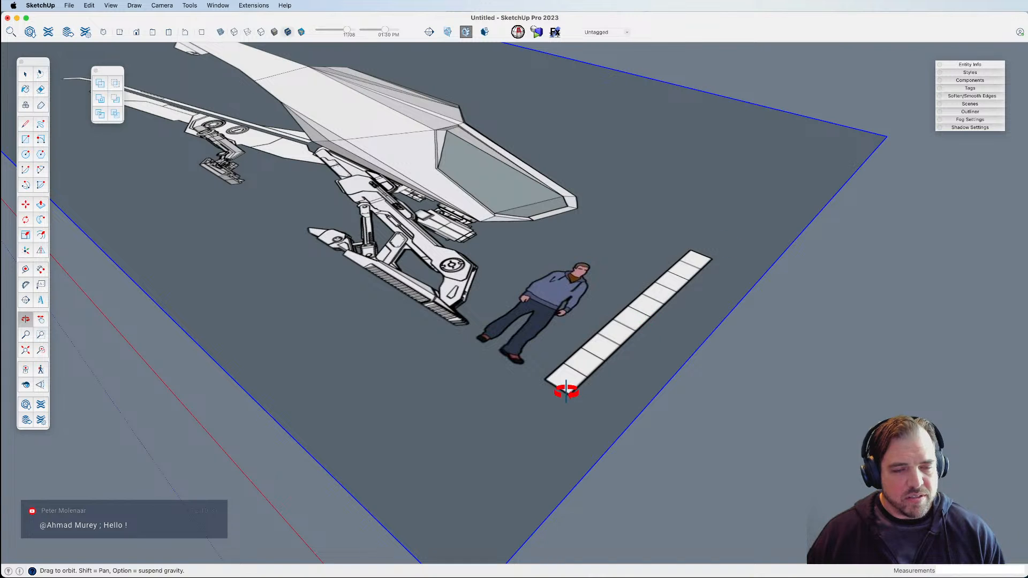
{"action": "left_click_drag", "start_coordinate": [565, 390], "coordinate": [583, 383]}
{"action": "scroll", "coordinate": [583, 383], "scroll_direction": "down", "scroll_amount": 3}
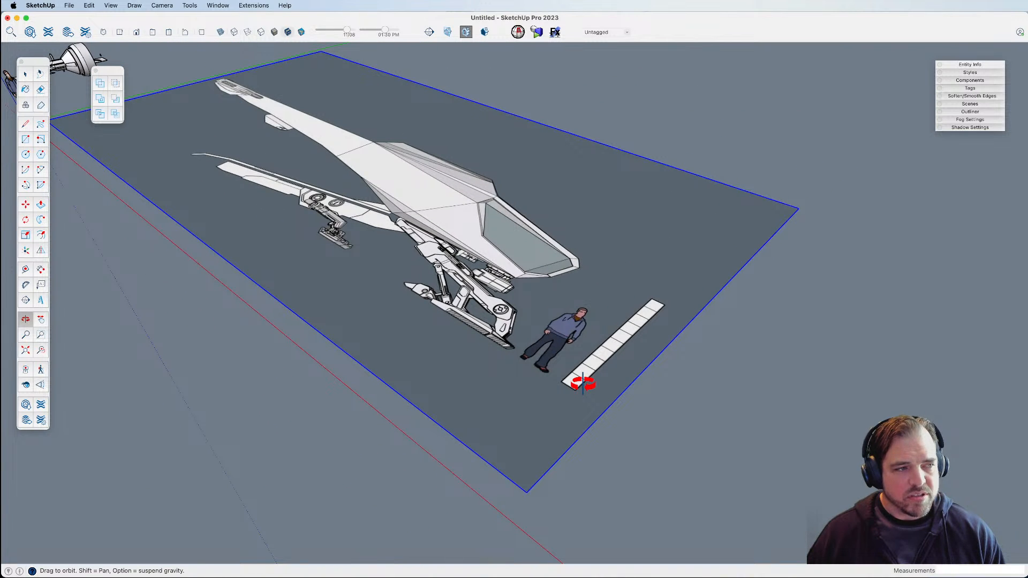
{"action": "scroll", "coordinate": [583, 383], "scroll_direction": "down", "scroll_amount": 2}
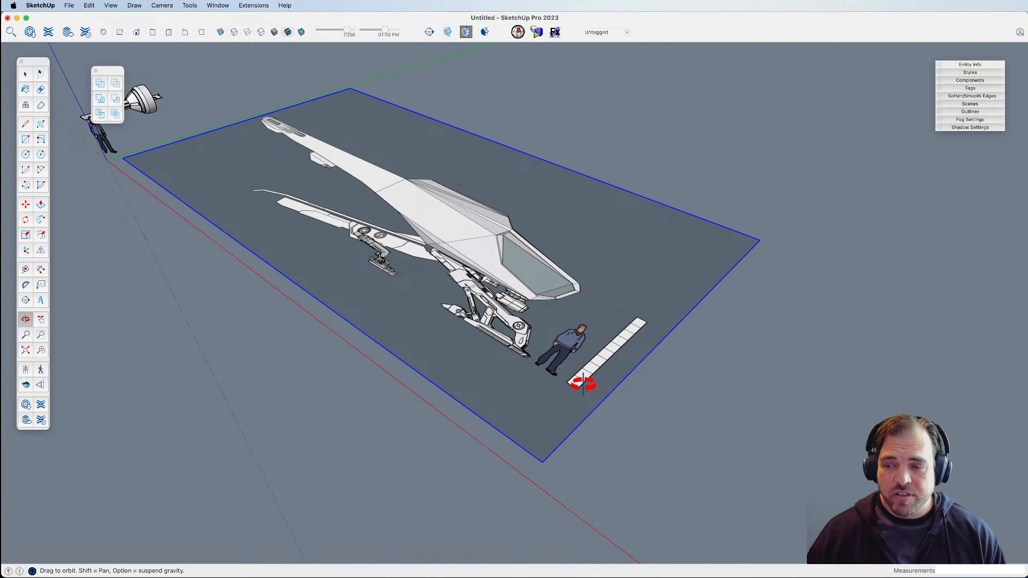
{"action": "scroll", "coordinate": [588, 369], "scroll_direction": "up", "scroll_amount": 3}
Draw a line about 12' 10" long along the full edge of the side-view image's scale bar.
{"action": "key", "text": "t"}
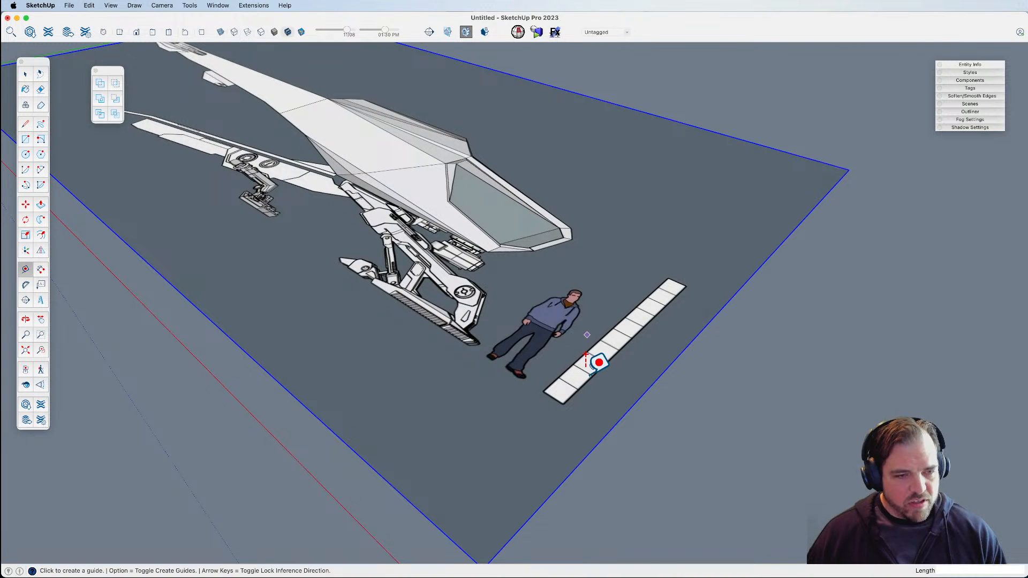
{"action": "key", "text": "l"}
{"action": "scroll", "coordinate": [562, 377], "scroll_direction": "up", "scroll_amount": 2}
{"action": "scroll", "coordinate": [562, 377], "scroll_direction": "up", "scroll_amount": 2}
{"action": "left_click", "coordinate": [519, 409]}
{"action": "scroll", "coordinate": [744, 198], "scroll_direction": "up", "scroll_amount": 3}
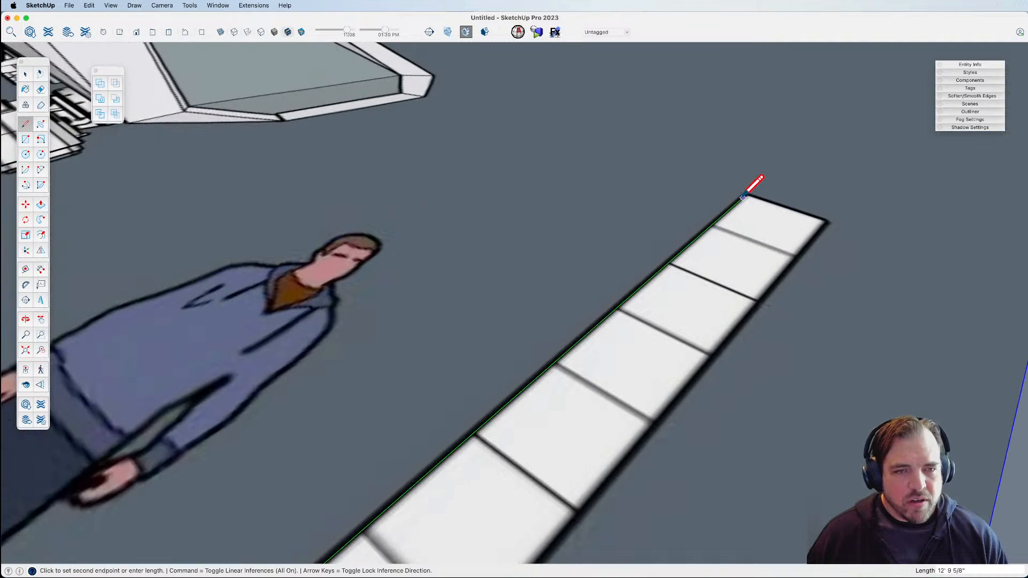
{"action": "left_click", "coordinate": [748, 194]}
{"action": "scroll", "coordinate": [750, 185], "scroll_direction": "down", "scroll_amount": 5}
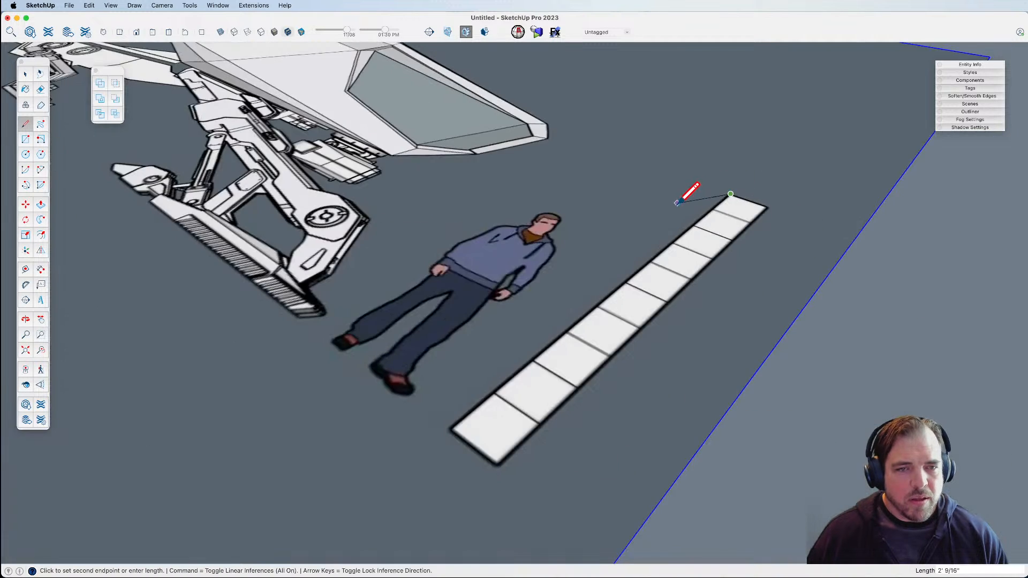
Group the side-view image with the traced scale line and open the group for editing.
{"action": "key", "text": "space"}
{"action": "middle_click_drag", "start_coordinate": [568, 228], "coordinate": [576, 321]}
{"action": "scroll", "coordinate": [581, 305], "scroll_direction": "down", "scroll_amount": 3}
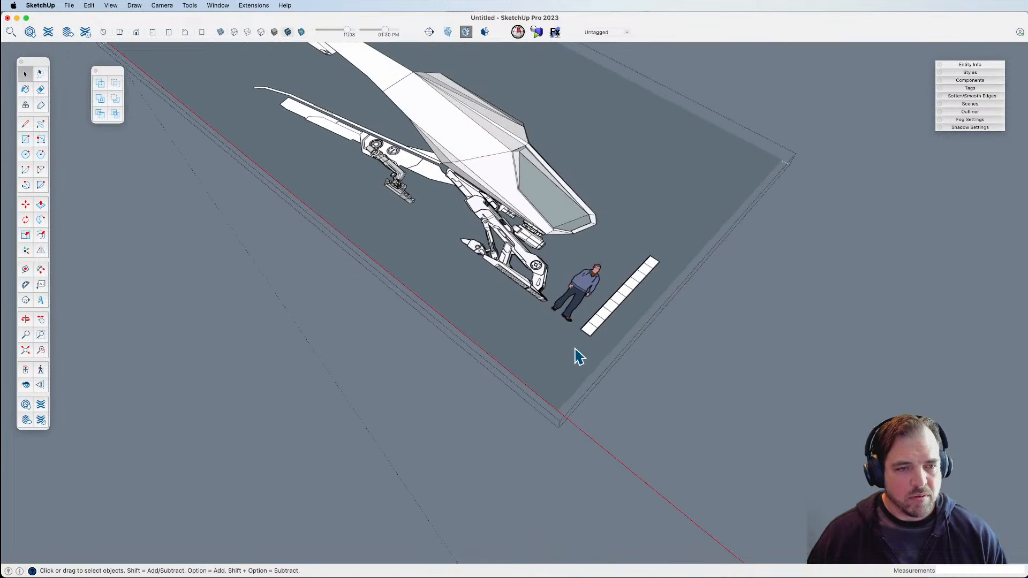
Rescale the side-view group with the Tape Measure so its scale bar is 10' long, and close the group.
{"action": "key", "text": "t"}
{"action": "left_click", "coordinate": [581, 329]}
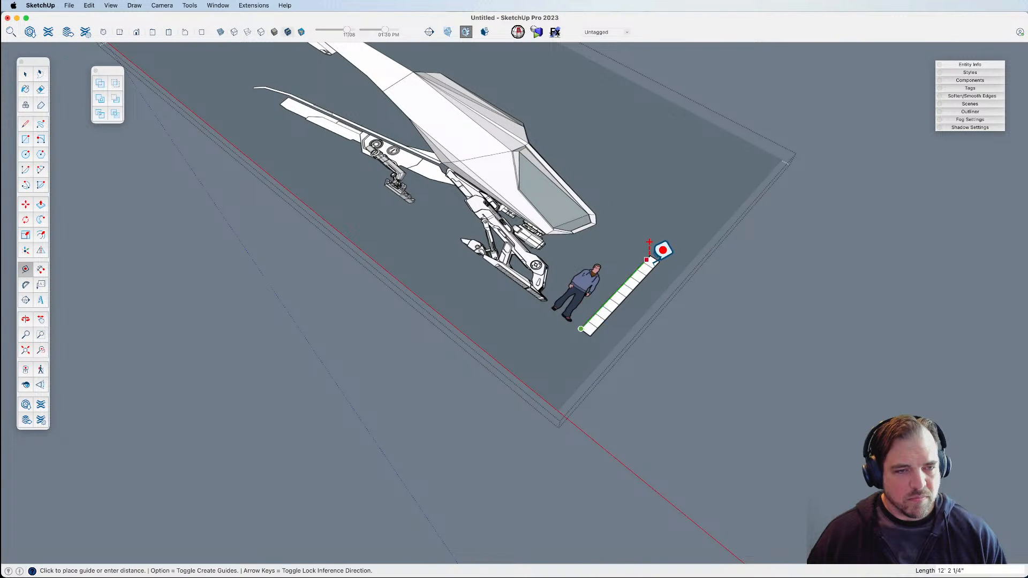
{"action": "left_click", "coordinate": [651, 256]}
{"action": "type", "text": "10'"}
{"action": "key", "text": "Return"}
{"action": "key", "text": "Return"}
{"action": "key", "text": "space"}
{"action": "left_click", "coordinate": [500, 312]}
{"action": "middle_click_drag", "start_coordinate": [500, 312], "coordinate": [554, 360]}
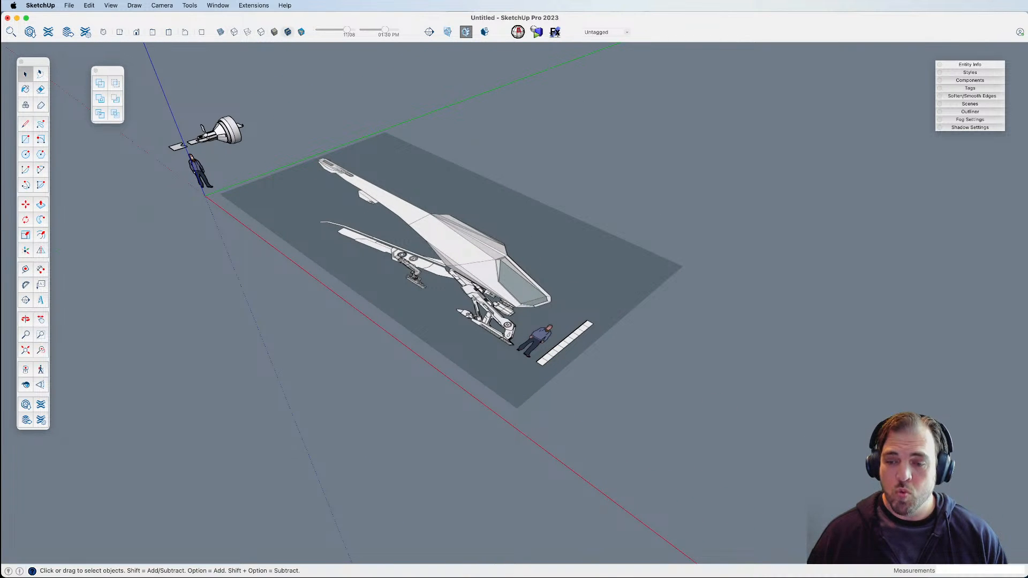
Import the ornithopter front-view image from Finder and place it flat on the ground near the side view.
{"action": "key", "text": "super+Tab"}
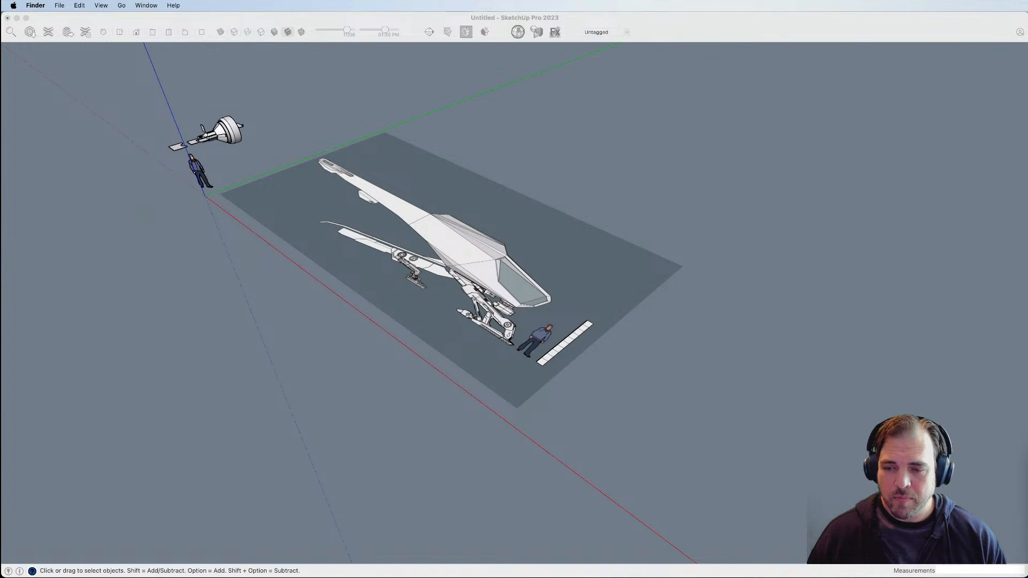
{"action": "left_click_drag", "start_coordinate": [823, 460], "coordinate": [783, 446]}
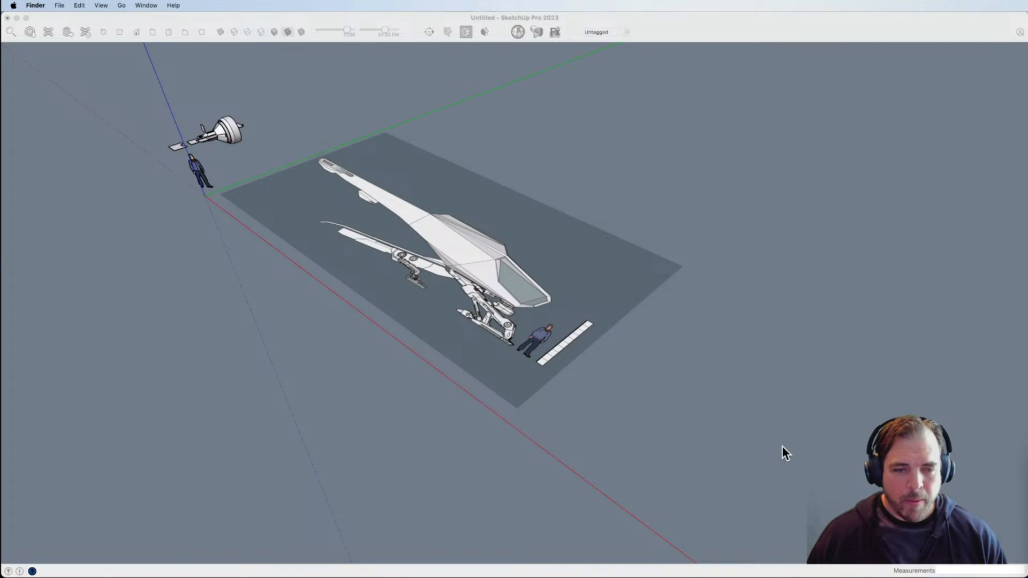
{"action": "left_click", "coordinate": [350, 343]}
{"action": "left_click", "coordinate": [750, 273]}
{"action": "scroll", "coordinate": [659, 262], "scroll_direction": "down", "scroll_amount": 5}
{"action": "middle_click_drag", "start_coordinate": [659, 263], "coordinate": [737, 372]}
Move the front-view image along the red axis until it clears the side-view image.
{"action": "key", "text": "m"}
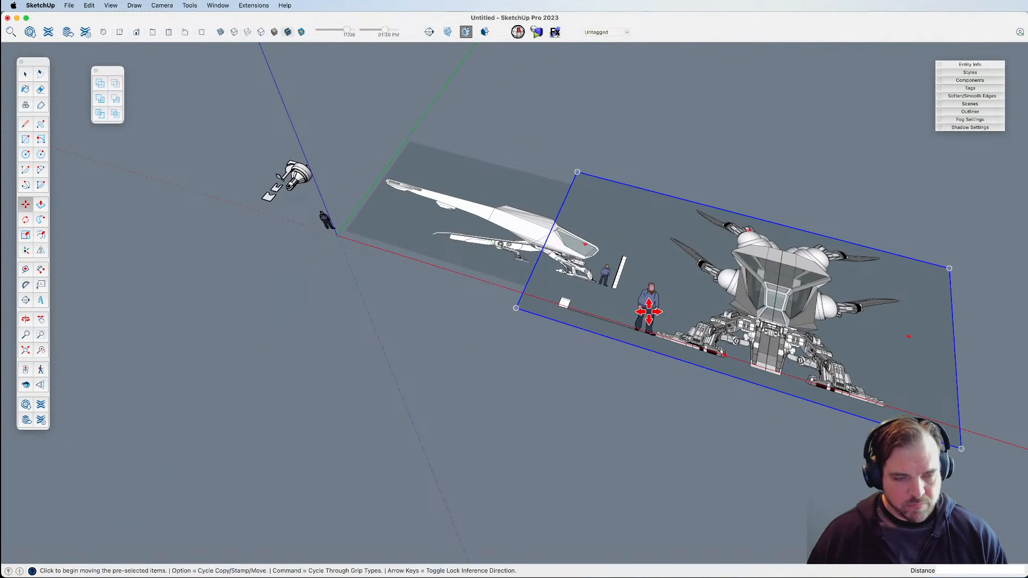
{"action": "left_click", "coordinate": [649, 311]}
{"action": "left_click", "coordinate": [785, 301]}
Draw a line along the full edge of the scale bar in the front-view image.
{"action": "middle_click_drag", "start_coordinate": [750, 300], "coordinate": [572, 310], "text": "shift"}
{"action": "scroll", "coordinate": [629, 328], "scroll_direction": "up", "scroll_amount": 5}
{"action": "middle_click_drag", "start_coordinate": [629, 327], "coordinate": [588, 367]}
{"action": "key", "text": "l"}
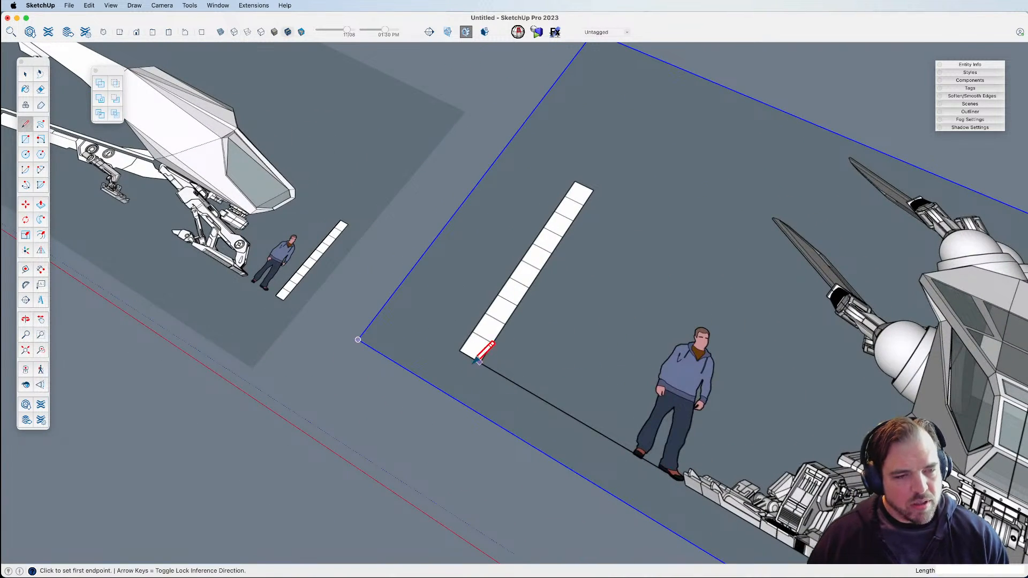
{"action": "scroll", "coordinate": [492, 348], "scroll_direction": "up", "scroll_amount": 6}
{"action": "left_click", "coordinate": [439, 341]}
{"action": "scroll", "coordinate": [445, 346], "scroll_direction": "down", "scroll_amount": 6}
{"action": "scroll", "coordinate": [680, 75], "scroll_direction": "up", "scroll_amount": 5}
{"action": "scroll", "coordinate": [676, 78], "scroll_direction": "up", "scroll_amount": 3}
{"action": "left_click", "coordinate": [673, 90]}
{"action": "scroll", "coordinate": [671, 88], "scroll_direction": "down", "scroll_amount": 3}
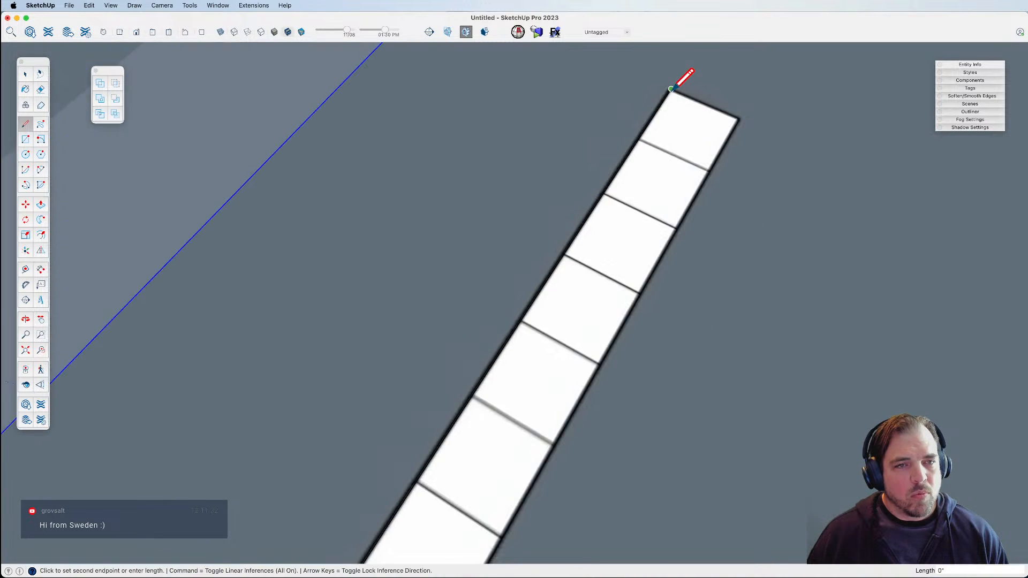
{"action": "scroll", "coordinate": [671, 89], "scroll_direction": "down", "scroll_amount": 8}
Group the front-view image with its traced scale line and open the group for editing.
{"action": "key", "text": "space"}
{"action": "left_click_drag", "start_coordinate": [648, 305], "coordinate": [581, 199]}
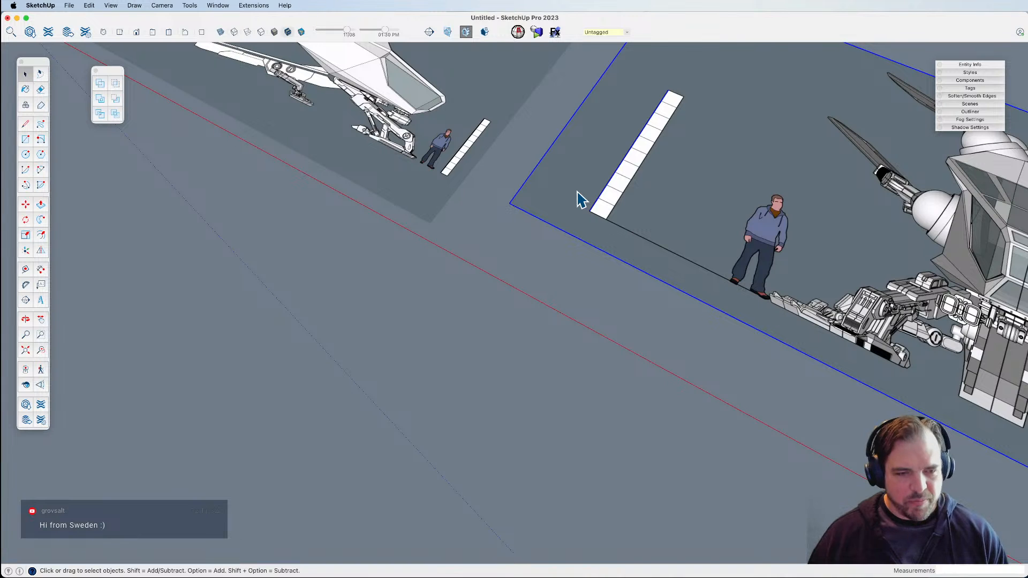
{"action": "double_click", "coordinate": [632, 229]}
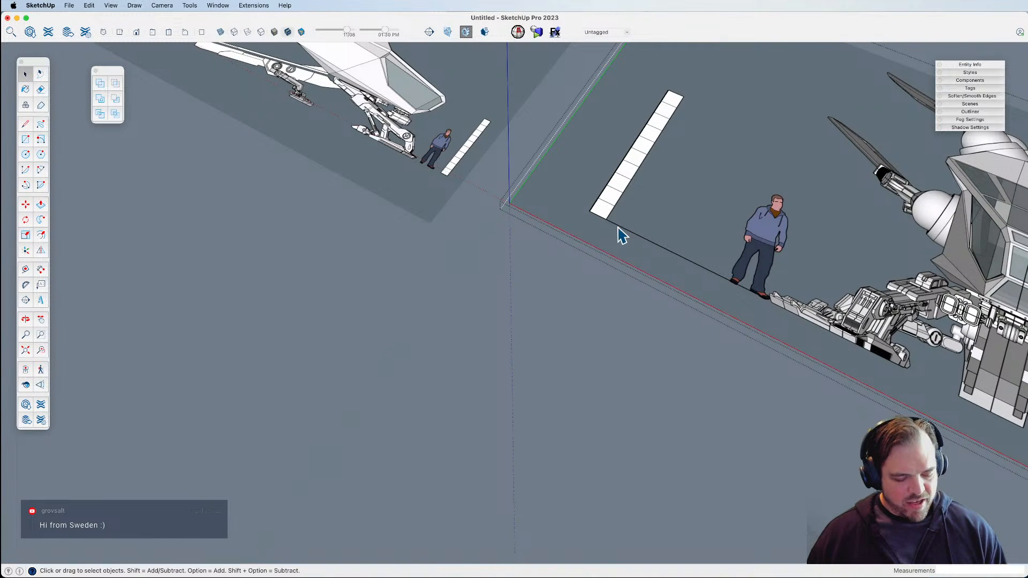
Measure the front-view image's scale bar from end to end with the Tape Measure.
{"action": "scroll", "coordinate": [440, 268], "scroll_direction": "down", "scroll_amount": 3}
{"action": "key", "text": "t"}
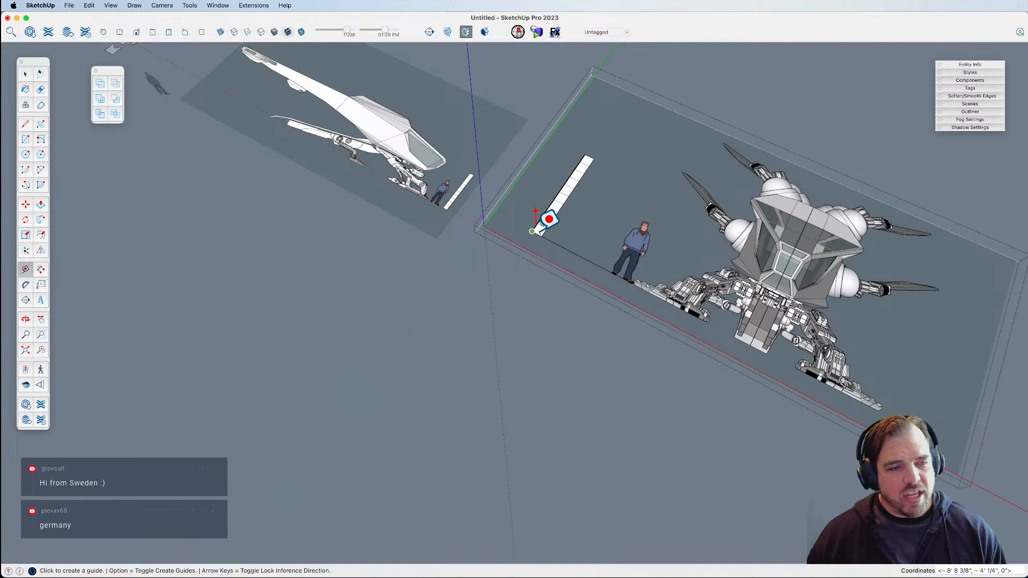
{"action": "left_click", "coordinate": [532, 230]}
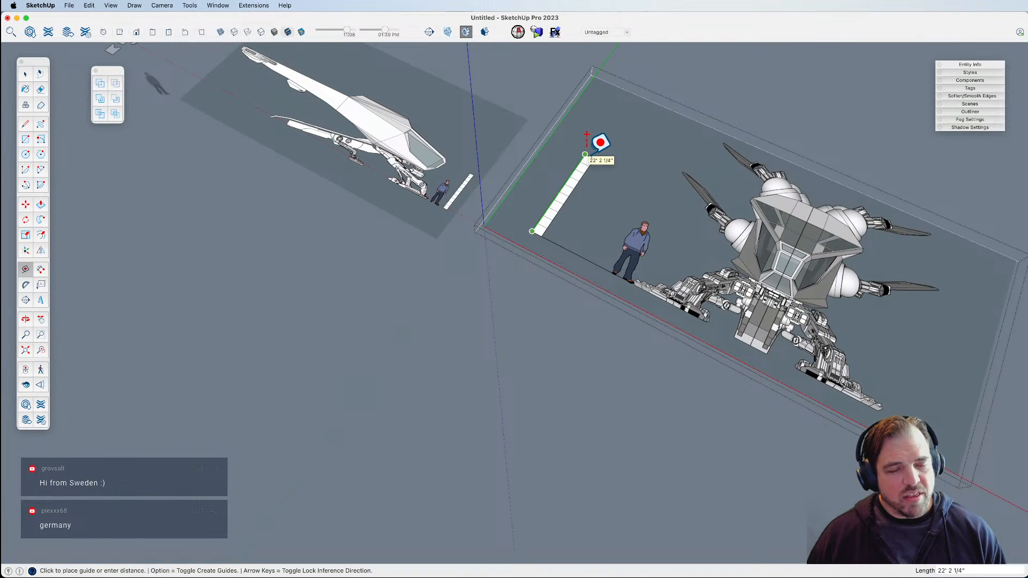
{"action": "key", "text": "space"}
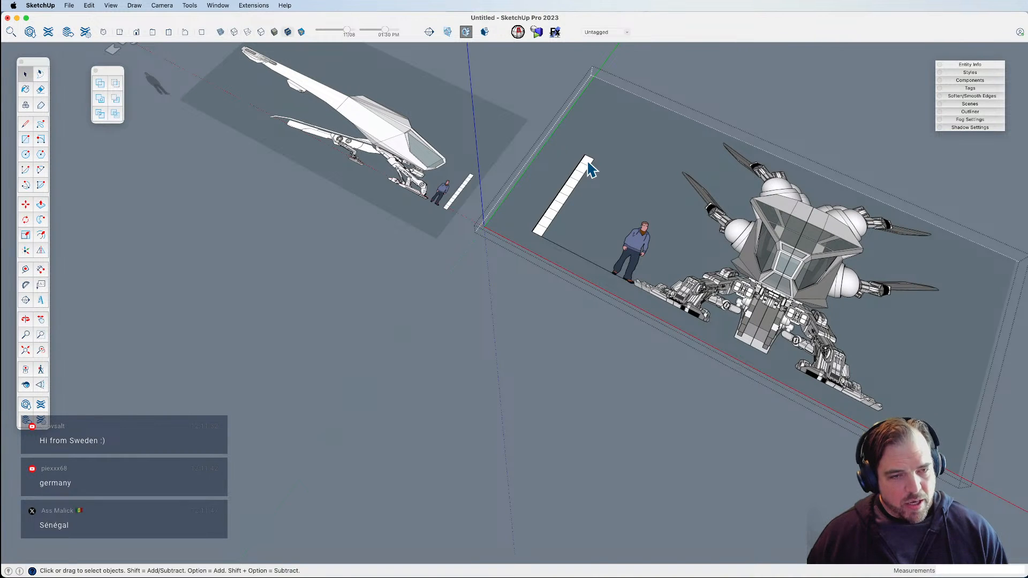
Scale the front-view image's group so that its scale bar measures 10 feet, using the Tape Measure.
{"action": "scroll", "coordinate": [562, 212], "scroll_direction": "up", "scroll_amount": 3}
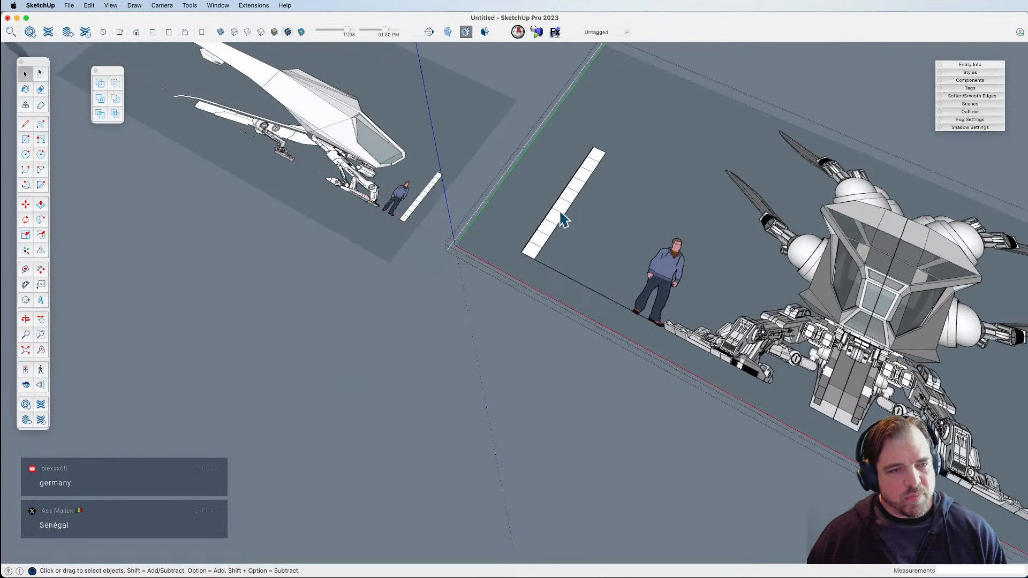
{"action": "key", "text": "t"}
{"action": "left_click", "coordinate": [522, 251]}
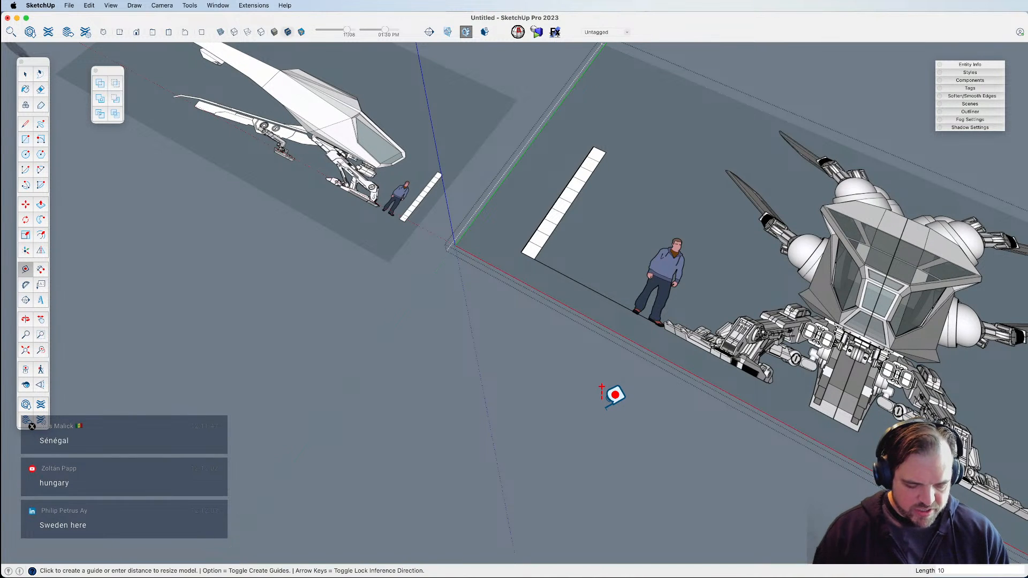
{"action": "type", "text": "10"}
{"action": "key", "text": "Return"}
{"action": "left_click", "coordinate": [917, 259]}
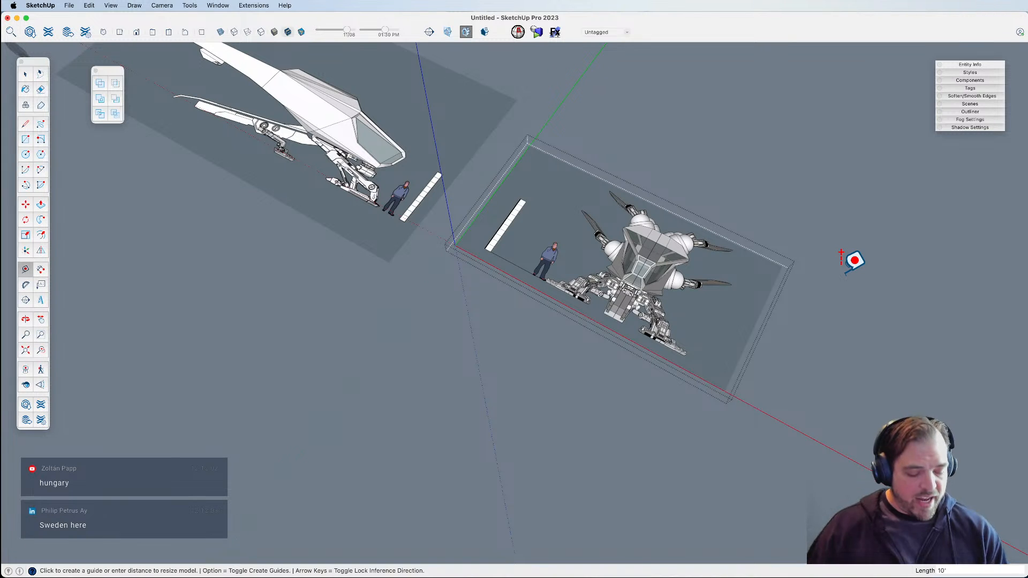
Close the group and move the front-view image clear of the side-view image.
{"action": "key", "text": "space"}
{"action": "left_click", "coordinate": [517, 294]}
{"action": "left_click", "coordinate": [521, 277]}
{"action": "middle_click_drag", "start_coordinate": [522, 278], "coordinate": [624, 413], "text": "shift"}
{"action": "key", "text": "m"}
{"action": "left_click", "coordinate": [618, 280]}
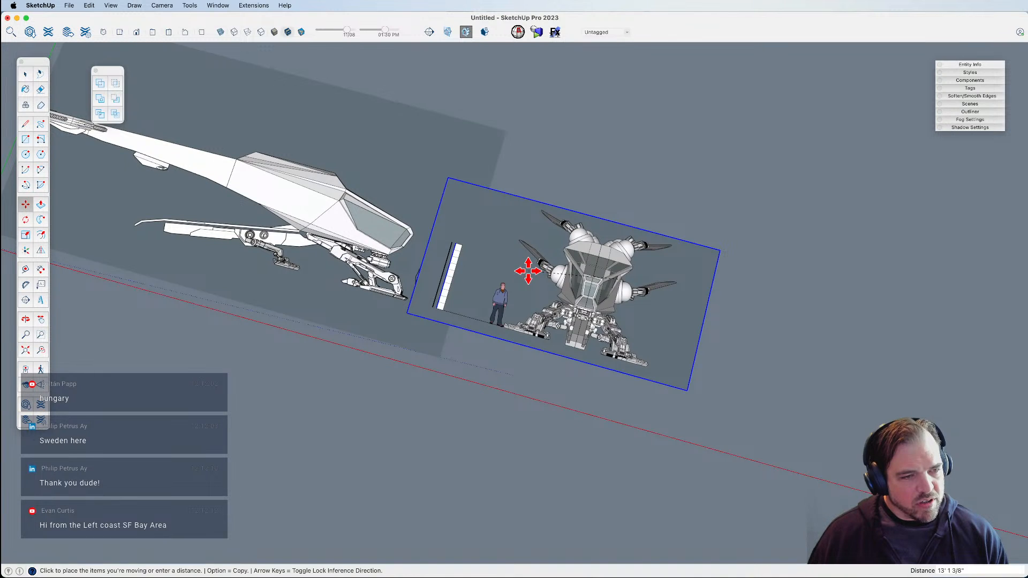
{"action": "left_click", "coordinate": [589, 282]}
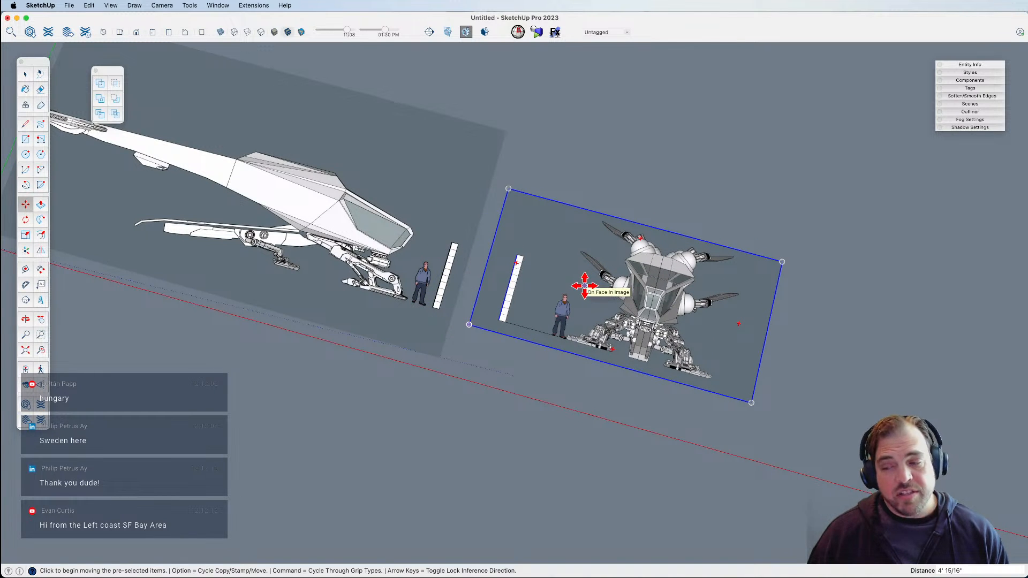
Rotate the flat front-view image up to stand vertically above the ground plane.
{"action": "middle_click_drag", "start_coordinate": [584, 286], "coordinate": [381, 207]}
{"action": "middle_click_drag", "start_coordinate": [601, 413], "coordinate": [632, 303]}
{"action": "scroll", "coordinate": [667, 273], "scroll_direction": "up", "scroll_amount": 3}
{"action": "key", "text": "m"}
{"action": "left_click", "coordinate": [730, 284]}
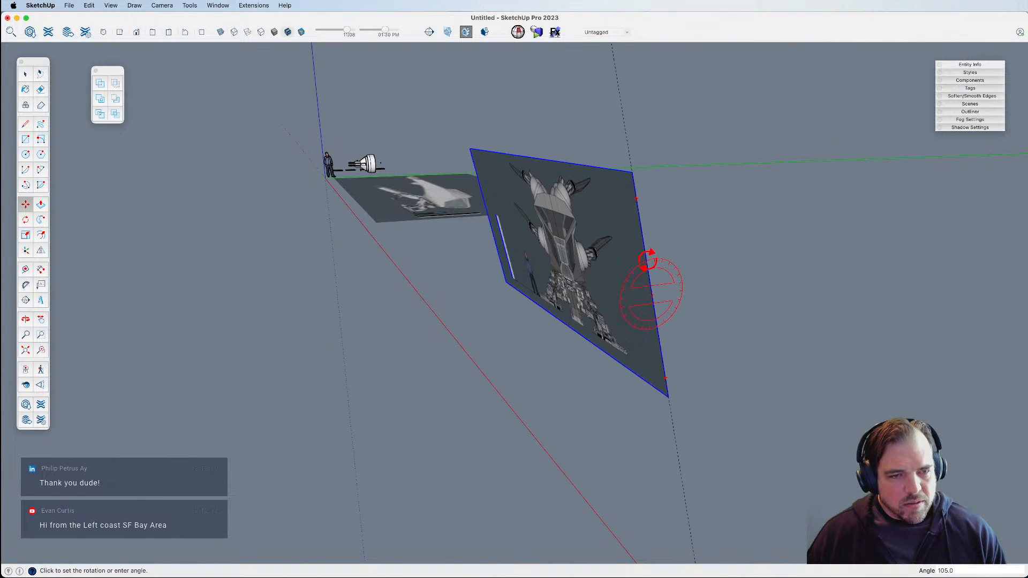
{"action": "left_click", "coordinate": [652, 259]}
{"action": "middle_click_drag", "start_coordinate": [639, 298], "coordinate": [646, 286]}
Rotate the front-view image about the vertical axis until it stands across the red axis.
{"action": "key", "text": "m"}
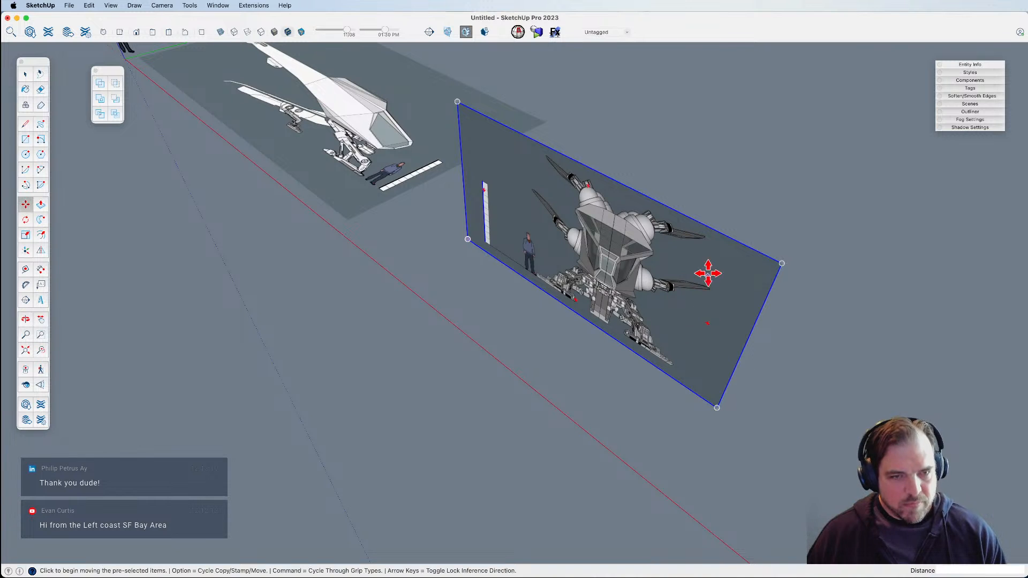
{"action": "left_click", "coordinate": [731, 230]}
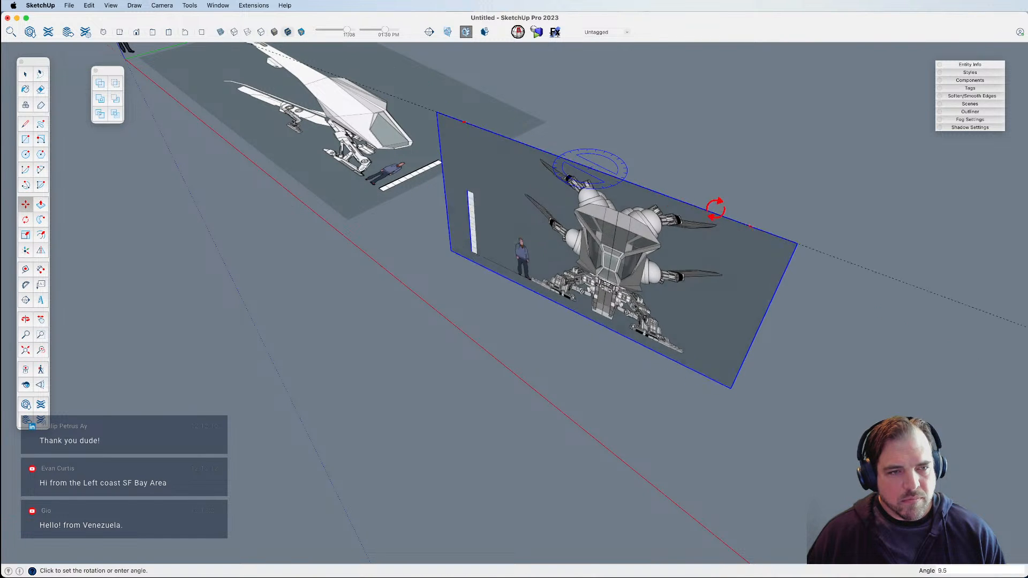
{"action": "left_click", "coordinate": [619, 154]}
{"action": "middle_click_drag", "start_coordinate": [630, 217], "coordinate": [604, 259], "text": "shift"}
Rotate the side-view image upright so it stands vertically, parallel to the red axis.
{"action": "key", "text": "space"}
{"action": "left_click", "coordinate": [516, 172]}
{"action": "middle_click_drag", "start_coordinate": [517, 172], "coordinate": [590, 275], "text": "shift"}
{"action": "key", "text": "m"}
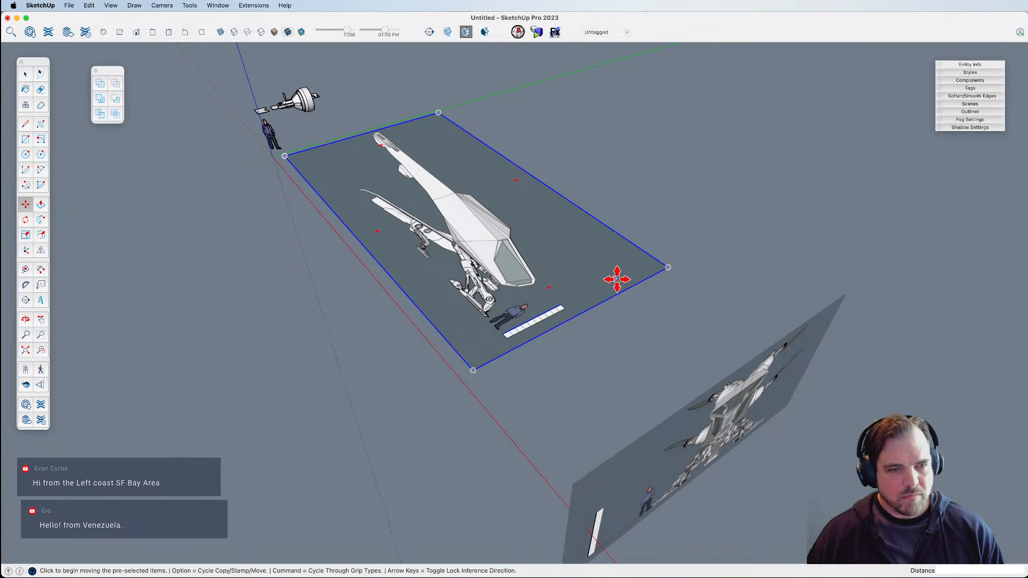
{"action": "left_click", "coordinate": [586, 280]}
{"action": "middle_click_drag", "start_coordinate": [567, 287], "coordinate": [514, 252]}
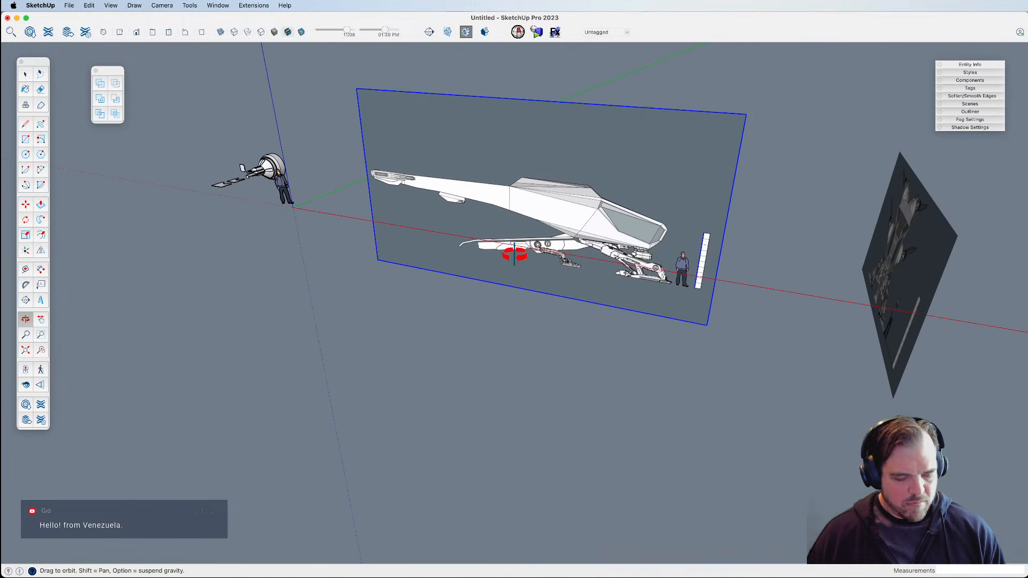
Move the side-view image's lower tail-end corner to the origin and slide the image forward along the red axis.
{"action": "left_click", "coordinate": [378, 260]}
{"action": "left_click", "coordinate": [293, 208]}
{"action": "middle_click_drag", "start_coordinate": [328, 220], "coordinate": [487, 366]}
{"action": "left_click", "coordinate": [492, 365]}
{"action": "left_click", "coordinate": [538, 378]}
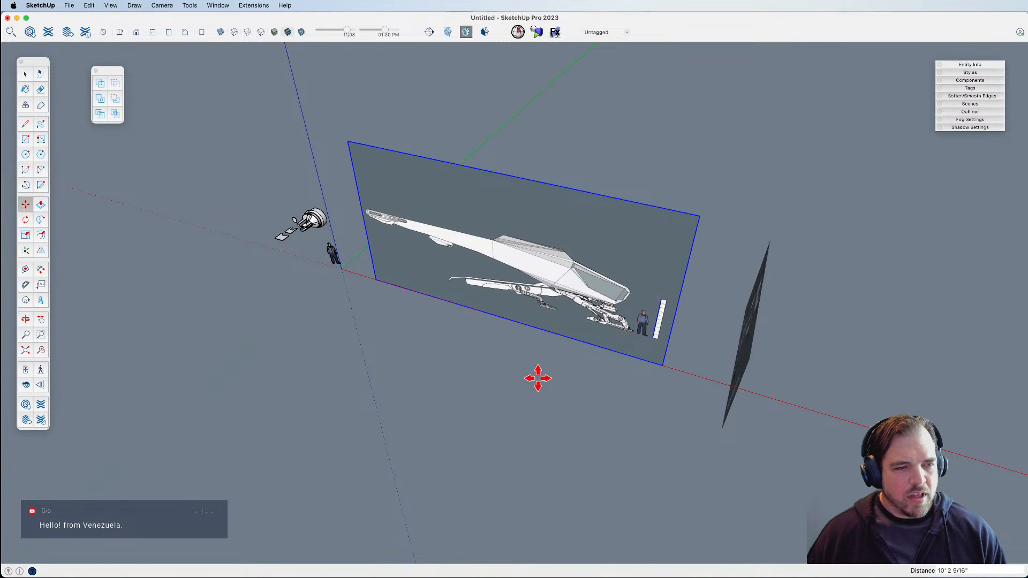
{"action": "left_click", "coordinate": [576, 387]}
Move the side-view image back along the green axis, away from the red axis.
{"action": "left_click", "coordinate": [611, 303]}
{"action": "left_click", "coordinate": [573, 286]}
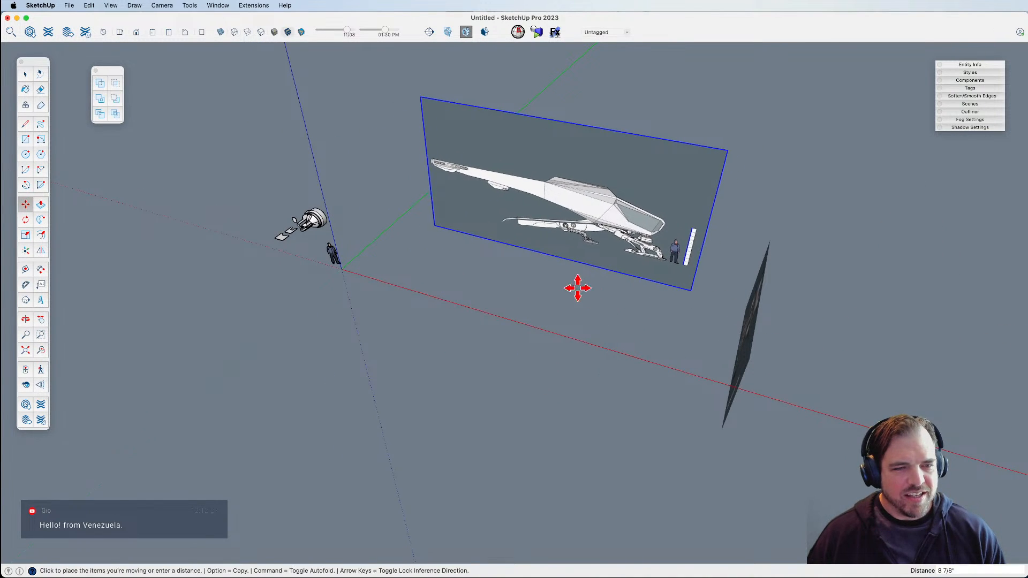
{"action": "left_click", "coordinate": [606, 296]}
Move the front-view image by a point on its canopy centreline onto the side-view image at the aircraft's nose.
{"action": "key", "text": "space"}
{"action": "left_click", "coordinate": [676, 324]}
{"action": "middle_click_drag", "start_coordinate": [677, 325], "coordinate": [543, 298], "text": "shift"}
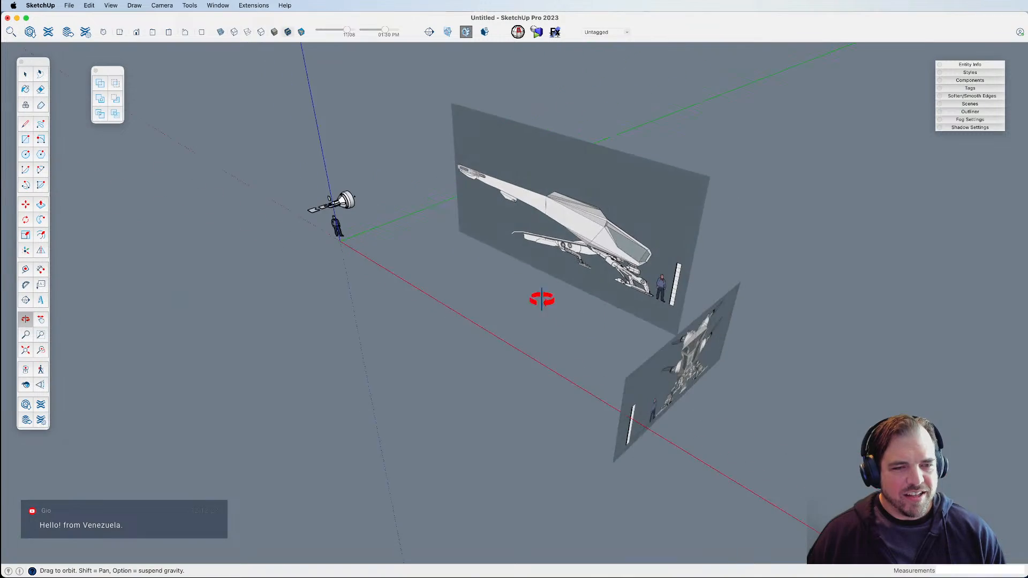
{"action": "key", "text": "space"}
{"action": "left_click", "coordinate": [691, 379]}
{"action": "scroll", "coordinate": [717, 353], "scroll_direction": "up", "scroll_amount": 5}
{"action": "middle_click_drag", "start_coordinate": [716, 352], "coordinate": [655, 425]}
{"action": "scroll", "coordinate": [648, 413], "scroll_direction": "up", "scroll_amount": 10}
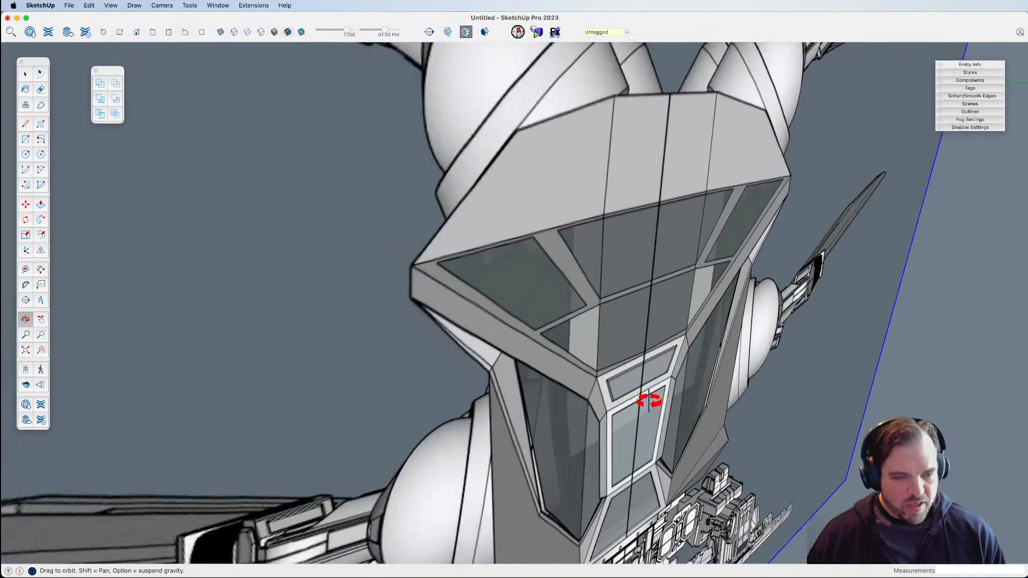
{"action": "key", "text": "m"}
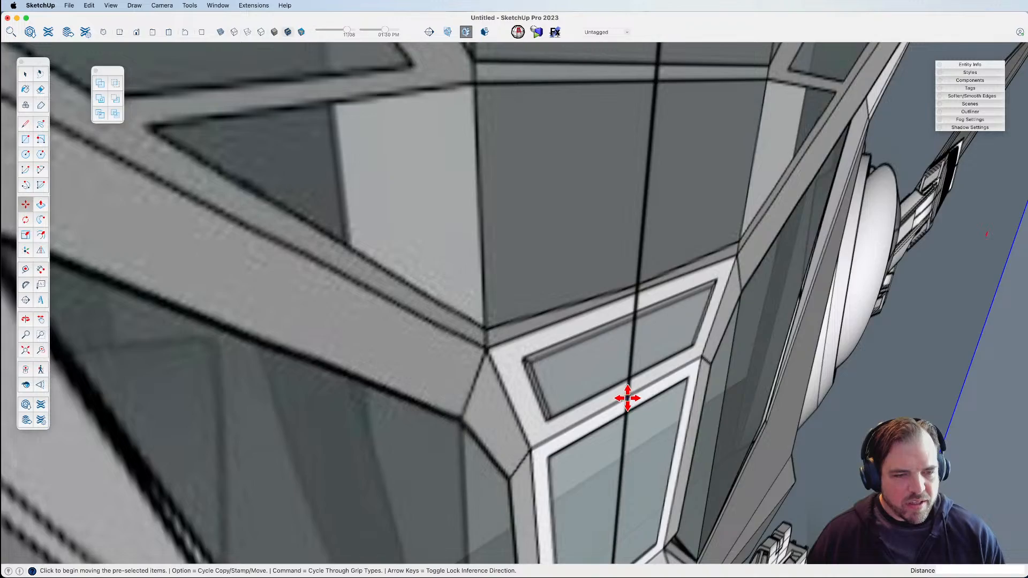
{"action": "left_click", "coordinate": [628, 398]}
{"action": "scroll", "coordinate": [680, 479], "scroll_direction": "down", "scroll_amount": 10}
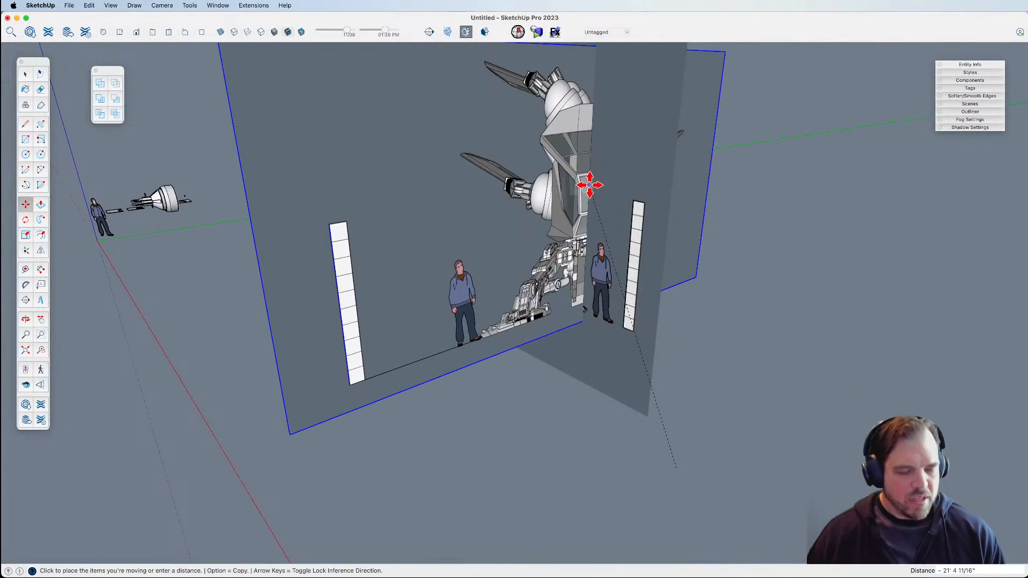
{"action": "scroll", "coordinate": [590, 185], "scroll_direction": "up", "scroll_amount": 10}
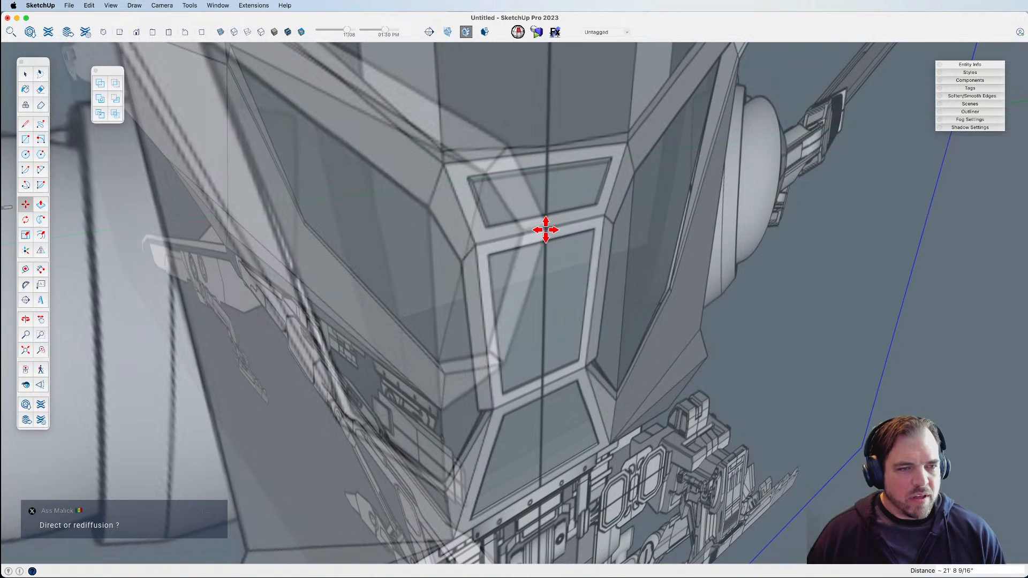
{"action": "left_click", "coordinate": [593, 205]}
Slide the front-view image back along the red axis to the tail end of the side-view image.
{"action": "scroll", "coordinate": [593, 205], "scroll_direction": "down", "scroll_amount": 10}
{"action": "middle_click_drag", "start_coordinate": [604, 252], "coordinate": [666, 390]}
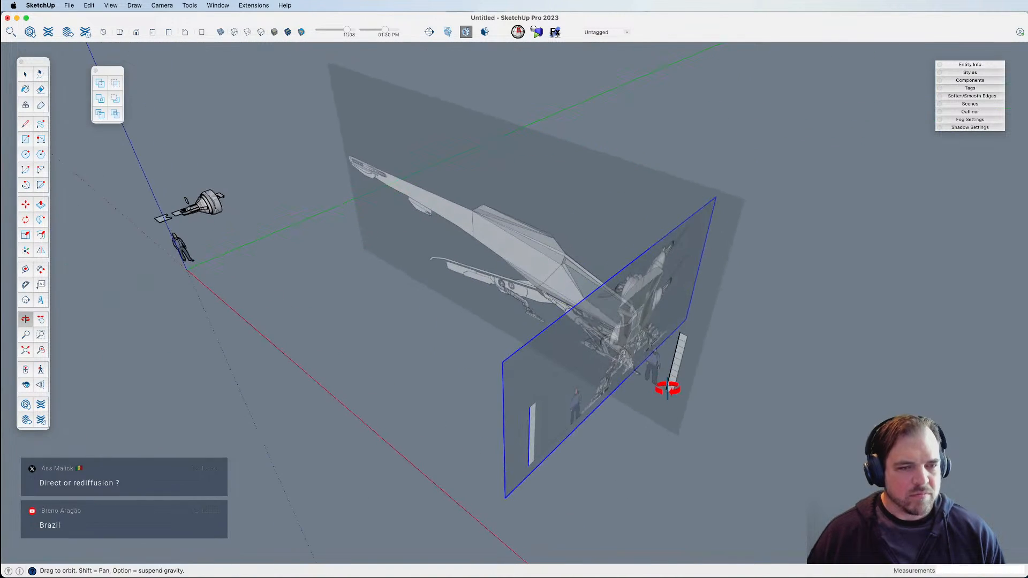
{"action": "left_click", "coordinate": [627, 451]}
{"action": "left_click", "coordinate": [427, 316]}
{"action": "key", "text": "space"}
Import the top-view ornithopter image from Finder and place it flat on the ground beyond the side-view image.
{"action": "key", "text": "super+Tab"}
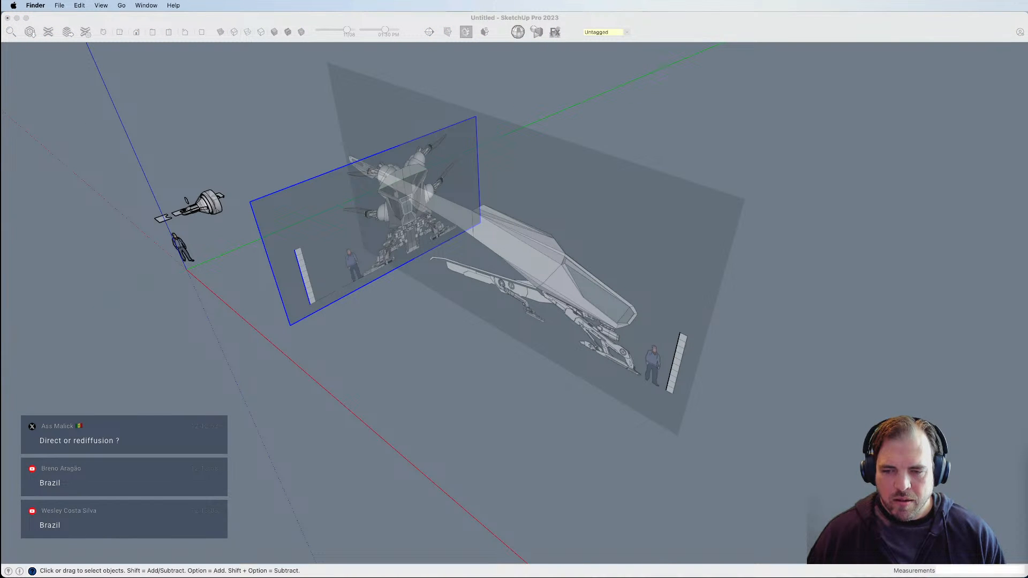
{"action": "mouse_move", "coordinate": [1024, 527]}
{"action": "left_mouse_down"}
{"action": "mouse_move", "coordinate": [574, 429]}
{"action": "mouse_move", "coordinate": [539, 409]}
{"action": "left_mouse_up"}
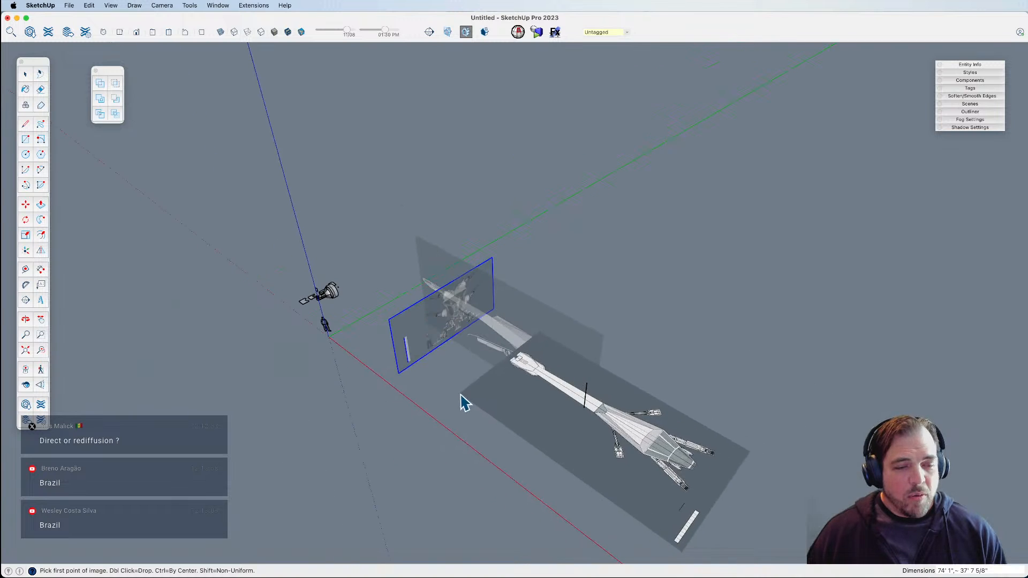
{"action": "left_click", "coordinate": [560, 441]}
{"action": "left_click", "coordinate": [816, 436]}
Draw a line down the middle of the top-view image's scale bar from one end to the other.
{"action": "middle_click_drag", "start_coordinate": [696, 411], "coordinate": [665, 404], "text": "shift"}
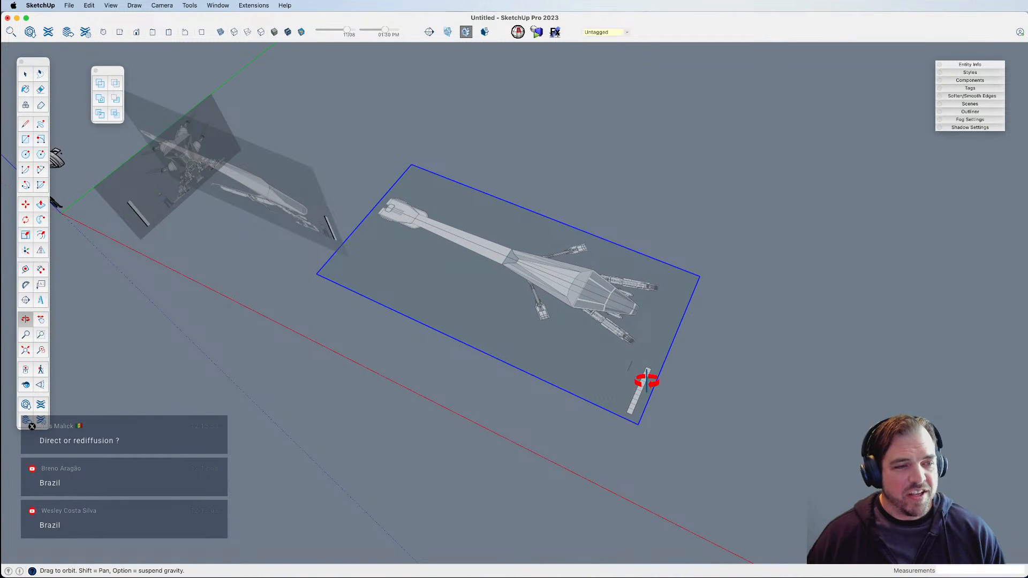
{"action": "scroll", "coordinate": [645, 396], "scroll_direction": "up", "scroll_amount": 6}
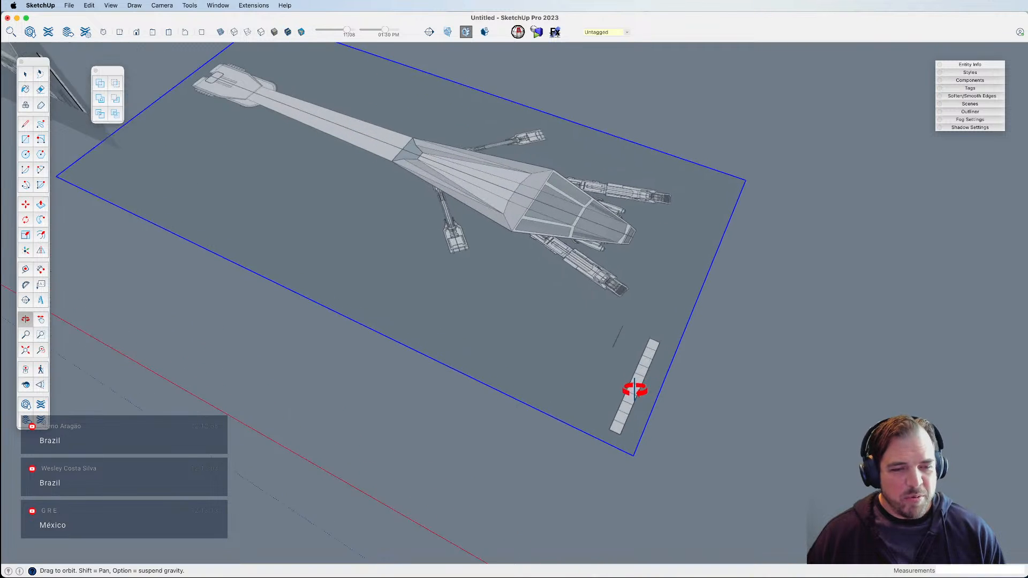
{"action": "left_click_drag", "start_coordinate": [591, 353], "coordinate": [607, 358]}
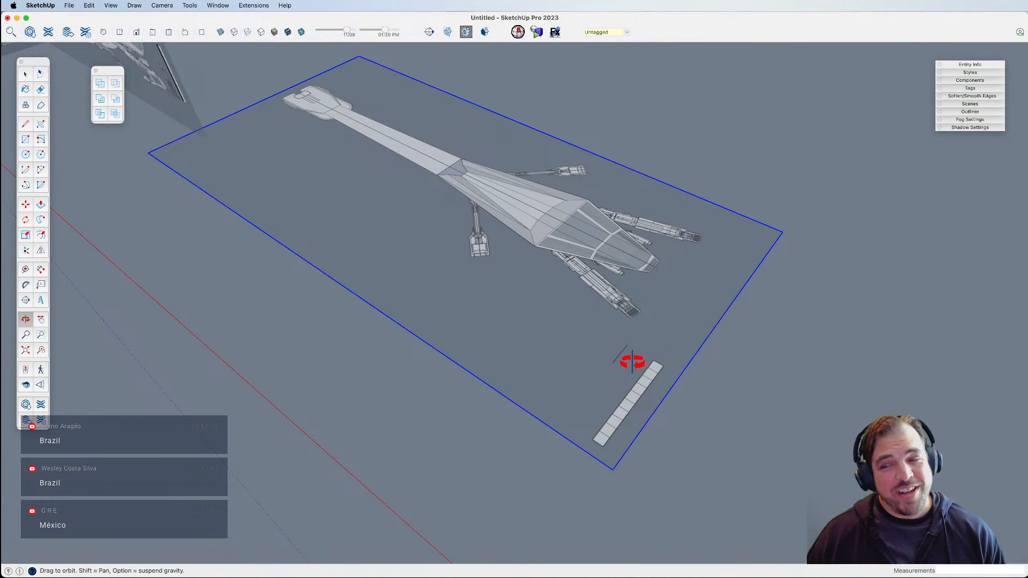
{"action": "left_click_drag", "start_coordinate": [581, 300], "coordinate": [662, 382]}
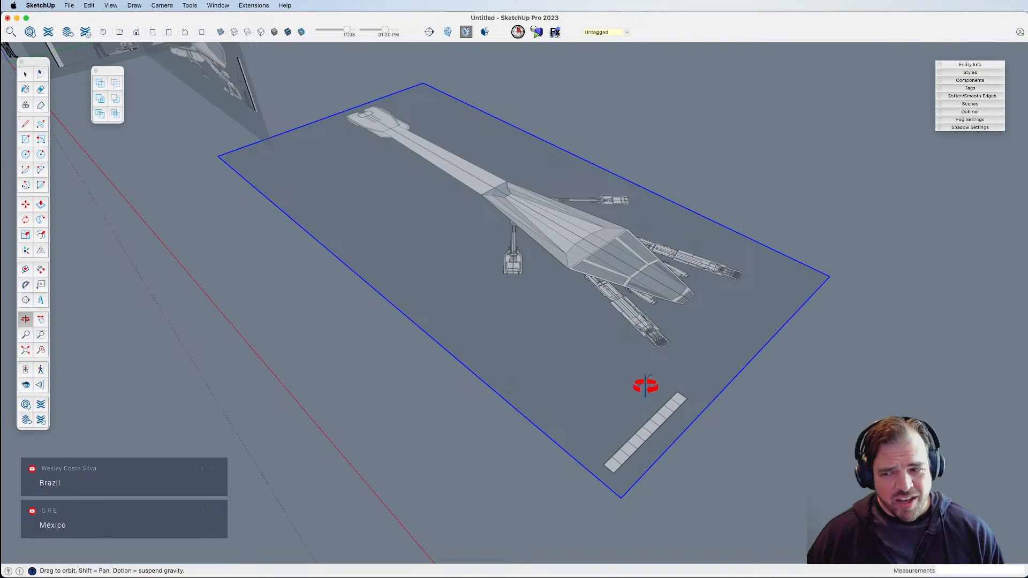
{"action": "scroll", "coordinate": [659, 447], "scroll_direction": "up", "scroll_amount": 5}
{"action": "left_click_drag", "start_coordinate": [658, 449], "coordinate": [640, 410], "text": "shift"}
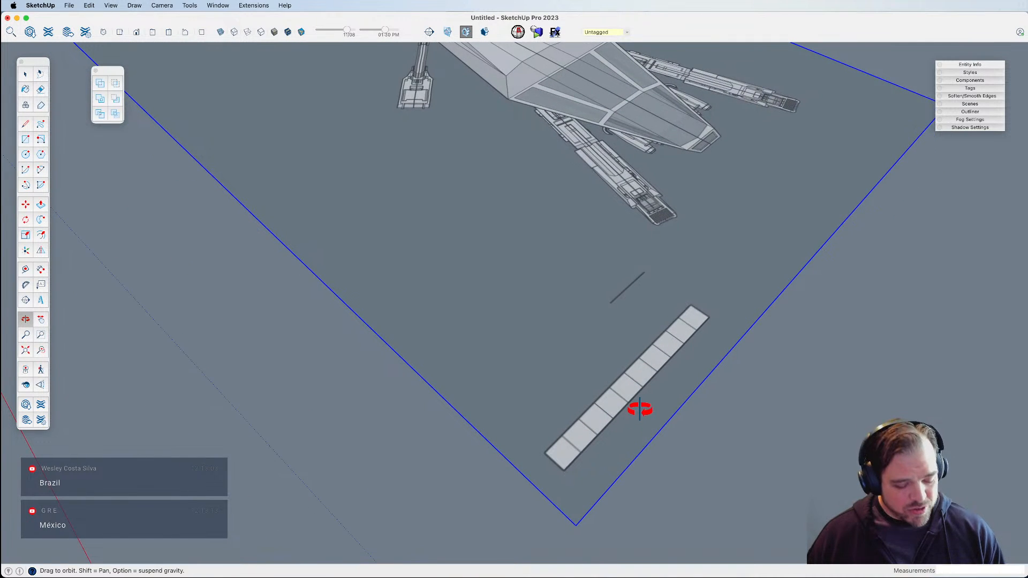
{"action": "key", "text": "t"}
{"action": "scroll", "coordinate": [568, 447], "scroll_direction": "up", "scroll_amount": 4}
{"action": "key", "text": "l"}
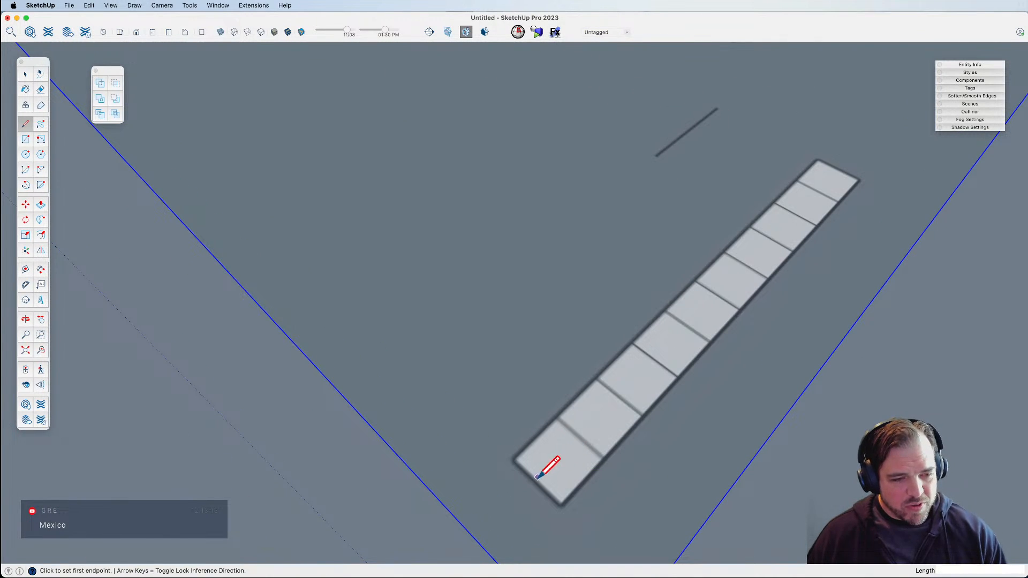
{"action": "left_click", "coordinate": [534, 479]}
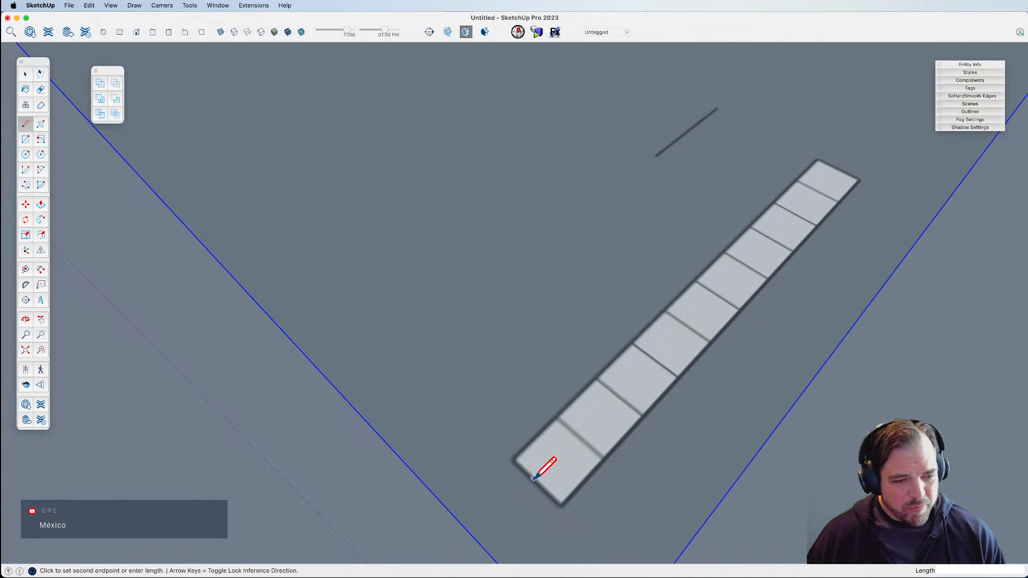
{"action": "left_click", "coordinate": [835, 168]}
Select the top-view image together with its traced scale line and group them.
{"action": "key", "text": "space"}
{"action": "scroll", "coordinate": [820, 188], "scroll_direction": "down", "scroll_amount": 5}
{"action": "left_click_drag", "start_coordinate": [848, 353], "coordinate": [670, 233]}
{"action": "scroll", "coordinate": [739, 344], "scroll_direction": "down", "scroll_amount": 4}
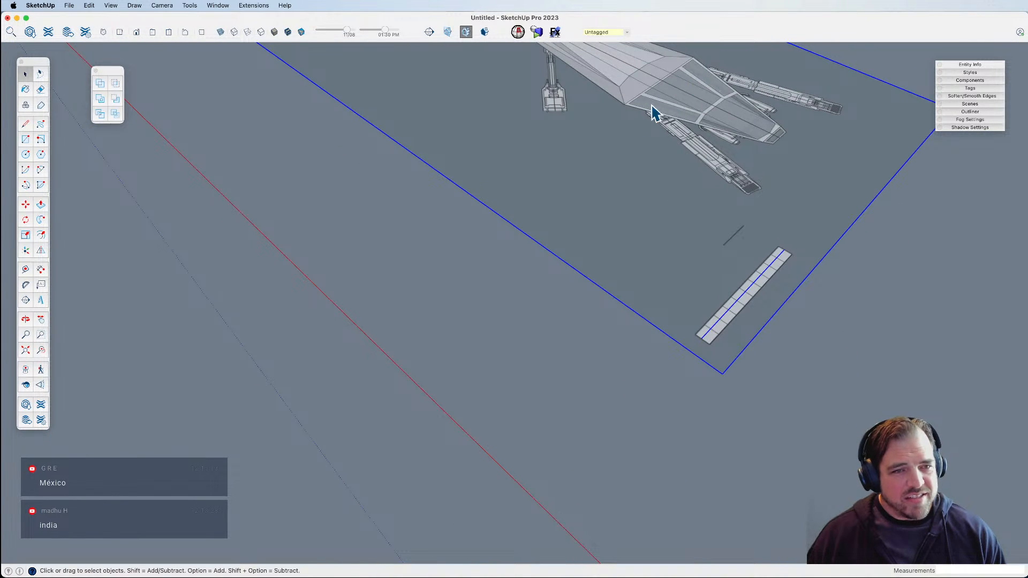
Examine how the standing front-view and side-view images intersect and sit relative to the top-view image.
{"action": "key", "text": "h"}
{"action": "left_click_drag", "start_coordinate": [610, 165], "coordinate": [704, 355]}
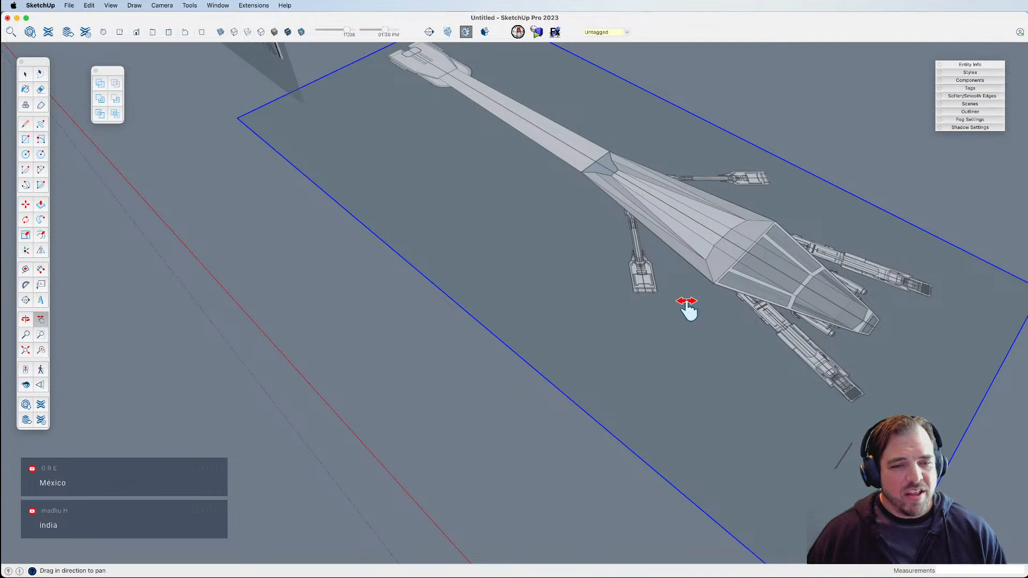
{"action": "left_click_drag", "start_coordinate": [629, 260], "coordinate": [741, 402]}
{"action": "left_click_drag", "start_coordinate": [436, 224], "coordinate": [592, 317]}
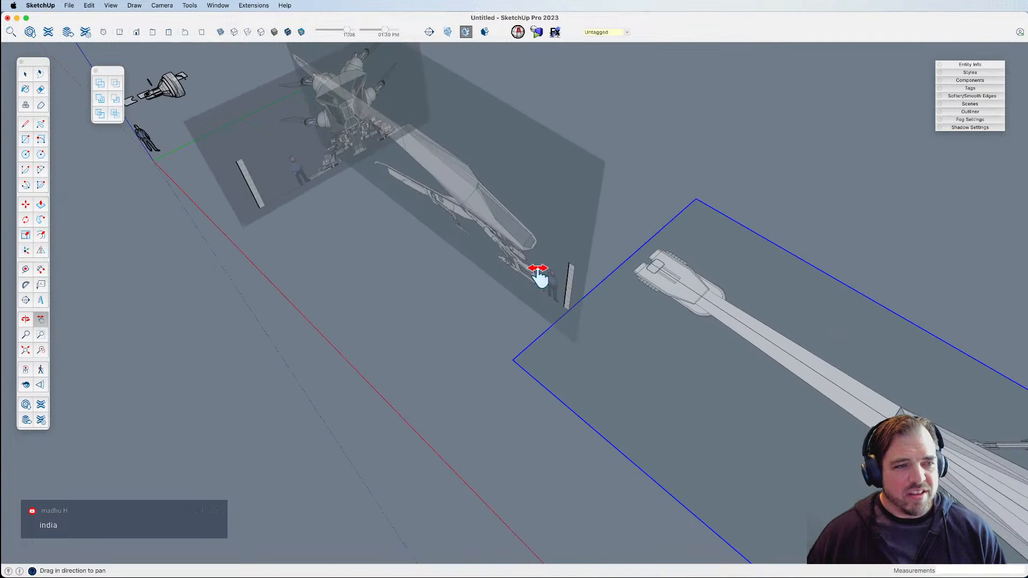
{"action": "scroll", "coordinate": [364, 136], "scroll_direction": "up", "scroll_amount": 6}
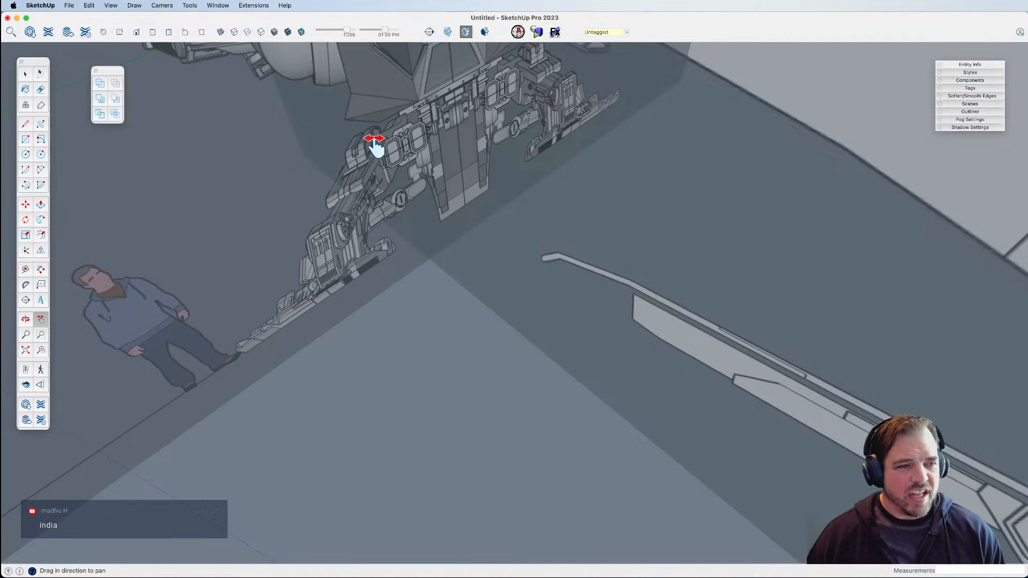
{"action": "left_click_drag", "start_coordinate": [403, 222], "coordinate": [488, 311]}
{"action": "scroll", "coordinate": [474, 257], "scroll_direction": "down", "scroll_amount": 8}
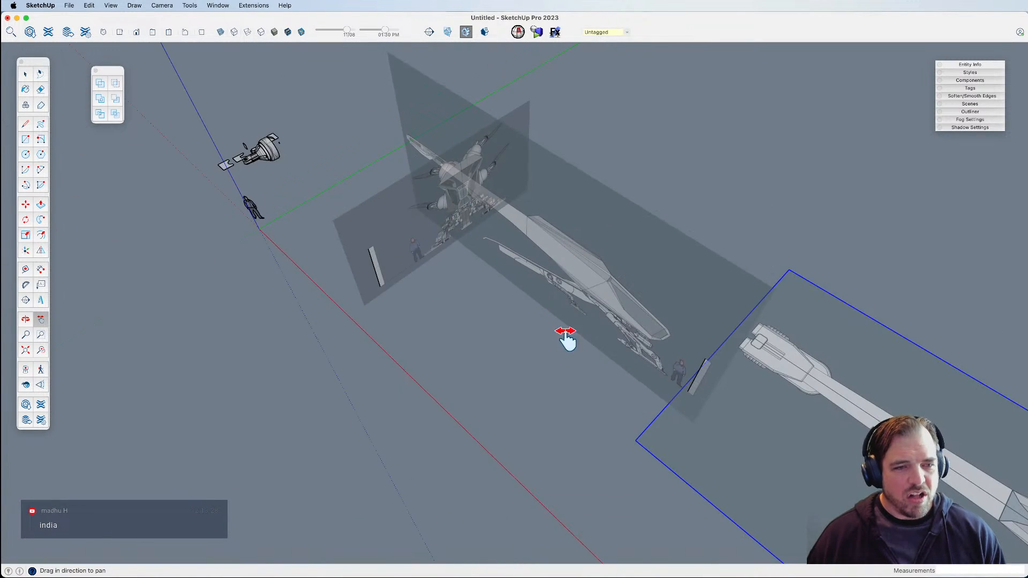
{"action": "scroll", "coordinate": [566, 337], "scroll_direction": "up", "scroll_amount": 10}
Rescale the top-view image group so the traced line along its scale bar measures 10 feet.
{"action": "key", "text": "space"}
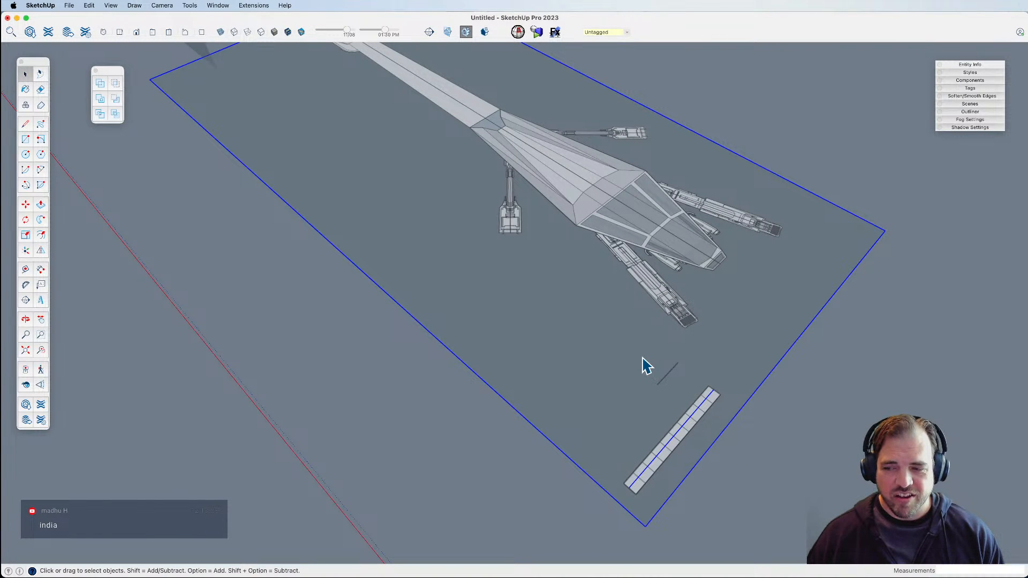
{"action": "double_click", "coordinate": [695, 383]}
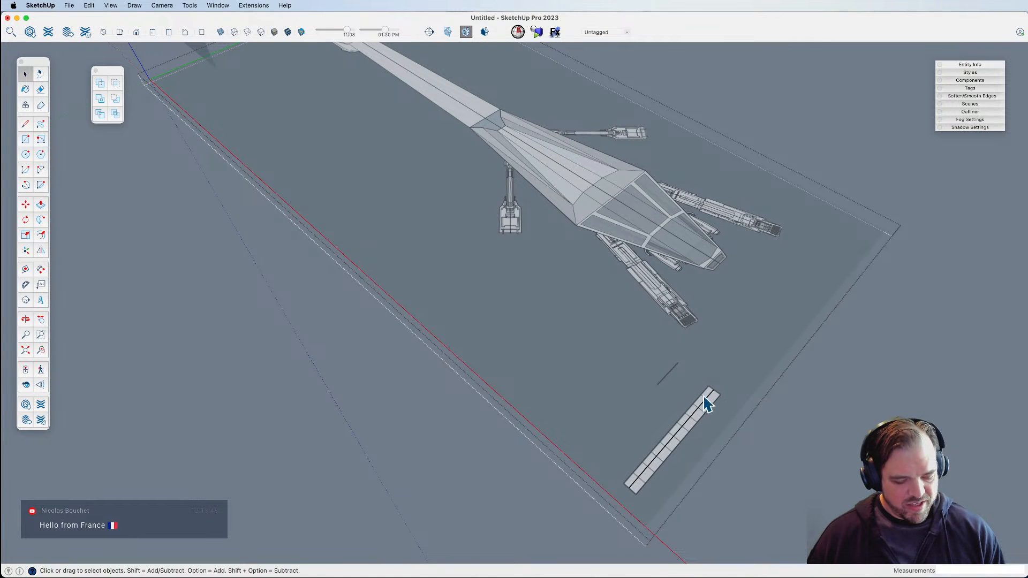
{"action": "key", "text": "t"}
{"action": "left_click", "coordinate": [630, 486]}
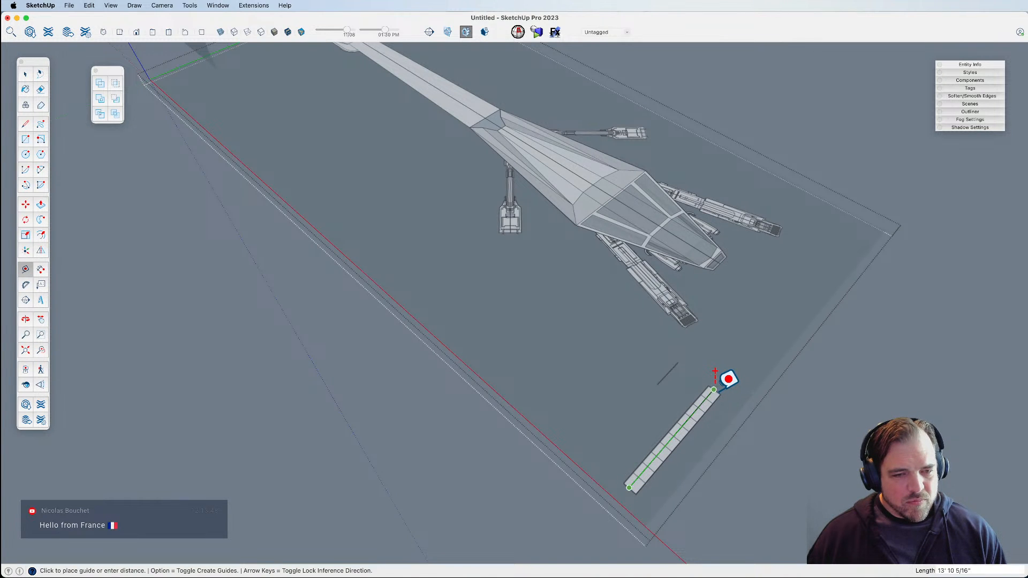
{"action": "left_click", "coordinate": [714, 390]}
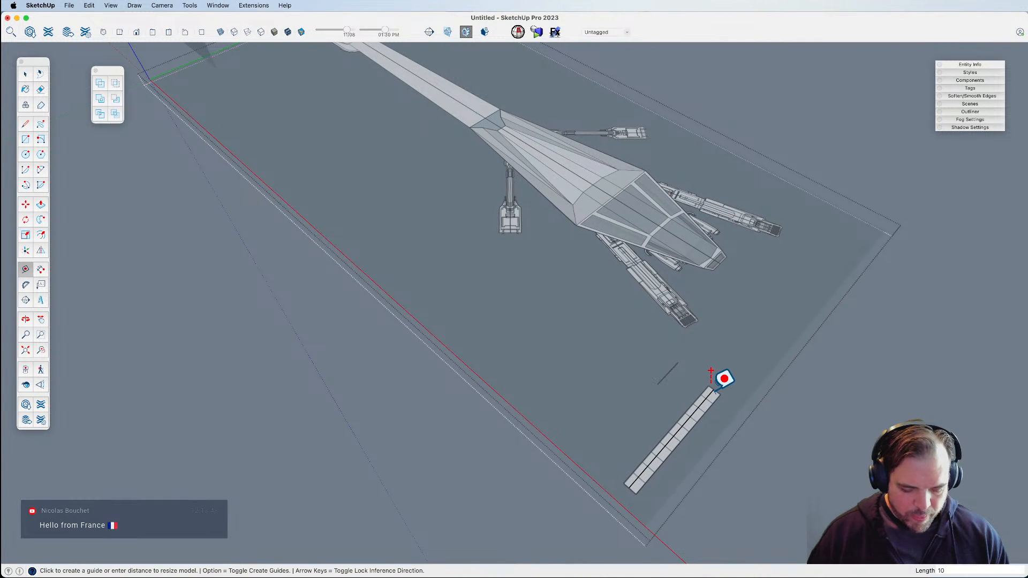
{"action": "type", "text": "10'"}
{"action": "key", "text": "Return"}
{"action": "left_click", "coordinate": [907, 261]}
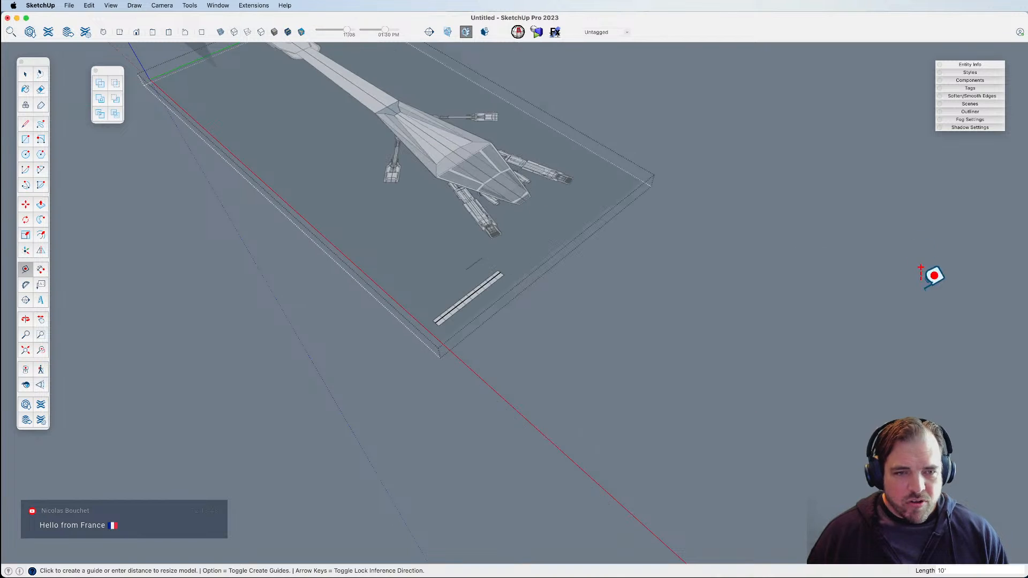
Move the top-view image group by its nose back along the red axis, beside the nose of the side-view image.
{"action": "middle_click_drag", "start_coordinate": [788, 368], "coordinate": [761, 475]}
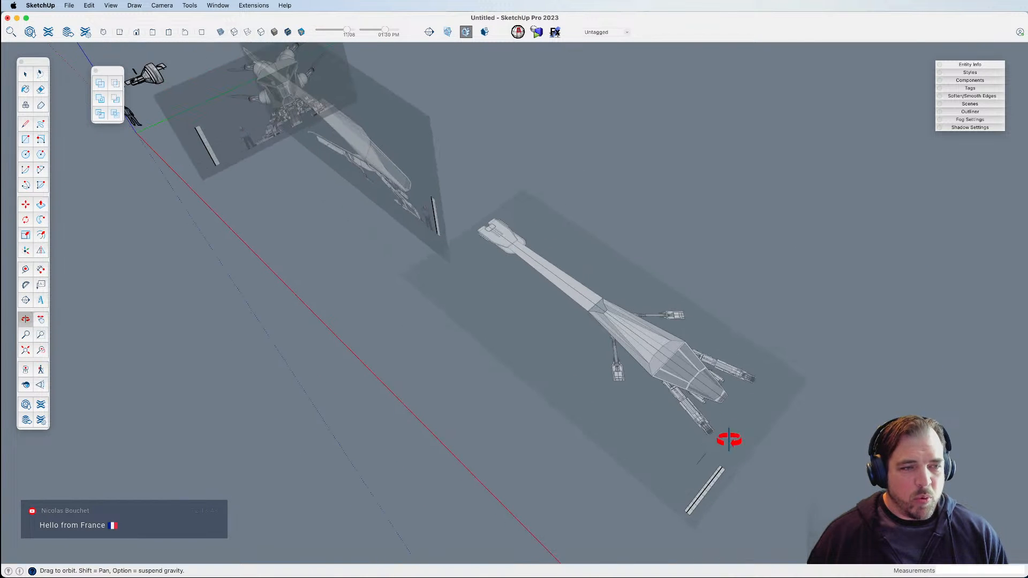
{"action": "key", "text": "space"}
{"action": "left_click", "coordinate": [682, 377]}
{"action": "key", "text": "m"}
{"action": "scroll", "coordinate": [696, 383], "scroll_direction": "up", "scroll_amount": 10}
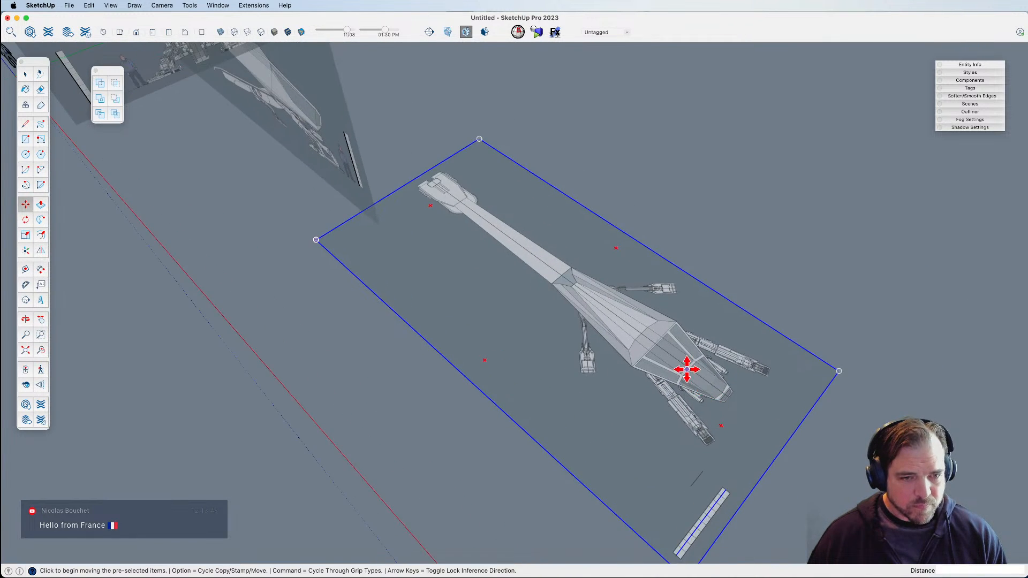
{"action": "scroll", "coordinate": [801, 429], "scroll_direction": "up", "scroll_amount": 10}
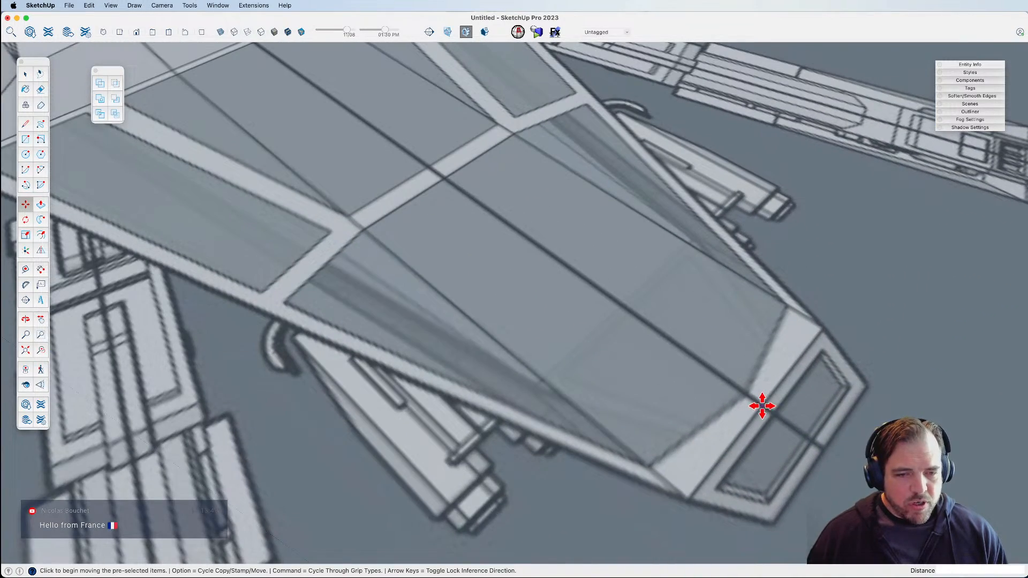
{"action": "left_click", "coordinate": [762, 406]}
{"action": "scroll", "coordinate": [803, 423], "scroll_direction": "down", "scroll_amount": 15}
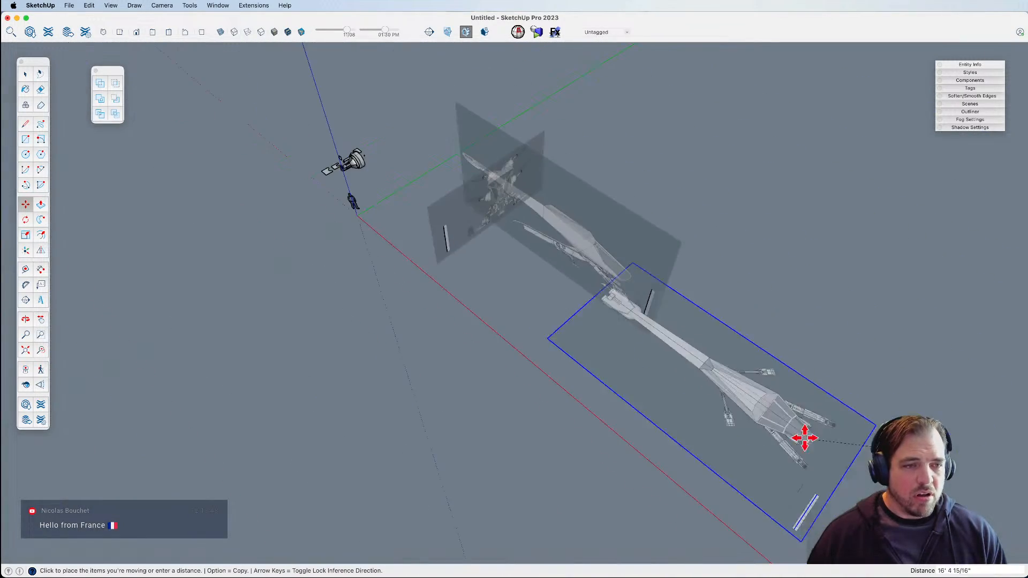
{"action": "scroll", "coordinate": [618, 286], "scroll_direction": "up", "scroll_amount": 5}
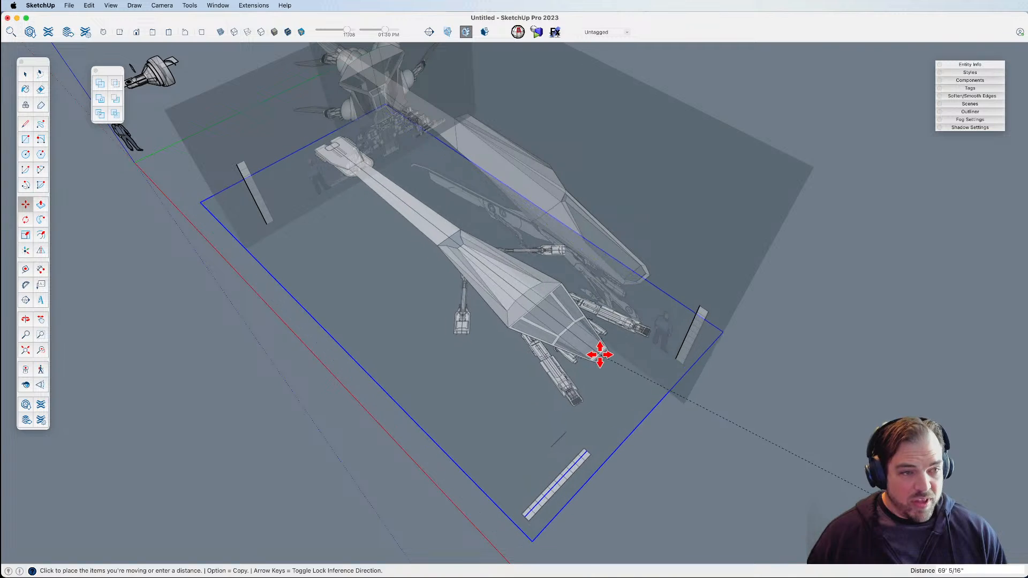
{"action": "scroll", "coordinate": [643, 276], "scroll_direction": "up", "scroll_amount": 5}
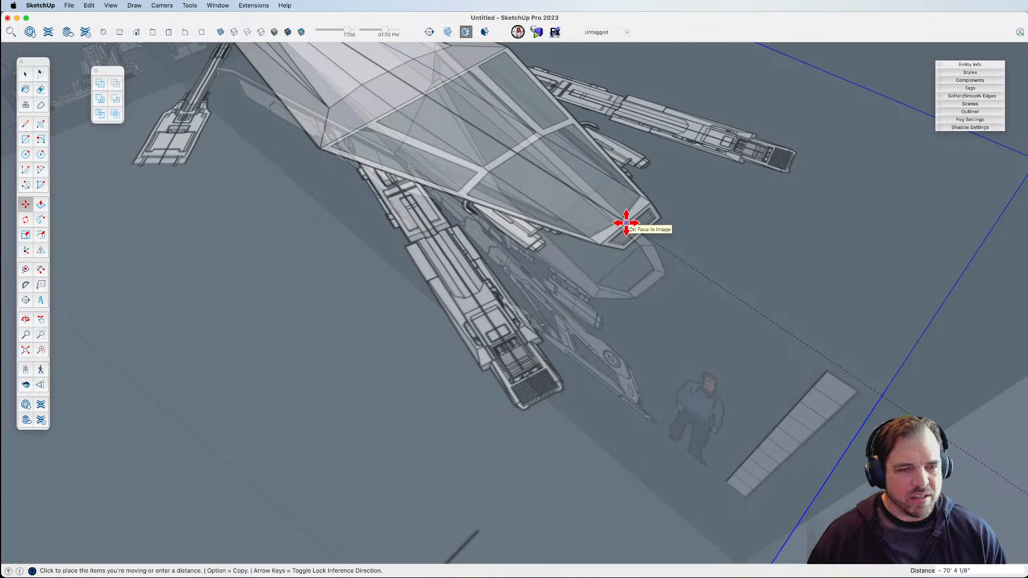
{"action": "left_click", "coordinate": [647, 220]}
Fine-tune the top-view image's position by moving its nose tip into line with the side-view ornithopter's nose.
{"action": "scroll", "coordinate": [656, 228], "scroll_direction": "up", "scroll_amount": 5}
{"action": "scroll", "coordinate": [652, 225], "scroll_direction": "up", "scroll_amount": 2}
{"action": "left_click", "coordinate": [649, 217]}
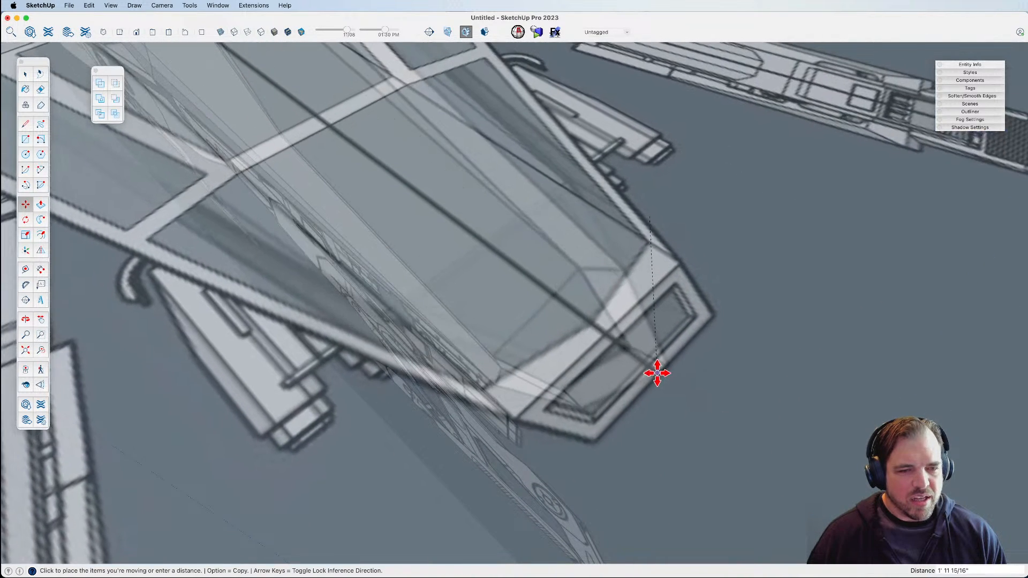
{"action": "left_click", "coordinate": [666, 368]}
{"action": "middle_click_drag", "start_coordinate": [665, 368], "coordinate": [592, 361], "text": "shift"}
Lower the top-view image along the blue axis to the level of the side-view image's bottom edge.
{"action": "key", "text": "m"}
{"action": "left_click", "coordinate": [534, 373]}
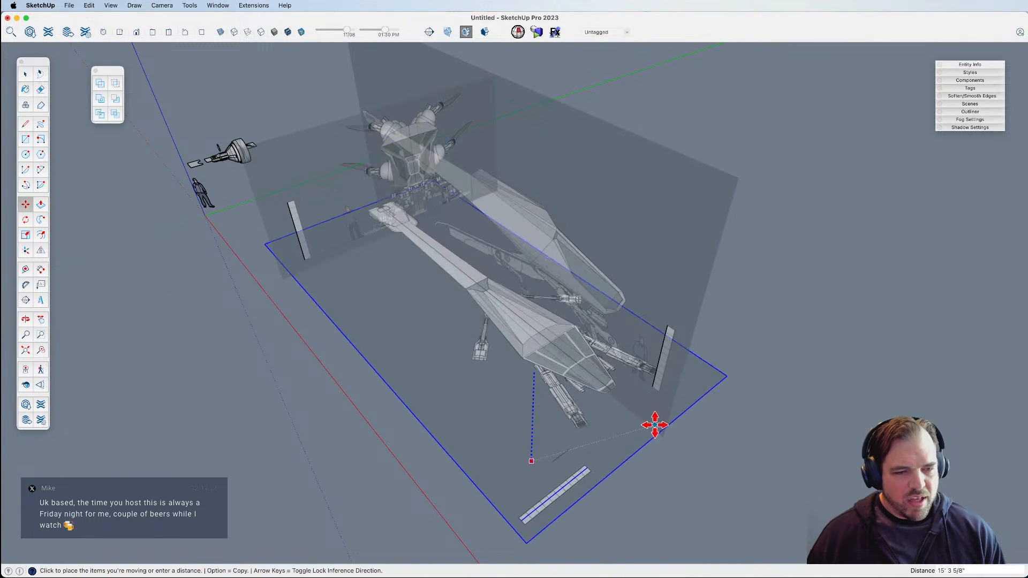
{"action": "left_click", "coordinate": [665, 422]}
Move the side-view image about 15 feet along the green axis, away from the top-view image.
{"action": "middle_click_drag", "start_coordinate": [665, 421], "coordinate": [422, 396]}
{"action": "left_click", "coordinate": [561, 406]}
{"action": "left_click", "coordinate": [663, 383]}
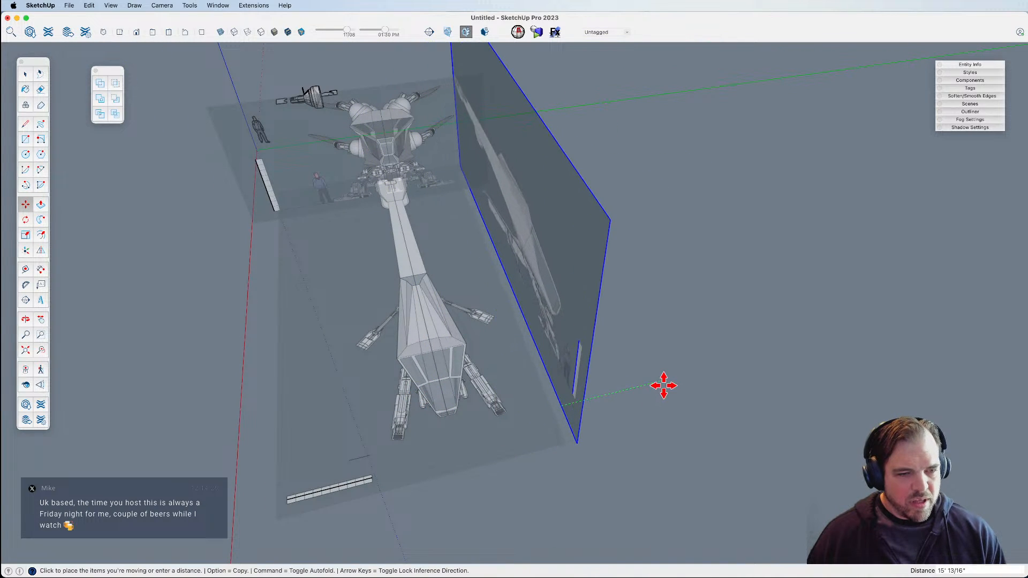
Move the front-view image back along the red axis to stand behind the tail end of the top-view image.
{"action": "key", "text": "space"}
{"action": "middle_click_drag", "start_coordinate": [557, 373], "coordinate": [668, 363]}
{"action": "left_click", "coordinate": [504, 297]}
{"action": "key", "text": "m"}
{"action": "left_click", "coordinate": [512, 407]}
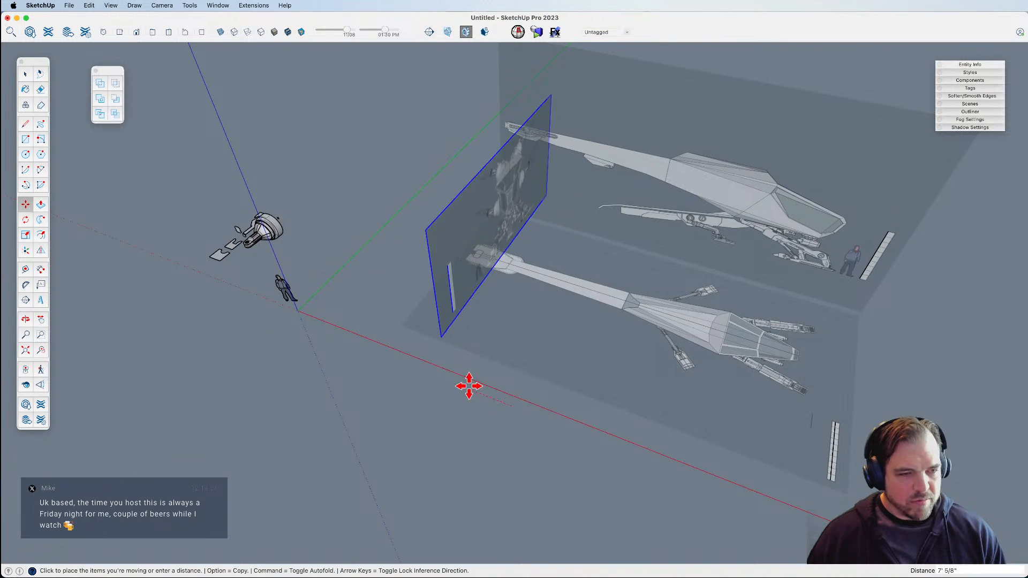
{"action": "left_click", "coordinate": [425, 367]}
Select the front-, side- and top-view images and combine them into one group.
{"action": "key", "text": "space"}
{"action": "left_click", "coordinate": [441, 396]}
{"action": "middle_click_drag", "start_coordinate": [442, 398], "coordinate": [509, 342]}
{"action": "left_click_drag", "start_coordinate": [484, 238], "coordinate": [409, 126]}
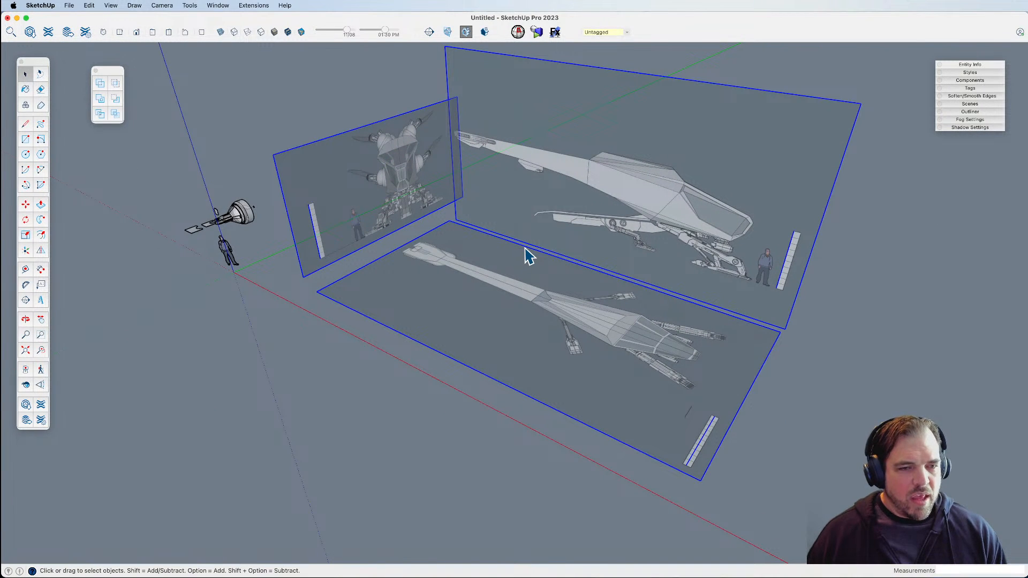
{"action": "key", "text": "super+g"}
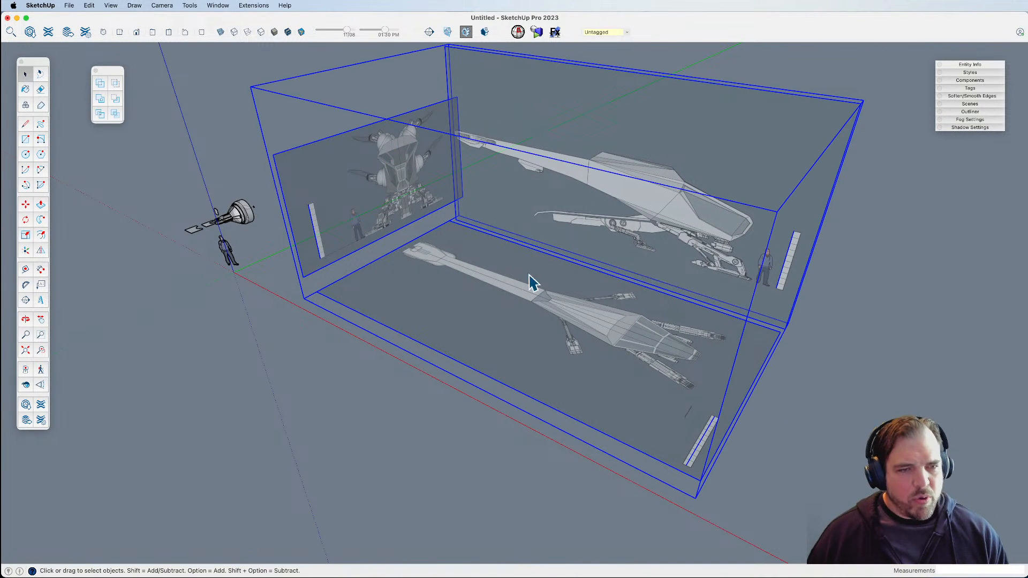
Show the tag list, enlarge it and add three new tags.
{"action": "left_click", "coordinate": [984, 86]}
{"action": "left_click", "coordinate": [983, 86]}
{"action": "left_click", "coordinate": [981, 88]}
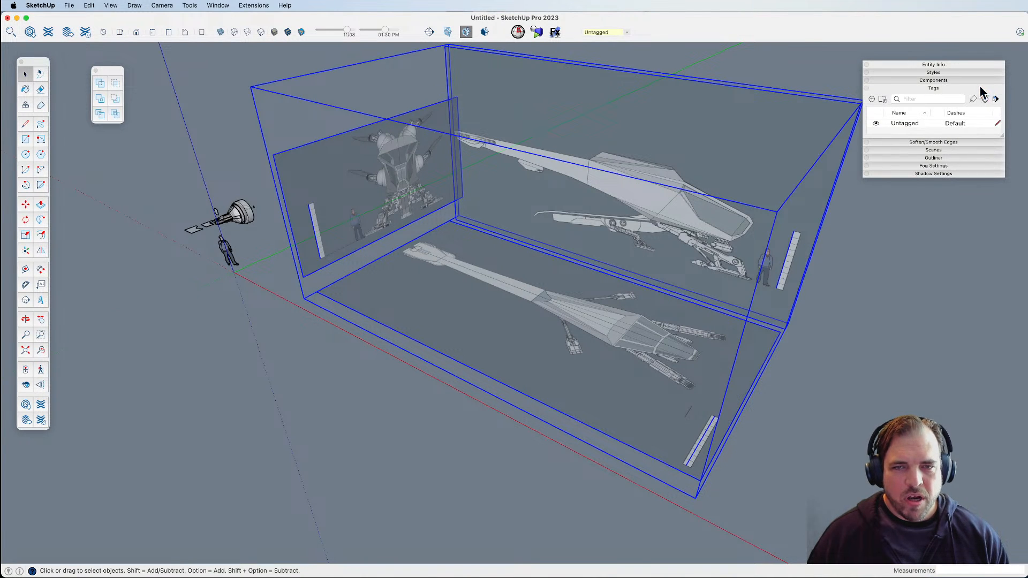
{"action": "left_click_drag", "start_coordinate": [972, 66], "coordinate": [962, 59]}
{"action": "left_click_drag", "start_coordinate": [993, 130], "coordinate": [1015, 254]}
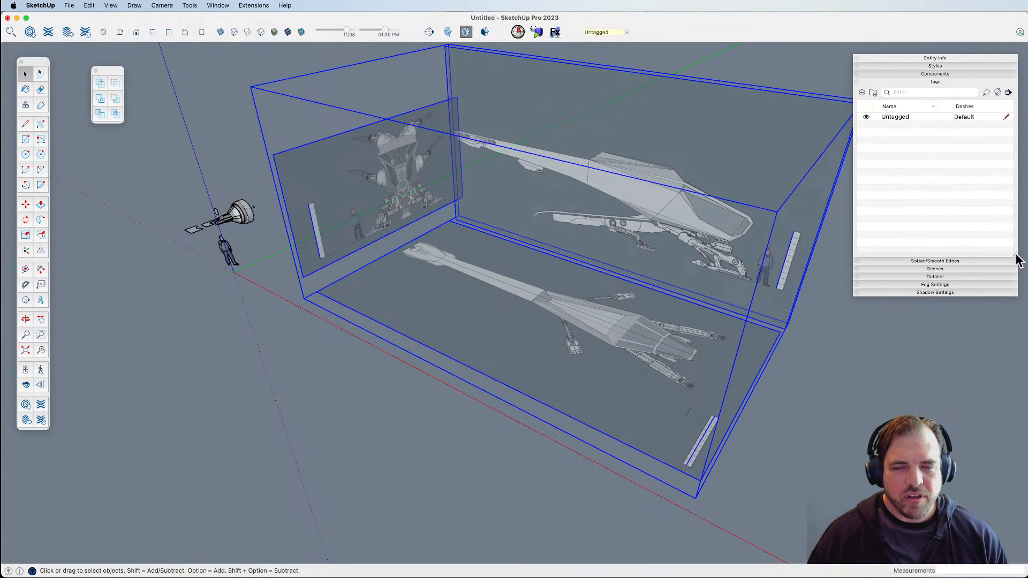
{"action": "left_click", "coordinate": [862, 92]}
{"action": "left_click", "coordinate": [862, 93]}
{"action": "left_click", "coordinate": [862, 92]}
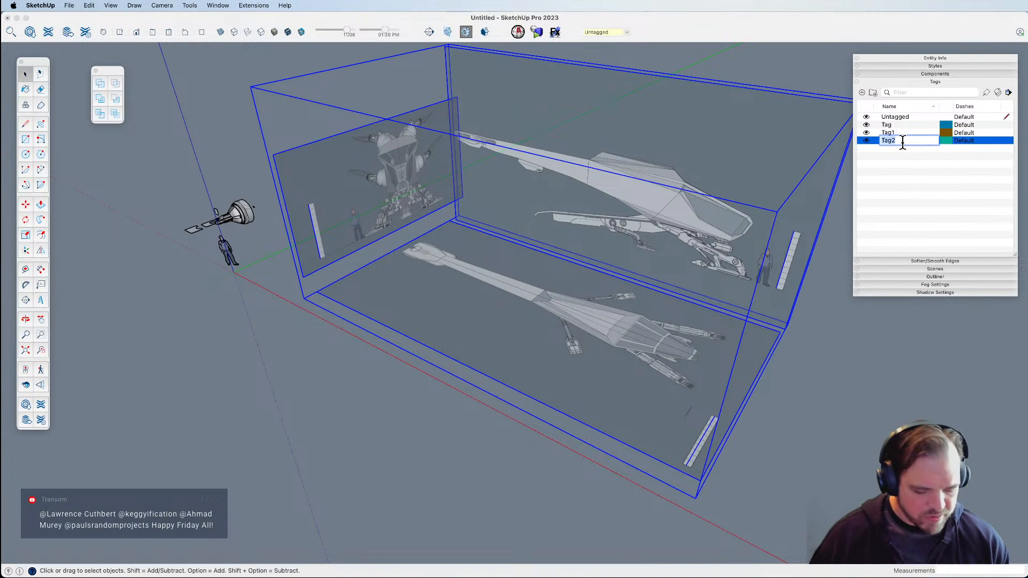
Rename the last new tag as "Ref ON" and the first new tag as "Ref OFF".
{"action": "type", "text": "Ref O"}
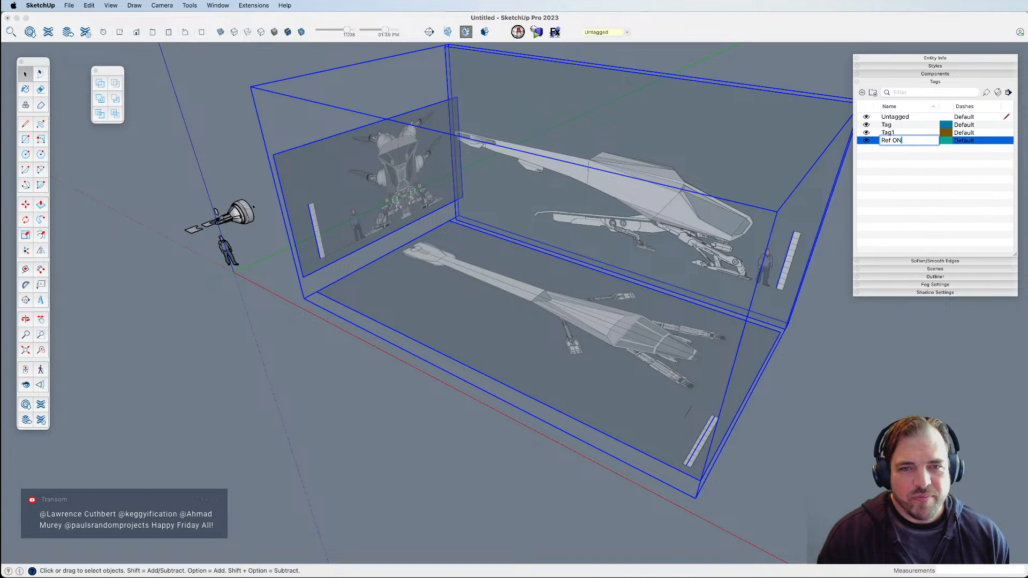
{"action": "type", "text": "N"}
{"action": "key", "text": "Return"}
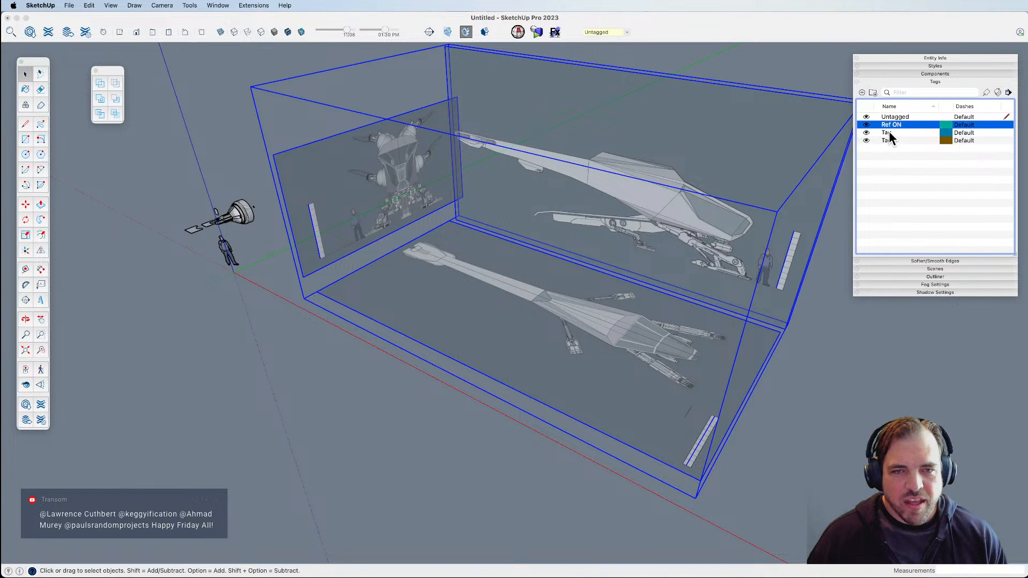
{"action": "left_click", "coordinate": [889, 133]}
{"action": "left_click", "coordinate": [890, 134]}
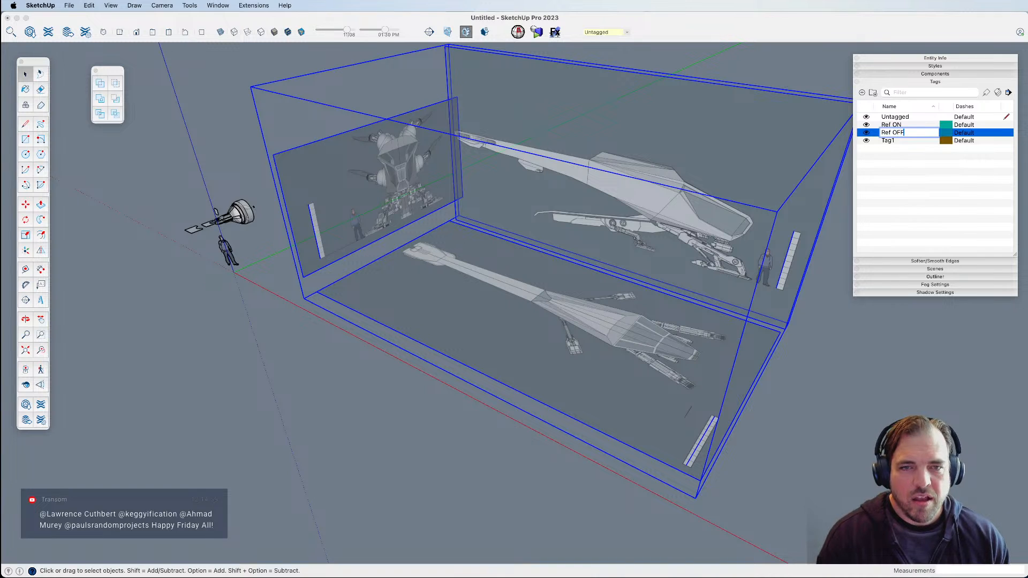
{"action": "type", "text": "Ref OFF"}
{"action": "key", "text": "Return"}
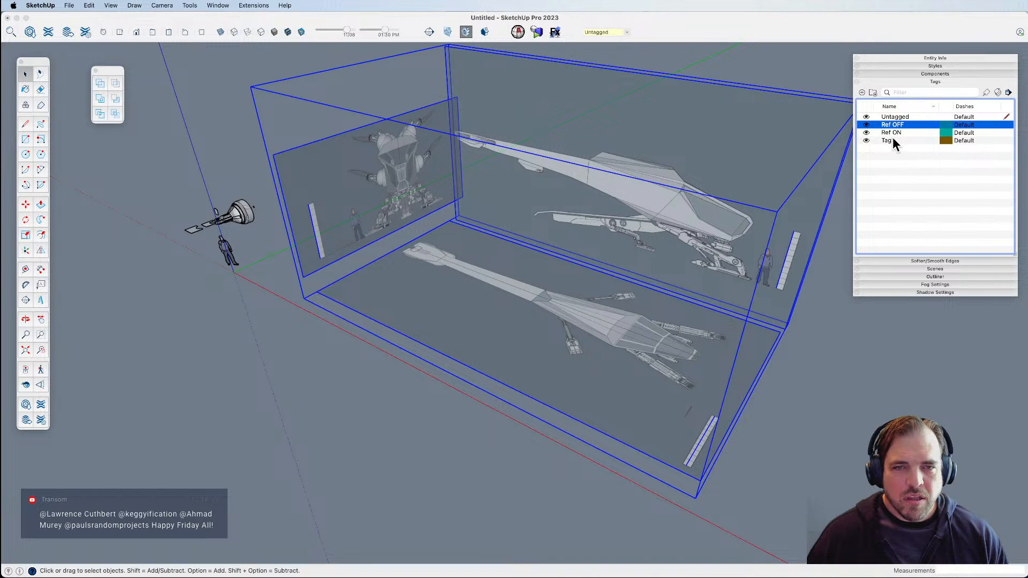
Add a first scene of the current view and rename the "Ref OFF" tag as "Plan views".
{"action": "left_click", "coordinate": [918, 270]}
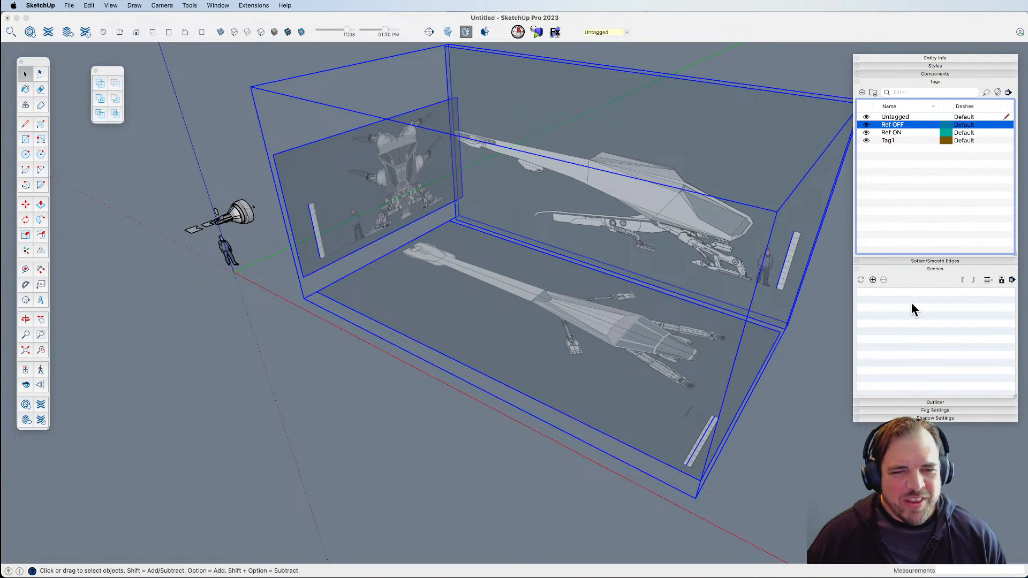
{"action": "left_click", "coordinate": [873, 279]}
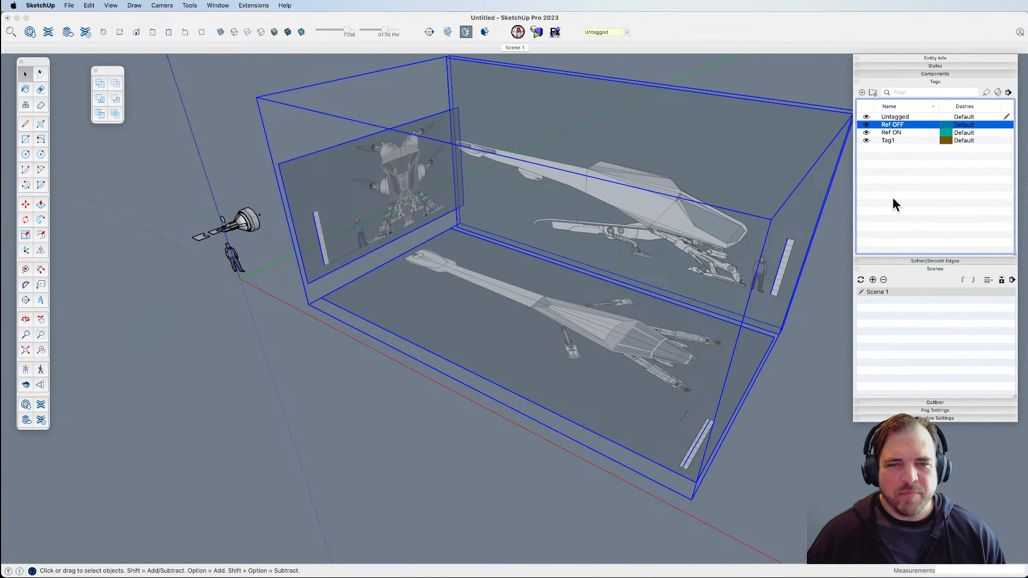
{"action": "double_click", "coordinate": [897, 125]}
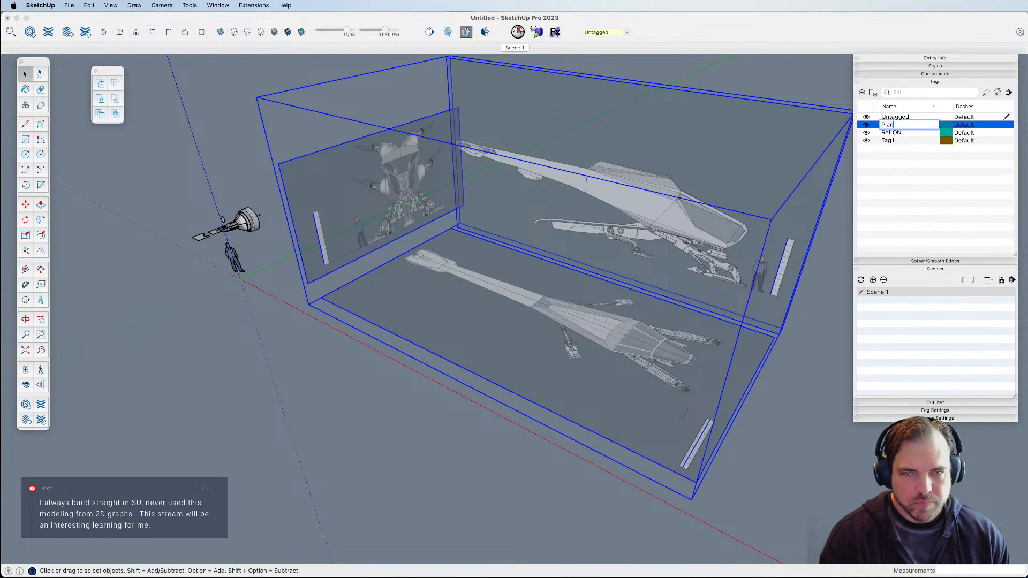
{"action": "type", "text": "Plan views"}
{"action": "key", "text": "Return"}
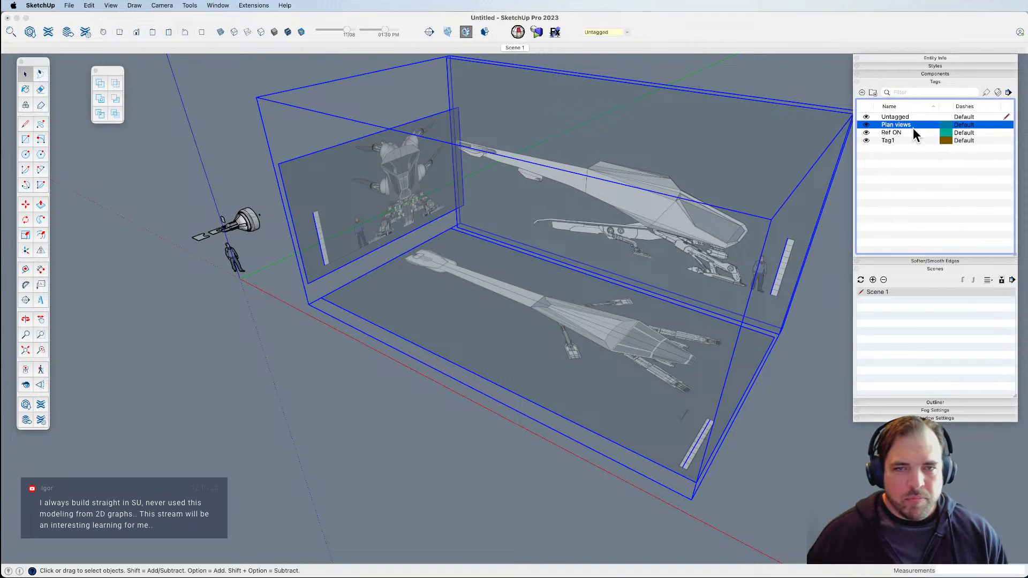
{"action": "left_click", "coordinate": [843, 129]}
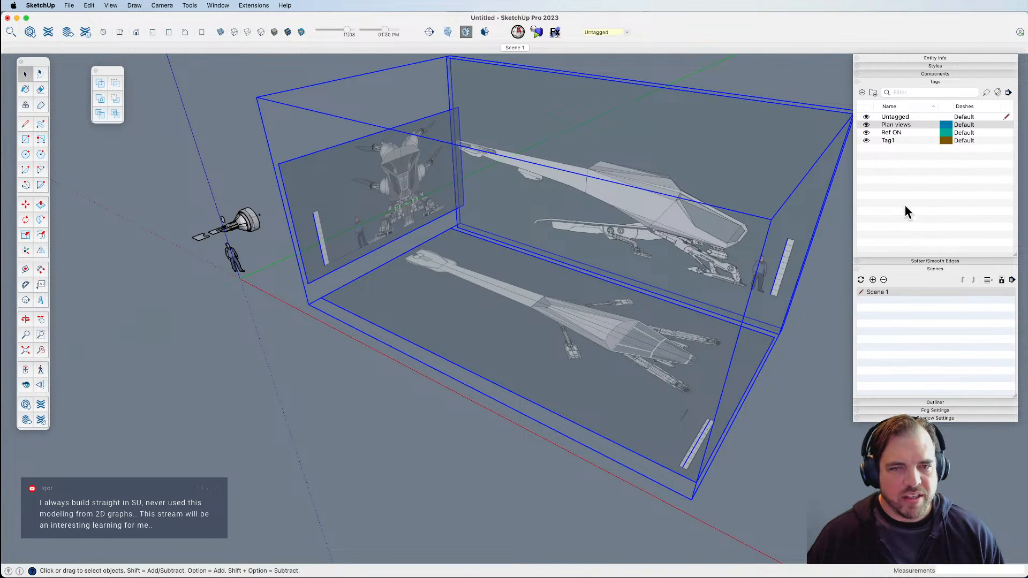
{"action": "left_click", "coordinate": [905, 182]}
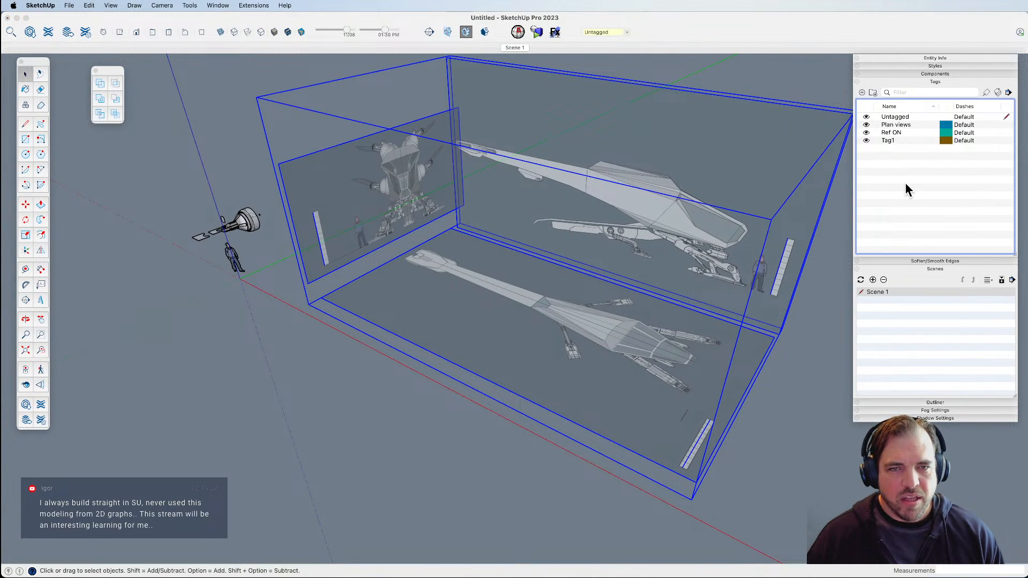
Add two more scenes and switch back to Scene 1.
{"action": "left_click", "coordinate": [873, 280]}
{"action": "double_click", "coordinate": [885, 292]}
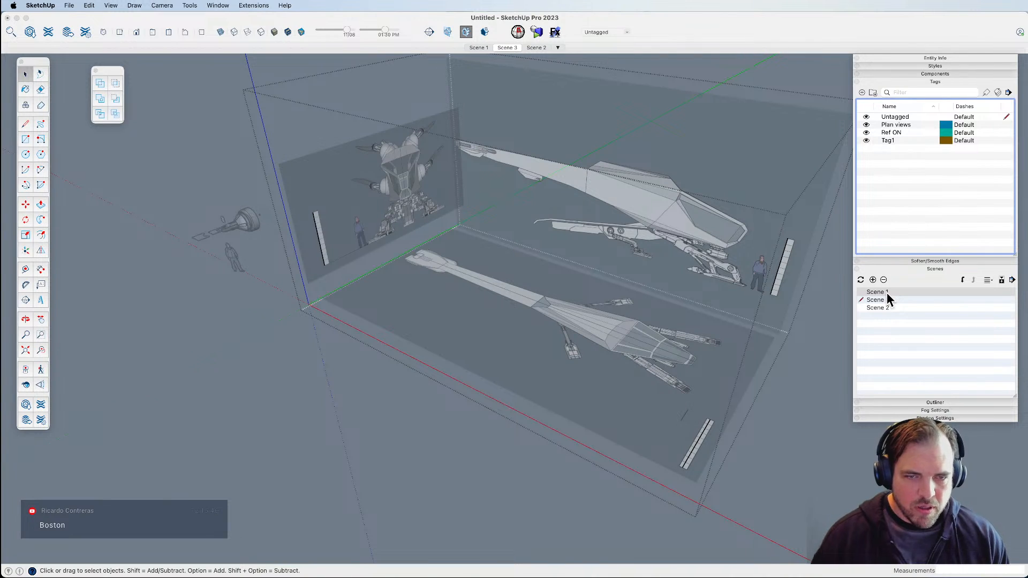
{"action": "double_click", "coordinate": [882, 291]}
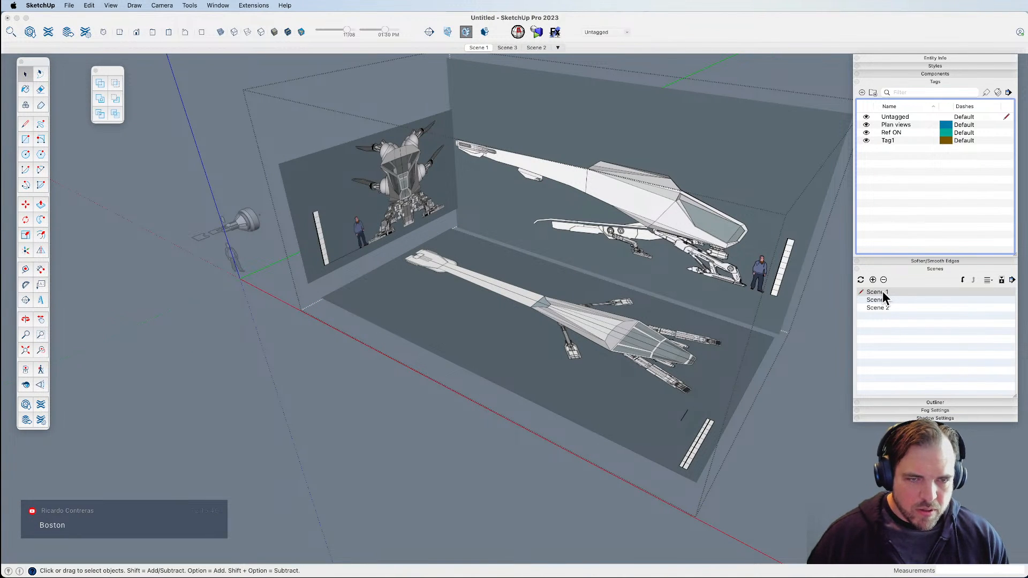
Rename the first scene as "Ref ON".
{"action": "left_click", "coordinate": [877, 319]}
{"action": "left_click", "coordinate": [879, 292]}
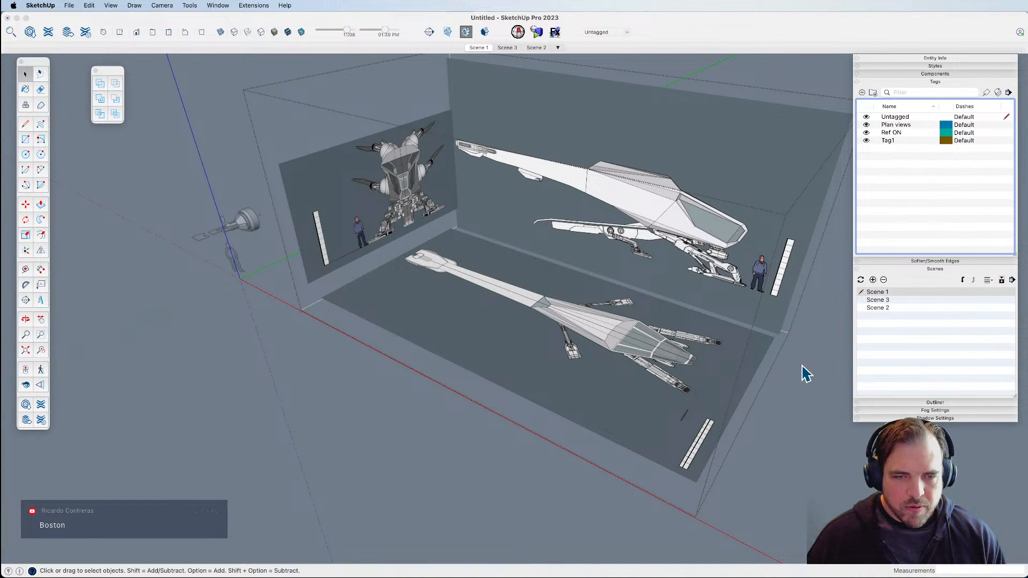
{"action": "right_click", "coordinate": [877, 293]}
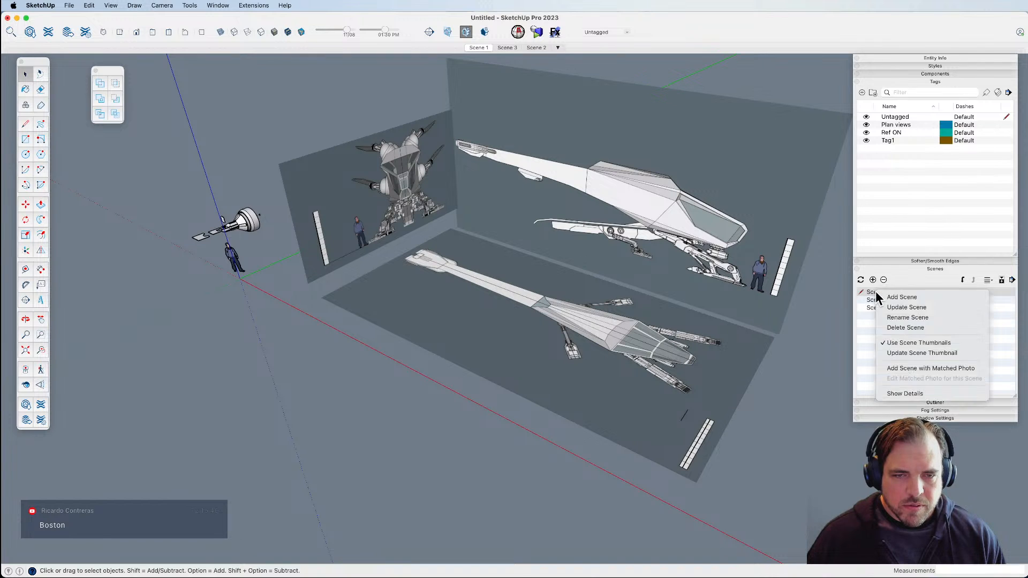
{"action": "left_click", "coordinate": [906, 320]}
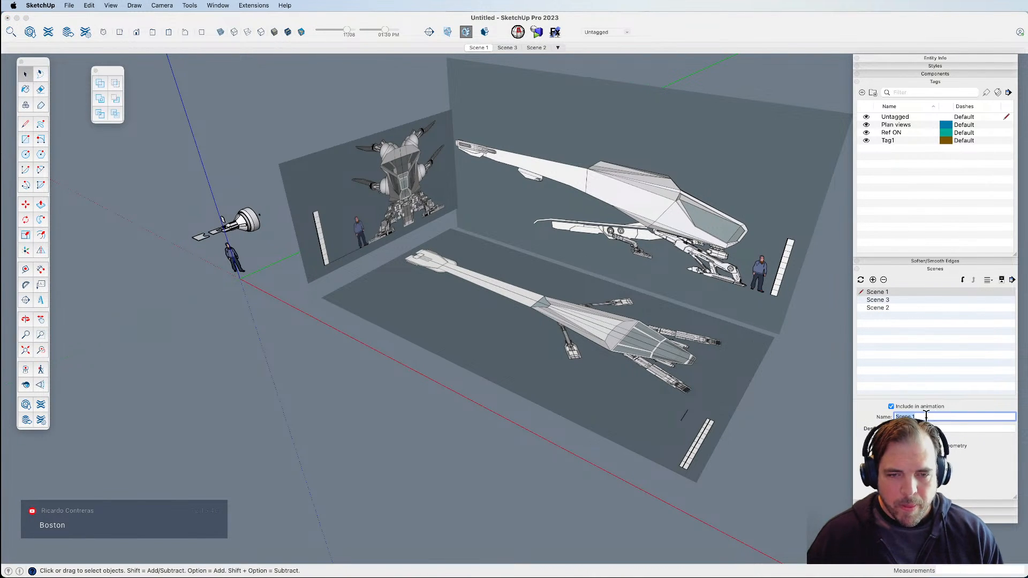
{"action": "type", "text": "Fr"}
{"action": "type", "text": "Re"}
{"action": "type", "text": "f ON"}
{"action": "left_click", "coordinate": [901, 346]}
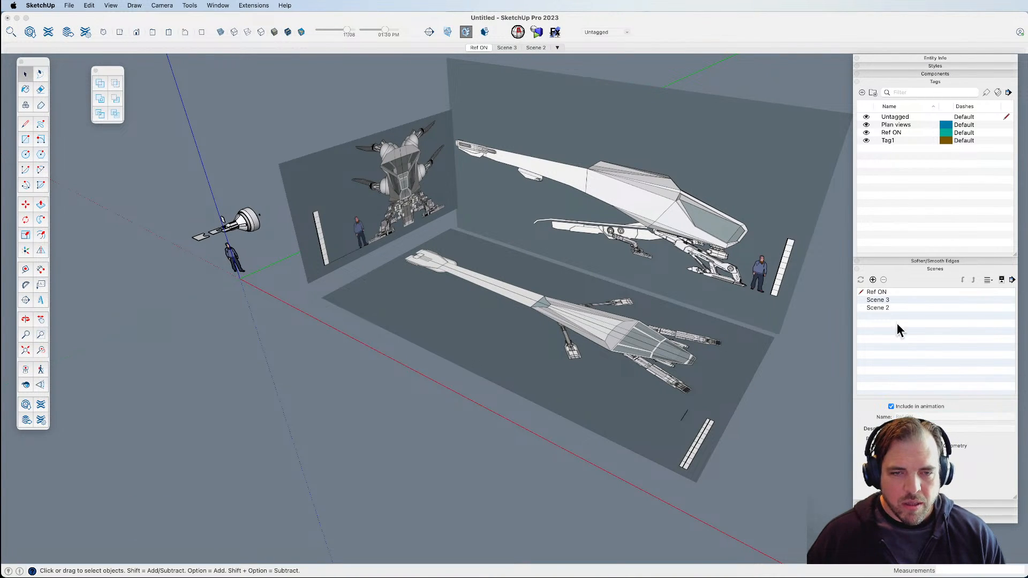
Rename the second scene in the list, Scene 3, as "Ref OFF".
{"action": "left_click", "coordinate": [886, 302]}
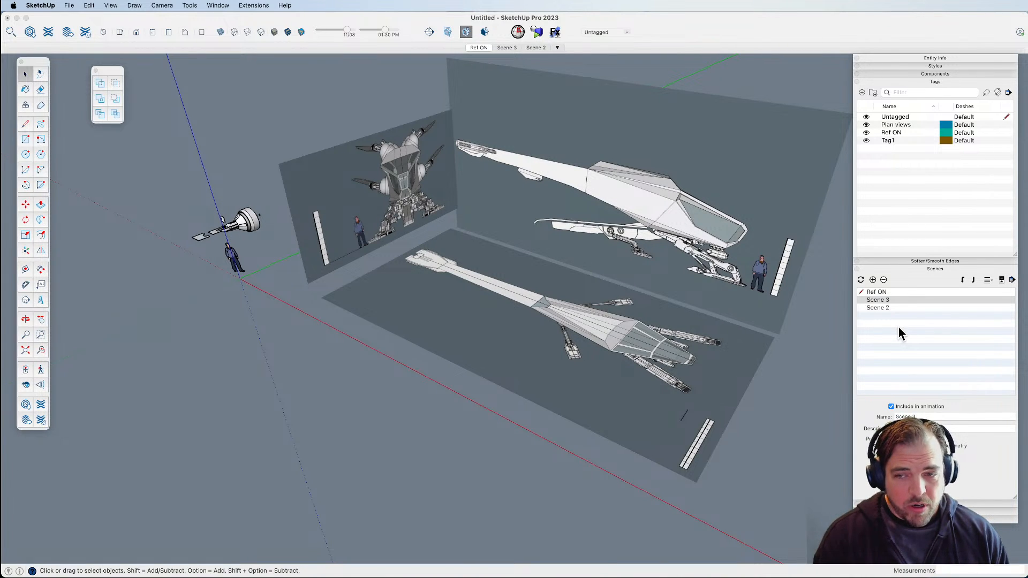
{"action": "left_click", "coordinate": [925, 416]}
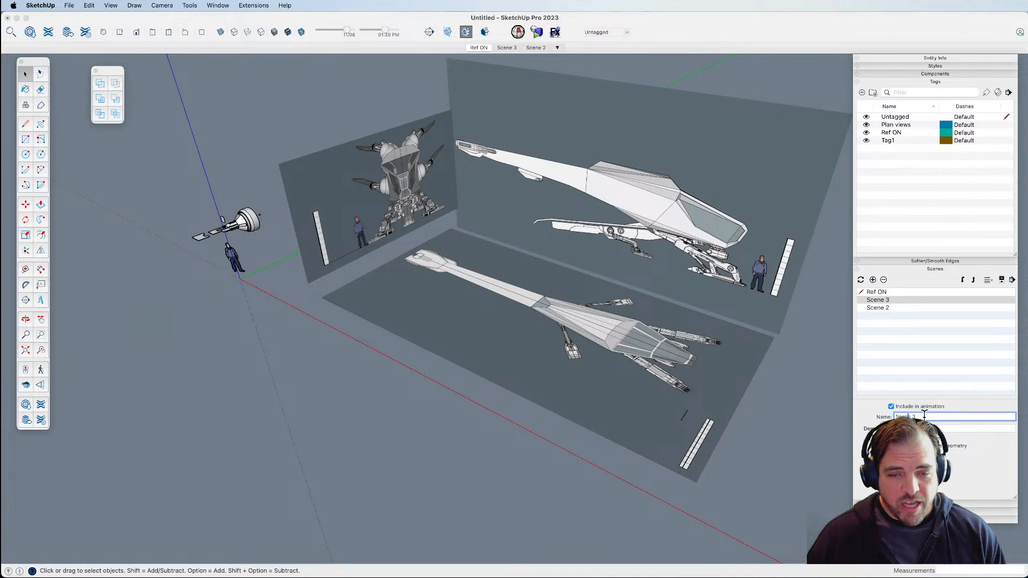
{"action": "type", "text": "Ref OFF"}
{"action": "key", "text": "Return"}
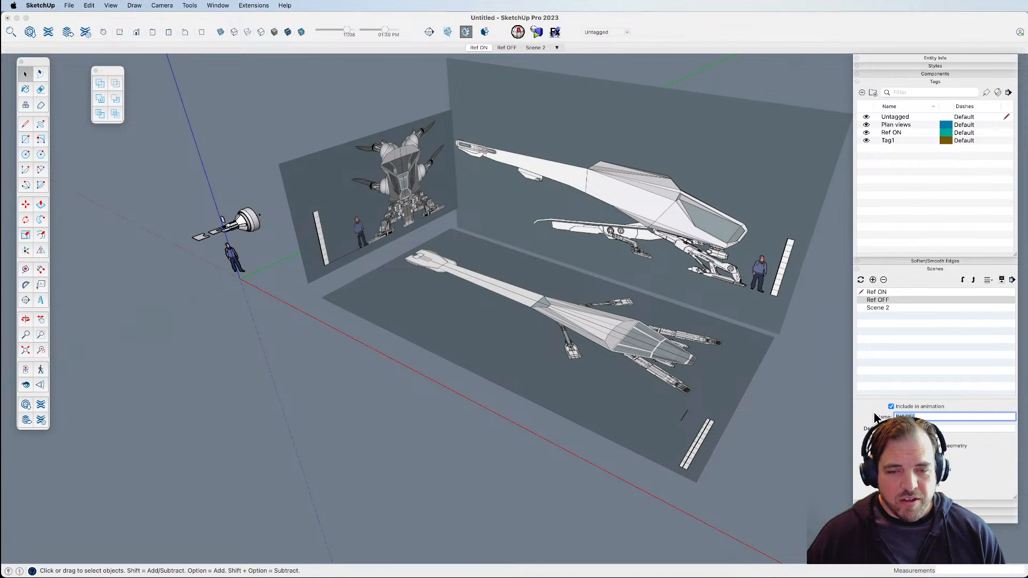
{"action": "left_click", "coordinate": [897, 358]}
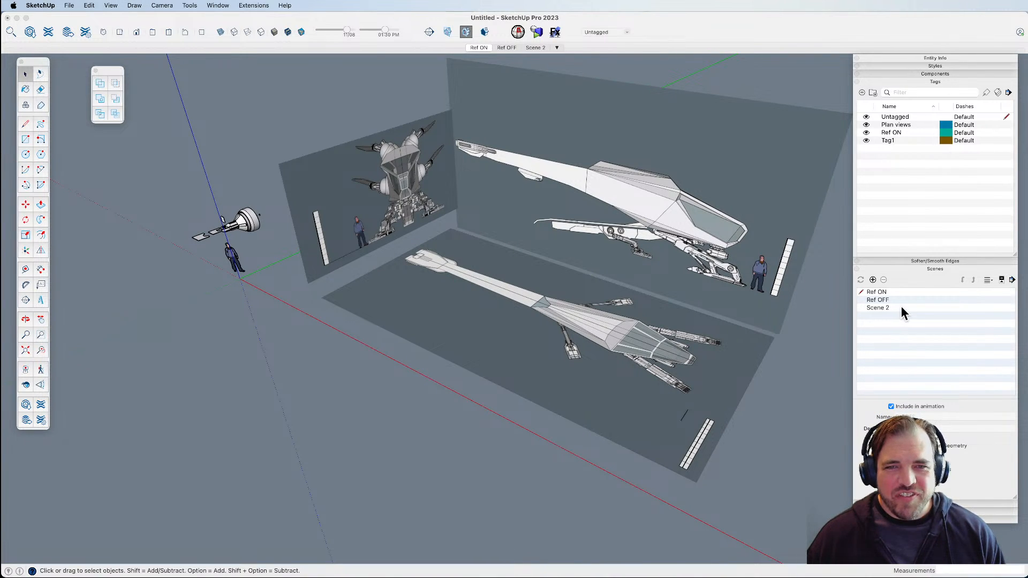
Assign the group of ornithopter reference images to the "Plan views" tag.
{"action": "left_click", "coordinate": [953, 83]}
{"action": "left_click_drag", "start_coordinate": [969, 59], "coordinate": [968, 68]}
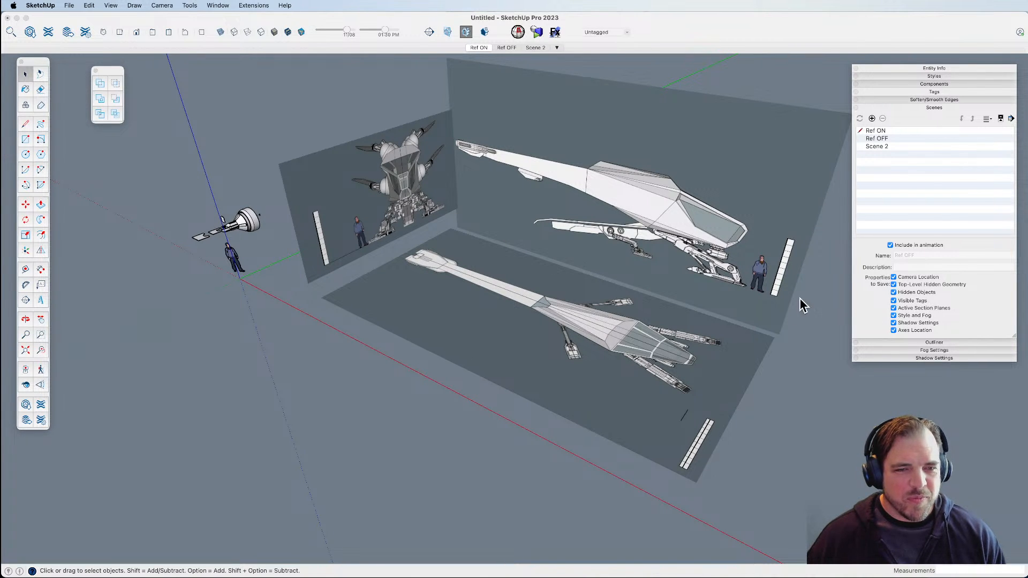
{"action": "middle_click_drag", "start_coordinate": [807, 347], "coordinate": [666, 336]}
{"action": "scroll", "coordinate": [682, 351], "scroll_direction": "up", "scroll_amount": 4}
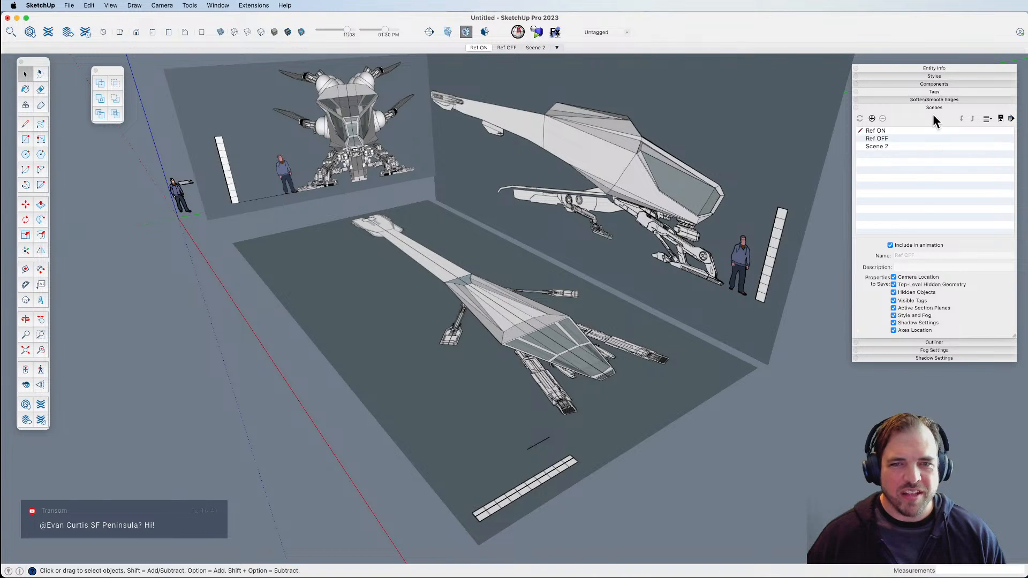
{"action": "left_click", "coordinate": [911, 92]}
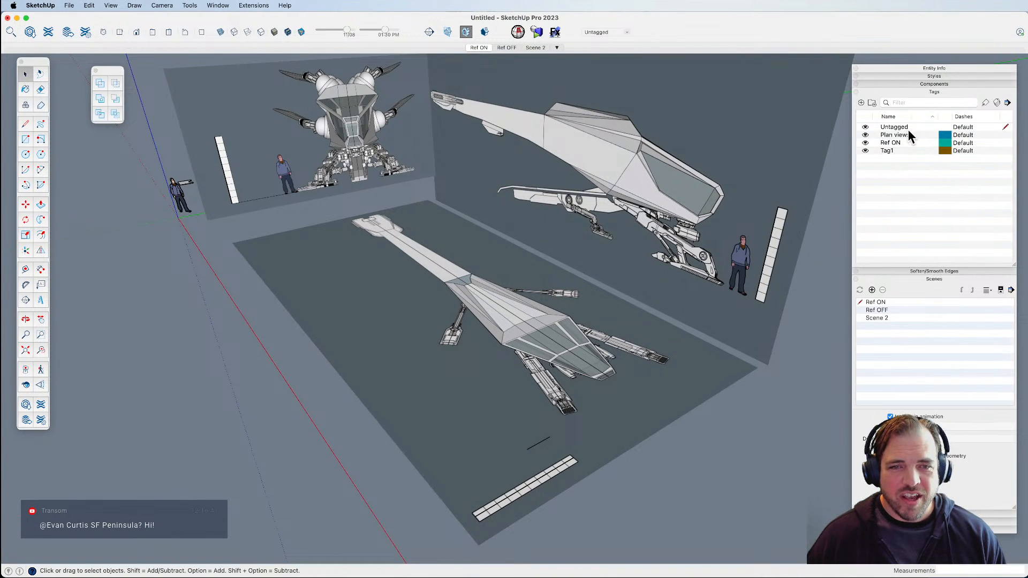
{"action": "left_click", "coordinate": [690, 299]}
{"action": "left_click", "coordinate": [624, 32]}
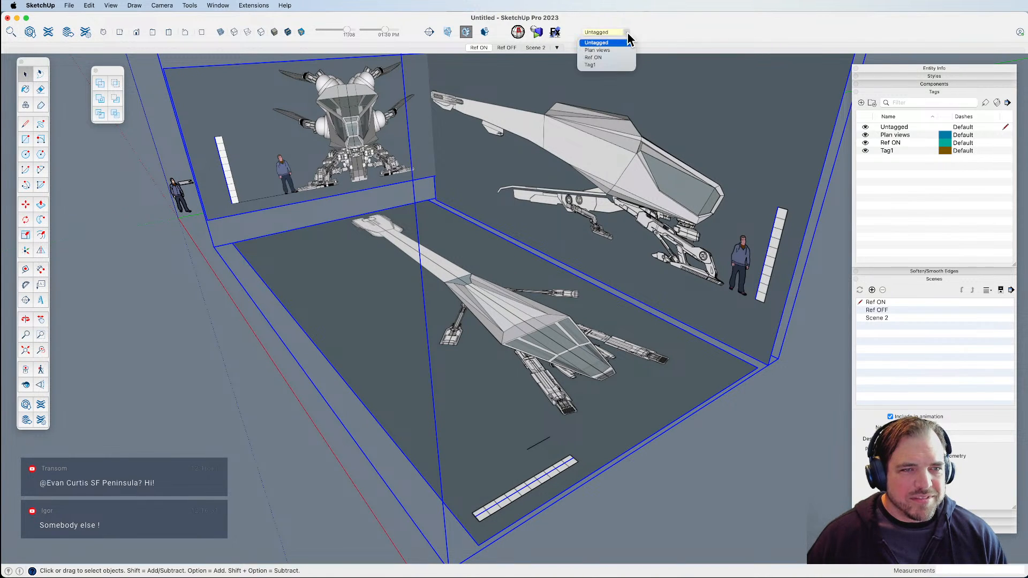
{"action": "left_click", "coordinate": [600, 50]}
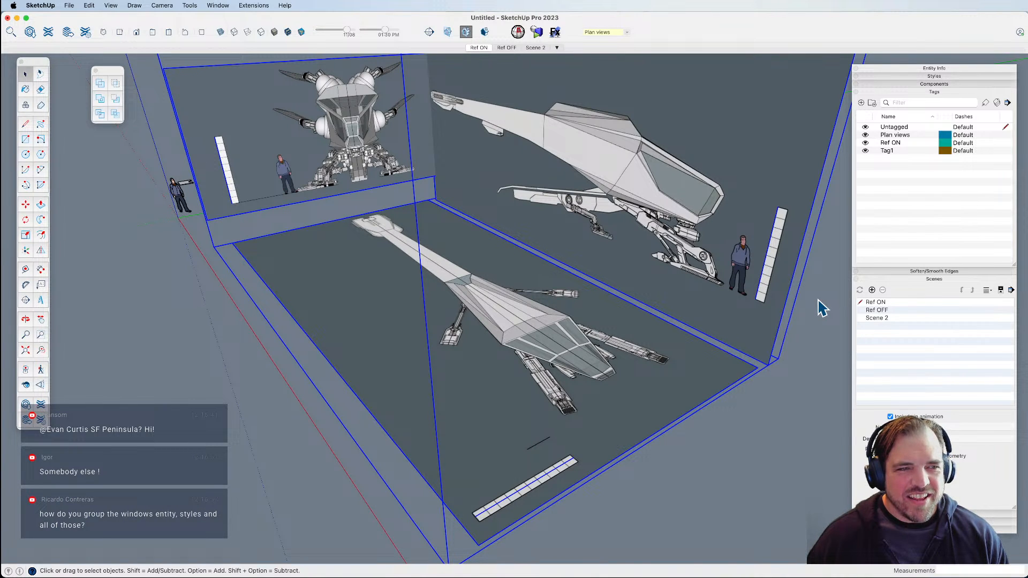
Exclude all three scenes, Ref ON, Ref OFF and Scene 2, from the animation and clear the model selection.
{"action": "left_click", "coordinate": [888, 302]}
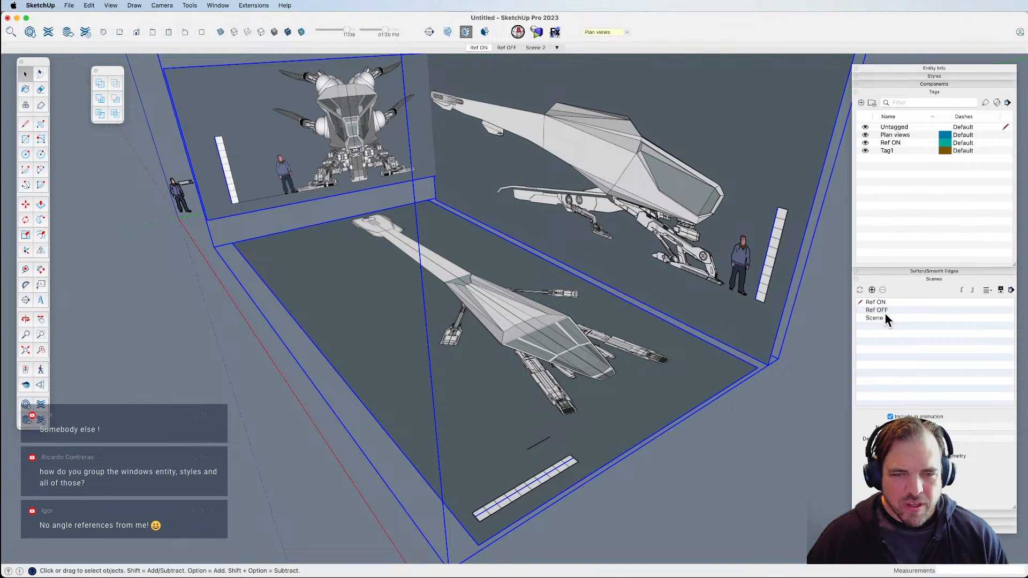
{"action": "left_click", "coordinate": [883, 318], "text": "shift"}
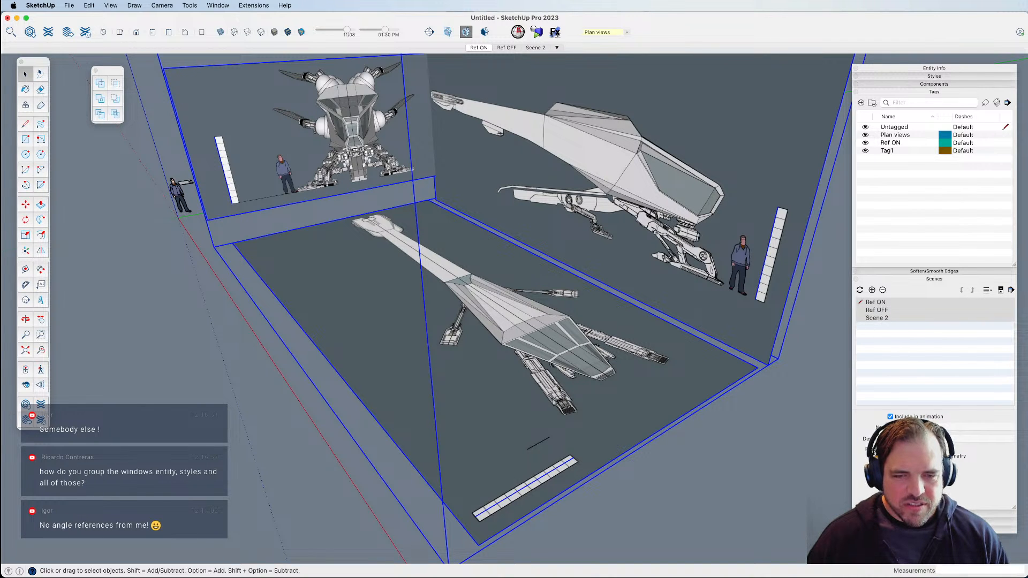
{"action": "left_click", "coordinate": [890, 416]}
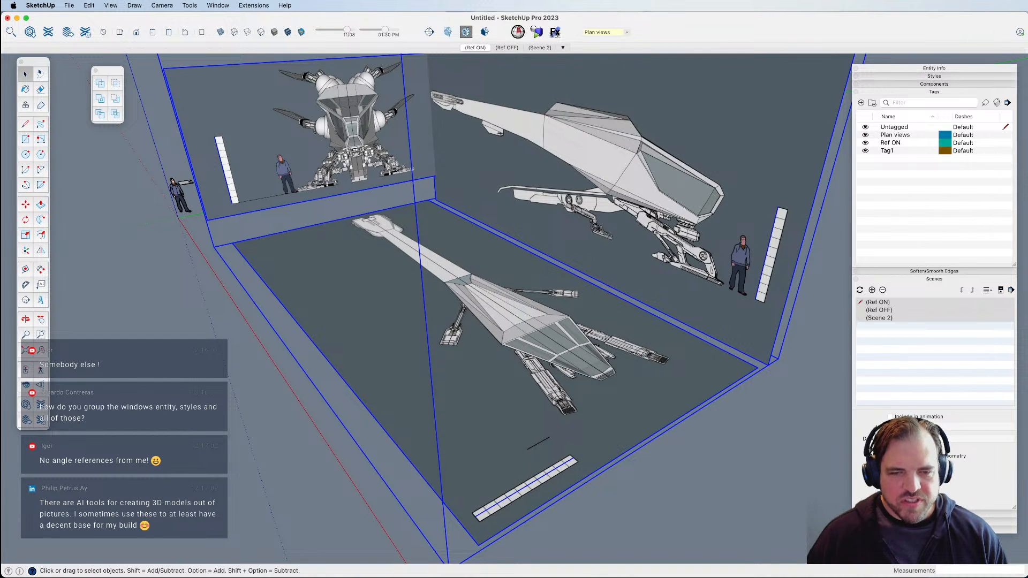
{"action": "left_click", "coordinate": [834, 375]}
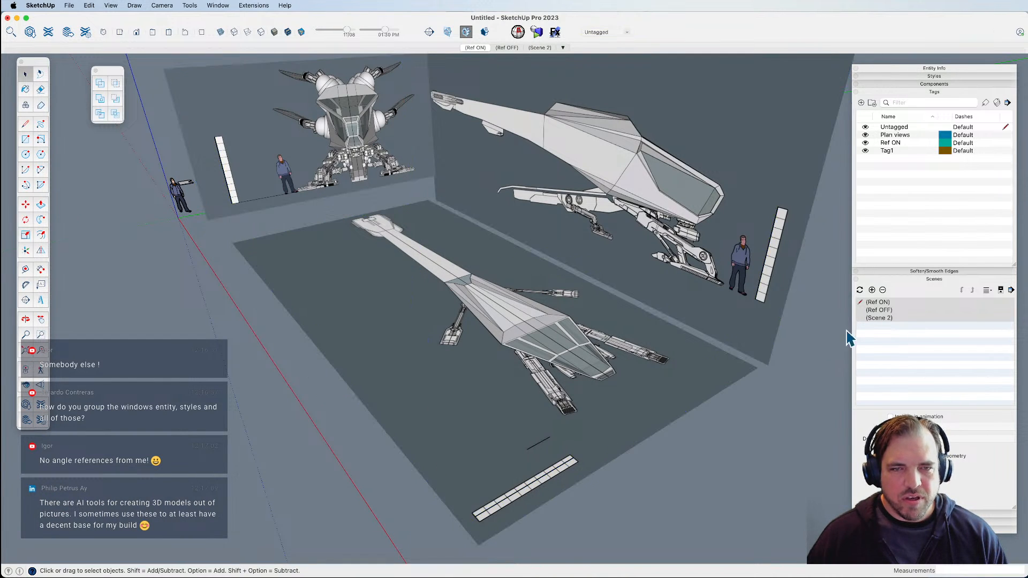
Delete the unused tags "Ref ON" and "Tag1".
{"action": "left_click", "coordinate": [885, 150]}
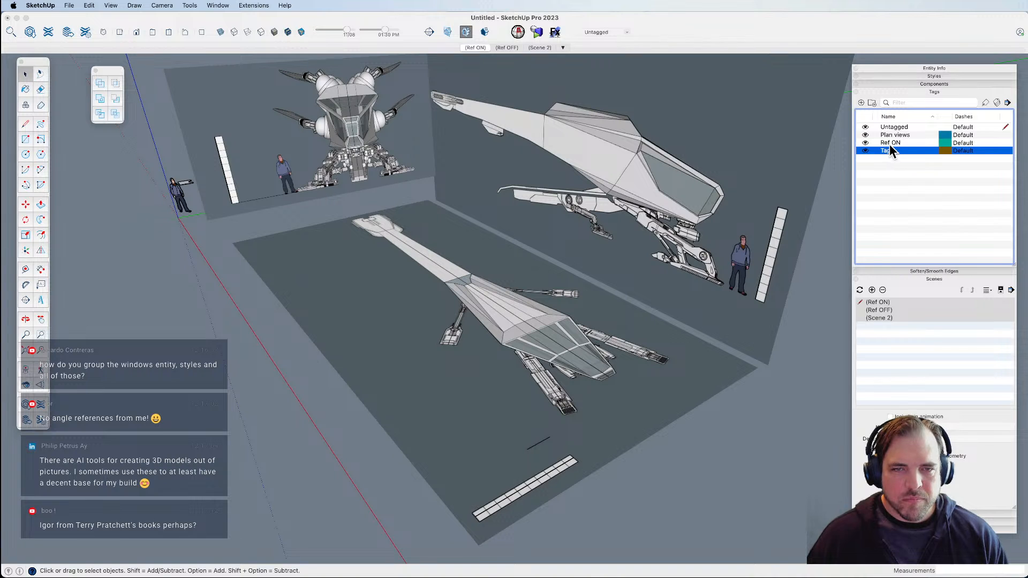
{"action": "left_click", "coordinate": [902, 143], "text": "shift"}
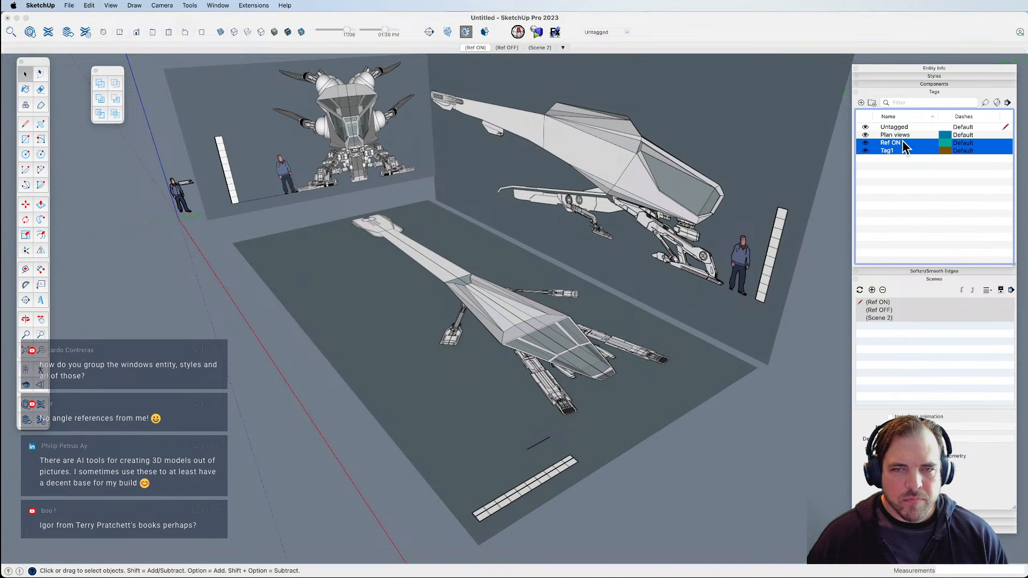
{"action": "left_click", "coordinate": [1008, 103]}
{"action": "left_click", "coordinate": [1020, 143]}
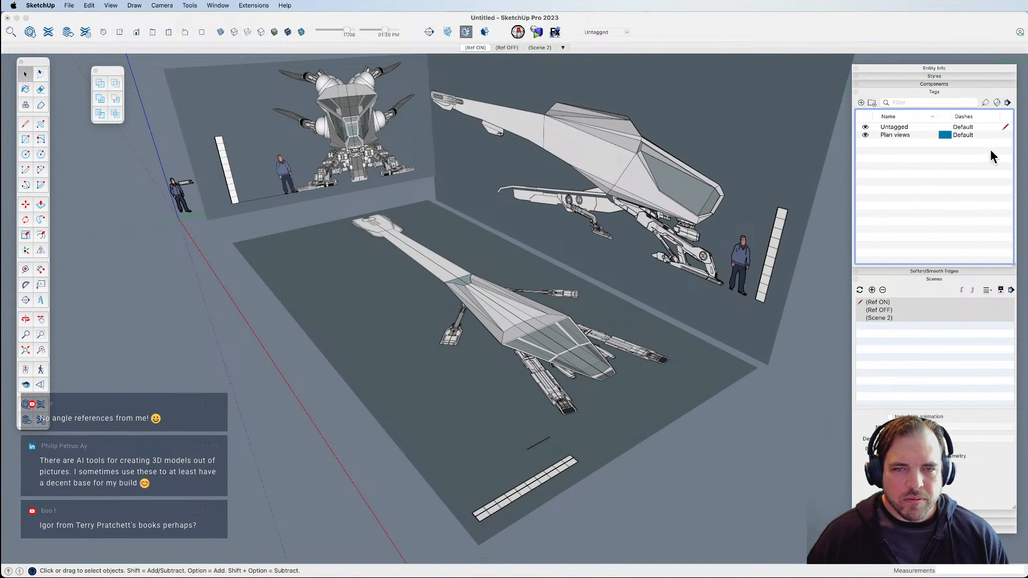
Store the "Plan views" tag as visible in the Ref ON scene and as hidden in the Ref OFF scene.
{"action": "left_click", "coordinate": [892, 135]}
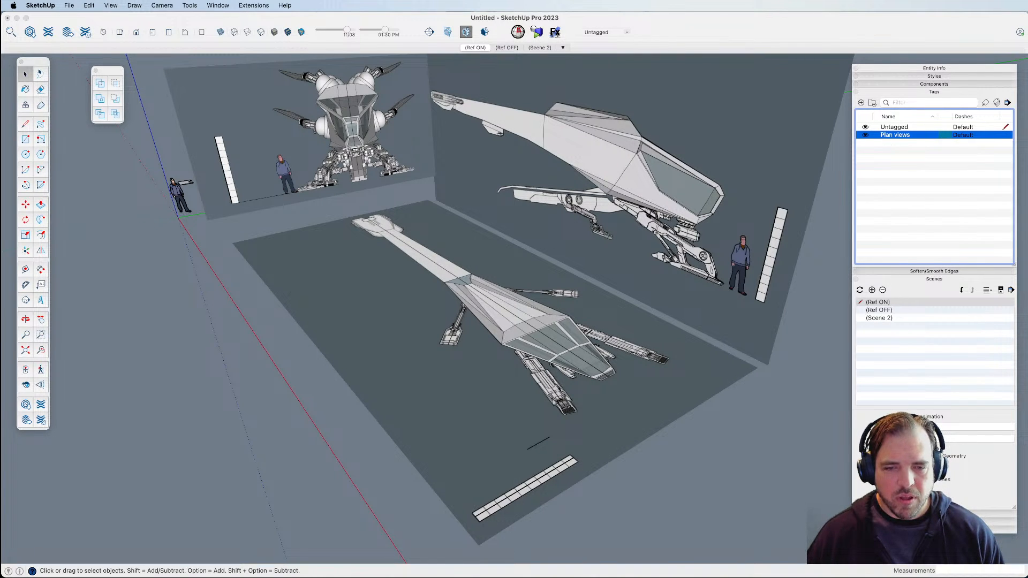
{"action": "left_click", "coordinate": [917, 401]}
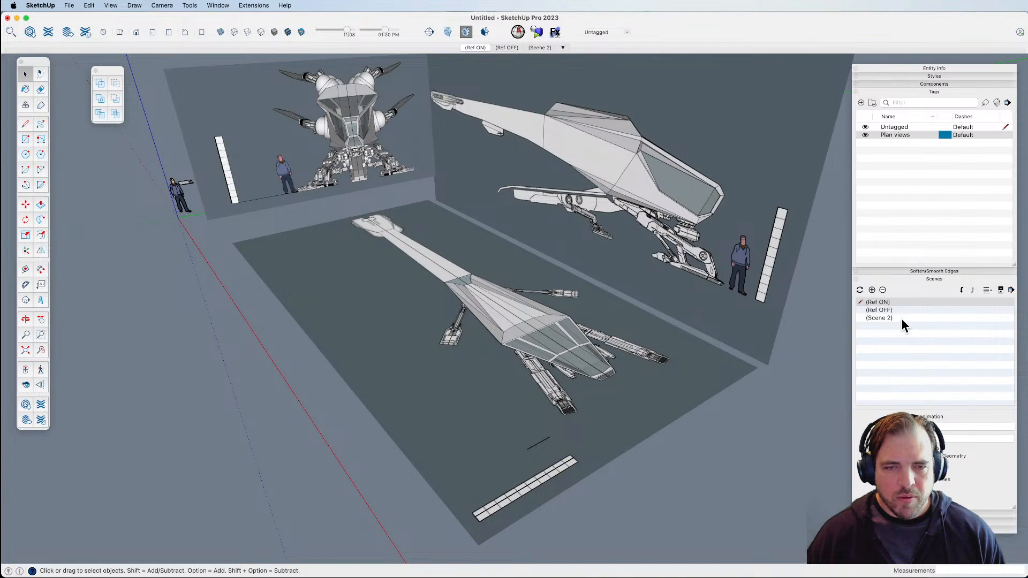
{"action": "left_click", "coordinate": [866, 135]}
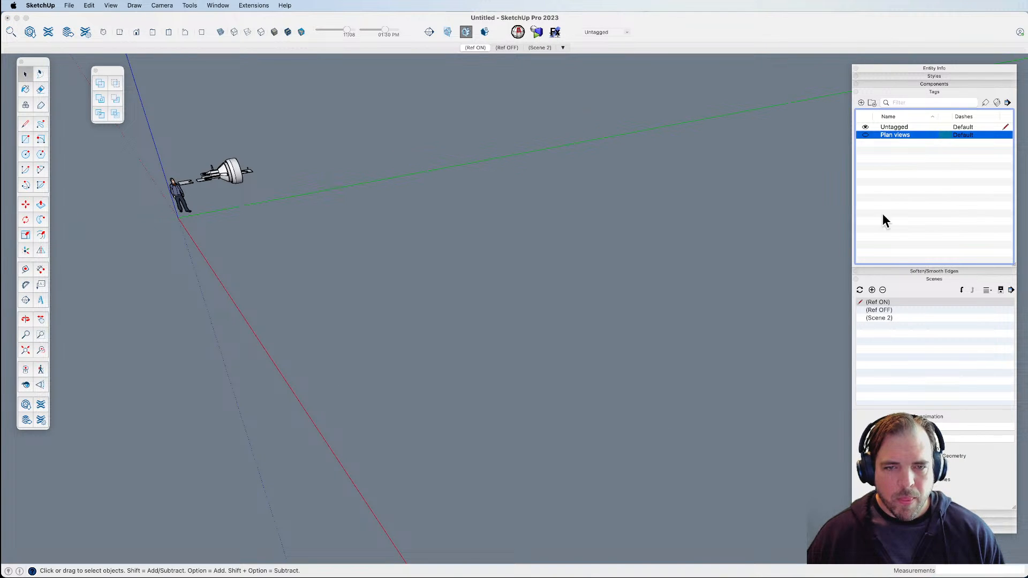
{"action": "left_click", "coordinate": [884, 310]}
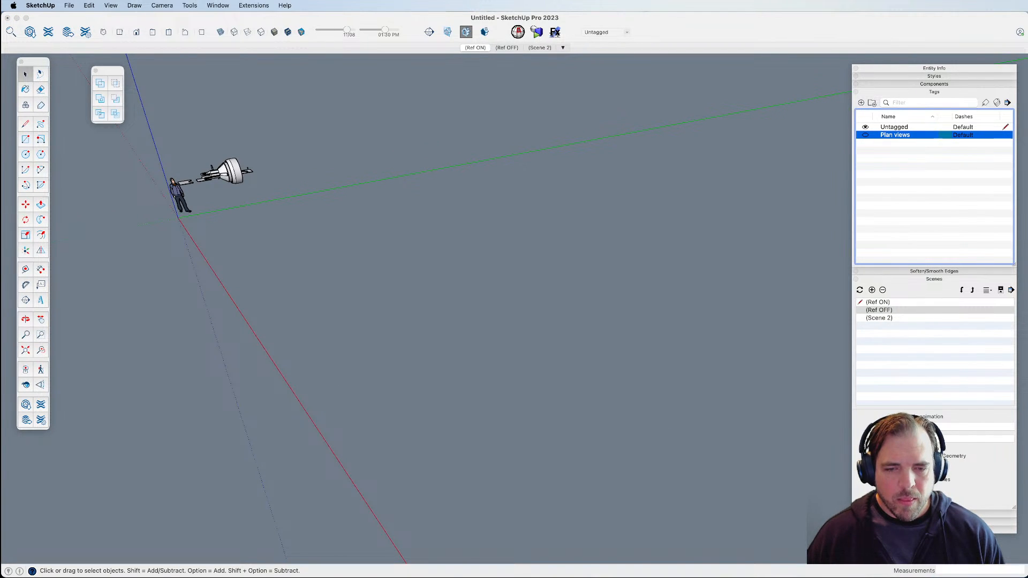
{"action": "left_click", "coordinate": [892, 471]}
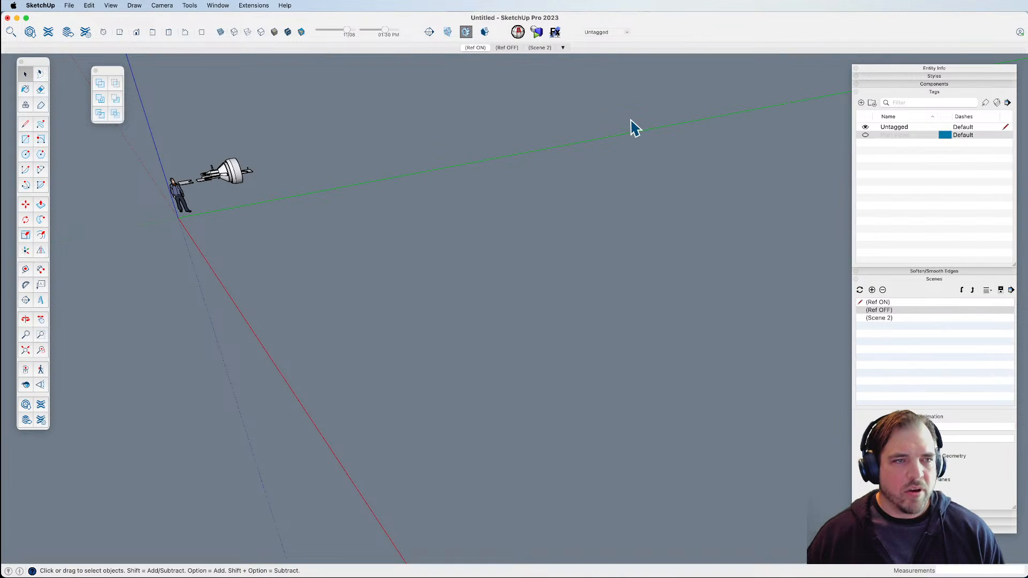
Test the reference visibility by switching between the Ref ON and Ref OFF scenes, finish on Ref ON, and collapse the tag and scene lists.
{"action": "left_click", "coordinate": [485, 48]}
{"action": "left_click", "coordinate": [501, 48]}
{"action": "left_click", "coordinate": [475, 48]}
{"action": "left_click", "coordinate": [506, 48]}
{"action": "left_click", "coordinate": [483, 48]}
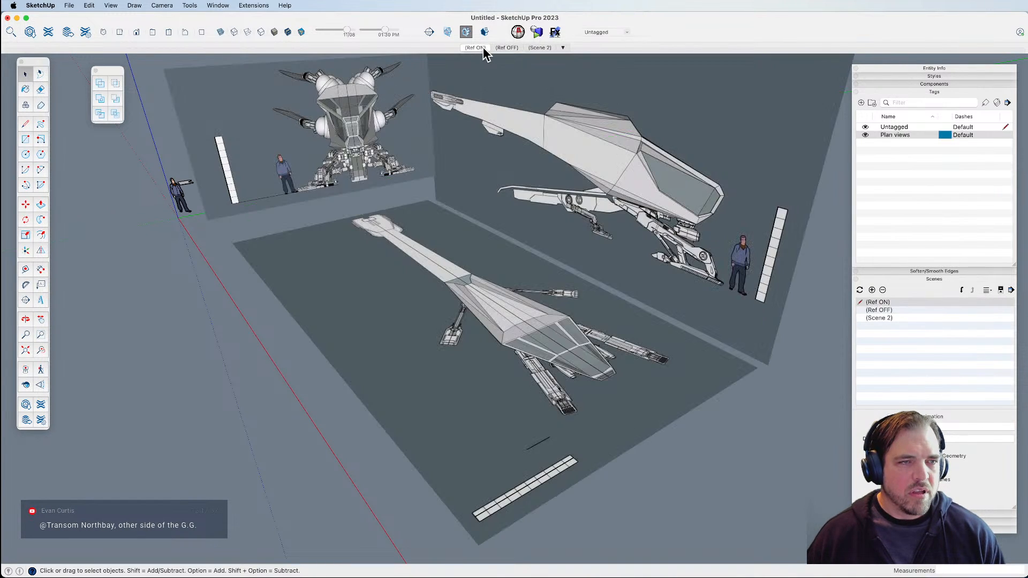
{"action": "left_click", "coordinate": [905, 92]}
{"action": "left_click", "coordinate": [911, 108]}
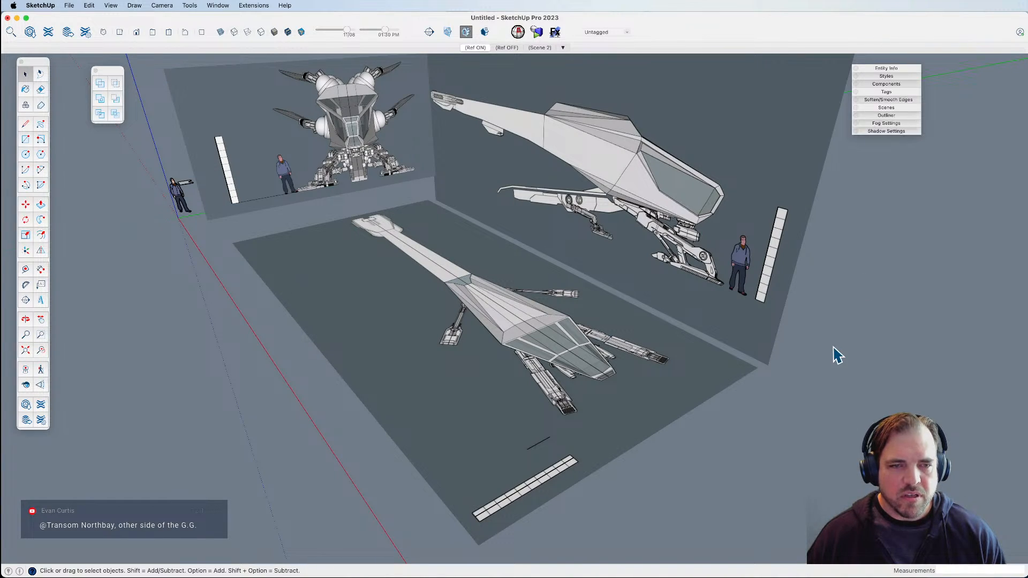
Lock the group of reference images.
{"action": "scroll", "coordinate": [573, 332], "scroll_direction": "up", "scroll_amount": 3}
{"action": "mouse_move", "coordinate": [573, 332]}
{"action": "middle_mouse_down", "text": "shift"}
{"action": "mouse_move", "coordinate": [517, 402]}
{"action": "mouse_move", "coordinate": [766, 383]}
{"action": "middle_mouse_up", "text": "shift"}
{"action": "mouse_move", "coordinate": [800, 185]}
{"action": "middle_mouse_down", "text": "shift"}
{"action": "mouse_move", "coordinate": [578, 328]}
{"action": "mouse_move", "coordinate": [586, 338]}
{"action": "mouse_move", "coordinate": [591, 310]}
{"action": "middle_mouse_up", "text": "shift"}
{"action": "scroll", "coordinate": [578, 328], "scroll_direction": "up", "scroll_amount": 5}
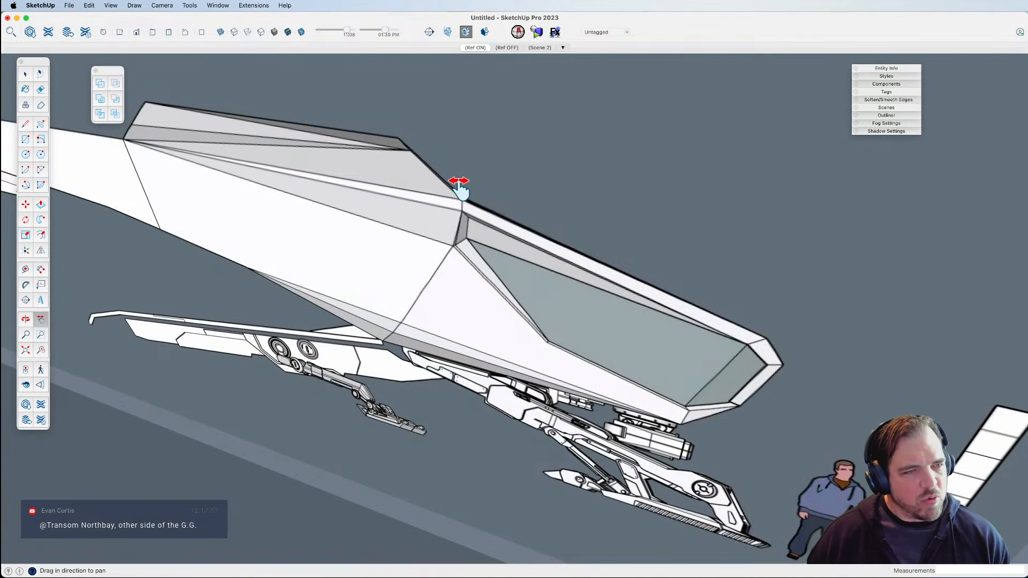
{"action": "key", "text": "l"}
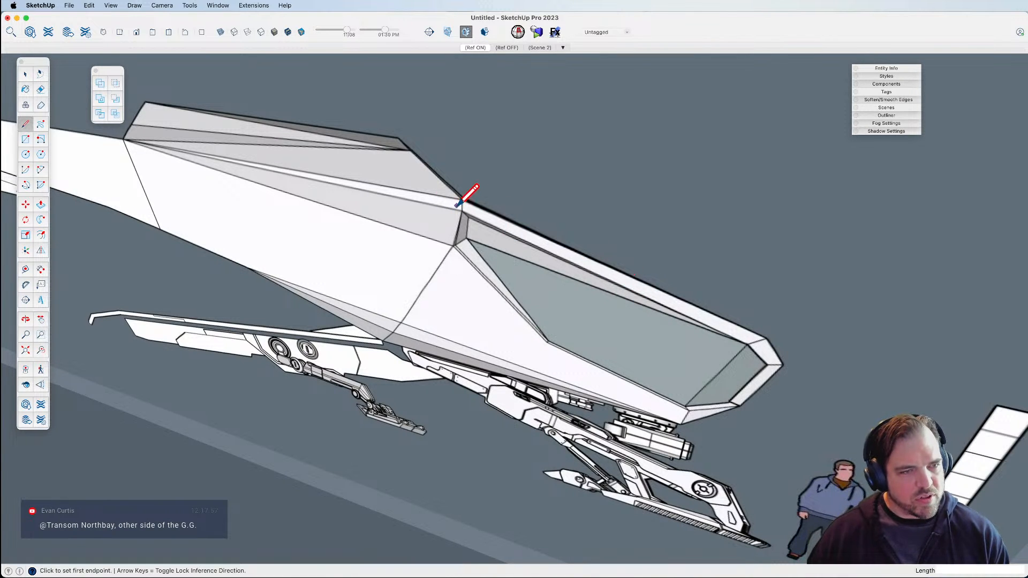
{"action": "scroll", "coordinate": [476, 189], "scroll_direction": "down", "scroll_amount": 10}
{"action": "key", "text": "space"}
{"action": "right_click", "coordinate": [521, 190]}
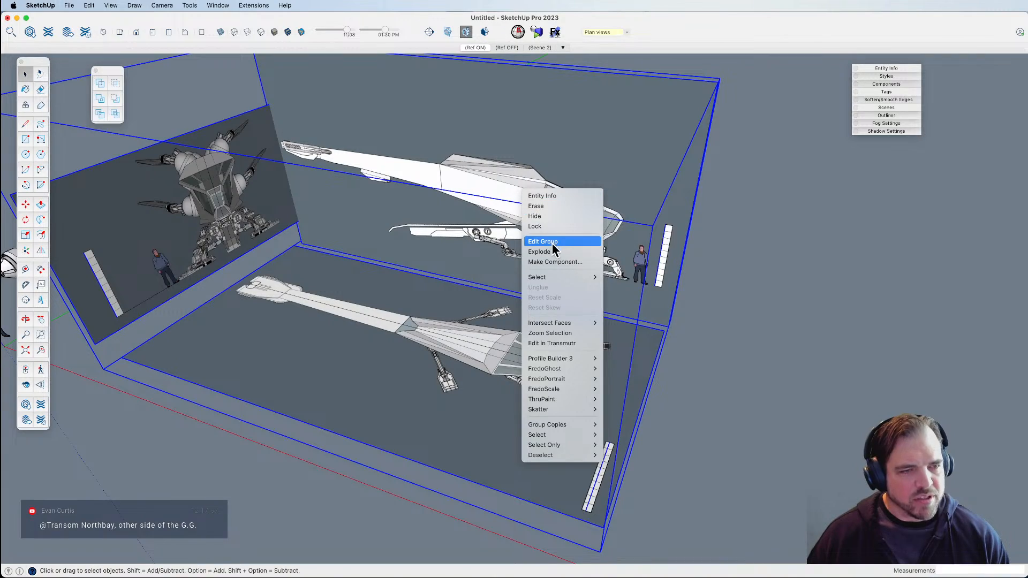
{"action": "left_click", "coordinate": [545, 226]}
{"action": "scroll", "coordinate": [544, 218], "scroll_direction": "up", "scroll_amount": 10}
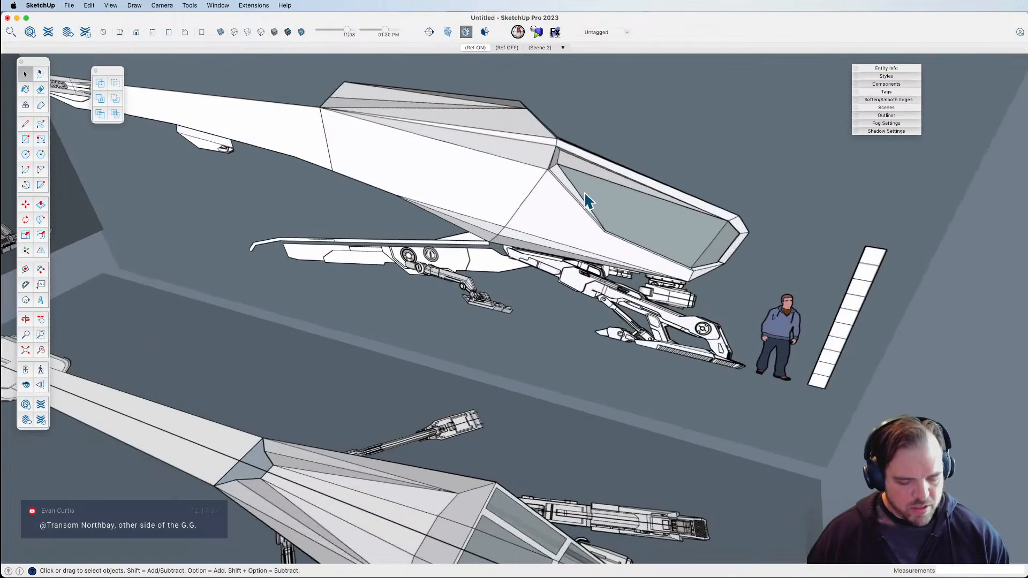
{"action": "key", "text": "l"}
{"action": "left_click", "coordinate": [529, 125]}
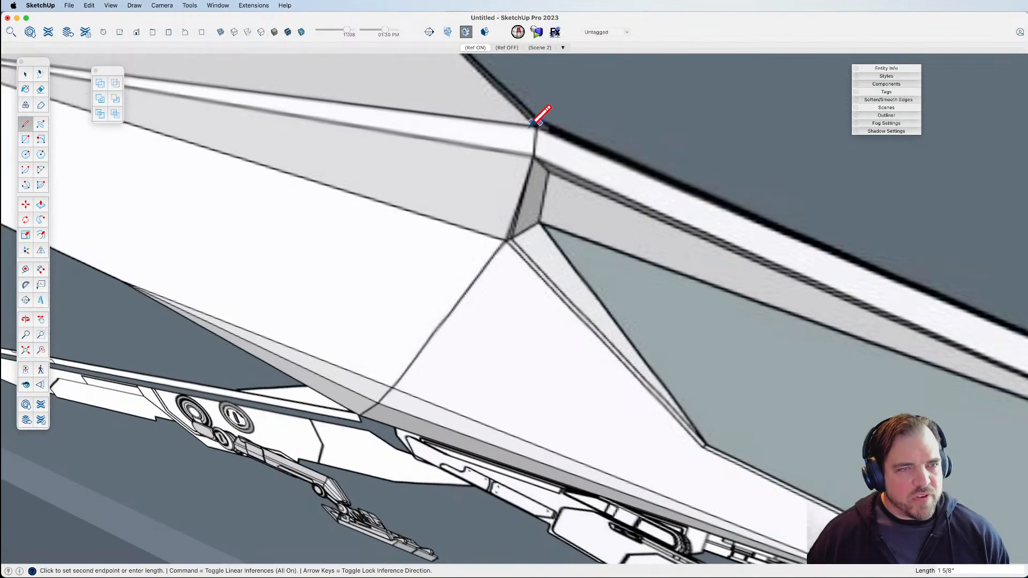
{"action": "scroll", "coordinate": [529, 125], "scroll_direction": "down", "scroll_amount": 3}
{"action": "scroll", "coordinate": [860, 269], "scroll_direction": "down", "scroll_amount": 8}
{"action": "middle_click_drag", "start_coordinate": [602, 345], "coordinate": [669, 317], "text": "shift"}
{"action": "key", "text": "space"}
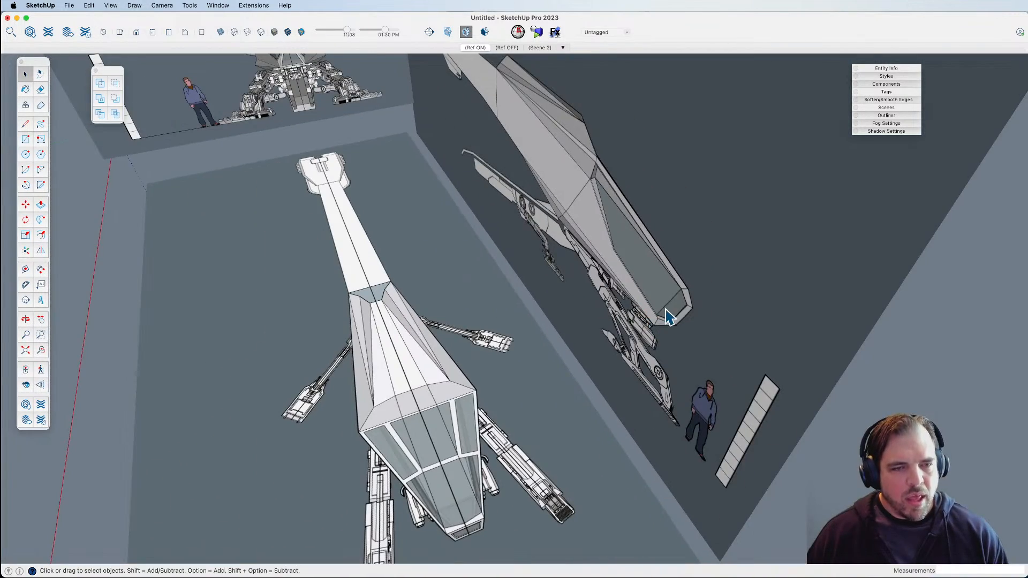
Draw a line from the upper nose corner of the side-view ornithopter out towards the rear foot in the top-view image.
{"action": "key", "text": "l"}
{"action": "left_click", "coordinate": [688, 289]}
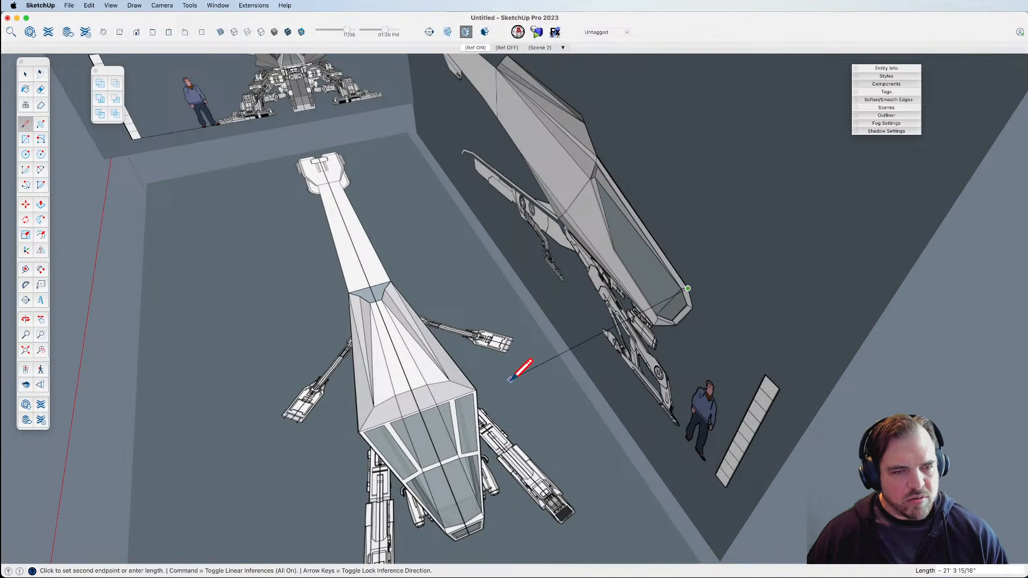
{"action": "left_click", "coordinate": [508, 349]}
{"action": "key", "text": "space"}
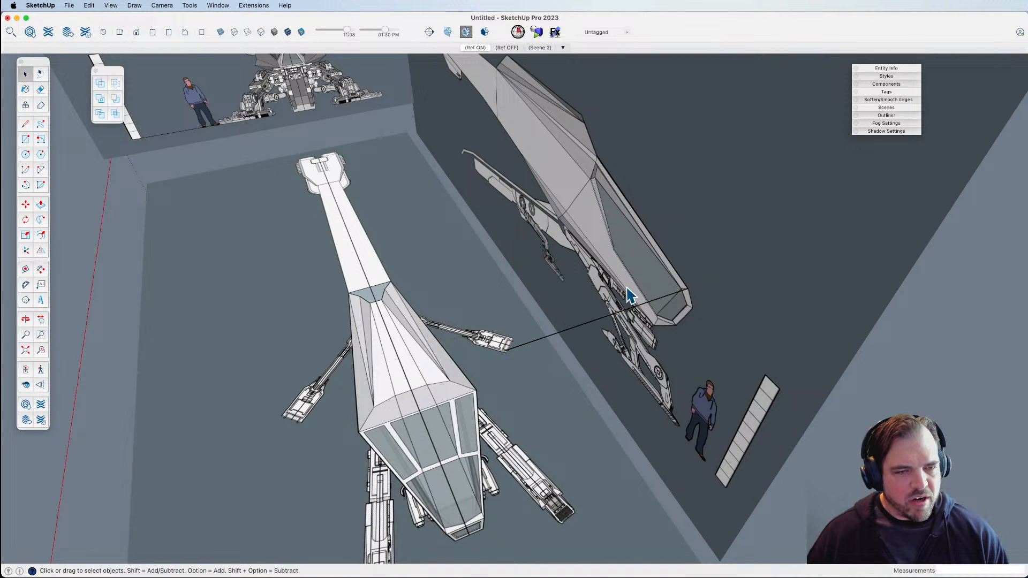
Copy the side view's upper canopy edge to the end of the nose line, and close the face with a line back to the canopy's rear corner.
{"action": "key", "text": "m"}
{"action": "key", "text": "alt"}
{"action": "left_click", "coordinate": [687, 289]}
{"action": "left_click", "coordinate": [503, 348]}
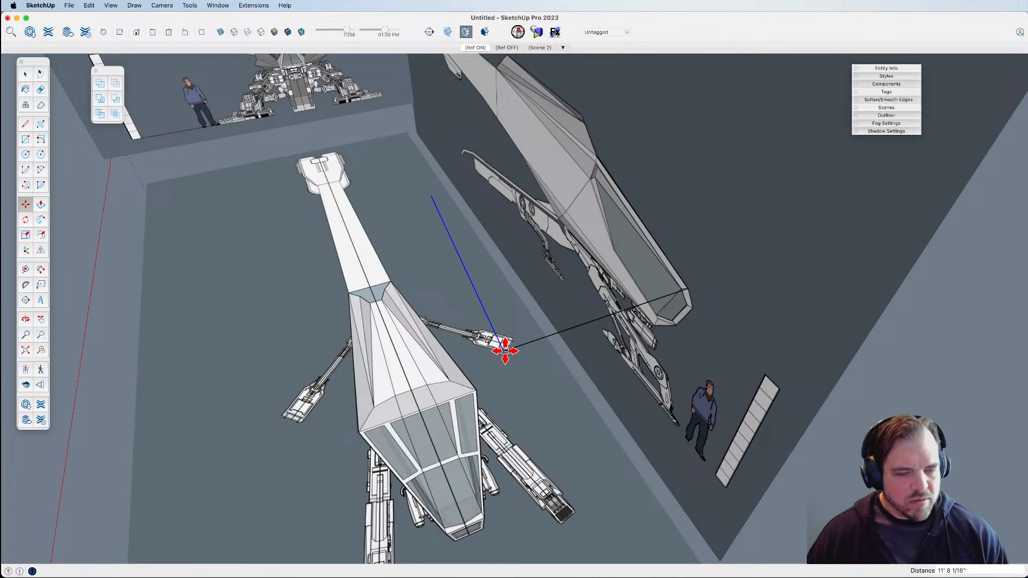
{"action": "key", "text": "l"}
{"action": "left_click", "coordinate": [431, 195]}
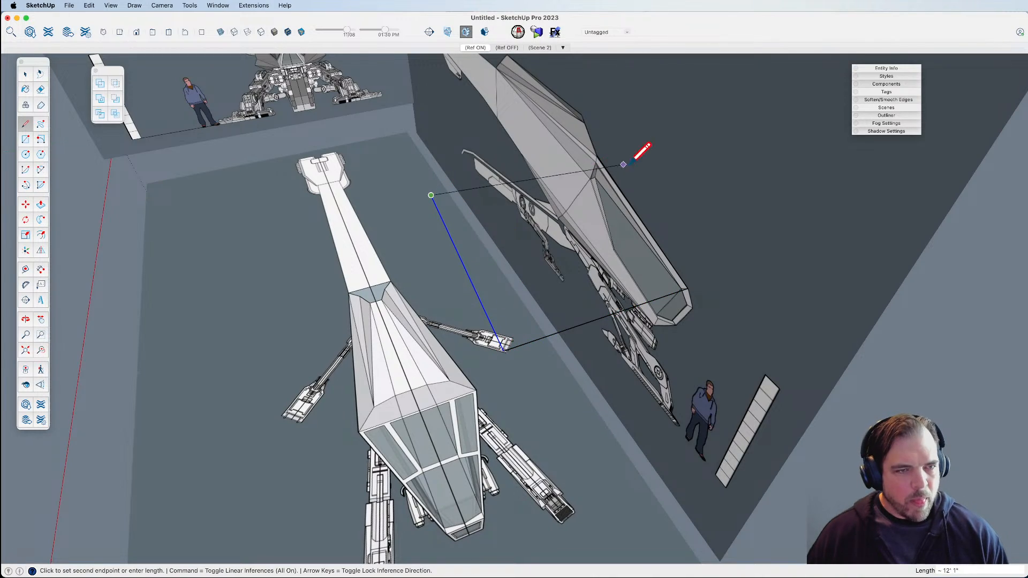
{"action": "left_click", "coordinate": [597, 156]}
Move the new rectangular face sideways about 4' 4 1/2" towards the top-view ornithopter.
{"action": "scroll", "coordinate": [593, 221], "scroll_direction": "down", "scroll_amount": 3}
{"action": "mouse_move", "coordinate": [593, 221]}
{"action": "middle_mouse_down"}
{"action": "mouse_move", "coordinate": [564, 227]}
{"action": "mouse_move", "coordinate": [718, 197]}
{"action": "mouse_move", "coordinate": [925, 46]}
{"action": "mouse_move", "coordinate": [477, 339]}
{"action": "mouse_move", "coordinate": [561, 283]}
{"action": "middle_mouse_up"}
{"action": "left_click", "coordinate": [560, 287]}
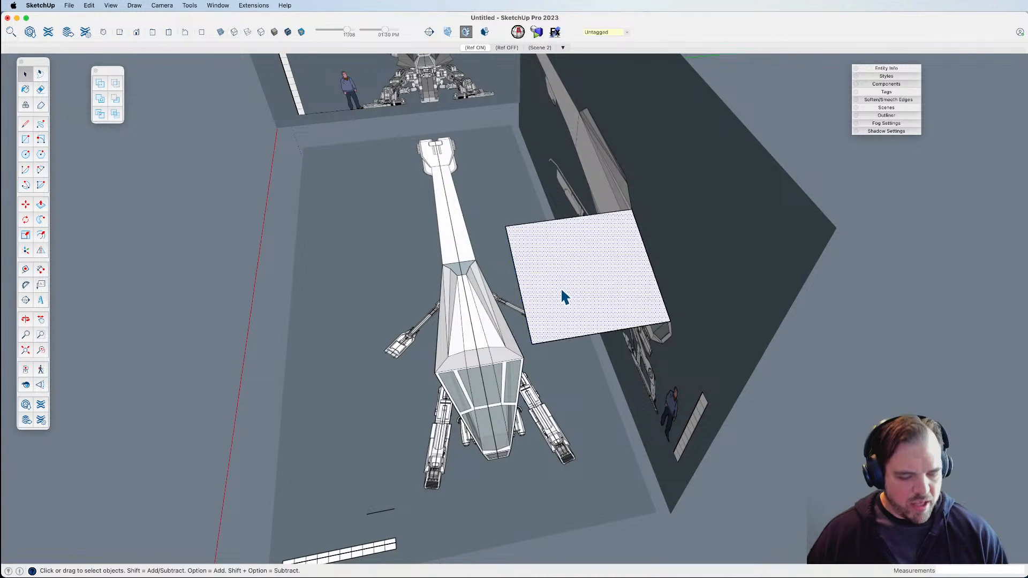
{"action": "key", "text": "m"}
{"action": "left_click", "coordinate": [561, 286]}
{"action": "left_click", "coordinate": [512, 291]}
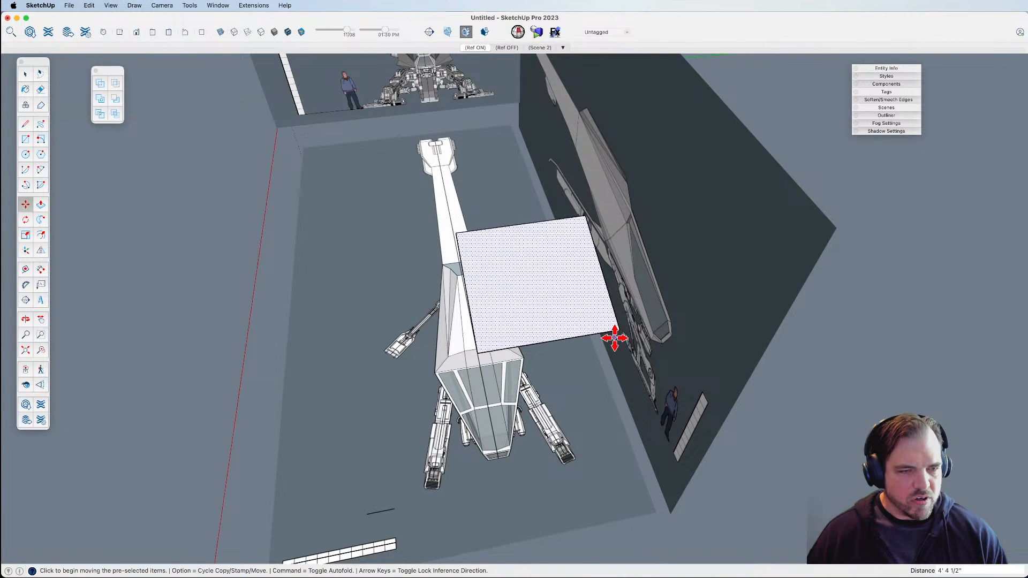
Draw a centreline extension from the middle of the top-view ornithopter's nose straight out past its front, and clear the selection.
{"action": "middle_click_drag", "start_coordinate": [522, 428], "coordinate": [496, 352], "text": "shift"}
{"action": "key", "text": "space"}
{"action": "left_click", "coordinate": [496, 352]}
{"action": "scroll", "coordinate": [511, 328], "scroll_direction": "up", "scroll_amount": 5}
{"action": "key", "text": "l"}
{"action": "left_click", "coordinate": [487, 311]}
{"action": "left_click", "coordinate": [564, 398]}
{"action": "key", "text": "space"}
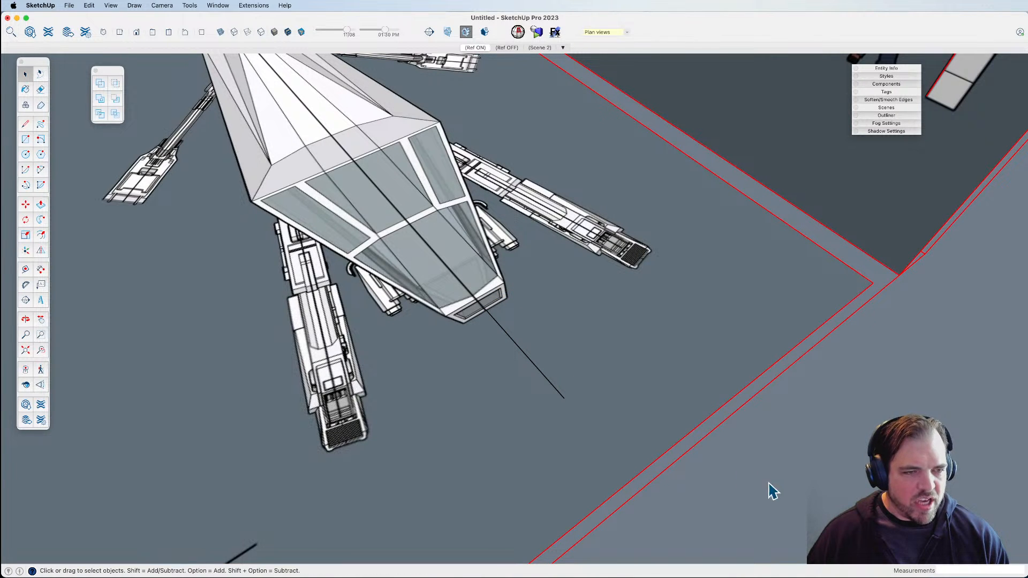
{"action": "left_click", "coordinate": [741, 471]}
Move the rectangular face sideways until its edge lines up with the top-view ornithopter's centreline.
{"action": "scroll", "coordinate": [713, 432], "scroll_direction": "down", "scroll_amount": 5}
{"action": "middle_click_drag", "start_coordinate": [707, 374], "coordinate": [582, 390]}
{"action": "scroll", "coordinate": [582, 390], "scroll_direction": "down", "scroll_amount": 2}
{"action": "left_click", "coordinate": [621, 287]}
{"action": "key", "text": "m"}
{"action": "left_click", "coordinate": [713, 267]}
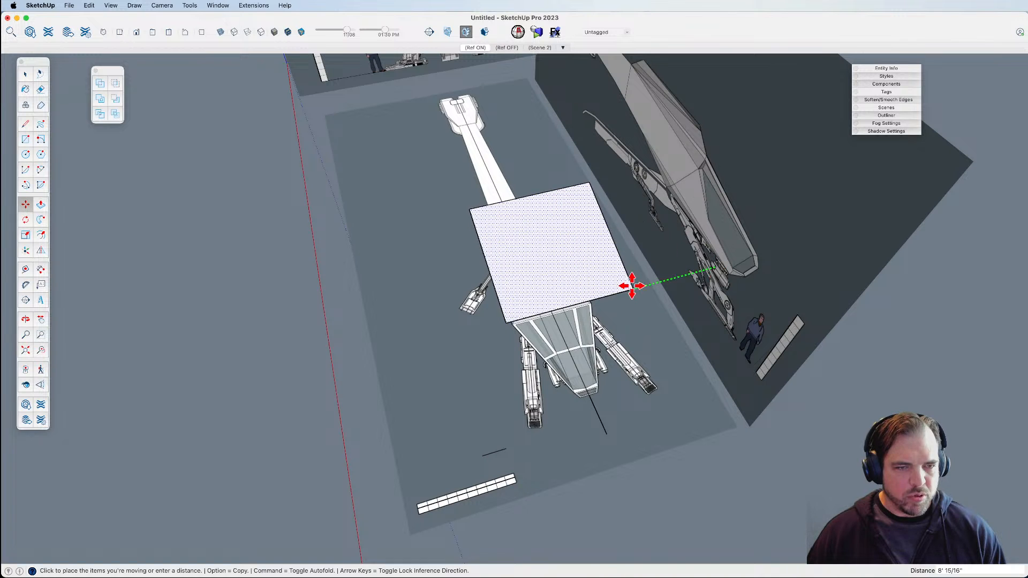
{"action": "left_click", "coordinate": [590, 394]}
{"action": "key", "text": "space"}
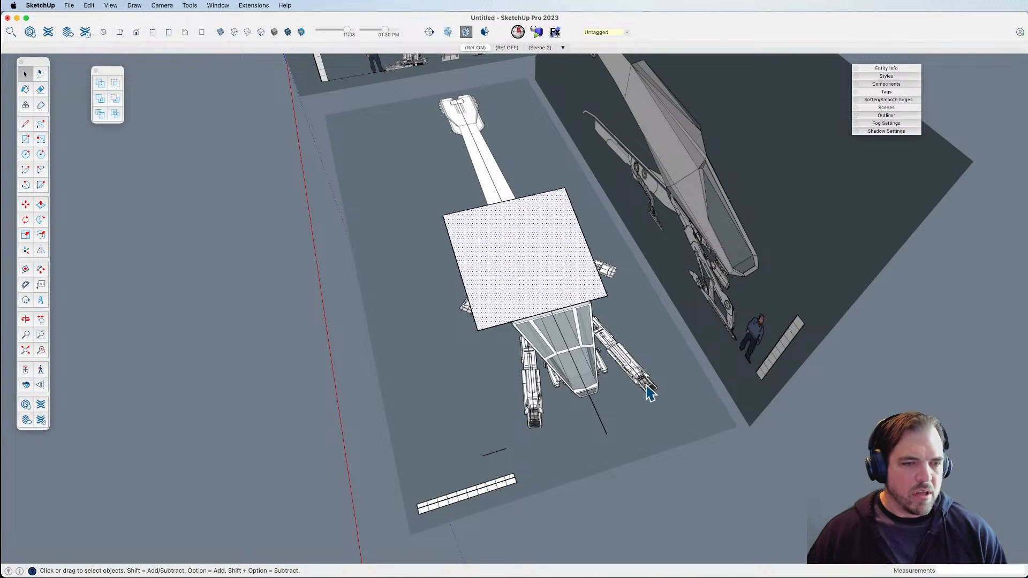
Switch to the top view in parallel projection and turn on X-ray to see the reference image through the face.
{"action": "key", "text": "o"}
{"action": "left_click_drag", "start_coordinate": [555, 257], "coordinate": [524, 256]}
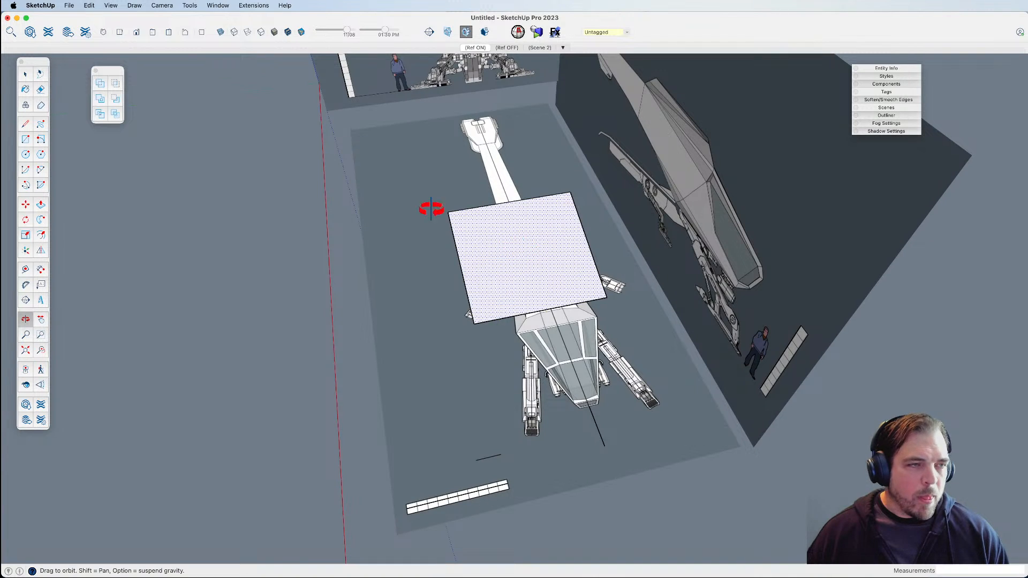
{"action": "left_click", "coordinate": [120, 33]}
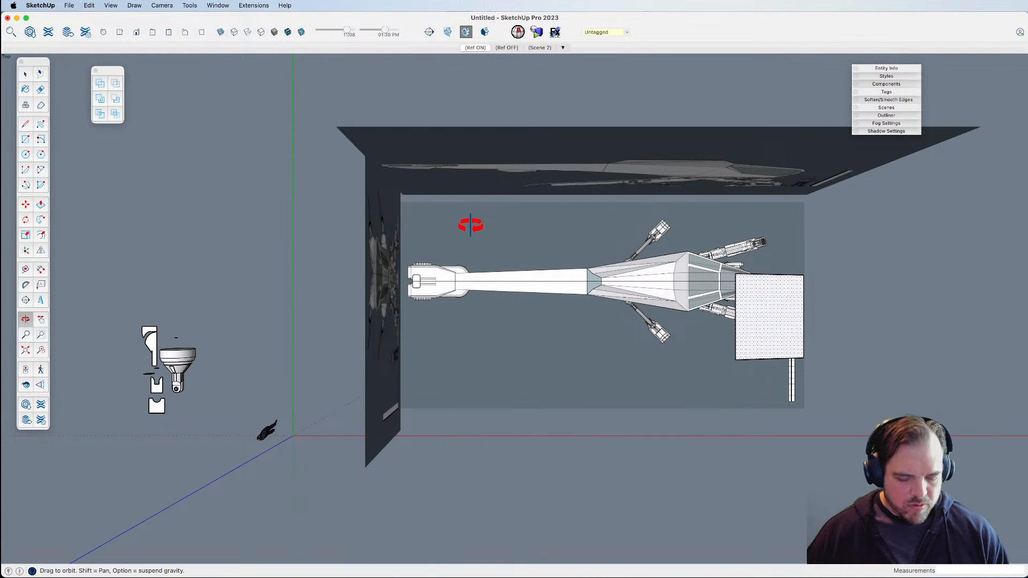
{"action": "key", "text": "v"}
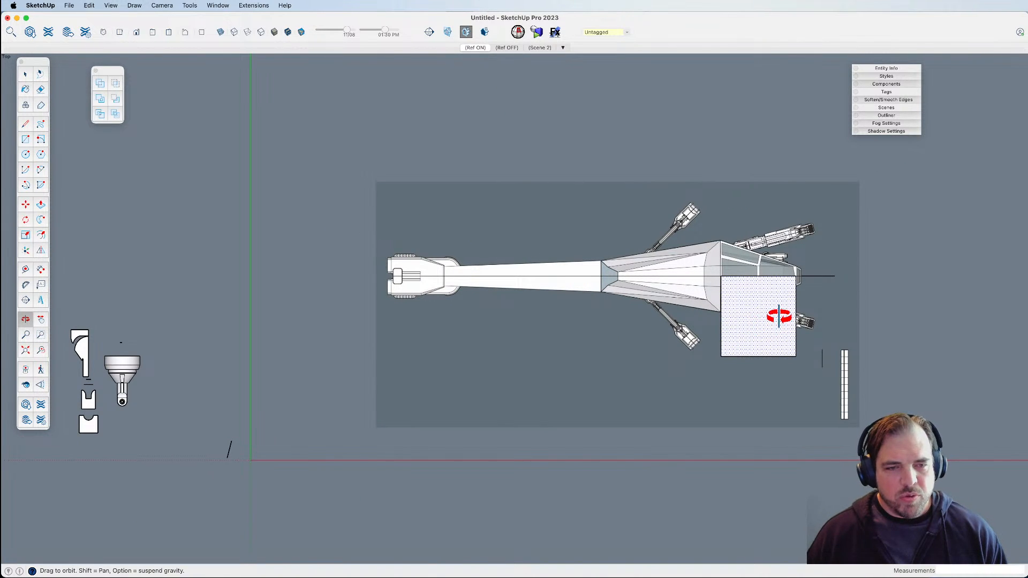
{"action": "scroll", "coordinate": [779, 317], "scroll_direction": "up", "scroll_amount": 5}
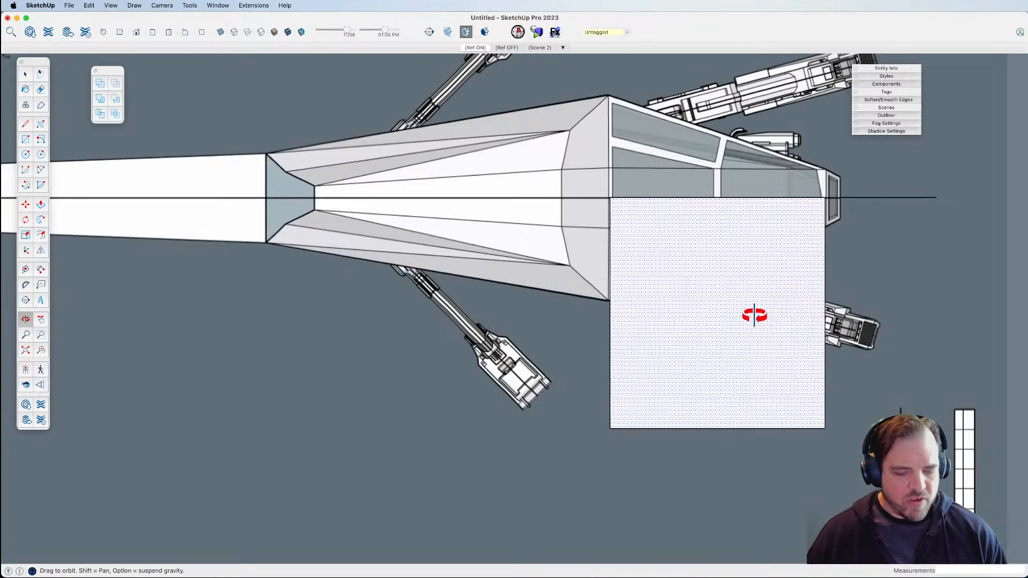
{"action": "key", "text": "space"}
{"action": "key", "text": "super+a"}
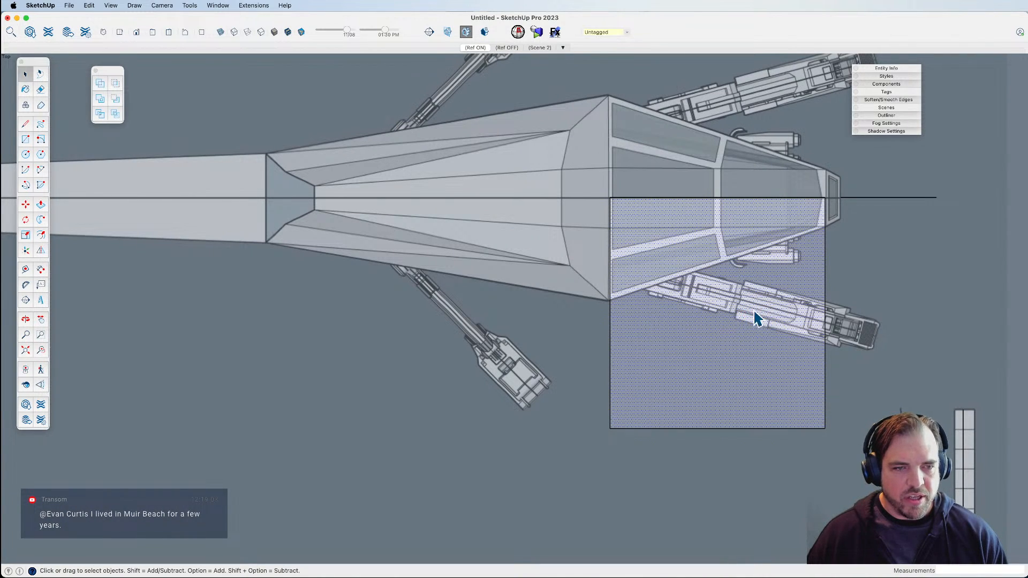
Trace the slanted lower canopy edge with a line across the face and erase the excess edges outside the canopy outline.
{"action": "key", "text": "l"}
{"action": "scroll", "coordinate": [610, 313], "scroll_direction": "up", "scroll_amount": 3}
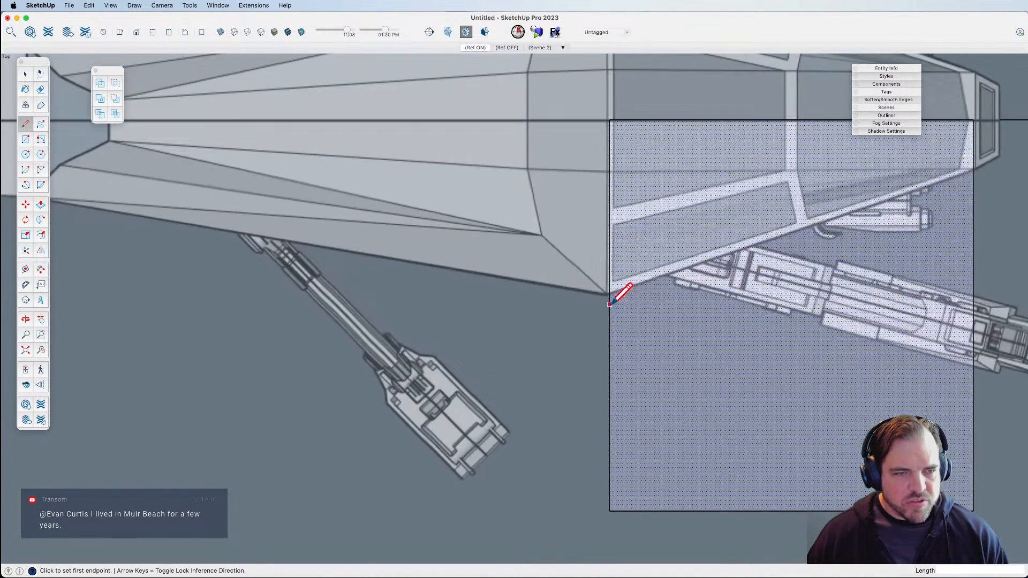
{"action": "left_click", "coordinate": [610, 294]}
{"action": "left_click", "coordinate": [974, 186]}
{"action": "key", "text": "e"}
{"action": "left_click_drag", "start_coordinate": [981, 257], "coordinate": [951, 284]}
{"action": "left_click_drag", "start_coordinate": [632, 396], "coordinate": [602, 420]}
{"action": "left_click_drag", "start_coordinate": [669, 493], "coordinate": [707, 525]}
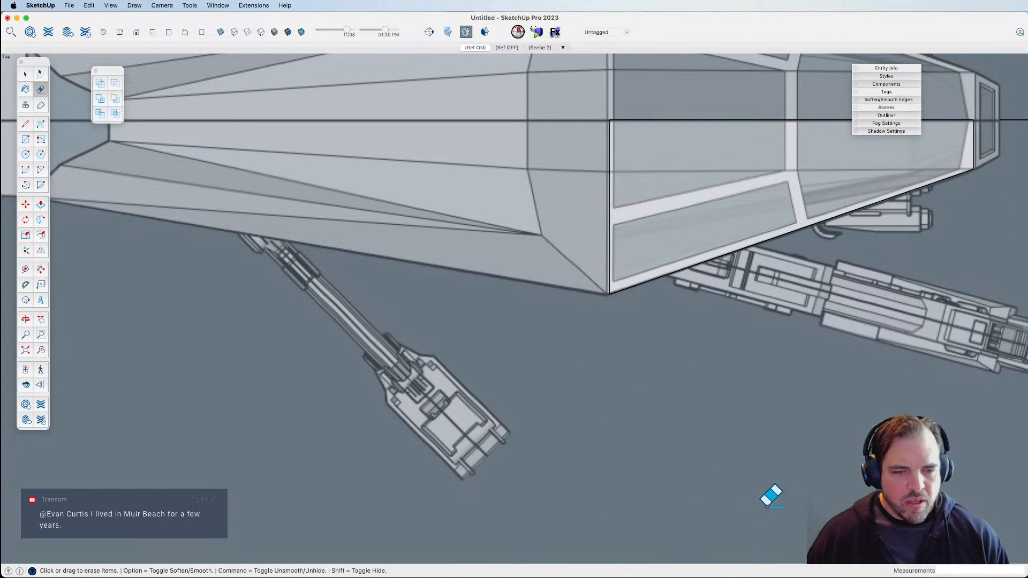
Split the face's rear edge where the roof crease of the top-view image meets it, using the Line tool.
{"action": "scroll", "coordinate": [723, 386], "scroll_direction": "down", "scroll_amount": 5}
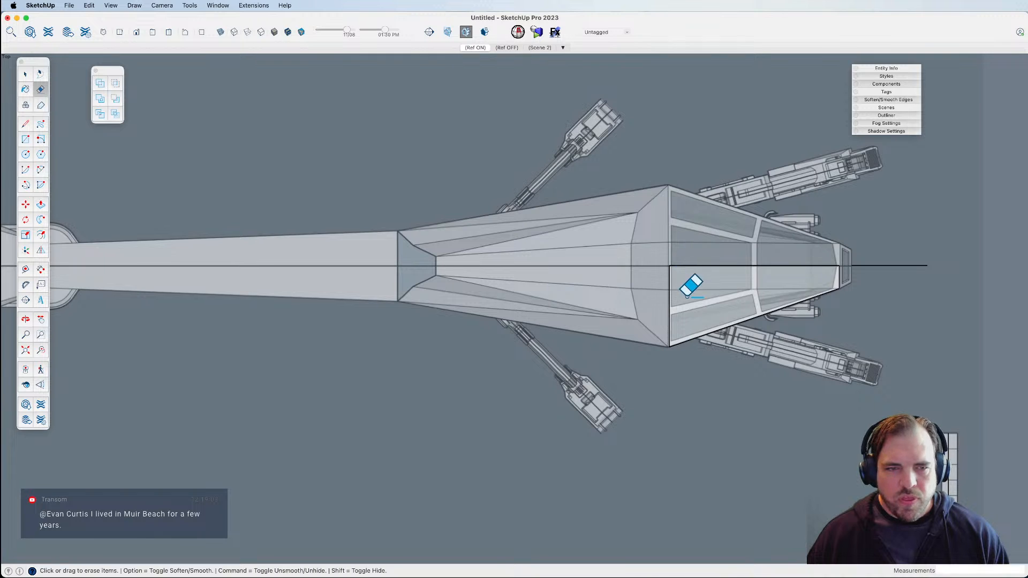
{"action": "scroll", "coordinate": [681, 281], "scroll_direction": "up", "scroll_amount": 5}
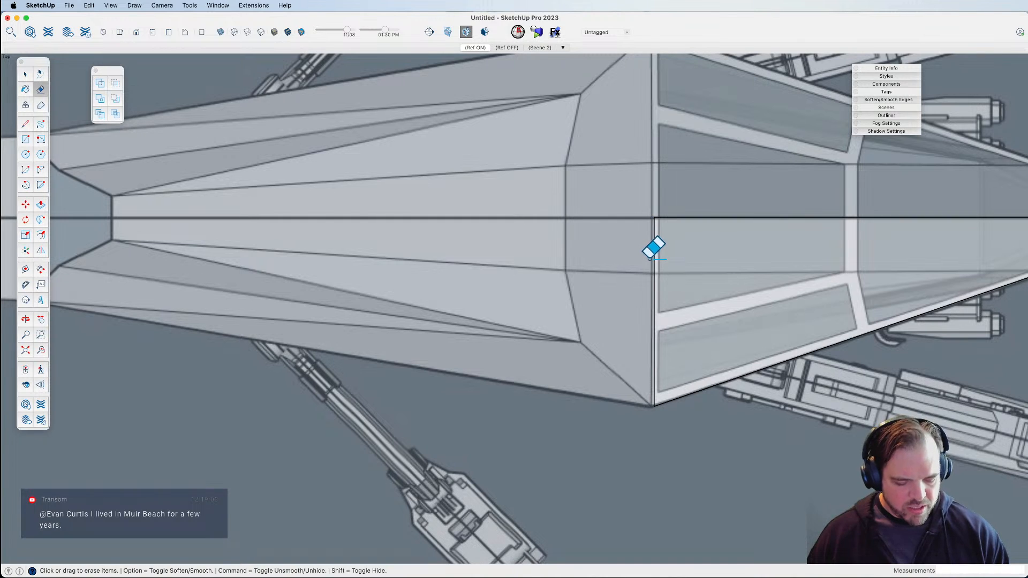
{"action": "key", "text": "l"}
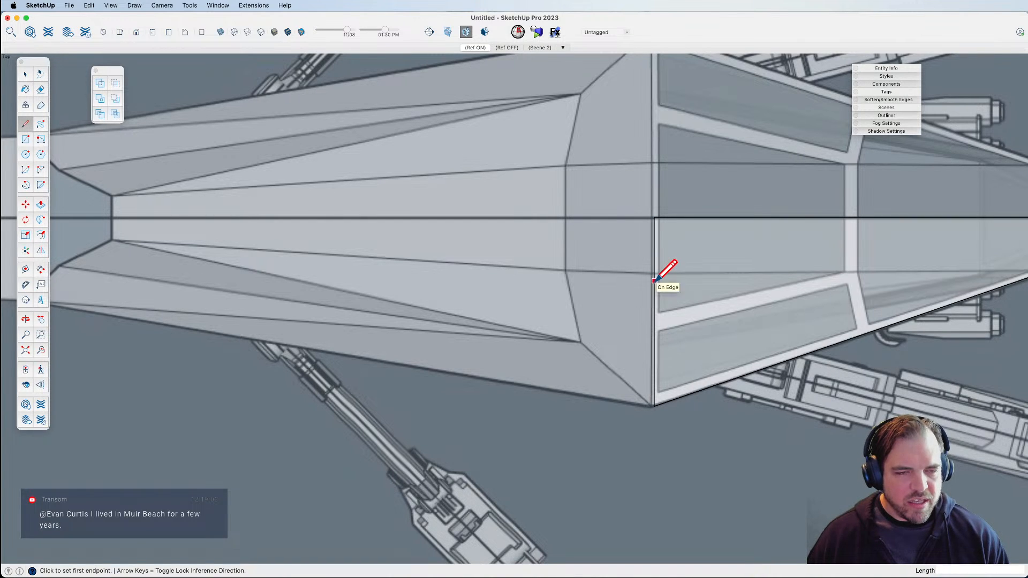
{"action": "key", "text": "space"}
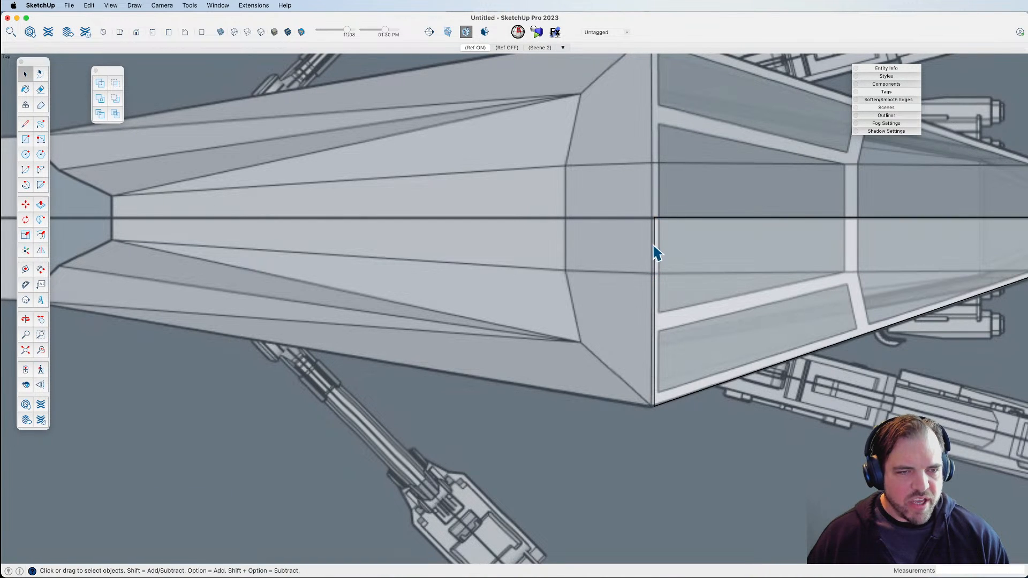
{"action": "key", "text": "m"}
{"action": "left_click", "coordinate": [708, 239]}
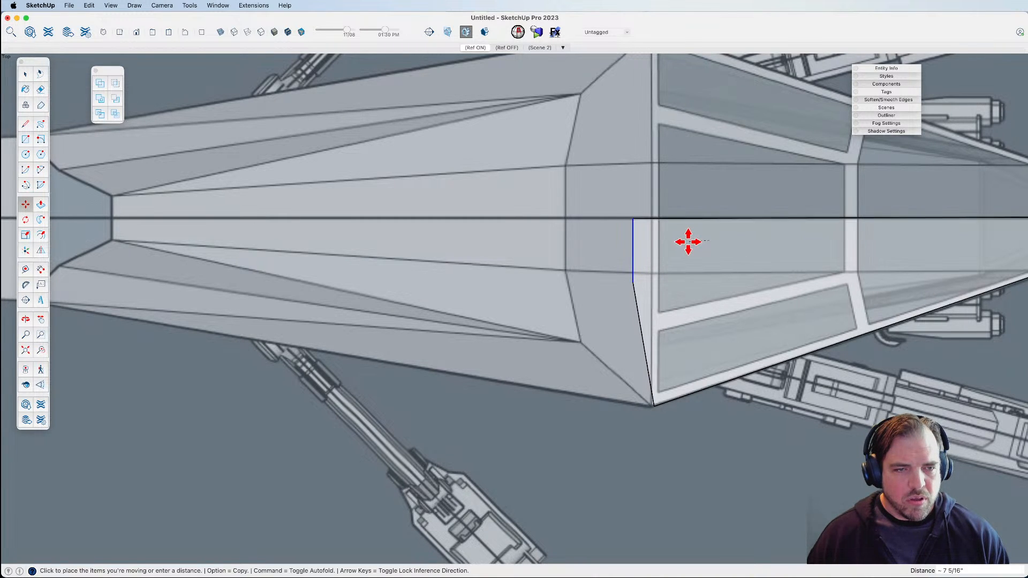
{"action": "key", "text": "space"}
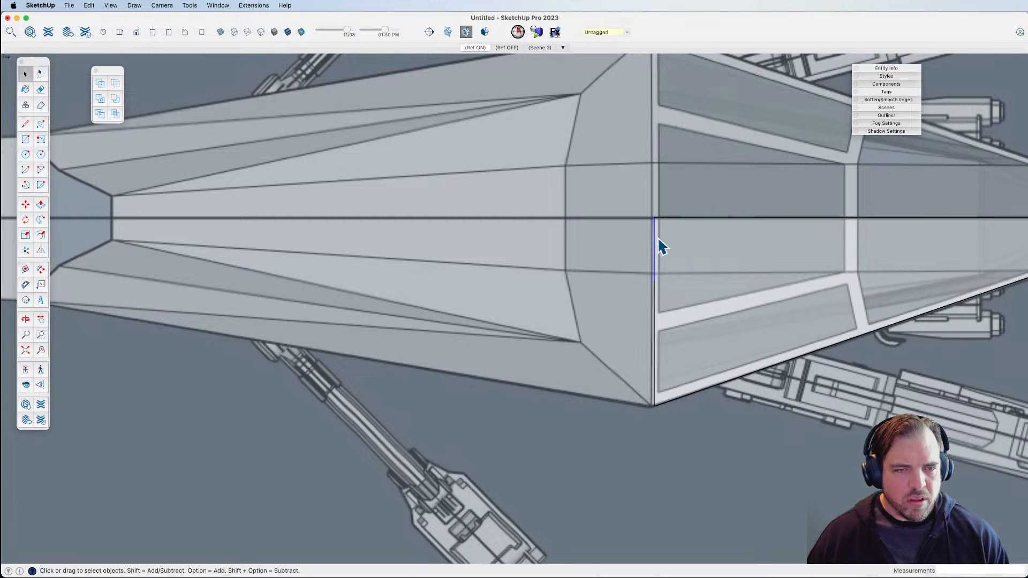
{"action": "scroll", "coordinate": [621, 249], "scroll_direction": "down", "scroll_amount": 5}
{"action": "scroll", "coordinate": [666, 234], "scroll_direction": "down", "scroll_amount": 6}
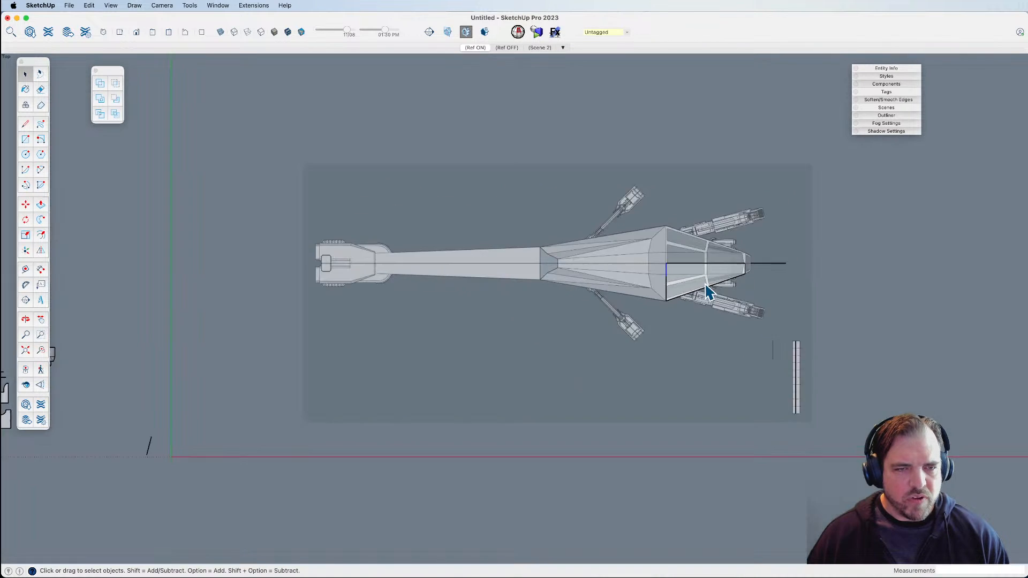
{"action": "scroll", "coordinate": [679, 274], "scroll_direction": "up", "scroll_amount": 2}
{"action": "scroll", "coordinate": [677, 272], "scroll_direction": "up", "scroll_amount": 8}
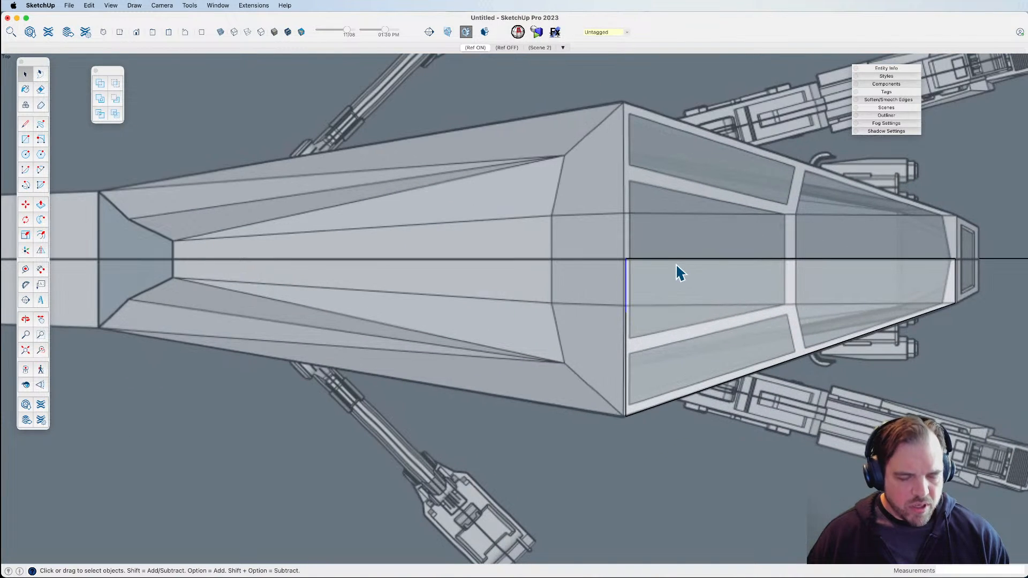
{"action": "key", "text": "m"}
{"action": "left_click", "coordinate": [661, 260]}
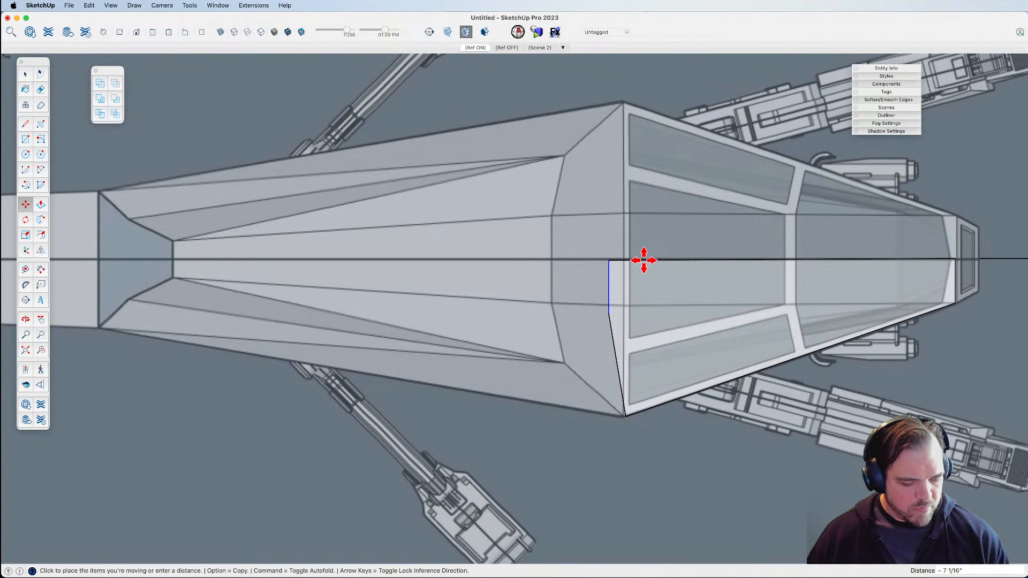
{"action": "key", "text": "space"}
{"action": "scroll", "coordinate": [660, 268], "scroll_direction": "down", "scroll_amount": 5}
{"action": "middle_click_drag", "start_coordinate": [657, 284], "coordinate": [475, 335]}
{"action": "key", "text": "m"}
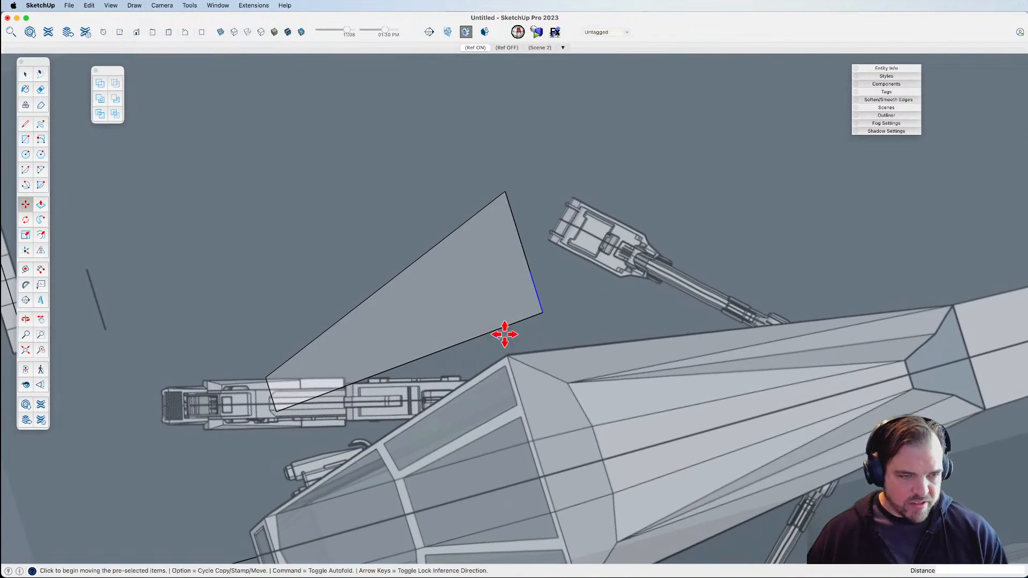
{"action": "left_click", "coordinate": [544, 315]}
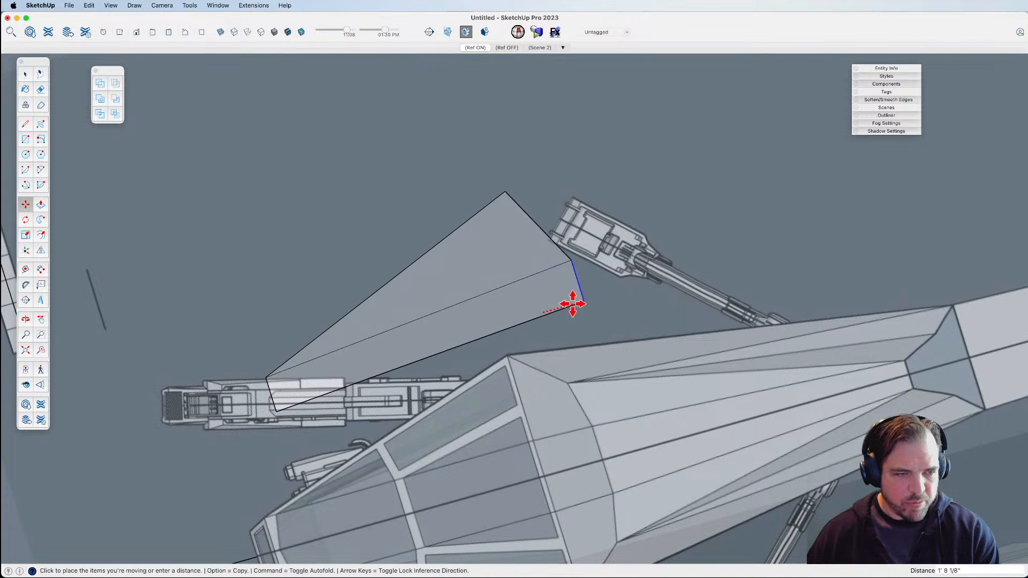
{"action": "key", "text": "space"}
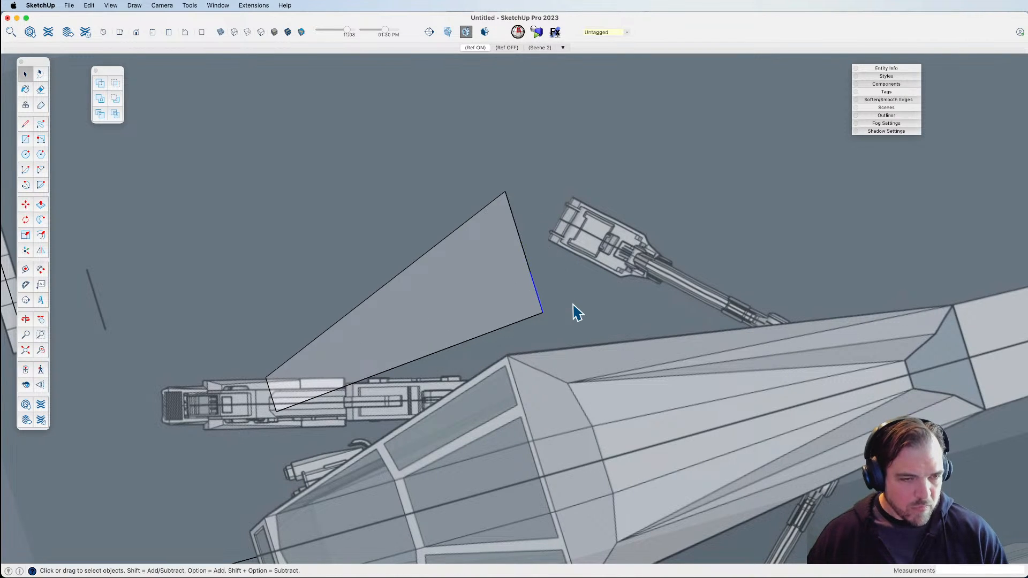
Move the inner segment of the face's rear edge outwards to give the canopy face an angled rear outline.
{"action": "middle_click_drag", "start_coordinate": [584, 323], "coordinate": [584, 301], "text": "shift"}
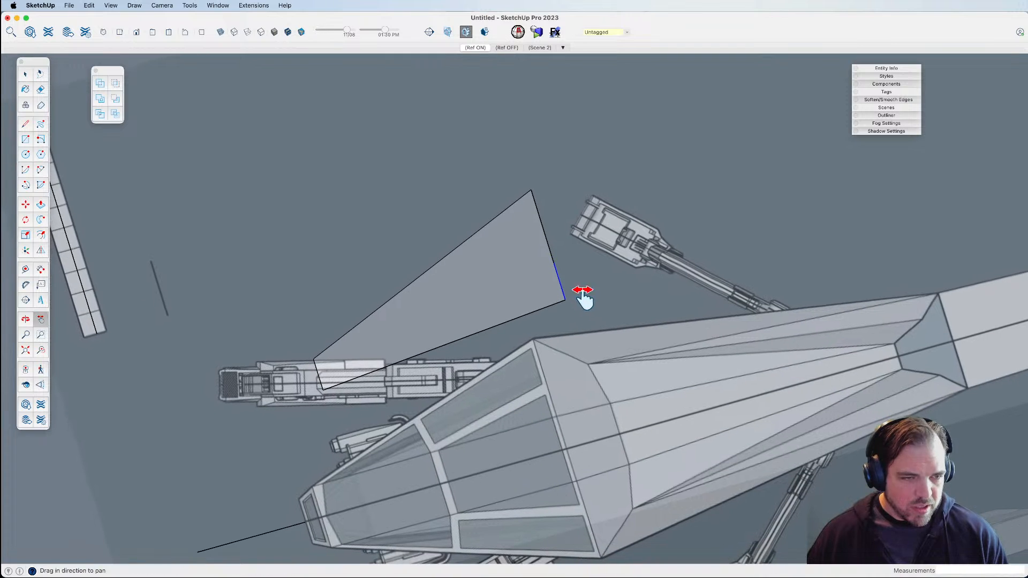
{"action": "scroll", "coordinate": [549, 313], "scroll_direction": "up", "scroll_amount": 2}
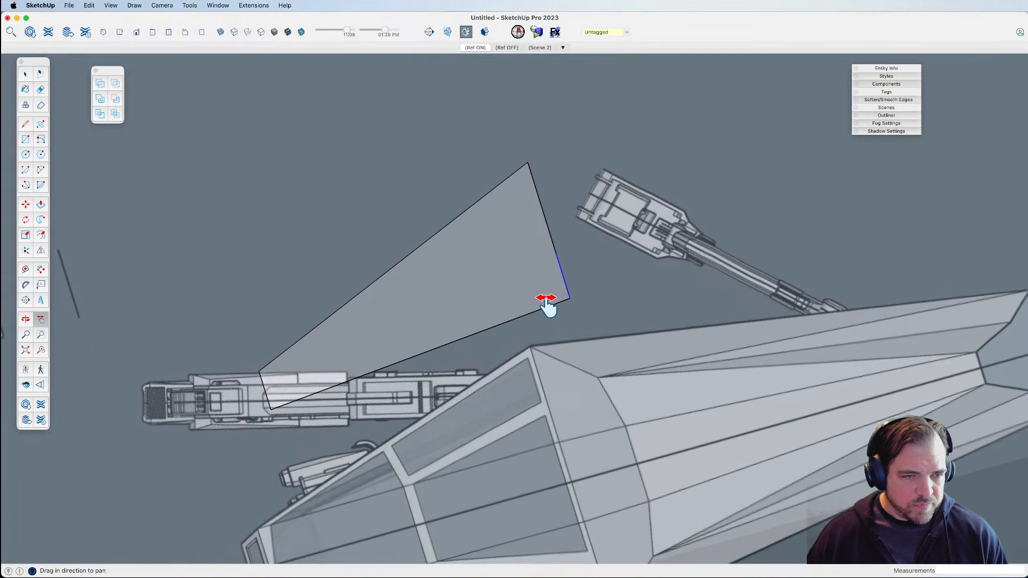
{"action": "key", "text": "m"}
{"action": "left_click", "coordinate": [560, 275]}
{"action": "left_click", "coordinate": [589, 250]}
{"action": "key", "text": "space"}
{"action": "left_click", "coordinate": [618, 288]}
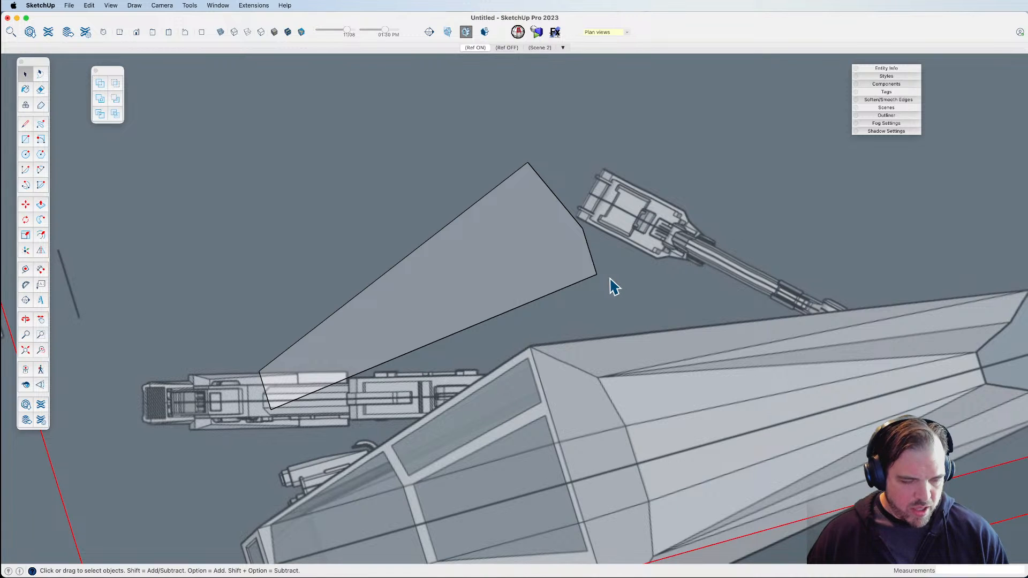
{"action": "key", "text": "m"}
{"action": "left_click", "coordinate": [597, 275]}
{"action": "scroll", "coordinate": [602, 283], "scroll_direction": "down", "scroll_amount": 2}
{"action": "scroll", "coordinate": [602, 283], "scroll_direction": "down", "scroll_amount": 1}
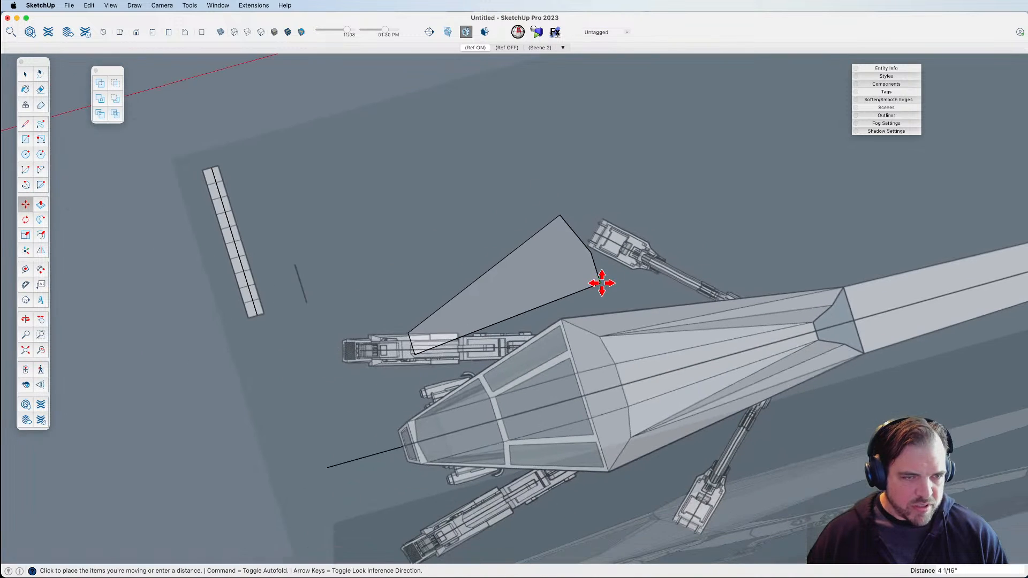
Trace the triangular lower side panel beside the canopy on the front-view reference image with three connected lines, forming a face.
{"action": "middle_click_drag", "start_coordinate": [330, 469], "coordinate": [760, 374]}
{"action": "middle_click_drag", "start_coordinate": [642, 363], "coordinate": [674, 312]}
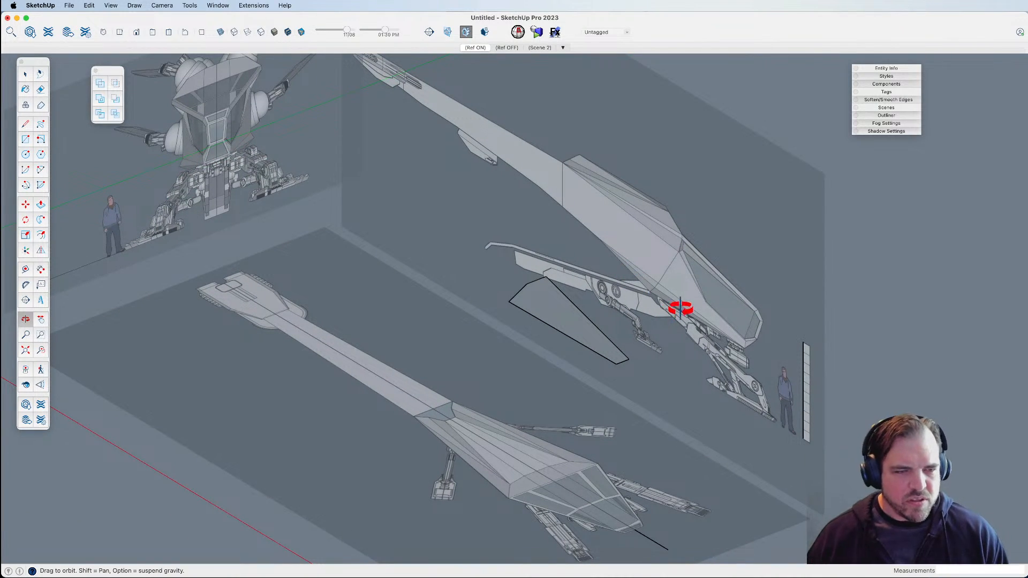
{"action": "middle_click_drag", "start_coordinate": [601, 351], "coordinate": [560, 274]}
{"action": "middle_click_drag", "start_coordinate": [491, 301], "coordinate": [493, 367]}
{"action": "scroll", "coordinate": [371, 264], "scroll_direction": "up", "scroll_amount": 6}
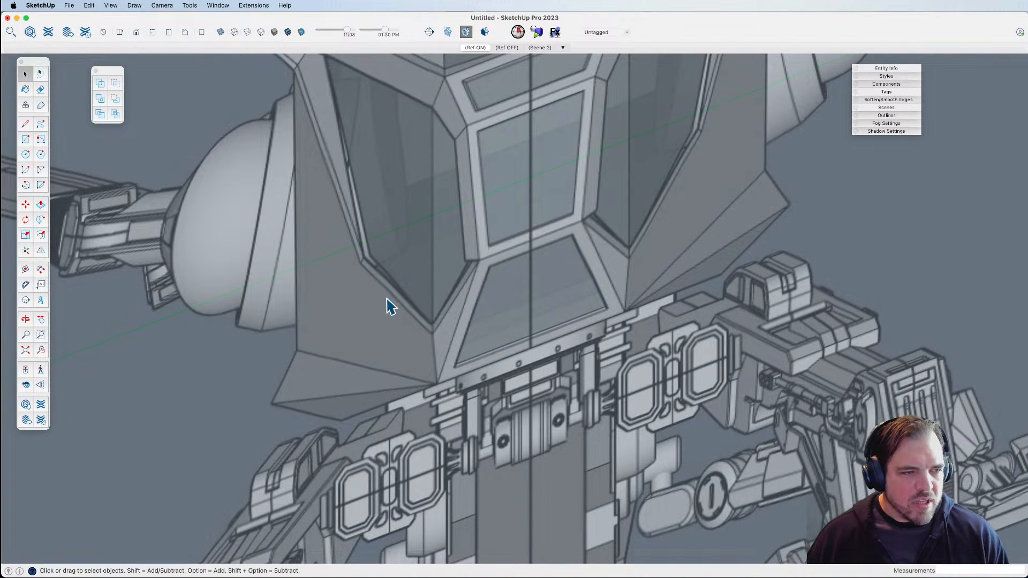
{"action": "scroll", "coordinate": [394, 308], "scroll_direction": "down", "scroll_amount": 4}
{"action": "key", "text": "l"}
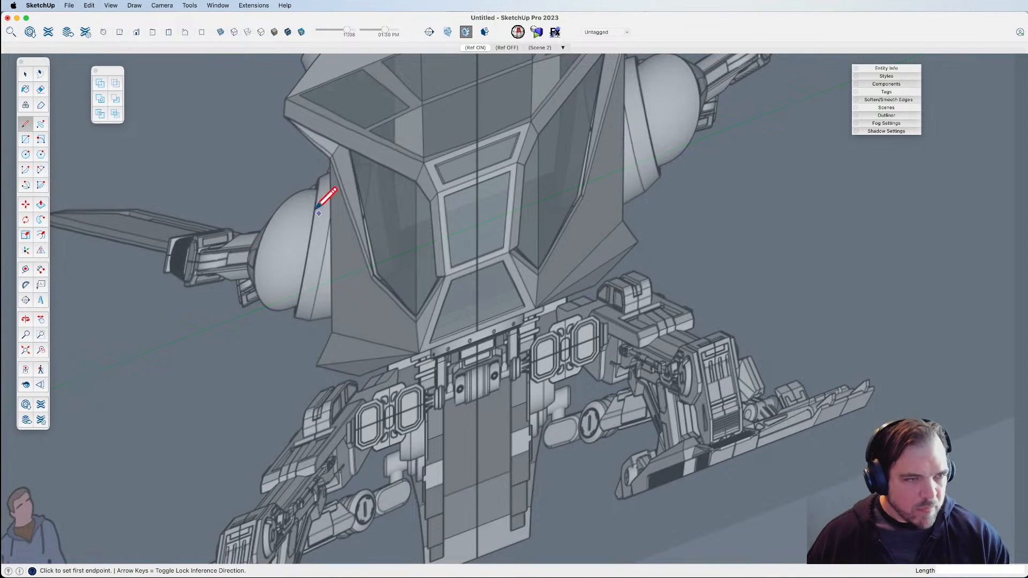
{"action": "scroll", "coordinate": [363, 162], "scroll_direction": "up", "scroll_amount": 5}
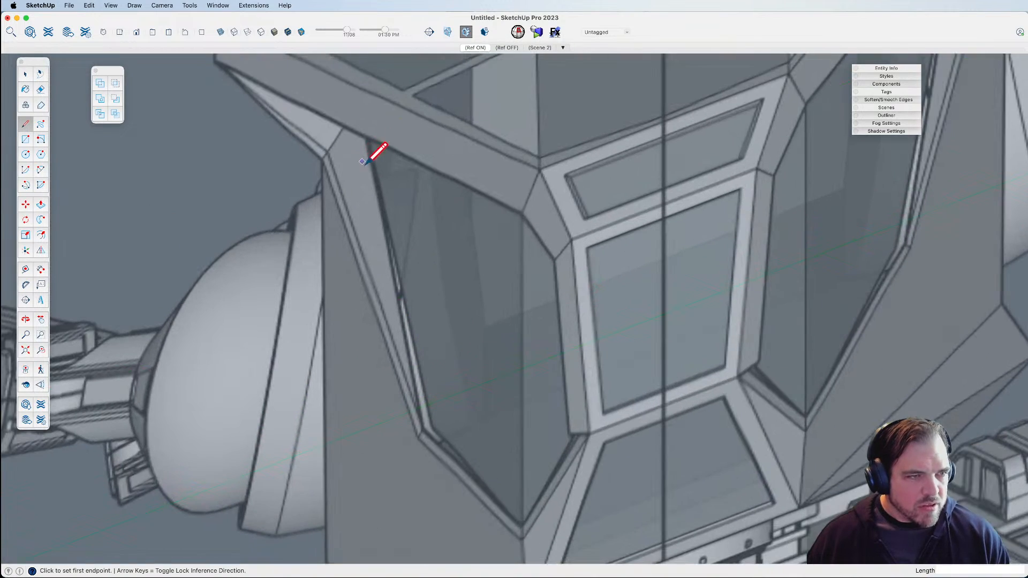
{"action": "left_click", "coordinate": [321, 159]}
{"action": "scroll", "coordinate": [330, 152], "scroll_direction": "down", "scroll_amount": 4}
{"action": "scroll", "coordinate": [326, 345], "scroll_direction": "up", "scroll_amount": 4}
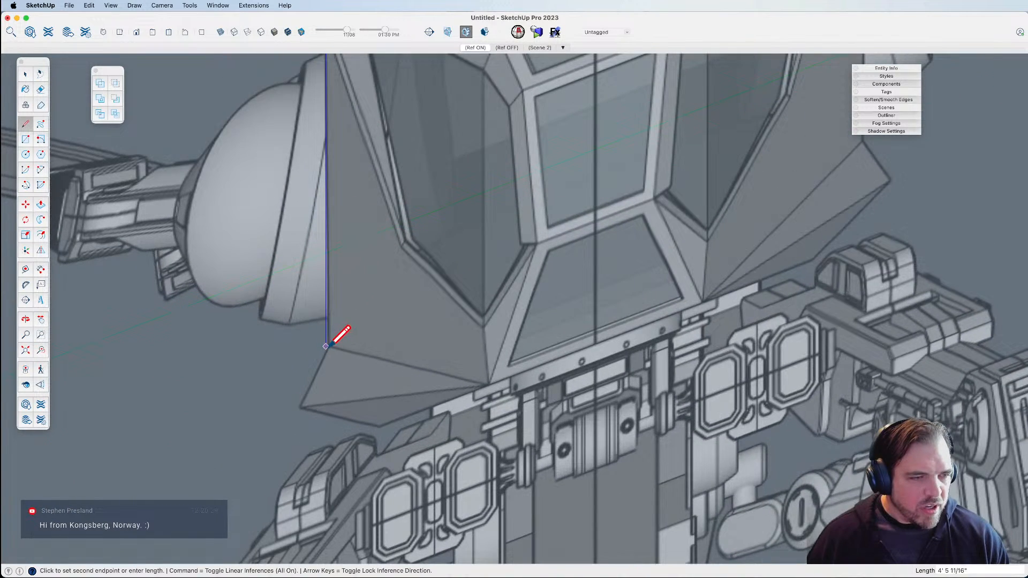
{"action": "scroll", "coordinate": [325, 346], "scroll_direction": "up", "scroll_amount": 3}
{"action": "left_click", "coordinate": [325, 346]}
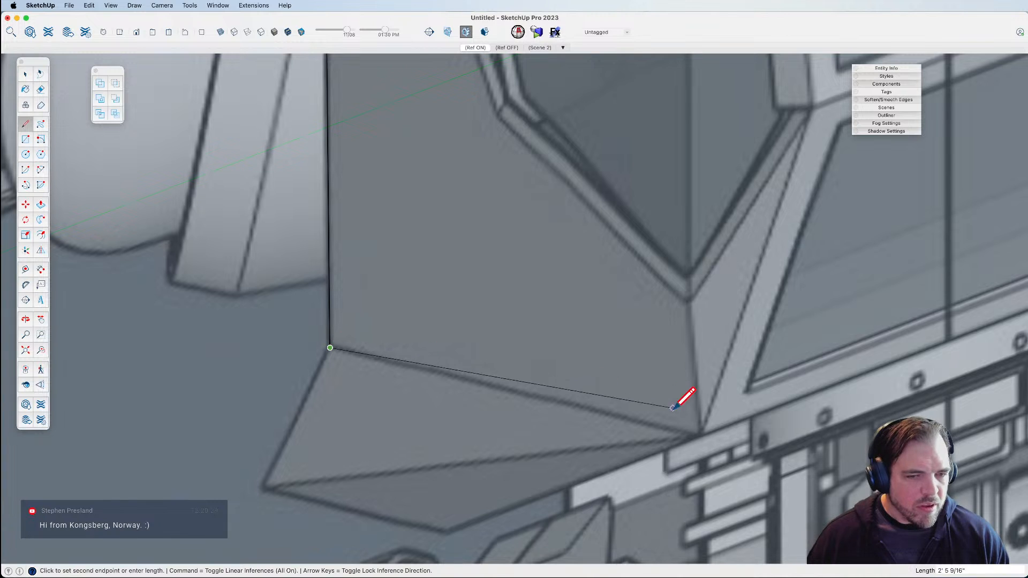
{"action": "left_click", "coordinate": [708, 441]}
{"action": "scroll", "coordinate": [709, 439], "scroll_direction": "down", "scroll_amount": 3}
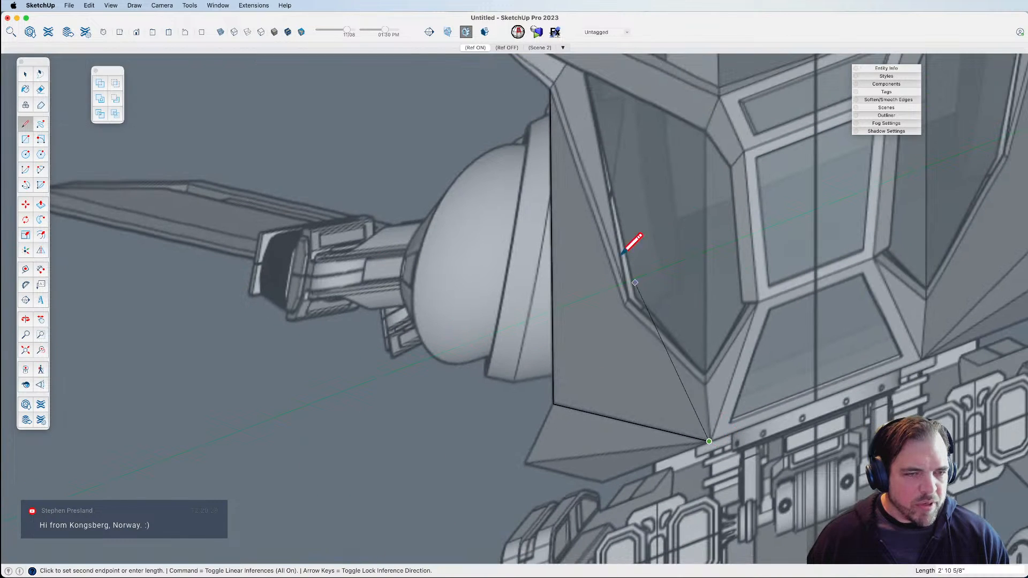
{"action": "left_click", "coordinate": [550, 88]}
{"action": "key", "text": "space"}
{"action": "left_click", "coordinate": [612, 344]}
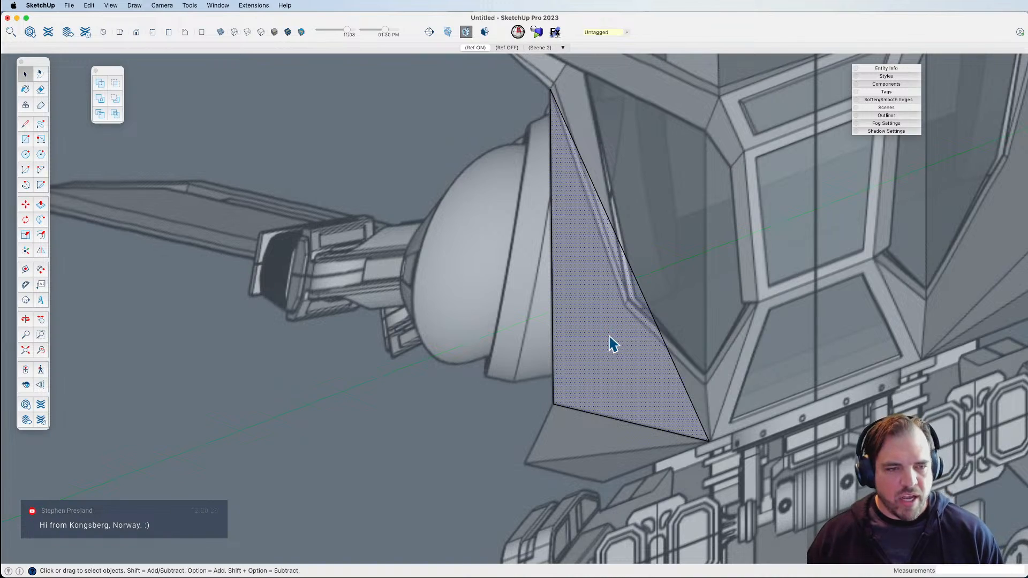
Trace the same lower side panel on the side-view reference image as a closed triangle reaching forward to the lower nose corner.
{"action": "scroll", "coordinate": [590, 320], "scroll_direction": "down", "scroll_amount": 8}
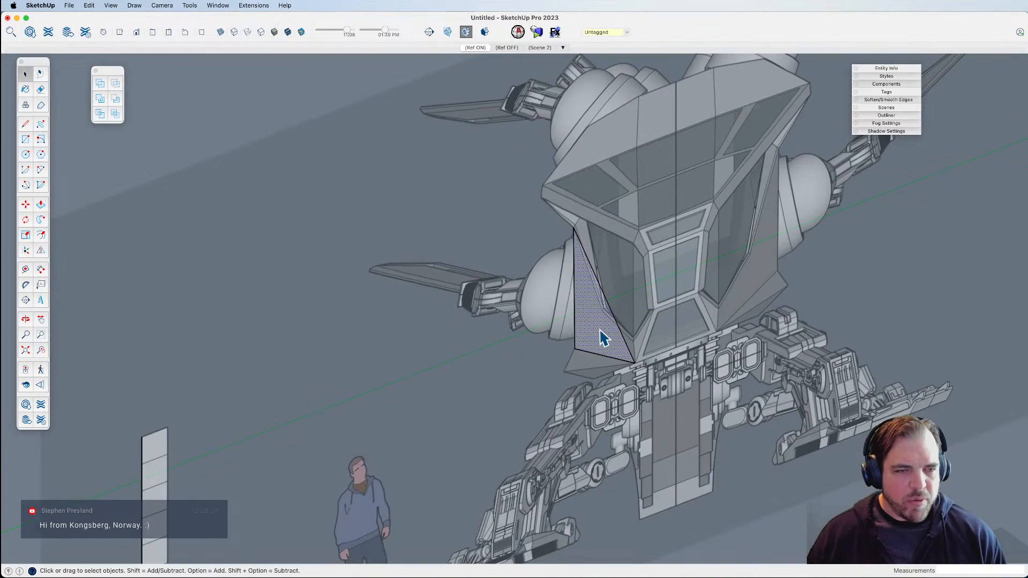
{"action": "middle_click_drag", "start_coordinate": [594, 325], "coordinate": [546, 268], "text": "shift"}
{"action": "scroll", "coordinate": [463, 248], "scroll_direction": "down", "scroll_amount": 4}
{"action": "scroll", "coordinate": [834, 345], "scroll_direction": "up", "scroll_amount": 5}
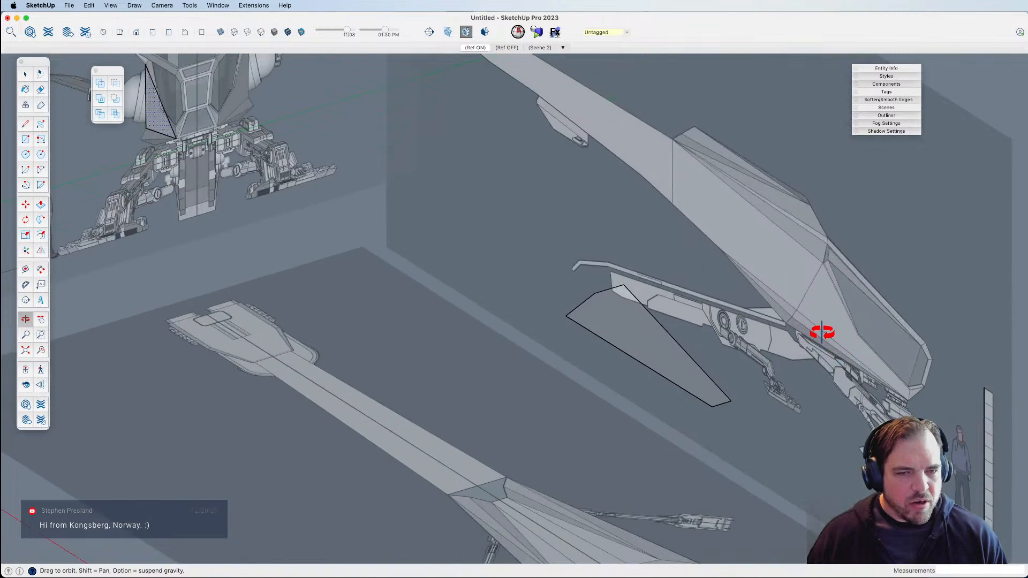
{"action": "scroll", "coordinate": [822, 333], "scroll_direction": "down", "scroll_amount": 4}
{"action": "key", "text": "l"}
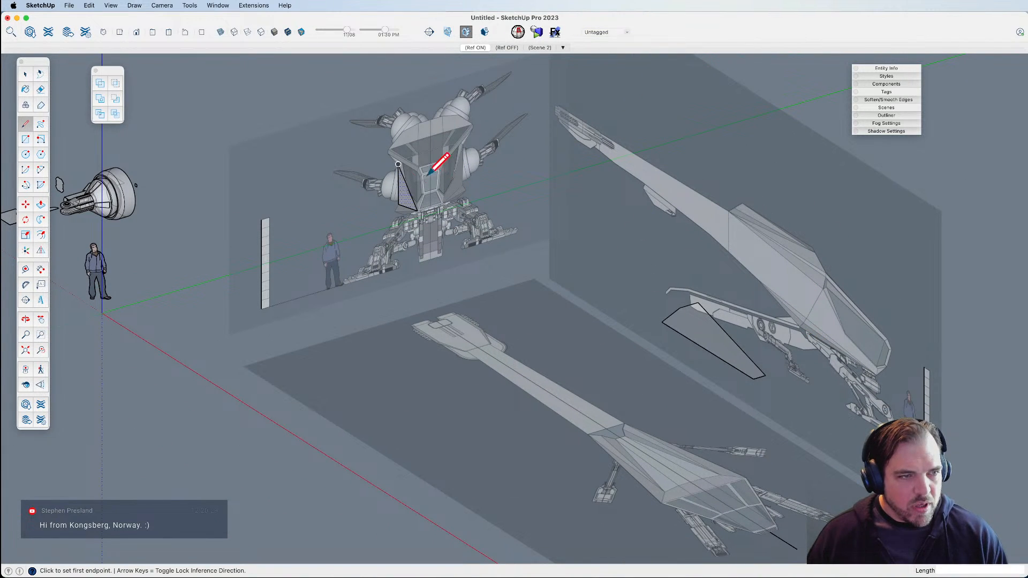
{"action": "left_click", "coordinate": [398, 163]}
{"action": "scroll", "coordinate": [840, 324], "scroll_direction": "up", "scroll_amount": 5}
{"action": "key", "text": "Escape"}
{"action": "scroll", "coordinate": [800, 259], "scroll_direction": "up", "scroll_amount": 3}
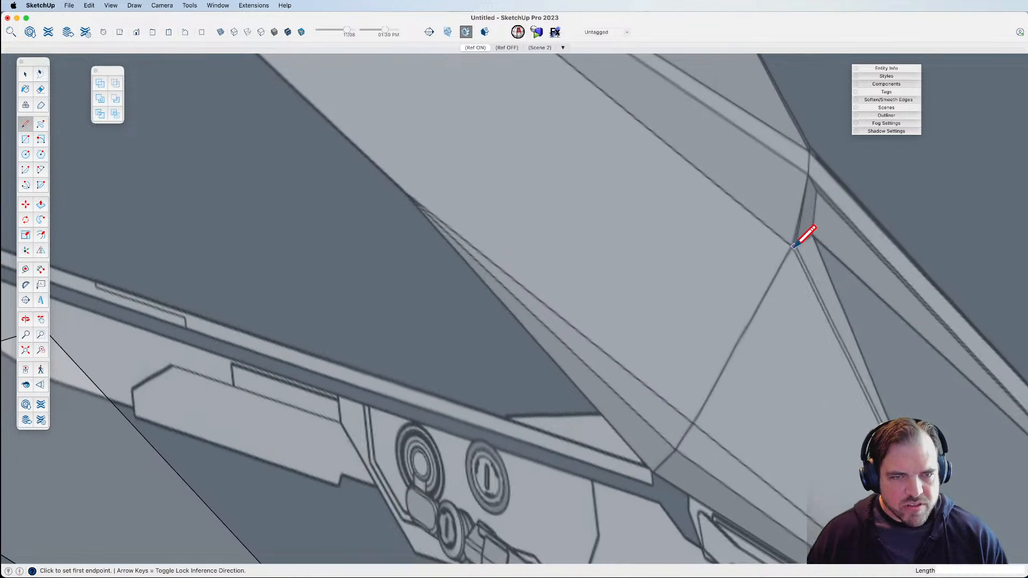
{"action": "left_click", "coordinate": [791, 247]}
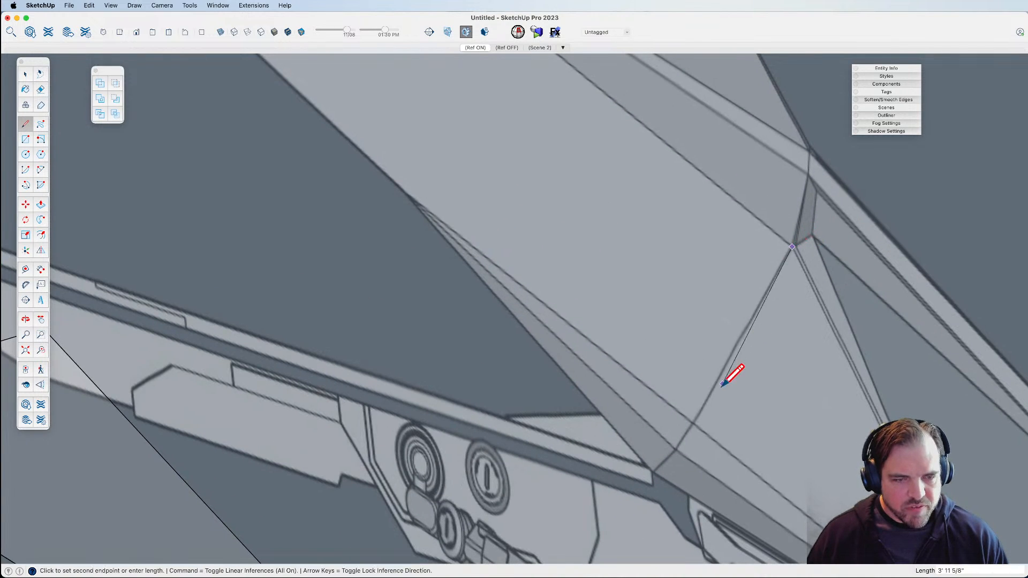
{"action": "left_click", "coordinate": [694, 423]}
{"action": "scroll", "coordinate": [523, 284], "scroll_direction": "down", "scroll_amount": 5}
{"action": "scroll", "coordinate": [720, 435], "scroll_direction": "up", "scroll_amount": 5}
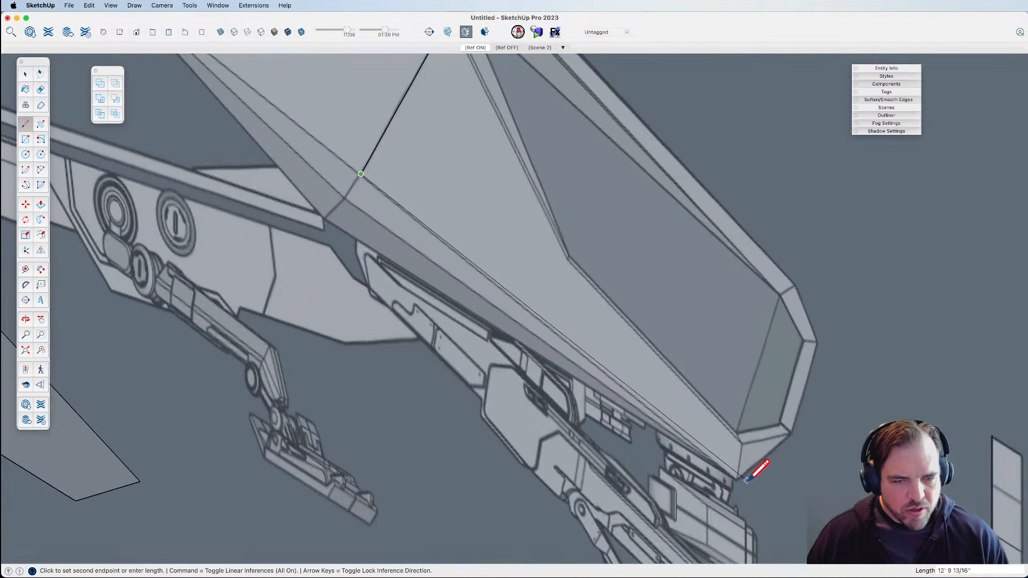
{"action": "left_click", "coordinate": [738, 476]}
{"action": "scroll", "coordinate": [737, 476], "scroll_direction": "down", "scroll_amount": 3}
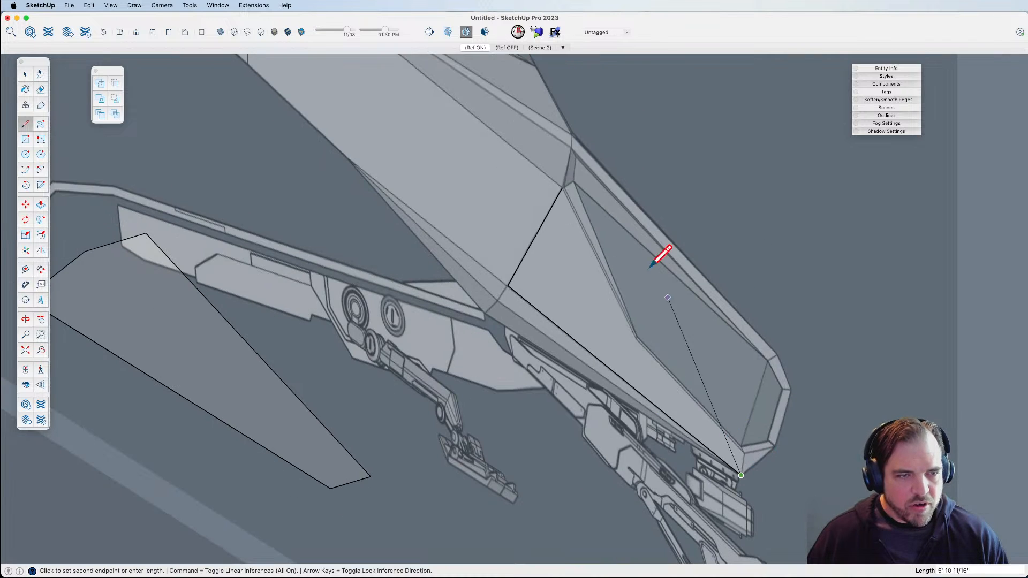
{"action": "left_click", "coordinate": [563, 188]}
Draw lines along the green axis from the side-view triangle's three corners, ending each in line with the matching corner of the front-view triangle.
{"action": "scroll", "coordinate": [700, 201], "scroll_direction": "down", "scroll_amount": 5}
{"action": "middle_click_drag", "start_coordinate": [759, 284], "coordinate": [730, 378]}
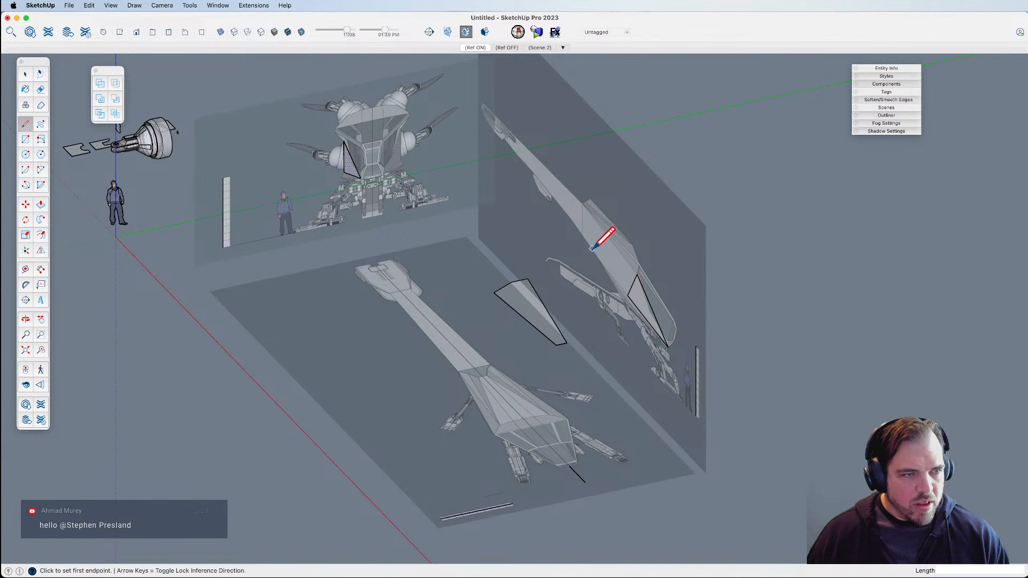
{"action": "left_click", "coordinate": [637, 274]}
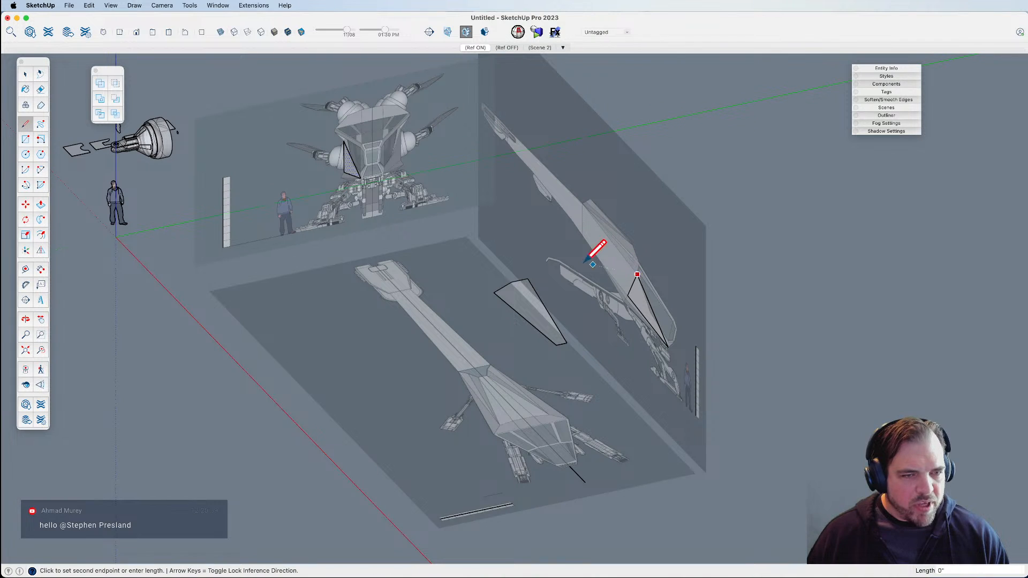
{"action": "left_click", "coordinate": [354, 138]}
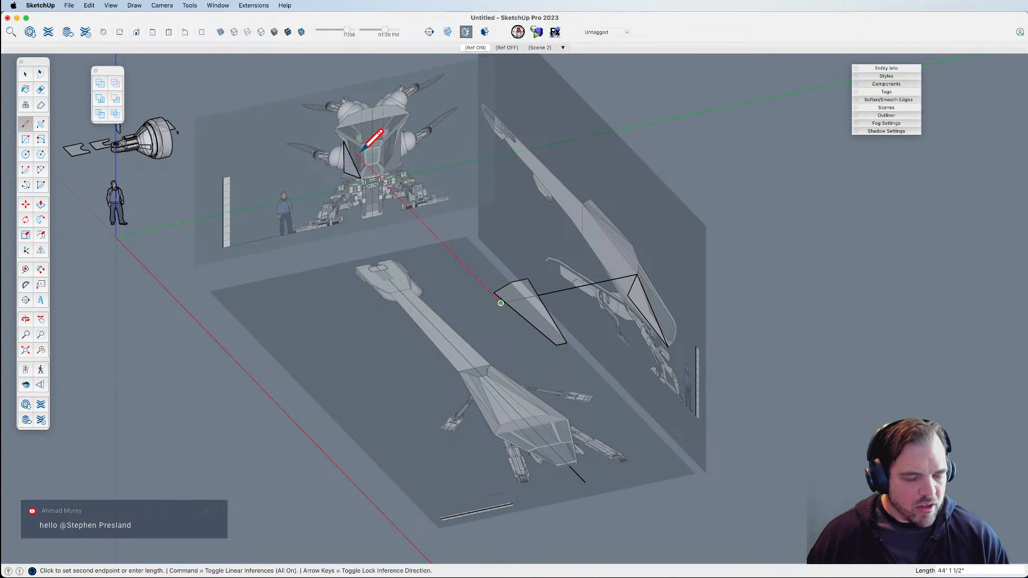
{"action": "left_click", "coordinate": [669, 347]}
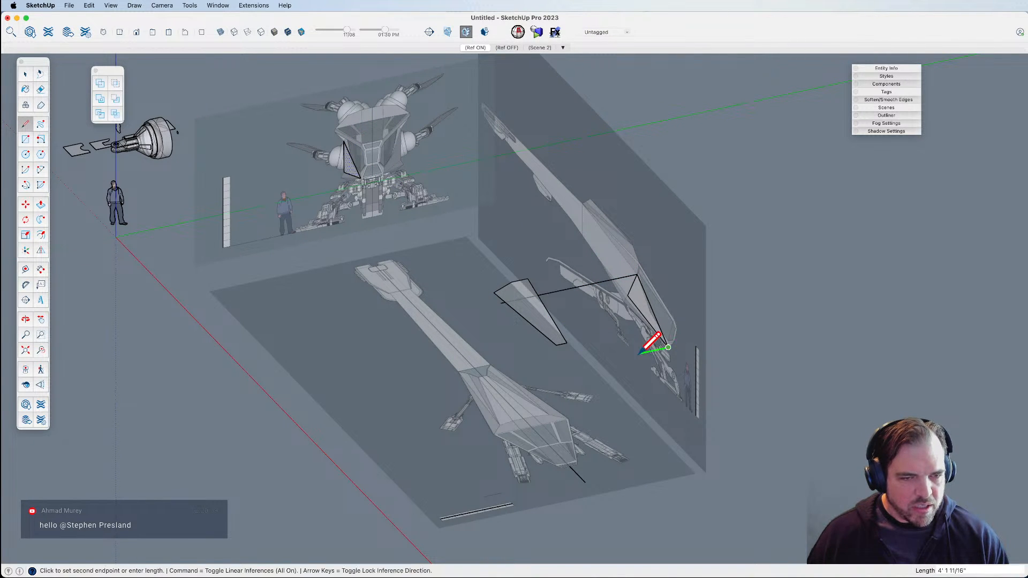
{"action": "left_click", "coordinate": [397, 200]}
{"action": "key", "text": "space"}
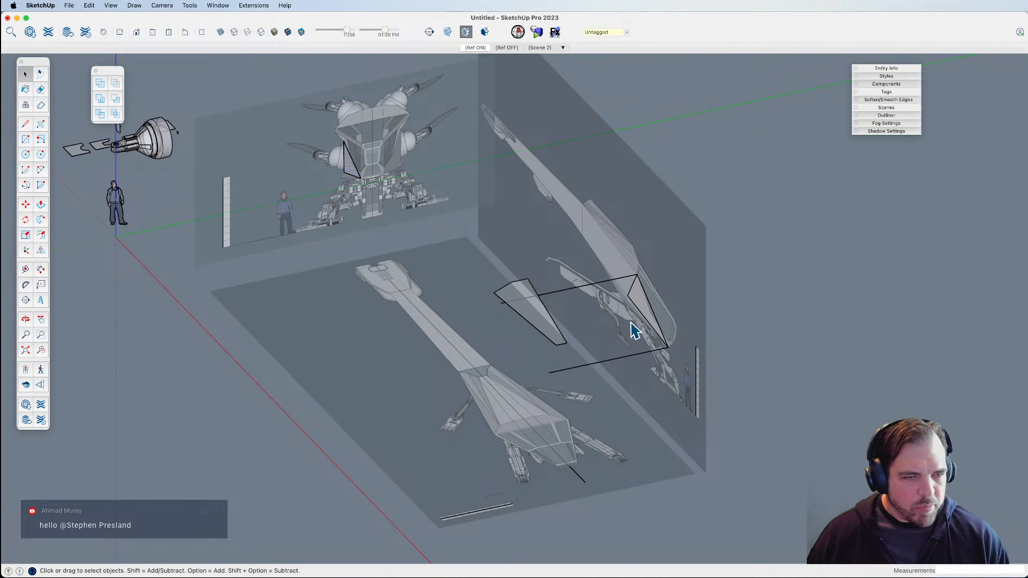
{"action": "key", "text": "l"}
{"action": "left_click", "coordinate": [627, 295]}
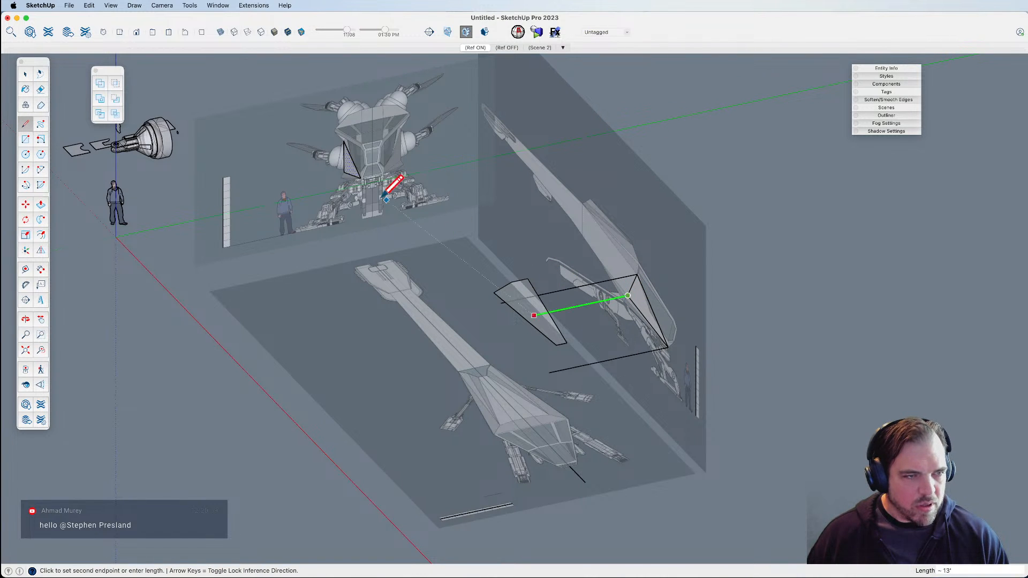
{"action": "left_click", "coordinate": [455, 256]}
Connect the free ends of the three projection lines to form the side panel's triangular face in 3D space.
{"action": "scroll", "coordinate": [505, 296], "scroll_direction": "up", "scroll_amount": 5}
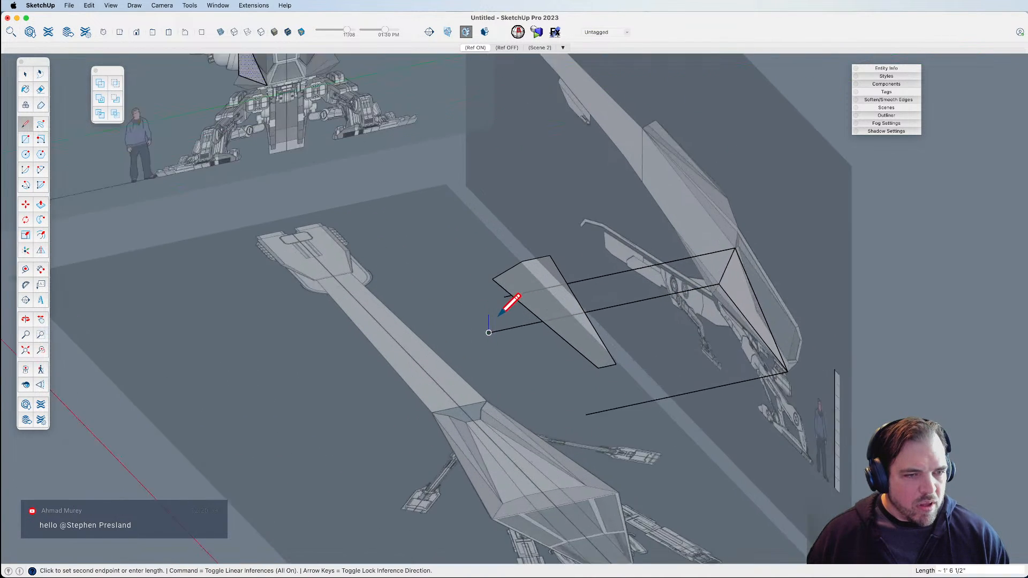
{"action": "left_click", "coordinate": [505, 295]}
{"action": "left_click", "coordinate": [504, 295]}
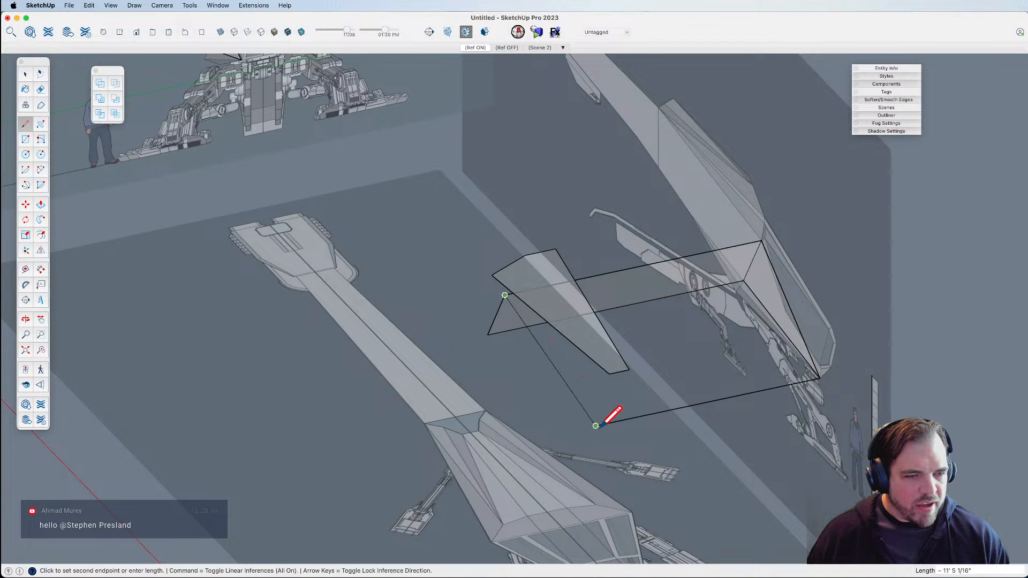
{"action": "left_click", "coordinate": [595, 426]}
{"action": "left_click", "coordinate": [487, 335]}
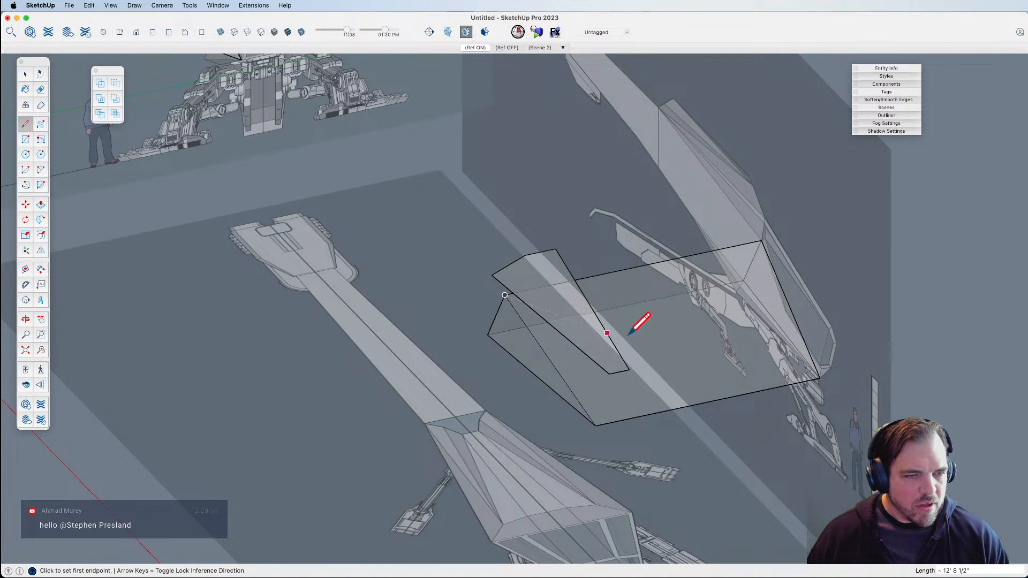
Erase the projection lines and the traced triangles on the reference images, keeping only the new triangular face.
{"action": "key", "text": "e"}
{"action": "left_click_drag", "start_coordinate": [654, 285], "coordinate": [662, 248]}
{"action": "mouse_move", "coordinate": [715, 268]}
{"action": "left_mouse_down"}
{"action": "mouse_move", "coordinate": [738, 299]}
{"action": "mouse_move", "coordinate": [752, 266]}
{"action": "left_mouse_up"}
{"action": "left_click_drag", "start_coordinate": [771, 375], "coordinate": [684, 399]}
{"action": "mouse_move", "coordinate": [684, 399]}
{"action": "middle_mouse_down"}
{"action": "mouse_move", "coordinate": [613, 418]}
{"action": "mouse_move", "coordinate": [461, 287]}
{"action": "mouse_move", "coordinate": [475, 218]}
{"action": "mouse_move", "coordinate": [506, 261]}
{"action": "mouse_move", "coordinate": [456, 292]}
{"action": "mouse_move", "coordinate": [326, 218]}
{"action": "mouse_move", "coordinate": [413, 223]}
{"action": "mouse_move", "coordinate": [417, 240]}
{"action": "mouse_move", "coordinate": [615, 383]}
{"action": "mouse_move", "coordinate": [653, 379]}
{"action": "mouse_move", "coordinate": [348, 278]}
{"action": "middle_mouse_up"}
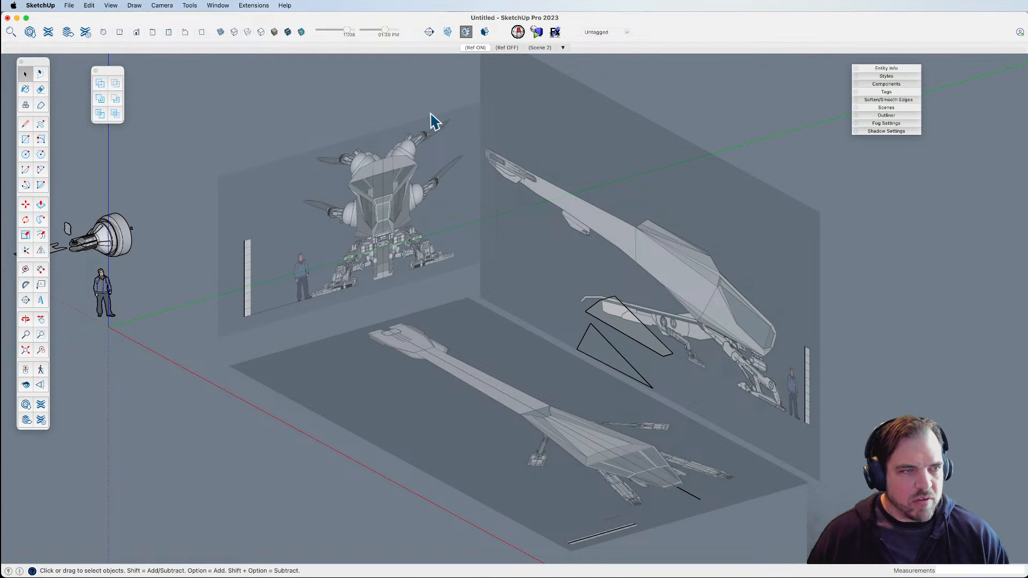
In the front view, split the triangle's long upper edge at the two points where it crosses the side window's outline.
{"action": "left_click", "coordinate": [137, 33]}
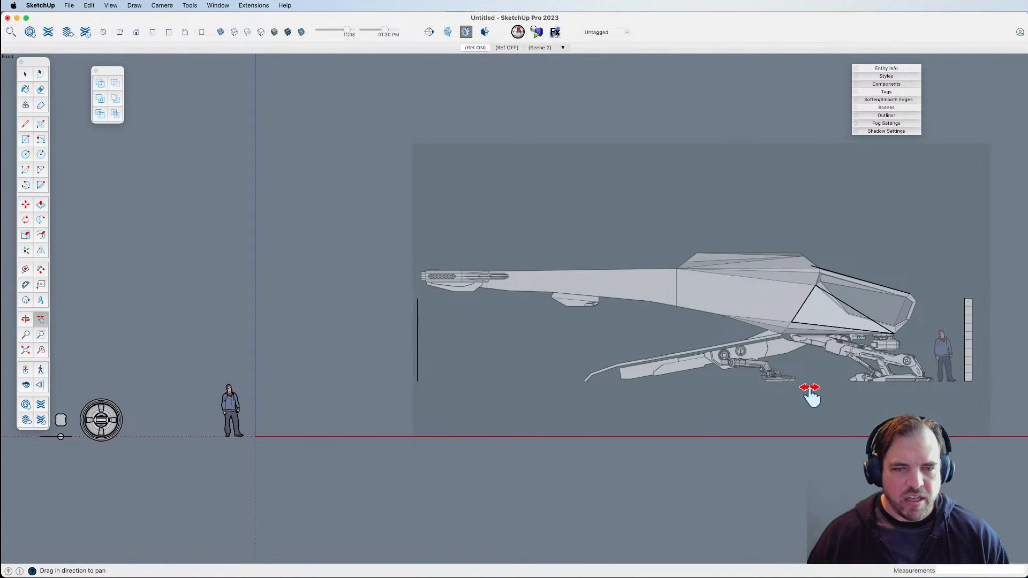
{"action": "middle_click_drag", "start_coordinate": [814, 395], "coordinate": [574, 390], "text": "shift"}
{"action": "scroll", "coordinate": [611, 345], "scroll_direction": "up", "scroll_amount": 5}
{"action": "left_click", "coordinate": [611, 345]}
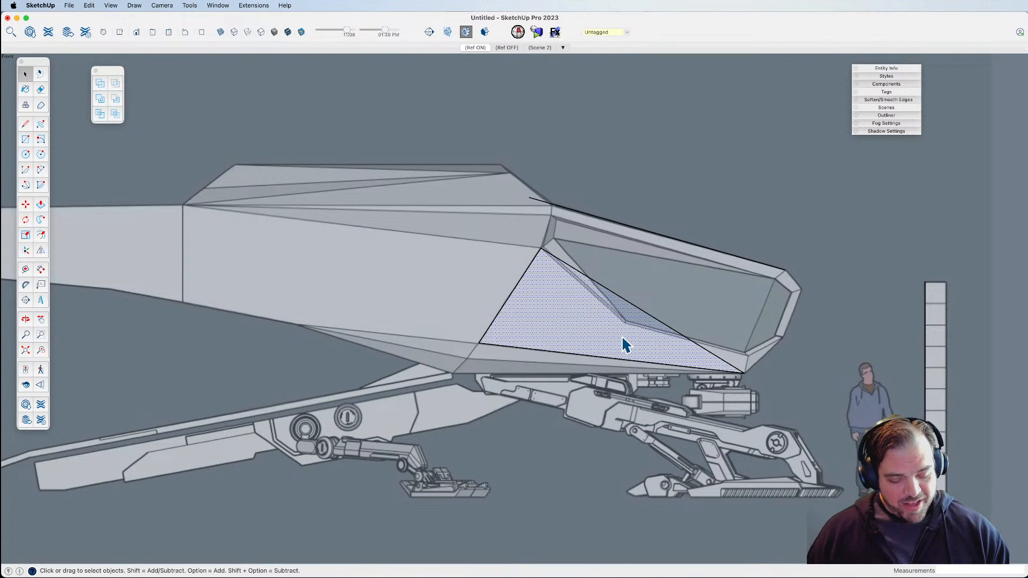
{"action": "key", "text": "l"}
{"action": "left_click", "coordinate": [589, 277]}
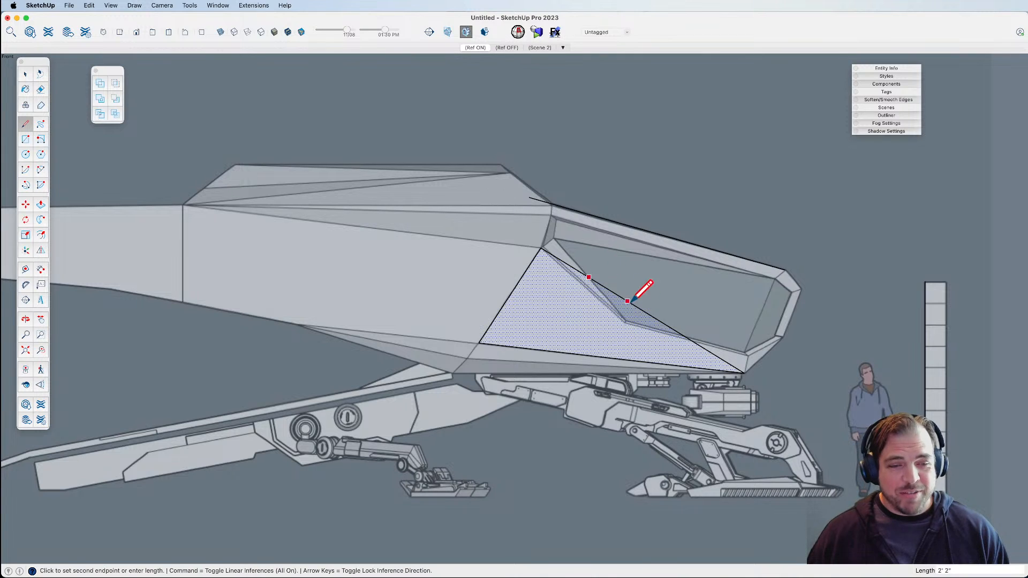
{"action": "scroll", "coordinate": [681, 335], "scroll_direction": "up", "scroll_amount": 2}
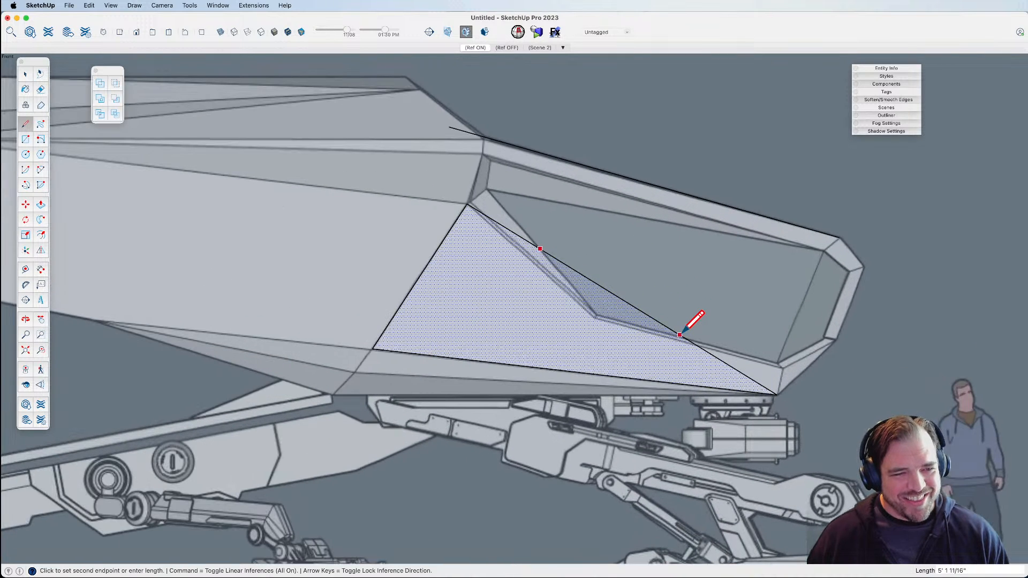
{"action": "left_click", "coordinate": [680, 334]}
{"action": "key", "text": "m"}
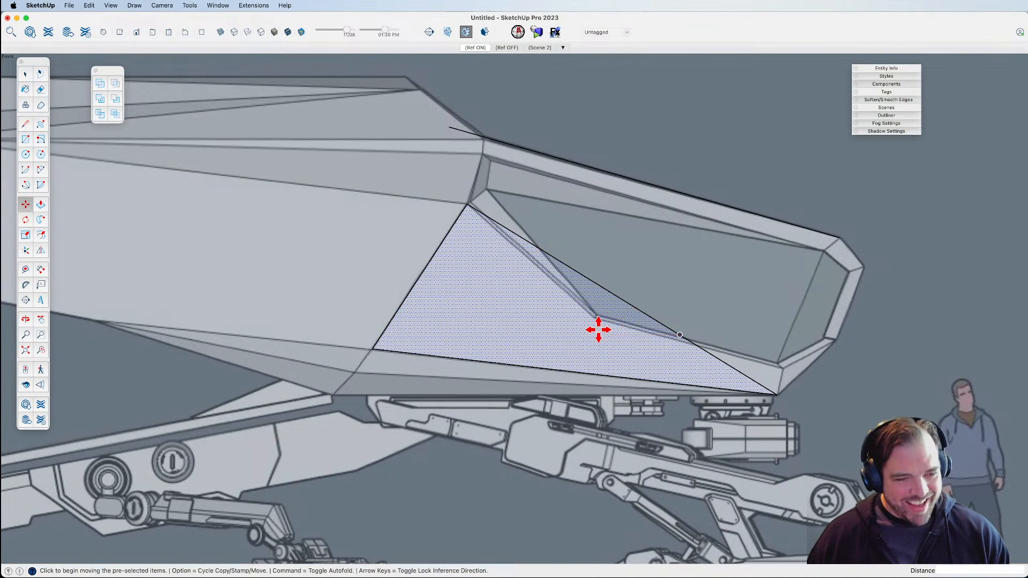
{"action": "key", "text": "space"}
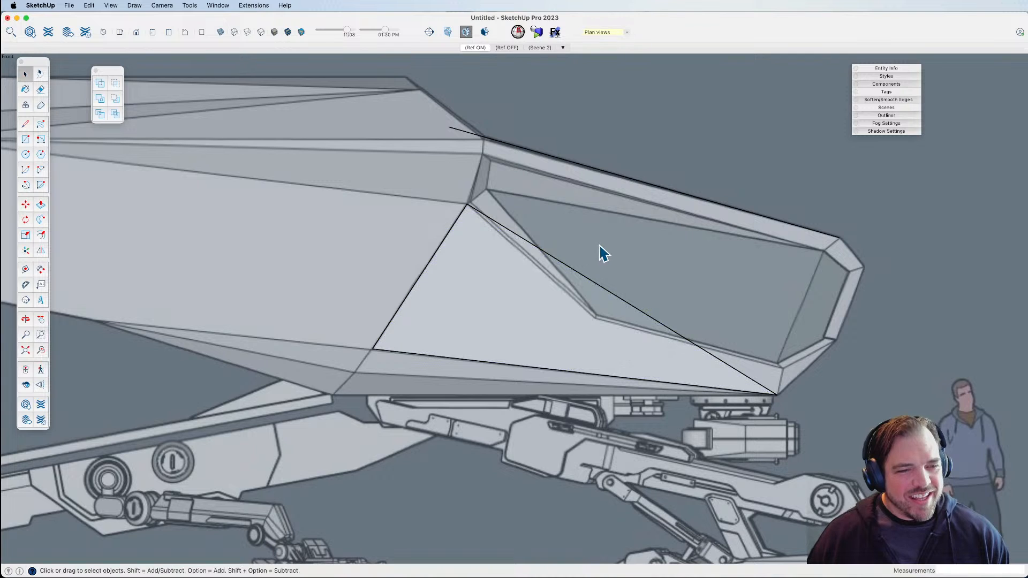
Reshape the triangle's long edge by moving its upper split point forward across the window and its lower split point rearward into the panel.
{"action": "key", "text": "m"}
{"action": "left_click", "coordinate": [539, 248]}
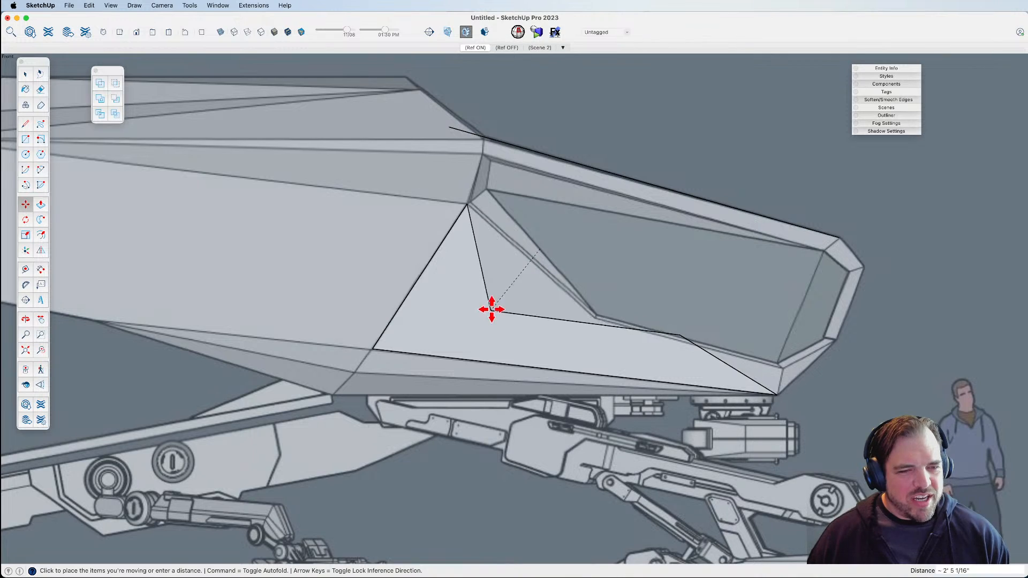
{"action": "left_click", "coordinate": [723, 262]}
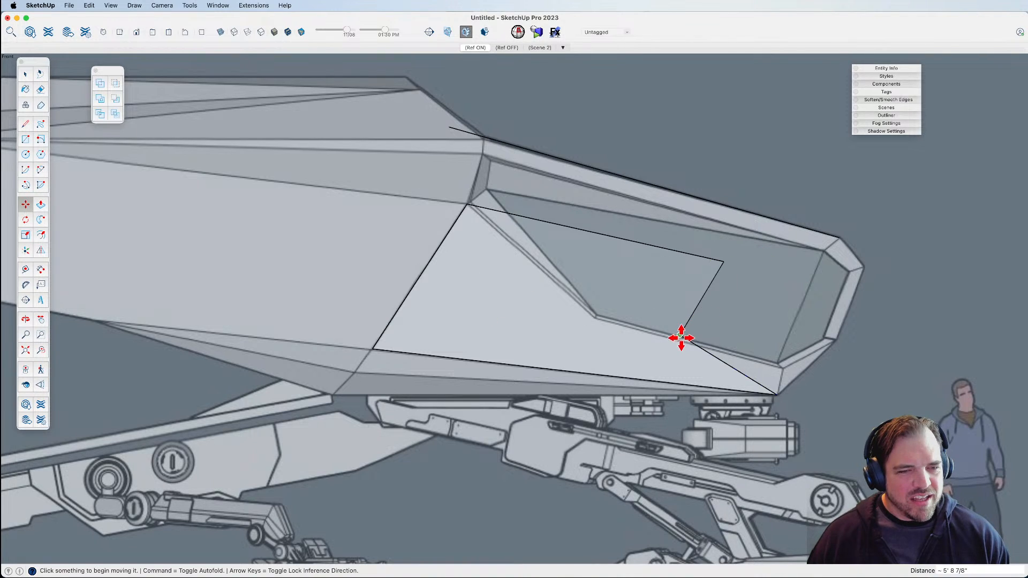
{"action": "left_click", "coordinate": [680, 337]}
{"action": "left_click", "coordinate": [569, 331]}
Switch to the top view to compare the reshaped side panel face with the top-view reference image.
{"action": "scroll", "coordinate": [640, 324], "scroll_direction": "down", "scroll_amount": 4}
{"action": "middle_click_drag", "start_coordinate": [645, 321], "coordinate": [612, 321]}
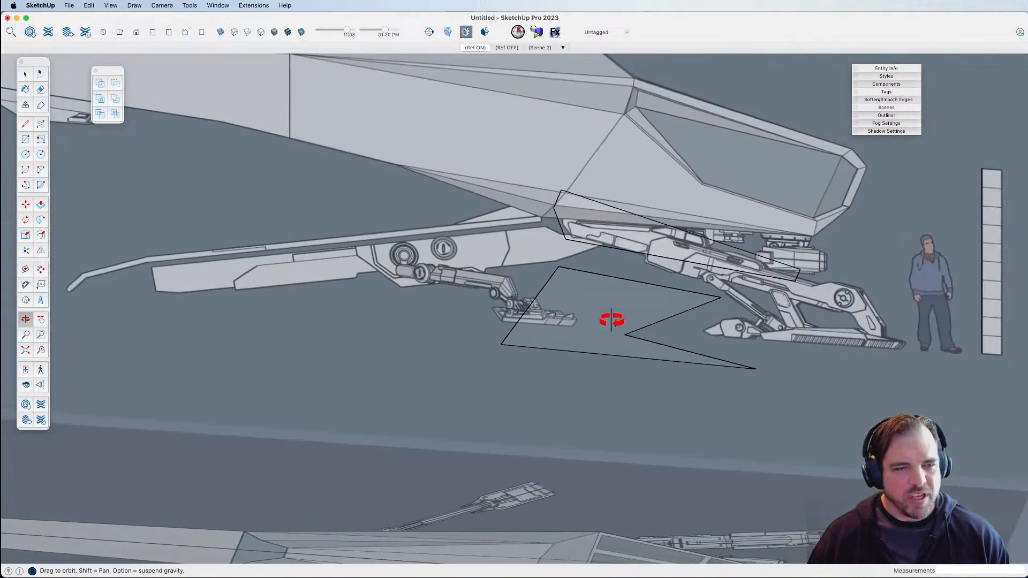
{"action": "left_click", "coordinate": [119, 32]}
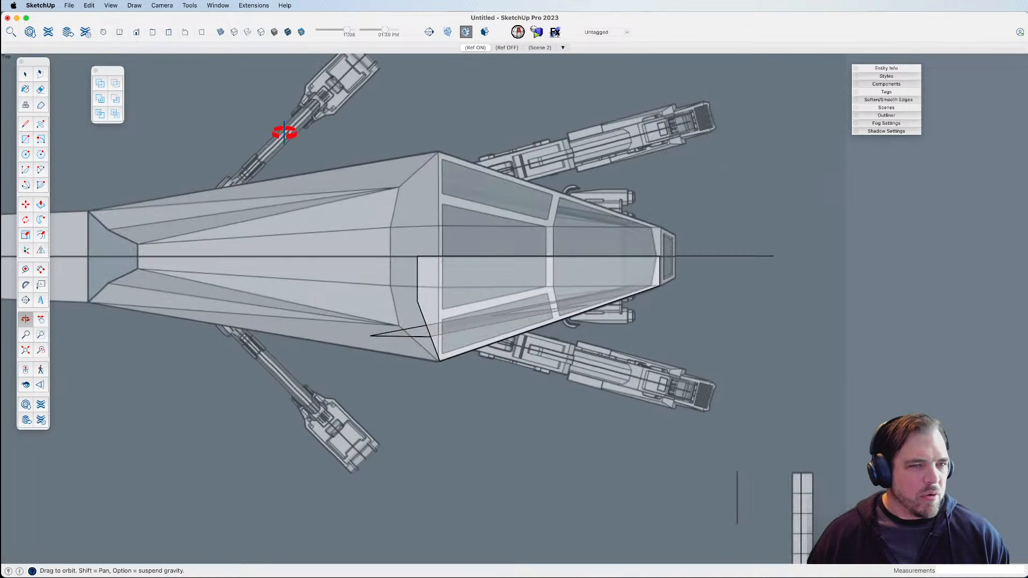
In the front view, move the side panel's lower split point to the window's lower front corner and its upper one to the window's bend.
{"action": "left_click", "coordinate": [136, 32]}
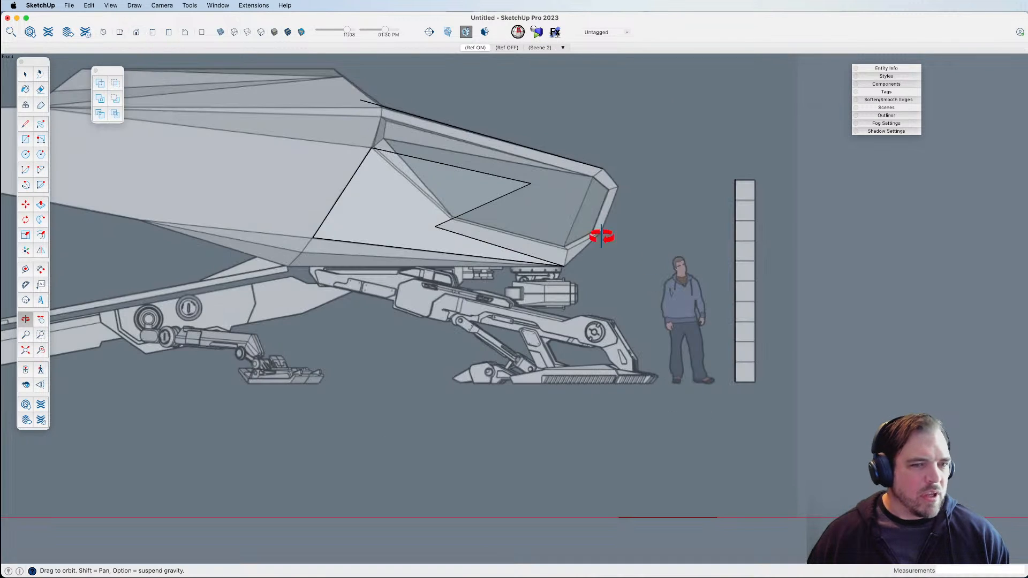
{"action": "scroll", "coordinate": [449, 174], "scroll_direction": "up", "scroll_amount": 5}
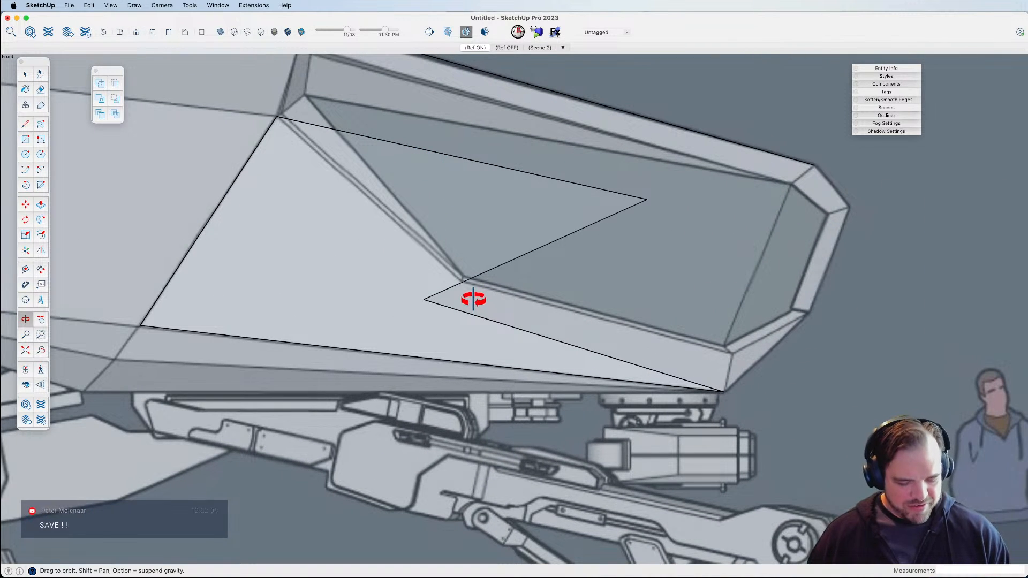
{"action": "key", "text": "m"}
{"action": "left_click", "coordinate": [424, 300]}
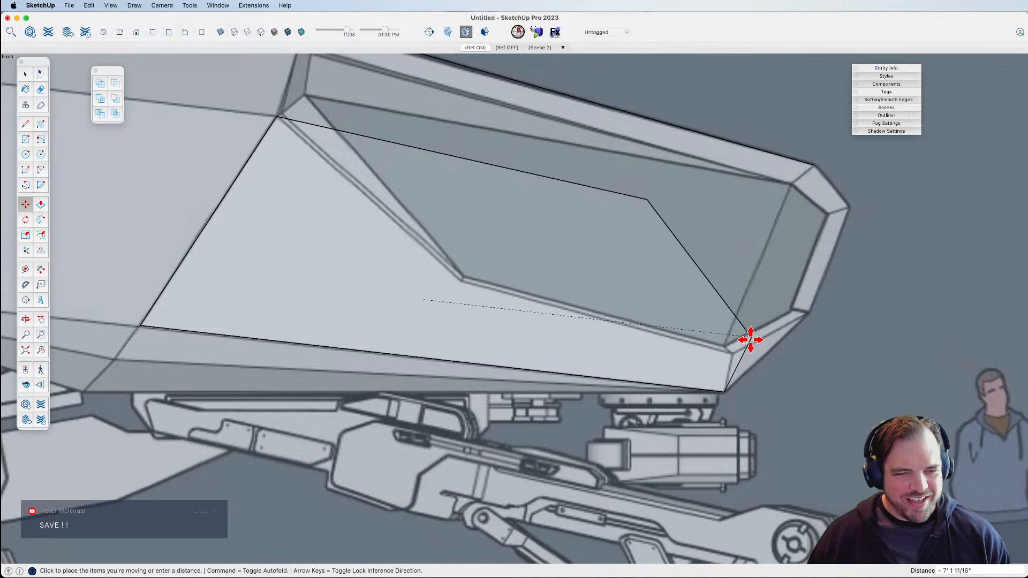
{"action": "scroll", "coordinate": [738, 342], "scroll_direction": "up", "scroll_amount": 3}
{"action": "left_click", "coordinate": [725, 357]}
{"action": "scroll", "coordinate": [783, 325], "scroll_direction": "down", "scroll_amount": 3}
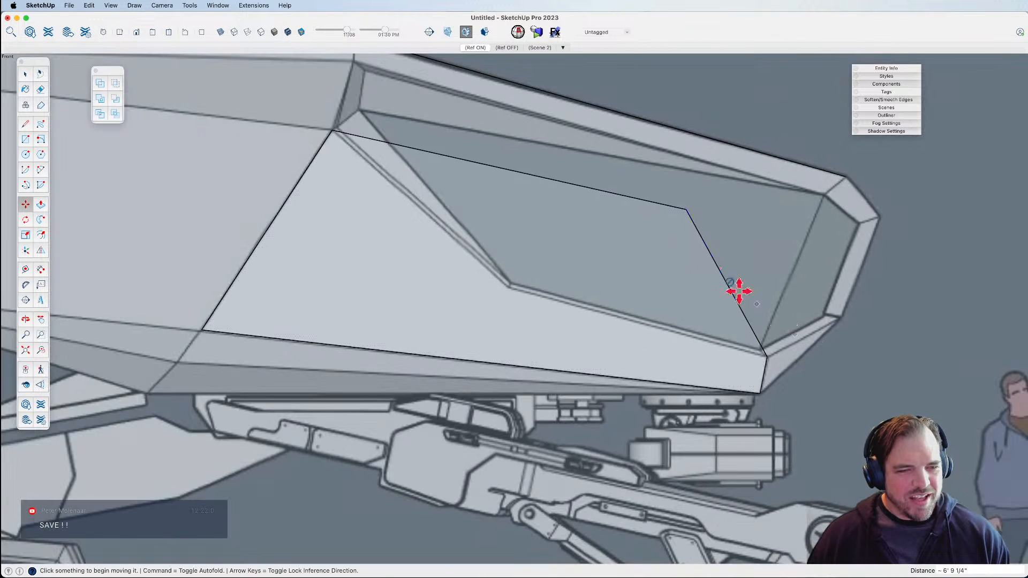
{"action": "left_click", "coordinate": [689, 210]}
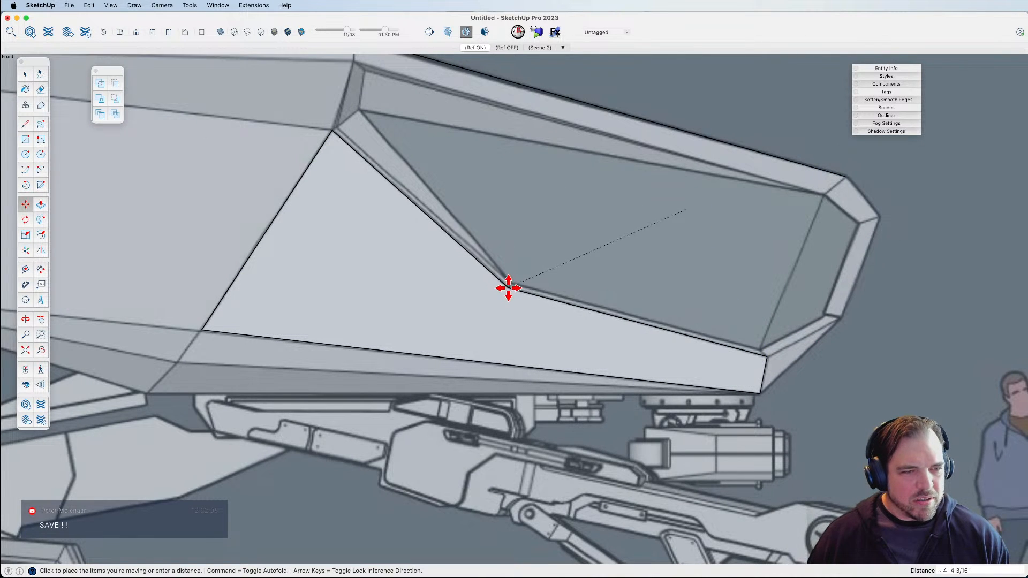
{"action": "left_click", "coordinate": [508, 287]}
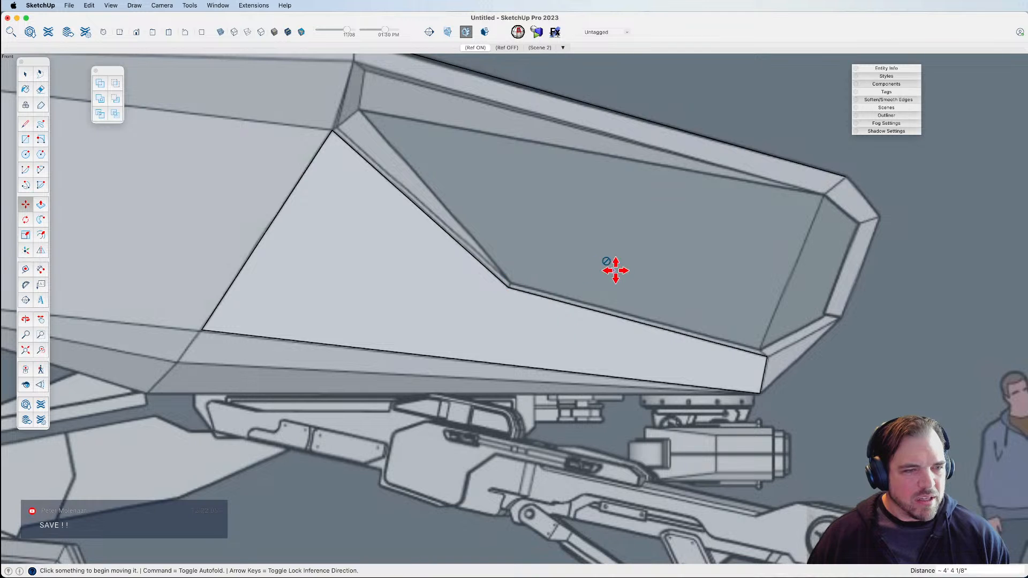
{"action": "scroll", "coordinate": [626, 264], "scroll_direction": "down", "scroll_amount": 3}
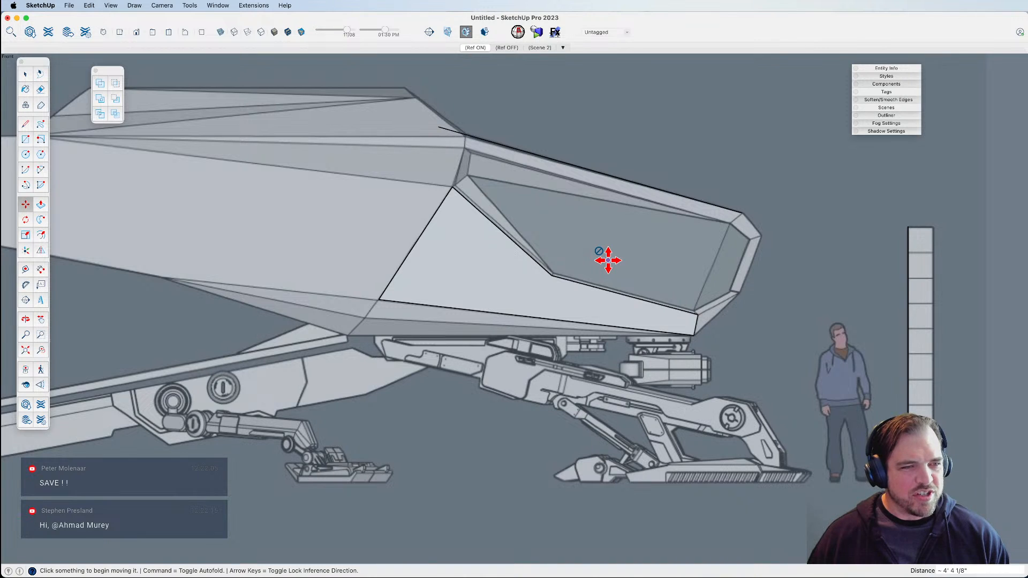
Save the model to the Desktop as Ornothopter_Live.
{"action": "scroll", "coordinate": [608, 260], "scroll_direction": "down", "scroll_amount": 1}
{"action": "key", "text": "space"}
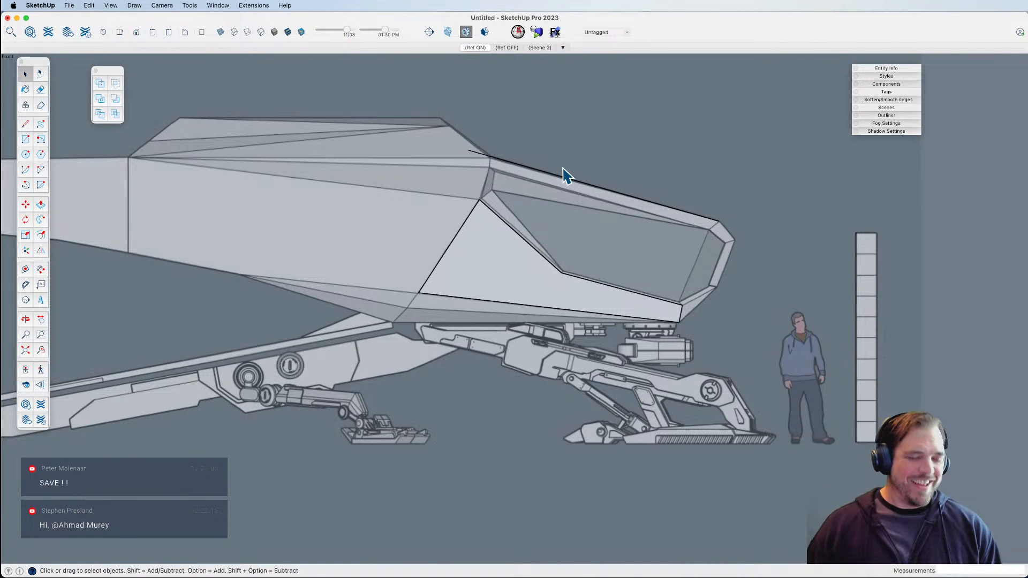
{"action": "key", "text": "super+s"}
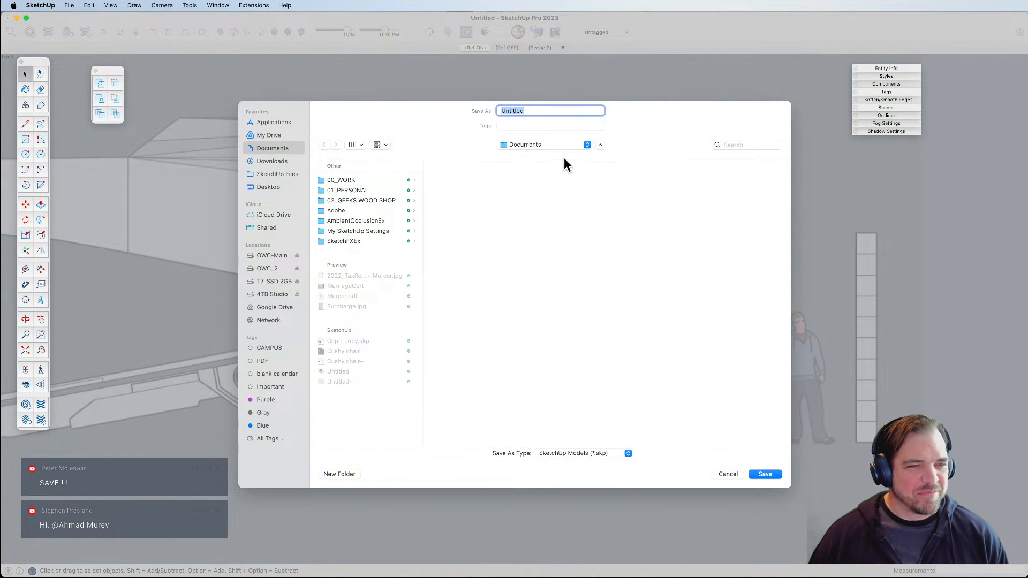
{"action": "left_click", "coordinate": [269, 187]}
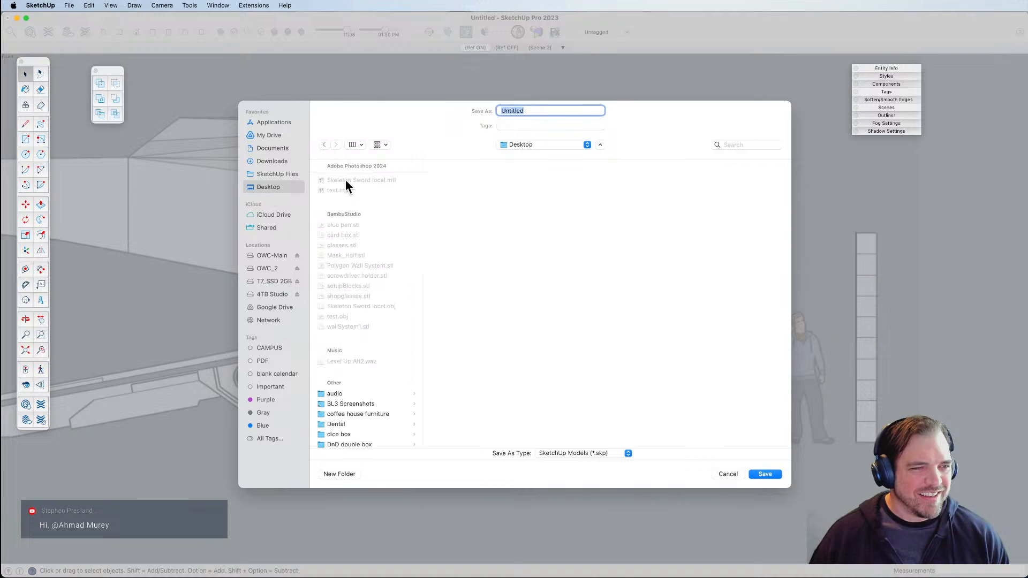
{"action": "type", "text": "Orno"}
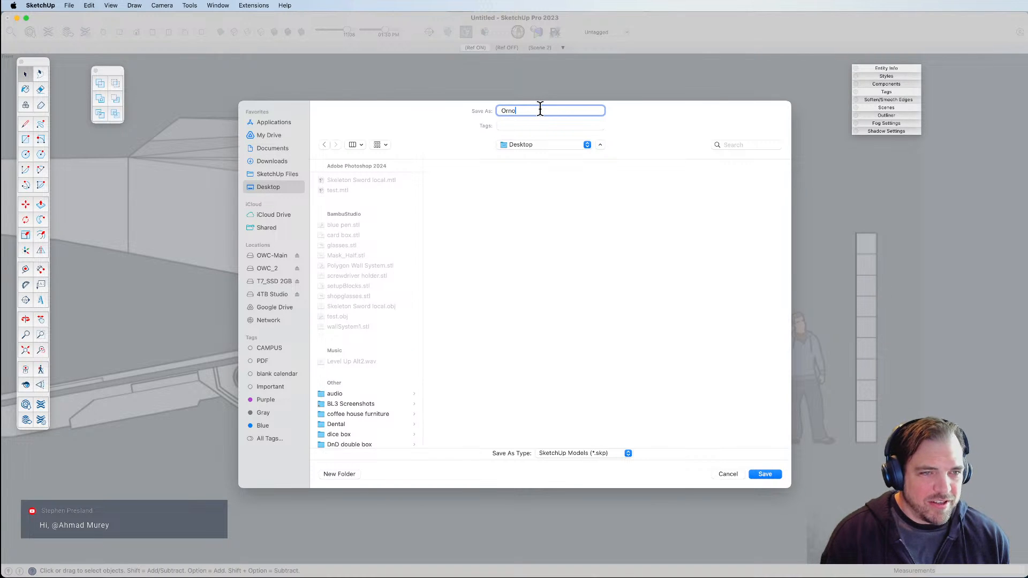
{"action": "type", "text": "tho"}
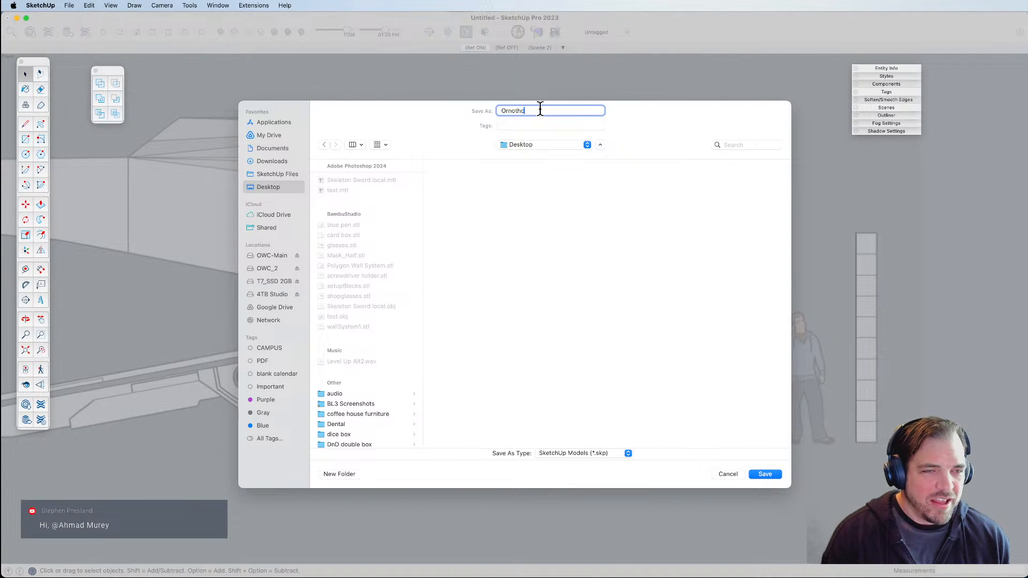
{"action": "type", "text": "pter_Live"}
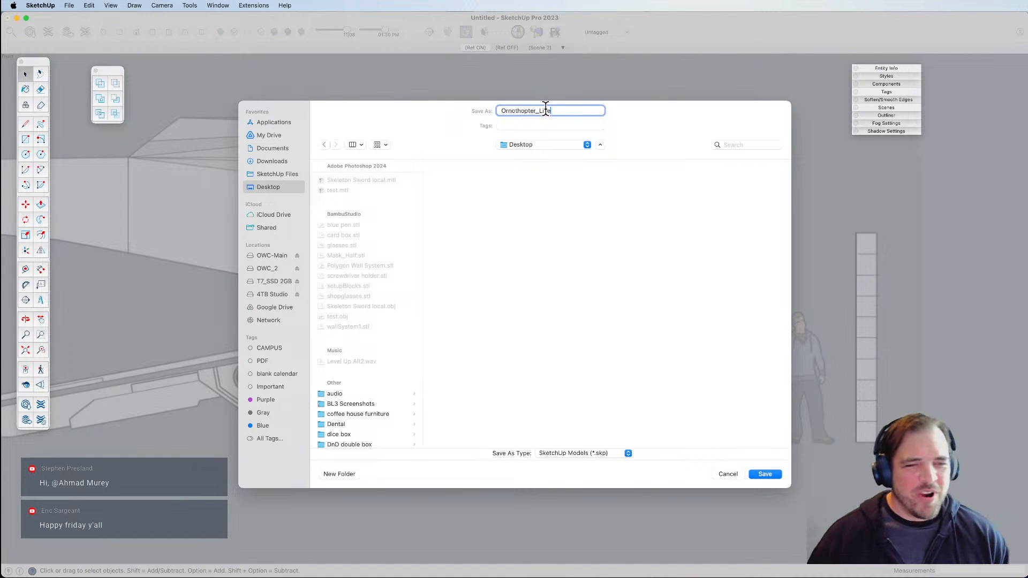
{"action": "left_click", "coordinate": [766, 475]}
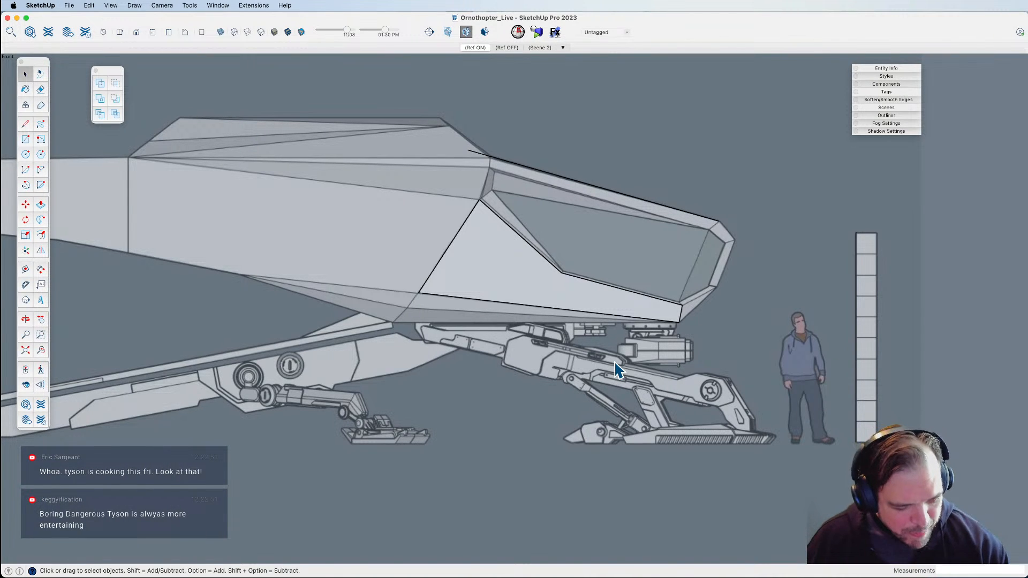
Examine the roof and side panel faces against the top and side references, and study the cockpit window frame on the nose-on reference.
{"action": "middle_click_drag", "start_coordinate": [608, 362], "coordinate": [458, 351]}
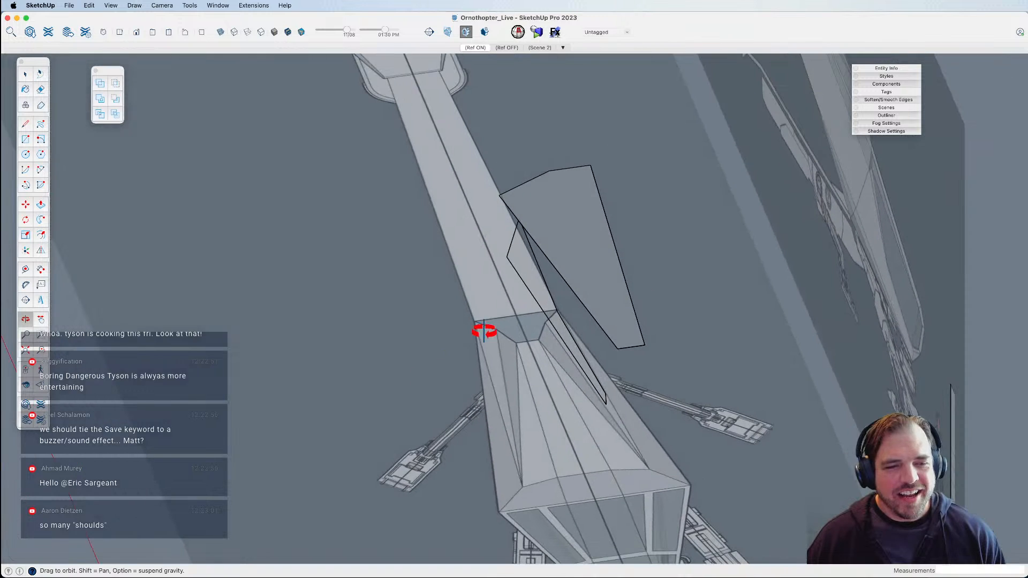
{"action": "left_click", "coordinate": [117, 32]}
{"action": "scroll", "coordinate": [563, 436], "scroll_direction": "up", "scroll_amount": 10}
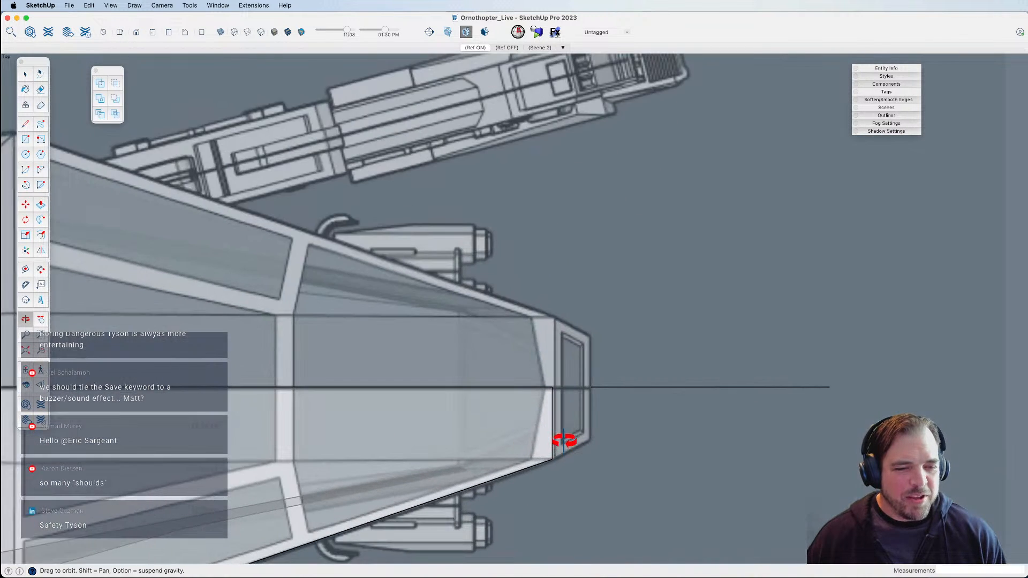
{"action": "key", "text": "space"}
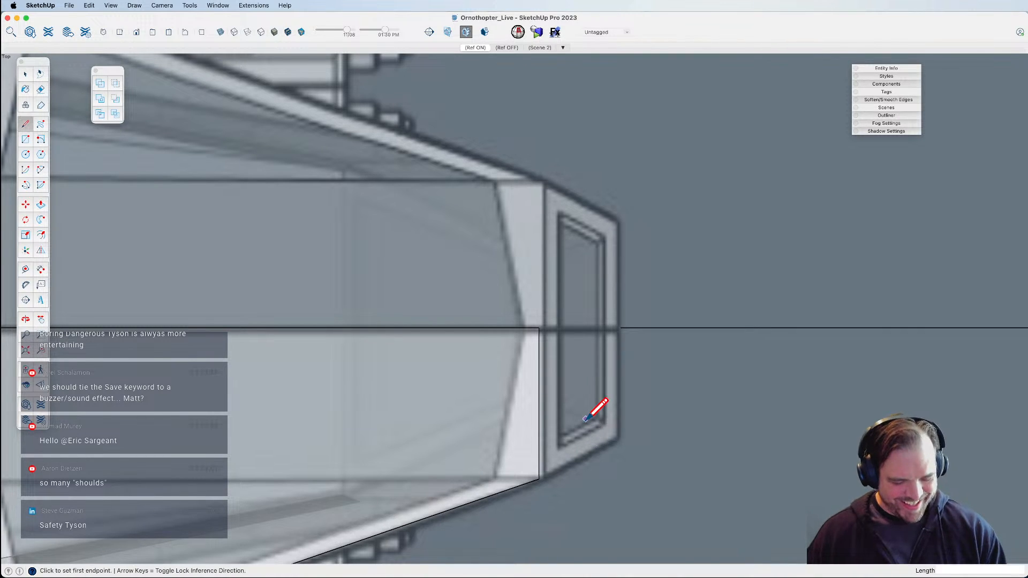
{"action": "middle_click_drag", "start_coordinate": [603, 395], "coordinate": [535, 298]}
{"action": "scroll", "coordinate": [614, 289], "scroll_direction": "down", "scroll_amount": 3}
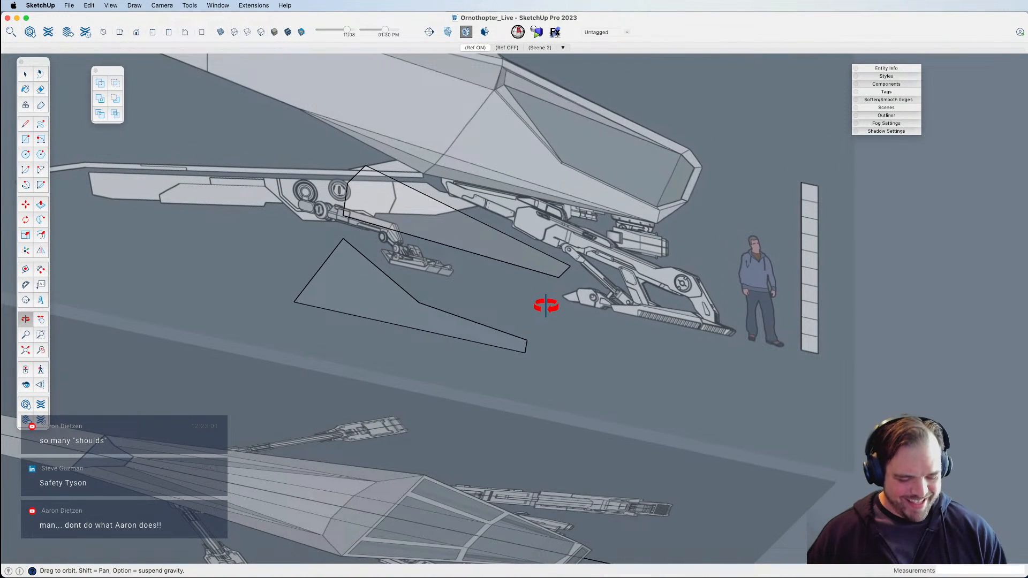
{"action": "key", "text": "l"}
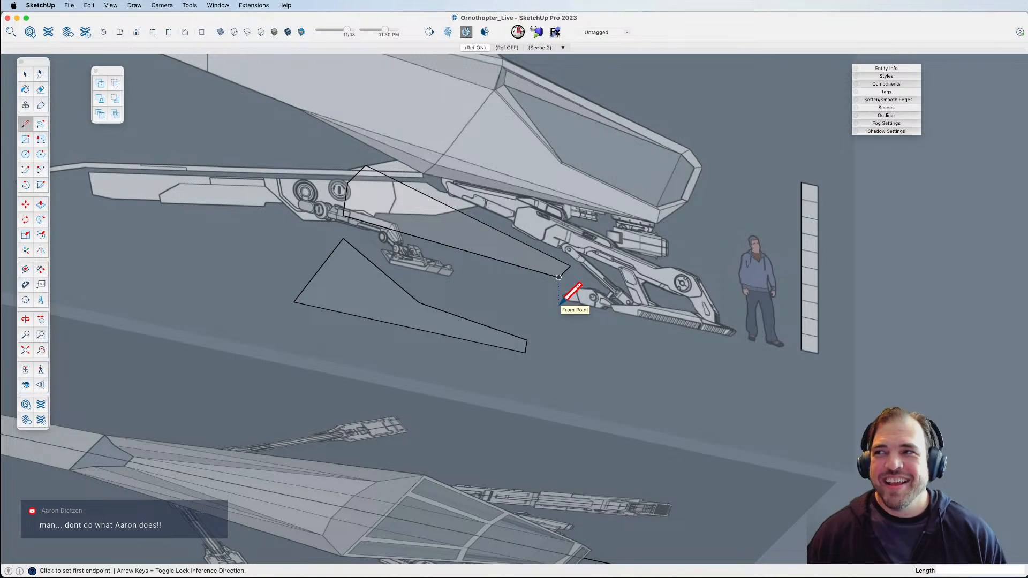
{"action": "middle_click_drag", "start_coordinate": [539, 298], "coordinate": [391, 349]}
{"action": "middle_click_drag", "start_coordinate": [489, 321], "coordinate": [532, 143]}
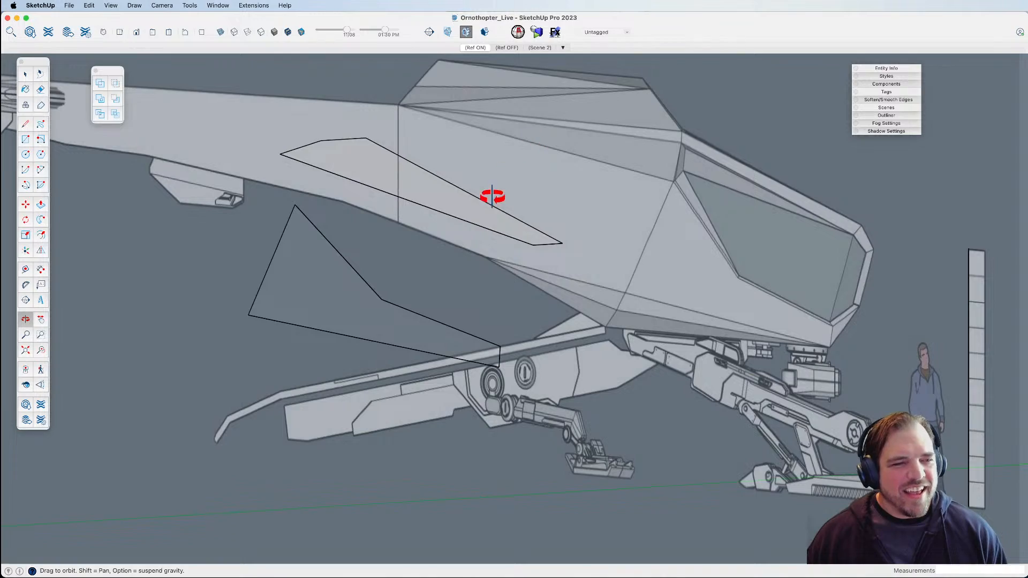
{"action": "key", "text": "space"}
{"action": "middle_click_drag", "start_coordinate": [441, 236], "coordinate": [547, 284]}
{"action": "scroll", "coordinate": [374, 214], "scroll_direction": "up", "scroll_amount": 10}
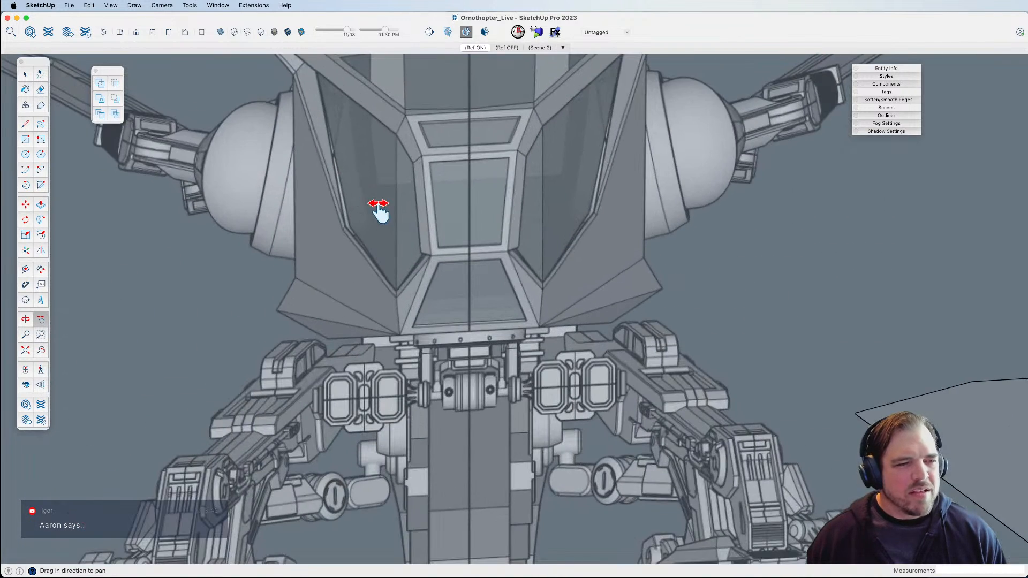
{"action": "scroll", "coordinate": [378, 209], "scroll_direction": "up", "scroll_amount": 3}
{"action": "middle_click_drag", "start_coordinate": [381, 219], "coordinate": [452, 299], "text": "shift"}
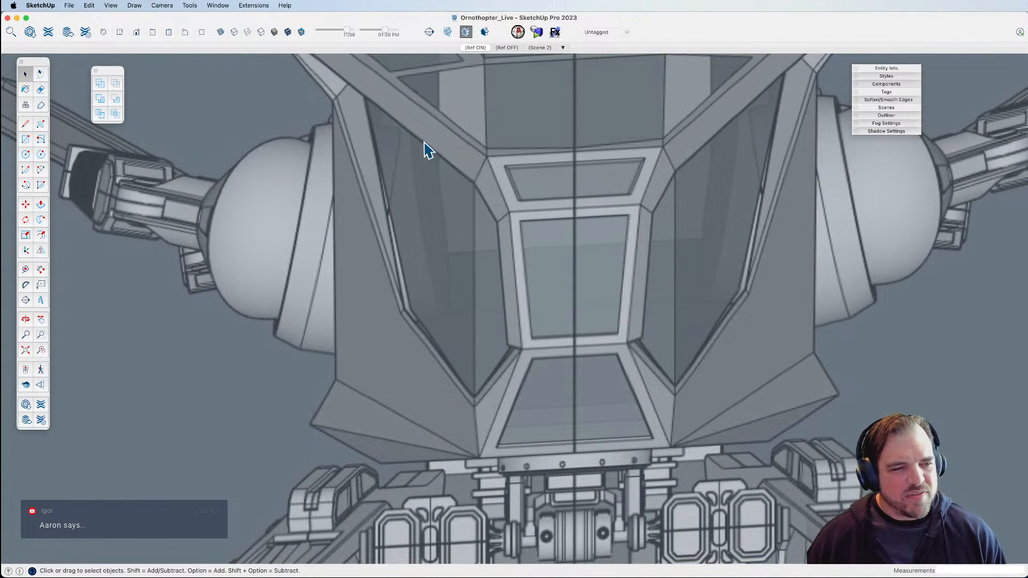
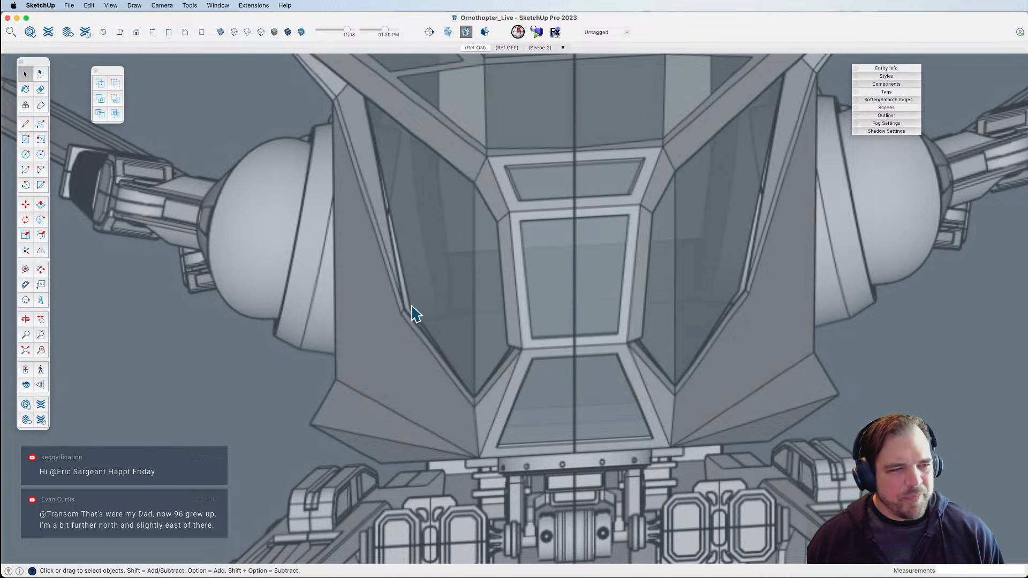
{"action": "scroll", "coordinate": [411, 315], "scroll_direction": "down", "scroll_amount": 4}
{"action": "scroll", "coordinate": [427, 316], "scroll_direction": "down", "scroll_amount": 4}
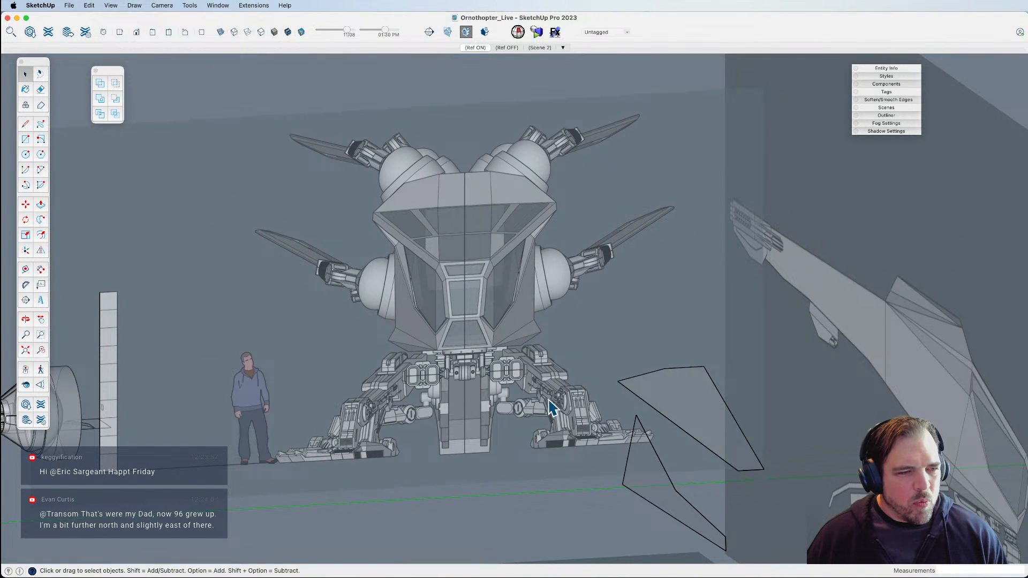
Draw a vertical line about 6 5/16" long down from the roof face's outer rear corner.
{"action": "scroll", "coordinate": [642, 426], "scroll_direction": "up", "scroll_amount": 3}
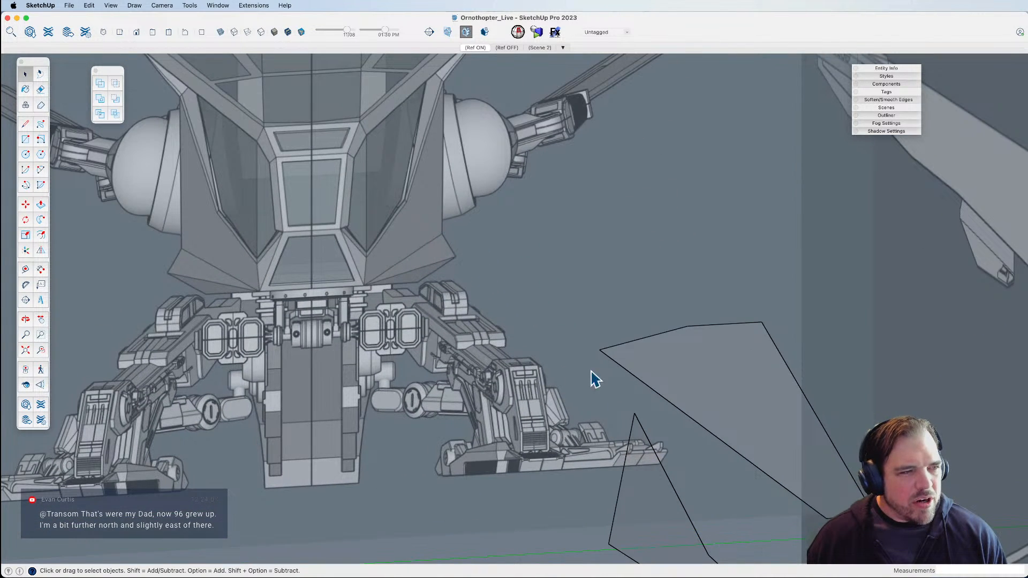
{"action": "key", "text": "l"}
{"action": "scroll", "coordinate": [632, 418], "scroll_direction": "up", "scroll_amount": 4}
{"action": "key", "text": "space"}
{"action": "key", "text": "l"}
{"action": "scroll", "coordinate": [595, 368], "scroll_direction": "up", "scroll_amount": 1}
{"action": "left_click", "coordinate": [583, 349]}
{"action": "scroll", "coordinate": [586, 356], "scroll_direction": "up", "scroll_amount": 1}
{"action": "left_click", "coordinate": [581, 367]}
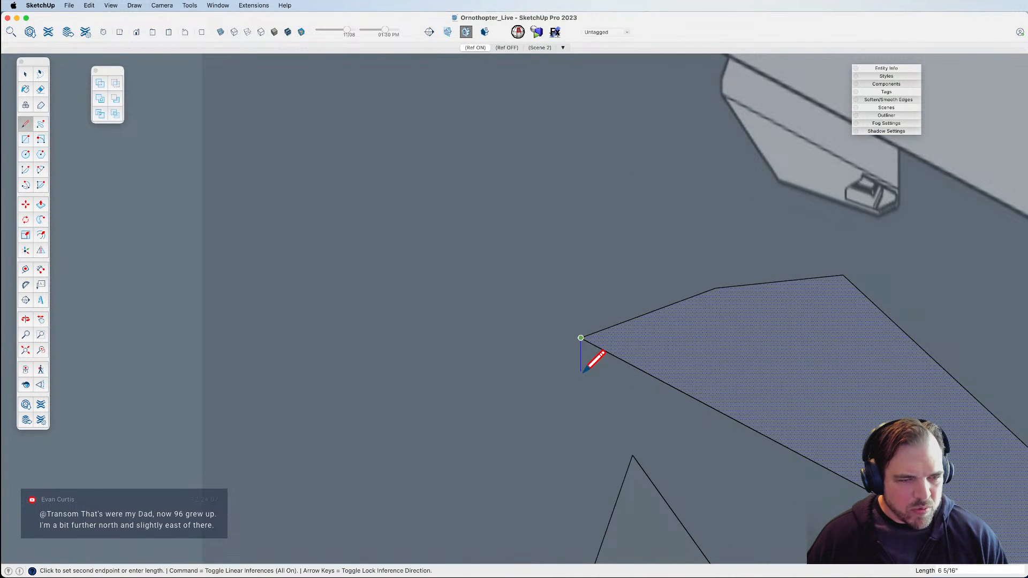
{"action": "key", "text": "space"}
Copy the roof face's long outer edge down to the vertical line's lower end and close the strip at its nose end.
{"action": "scroll", "coordinate": [581, 364], "scroll_direction": "down", "scroll_amount": 3}
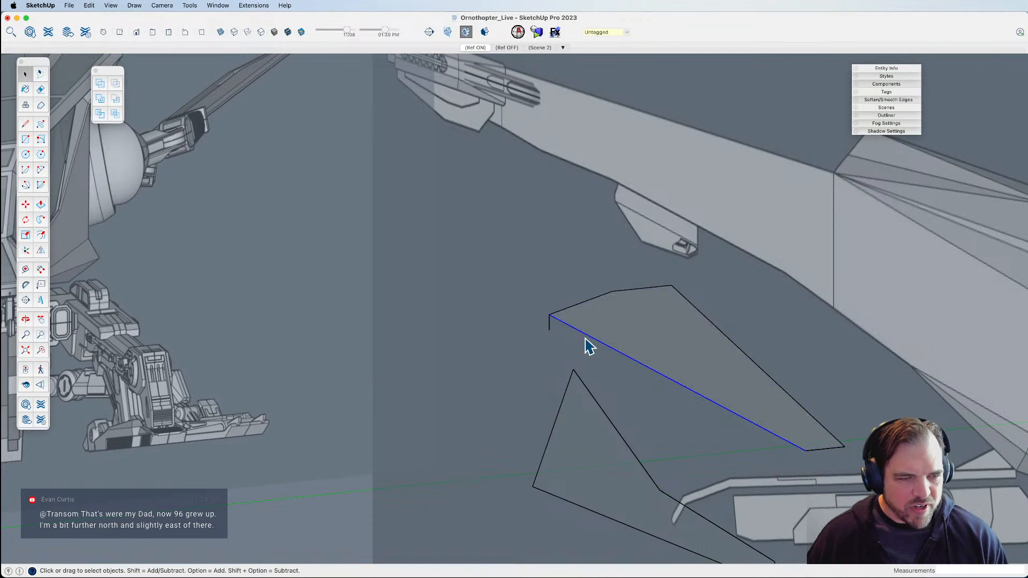
{"action": "key", "text": "m"}
{"action": "left_click", "coordinate": [550, 315]}
{"action": "left_click", "coordinate": [549, 331]}
{"action": "key", "text": "l"}
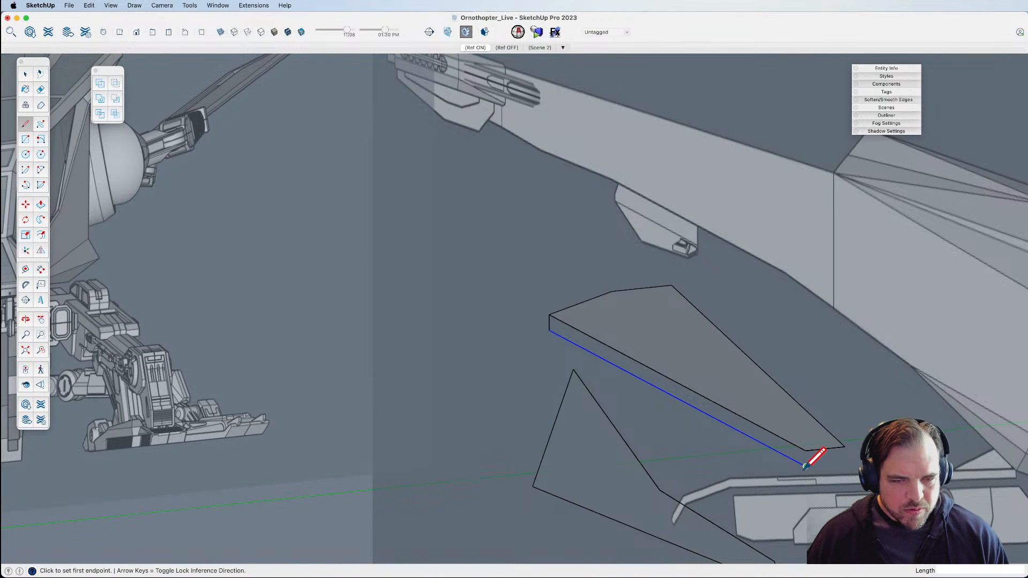
{"action": "middle_click_drag", "start_coordinate": [769, 452], "coordinate": [510, 339]}
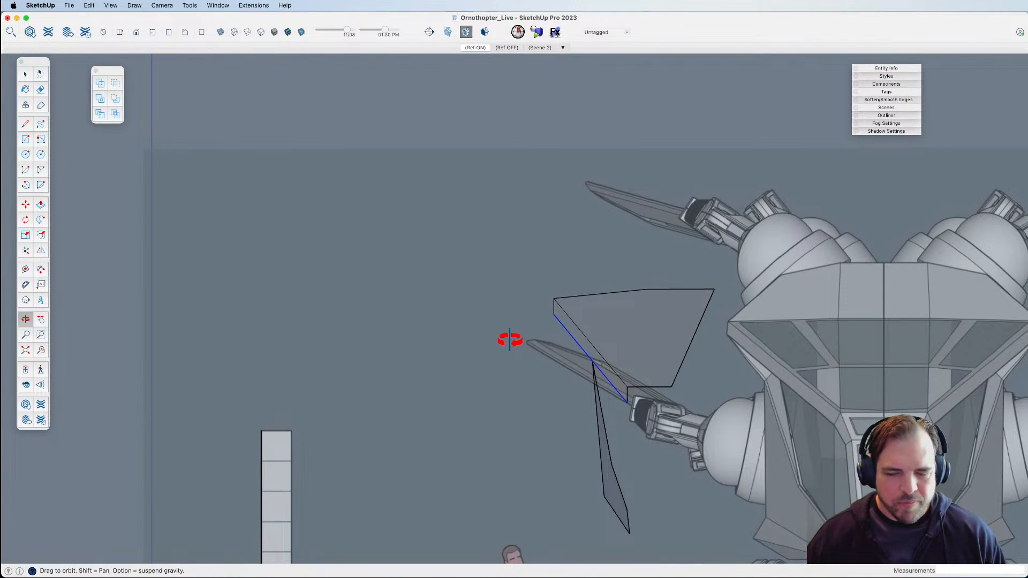
{"action": "mouse_move", "coordinate": [614, 381]}
{"action": "middle_mouse_down"}
{"action": "mouse_move", "coordinate": [640, 402]}
{"action": "mouse_move", "coordinate": [592, 362]}
{"action": "mouse_move", "coordinate": [699, 431]}
{"action": "mouse_move", "coordinate": [766, 415]}
{"action": "mouse_move", "coordinate": [747, 424]}
{"action": "middle_mouse_up"}
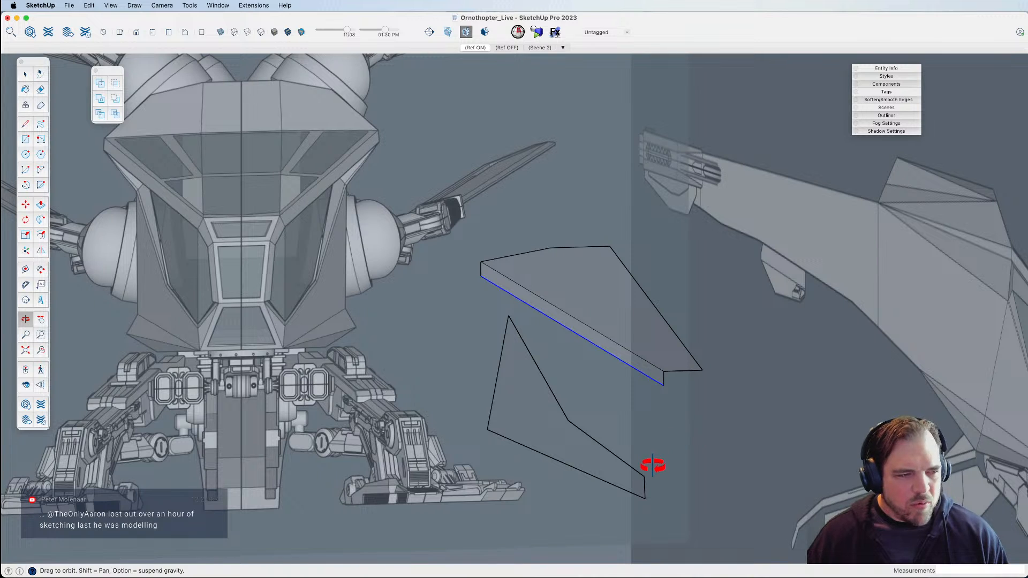
Draw an edge from the side panel's lower front corner along the green axis, continuing up to the roof face's front centreline corner.
{"action": "key", "text": "l"}
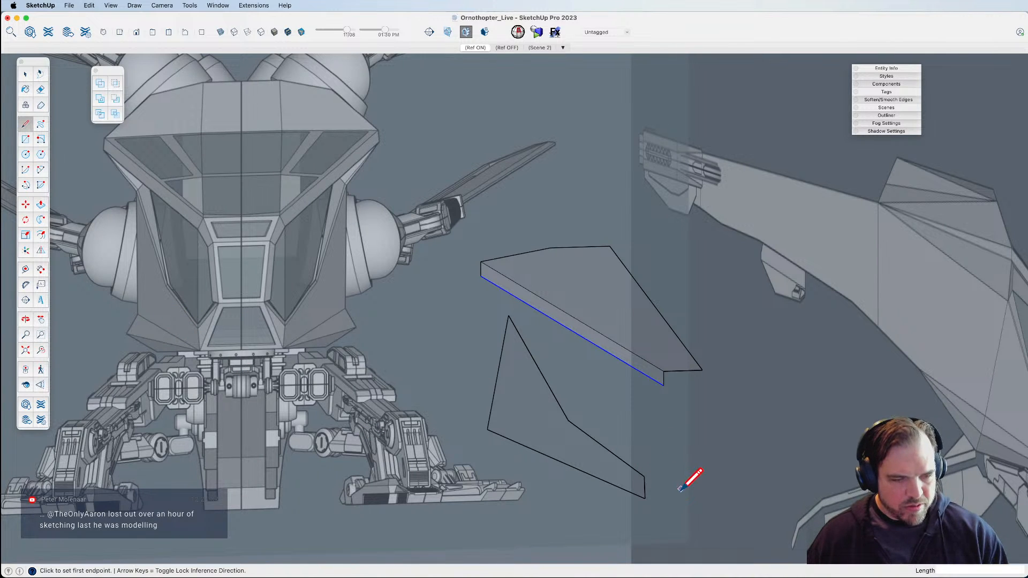
{"action": "left_click", "coordinate": [645, 499]}
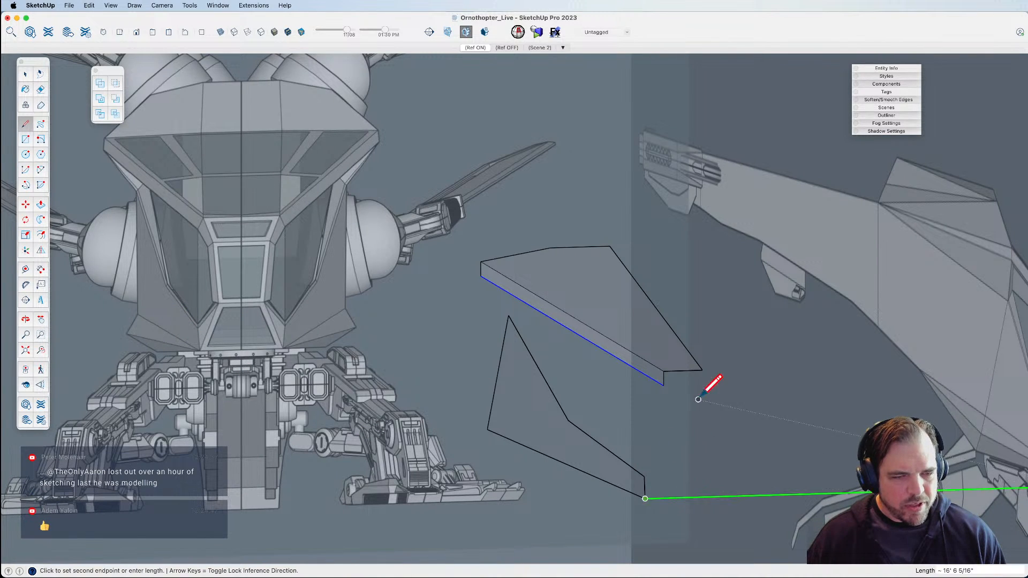
{"action": "left_click", "coordinate": [702, 370]}
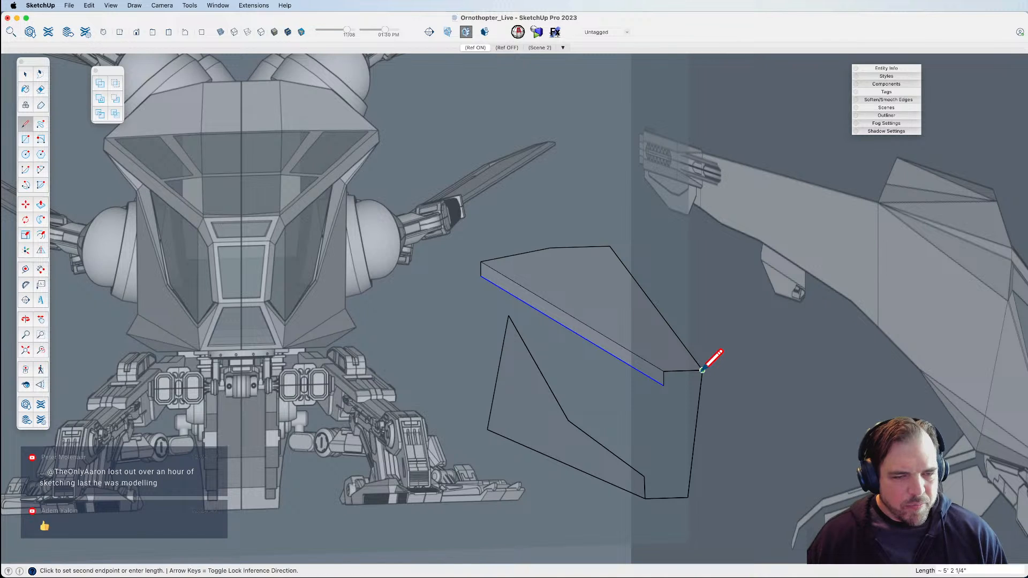
{"action": "key", "text": "space"}
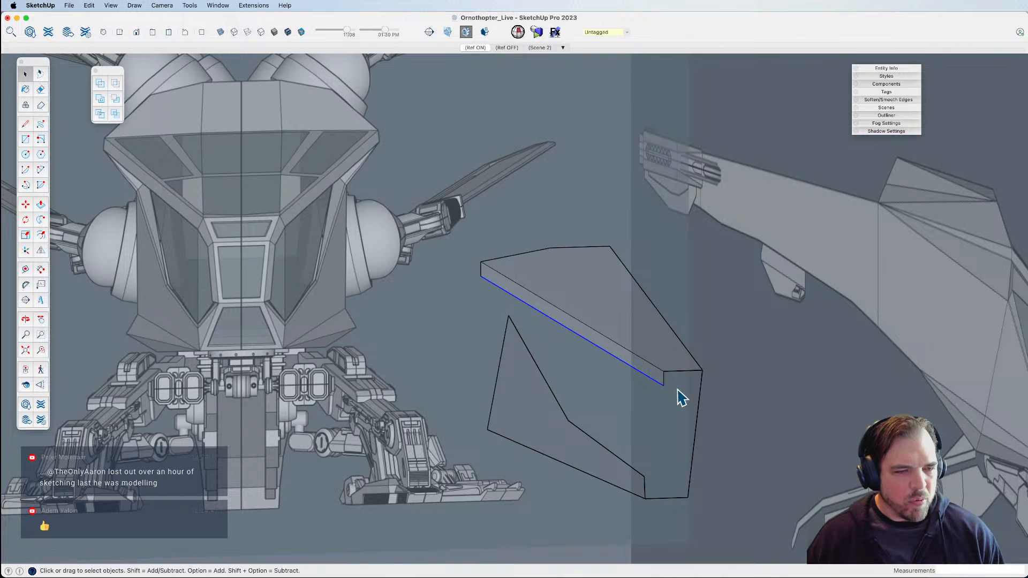
{"action": "scroll", "coordinate": [601, 392], "scroll_direction": "down", "scroll_amount": 5}
{"action": "middle_click_drag", "start_coordinate": [587, 393], "coordinate": [588, 416]}
{"action": "middle_click_drag", "start_coordinate": [459, 371], "coordinate": [531, 383]}
{"action": "key", "text": "l"}
{"action": "scroll", "coordinate": [310, 201], "scroll_direction": "up", "scroll_amount": 8}
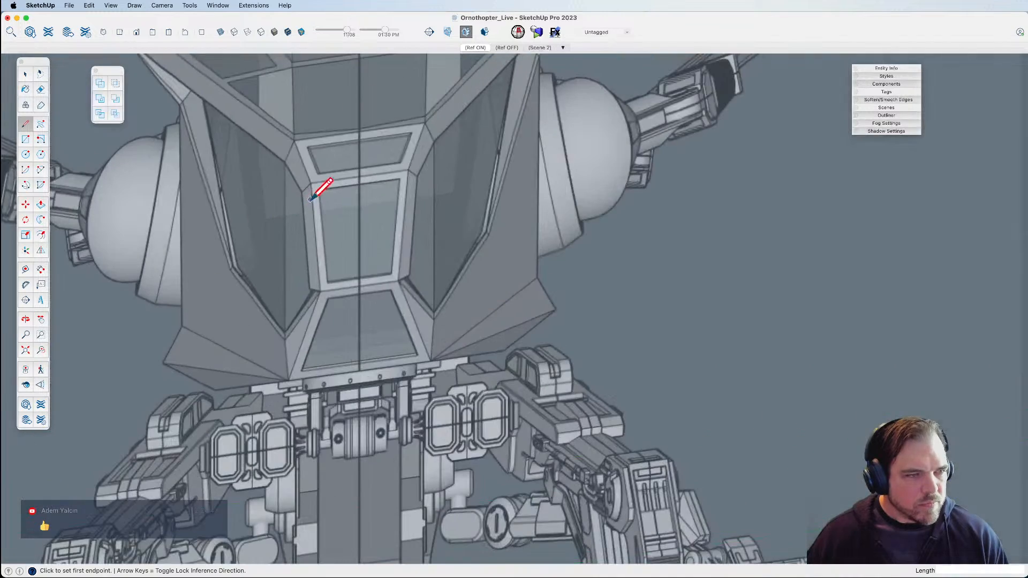
{"action": "left_click", "coordinate": [311, 185]}
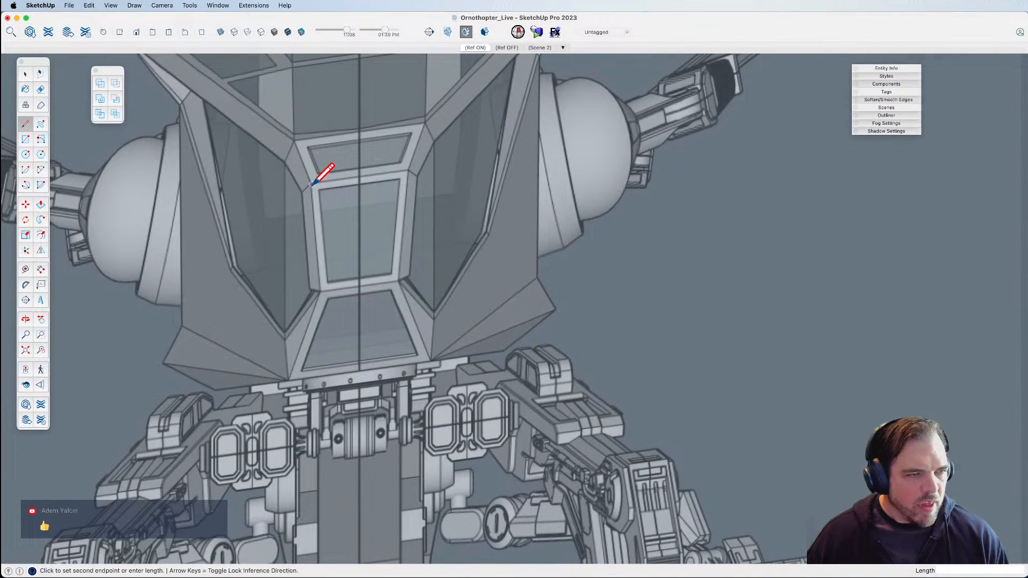
{"action": "scroll", "coordinate": [311, 185], "scroll_direction": "down", "scroll_amount": 5}
{"action": "key", "text": "space"}
Trace the cockpit's front nose edge on the side reference with a line about 2' 5" long.
{"action": "scroll", "coordinate": [339, 214], "scroll_direction": "down", "scroll_amount": 10}
{"action": "scroll", "coordinate": [800, 348], "scroll_direction": "up", "scroll_amount": 15}
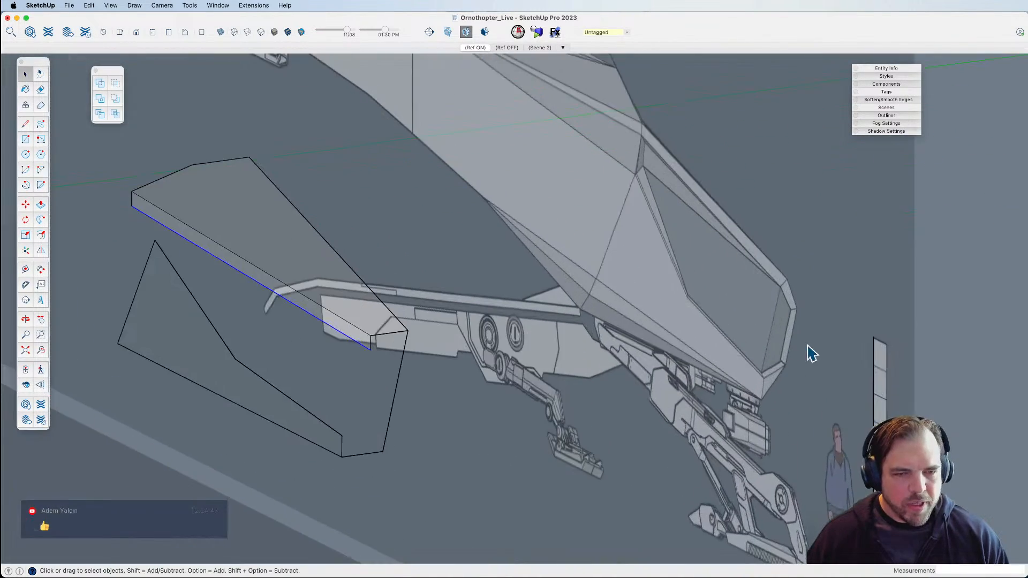
{"action": "key", "text": "l"}
{"action": "scroll", "coordinate": [785, 217], "scroll_direction": "up", "scroll_amount": 5}
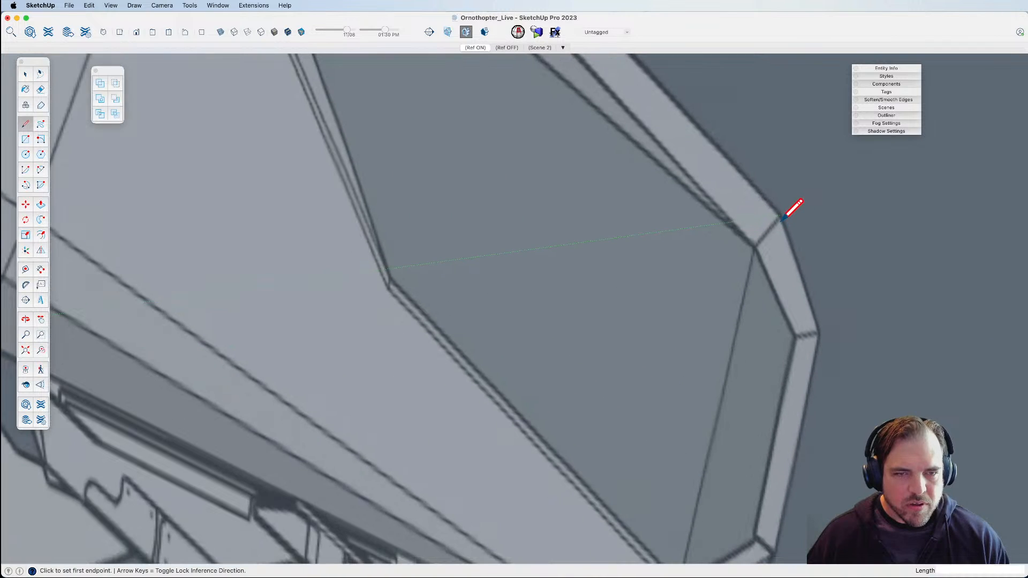
{"action": "left_click", "coordinate": [819, 331]}
{"action": "scroll", "coordinate": [846, 332], "scroll_direction": "down", "scroll_amount": 5}
{"action": "scroll", "coordinate": [829, 394], "scroll_direction": "up", "scroll_amount": 5}
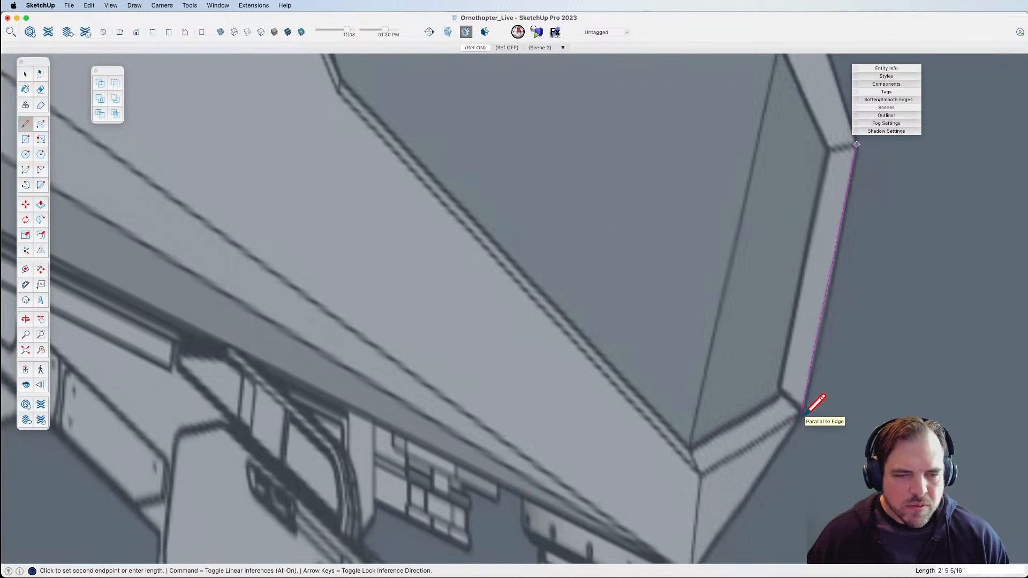
{"action": "scroll", "coordinate": [805, 415], "scroll_direction": "up", "scroll_amount": 3}
{"action": "left_click", "coordinate": [805, 415]}
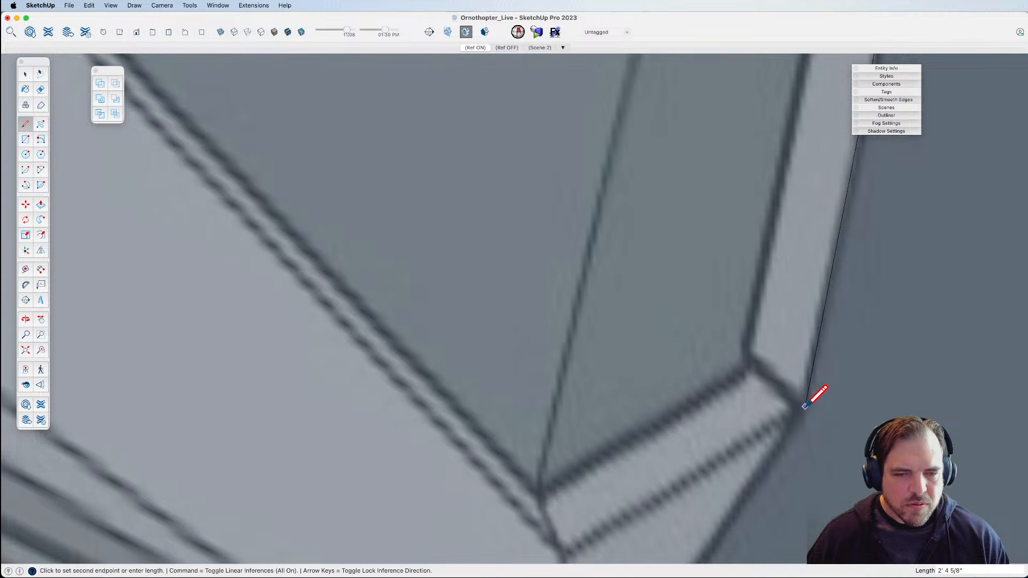
{"action": "scroll", "coordinate": [808, 423], "scroll_direction": "down", "scroll_amount": 2}
{"action": "scroll", "coordinate": [816, 425], "scroll_direction": "down", "scroll_amount": 10}
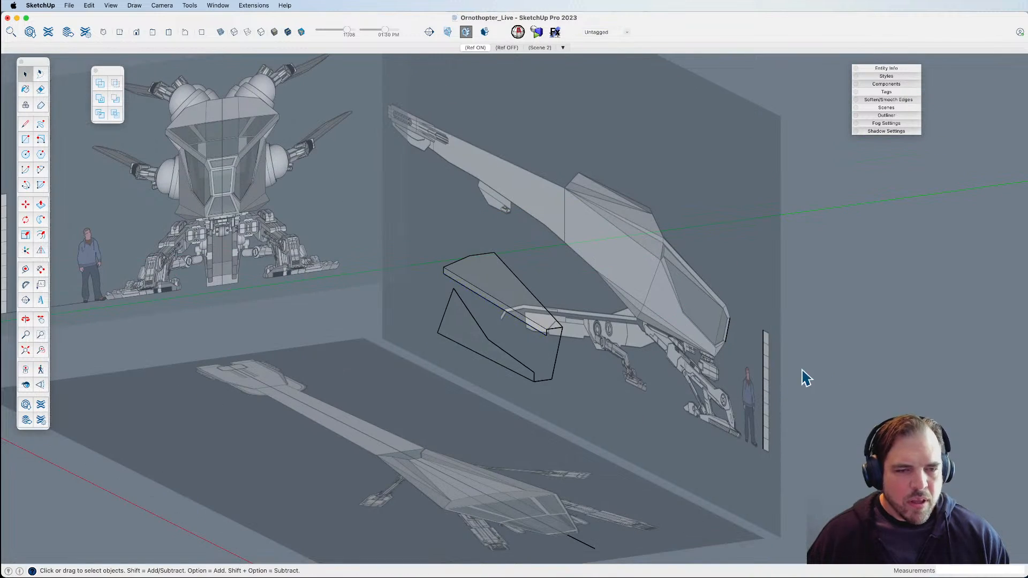
Project the centre window frame's upper outer corner from the nose-on reference along the red axis, level with the traced nose edge's upper end.
{"action": "key", "text": "h"}
{"action": "mouse_move", "coordinate": [456, 294]}
{"action": "left_mouse_down"}
{"action": "mouse_move", "coordinate": [493, 340]}
{"action": "mouse_move", "coordinate": [489, 369]}
{"action": "left_mouse_up"}
{"action": "key", "text": "l"}
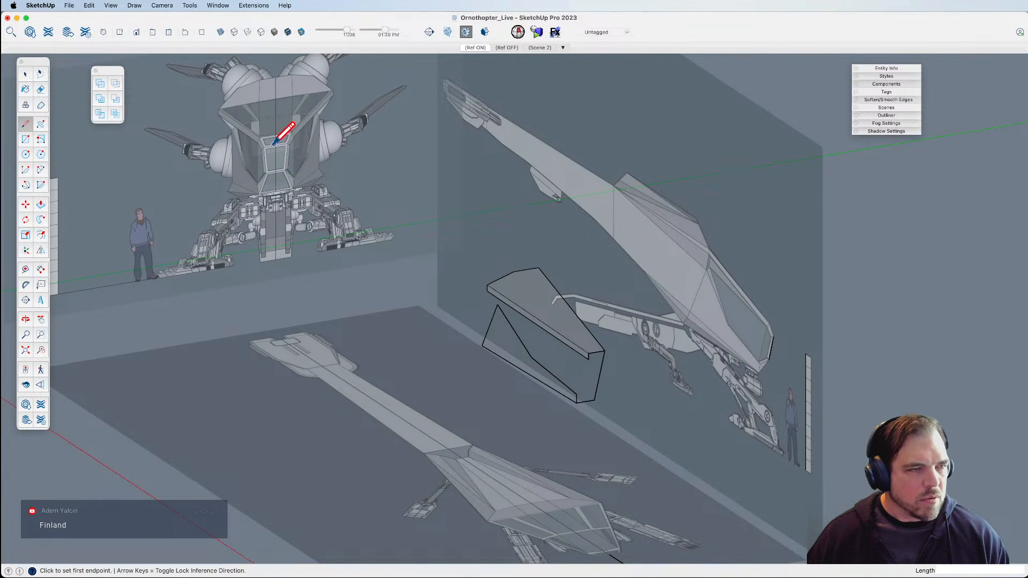
{"action": "scroll", "coordinate": [276, 146], "scroll_direction": "up", "scroll_amount": 6}
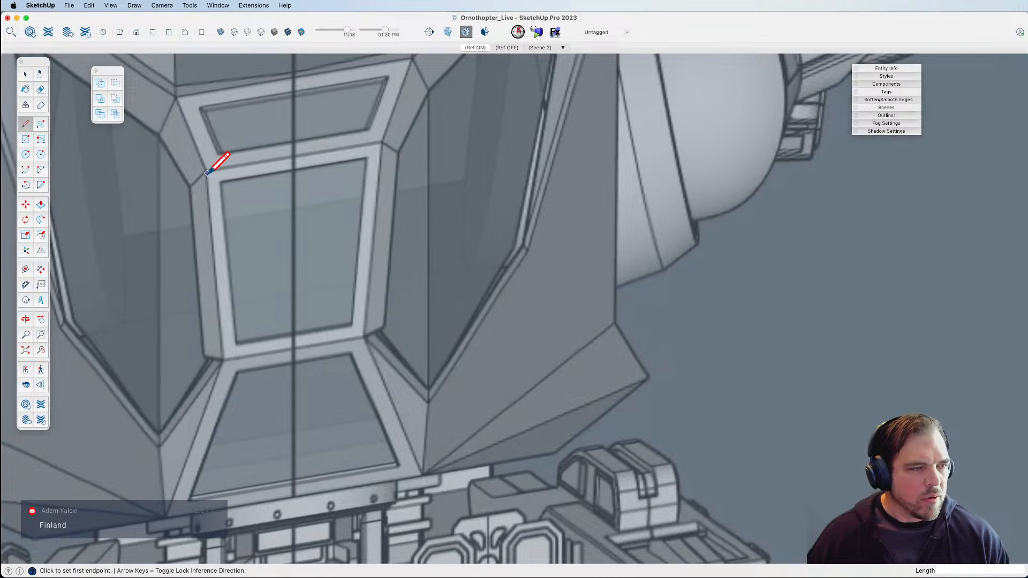
{"action": "left_click", "coordinate": [207, 172]}
{"action": "scroll", "coordinate": [214, 166], "scroll_direction": "down", "scroll_amount": 10}
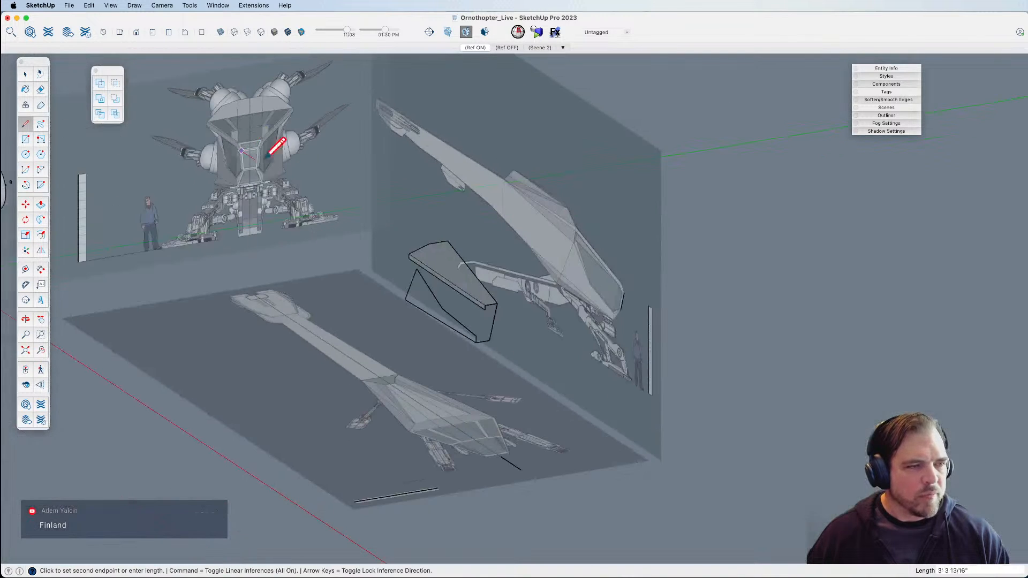
{"action": "key", "text": "Right"}
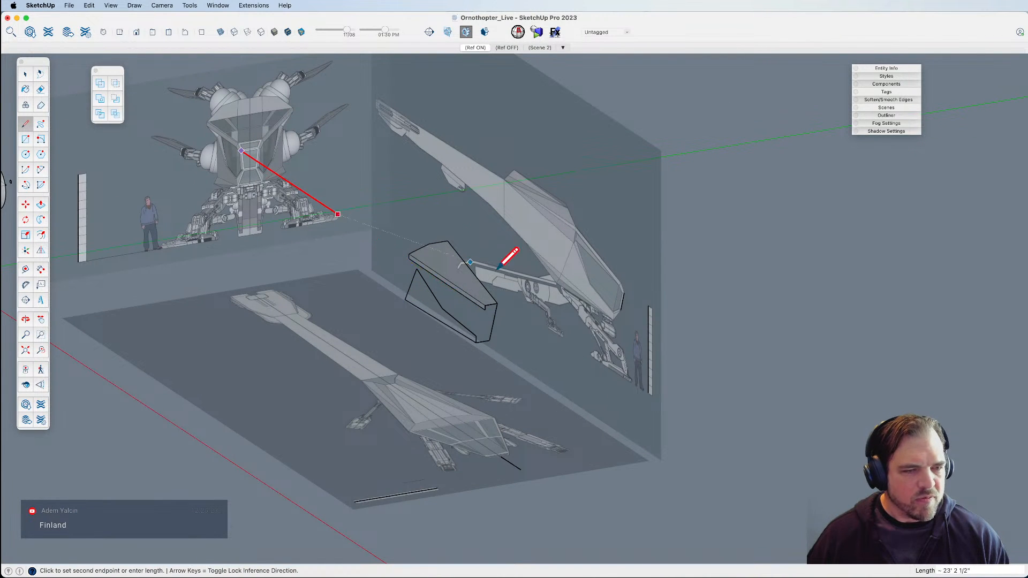
{"action": "left_click", "coordinate": [621, 293]}
{"action": "key", "text": "space"}
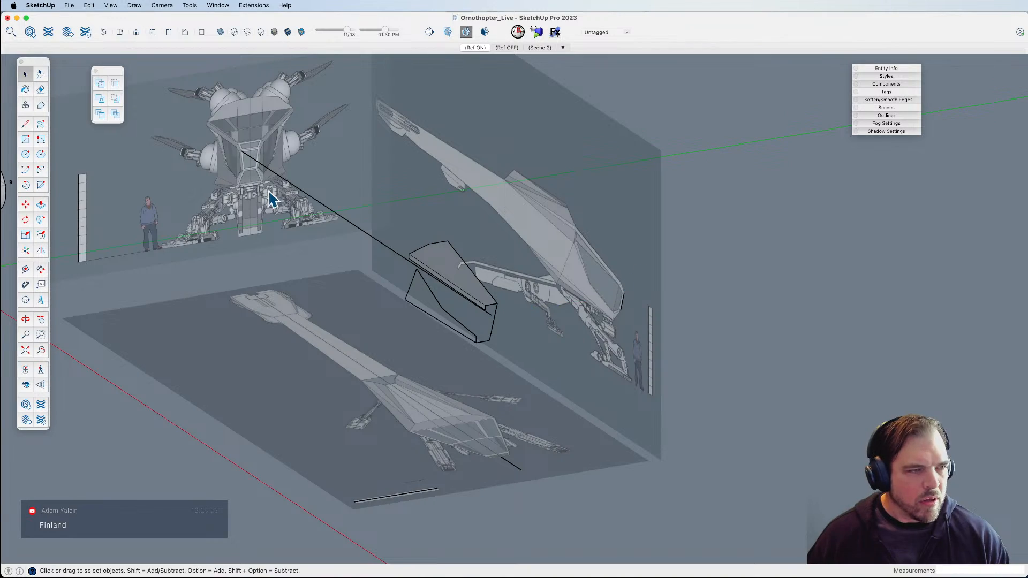
Project the centre window frame's lower outer corner from the nose-on reference along the red axis, up to the traced nose edge's lower end.
{"action": "key", "text": "l"}
{"action": "scroll", "coordinate": [269, 202], "scroll_direction": "up", "scroll_amount": 10}
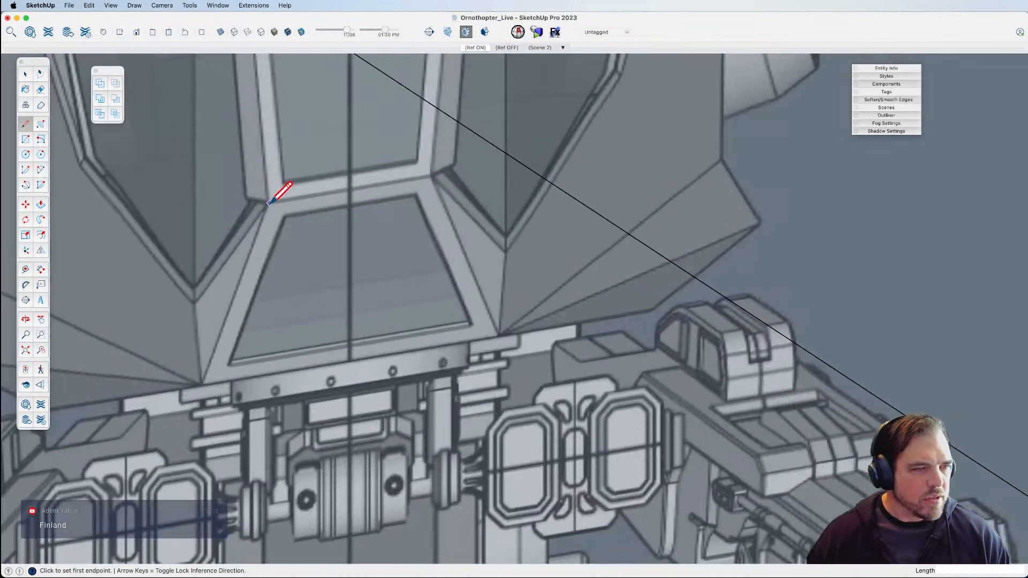
{"action": "left_click", "coordinate": [277, 184]}
{"action": "scroll", "coordinate": [277, 183], "scroll_direction": "down", "scroll_amount": 10}
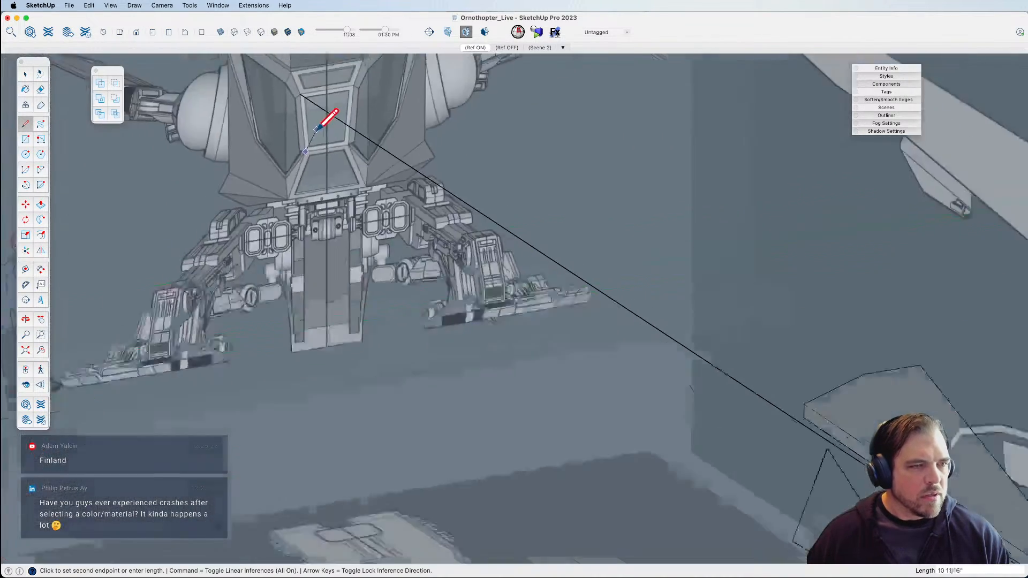
{"action": "key", "text": "Right"}
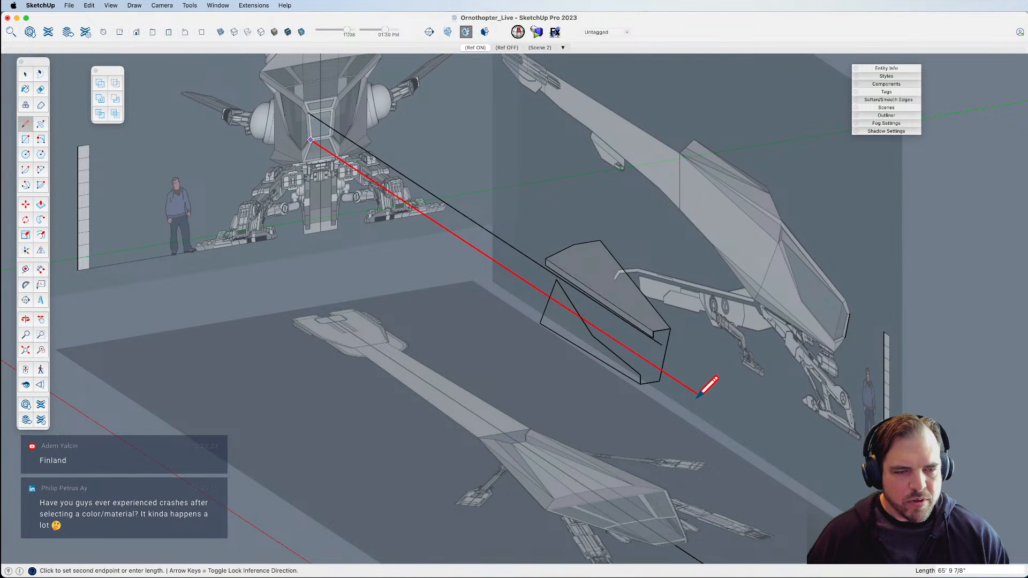
{"action": "left_click", "coordinate": [661, 371]}
Join the projected corners to each other, the roof face and the side panel's front corner, and erase the projection lines.
{"action": "scroll", "coordinate": [675, 342], "scroll_direction": "up", "scroll_amount": 5}
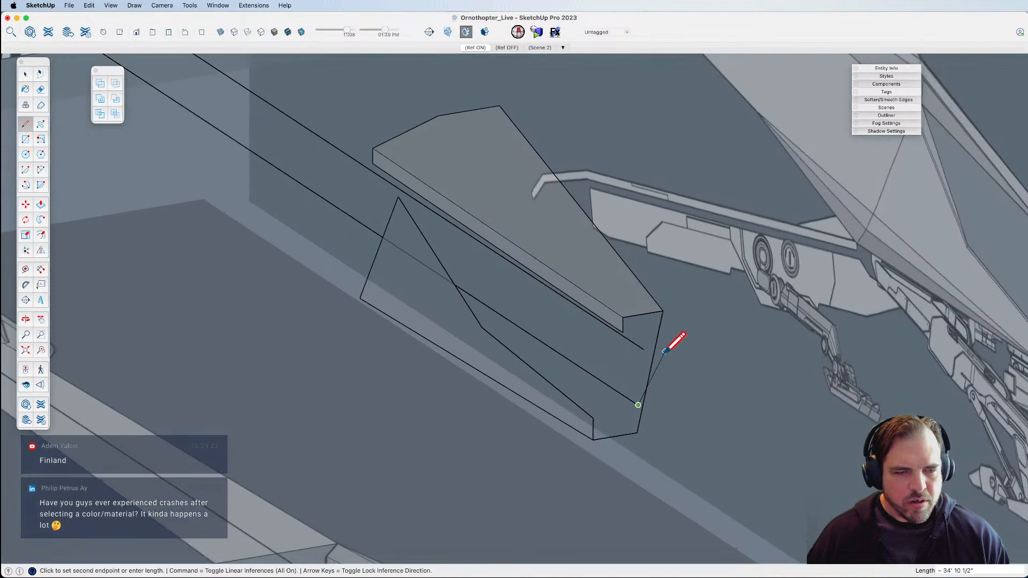
{"action": "left_click", "coordinate": [644, 349]}
{"action": "left_click", "coordinate": [624, 317]}
{"action": "left_click", "coordinate": [639, 404]}
{"action": "mouse_move", "coordinate": [593, 423]}
{"action": "middle_mouse_down"}
{"action": "mouse_move", "coordinate": [480, 349]}
{"action": "mouse_move", "coordinate": [379, 310]}
{"action": "mouse_move", "coordinate": [530, 278]}
{"action": "mouse_move", "coordinate": [855, 341]}
{"action": "mouse_move", "coordinate": [908, 257]}
{"action": "mouse_move", "coordinate": [741, 289]}
{"action": "mouse_move", "coordinate": [615, 348]}
{"action": "mouse_move", "coordinate": [364, 257]}
{"action": "middle_mouse_up"}
{"action": "key", "text": "e"}
{"action": "mouse_move", "coordinate": [364, 257]}
{"action": "left_mouse_down"}
{"action": "mouse_move", "coordinate": [342, 154]}
{"action": "mouse_move", "coordinate": [330, 250]}
{"action": "left_mouse_up"}
Erase the straight centreline edge below the roof face and the green-axis edge from the side panel's lower front corner.
{"action": "mouse_move", "coordinate": [610, 325]}
{"action": "middle_mouse_down"}
{"action": "mouse_move", "coordinate": [507, 362]}
{"action": "mouse_move", "coordinate": [367, 340]}
{"action": "mouse_move", "coordinate": [419, 285]}
{"action": "mouse_move", "coordinate": [386, 252]}
{"action": "mouse_move", "coordinate": [406, 223]}
{"action": "mouse_move", "coordinate": [391, 207]}
{"action": "mouse_move", "coordinate": [419, 206]}
{"action": "mouse_move", "coordinate": [487, 239]}
{"action": "mouse_move", "coordinate": [388, 225]}
{"action": "mouse_move", "coordinate": [444, 230]}
{"action": "middle_mouse_up"}
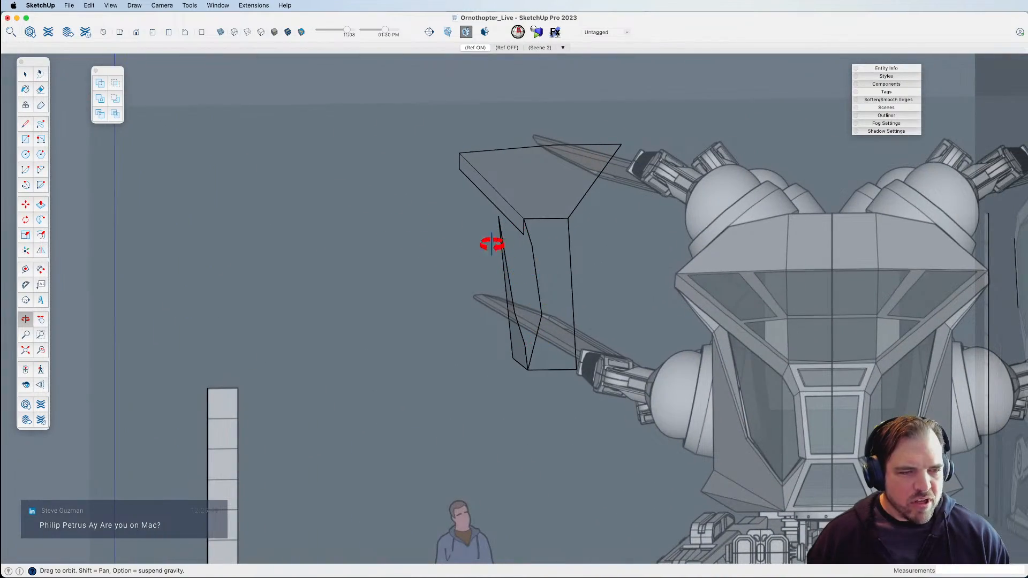
{"action": "middle_click_drag", "start_coordinate": [539, 296], "coordinate": [628, 377]}
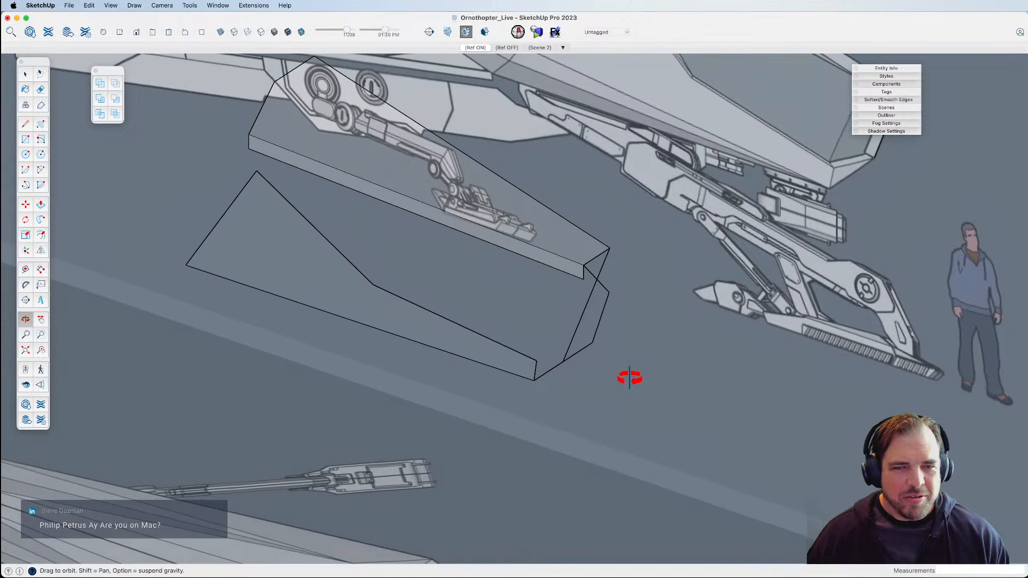
{"action": "scroll", "coordinate": [611, 275], "scroll_direction": "up", "scroll_amount": 5}
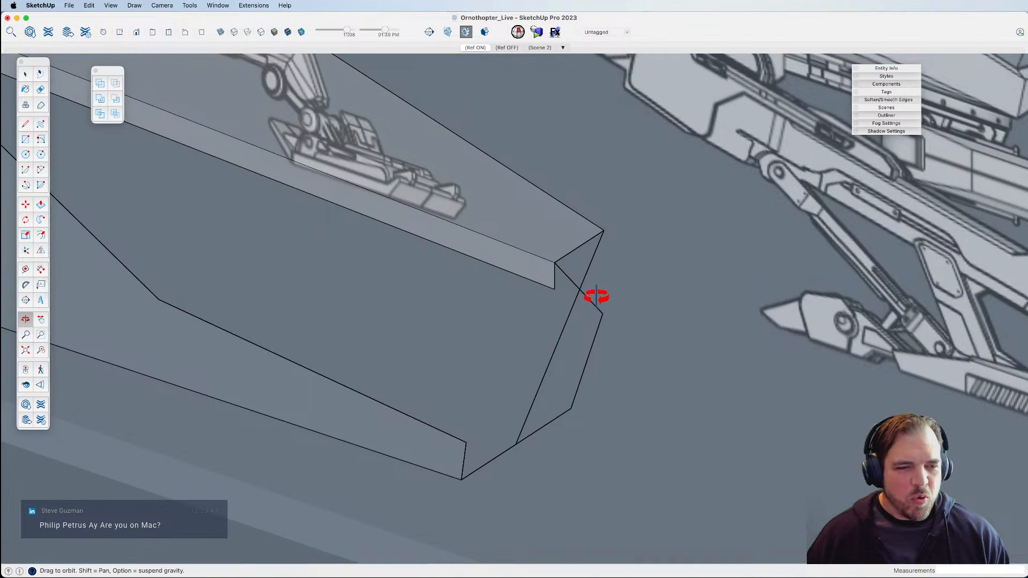
{"action": "scroll", "coordinate": [589, 303], "scroll_direction": "up", "scroll_amount": 2}
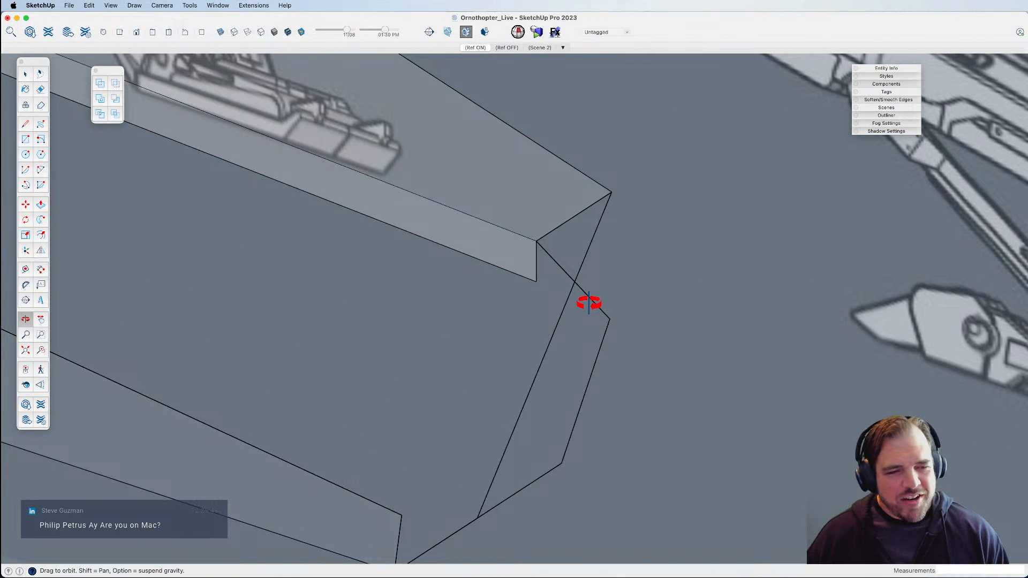
{"action": "scroll", "coordinate": [581, 301], "scroll_direction": "down", "scroll_amount": 3}
{"action": "middle_click_drag", "start_coordinate": [578, 305], "coordinate": [425, 313]}
{"action": "key", "text": "e"}
{"action": "left_click", "coordinate": [564, 293]}
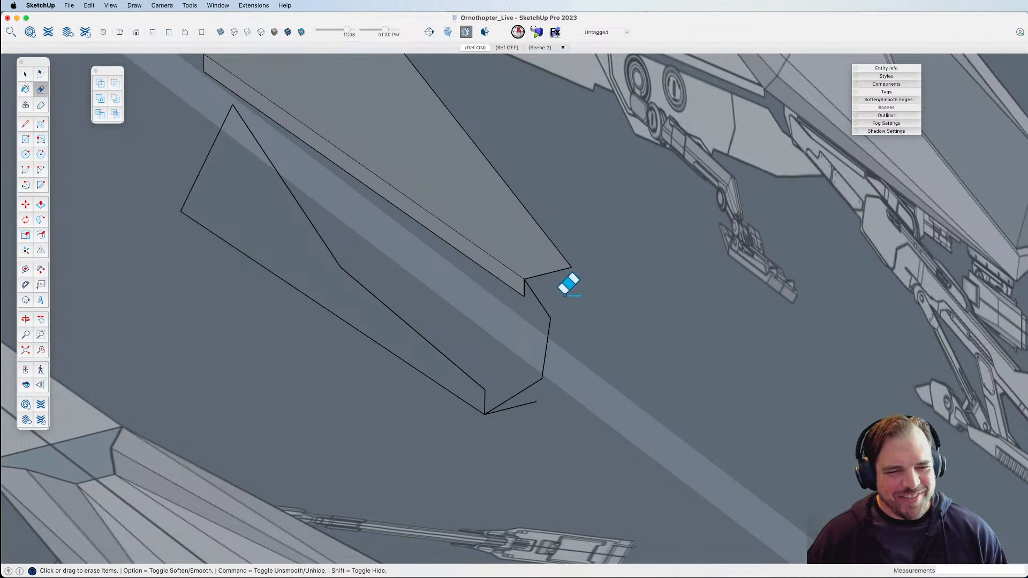
{"action": "left_click", "coordinate": [530, 407]}
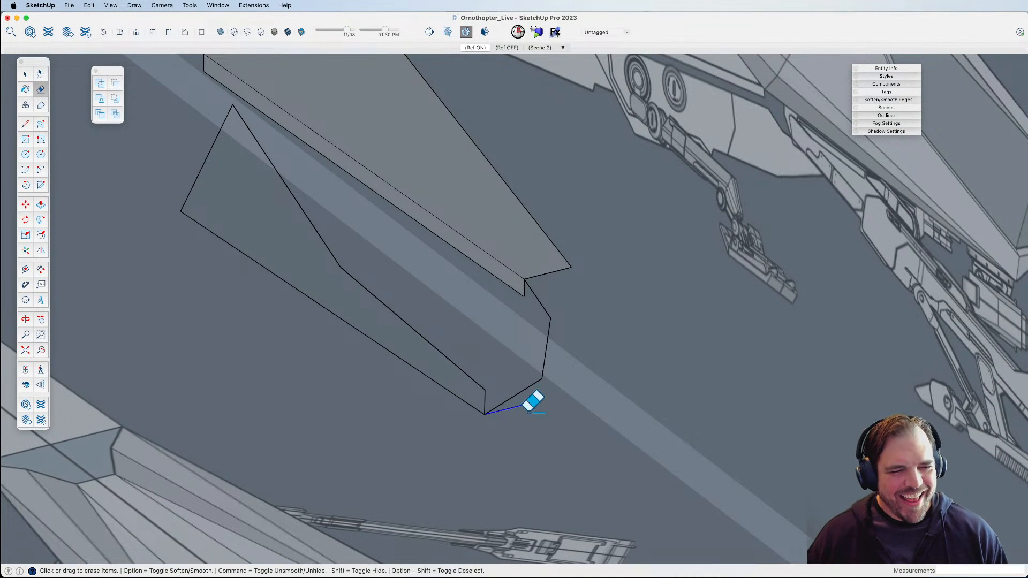
Draw edges along the green axis from the side panel's lower front corner and both nose profile corners to the centreline.
{"action": "key", "text": "l"}
{"action": "left_click", "coordinate": [484, 414]}
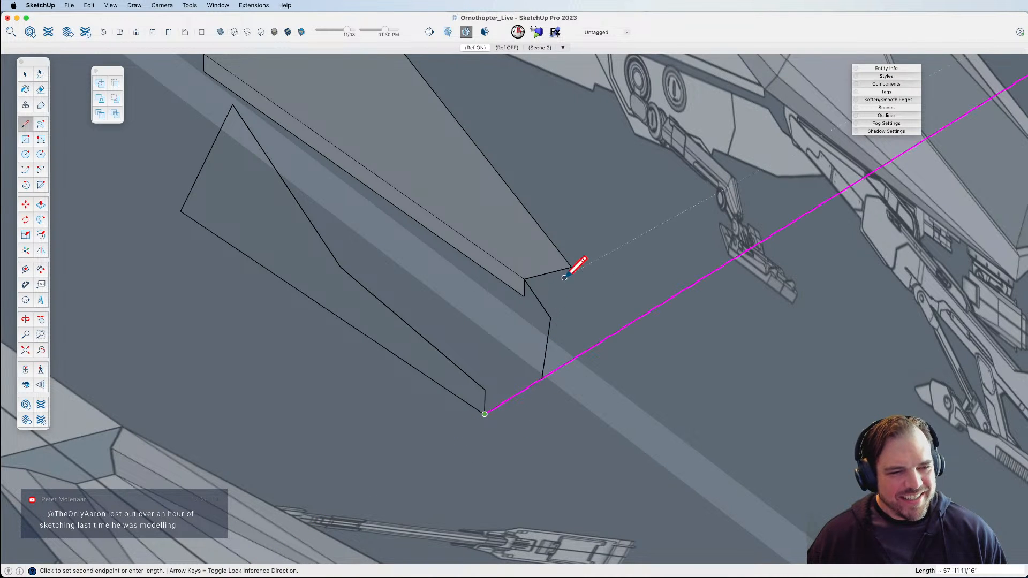
{"action": "middle_click_drag", "start_coordinate": [541, 378], "coordinate": [563, 419]}
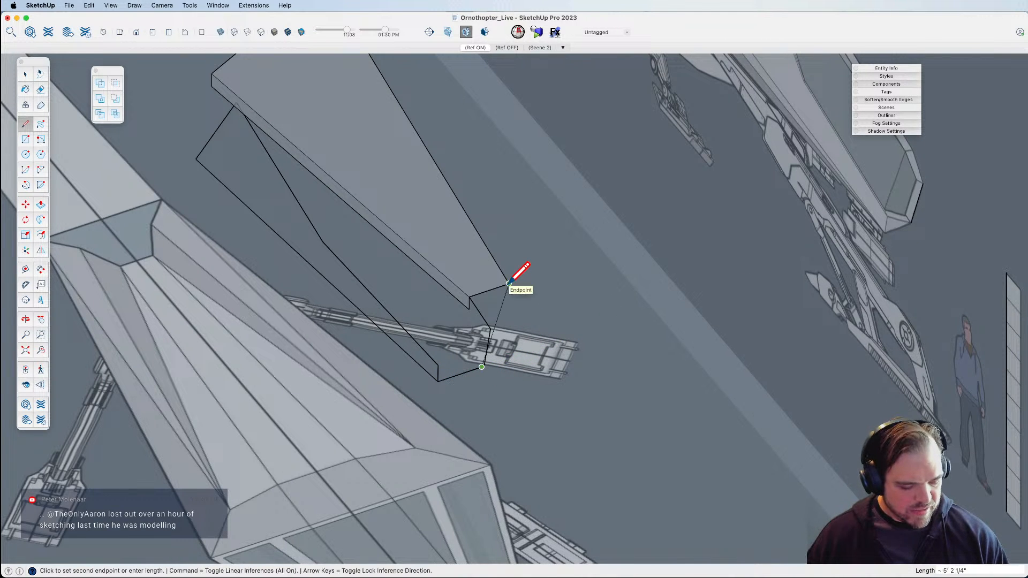
{"action": "middle_click_drag", "start_coordinate": [525, 291], "coordinate": [619, 404]}
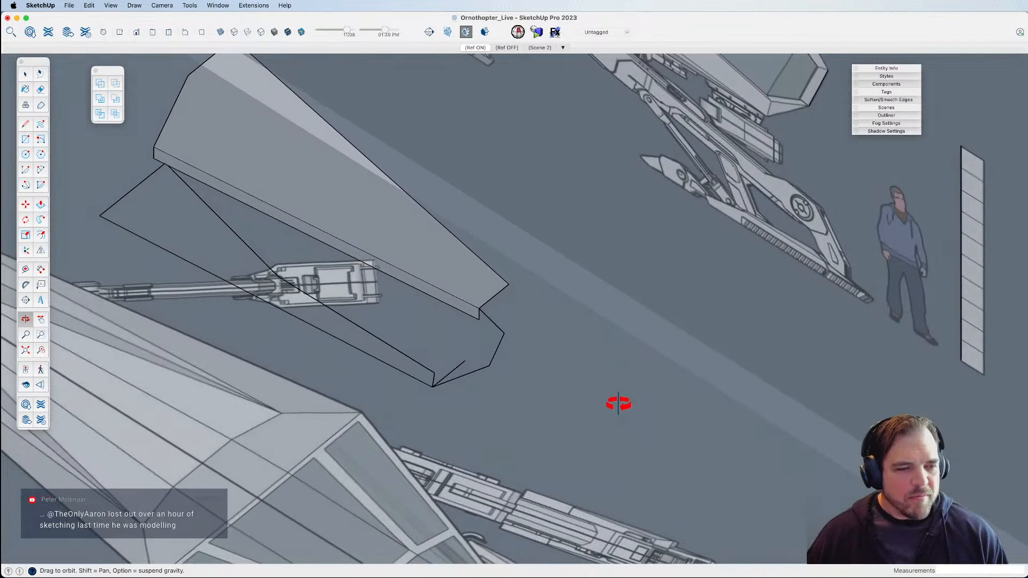
{"action": "left_click", "coordinate": [504, 333]}
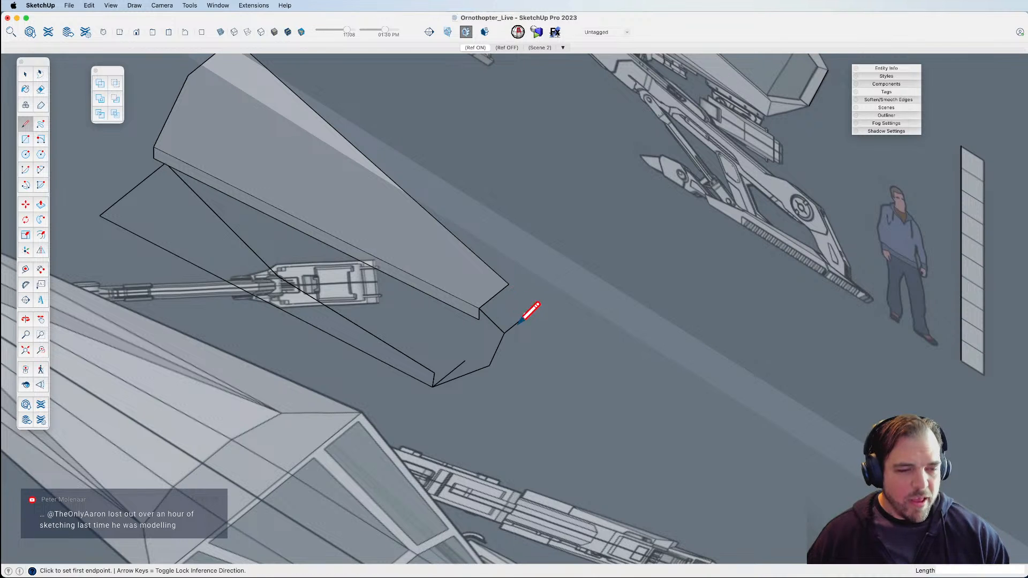
{"action": "left_click", "coordinate": [490, 366]}
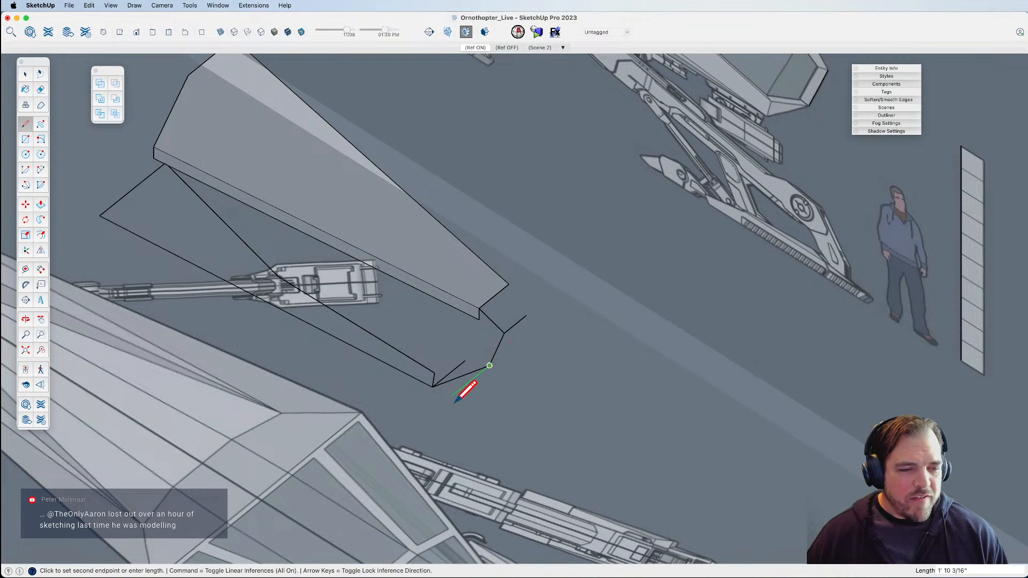
Connect the edges' inner ends along the centreline from the roof face's front corner downward to close the nose strip faces.
{"action": "left_click", "coordinate": [508, 284]}
{"action": "left_click", "coordinate": [526, 316]}
{"action": "left_click", "coordinate": [526, 315]}
{"action": "left_click", "coordinate": [509, 285]}
{"action": "left_click", "coordinate": [465, 361]}
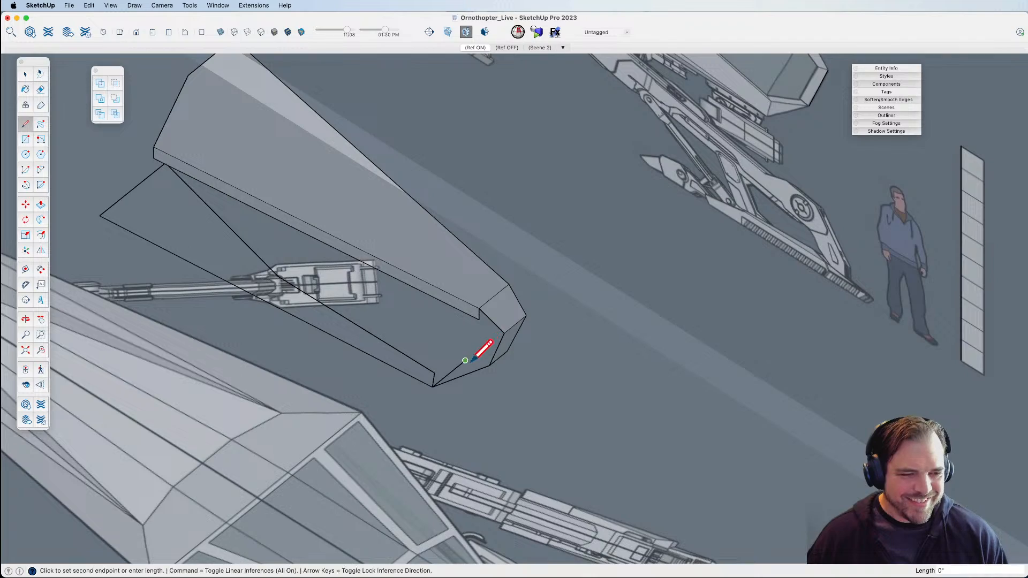
{"action": "left_click", "coordinate": [507, 351]}
Examine the nose strip faces from several angles against the side reference.
{"action": "scroll", "coordinate": [460, 395], "scroll_direction": "down", "scroll_amount": 3}
{"action": "mouse_move", "coordinate": [455, 391]}
{"action": "middle_mouse_down", "text": "shift"}
{"action": "mouse_move", "coordinate": [484, 277]}
{"action": "mouse_move", "coordinate": [686, 133]}
{"action": "mouse_move", "coordinate": [562, 151]}
{"action": "mouse_move", "coordinate": [478, 294]}
{"action": "middle_mouse_up", "text": "shift"}
{"action": "scroll", "coordinate": [479, 296], "scroll_direction": "up", "scroll_amount": 3}
{"action": "middle_click_drag", "start_coordinate": [472, 344], "coordinate": [535, 284], "text": "shift"}
{"action": "middle_click_drag", "start_coordinate": [535, 284], "coordinate": [433, 351]}
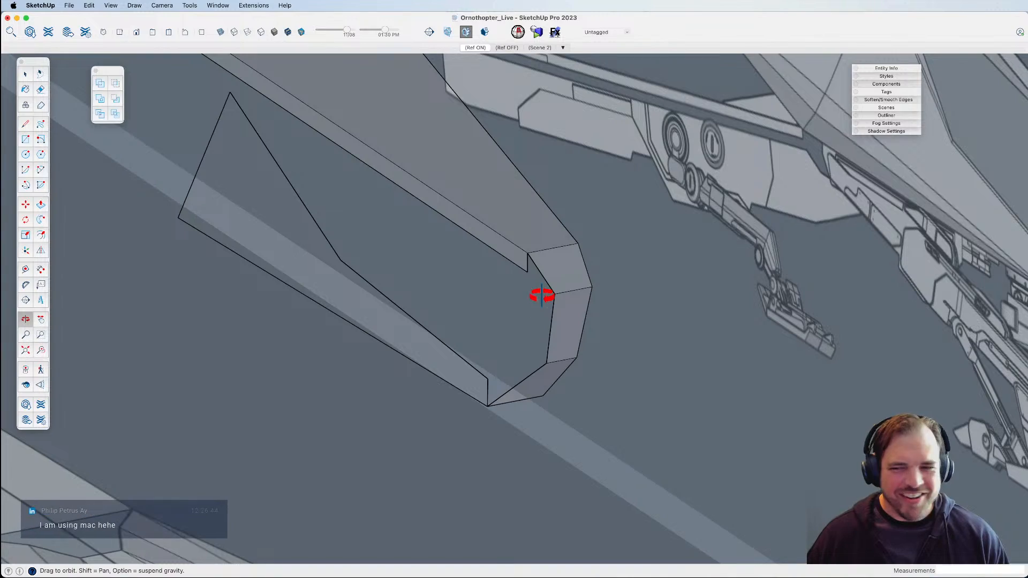
{"action": "left_click_drag", "start_coordinate": [543, 281], "coordinate": [681, 348]}
{"action": "scroll", "coordinate": [656, 330], "scroll_direction": "up", "scroll_amount": 3}
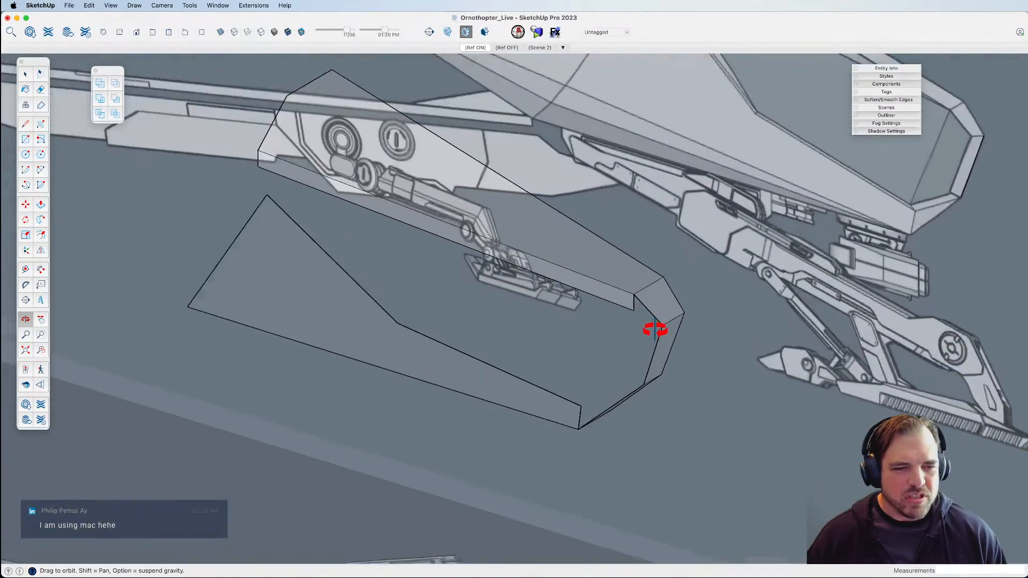
{"action": "scroll", "coordinate": [655, 331], "scroll_direction": "up", "scroll_amount": 2}
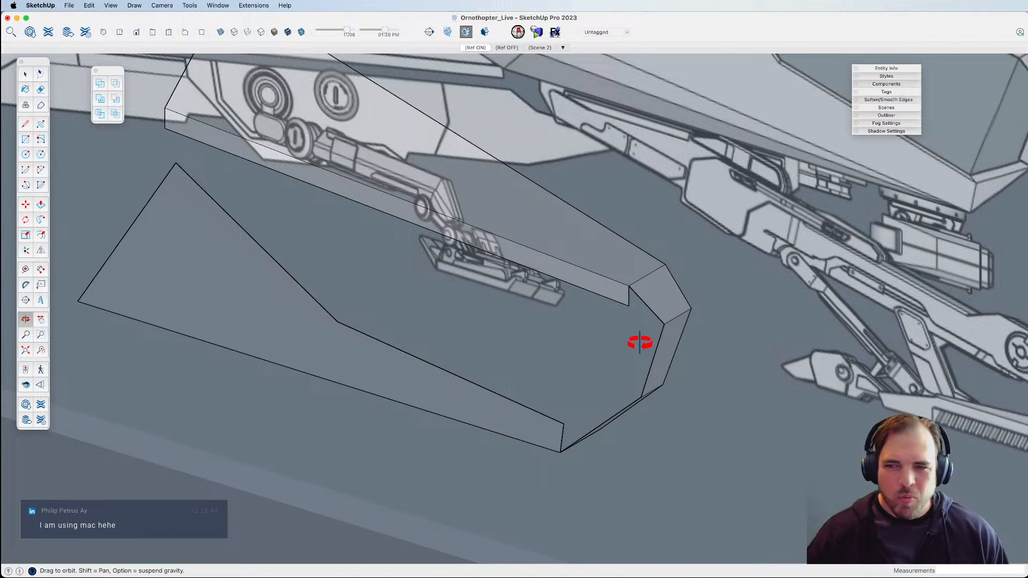
{"action": "scroll", "coordinate": [642, 350], "scroll_direction": "down", "scroll_amount": 5}
{"action": "left_click_drag", "start_coordinate": [641, 343], "coordinate": [528, 321]}
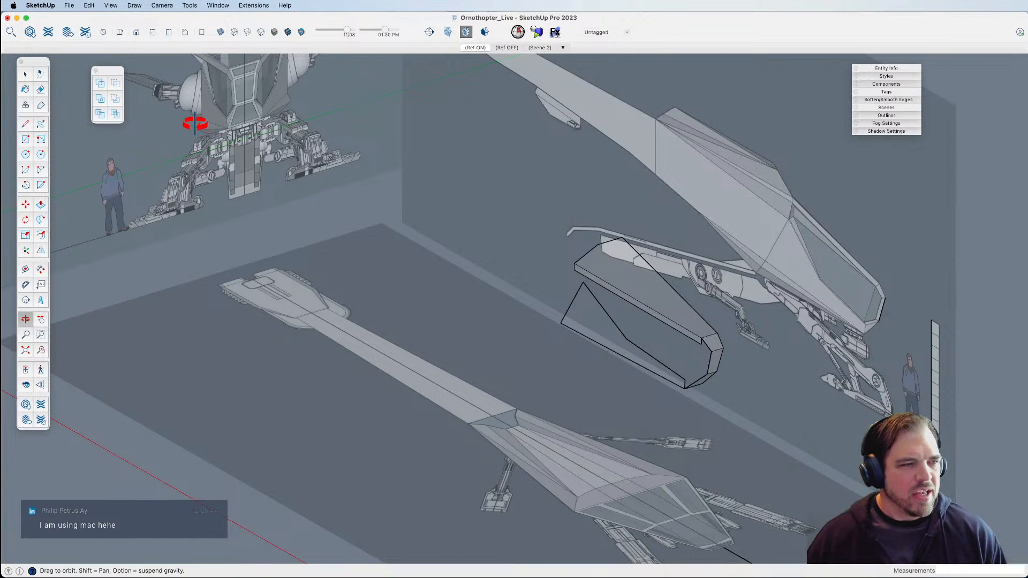
Trace the lower side flare's two outer edges on the front reference, from its upper corner around the outer tip to its bottom corner.
{"action": "scroll", "coordinate": [204, 114], "scroll_direction": "up", "scroll_amount": 10}
{"action": "left_click_drag", "start_coordinate": [254, 184], "coordinate": [310, 236]}
{"action": "key", "text": "o"}
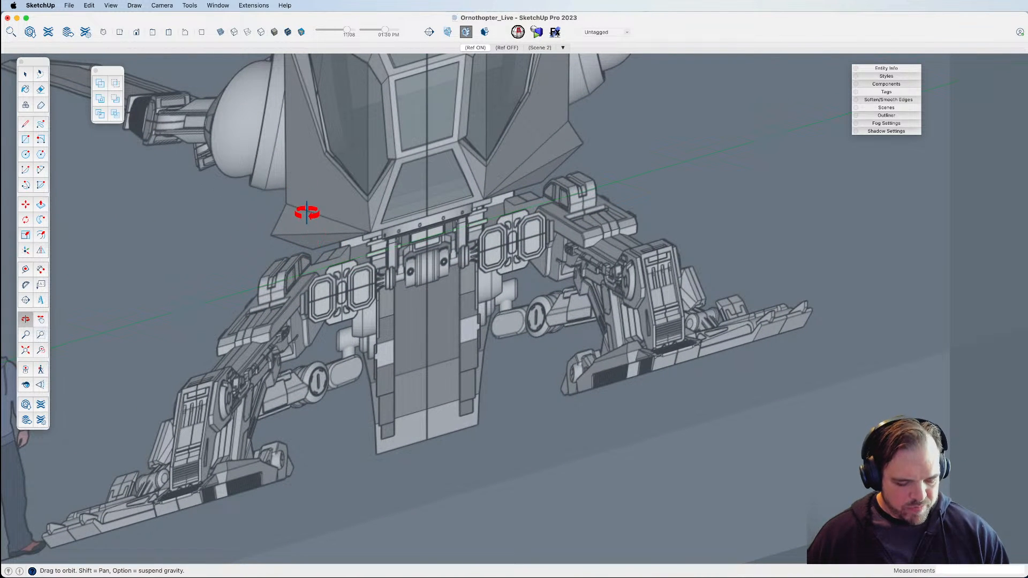
{"action": "key", "text": "l"}
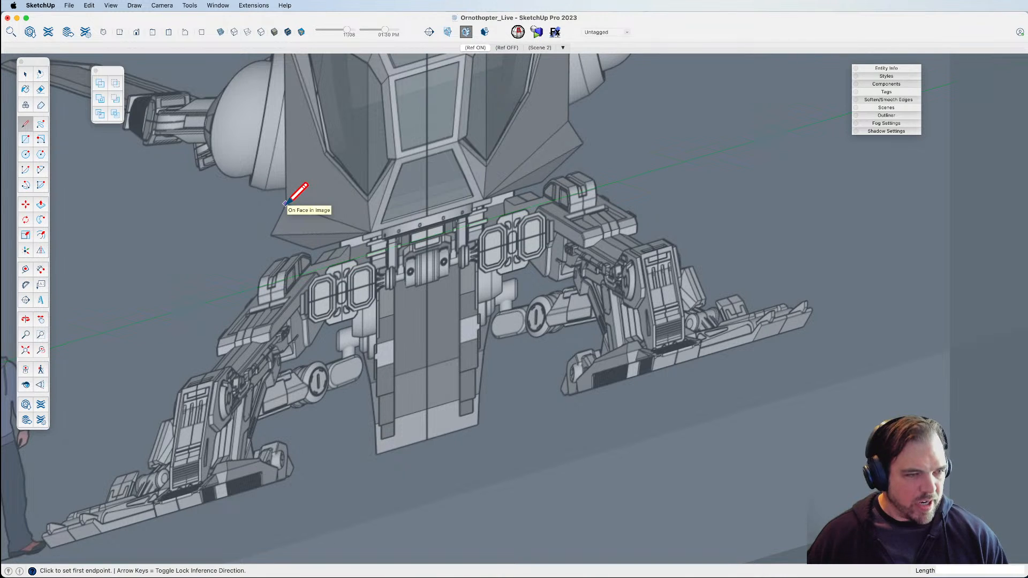
{"action": "scroll", "coordinate": [284, 203], "scroll_direction": "up", "scroll_amount": 3}
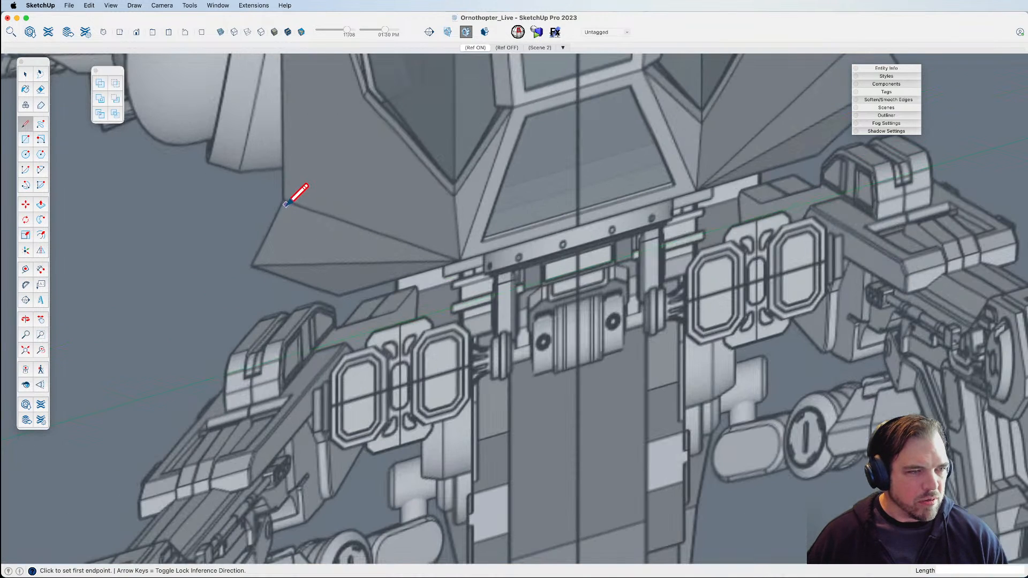
{"action": "left_click", "coordinate": [249, 267]}
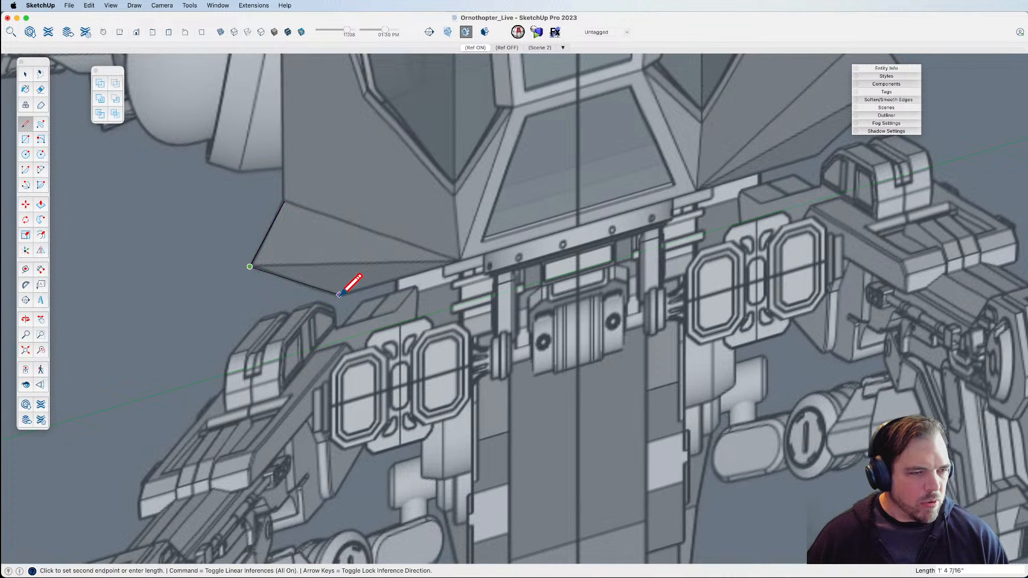
{"action": "left_click", "coordinate": [339, 296]}
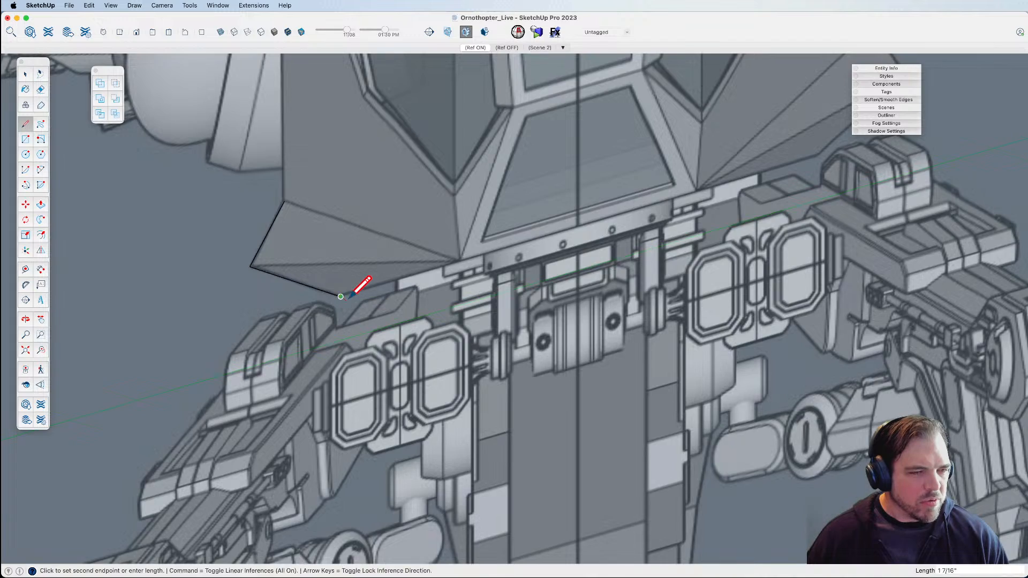
{"action": "scroll", "coordinate": [348, 300], "scroll_direction": "down", "scroll_amount": 5}
{"action": "key", "text": "space"}
Draw an edge along the green axis from the nose's lowest corner to the matching lower nose corner on the side reference.
{"action": "scroll", "coordinate": [352, 298], "scroll_direction": "down", "scroll_amount": 5}
{"action": "key", "text": "o"}
{"action": "left_click_drag", "start_coordinate": [374, 321], "coordinate": [341, 286]}
{"action": "left_click_drag", "start_coordinate": [613, 306], "coordinate": [702, 331]}
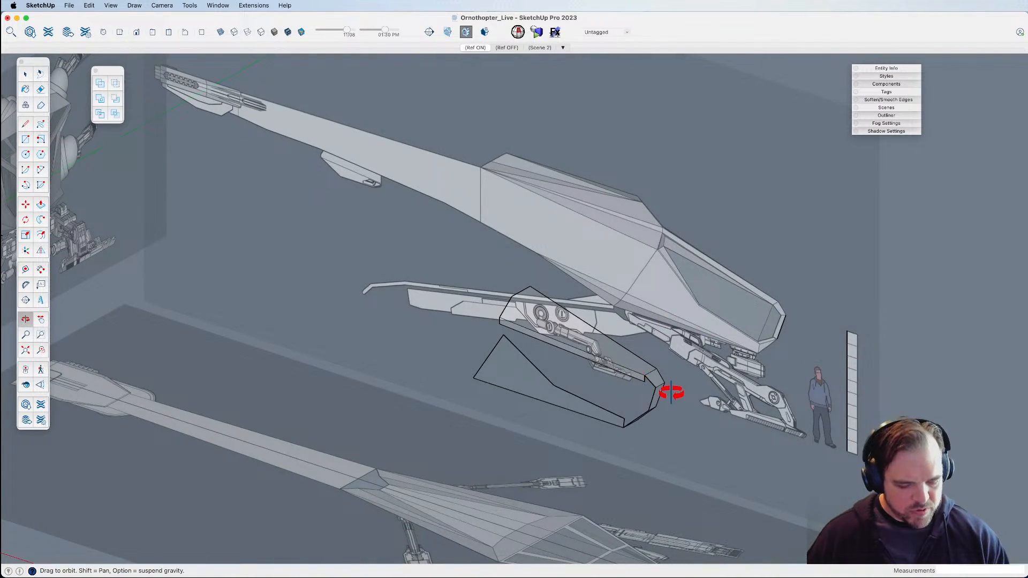
{"action": "key", "text": "l"}
{"action": "scroll", "coordinate": [737, 392], "scroll_direction": "up", "scroll_amount": 3}
{"action": "key", "text": "o"}
{"action": "left_click_drag", "start_coordinate": [617, 451], "coordinate": [598, 405]}
{"action": "key", "text": "l"}
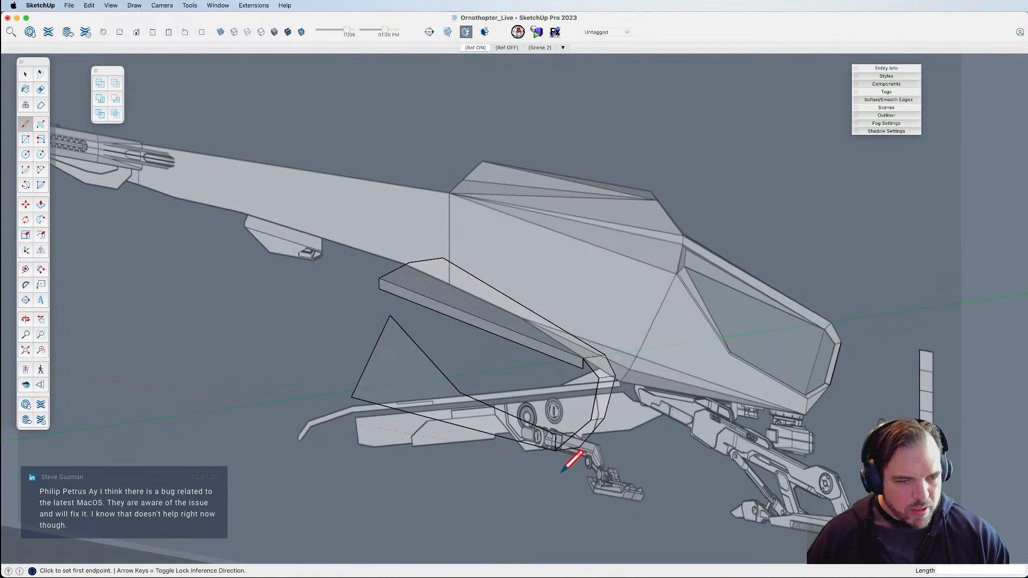
{"action": "left_click", "coordinate": [555, 450]}
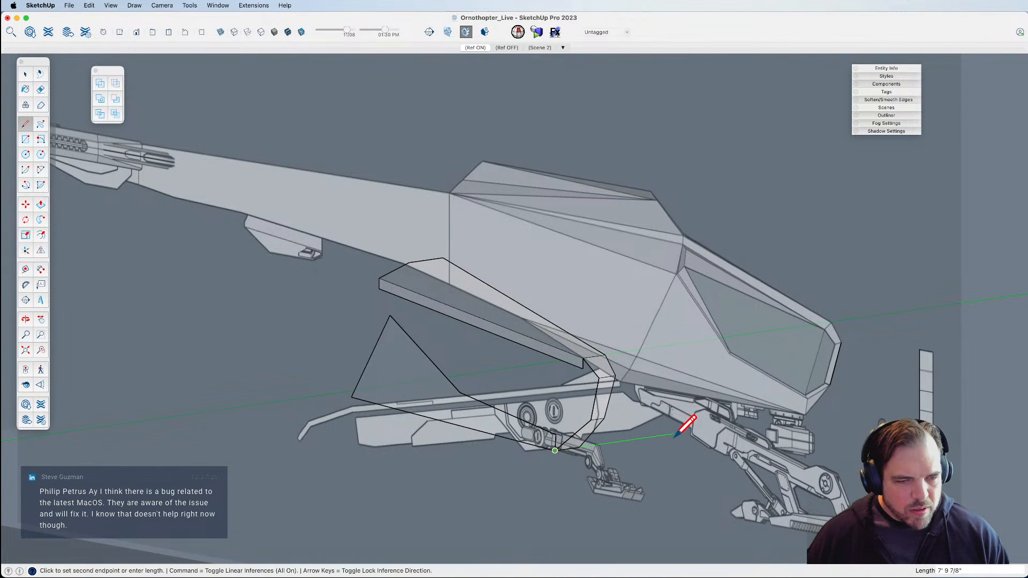
Trace the belly edge back to its rear corner on the side reference and up the panel seam through both crease points.
{"action": "scroll", "coordinate": [696, 379], "scroll_direction": "up", "scroll_amount": 6}
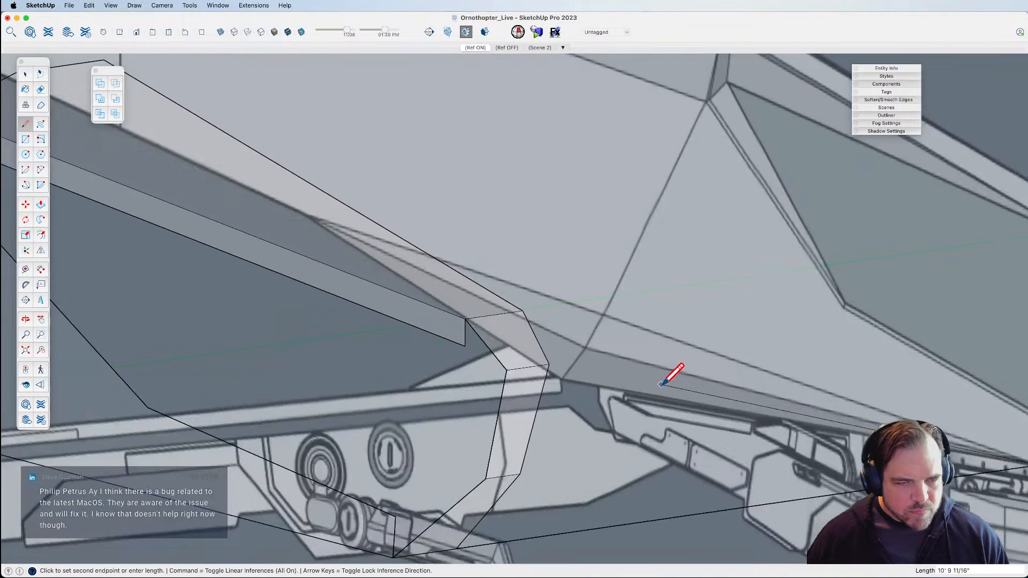
{"action": "left_click", "coordinate": [458, 373]}
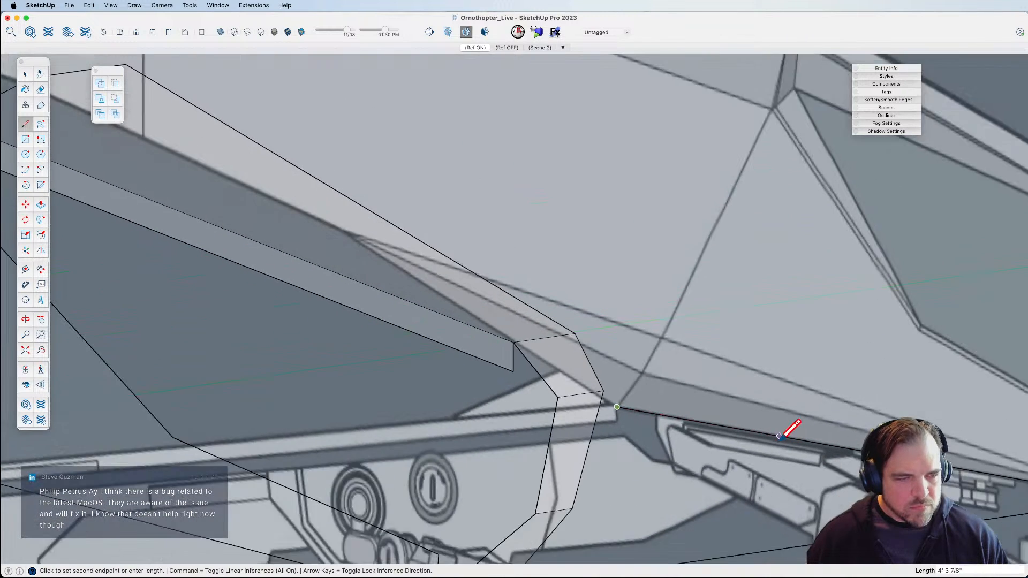
{"action": "scroll", "coordinate": [787, 424], "scroll_direction": "down", "scroll_amount": 3}
{"action": "scroll", "coordinate": [662, 370], "scroll_direction": "up", "scroll_amount": 2}
{"action": "left_click", "coordinate": [649, 389]}
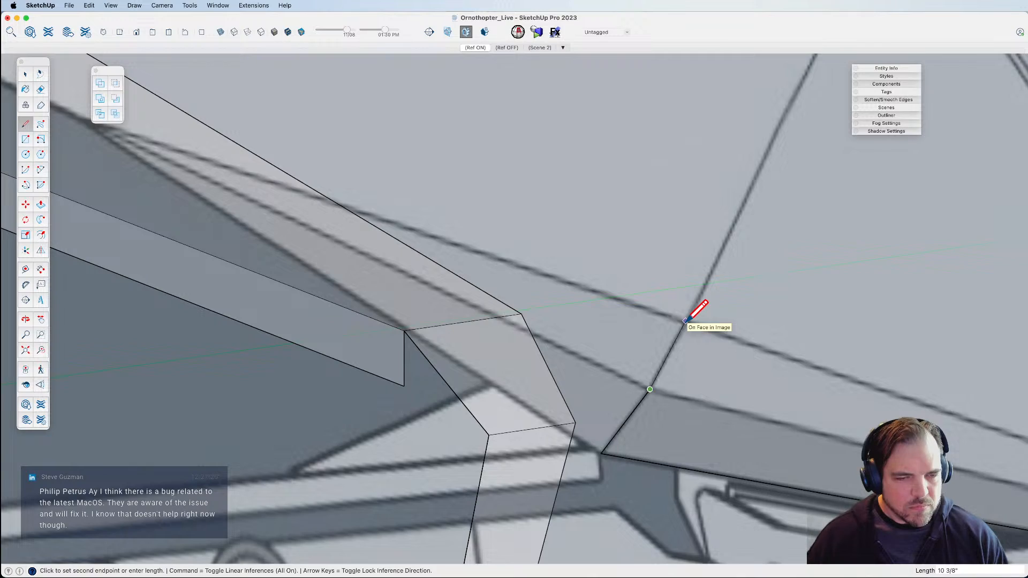
{"action": "scroll", "coordinate": [696, 300], "scroll_direction": "down", "scroll_amount": 6}
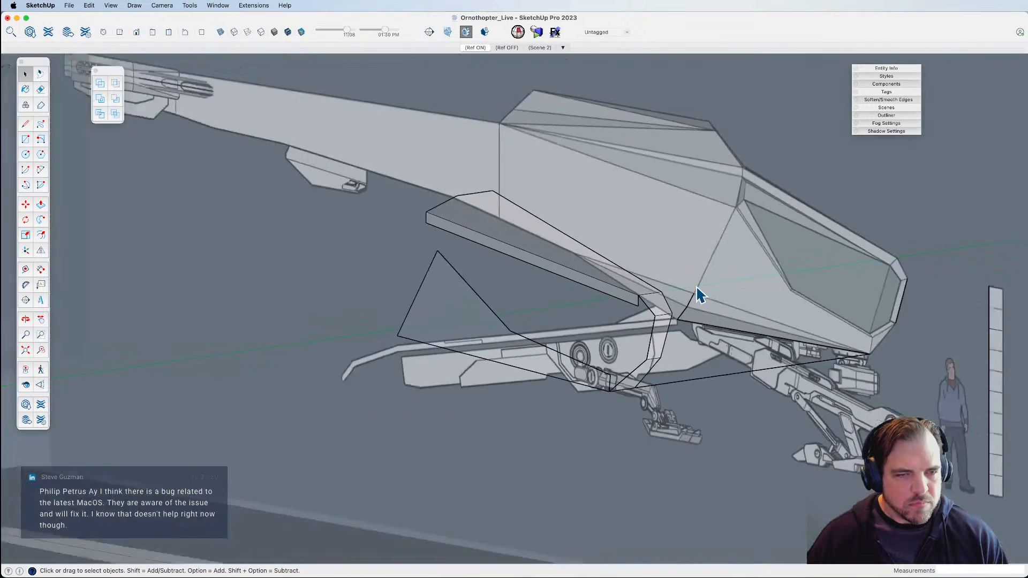
{"action": "middle_click_drag", "start_coordinate": [696, 285], "coordinate": [586, 448]}
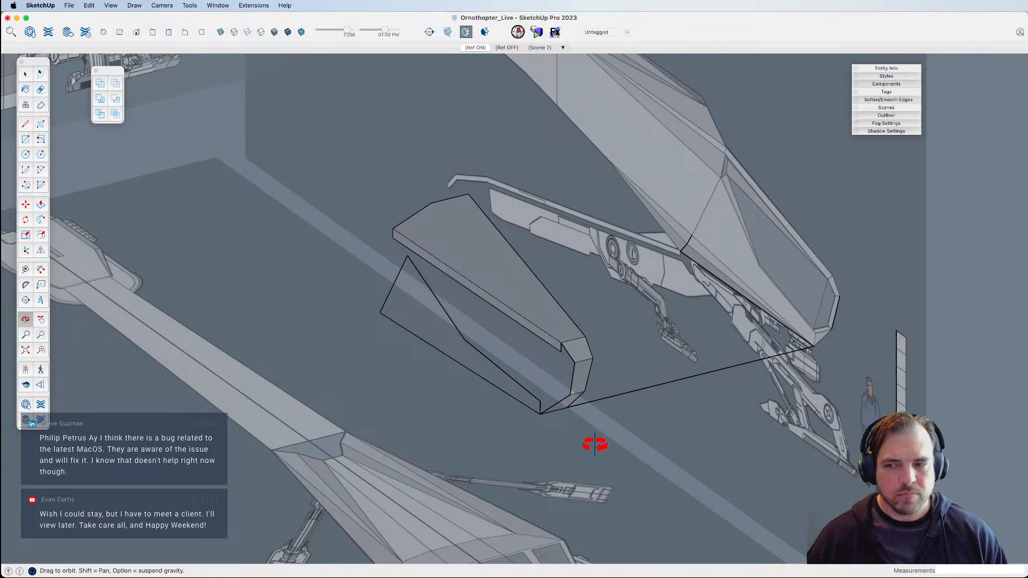
{"action": "key", "text": "l"}
{"action": "scroll", "coordinate": [601, 420], "scroll_direction": "down", "scroll_amount": 3}
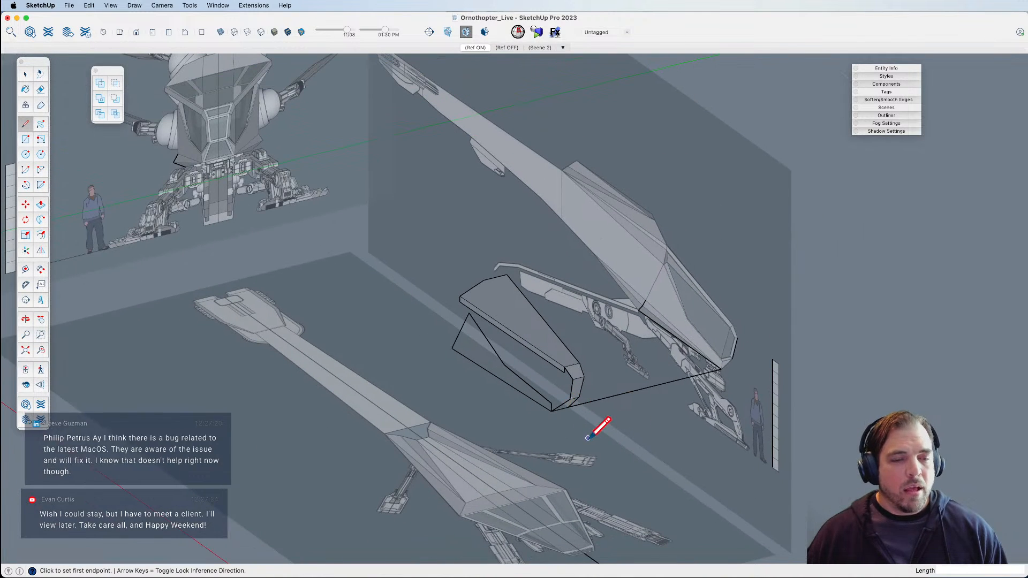
{"action": "middle_click_drag", "start_coordinate": [370, 319], "coordinate": [348, 332], "text": "shift"}
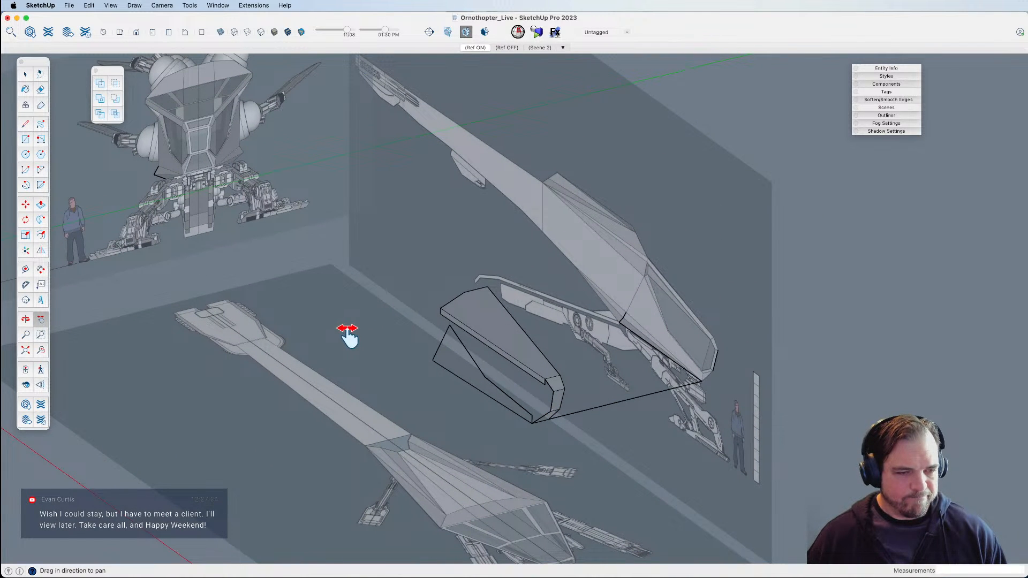
{"action": "key", "text": "space"}
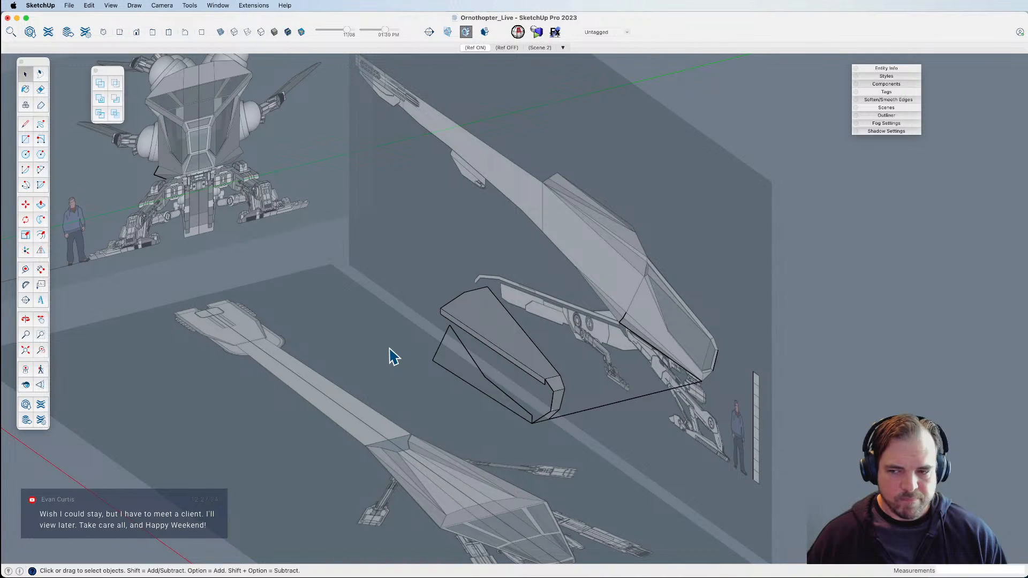
{"action": "middle_click_drag", "start_coordinate": [526, 423], "coordinate": [548, 262]}
{"action": "key", "text": "l"}
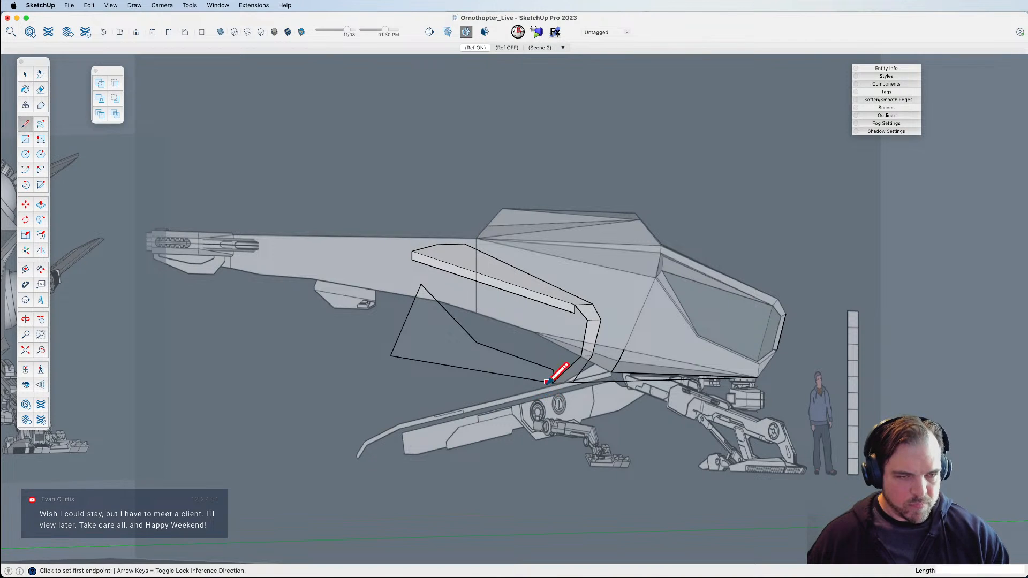
{"action": "left_click", "coordinate": [553, 382]}
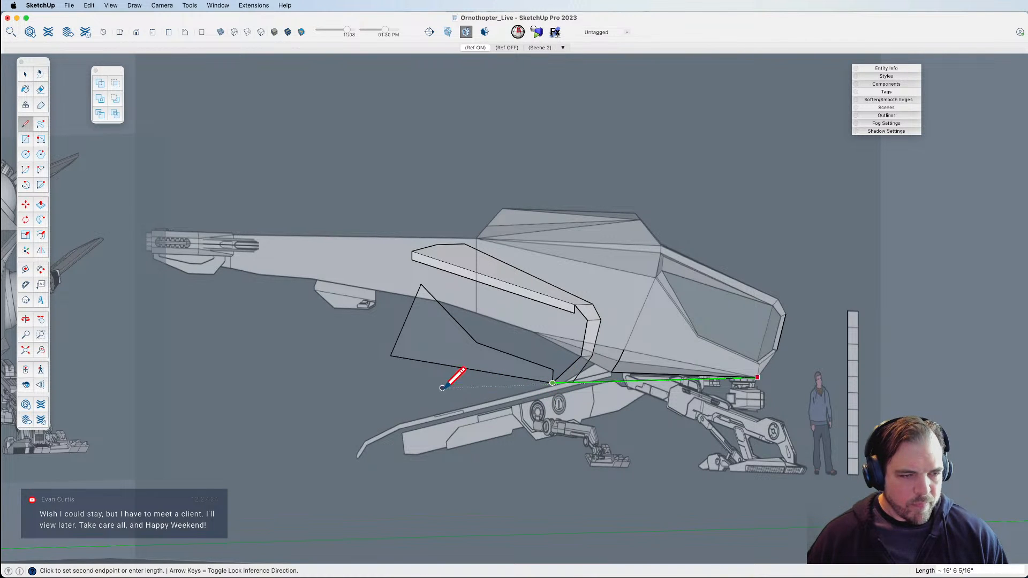
{"action": "middle_click_drag", "start_coordinate": [612, 370], "coordinate": [581, 385]}
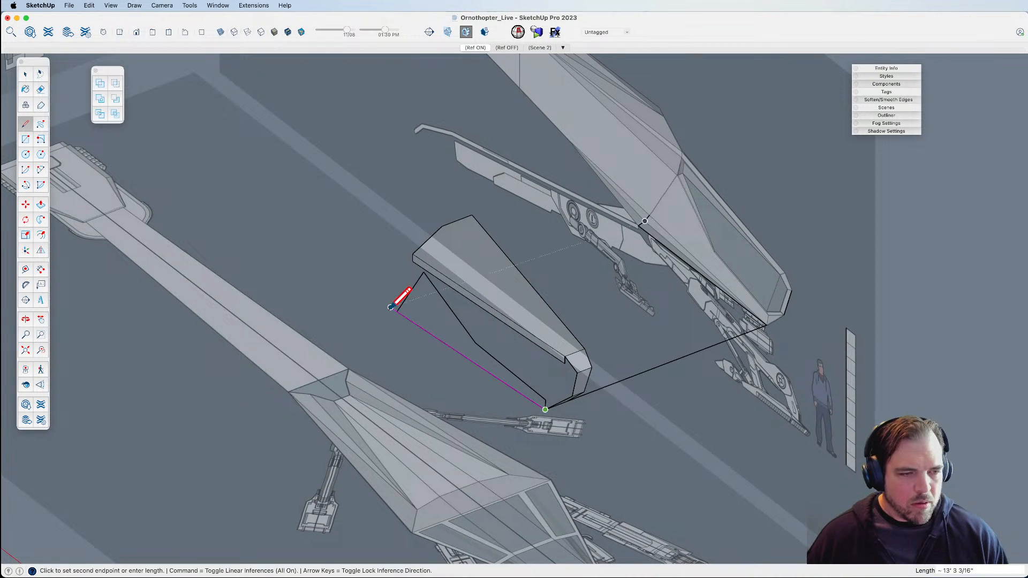
{"action": "scroll", "coordinate": [370, 288], "scroll_direction": "down", "scroll_amount": 3}
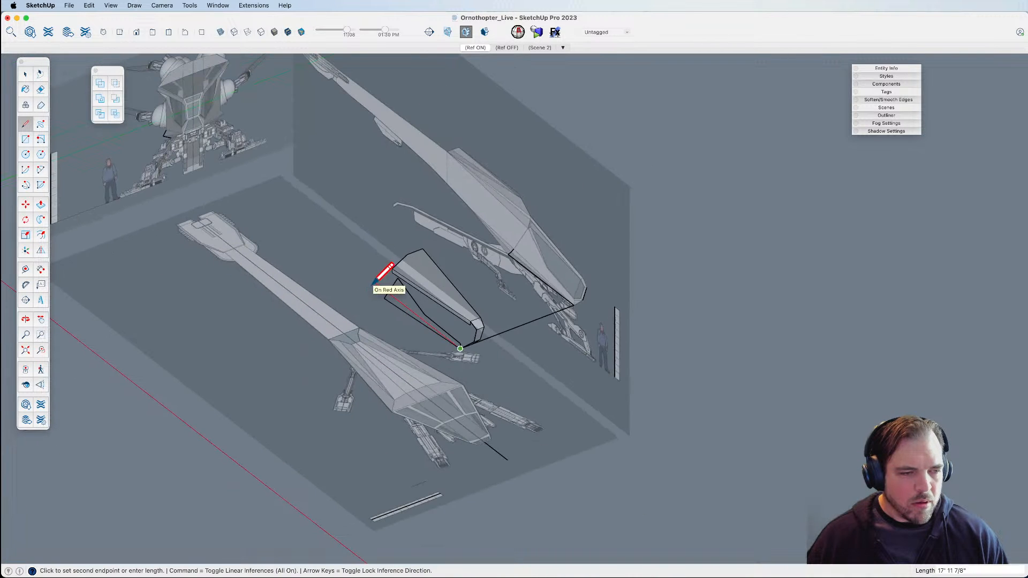
{"action": "key", "text": "Right"}
{"action": "scroll", "coordinate": [375, 284], "scroll_direction": "up", "scroll_amount": 3}
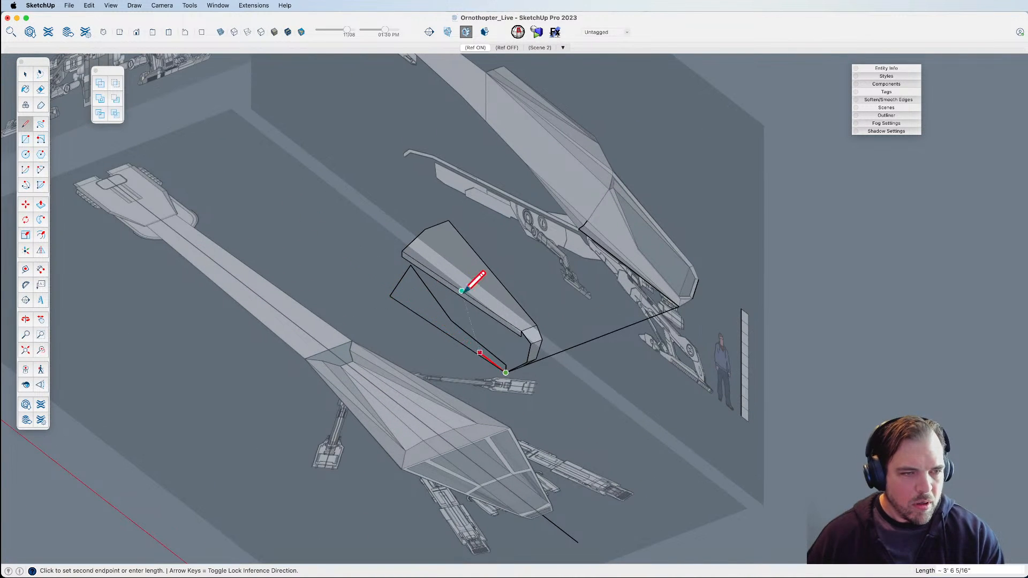
{"action": "middle_click_drag", "start_coordinate": [573, 297], "coordinate": [594, 230]}
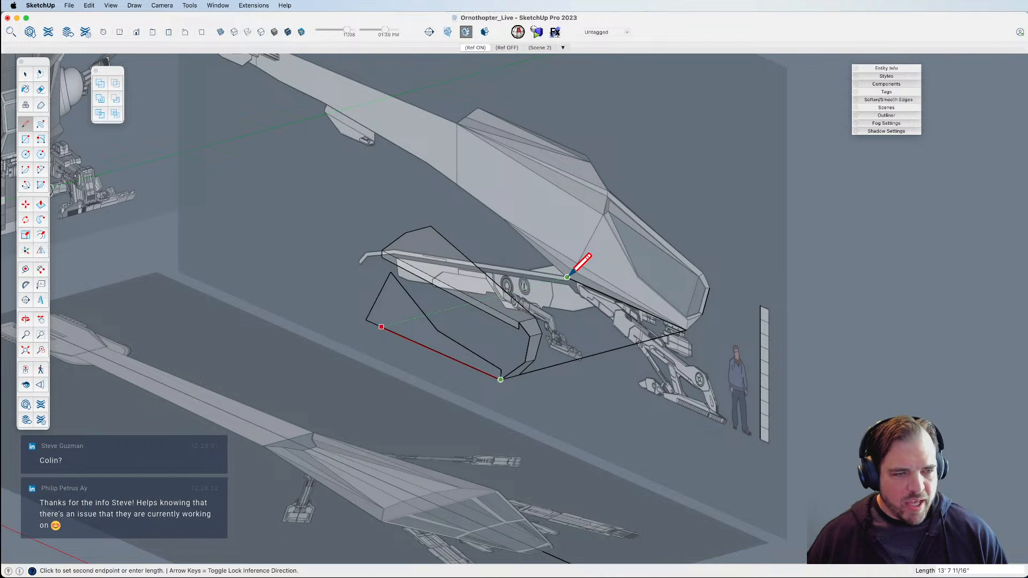
{"action": "scroll", "coordinate": [567, 277], "scroll_direction": "up", "scroll_amount": 3}
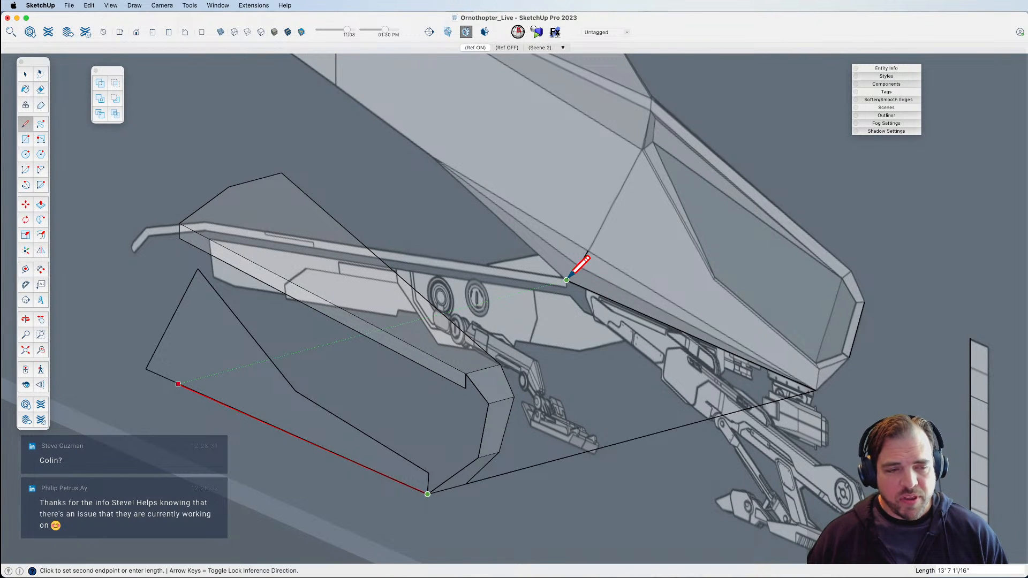
{"action": "scroll", "coordinate": [569, 277], "scroll_direction": "down", "scroll_amount": 4}
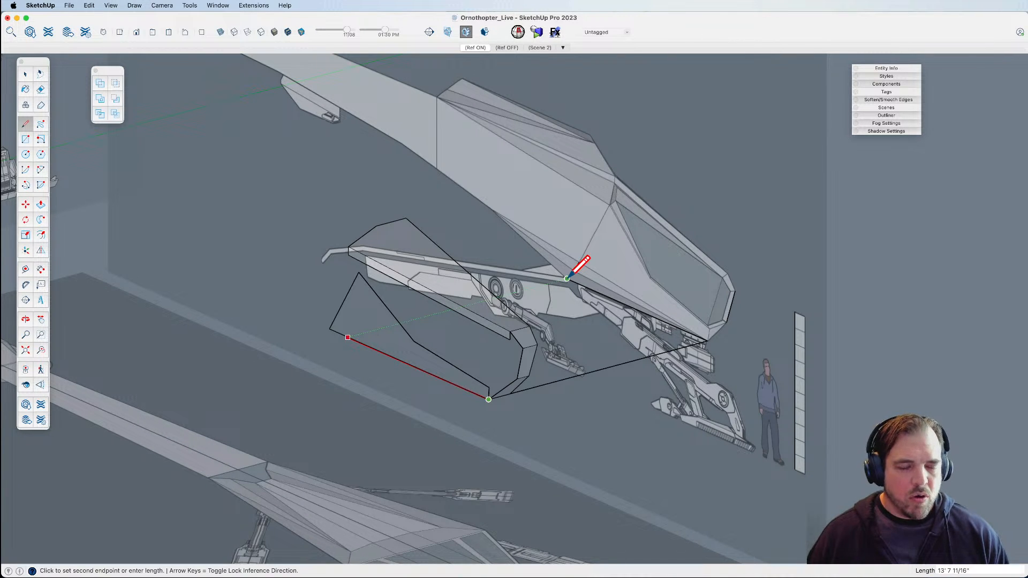
{"action": "key", "text": "space"}
Draw an edge along the red axis from the nose's lowest corner back until level with the belly's traced rear corner on the side reference.
{"action": "scroll", "coordinate": [408, 346], "scroll_direction": "up", "scroll_amount": 4}
{"action": "middle_click_drag", "start_coordinate": [395, 352], "coordinate": [712, 188]}
{"action": "key", "text": "l"}
{"action": "left_click", "coordinate": [629, 392]}
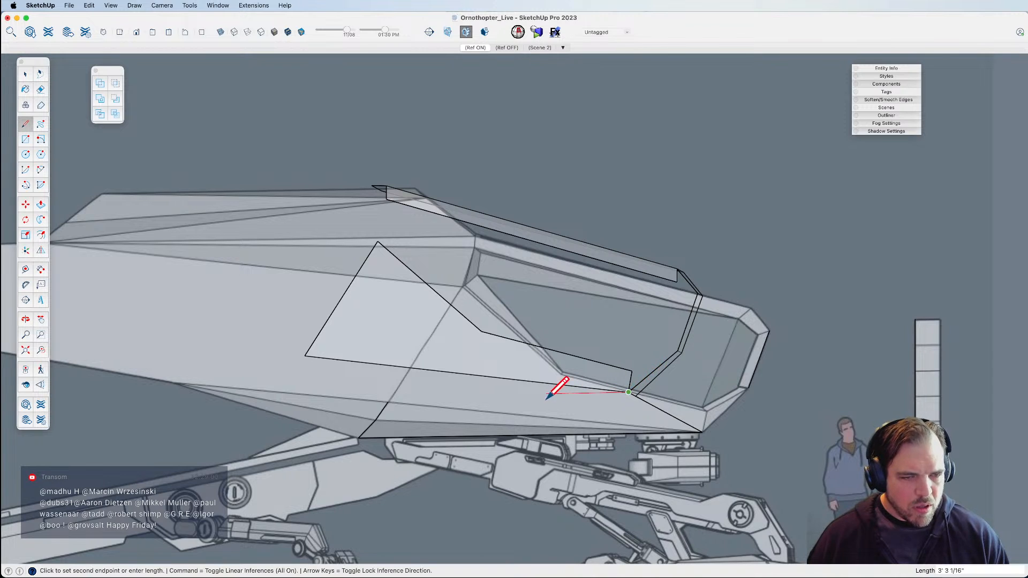
{"action": "left_click", "coordinate": [372, 436]}
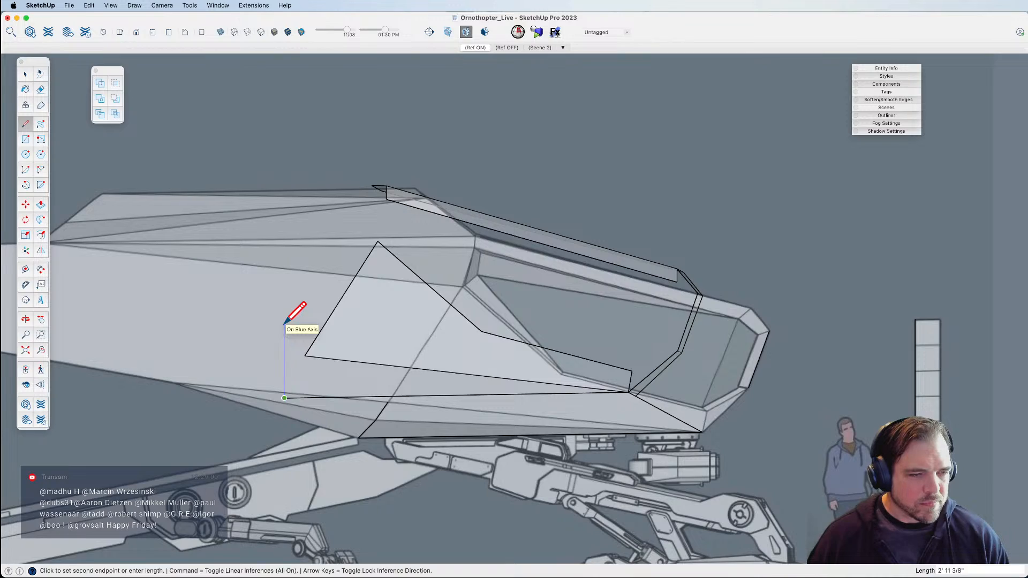
Draw a vertical edge down from the side panel's rear lower corner to the height of the flare's outer tip on the front reference.
{"action": "middle_click_drag", "start_coordinate": [360, 372], "coordinate": [332, 384]}
{"action": "key", "text": "l"}
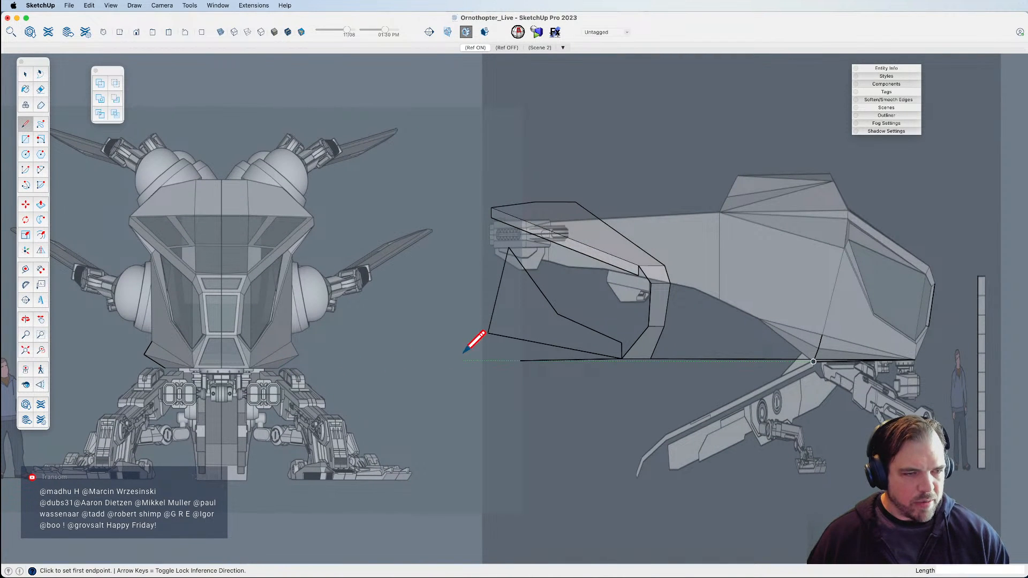
{"action": "left_click", "coordinate": [488, 332]}
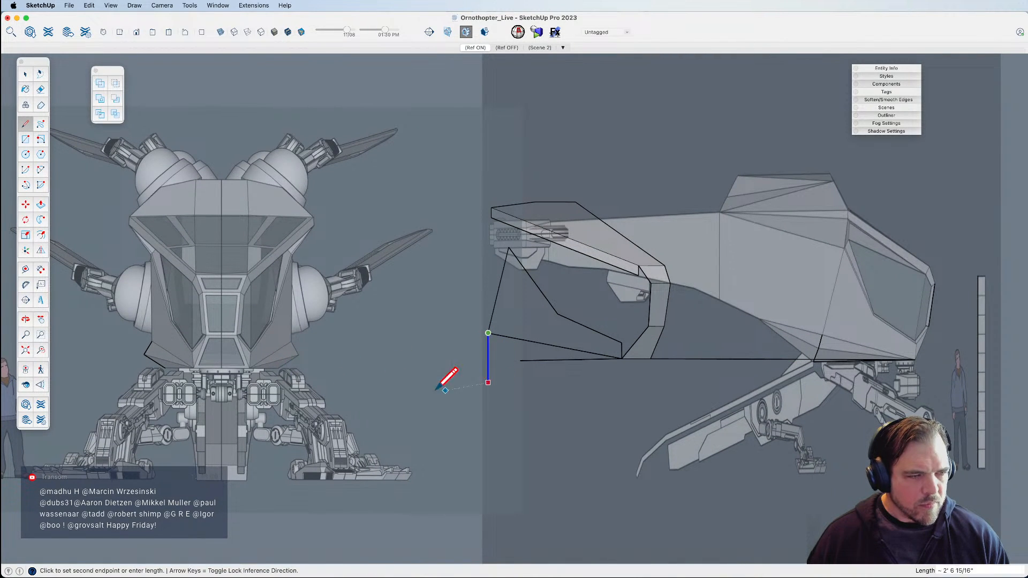
{"action": "mouse_move", "coordinate": [452, 390]}
{"action": "middle_mouse_down"}
{"action": "mouse_move", "coordinate": [395, 385]}
{"action": "mouse_move", "coordinate": [360, 468]}
{"action": "mouse_move", "coordinate": [432, 392]}
{"action": "middle_mouse_up"}
{"action": "key", "text": "space"}
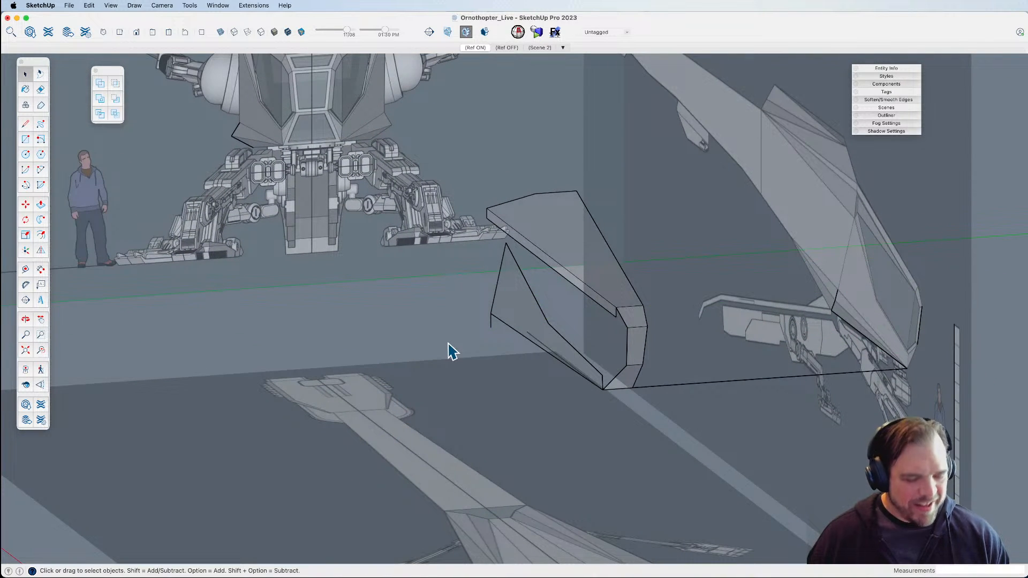
Adjust the loose rear end of the lower side panel and draw the edges that close its bottom strip to the front corner.
{"action": "key", "text": "m"}
{"action": "left_click", "coordinate": [482, 327]}
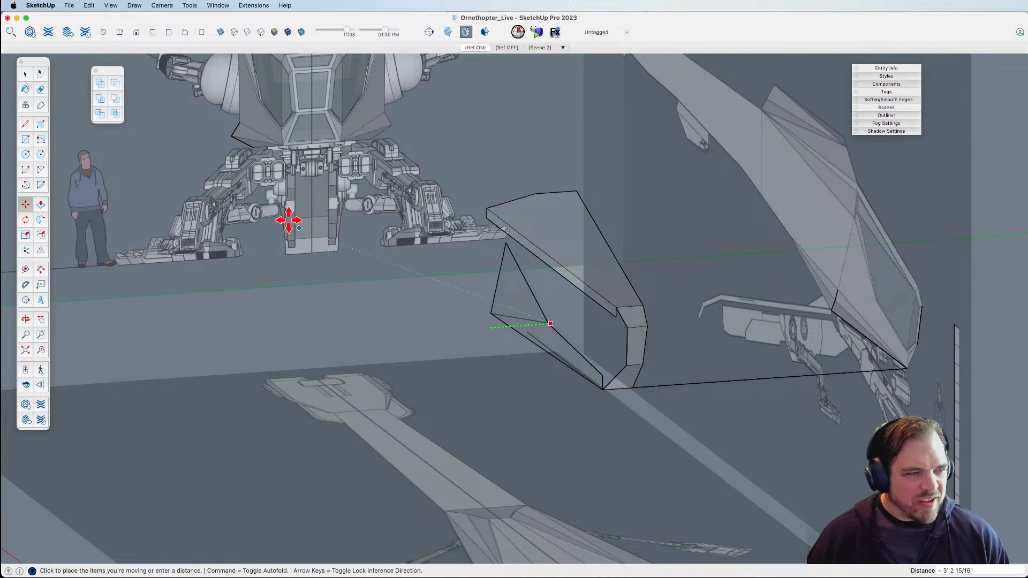
{"action": "key", "text": "o"}
{"action": "left_click_drag", "start_coordinate": [402, 300], "coordinate": [524, 268]}
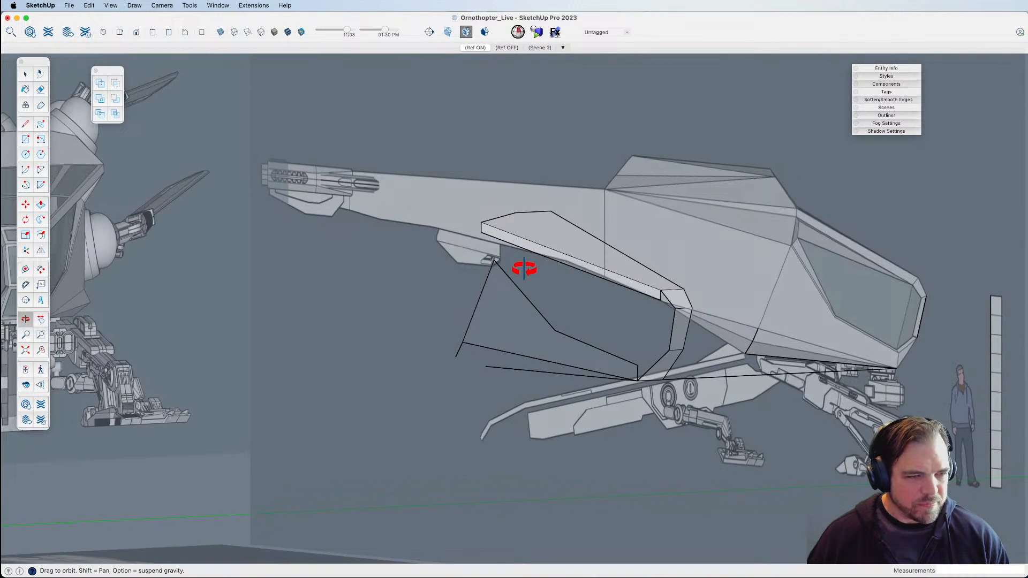
{"action": "key", "text": "l"}
{"action": "left_click", "coordinate": [485, 366]}
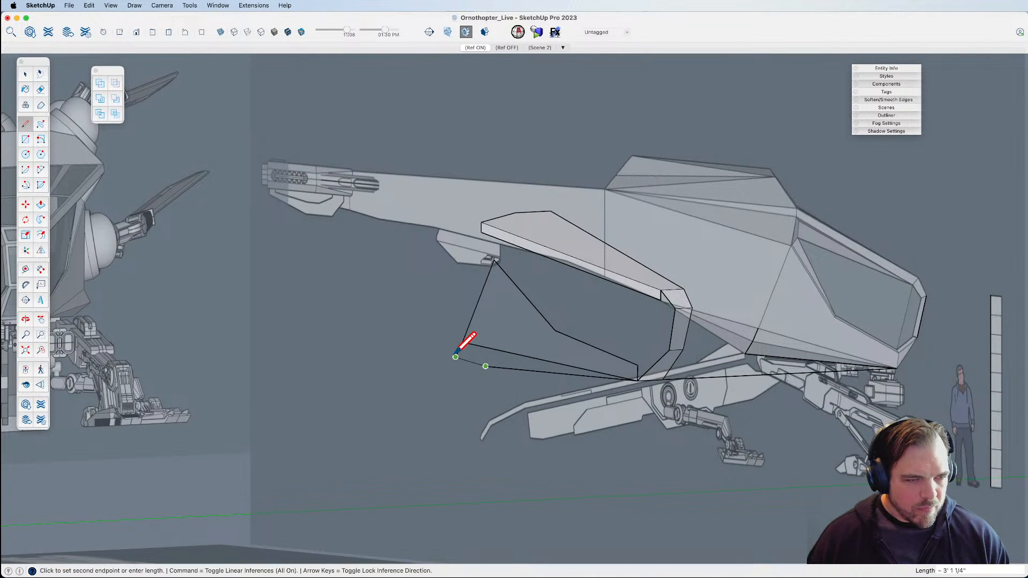
{"action": "left_click", "coordinate": [637, 381]}
Trace a line along the fuselage underside in the side-view reference, from the cockpit's lower rear corner to the belly bend.
{"action": "key", "text": "o"}
{"action": "left_click_drag", "start_coordinate": [651, 362], "coordinate": [529, 301]}
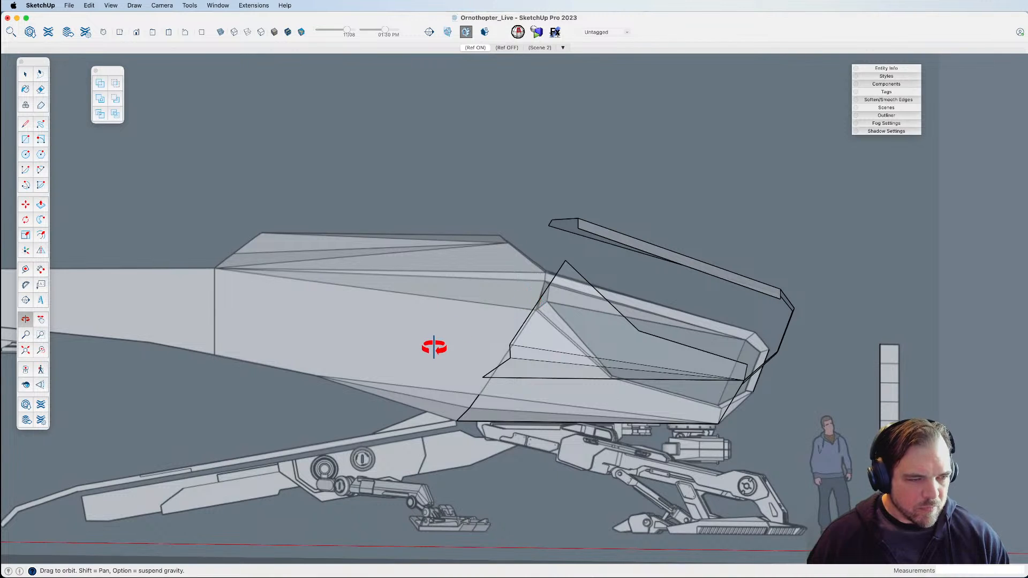
{"action": "key", "text": "l"}
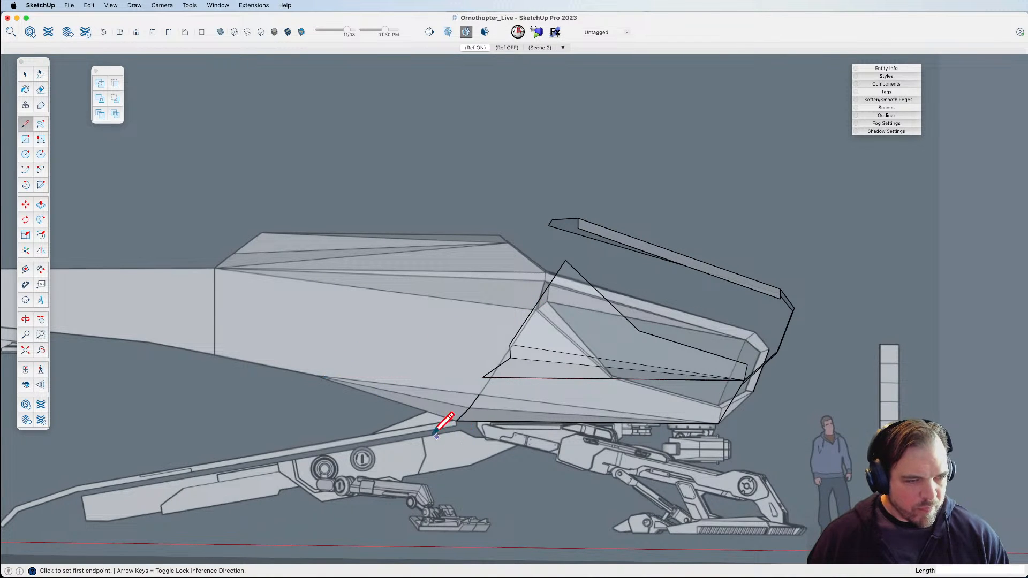
{"action": "scroll", "coordinate": [449, 445], "scroll_direction": "up", "scroll_amount": 4}
{"action": "left_click", "coordinate": [498, 417]}
{"action": "scroll", "coordinate": [230, 321], "scroll_direction": "up", "scroll_amount": 4}
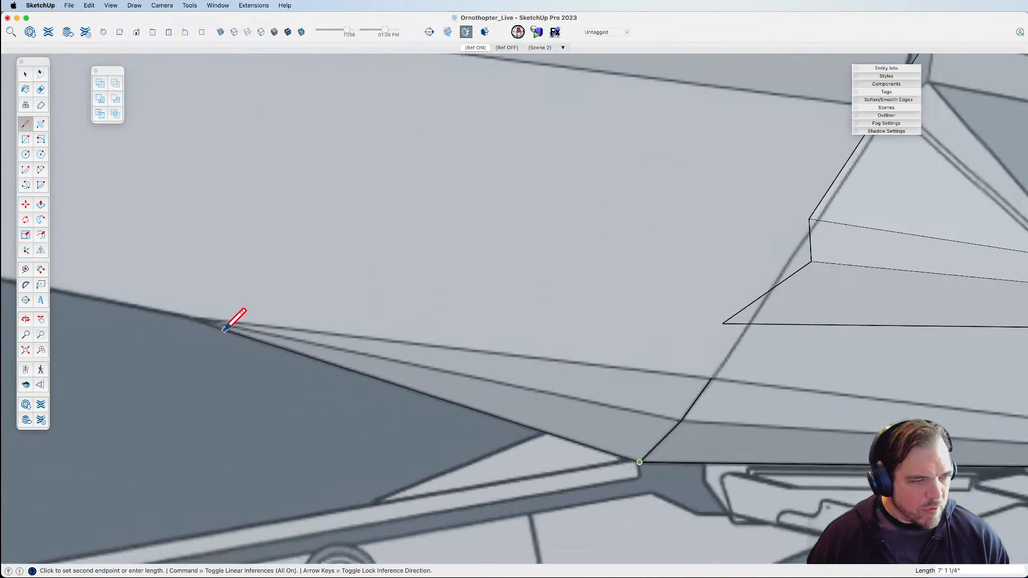
{"action": "left_click", "coordinate": [177, 313]}
{"action": "scroll", "coordinate": [396, 279], "scroll_direction": "down", "scroll_amount": 5}
{"action": "middle_click_drag", "start_coordinate": [420, 271], "coordinate": [498, 310]}
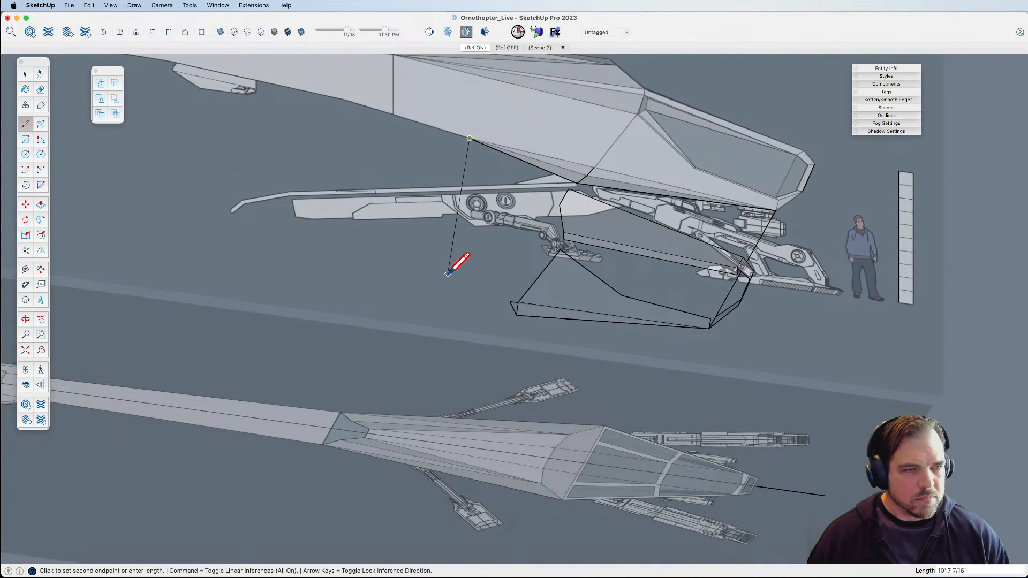
{"action": "key", "text": "space"}
Erase the long guide edge connecting the frame's lower front corner to the side-view reference.
{"action": "middle_click_drag", "start_coordinate": [434, 260], "coordinate": [760, 293], "text": "shift"}
{"action": "scroll", "coordinate": [774, 285], "scroll_direction": "up", "scroll_amount": 6}
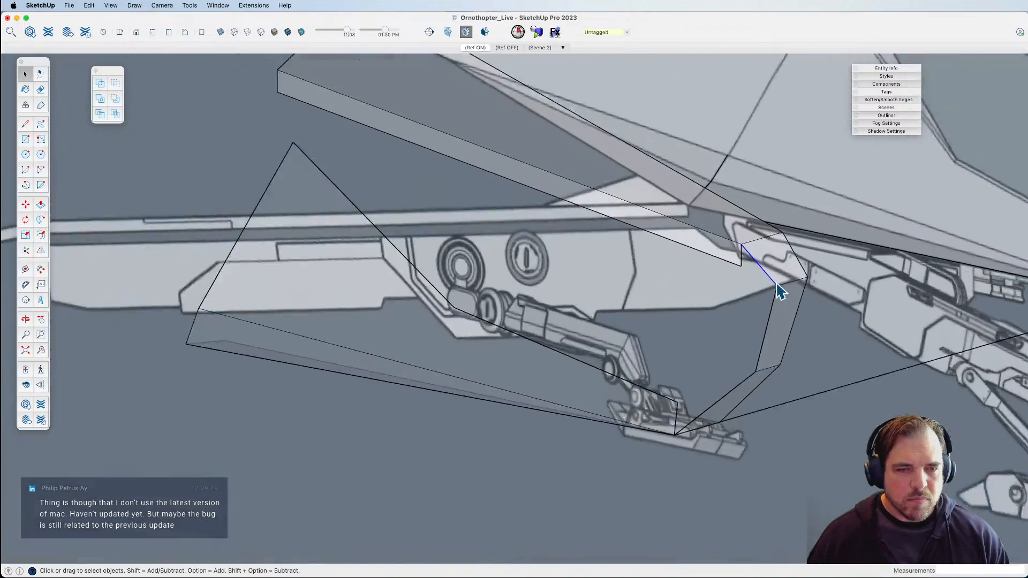
{"action": "middle_click_drag", "start_coordinate": [682, 291], "coordinate": [684, 305], "text": "shift"}
{"action": "scroll", "coordinate": [683, 303], "scroll_direction": "down", "scroll_amount": 8}
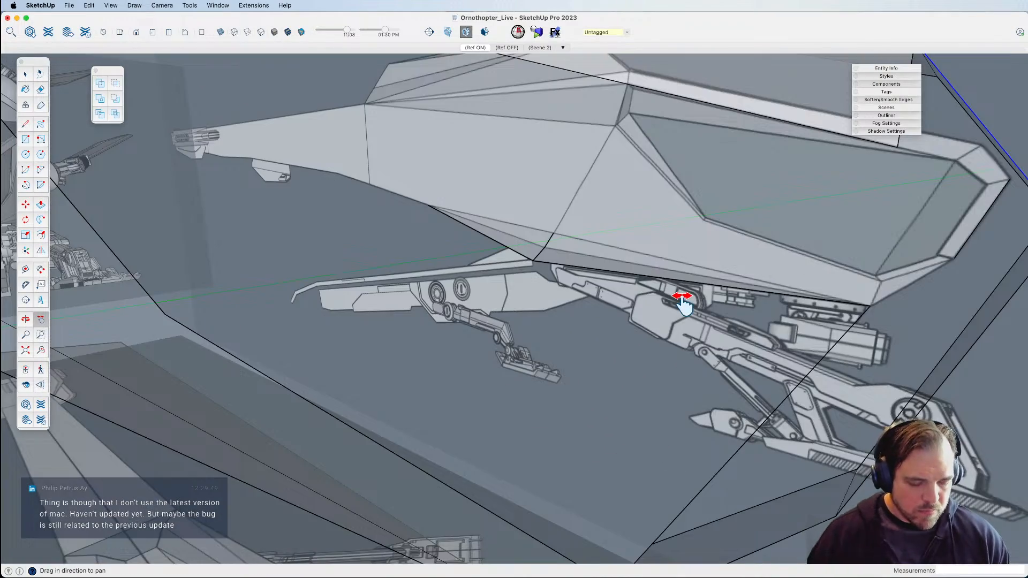
{"action": "scroll", "coordinate": [682, 303], "scroll_direction": "down", "scroll_amount": 6}
{"action": "middle_click_drag", "start_coordinate": [644, 378], "coordinate": [531, 202]}
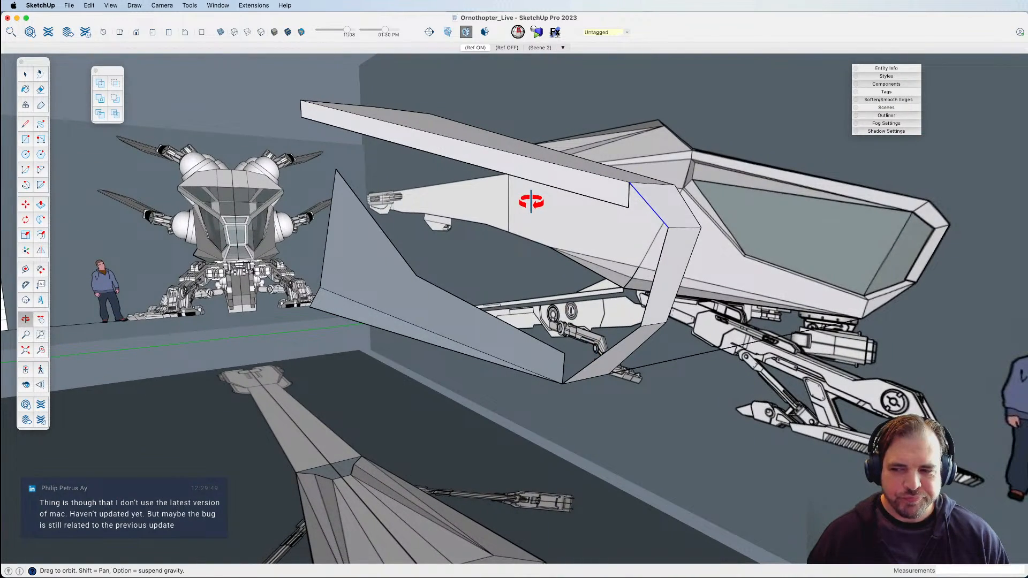
{"action": "key", "text": "e"}
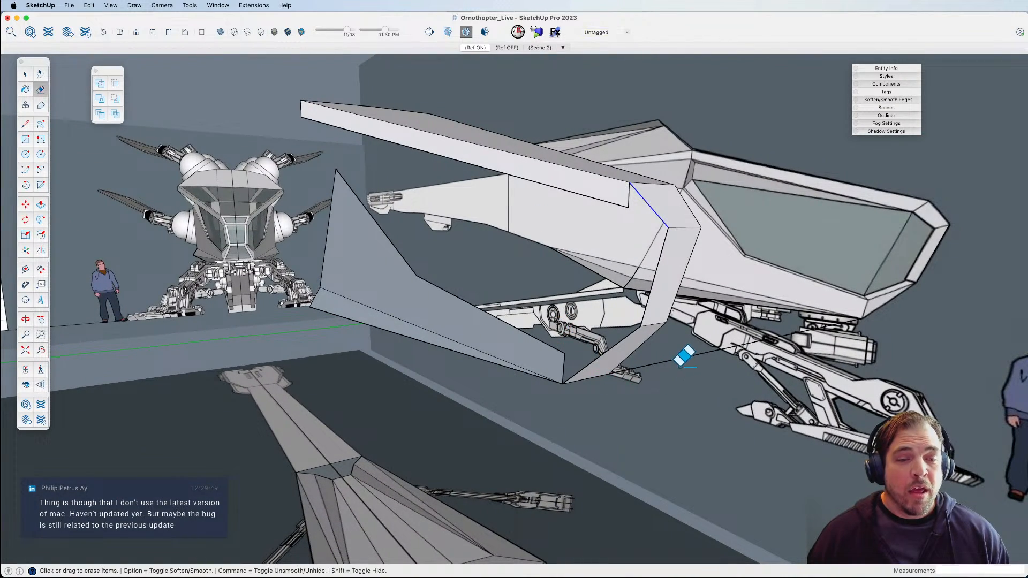
{"action": "left_click_drag", "start_coordinate": [688, 354], "coordinate": [691, 370]}
{"action": "key", "text": "space"}
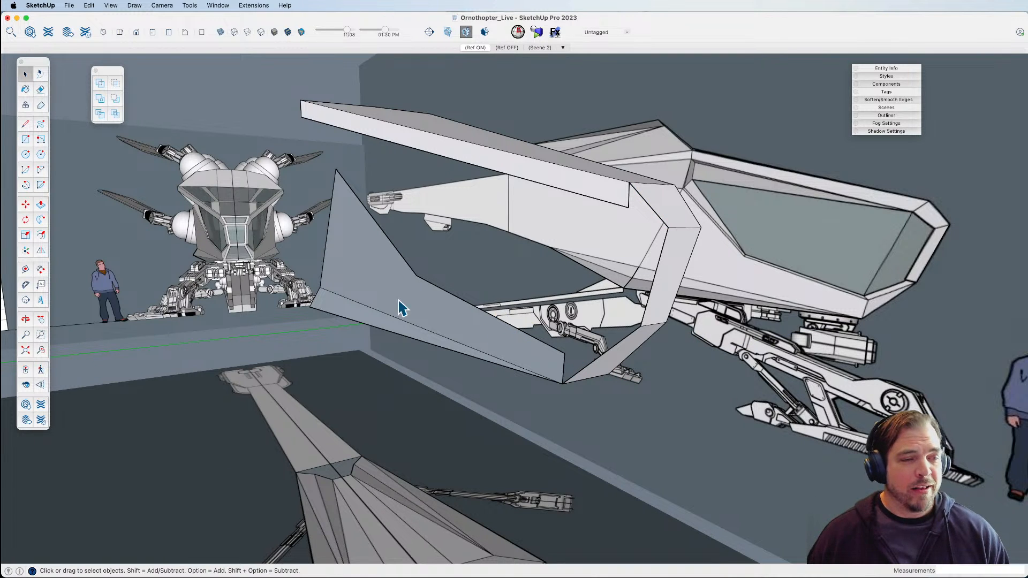
Select the whole lower side panel and reverse its faces.
{"action": "left_click_drag", "start_coordinate": [281, 166], "coordinate": [577, 420]}
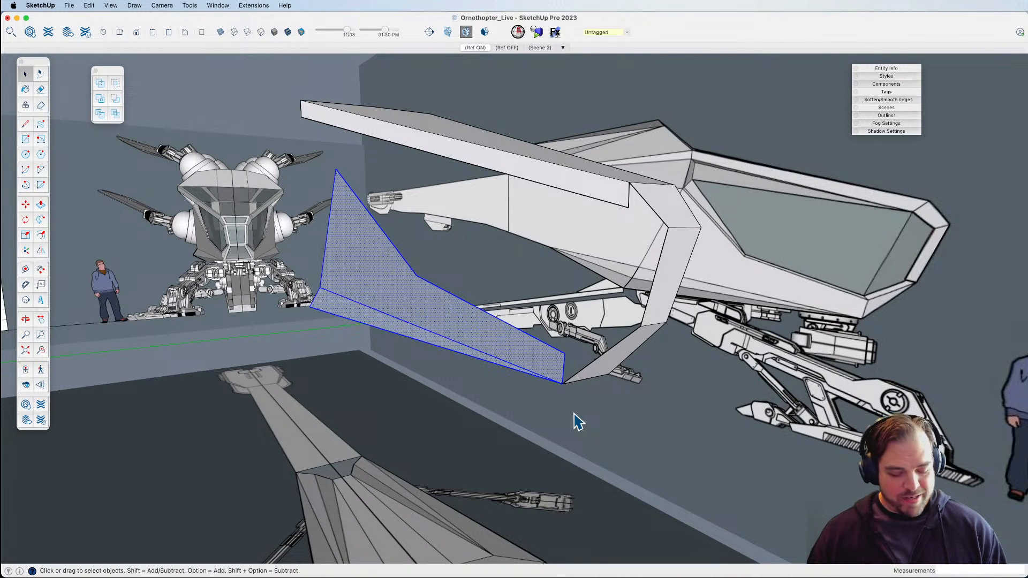
{"action": "key", "text": "alt"}
{"action": "middle_click_drag", "start_coordinate": [567, 423], "coordinate": [545, 421]}
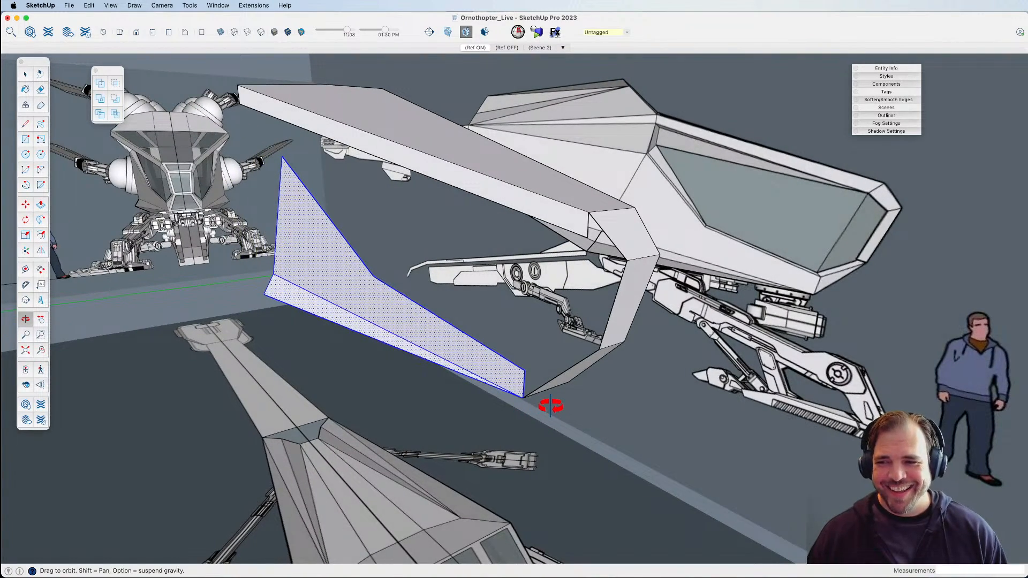
{"action": "key", "text": "space"}
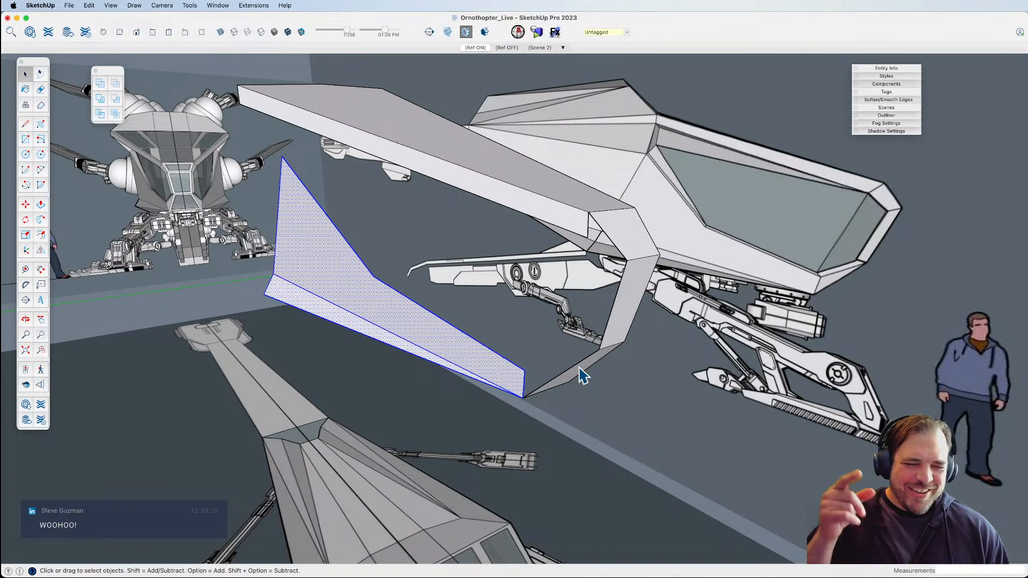
Copy the inner edge of the frame's bottom front face up to the top corner of the lower side panel's front end.
{"action": "left_click", "coordinate": [574, 368]}
{"action": "key", "text": "m"}
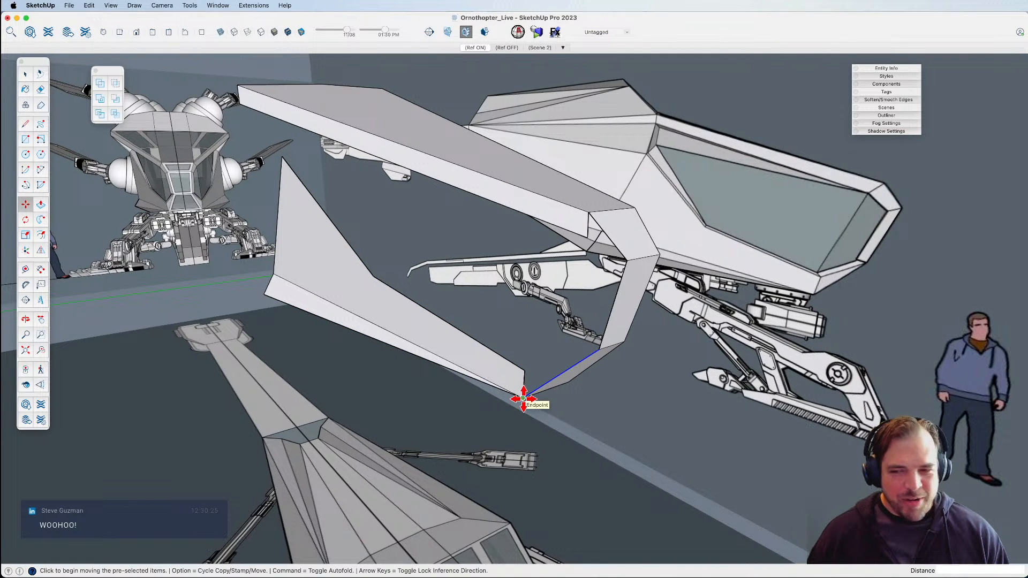
{"action": "left_click", "coordinate": [523, 399]}
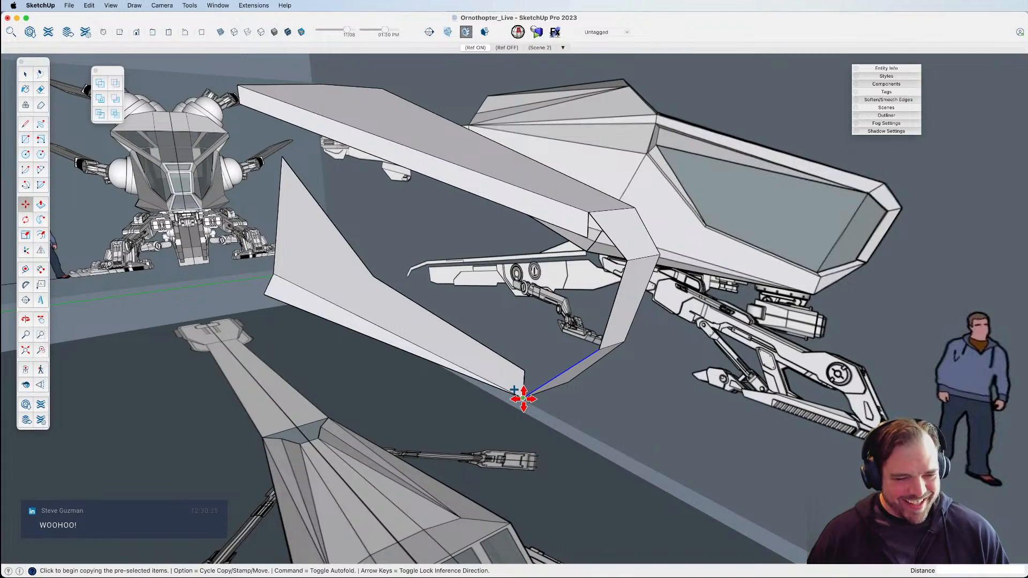
{"action": "left_click", "coordinate": [525, 374]}
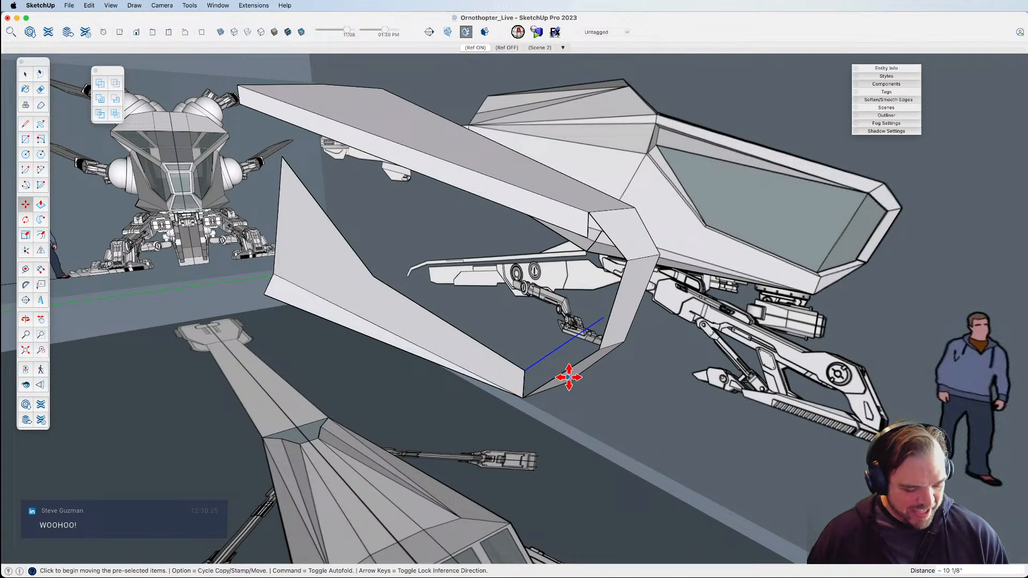
Copy the inner edge of the upper front frame face and move the copy inward below the original.
{"action": "scroll", "coordinate": [603, 376], "scroll_direction": "up", "scroll_amount": 5}
{"action": "scroll", "coordinate": [603, 375], "scroll_direction": "down", "scroll_amount": 3}
{"action": "middle_click_drag", "start_coordinate": [604, 375], "coordinate": [574, 307], "text": "shift"}
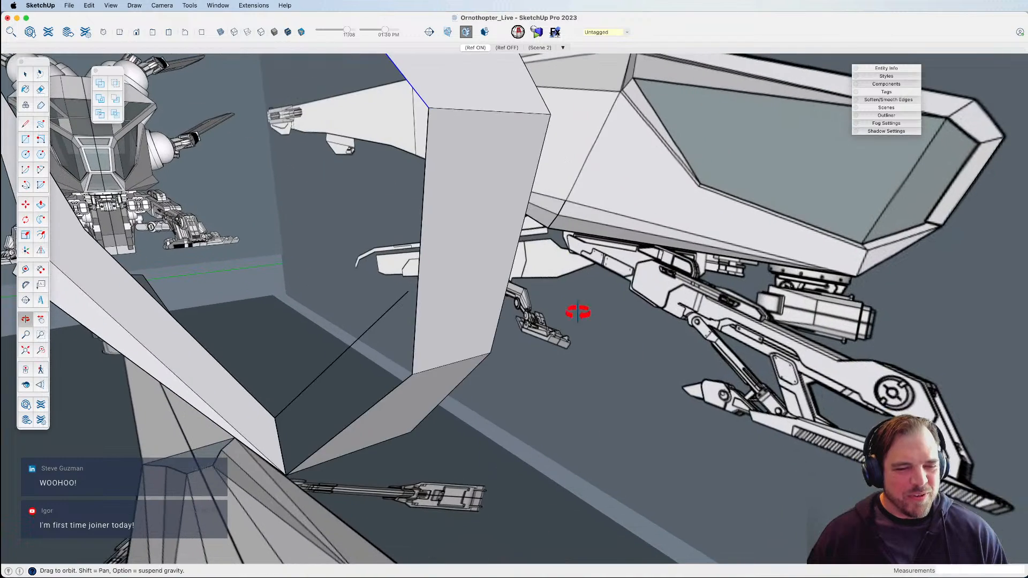
{"action": "middle_click_drag", "start_coordinate": [474, 281], "coordinate": [588, 434]}
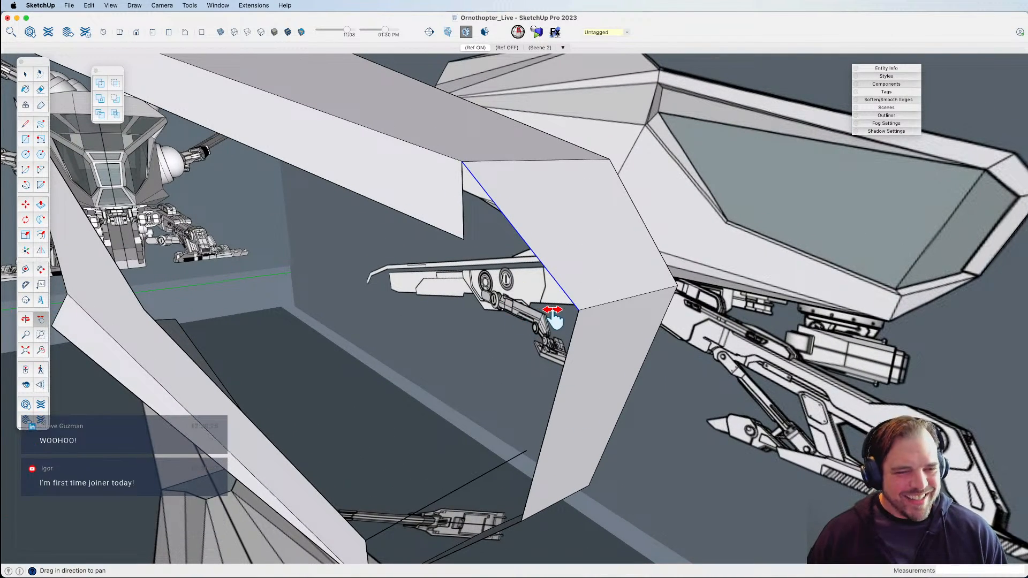
{"action": "key", "text": "m"}
{"action": "middle_click_drag", "start_coordinate": [584, 311], "coordinate": [484, 396]}
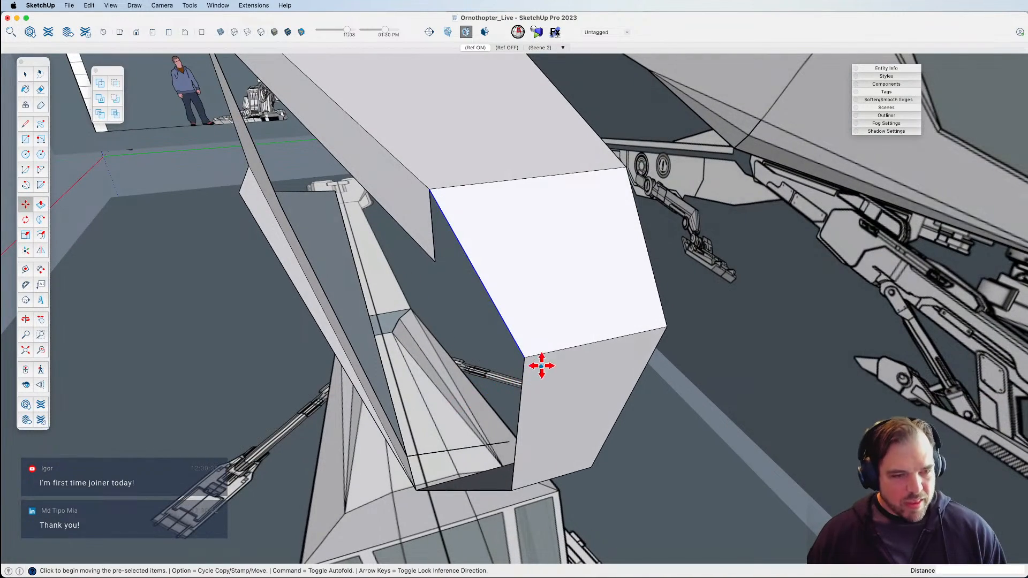
{"action": "left_click", "coordinate": [585, 341]}
{"action": "key", "text": "alt"}
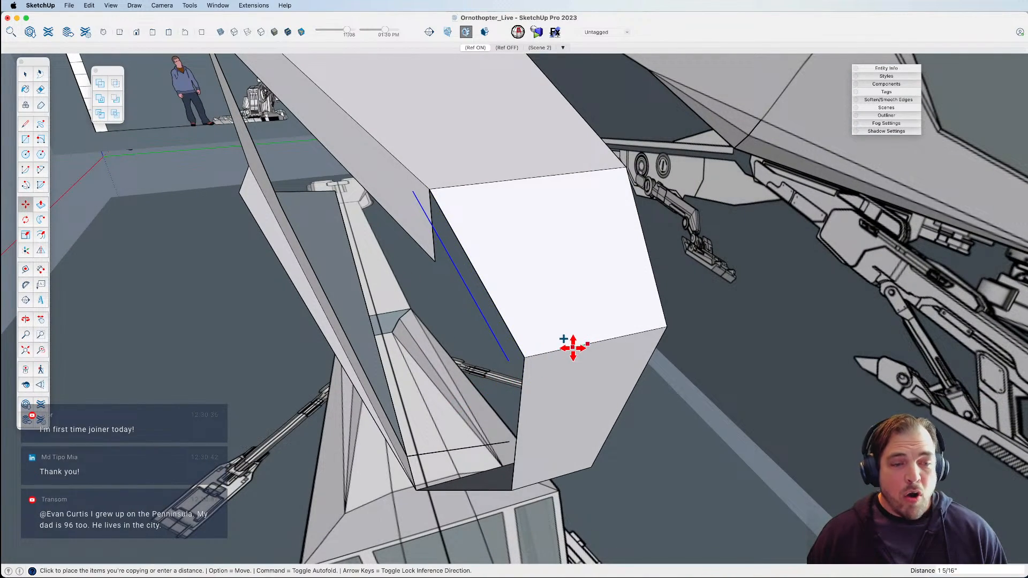
{"action": "middle_click_drag", "start_coordinate": [576, 349], "coordinate": [686, 174]}
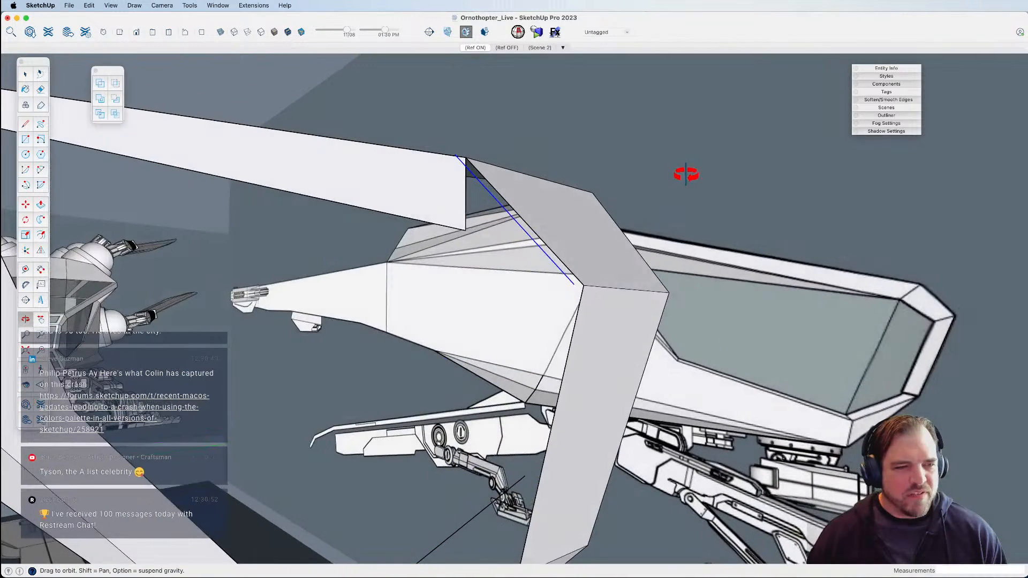
{"action": "left_click", "coordinate": [575, 326]}
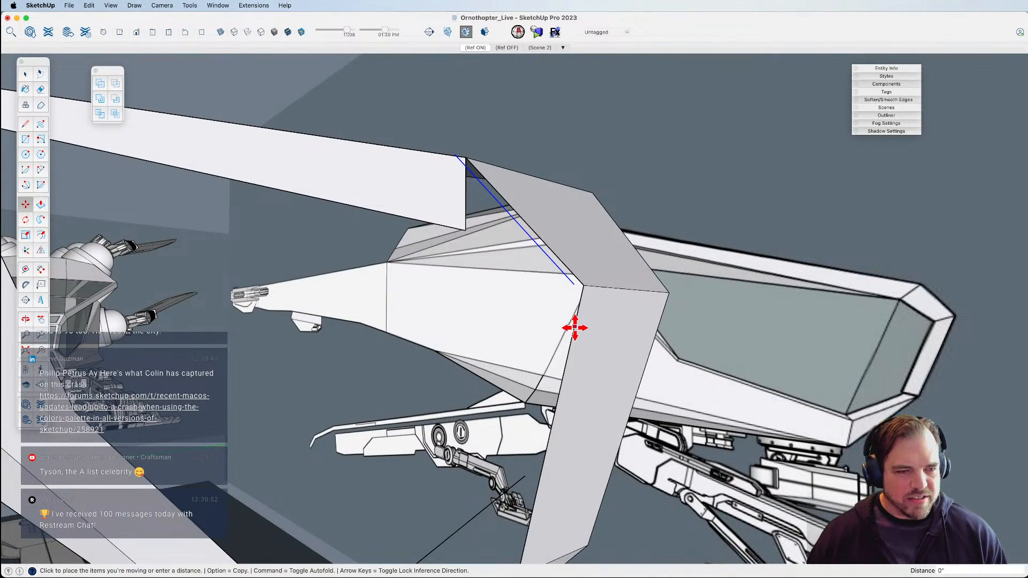
{"action": "left_click", "coordinate": [563, 374]}
Connect both ends of the copied edge to the upper front frame corners to form an inner flange face.
{"action": "key", "text": "l"}
{"action": "left_click", "coordinate": [449, 205]}
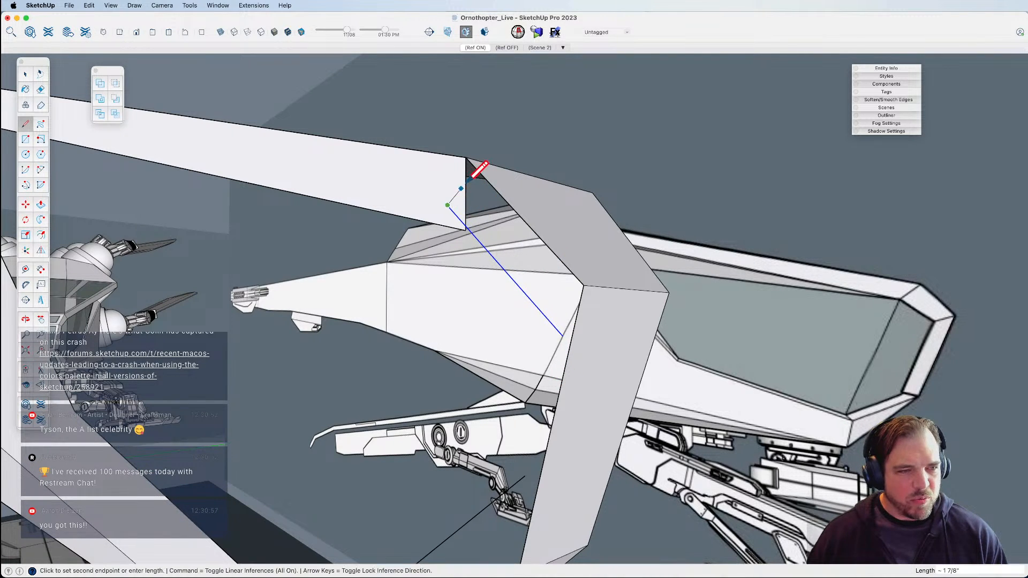
{"action": "left_click", "coordinate": [466, 158]}
{"action": "left_click", "coordinate": [562, 336]}
{"action": "left_click", "coordinate": [584, 286]}
{"action": "middle_click_drag", "start_coordinate": [583, 286], "coordinate": [523, 329]}
Move the free edge of the new upper front flange by about 15/16".
{"action": "key", "text": "space"}
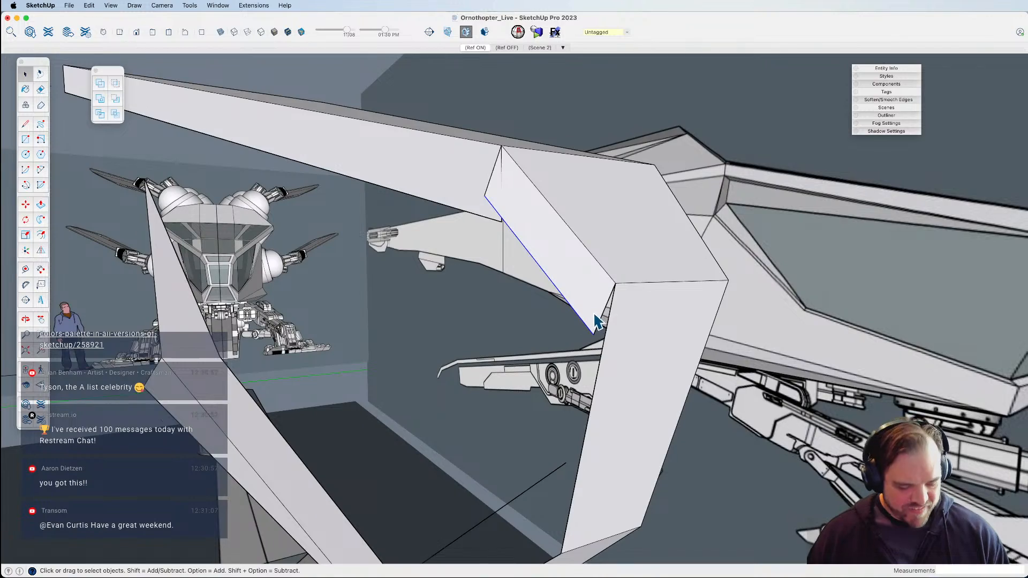
{"action": "scroll", "coordinate": [594, 315], "scroll_direction": "up", "scroll_amount": 3}
{"action": "key", "text": "m"}
{"action": "left_click", "coordinate": [610, 304]}
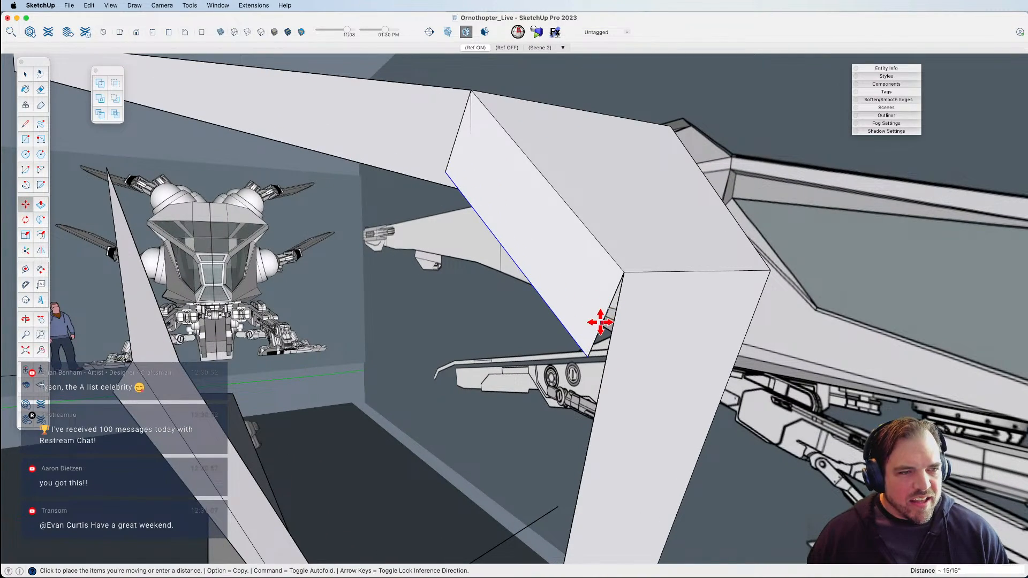
{"action": "left_click", "coordinate": [601, 319]}
{"action": "scroll", "coordinate": [562, 295], "scroll_direction": "down", "scroll_amount": 4}
Rotate the lower edge of the upper side panel by about 1.7 degrees around the upper front frame corner.
{"action": "key", "text": "space"}
{"action": "middle_click_drag", "start_coordinate": [498, 244], "coordinate": [491, 285]}
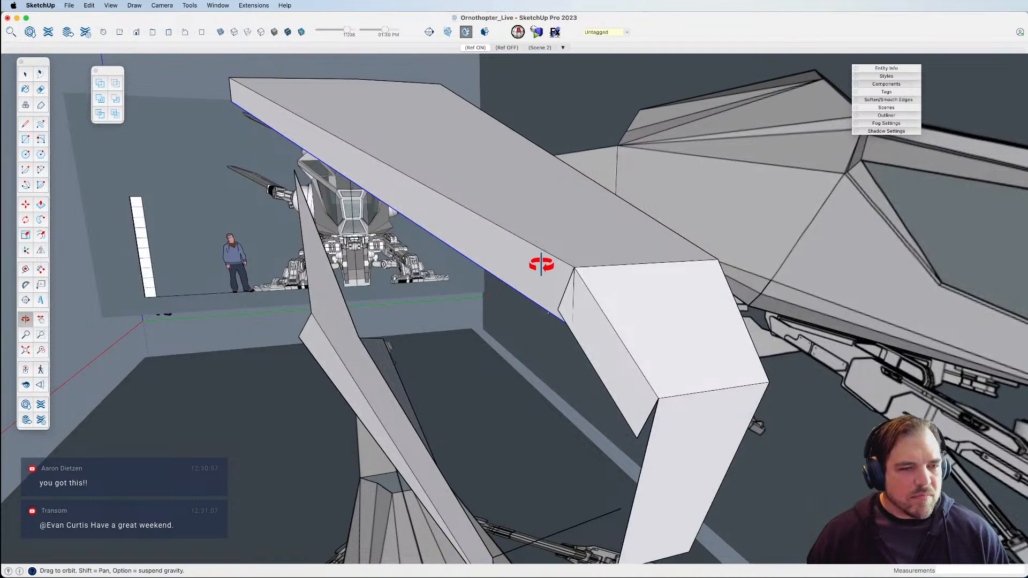
{"action": "middle_click_drag", "start_coordinate": [541, 264], "coordinate": [542, 266]}
{"action": "key", "text": "q"}
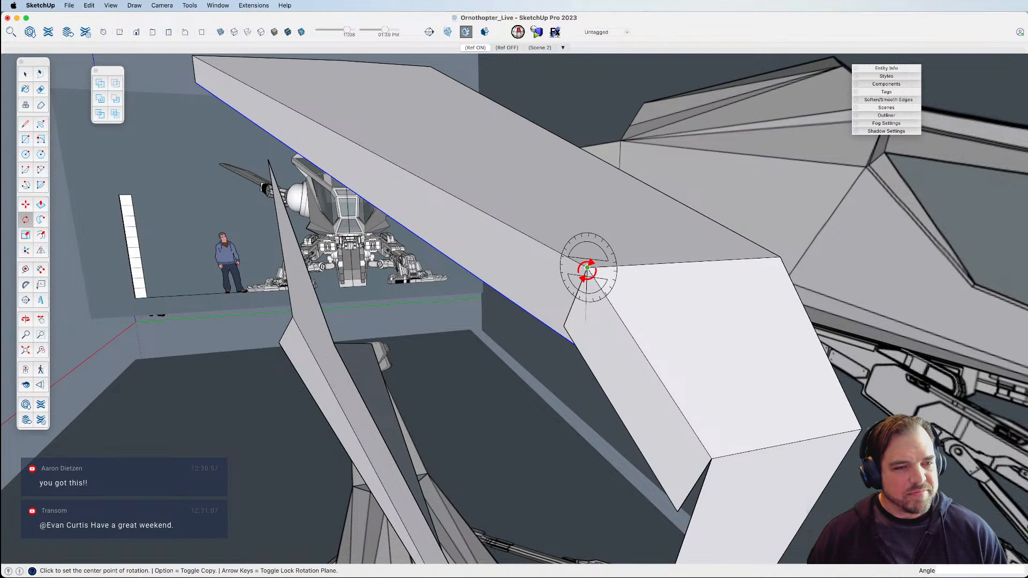
{"action": "left_click", "coordinate": [588, 268]}
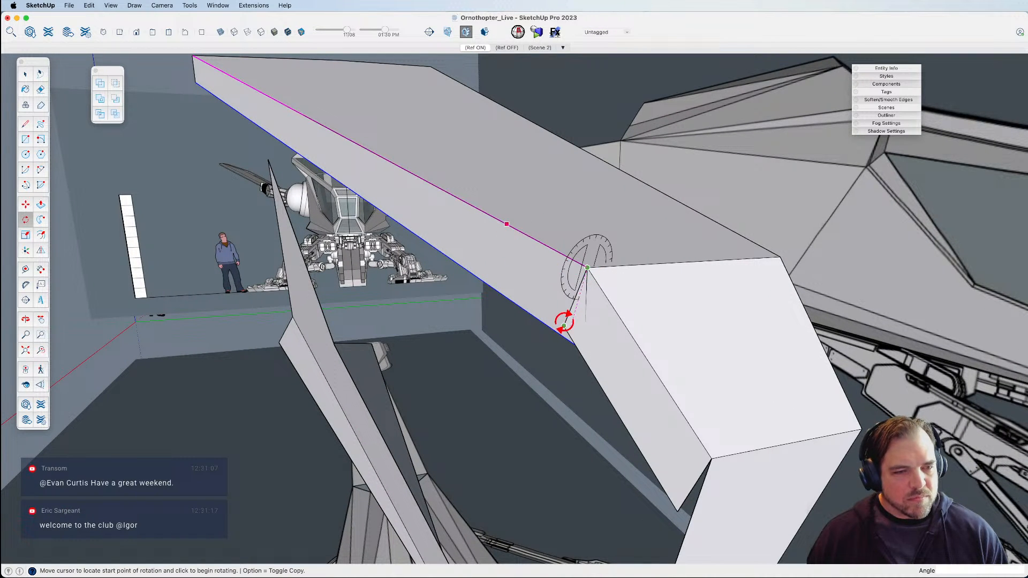
{"action": "left_click", "coordinate": [563, 336]}
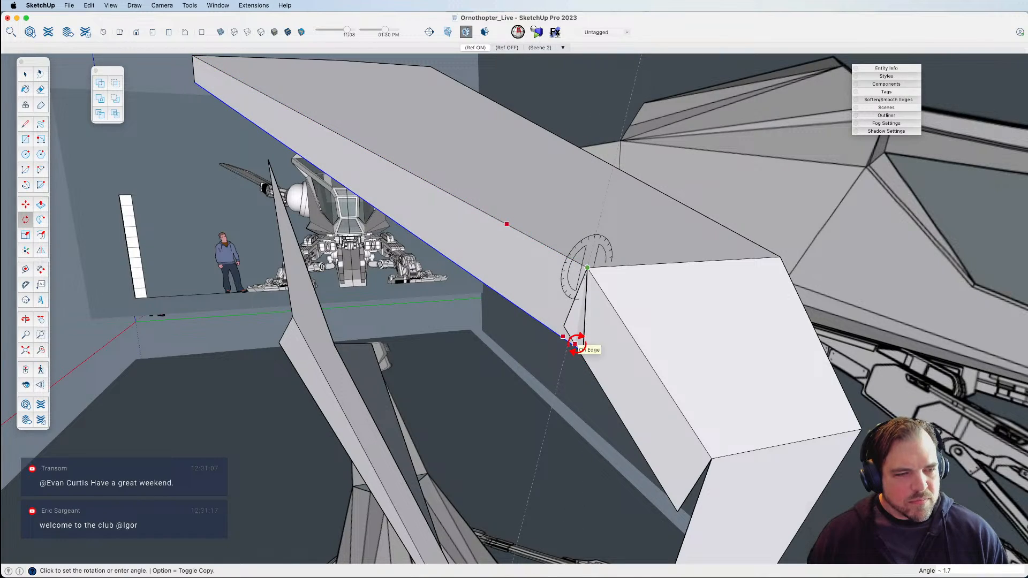
{"action": "middle_click_drag", "start_coordinate": [574, 344], "coordinate": [611, 338]}
{"action": "scroll", "coordinate": [587, 331], "scroll_direction": "down", "scroll_amount": 10}
{"action": "scroll", "coordinate": [611, 338], "scroll_direction": "up", "scroll_amount": 6}
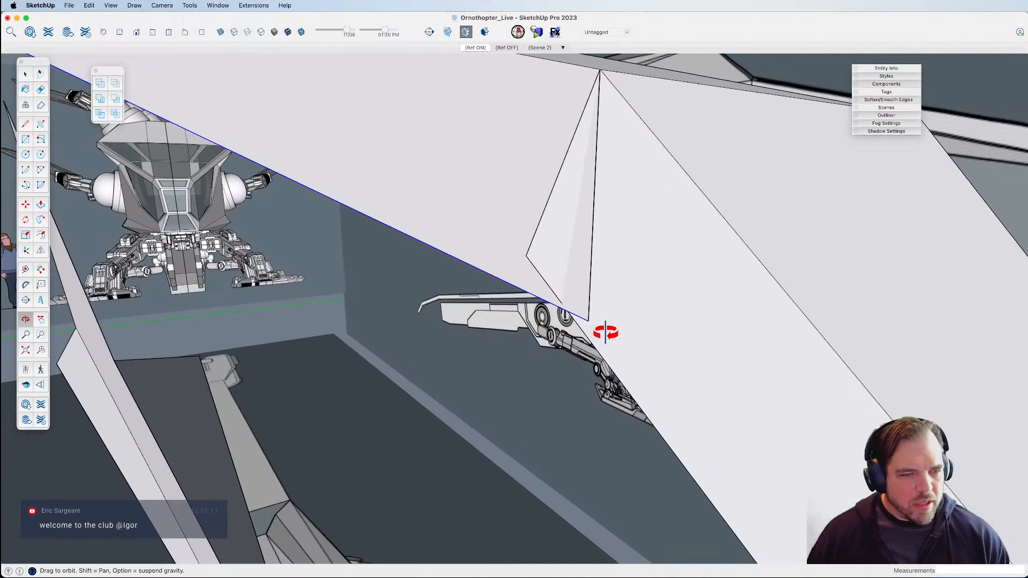
{"action": "key", "text": "l"}
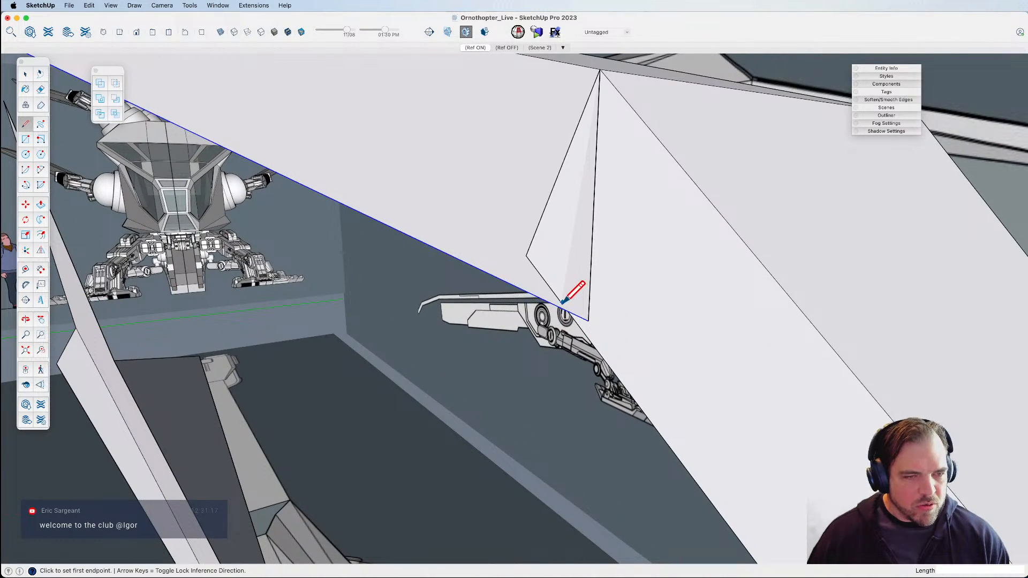
{"action": "left_click", "coordinate": [600, 70]}
{"action": "middle_click_drag", "start_coordinate": [605, 98], "coordinate": [588, 177]}
{"action": "middle_click_drag", "start_coordinate": [680, 308], "coordinate": [601, 176]}
{"action": "key", "text": "l"}
{"action": "left_click", "coordinate": [625, 184]}
{"action": "scroll", "coordinate": [626, 186], "scroll_direction": "down", "scroll_amount": 5}
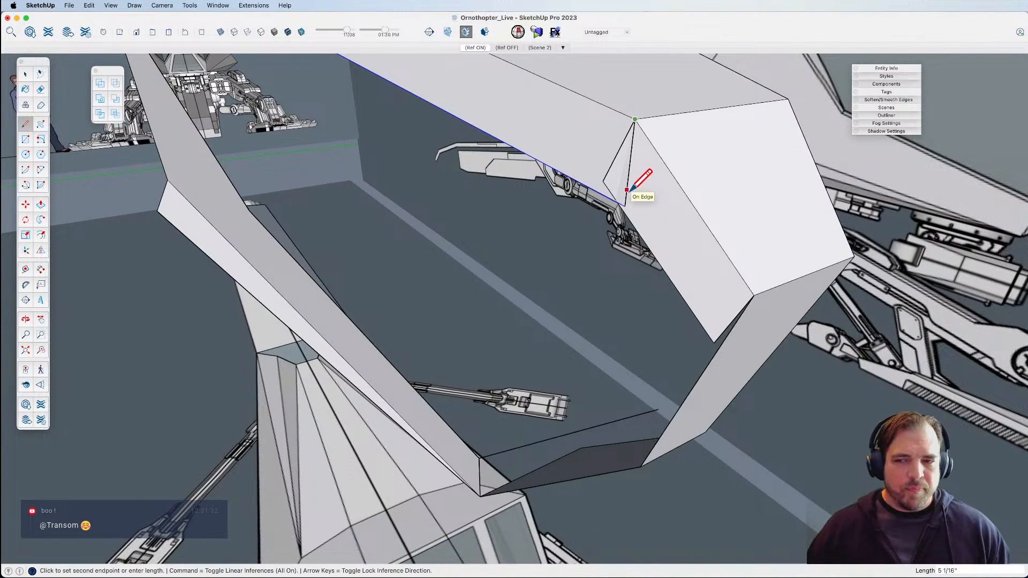
{"action": "key", "text": "space"}
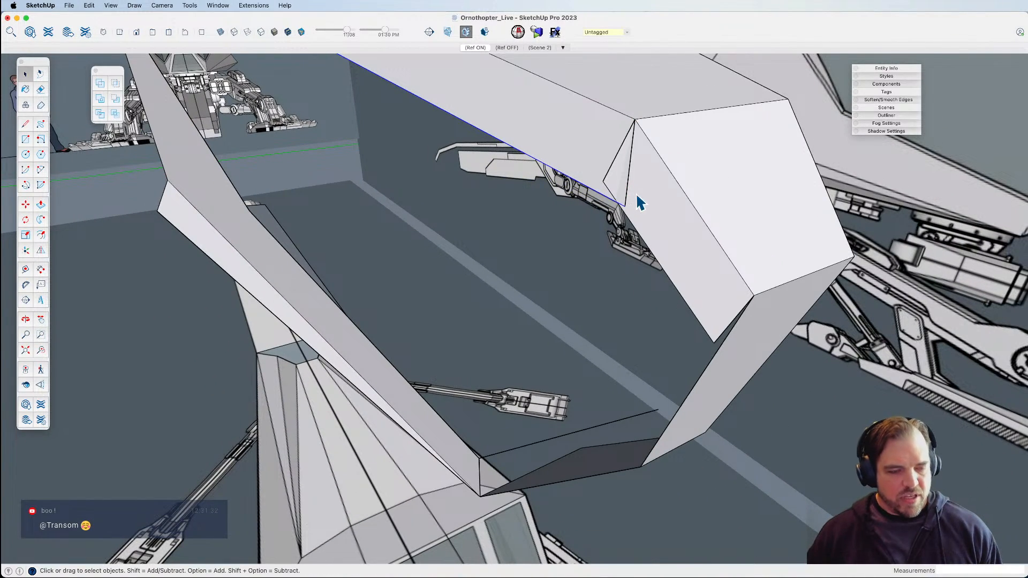
Draw a line across the upper front flange from the frame corner to its crossing with the side panel, and erase the excess flange edge.
{"action": "middle_click_drag", "start_coordinate": [690, 208], "coordinate": [353, 234]}
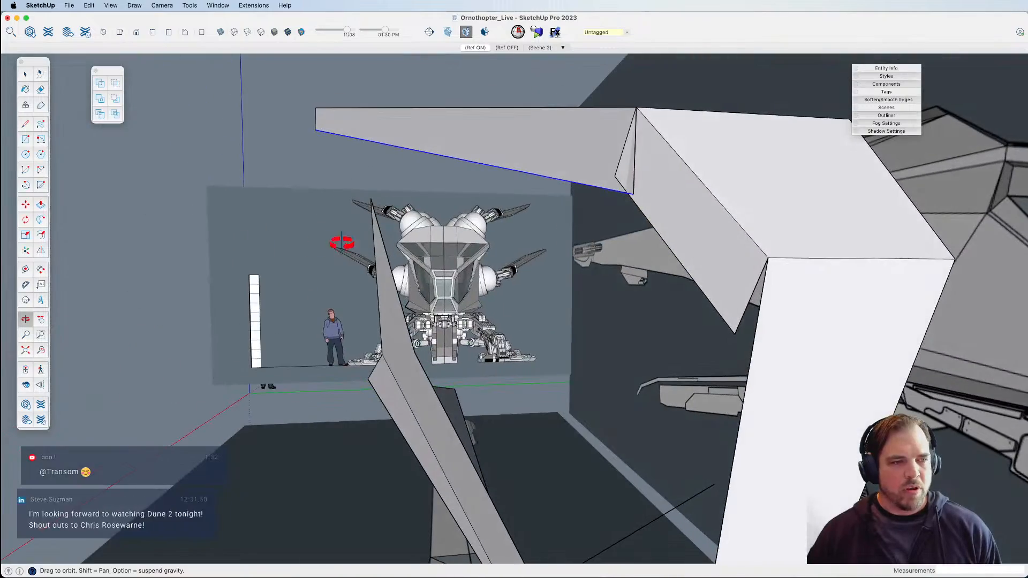
{"action": "middle_click_drag", "start_coordinate": [608, 161], "coordinate": [665, 202]}
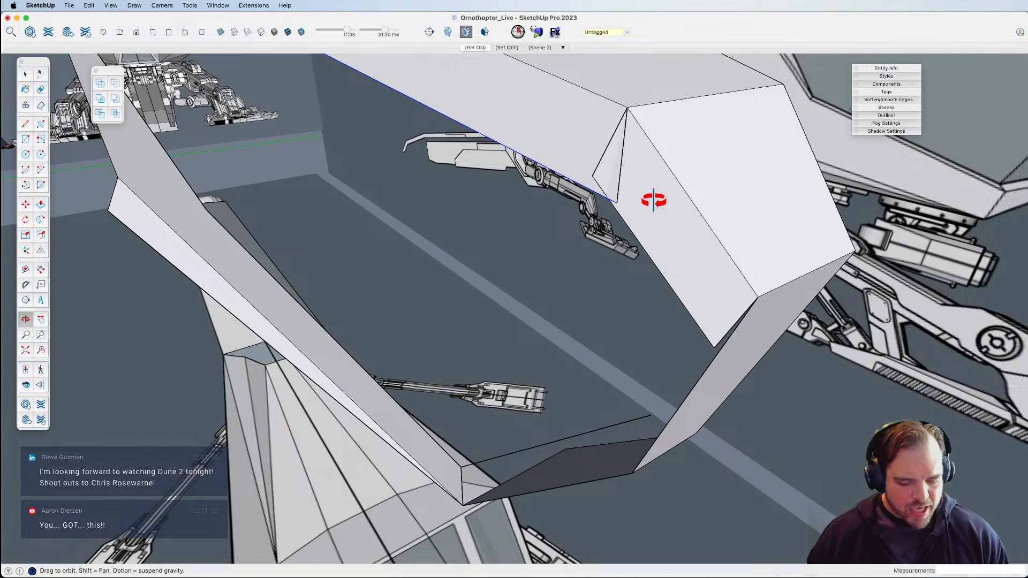
{"action": "key", "text": "l"}
{"action": "scroll", "coordinate": [640, 104], "scroll_direction": "up", "scroll_amount": 5}
{"action": "left_click", "coordinate": [630, 97]}
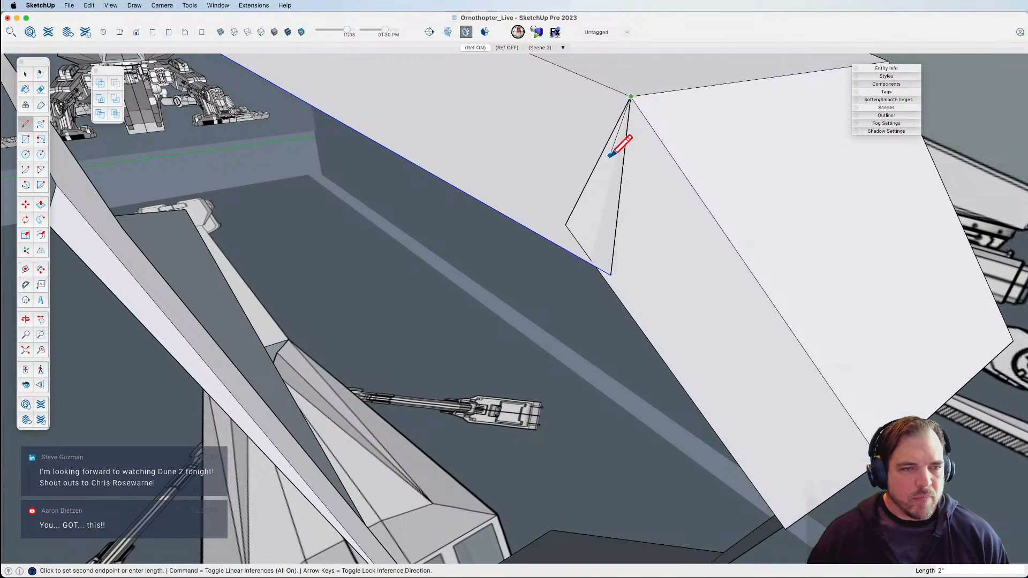
{"action": "scroll", "coordinate": [599, 220], "scroll_direction": "up", "scroll_amount": 3}
{"action": "left_click", "coordinate": [582, 298]}
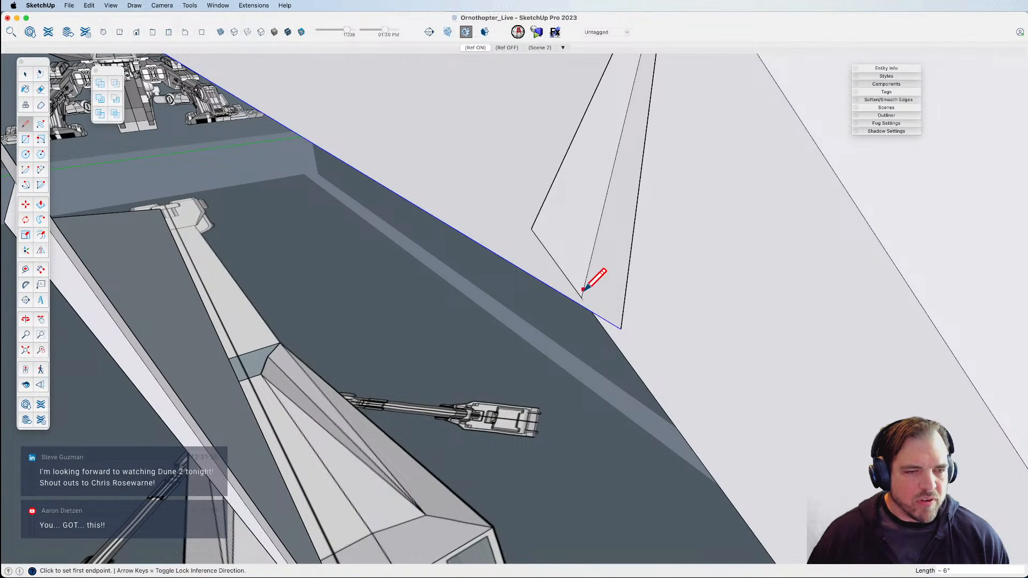
{"action": "scroll", "coordinate": [584, 292], "scroll_direction": "down", "scroll_amount": 2}
{"action": "key", "text": "e"}
{"action": "mouse_move", "coordinate": [560, 234]}
{"action": "left_mouse_down"}
{"action": "mouse_move", "coordinate": [555, 243]}
{"action": "mouse_move", "coordinate": [558, 230]}
{"action": "left_mouse_up"}
Draw a new lower edge for the upper side panel from the flange's meeting point to the panel's rear lower corner.
{"action": "mouse_move", "coordinate": [619, 280]}
{"action": "middle_mouse_down", "text": "shift"}
{"action": "mouse_move", "coordinate": [623, 224]}
{"action": "mouse_move", "coordinate": [693, 194]}
{"action": "middle_mouse_up", "text": "shift"}
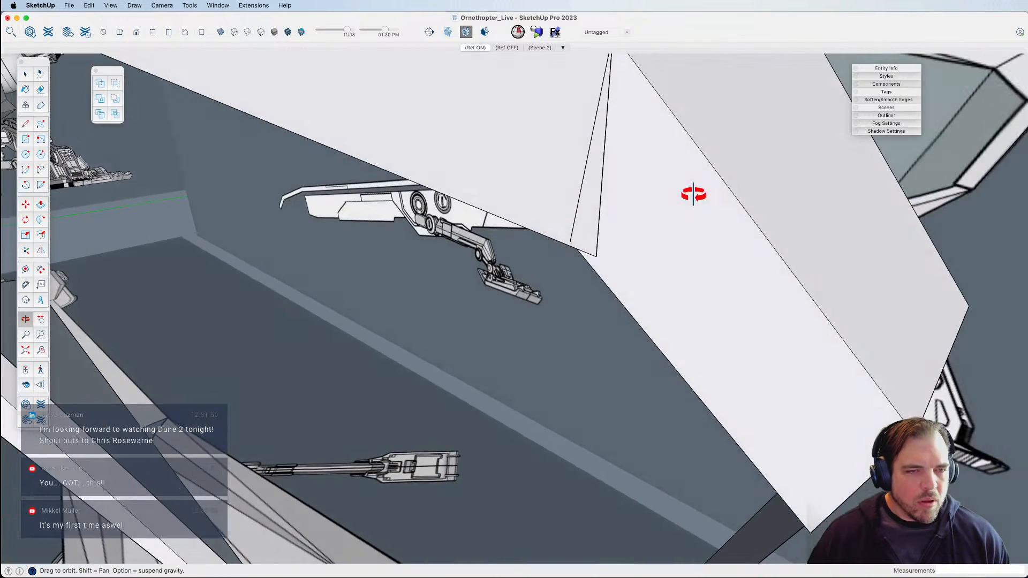
{"action": "key", "text": "l"}
{"action": "left_click", "coordinate": [571, 242]}
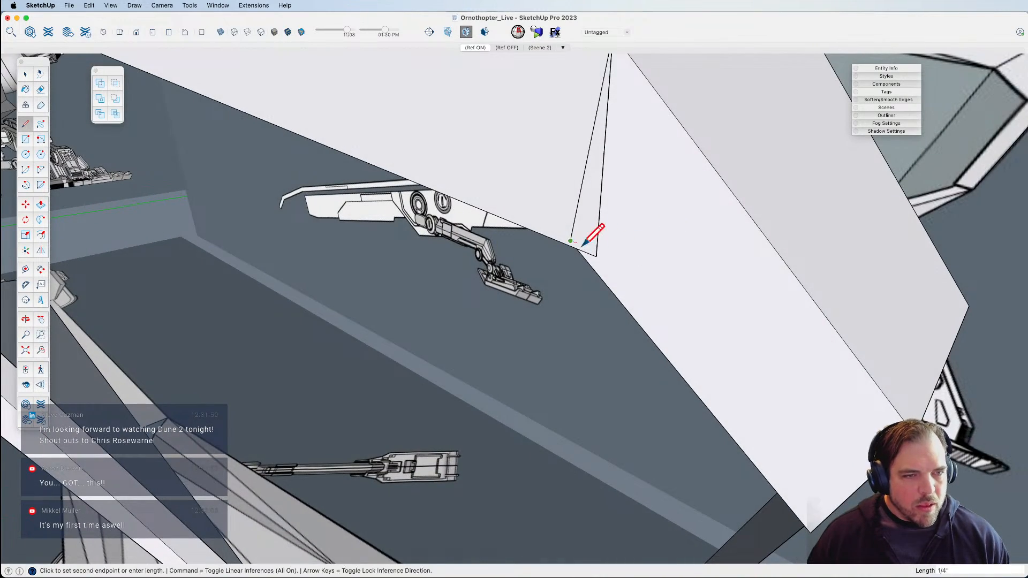
{"action": "scroll", "coordinate": [750, 296], "scroll_direction": "down", "scroll_amount": 6}
{"action": "scroll", "coordinate": [886, 279], "scroll_direction": "down", "scroll_amount": 6}
{"action": "scroll", "coordinate": [637, 172], "scroll_direction": "up", "scroll_amount": 6}
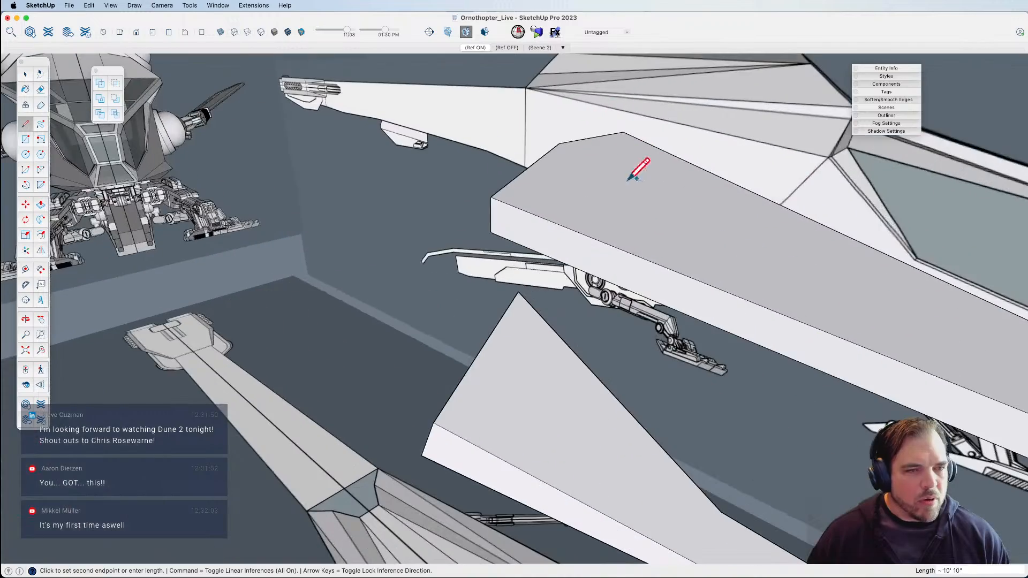
{"action": "left_click", "coordinate": [491, 232]}
{"action": "scroll", "coordinate": [491, 232], "scroll_direction": "down", "scroll_amount": 6}
{"action": "middle_click_drag", "start_coordinate": [664, 316], "coordinate": [618, 278], "text": "shift"}
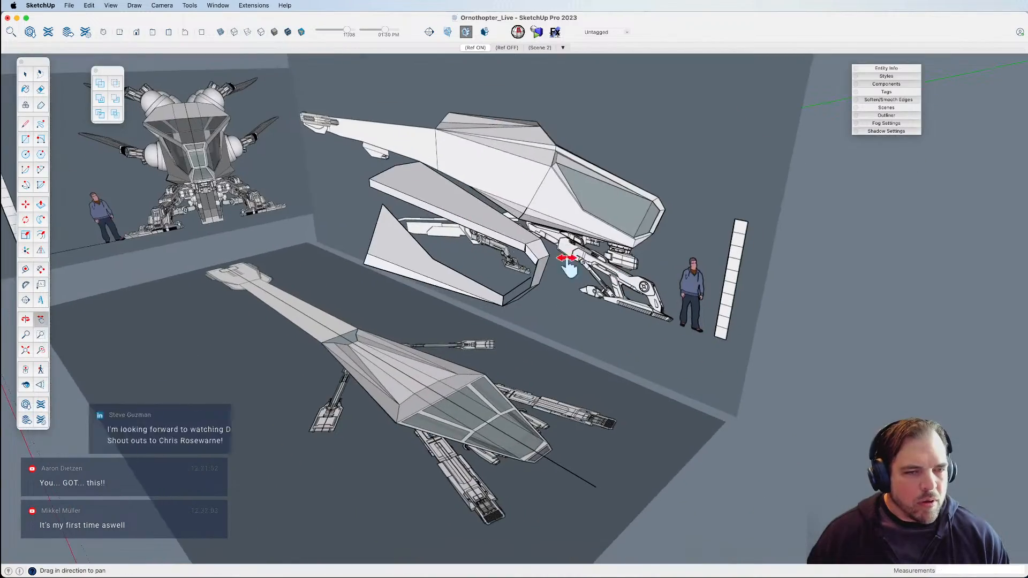
Erase the leftover edge overhanging the corner between the upper side panel and the upper front flange.
{"action": "scroll", "coordinate": [521, 253], "scroll_direction": "up", "scroll_amount": 8}
{"action": "scroll", "coordinate": [533, 252], "scroll_direction": "down", "scroll_amount": 7}
{"action": "scroll", "coordinate": [540, 235], "scroll_direction": "up", "scroll_amount": 5}
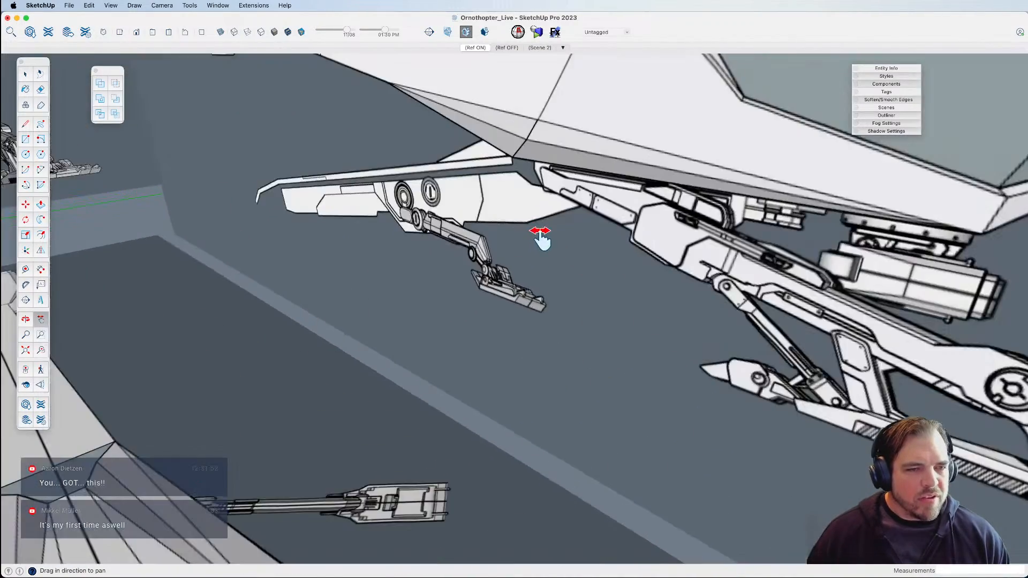
{"action": "scroll", "coordinate": [554, 229], "scroll_direction": "down", "scroll_amount": 4}
{"action": "scroll", "coordinate": [574, 215], "scroll_direction": "up", "scroll_amount": 2}
{"action": "scroll", "coordinate": [576, 223], "scroll_direction": "up", "scroll_amount": 2}
{"action": "key", "text": "e"}
{"action": "left_click", "coordinate": [581, 228]}
Copy the inner edge of the middle front frame face and place the copy inward of the original.
{"action": "scroll", "coordinate": [580, 234], "scroll_direction": "down", "scroll_amount": 6}
{"action": "middle_click_drag", "start_coordinate": [583, 233], "coordinate": [620, 387]}
{"action": "middle_click_drag", "start_coordinate": [576, 439], "coordinate": [617, 317]}
{"action": "left_click", "coordinate": [586, 341]}
{"action": "key", "text": "alt"}
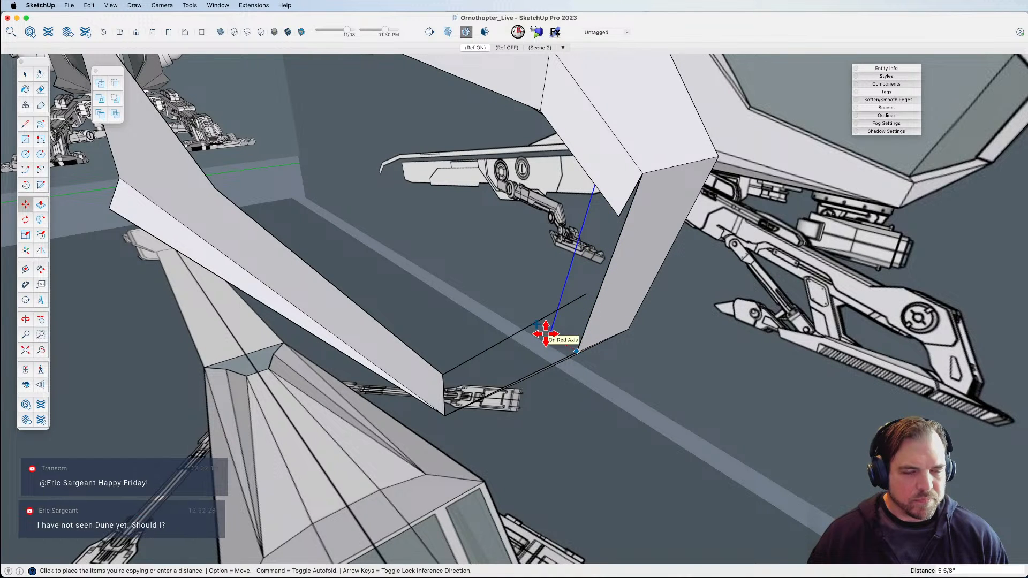
{"action": "key", "text": "alt"}
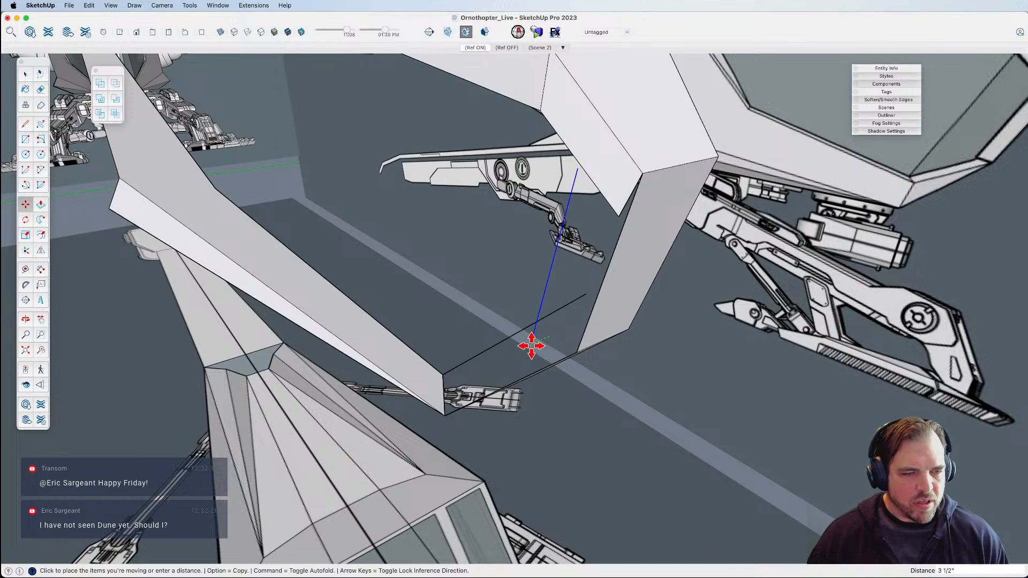
{"action": "left_click", "coordinate": [594, 380]}
Connect both ends of the copied edge to the middle front frame corners to form an inner flange face.
{"action": "mouse_move", "coordinate": [558, 349]}
{"action": "middle_mouse_down"}
{"action": "mouse_move", "coordinate": [390, 343]}
{"action": "mouse_move", "coordinate": [543, 348]}
{"action": "middle_mouse_up"}
{"action": "key", "text": "l"}
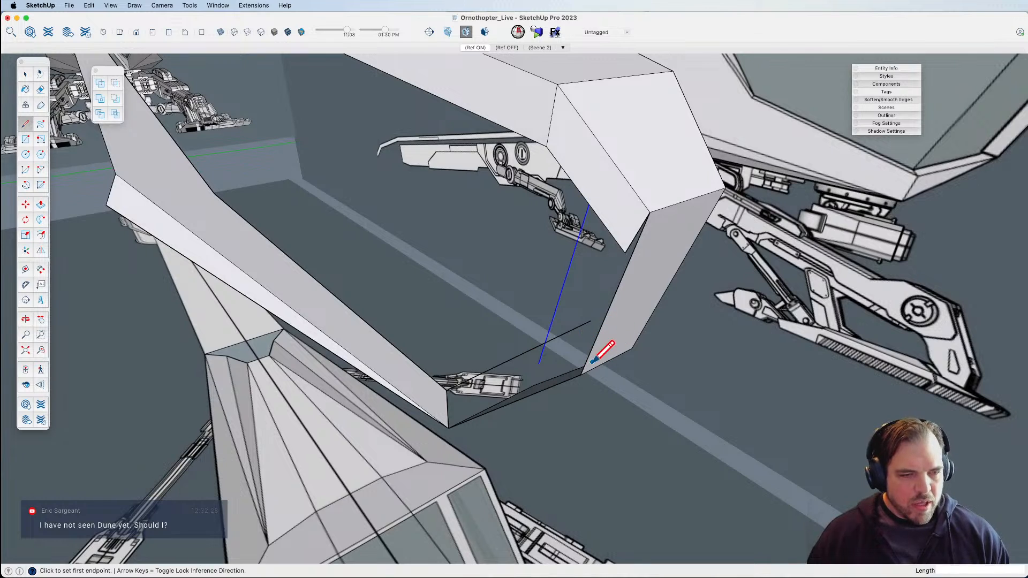
{"action": "left_click", "coordinate": [581, 375]}
{"action": "left_click", "coordinate": [540, 365]}
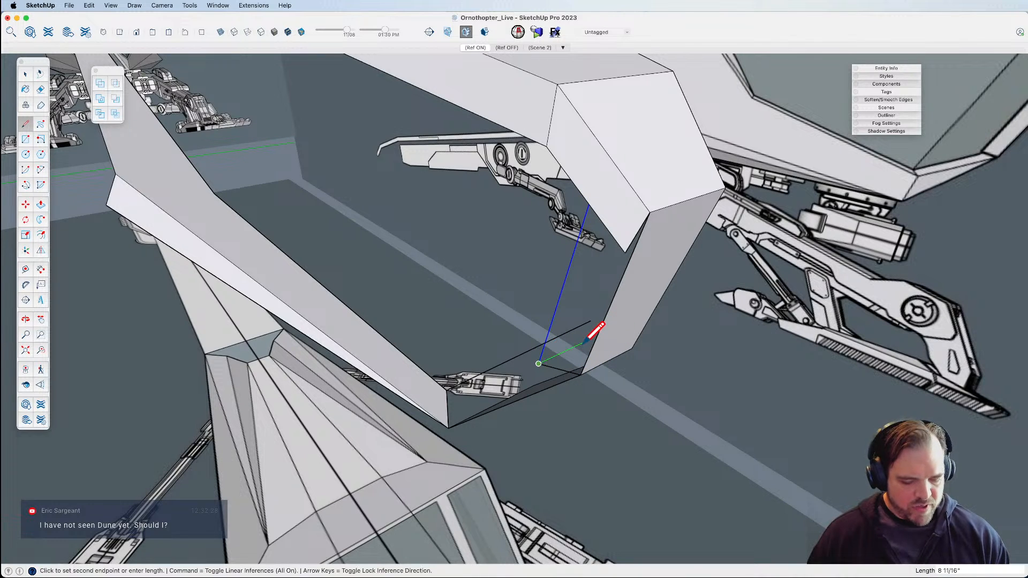
{"action": "left_click", "coordinate": [650, 212]}
{"action": "mouse_move", "coordinate": [595, 220]}
{"action": "middle_mouse_down"}
{"action": "mouse_move", "coordinate": [666, 162]}
{"action": "mouse_move", "coordinate": [913, 104]}
{"action": "middle_mouse_up"}
{"action": "middle_click_drag", "start_coordinate": [595, 183], "coordinate": [761, 159]}
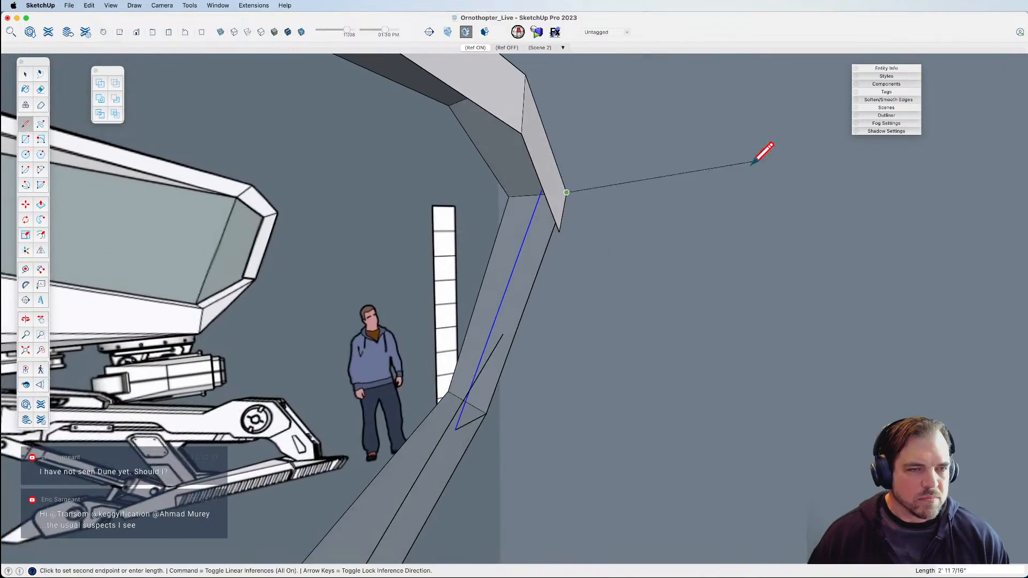
{"action": "scroll", "coordinate": [540, 204], "scroll_direction": "up", "scroll_amount": 2}
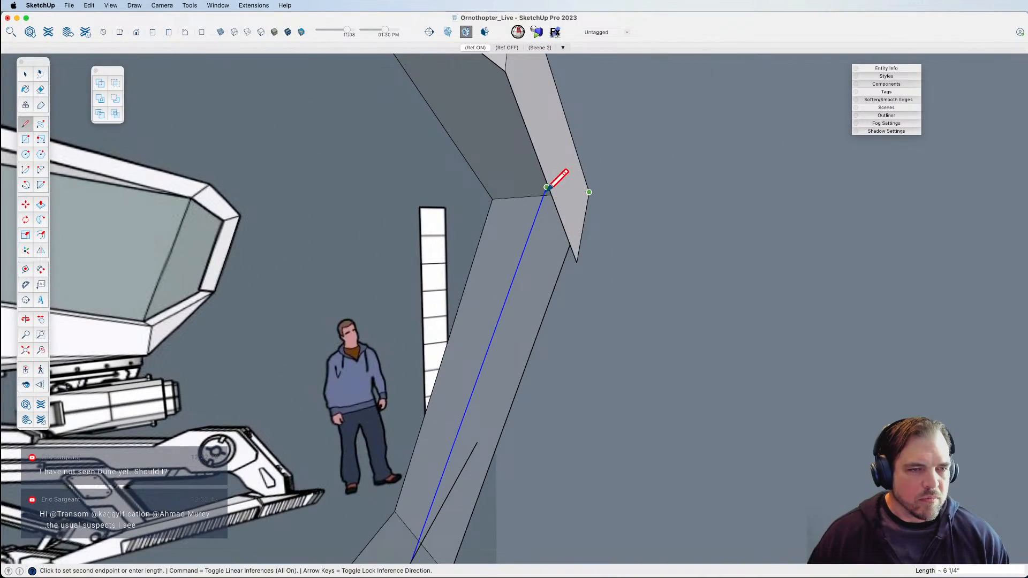
Move the free edge of the middle front flange to meet the upper front flange.
{"action": "middle_click_drag", "start_coordinate": [517, 227], "coordinate": [659, 291]}
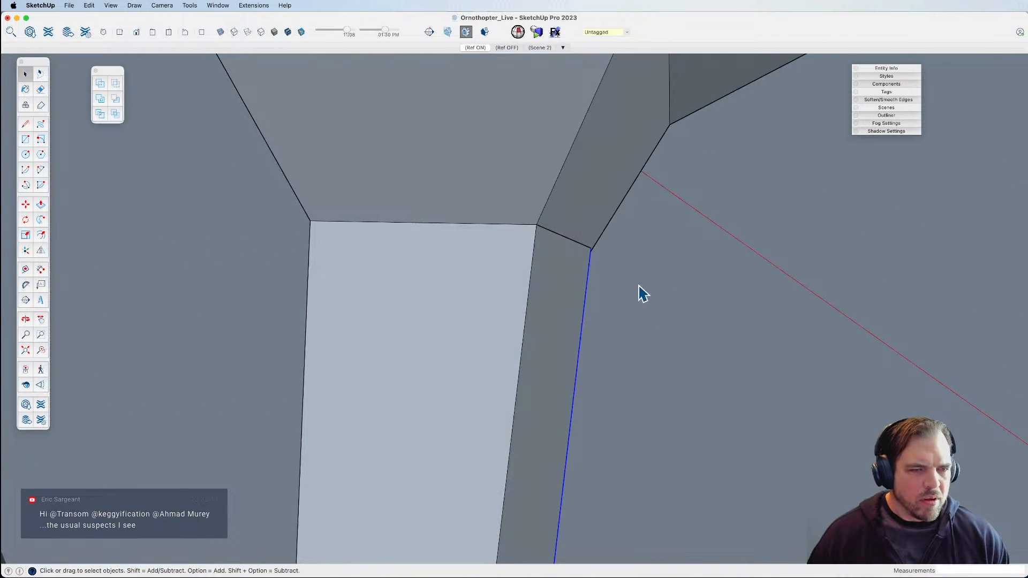
{"action": "key", "text": "m"}
{"action": "left_click", "coordinate": [590, 252]}
{"action": "left_click", "coordinate": [605, 209]}
Draw the upper front flange's trimmed edge between the two flange corners and erase the overhanging sliver.
{"action": "middle_click_drag", "start_coordinate": [578, 264], "coordinate": [588, 259], "text": "shift"}
{"action": "key", "text": "l"}
{"action": "left_click", "coordinate": [603, 236]}
{"action": "left_click", "coordinate": [684, 123]}
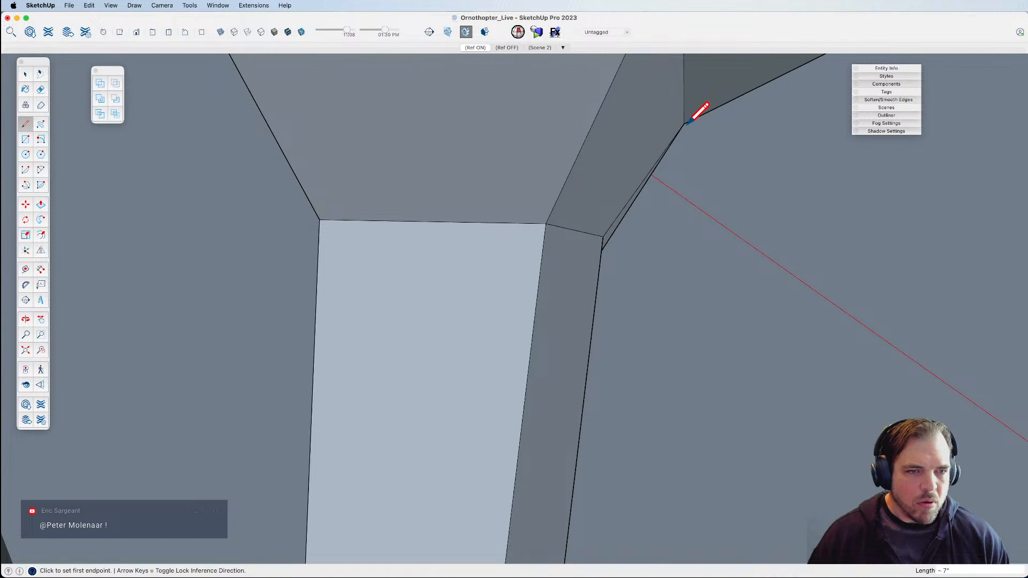
{"action": "middle_click_drag", "start_coordinate": [603, 236], "coordinate": [323, 257]}
{"action": "middle_click_drag", "start_coordinate": [504, 293], "coordinate": [465, 280]}
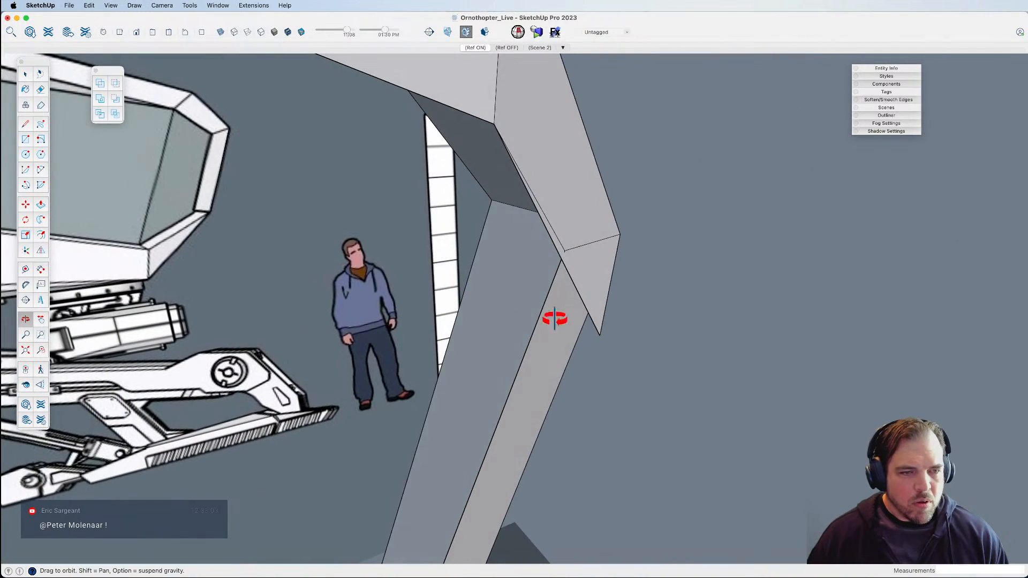
{"action": "key", "text": "e"}
{"action": "left_click_drag", "start_coordinate": [604, 334], "coordinate": [595, 334]}
Draw a line from the lower front frame corner to the free end of the inner lower edge to form the lower front flange face.
{"action": "scroll", "coordinate": [590, 323], "scroll_direction": "down", "scroll_amount": 4}
{"action": "mouse_move", "coordinate": [594, 310]}
{"action": "middle_mouse_down"}
{"action": "mouse_move", "coordinate": [601, 257]}
{"action": "mouse_move", "coordinate": [324, 245]}
{"action": "mouse_move", "coordinate": [436, 335]}
{"action": "mouse_move", "coordinate": [408, 328]}
{"action": "mouse_move", "coordinate": [454, 374]}
{"action": "mouse_move", "coordinate": [487, 269]}
{"action": "mouse_move", "coordinate": [564, 312]}
{"action": "mouse_move", "coordinate": [599, 314]}
{"action": "middle_mouse_up"}
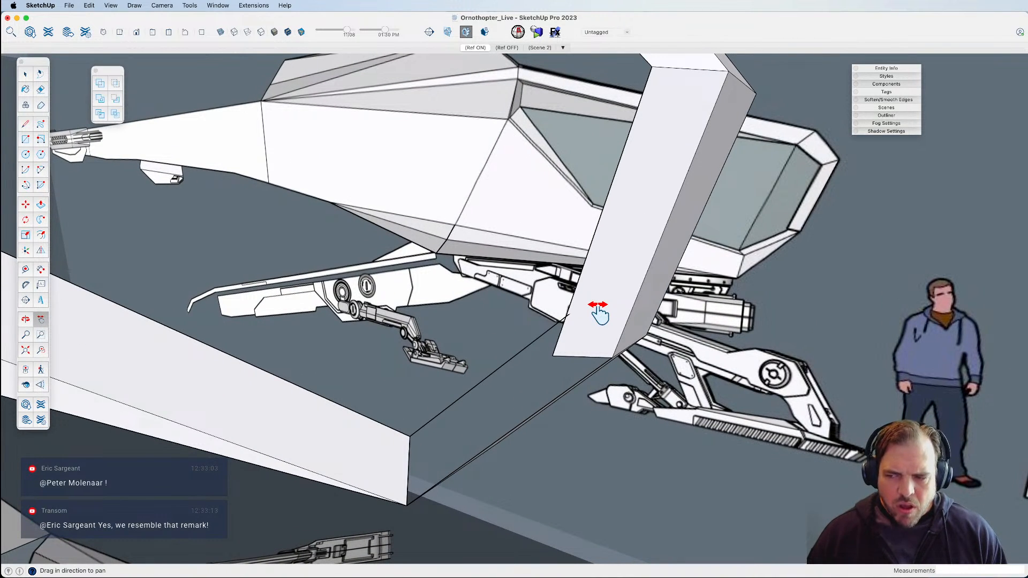
{"action": "scroll", "coordinate": [598, 314], "scroll_direction": "down", "scroll_amount": 1}
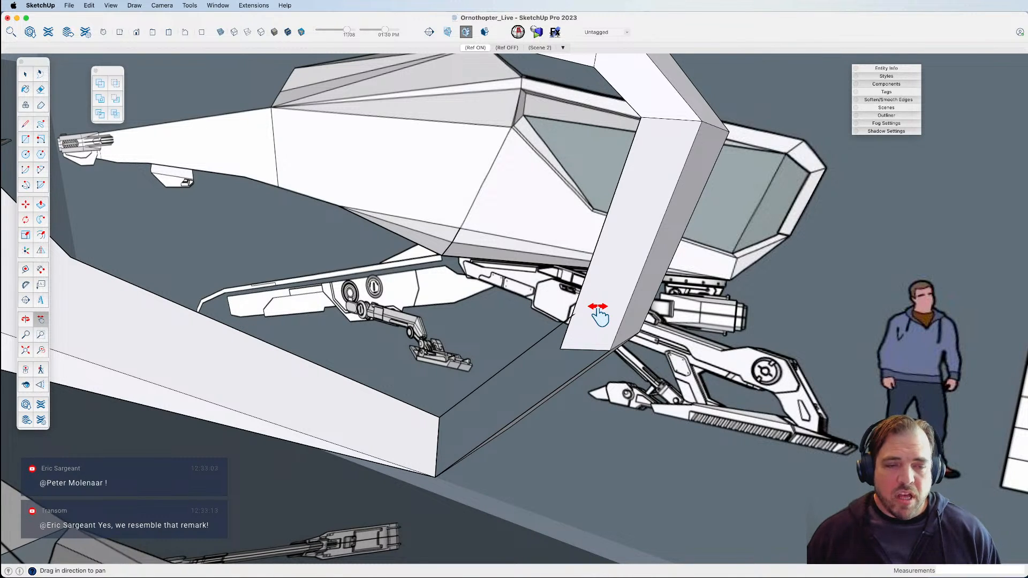
{"action": "middle_click_drag", "start_coordinate": [593, 303], "coordinate": [598, 359]}
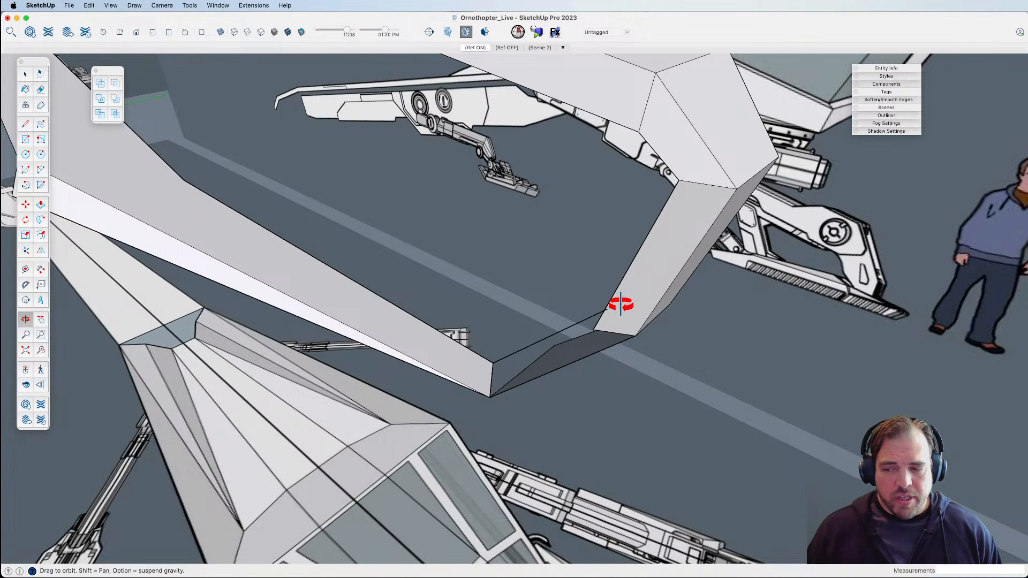
{"action": "left_click_drag", "start_coordinate": [627, 298], "coordinate": [597, 210]}
{"action": "key", "text": "l"}
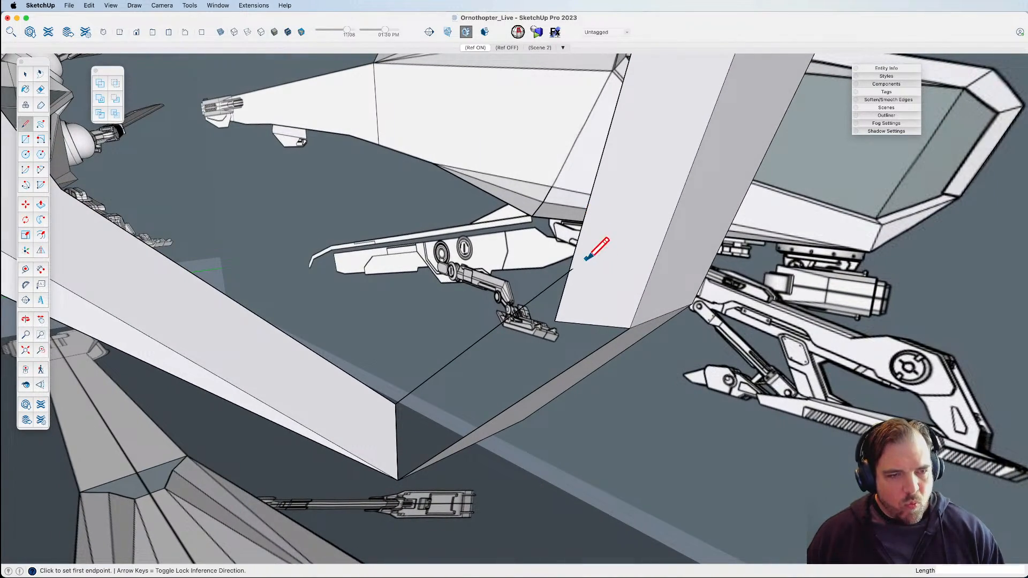
{"action": "left_click", "coordinate": [629, 328]}
{"action": "scroll", "coordinate": [581, 271], "scroll_direction": "up", "scroll_amount": 3}
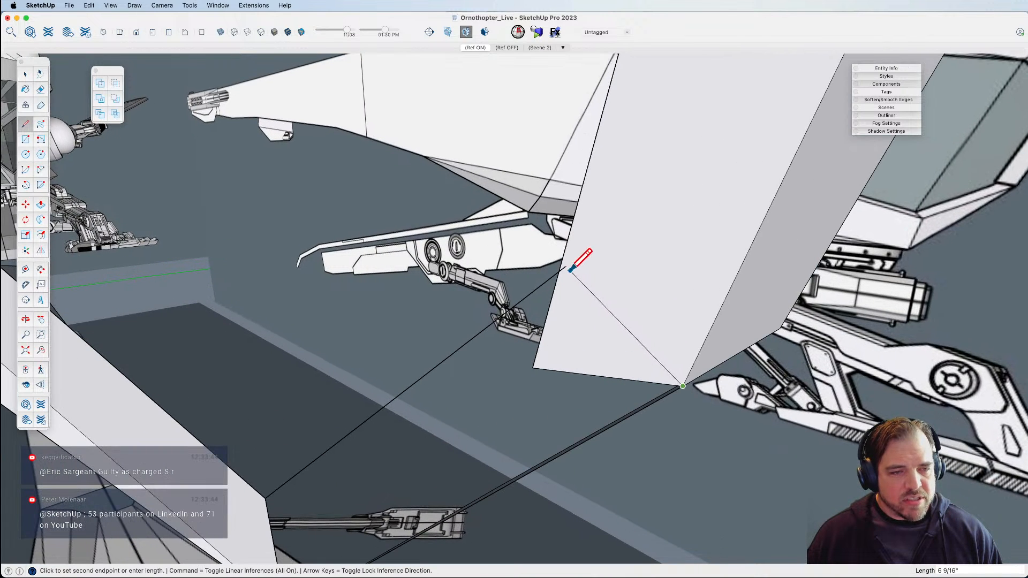
{"action": "left_click", "coordinate": [567, 268]}
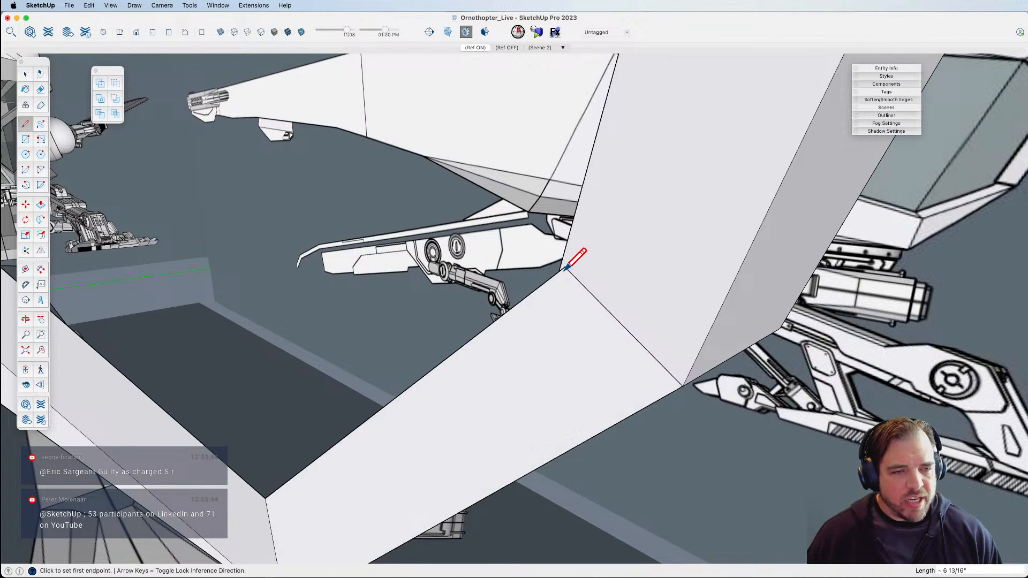
Draw the middle front flange's inner edge from the lower flange corner to the upper flange corner and erase the excess edge.
{"action": "scroll", "coordinate": [654, 345], "scroll_direction": "down", "scroll_amount": 3}
{"action": "scroll", "coordinate": [652, 341], "scroll_direction": "down", "scroll_amount": 5}
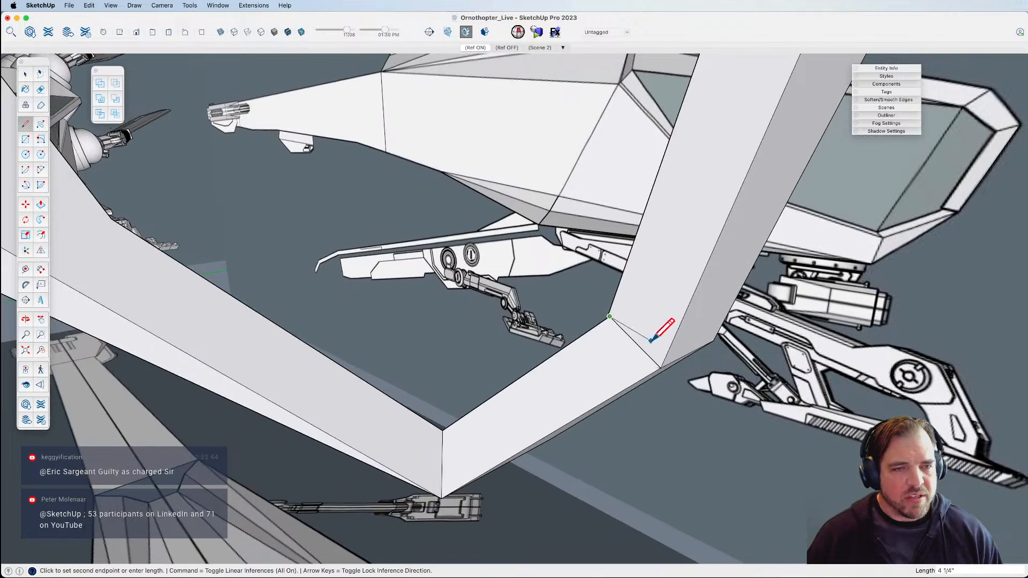
{"action": "left_click", "coordinate": [683, 186]}
{"action": "middle_click_drag", "start_coordinate": [687, 185], "coordinate": [826, 398]}
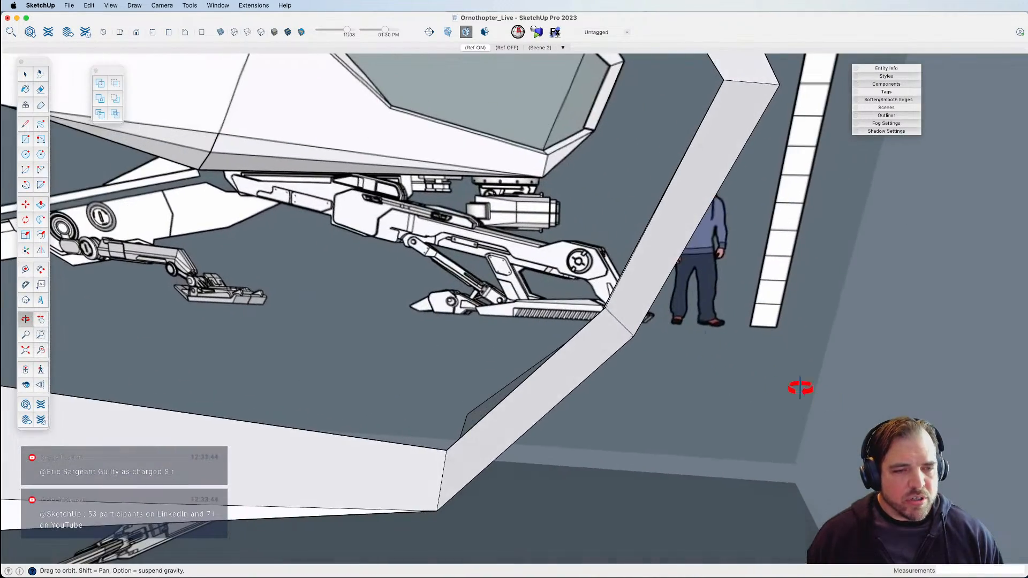
{"action": "mouse_move", "coordinate": [589, 306]}
{"action": "middle_mouse_down"}
{"action": "mouse_move", "coordinate": [603, 310]}
{"action": "mouse_move", "coordinate": [613, 342]}
{"action": "mouse_move", "coordinate": [757, 413]}
{"action": "mouse_move", "coordinate": [851, 431]}
{"action": "mouse_move", "coordinate": [856, 408]}
{"action": "mouse_move", "coordinate": [705, 301]}
{"action": "middle_mouse_up"}
{"action": "scroll", "coordinate": [627, 324], "scroll_direction": "up", "scroll_amount": 5}
{"action": "key", "text": "e"}
{"action": "left_click", "coordinate": [627, 302]}
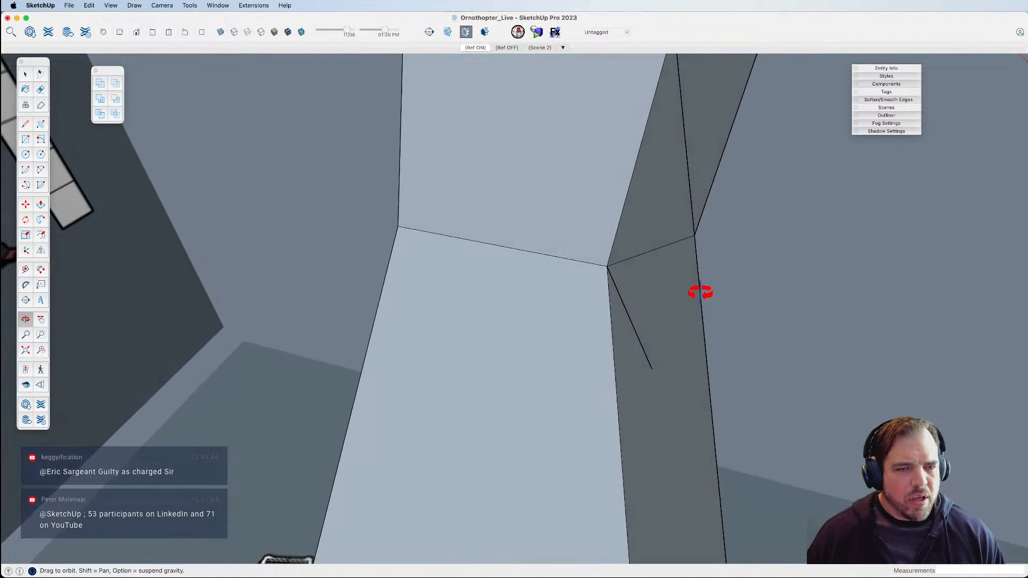
Select the side panel's two inner edges and place a copy of them about 5/8" away from the originals.
{"action": "middle_click_drag", "start_coordinate": [695, 175], "coordinate": [274, 314]}
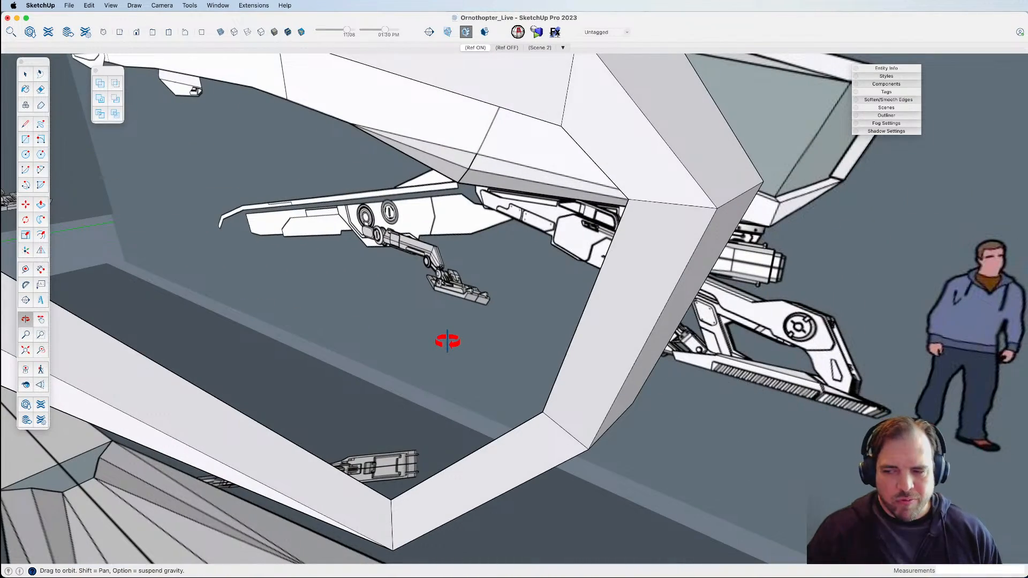
{"action": "middle_click_drag", "start_coordinate": [447, 341], "coordinate": [348, 295]}
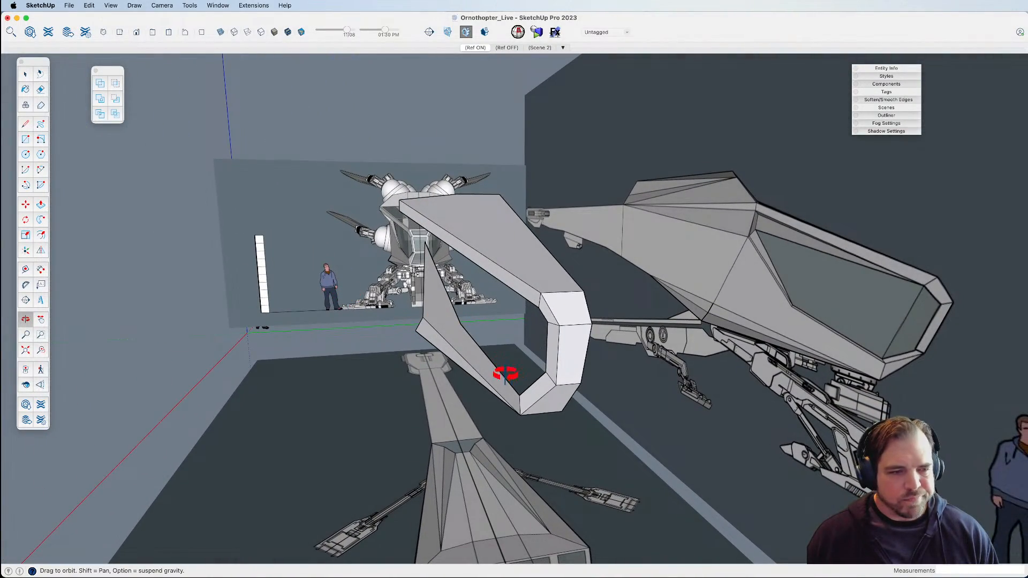
{"action": "middle_click_drag", "start_coordinate": [510, 373], "coordinate": [503, 381]}
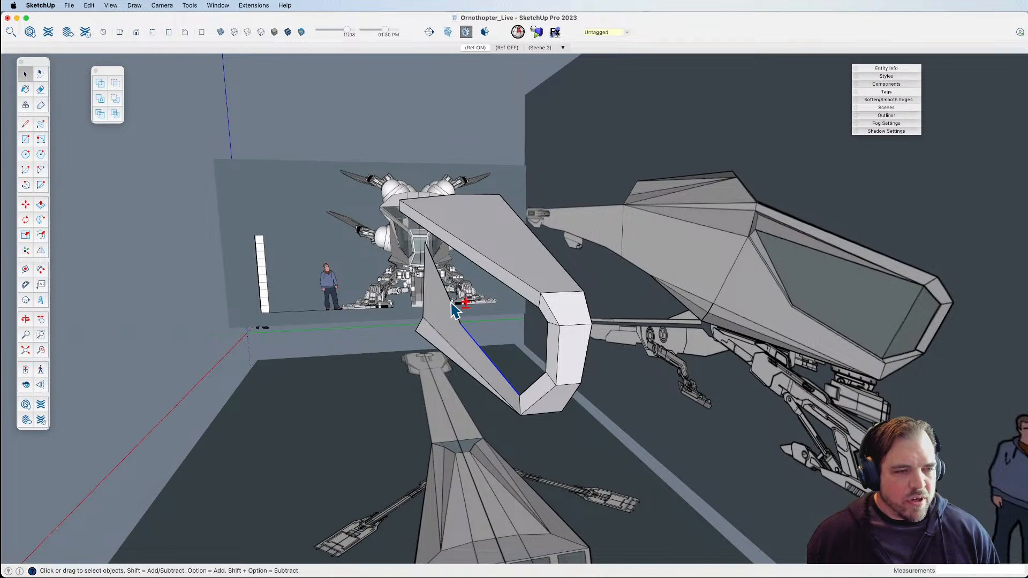
{"action": "middle_click_drag", "start_coordinate": [485, 343], "coordinate": [479, 321]}
{"action": "middle_click_drag", "start_coordinate": [550, 411], "coordinate": [554, 452], "text": "shift"}
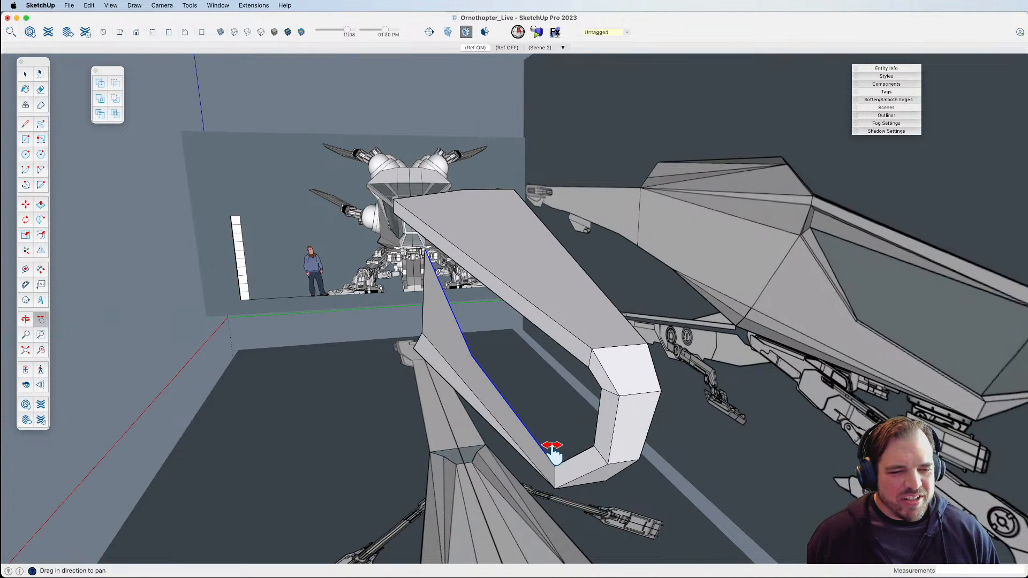
{"action": "scroll", "coordinate": [426, 260], "scroll_direction": "up", "scroll_amount": 2}
{"action": "scroll", "coordinate": [425, 250], "scroll_direction": "up", "scroll_amount": 5}
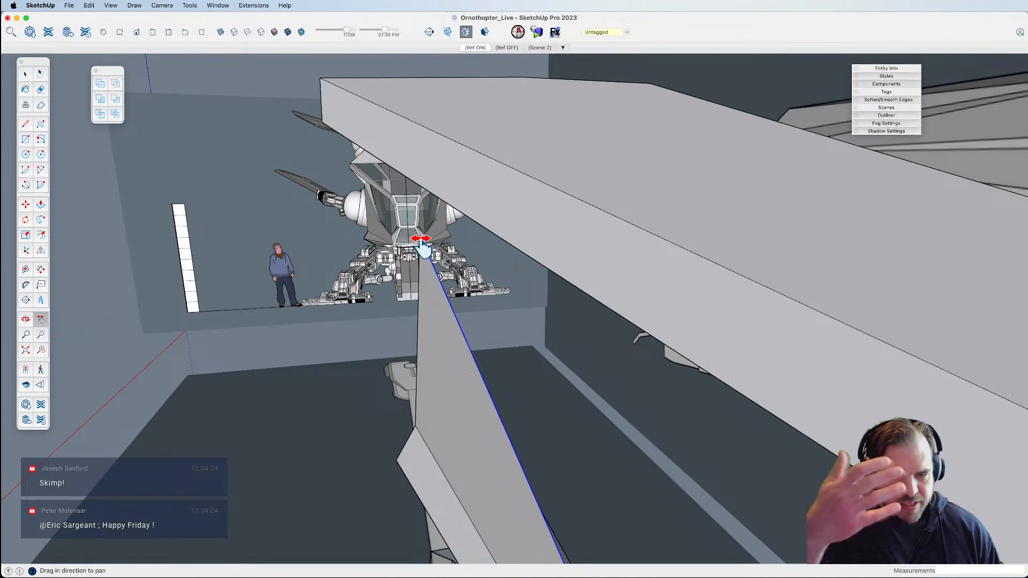
{"action": "middle_click_drag", "start_coordinate": [430, 243], "coordinate": [452, 289]}
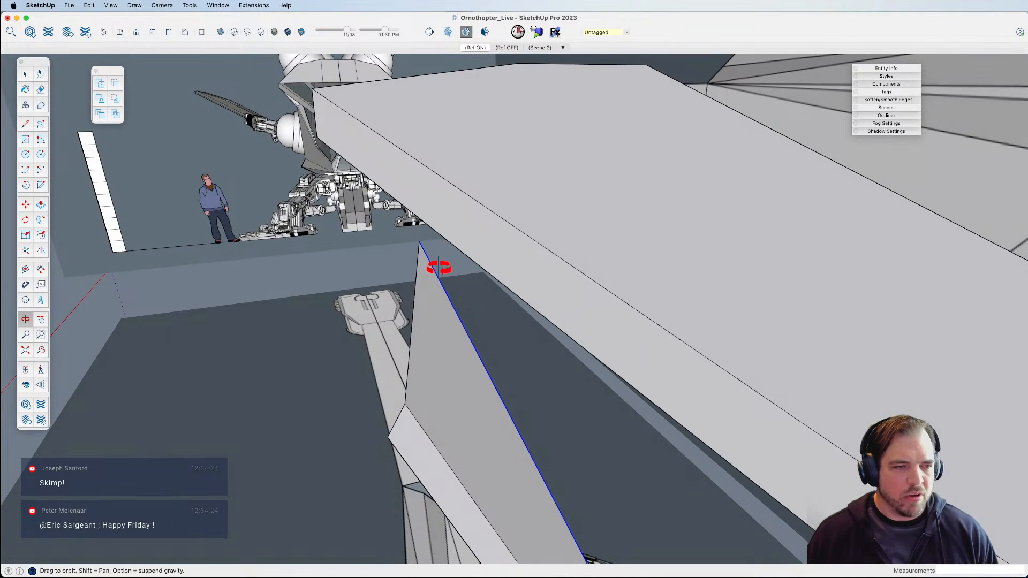
{"action": "middle_click_drag", "start_coordinate": [424, 238], "coordinate": [424, 246]}
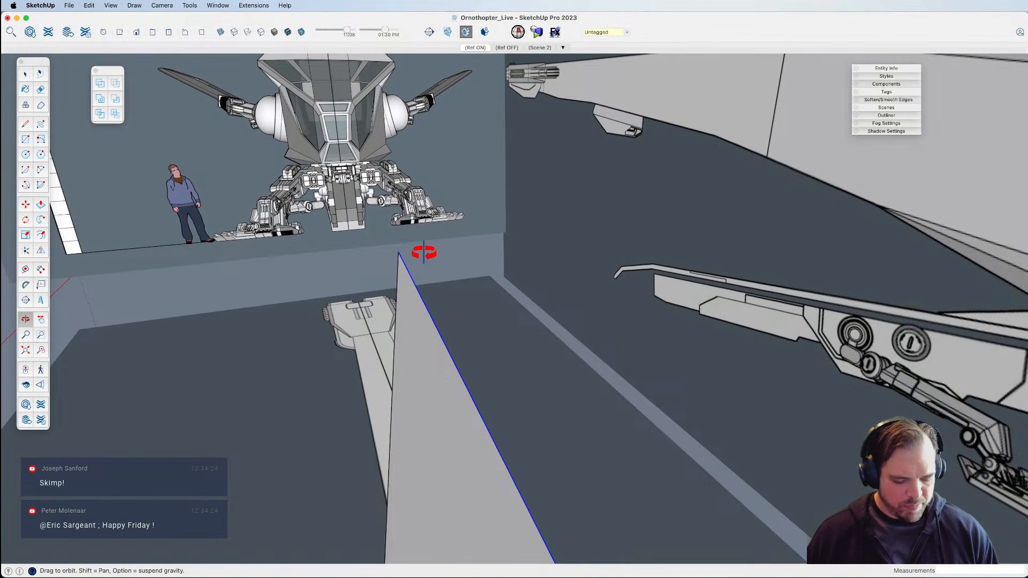
{"action": "key", "text": "m"}
{"action": "key", "text": "alt"}
{"action": "left_click", "coordinate": [399, 252]}
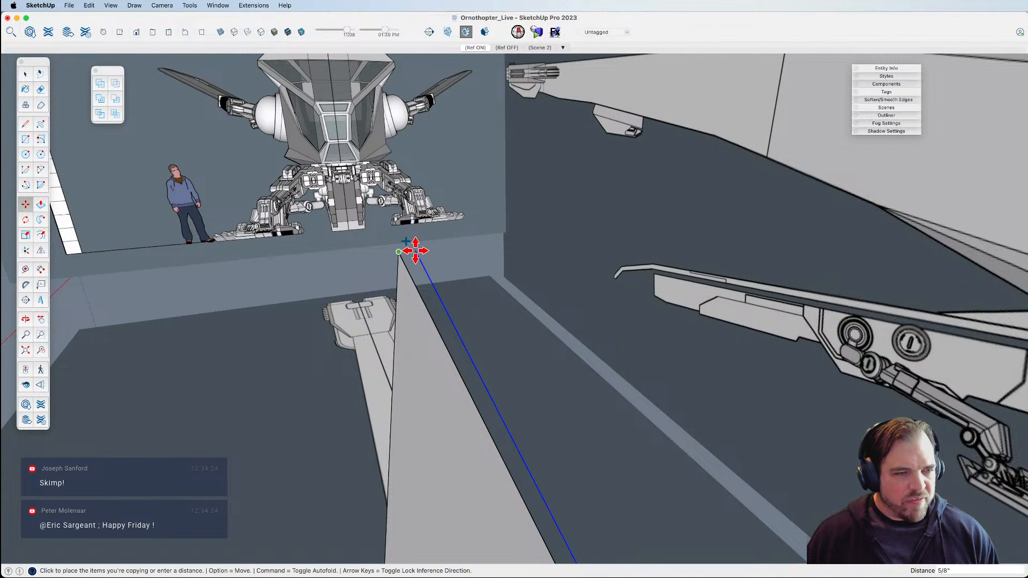
Draw a line from the front end to the rear end of the copied edges to close them into a face.
{"action": "middle_click_drag", "start_coordinate": [417, 251], "coordinate": [557, 292]}
{"action": "key", "text": "l"}
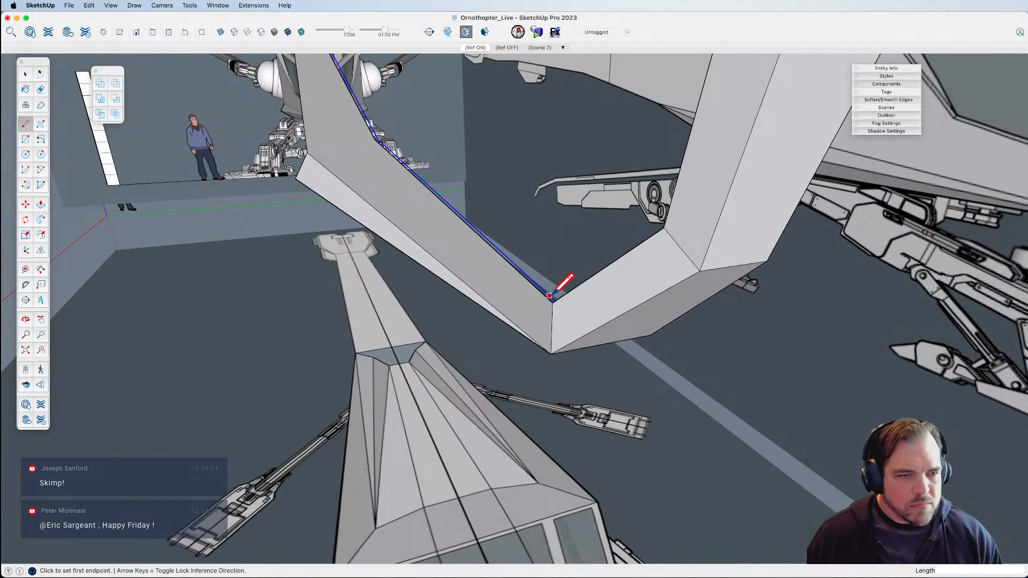
{"action": "left_click", "coordinate": [550, 296]}
{"action": "scroll", "coordinate": [614, 334], "scroll_direction": "down", "scroll_amount": 3}
{"action": "scroll", "coordinate": [566, 304], "scroll_direction": "down", "scroll_amount": 3}
{"action": "scroll", "coordinate": [379, 74], "scroll_direction": "up", "scroll_amount": 4}
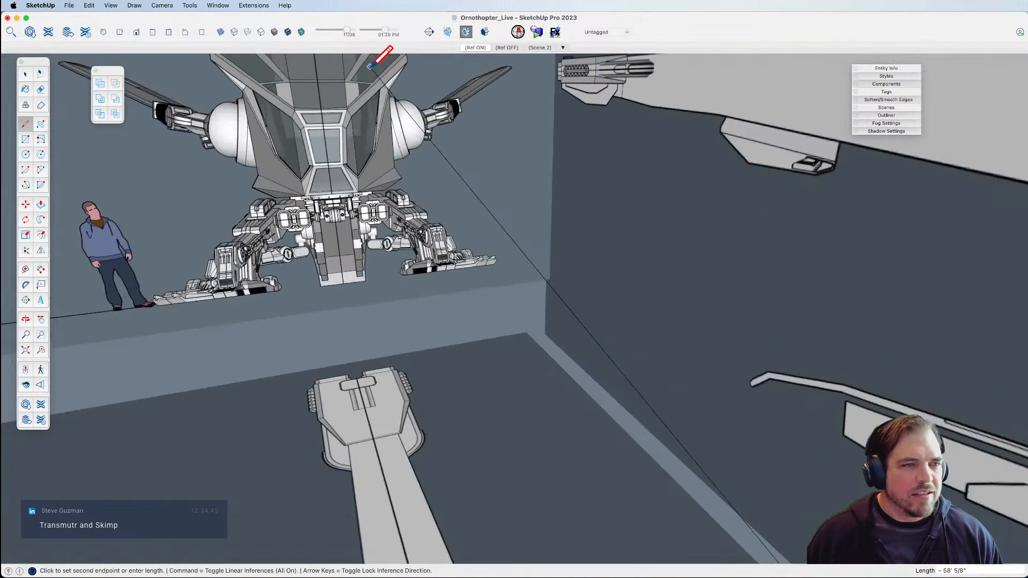
{"action": "scroll", "coordinate": [385, 72], "scroll_direction": "down", "scroll_amount": 3}
{"action": "mouse_move", "coordinate": [434, 96]}
{"action": "middle_mouse_down"}
{"action": "mouse_move", "coordinate": [558, 333]}
{"action": "mouse_move", "coordinate": [431, 154]}
{"action": "mouse_move", "coordinate": [650, 331]}
{"action": "mouse_move", "coordinate": [468, 248]}
{"action": "middle_mouse_up"}
{"action": "middle_click_drag", "start_coordinate": [673, 386], "coordinate": [666, 403], "text": "shift"}
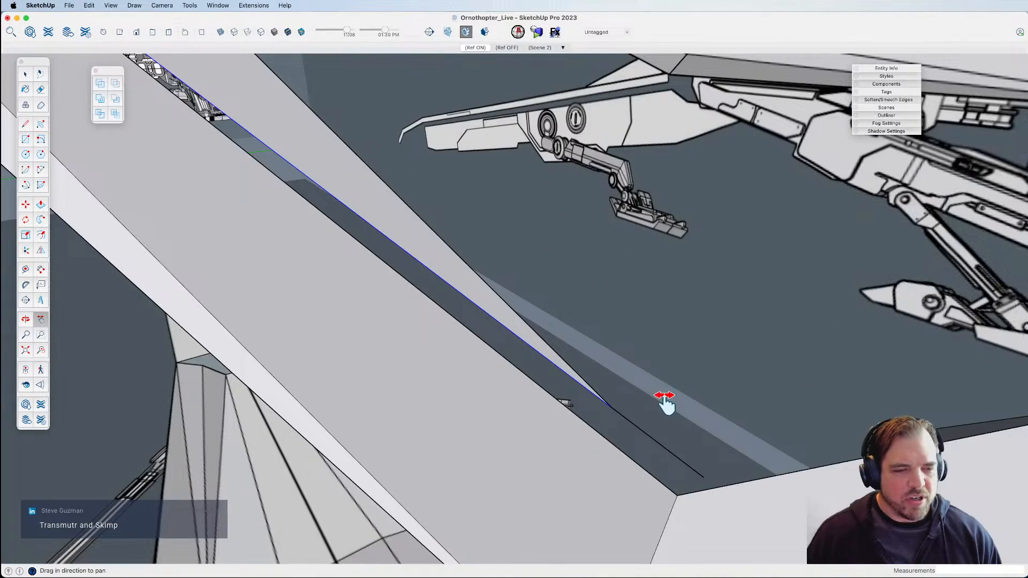
{"action": "scroll", "coordinate": [661, 432], "scroll_direction": "down", "scroll_amount": 5}
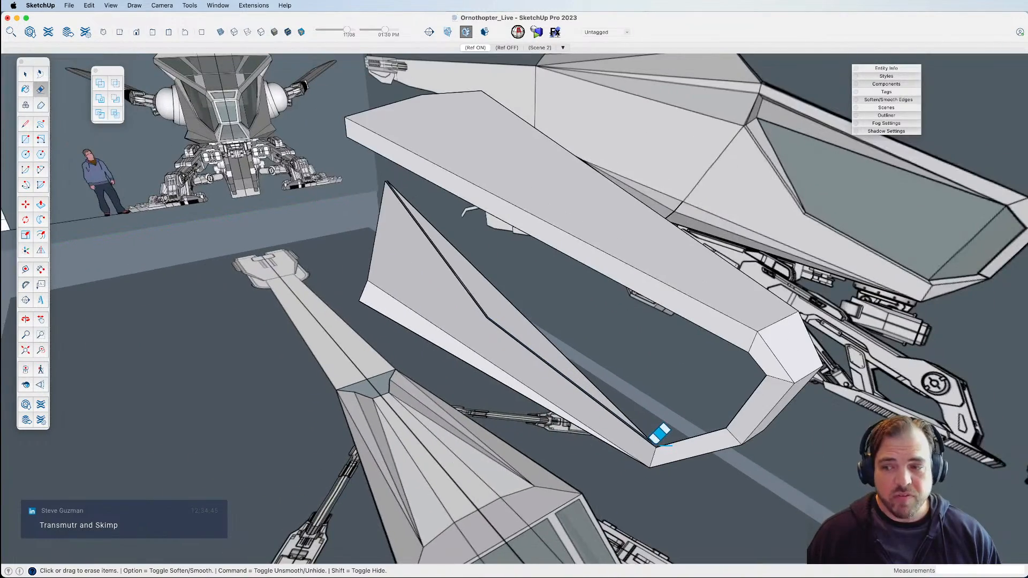
Draw a line upward from the copied face's front corner, and another back to its rear corner, to form a large upper face.
{"action": "mouse_move", "coordinate": [654, 423]}
{"action": "middle_mouse_down"}
{"action": "mouse_move", "coordinate": [645, 448]}
{"action": "mouse_move", "coordinate": [637, 299]}
{"action": "mouse_move", "coordinate": [651, 446]}
{"action": "middle_mouse_up"}
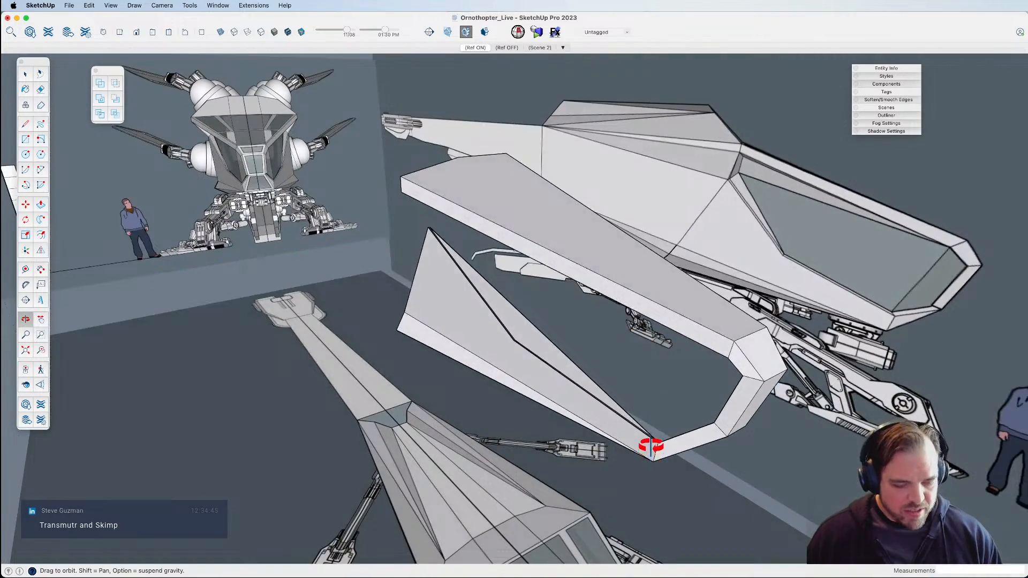
{"action": "key", "text": "l"}
{"action": "scroll", "coordinate": [655, 438], "scroll_direction": "up", "scroll_amount": 6}
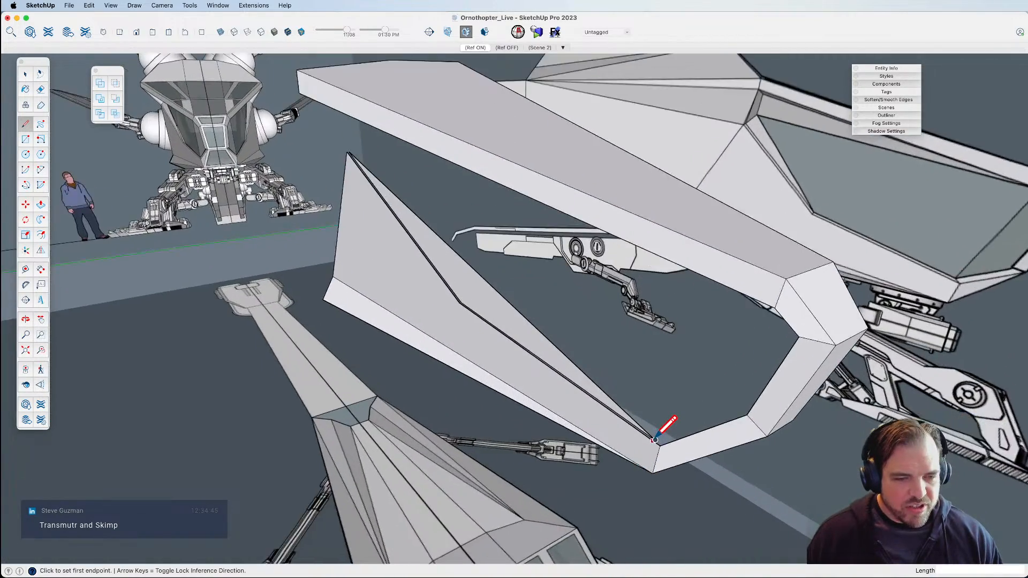
{"action": "left_click", "coordinate": [660, 458]}
{"action": "scroll", "coordinate": [659, 459], "scroll_direction": "down", "scroll_amount": 6}
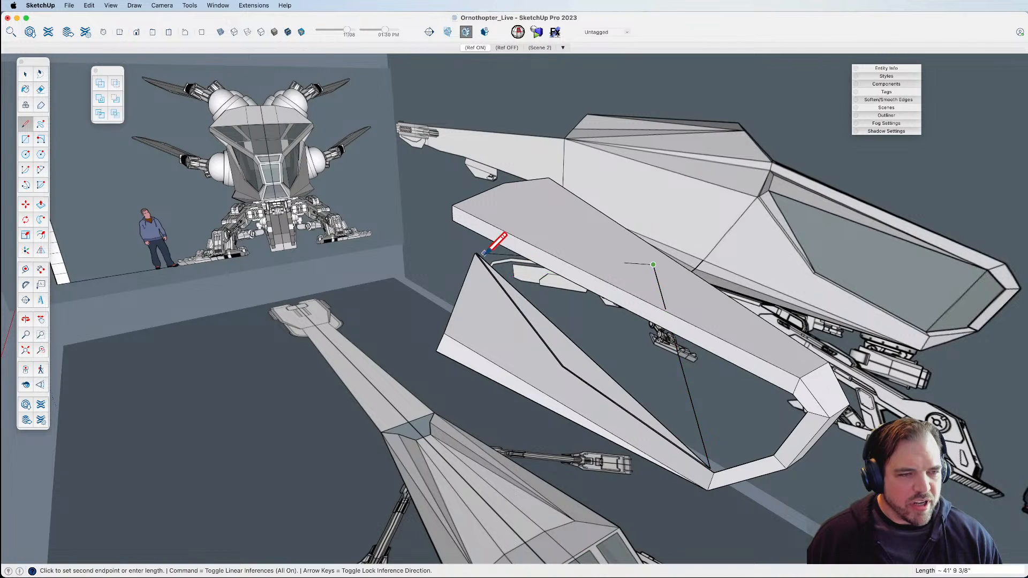
{"action": "scroll", "coordinate": [484, 250], "scroll_direction": "up", "scroll_amount": 10}
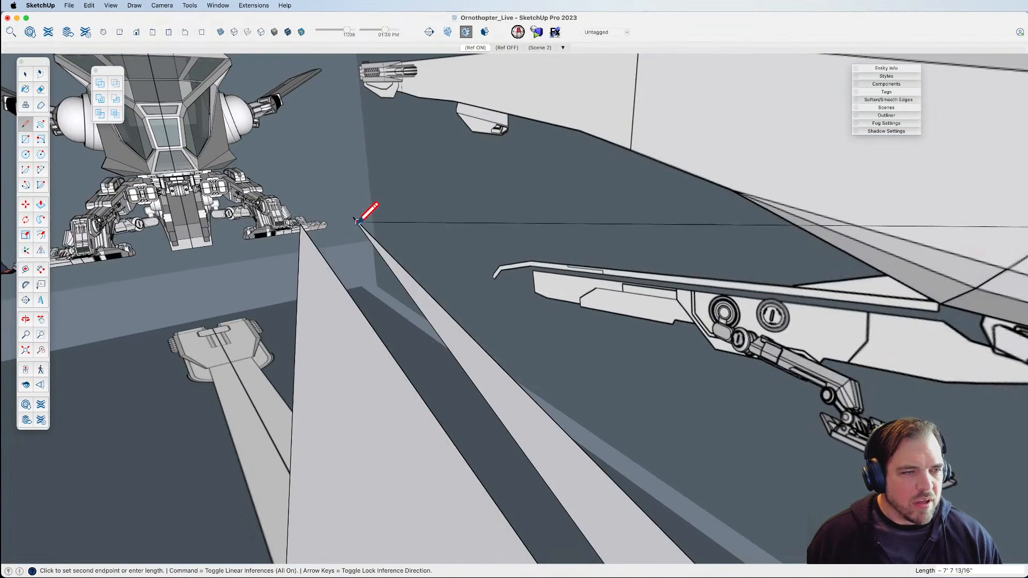
{"action": "left_click", "coordinate": [354, 216]}
{"action": "scroll", "coordinate": [394, 244], "scroll_direction": "down", "scroll_amount": 6}
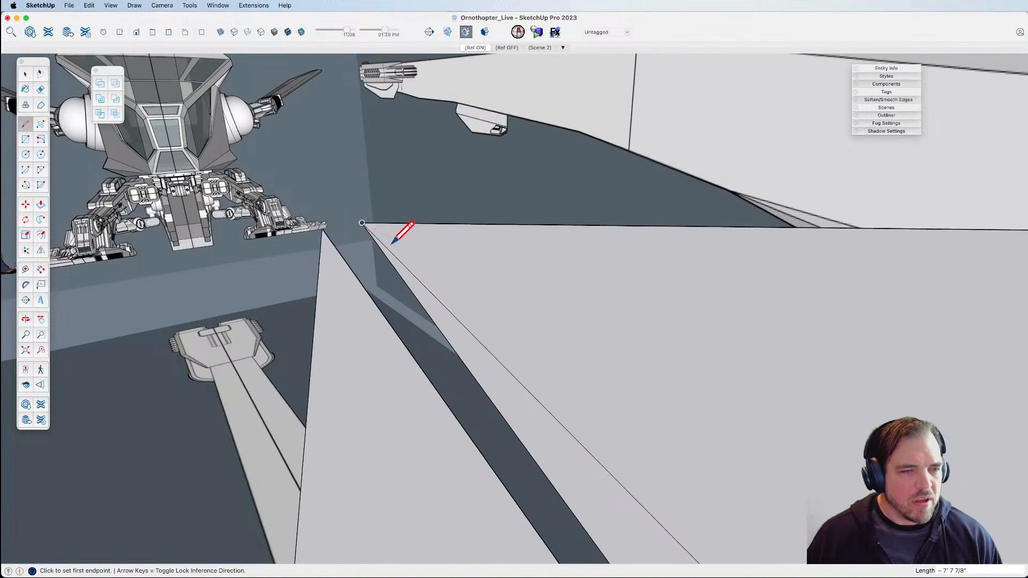
{"action": "scroll", "coordinate": [401, 254], "scroll_direction": "down", "scroll_amount": 7}
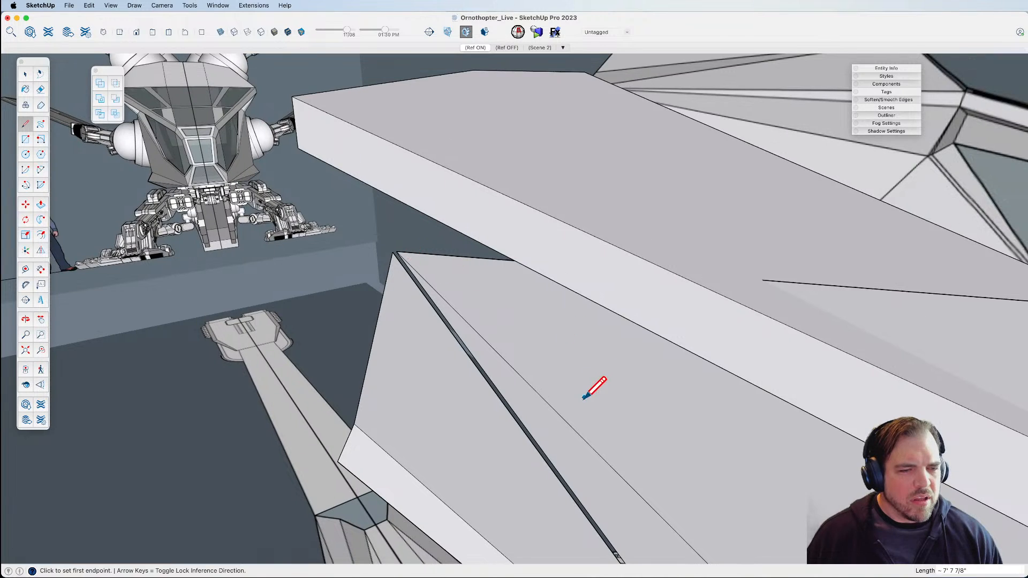
Erase the diagonal edge between the copied face and the large upper face to merge them.
{"action": "scroll", "coordinate": [571, 384], "scroll_direction": "down", "scroll_amount": 4}
{"action": "middle_click_drag", "start_coordinate": [572, 384], "coordinate": [531, 321], "text": "shift"}
{"action": "key", "text": "e"}
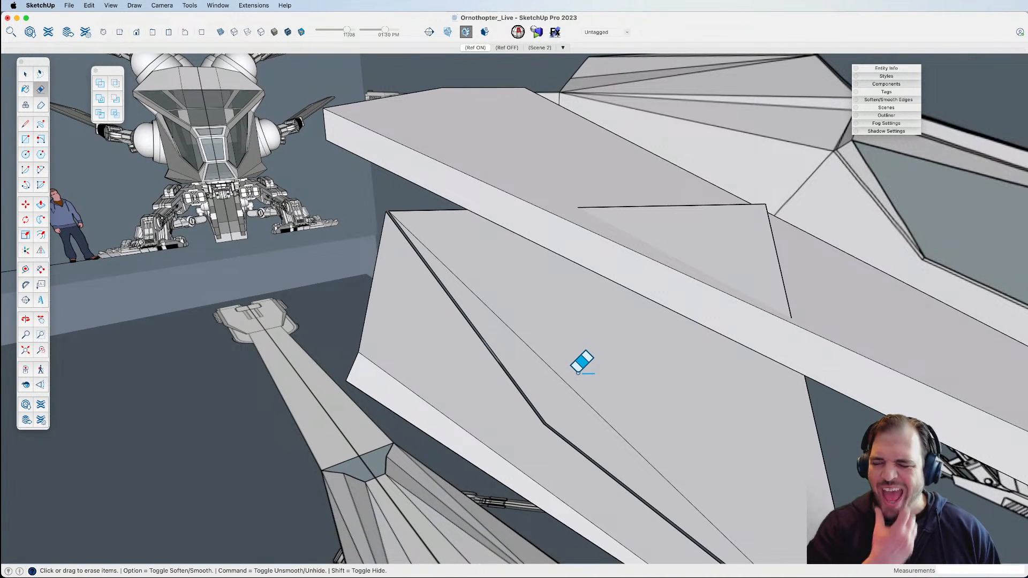
{"action": "left_click", "coordinate": [551, 364]}
{"action": "scroll", "coordinate": [570, 377], "scroll_direction": "down", "scroll_amount": 3}
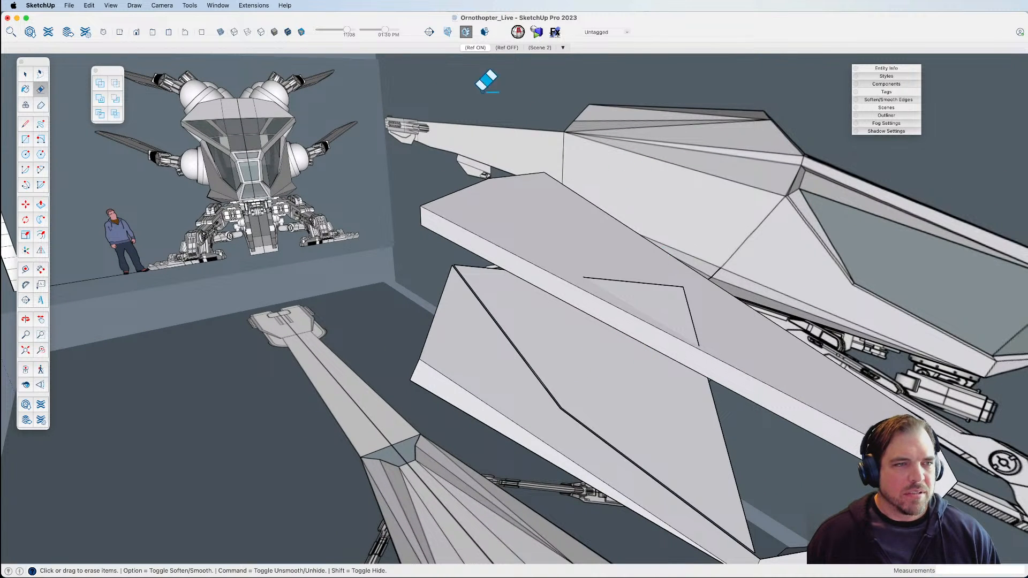
Switch to the standard front view in parallel projection with the cockpit lined up over the side reference.
{"action": "left_click", "coordinate": [136, 32]}
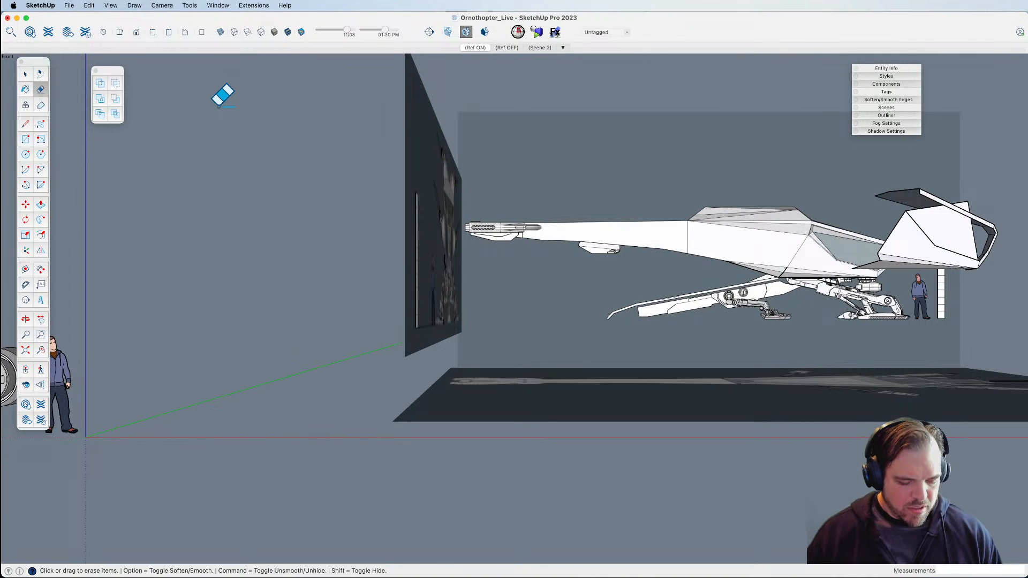
{"action": "key", "text": "v"}
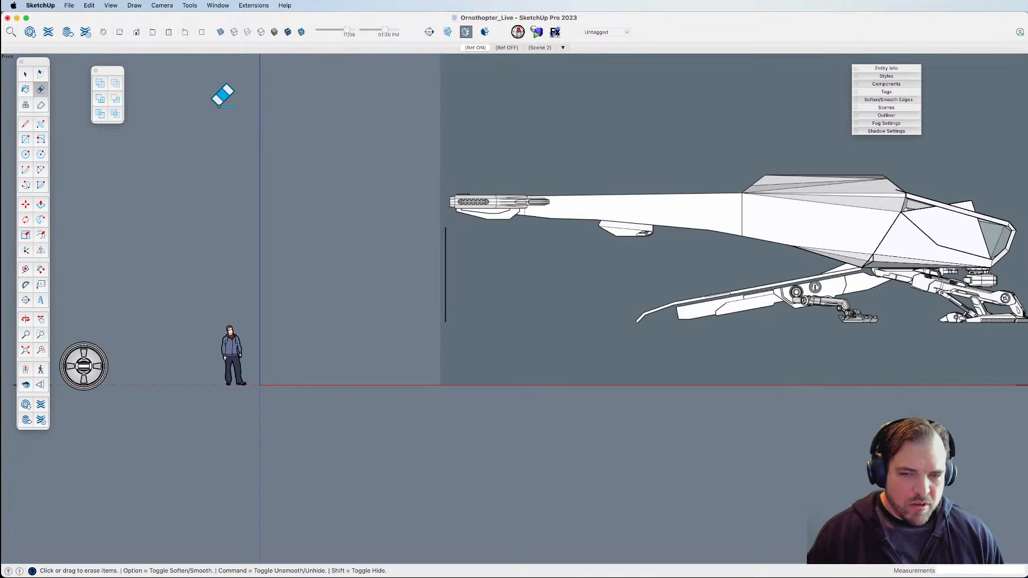
{"action": "key", "text": "h"}
{"action": "mouse_move", "coordinate": [731, 257]}
{"action": "left_mouse_down"}
{"action": "mouse_move", "coordinate": [665, 256]}
{"action": "mouse_move", "coordinate": [479, 306]}
{"action": "left_mouse_up"}
{"action": "scroll", "coordinate": [731, 274], "scroll_direction": "up", "scroll_amount": 4}
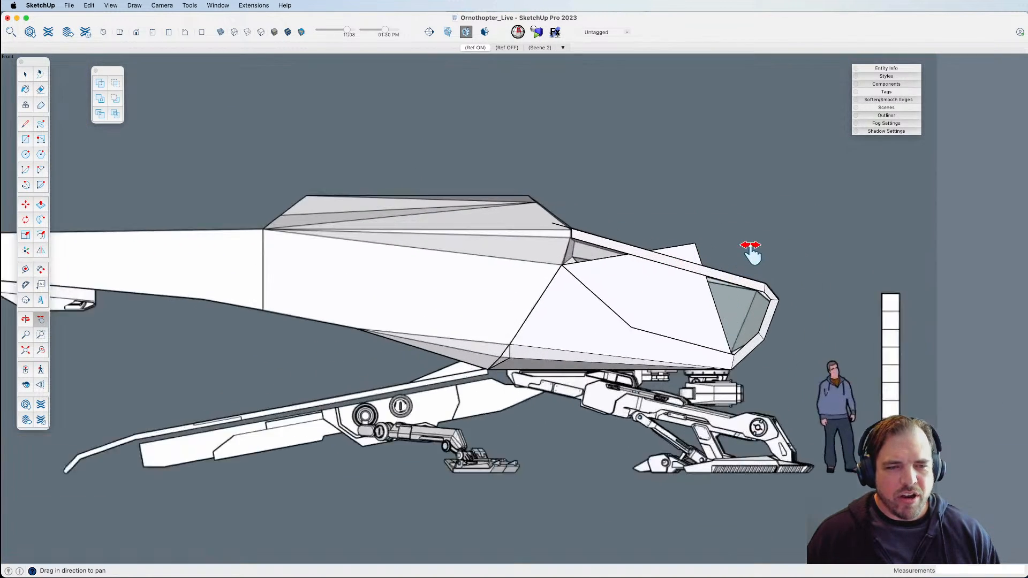
Draw a segment about 4' 2 1/4" long along the merged face's upper edge to split it with two new points.
{"action": "key", "text": "space"}
{"action": "left_click", "coordinate": [649, 321]}
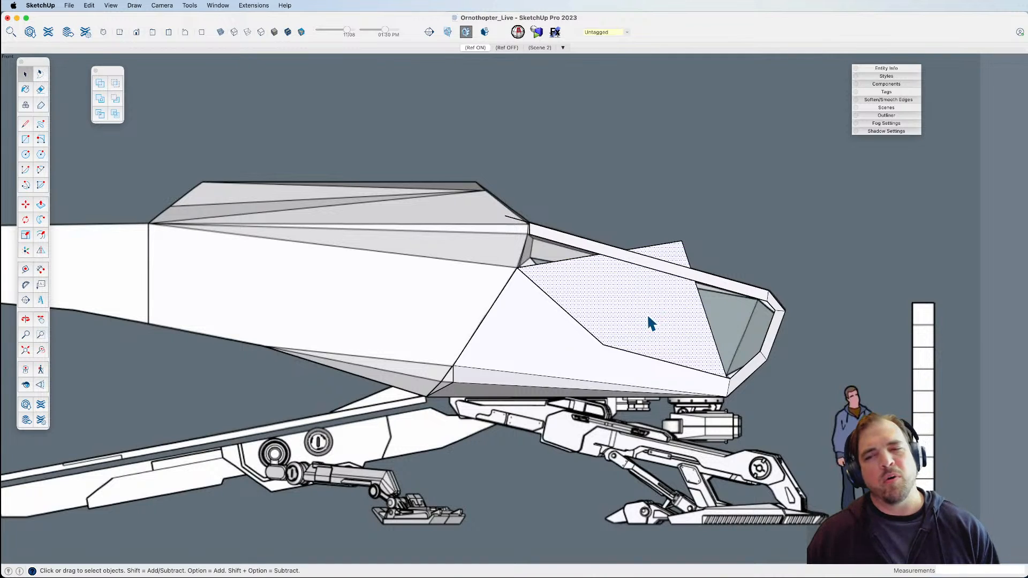
{"action": "scroll", "coordinate": [643, 300], "scroll_direction": "up", "scroll_amount": 3}
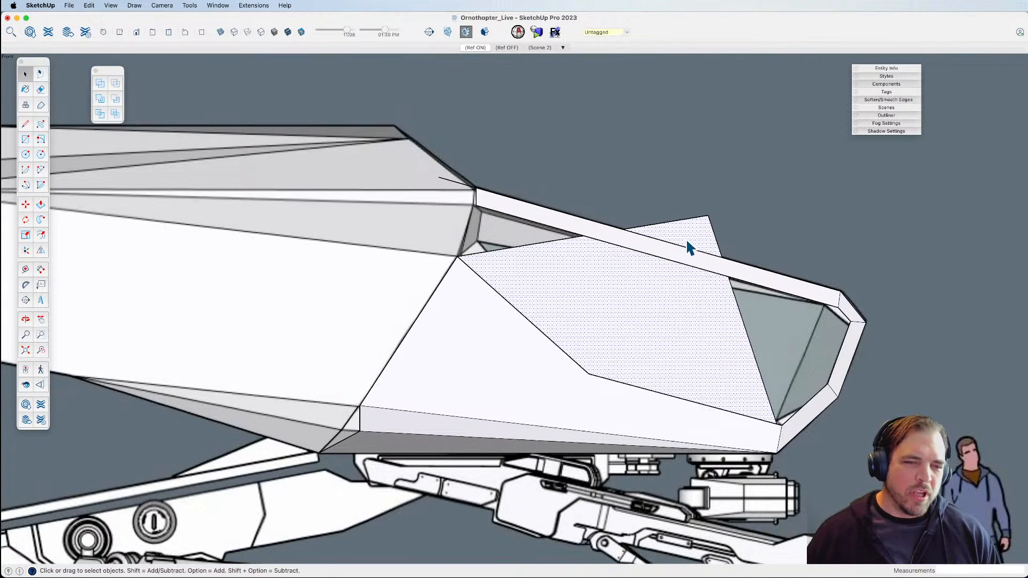
{"action": "scroll", "coordinate": [682, 238], "scroll_direction": "up", "scroll_amount": 3}
{"action": "scroll", "coordinate": [678, 236], "scroll_direction": "up", "scroll_amount": 2}
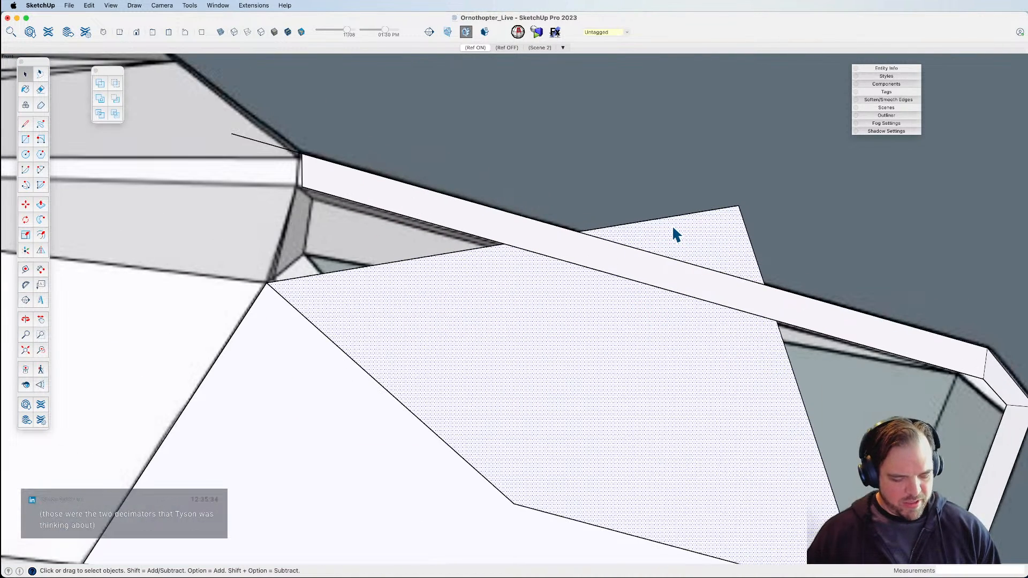
{"action": "key", "text": "l"}
{"action": "left_click", "coordinate": [687, 214]}
{"action": "left_click", "coordinate": [431, 256]}
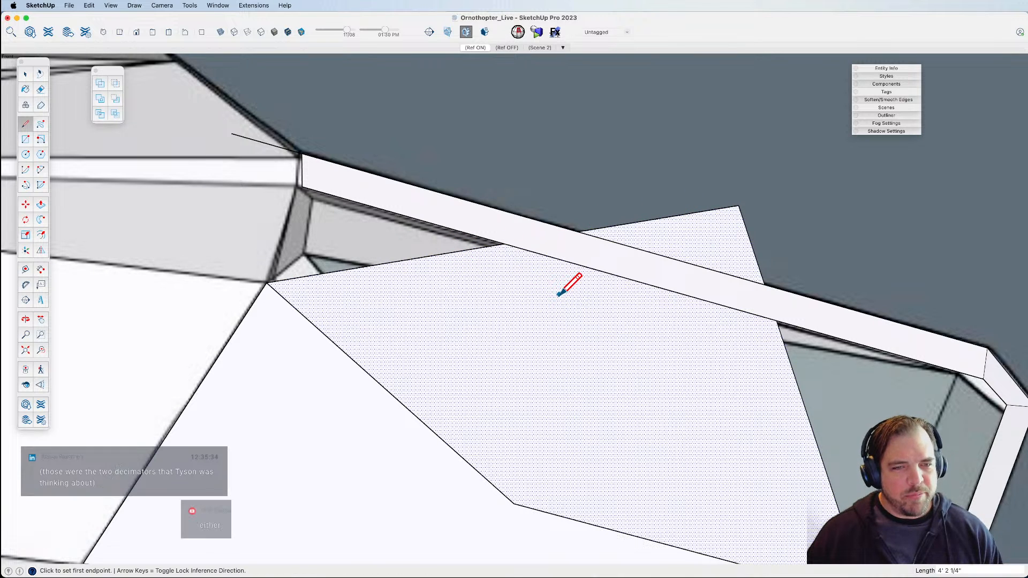
Move the merged face's upper front corner down about 6' 1" to the lower front corner of the reference window.
{"action": "key", "text": "m"}
{"action": "key", "text": "space"}
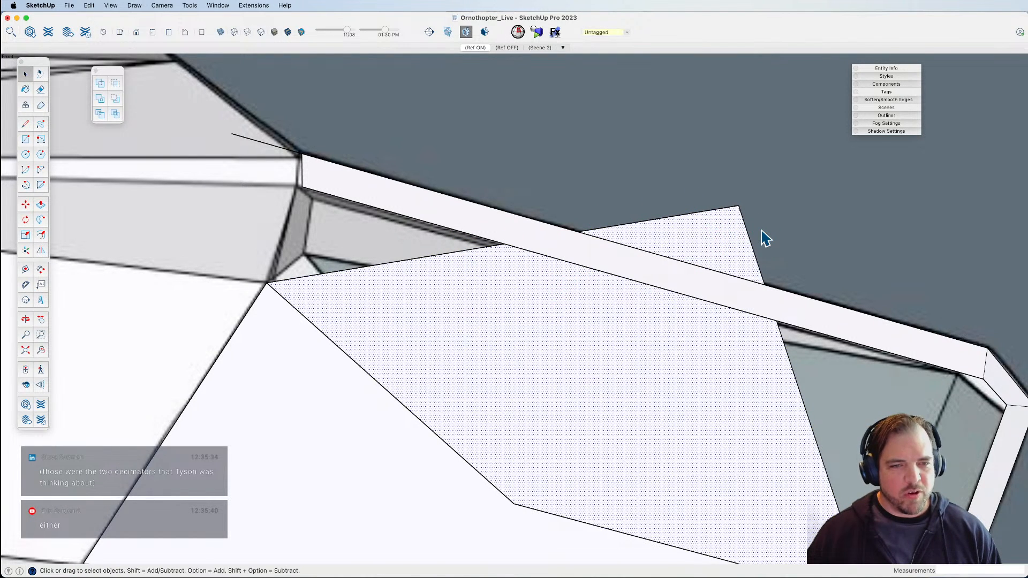
{"action": "left_click", "coordinate": [771, 230]}
{"action": "key", "text": "m"}
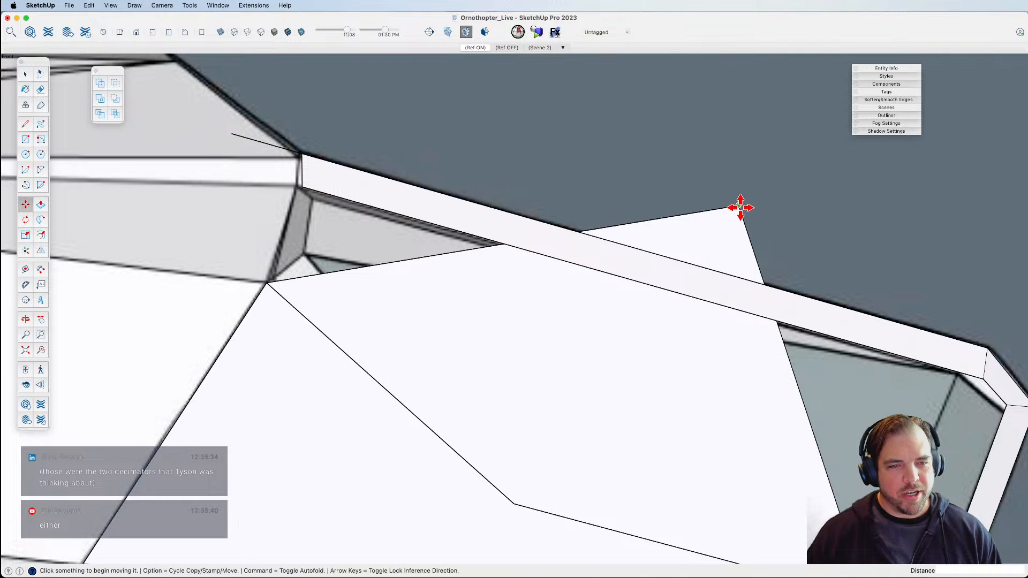
{"action": "left_click", "coordinate": [739, 206]}
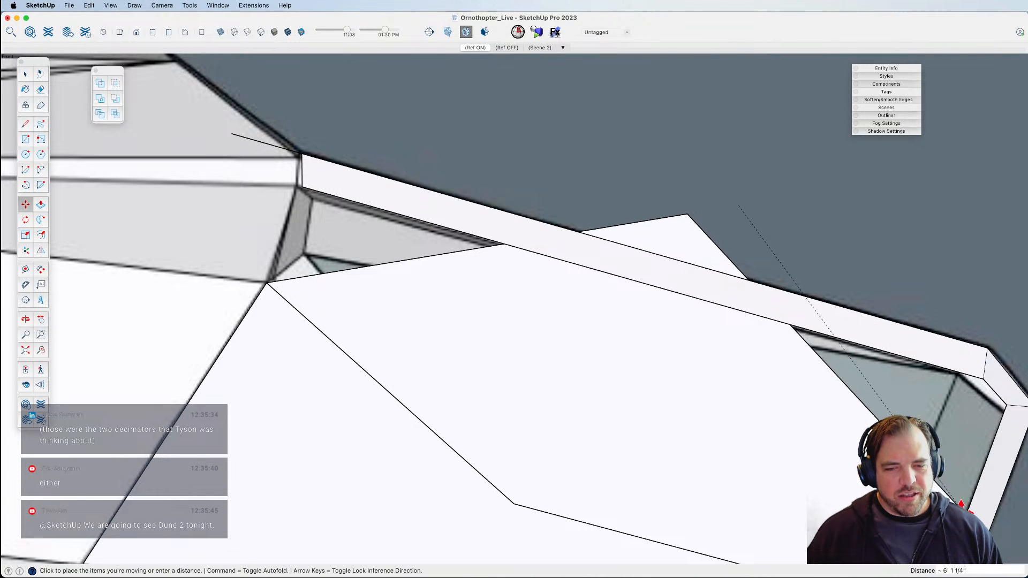
{"action": "left_click", "coordinate": [952, 515]}
{"action": "scroll", "coordinate": [742, 284], "scroll_direction": "down", "scroll_amount": 5}
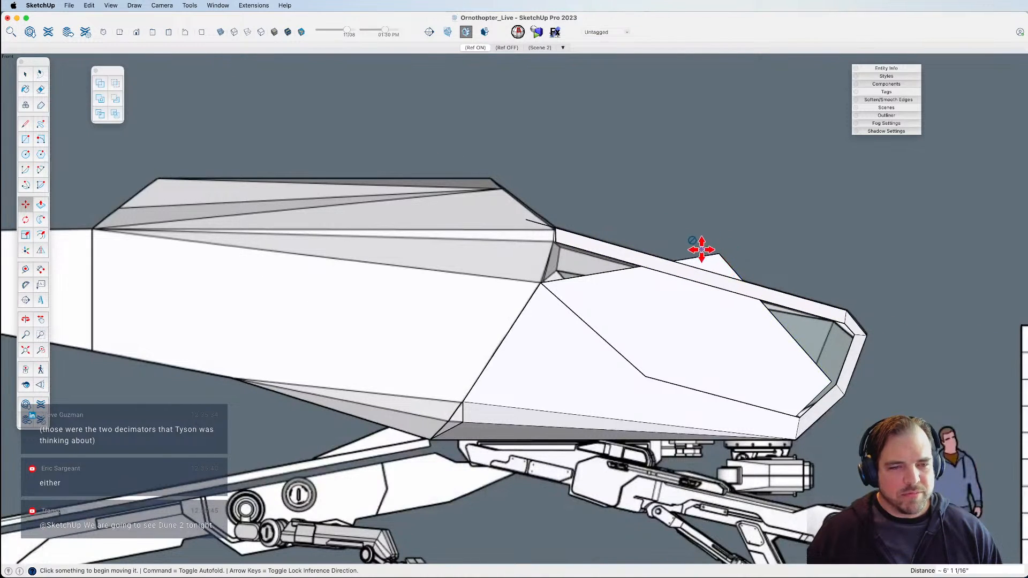
Move the forward split point about 2' 9 1/2" to the reference window's upper edge and the rear point to the window's upper rear corner.
{"action": "left_click", "coordinate": [721, 256]}
{"action": "left_click", "coordinate": [764, 310]}
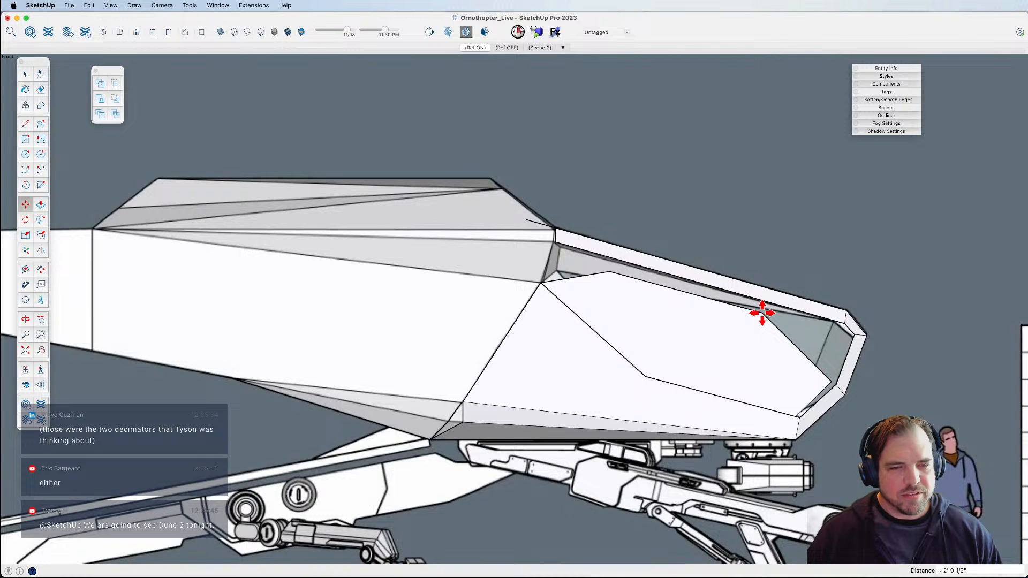
{"action": "left_click", "coordinate": [610, 274]}
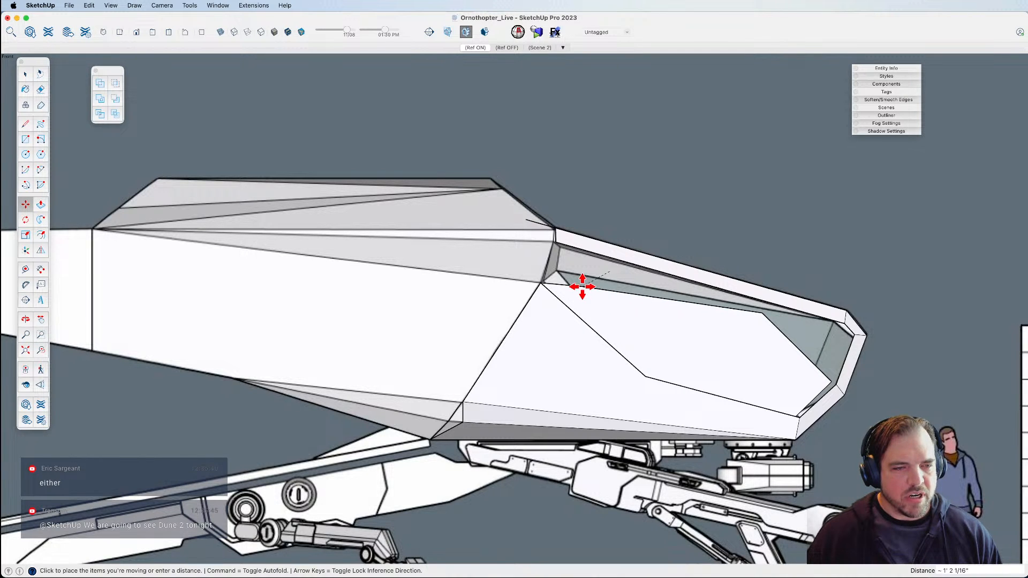
{"action": "scroll", "coordinate": [580, 285], "scroll_direction": "up", "scroll_amount": 5}
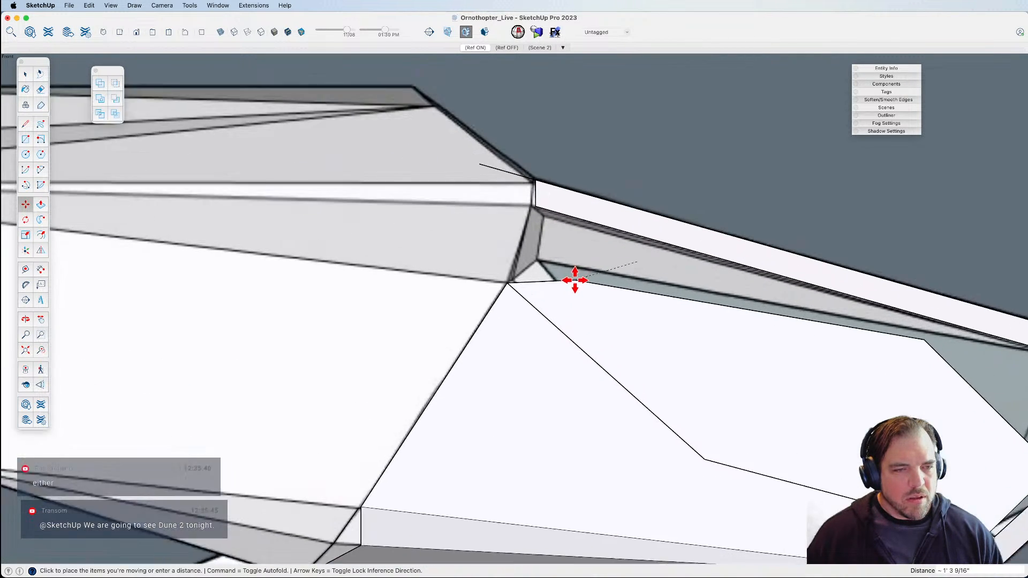
{"action": "left_click", "coordinate": [535, 253]}
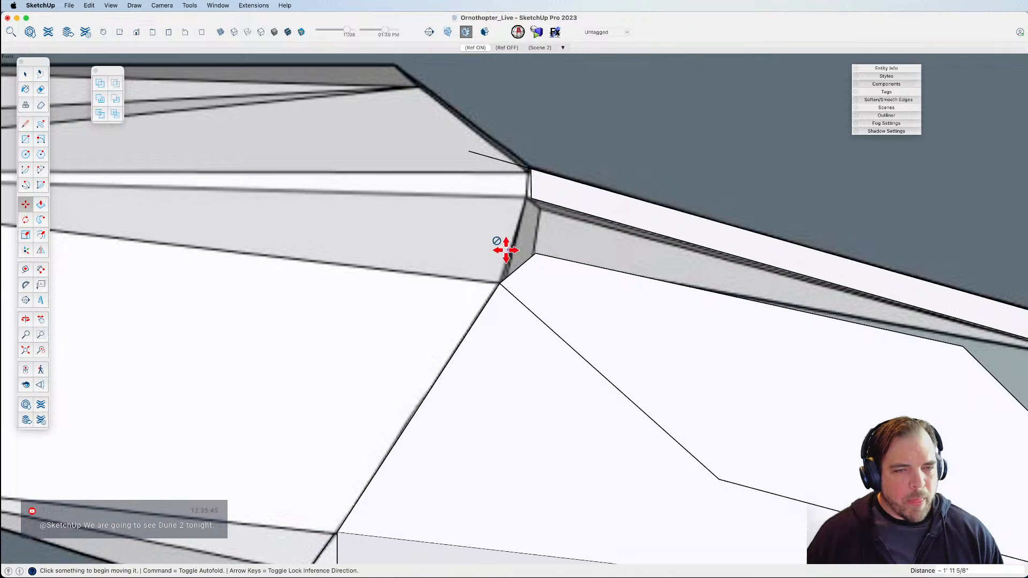
Move the window face's forward upper point about 2' 8 13/16" to the reference window's upper front corner and the point below it to the adjacent front corner.
{"action": "scroll", "coordinate": [712, 294], "scroll_direction": "down", "scroll_amount": 5}
{"action": "scroll", "coordinate": [741, 302], "scroll_direction": "up", "scroll_amount": 4}
{"action": "left_click", "coordinate": [716, 298]}
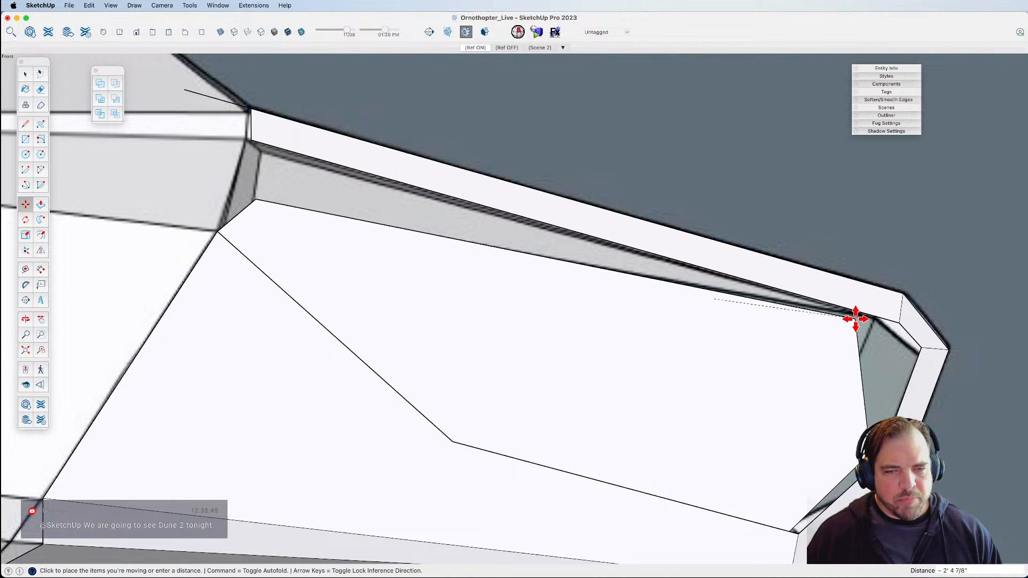
{"action": "left_click", "coordinate": [874, 318]}
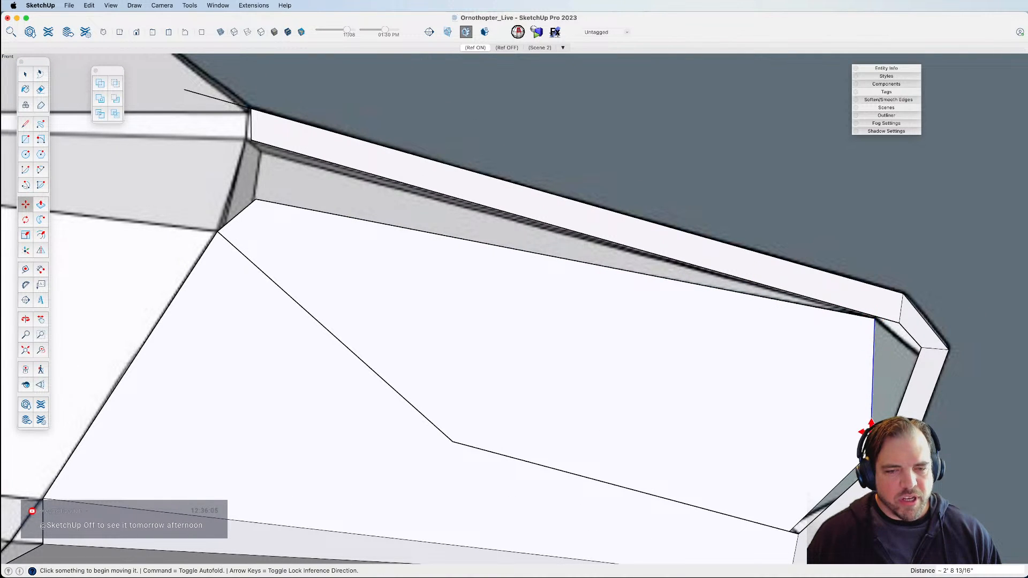
{"action": "left_click", "coordinate": [870, 452]}
{"action": "left_click", "coordinate": [908, 356]}
{"action": "scroll", "coordinate": [745, 372], "scroll_direction": "down", "scroll_amount": 3}
{"action": "scroll", "coordinate": [744, 372], "scroll_direction": "down", "scroll_amount": 1}
Group the side window face, open the group for editing, and hide the rest of the model.
{"action": "key", "text": "space"}
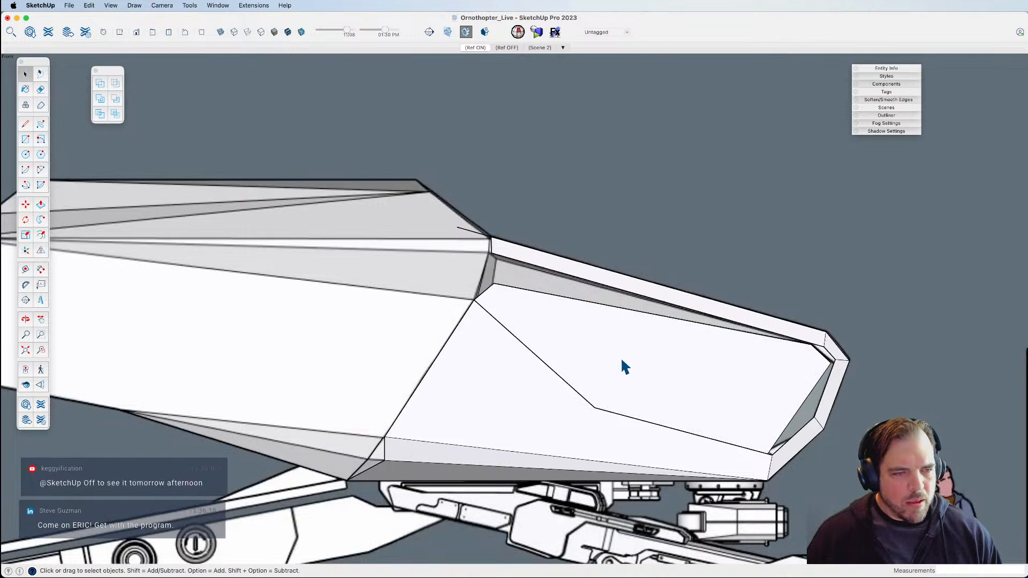
{"action": "left_click", "coordinate": [528, 321]}
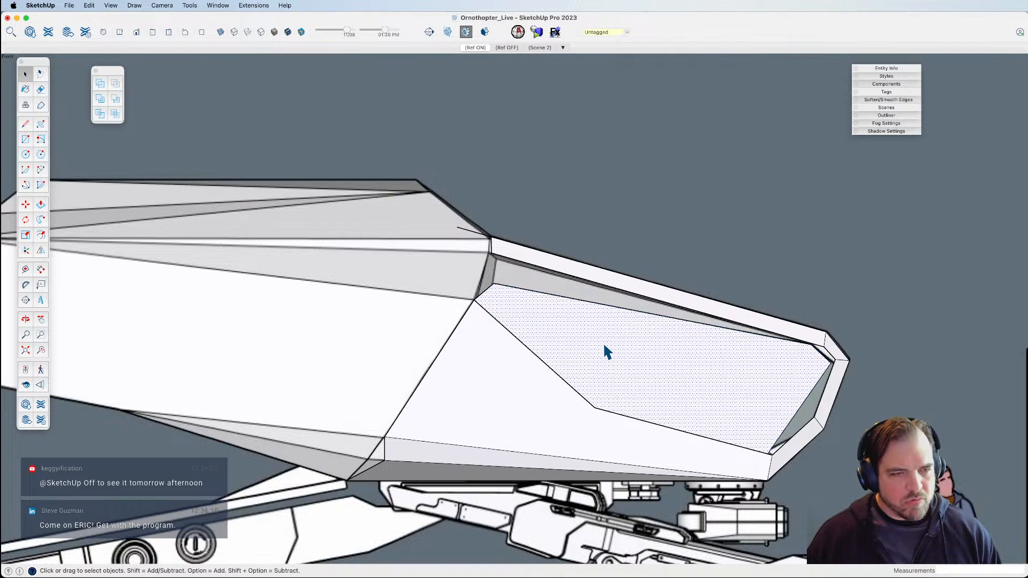
{"action": "key", "text": "super+g"}
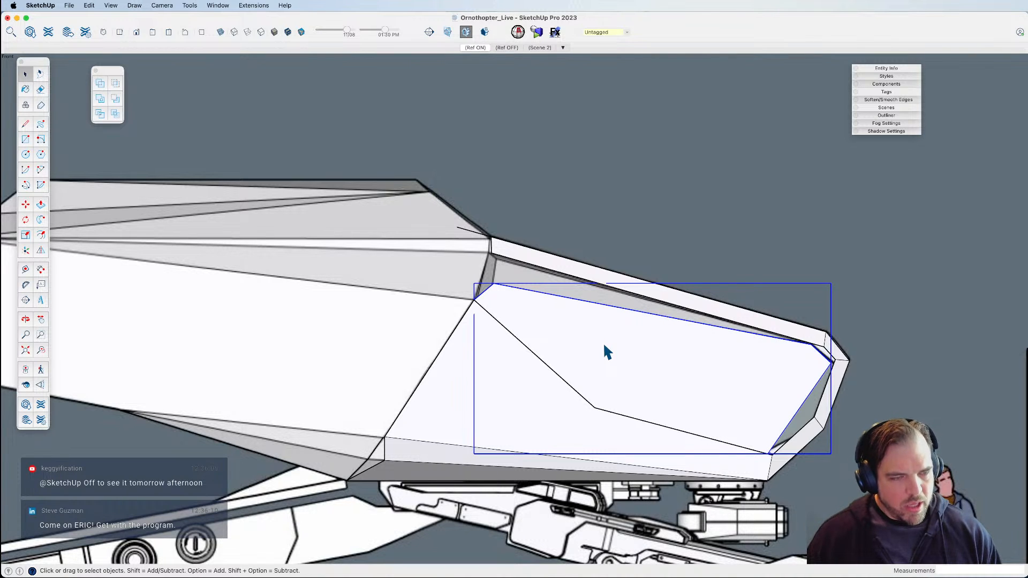
{"action": "double_click", "coordinate": [604, 346]}
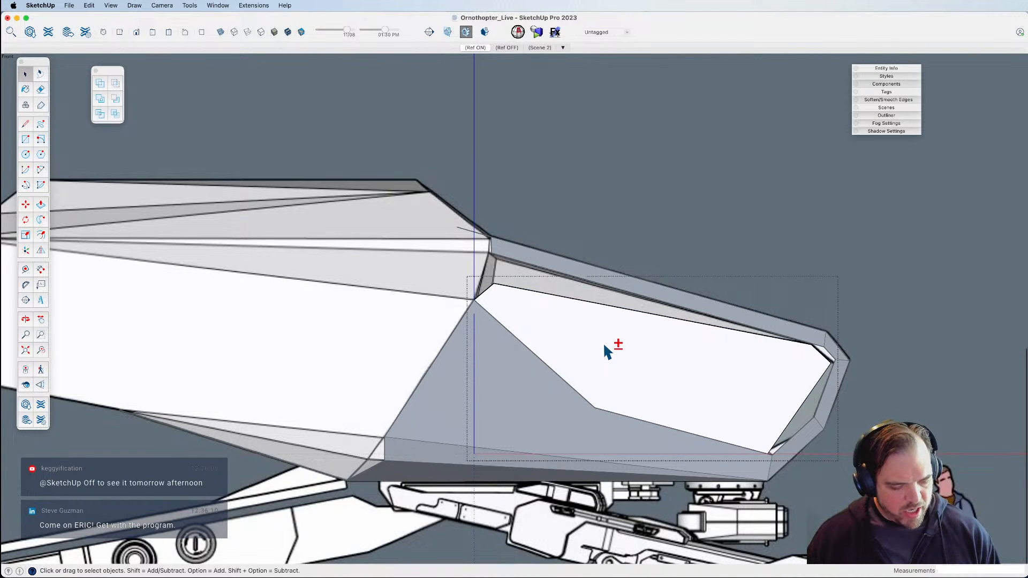
{"action": "key", "text": "shift+h"}
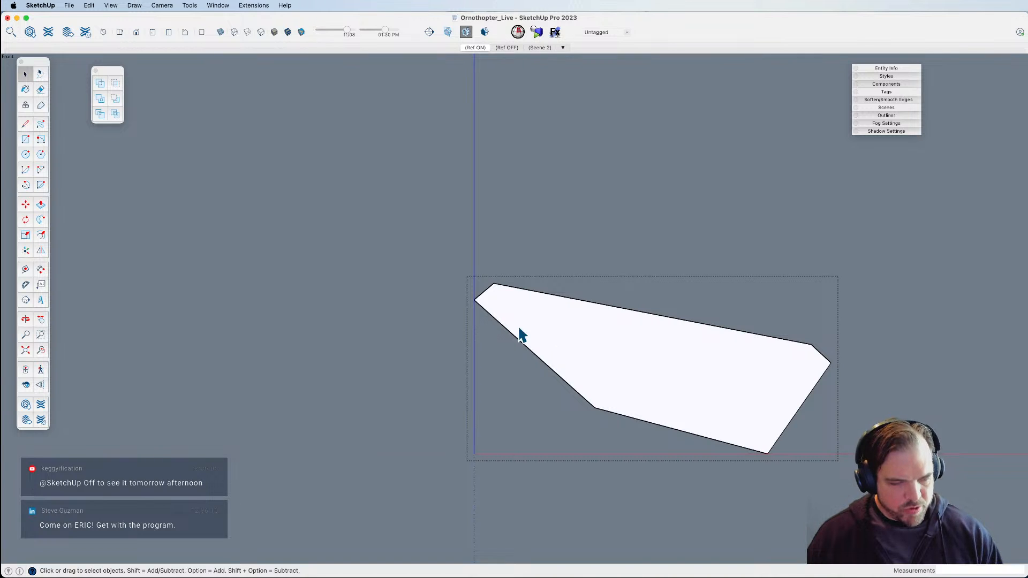
Pull the window's rear corner in about 9 9/16" and the two lower corners inward, the front one by about 10 5/16", and show the surrounding model again.
{"action": "key", "text": "m"}
{"action": "left_click_drag", "start_coordinate": [475, 301], "coordinate": [496, 310]}
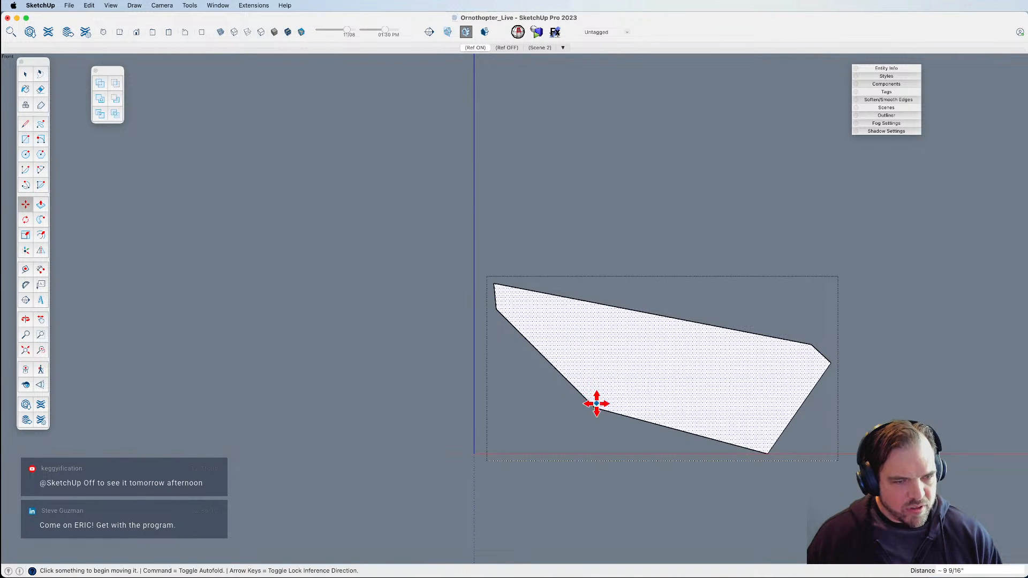
{"action": "left_click_drag", "start_coordinate": [594, 403], "coordinate": [610, 392]}
{"action": "left_click", "coordinate": [767, 451]}
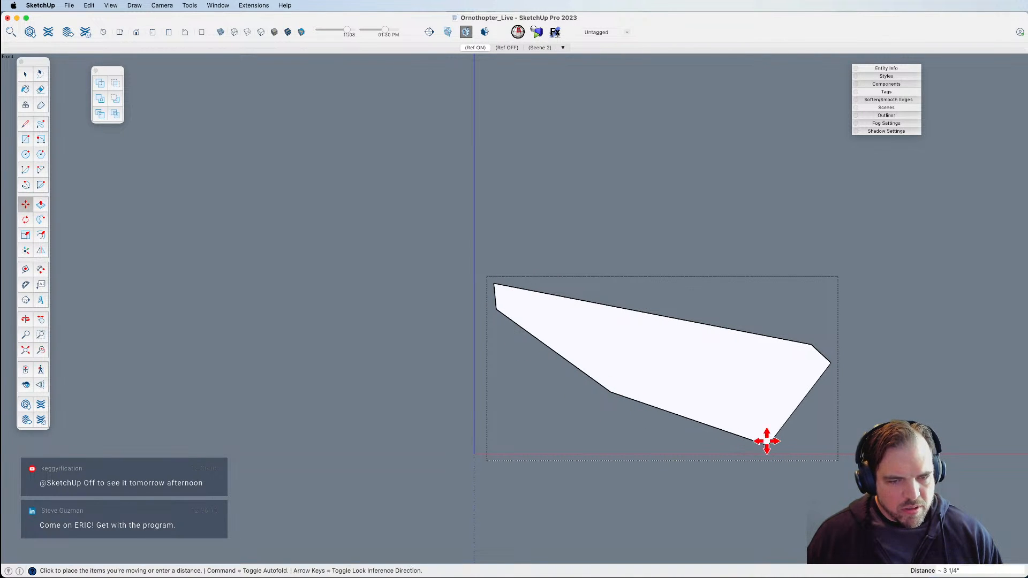
{"action": "key", "text": "shift+h"}
{"action": "left_click", "coordinate": [764, 428]}
{"action": "scroll", "coordinate": [537, 314], "scroll_direction": "up", "scroll_amount": 3}
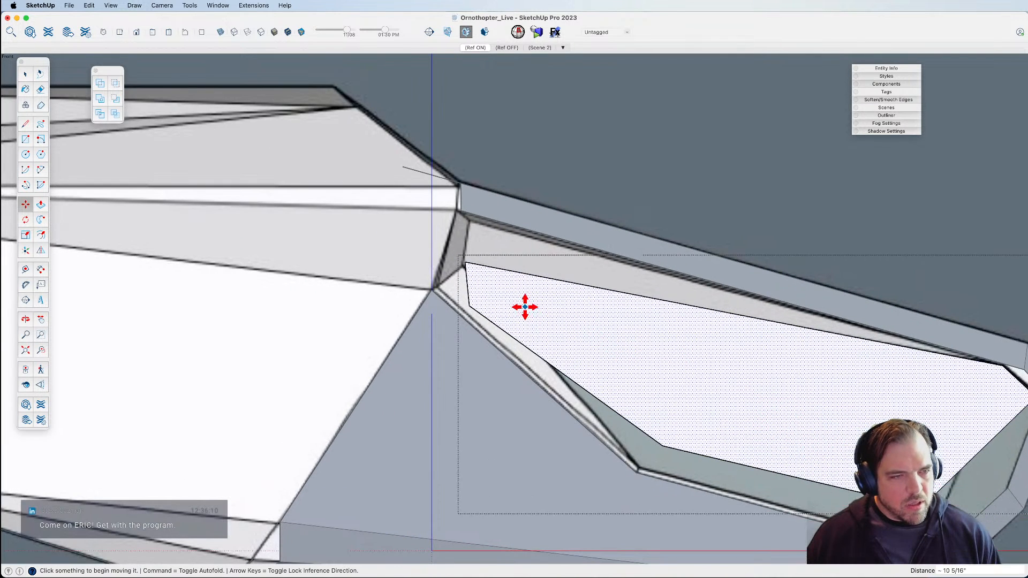
{"action": "scroll", "coordinate": [556, 316], "scroll_direction": "down", "scroll_amount": 2}
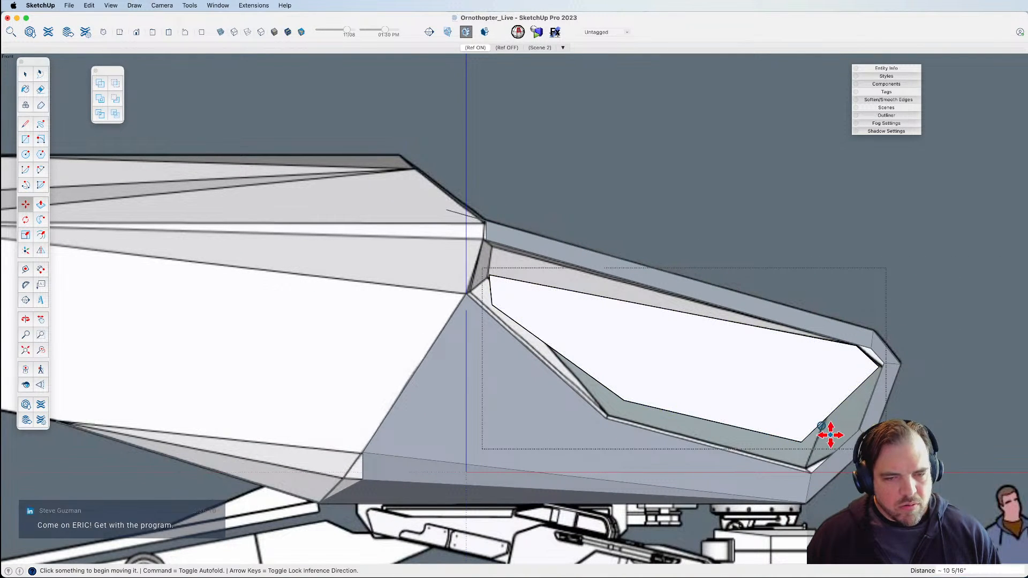
Shift the three lower window points forward onto the reference window's corners, the foremost by about 1' 5 15/16" and the rearmost by about 4' 6 7/8".
{"action": "left_click", "coordinate": [802, 442]}
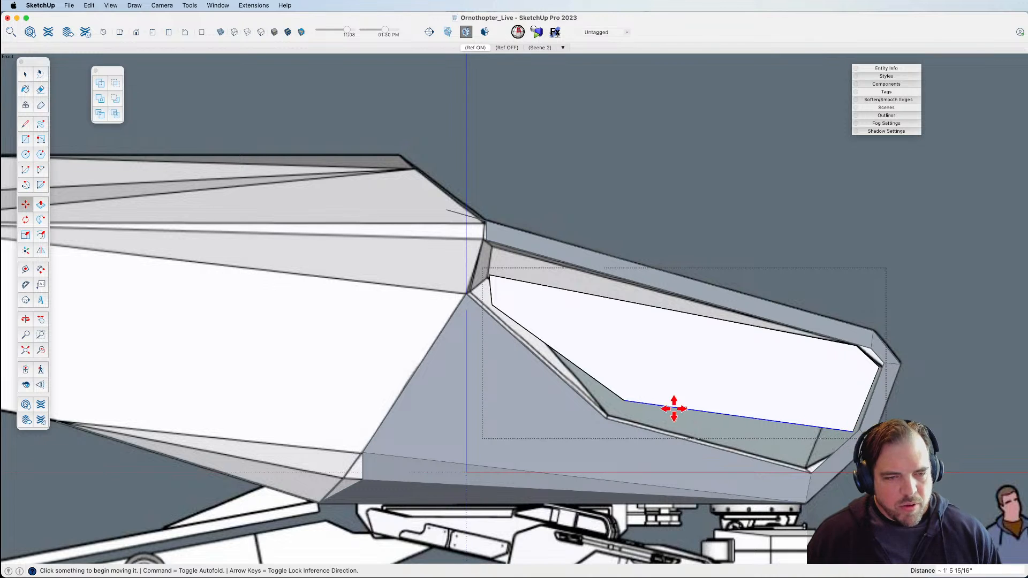
{"action": "left_click", "coordinate": [804, 468]}
{"action": "left_click", "coordinate": [493, 306]}
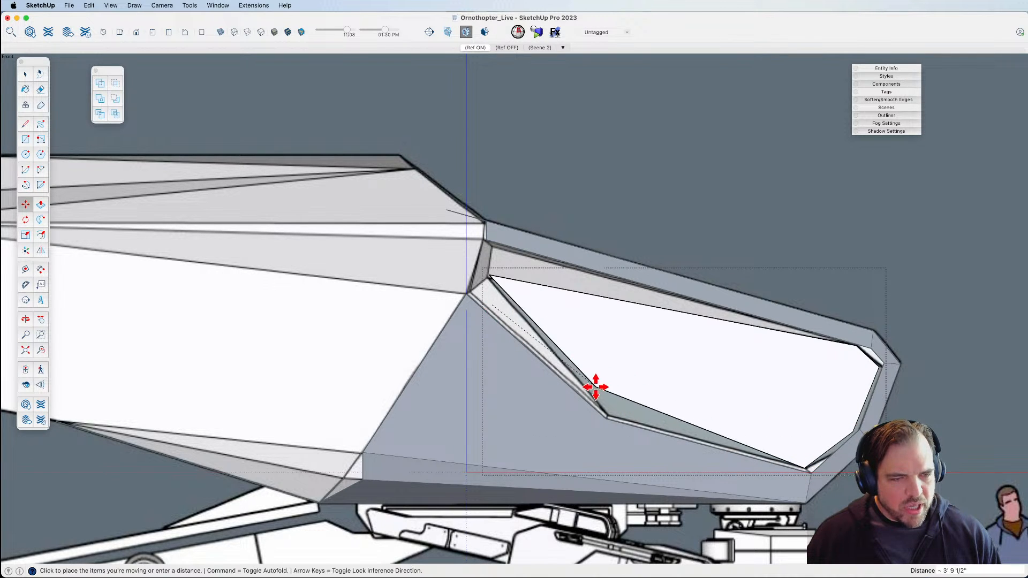
{"action": "left_click", "coordinate": [604, 415]}
Nudge the window's upper rear corner about 1 1/8" and its upper front corner slightly upward onto the reference, and leave the group.
{"action": "scroll", "coordinate": [493, 283], "scroll_direction": "up", "scroll_amount": 2}
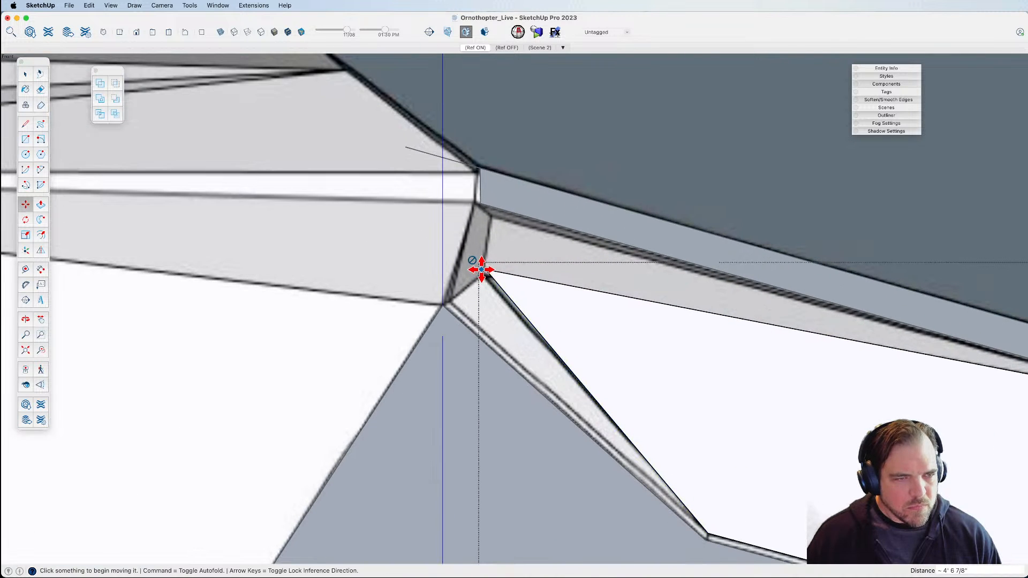
{"action": "left_click", "coordinate": [485, 270]}
{"action": "left_click", "coordinate": [481, 274]}
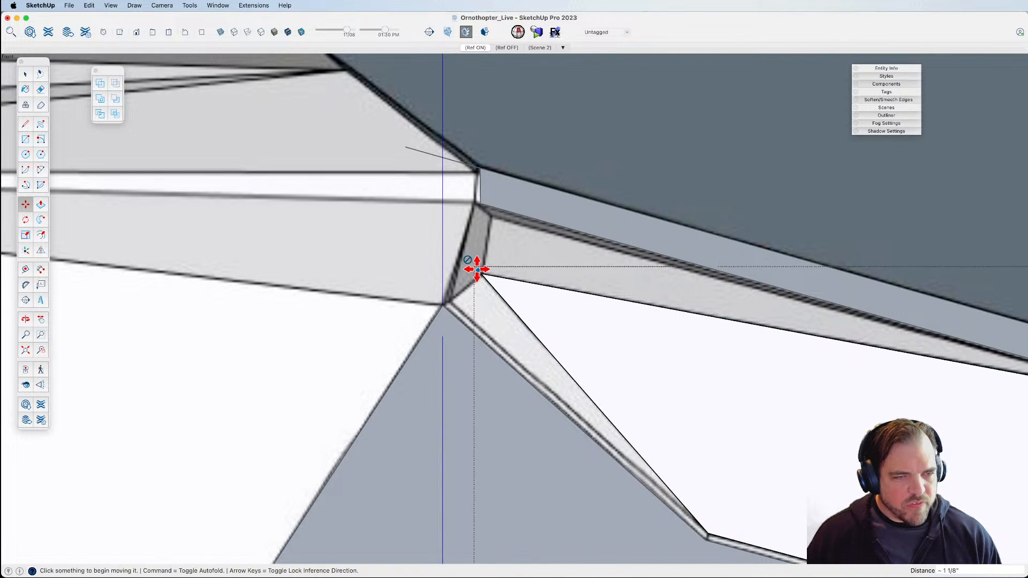
{"action": "scroll", "coordinate": [462, 256], "scroll_direction": "down", "scroll_amount": 4}
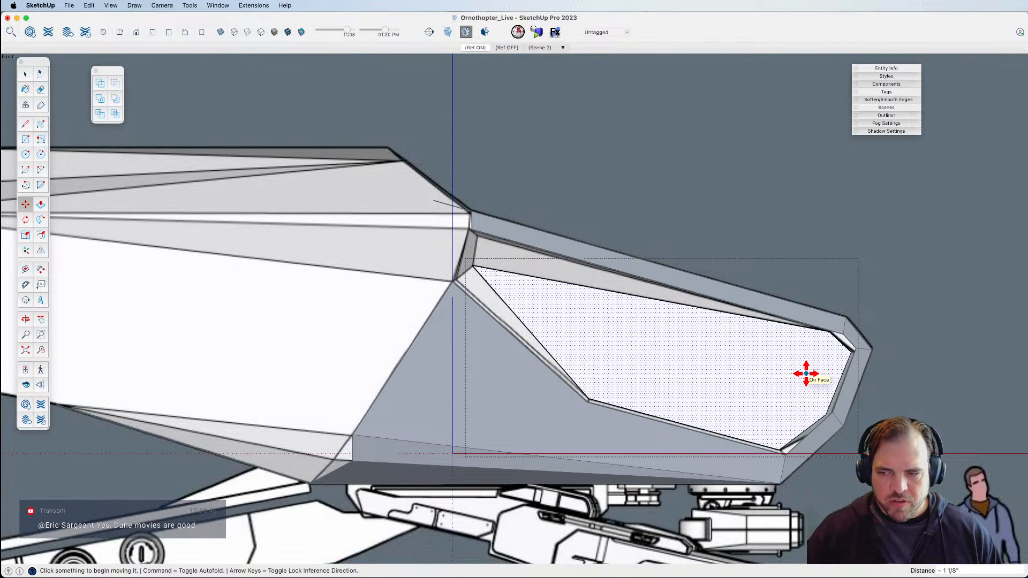
{"action": "scroll", "coordinate": [826, 342], "scroll_direction": "up", "scroll_amount": 5}
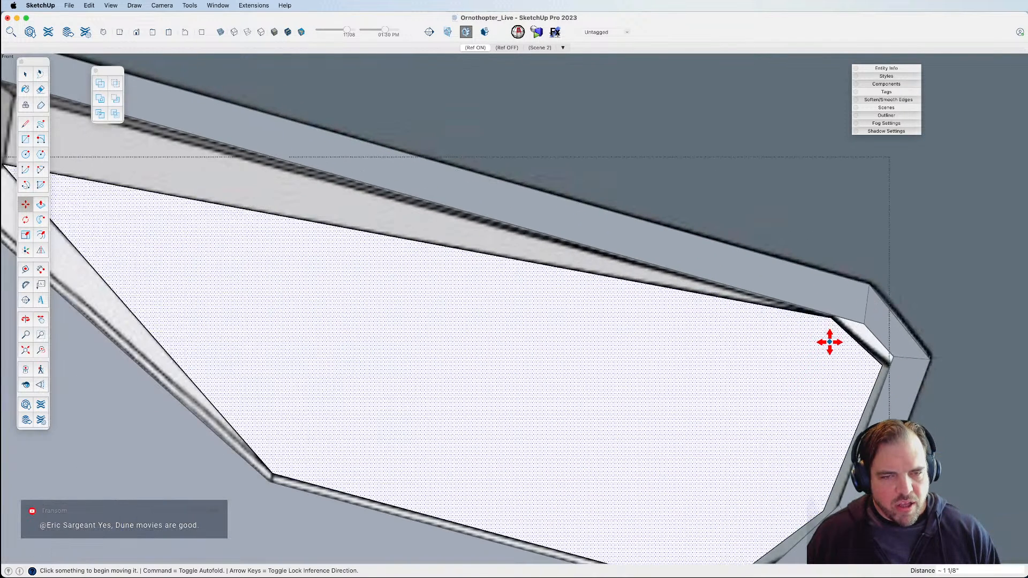
{"action": "left_click", "coordinate": [832, 321]}
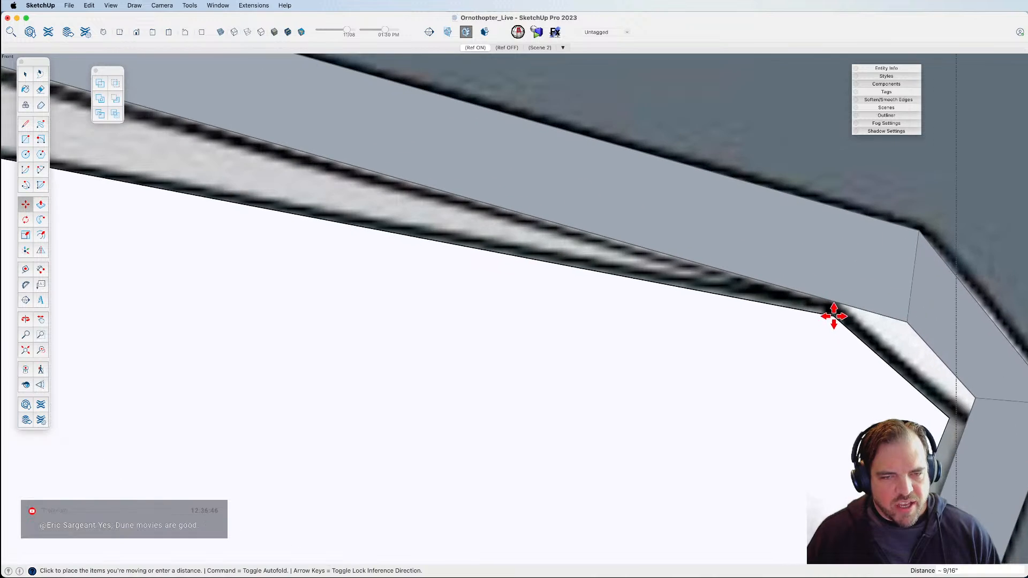
{"action": "left_click", "coordinate": [833, 309]}
{"action": "scroll", "coordinate": [843, 391], "scroll_direction": "down", "scroll_amount": 4}
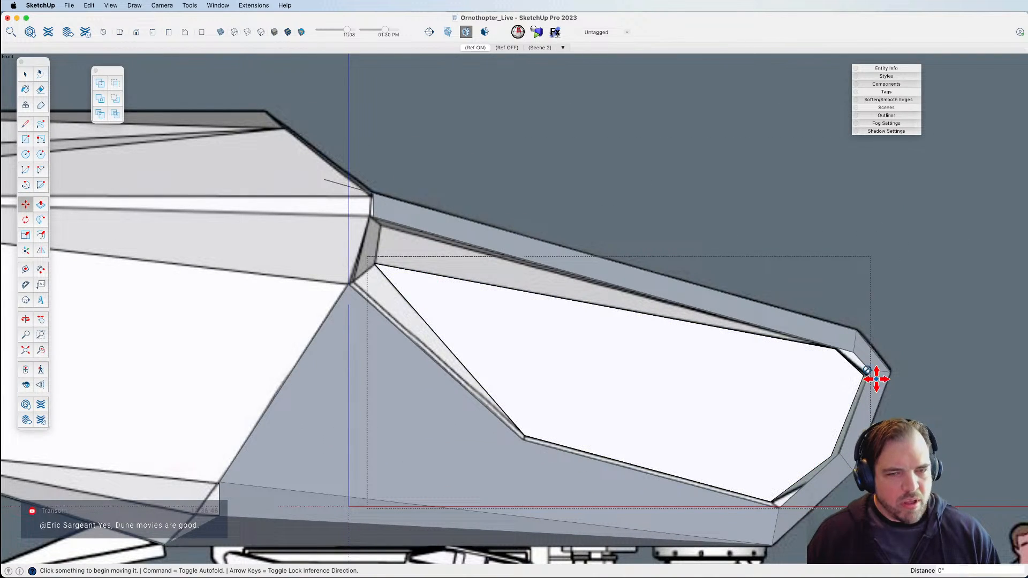
{"action": "key", "text": "space"}
{"action": "left_click", "coordinate": [914, 348]}
{"action": "mouse_move", "coordinate": [860, 361]}
{"action": "middle_mouse_down"}
{"action": "mouse_move", "coordinate": [712, 333]}
{"action": "mouse_move", "coordinate": [475, 339]}
{"action": "mouse_move", "coordinate": [219, 309]}
{"action": "mouse_move", "coordinate": [166, 287]}
{"action": "mouse_move", "coordinate": [142, 301]}
{"action": "mouse_move", "coordinate": [352, 361]}
{"action": "mouse_move", "coordinate": [571, 379]}
{"action": "mouse_move", "coordinate": [537, 389]}
{"action": "mouse_move", "coordinate": [523, 322]}
{"action": "mouse_move", "coordinate": [562, 342]}
{"action": "mouse_move", "coordinate": [507, 323]}
{"action": "mouse_move", "coordinate": [637, 383]}
{"action": "mouse_move", "coordinate": [613, 375]}
{"action": "middle_mouse_up"}
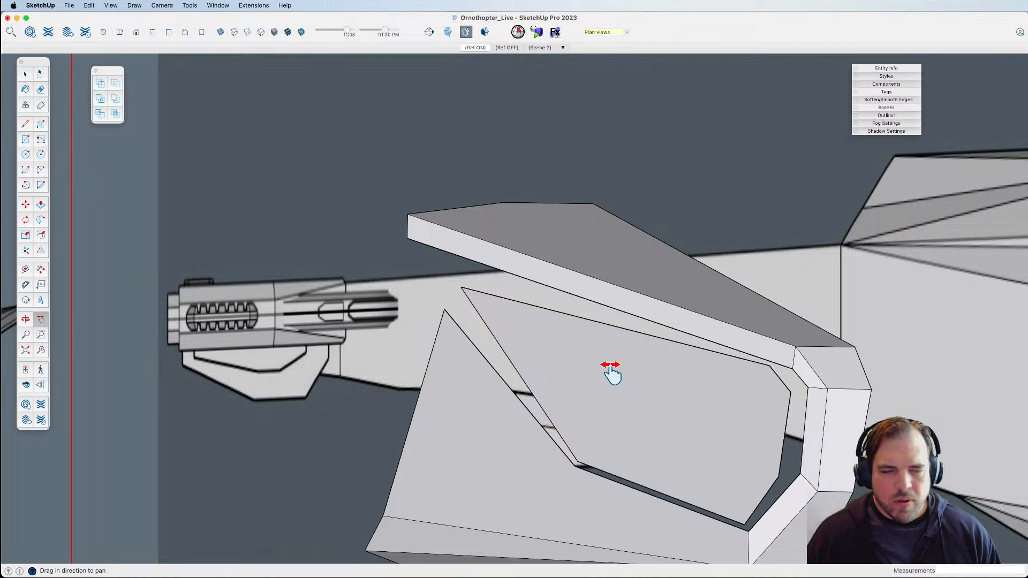
{"action": "mouse_move", "coordinate": [569, 343]}
{"action": "middle_mouse_down", "text": "shift"}
{"action": "mouse_move", "coordinate": [672, 415]}
{"action": "mouse_move", "coordinate": [592, 335]}
{"action": "mouse_move", "coordinate": [639, 364]}
{"action": "middle_mouse_up", "text": "shift"}
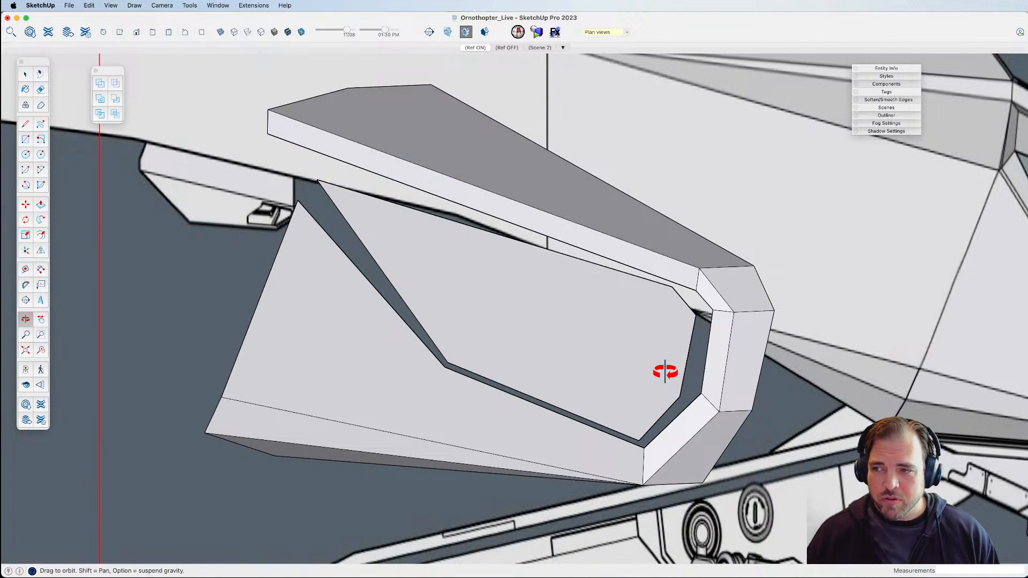
{"action": "mouse_move", "coordinate": [666, 373]}
{"action": "middle_mouse_down"}
{"action": "mouse_move", "coordinate": [649, 362]}
{"action": "mouse_move", "coordinate": [941, 336]}
{"action": "mouse_move", "coordinate": [722, 309]}
{"action": "mouse_move", "coordinate": [429, 404]}
{"action": "mouse_move", "coordinate": [532, 375]}
{"action": "mouse_move", "coordinate": [530, 339]}
{"action": "mouse_move", "coordinate": [772, 321]}
{"action": "mouse_move", "coordinate": [652, 386]}
{"action": "middle_mouse_up"}
{"action": "scroll", "coordinate": [537, 365], "scroll_direction": "up", "scroll_amount": 4}
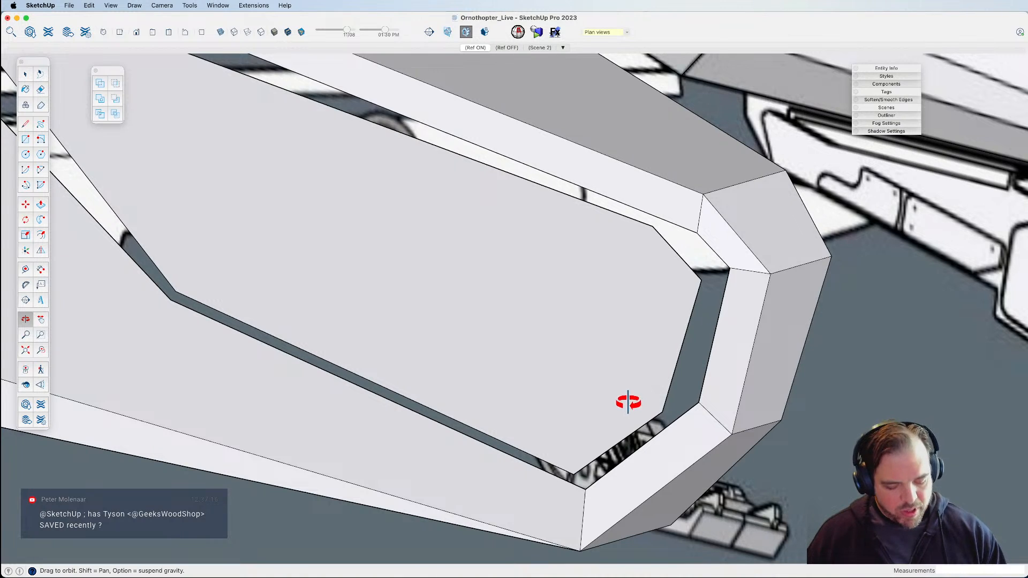
{"action": "key", "text": "l"}
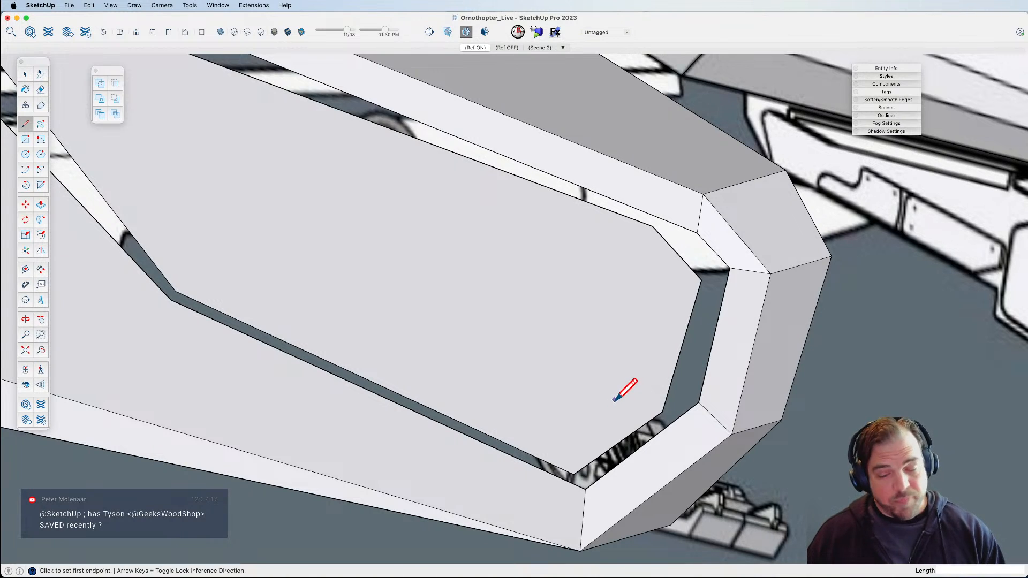
{"action": "left_click", "coordinate": [574, 474]}
{"action": "left_click", "coordinate": [652, 227]}
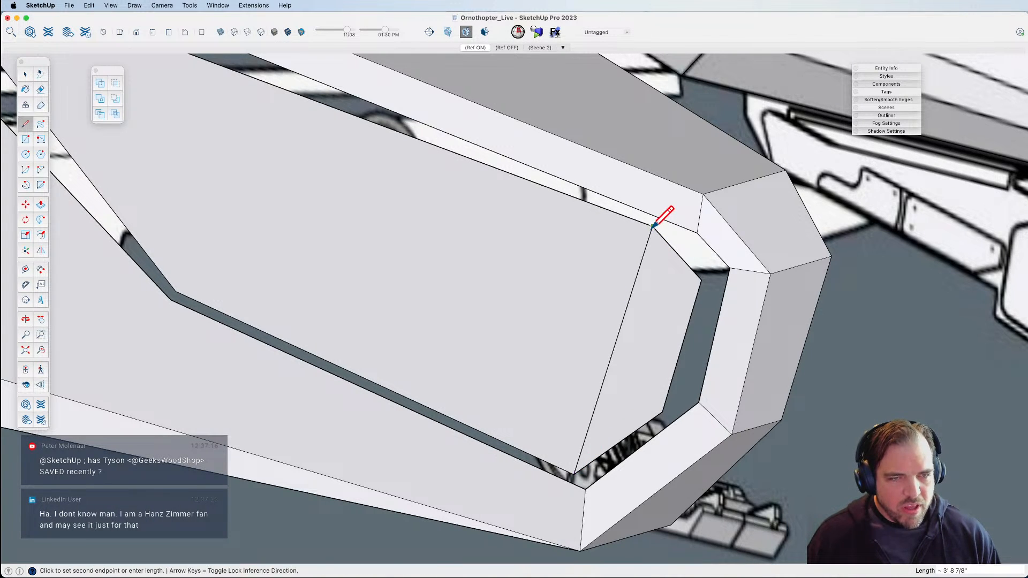
{"action": "key", "text": "space"}
{"action": "left_click", "coordinate": [652, 322]}
{"action": "key", "text": "e"}
{"action": "left_click", "coordinate": [630, 298]}
Inside the window group, draw a fold line about 3' 8 7/8" long from the lower front corner to the upper front corner.
{"action": "key", "text": "space"}
{"action": "triple_click", "coordinate": [642, 320]}
{"action": "key", "text": "l"}
{"action": "left_click", "coordinate": [574, 474]}
{"action": "left_click", "coordinate": [652, 228]}
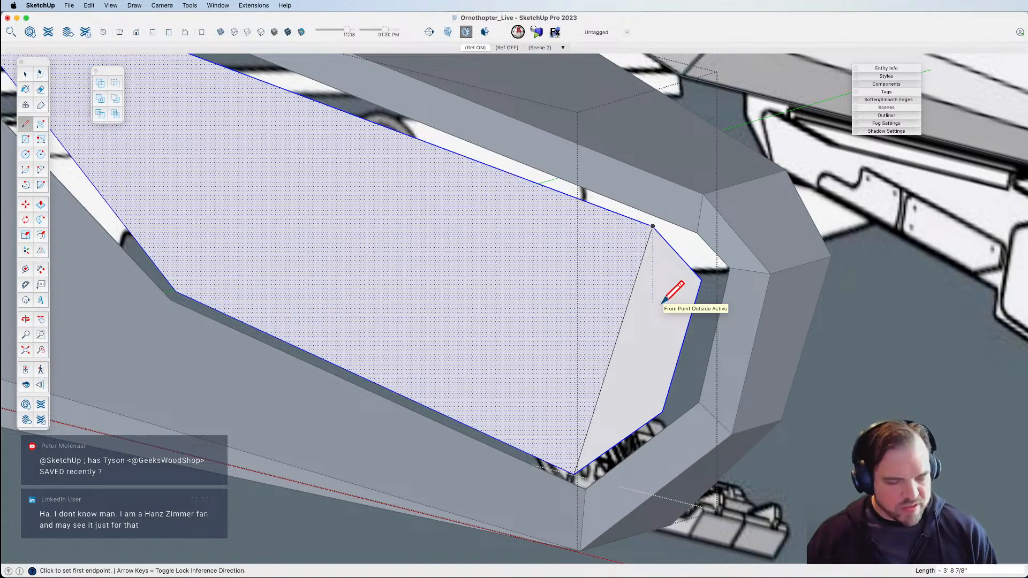
Move the window's front edge about 4 1/4" toward the cockpit's centreline to angle the front facet, and close the group.
{"action": "middle_click_drag", "start_coordinate": [658, 305], "coordinate": [580, 397]}
{"action": "key", "text": "space"}
{"action": "left_click", "coordinate": [645, 349]}
{"action": "scroll", "coordinate": [649, 341], "scroll_direction": "up", "scroll_amount": 3}
{"action": "key", "text": "m"}
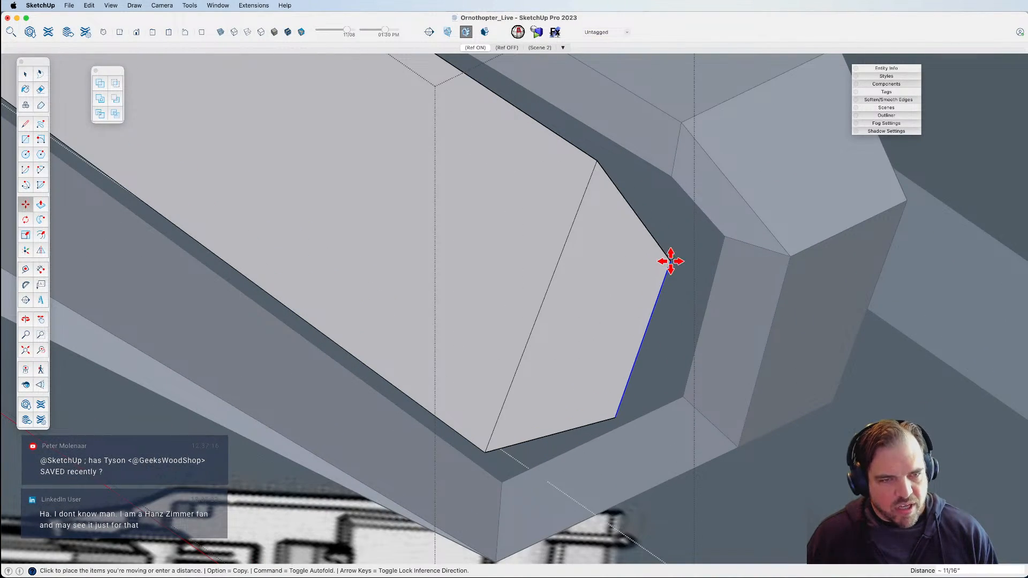
{"action": "left_click", "coordinate": [672, 260]}
{"action": "middle_click_drag", "start_coordinate": [700, 241], "coordinate": [611, 425]}
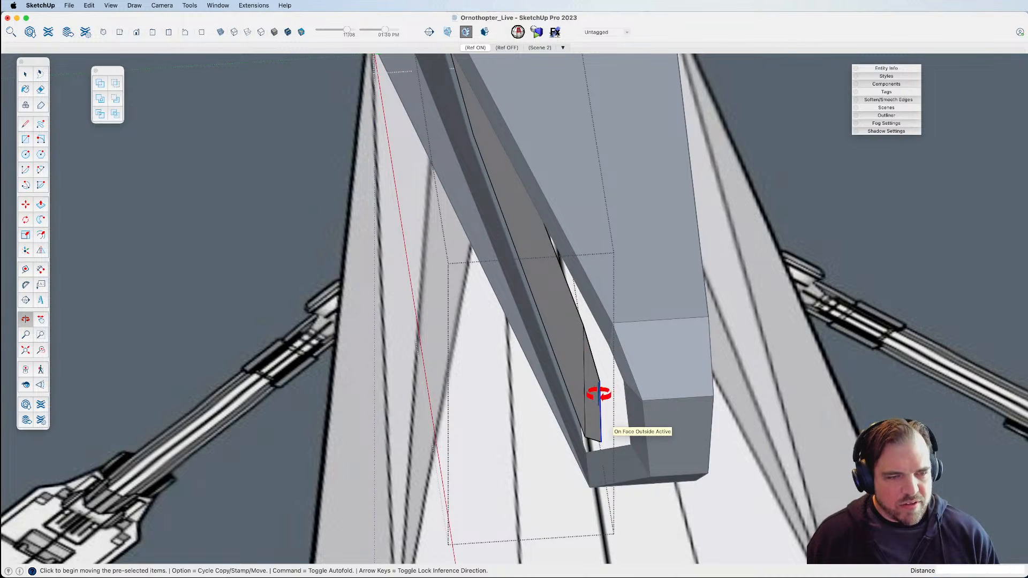
{"action": "scroll", "coordinate": [604, 392], "scroll_direction": "up", "scroll_amount": 2}
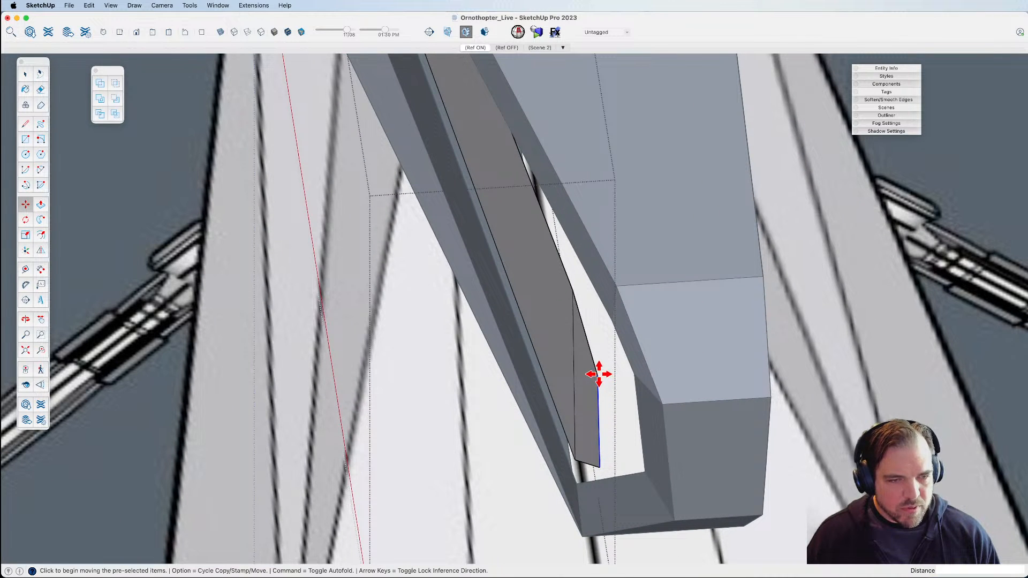
{"action": "left_click", "coordinate": [599, 375]}
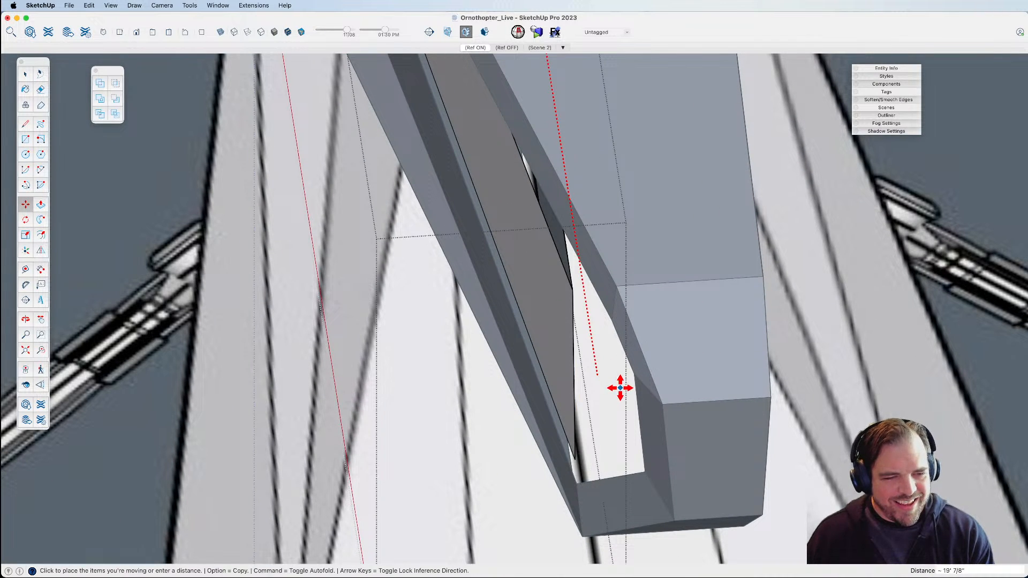
{"action": "left_click", "coordinate": [634, 378]}
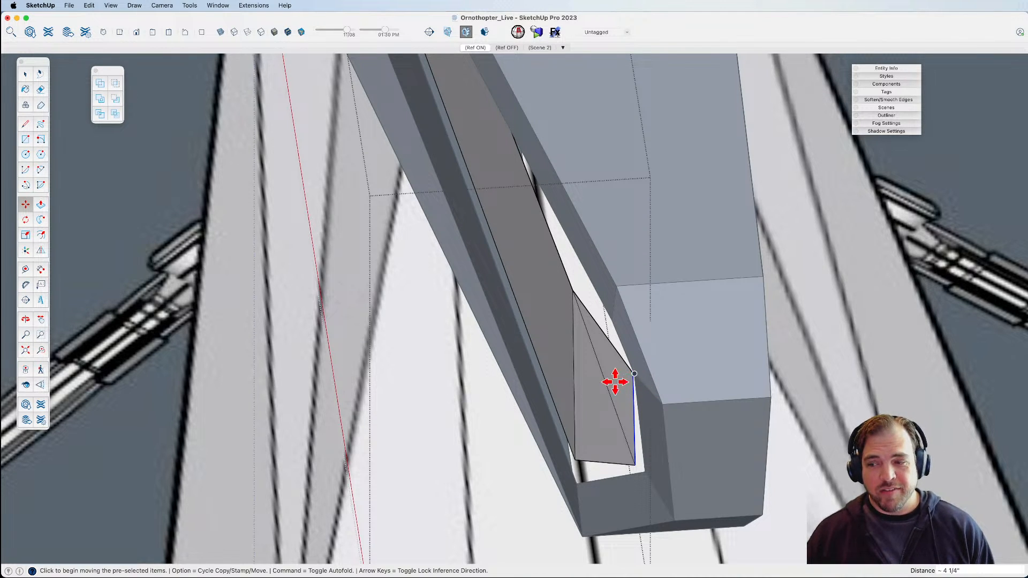
{"action": "scroll", "coordinate": [571, 401], "scroll_direction": "down", "scroll_amount": 4}
{"action": "key", "text": "space"}
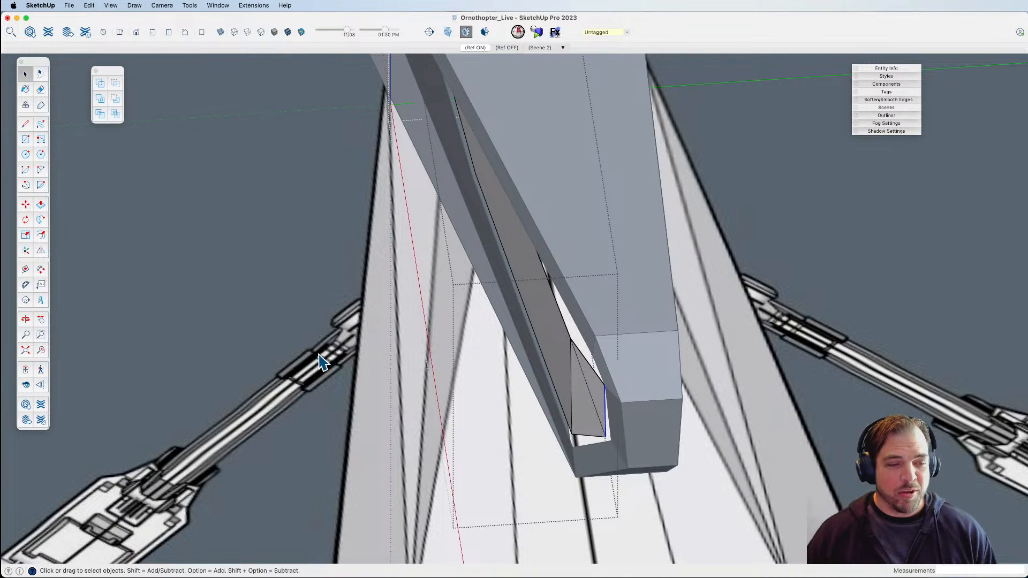
{"action": "left_click", "coordinate": [299, 322]}
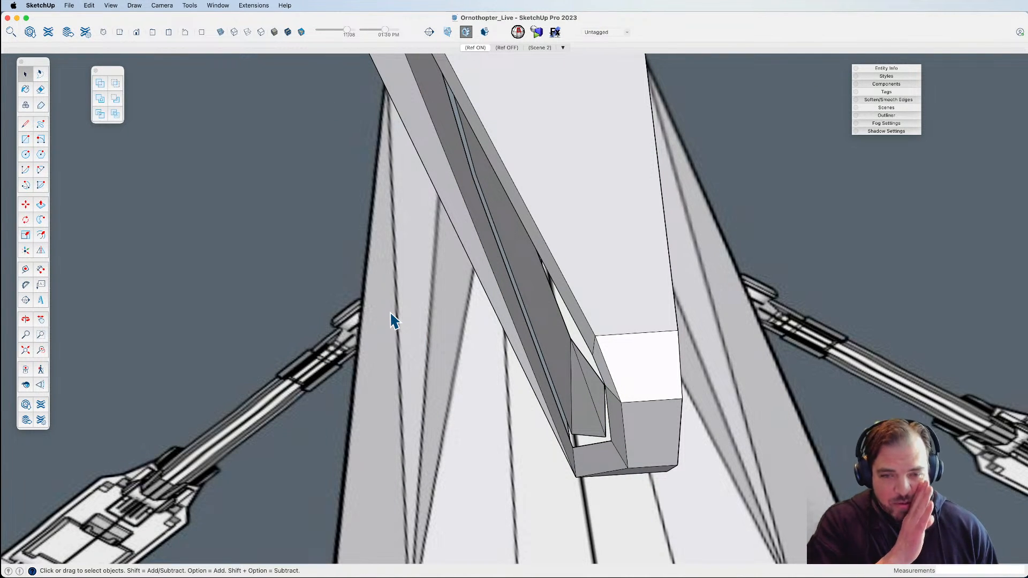
Draw a guide line about 48' 7 13/16" long along the red axis from the front reference's upper window corner toward the modelled cockpit.
{"action": "middle_click_drag", "start_coordinate": [404, 321], "coordinate": [237, 196]}
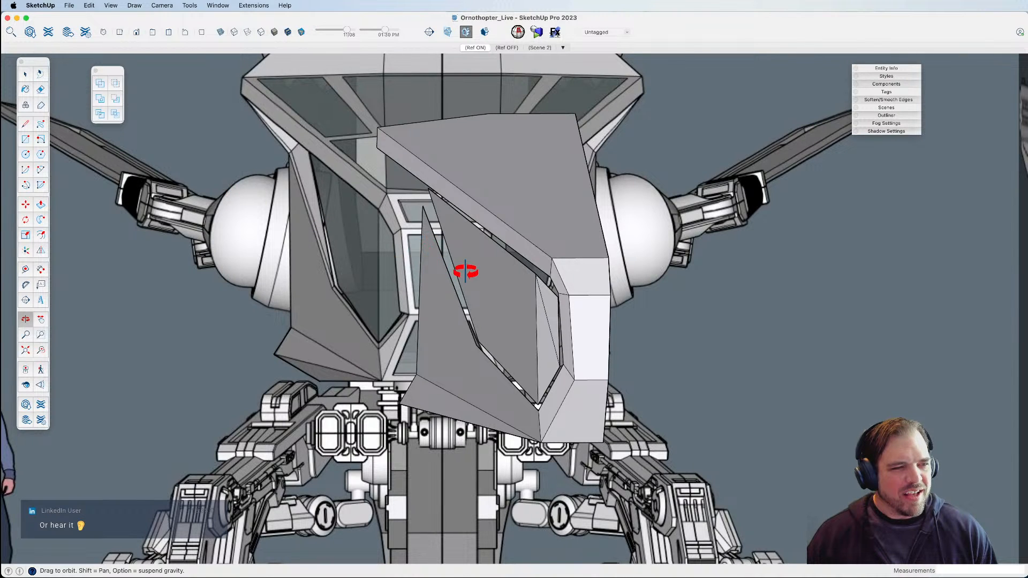
{"action": "left_click", "coordinate": [487, 303]}
{"action": "scroll", "coordinate": [499, 321], "scroll_direction": "up", "scroll_amount": 5}
{"action": "mouse_move", "coordinate": [497, 319]}
{"action": "middle_mouse_down"}
{"action": "mouse_move", "coordinate": [480, 262]}
{"action": "mouse_move", "coordinate": [501, 296]}
{"action": "mouse_move", "coordinate": [489, 287]}
{"action": "mouse_move", "coordinate": [509, 266]}
{"action": "mouse_move", "coordinate": [525, 296]}
{"action": "mouse_move", "coordinate": [507, 324]}
{"action": "mouse_move", "coordinate": [564, 324]}
{"action": "middle_mouse_up"}
{"action": "key", "text": "l"}
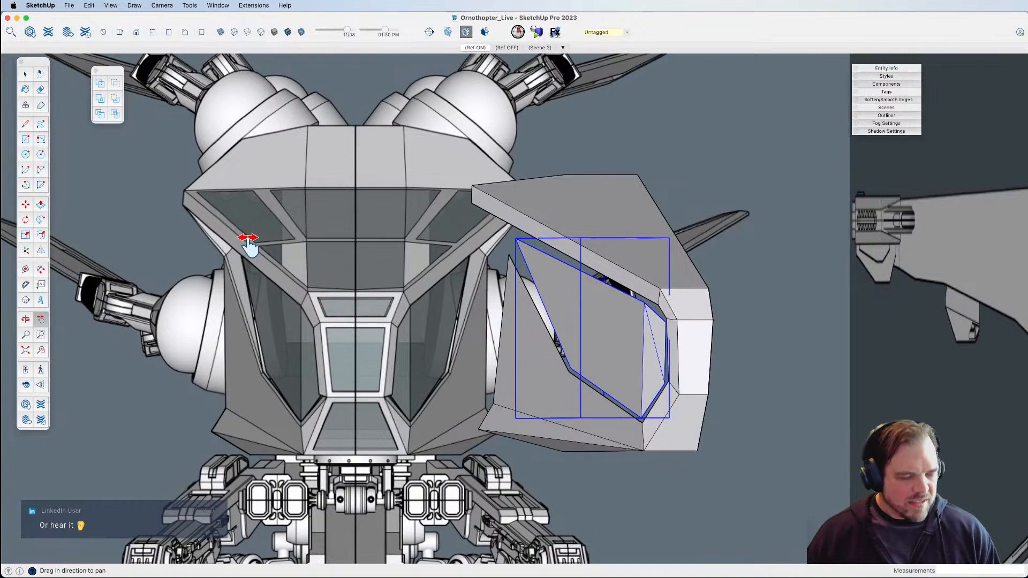
{"action": "scroll", "coordinate": [241, 239], "scroll_direction": "up", "scroll_amount": 3}
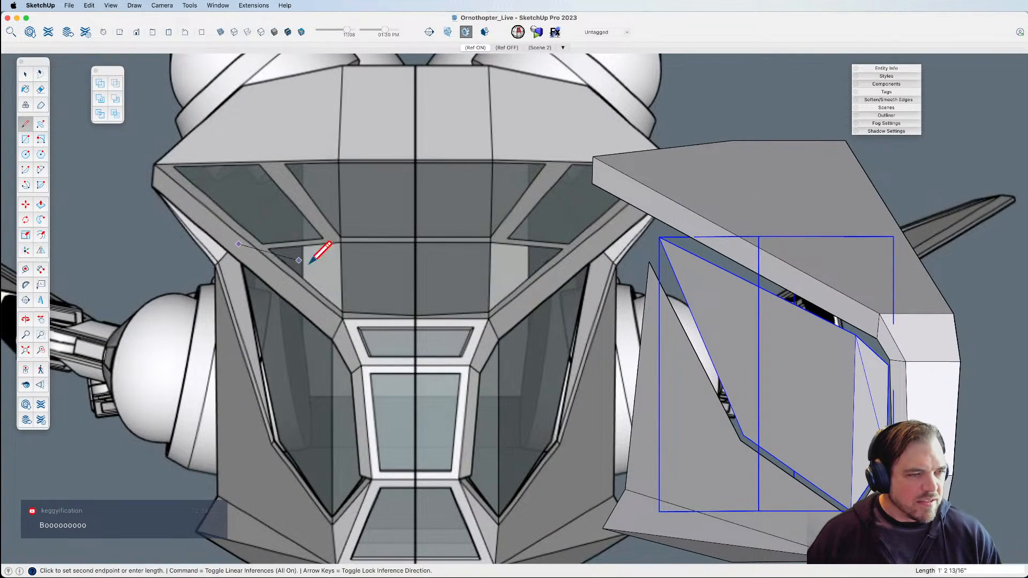
{"action": "scroll", "coordinate": [420, 257], "scroll_direction": "down", "scroll_amount": 5}
{"action": "mouse_move", "coordinate": [362, 236]}
{"action": "middle_mouse_down"}
{"action": "mouse_move", "coordinate": [512, 390]}
{"action": "mouse_move", "coordinate": [591, 432]}
{"action": "middle_mouse_up"}
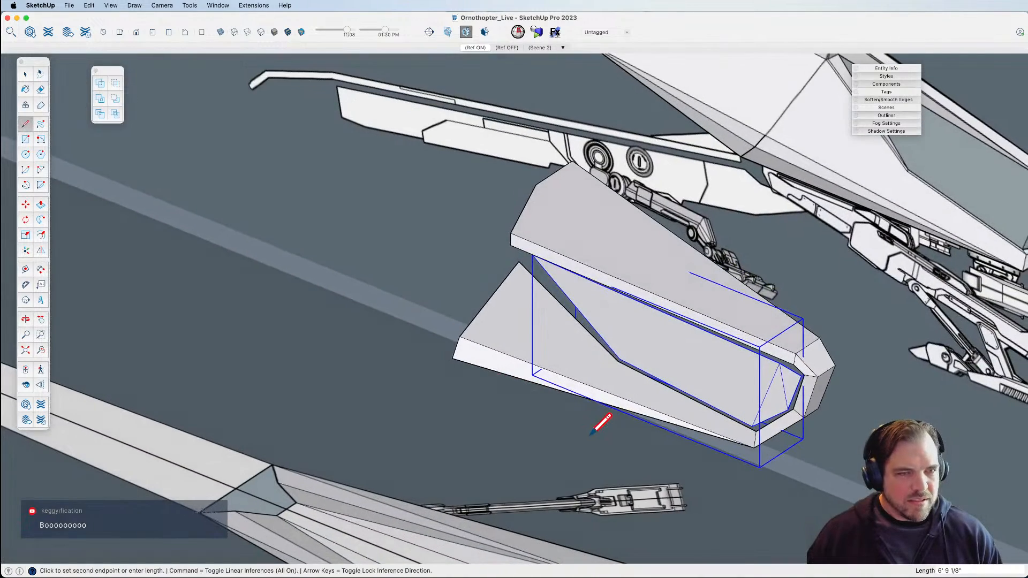
{"action": "scroll", "coordinate": [440, 392], "scroll_direction": "down", "scroll_amount": 2}
{"action": "scroll", "coordinate": [429, 314], "scroll_direction": "up", "scroll_amount": 1}
{"action": "scroll", "coordinate": [429, 314], "scroll_direction": "up", "scroll_amount": 1}
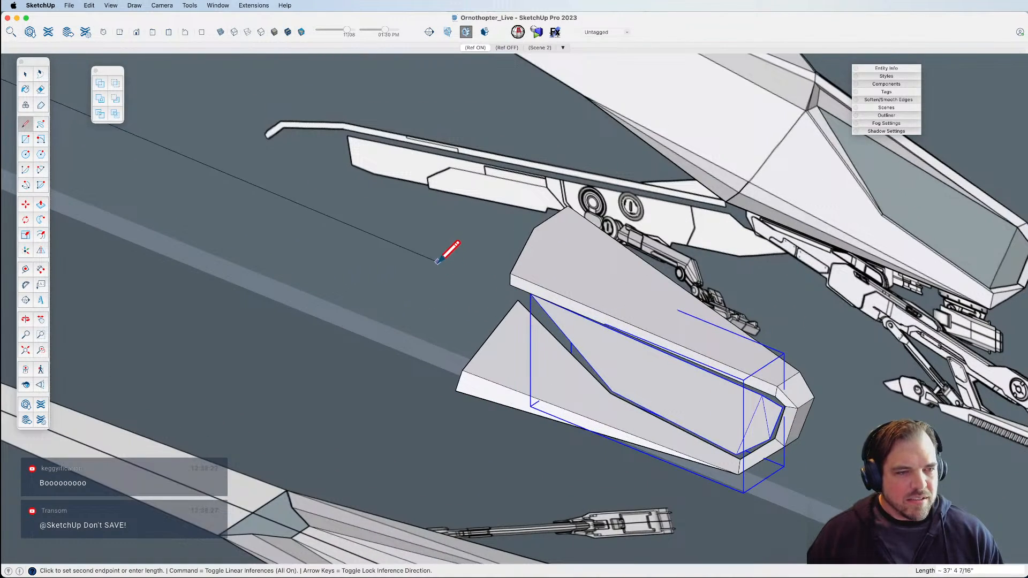
{"action": "key", "text": "shift"}
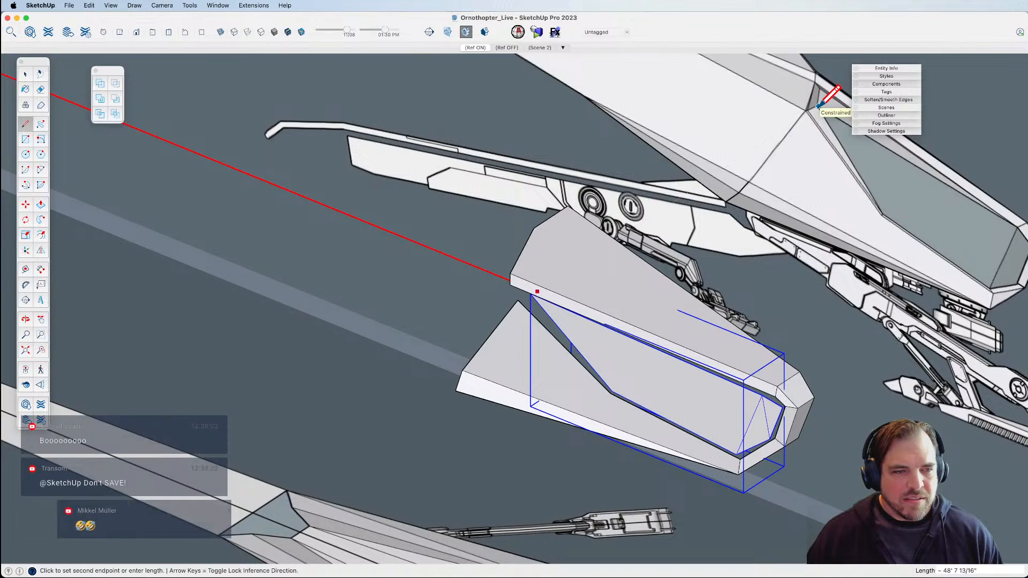
Draw a short edge from the rear tip of the lower frame panel to the end of the guide line.
{"action": "mouse_move", "coordinate": [511, 303]}
{"action": "middle_mouse_down"}
{"action": "mouse_move", "coordinate": [523, 319]}
{"action": "mouse_move", "coordinate": [473, 193]}
{"action": "mouse_move", "coordinate": [452, 211]}
{"action": "mouse_move", "coordinate": [458, 234]}
{"action": "middle_mouse_up"}
{"action": "scroll", "coordinate": [548, 311], "scroll_direction": "up", "scroll_amount": 4}
{"action": "middle_click_drag", "start_coordinate": [546, 312], "coordinate": [614, 362]}
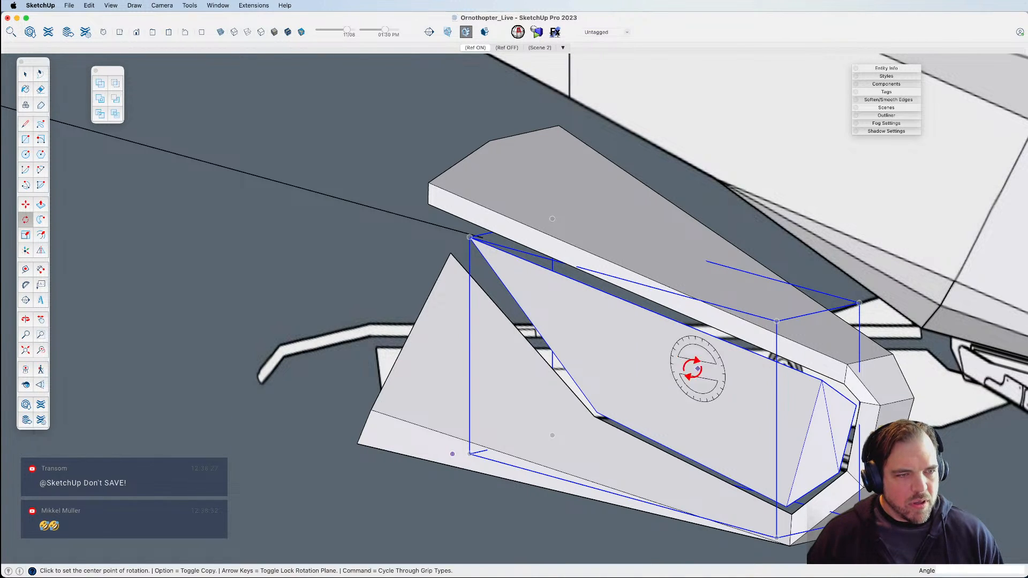
{"action": "left_click", "coordinate": [459, 303]}
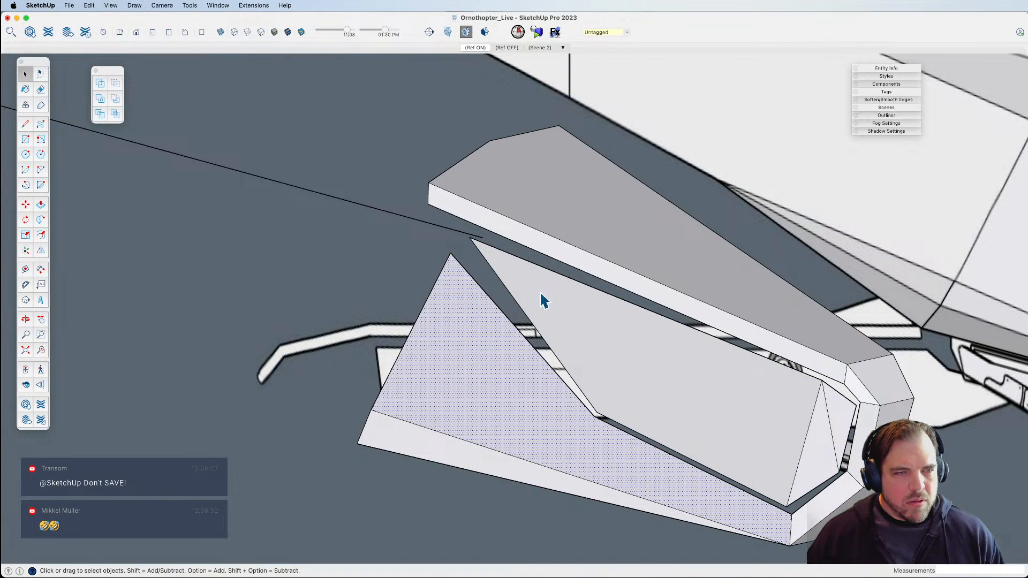
{"action": "scroll", "coordinate": [580, 298], "scroll_direction": "down", "scroll_amount": 4}
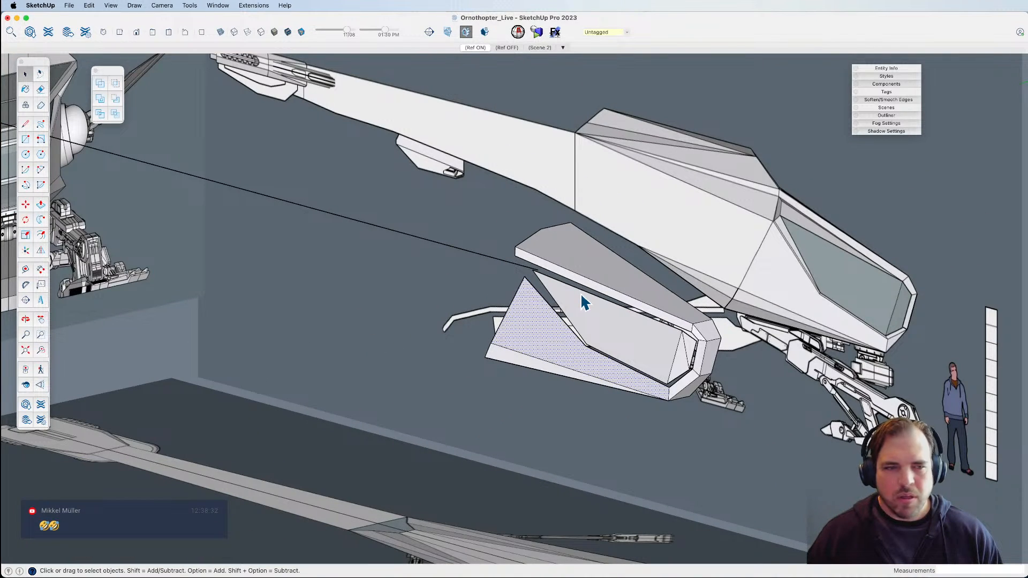
{"action": "scroll", "coordinate": [554, 287], "scroll_direction": "up", "scroll_amount": 5}
{"action": "scroll", "coordinate": [497, 277], "scroll_direction": "up", "scroll_amount": 1}
{"action": "key", "text": "l"}
{"action": "left_click", "coordinate": [493, 257]}
{"action": "middle_click_drag", "start_coordinate": [537, 236], "coordinate": [521, 330]}
{"action": "key", "text": "space"}
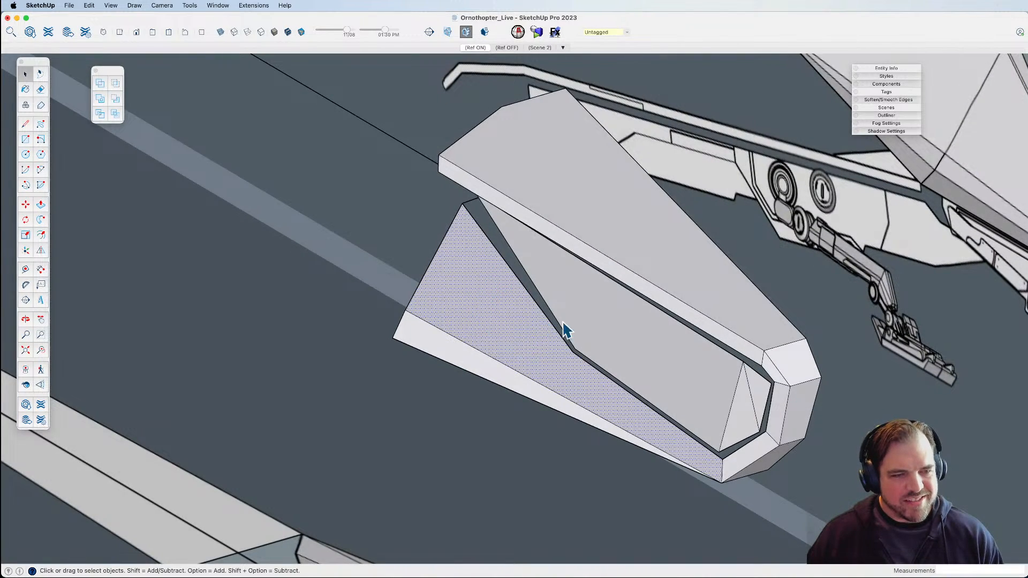
Hide the window group and copy the lower edge of the frame opening a short distance inward from its rear bend.
{"action": "left_click", "coordinate": [591, 345]}
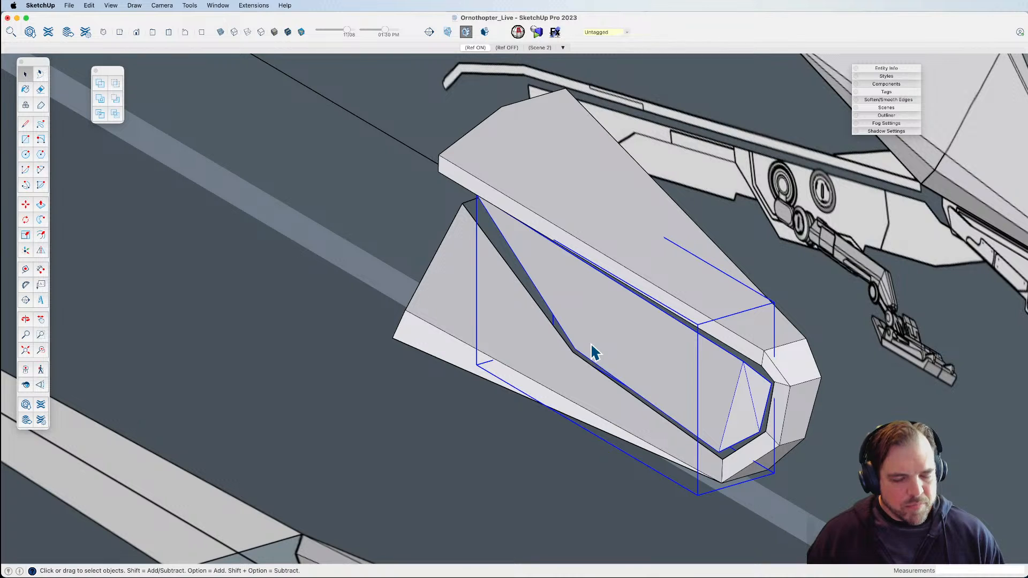
{"action": "key", "text": "Delete"}
{"action": "scroll", "coordinate": [487, 232], "scroll_direction": "up", "scroll_amount": 5}
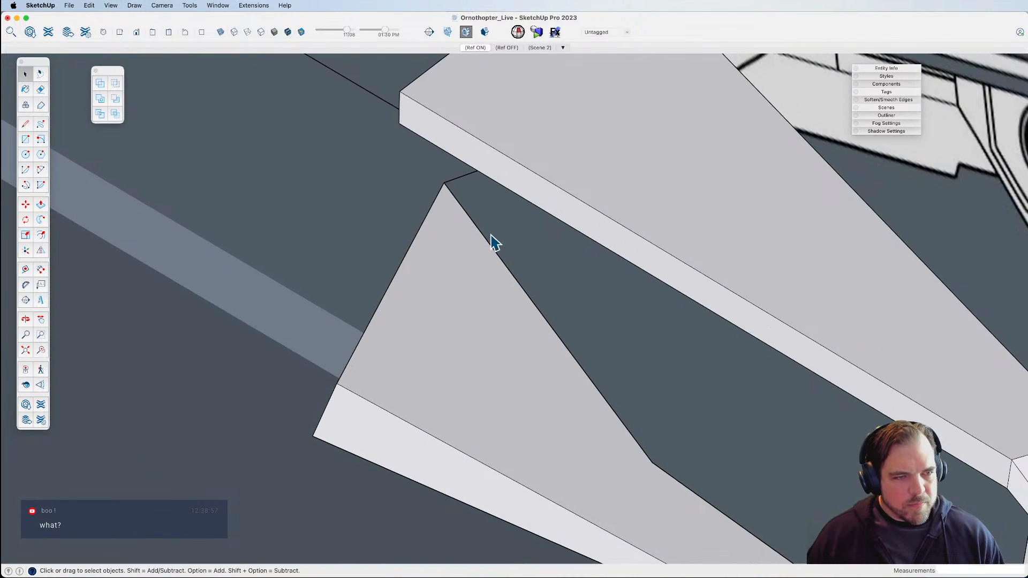
{"action": "left_click", "coordinate": [493, 250]}
{"action": "mouse_move", "coordinate": [645, 451]}
{"action": "middle_mouse_down", "text": "shift"}
{"action": "mouse_move", "coordinate": [488, 340]}
{"action": "mouse_move", "coordinate": [491, 367]}
{"action": "mouse_move", "coordinate": [452, 384]}
{"action": "mouse_move", "coordinate": [518, 321]}
{"action": "middle_mouse_up", "text": "shift"}
{"action": "scroll", "coordinate": [518, 321], "scroll_direction": "up", "scroll_amount": 2}
{"action": "key", "text": "m"}
{"action": "left_click", "coordinate": [510, 325]}
{"action": "key", "text": "alt"}
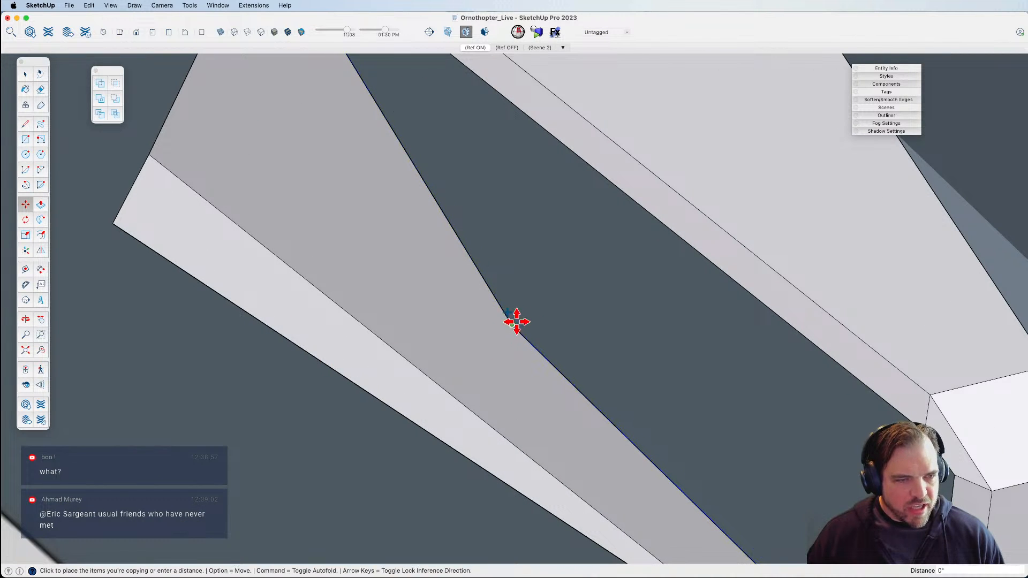
{"action": "left_click", "coordinate": [522, 317]}
Join the rear end of the copied edge to the bend of the frame opening with a short edge.
{"action": "key", "text": "l"}
{"action": "left_click", "coordinate": [523, 337]}
{"action": "scroll", "coordinate": [527, 347], "scroll_direction": "down", "scroll_amount": 3}
{"action": "scroll", "coordinate": [525, 351], "scroll_direction": "down", "scroll_amount": 1}
{"action": "key", "text": "space"}
{"action": "mouse_move", "coordinate": [470, 305]}
{"action": "middle_mouse_down", "text": "shift"}
{"action": "mouse_move", "coordinate": [509, 360]}
{"action": "mouse_move", "coordinate": [576, 300]}
{"action": "mouse_move", "coordinate": [556, 322]}
{"action": "mouse_move", "coordinate": [527, 322]}
{"action": "mouse_move", "coordinate": [542, 332]}
{"action": "mouse_move", "coordinate": [553, 321]}
{"action": "middle_mouse_up", "text": "shift"}
{"action": "key", "text": "e"}
Draw edges between the guide line's end and the opening's bend to close the rear return faces, and erase the guide line.
{"action": "key", "text": "l"}
{"action": "left_click", "coordinate": [564, 399]}
{"action": "middle_click_drag", "start_coordinate": [509, 280], "coordinate": [443, 221]}
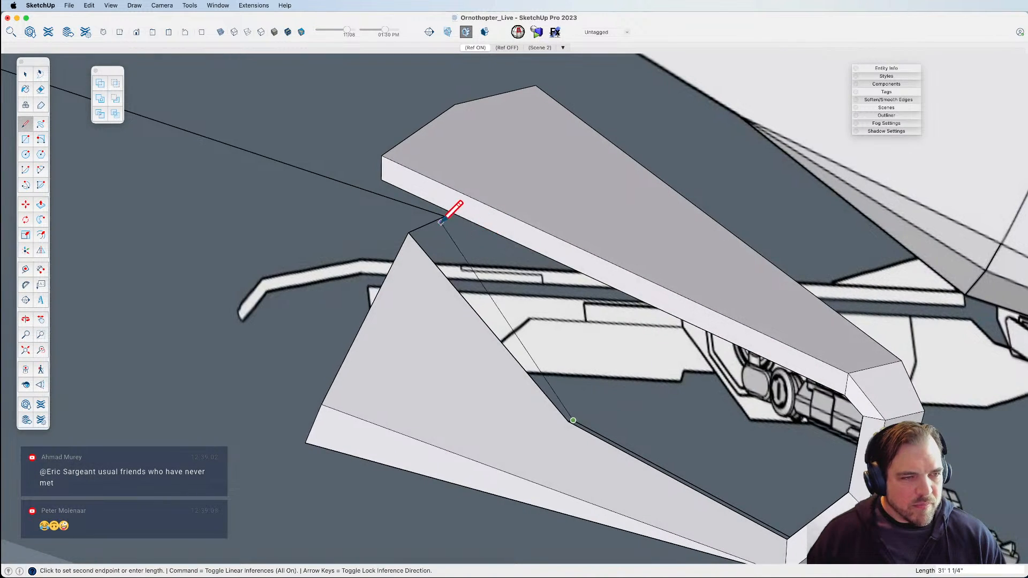
{"action": "left_click", "coordinate": [445, 216]}
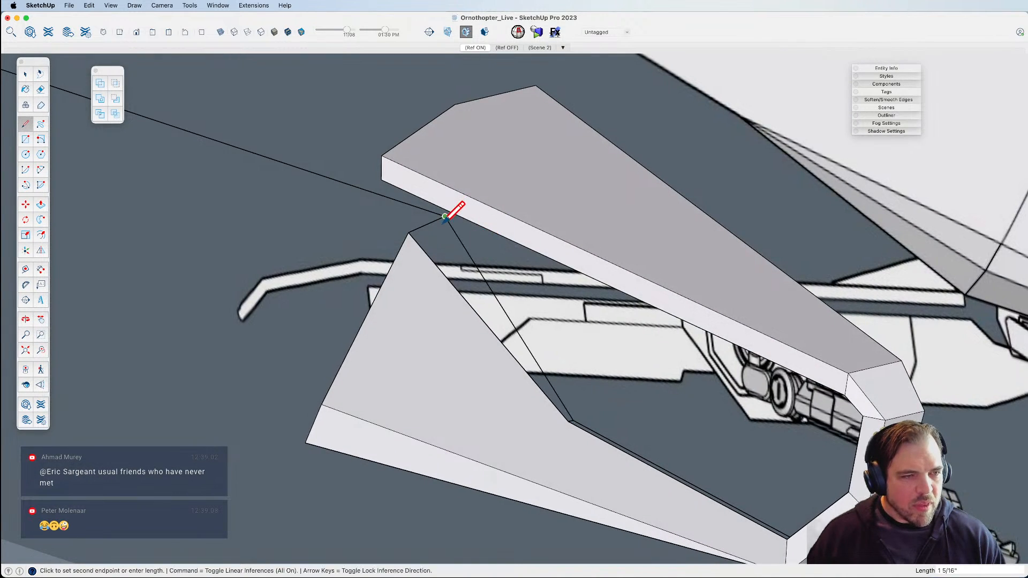
{"action": "left_click", "coordinate": [568, 421]}
{"action": "mouse_move", "coordinate": [551, 385]}
{"action": "middle_mouse_down"}
{"action": "mouse_move", "coordinate": [463, 314]}
{"action": "mouse_move", "coordinate": [221, 183]}
{"action": "mouse_move", "coordinate": [442, 298]}
{"action": "mouse_move", "coordinate": [360, 232]}
{"action": "middle_mouse_up"}
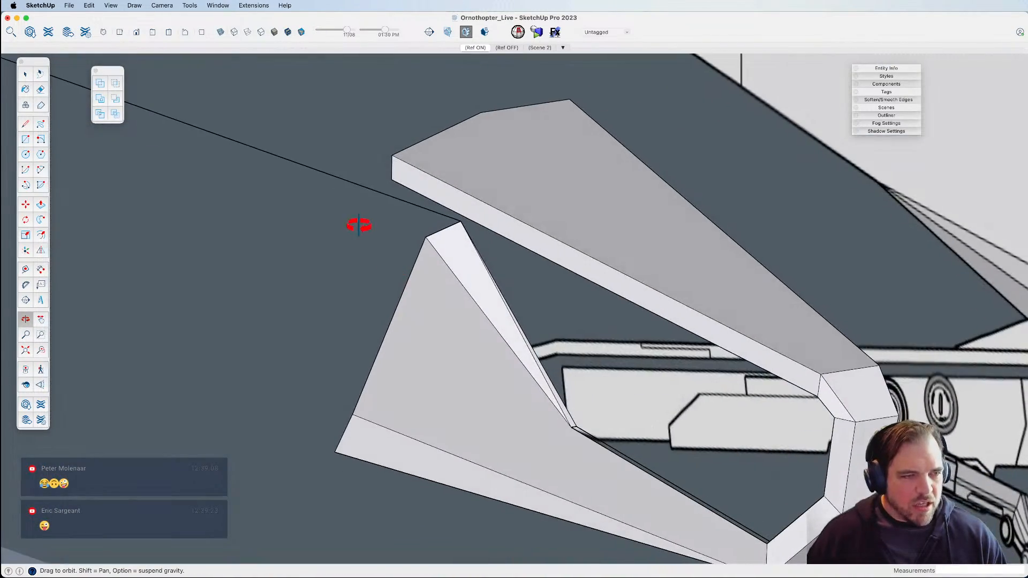
{"action": "key", "text": "e"}
{"action": "left_click", "coordinate": [365, 166]}
Move the front end of the copied lower edge about 5/16" toward the frame opening's lower front corner.
{"action": "mouse_move", "coordinate": [425, 236]}
{"action": "middle_mouse_down"}
{"action": "mouse_move", "coordinate": [463, 287]}
{"action": "mouse_move", "coordinate": [509, 425]}
{"action": "mouse_move", "coordinate": [614, 437]}
{"action": "middle_mouse_up"}
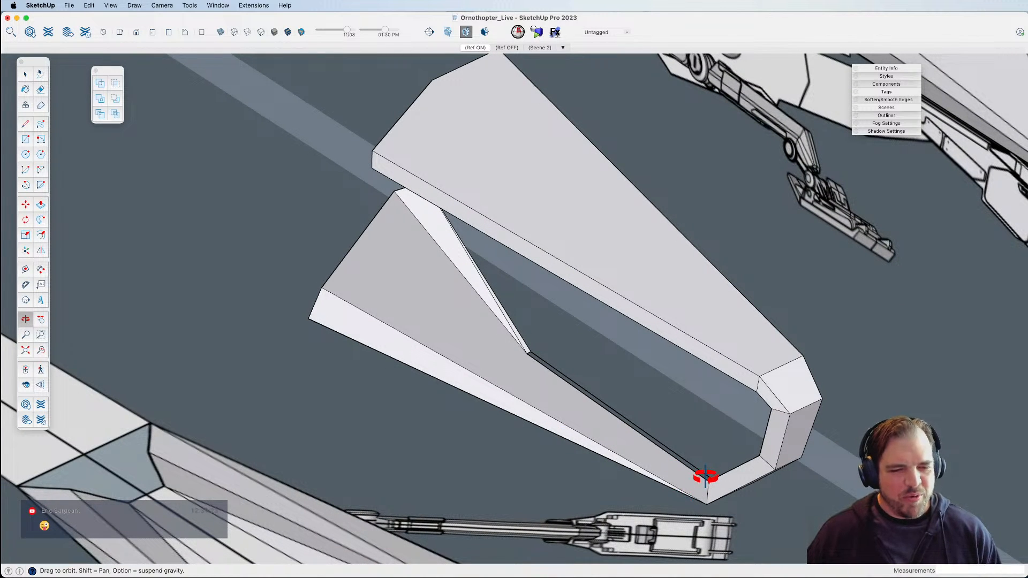
{"action": "scroll", "coordinate": [699, 481], "scroll_direction": "up", "scroll_amount": 5}
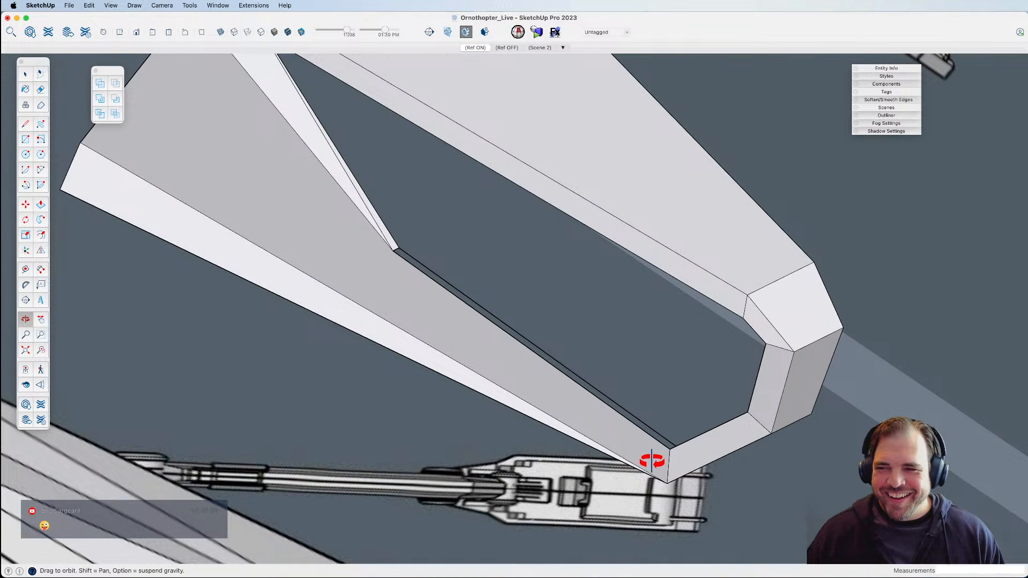
{"action": "scroll", "coordinate": [665, 438], "scroll_direction": "up", "scroll_amount": 3}
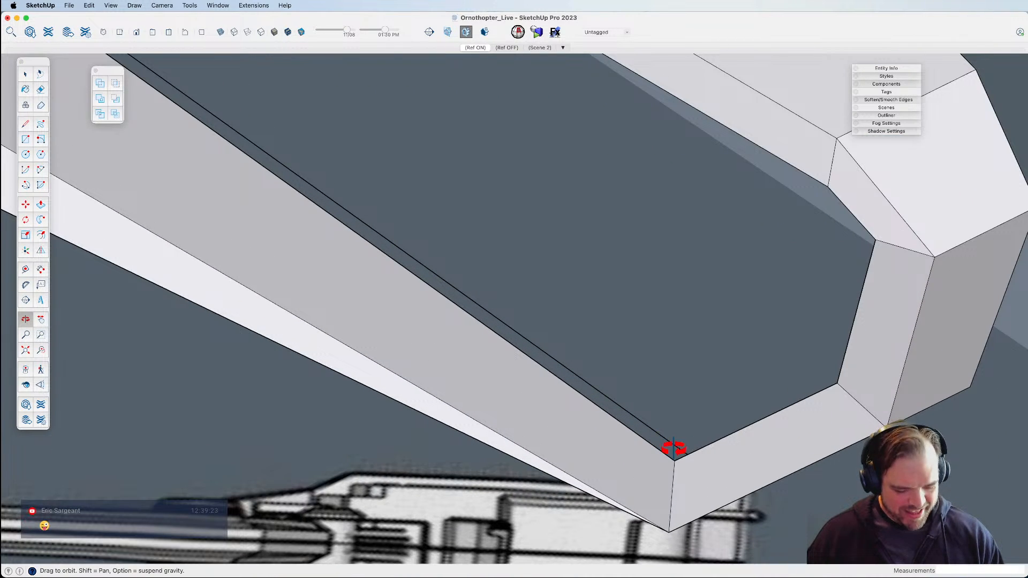
{"action": "left_click_drag", "start_coordinate": [670, 439], "coordinate": [700, 518]}
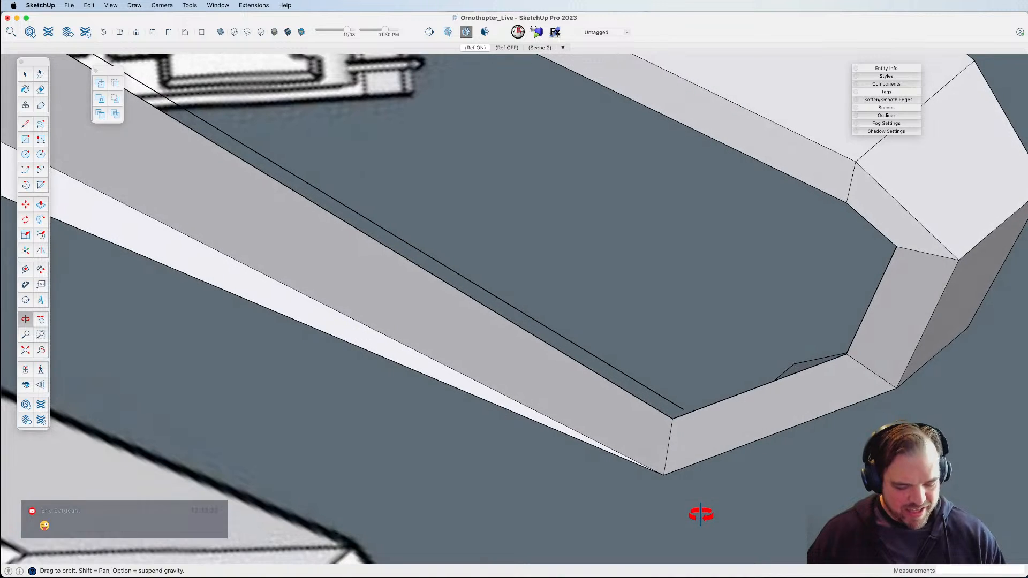
{"action": "key", "text": "m"}
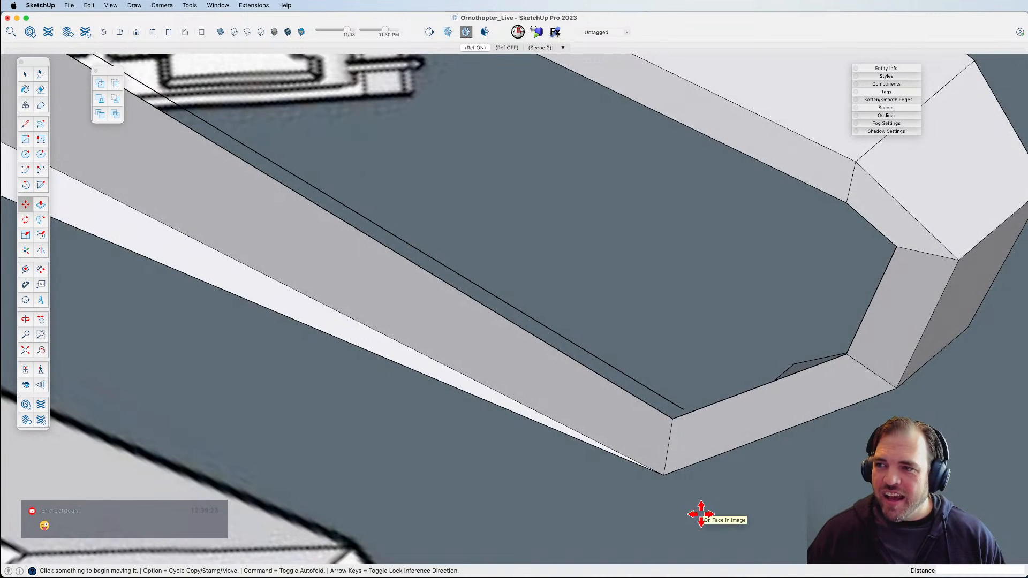
{"action": "left_click", "coordinate": [682, 410]}
{"action": "left_click", "coordinate": [672, 416]}
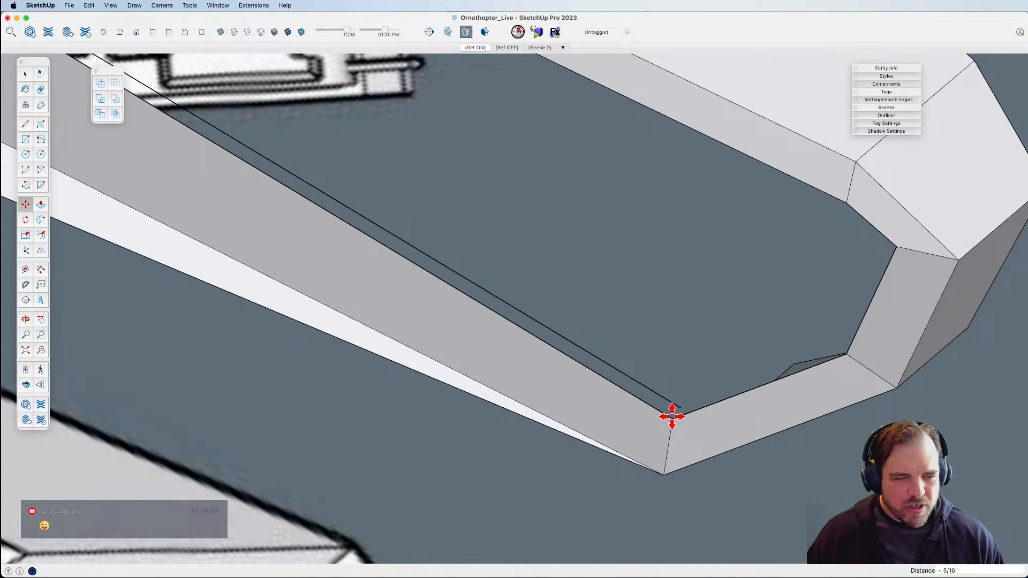
{"action": "scroll", "coordinate": [672, 417], "scroll_direction": "down", "scroll_amount": 3}
{"action": "middle_click_drag", "start_coordinate": [672, 416], "coordinate": [613, 369]}
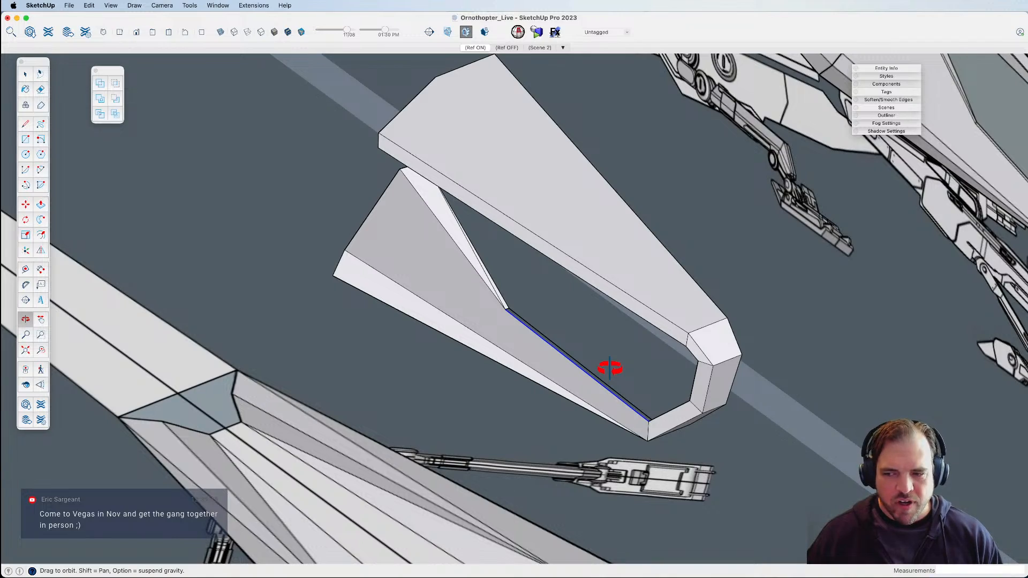
Pull the copied edge's front end back about 1 3/16" and close the lower return face with an edge about 1 13/16" long.
{"action": "scroll", "coordinate": [598, 361], "scroll_direction": "up", "scroll_amount": 5}
{"action": "middle_click_drag", "start_coordinate": [599, 364], "coordinate": [496, 343]}
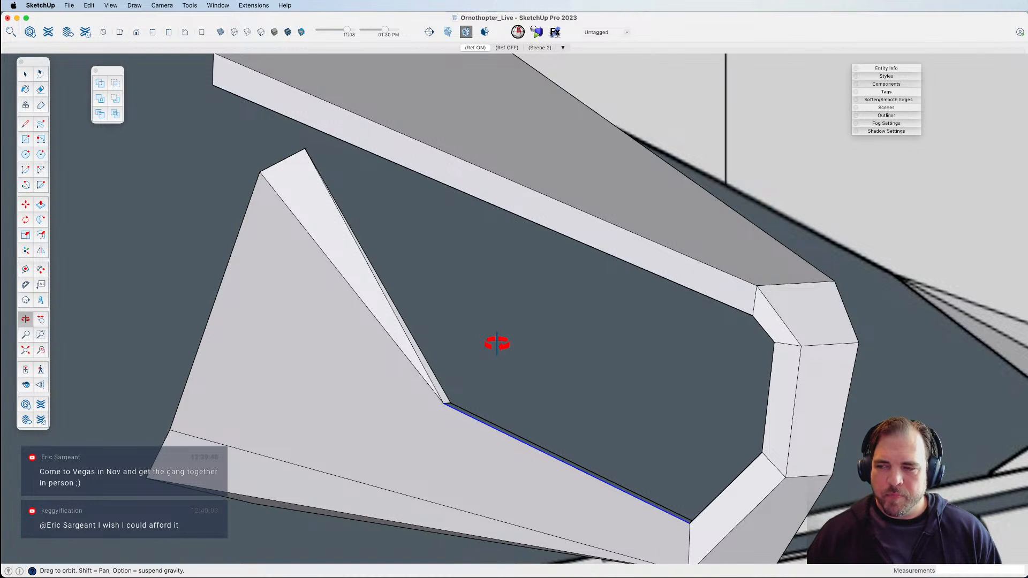
{"action": "left_click_drag", "start_coordinate": [497, 359], "coordinate": [514, 415]}
{"action": "key", "text": "h"}
{"action": "middle_click_drag", "start_coordinate": [598, 474], "coordinate": [704, 495]}
{"action": "scroll", "coordinate": [712, 502], "scroll_direction": "up", "scroll_amount": 5}
{"action": "key", "text": "m"}
{"action": "left_click", "coordinate": [721, 460]}
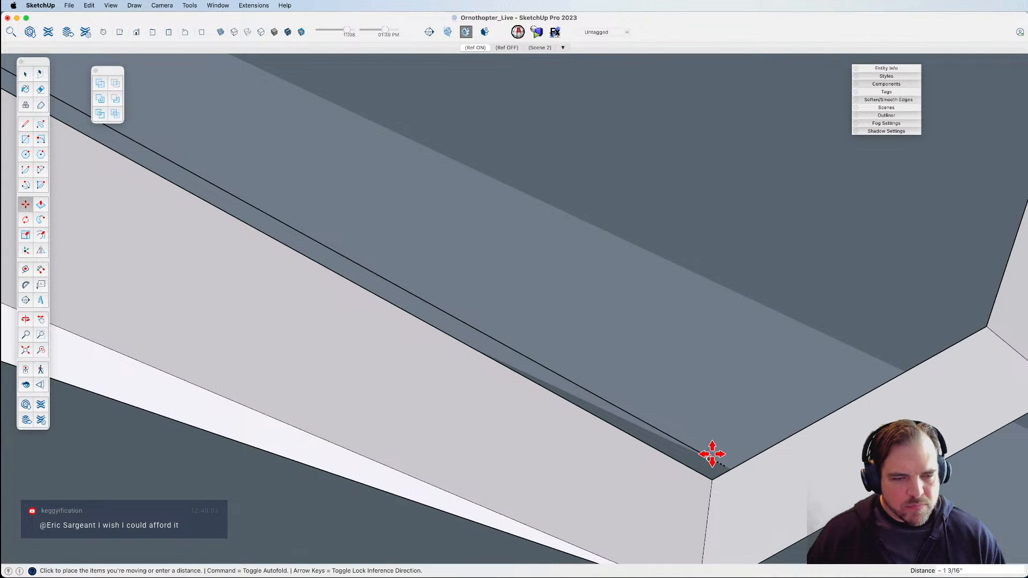
{"action": "left_click", "coordinate": [715, 457]}
{"action": "key", "text": "space"}
{"action": "key", "text": "l"}
{"action": "left_click", "coordinate": [712, 480]}
{"action": "left_click", "coordinate": [712, 459]}
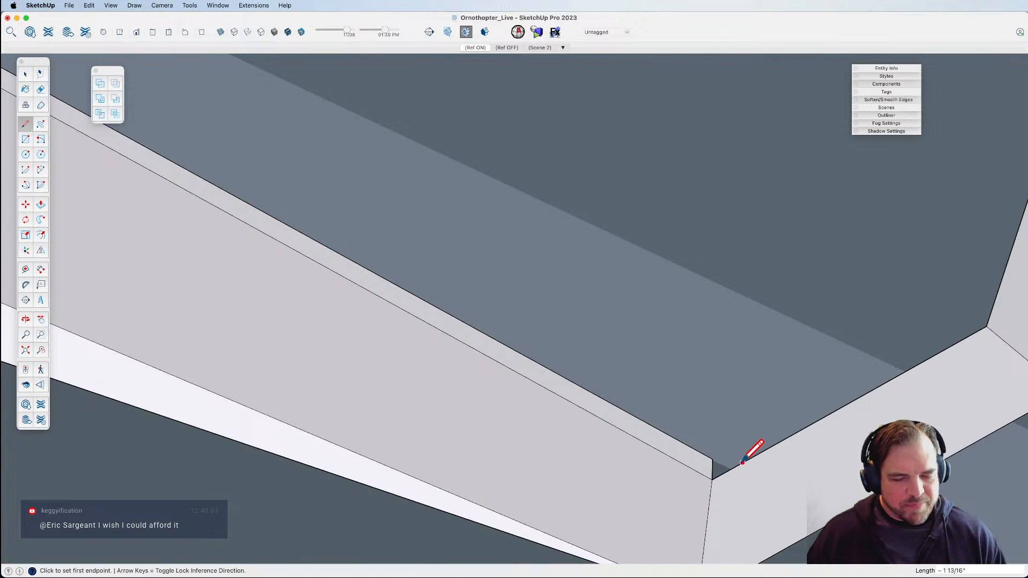
Unhide the window group and move it about 2 1/8" so its lower corner meets the front end of the new return edge.
{"action": "scroll", "coordinate": [739, 464], "scroll_direction": "down", "scroll_amount": 5}
{"action": "key", "text": "super+shift+e"}
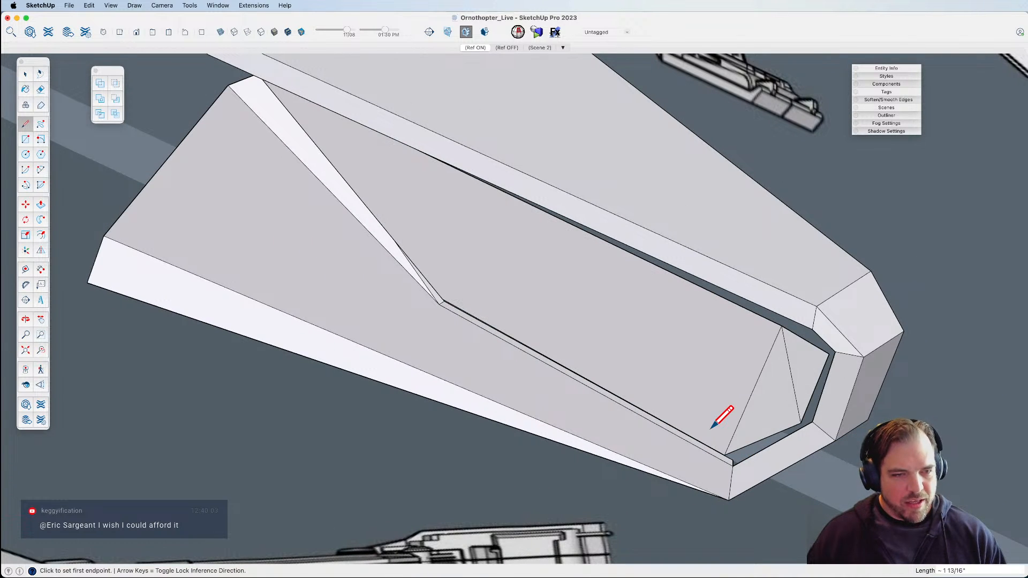
{"action": "key", "text": "space"}
{"action": "middle_click_drag", "start_coordinate": [596, 379], "coordinate": [528, 273]}
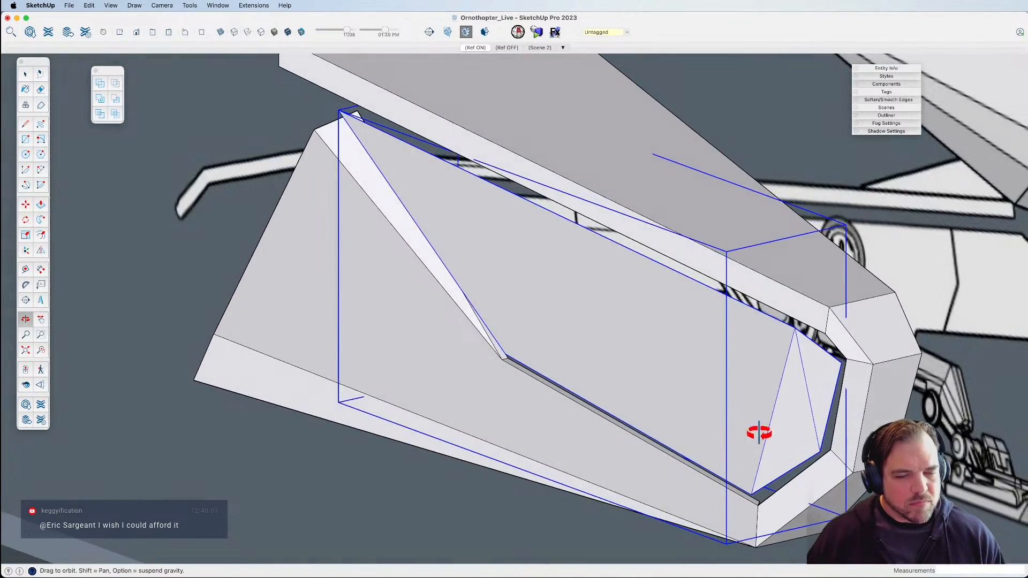
{"action": "scroll", "coordinate": [739, 407], "scroll_direction": "up", "scroll_amount": 5}
{"action": "middle_click_drag", "start_coordinate": [719, 375], "coordinate": [755, 441]}
{"action": "scroll", "coordinate": [729, 418], "scroll_direction": "up", "scroll_amount": 3}
{"action": "key", "text": "m"}
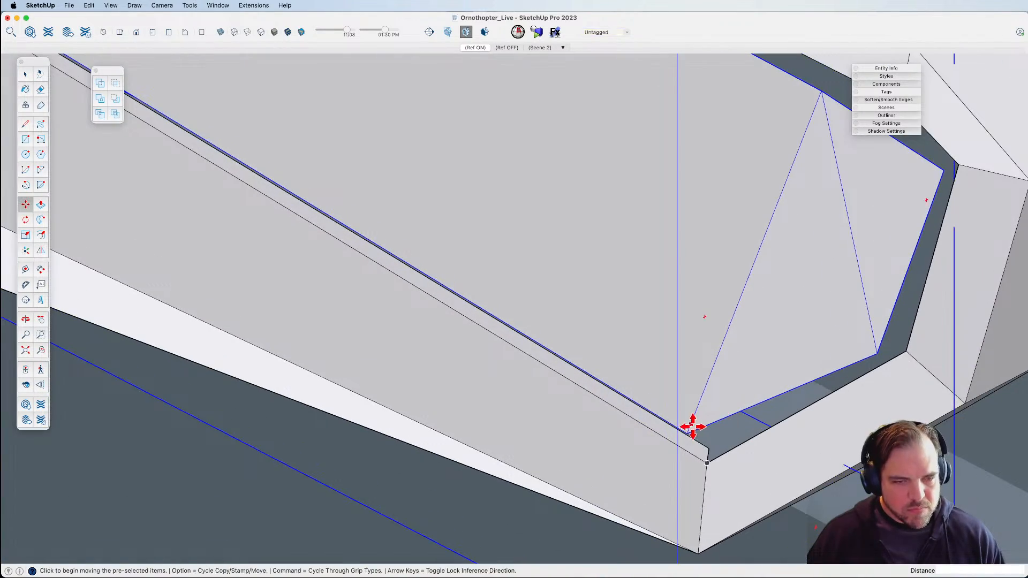
{"action": "left_click", "coordinate": [688, 437]}
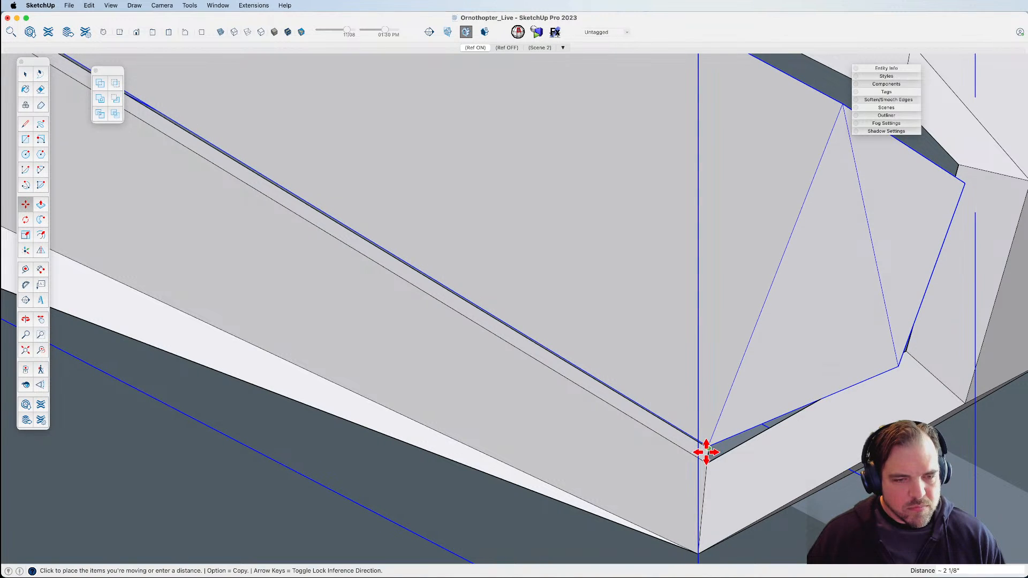
{"action": "left_click", "coordinate": [706, 452]}
Rotate the window group horizontally about its lower front corner until its upper rear corner lines up with the frame's new rear point.
{"action": "scroll", "coordinate": [705, 453], "scroll_direction": "down", "scroll_amount": 4}
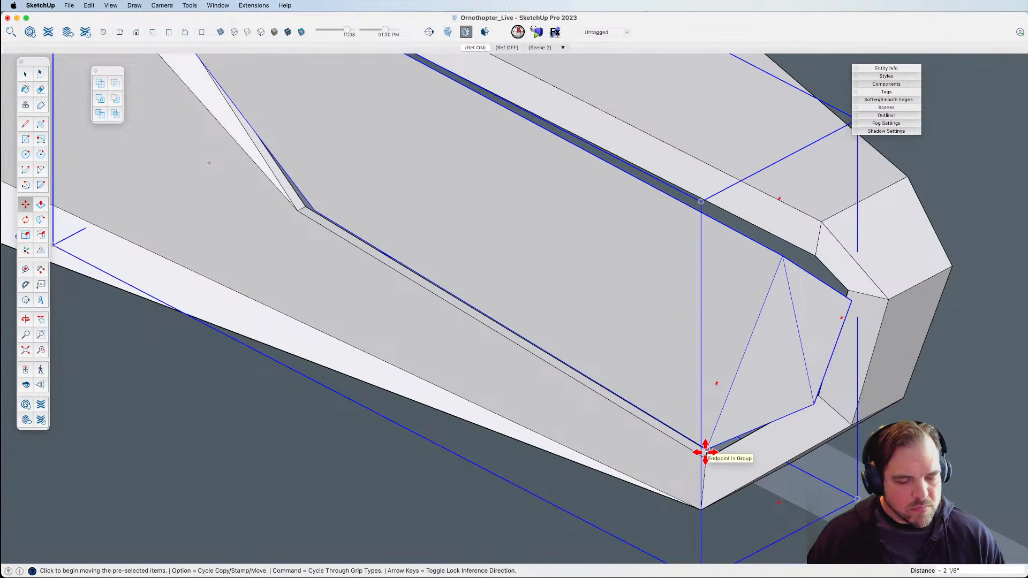
{"action": "key", "text": "q"}
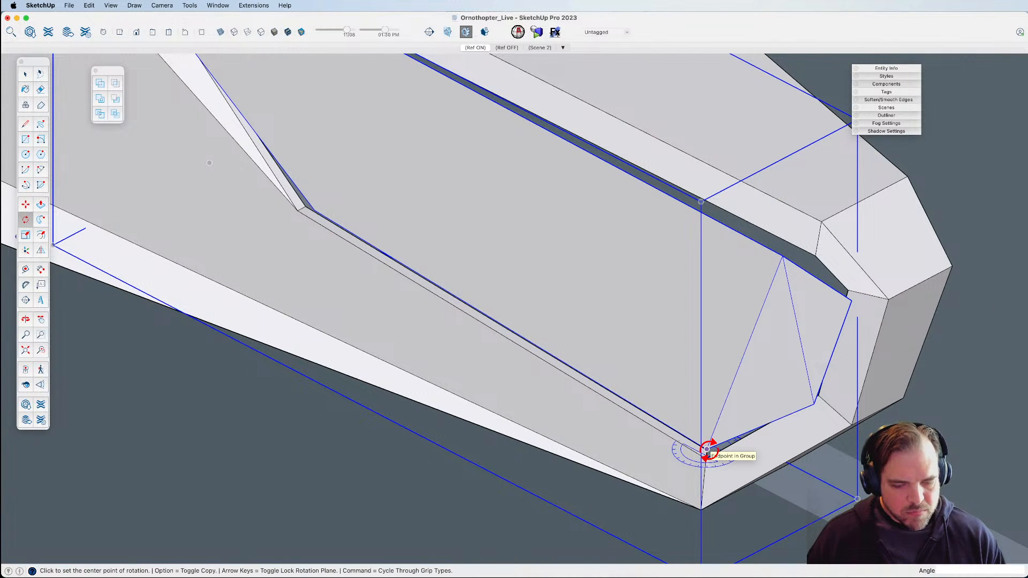
{"action": "scroll", "coordinate": [706, 450], "scroll_direction": "down", "scroll_amount": 5}
{"action": "middle_click_drag", "start_coordinate": [571, 287], "coordinate": [533, 131]}
{"action": "scroll", "coordinate": [420, 179], "scroll_direction": "up", "scroll_amount": 8}
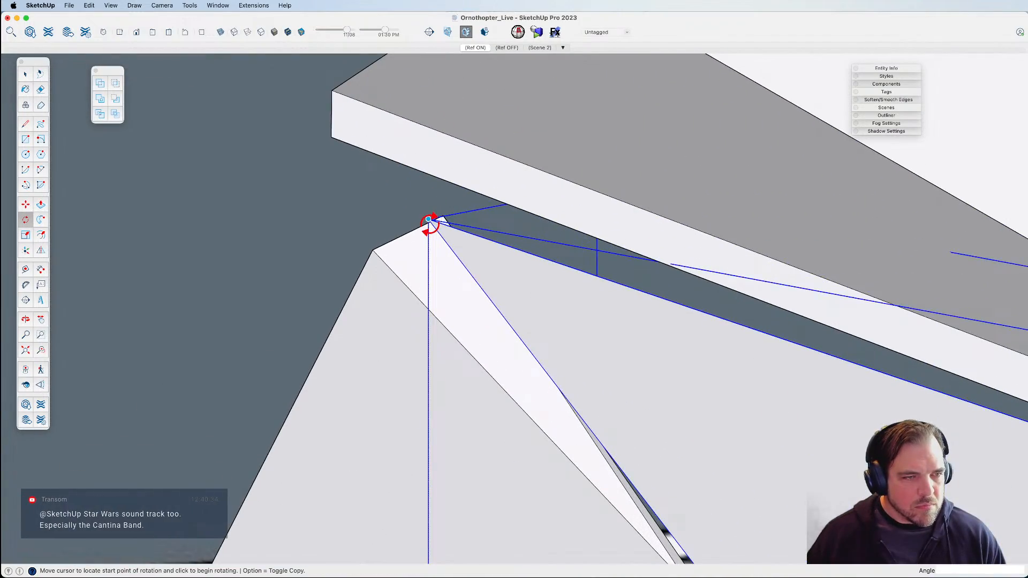
{"action": "left_click", "coordinate": [443, 216]}
{"action": "scroll", "coordinate": [447, 233], "scroll_direction": "down", "scroll_amount": 5}
{"action": "middle_click_drag", "start_coordinate": [616, 360], "coordinate": [654, 356], "text": "shift"}
{"action": "key", "text": "space"}
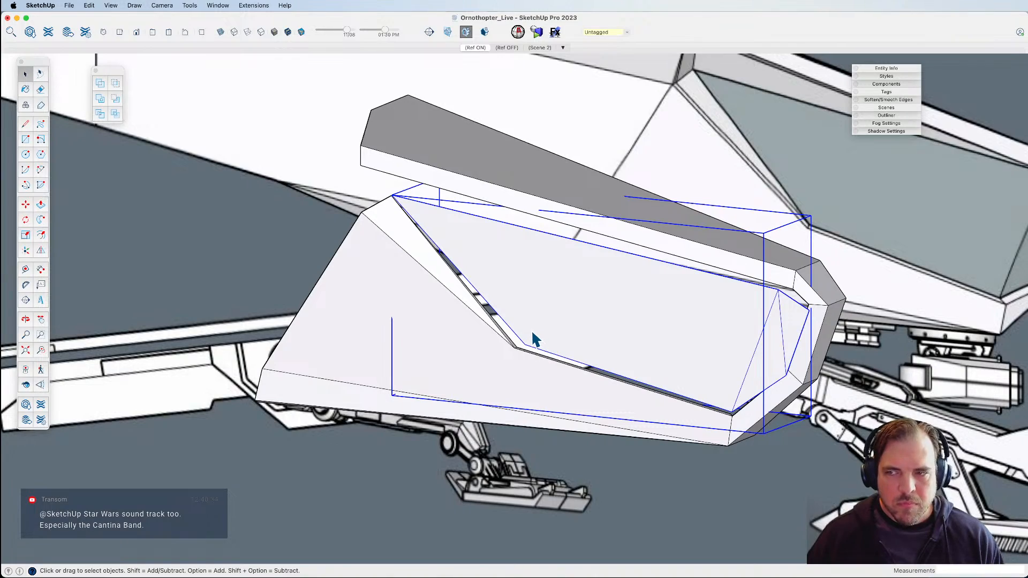
Rotate the window group about 4.8° vertically about its lower front corner, bringing its lower bend to the frame opening's matching corner.
{"action": "middle_click_drag", "start_coordinate": [532, 338], "coordinate": [374, 305]}
{"action": "key", "text": "q"}
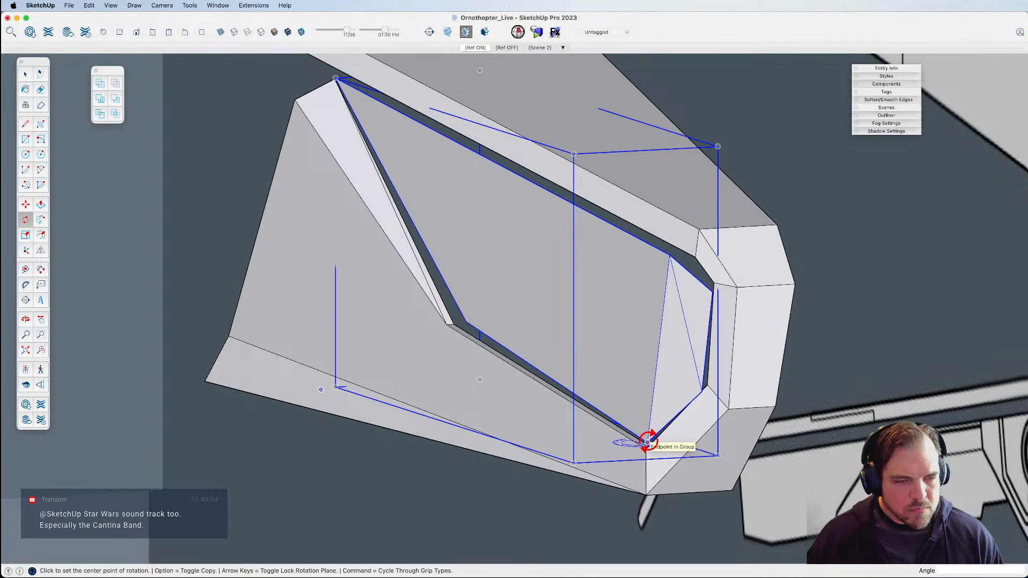
{"action": "left_click_drag", "start_coordinate": [565, 355], "coordinate": [335, 80]}
{"action": "middle_click_drag", "start_coordinate": [514, 326], "coordinate": [497, 353]}
{"action": "scroll", "coordinate": [497, 353], "scroll_direction": "up", "scroll_amount": 4}
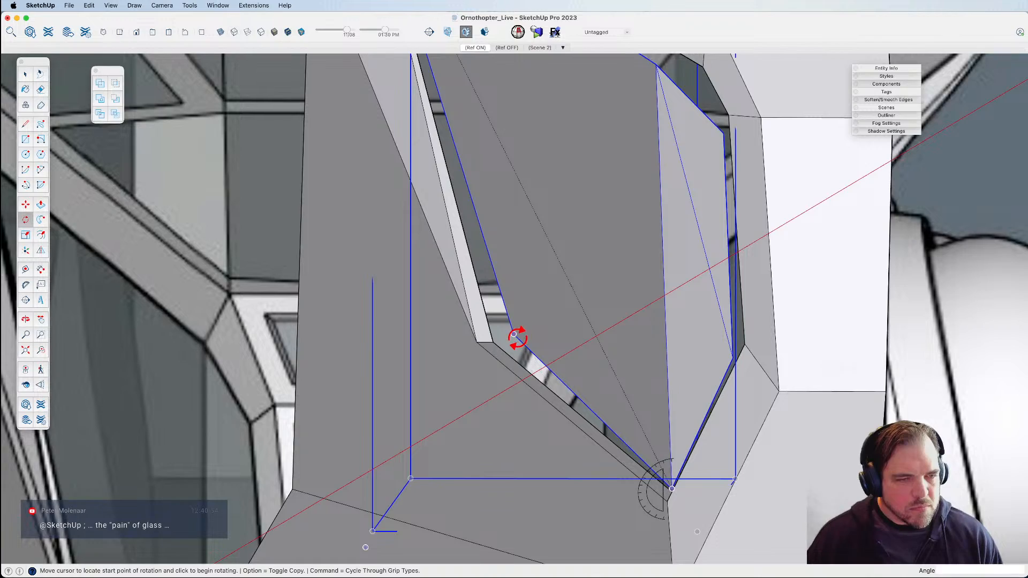
{"action": "left_click", "coordinate": [514, 335]}
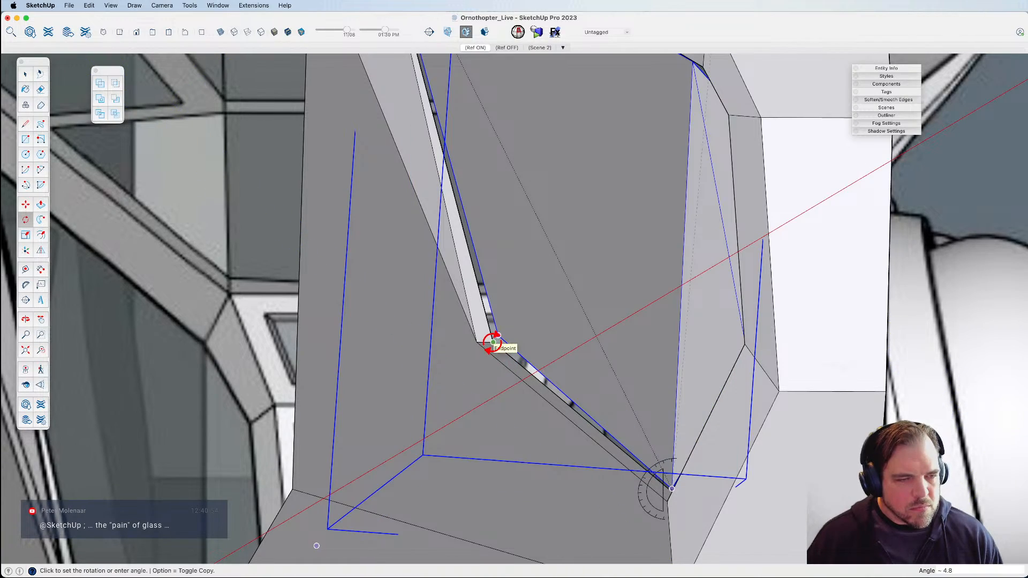
{"action": "scroll", "coordinate": [492, 343], "scroll_direction": "down", "scroll_amount": 3}
{"action": "middle_click_drag", "start_coordinate": [486, 339], "coordinate": [694, 397]}
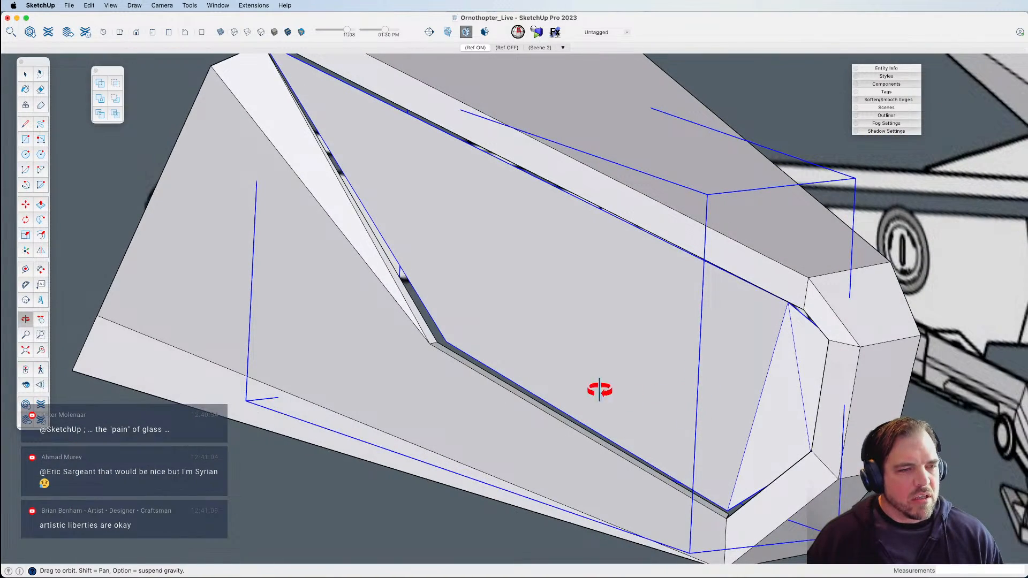
{"action": "middle_click_drag", "start_coordinate": [548, 353], "coordinate": [475, 334]}
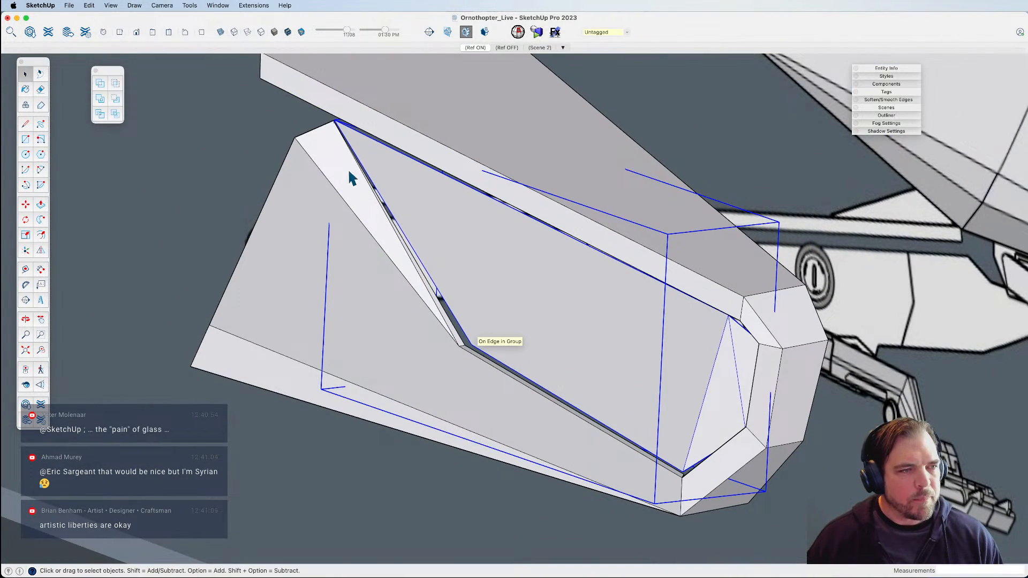
{"action": "left_click", "coordinate": [236, 162]}
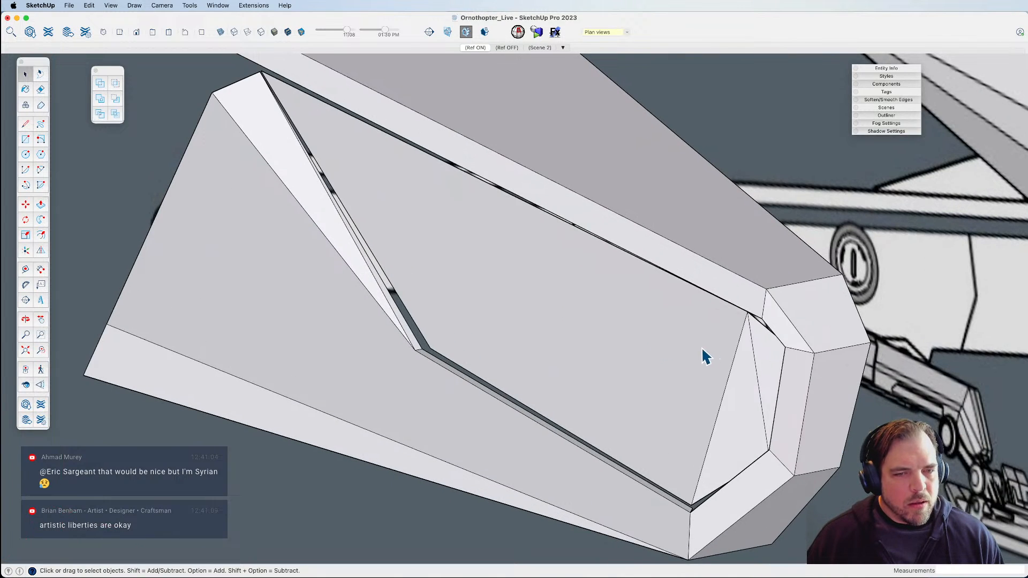
Examine how the rotated window sits in the frame opening and beneath the roof band from several angles.
{"action": "middle_click_drag", "start_coordinate": [702, 356], "coordinate": [507, 256]}
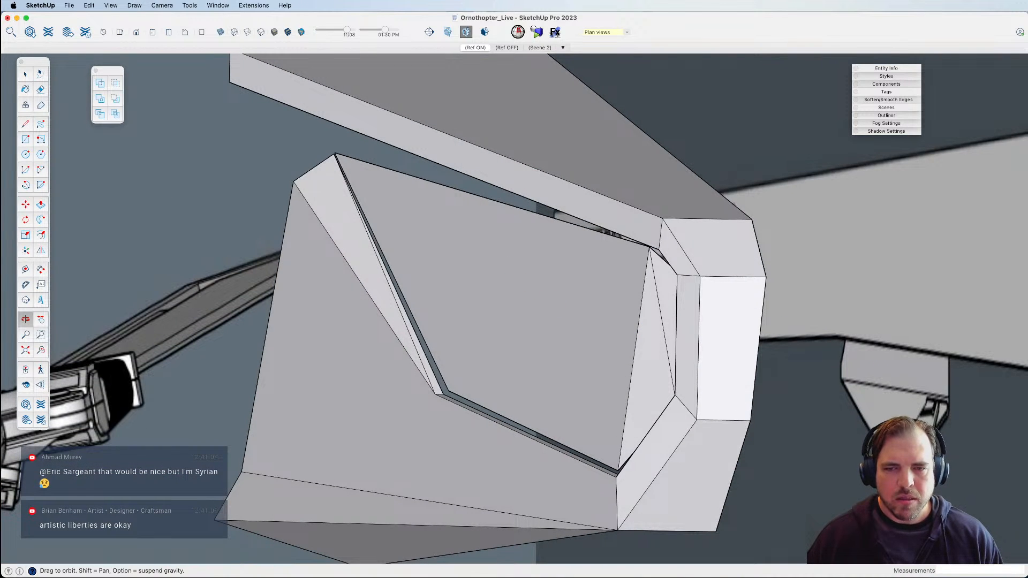
{"action": "key", "text": "super+Tab"}
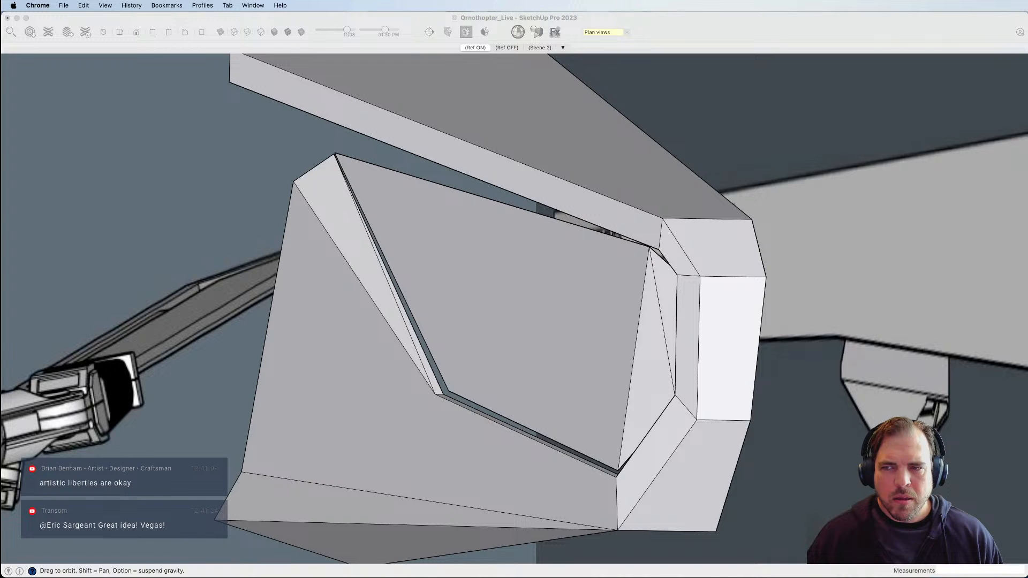
{"action": "left_click", "coordinate": [466, 179]}
{"action": "middle_click_drag", "start_coordinate": [500, 274], "coordinate": [518, 343]}
{"action": "scroll", "coordinate": [531, 343], "scroll_direction": "down", "scroll_amount": 3}
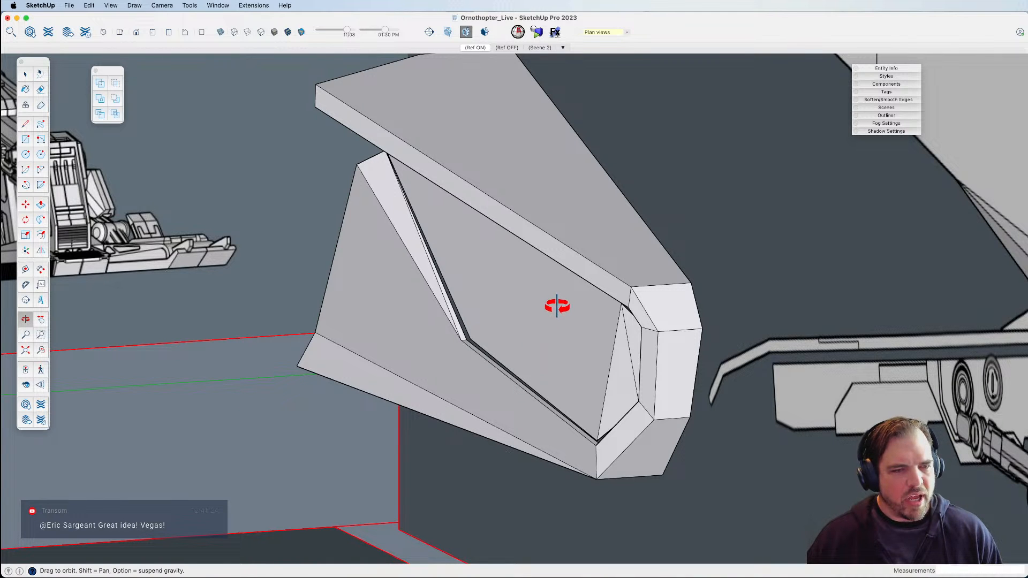
{"action": "scroll", "coordinate": [561, 300], "scroll_direction": "up", "scroll_amount": 2}
{"action": "middle_click_drag", "start_coordinate": [535, 316], "coordinate": [498, 249]}
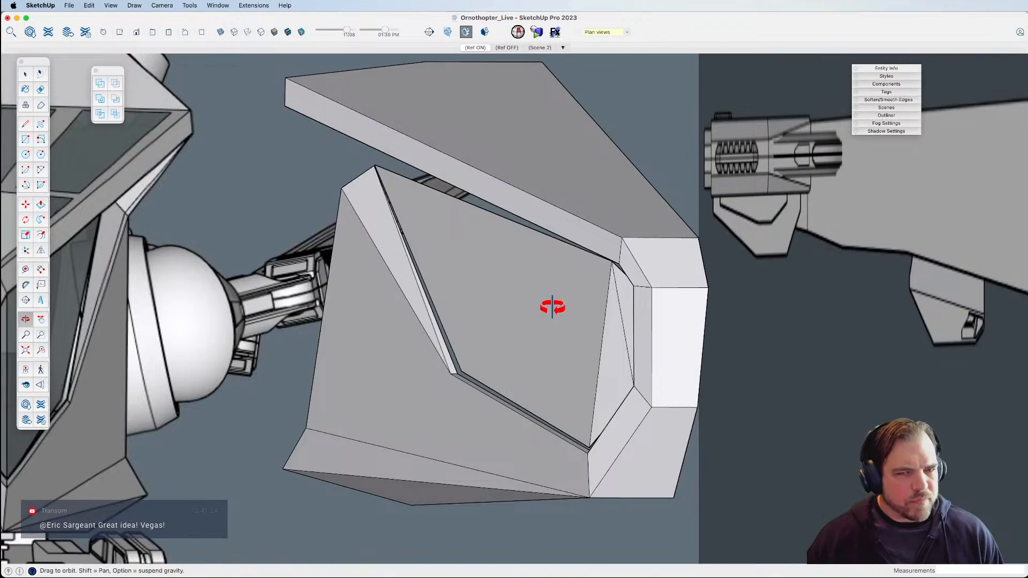
{"action": "scroll", "coordinate": [541, 307], "scroll_direction": "down", "scroll_amount": 6}
{"action": "middle_click_drag", "start_coordinate": [532, 301], "coordinate": [708, 387]}
{"action": "scroll", "coordinate": [497, 260], "scroll_direction": "up", "scroll_amount": 10}
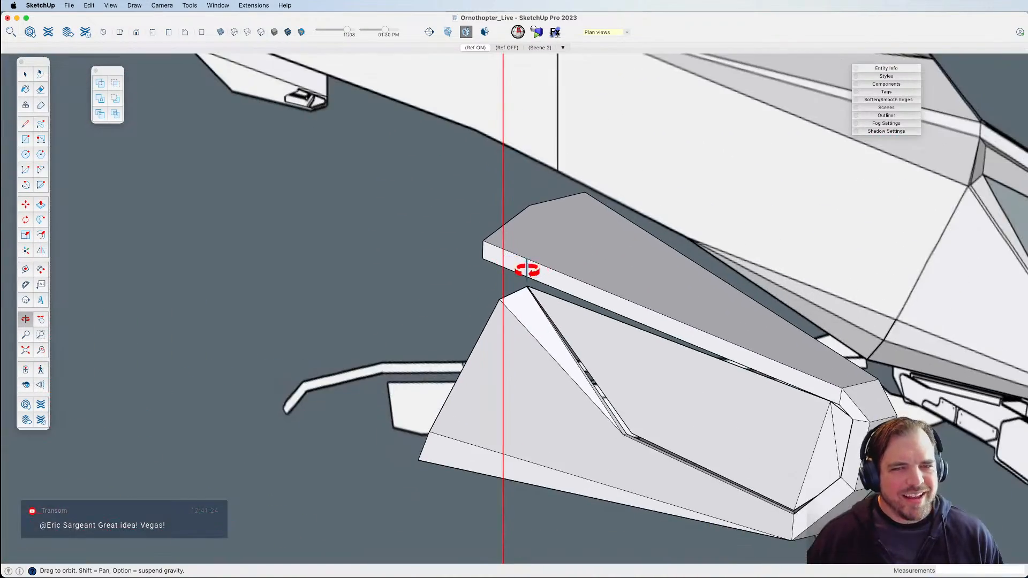
Try an inward edge about 1' 3" long along the green axis from the roof band's rear lower corner, and erase it.
{"action": "middle_click_drag", "start_coordinate": [527, 270], "coordinate": [472, 170]}
{"action": "left_click", "coordinate": [509, 292]}
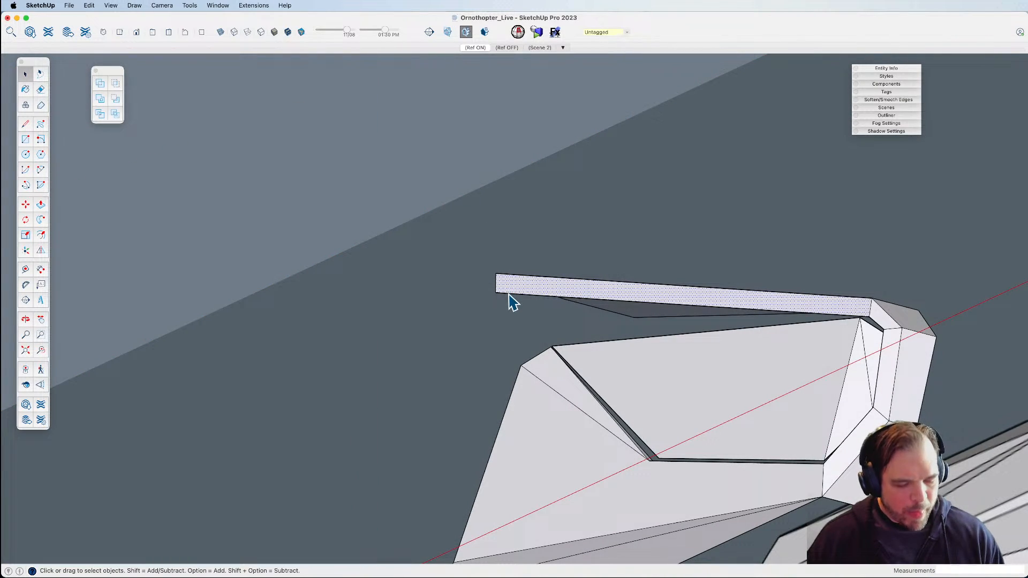
{"action": "key", "text": "l"}
{"action": "middle_click_drag", "start_coordinate": [503, 284], "coordinate": [554, 282]}
{"action": "scroll", "coordinate": [555, 310], "scroll_direction": "up", "scroll_amount": 5}
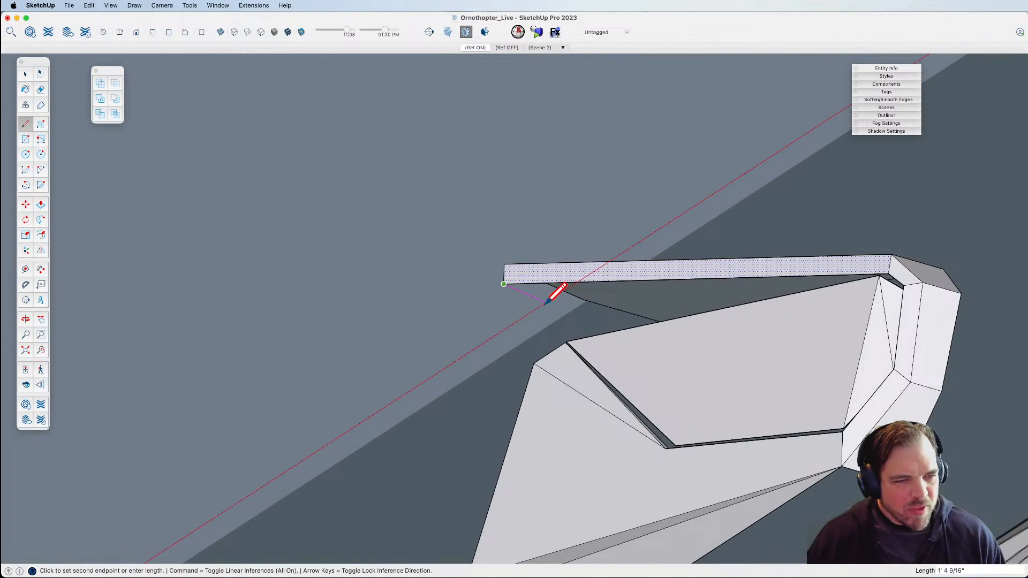
{"action": "scroll", "coordinate": [542, 304], "scroll_direction": "up", "scroll_amount": 3}
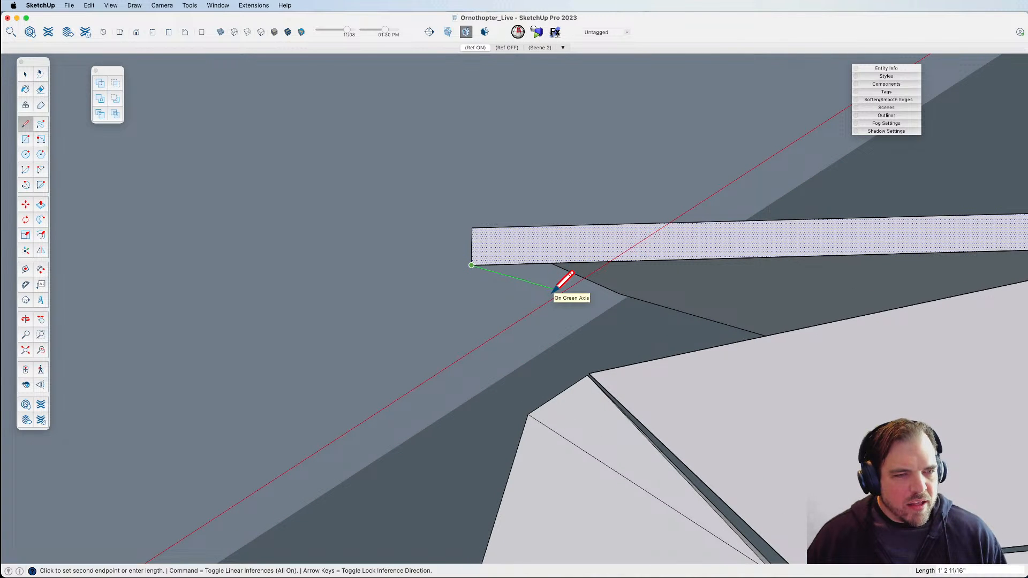
{"action": "left_click", "coordinate": [545, 297]}
{"action": "key", "text": "space"}
{"action": "left_click", "coordinate": [544, 423]}
{"action": "mouse_move", "coordinate": [543, 420]}
{"action": "middle_mouse_down"}
{"action": "mouse_move", "coordinate": [631, 434]}
{"action": "mouse_move", "coordinate": [613, 456]}
{"action": "middle_mouse_up"}
{"action": "key", "text": "e"}
{"action": "left_click_drag", "start_coordinate": [509, 285], "coordinate": [489, 278]}
Draw an inward edge from the roof band's rear lower corner along the green axis and lower its free end about 4 7/16".
{"action": "mouse_move", "coordinate": [526, 274]}
{"action": "middle_mouse_down"}
{"action": "mouse_move", "coordinate": [773, 408]}
{"action": "mouse_move", "coordinate": [642, 344]}
{"action": "mouse_move", "coordinate": [856, 412]}
{"action": "middle_mouse_up"}
{"action": "key", "text": "l"}
{"action": "left_click", "coordinate": [699, 286]}
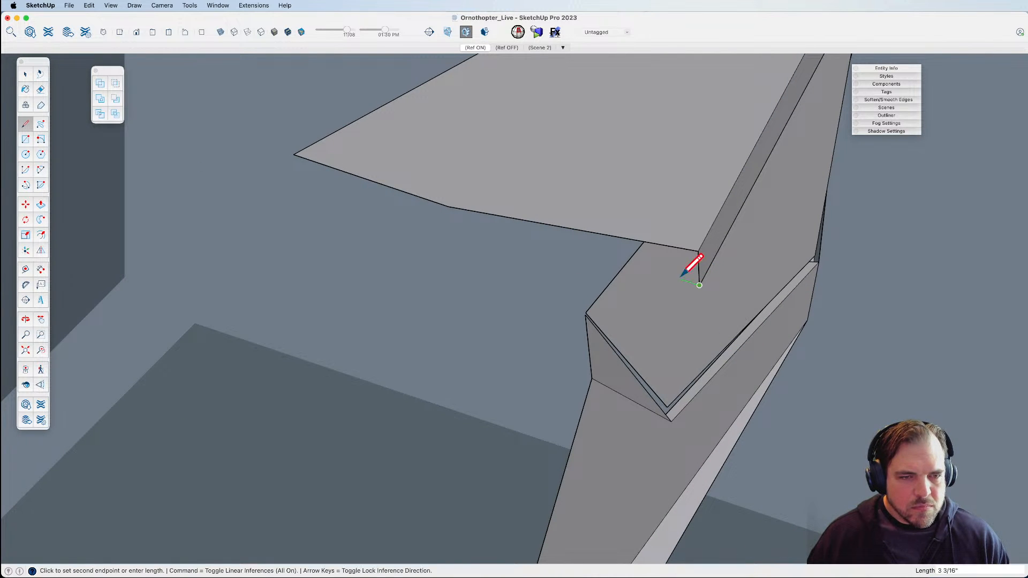
{"action": "left_click", "coordinate": [606, 257]}
{"action": "key", "text": "space"}
{"action": "middle_click_drag", "start_coordinate": [631, 294], "coordinate": [657, 271], "text": "shift"}
{"action": "key", "text": "m"}
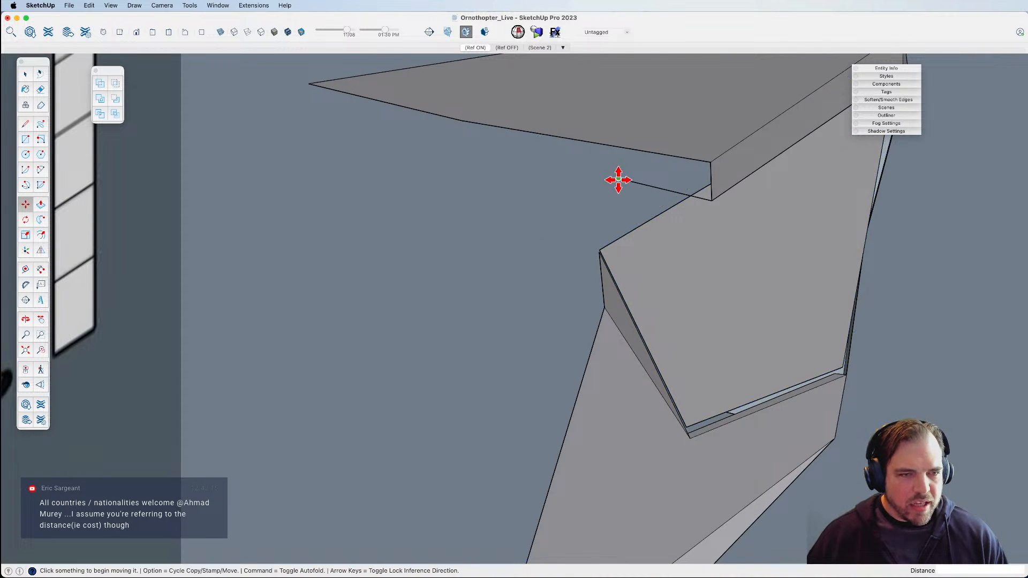
{"action": "left_click", "coordinate": [619, 178]}
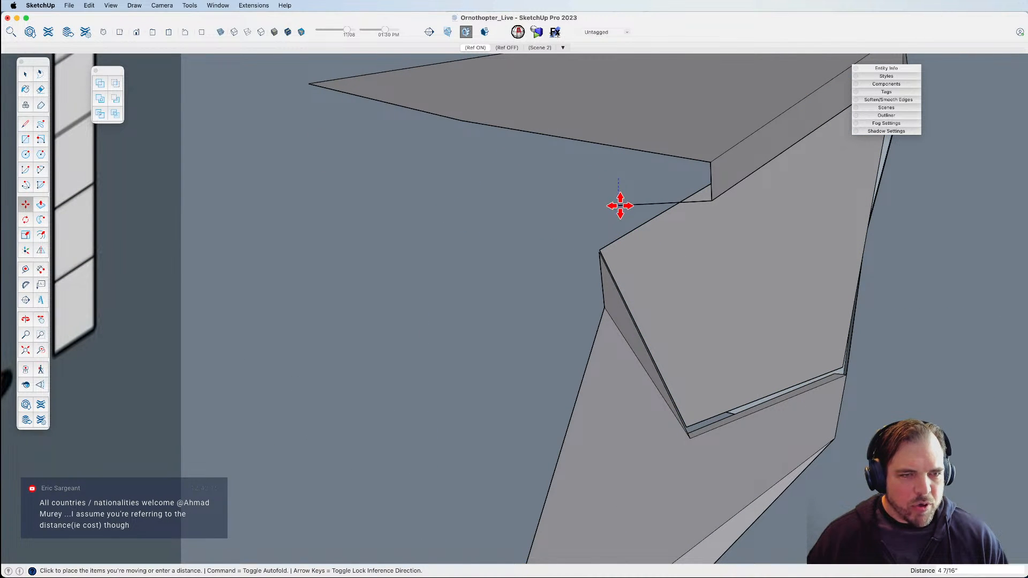
{"action": "left_click", "coordinate": [620, 206]}
Compare the cockpit frame and its open upper rear corner with the front and side reference views.
{"action": "middle_click_drag", "start_coordinate": [689, 261], "coordinate": [445, 298]}
{"action": "scroll", "coordinate": [453, 261], "scroll_direction": "down", "scroll_amount": 10}
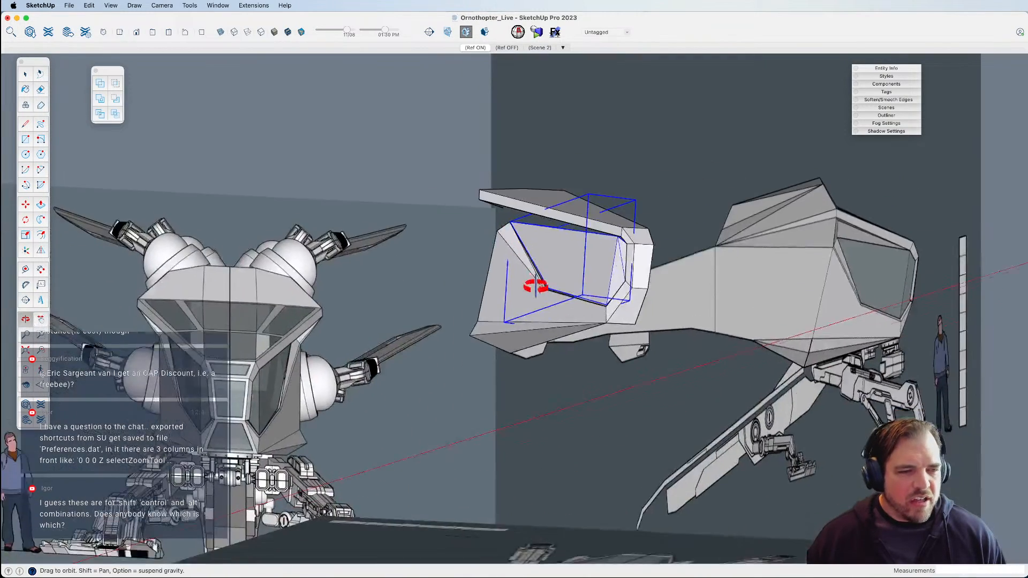
{"action": "left_click_drag", "start_coordinate": [536, 287], "coordinate": [545, 333]}
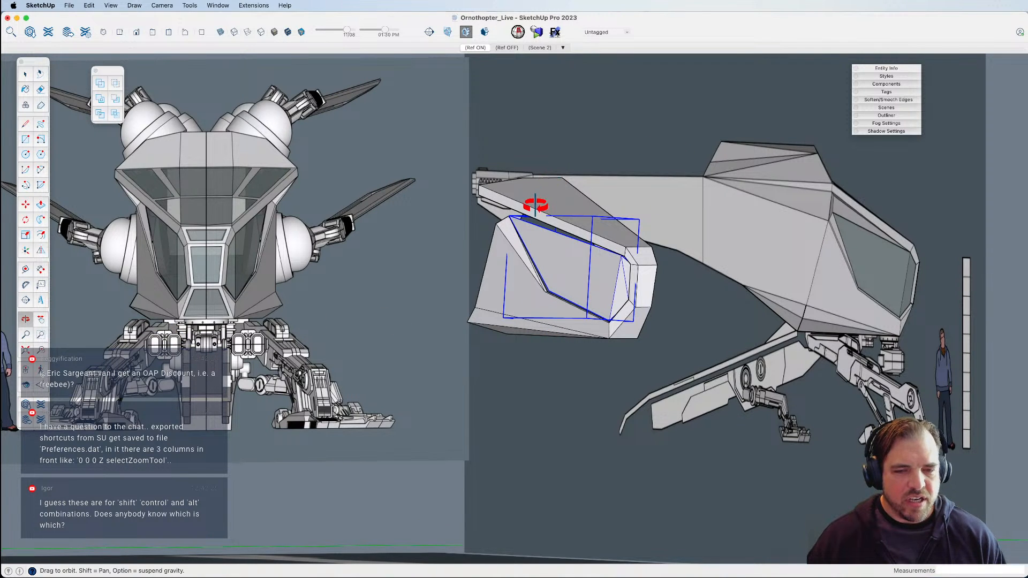
{"action": "scroll", "coordinate": [501, 182], "scroll_direction": "up", "scroll_amount": 5}
{"action": "middle_click_drag", "start_coordinate": [530, 202], "coordinate": [571, 206]}
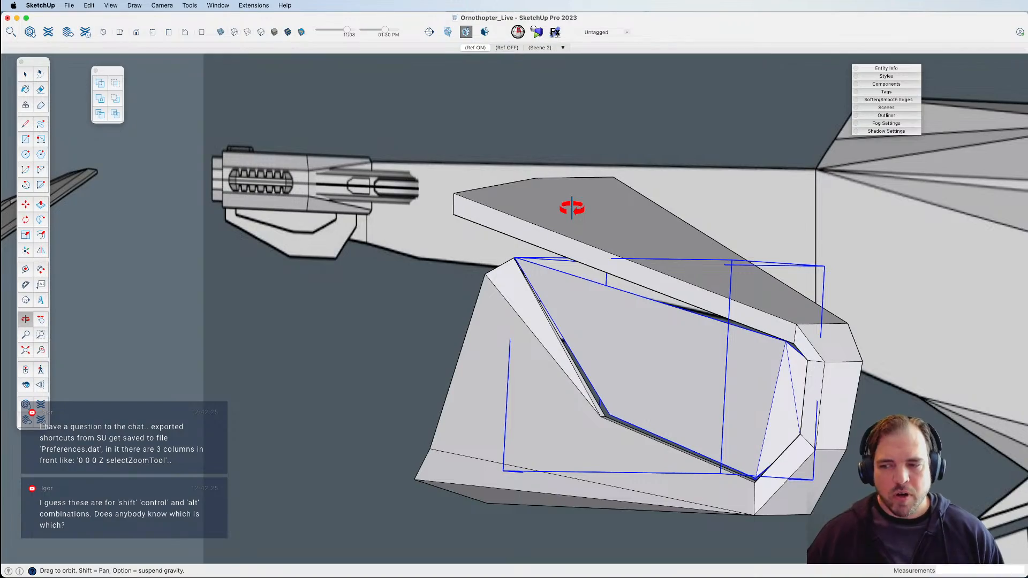
{"action": "key", "text": "shift"}
{"action": "middle_click_drag", "start_coordinate": [569, 207], "coordinate": [860, 291]}
{"action": "scroll", "coordinate": [584, 249], "scroll_direction": "up", "scroll_amount": 5}
{"action": "key", "text": "space"}
{"action": "left_click", "coordinate": [529, 244]}
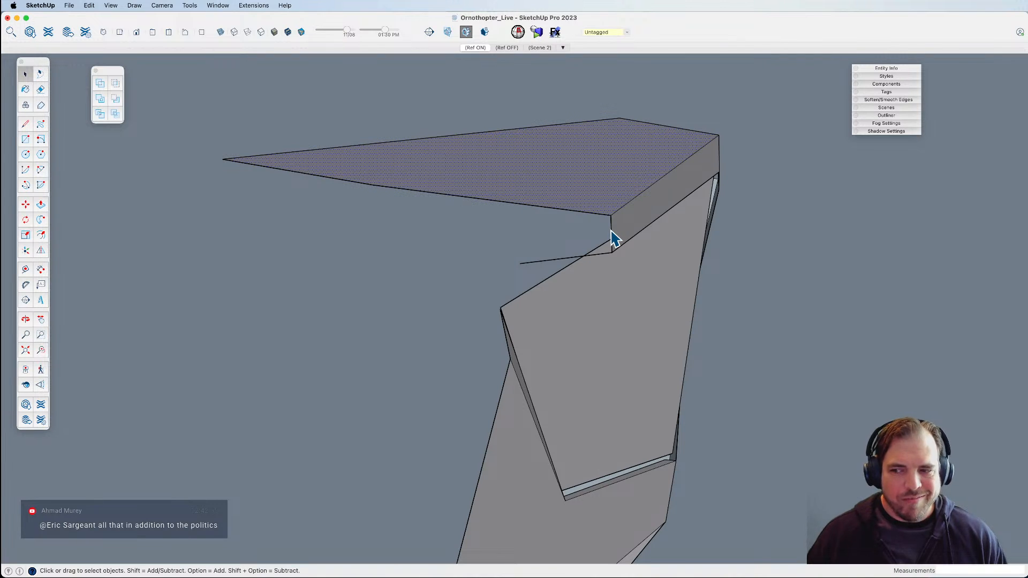
{"action": "middle_click_drag", "start_coordinate": [614, 238], "coordinate": [290, 252]}
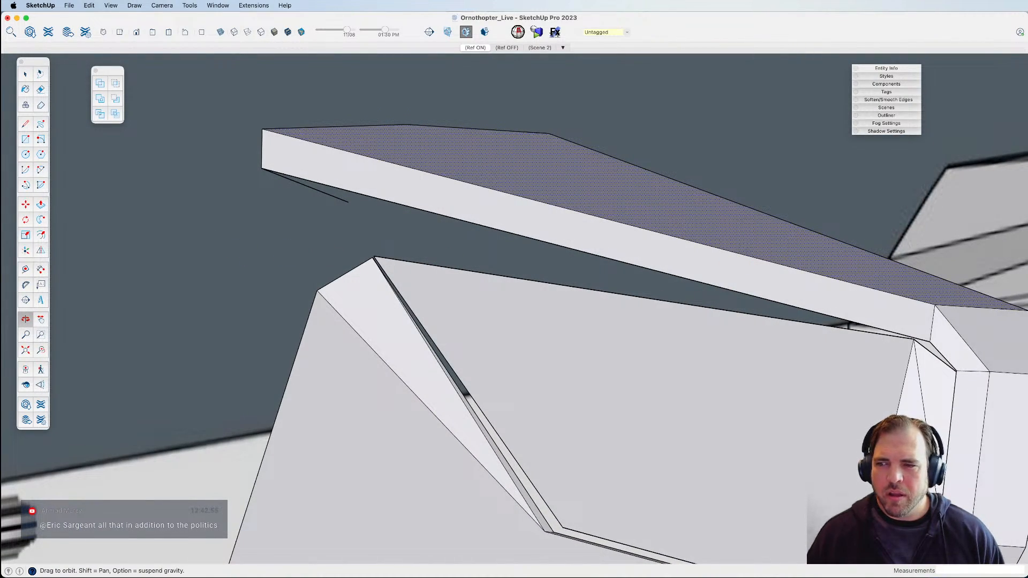
{"action": "key", "text": "super+Tab"}
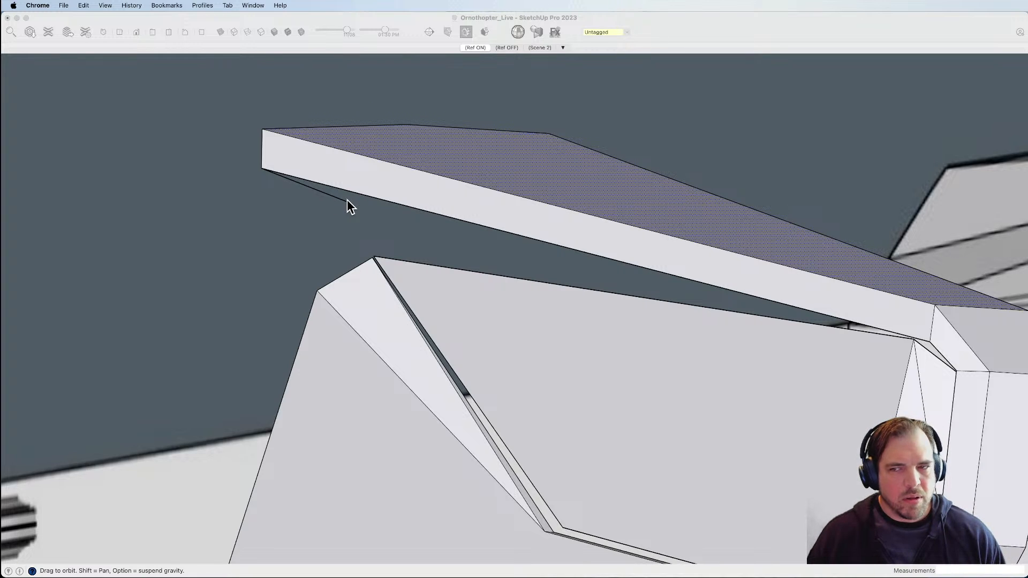
{"action": "left_click", "coordinate": [354, 252]}
Copy the short top edge of the frame's rear return face up to the roof band's rear lower corner.
{"action": "left_click_drag", "start_coordinate": [354, 244], "coordinate": [526, 239]}
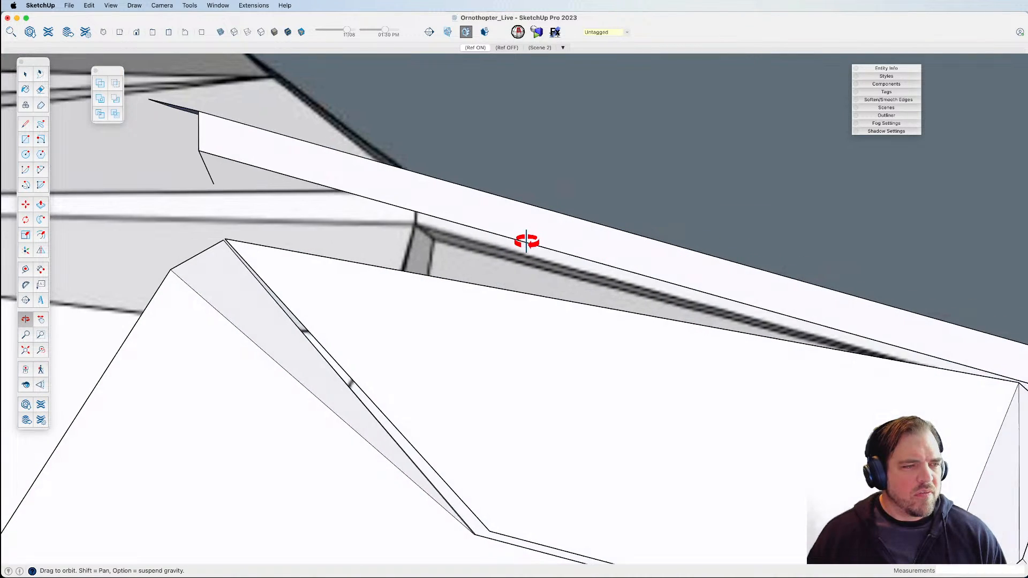
{"action": "left_click_drag", "start_coordinate": [411, 266], "coordinate": [545, 271], "text": "shift"}
{"action": "key", "text": "space"}
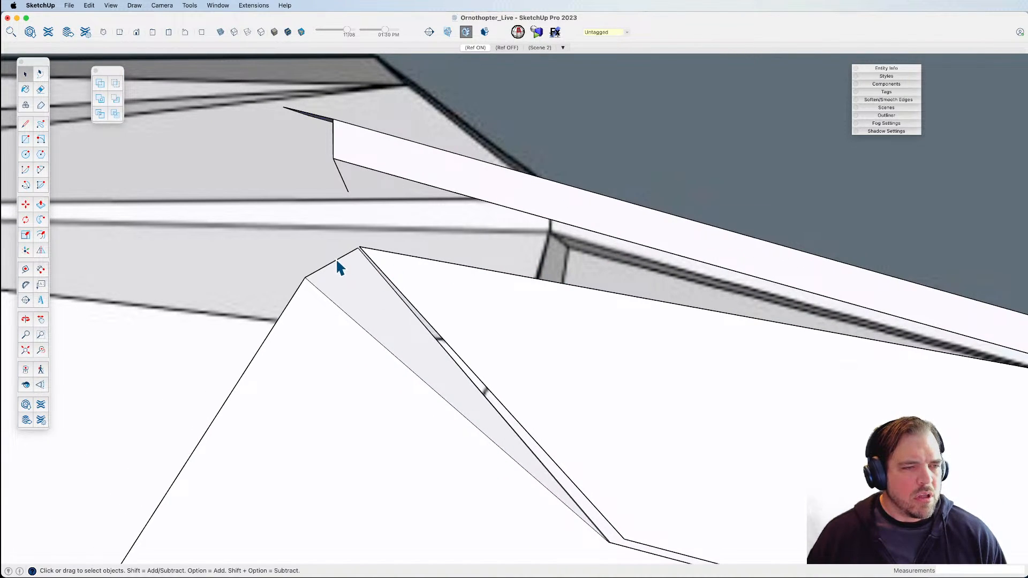
{"action": "left_click", "coordinate": [341, 262]}
{"action": "key", "text": "m"}
{"action": "key", "text": "alt"}
{"action": "left_click", "coordinate": [305, 278]}
{"action": "middle_click_drag", "start_coordinate": [333, 160], "coordinate": [373, 200]}
Close the upper rear return face with edges between the copied edge and the lower return, and erase the earlier lowered edge.
{"action": "key", "text": "l"}
{"action": "left_click", "coordinate": [396, 153]}
{"action": "left_click", "coordinate": [367, 268]}
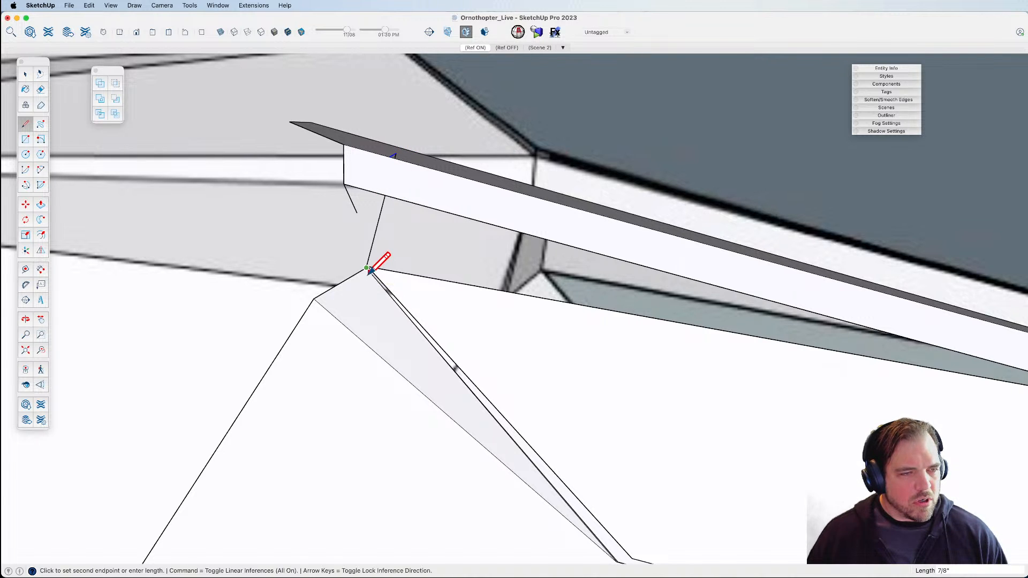
{"action": "key", "text": "Escape"}
{"action": "key", "text": "e"}
{"action": "left_click", "coordinate": [350, 203]}
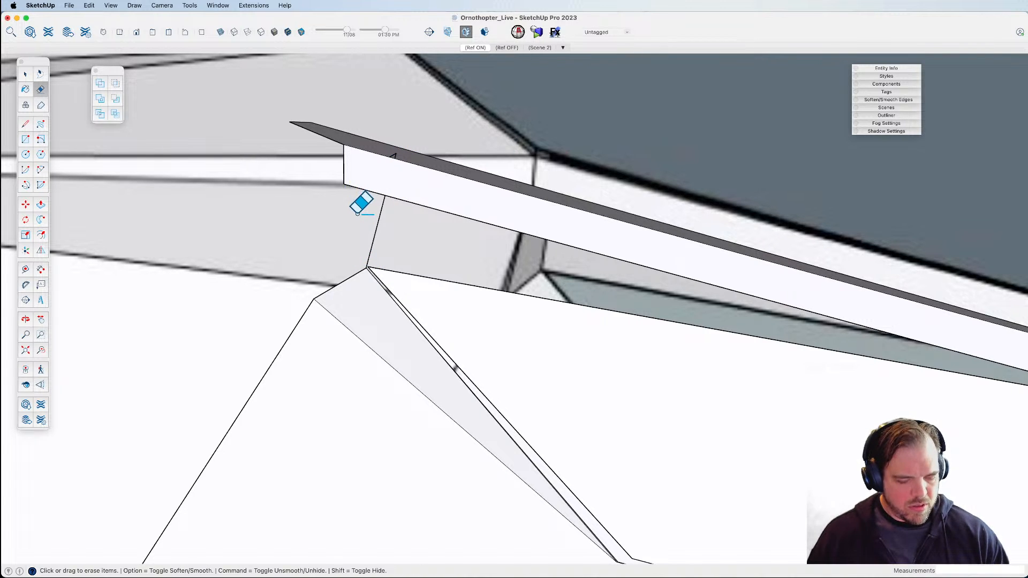
{"action": "key", "text": "l"}
{"action": "middle_click_drag", "start_coordinate": [363, 257], "coordinate": [338, 146]}
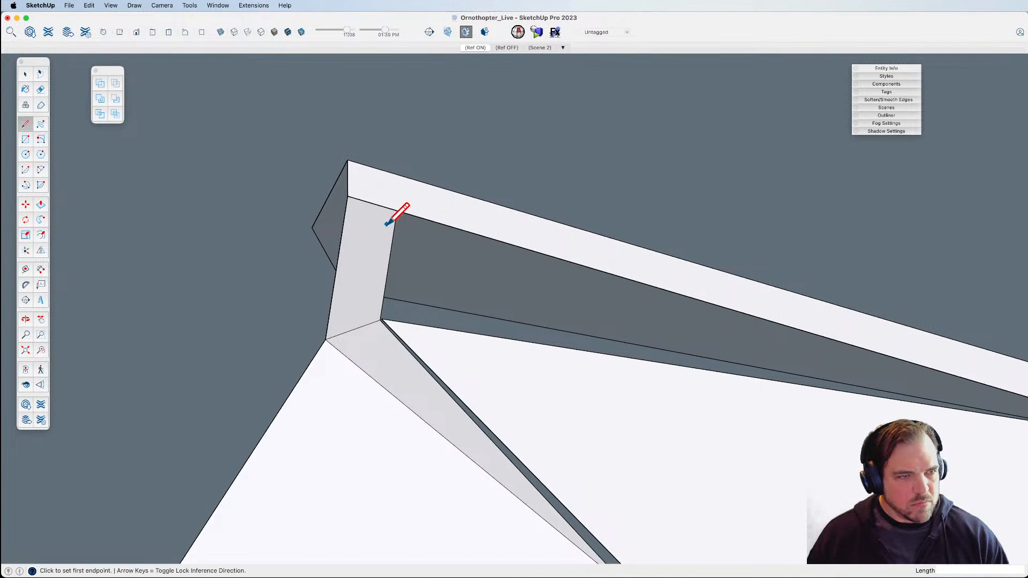
Draw an edge from the rear return's upper inner corner to the opening's front upper inner corner beneath the roof band.
{"action": "mouse_move", "coordinate": [396, 214]}
{"action": "middle_mouse_down"}
{"action": "mouse_move", "coordinate": [403, 202]}
{"action": "mouse_move", "coordinate": [436, 340]}
{"action": "mouse_move", "coordinate": [441, 230]}
{"action": "mouse_move", "coordinate": [396, 246]}
{"action": "mouse_move", "coordinate": [305, 245]}
{"action": "mouse_move", "coordinate": [354, 270]}
{"action": "mouse_move", "coordinate": [369, 265]}
{"action": "mouse_move", "coordinate": [372, 142]}
{"action": "mouse_move", "coordinate": [405, 176]}
{"action": "mouse_move", "coordinate": [408, 155]}
{"action": "middle_mouse_up"}
{"action": "key", "text": "e"}
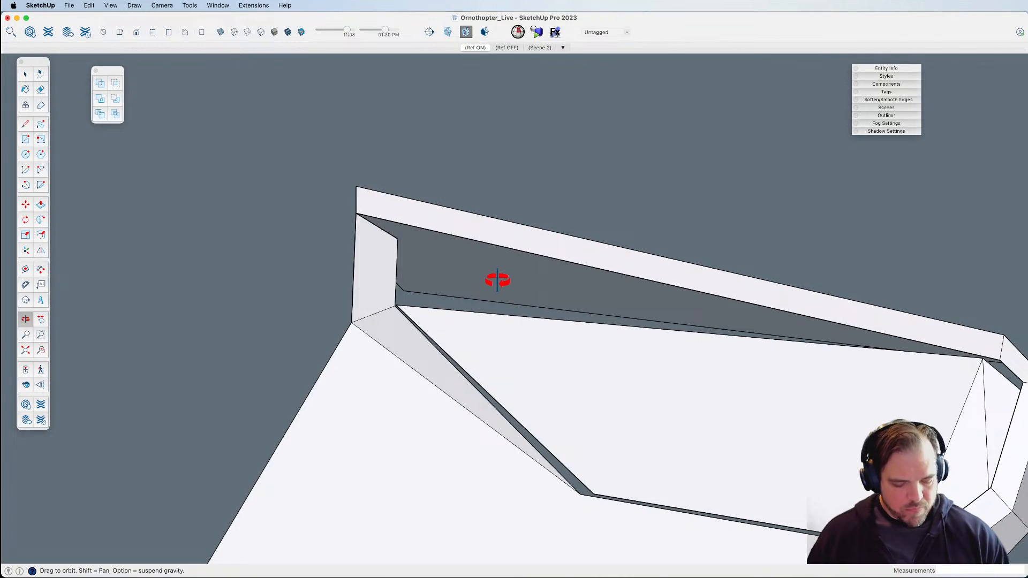
{"action": "key", "text": "l"}
{"action": "left_click", "coordinate": [397, 239]}
{"action": "scroll", "coordinate": [397, 238], "scroll_direction": "down", "scroll_amount": 3}
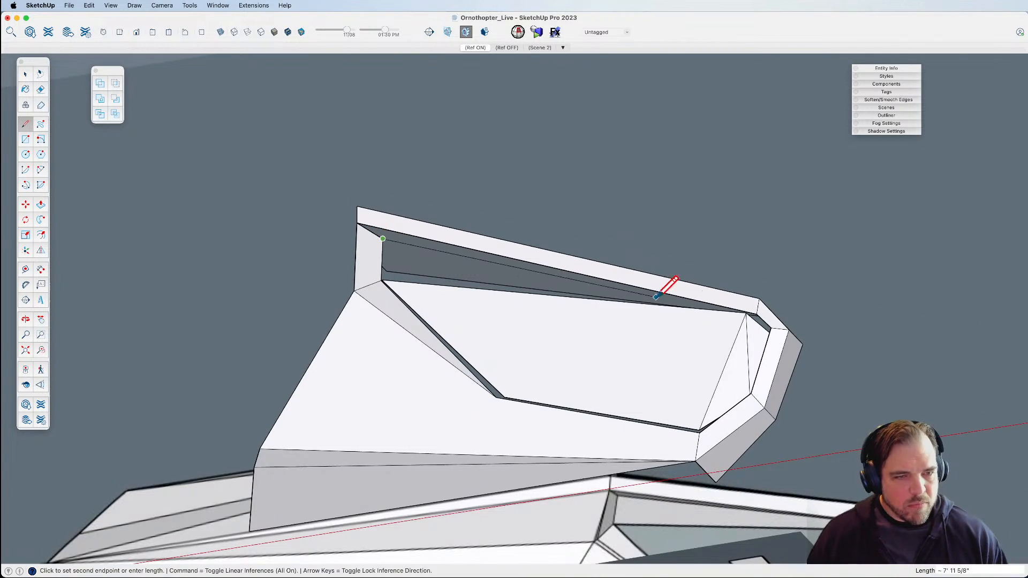
{"action": "left_click", "coordinate": [757, 315]}
{"action": "middle_click_drag", "start_coordinate": [677, 298], "coordinate": [505, 289]}
{"action": "key", "text": "space"}
{"action": "left_click", "coordinate": [506, 290]}
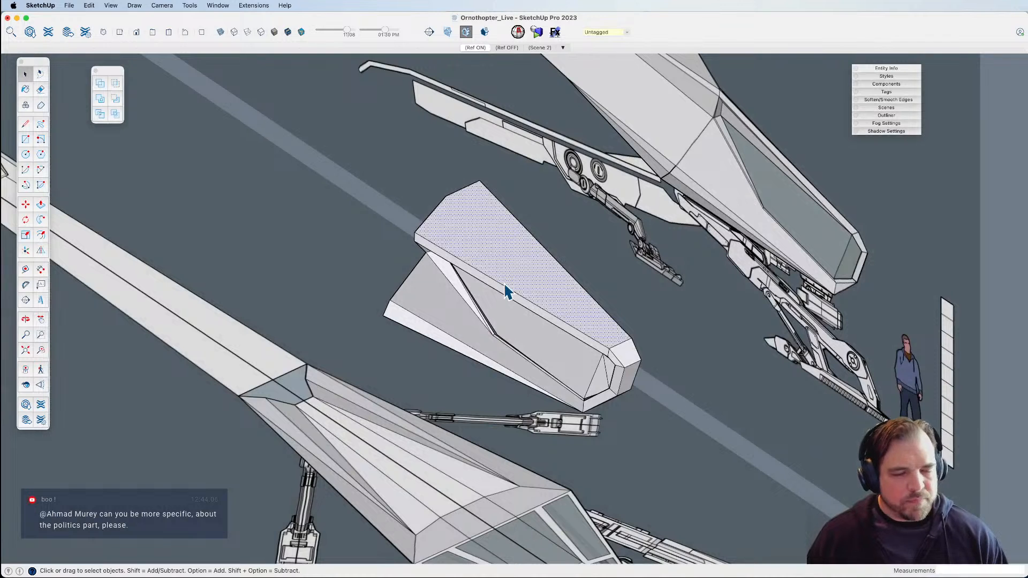
{"action": "scroll", "coordinate": [506, 290], "scroll_direction": "down", "scroll_amount": 2}
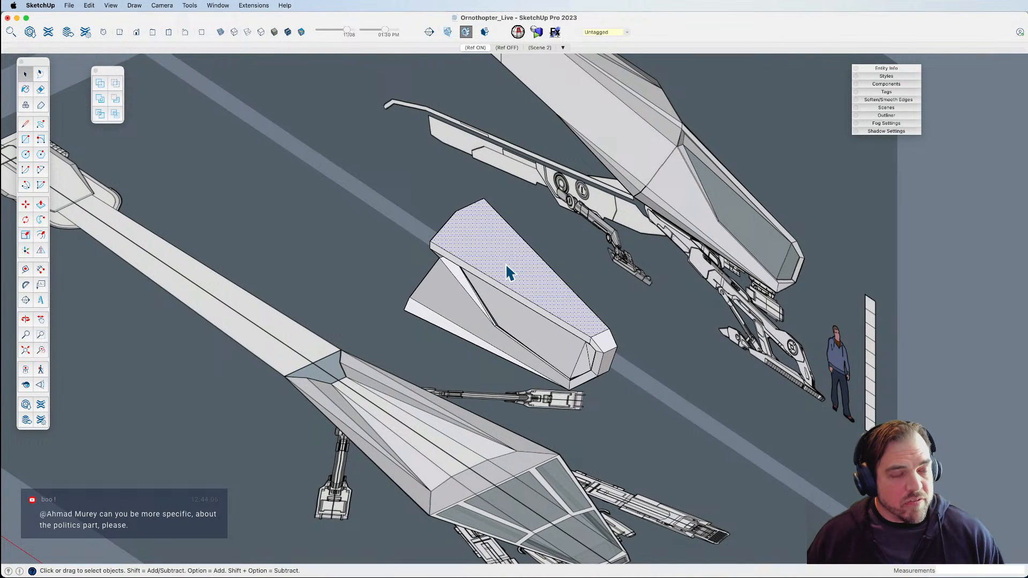
{"action": "middle_click_drag", "start_coordinate": [520, 270], "coordinate": [556, 310], "text": "shift"}
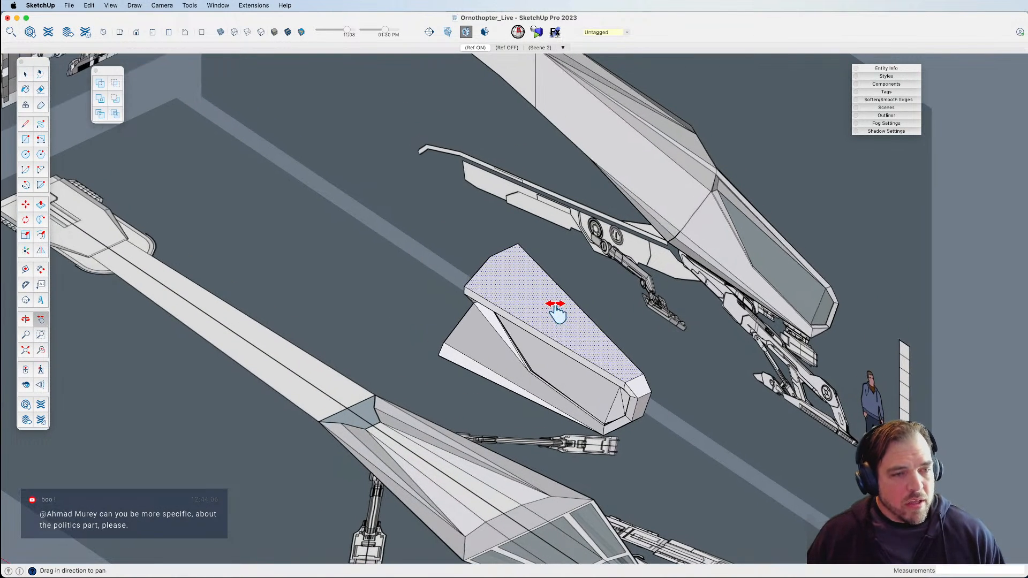
{"action": "left_click", "coordinate": [434, 272]}
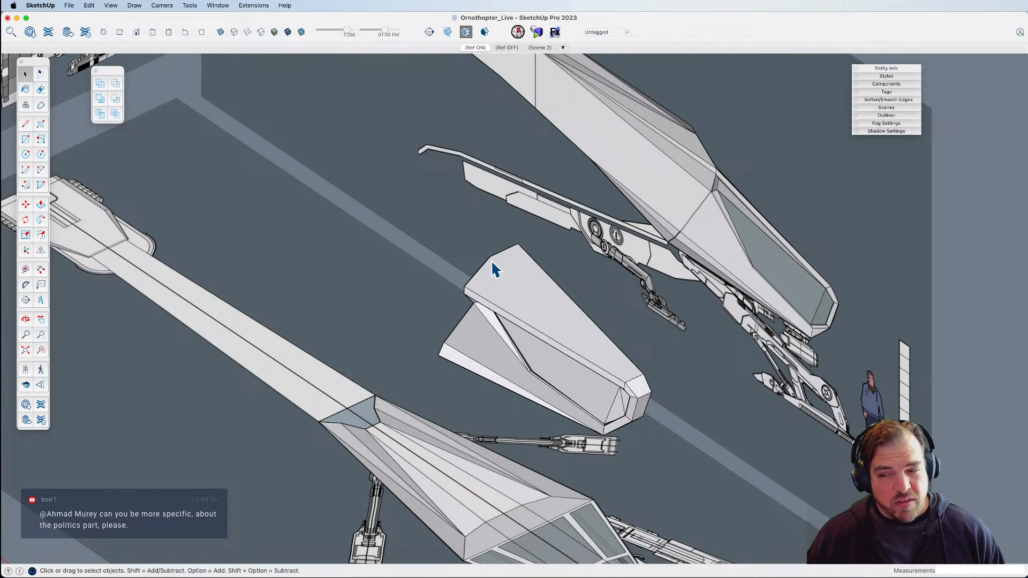
{"action": "key", "text": "l"}
{"action": "left_click", "coordinate": [518, 244]}
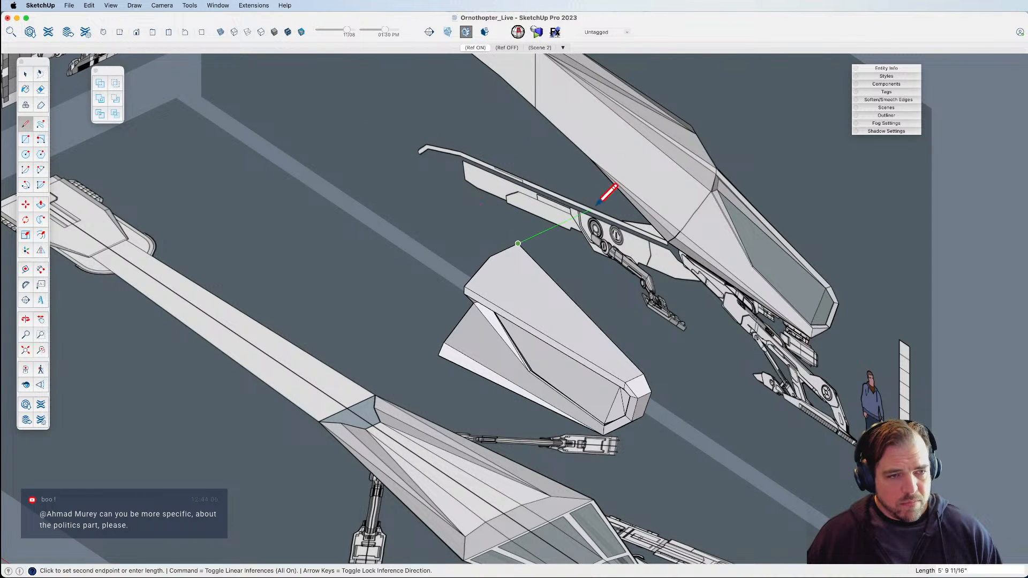
{"action": "key", "text": "Right"}
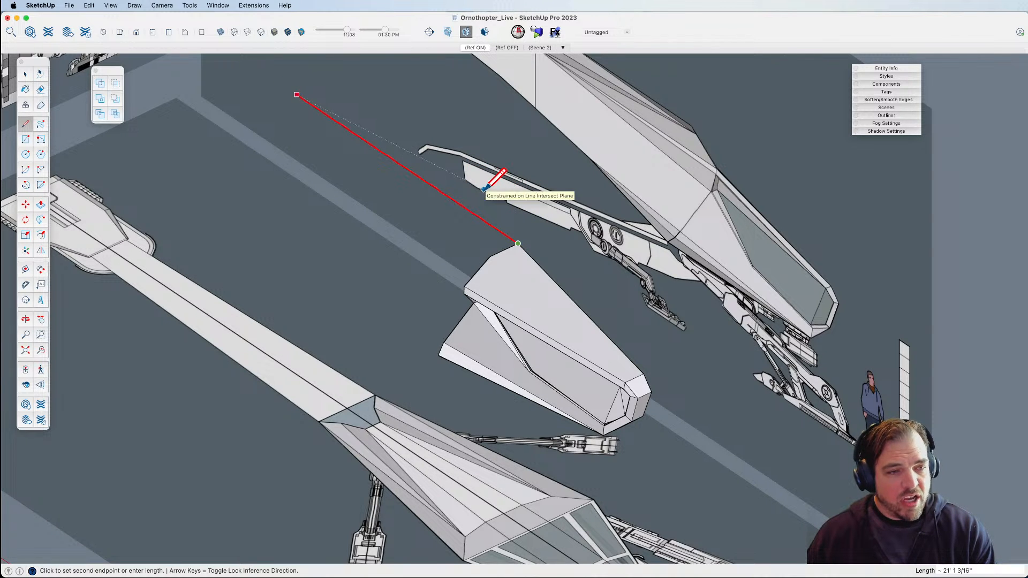
{"action": "key", "text": "Left"}
{"action": "key", "text": "Up"}
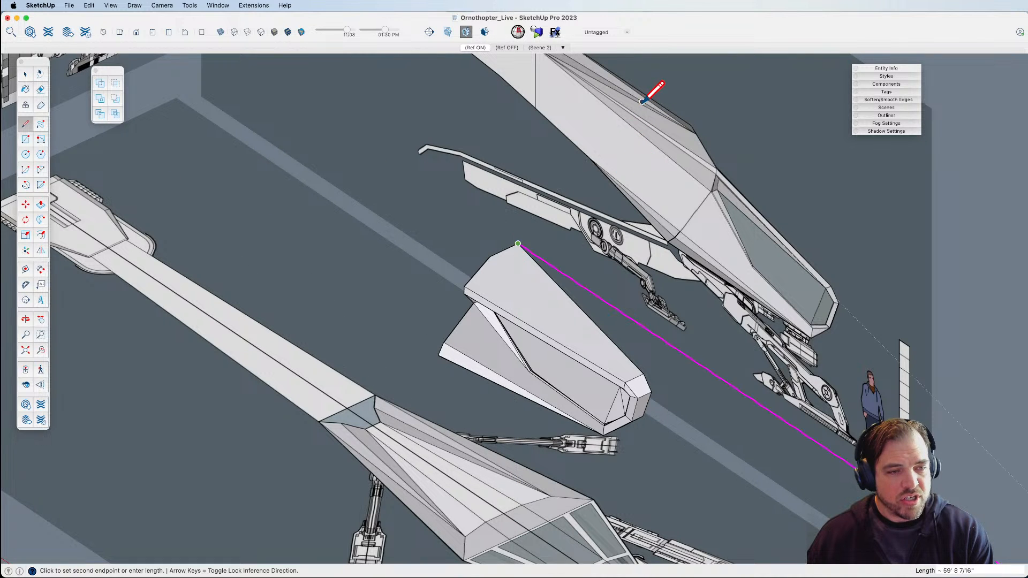
{"action": "key", "text": "Down"}
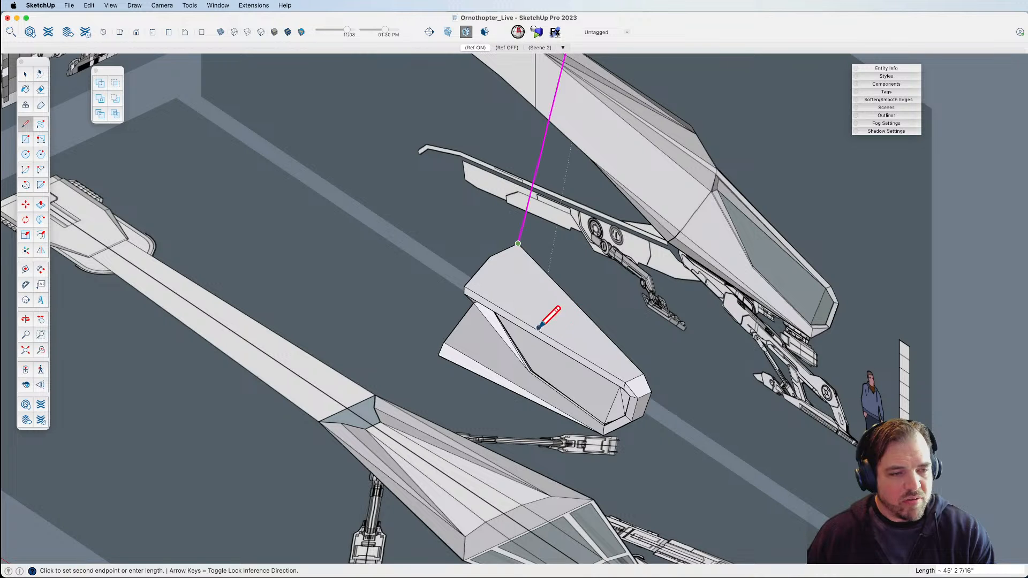
{"action": "key", "text": "Down"}
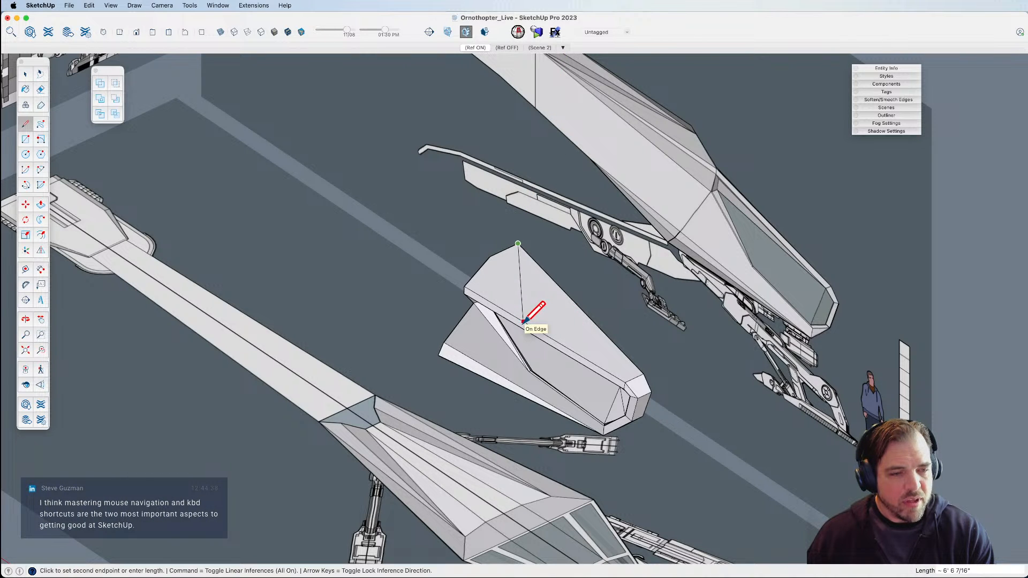
{"action": "key", "text": "Down"}
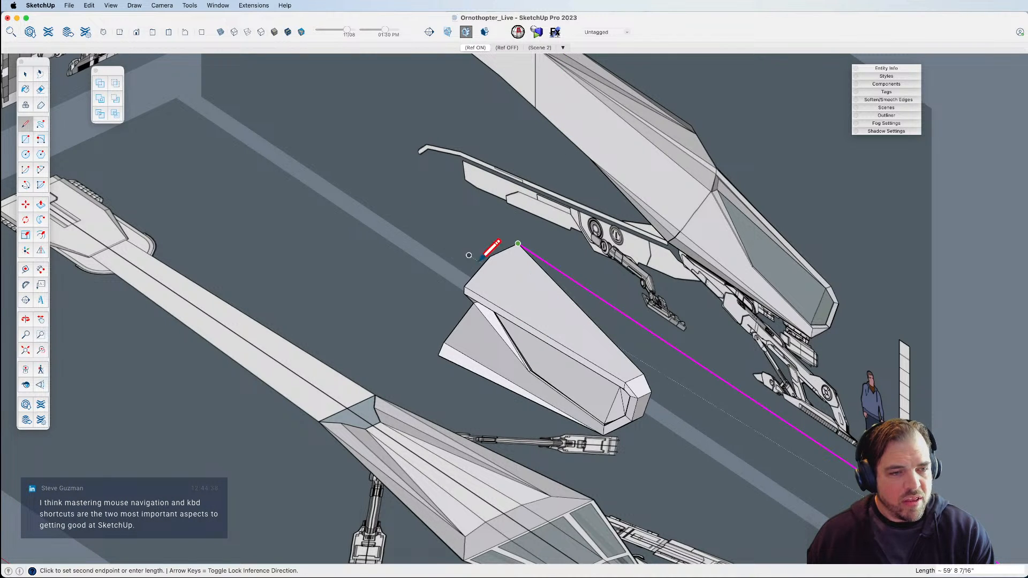
{"action": "middle_click_drag", "start_coordinate": [573, 328], "coordinate": [489, 374]}
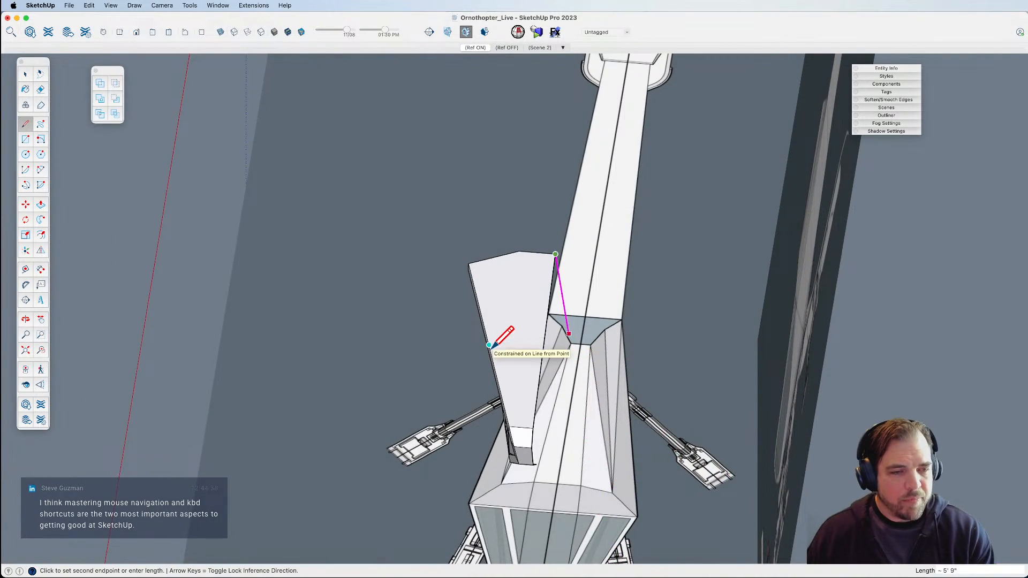
{"action": "key", "text": "space"}
{"action": "key", "text": "h"}
{"action": "middle_click_drag", "start_coordinate": [478, 310], "coordinate": [750, 271]}
{"action": "left_click_drag", "start_coordinate": [538, 319], "coordinate": [546, 290]}
{"action": "key", "text": "o"}
{"action": "scroll", "coordinate": [517, 254], "scroll_direction": "up", "scroll_amount": 2}
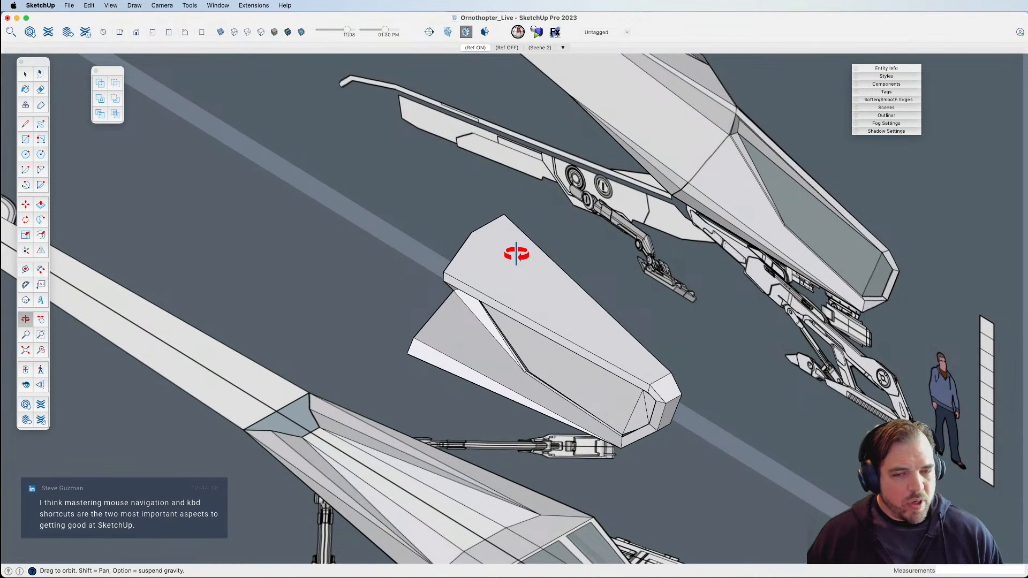
{"action": "key", "text": "space"}
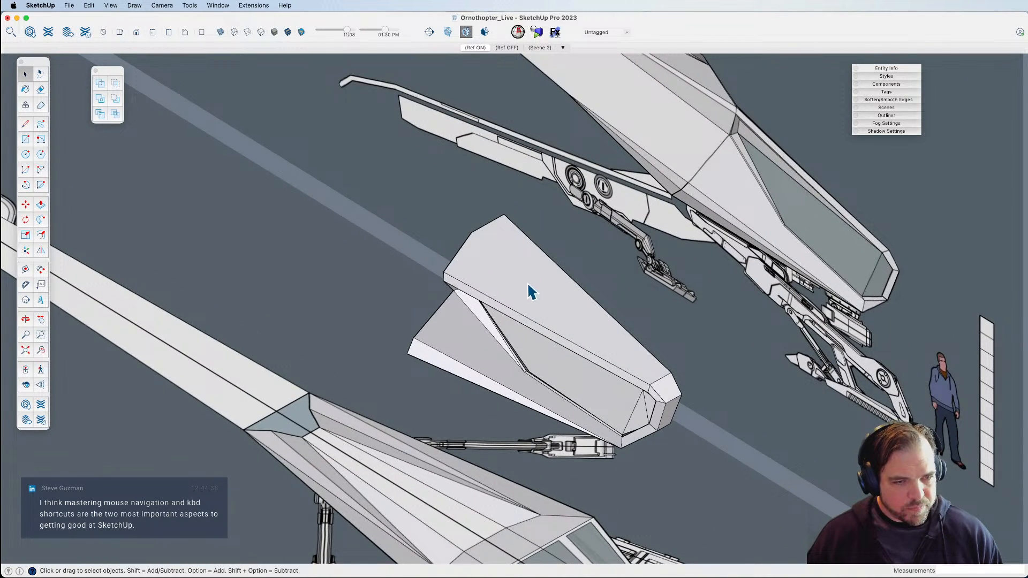
Group all the connected geometry of the cockpit frame.
{"action": "scroll", "coordinate": [527, 281], "scroll_direction": "down", "scroll_amount": 2}
{"action": "mouse_move", "coordinate": [526, 282]}
{"action": "middle_mouse_down"}
{"action": "mouse_move", "coordinate": [493, 298]}
{"action": "mouse_move", "coordinate": [528, 286]}
{"action": "mouse_move", "coordinate": [370, 315]}
{"action": "mouse_move", "coordinate": [367, 252]}
{"action": "mouse_move", "coordinate": [523, 291]}
{"action": "middle_mouse_up"}
{"action": "left_click", "coordinate": [511, 289]}
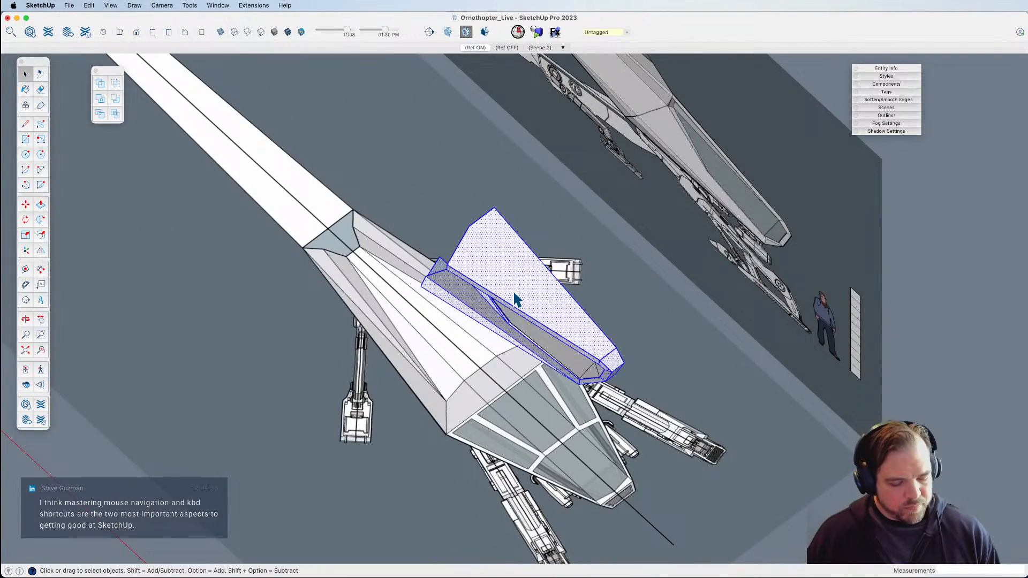
{"action": "key", "text": "g"}
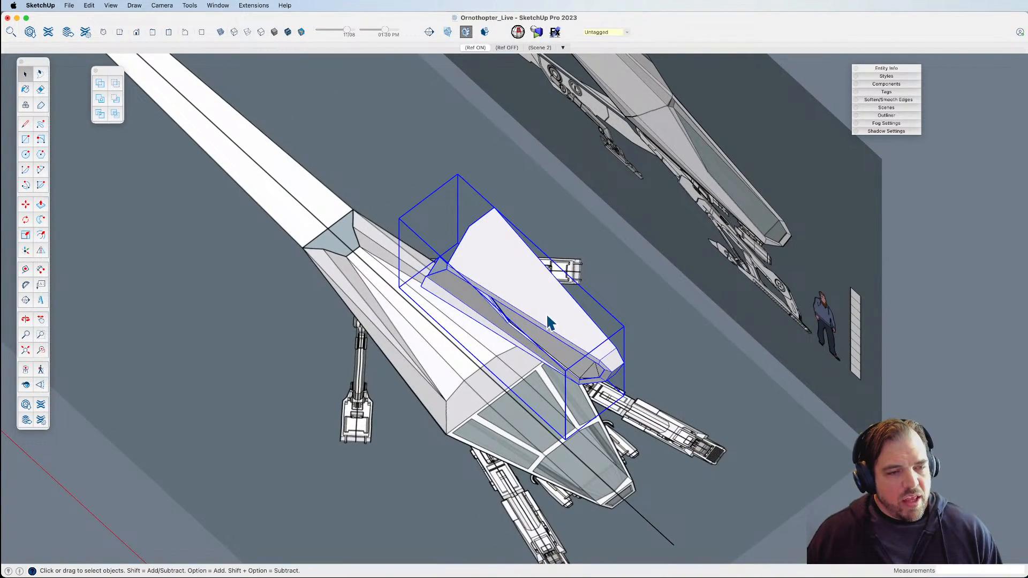
{"action": "scroll", "coordinate": [550, 322], "scroll_direction": "up", "scroll_amount": 2}
{"action": "middle_click_drag", "start_coordinate": [526, 273], "coordinate": [255, 288]}
{"action": "middle_click_drag", "start_coordinate": [455, 358], "coordinate": [480, 367]}
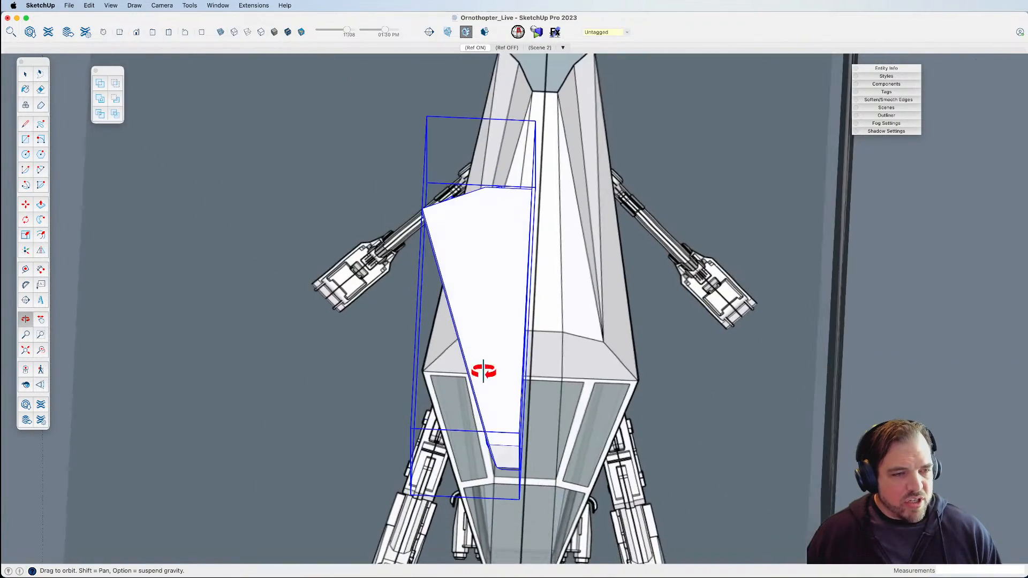
{"action": "middle_click_drag", "start_coordinate": [438, 299], "coordinate": [572, 275]}
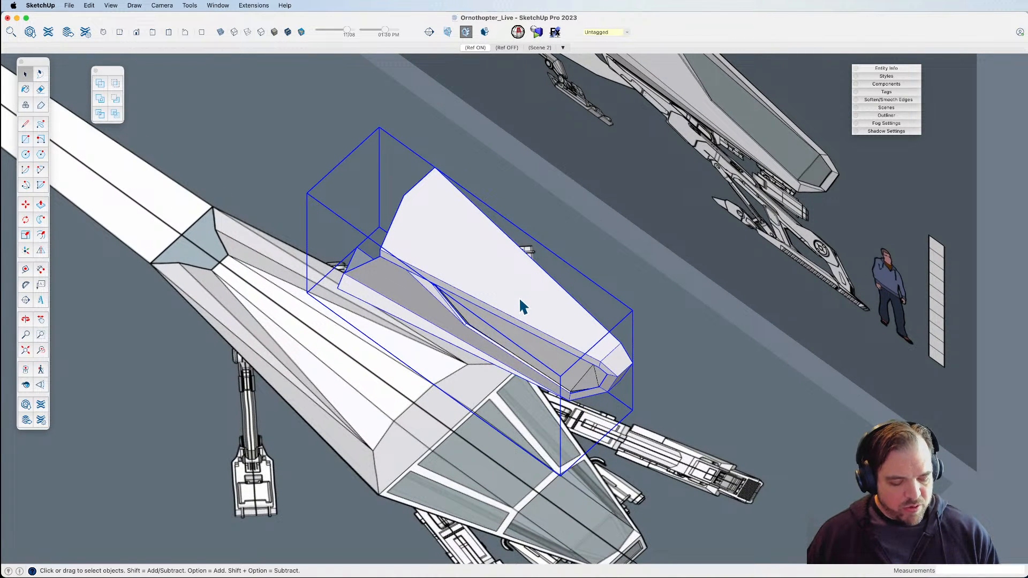
{"action": "key", "text": "l"}
{"action": "left_click", "coordinate": [436, 167]}
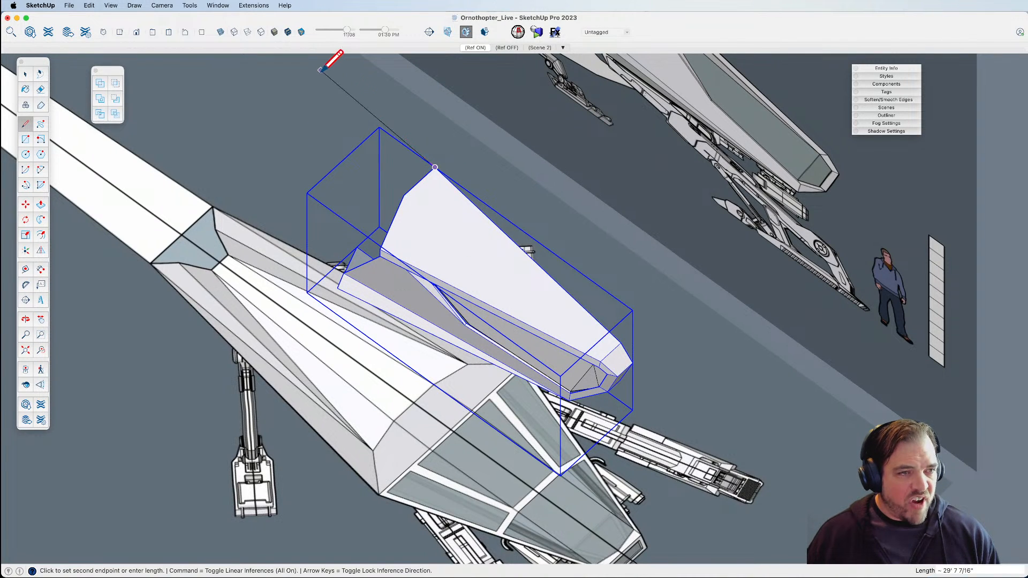
{"action": "key", "text": "Right"}
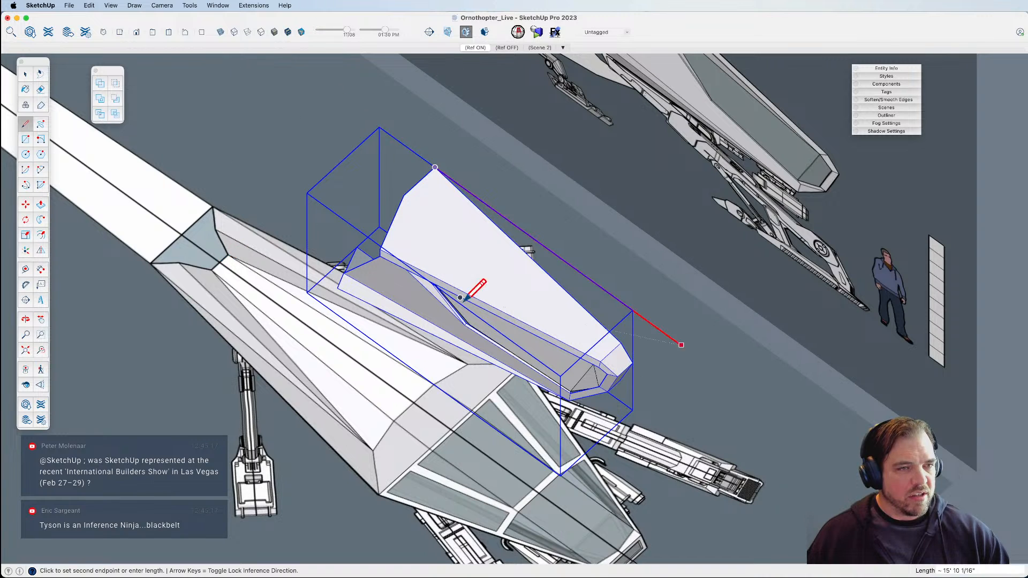
{"action": "scroll", "coordinate": [562, 356], "scroll_direction": "down", "scroll_amount": 5}
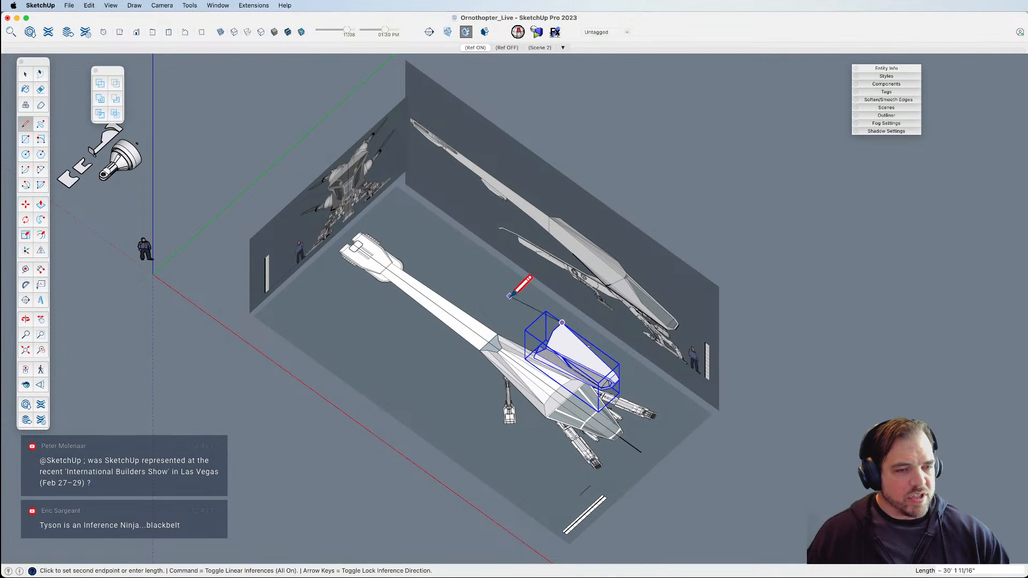
{"action": "key", "text": "Right"}
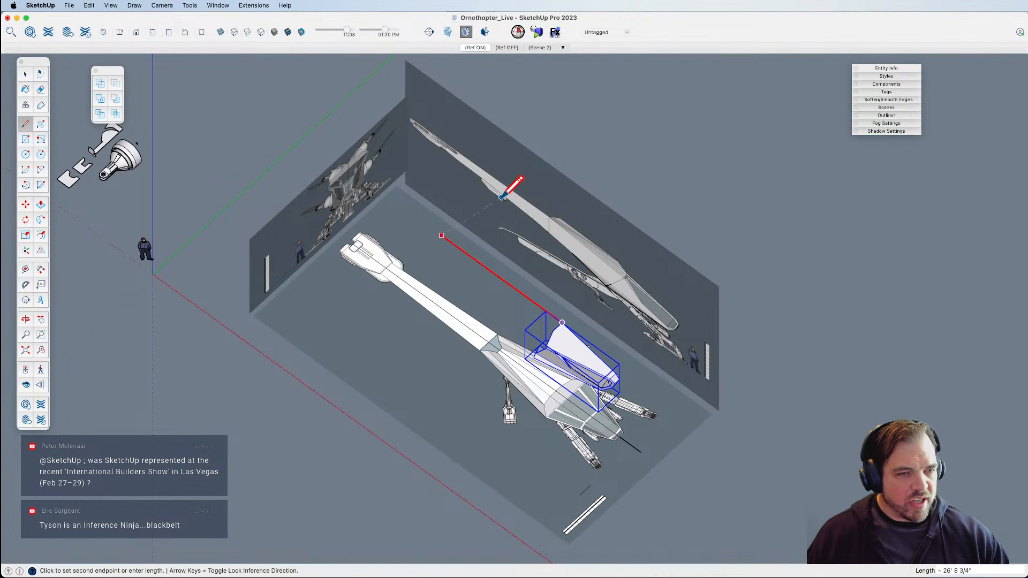
{"action": "key", "text": "Right"}
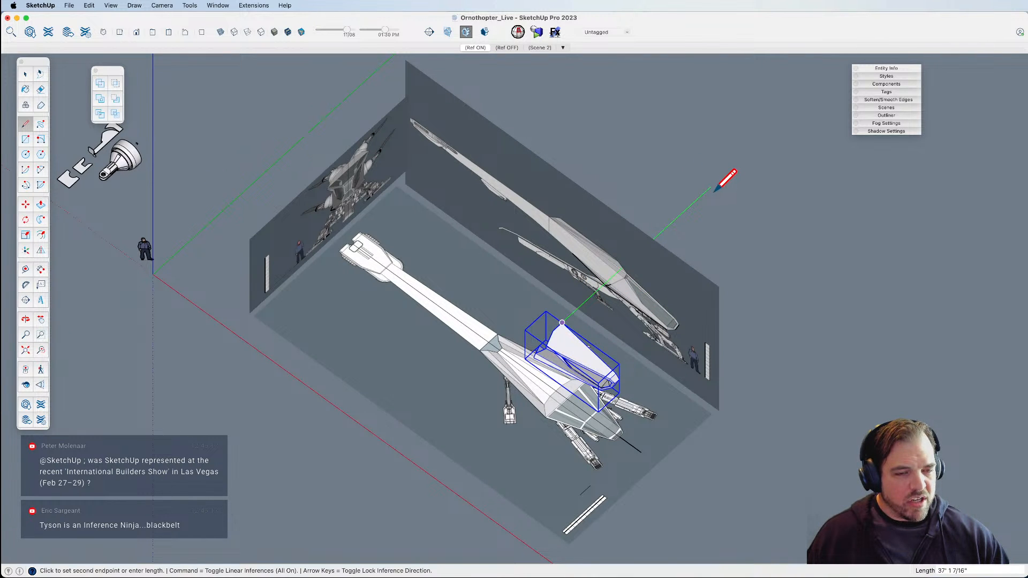
{"action": "key", "text": "Left"}
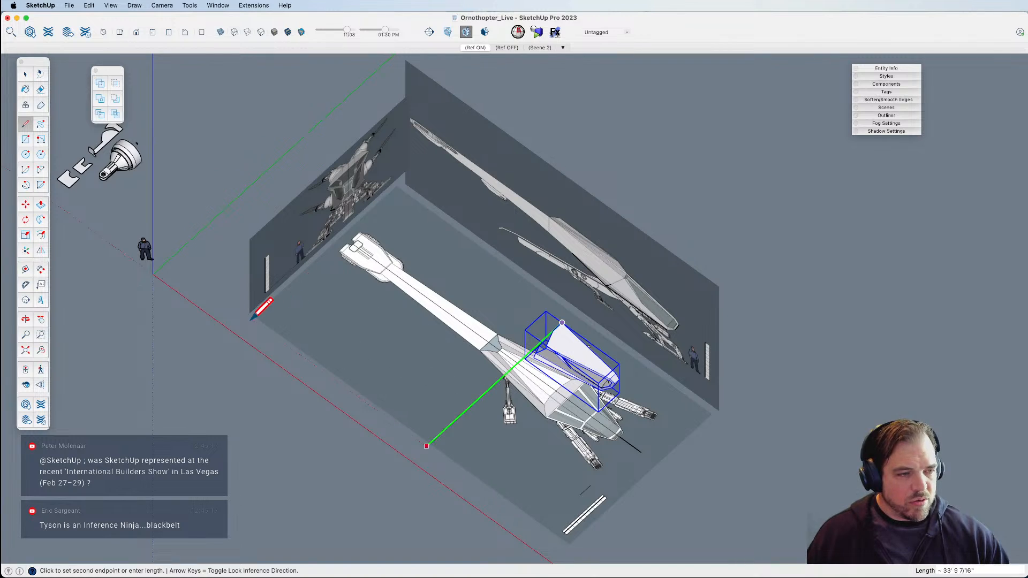
{"action": "key", "text": "space"}
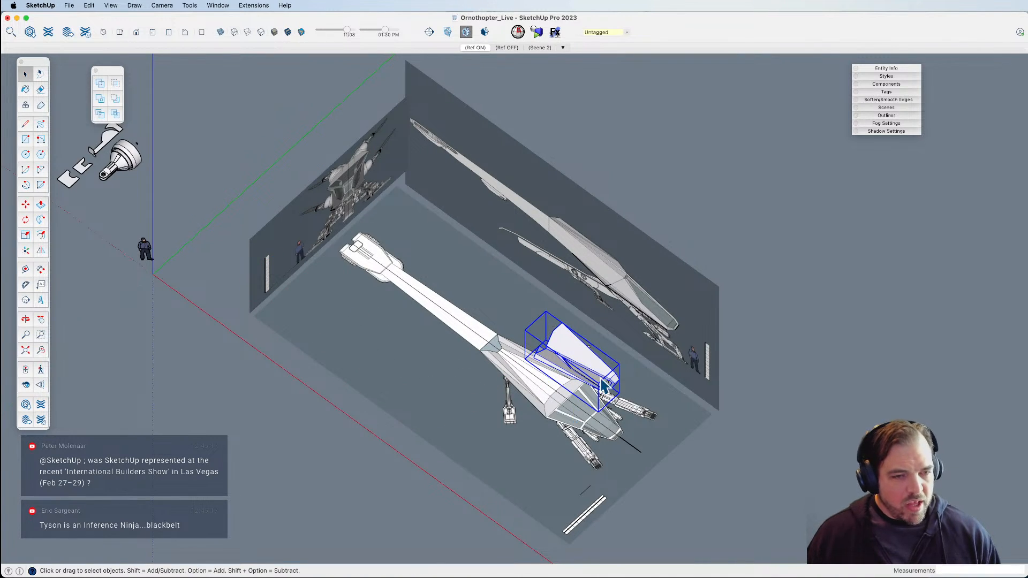
{"action": "scroll", "coordinate": [564, 365], "scroll_direction": "up", "scroll_amount": 6}
{"action": "scroll", "coordinate": [565, 372], "scroll_direction": "up", "scroll_amount": 4}
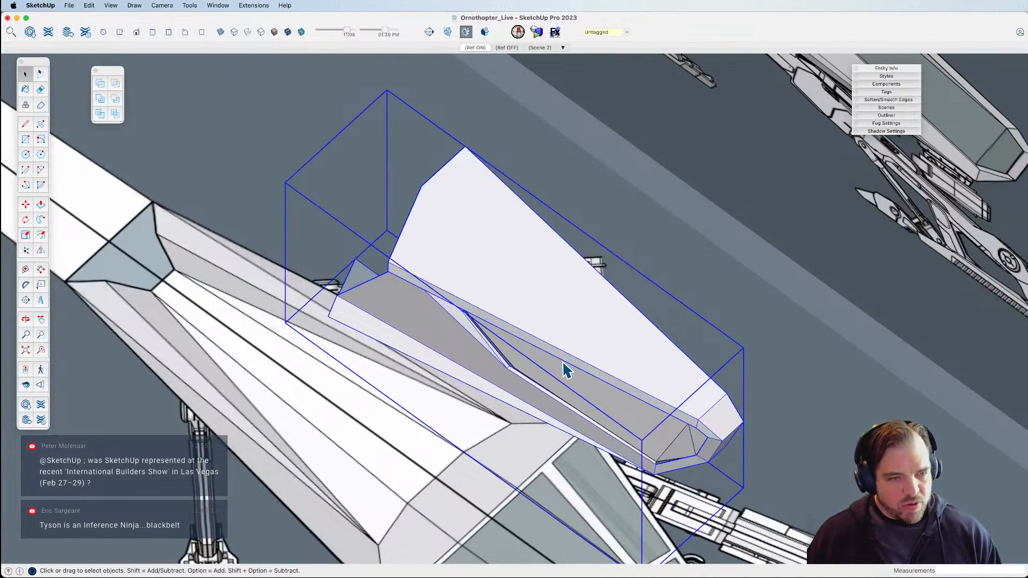
{"action": "key", "text": "m"}
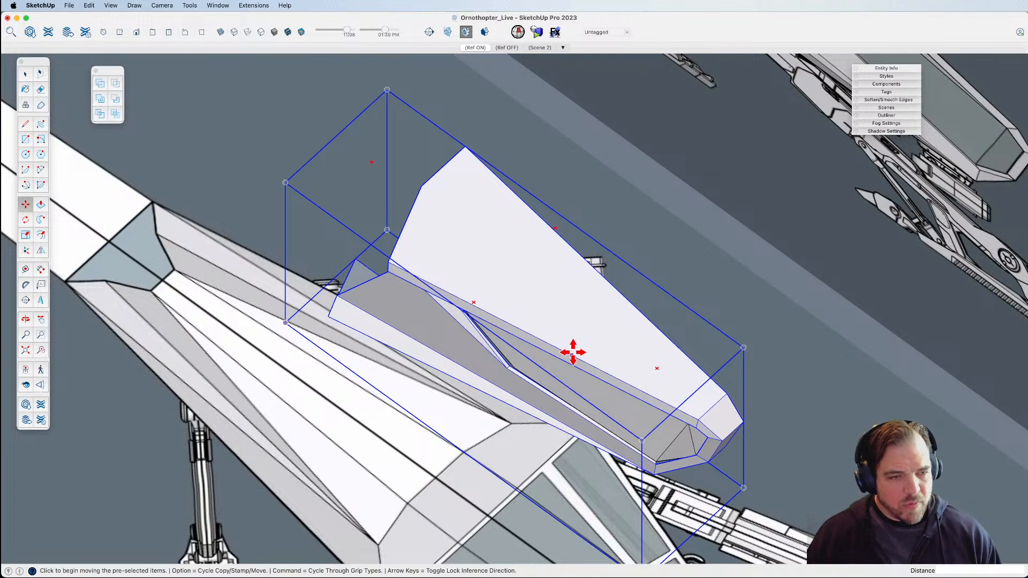
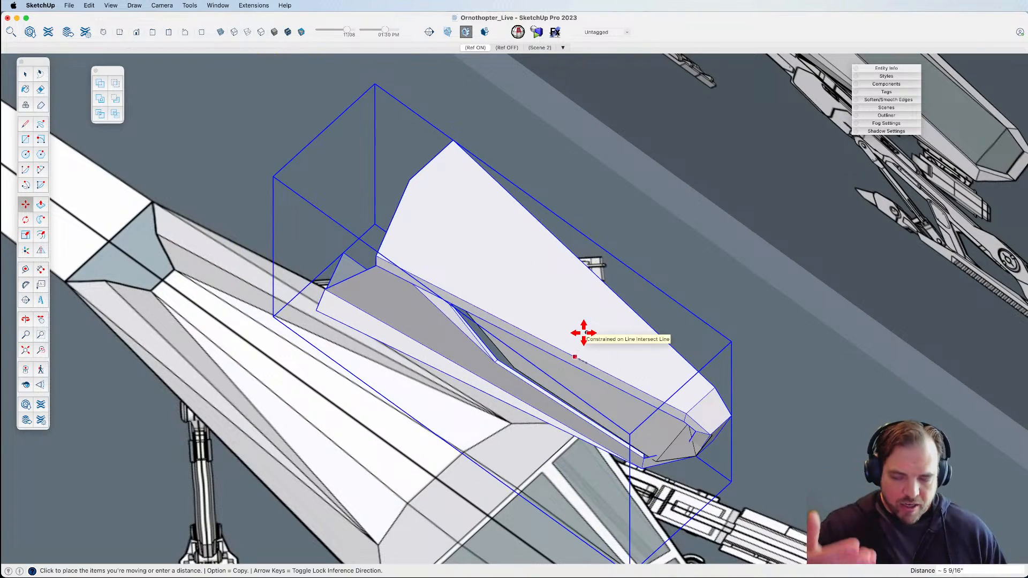
{"action": "key", "text": "Escape"}
{"action": "middle_click_drag", "start_coordinate": [584, 333], "coordinate": [569, 273]}
{"action": "middle_click_drag", "start_coordinate": [608, 337], "coordinate": [543, 334]}
{"action": "key", "text": "l"}
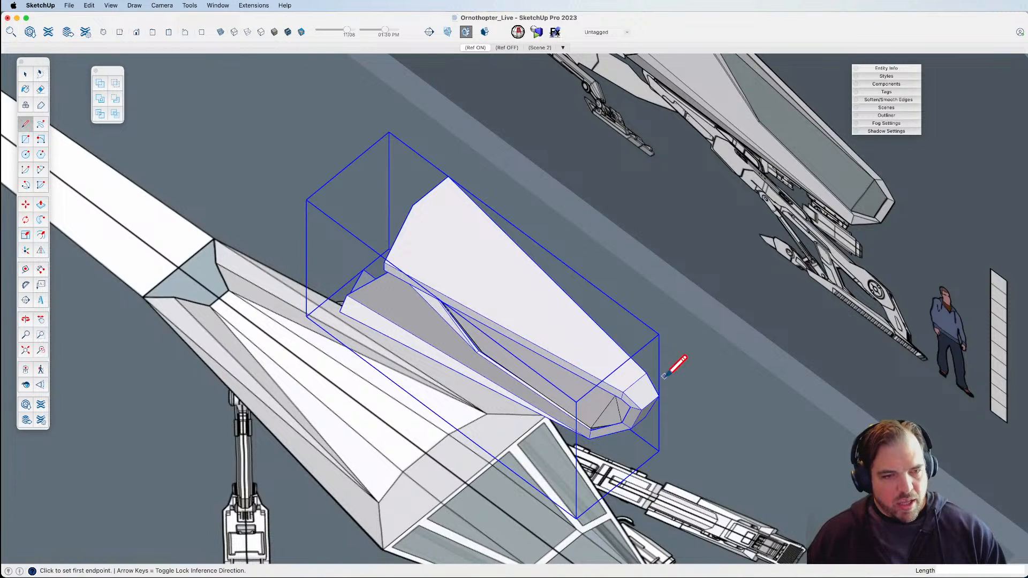
{"action": "left_click", "coordinate": [647, 372]}
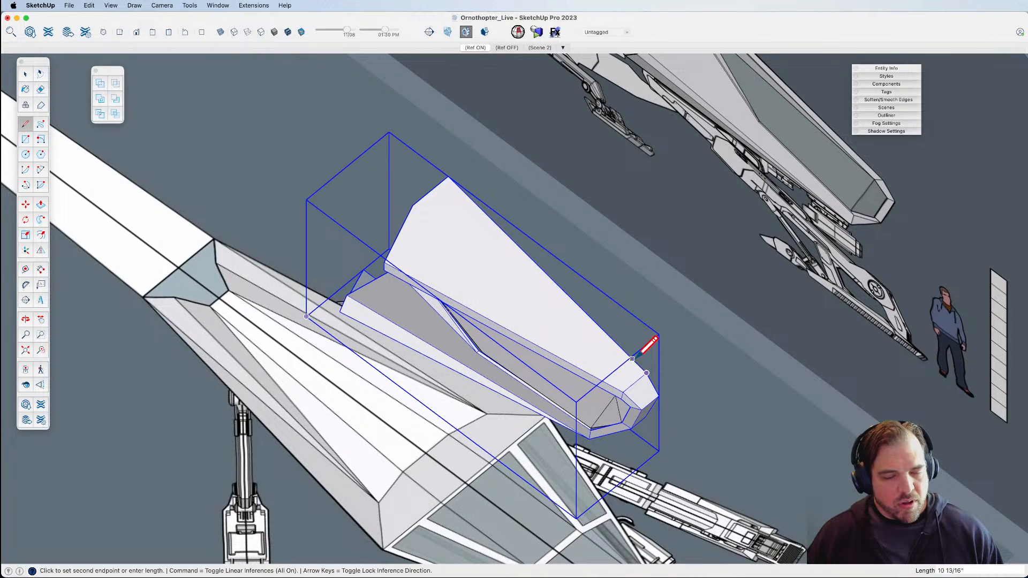
{"action": "key", "text": "Escape"}
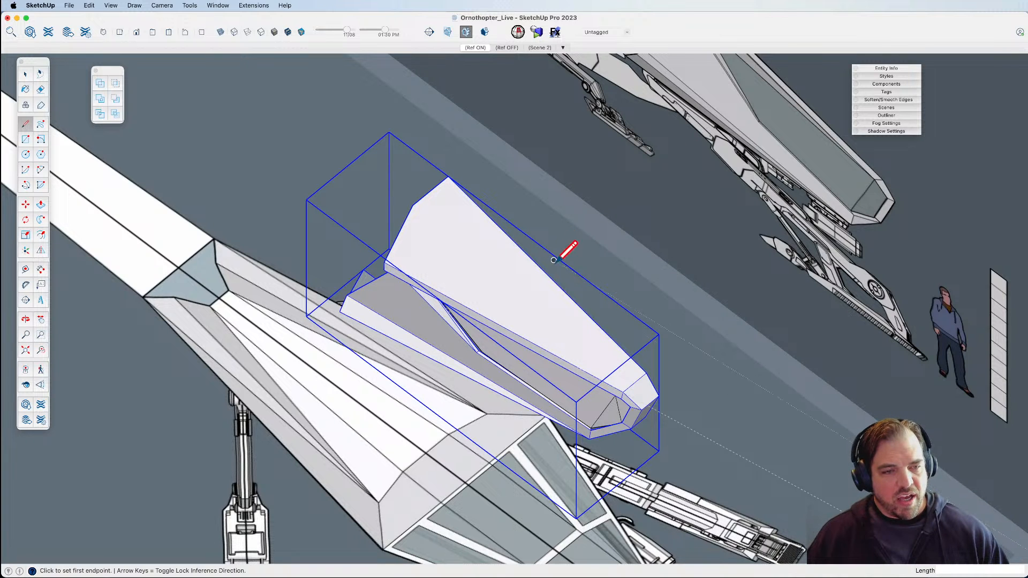
Draw a trial edge forward from the frame's nose corner, constrained parallel to an existing frame edge, and erase it.
{"action": "left_click", "coordinate": [644, 405]}
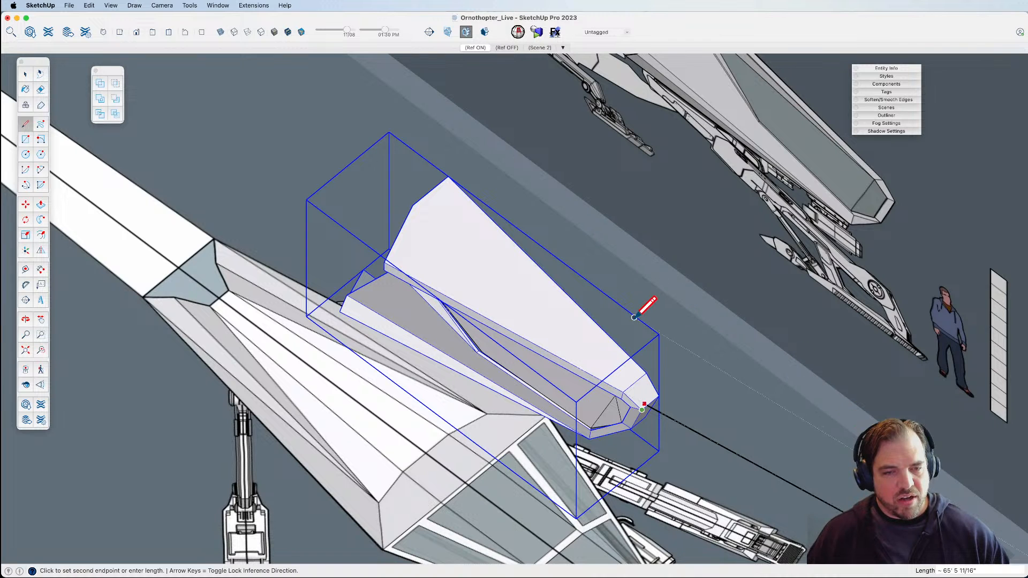
{"action": "scroll", "coordinate": [597, 351], "scroll_direction": "down", "scroll_amount": 5}
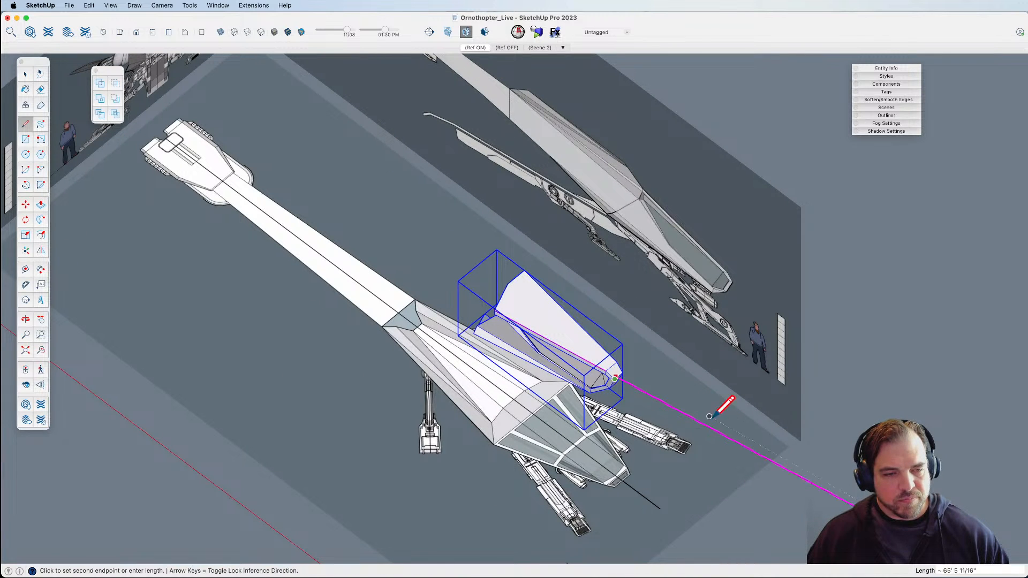
{"action": "left_click", "coordinate": [827, 431]}
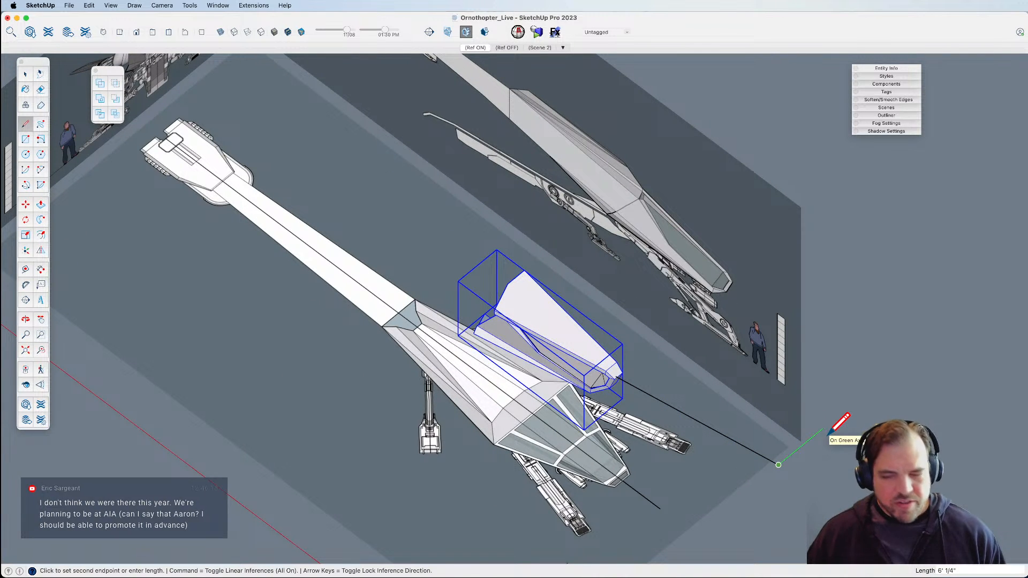
{"action": "key", "text": "e"}
{"action": "left_click", "coordinate": [738, 444]}
{"action": "key", "text": "space"}
Examine the open gap between the side window's upper edge and the roof band from the outer side.
{"action": "middle_click_drag", "start_coordinate": [669, 432], "coordinate": [635, 355]}
{"action": "scroll", "coordinate": [578, 338], "scroll_direction": "up", "scroll_amount": 5}
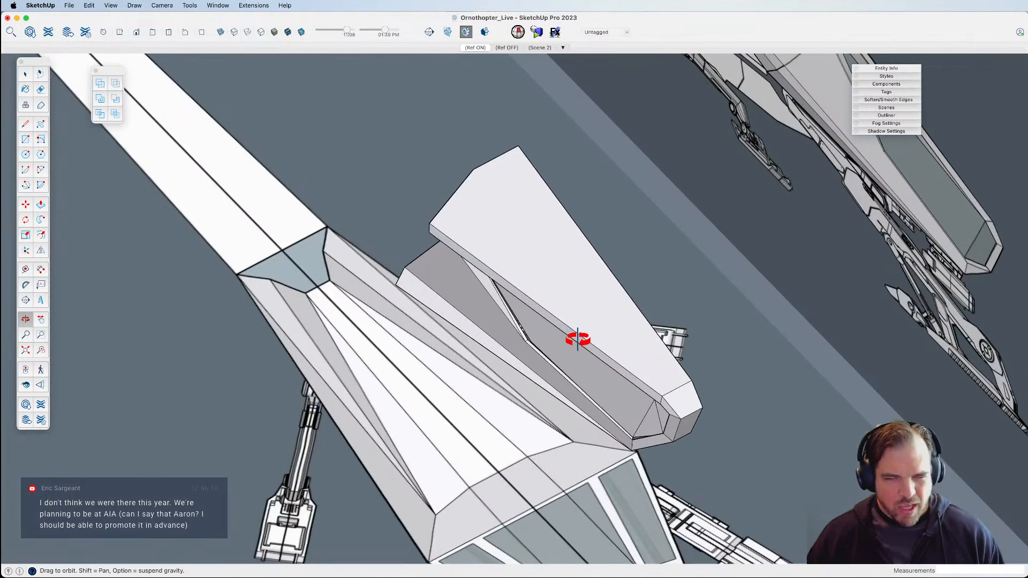
{"action": "middle_click_drag", "start_coordinate": [579, 337], "coordinate": [660, 258]}
{"action": "scroll", "coordinate": [594, 328], "scroll_direction": "up", "scroll_amount": 6}
{"action": "middle_click_drag", "start_coordinate": [578, 326], "coordinate": [482, 192]}
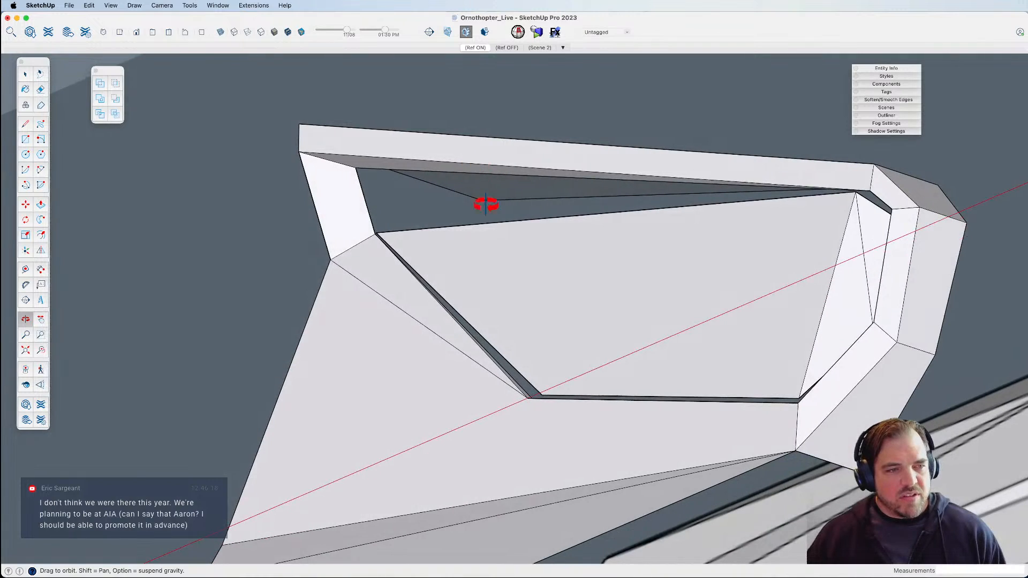
Inside the frame group, draw an edge from the opening's front upper inner corner to the rear return's lower inner corner.
{"action": "left_click", "coordinate": [510, 257]}
{"action": "middle_click_drag", "start_coordinate": [510, 257], "coordinate": [500, 289]}
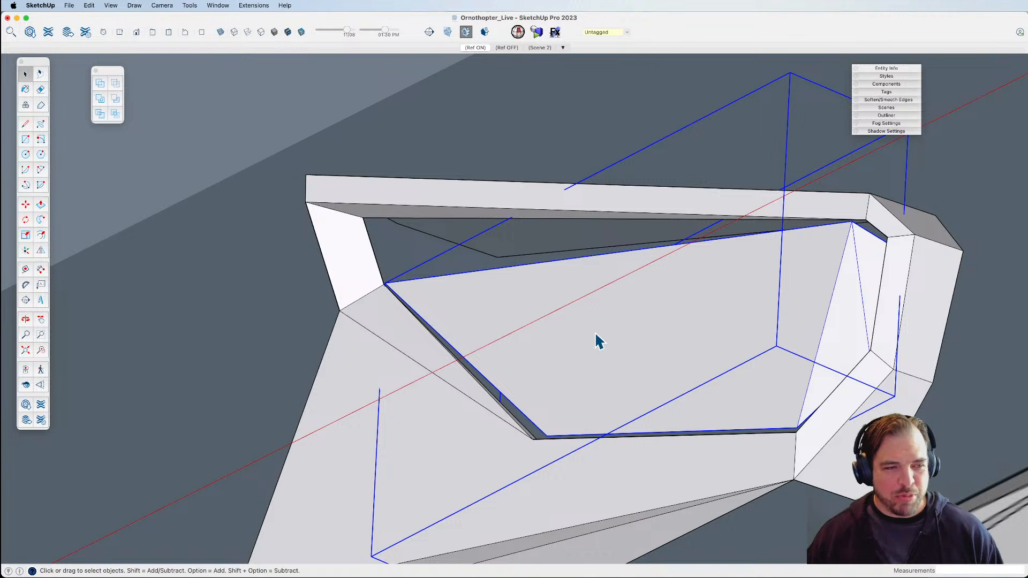
{"action": "left_click_drag", "start_coordinate": [597, 339], "coordinate": [612, 379]}
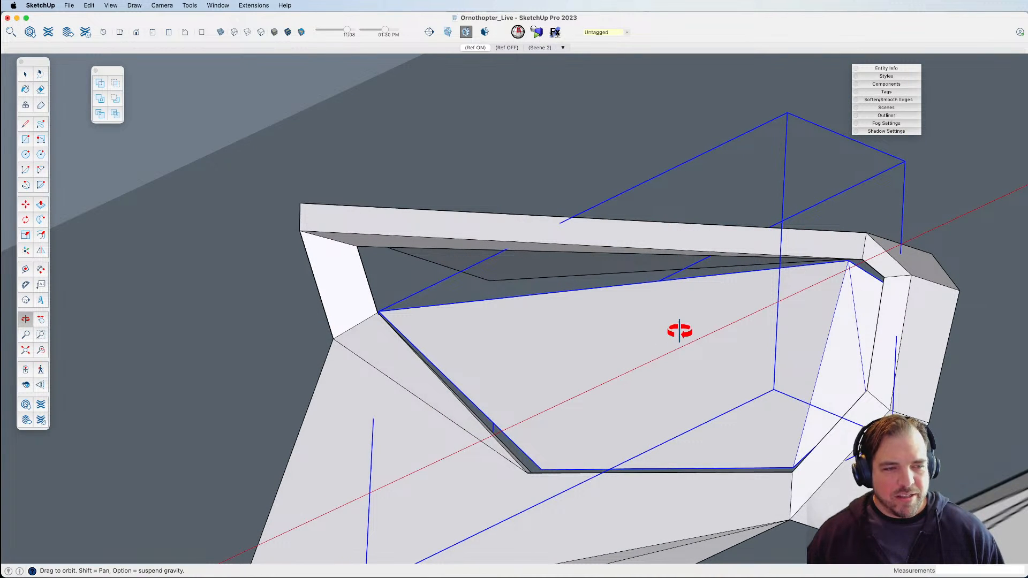
{"action": "left_click_drag", "start_coordinate": [681, 340], "coordinate": [600, 360]}
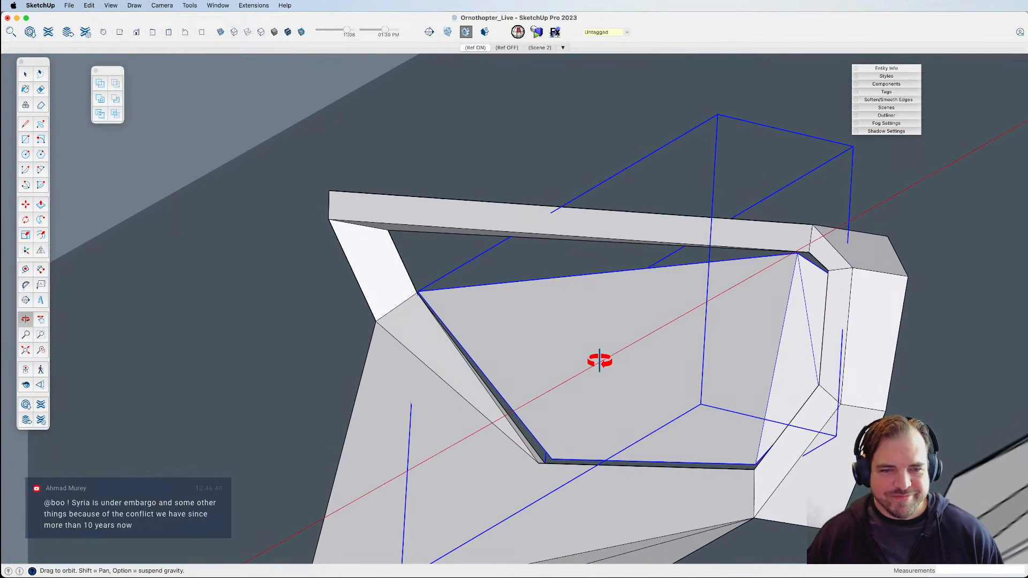
{"action": "key", "text": "space"}
{"action": "middle_click_drag", "start_coordinate": [690, 364], "coordinate": [712, 307]}
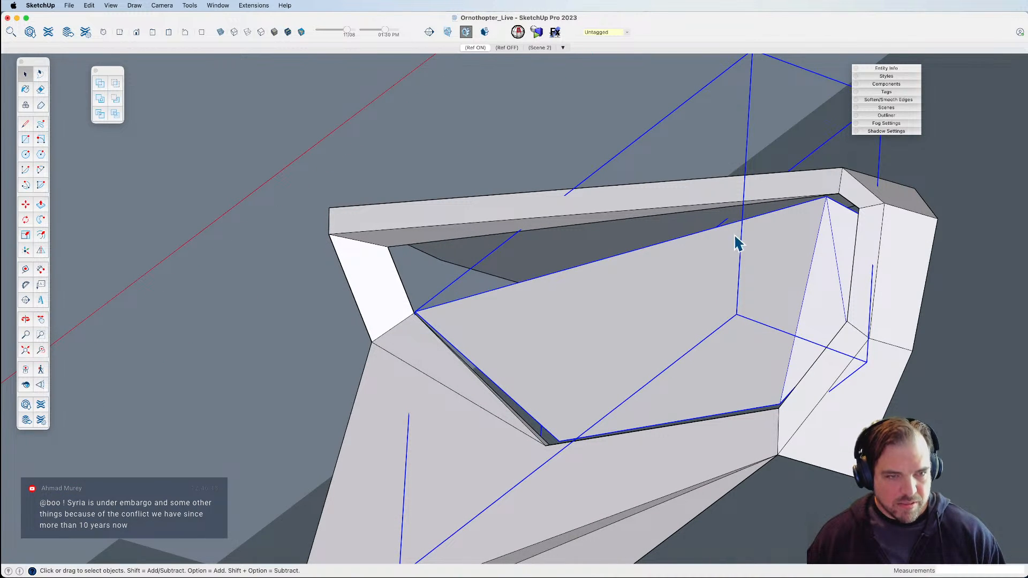
{"action": "left_click", "coordinate": [712, 208]}
{"action": "double_click", "coordinate": [716, 208]}
{"action": "key", "text": "l"}
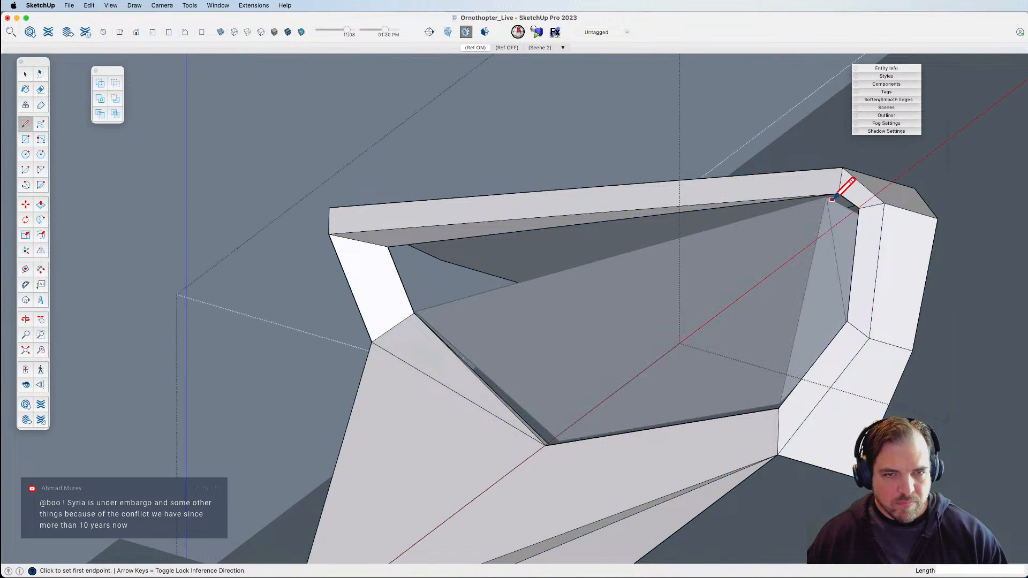
{"action": "left_click", "coordinate": [838, 194]}
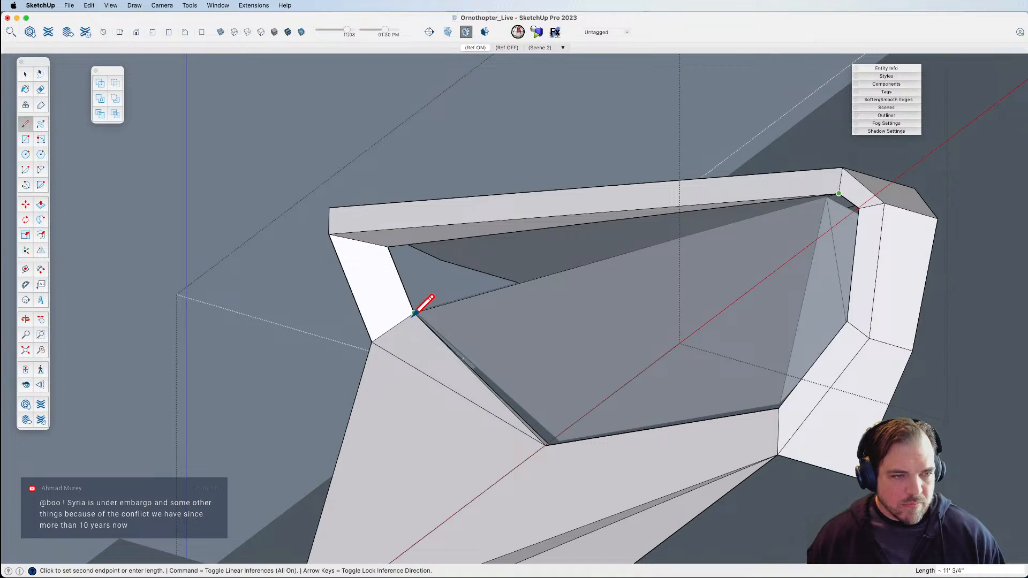
{"action": "left_click", "coordinate": [415, 312]}
Erase the separate side window panel from the cockpit frame's opening.
{"action": "middle_click_drag", "start_coordinate": [583, 351], "coordinate": [637, 540]}
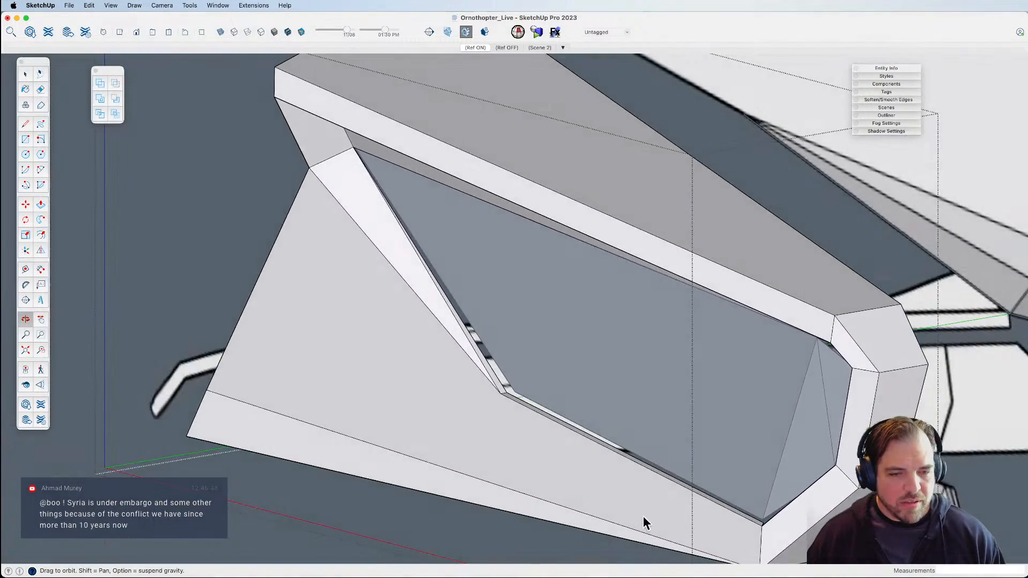
{"action": "middle_click_drag", "start_coordinate": [542, 408], "coordinate": [763, 418]}
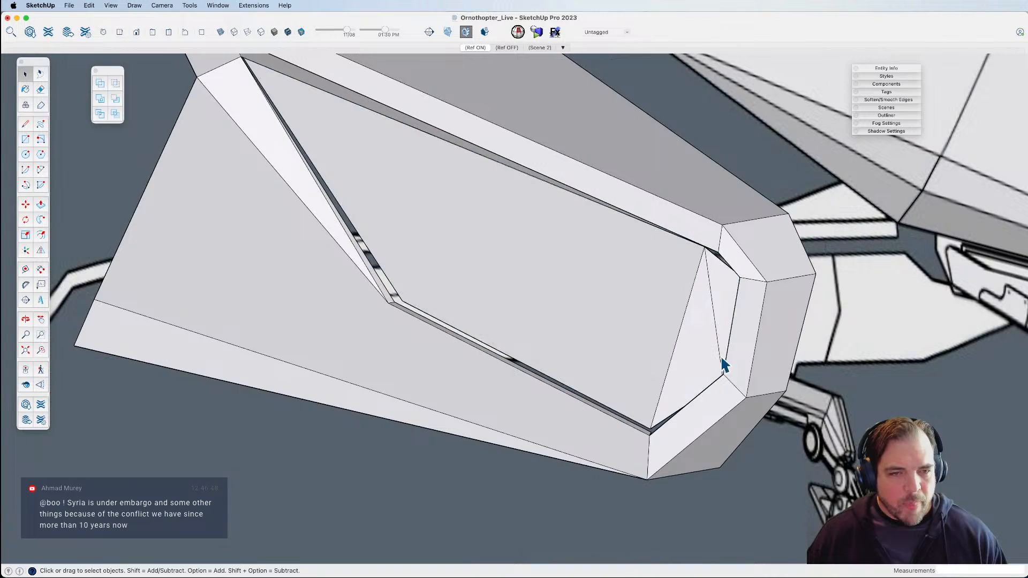
{"action": "key", "text": "e"}
{"action": "scroll", "coordinate": [719, 295], "scroll_direction": "up", "scroll_amount": 2}
{"action": "middle_click_drag", "start_coordinate": [719, 296], "coordinate": [678, 369]}
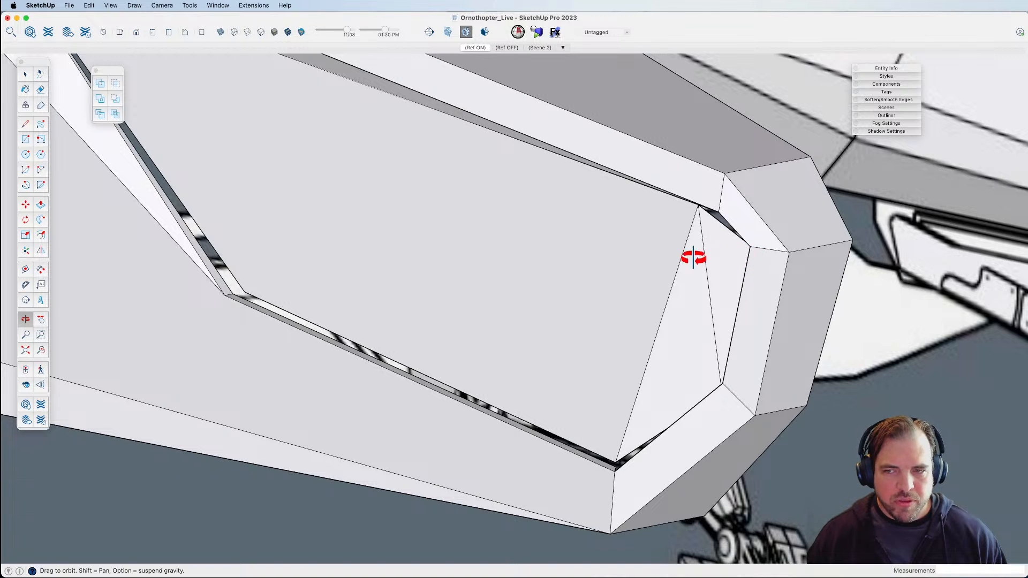
{"action": "key", "text": "e"}
{"action": "mouse_move", "coordinate": [688, 270]}
{"action": "left_mouse_down"}
{"action": "mouse_move", "coordinate": [661, 272]}
{"action": "mouse_move", "coordinate": [675, 283]}
{"action": "left_mouse_up"}
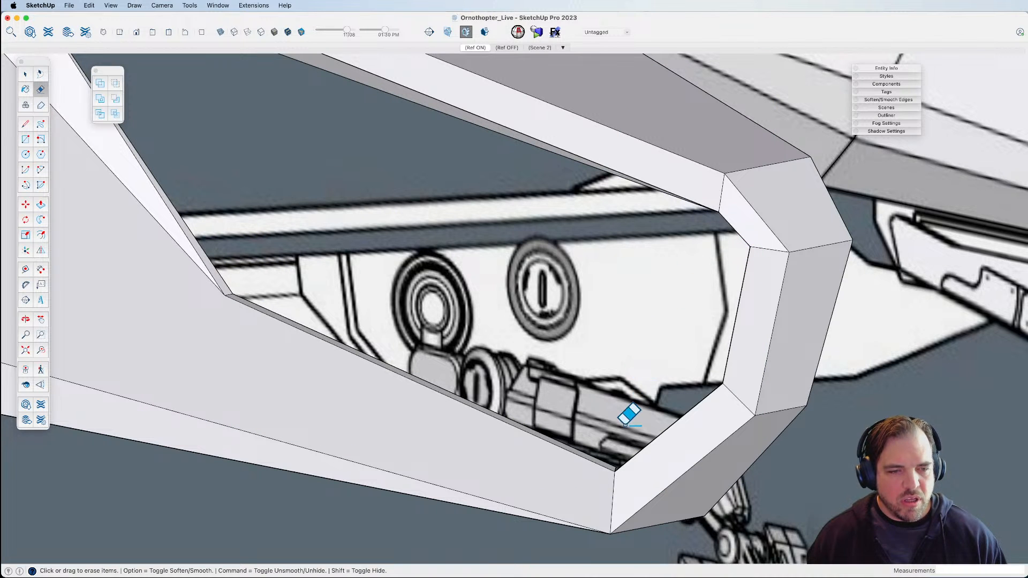
Draw edges in the frame opening from its lower front inner corner to the upper front corner and on to the lower rear corner.
{"action": "key", "text": "space"}
{"action": "middle_click_drag", "start_coordinate": [583, 464], "coordinate": [556, 459]}
{"action": "key", "text": "space"}
{"action": "left_click", "coordinate": [543, 478]}
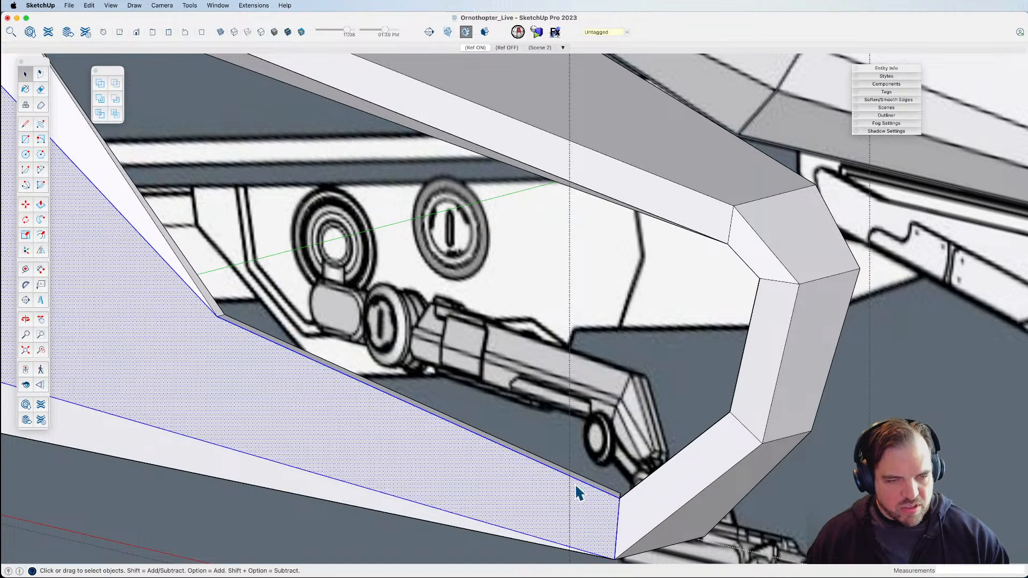
{"action": "key", "text": "l"}
{"action": "left_click", "coordinate": [620, 493]}
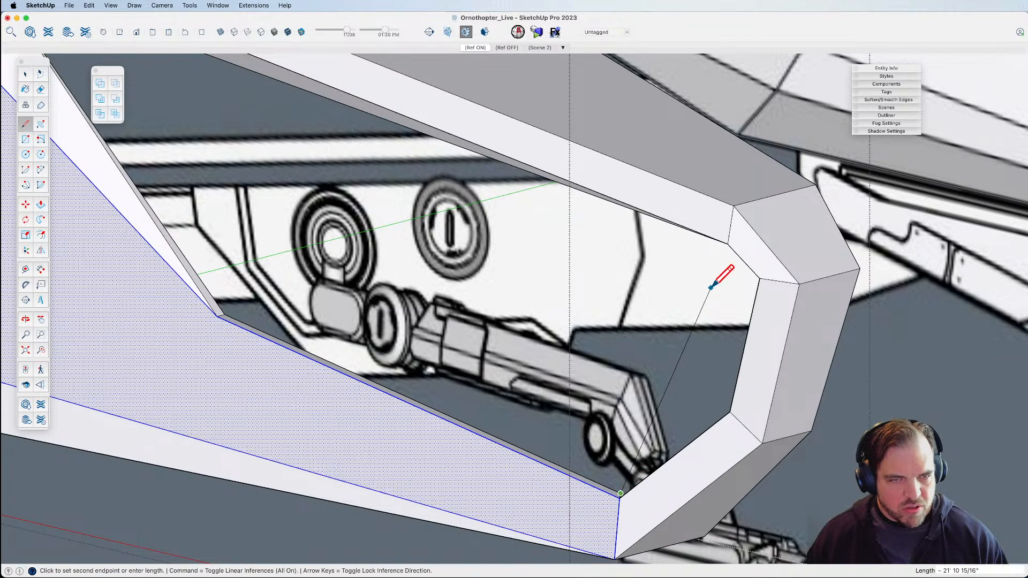
{"action": "left_click", "coordinate": [728, 244]}
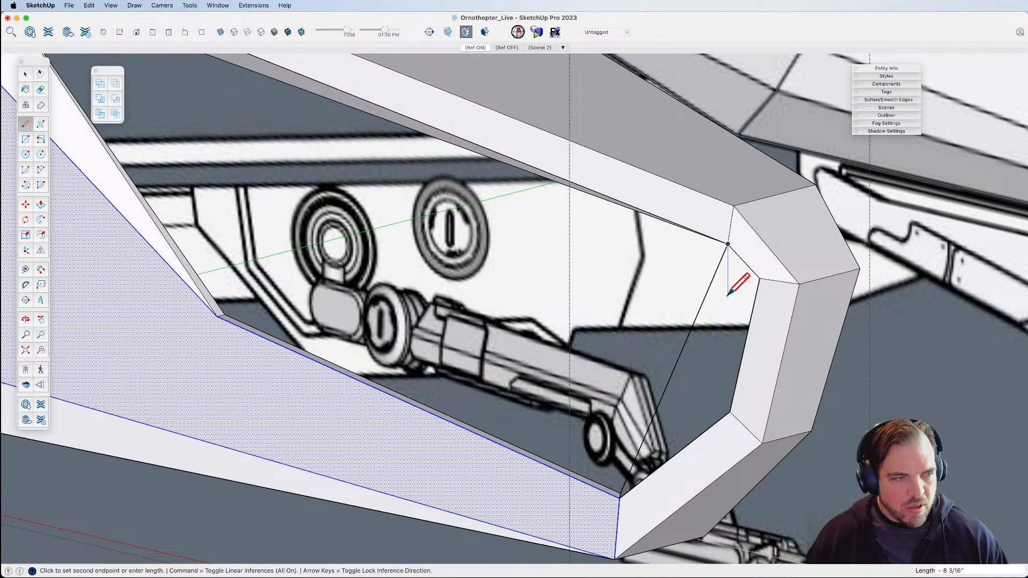
{"action": "left_click", "coordinate": [218, 315]}
Soften the diagonal edge across the new side panel.
{"action": "mouse_move", "coordinate": [434, 332]}
{"action": "middle_mouse_down", "text": "shift"}
{"action": "mouse_move", "coordinate": [541, 431]}
{"action": "mouse_move", "coordinate": [439, 342]}
{"action": "mouse_move", "coordinate": [420, 277]}
{"action": "middle_mouse_up", "text": "shift"}
{"action": "key", "text": "e"}
{"action": "key", "text": "alt"}
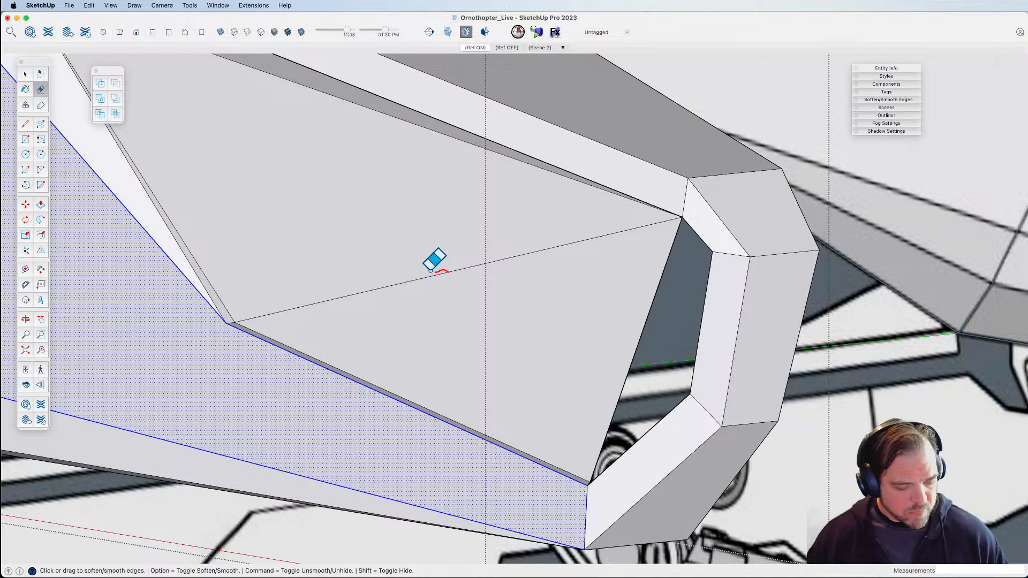
{"action": "mouse_move", "coordinate": [431, 270]}
{"action": "left_mouse_down", "text": "alt"}
{"action": "mouse_move", "coordinate": [443, 269]}
{"action": "mouse_move", "coordinate": [494, 317]}
{"action": "left_mouse_up", "text": "alt"}
Close the front gap with edges from the lower front inner corner to the front middle corner and up to the upper front corner.
{"action": "mouse_move", "coordinate": [494, 326]}
{"action": "middle_mouse_down"}
{"action": "mouse_move", "coordinate": [534, 368]}
{"action": "mouse_move", "coordinate": [420, 339]}
{"action": "mouse_move", "coordinate": [503, 418]}
{"action": "mouse_move", "coordinate": [400, 349]}
{"action": "mouse_move", "coordinate": [328, 344]}
{"action": "mouse_move", "coordinate": [484, 405]}
{"action": "mouse_move", "coordinate": [746, 473]}
{"action": "mouse_move", "coordinate": [422, 322]}
{"action": "mouse_move", "coordinate": [545, 346]}
{"action": "middle_mouse_up"}
{"action": "middle_click_drag", "start_coordinate": [874, 365], "coordinate": [516, 442], "text": "shift"}
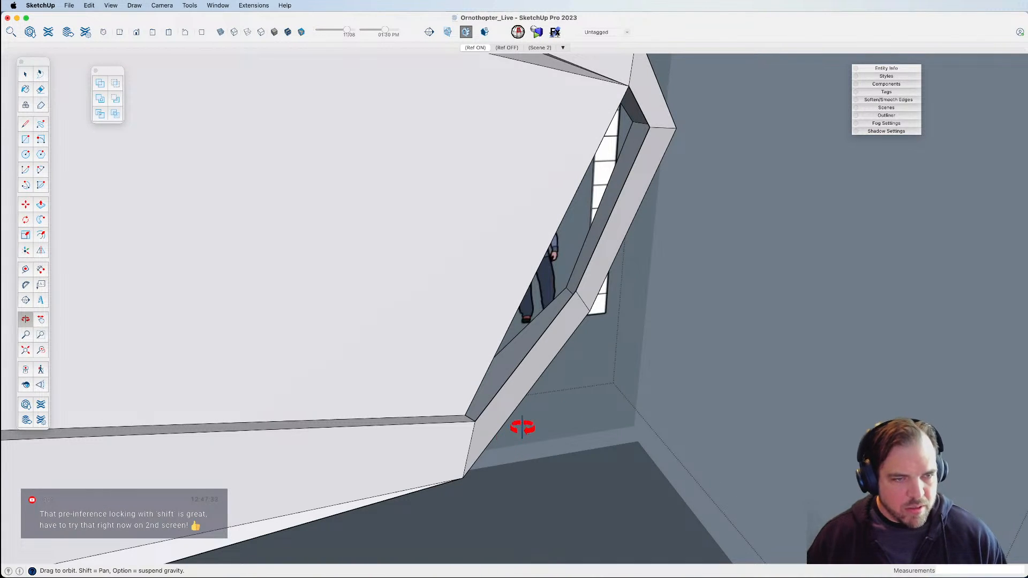
{"action": "key", "text": "l"}
{"action": "left_click", "coordinate": [465, 414]}
{"action": "left_click", "coordinate": [580, 291]}
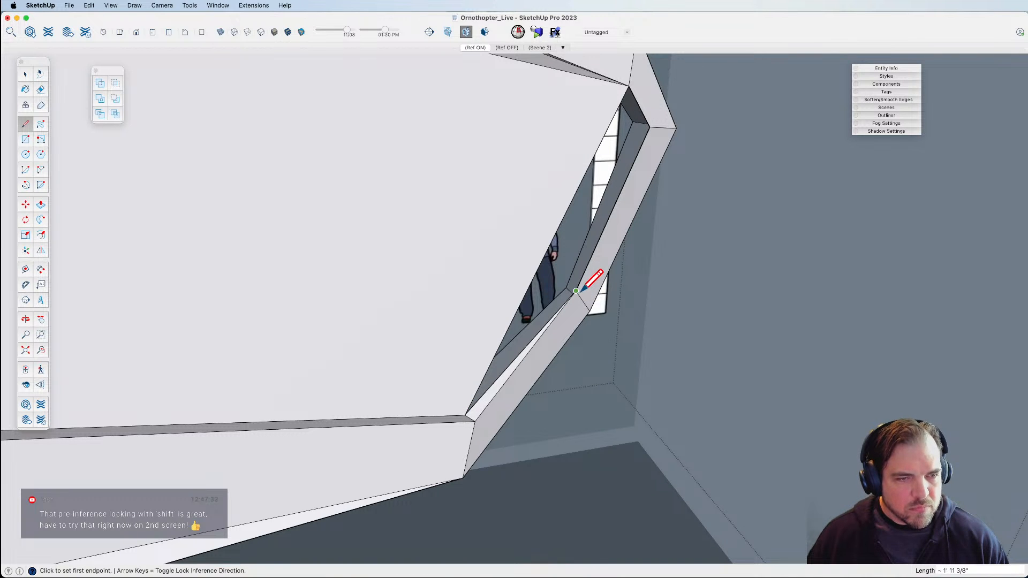
{"action": "left_click", "coordinate": [576, 291]}
{"action": "left_click", "coordinate": [629, 84]}
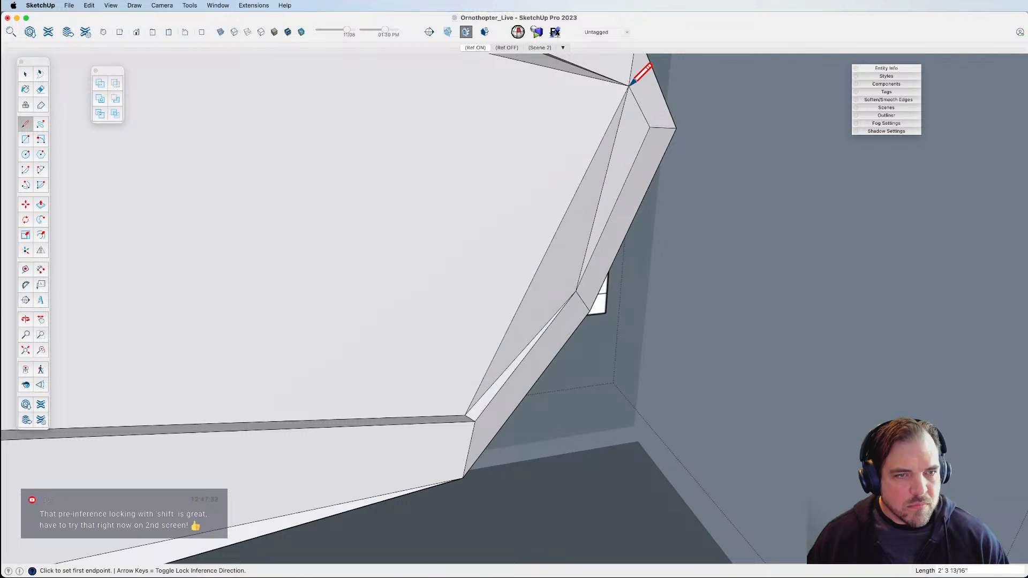
Soften the edge between the new front panel's middle and upper corners.
{"action": "key", "text": "e"}
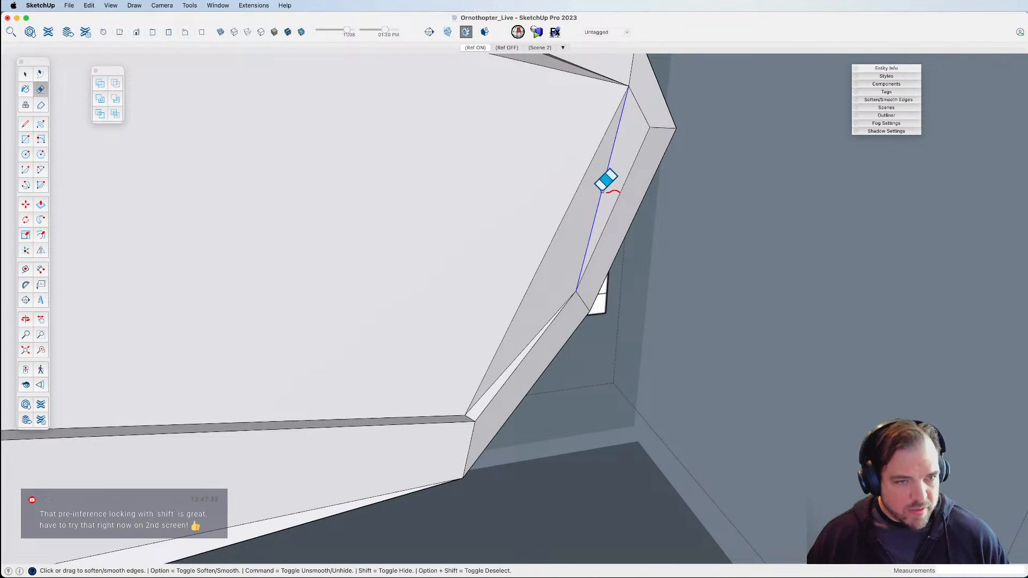
{"action": "key", "text": "z"}
{"action": "mouse_move", "coordinate": [577, 238]}
{"action": "left_mouse_down"}
{"action": "mouse_move", "coordinate": [566, 248]}
{"action": "mouse_move", "coordinate": [610, 314]}
{"action": "mouse_move", "coordinate": [542, 431]}
{"action": "mouse_move", "coordinate": [251, 367]}
{"action": "left_mouse_up"}
{"action": "key", "text": "o"}
{"action": "left_click_drag", "start_coordinate": [429, 320], "coordinate": [390, 196]}
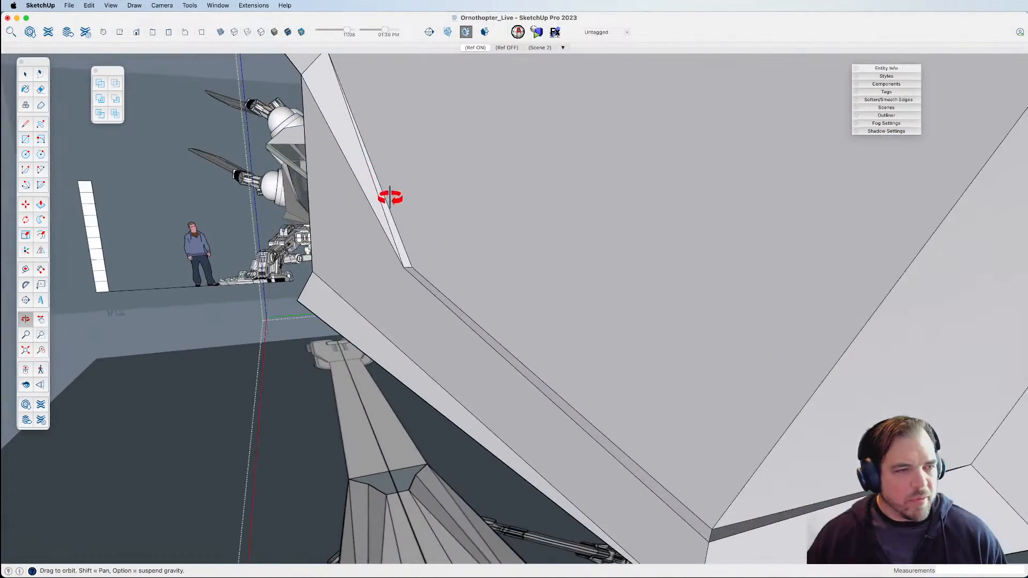
{"action": "key", "text": "e"}
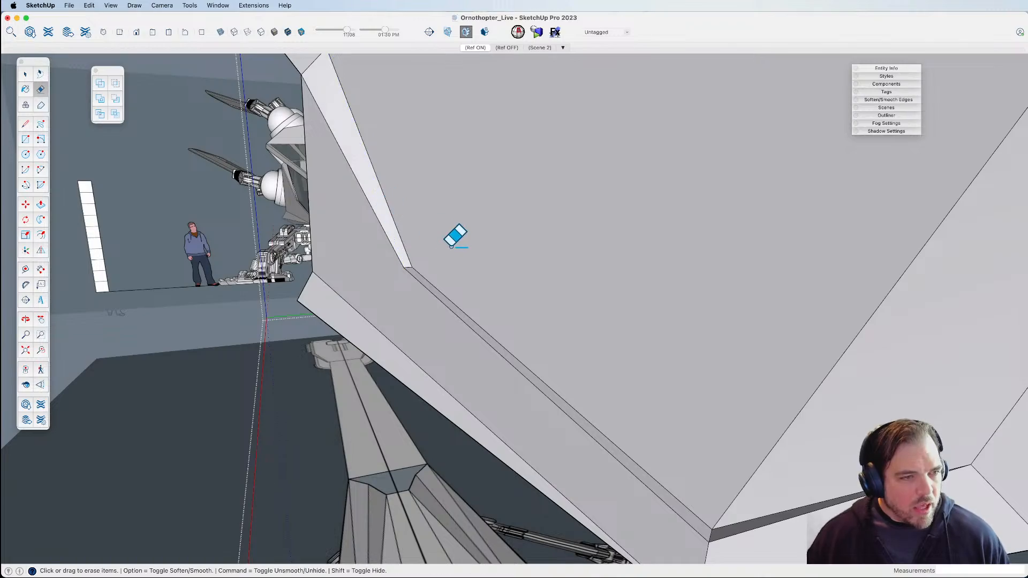
Leave the frame group and examine the cockpit shape against the side-view and top-view references.
{"action": "scroll", "coordinate": [451, 246], "scroll_direction": "down", "scroll_amount": 10}
{"action": "mouse_move", "coordinate": [451, 247]}
{"action": "middle_mouse_down"}
{"action": "mouse_move", "coordinate": [516, 291]}
{"action": "mouse_move", "coordinate": [488, 322]}
{"action": "middle_mouse_up"}
{"action": "key", "text": "space"}
{"action": "left_click", "coordinate": [509, 261]}
{"action": "middle_click_drag", "start_coordinate": [408, 271], "coordinate": [741, 373]}
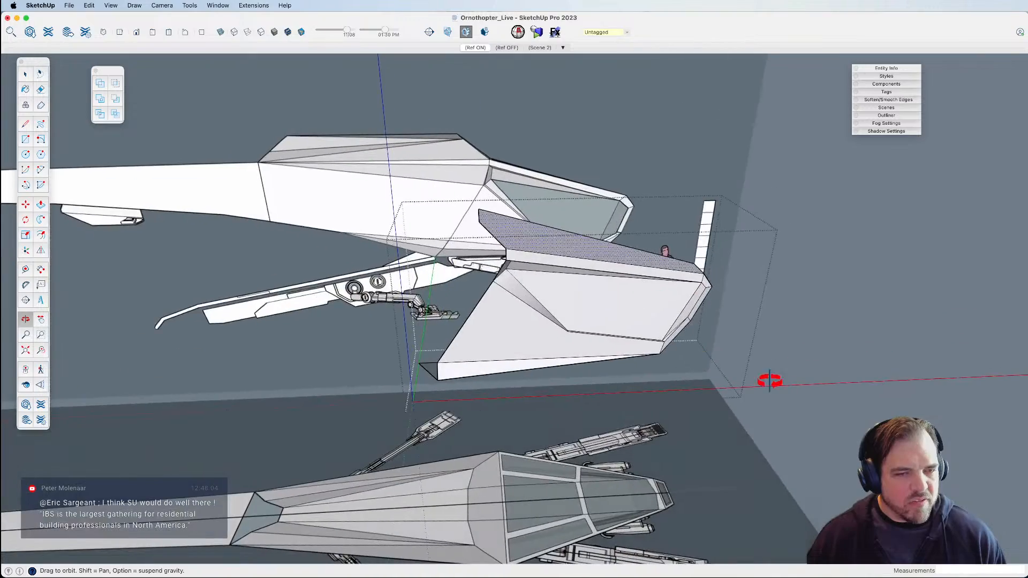
{"action": "middle_click_drag", "start_coordinate": [573, 338], "coordinate": [574, 259], "text": "shift"}
{"action": "key", "text": "l"}
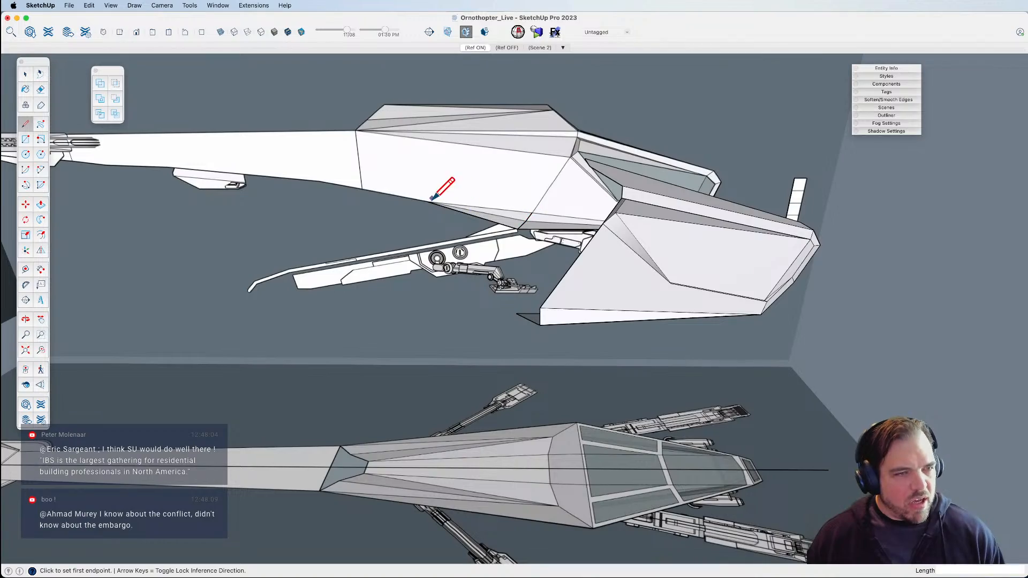
{"action": "middle_click_drag", "start_coordinate": [509, 228], "coordinate": [366, 261]}
{"action": "left_click_drag", "start_coordinate": [484, 355], "coordinate": [609, 437]}
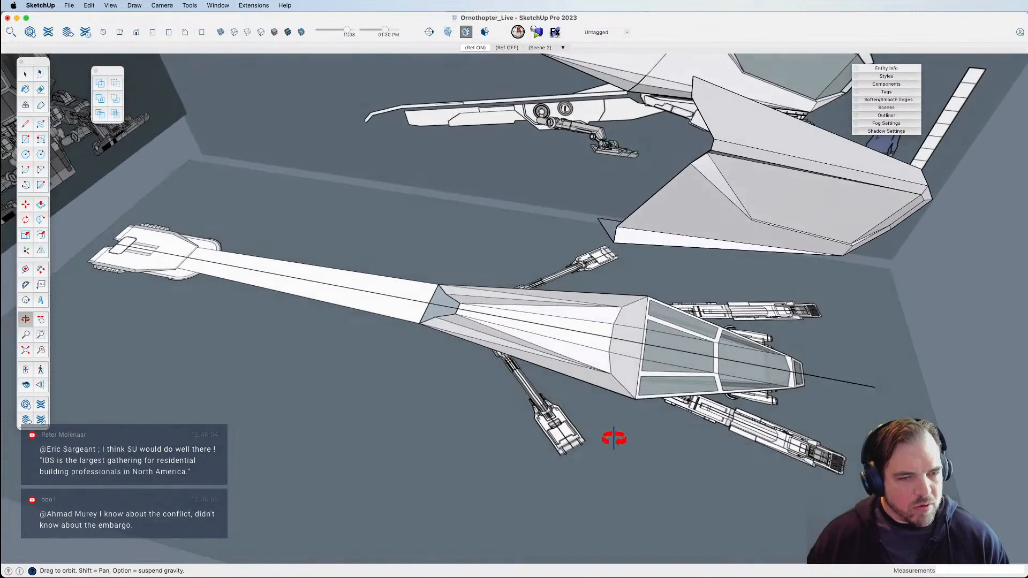
Draw an edge on the top-view reference along the fuselage's outer side, from the cockpit's rear corner to the tail boom junction.
{"action": "key", "text": "l"}
{"action": "scroll", "coordinate": [632, 397], "scroll_direction": "up", "scroll_amount": 5}
{"action": "left_click", "coordinate": [629, 396]}
{"action": "scroll", "coordinate": [407, 345], "scroll_direction": "down", "scroll_amount": 5}
{"action": "scroll", "coordinate": [551, 315], "scroll_direction": "up", "scroll_amount": 8}
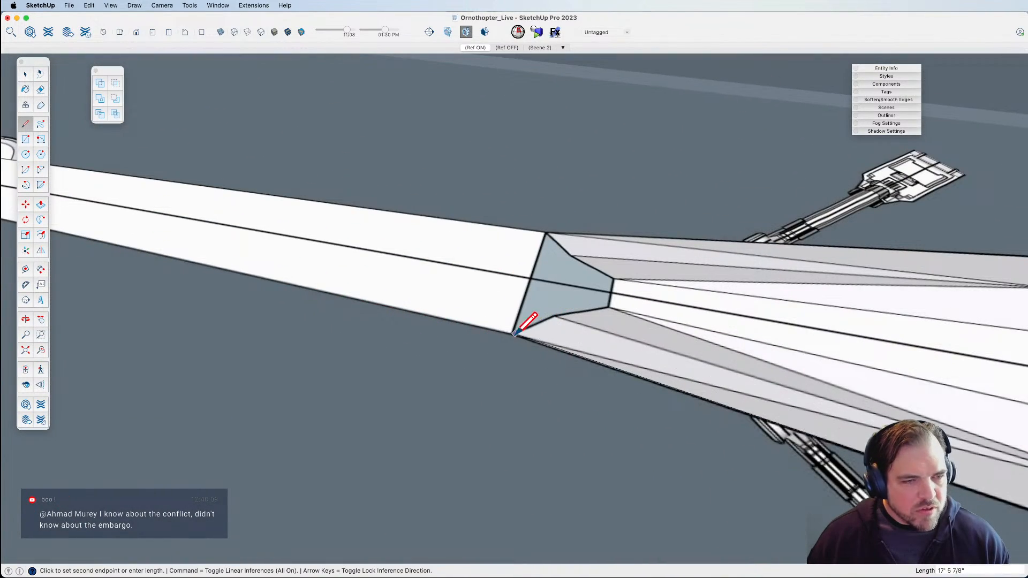
{"action": "scroll", "coordinate": [519, 343], "scroll_direction": "down", "scroll_amount": 5}
{"action": "middle_click_drag", "start_coordinate": [523, 351], "coordinate": [391, 459]}
{"action": "key", "text": "space"}
{"action": "mouse_move", "coordinate": [133, 492]}
{"action": "middle_mouse_down"}
{"action": "mouse_move", "coordinate": [413, 368]}
{"action": "mouse_move", "coordinate": [443, 413]}
{"action": "middle_mouse_up"}
{"action": "key", "text": "l"}
{"action": "left_click", "coordinate": [640, 121]}
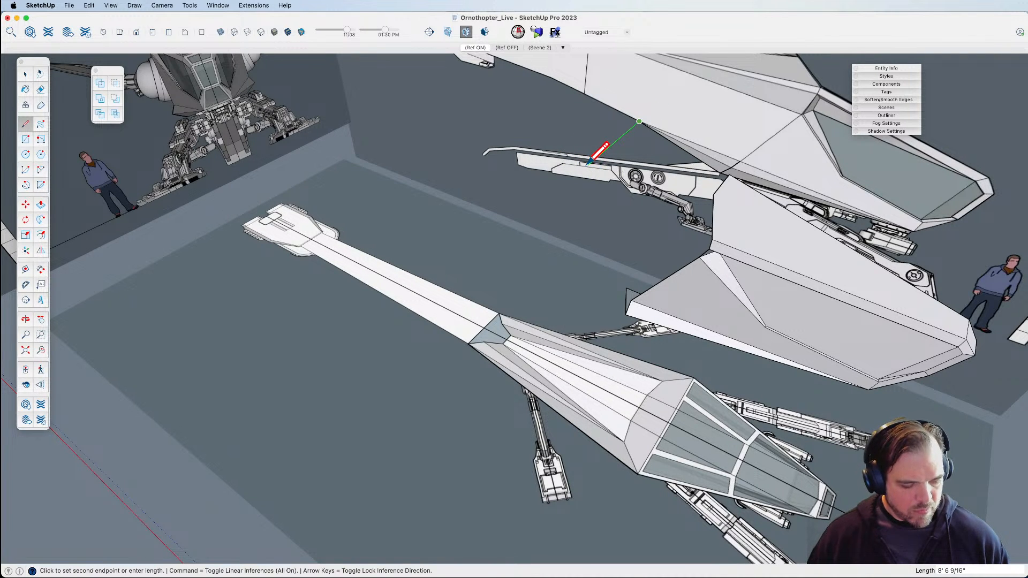
{"action": "key", "text": "Left"}
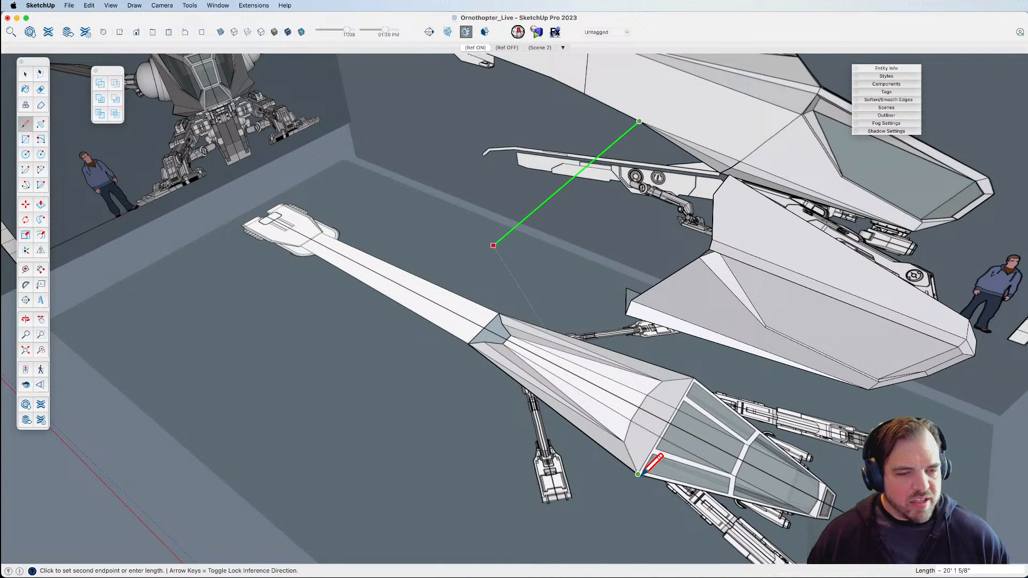
{"action": "key", "text": "Escape"}
Build a triangular guide face on the top-view fuselage side line with an upright edge at the tail junction and a closing edge.
{"action": "left_click", "coordinate": [468, 343]}
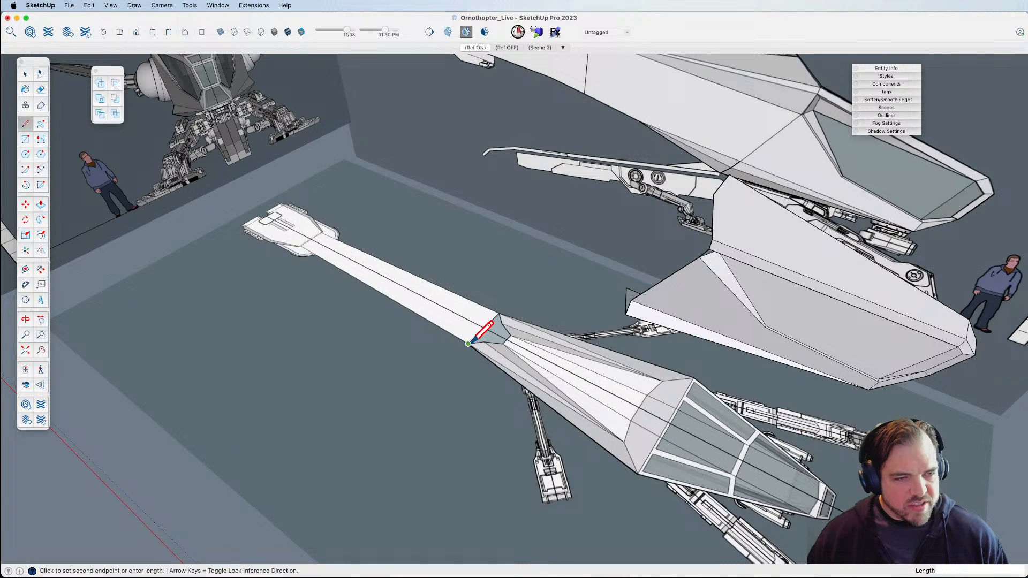
{"action": "left_click", "coordinate": [462, 286]}
{"action": "key", "text": "space"}
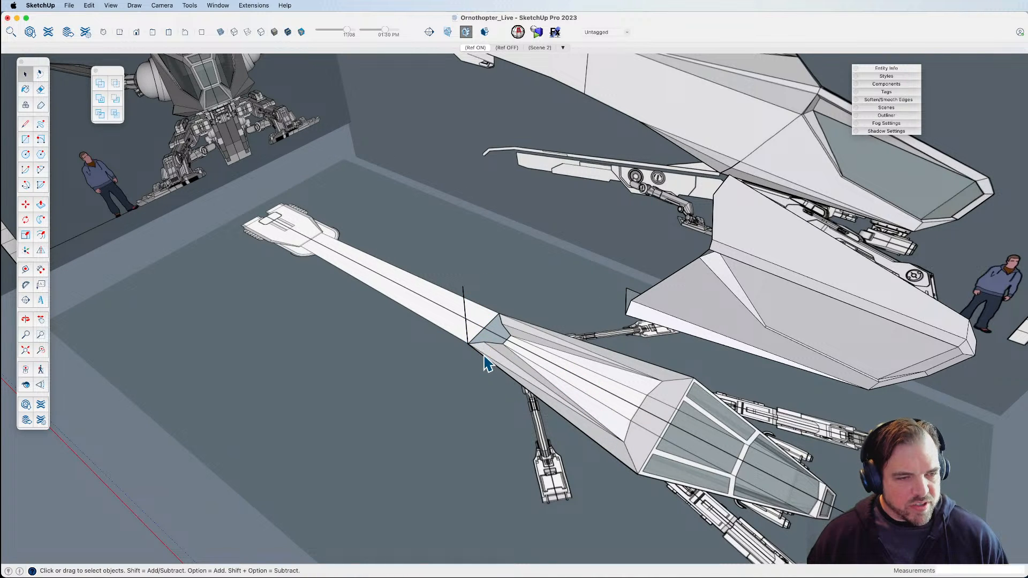
{"action": "key", "text": "m"}
{"action": "key", "text": "alt"}
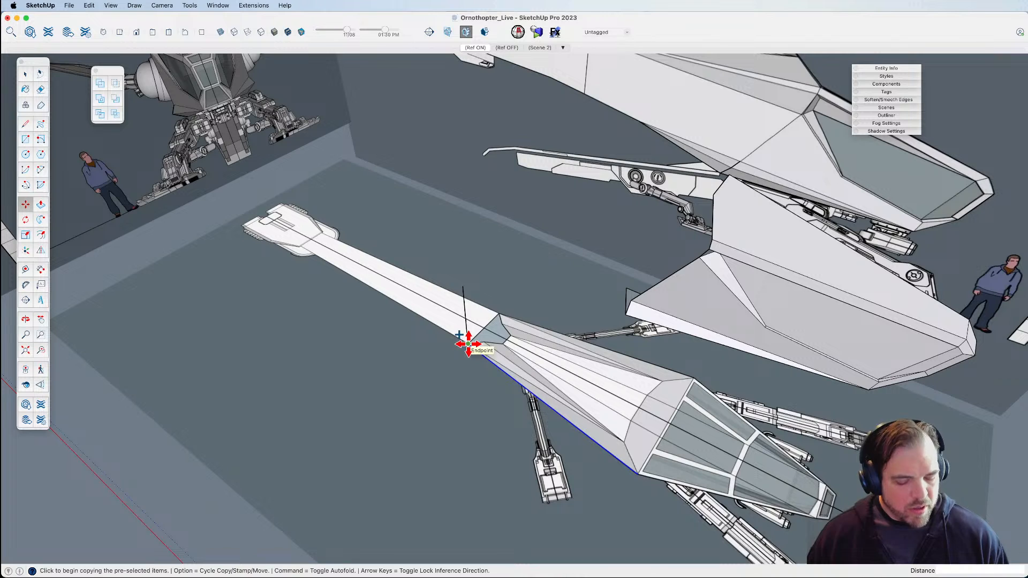
{"action": "key", "text": "l"}
{"action": "left_click", "coordinate": [638, 474]}
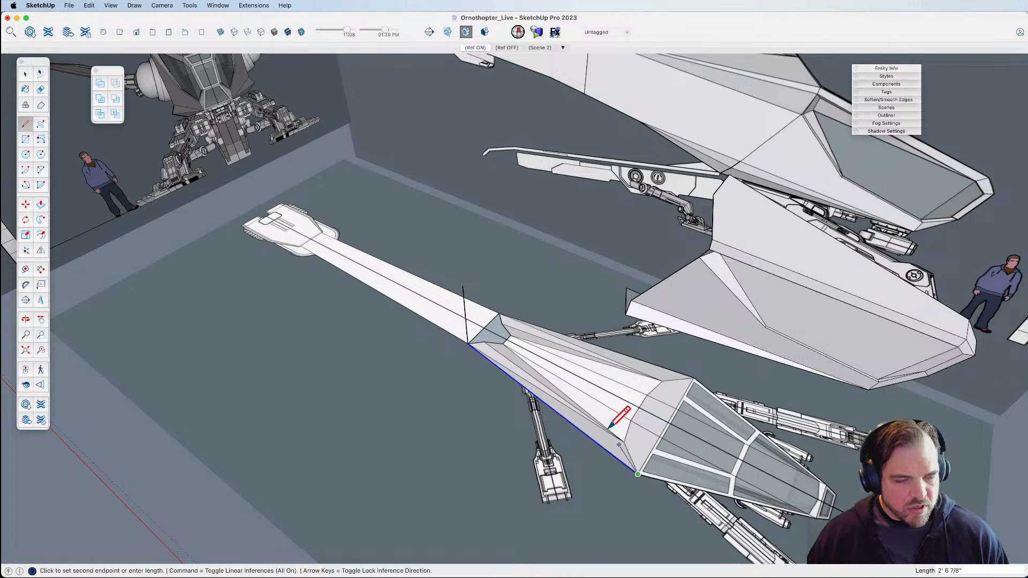
{"action": "left_click", "coordinate": [463, 286]}
{"action": "key", "text": "space"}
Draw a line along the green axis from the side-view fuselage's lower corner, using the triangular guide face to set its length.
{"action": "middle_click_drag", "start_coordinate": [473, 275], "coordinate": [552, 259]}
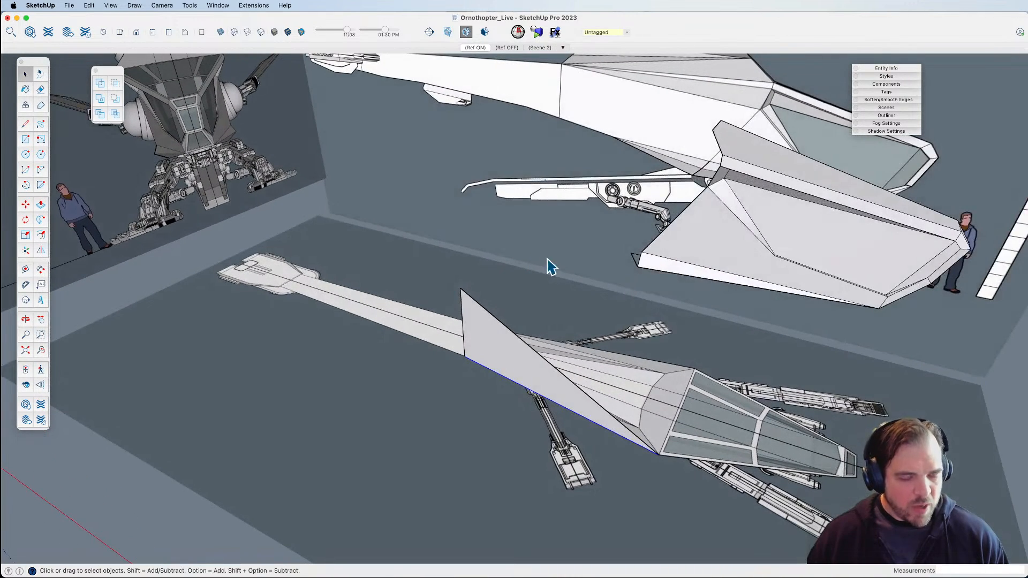
{"action": "key", "text": "l"}
{"action": "left_click", "coordinate": [612, 137]}
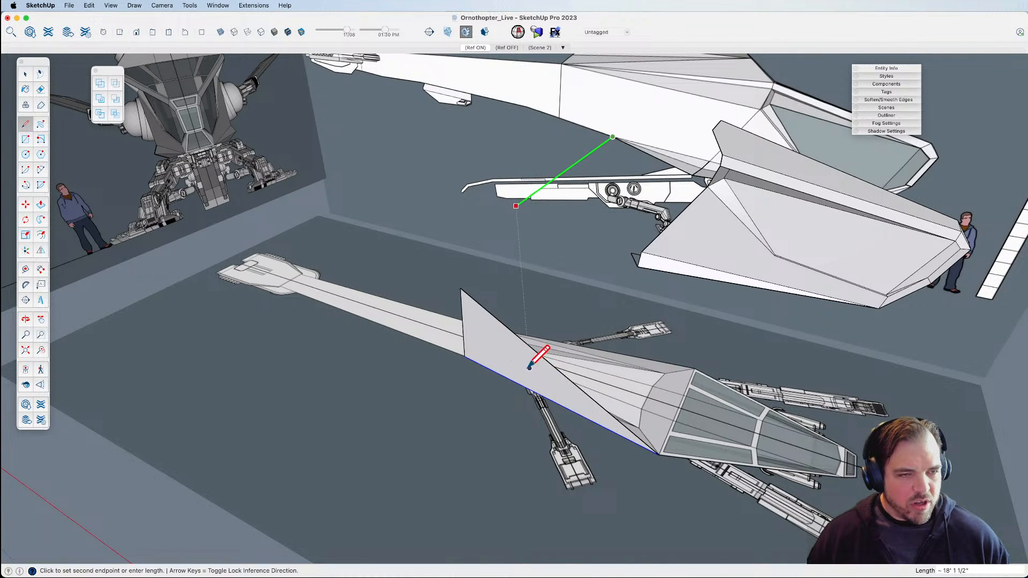
{"action": "left_click", "coordinate": [498, 334]}
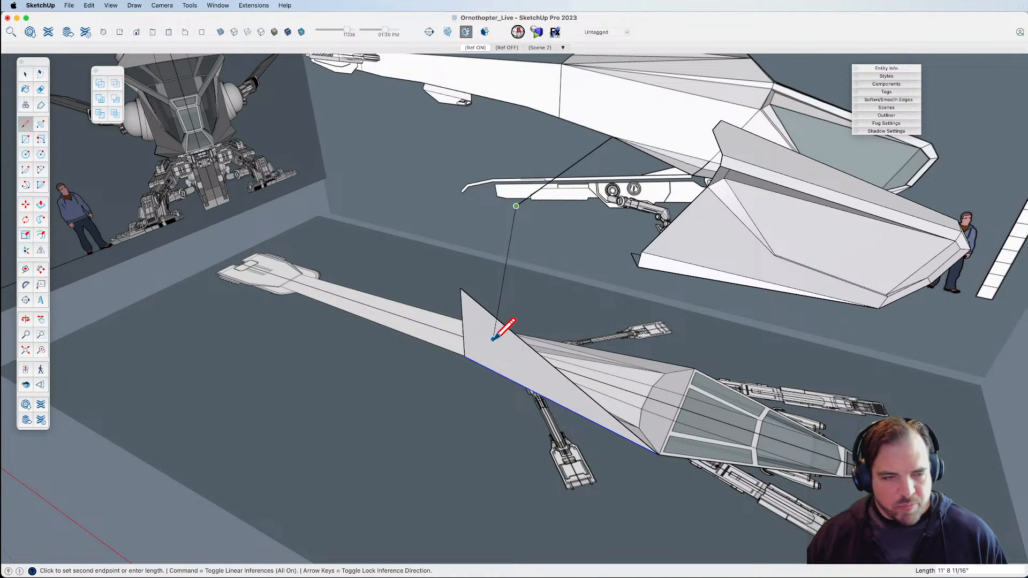
Draw a line from the outer end of the green-axis guide line to the cockpit's lower rear corner.
{"action": "key", "text": "space"}
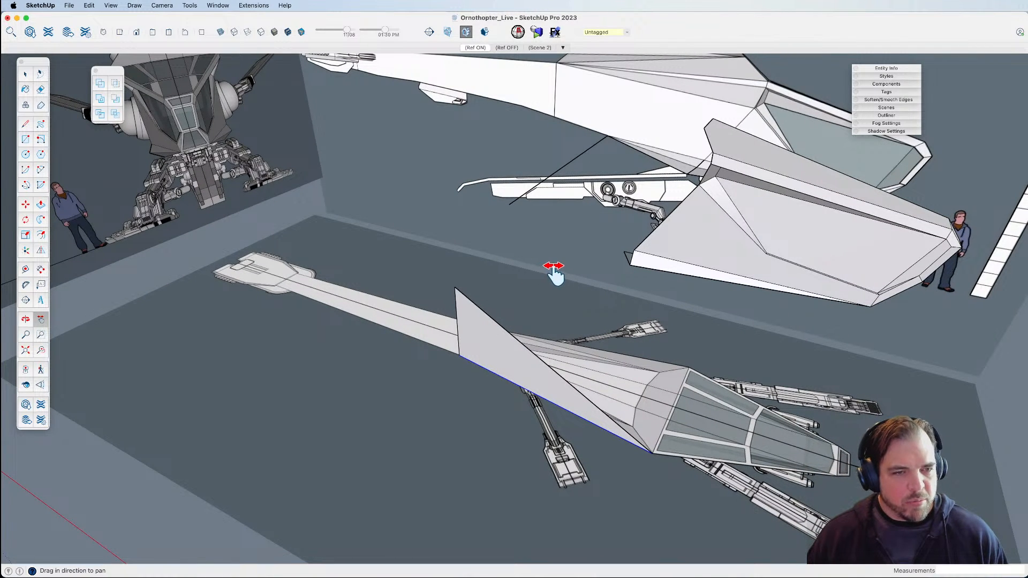
{"action": "key", "text": "l"}
{"action": "left_click", "coordinate": [509, 205]}
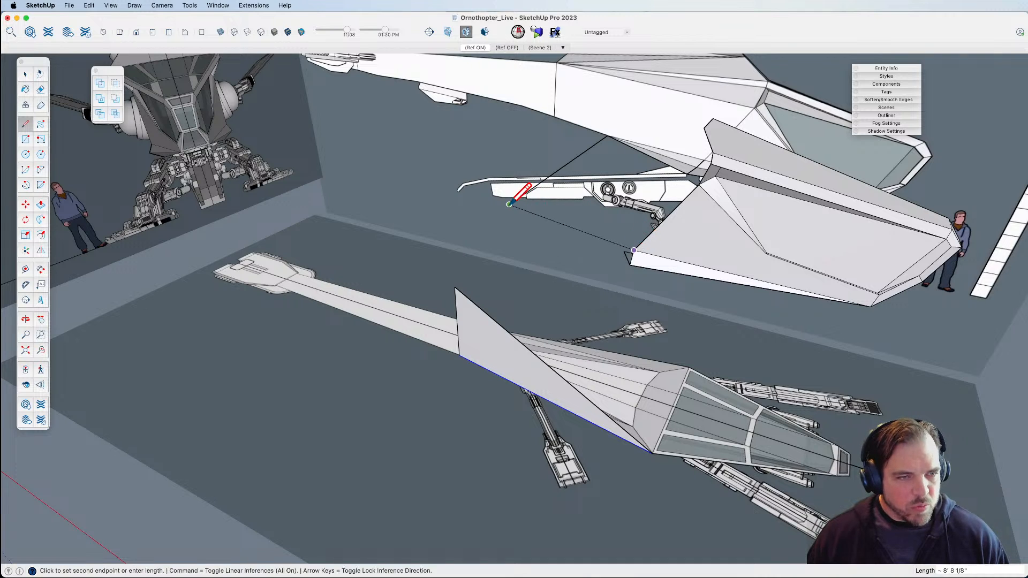
{"action": "left_click", "coordinate": [626, 250]}
{"action": "key", "text": "e"}
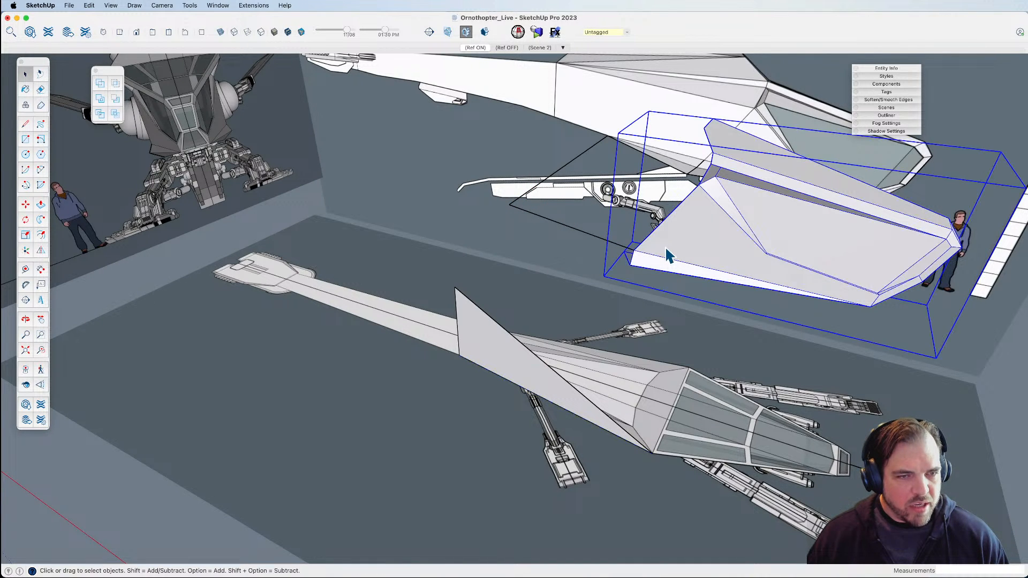
Enter the cockpit group and extend its bottom strip rearward to a point with edges from the lower rear corners to the guide line's end.
{"action": "key", "text": "space"}
{"action": "middle_click_drag", "start_coordinate": [667, 250], "coordinate": [728, 229]}
{"action": "key", "text": "l"}
{"action": "left_click", "coordinate": [642, 233]}
{"action": "left_click", "coordinate": [513, 201]}
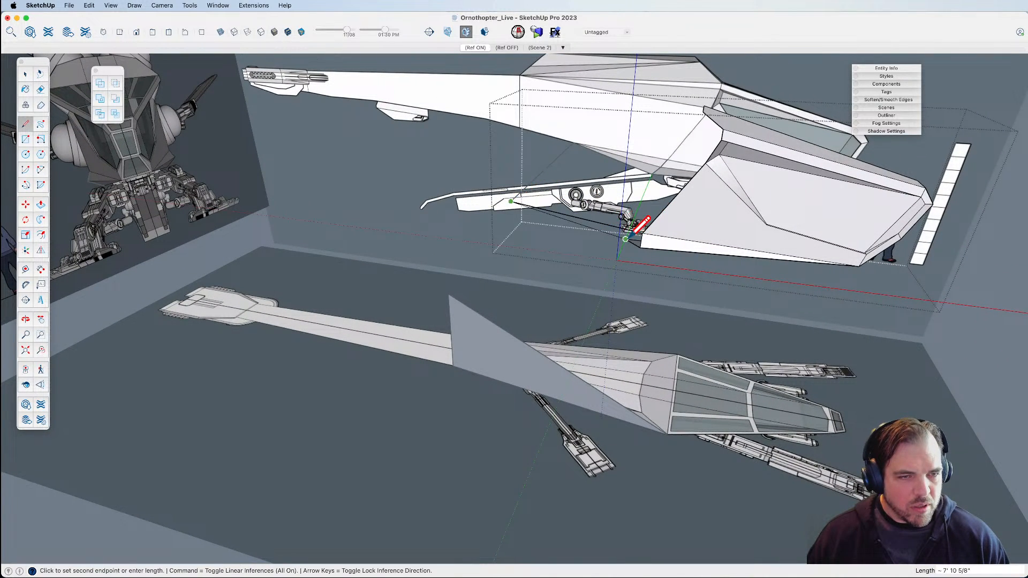
{"action": "left_click", "coordinate": [625, 239]}
{"action": "left_click", "coordinate": [645, 245]}
{"action": "left_click", "coordinate": [514, 202]}
Outside the group, draw a green-axis line from the side view's lower tail junction corner, limited by the triangular guide face, and connect it to the strip's tip.
{"action": "middle_click_drag", "start_coordinate": [581, 249], "coordinate": [723, 352]}
{"action": "scroll", "coordinate": [681, 303], "scroll_direction": "up", "scroll_amount": 3}
{"action": "middle_click_drag", "start_coordinate": [677, 303], "coordinate": [757, 374], "text": "shift"}
{"action": "middle_click_drag", "start_coordinate": [701, 337], "coordinate": [793, 396], "text": "shift"}
{"action": "left_click", "coordinate": [959, 423]}
{"action": "middle_click_drag", "start_coordinate": [732, 336], "coordinate": [606, 343]}
{"action": "key", "text": "l"}
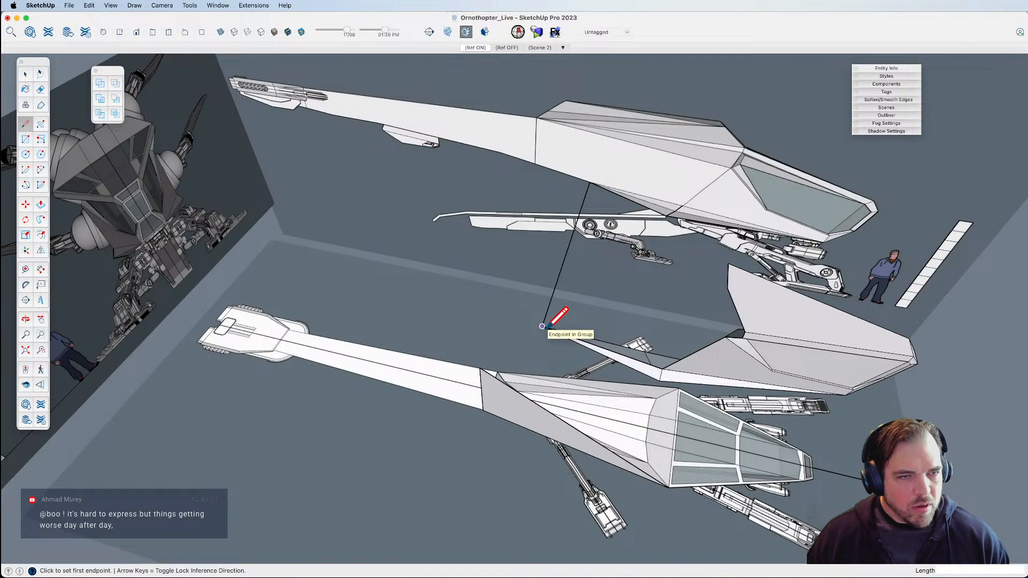
{"action": "left_click", "coordinate": [534, 162]}
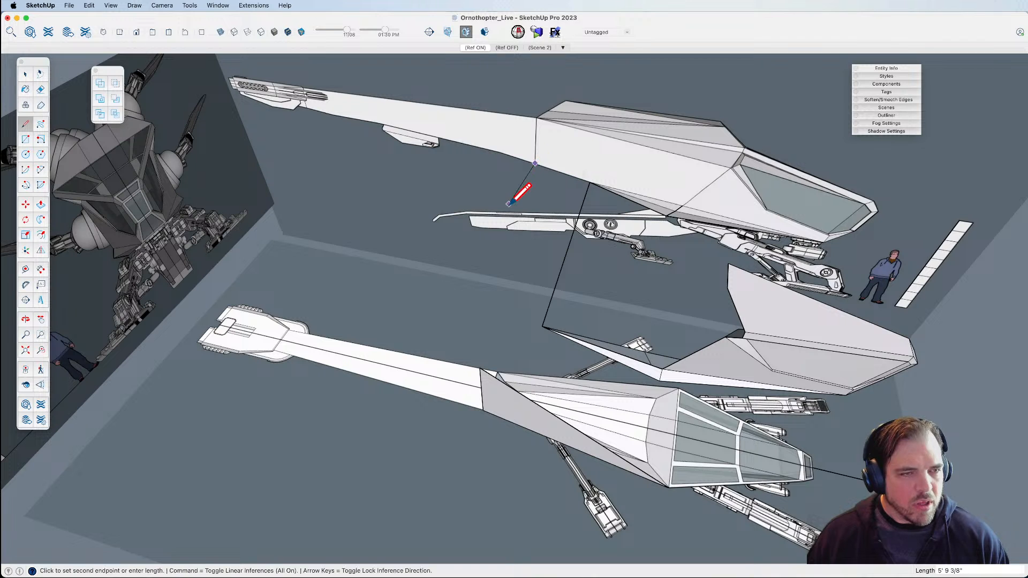
{"action": "key", "text": "Left"}
{"action": "left_click", "coordinate": [502, 396]}
{"action": "left_click", "coordinate": [542, 325]}
Erase the first green-axis guide line between the side-view fuselage underside and the extended strip's tip.
{"action": "middle_click_drag", "start_coordinate": [550, 310], "coordinate": [534, 324]}
{"action": "key", "text": "e"}
{"action": "left_click", "coordinate": [523, 284]}
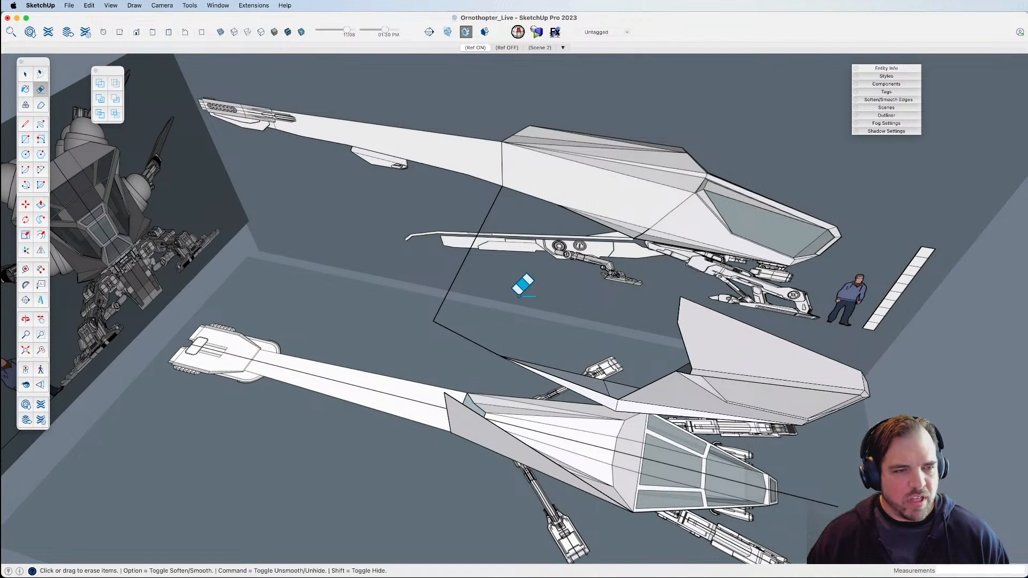
{"action": "middle_click_drag", "start_coordinate": [524, 284], "coordinate": [551, 314]}
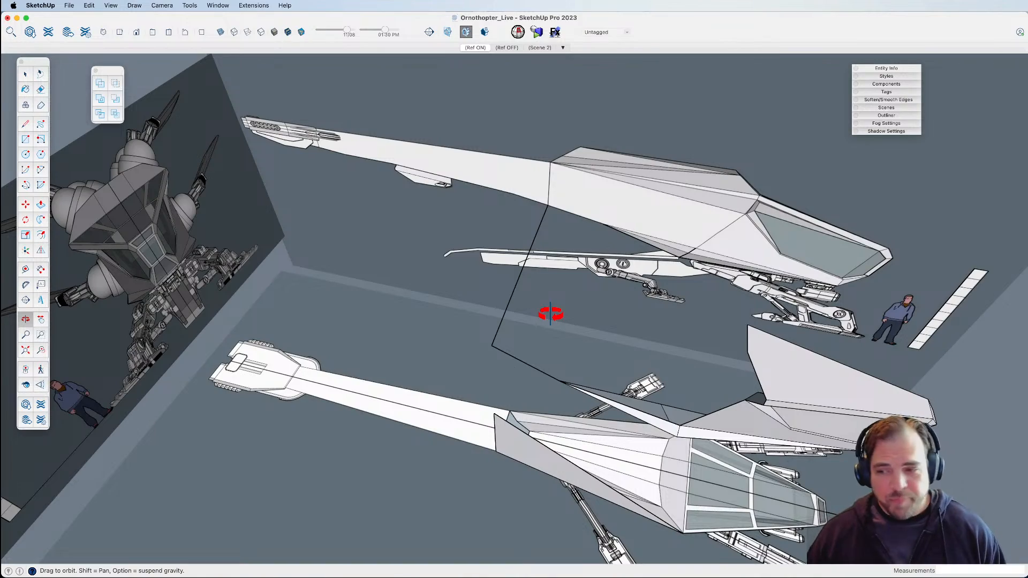
{"action": "middle_click_drag", "start_coordinate": [547, 312], "coordinate": [507, 302]}
Trace the vertical tail junction edge on the side-view reference from its lower to its upper corner.
{"action": "key", "text": "l"}
{"action": "left_click", "coordinate": [464, 332]}
{"action": "key", "text": "Up"}
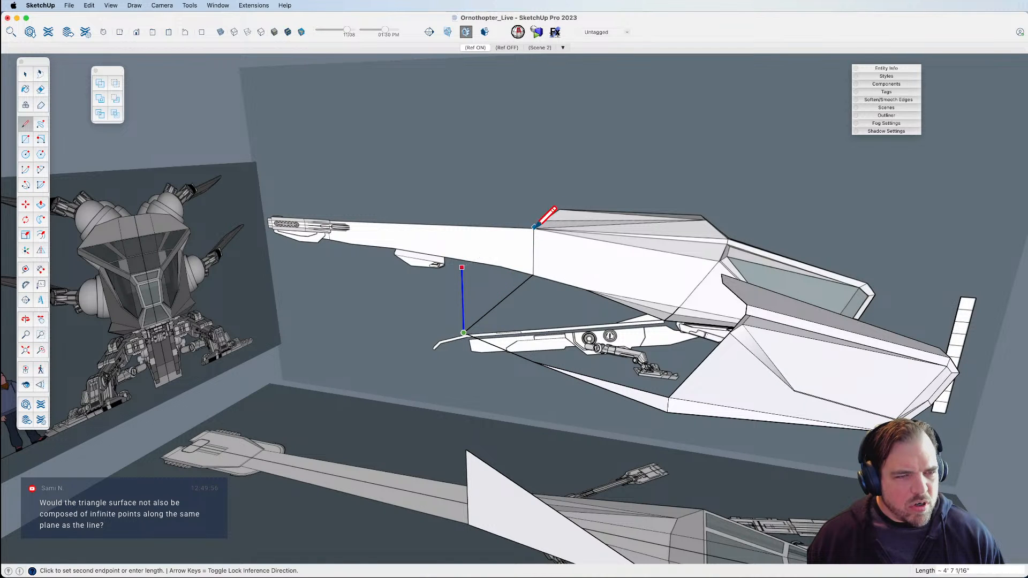
{"action": "key", "text": "Escape"}
{"action": "left_click", "coordinate": [534, 274]}
{"action": "scroll", "coordinate": [534, 228], "scroll_direction": "up", "scroll_amount": 5}
{"action": "left_click", "coordinate": [534, 229]}
{"action": "scroll", "coordinate": [534, 228], "scroll_direction": "down", "scroll_amount": 5}
Draw an upright line from the projected tail junction point to the height of the side view's upper junction corner.
{"action": "key", "text": "space"}
{"action": "key", "text": "l"}
{"action": "left_click", "coordinate": [465, 331]}
{"action": "left_click", "coordinate": [534, 228]}
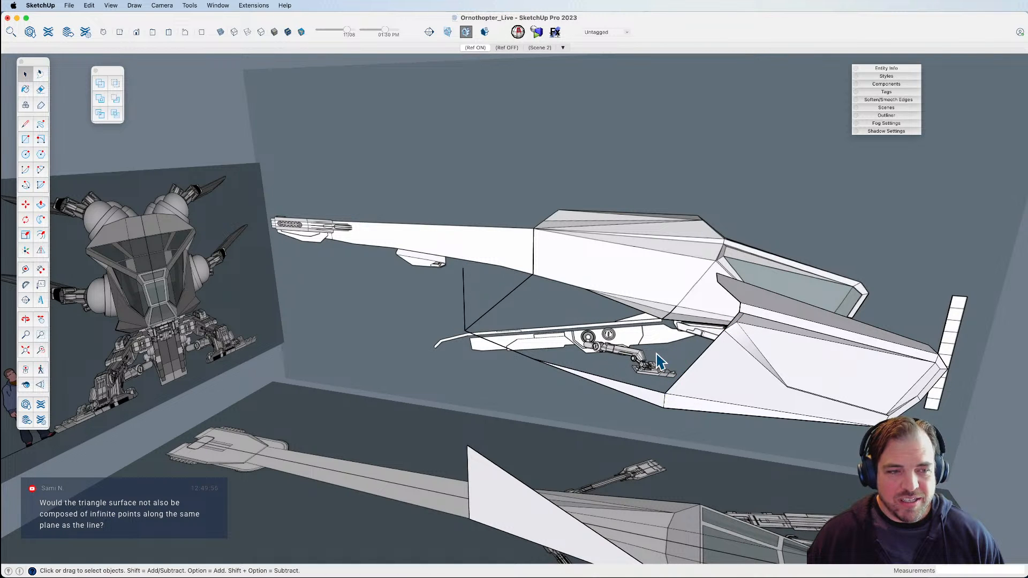
{"action": "middle_click_drag", "start_coordinate": [560, 358], "coordinate": [516, 297], "text": "shift"}
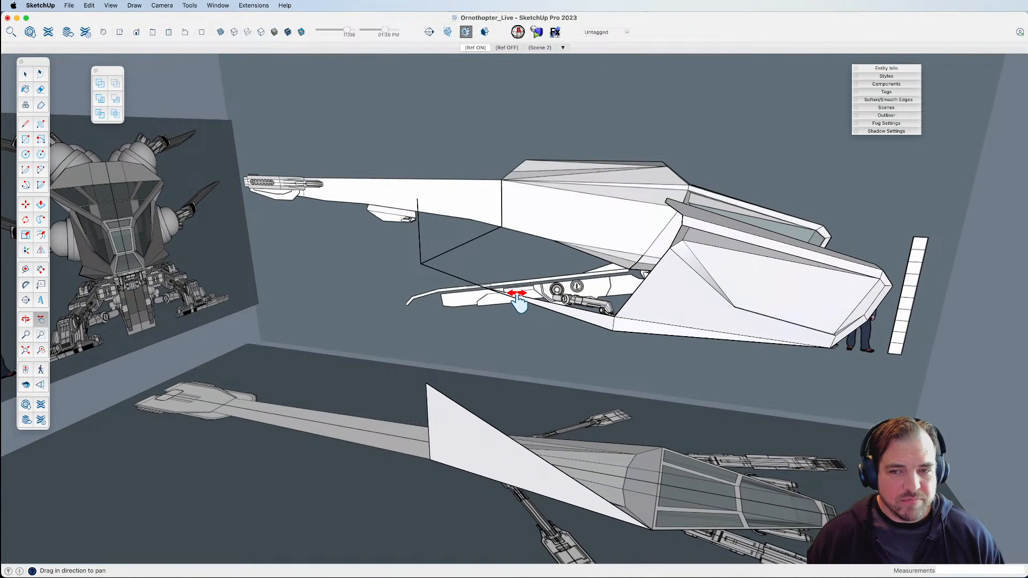
{"action": "scroll", "coordinate": [517, 309], "scroll_direction": "down", "scroll_amount": 3}
{"action": "middle_click_drag", "start_coordinate": [509, 335], "coordinate": [505, 388]}
{"action": "scroll", "coordinate": [499, 369], "scroll_direction": "up", "scroll_amount": 3}
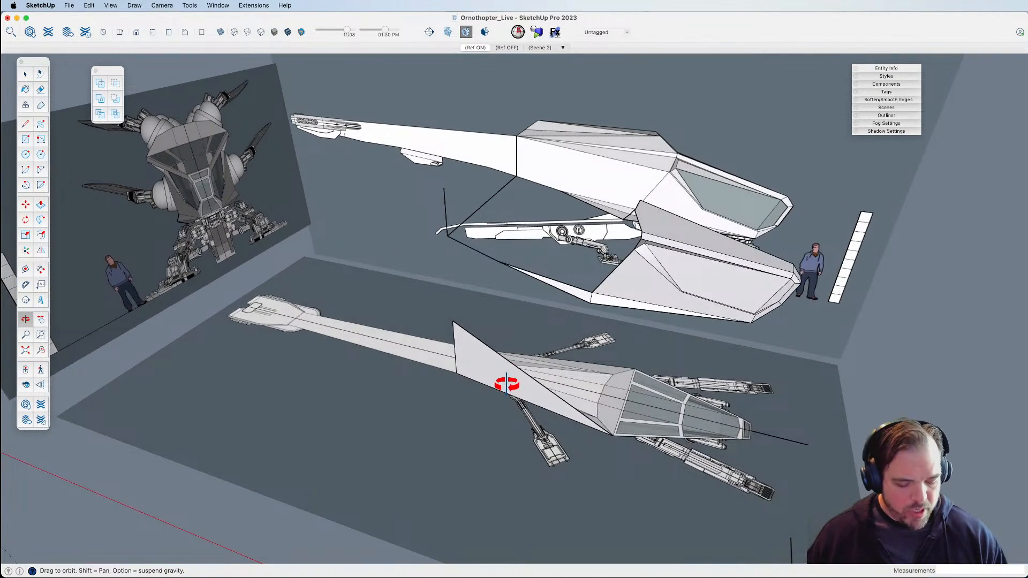
{"action": "key", "text": "l"}
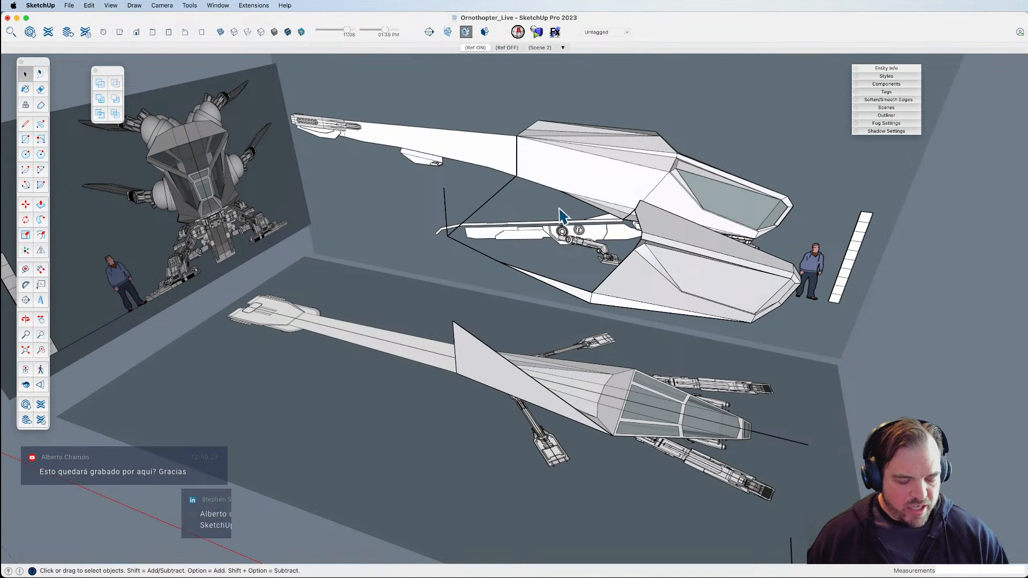
{"action": "left_click", "coordinate": [526, 247]}
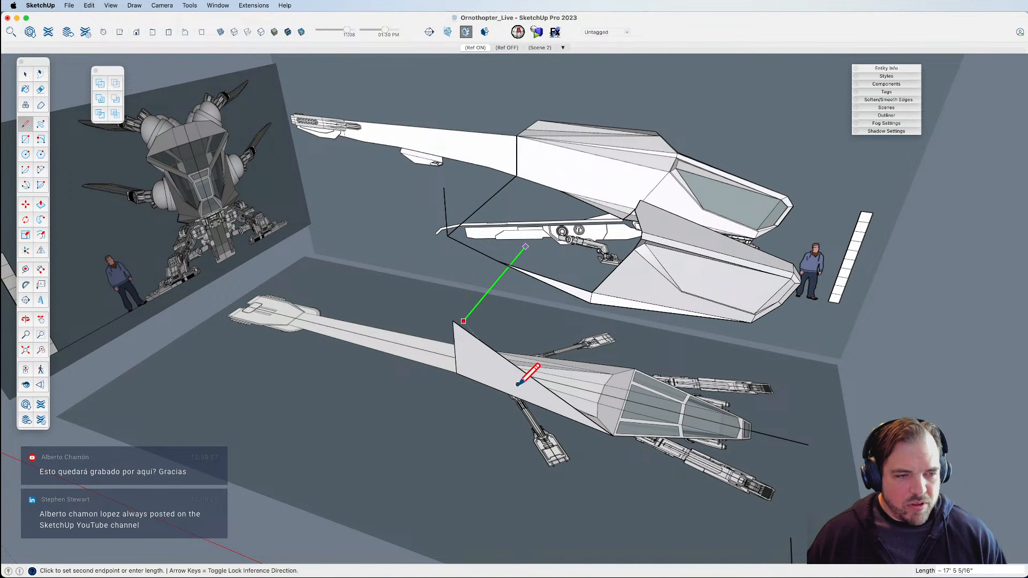
{"action": "key", "text": "Left"}
{"action": "key", "text": "Escape"}
{"action": "left_click", "coordinate": [556, 260]}
{"action": "key", "text": "Escape"}
{"action": "left_click", "coordinate": [524, 252]}
{"action": "key", "text": "Left"}
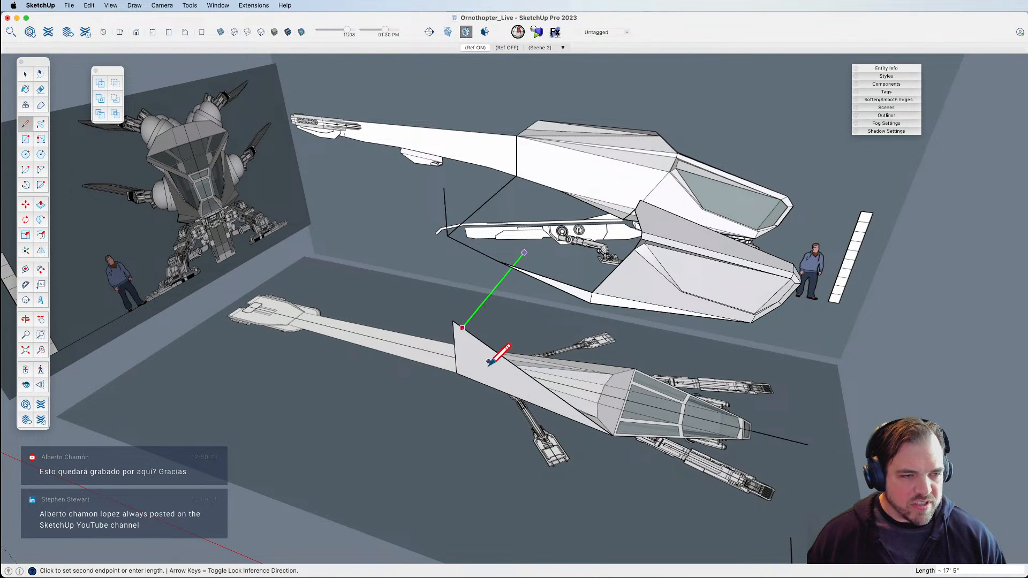
{"action": "key", "text": "Left"}
{"action": "key", "text": "Escape"}
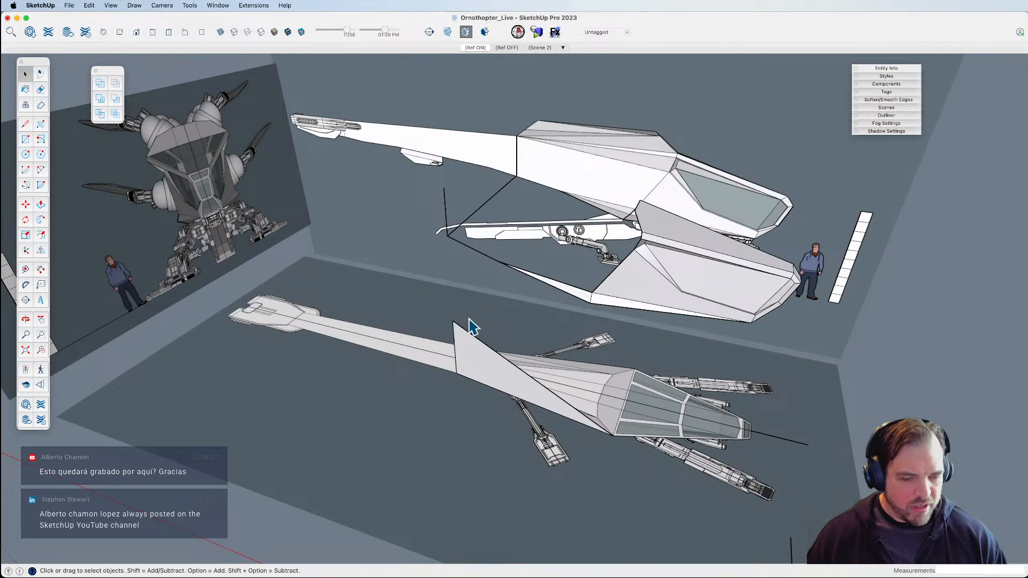
{"action": "left_click", "coordinate": [396, 217]}
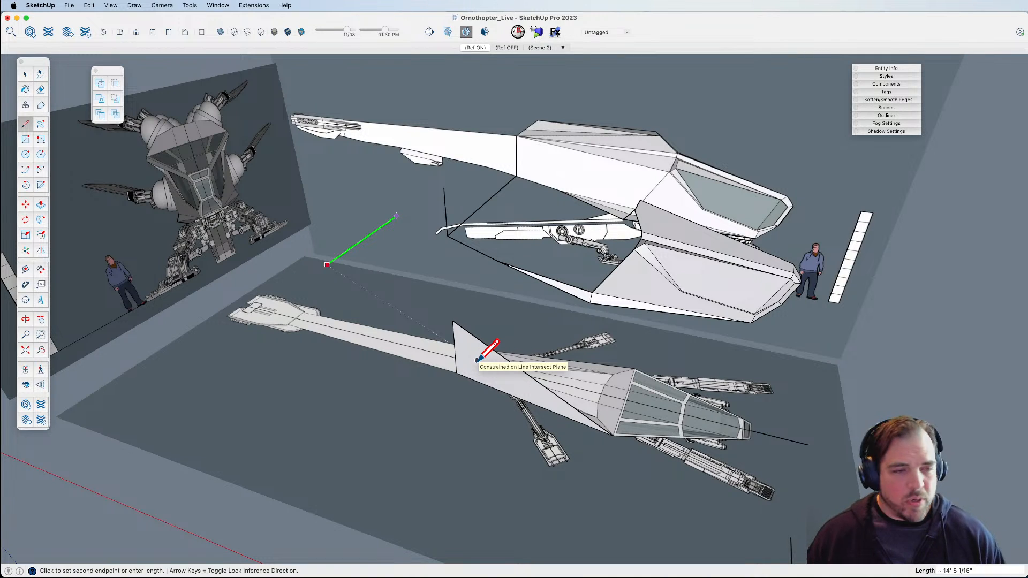
{"action": "key", "text": "Escape"}
Erase the upright and closing edges of the triangular guide face on the top-view reference.
{"action": "key", "text": "e"}
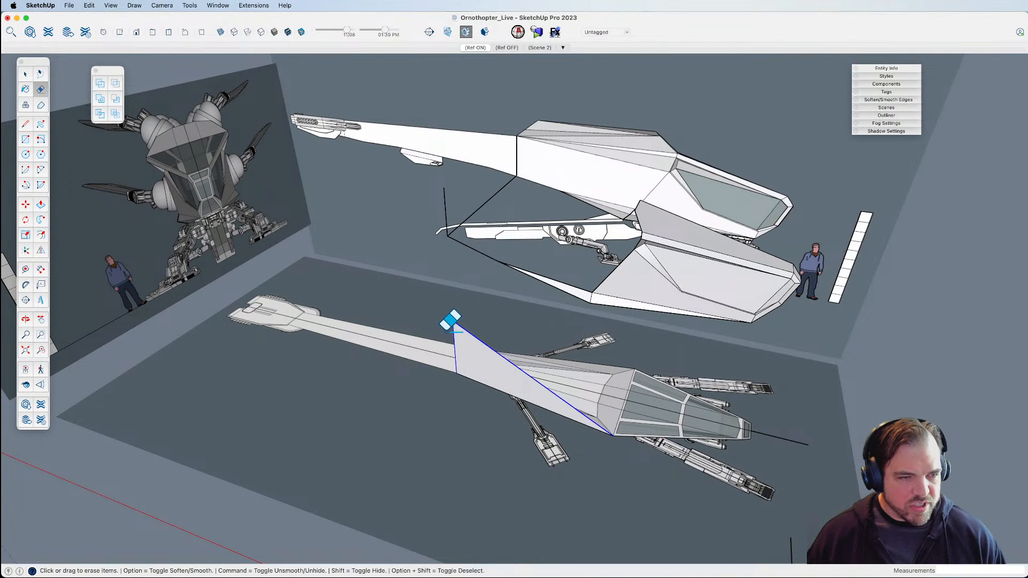
{"action": "left_click", "coordinate": [459, 327]}
{"action": "key", "text": "l"}
{"action": "left_click", "coordinate": [396, 242]}
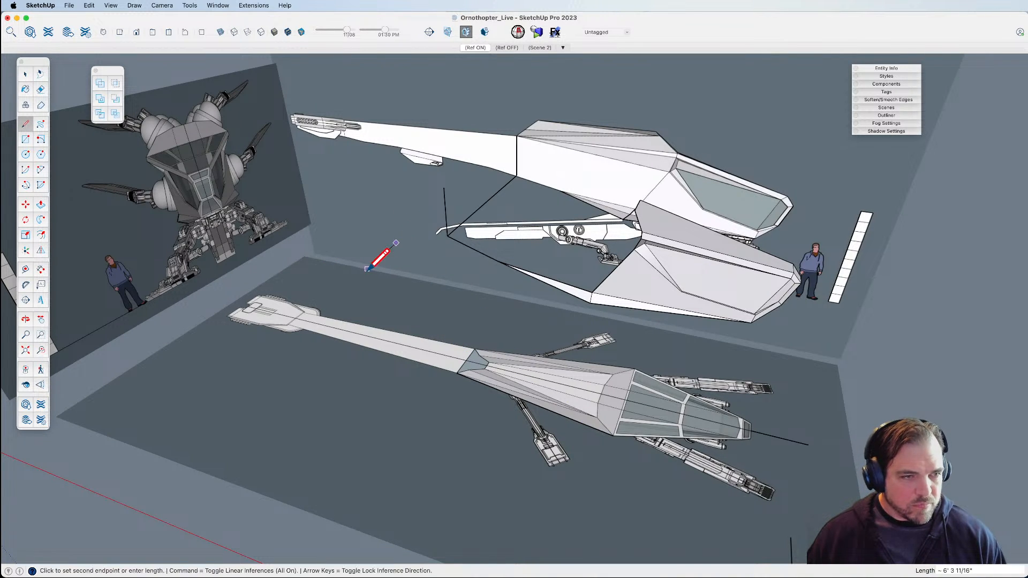
{"action": "key", "text": "Left"}
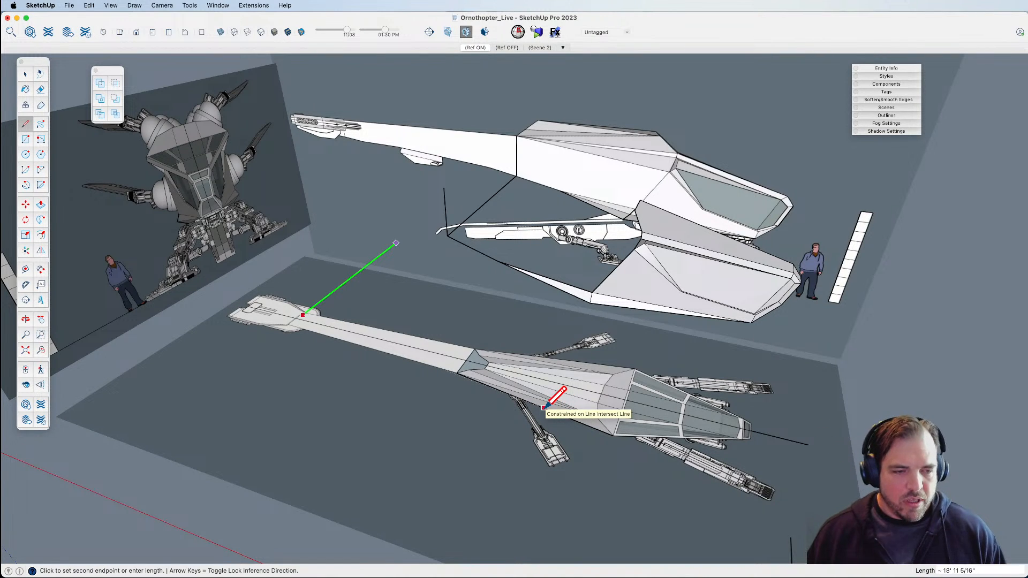
{"action": "key", "text": "Escape"}
{"action": "key", "text": "space"}
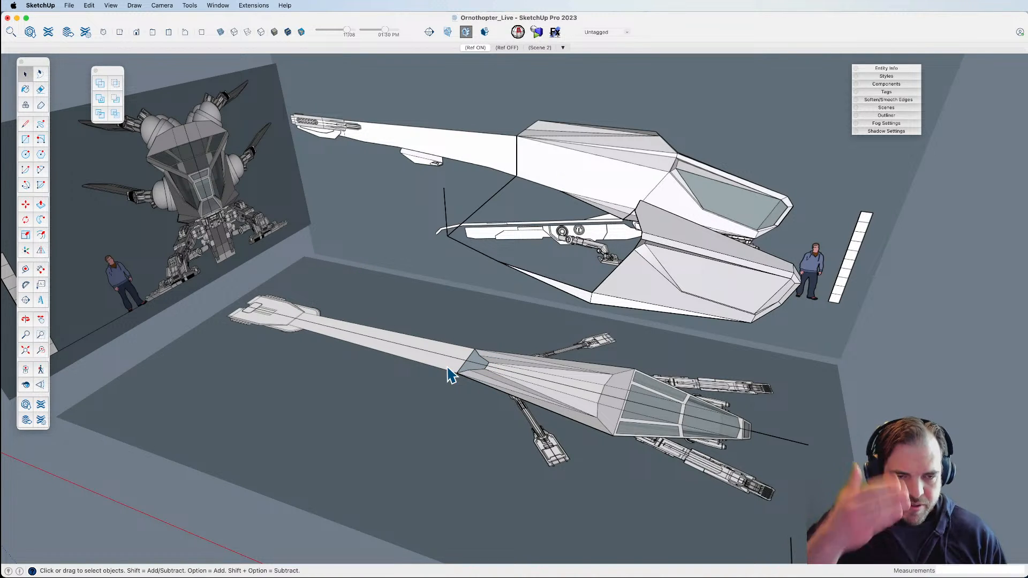
Draw triangular side faces outside the group between the upright line, the strip's tip and the cockpit's upper rear corner.
{"action": "middle_click_drag", "start_coordinate": [458, 372], "coordinate": [458, 311]}
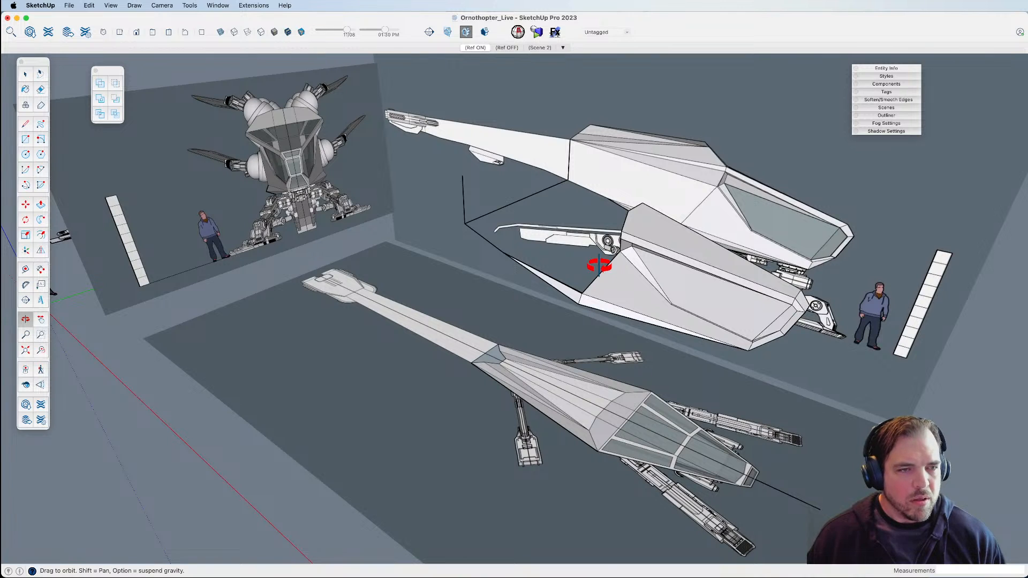
{"action": "key", "text": "l"}
{"action": "left_click", "coordinate": [463, 176]}
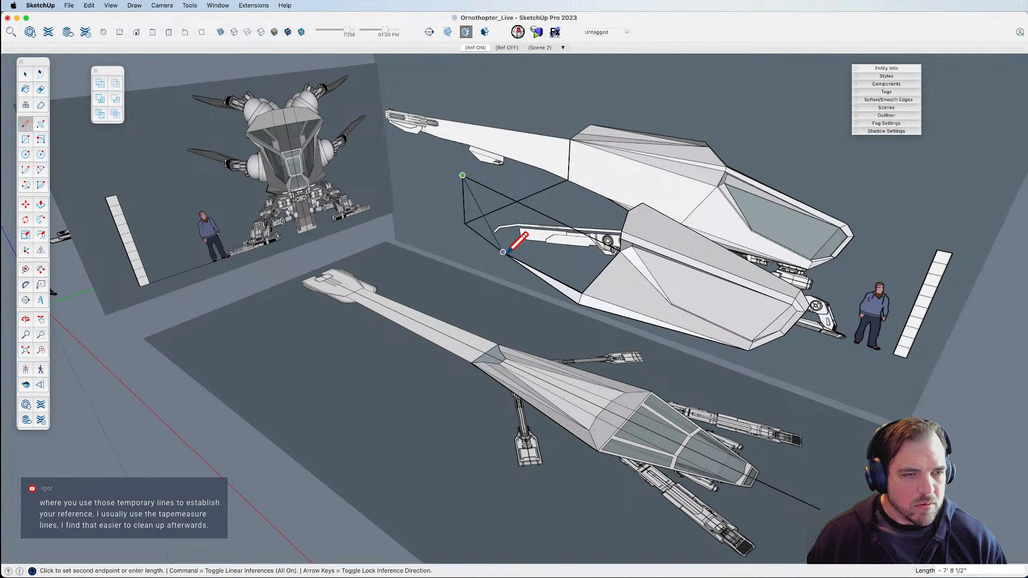
{"action": "left_click", "coordinate": [503, 252]}
{"action": "left_click", "coordinate": [503, 252]}
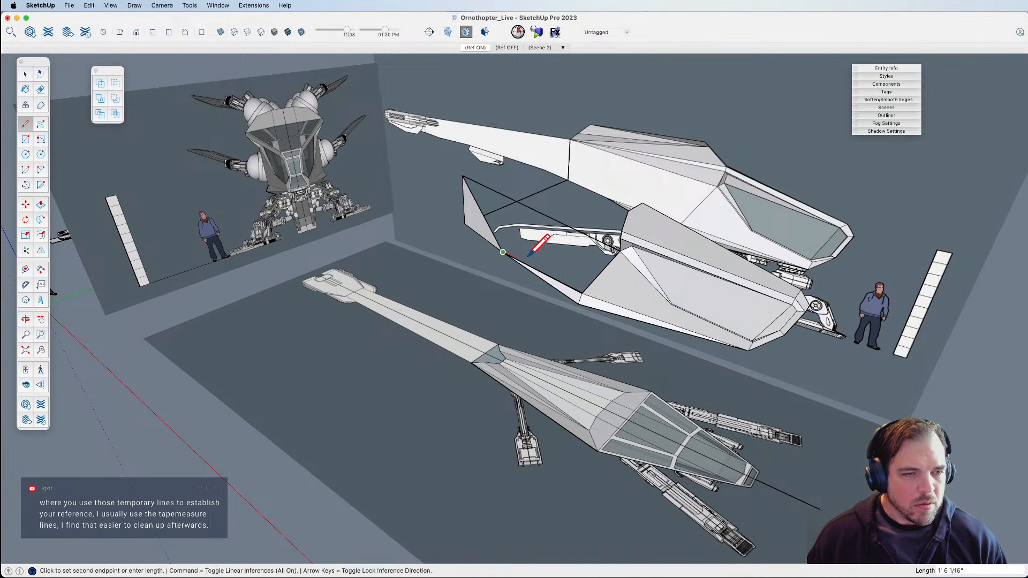
{"action": "left_click", "coordinate": [616, 247]}
Erase the side faces and edges drawn outside the cockpit group, keeping the upright and green-axis guide lines.
{"action": "middle_click_drag", "start_coordinate": [568, 256], "coordinate": [580, 262], "text": "shift"}
{"action": "scroll", "coordinate": [606, 301], "scroll_direction": "up", "scroll_amount": 6}
{"action": "mouse_move", "coordinate": [606, 301]}
{"action": "middle_mouse_down", "text": "shift"}
{"action": "mouse_move", "coordinate": [609, 323]}
{"action": "mouse_move", "coordinate": [642, 156]}
{"action": "mouse_move", "coordinate": [743, 130]}
{"action": "mouse_move", "coordinate": [734, 121]}
{"action": "mouse_move", "coordinate": [707, 141]}
{"action": "mouse_move", "coordinate": [602, 245]}
{"action": "mouse_move", "coordinate": [600, 229]}
{"action": "middle_mouse_up", "text": "shift"}
{"action": "key", "text": "e"}
{"action": "left_click_drag", "start_coordinate": [600, 204], "coordinate": [605, 175]}
{"action": "mouse_move", "coordinate": [606, 224]}
{"action": "middle_mouse_down", "text": "shift"}
{"action": "mouse_move", "coordinate": [527, 273]}
{"action": "mouse_move", "coordinate": [563, 272]}
{"action": "middle_mouse_up", "text": "shift"}
{"action": "scroll", "coordinate": [662, 182], "scroll_direction": "up", "scroll_amount": 6}
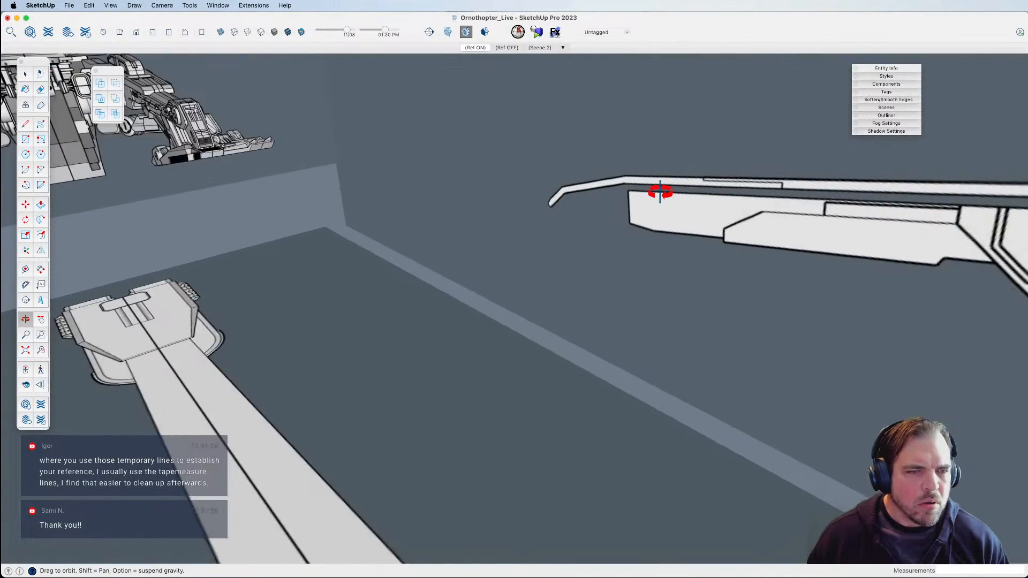
{"action": "scroll", "coordinate": [625, 202], "scroll_direction": "up", "scroll_amount": 4}
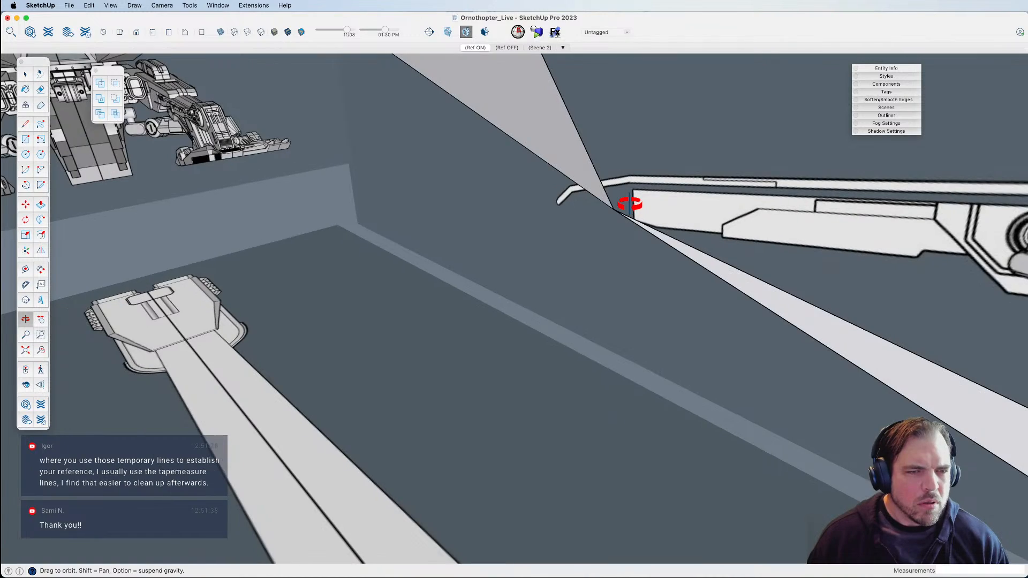
{"action": "mouse_move", "coordinate": [622, 199]}
{"action": "middle_mouse_down"}
{"action": "mouse_move", "coordinate": [619, 230]}
{"action": "mouse_move", "coordinate": [558, 299]}
{"action": "mouse_move", "coordinate": [639, 296]}
{"action": "mouse_move", "coordinate": [560, 266]}
{"action": "middle_mouse_up"}
{"action": "key", "text": "e"}
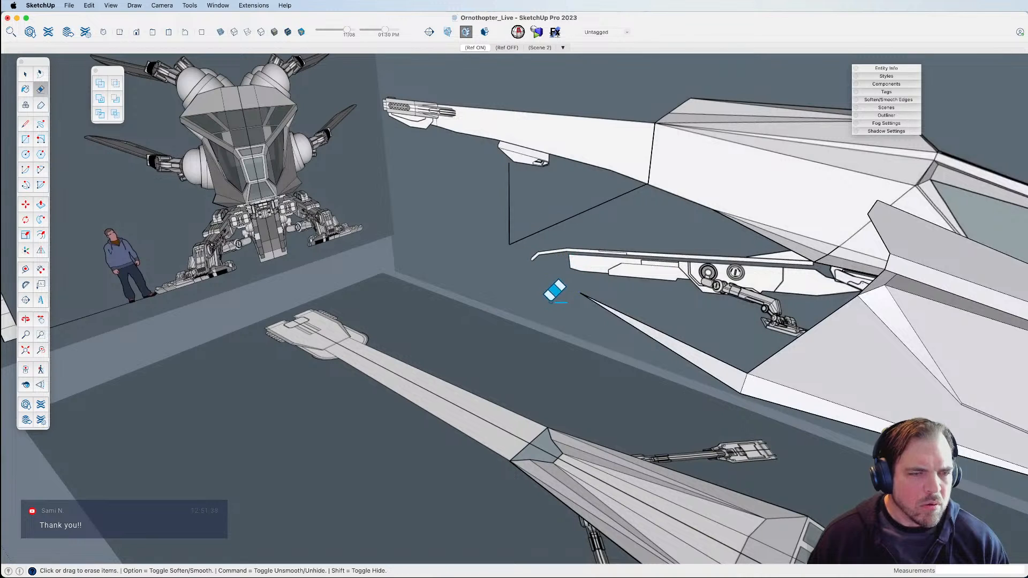
Enter the cockpit group and draw a triangular face between the upright guide line's two ends and the bottom strip's rear tip.
{"action": "key", "text": "l"}
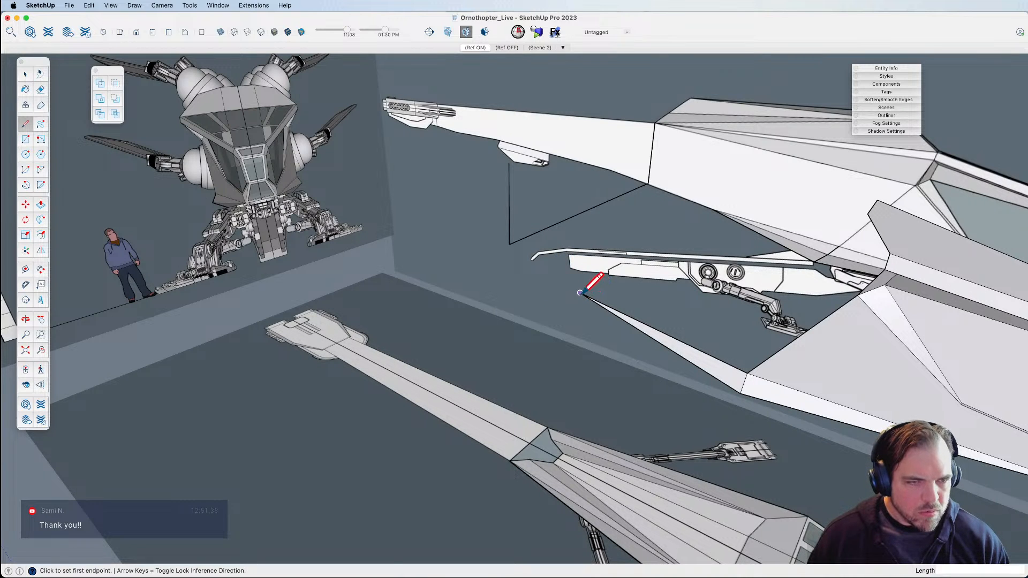
{"action": "key", "text": "space"}
{"action": "double_click", "coordinate": [606, 309]}
{"action": "triple_click", "coordinate": [606, 309]}
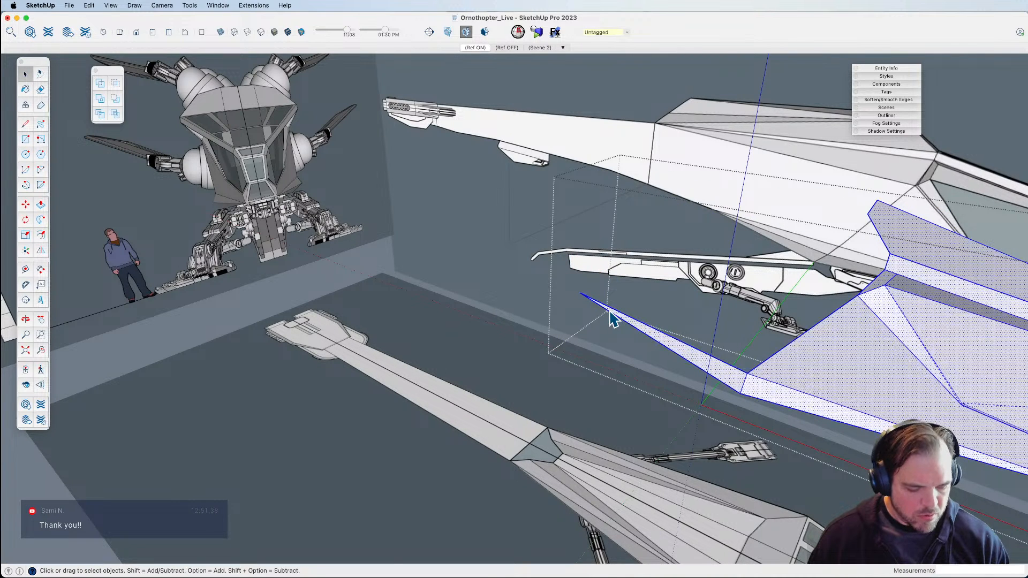
{"action": "key", "text": "l"}
{"action": "left_click", "coordinate": [580, 292]}
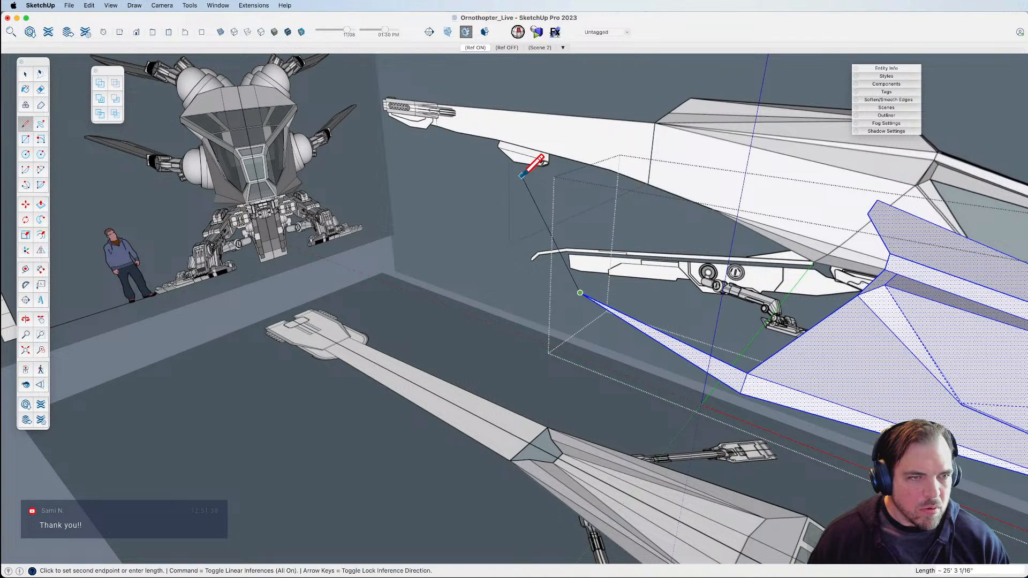
{"action": "left_click", "coordinate": [508, 162]}
{"action": "left_click", "coordinate": [509, 244]}
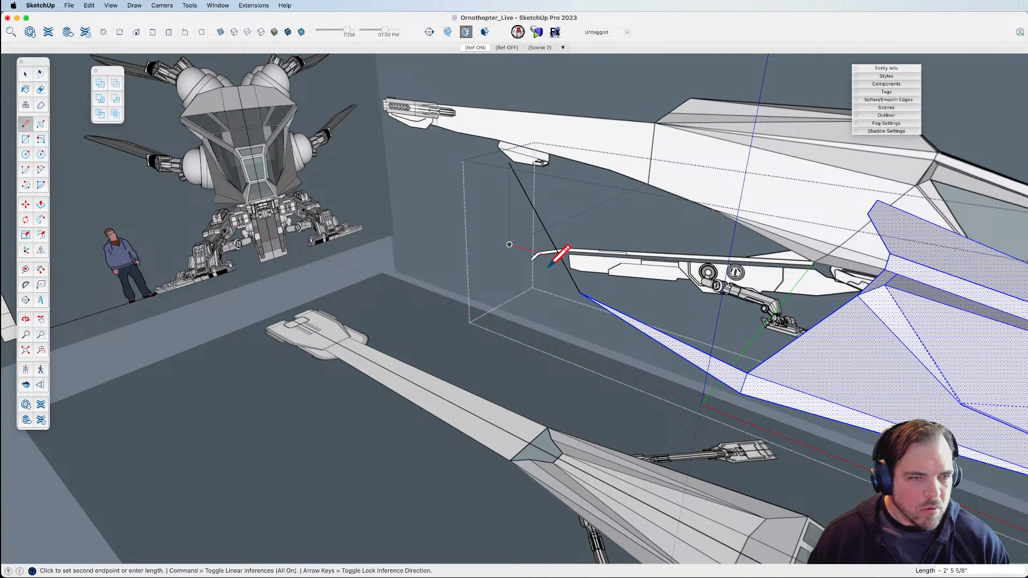
{"action": "left_click", "coordinate": [580, 293]}
Close the side panel with edges from the upright's top to the cockpit's upper rear corner and the strip's tip, and erase both diagonals.
{"action": "left_click", "coordinate": [508, 162]}
{"action": "left_click", "coordinate": [858, 294]}
{"action": "left_click", "coordinate": [581, 293]}
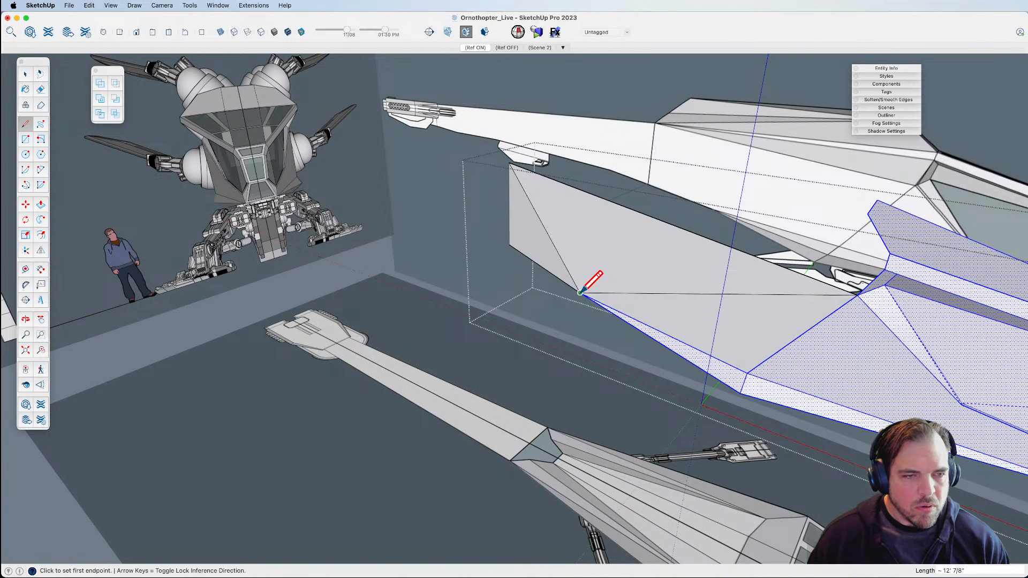
{"action": "key", "text": "e"}
{"action": "left_click", "coordinate": [621, 283]}
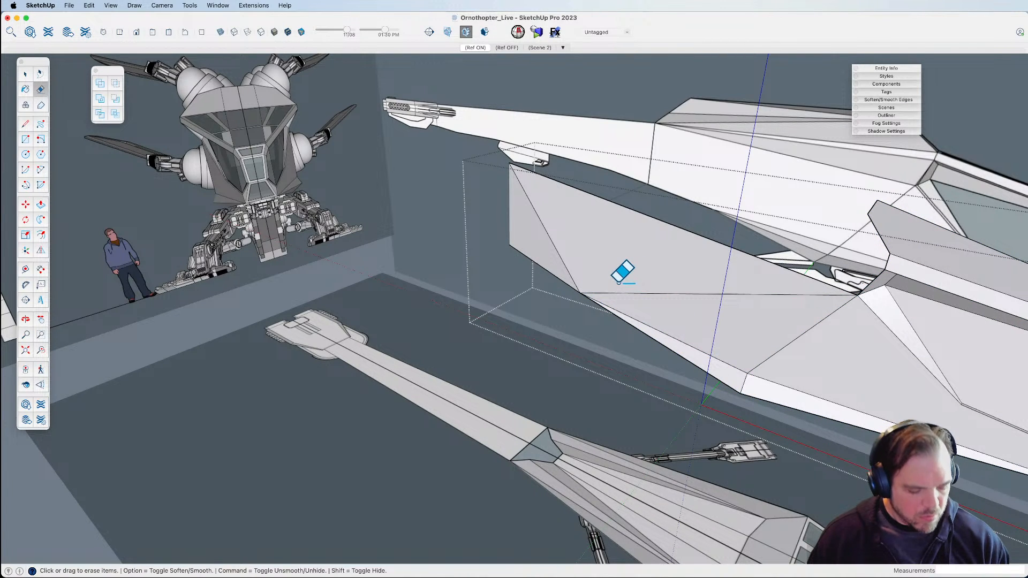
{"action": "left_click", "coordinate": [637, 293]}
{"action": "left_click", "coordinate": [551, 243]}
Outline a sloped four-sided roof face on the side reference, from the canopy's upper corner to the roof peak and out along the green axis.
{"action": "middle_click_drag", "start_coordinate": [627, 325], "coordinate": [668, 291]}
{"action": "left_click", "coordinate": [687, 108]}
{"action": "key", "text": "l"}
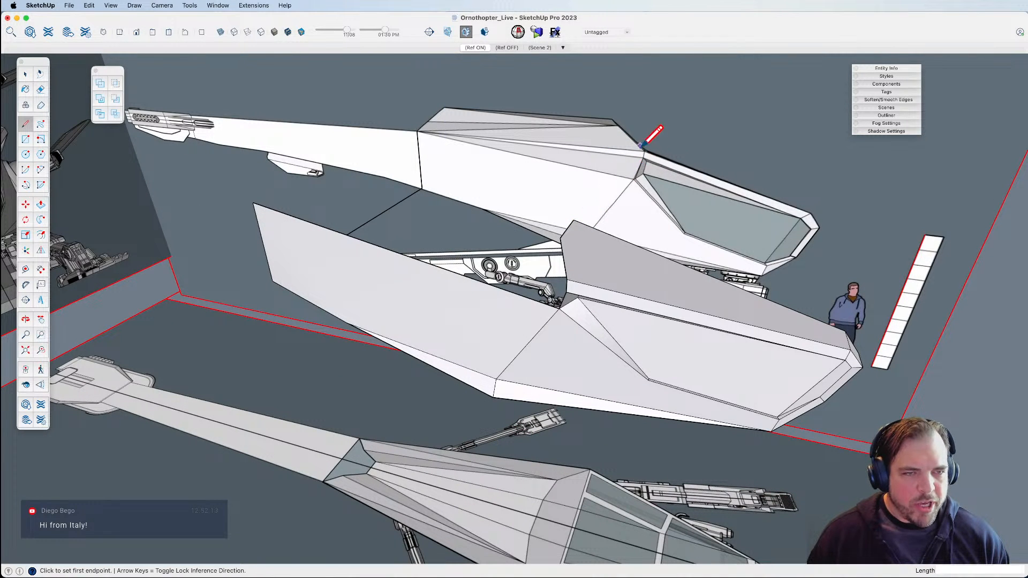
{"action": "scroll", "coordinate": [613, 122], "scroll_direction": "up", "scroll_amount": 3}
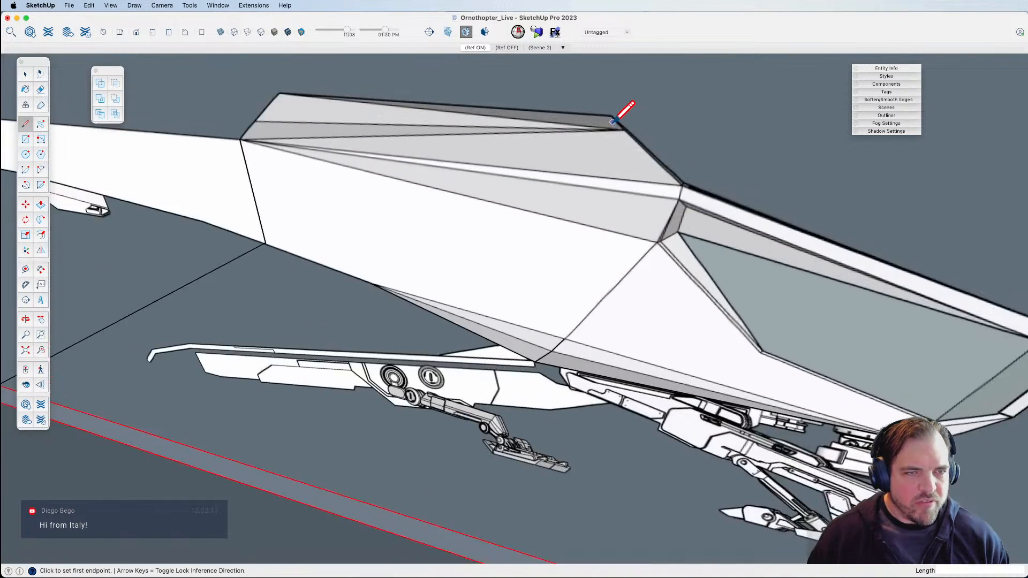
{"action": "scroll", "coordinate": [686, 180], "scroll_direction": "up", "scroll_amount": 2}
{"action": "left_click", "coordinate": [681, 183]}
{"action": "scroll", "coordinate": [670, 160], "scroll_direction": "down", "scroll_amount": 2}
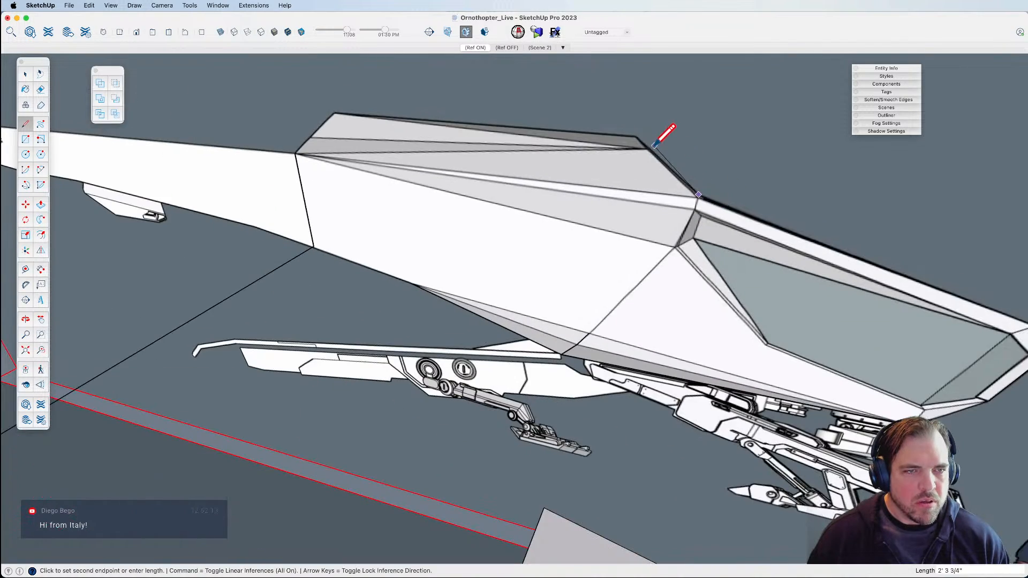
{"action": "mouse_move", "coordinate": [703, 172]}
{"action": "middle_mouse_down"}
{"action": "mouse_move", "coordinate": [557, 236]}
{"action": "mouse_move", "coordinate": [570, 236]}
{"action": "middle_mouse_up"}
{"action": "left_click", "coordinate": [540, 203]}
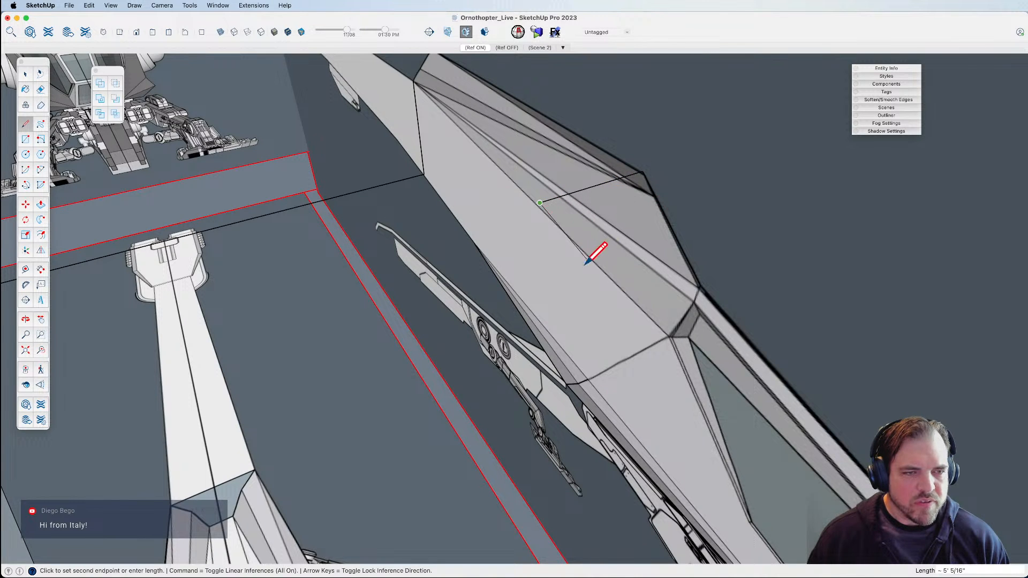
{"action": "key", "text": "Down"}
{"action": "left_click", "coordinate": [700, 284]}
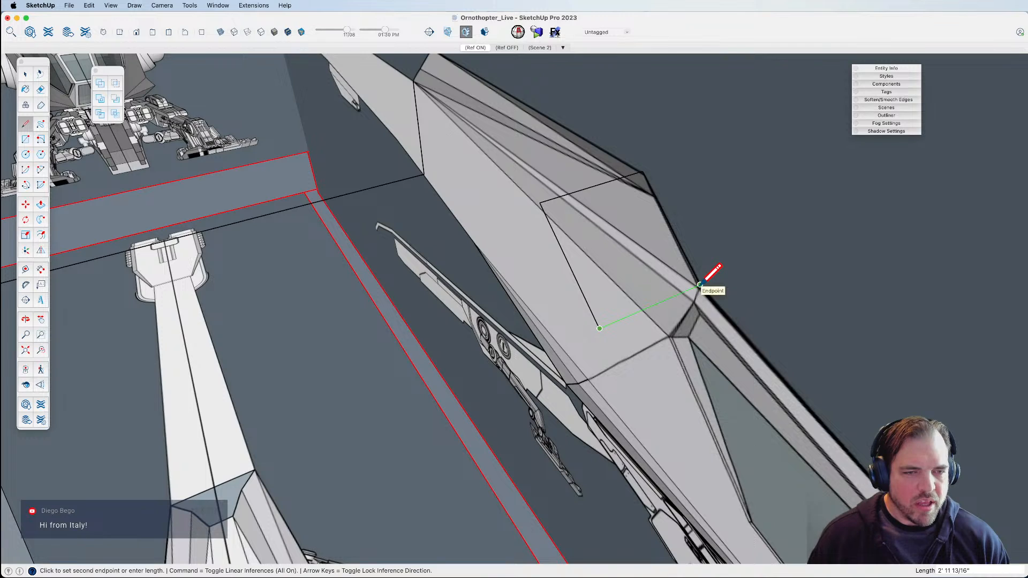
{"action": "left_click", "coordinate": [699, 284]}
Move the sloped face off the side reference toward the cockpit and make it a group.
{"action": "middle_click_drag", "start_coordinate": [658, 251], "coordinate": [612, 236]}
{"action": "key", "text": "m"}
{"action": "left_click_drag", "start_coordinate": [687, 238], "coordinate": [453, 290]}
{"action": "key", "text": "space"}
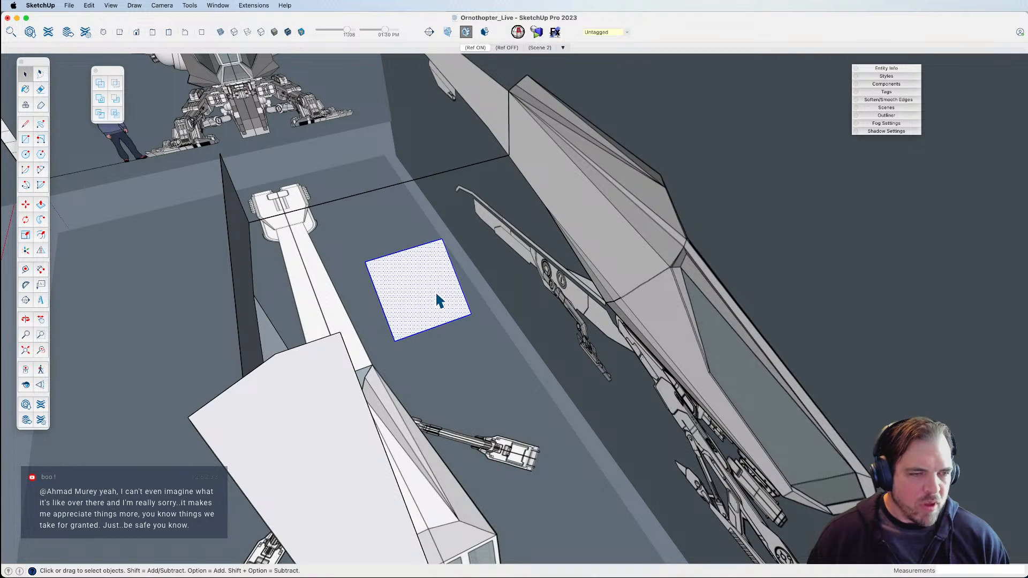
{"action": "key", "text": "g"}
Move the roof panel group along the green axis until it lines up with the cockpit's centre plane.
{"action": "key", "text": "m"}
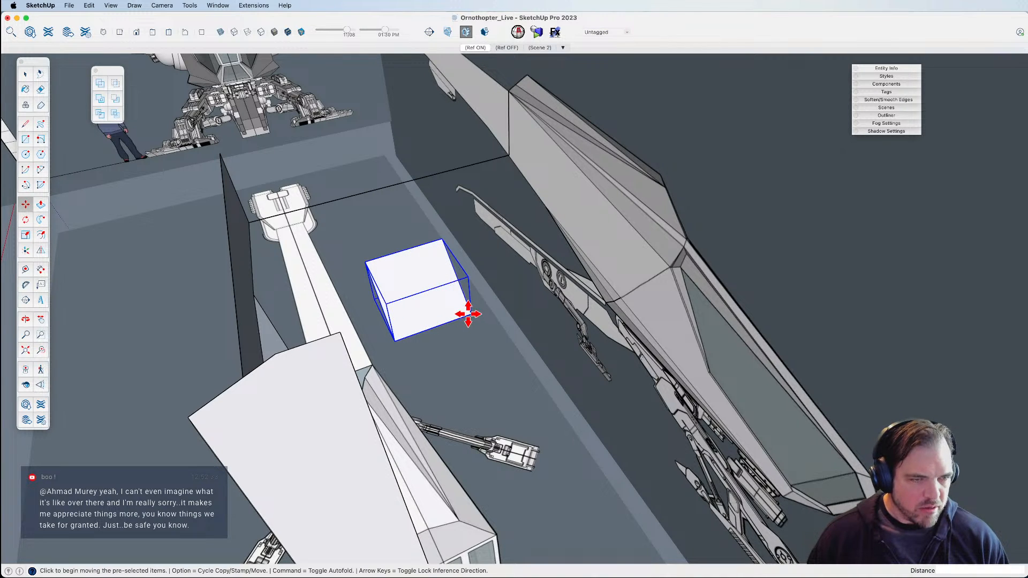
{"action": "left_click", "coordinate": [468, 315]}
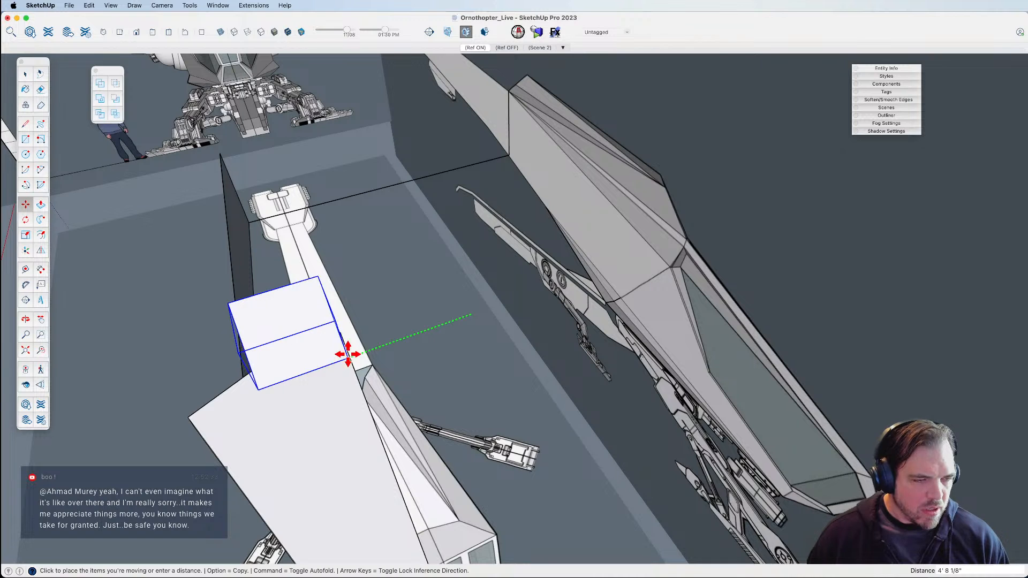
{"action": "scroll", "coordinate": [413, 236], "scroll_direction": "down", "scroll_amount": 5}
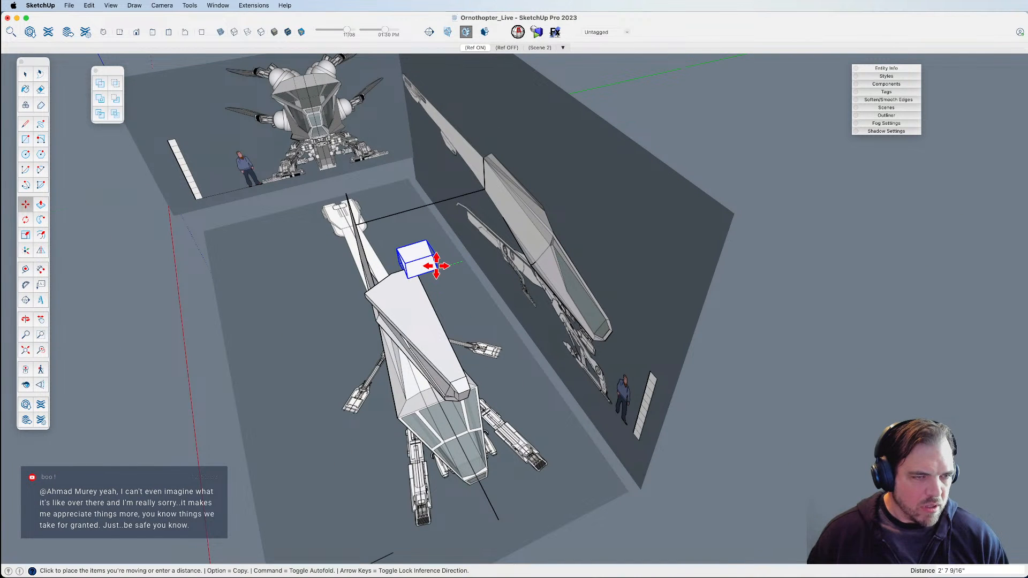
{"action": "left_click", "coordinate": [466, 381]}
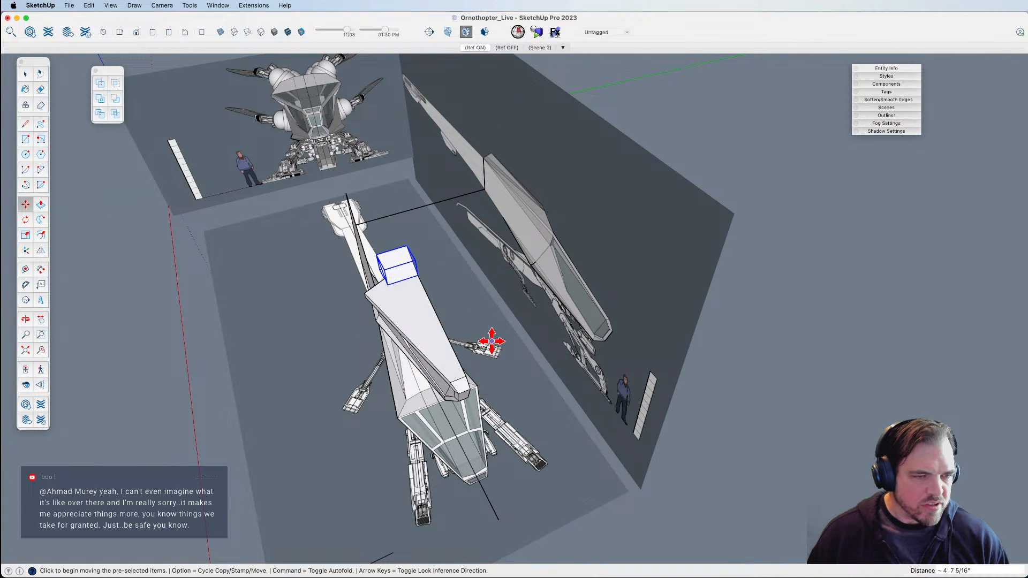
Switch to a parallel top view with see-through faces and open the roof panel group for editing.
{"action": "left_click", "coordinate": [135, 32]}
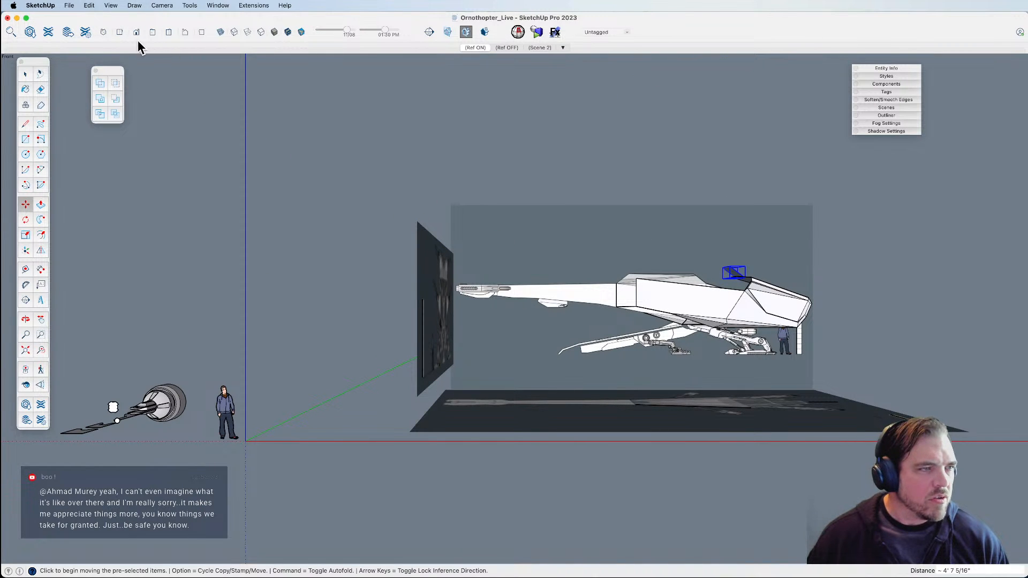
{"action": "left_click", "coordinate": [120, 33]}
{"action": "key", "text": "shift+p"}
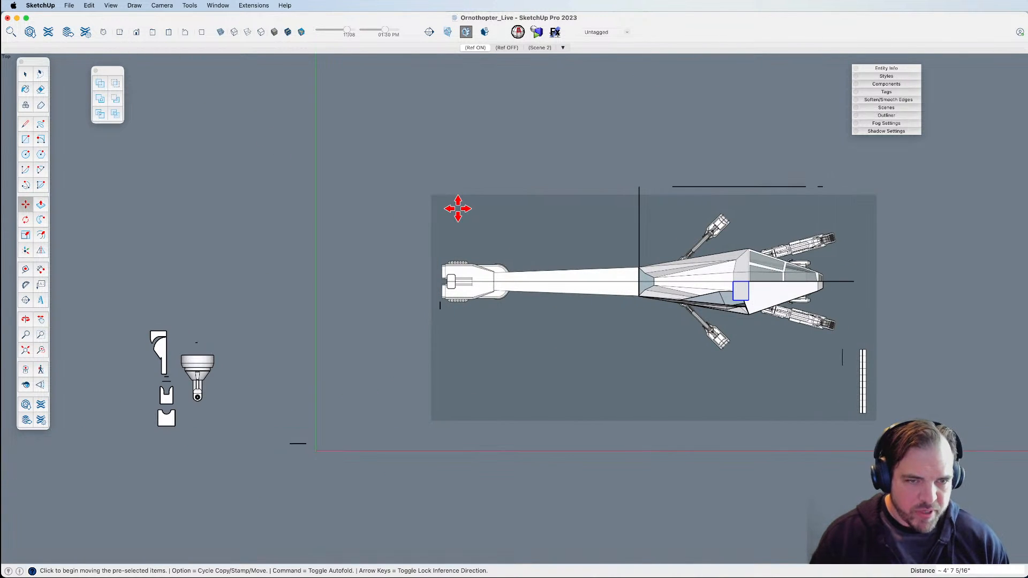
{"action": "key", "text": "space"}
{"action": "scroll", "coordinate": [787, 321], "scroll_direction": "up", "scroll_amount": 5}
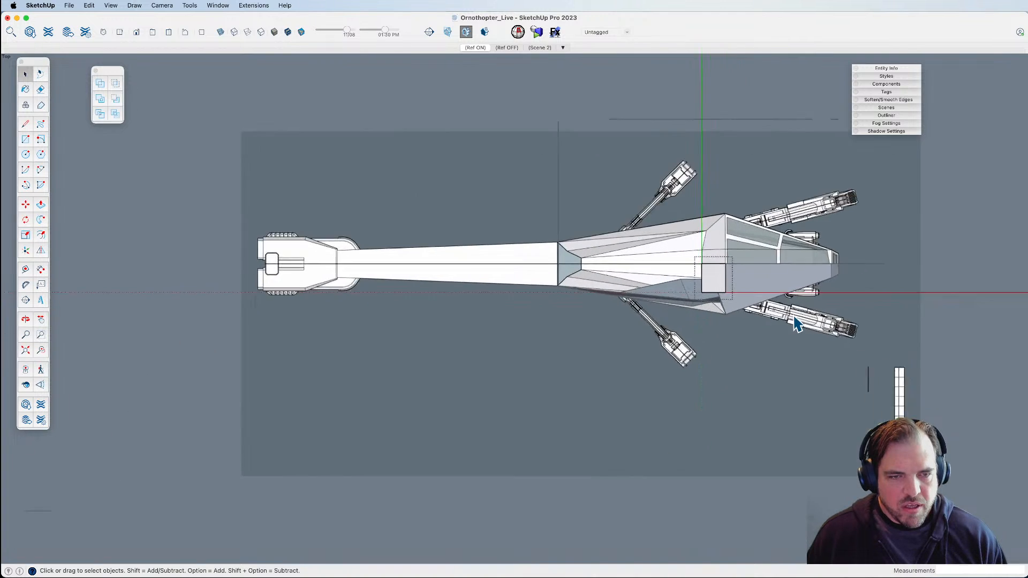
{"action": "scroll", "coordinate": [673, 268], "scroll_direction": "up", "scroll_amount": 5}
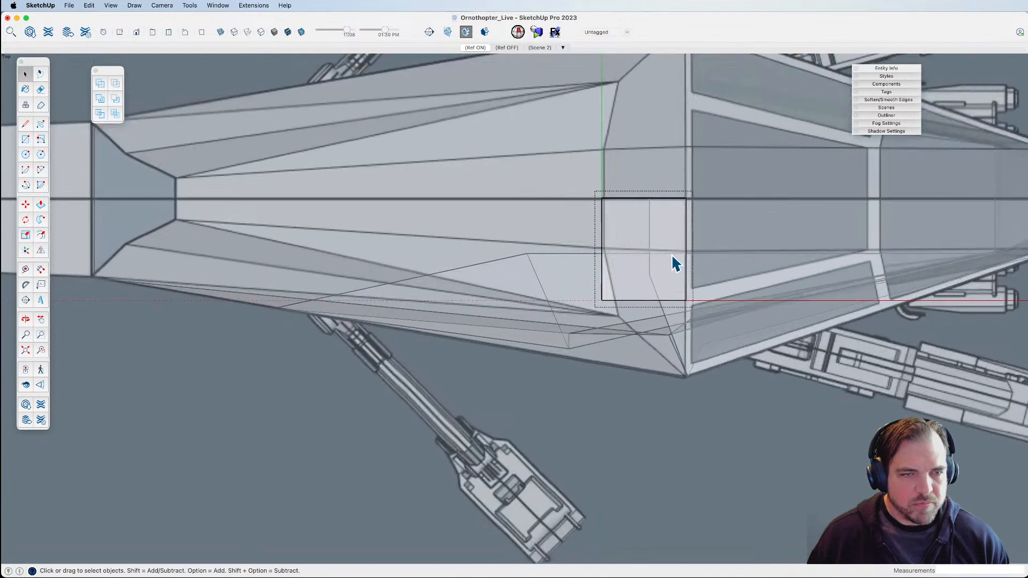
Cut the panel's outer rear corner with a diagonal edge and erase the leftover corner edges.
{"action": "key", "text": "l"}
{"action": "left_click", "coordinate": [634, 304]}
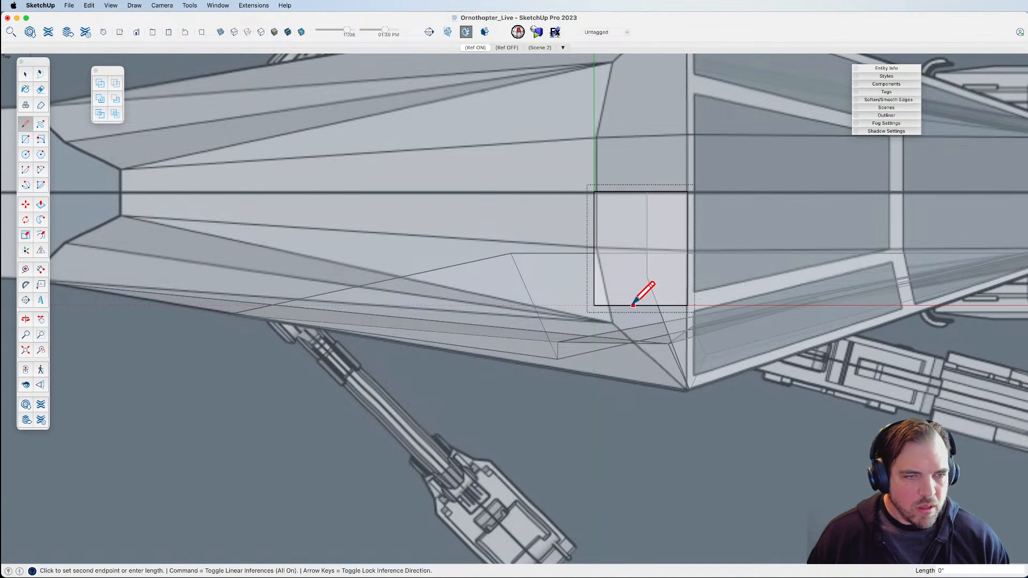
{"action": "left_click", "coordinate": [595, 270]}
{"action": "key", "text": "e"}
{"action": "scroll", "coordinate": [611, 271], "scroll_direction": "down", "scroll_amount": 4}
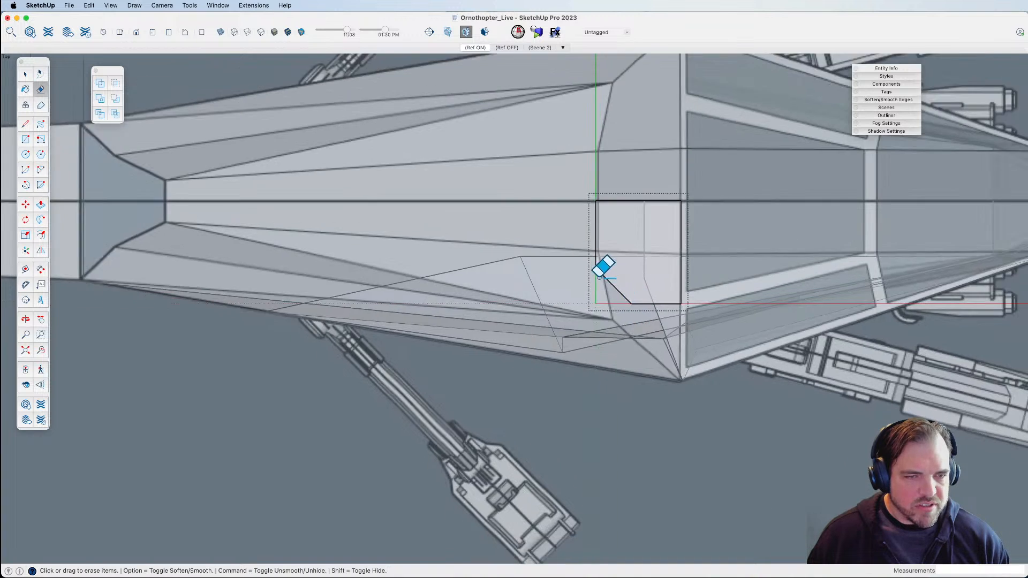
Move the panel's outer edge along the green axis to the widest canopy corner of the top reference.
{"action": "scroll", "coordinate": [639, 310], "scroll_direction": "up", "scroll_amount": 5}
{"action": "key", "text": "space"}
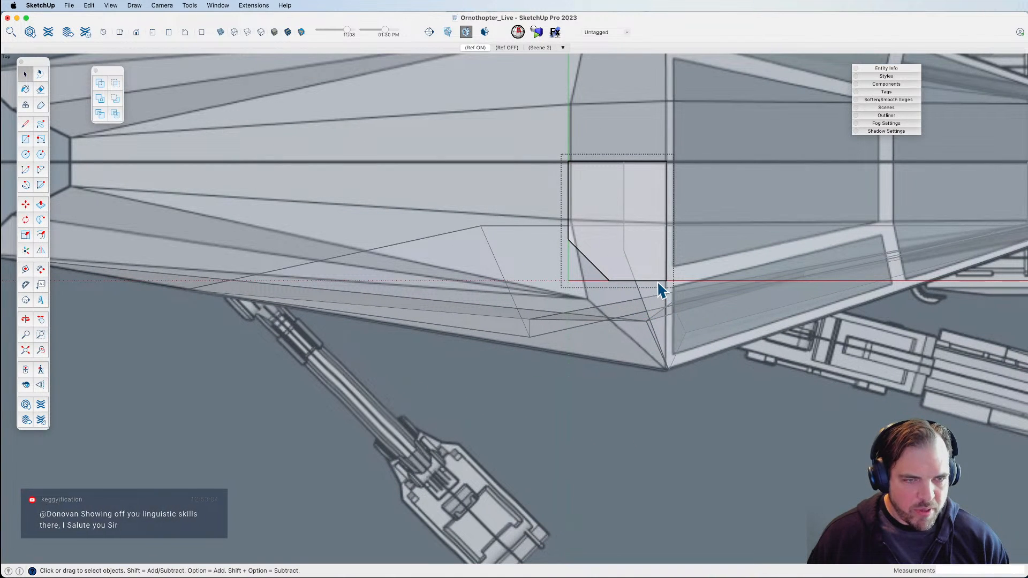
{"action": "key", "text": "m"}
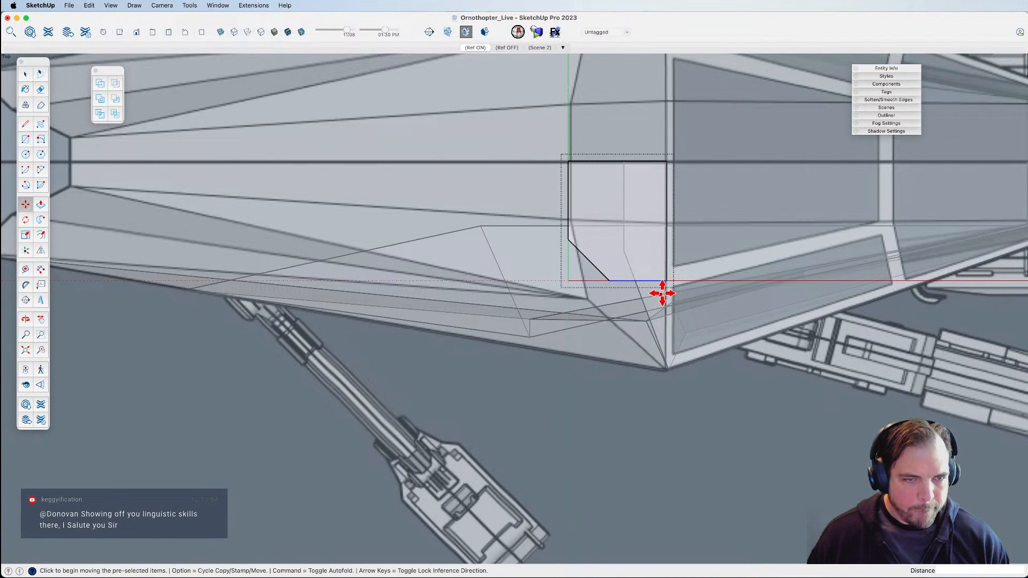
{"action": "left_click", "coordinate": [648, 252]}
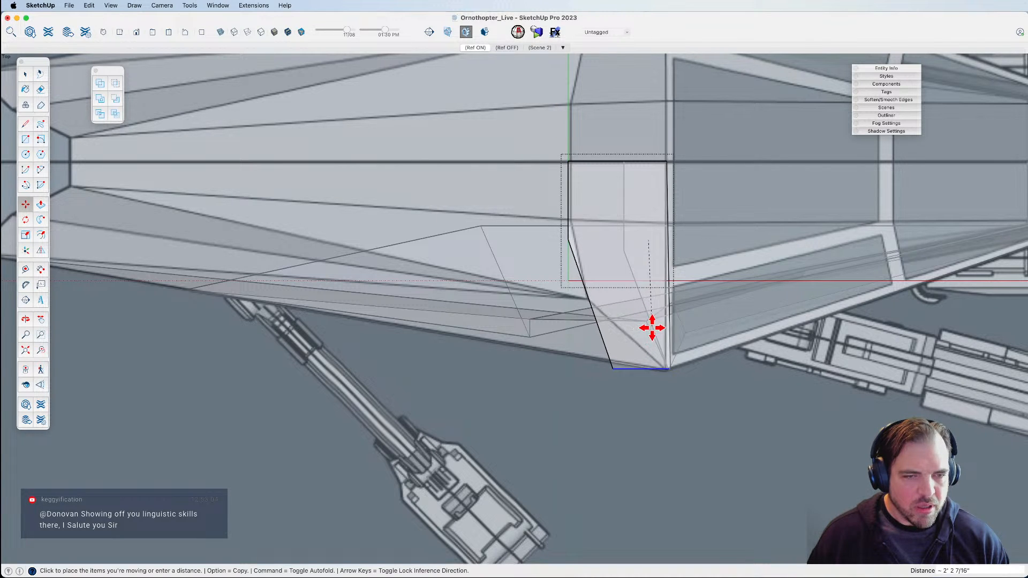
{"action": "left_click", "coordinate": [648, 329]}
{"action": "key", "text": "space"}
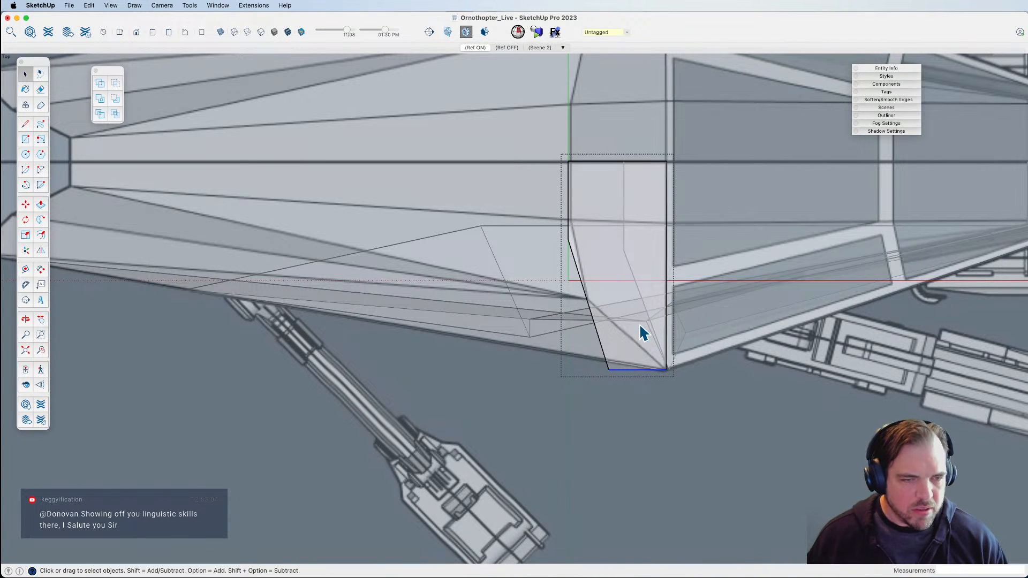
Split the panel's slanted rear edge with an extra vertex, and move the outer rear corner onto the roof's outer kink in the top reference.
{"action": "key", "text": "l"}
{"action": "left_click", "coordinate": [602, 350]}
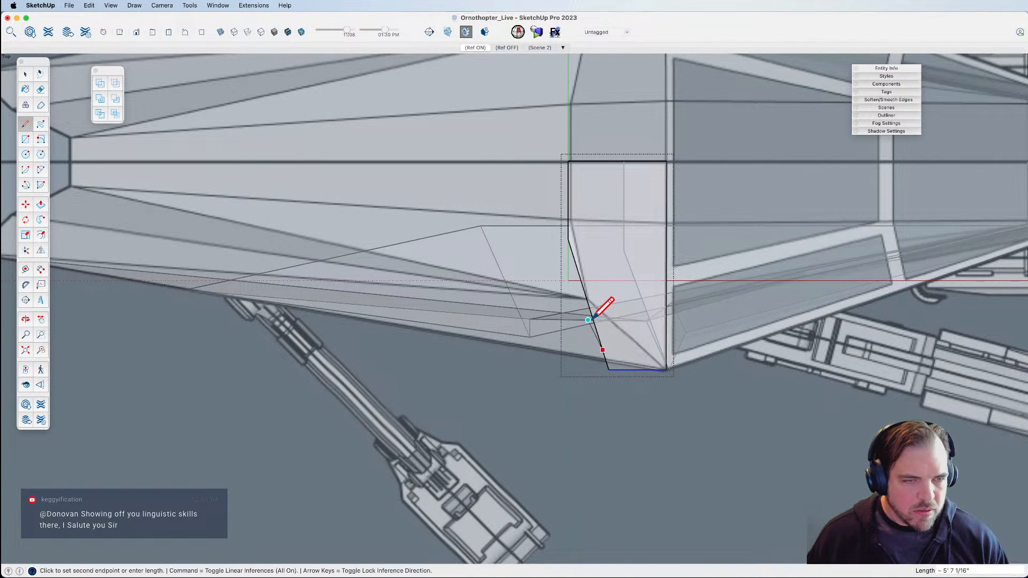
{"action": "left_click", "coordinate": [568, 237]}
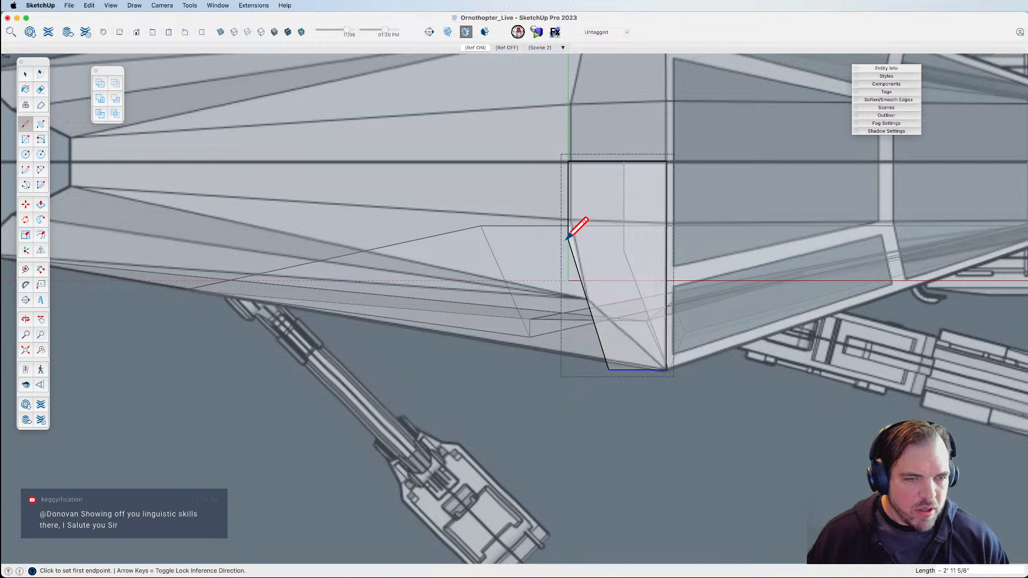
{"action": "key", "text": "space"}
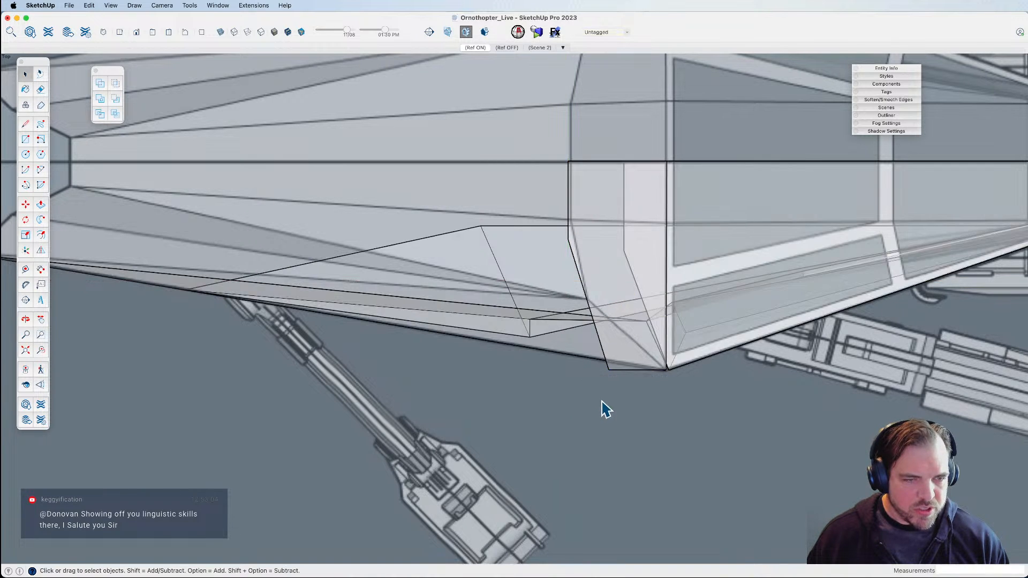
{"action": "key", "text": "m"}
{"action": "left_click", "coordinate": [603, 350]}
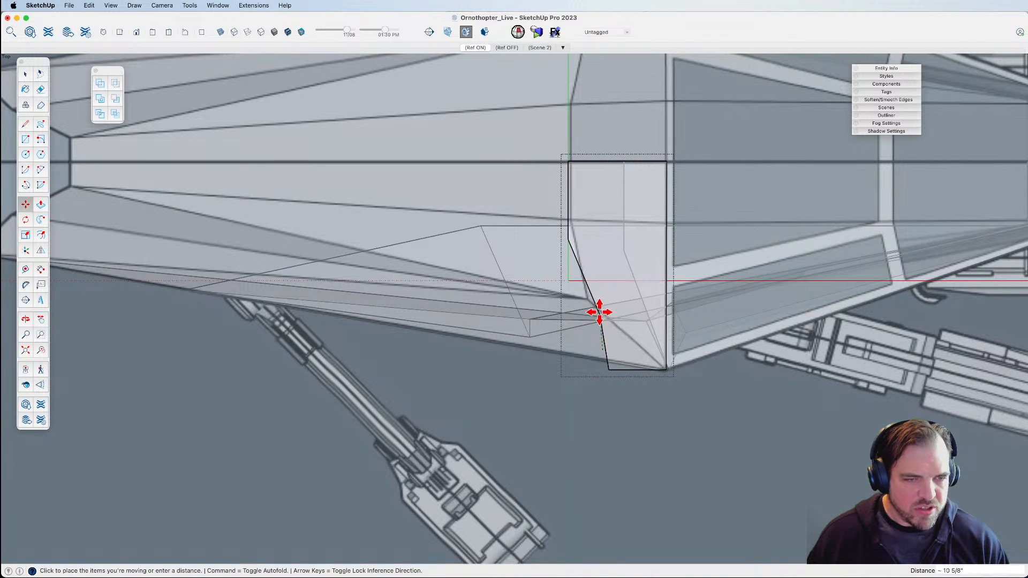
{"action": "left_click", "coordinate": [571, 306]}
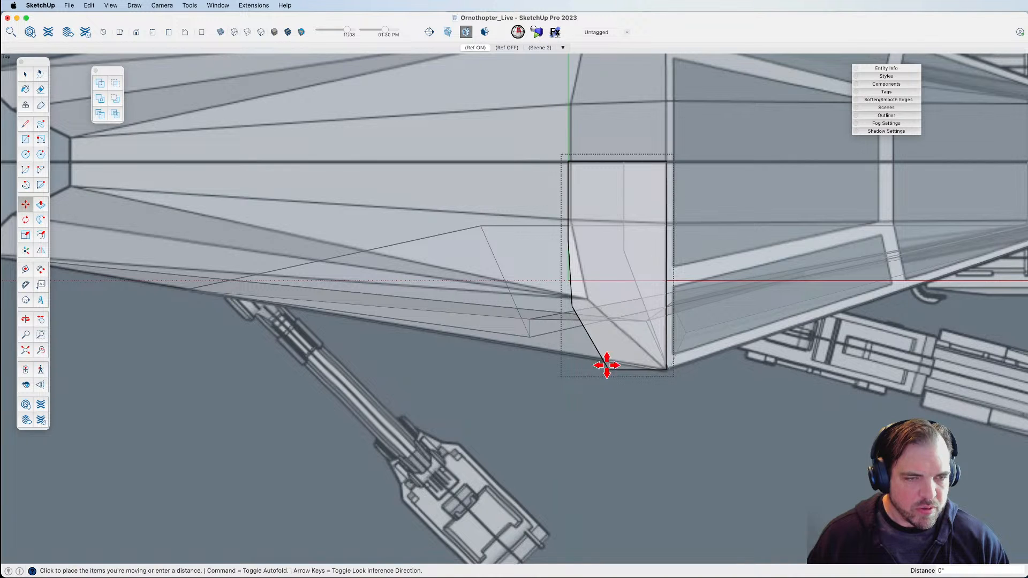
{"action": "left_click", "coordinate": [606, 370]}
{"action": "left_click", "coordinate": [588, 298]}
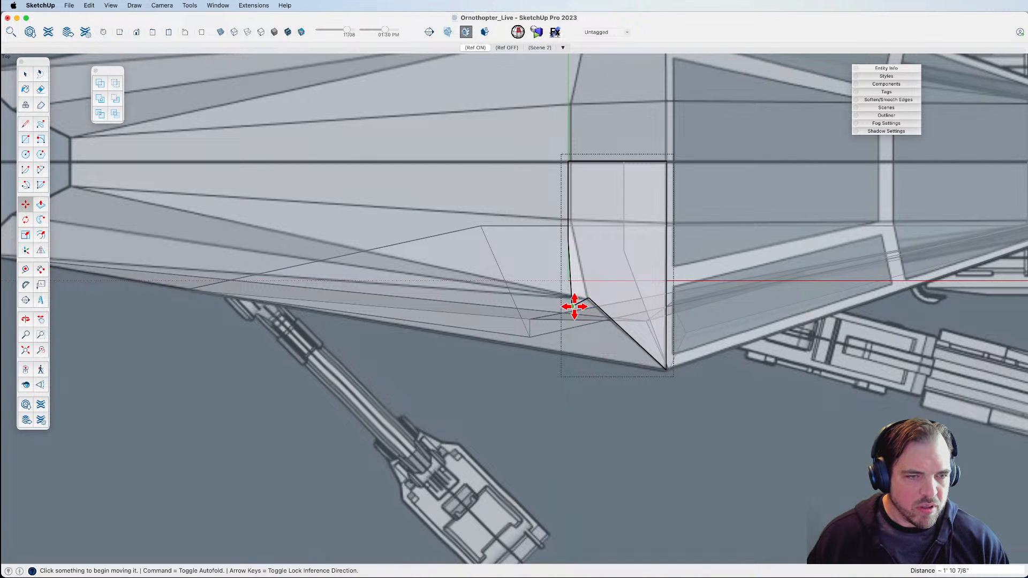
Align the panel's inner rear vertices with the reference roof seam and fine-tune the outer kink's position.
{"action": "left_click", "coordinate": [573, 307]}
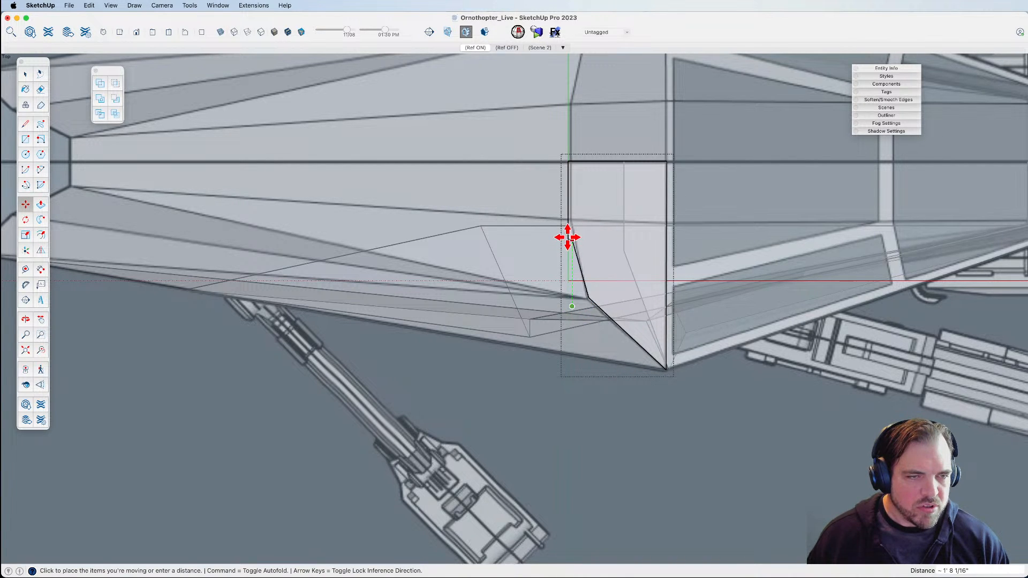
{"action": "scroll", "coordinate": [572, 241], "scroll_direction": "up", "scroll_amount": 3}
{"action": "left_click", "coordinate": [567, 235]}
{"action": "left_click", "coordinate": [568, 236]}
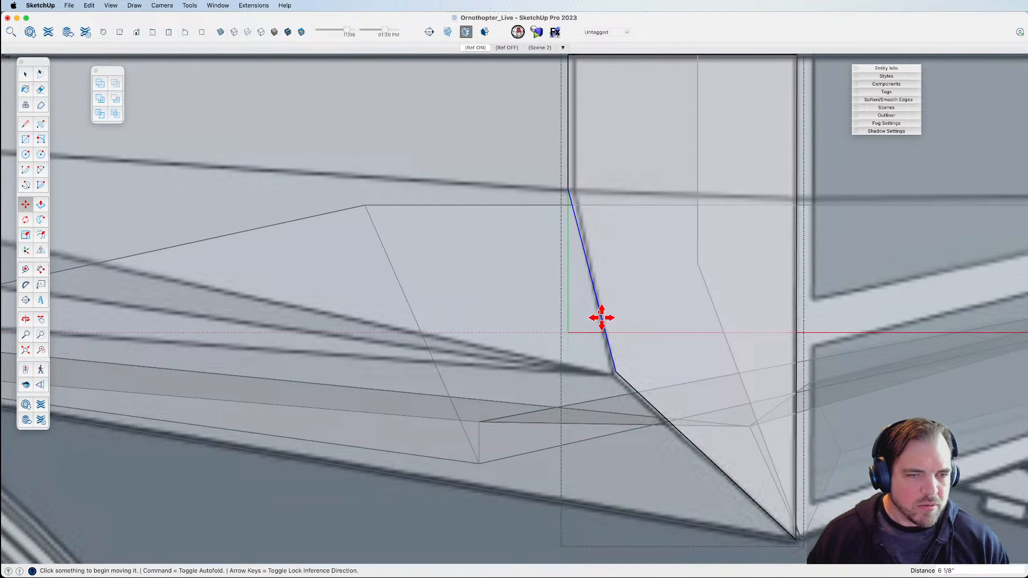
{"action": "scroll", "coordinate": [610, 364], "scroll_direction": "down", "scroll_amount": 3}
{"action": "scroll", "coordinate": [608, 349], "scroll_direction": "up", "scroll_amount": 3}
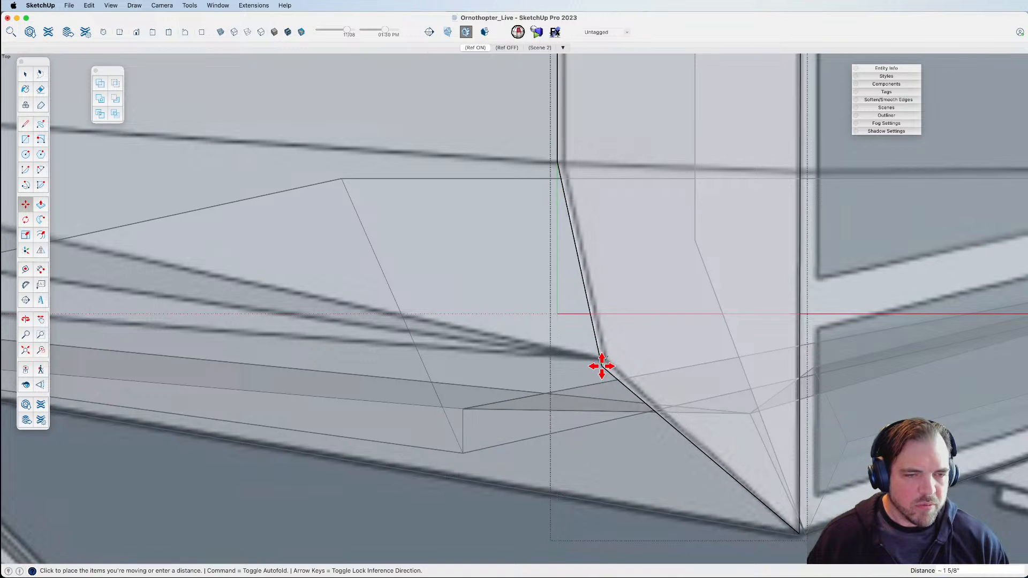
{"action": "left_click", "coordinate": [602, 363]}
{"action": "scroll", "coordinate": [630, 332], "scroll_direction": "down", "scroll_amount": 2}
{"action": "scroll", "coordinate": [630, 332], "scroll_direction": "down", "scroll_amount": 5}
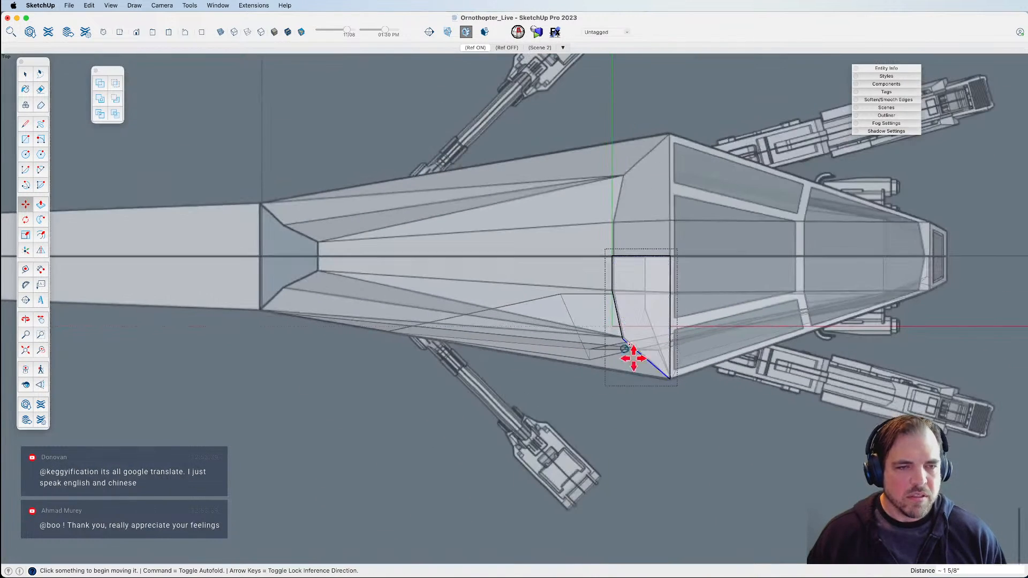
Leave the roof panel group, turn off the see-through display and select the reshaped panel in a 3D view.
{"action": "key", "text": "space"}
{"action": "scroll", "coordinate": [661, 342], "scroll_direction": "up", "scroll_amount": 4}
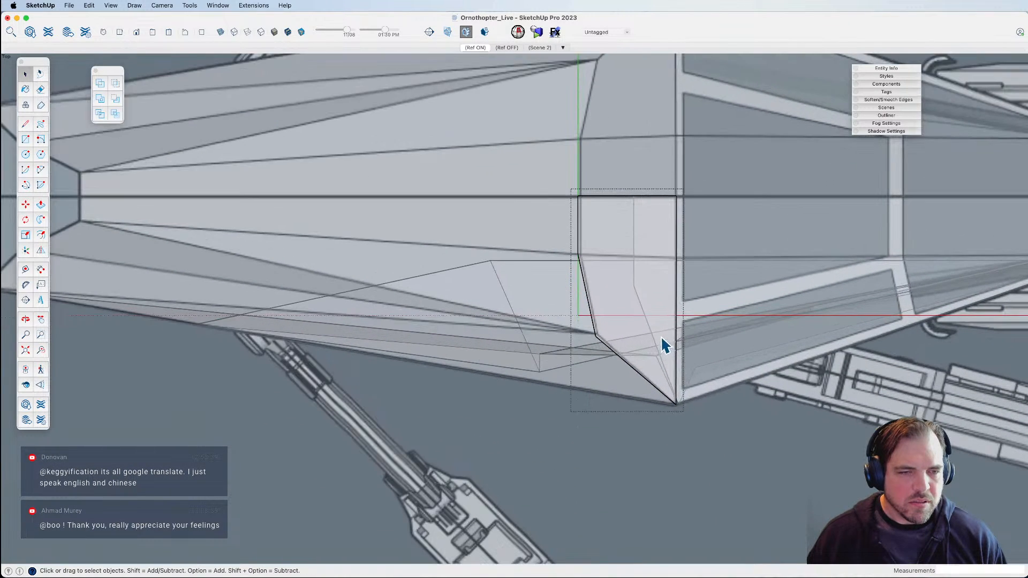
{"action": "left_click", "coordinate": [641, 302]}
{"action": "left_click", "coordinate": [698, 486]}
{"action": "left_click", "coordinate": [697, 484]}
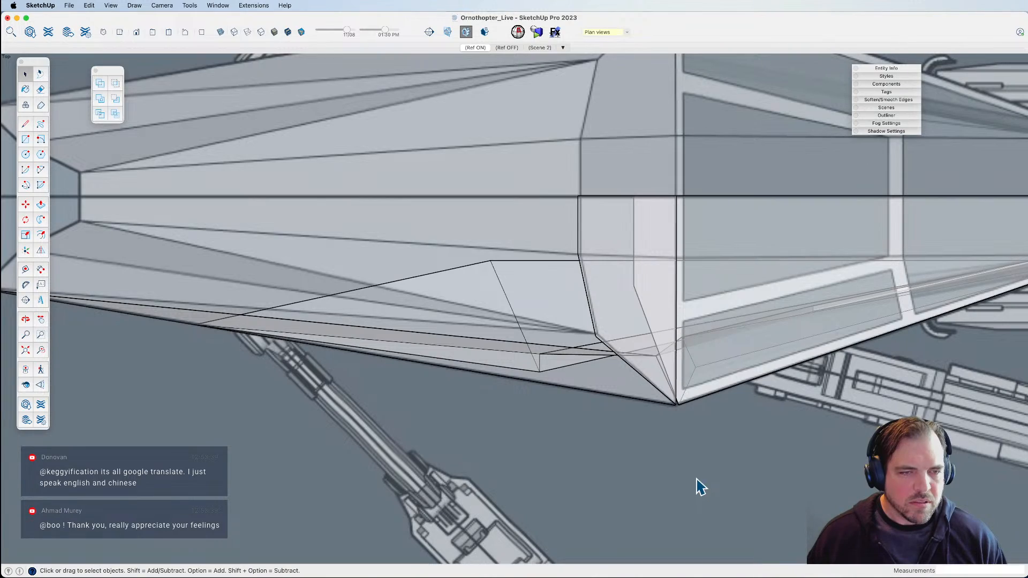
{"action": "key", "text": "x"}
{"action": "middle_click_drag", "start_coordinate": [669, 419], "coordinate": [651, 280]}
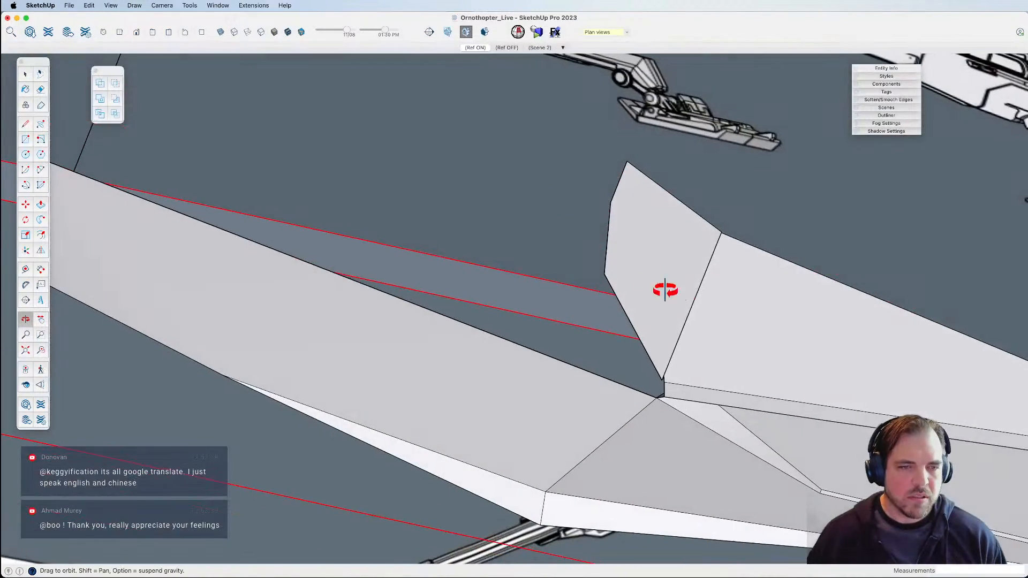
{"action": "key", "text": "super+a"}
{"action": "scroll", "coordinate": [685, 297], "scroll_direction": "up", "scroll_amount": 3}
{"action": "left_click", "coordinate": [685, 217]}
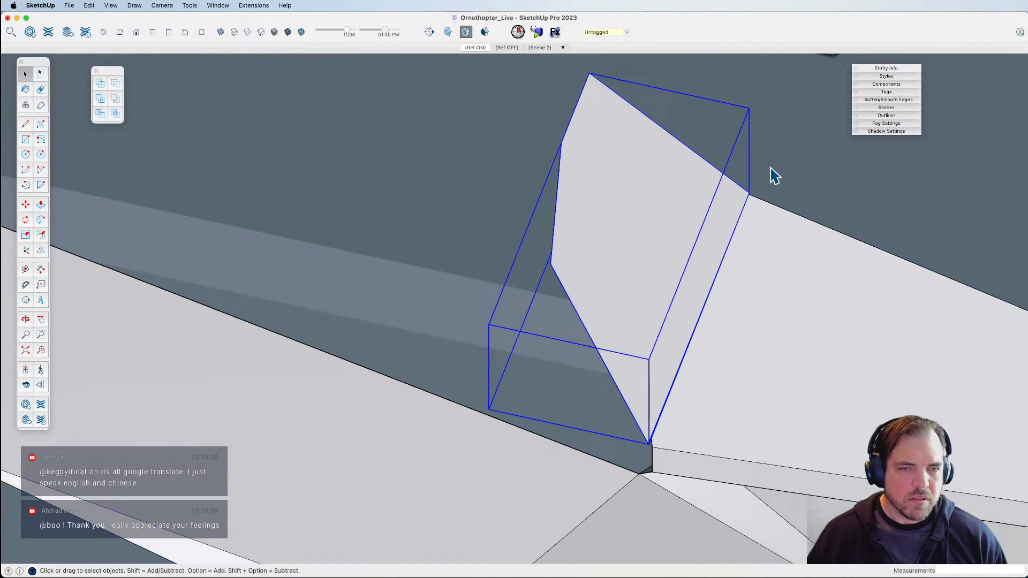
{"action": "middle_click_drag", "start_coordinate": [707, 211], "coordinate": [777, 203]}
{"action": "middle_click_drag", "start_coordinate": [736, 67], "coordinate": [486, 356]}
Open the roof panel group, select its geometry and start moving it along the green axis between the cockpit and the side reference.
{"action": "double_click", "coordinate": [608, 379]}
{"action": "middle_click_drag", "start_coordinate": [608, 378], "coordinate": [754, 216], "text": "shift"}
{"action": "key", "text": "Escape"}
{"action": "key", "text": "l"}
{"action": "key", "text": "space"}
{"action": "left_click", "coordinate": [627, 328]}
{"action": "left_click", "coordinate": [600, 311]}
{"action": "middle_click_drag", "start_coordinate": [599, 311], "coordinate": [359, 398]}
{"action": "scroll", "coordinate": [384, 337], "scroll_direction": "up", "scroll_amount": 3}
{"action": "key", "text": "m"}
{"action": "left_click", "coordinate": [436, 335]}
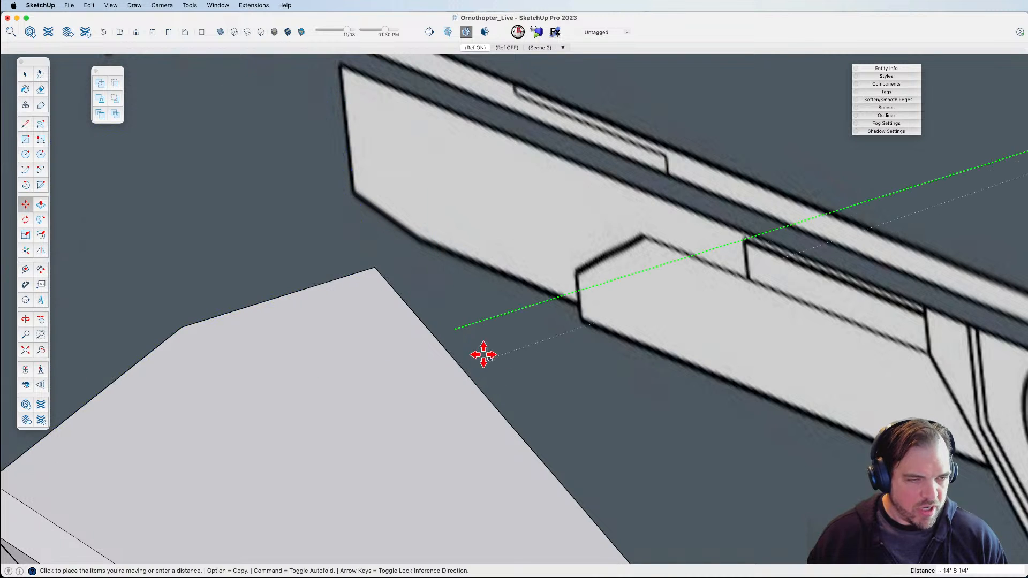
Place the angled panel group on top of the hull's rear end, using X-ray view to find the hidden corner.
{"action": "key", "text": "x"}
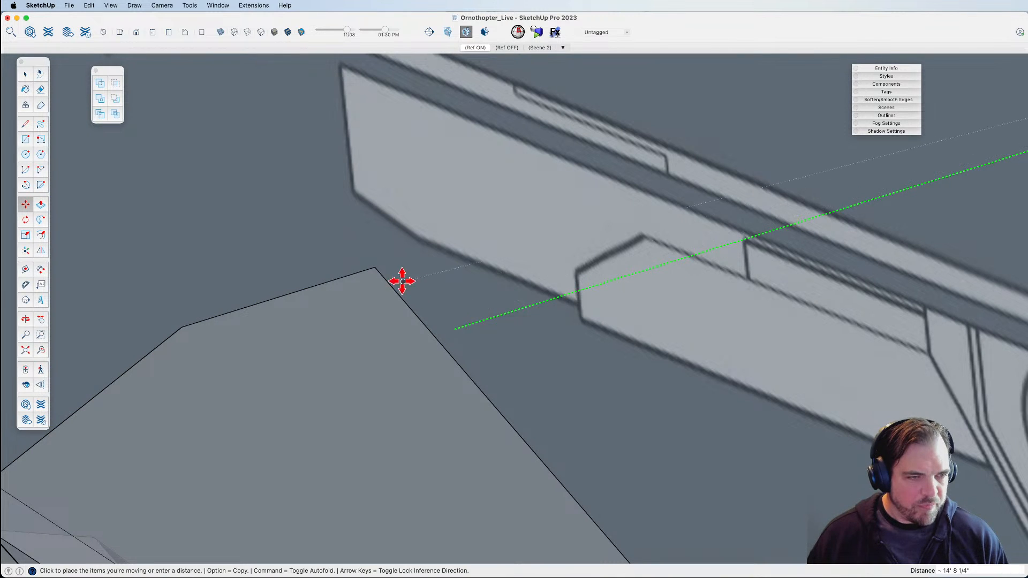
{"action": "left_click", "coordinate": [375, 267]}
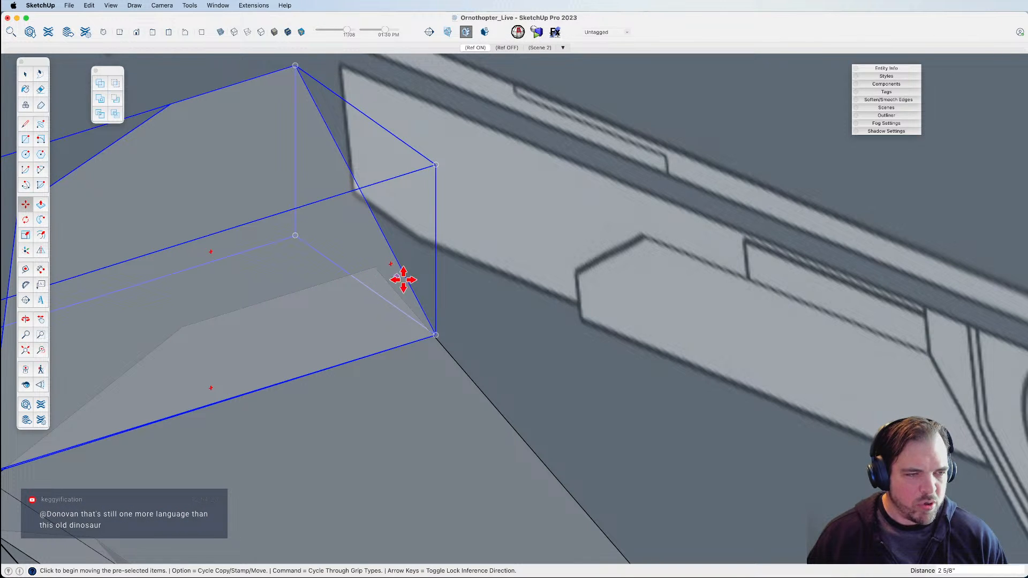
{"action": "scroll", "coordinate": [514, 342], "scroll_direction": "down", "scroll_amount": 2}
{"action": "middle_click_drag", "start_coordinate": [436, 367], "coordinate": [571, 348], "text": "shift"}
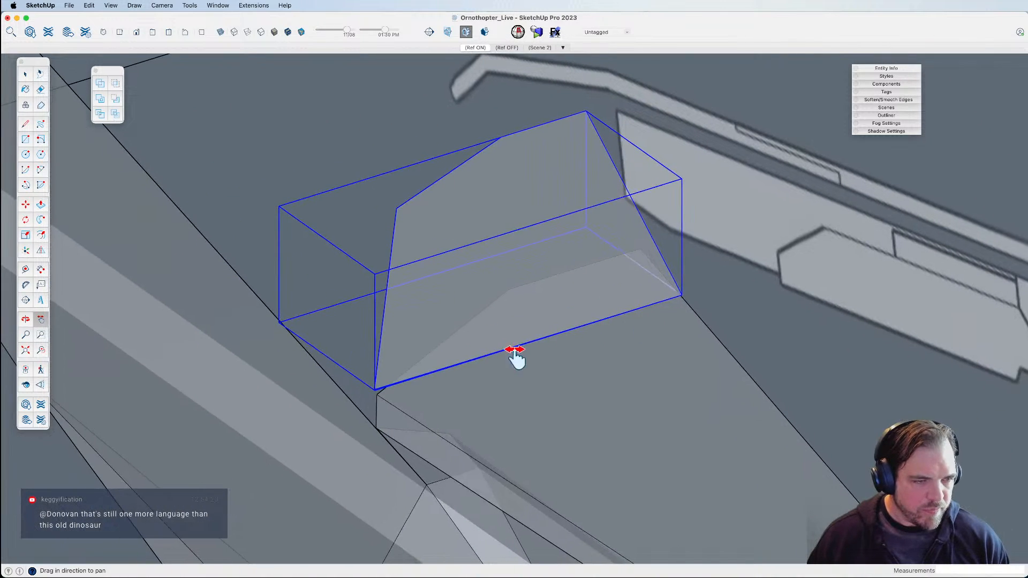
{"action": "key", "text": "space"}
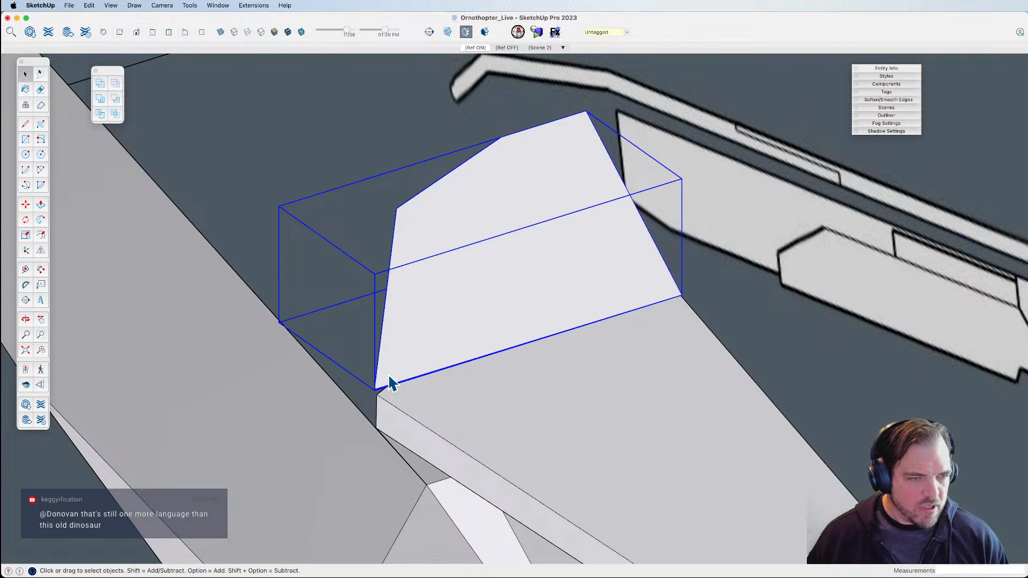
{"action": "scroll", "coordinate": [389, 383], "scroll_direction": "up", "scroll_amount": 4}
{"action": "key", "text": "m"}
{"action": "left_click", "coordinate": [368, 395]}
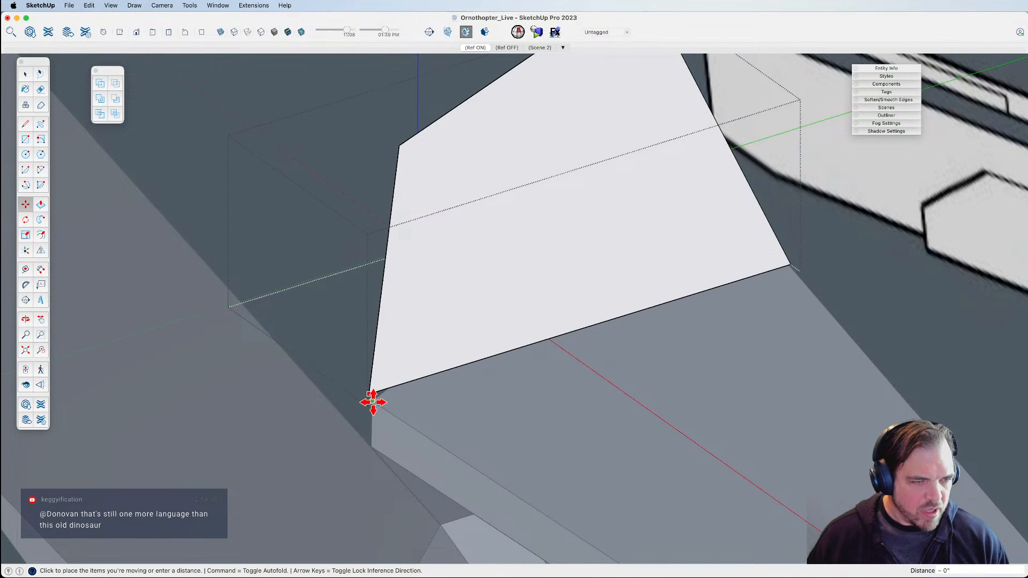
{"action": "key", "text": "Escape"}
{"action": "key", "text": "space"}
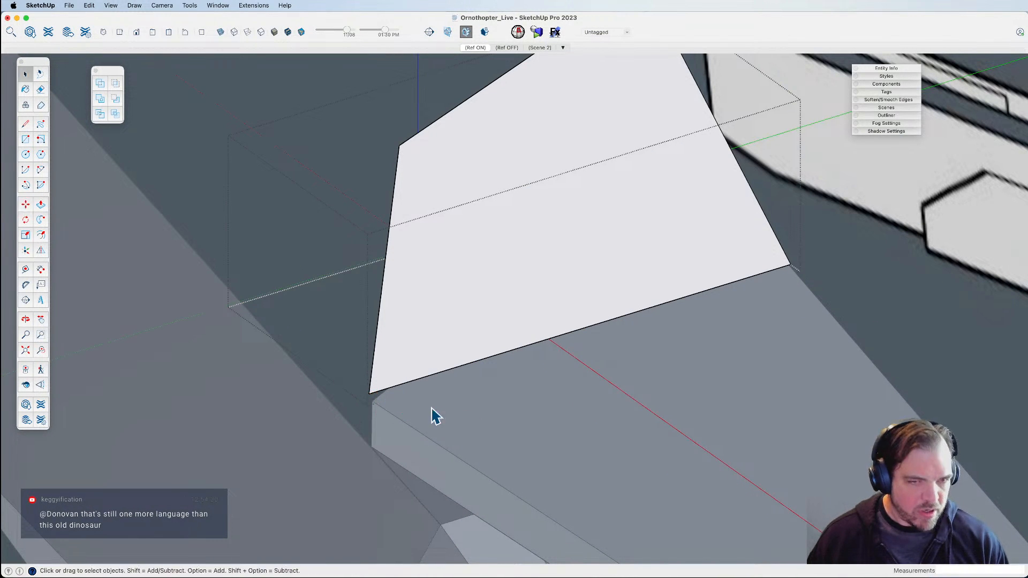
Leave the panel group's editing context and move the panel so its lower corner meets the hull's rear corner.
{"action": "left_click", "coordinate": [878, 296]}
{"action": "left_click", "coordinate": [884, 297]}
{"action": "left_click", "coordinate": [704, 283]}
{"action": "middle_click_drag", "start_coordinate": [677, 303], "coordinate": [709, 310]}
{"action": "key", "text": "m"}
{"action": "left_click", "coordinate": [392, 402]}
{"action": "left_click", "coordinate": [396, 412]}
{"action": "key", "text": "space"}
Inside the panel group, trace the hull's rear outline with two lines from the lower corner to the slanted side, and erase the leftover edge.
{"action": "double_click", "coordinate": [543, 289]}
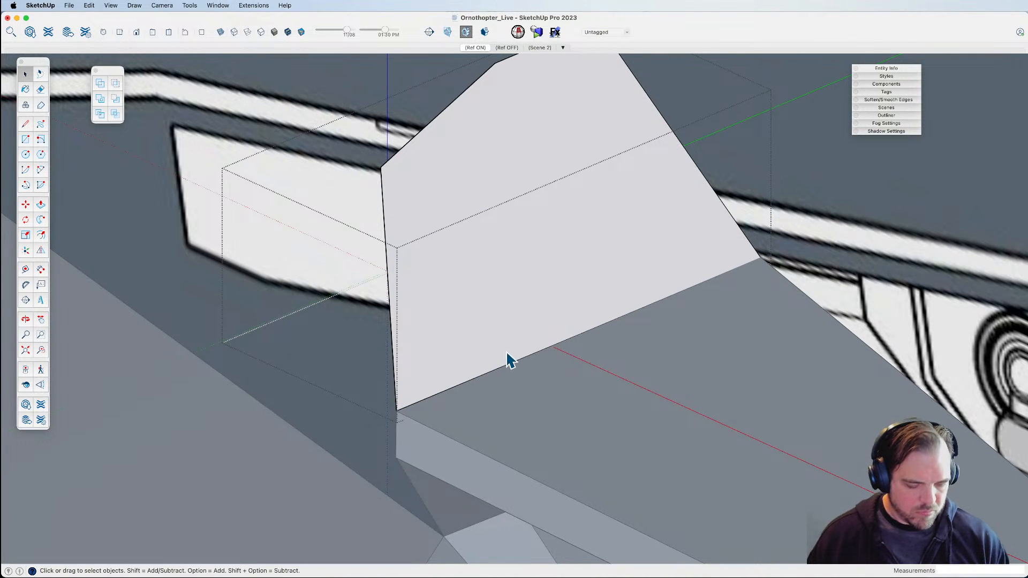
{"action": "key", "text": "l"}
{"action": "left_click", "coordinate": [396, 411]}
{"action": "left_click", "coordinate": [568, 253]}
{"action": "left_click", "coordinate": [715, 191]}
{"action": "key", "text": "e"}
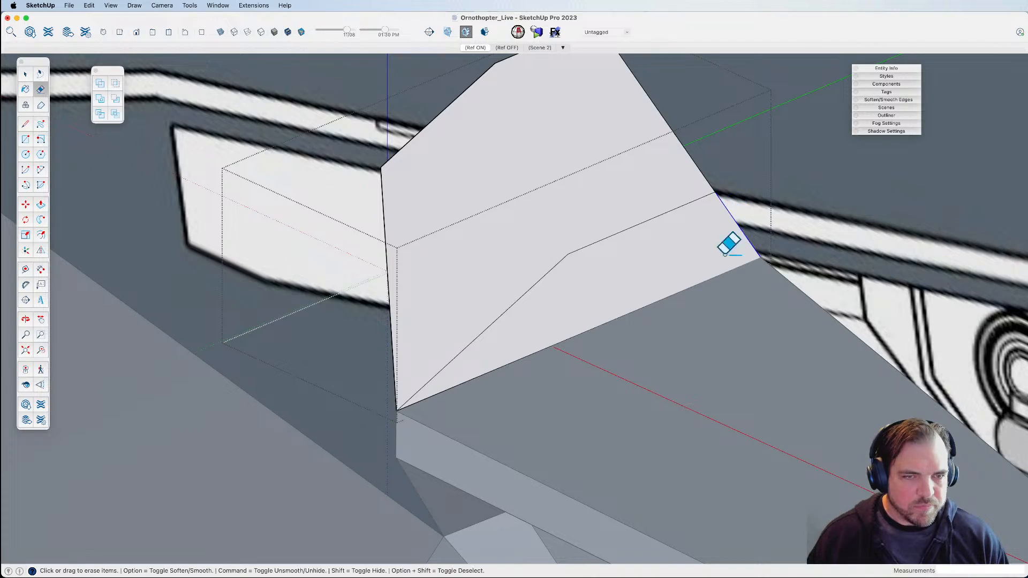
{"action": "left_click", "coordinate": [733, 220]}
Divide the panel face with a line from the bend in its bottom edge up to the bend in its top edge.
{"action": "mouse_move", "coordinate": [629, 256]}
{"action": "middle_mouse_down"}
{"action": "mouse_move", "coordinate": [567, 298]}
{"action": "mouse_move", "coordinate": [413, 257]}
{"action": "mouse_move", "coordinate": [384, 268]}
{"action": "mouse_move", "coordinate": [519, 348]}
{"action": "mouse_move", "coordinate": [477, 278]}
{"action": "mouse_move", "coordinate": [725, 159]}
{"action": "mouse_move", "coordinate": [781, 140]}
{"action": "mouse_move", "coordinate": [782, 160]}
{"action": "mouse_move", "coordinate": [811, 165]}
{"action": "mouse_move", "coordinate": [812, 177]}
{"action": "mouse_move", "coordinate": [819, 149]}
{"action": "mouse_move", "coordinate": [813, 168]}
{"action": "mouse_move", "coordinate": [557, 255]}
{"action": "mouse_move", "coordinate": [532, 214]}
{"action": "middle_mouse_up"}
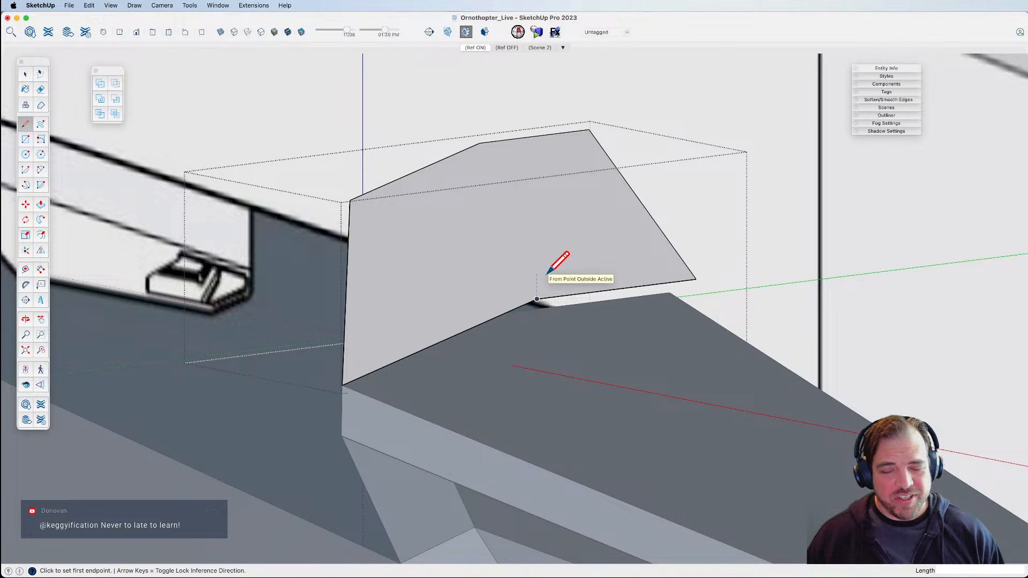
{"action": "key", "text": "space"}
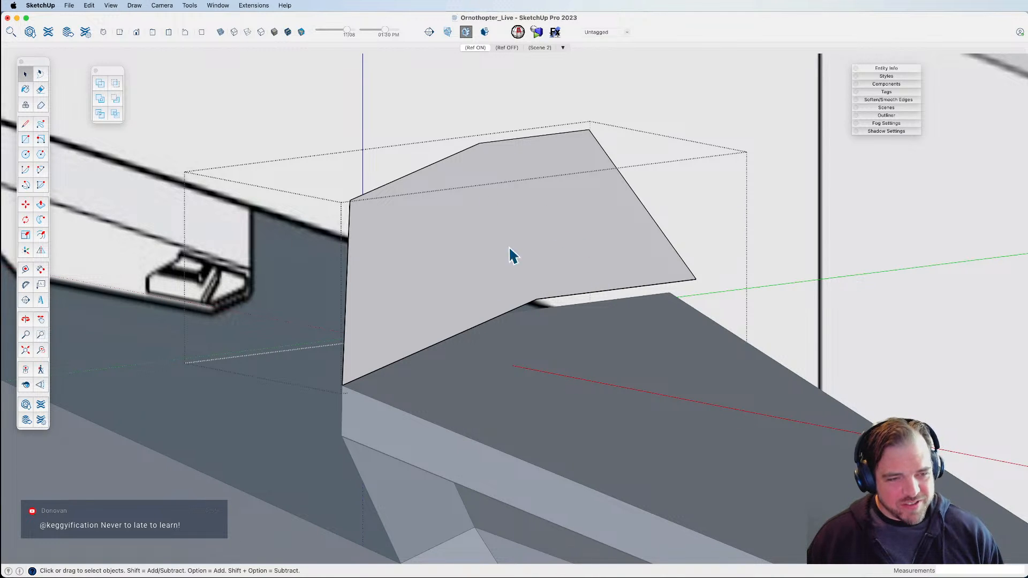
{"action": "middle_click_drag", "start_coordinate": [533, 330], "coordinate": [591, 311]}
{"action": "key", "text": "l"}
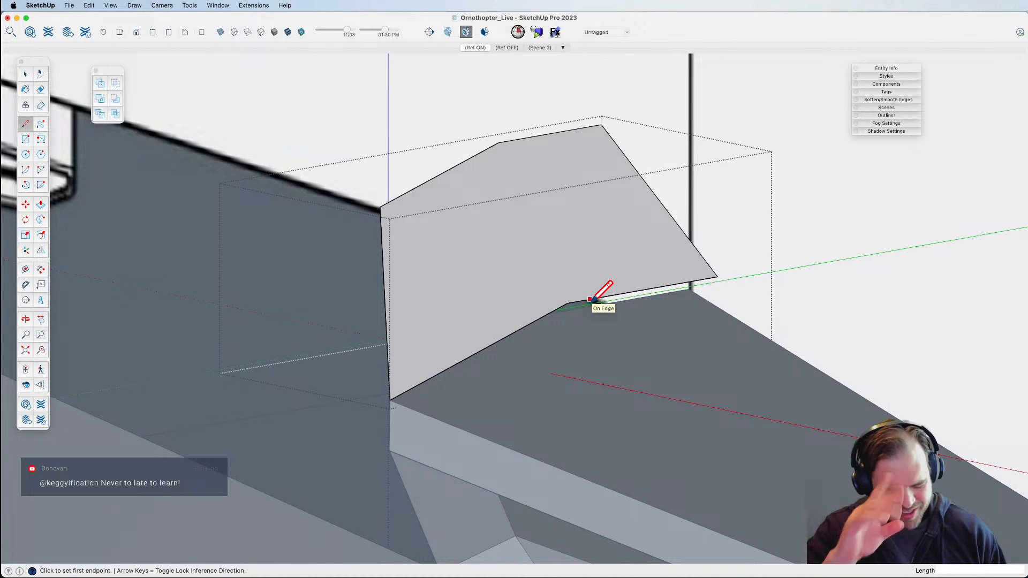
{"action": "left_click", "coordinate": [567, 303]}
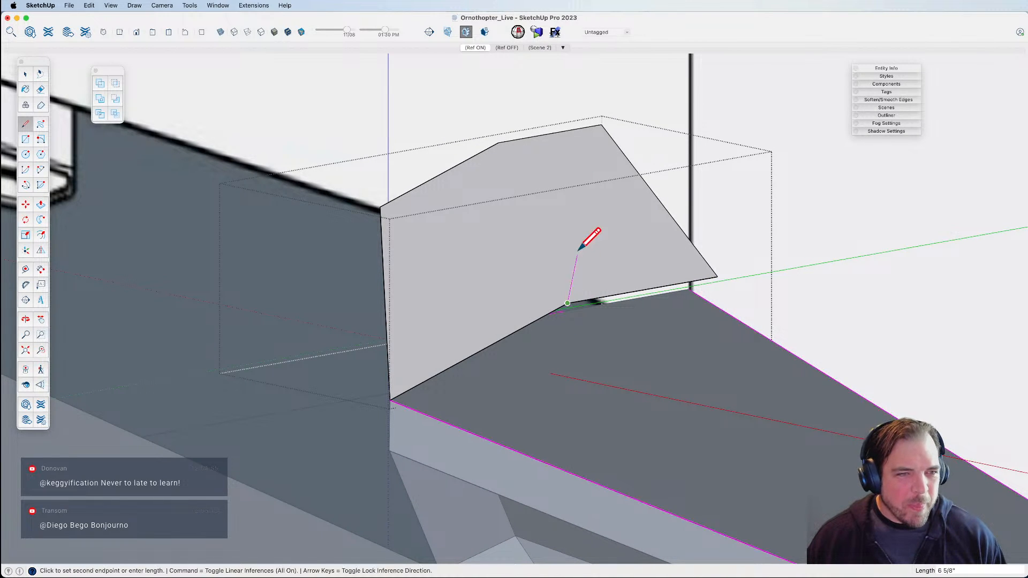
{"action": "left_click", "coordinate": [499, 143]}
Move the panel's outer bottom edge by its end point onto the hull's rear corner, letting the adjoining face fold.
{"action": "mouse_move", "coordinate": [504, 260]}
{"action": "middle_mouse_down", "text": "shift"}
{"action": "mouse_move", "coordinate": [482, 249]}
{"action": "mouse_move", "coordinate": [367, 264]}
{"action": "middle_mouse_up", "text": "shift"}
{"action": "key", "text": "space"}
{"action": "left_click", "coordinate": [463, 292]}
{"action": "middle_click_drag", "start_coordinate": [473, 308], "coordinate": [524, 328]}
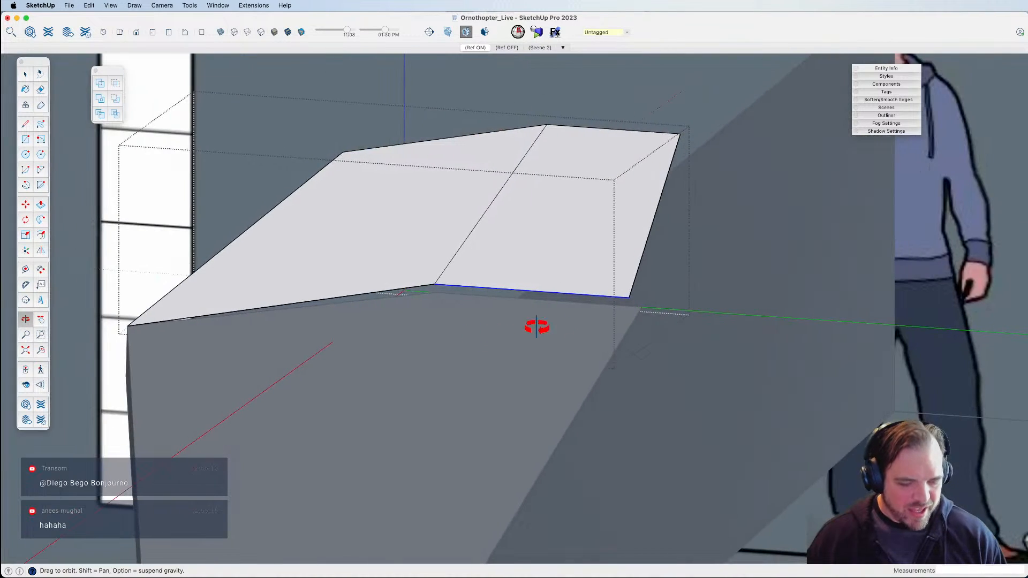
{"action": "key", "text": "m"}
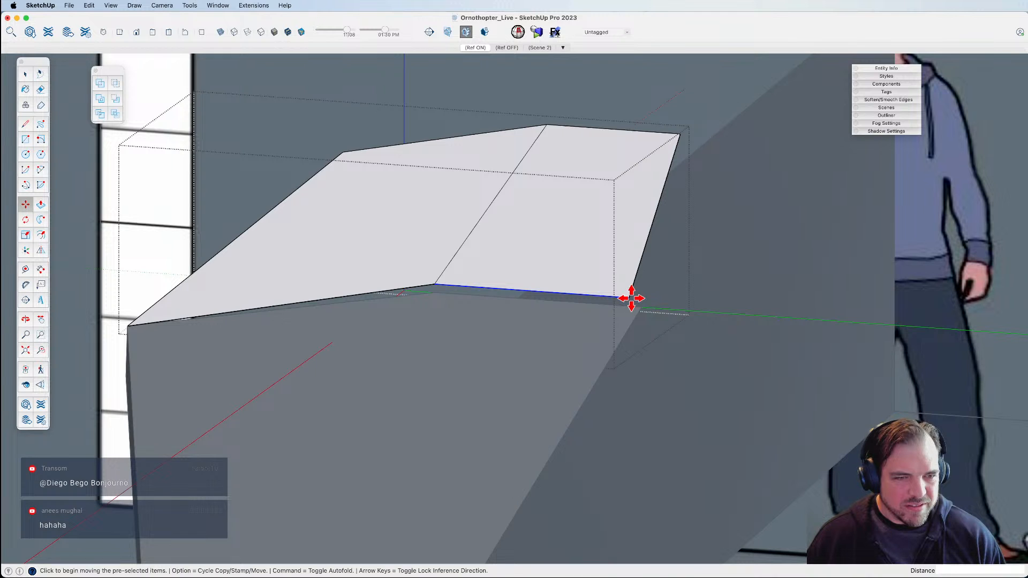
{"action": "left_click", "coordinate": [633, 297]}
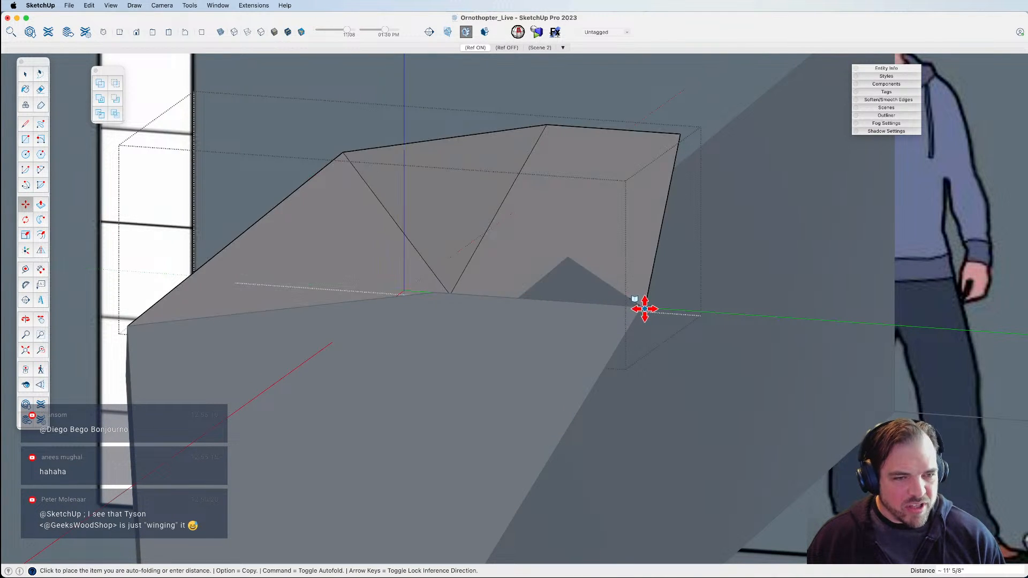
{"action": "left_click", "coordinate": [637, 310]}
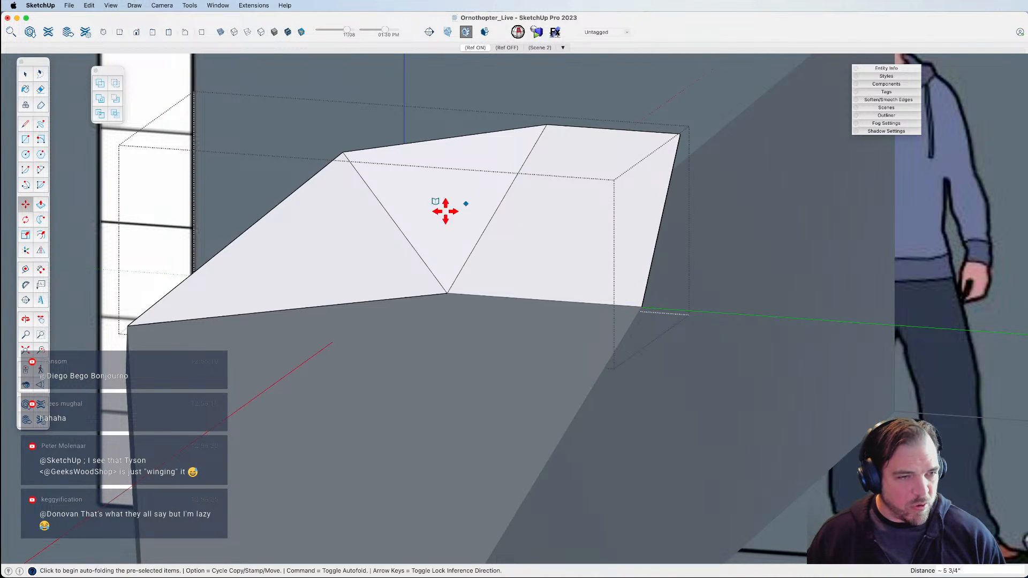
With X-ray on, move the panel's middle bottom vertex onto the matching corner of the hull's rear outline.
{"action": "middle_click_drag", "start_coordinate": [410, 239], "coordinate": [647, 367]}
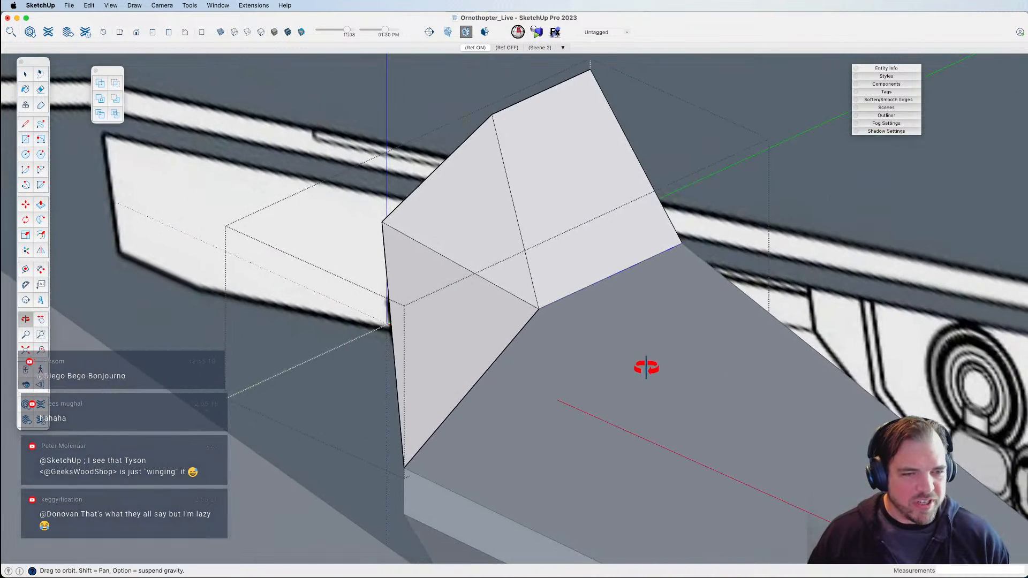
{"action": "key", "text": "space"}
{"action": "key", "text": "x"}
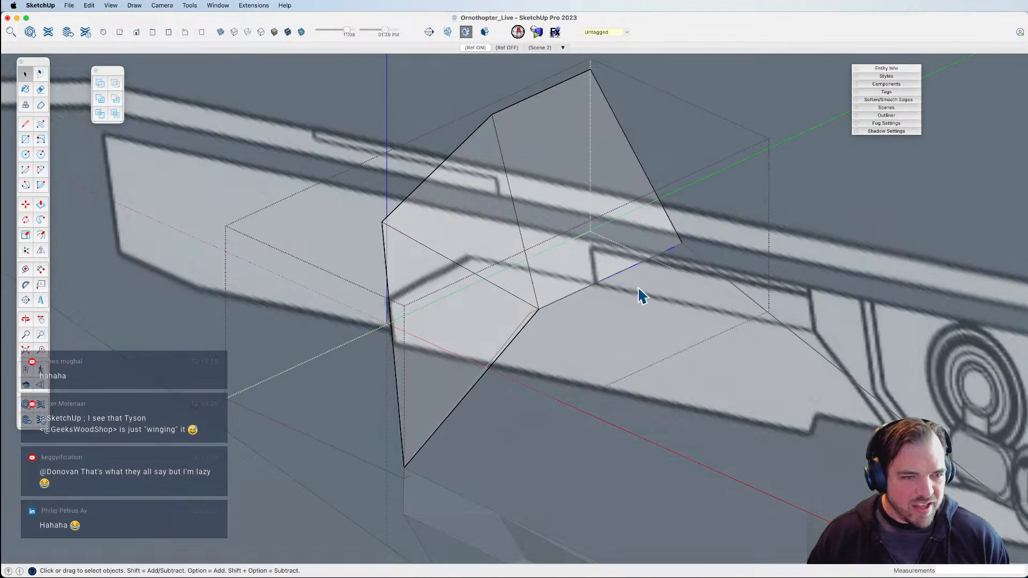
{"action": "scroll", "coordinate": [539, 299], "scroll_direction": "up", "scroll_amount": 3}
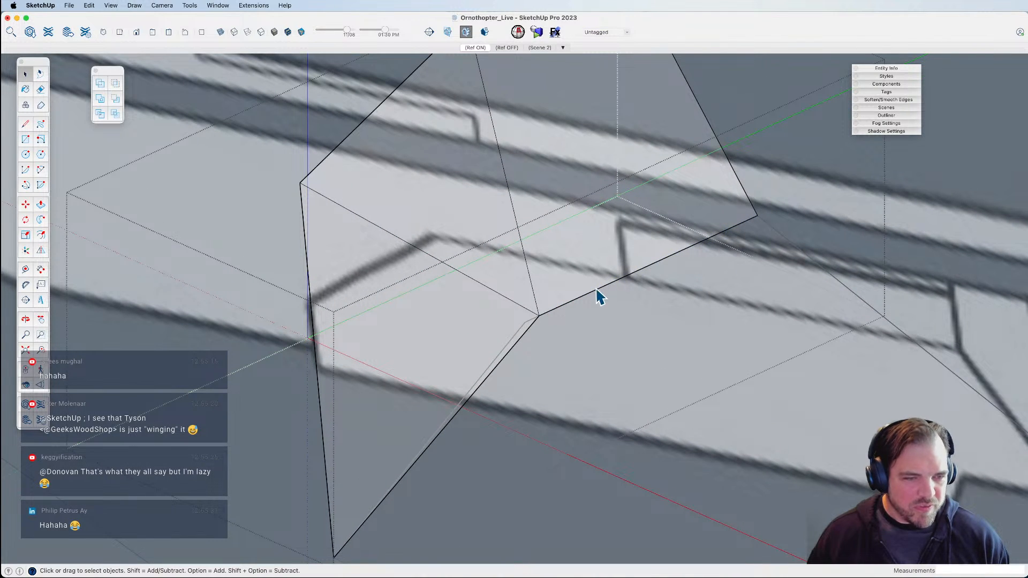
{"action": "key", "text": "m"}
{"action": "left_click", "coordinate": [539, 317]}
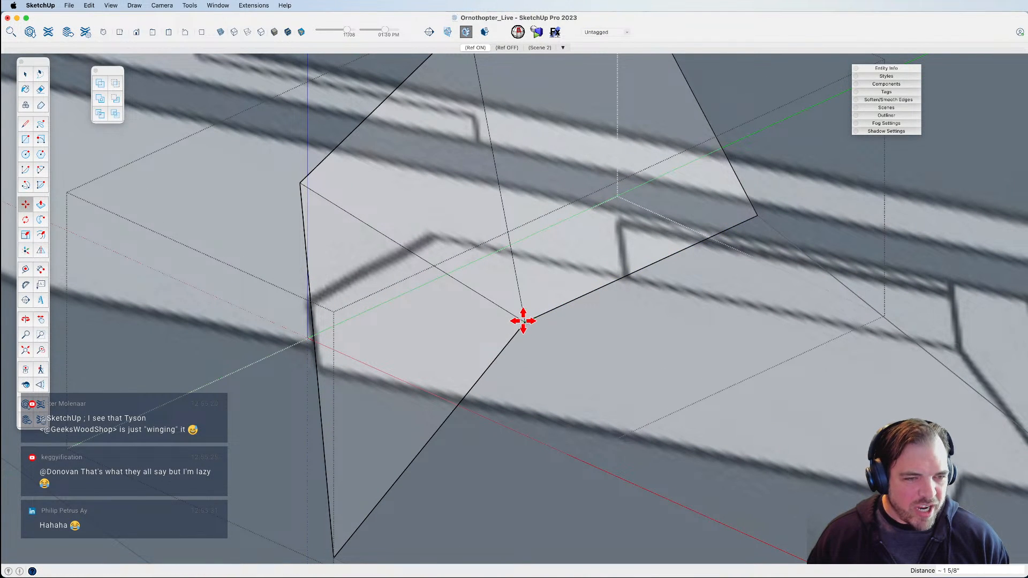
Hide the diagonal fold edge on the panel's inner facet and turn X-ray off.
{"action": "scroll", "coordinate": [494, 288], "scroll_direction": "down", "scroll_amount": 5}
{"action": "key", "text": "e"}
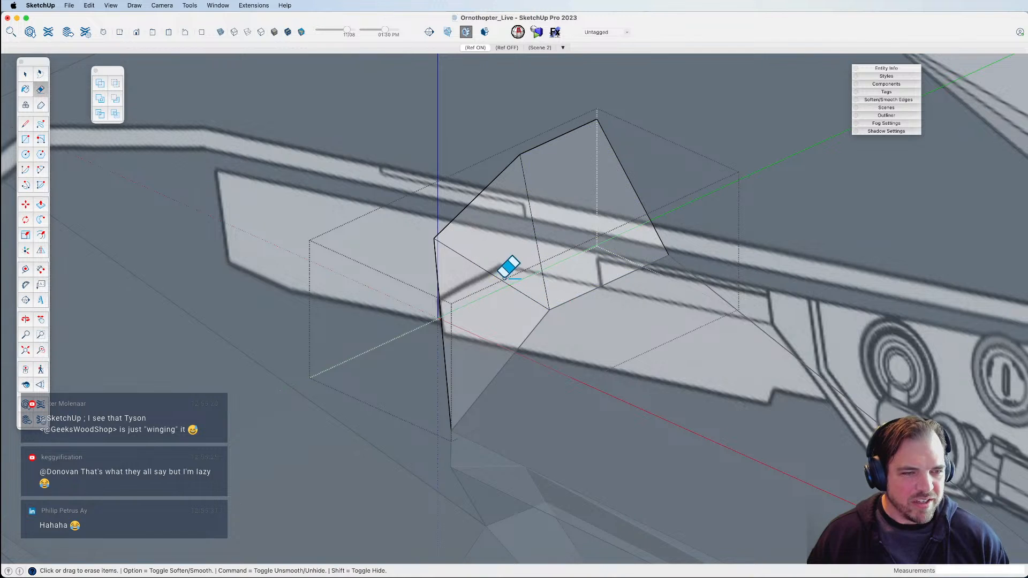
{"action": "left_click", "coordinate": [506, 282]}
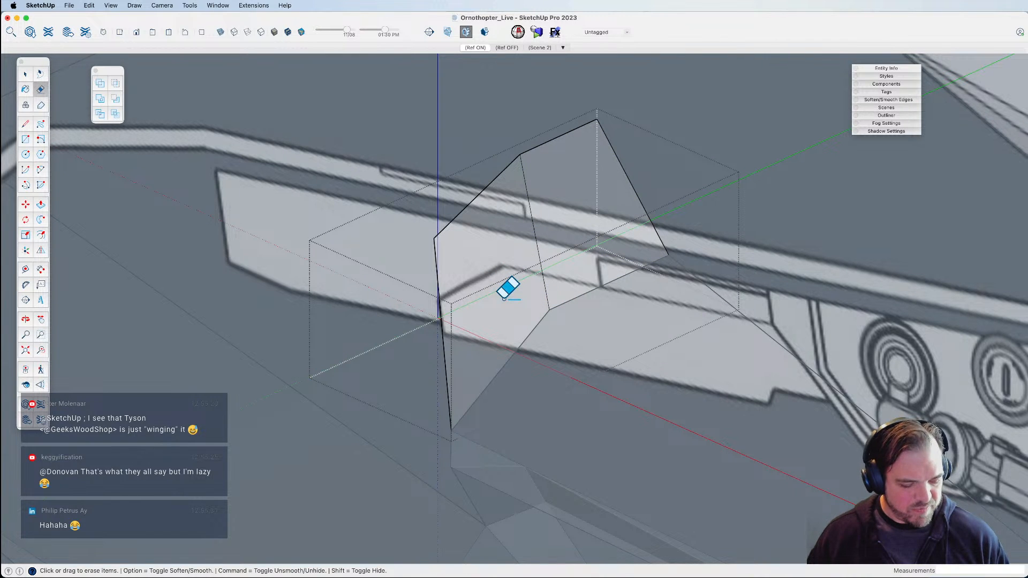
{"action": "key", "text": "shift"}
{"action": "scroll", "coordinate": [632, 279], "scroll_direction": "down", "scroll_amount": 3}
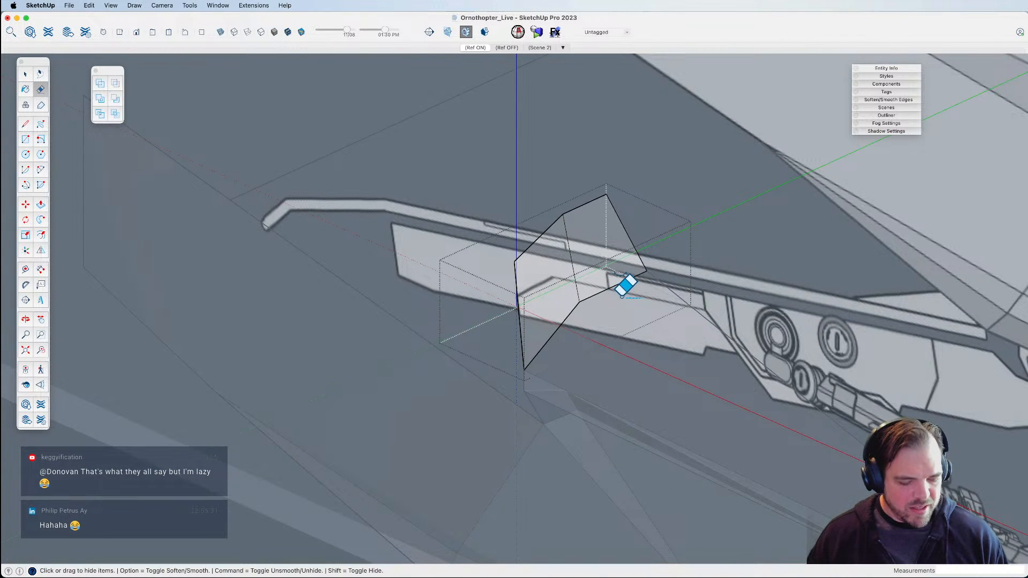
{"action": "key", "text": "x"}
{"action": "key", "text": "space"}
Cut the panel group and paste it in place inside the hull group.
{"action": "scroll", "coordinate": [644, 289], "scroll_direction": "down", "scroll_amount": 6}
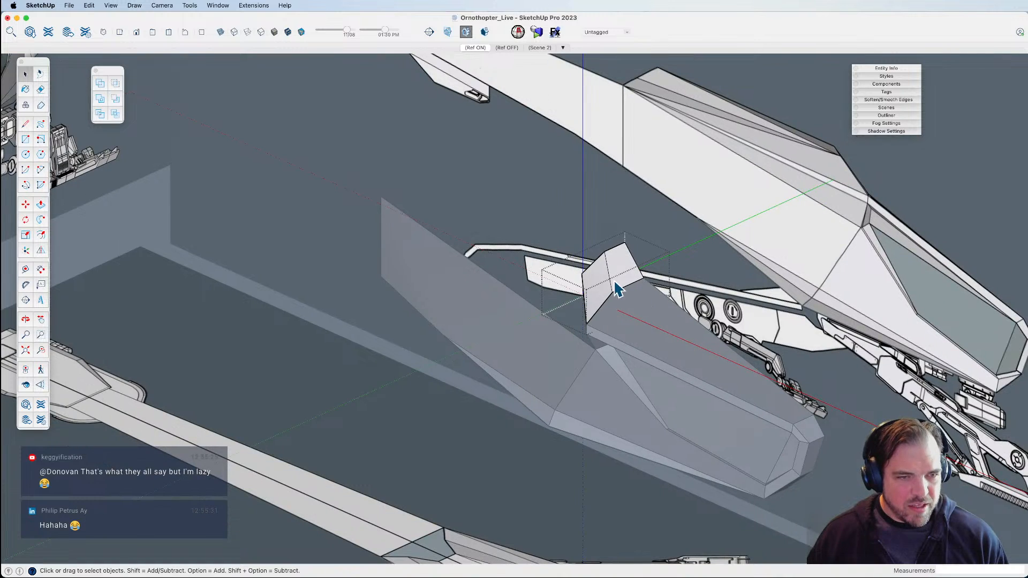
{"action": "left_click", "coordinate": [624, 279]}
{"action": "scroll", "coordinate": [603, 306], "scroll_direction": "up", "scroll_amount": 3}
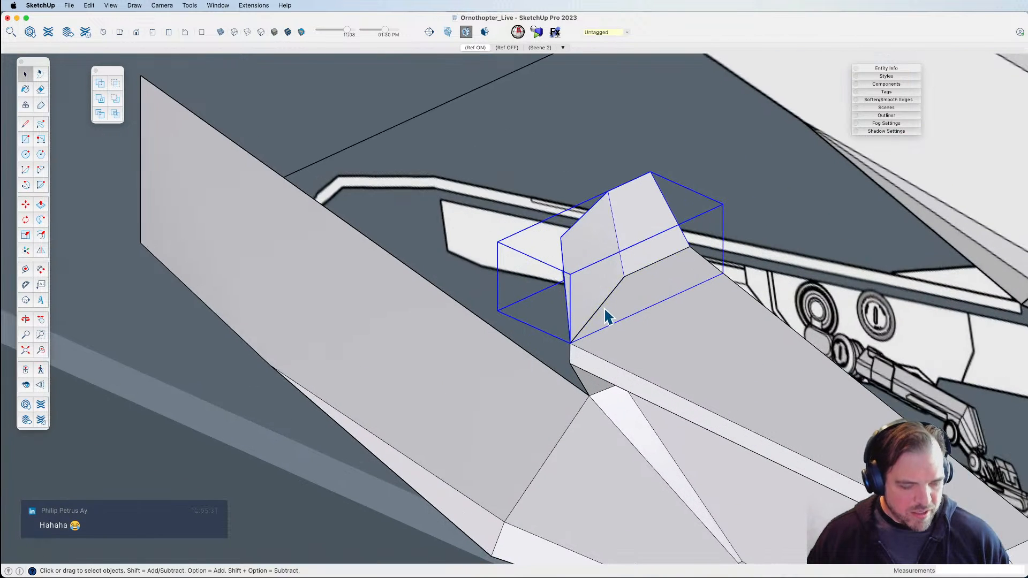
{"action": "left_click", "coordinate": [626, 338]}
{"action": "double_click", "coordinate": [623, 330]}
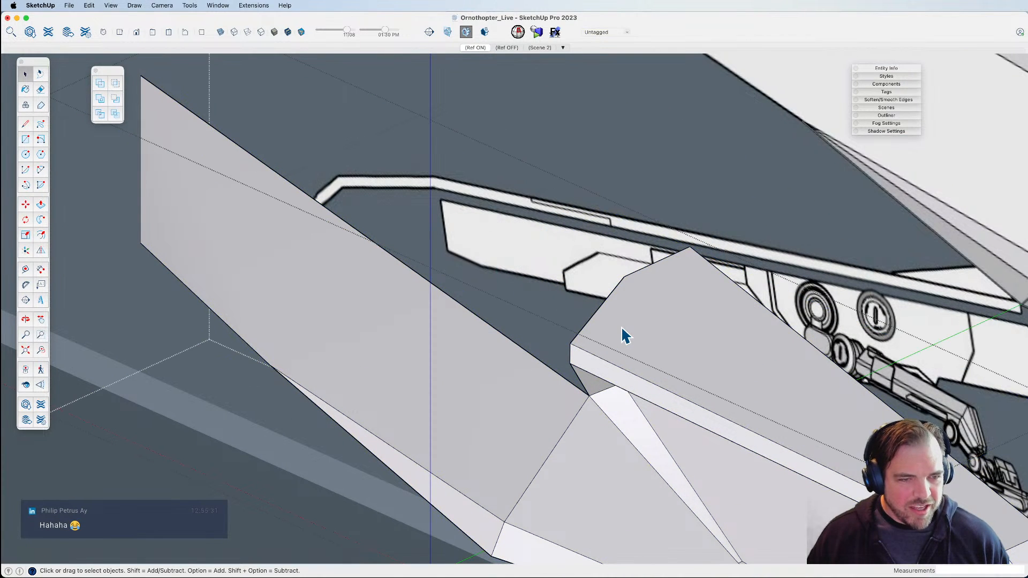
{"action": "left_click", "coordinate": [621, 327]}
{"action": "key", "text": "shift+super+v"}
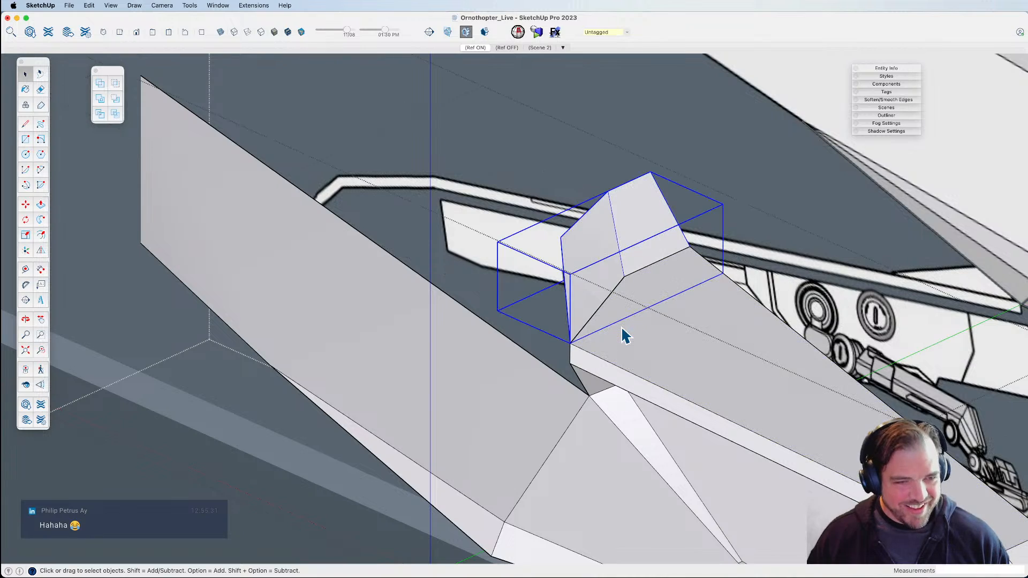
Explode the pasted panel and draw a line from its top corner back to the hull's rear end.
{"action": "key", "text": "x"}
{"action": "scroll", "coordinate": [607, 311], "scroll_direction": "up", "scroll_amount": 3}
{"action": "scroll", "coordinate": [607, 310], "scroll_direction": "down", "scroll_amount": 8}
{"action": "mouse_move", "coordinate": [662, 310]}
{"action": "middle_mouse_down"}
{"action": "mouse_move", "coordinate": [677, 306]}
{"action": "mouse_move", "coordinate": [677, 356]}
{"action": "middle_mouse_up"}
{"action": "key", "text": "l"}
{"action": "left_click", "coordinate": [635, 312]}
{"action": "left_click", "coordinate": [338, 221]}
{"action": "mouse_move", "coordinate": [534, 290]}
{"action": "middle_mouse_down"}
{"action": "mouse_move", "coordinate": [484, 291]}
{"action": "mouse_move", "coordinate": [487, 310]}
{"action": "mouse_move", "coordinate": [454, 298]}
{"action": "mouse_move", "coordinate": [438, 211]}
{"action": "middle_mouse_up"}
{"action": "scroll", "coordinate": [438, 212], "scroll_direction": "up", "scroll_amount": 2}
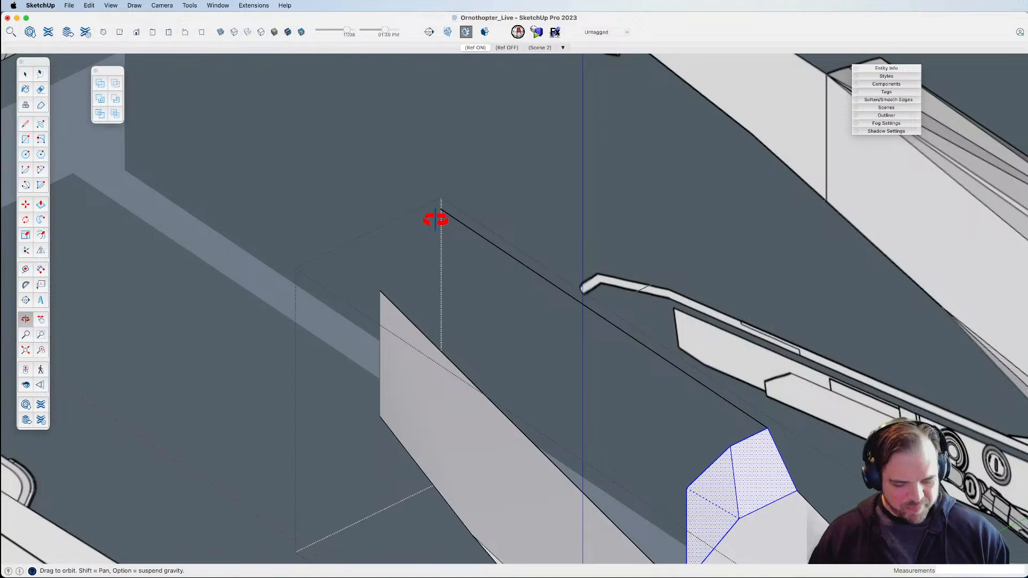
Complete the narrow strip behind the panel's top edge and move its rear end edge level with the reference fuselage's upper rear peak.
{"action": "left_click", "coordinate": [739, 433]}
{"action": "scroll", "coordinate": [616, 399], "scroll_direction": "down", "scroll_amount": 1}
{"action": "scroll", "coordinate": [589, 375], "scroll_direction": "down", "scroll_amount": 3}
{"action": "middle_click_drag", "start_coordinate": [532, 345], "coordinate": [688, 266]}
{"action": "scroll", "coordinate": [408, 193], "scroll_direction": "up", "scroll_amount": 3}
{"action": "scroll", "coordinate": [589, 246], "scroll_direction": "up", "scroll_amount": 3}
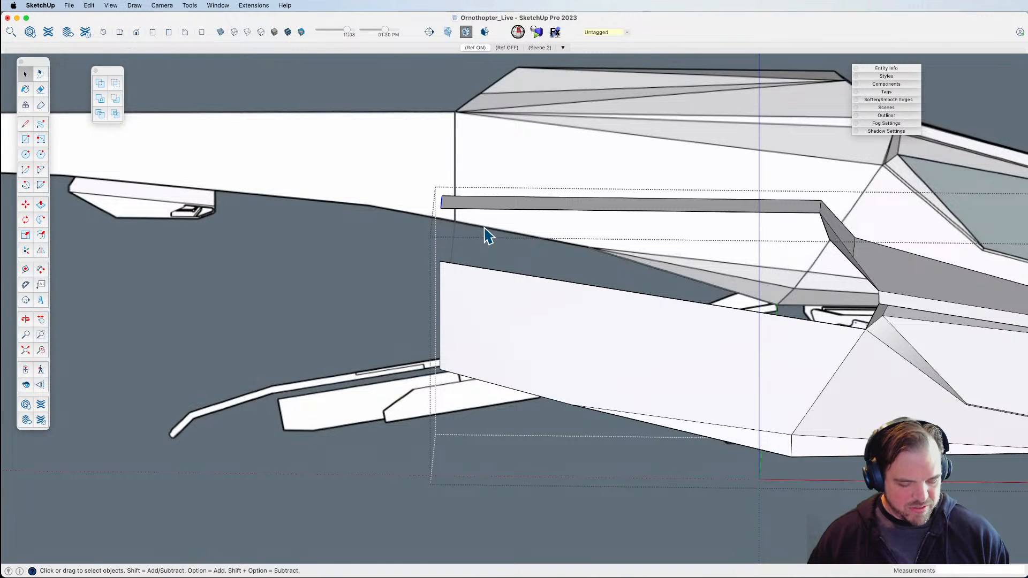
{"action": "key", "text": "m"}
{"action": "left_click", "coordinate": [442, 198]}
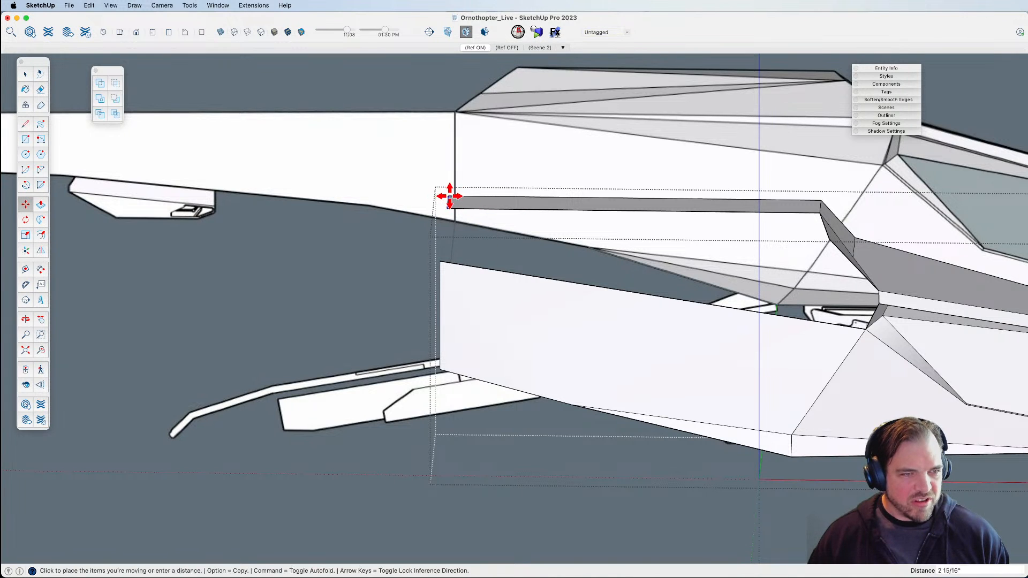
{"action": "left_click", "coordinate": [518, 67]}
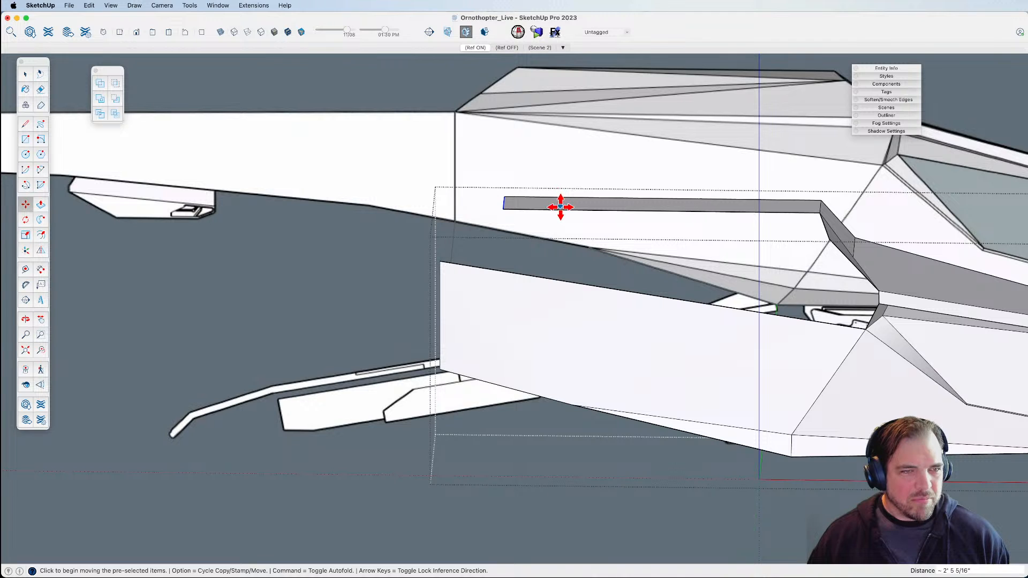
Draw a helper line from the reference fuselage's upper rear peak, realign the strip's end edge to that peak, and erase the helper line.
{"action": "key", "text": "l"}
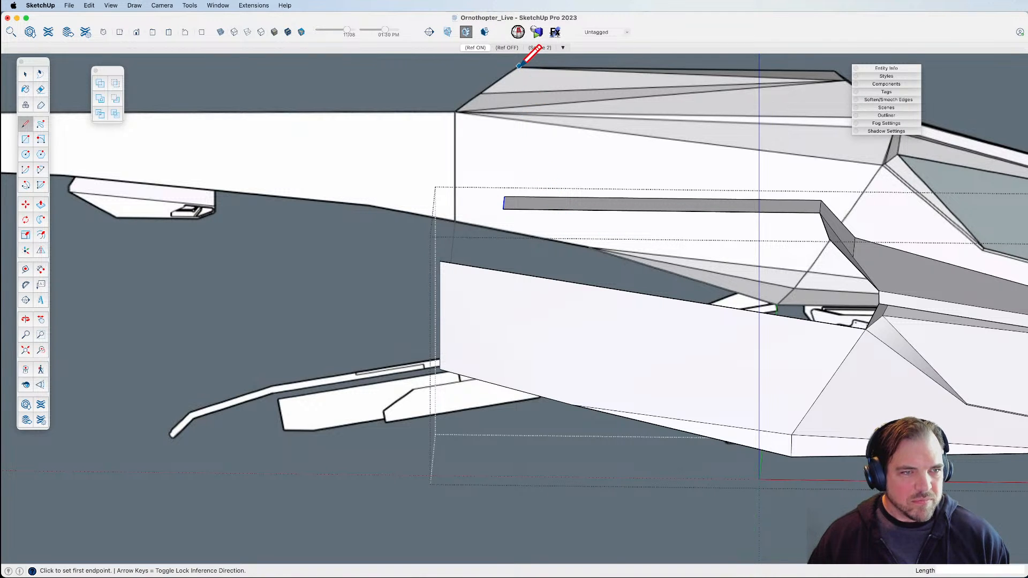
{"action": "left_click", "coordinate": [518, 68]}
{"action": "left_click", "coordinate": [453, 67]}
{"action": "key", "text": "space"}
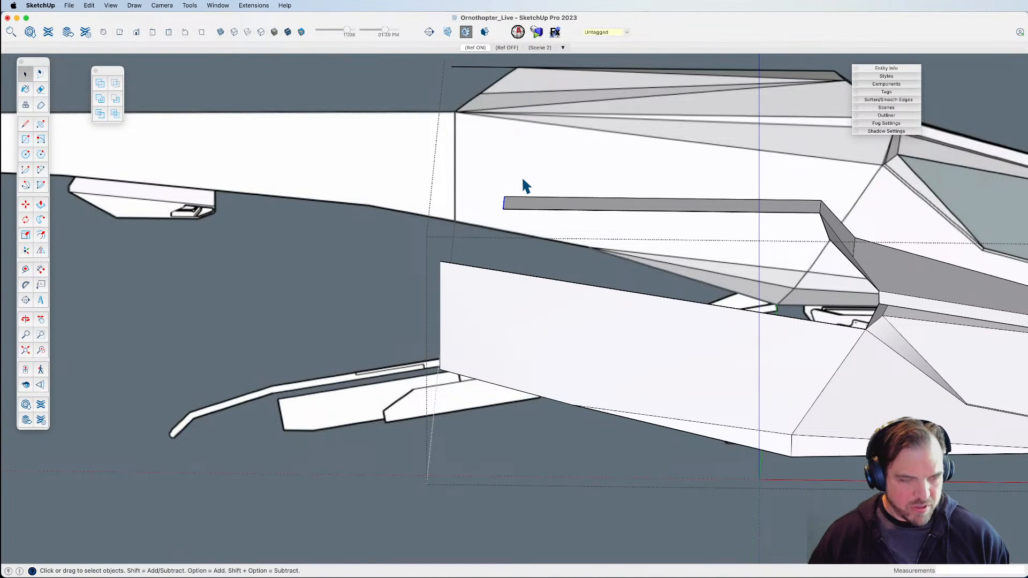
{"action": "key", "text": "m"}
{"action": "left_click", "coordinate": [504, 198]}
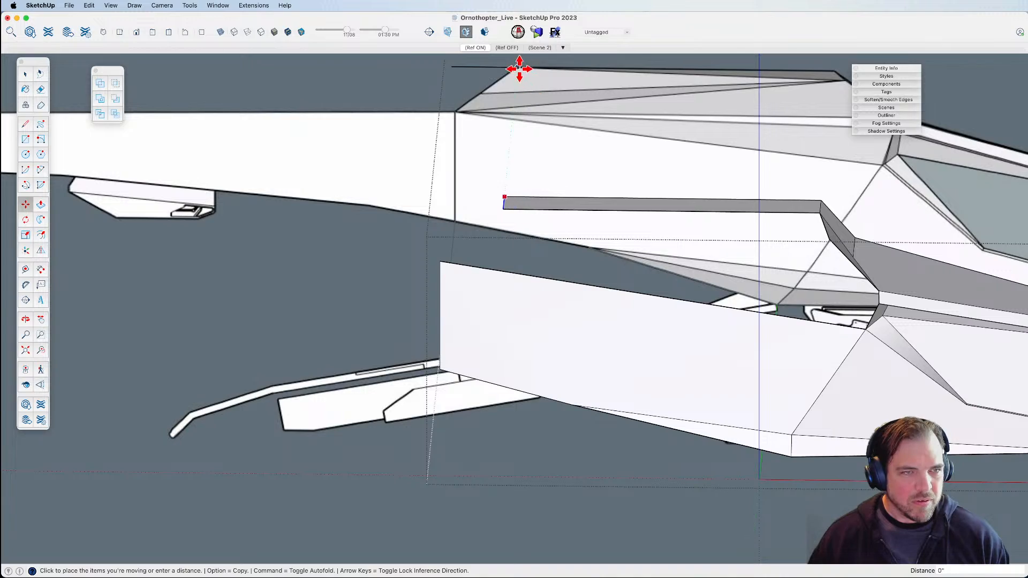
{"action": "key", "text": "e"}
{"action": "left_click", "coordinate": [487, 67]}
Draw a vertical rectangular end face from the hull's lower rear corner across to the centre plane and back to the upper rear corner.
{"action": "mouse_move", "coordinate": [540, 196]}
{"action": "middle_mouse_down"}
{"action": "mouse_move", "coordinate": [557, 238]}
{"action": "mouse_move", "coordinate": [739, 312]}
{"action": "mouse_move", "coordinate": [539, 280]}
{"action": "mouse_move", "coordinate": [667, 291]}
{"action": "middle_mouse_up"}
{"action": "key", "text": "l"}
{"action": "left_click", "coordinate": [617, 408]}
{"action": "left_click", "coordinate": [575, 384]}
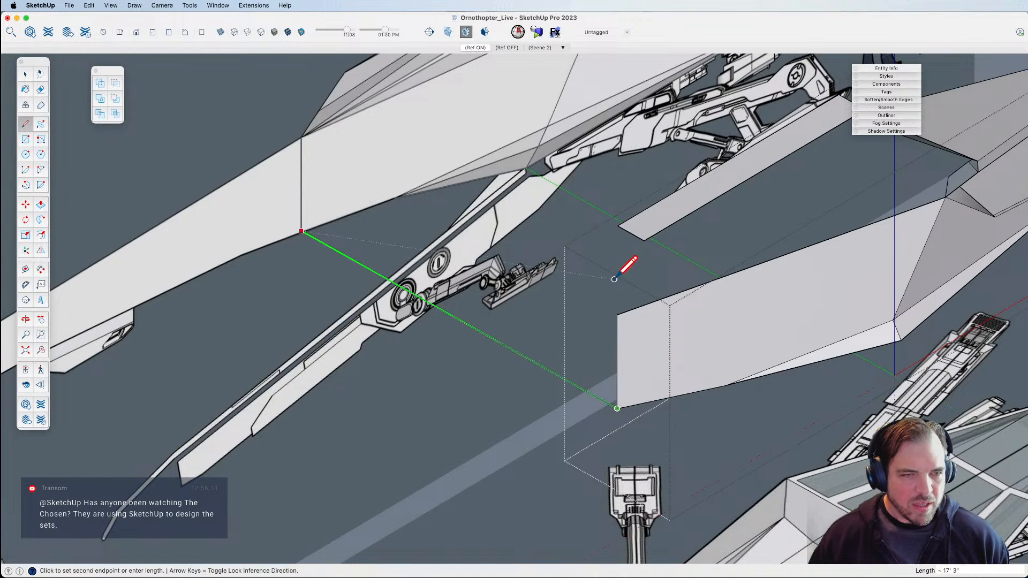
{"action": "key", "text": "Up"}
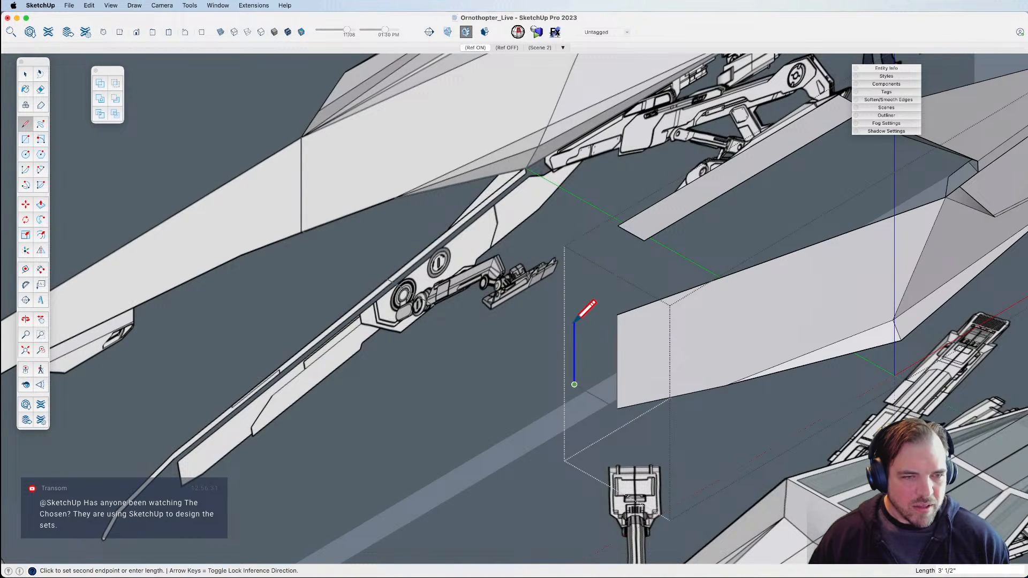
{"action": "left_click", "coordinate": [617, 314]}
{"action": "left_click", "coordinate": [618, 315]}
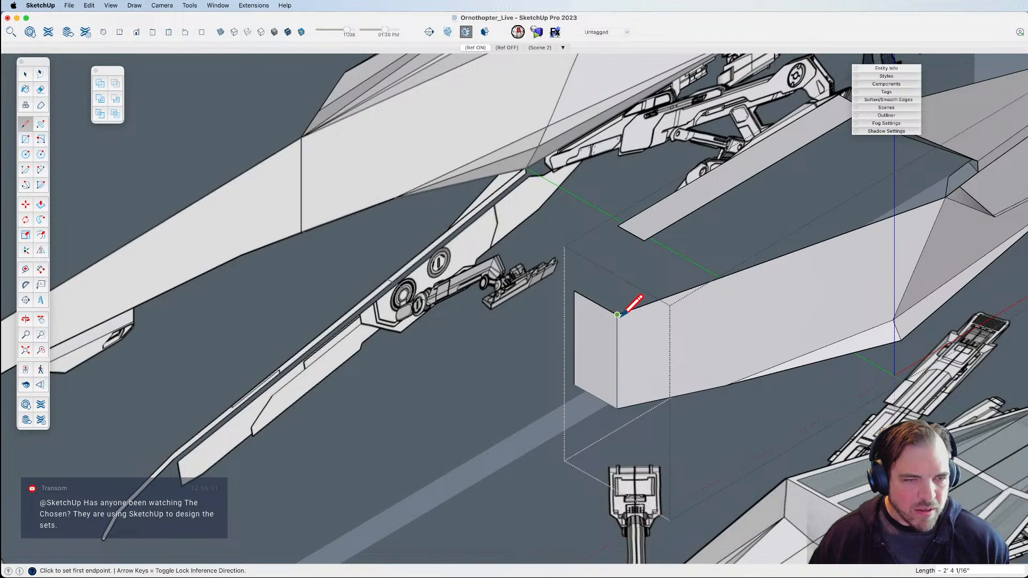
Connect the end face's two upper corners to the roof strip's rear corners to close the sloped rear panel.
{"action": "left_click", "coordinate": [575, 291]}
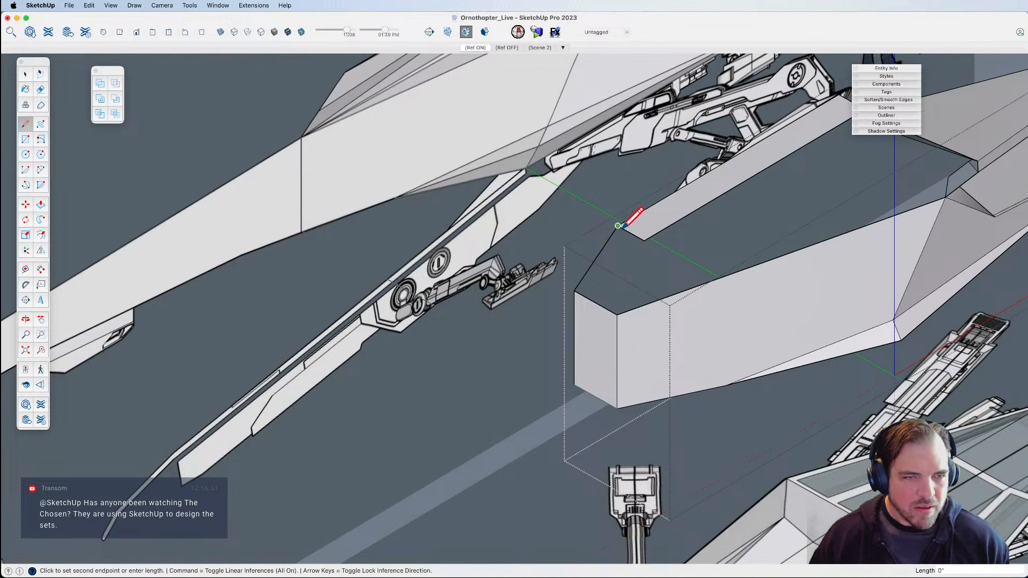
{"action": "left_click", "coordinate": [644, 240]}
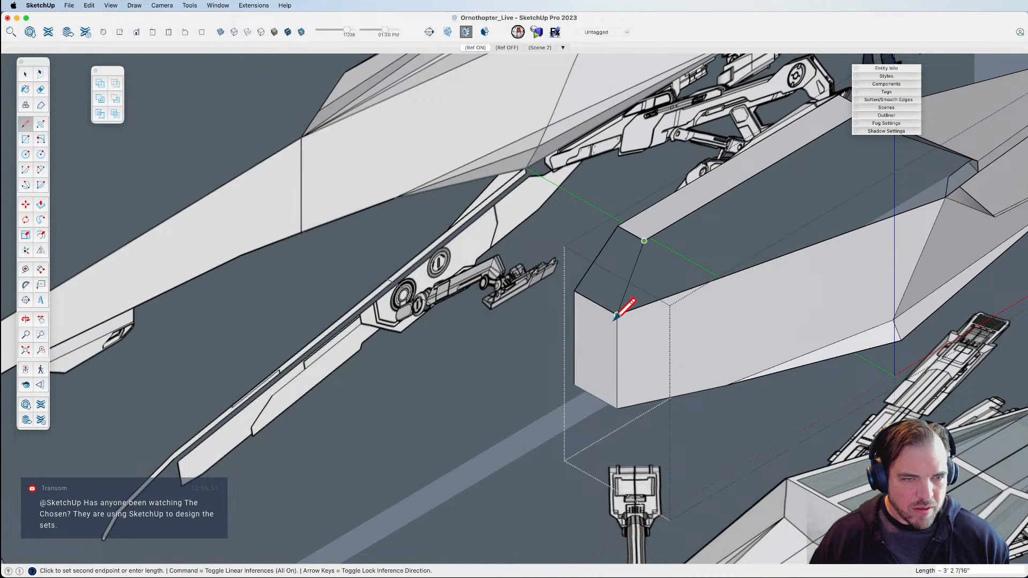
{"action": "middle_click_drag", "start_coordinate": [617, 314], "coordinate": [315, 365]}
Draw lines from the angled front panel's lower corners to the hull's upper rear corner, filling the narrow gap along the hull side.
{"action": "middle_click_drag", "start_coordinate": [367, 343], "coordinate": [576, 248]}
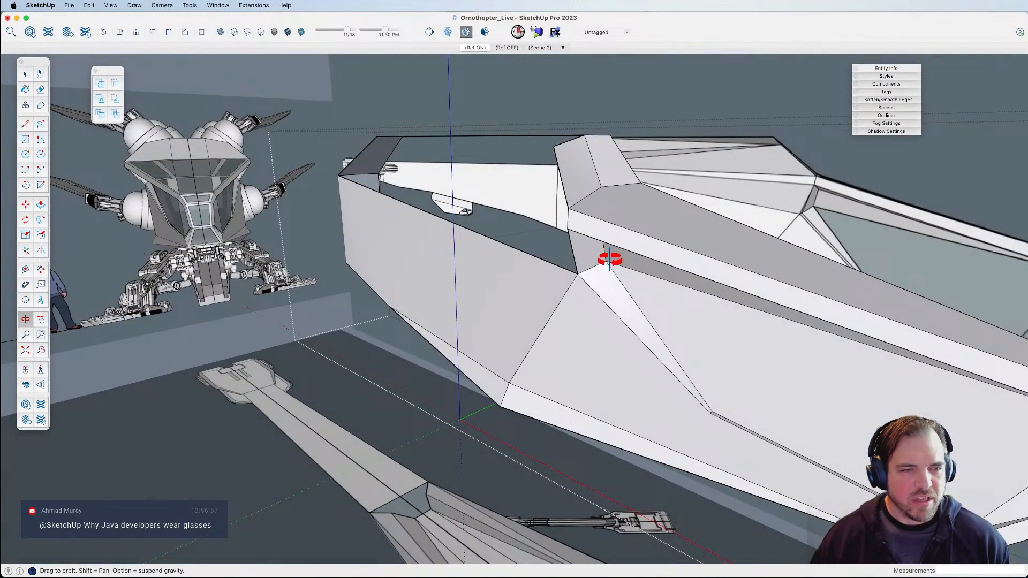
{"action": "key", "text": "l"}
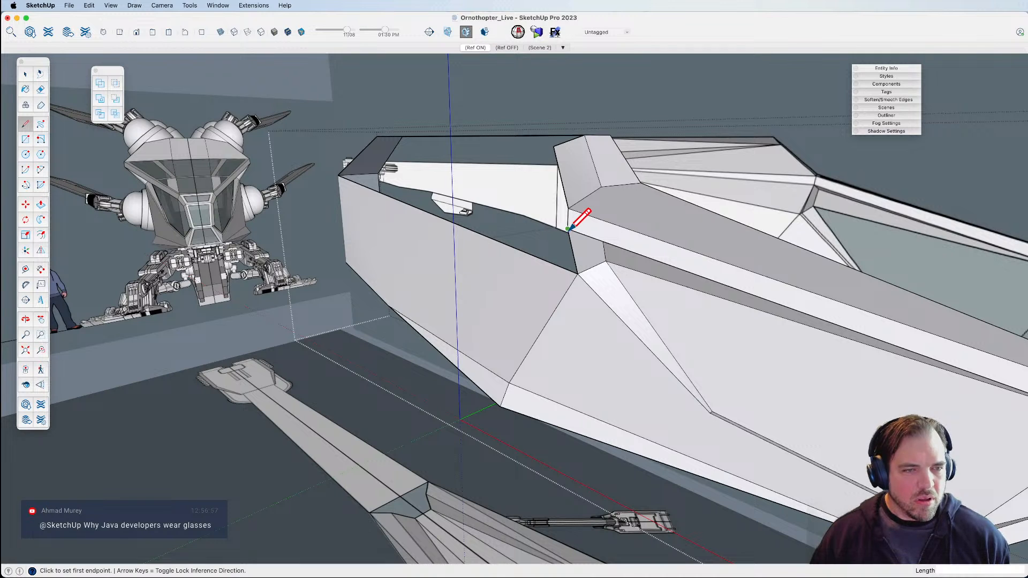
{"action": "left_click", "coordinate": [568, 229]}
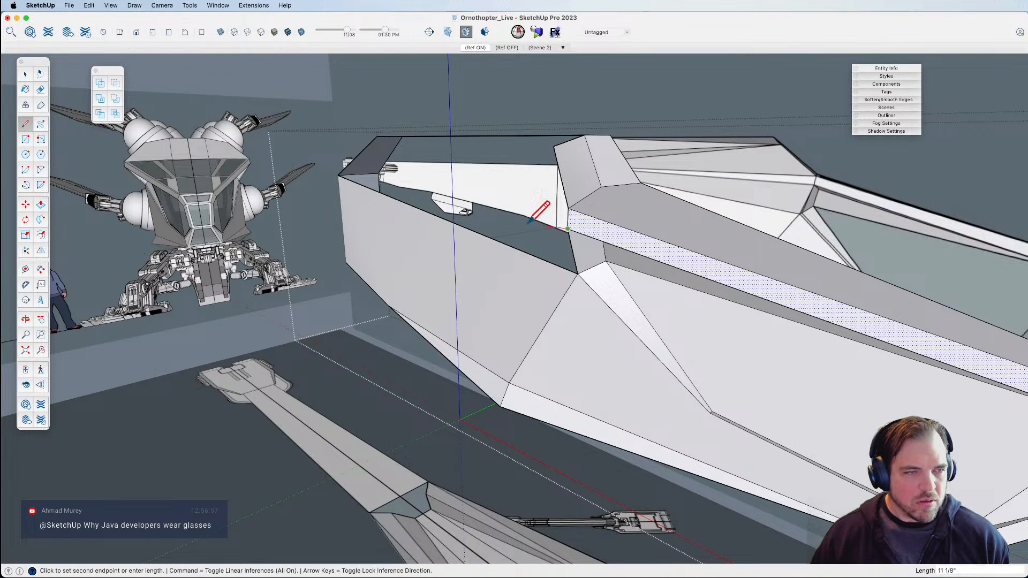
{"action": "left_click", "coordinate": [338, 175]}
{"action": "left_click", "coordinate": [338, 175]}
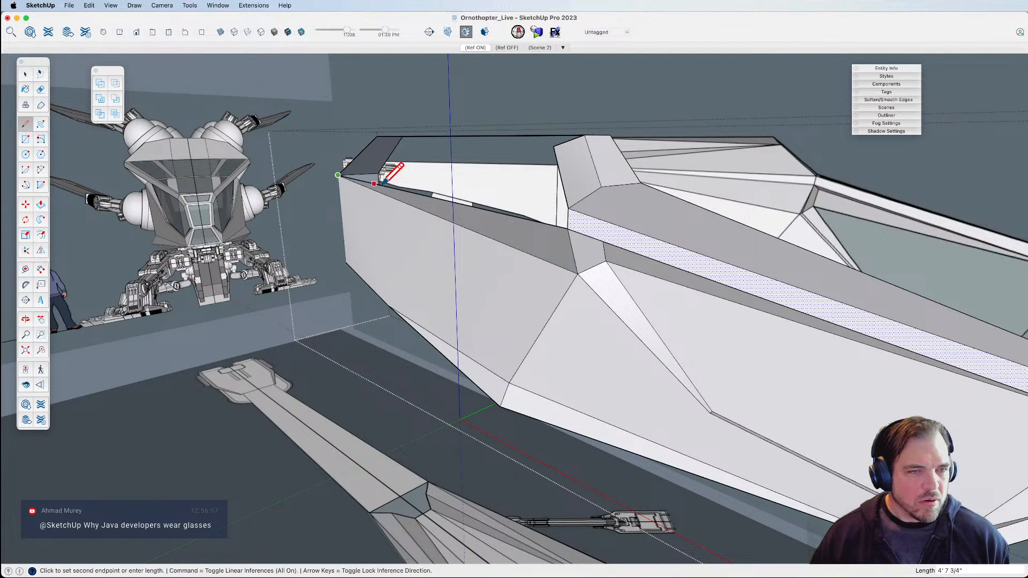
{"action": "left_click", "coordinate": [569, 204]}
{"action": "middle_click_drag", "start_coordinate": [568, 205], "coordinate": [741, 359]}
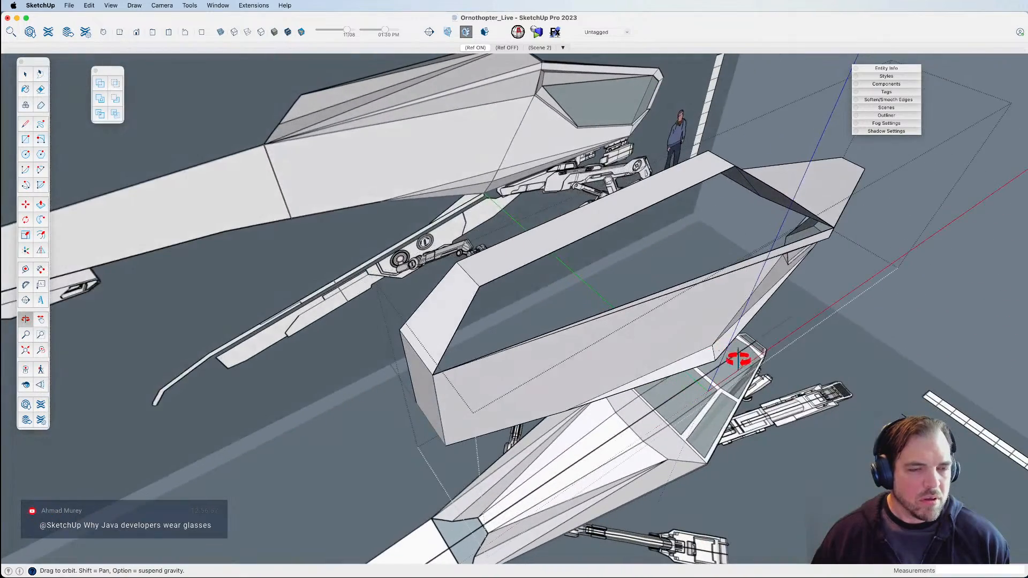
Draw a trial line through the roof opening from the rear panel to the front panel's side corner, and another to the hull's upper rear corner.
{"action": "left_click", "coordinate": [480, 287]}
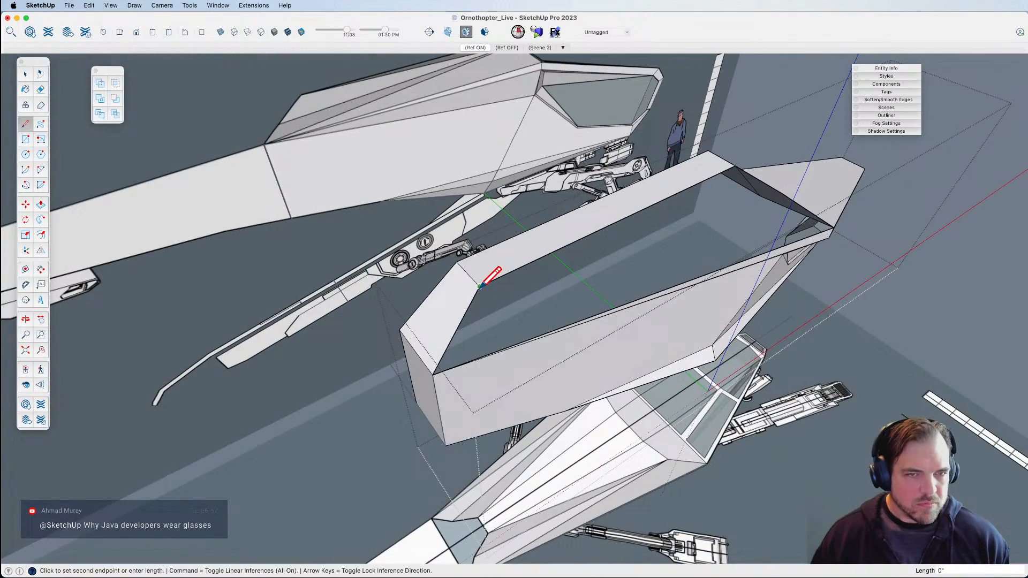
{"action": "middle_click_drag", "start_coordinate": [608, 275], "coordinate": [578, 303]}
{"action": "left_click", "coordinate": [697, 317]}
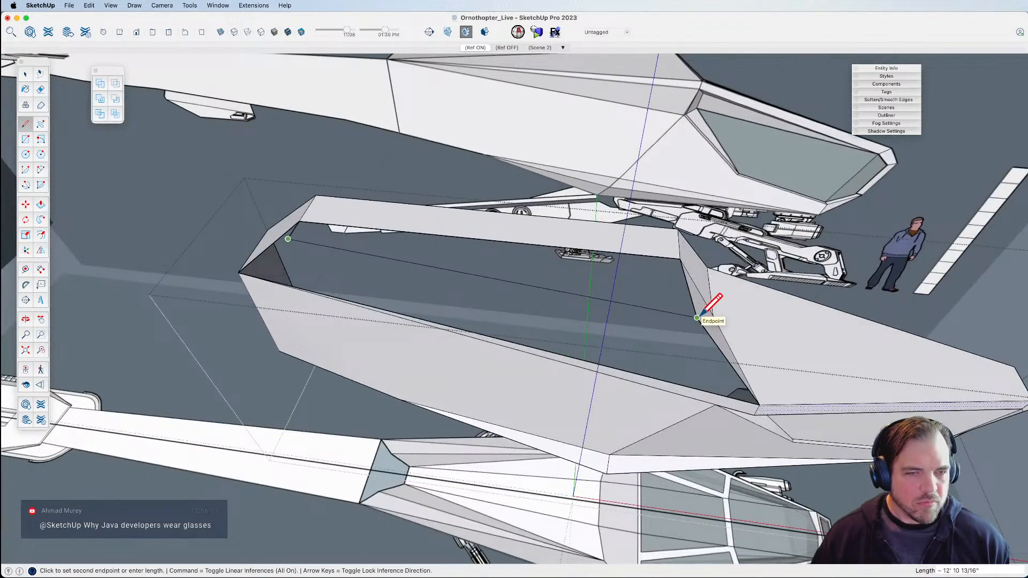
{"action": "middle_click_drag", "start_coordinate": [442, 310], "coordinate": [526, 335], "text": "shift"}
{"action": "key", "text": "Escape"}
{"action": "left_click", "coordinate": [545, 289]}
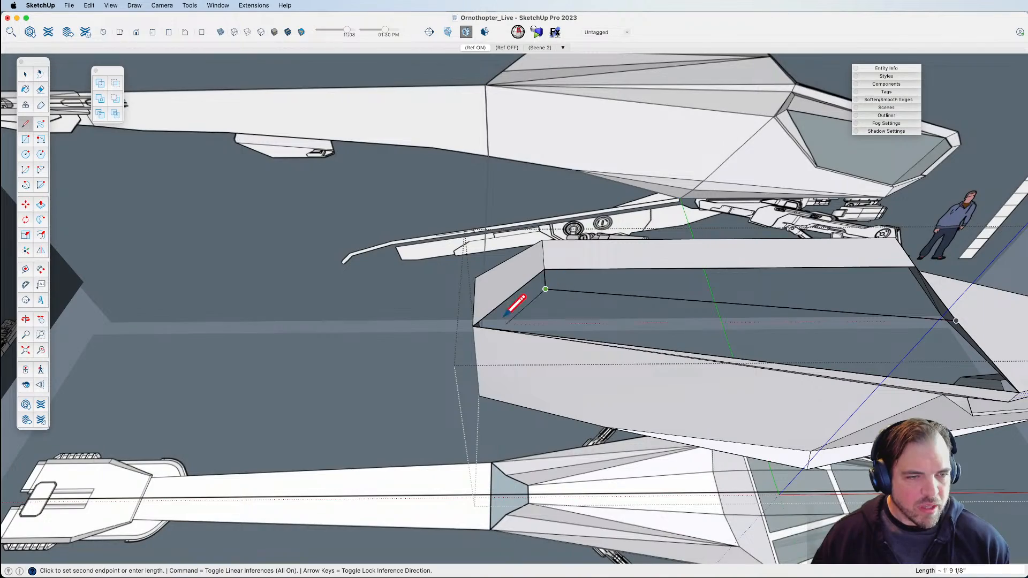
{"action": "left_click", "coordinate": [473, 326]}
Try to move the roof strip's rear end along the green axis, and erase trial edges at the roof opening.
{"action": "middle_click_drag", "start_coordinate": [544, 314], "coordinate": [464, 172]}
{"action": "key", "text": "m"}
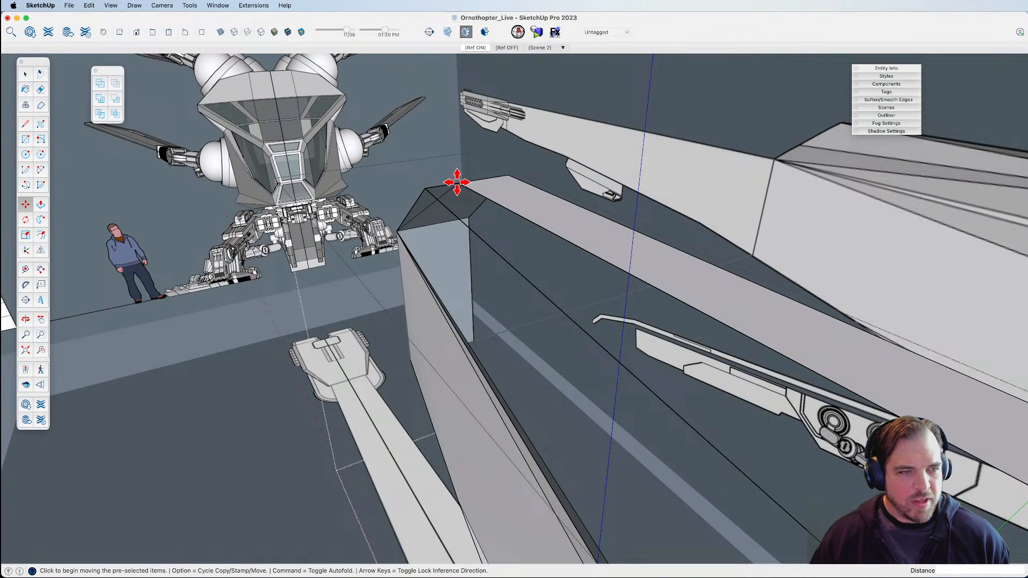
{"action": "key", "text": "space"}
{"action": "key", "text": "m"}
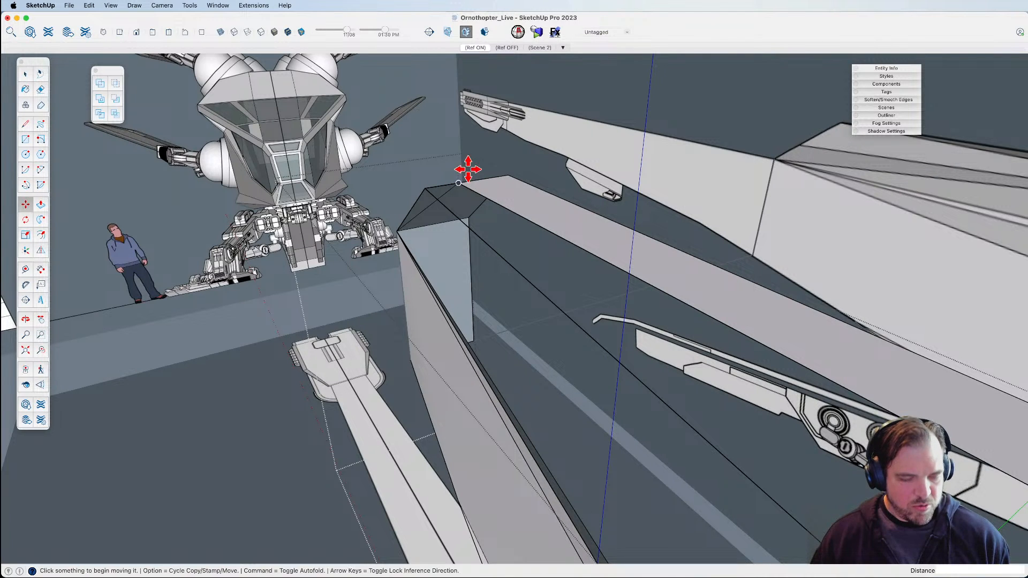
{"action": "left_click", "coordinate": [460, 179]}
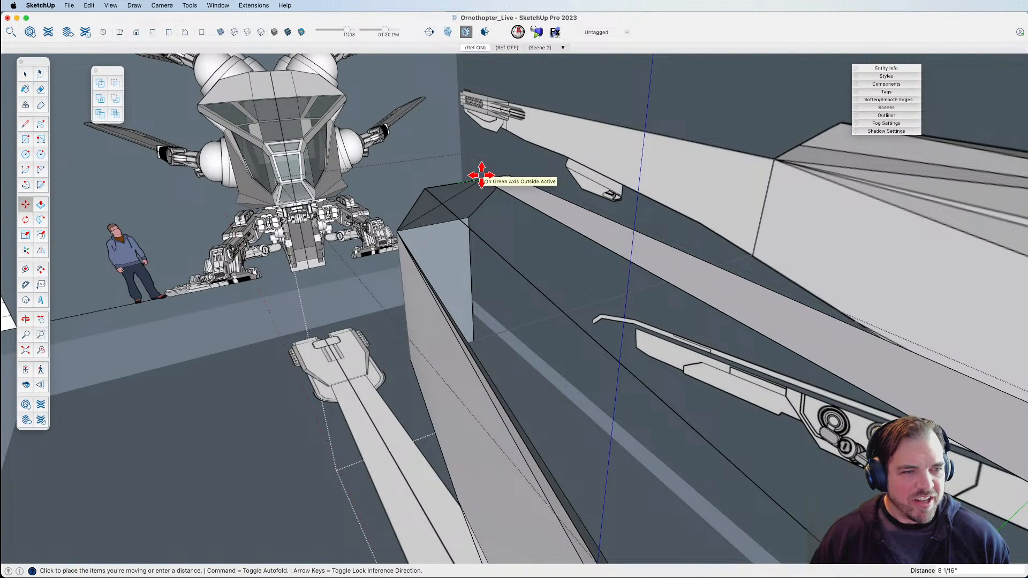
{"action": "middle_click_drag", "start_coordinate": [475, 179], "coordinate": [830, 311]}
{"action": "key", "text": "e"}
{"action": "middle_click_drag", "start_coordinate": [635, 263], "coordinate": [306, 260]}
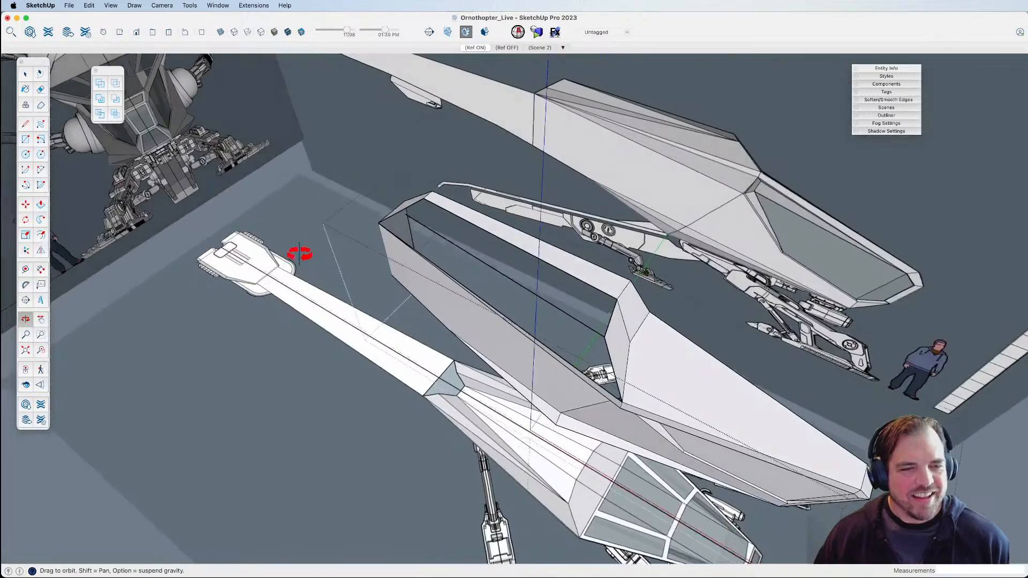
{"action": "left_click_drag", "start_coordinate": [532, 291], "coordinate": [475, 257]}
Copy the front panel's short upper edge to the roof strip's rear corner and join the two edges with a line to form a face.
{"action": "key", "text": "space"}
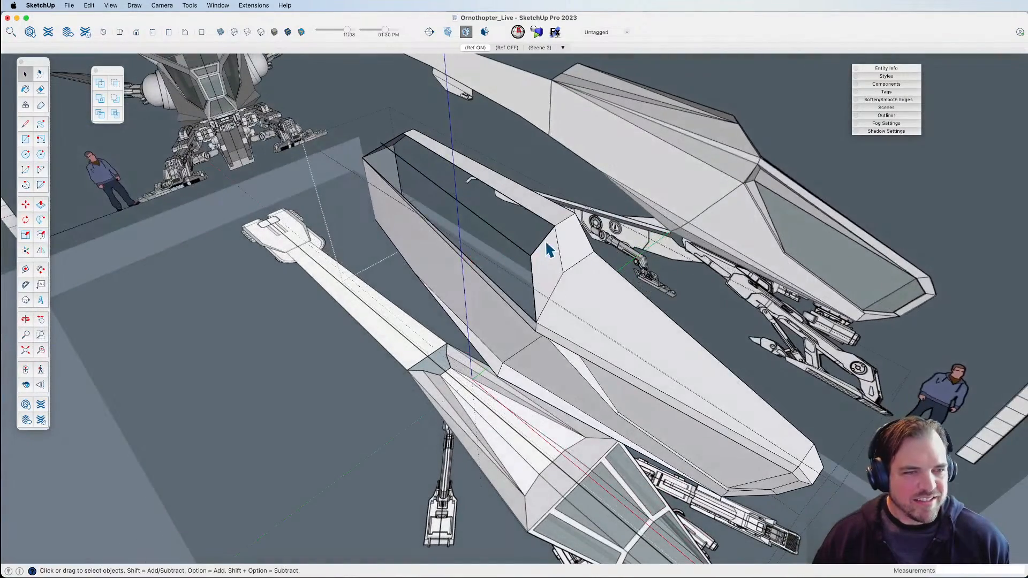
{"action": "key", "text": "m"}
{"action": "key", "text": "alt"}
{"action": "left_click", "coordinate": [555, 226]}
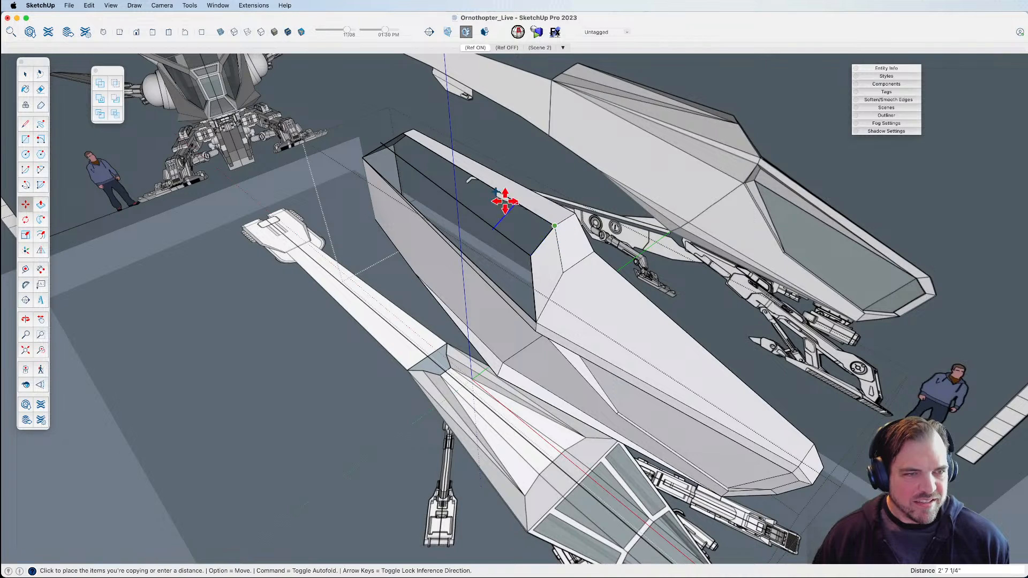
{"action": "middle_click_drag", "start_coordinate": [425, 156], "coordinate": [541, 292]}
{"action": "key", "text": "l"}
{"action": "left_click", "coordinate": [692, 383]}
{"action": "left_click", "coordinate": [480, 268]}
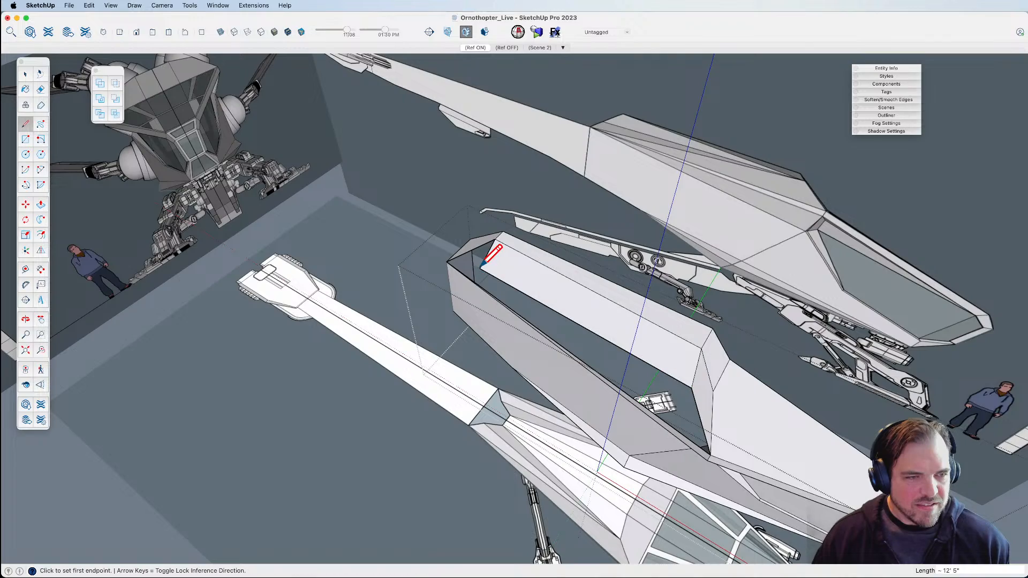
Draw a diagonal from the new roof face's lower rear corner to the front panel's lowest corner, forming a triangular roof face.
{"action": "middle_click_drag", "start_coordinate": [498, 271], "coordinate": [452, 202]}
{"action": "scroll", "coordinate": [435, 177], "scroll_direction": "up", "scroll_amount": 4}
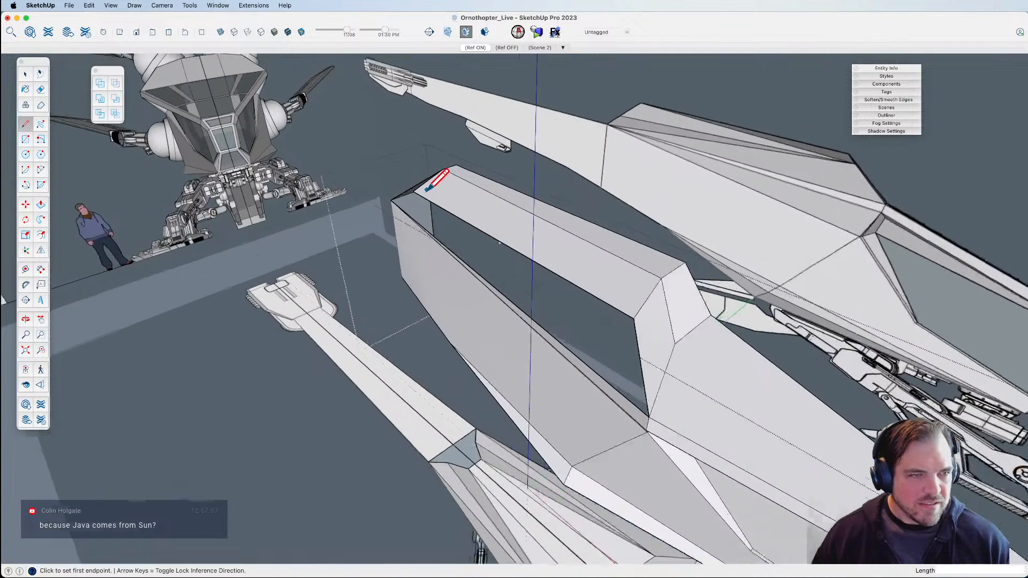
{"action": "left_click", "coordinate": [423, 182]}
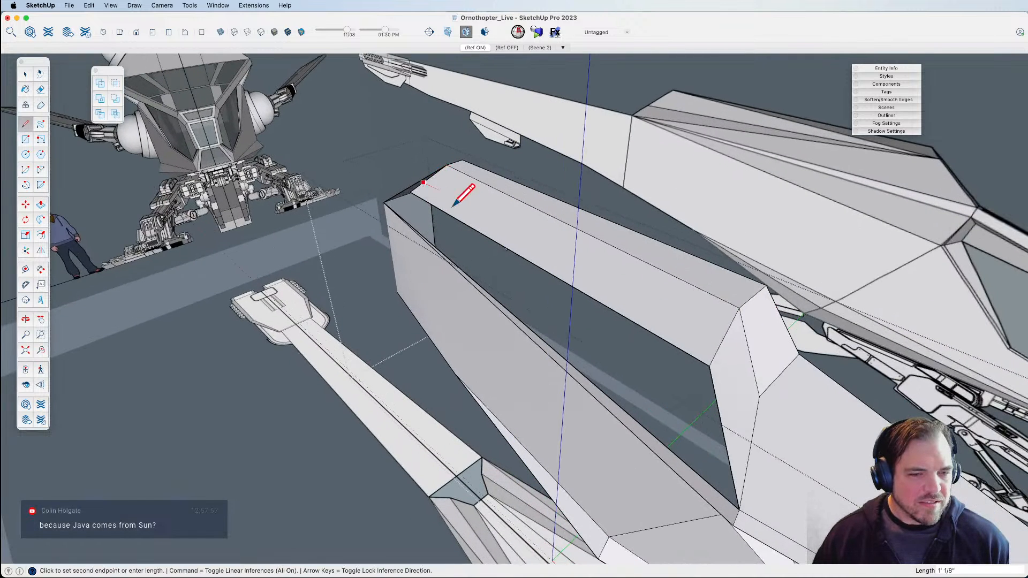
{"action": "left_click", "coordinate": [740, 510]}
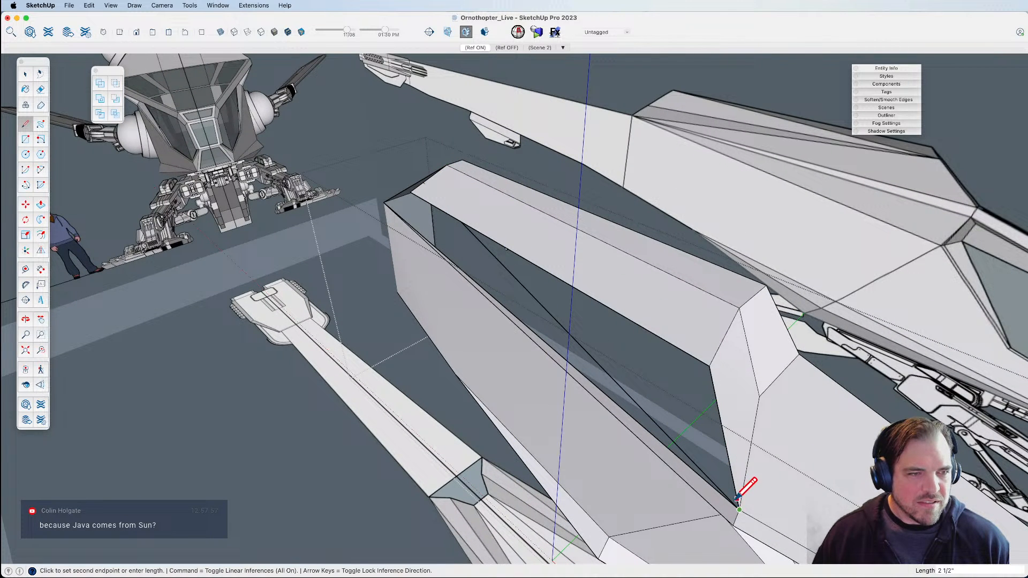
{"action": "key", "text": "Escape"}
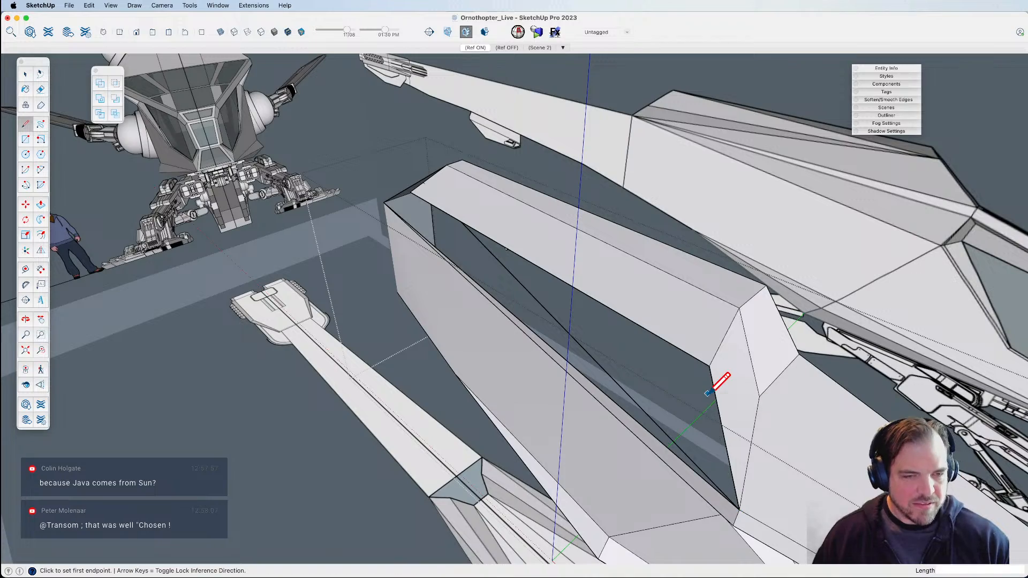
{"action": "left_click", "coordinate": [423, 182]}
{"action": "middle_click_drag", "start_coordinate": [514, 234], "coordinate": [545, 289]}
{"action": "key", "text": "e"}
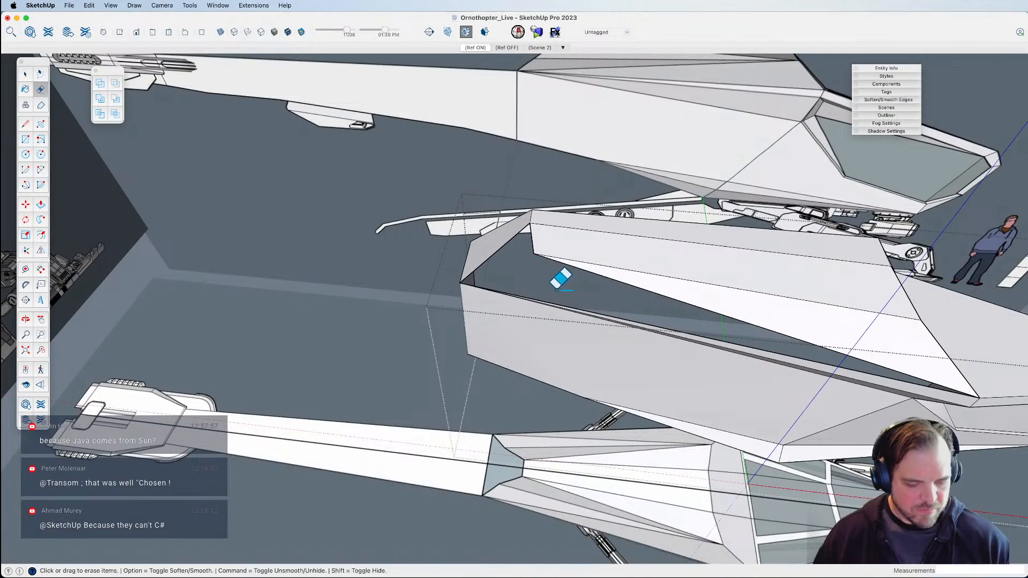
Draw a line from the triangular roof face's rear corner to the hull's upper rear corner to close the roof opening.
{"action": "key", "text": "l"}
{"action": "left_click", "coordinate": [534, 253]}
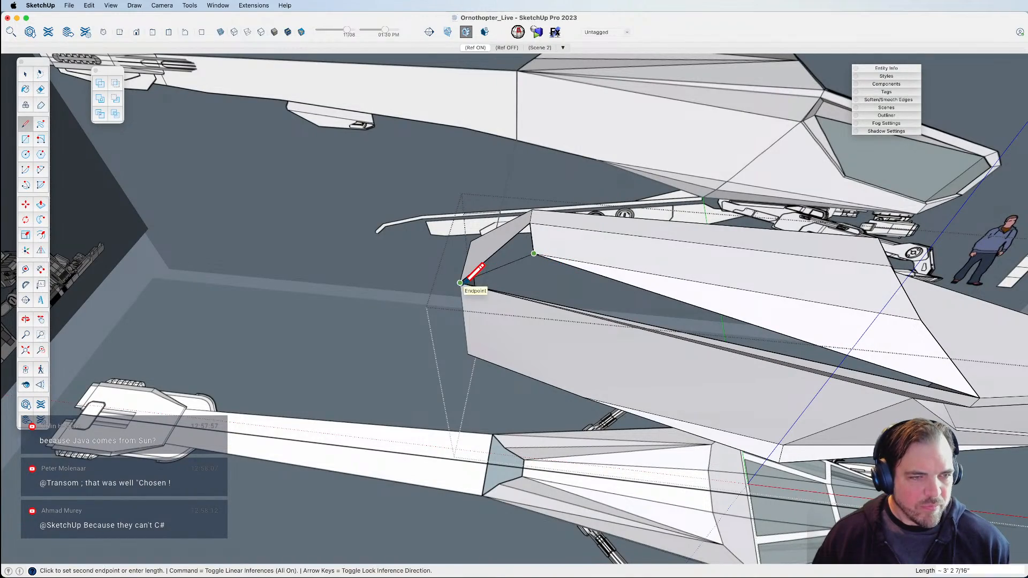
{"action": "left_click", "coordinate": [460, 282]}
{"action": "middle_click_drag", "start_coordinate": [562, 301], "coordinate": [268, 155]}
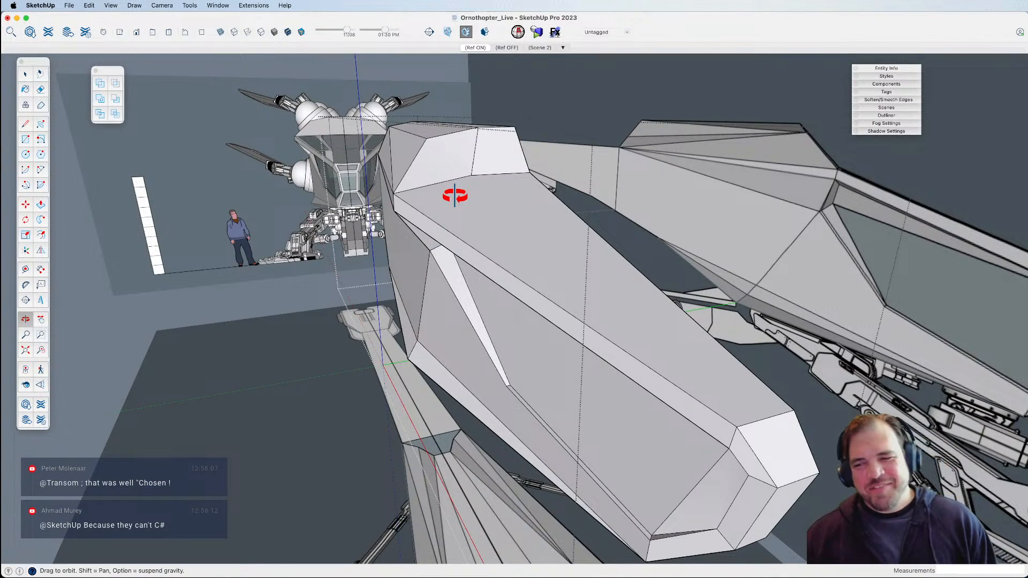
Push/Pull the hull's rear end face backward about 26' 4" toward the end of the reference tail.
{"action": "middle_click_drag", "start_coordinate": [475, 235], "coordinate": [632, 241]}
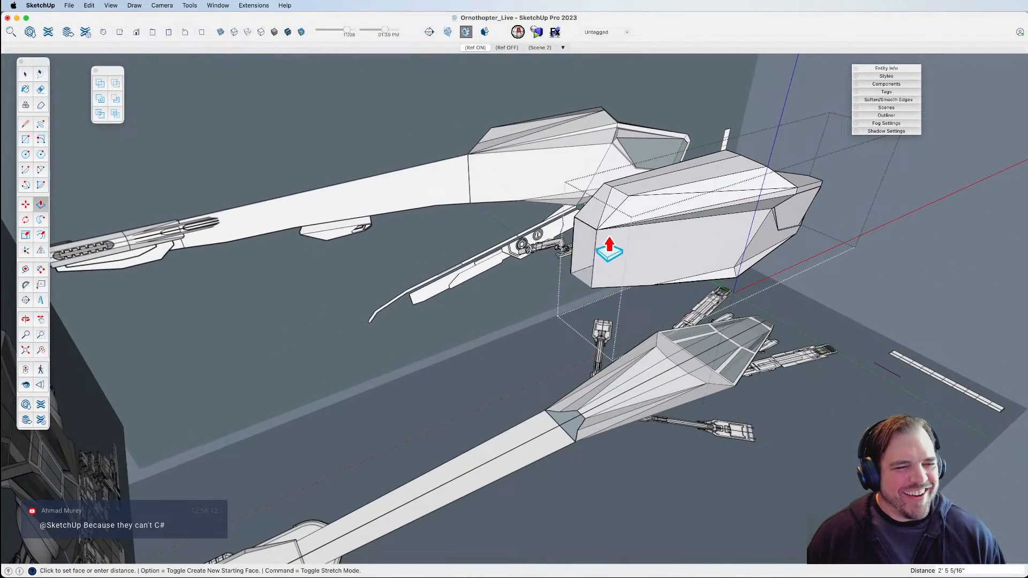
{"action": "scroll", "coordinate": [609, 254], "scroll_direction": "down", "scroll_amount": 3}
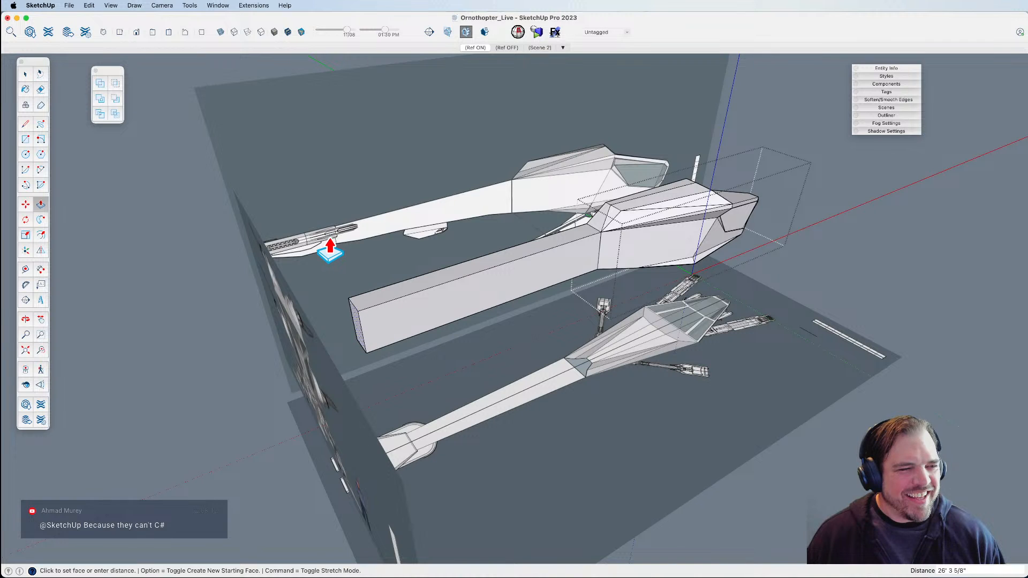
{"action": "left_click", "coordinate": [328, 245]}
{"action": "middle_click_drag", "start_coordinate": [485, 263], "coordinate": [411, 201]}
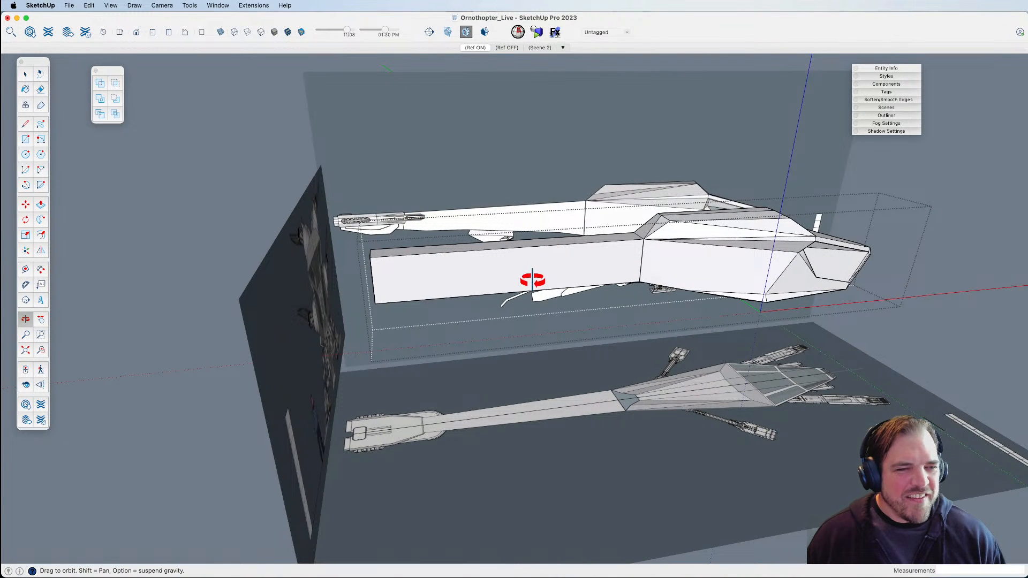
Divide the extended tail's underside with two cross edges and raise the forward one by about 1' 2".
{"action": "key", "text": "space"}
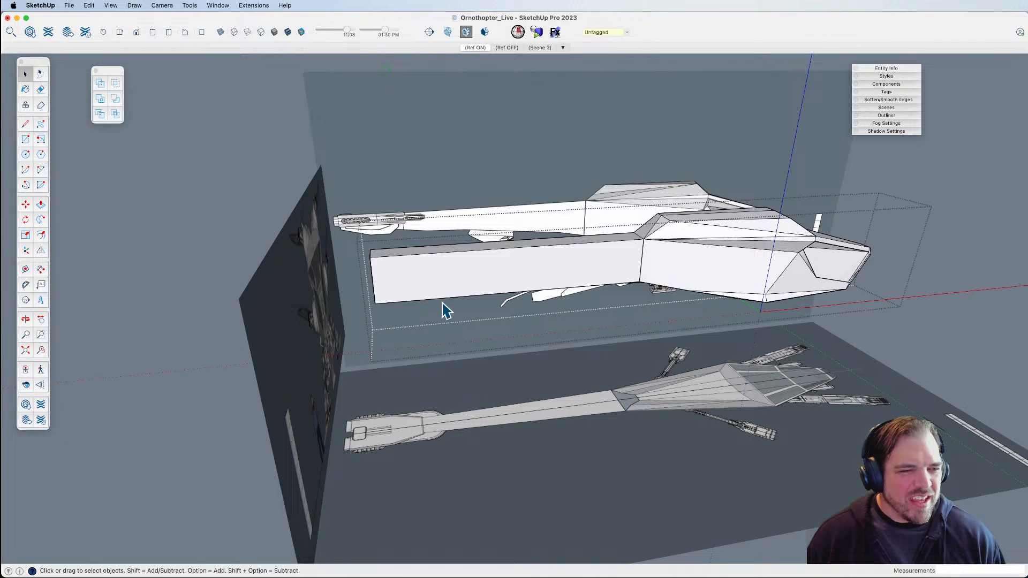
{"action": "scroll", "coordinate": [448, 318], "scroll_direction": "up", "scroll_amount": 3}
{"action": "key", "text": "m"}
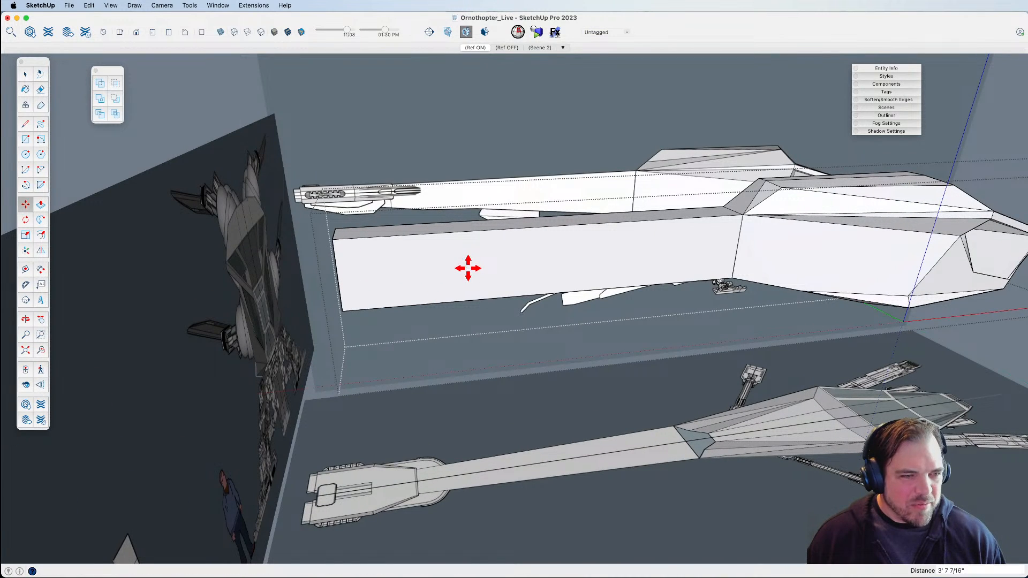
{"action": "key", "text": "h"}
{"action": "middle_click_drag", "start_coordinate": [573, 279], "coordinate": [541, 57]}
{"action": "key", "text": "space"}
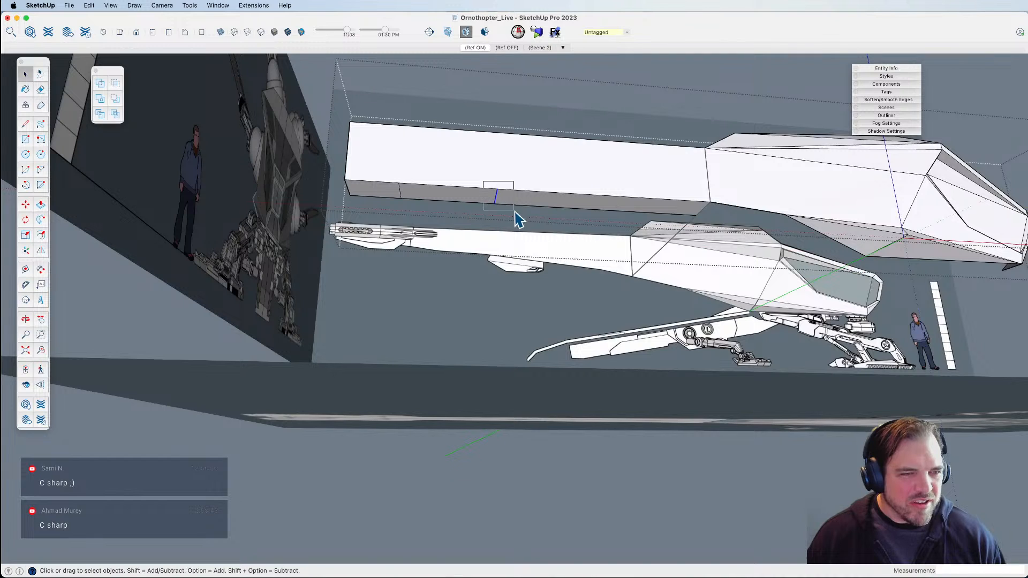
{"action": "scroll", "coordinate": [527, 167], "scroll_direction": "up", "scroll_amount": 3}
{"action": "key", "text": "m"}
{"action": "left_click", "coordinate": [498, 188]}
{"action": "left_click", "coordinate": [498, 167]}
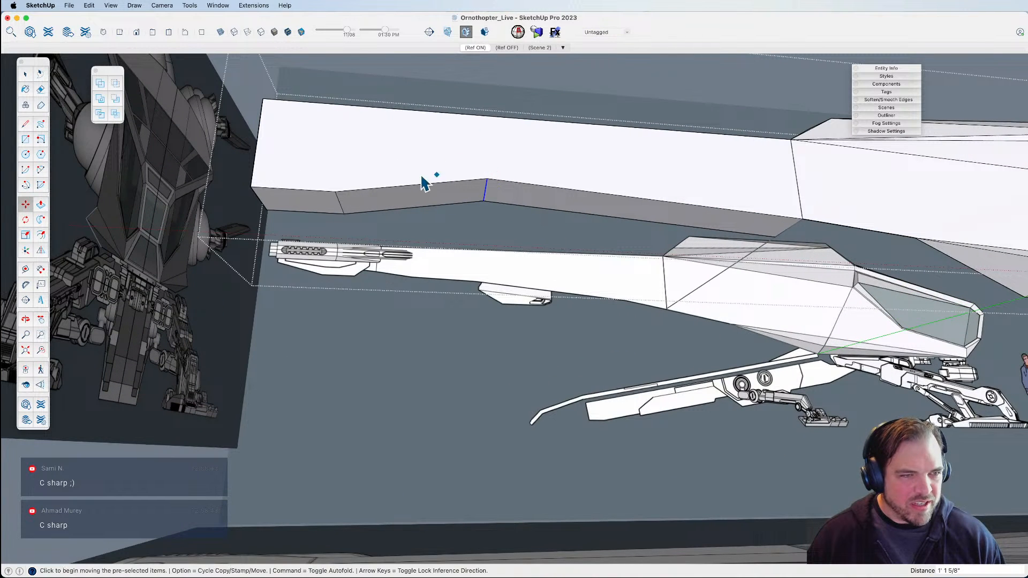
In the Front view, move the tail's forward underside cross edge toward the hull and slightly upward.
{"action": "key", "text": "space"}
{"action": "left_click_drag", "start_coordinate": [323, 174], "coordinate": [343, 201]}
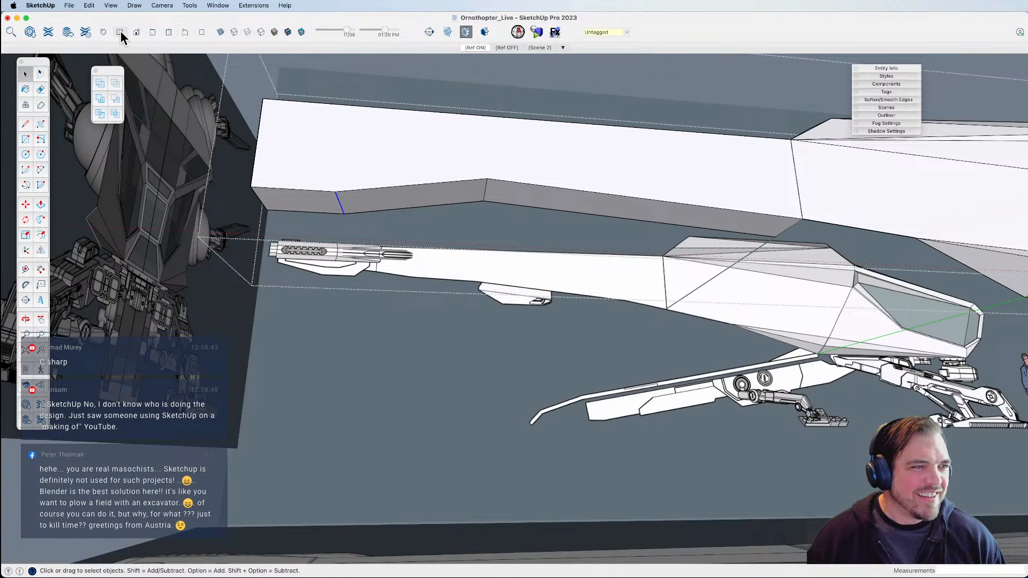
{"action": "left_click", "coordinate": [134, 33]}
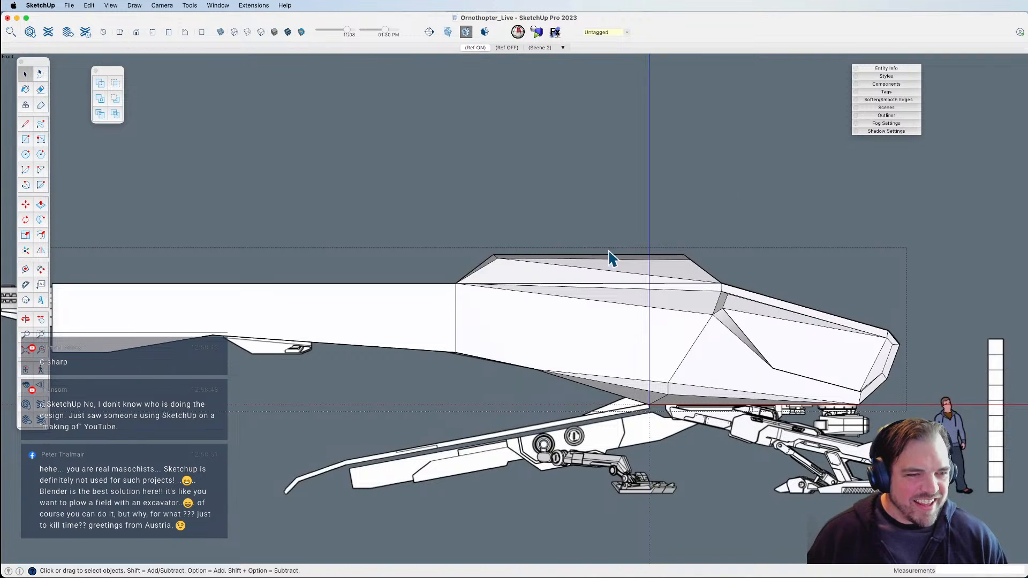
{"action": "scroll", "coordinate": [879, 321], "scroll_direction": "down", "scroll_amount": 3}
{"action": "scroll", "coordinate": [562, 344], "scroll_direction": "up", "scroll_amount": 6}
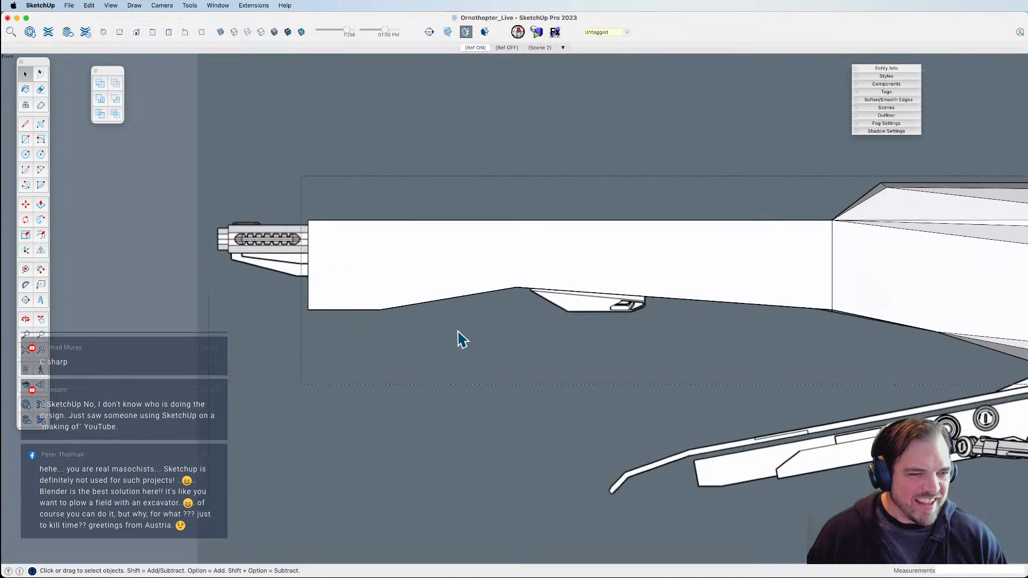
{"action": "key", "text": "m"}
{"action": "left_click", "coordinate": [571, 263]}
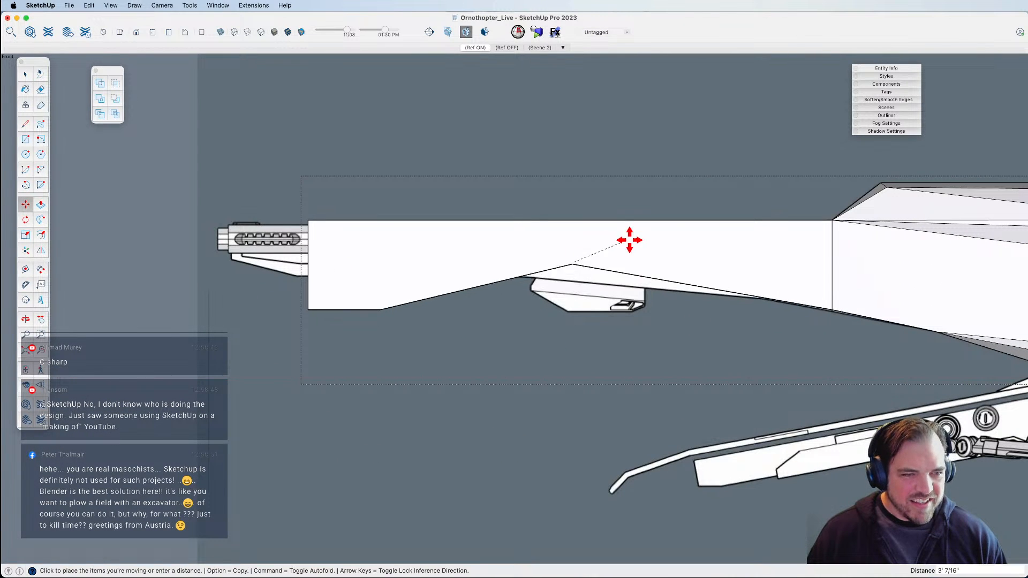
{"action": "left_click", "coordinate": [660, 246]}
{"action": "key", "text": "space"}
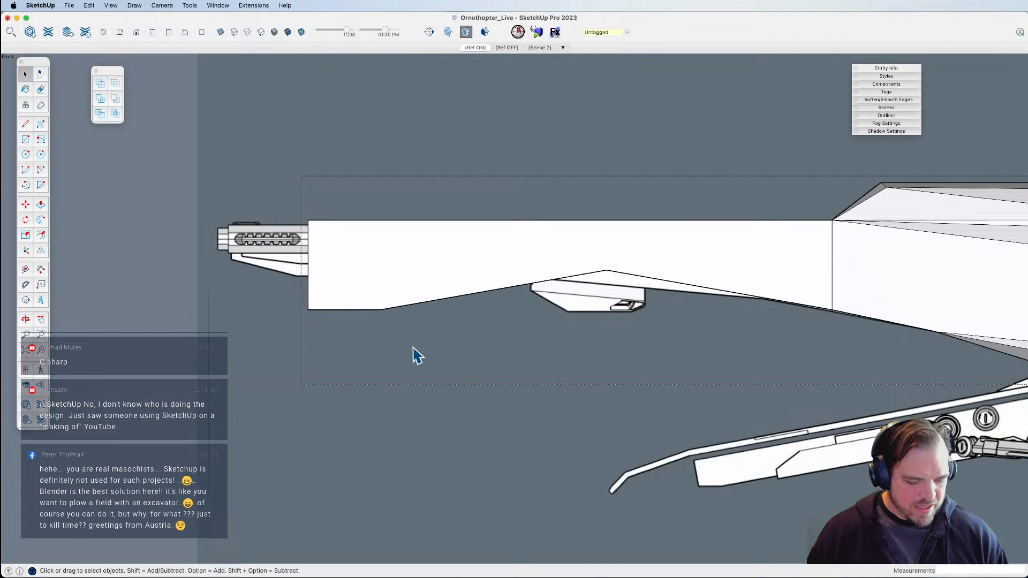
Move the tail's rear underside cross edge forward and up, and raise the tail end's lower edge about 2' 7".
{"action": "key", "text": "m"}
{"action": "left_click", "coordinate": [385, 268]}
{"action": "left_click", "coordinate": [436, 236]}
{"action": "key", "text": "space"}
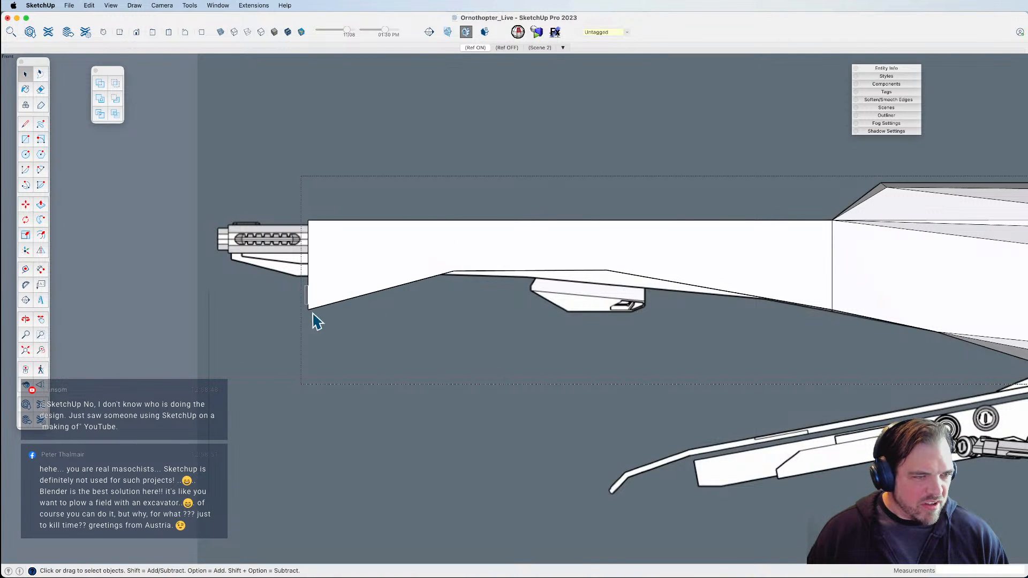
{"action": "key", "text": "m"}
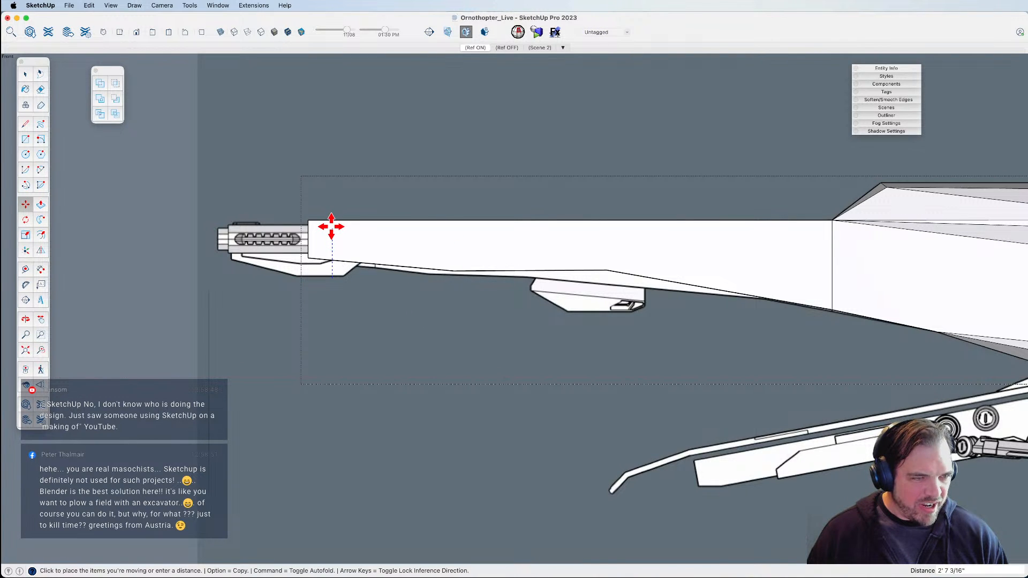
{"action": "left_click", "coordinate": [332, 230]}
{"action": "key", "text": "space"}
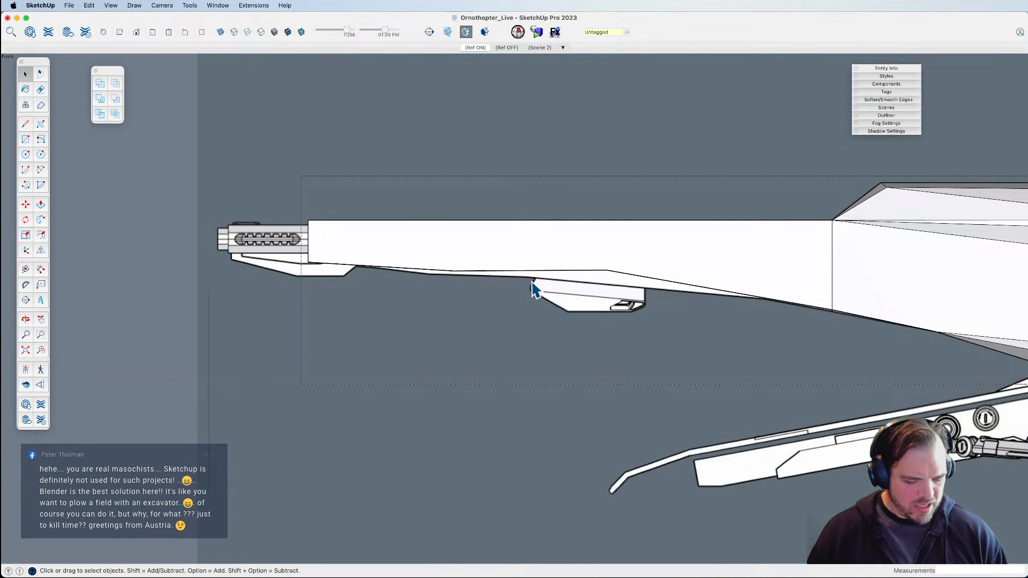
Reposition the rear underside cross edge slightly back and down onto the reference tail's lower bend.
{"action": "key", "text": "m"}
{"action": "left_click", "coordinate": [439, 250]}
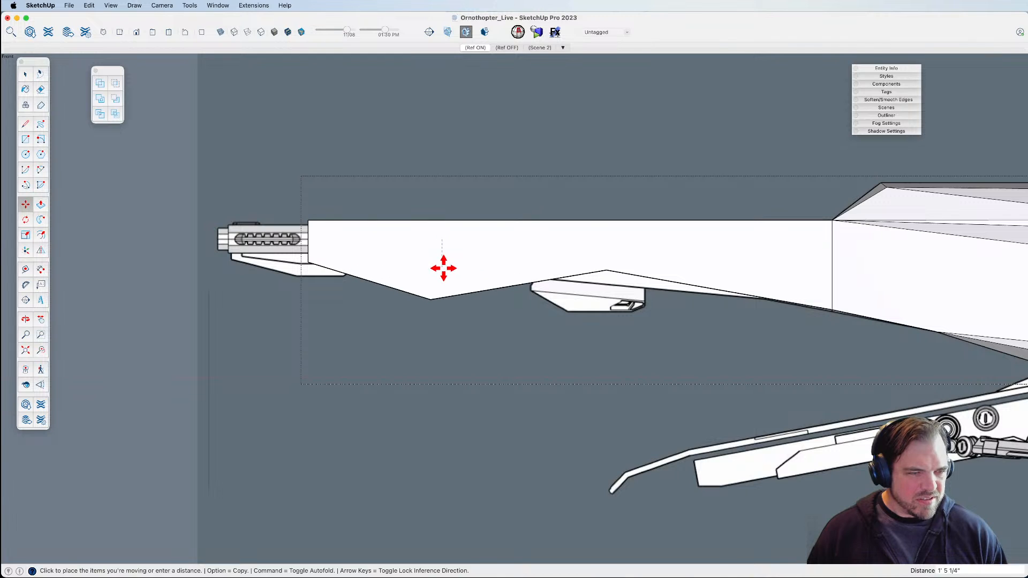
{"action": "left_click", "coordinate": [446, 259]}
{"action": "key", "text": "space"}
Move the forward underside cross edge about 7' 11" toward the hull, onto the reference tail's bend.
{"action": "left_click_drag", "start_coordinate": [550, 252], "coordinate": [671, 300]}
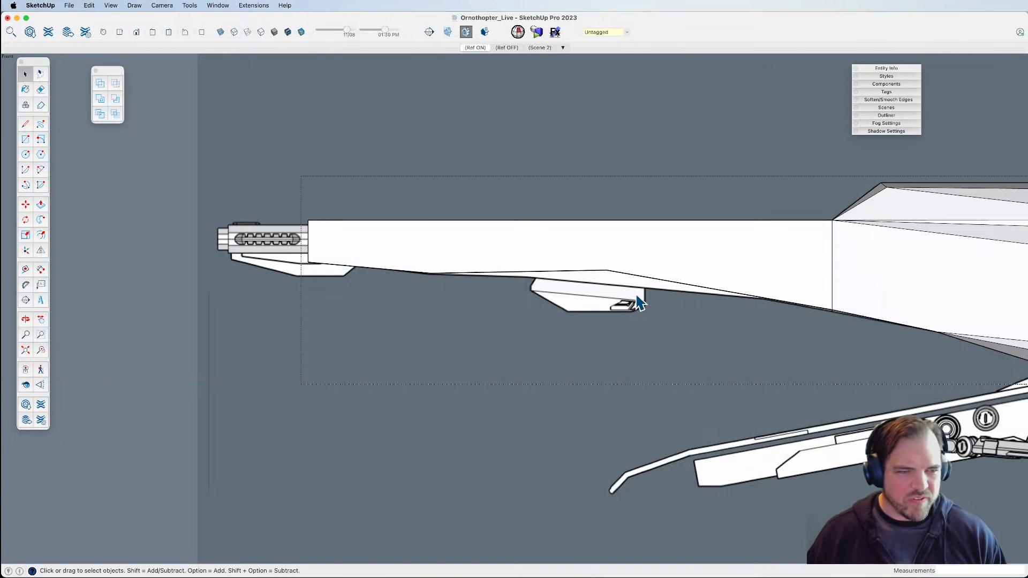
{"action": "key", "text": "m"}
{"action": "left_click", "coordinate": [613, 262]}
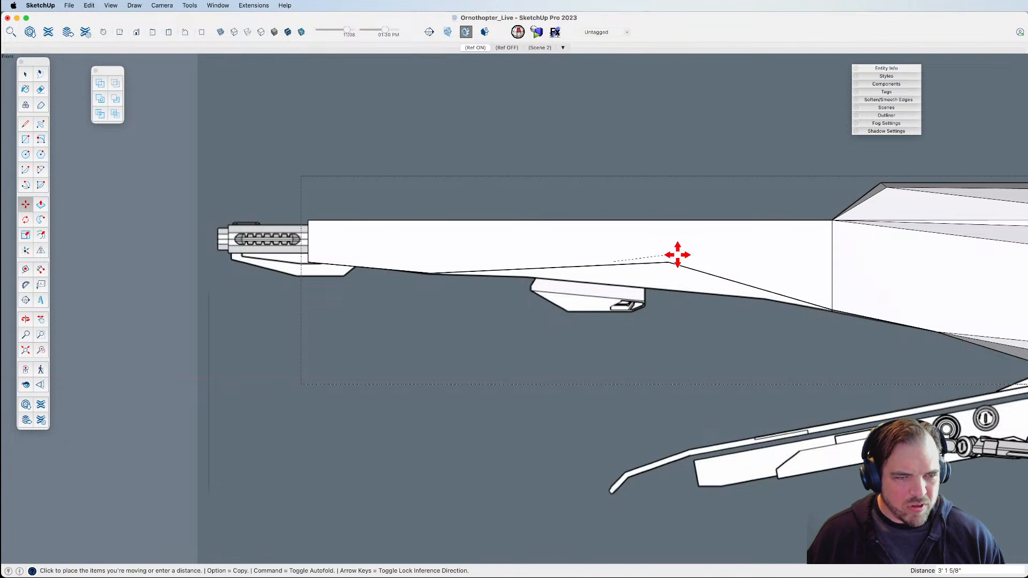
{"action": "left_click", "coordinate": [768, 290]}
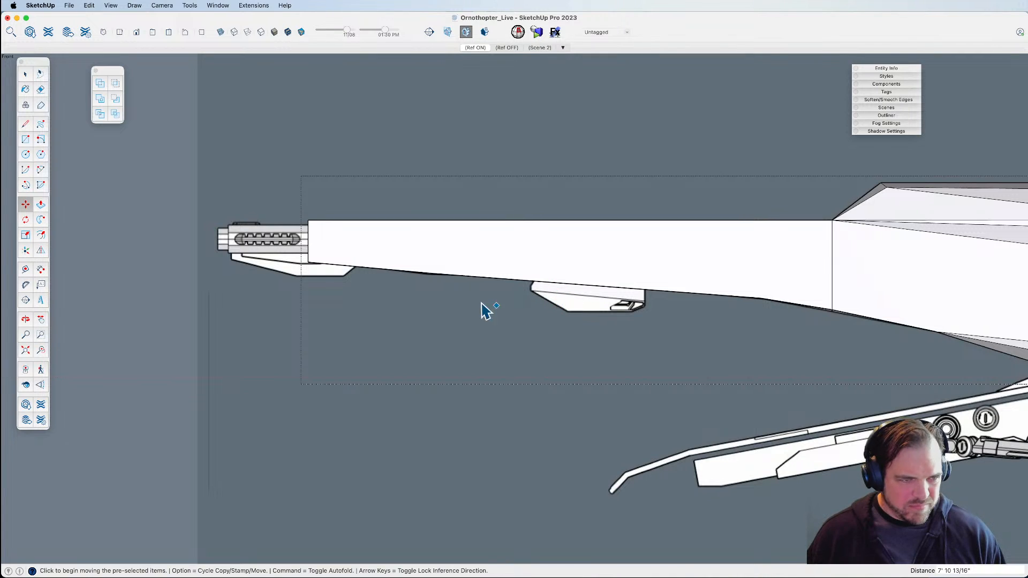
Fine-tune the height of the rear underside cross edge so the tail's lower profile follows the reference drawing.
{"action": "key", "text": "space"}
{"action": "key", "text": "m"}
{"action": "left_click", "coordinate": [470, 268]}
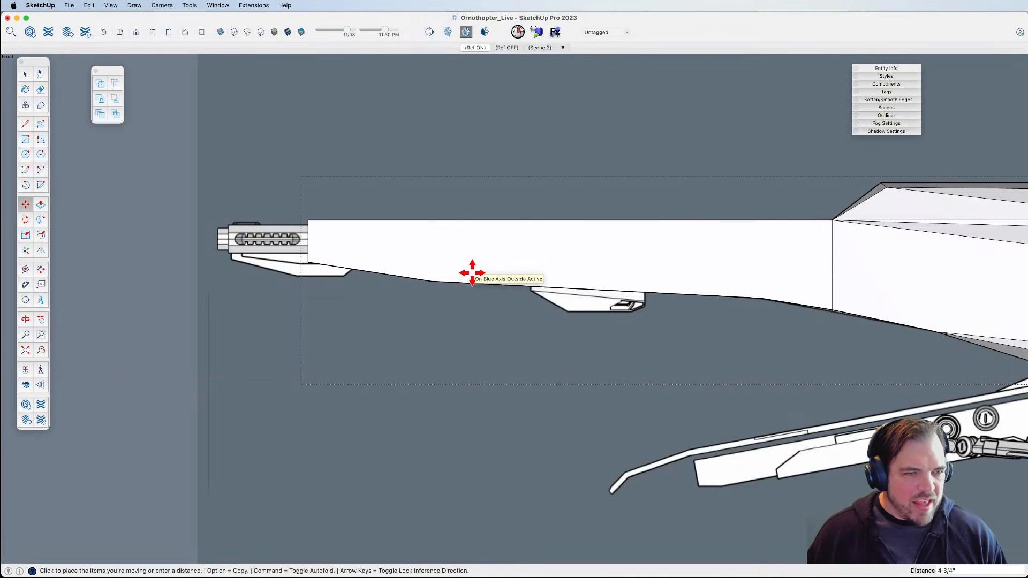
{"action": "scroll", "coordinate": [471, 273], "scroll_direction": "up", "scroll_amount": 3}
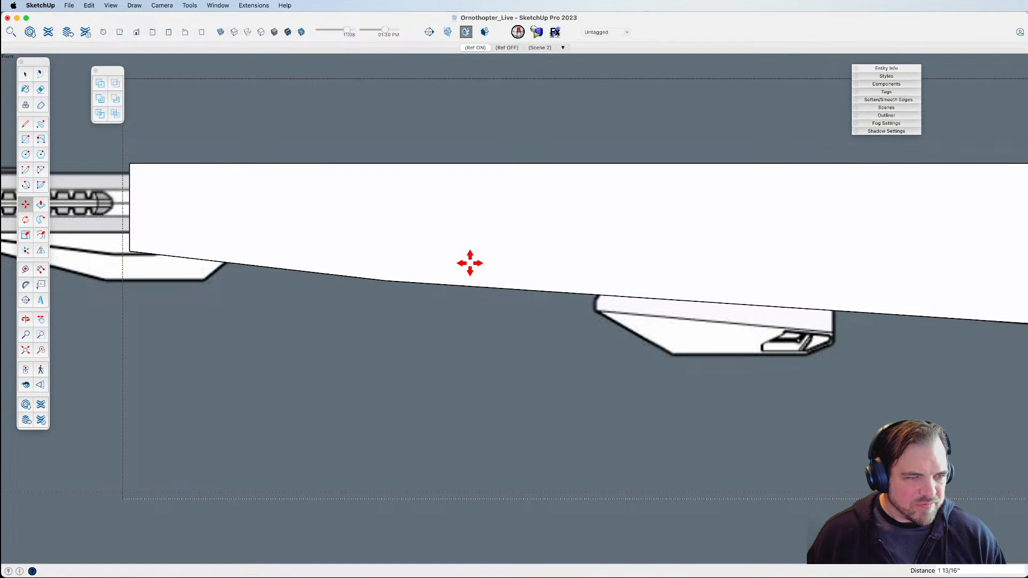
{"action": "left_click", "coordinate": [440, 271]}
{"action": "key", "text": "space"}
{"action": "key", "text": "m"}
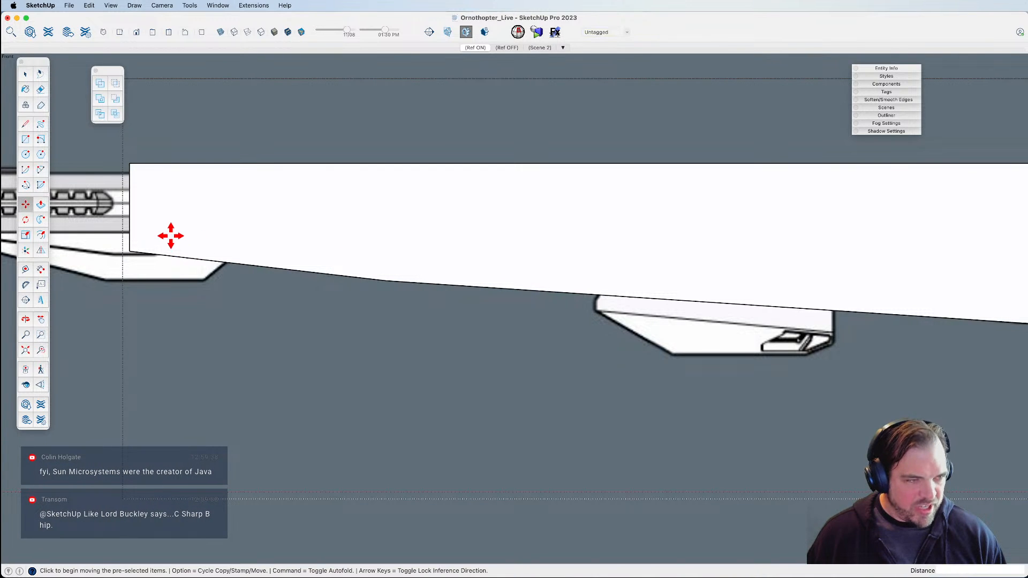
{"action": "scroll", "coordinate": [323, 252], "scroll_direction": "down", "scroll_amount": 2}
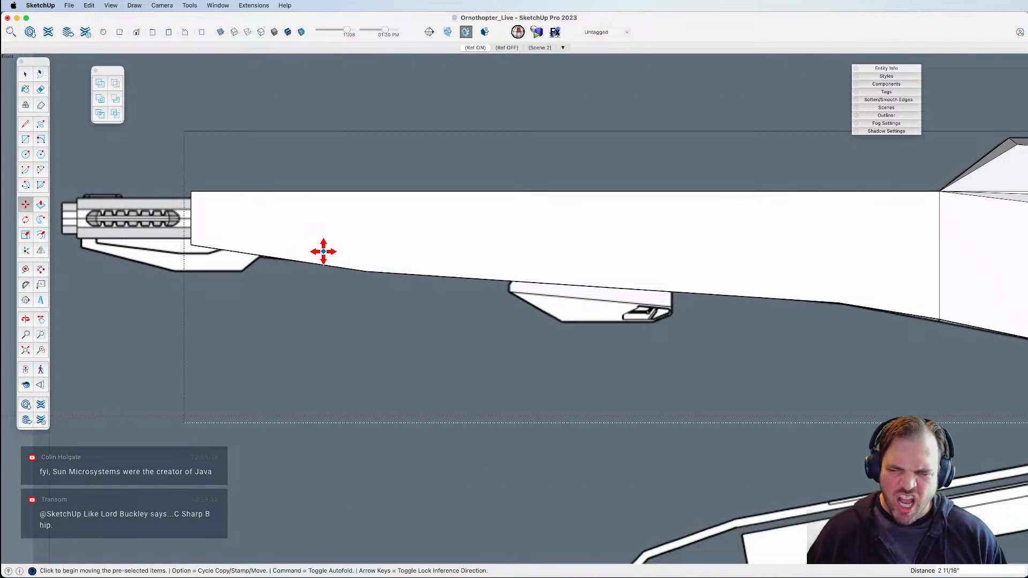
Examine the hull from below and from the nose, focusing on its open underside and centre side.
{"action": "middle_click_drag", "start_coordinate": [344, 271], "coordinate": [569, 329]}
{"action": "key", "text": "space"}
{"action": "left_click", "coordinate": [518, 276]}
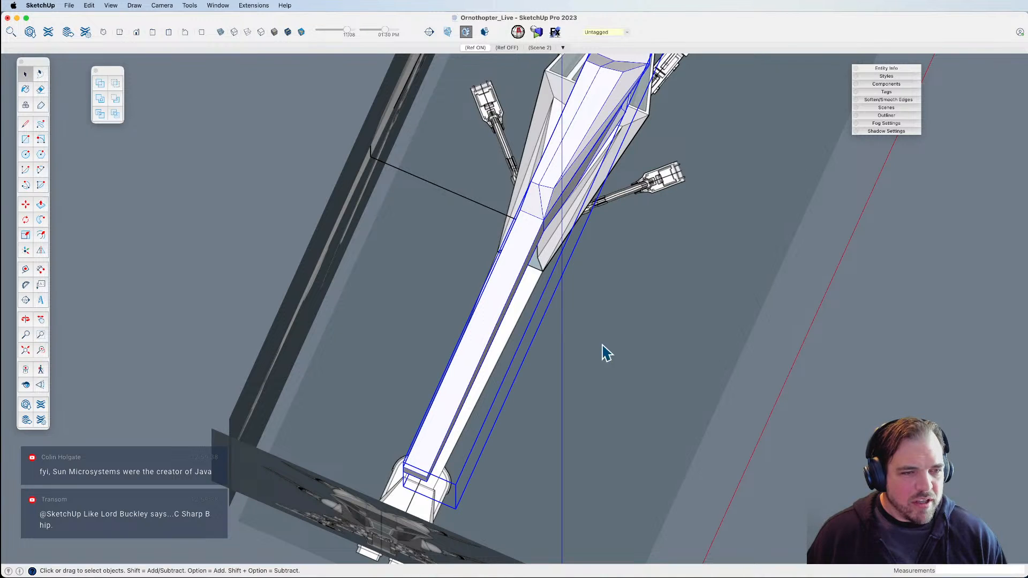
{"action": "key", "text": "h"}
{"action": "left_click_drag", "start_coordinate": [515, 361], "coordinate": [508, 353]}
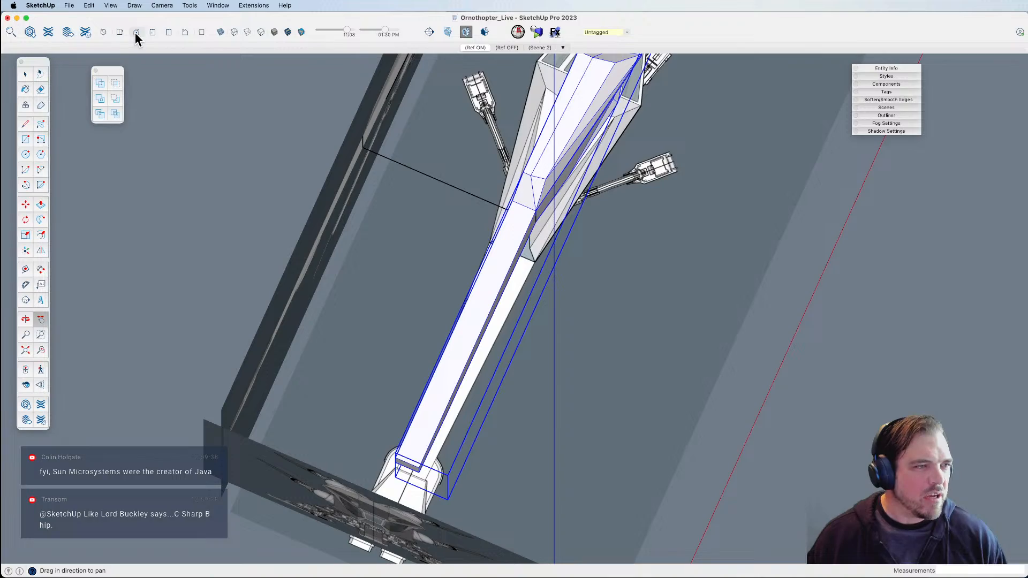
{"action": "key", "text": "o"}
{"action": "left_click_drag", "start_coordinate": [556, 366], "coordinate": [184, 309]}
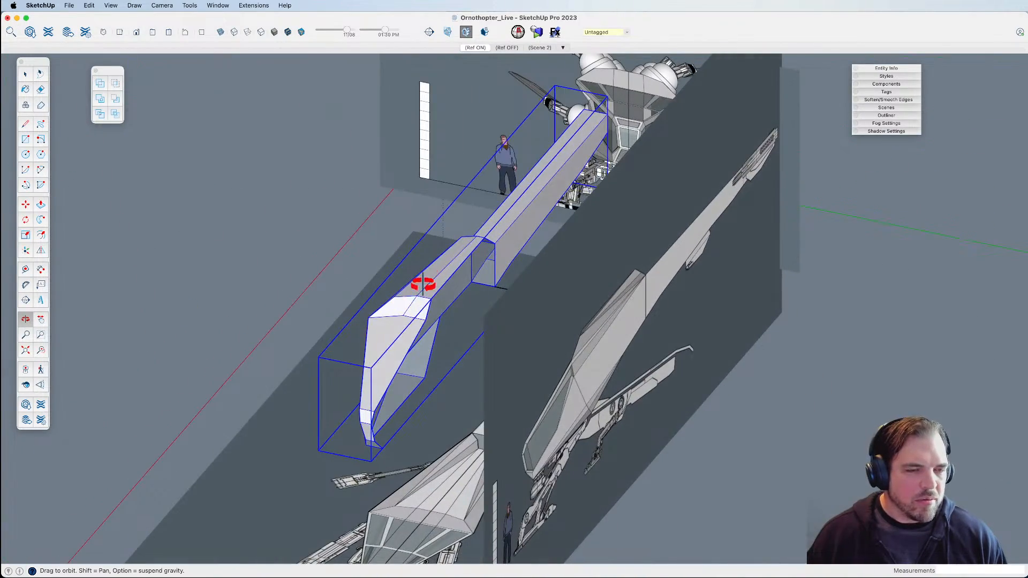
{"action": "scroll", "coordinate": [419, 289], "scroll_direction": "up", "scroll_amount": 4}
{"action": "left_click_drag", "start_coordinate": [434, 317], "coordinate": [480, 301]}
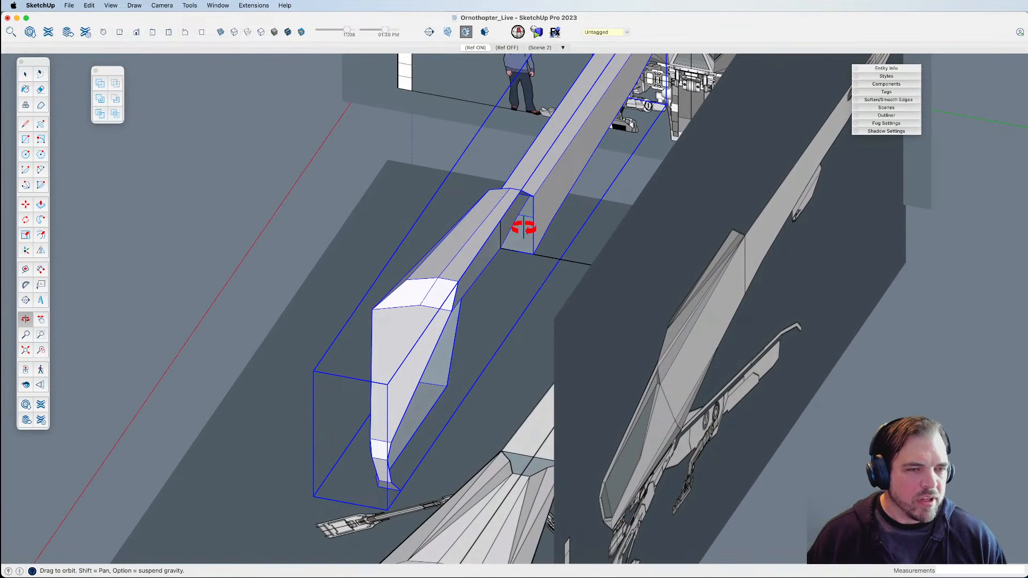
{"action": "key", "text": "space"}
{"action": "middle_click_drag", "start_coordinate": [462, 334], "coordinate": [462, 407]}
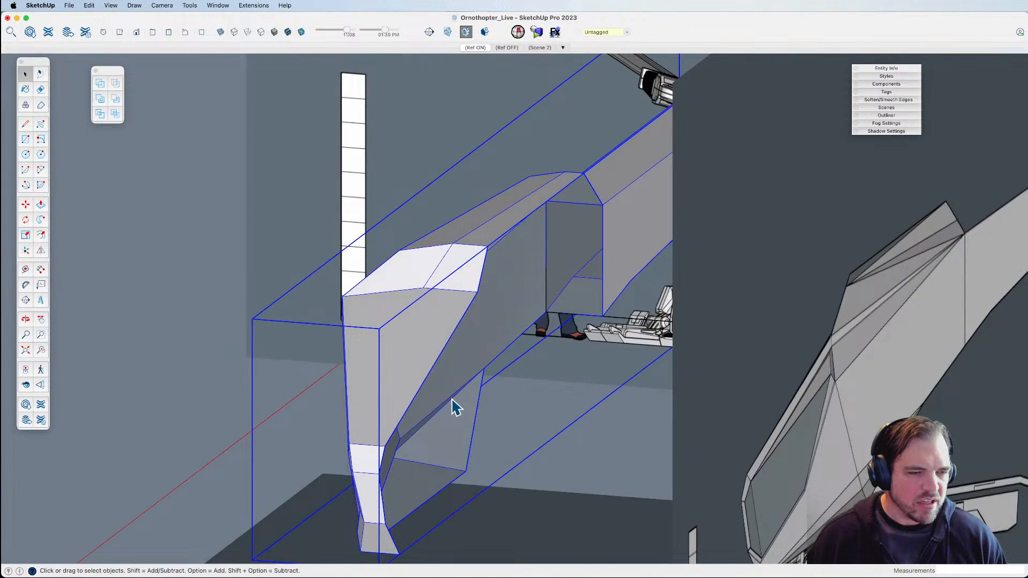
Inside the hull group, draw the belly centreline from nose to tail with a cross edge at the belly corner, and switch to the Ref OFF scene.
{"action": "double_click", "coordinate": [456, 407]}
{"action": "key", "text": "l"}
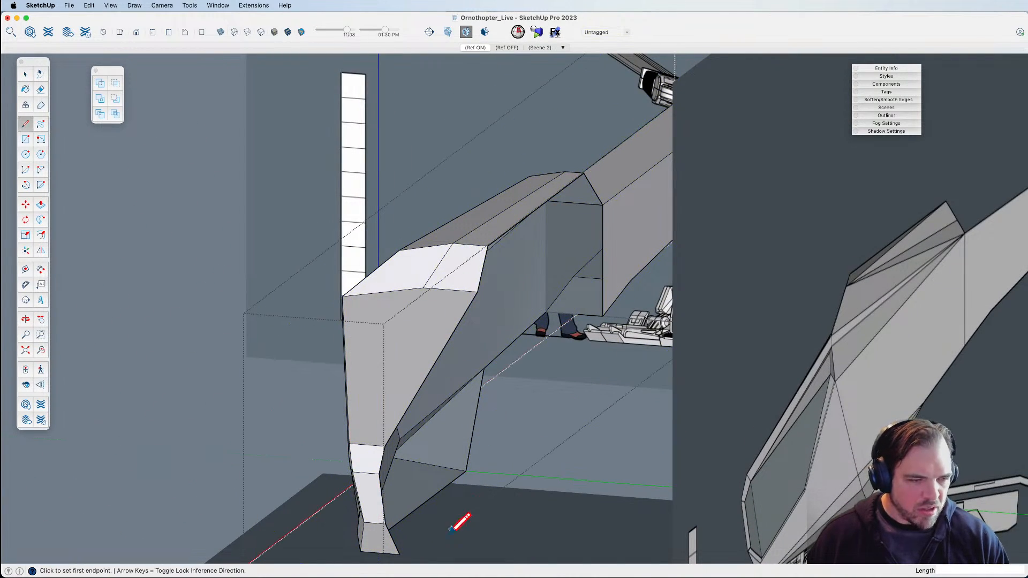
{"action": "left_click", "coordinate": [399, 555]}
{"action": "middle_click_drag", "start_coordinate": [451, 484], "coordinate": [929, 344]}
{"action": "middle_click_drag", "start_coordinate": [884, 370], "coordinate": [829, 300]}
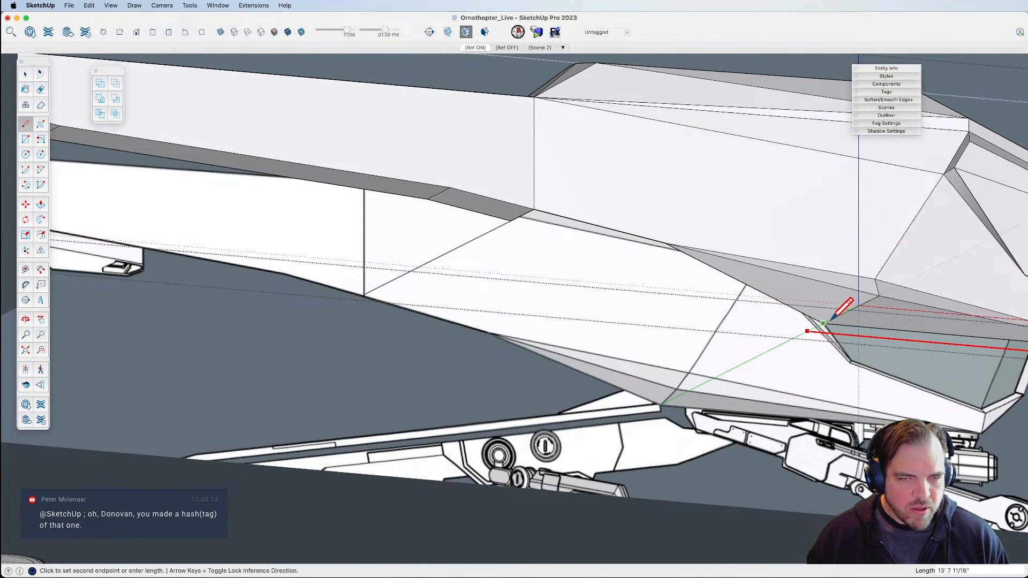
{"action": "left_click", "coordinate": [823, 323]}
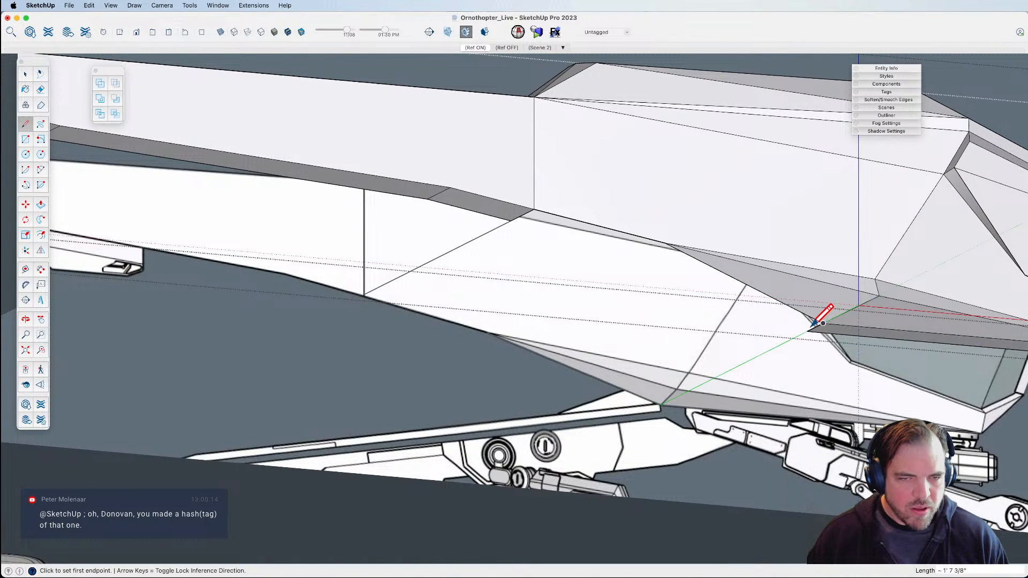
{"action": "left_click", "coordinate": [807, 331]}
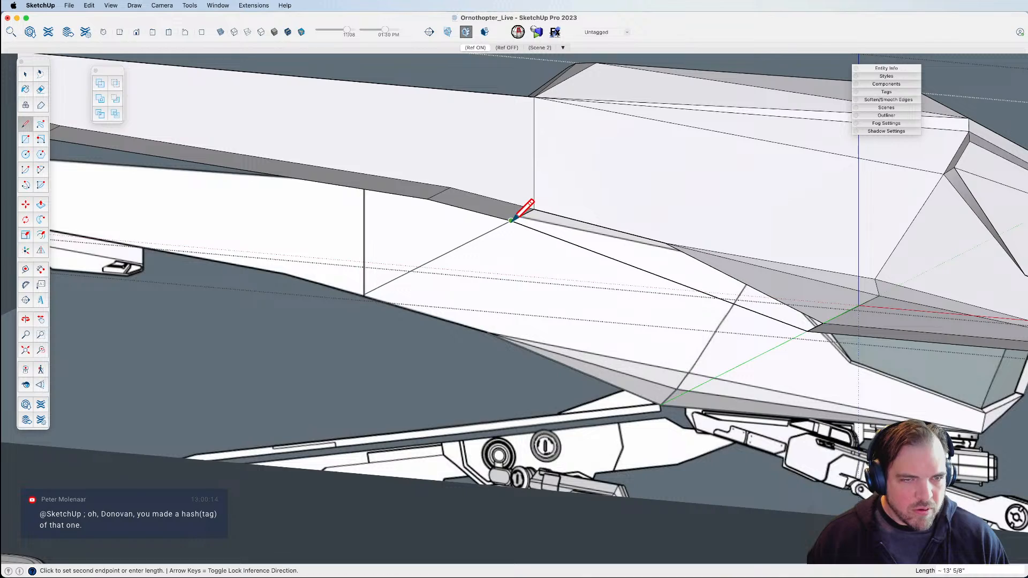
{"action": "middle_click_drag", "start_coordinate": [663, 248], "coordinate": [441, 246]}
{"action": "key", "text": "space"}
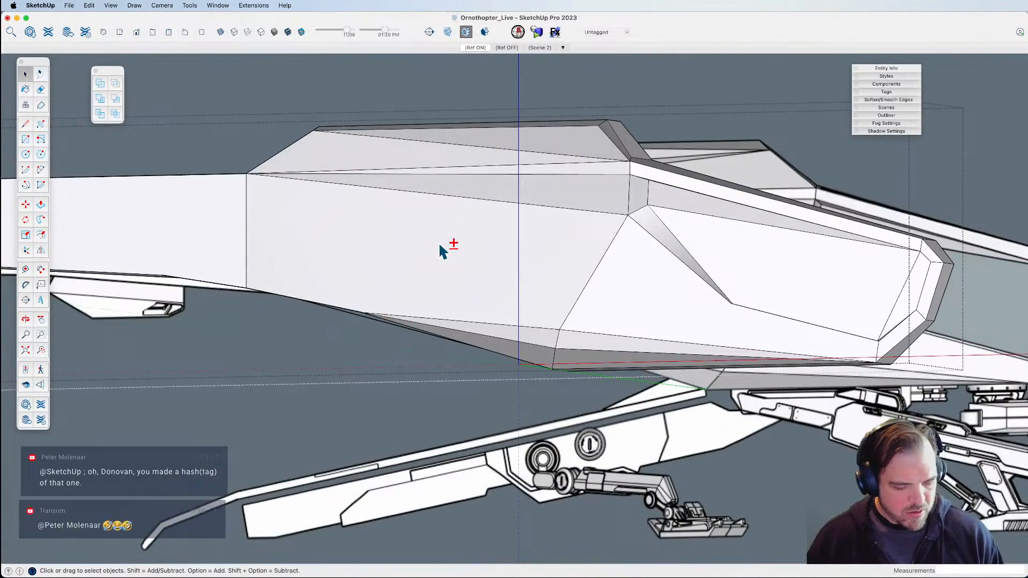
{"action": "left_click", "coordinate": [509, 47]}
Fill the belly opening with diagonals from the hull's lower side corner to both ends of the rear centreline edge.
{"action": "middle_click_drag", "start_coordinate": [571, 248], "coordinate": [629, 407]}
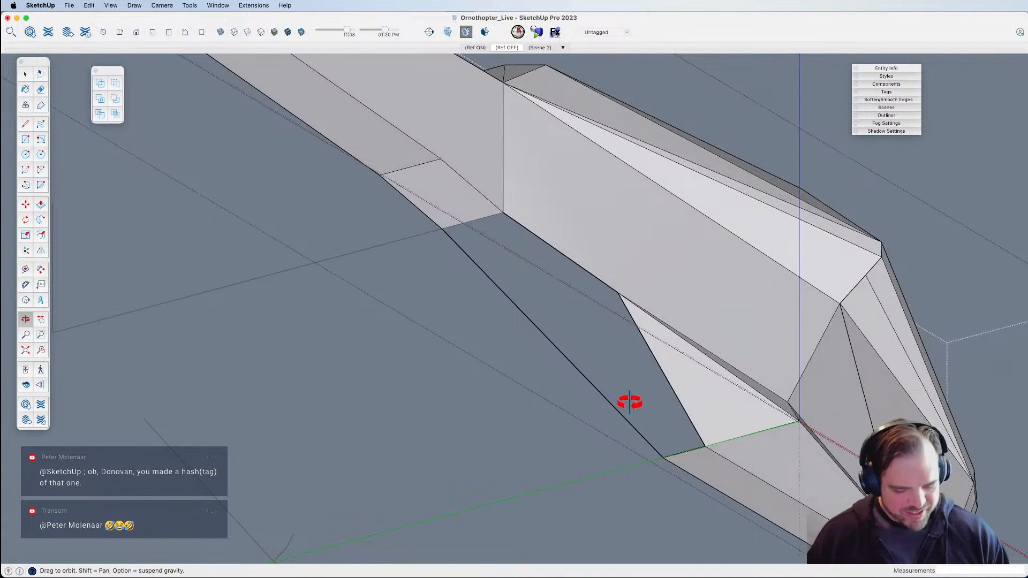
{"action": "key", "text": "l"}
{"action": "left_click", "coordinate": [619, 291]}
{"action": "left_click", "coordinate": [443, 227]}
{"action": "left_click", "coordinate": [617, 292]}
{"action": "left_click", "coordinate": [662, 458]}
Soften the diagonal edges across the new belly faces so they blend into one surface.
{"action": "key", "text": "e"}
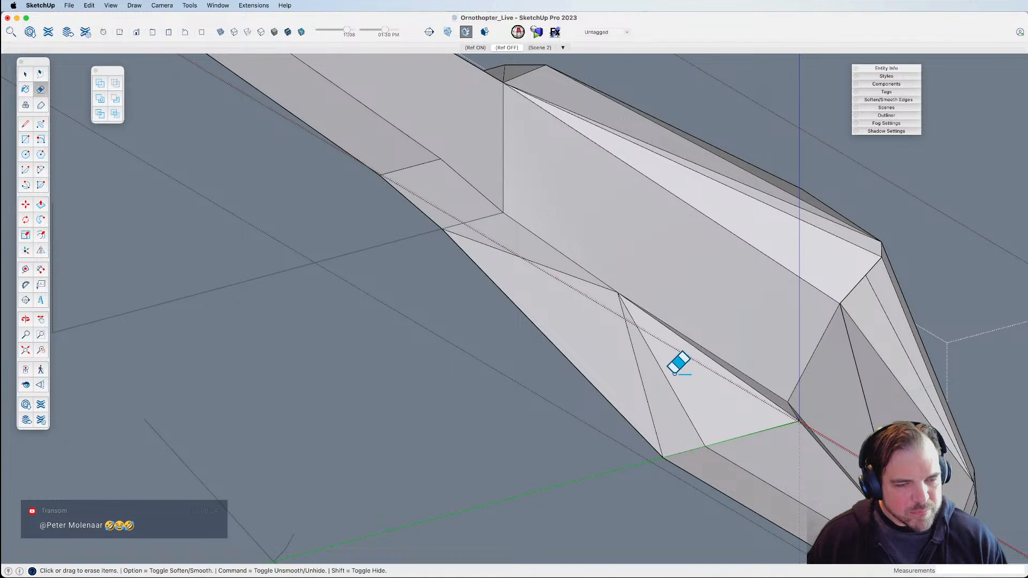
{"action": "left_click_drag", "start_coordinate": [676, 371], "coordinate": [589, 324]}
{"action": "left_click", "coordinate": [562, 272]}
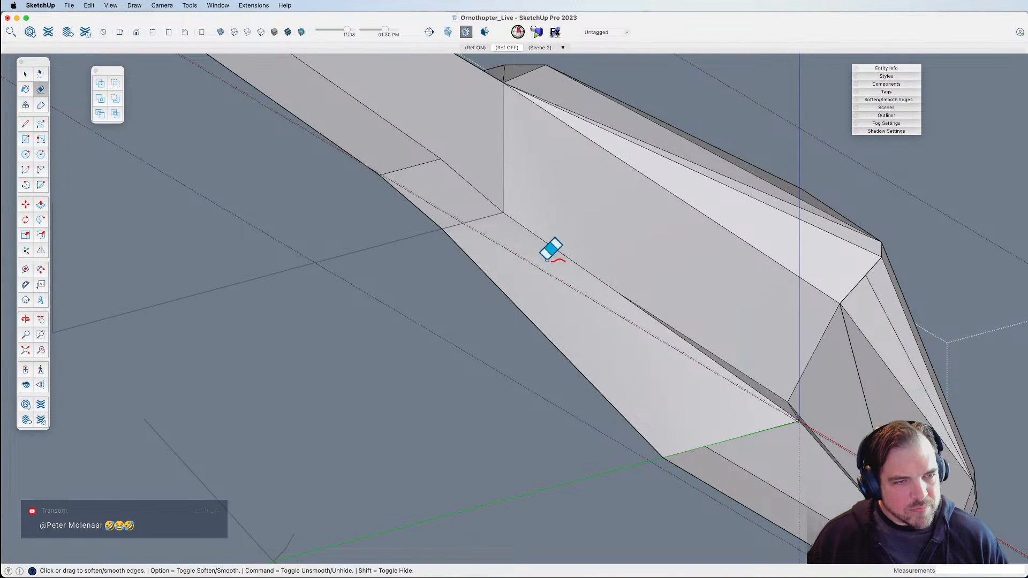
{"action": "middle_click_drag", "start_coordinate": [629, 348], "coordinate": [646, 364]}
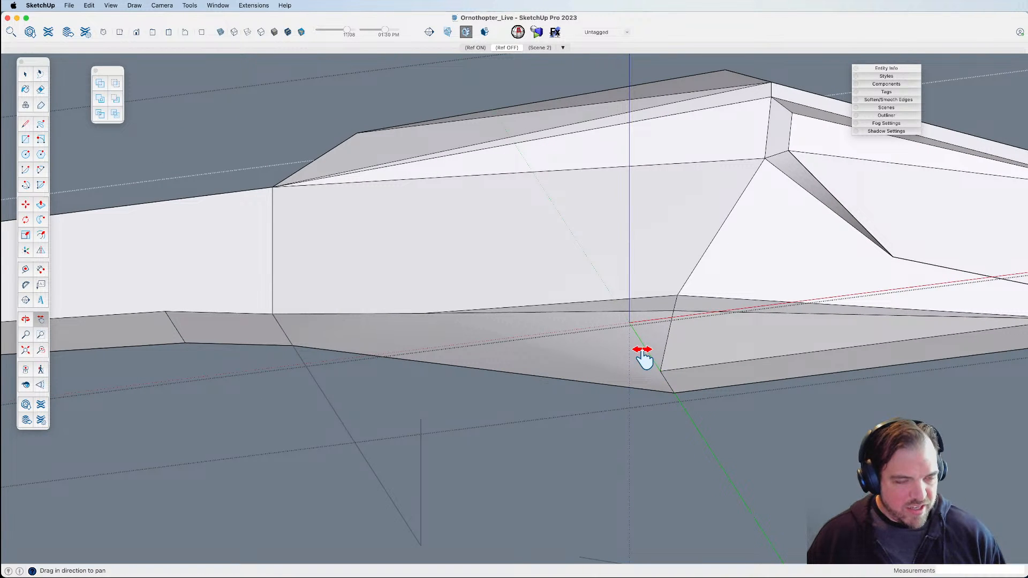
{"action": "middle_click_drag", "start_coordinate": [615, 351], "coordinate": [646, 314]}
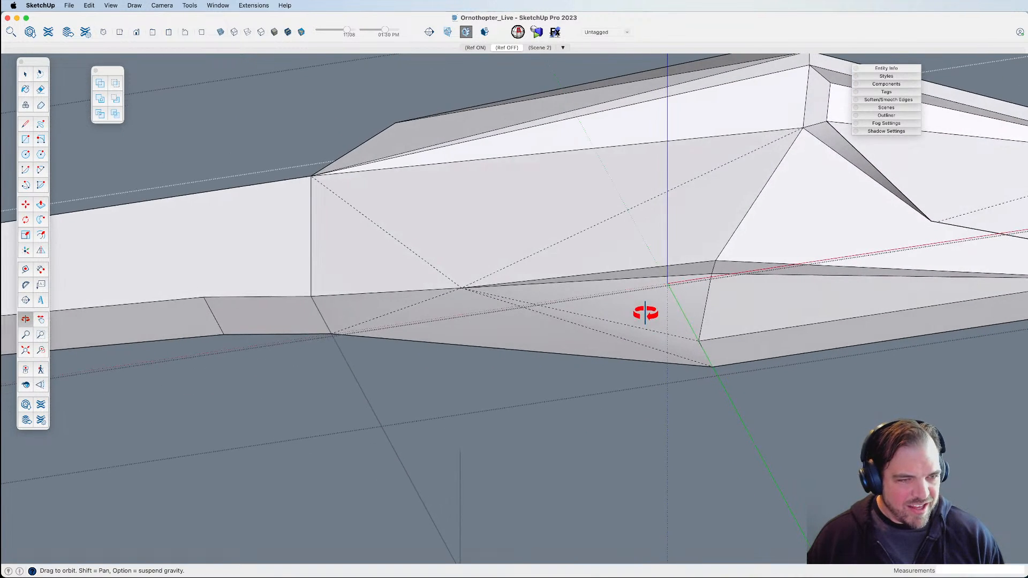
Erase the softened belly diagonals and draw a new one from the tail's lower outer corner to the belly's lowest side corner.
{"action": "key", "text": "e"}
{"action": "left_click", "coordinate": [597, 321]}
{"action": "left_click", "coordinate": [406, 302]}
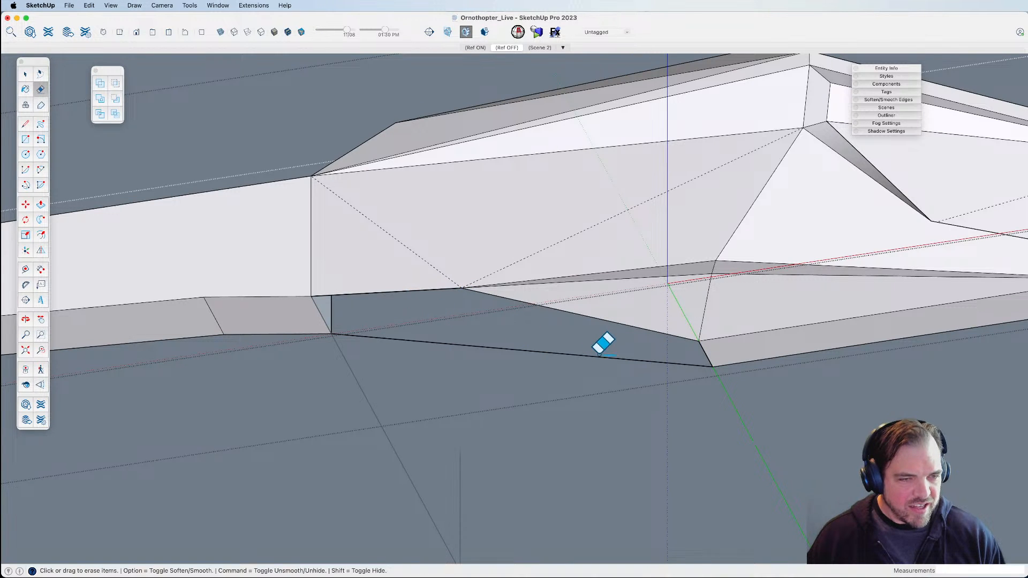
{"action": "key", "text": "l"}
{"action": "left_click", "coordinate": [311, 296]}
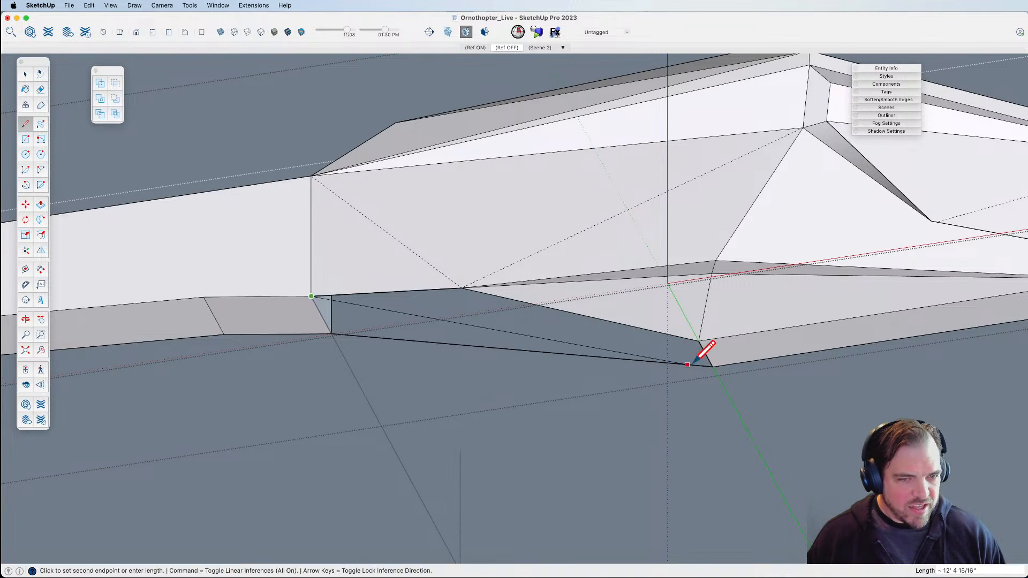
{"action": "left_click", "coordinate": [698, 340]}
Outside the hull group, delete the stray L-shaped line and small loose edges beside the hull's open side.
{"action": "middle_click_drag", "start_coordinate": [640, 311], "coordinate": [394, 357]}
{"action": "left_click_drag", "start_coordinate": [394, 358], "coordinate": [379, 397]}
{"action": "key", "text": "h"}
{"action": "middle_click_drag", "start_coordinate": [475, 362], "coordinate": [445, 335], "text": "shift"}
{"action": "middle_click_drag", "start_coordinate": [446, 335], "coordinate": [375, 291]}
{"action": "middle_click_drag", "start_coordinate": [487, 363], "coordinate": [583, 209], "text": "shift"}
{"action": "middle_click_drag", "start_coordinate": [564, 266], "coordinate": [369, 306]}
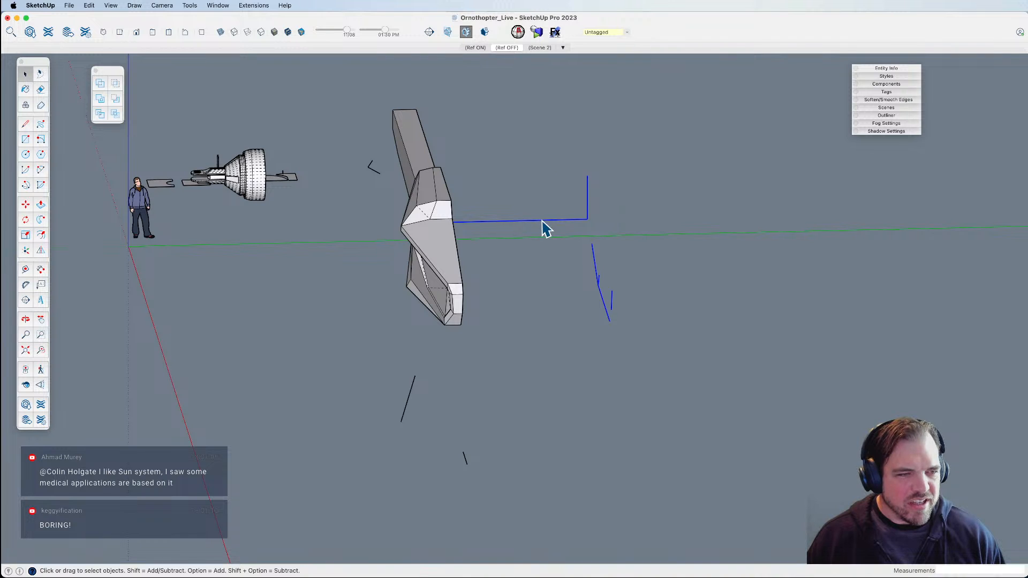
{"action": "key", "text": "Delete"}
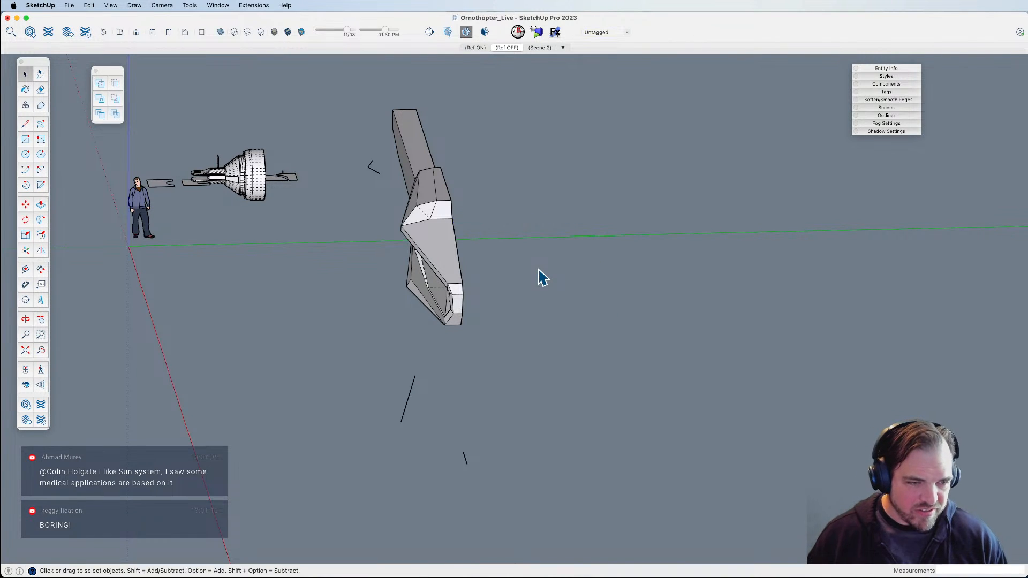
Convert the hull group into a component named "Hull HALF".
{"action": "middle_click_drag", "start_coordinate": [351, 366], "coordinate": [529, 277]}
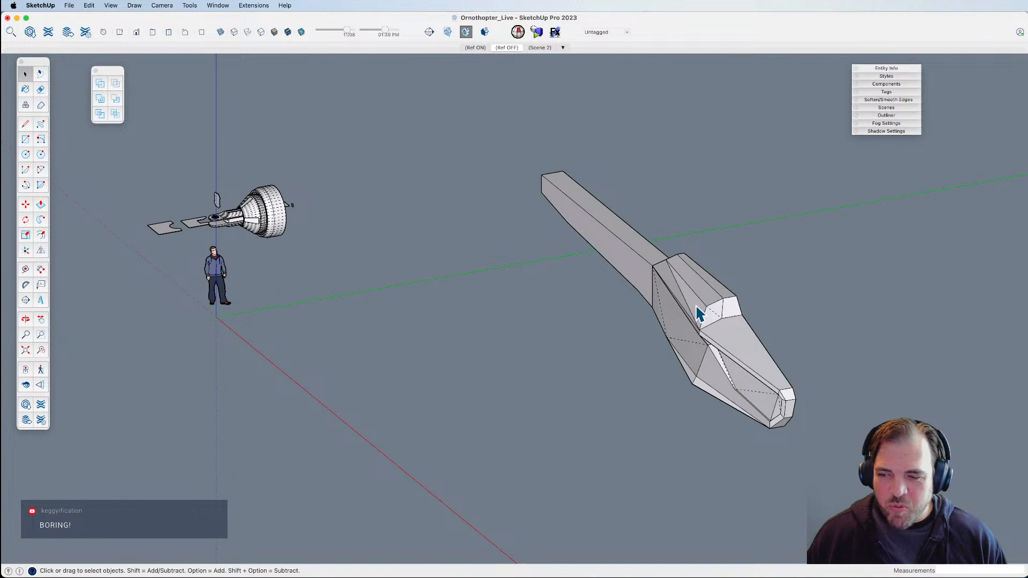
{"action": "middle_click_drag", "start_coordinate": [739, 336], "coordinate": [544, 294]}
{"action": "left_click", "coordinate": [485, 310]}
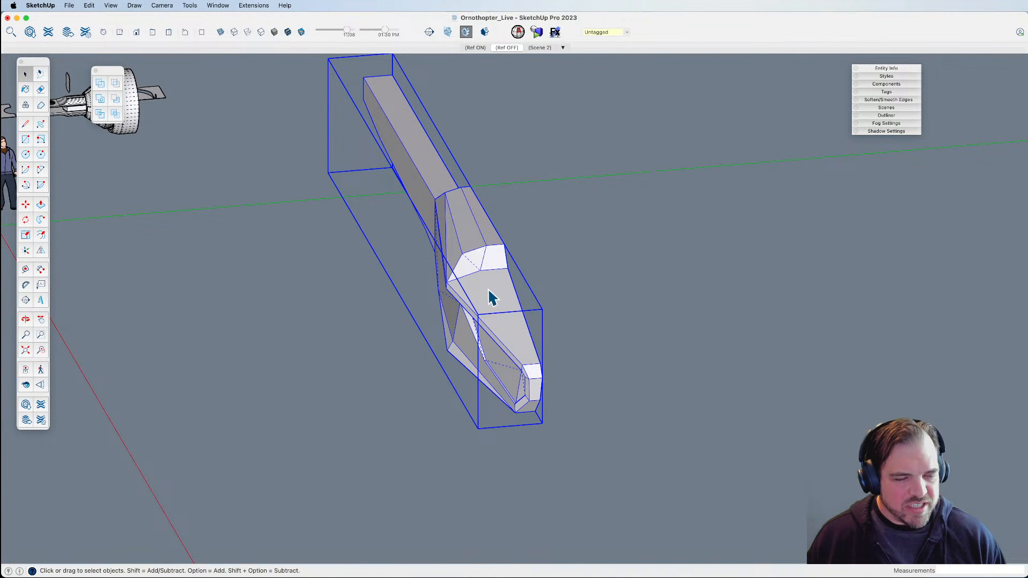
{"action": "right_click", "coordinate": [483, 279]}
{"action": "left_click", "coordinate": [525, 352]}
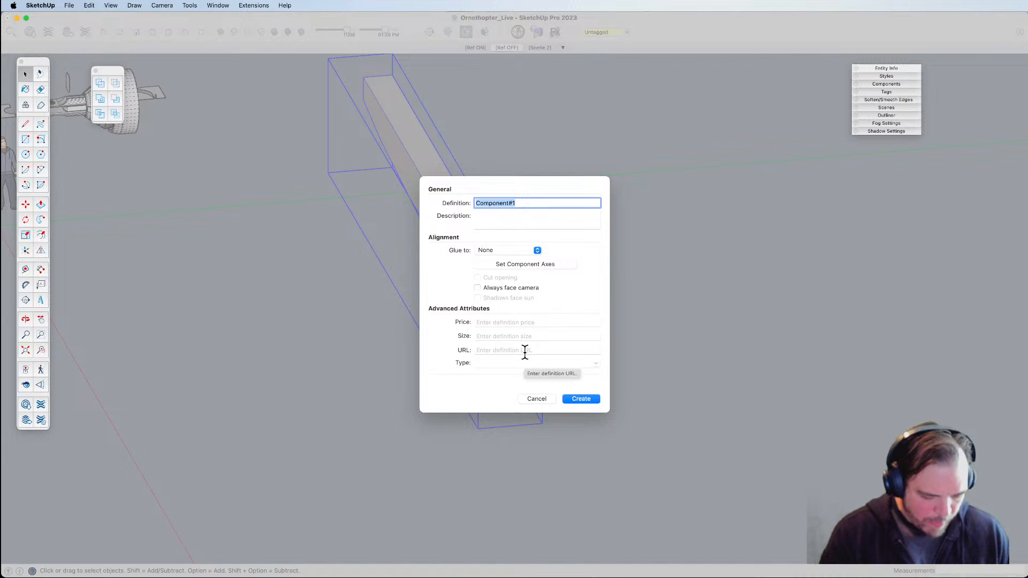
{"action": "type", "text": "Hull HALF"}
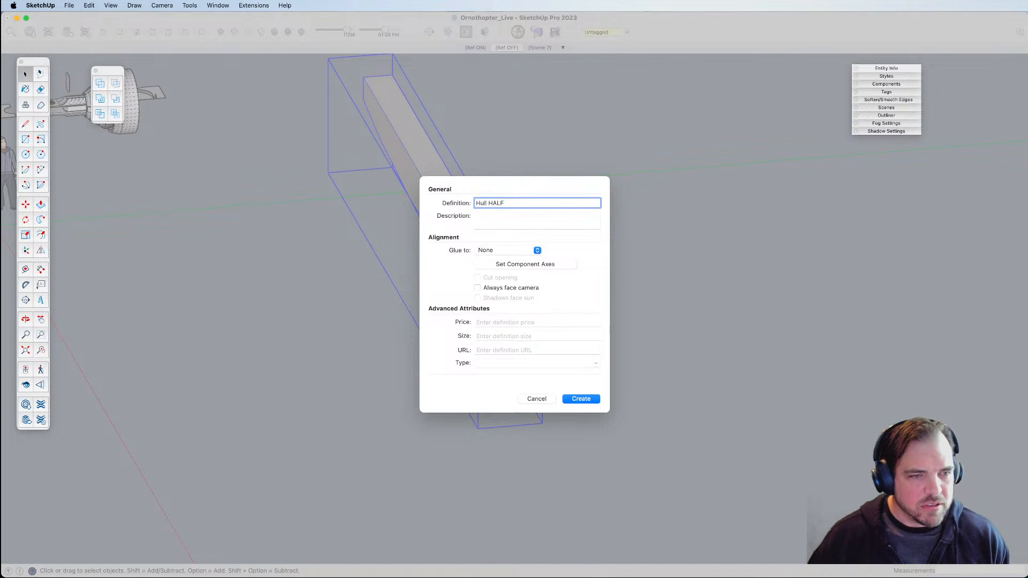
{"action": "key", "text": "Return"}
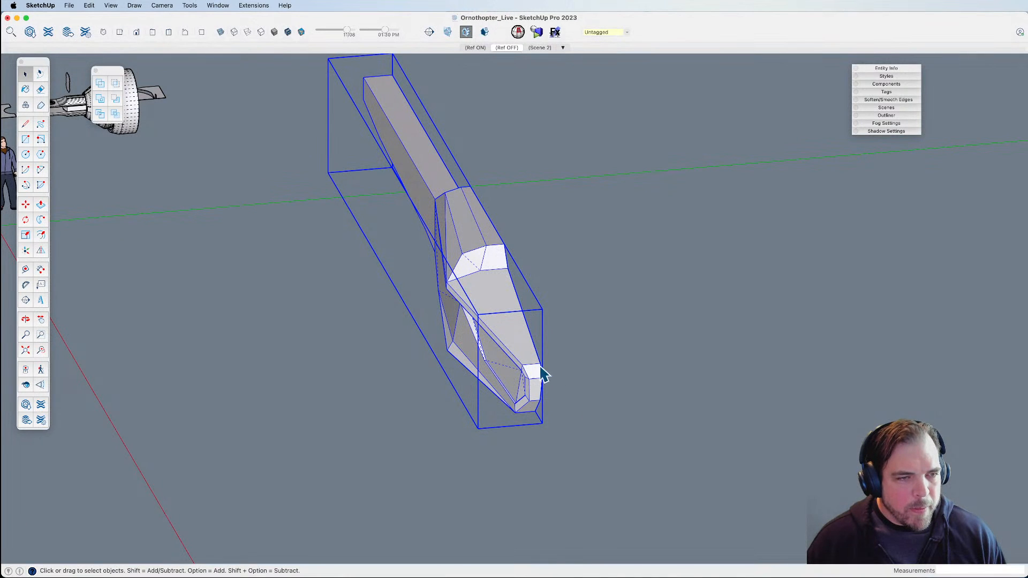
Select all the raw geometry inside the Hull HALF component and make it a nested group.
{"action": "triple_click", "coordinate": [479, 313]}
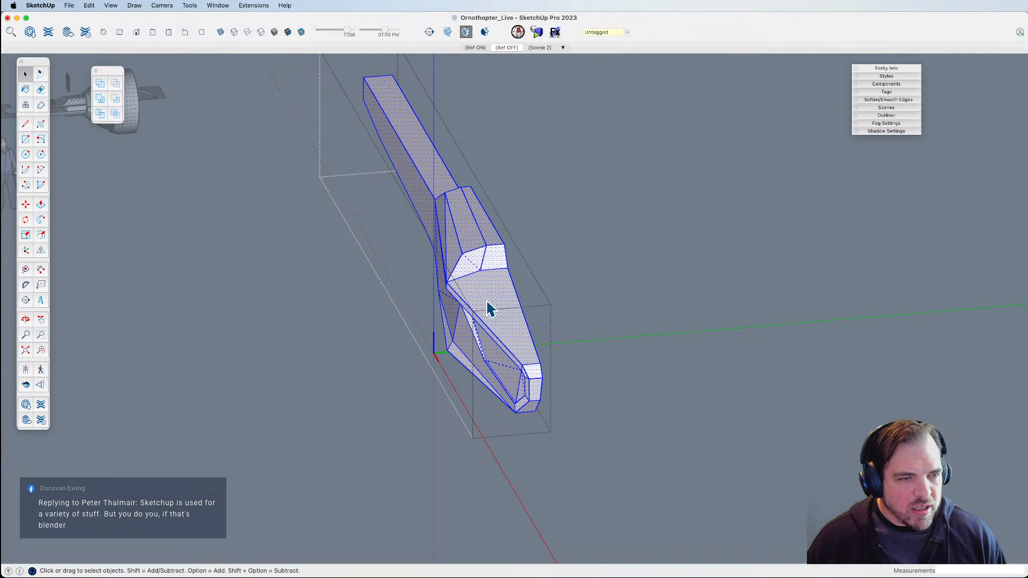
{"action": "left_click", "coordinate": [562, 332]}
{"action": "triple_click", "coordinate": [506, 308]}
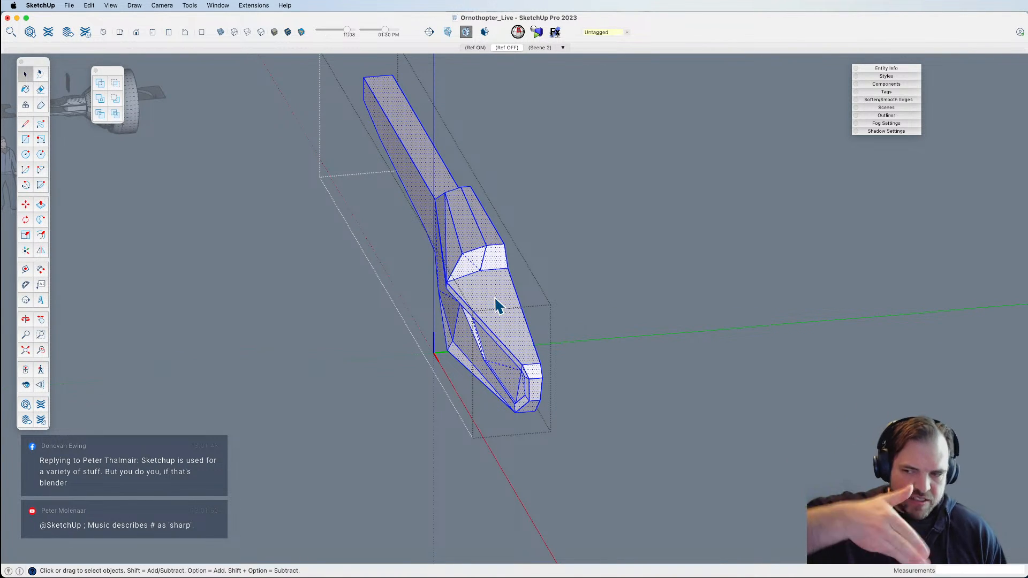
{"action": "key", "text": "super+z"}
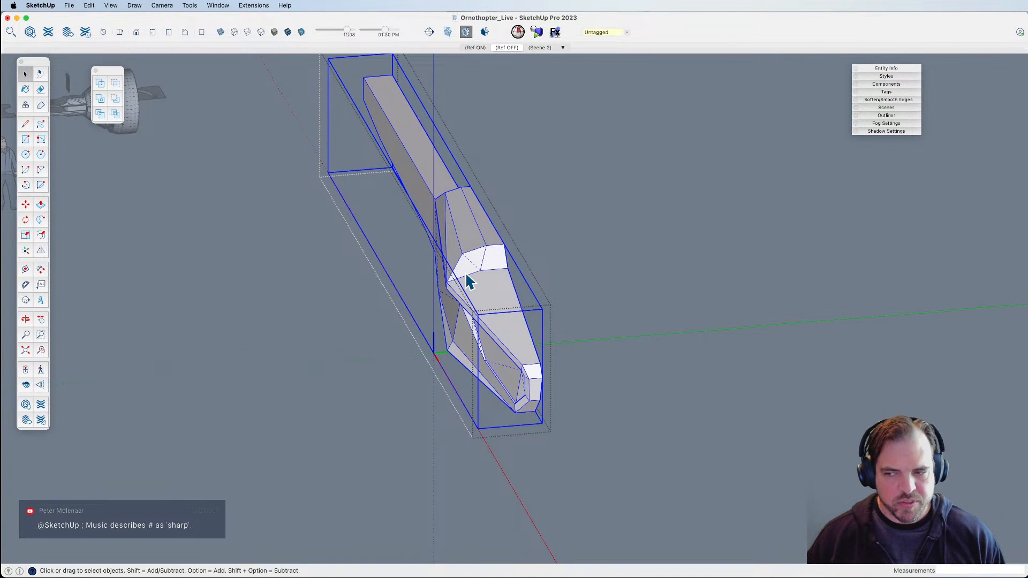
Inside the nested hull group, retrace the lower centreline edge from the tail junction to the belly corner.
{"action": "mouse_move", "coordinate": [471, 283]}
{"action": "middle_mouse_down", "text": "shift"}
{"action": "mouse_move", "coordinate": [468, 304]}
{"action": "mouse_move", "coordinate": [376, 314]}
{"action": "mouse_move", "coordinate": [453, 309]}
{"action": "middle_mouse_up", "text": "shift"}
{"action": "mouse_move", "coordinate": [452, 309]}
{"action": "middle_mouse_down", "text": "shift"}
{"action": "mouse_move", "coordinate": [406, 307]}
{"action": "mouse_move", "coordinate": [479, 305]}
{"action": "mouse_move", "coordinate": [297, 298]}
{"action": "mouse_move", "coordinate": [399, 280]}
{"action": "mouse_move", "coordinate": [291, 276]}
{"action": "middle_mouse_up", "text": "shift"}
{"action": "scroll", "coordinate": [275, 294], "scroll_direction": "up", "scroll_amount": 8}
{"action": "key", "text": "l"}
{"action": "left_click", "coordinate": [434, 211]}
{"action": "left_click", "coordinate": [272, 383]}
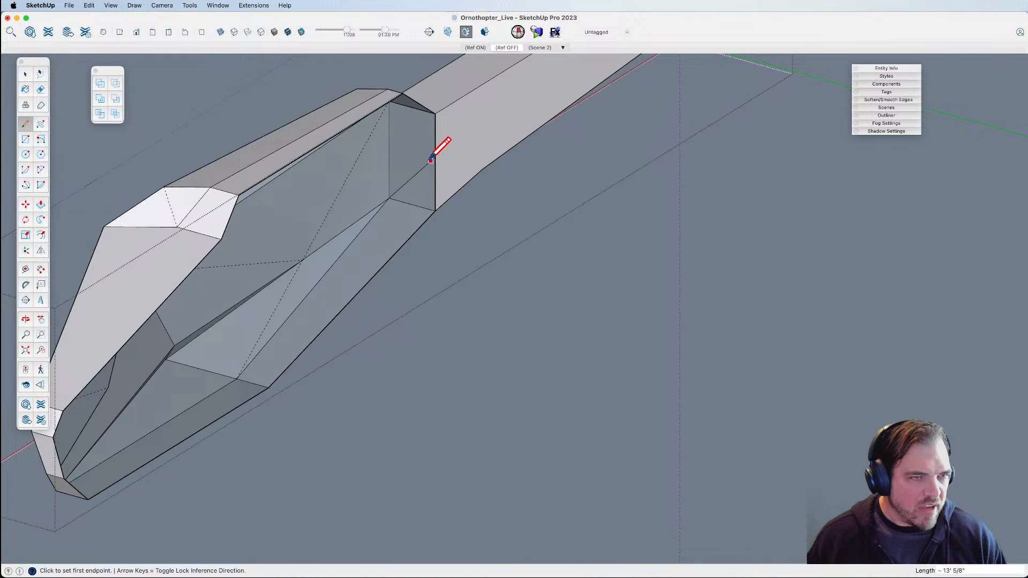
{"action": "middle_click_drag", "start_coordinate": [385, 220], "coordinate": [492, 230]}
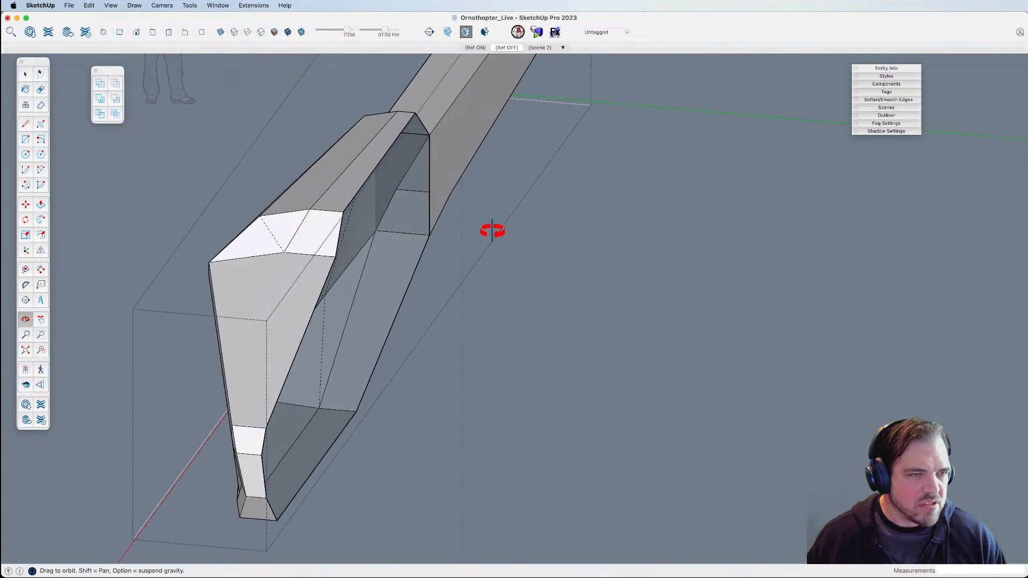
{"action": "key", "text": "e"}
{"action": "key", "text": "space"}
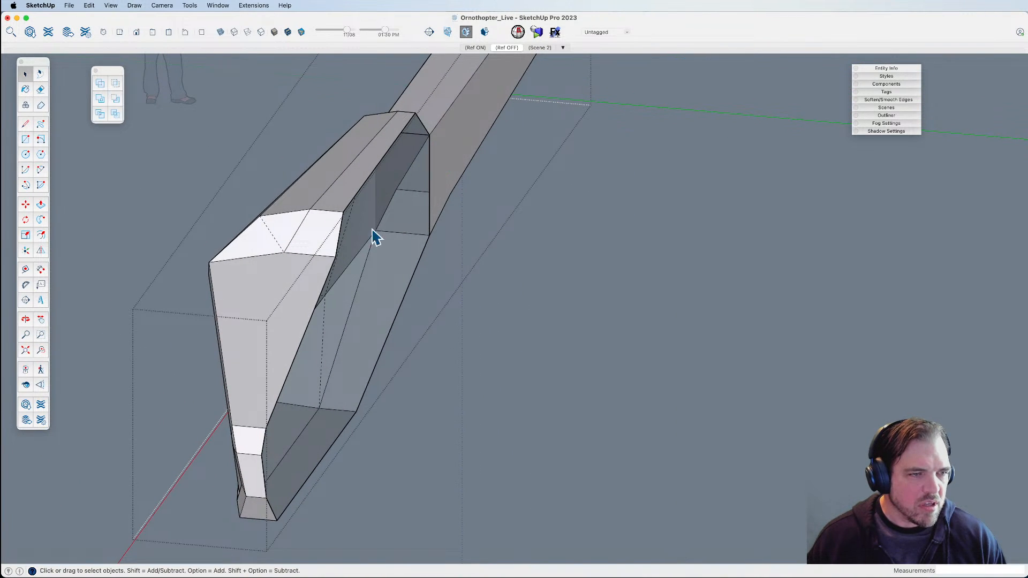
Show the reference drawings over the hull in top view with X-ray on, and close the hull component for editing.
{"action": "scroll", "coordinate": [379, 232], "scroll_direction": "down", "scroll_amount": 1}
{"action": "middle_click_drag", "start_coordinate": [379, 232], "coordinate": [348, 304], "text": "shift"}
{"action": "scroll", "coordinate": [346, 302], "scroll_direction": "down", "scroll_amount": 5}
{"action": "middle_click_drag", "start_coordinate": [683, 398], "coordinate": [371, 272], "text": "shift"}
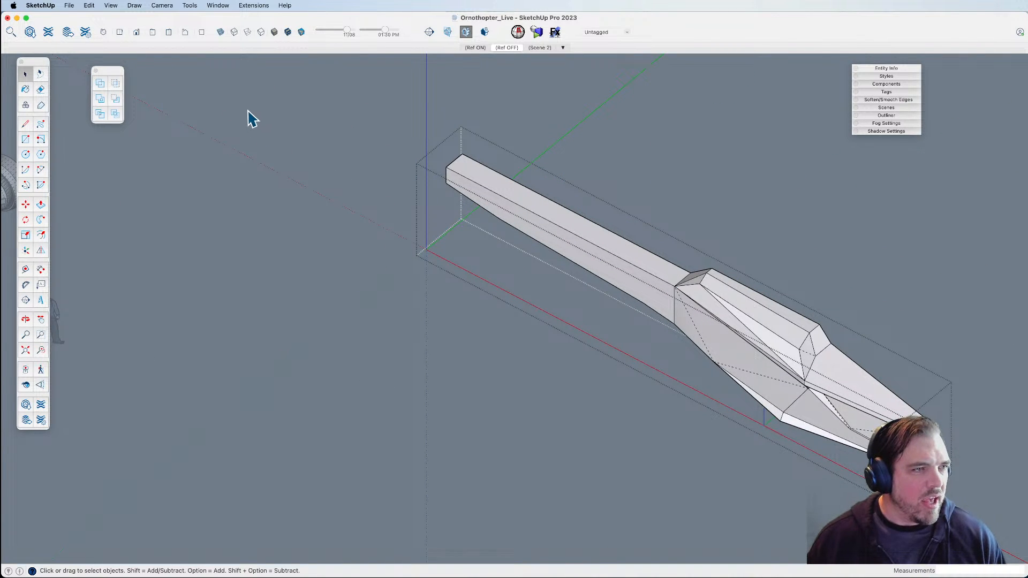
{"action": "left_click", "coordinate": [121, 32]}
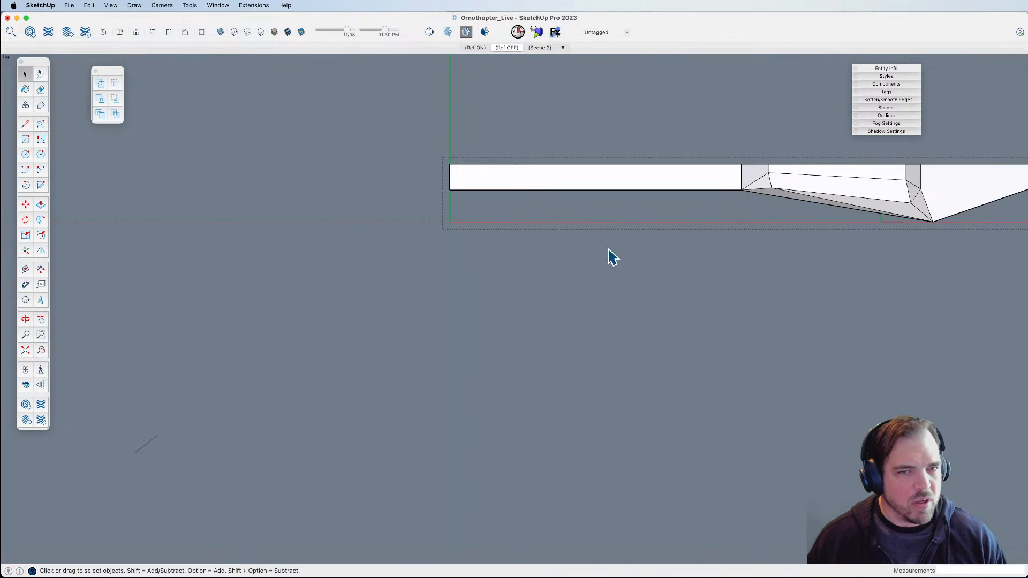
{"action": "left_click", "coordinate": [477, 48]}
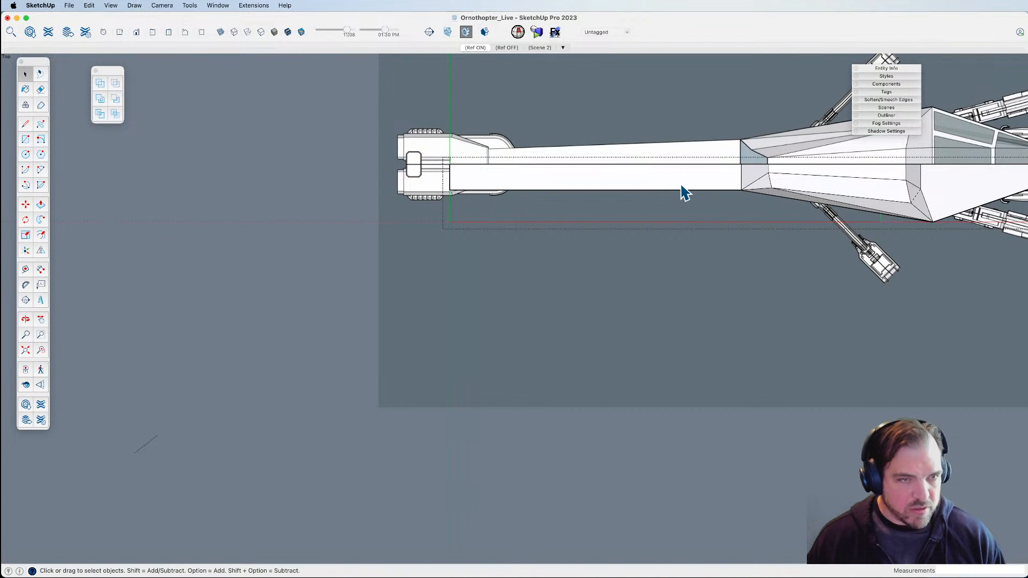
{"action": "scroll", "coordinate": [716, 123], "scroll_direction": "up", "scroll_amount": 2}
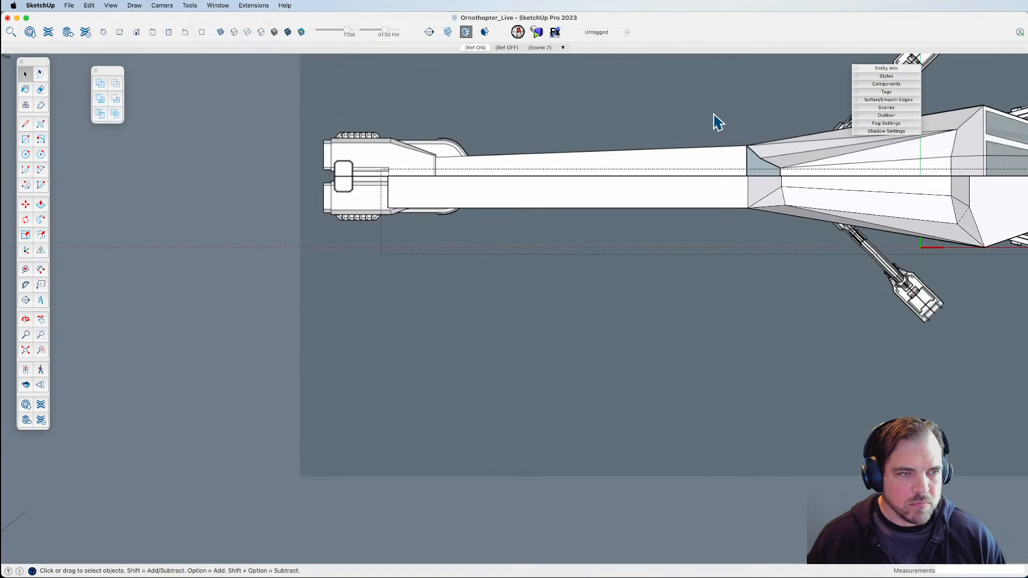
{"action": "key", "text": "l"}
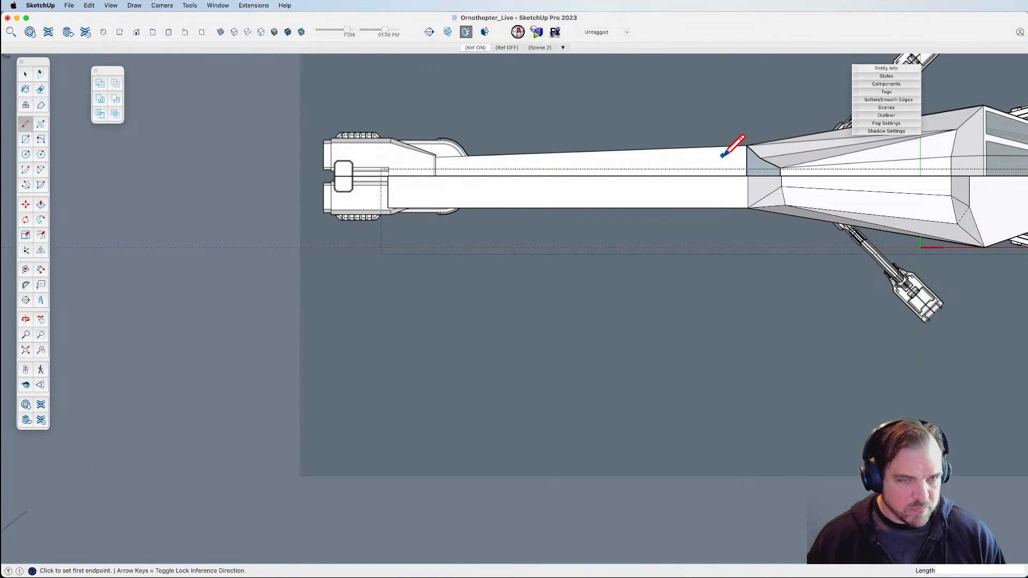
{"action": "key", "text": "x"}
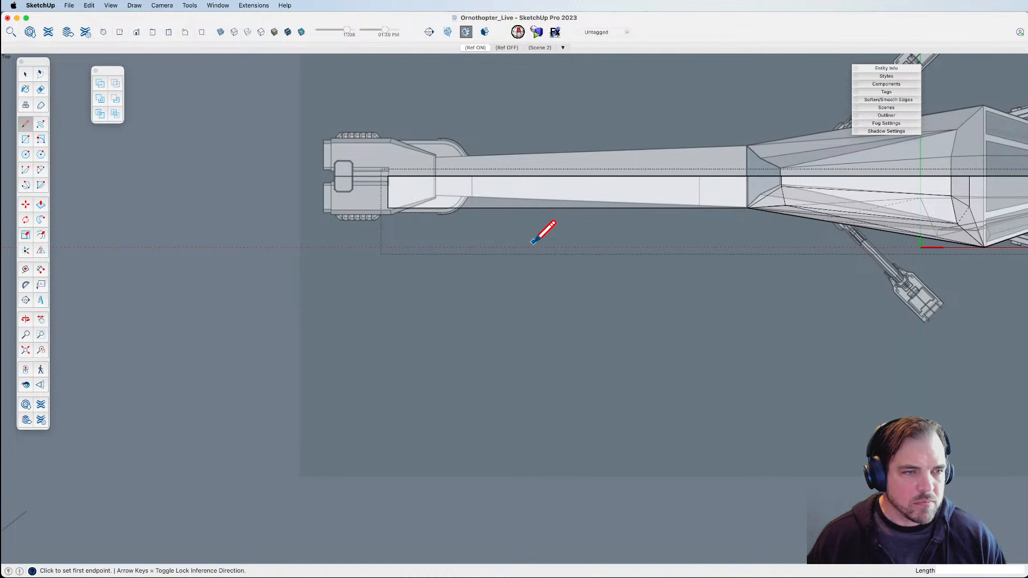
{"action": "key", "text": "space"}
{"action": "left_click", "coordinate": [250, 192]}
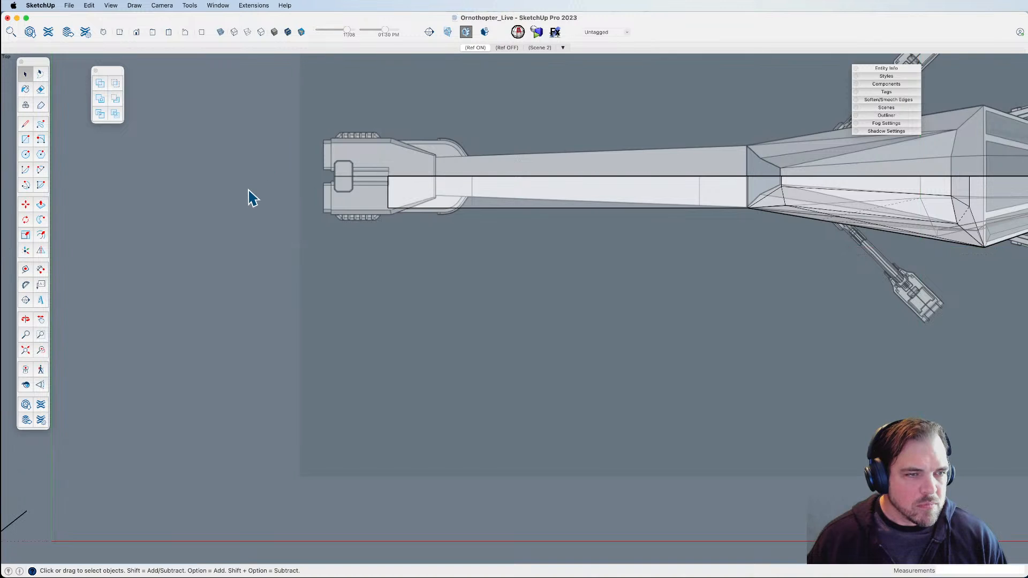
Draw a guide line from behind the tail's end to the outer corner where the tail meets the hull body.
{"action": "key", "text": "l"}
{"action": "left_click", "coordinate": [270, 184]}
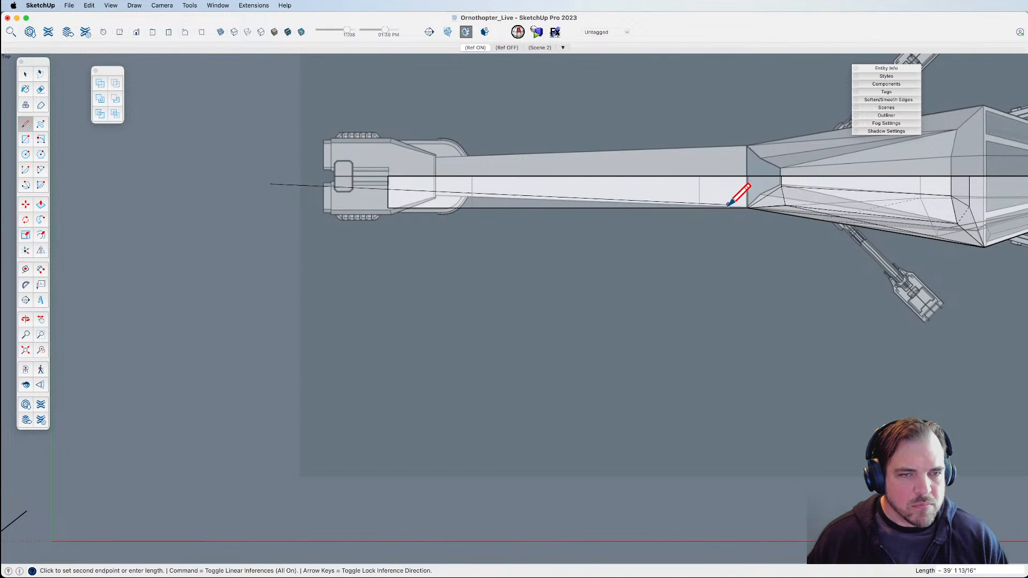
{"action": "scroll", "coordinate": [689, 203], "scroll_direction": "up", "scroll_amount": 1}
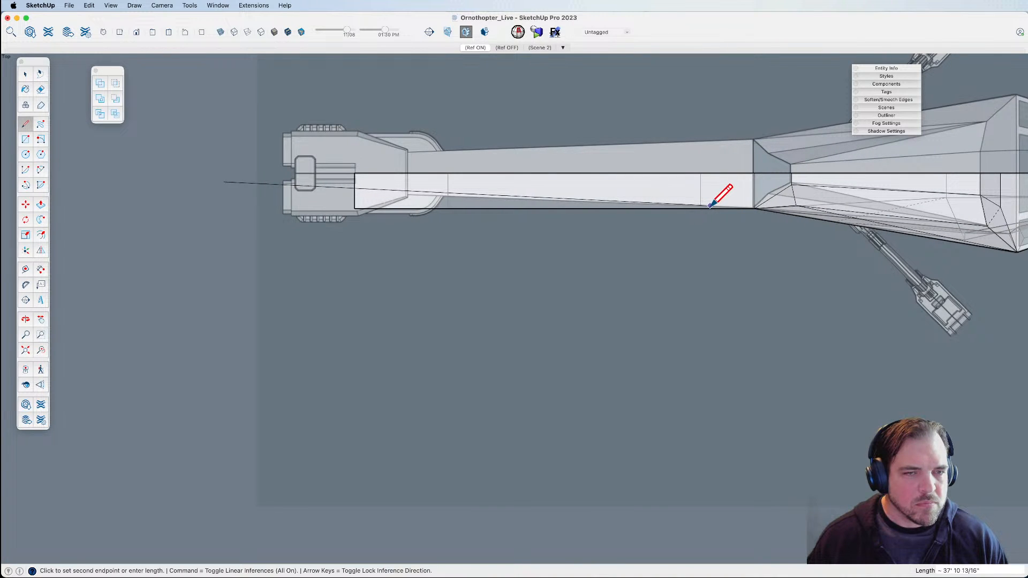
{"action": "left_click", "coordinate": [754, 208]}
{"action": "scroll", "coordinate": [753, 207], "scroll_direction": "down", "scroll_amount": 1}
{"action": "key", "text": "space"}
Shift the guide line's rear end sideways by about 4 9/16" to follow the reference tail's taper.
{"action": "key", "text": "m"}
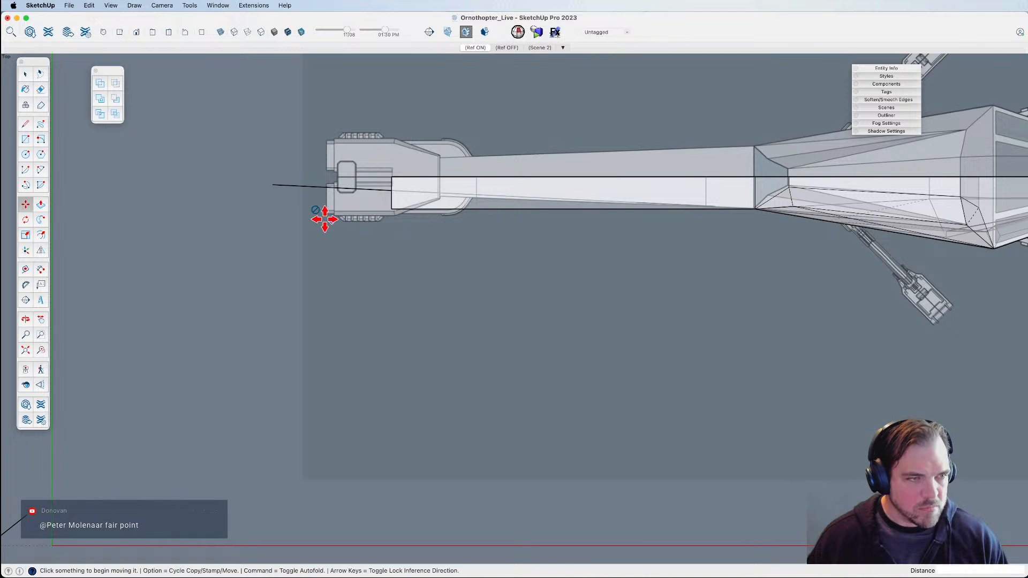
{"action": "left_click", "coordinate": [272, 182]}
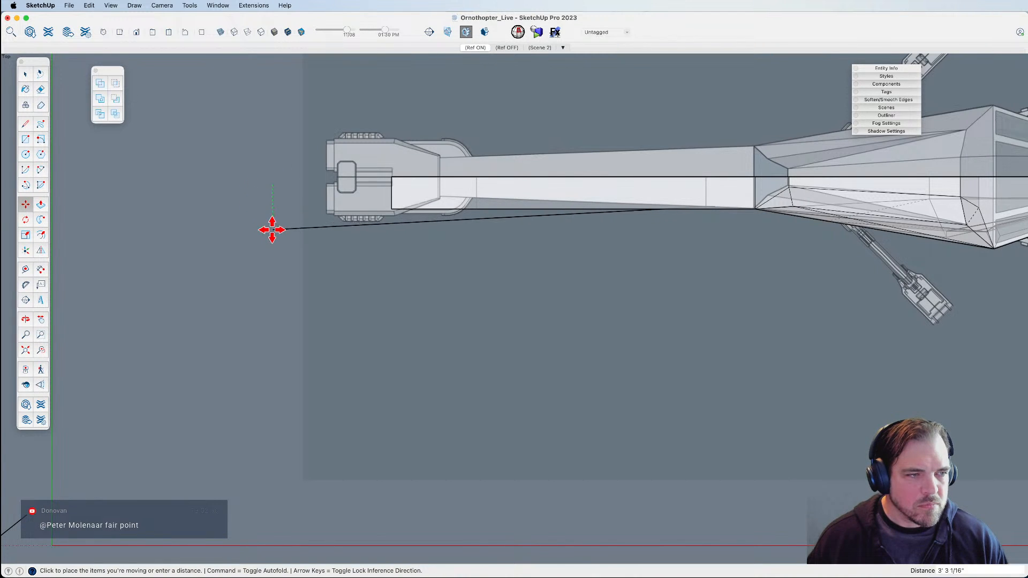
{"action": "left_click", "coordinate": [196, 191]}
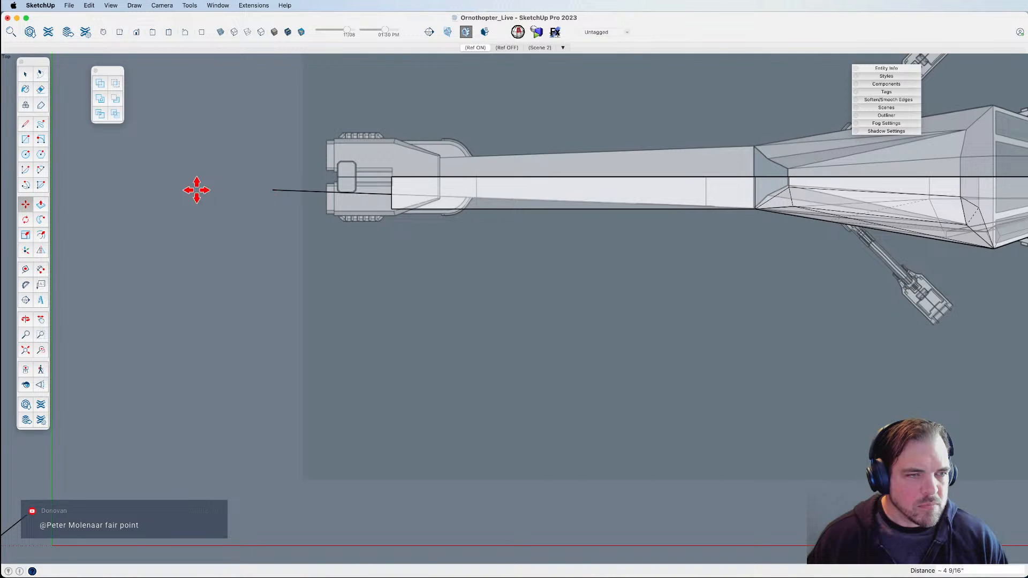
{"action": "middle_click_drag", "start_coordinate": [326, 235], "coordinate": [429, 227]}
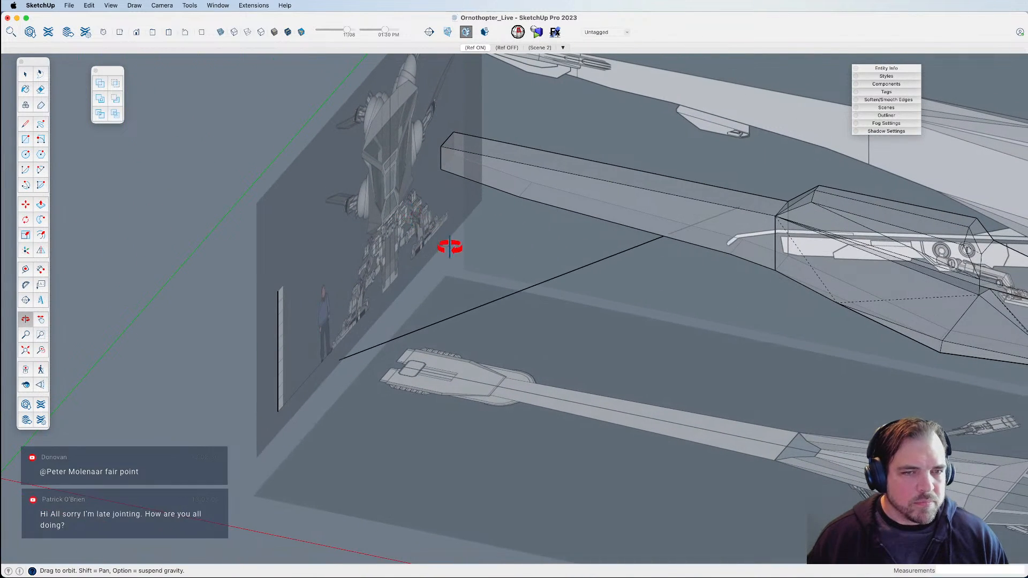
{"action": "key", "text": "space"}
{"action": "key", "text": "l"}
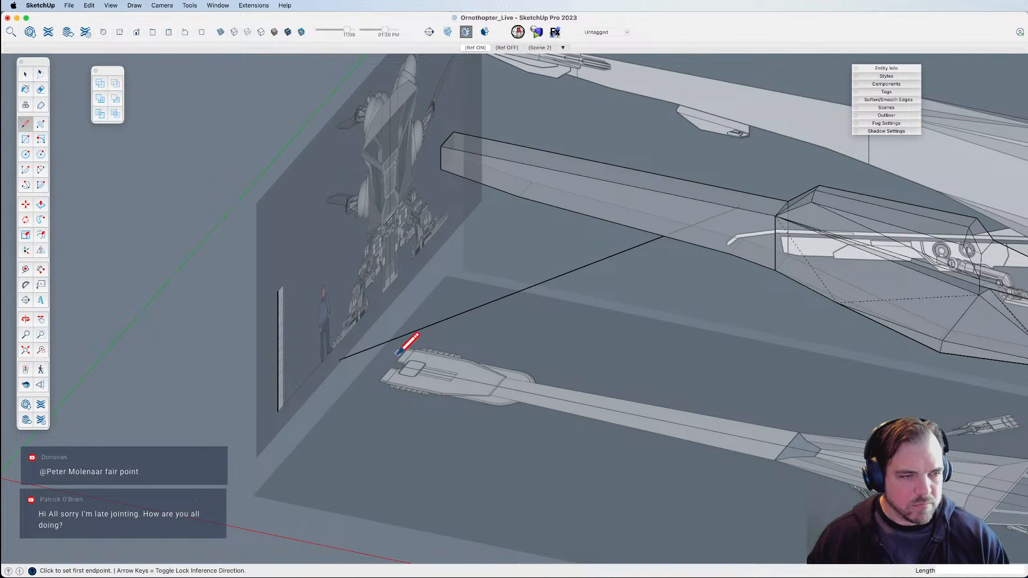
{"action": "left_click", "coordinate": [339, 360]}
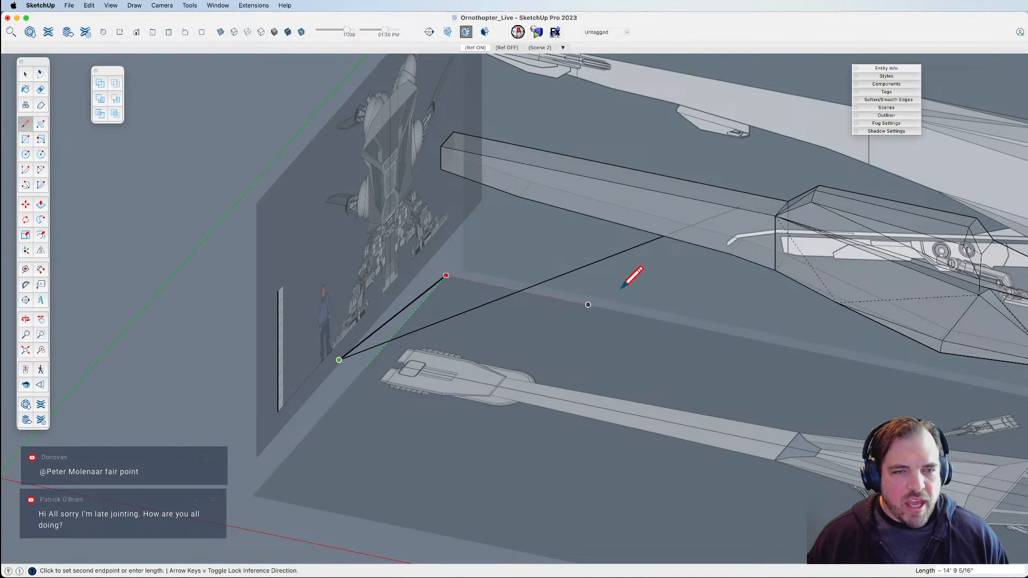
{"action": "left_click", "coordinate": [739, 206]}
{"action": "key", "text": "space"}
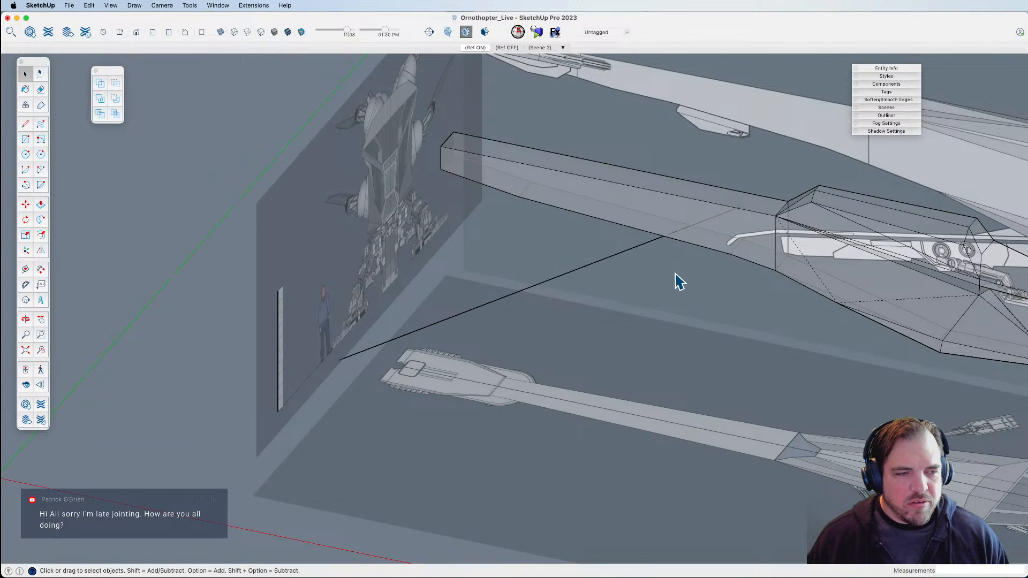
Draw a vertical line down from the guide line's hull end and join it to the rear end, forming an upright triangular face.
{"action": "middle_click_drag", "start_coordinate": [655, 281], "coordinate": [577, 271]}
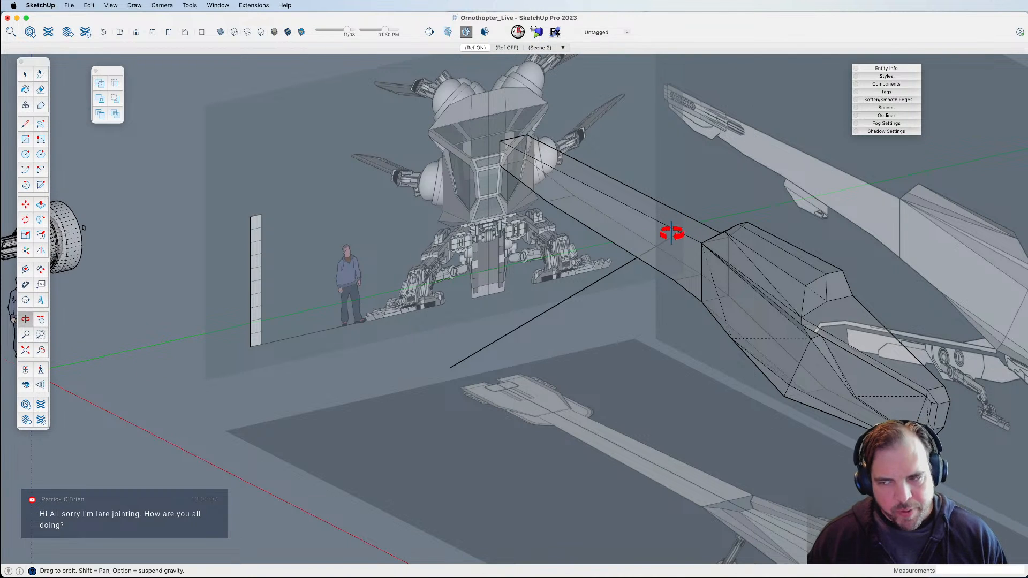
{"action": "middle_click_drag", "start_coordinate": [643, 325], "coordinate": [668, 214]}
{"action": "key", "text": "l"}
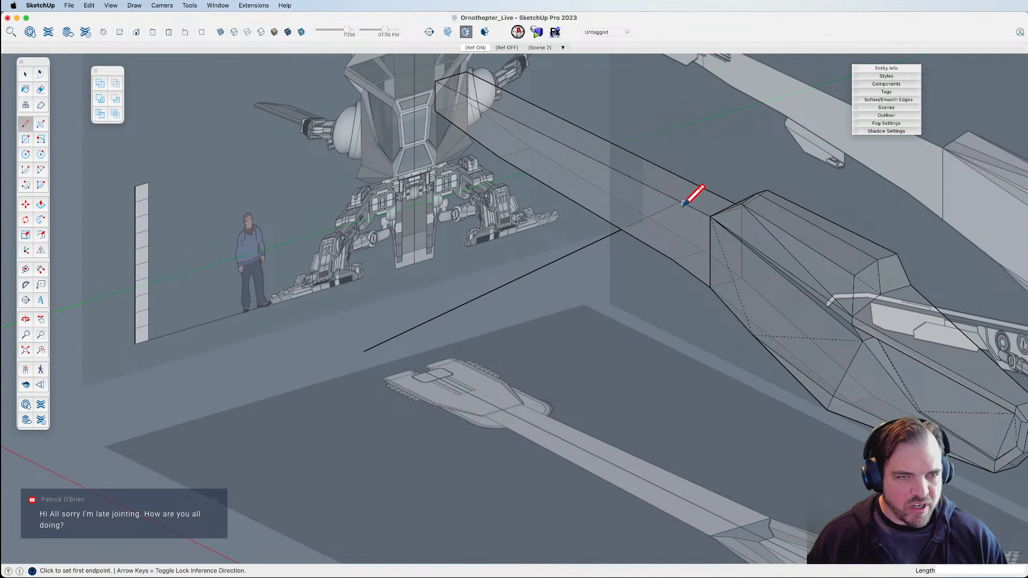
{"action": "left_click", "coordinate": [682, 201]}
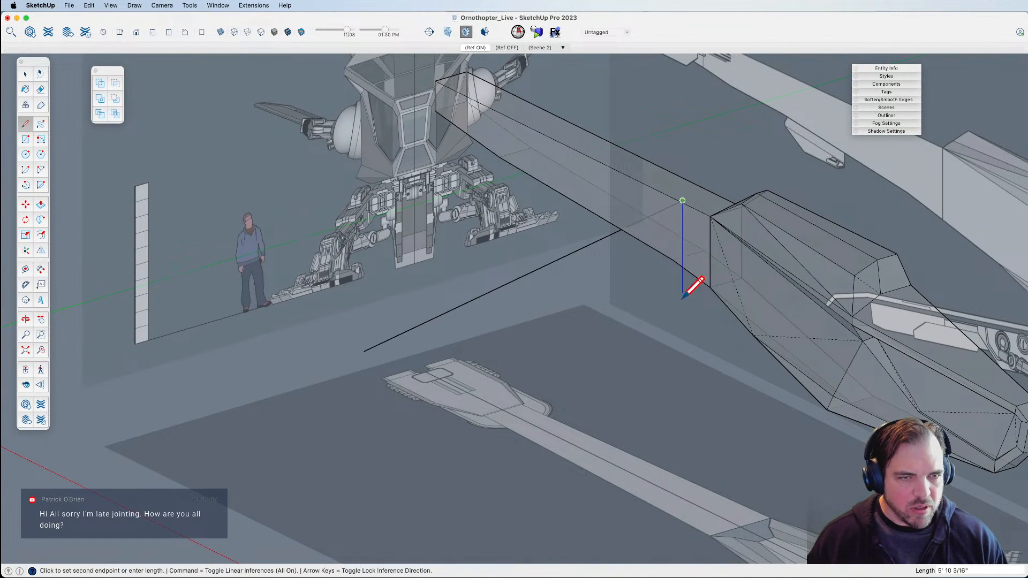
{"action": "left_click", "coordinate": [682, 405]}
{"action": "left_click", "coordinate": [364, 351]}
Move the triangle's sloping edge segment up and back about 20' 5 3/8" so the upright plane extends past the tail.
{"action": "middle_click_drag", "start_coordinate": [553, 305], "coordinate": [645, 331]}
{"action": "left_click", "coordinate": [623, 293]}
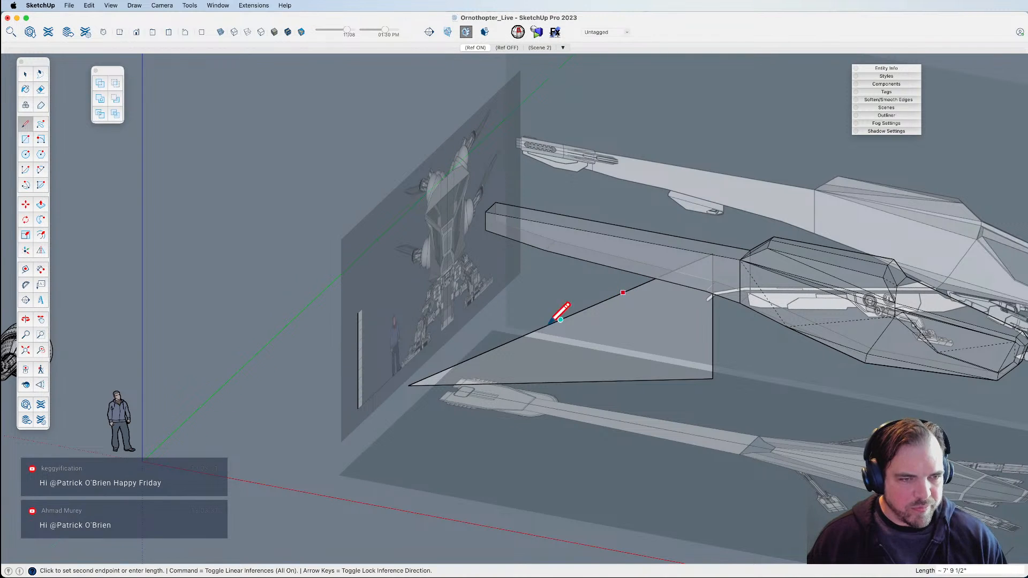
{"action": "key", "text": "space"}
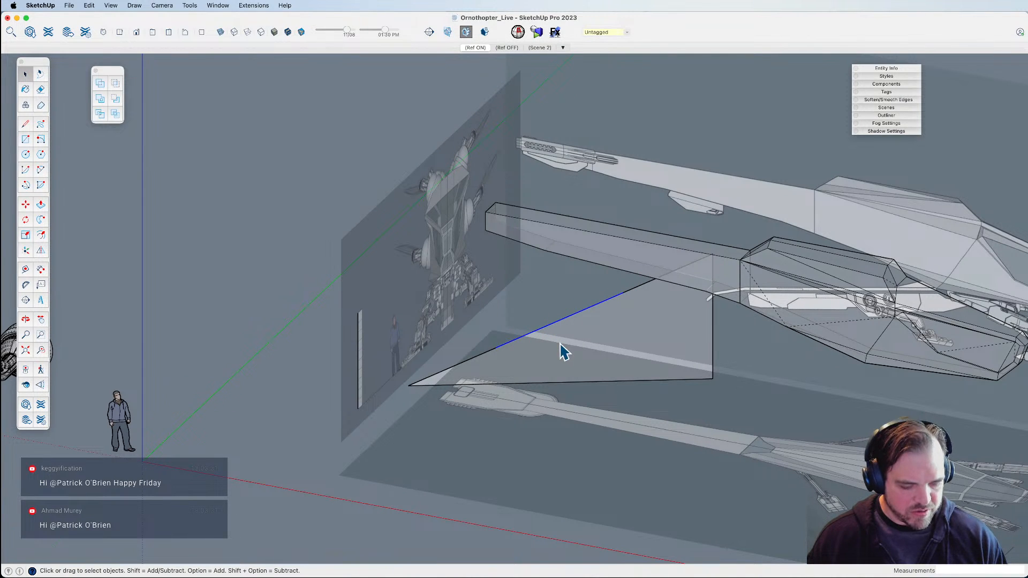
{"action": "key", "text": "m"}
{"action": "left_click", "coordinate": [596, 349]}
{"action": "left_click", "coordinate": [466, 177]}
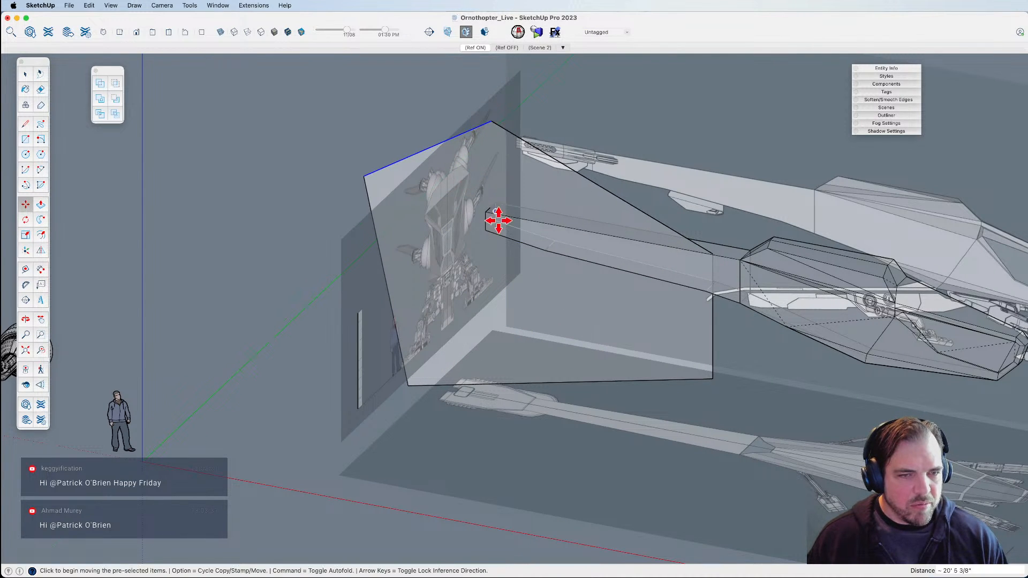
Select the whole upright plane with its boundary edges and remove it from outside the hull.
{"action": "middle_click_drag", "start_coordinate": [571, 243], "coordinate": [523, 298]}
{"action": "left_click", "coordinate": [522, 303]}
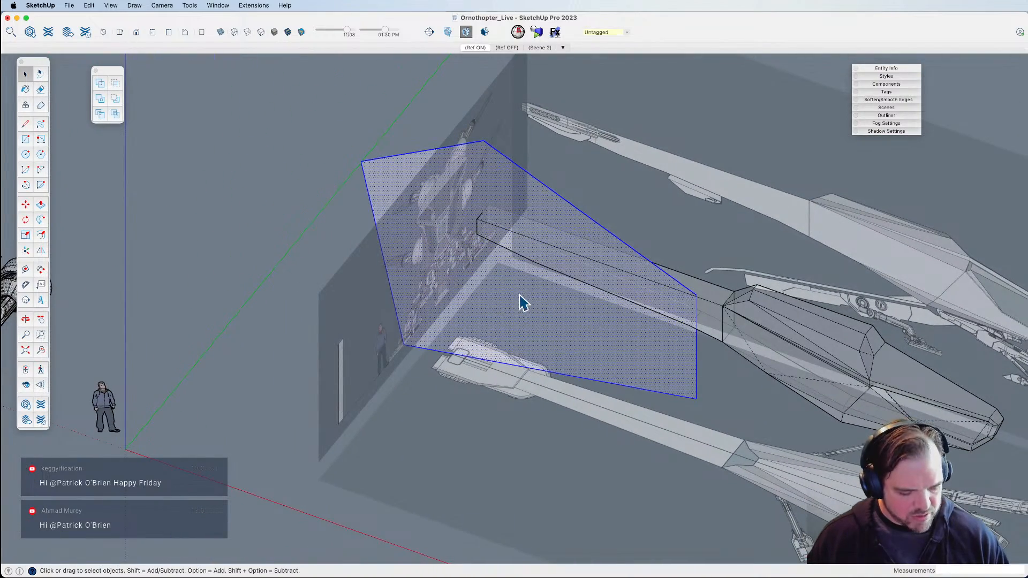
{"action": "key", "text": "Delete"}
Open the hull half component for editing and paste the upright cutting plane in place inside it.
{"action": "double_click", "coordinate": [637, 291]}
{"action": "double_click", "coordinate": [637, 291]}
{"action": "left_click", "coordinate": [625, 275]}
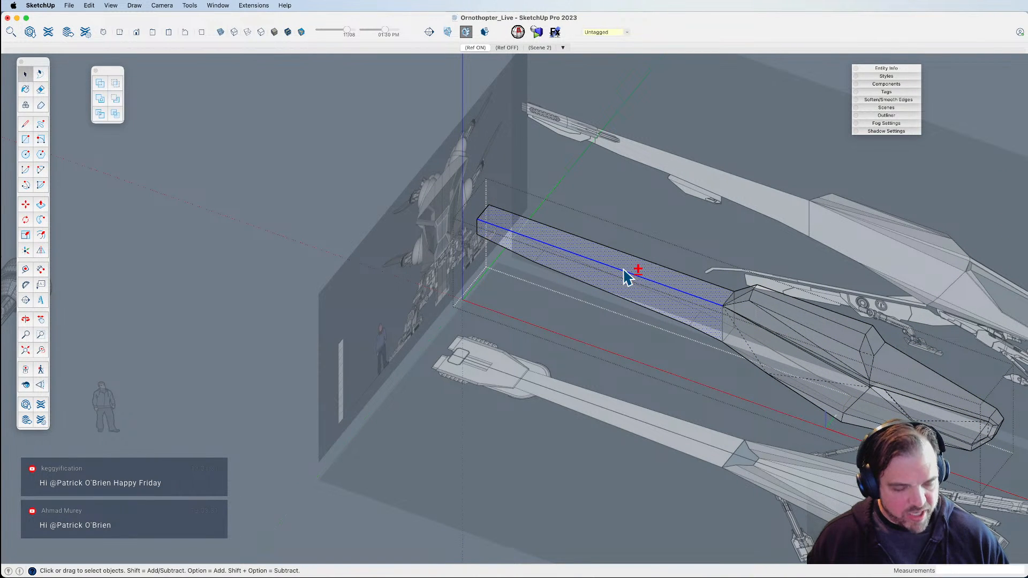
{"action": "key", "text": "alt+shift+v"}
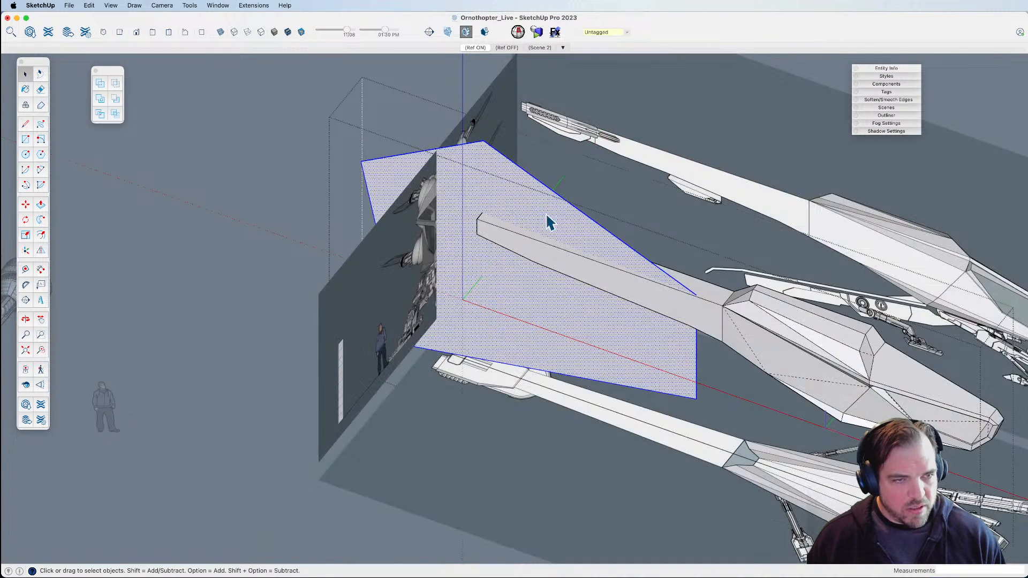
Try to raise the cutting plane's front vertical edge by about 2' 2 15/16".
{"action": "right_click", "coordinate": [542, 217]}
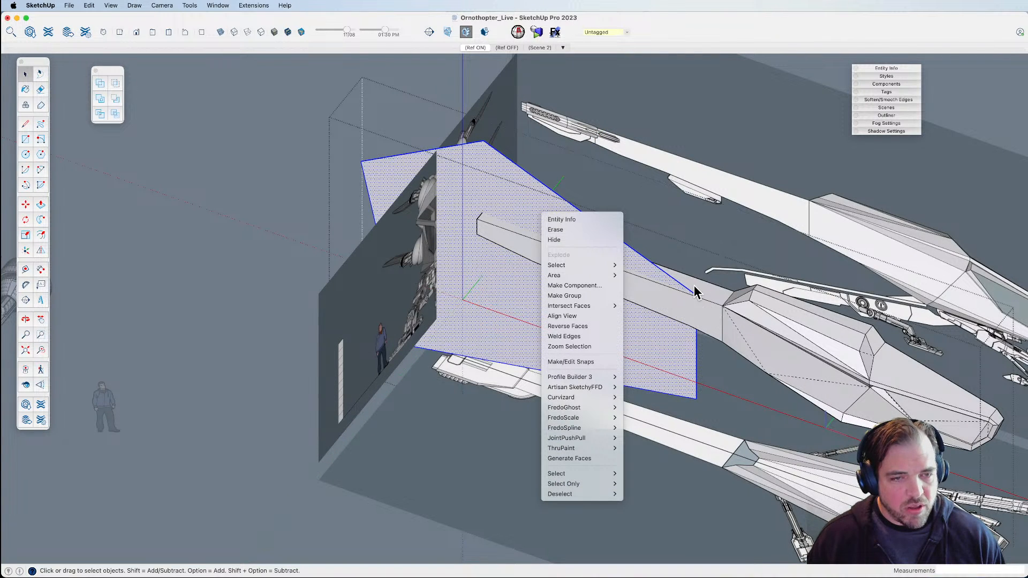
{"action": "left_click", "coordinate": [699, 328]}
{"action": "left_click", "coordinate": [652, 309]}
{"action": "middle_click_drag", "start_coordinate": [651, 309], "coordinate": [617, 347], "text": "shift"}
{"action": "left_click", "coordinate": [637, 328]}
{"action": "scroll", "coordinate": [642, 322], "scroll_direction": "up", "scroll_amount": 3}
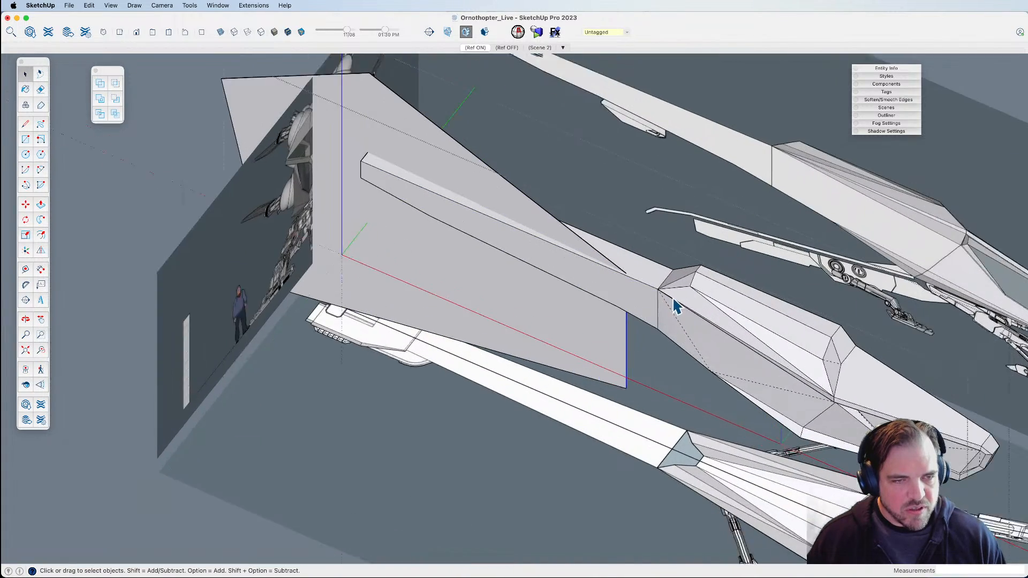
{"action": "key", "text": "m"}
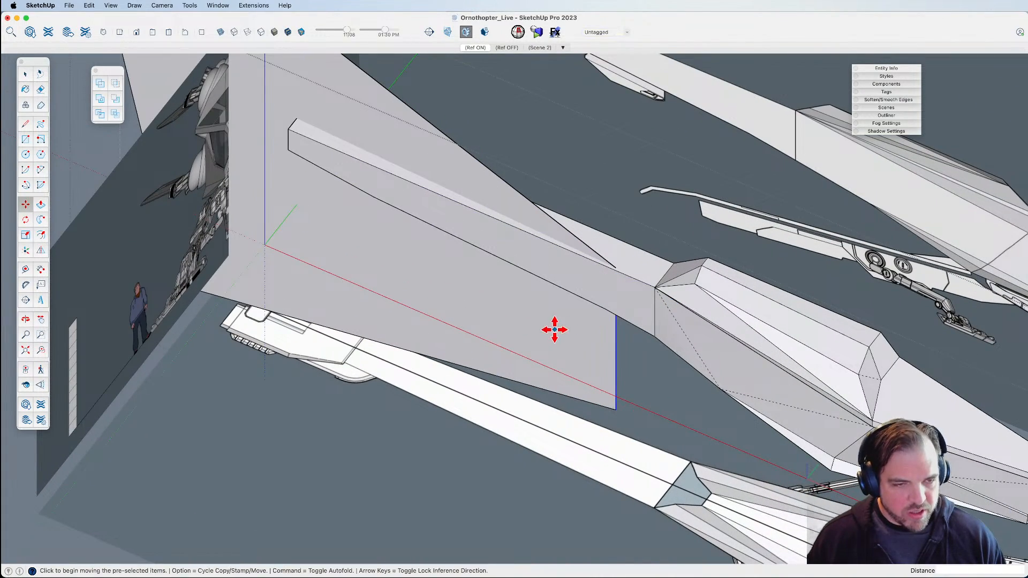
{"action": "left_click", "coordinate": [559, 330]}
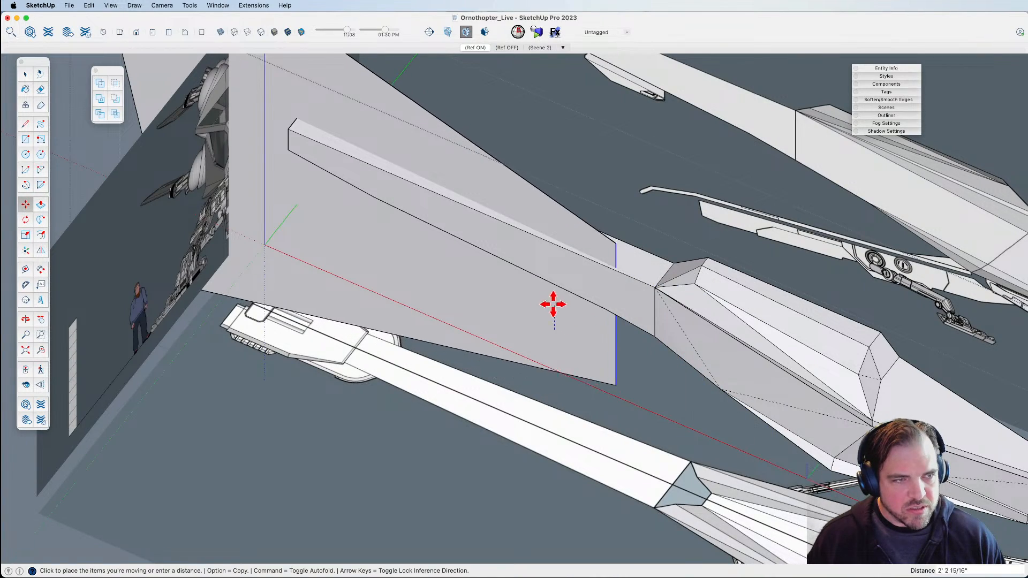
Rotate the upright cutting plane by about 0.2° around its tail end to line it up with the corner where the hull meets the tail.
{"action": "key", "text": "h"}
{"action": "key", "text": "o"}
{"action": "left_click_drag", "start_coordinate": [559, 308], "coordinate": [308, 351]}
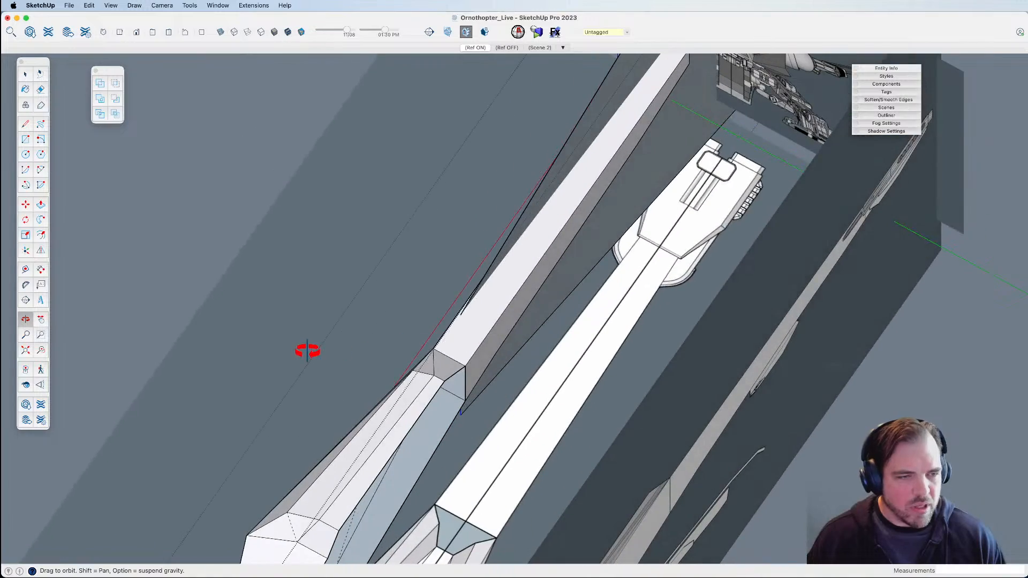
{"action": "left_click_drag", "start_coordinate": [426, 312], "coordinate": [602, 333]}
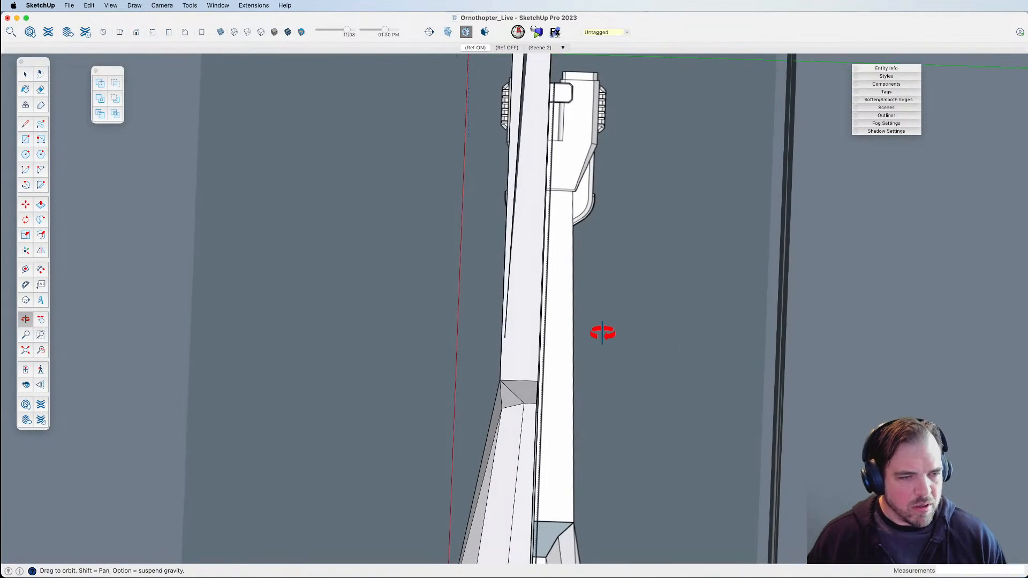
{"action": "left_click_drag", "start_coordinate": [495, 413], "coordinate": [613, 397]}
{"action": "key", "text": "space"}
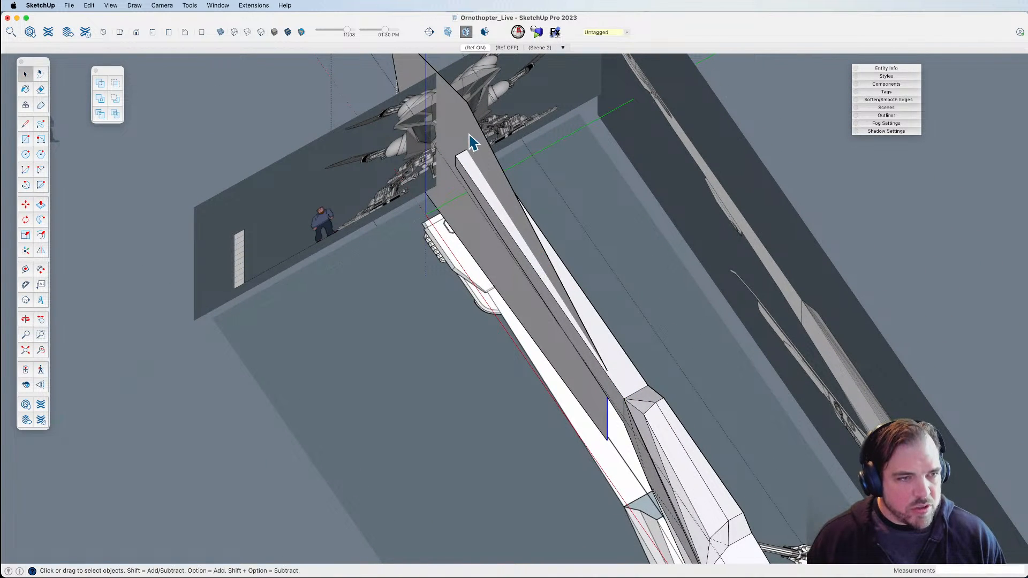
{"action": "key", "text": "q"}
{"action": "left_click", "coordinate": [467, 102]}
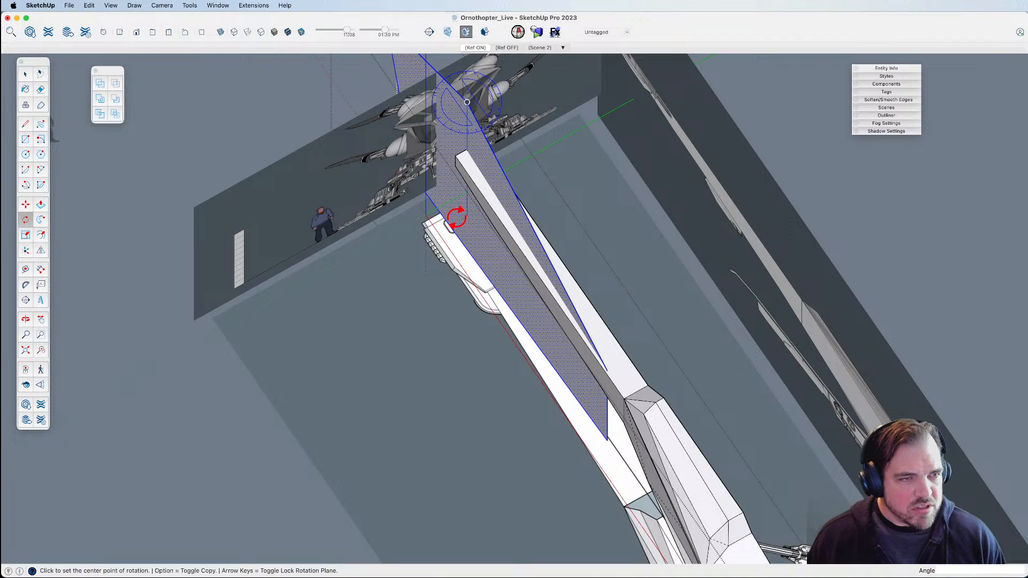
{"action": "scroll", "coordinate": [452, 211], "scroll_direction": "down", "scroll_amount": 6}
{"action": "scroll", "coordinate": [530, 316], "scroll_direction": "up", "scroll_amount": 10}
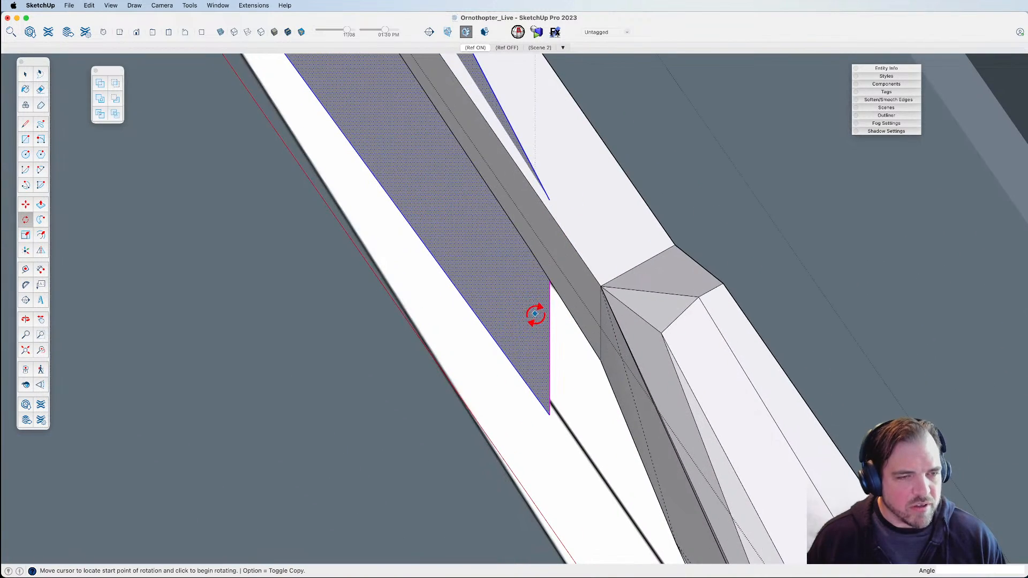
{"action": "left_click", "coordinate": [535, 318]}
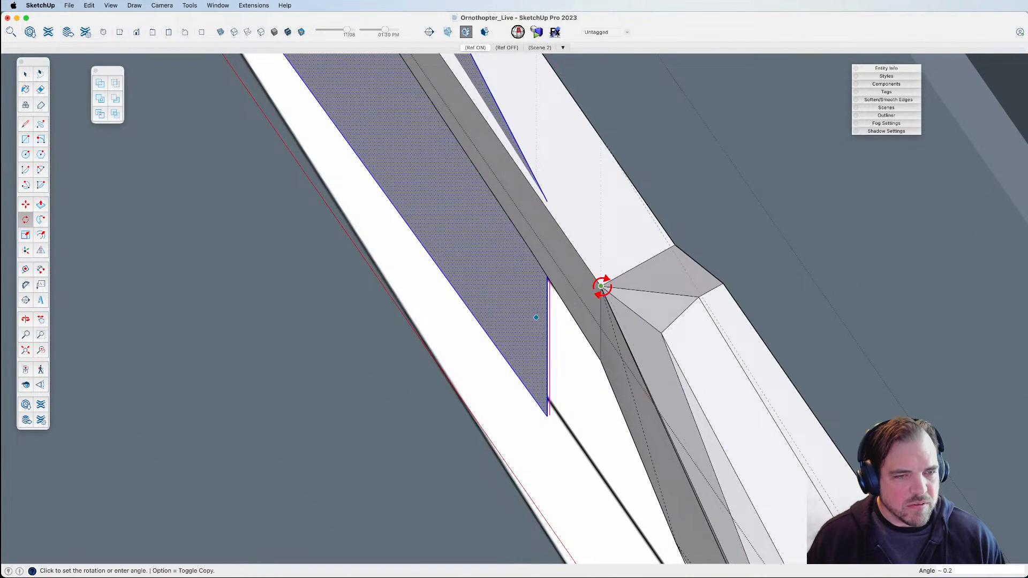
{"action": "key", "text": "Escape"}
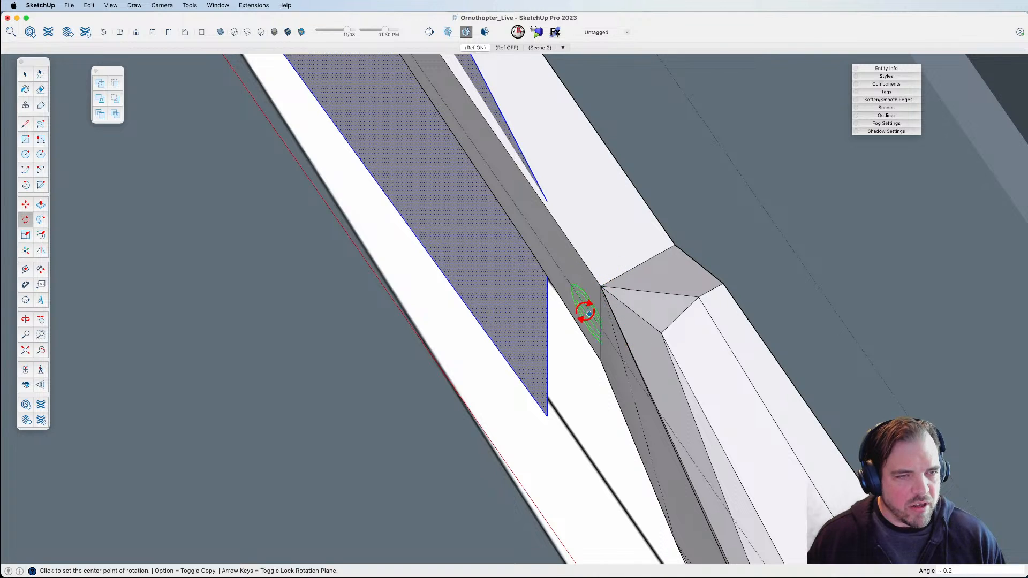
Move the cutting plane's front vertical edge forward onto the corner where the tail joins the hull.
{"action": "key", "text": "space"}
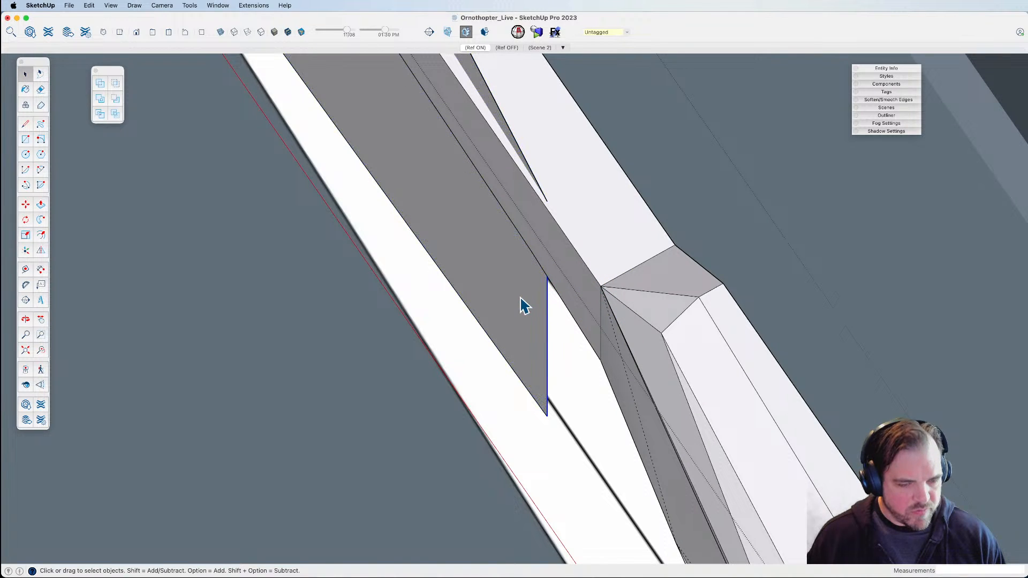
{"action": "key", "text": "m"}
{"action": "left_click", "coordinate": [489, 268]}
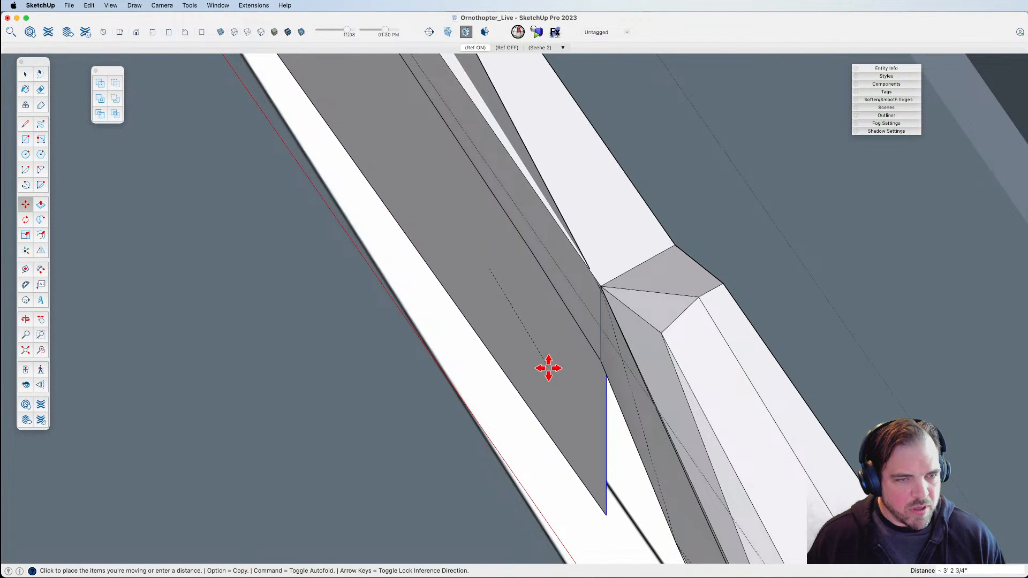
{"action": "left_click", "coordinate": [541, 337]}
{"action": "left_click", "coordinate": [600, 270]}
{"action": "left_click", "coordinate": [601, 287]}
Intersect the cutting plane with the model to cut its outline into the tail's faces.
{"action": "scroll", "coordinate": [598, 290], "scroll_direction": "down", "scroll_amount": 4}
{"action": "middle_click_drag", "start_coordinate": [572, 290], "coordinate": [500, 305]}
{"action": "key", "text": "space"}
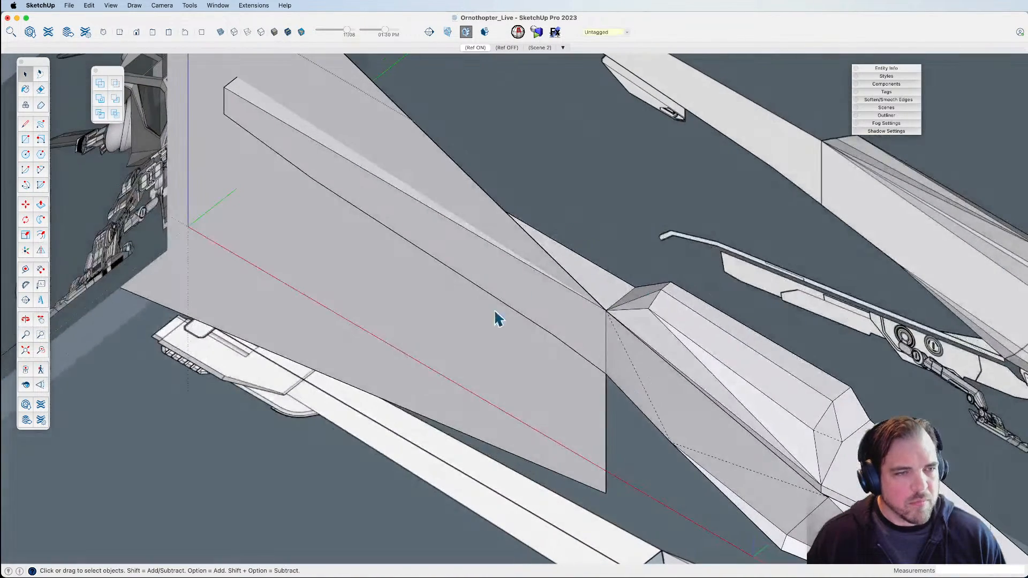
{"action": "right_click", "coordinate": [482, 339]}
{"action": "mouse_move", "coordinate": [526, 399]}
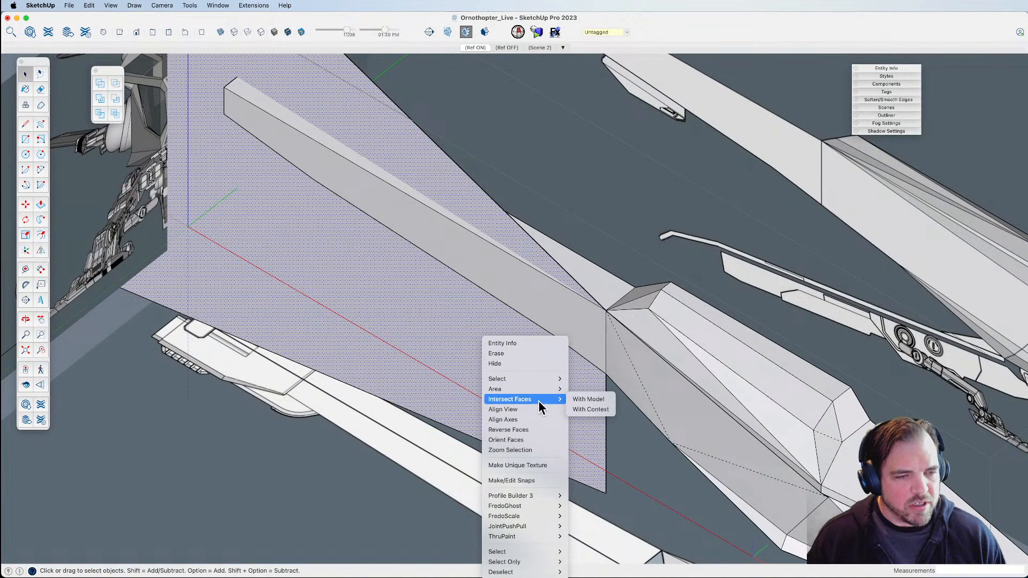
{"action": "left_click", "coordinate": [583, 399]}
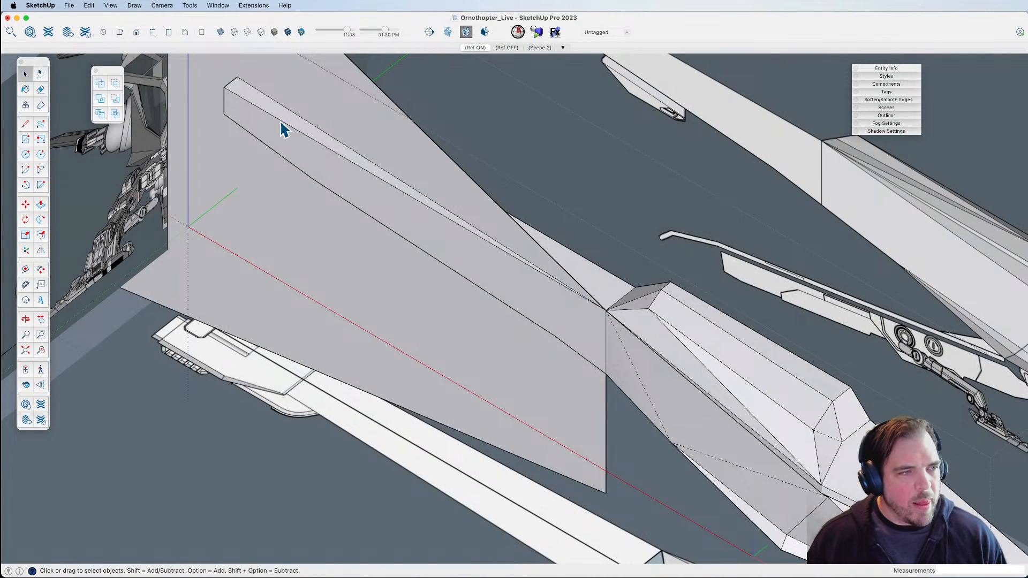
Erase the tail's outer edges and the leftover sliver beyond the cutting plane, leaving the tapered side.
{"action": "key", "text": "e"}
{"action": "left_click", "coordinate": [225, 87]}
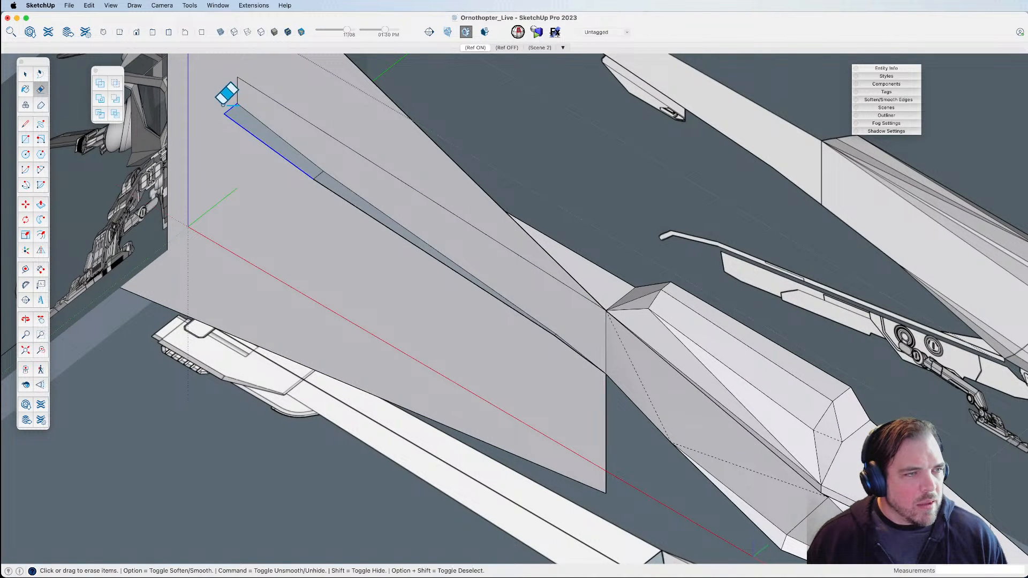
{"action": "left_click", "coordinate": [315, 181]}
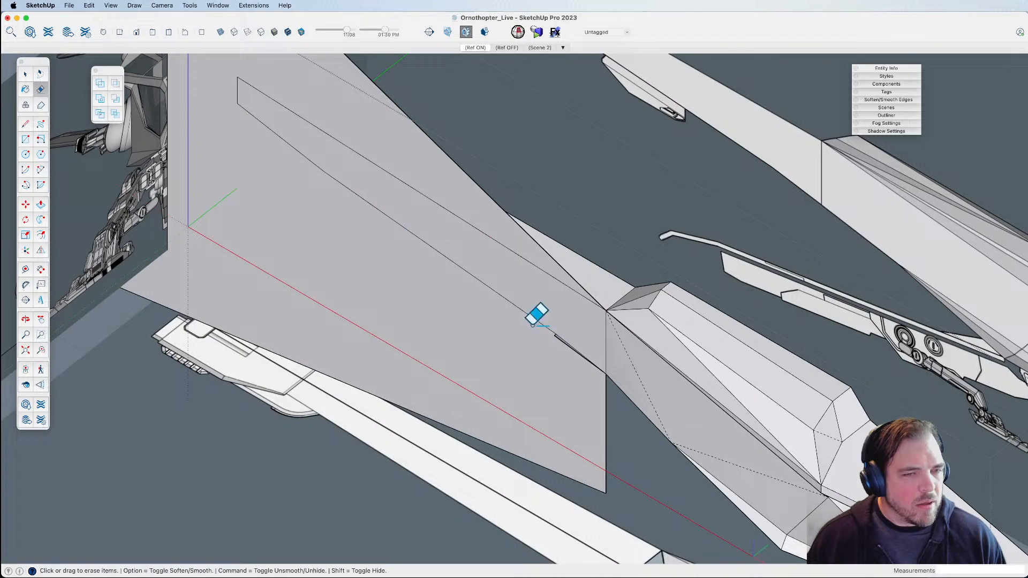
{"action": "scroll", "coordinate": [557, 326], "scroll_direction": "up", "scroll_amount": 4}
{"action": "left_click", "coordinate": [548, 321]}
{"action": "scroll", "coordinate": [574, 343], "scroll_direction": "down", "scroll_amount": 5}
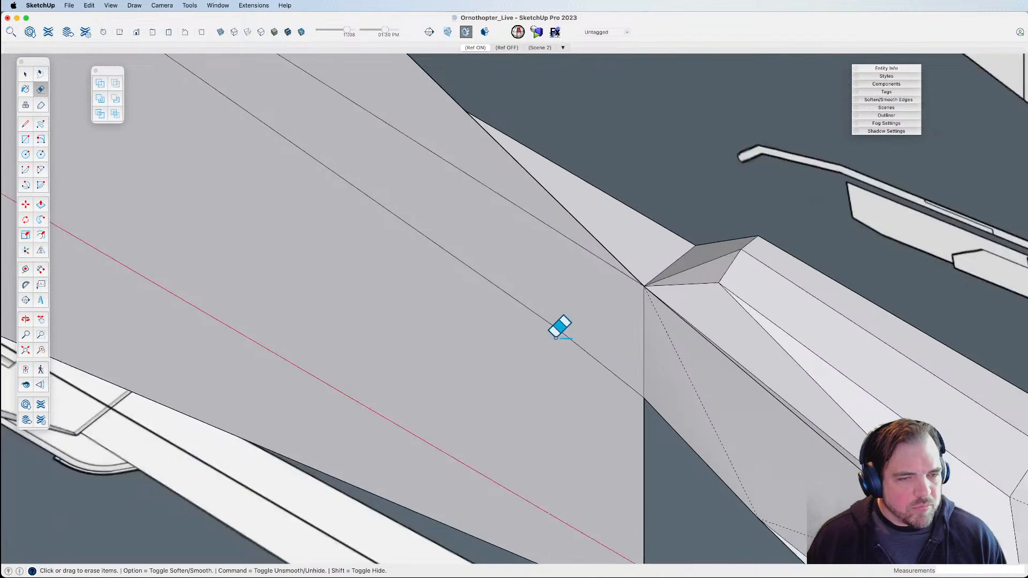
Erase the rest of the cutting plane and its stray boundary edges around the tail.
{"action": "left_click", "coordinate": [447, 141]}
{"action": "scroll", "coordinate": [514, 210], "scroll_direction": "down", "scroll_amount": 5}
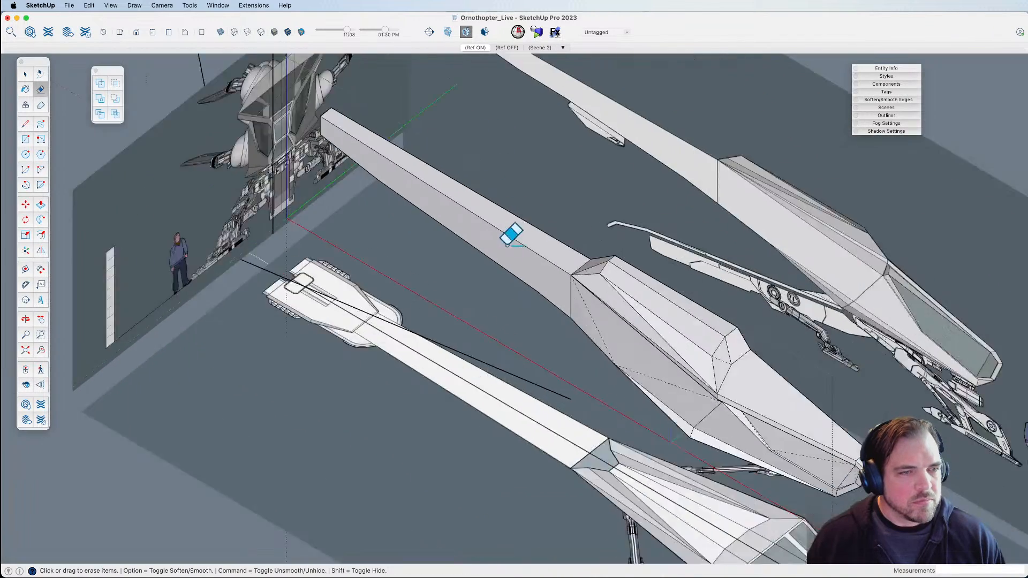
{"action": "mouse_move", "coordinate": [325, 105]}
{"action": "left_mouse_down"}
{"action": "mouse_move", "coordinate": [290, 133]}
{"action": "mouse_move", "coordinate": [380, 130]}
{"action": "left_mouse_up"}
{"action": "left_click_drag", "start_coordinate": [377, 304], "coordinate": [428, 348]}
Leave the component and mirror a copy of the hull half across its lengthwise centre plane with Flip, completing the hull.
{"action": "mouse_move", "coordinate": [484, 342]}
{"action": "middle_mouse_down", "text": "shift"}
{"action": "mouse_move", "coordinate": [222, 275]}
{"action": "mouse_move", "coordinate": [218, 241]}
{"action": "mouse_move", "coordinate": [119, 321]}
{"action": "middle_mouse_up", "text": "shift"}
{"action": "left_click", "coordinate": [205, 356]}
{"action": "left_click", "coordinate": [449, 377]}
{"action": "key", "text": "shift+f"}
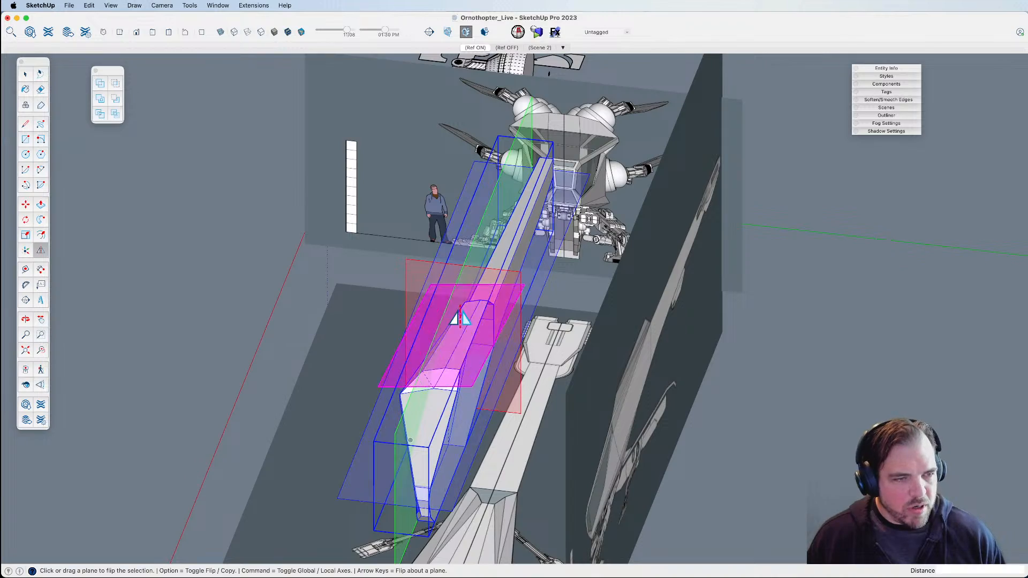
{"action": "key", "text": "alt"}
{"action": "left_click_drag", "start_coordinate": [460, 298], "coordinate": [486, 321]}
{"action": "middle_click_drag", "start_coordinate": [482, 360], "coordinate": [750, 342]}
{"action": "mouse_move", "coordinate": [749, 342]}
{"action": "middle_mouse_down", "text": "shift"}
{"action": "mouse_move", "coordinate": [739, 363]}
{"action": "mouse_move", "coordinate": [518, 367]}
{"action": "mouse_move", "coordinate": [484, 356]}
{"action": "mouse_move", "coordinate": [439, 305]}
{"action": "mouse_move", "coordinate": [369, 192]}
{"action": "mouse_move", "coordinate": [257, 202]}
{"action": "mouse_move", "coordinate": [278, 321]}
{"action": "mouse_move", "coordinate": [461, 429]}
{"action": "mouse_move", "coordinate": [597, 329]}
{"action": "middle_mouse_up", "text": "shift"}
{"action": "scroll", "coordinate": [543, 377], "scroll_direction": "up", "scroll_amount": 3}
{"action": "left_click", "coordinate": [187, 396]}
{"action": "scroll", "coordinate": [529, 374], "scroll_direction": "down", "scroll_amount": 10}
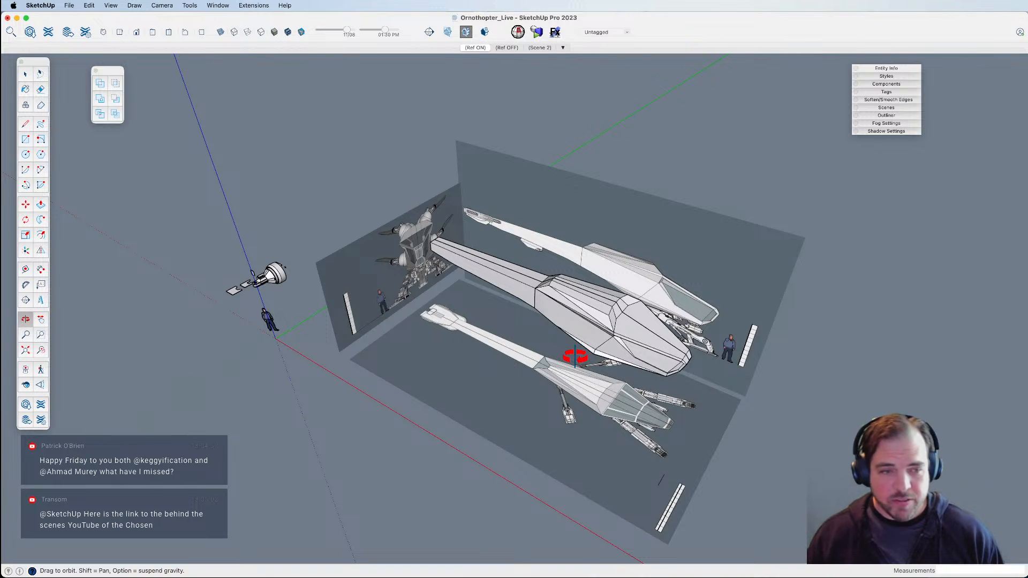
Move the finished engine about 4' 4 9/16" along the red axis, away from its flat profiles.
{"action": "middle_click_drag", "start_coordinate": [438, 319], "coordinate": [605, 419]}
{"action": "scroll", "coordinate": [333, 339], "scroll_direction": "up", "scroll_amount": 8}
{"action": "scroll", "coordinate": [338, 346], "scroll_direction": "up", "scroll_amount": 3}
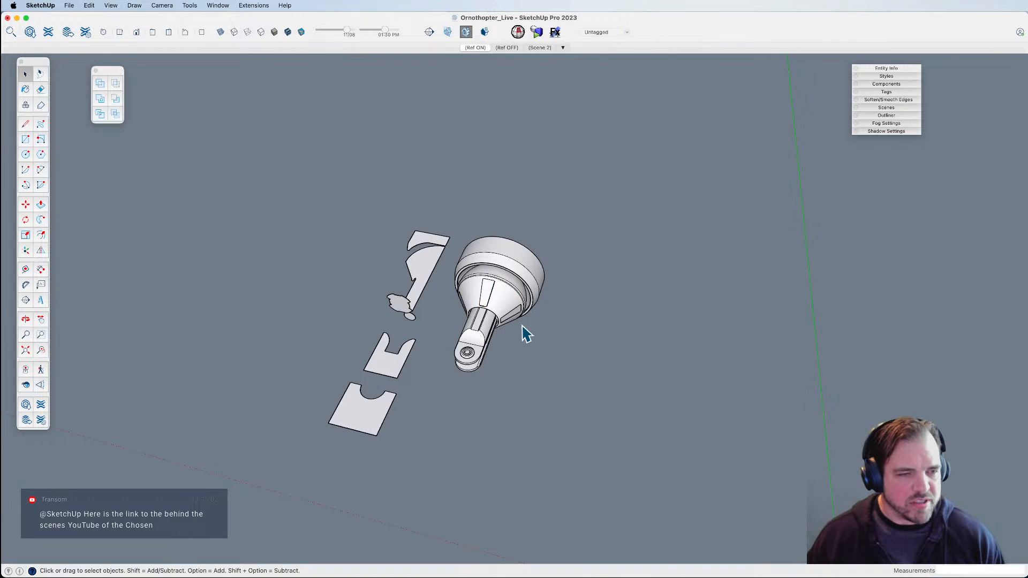
{"action": "scroll", "coordinate": [480, 311], "scroll_direction": "up", "scroll_amount": 6}
{"action": "mouse_move", "coordinate": [482, 312]}
{"action": "middle_mouse_down"}
{"action": "mouse_move", "coordinate": [518, 324]}
{"action": "mouse_move", "coordinate": [325, 222]}
{"action": "mouse_move", "coordinate": [340, 194]}
{"action": "mouse_move", "coordinate": [449, 206]}
{"action": "mouse_move", "coordinate": [358, 331]}
{"action": "middle_mouse_up"}
{"action": "middle_click_drag", "start_coordinate": [549, 318], "coordinate": [504, 265]}
{"action": "left_click", "coordinate": [504, 265]}
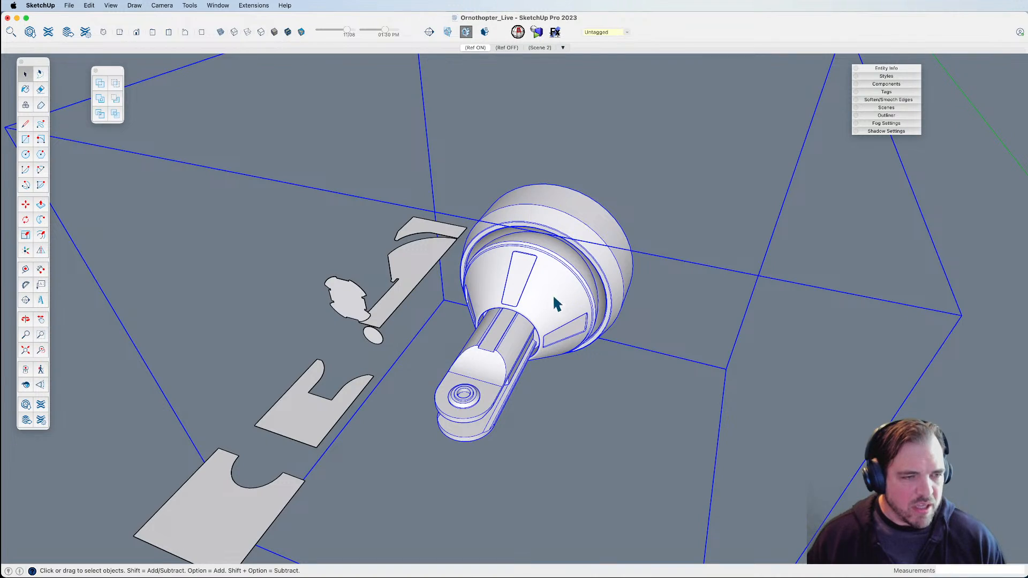
{"action": "key", "text": "m"}
{"action": "left_click", "coordinate": [553, 301]}
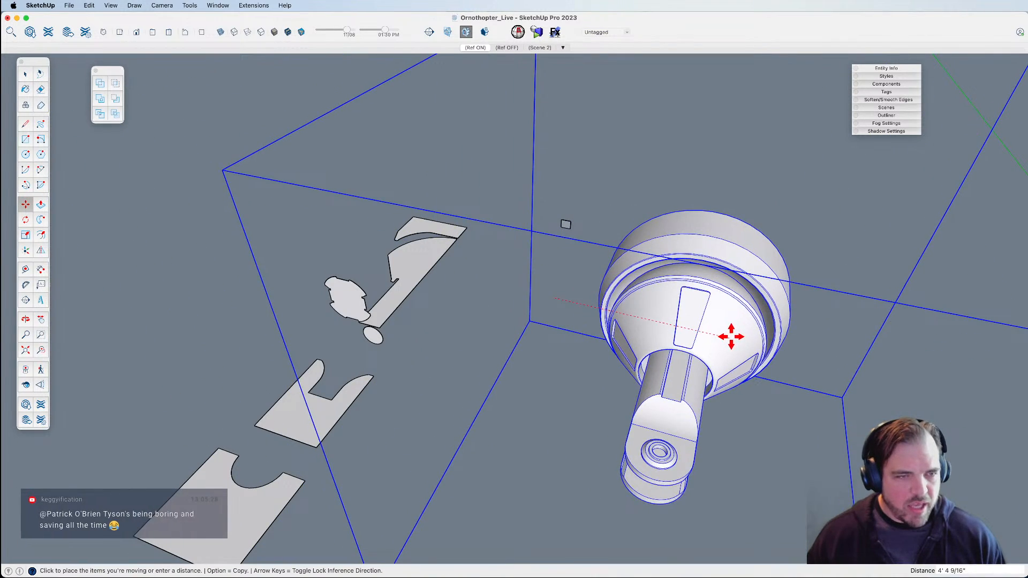
{"action": "middle_click_drag", "start_coordinate": [731, 336], "coordinate": [536, 326]}
Select the small circle beside the long engine profile and examine its properties in Entity Info.
{"action": "left_click", "coordinate": [515, 355]}
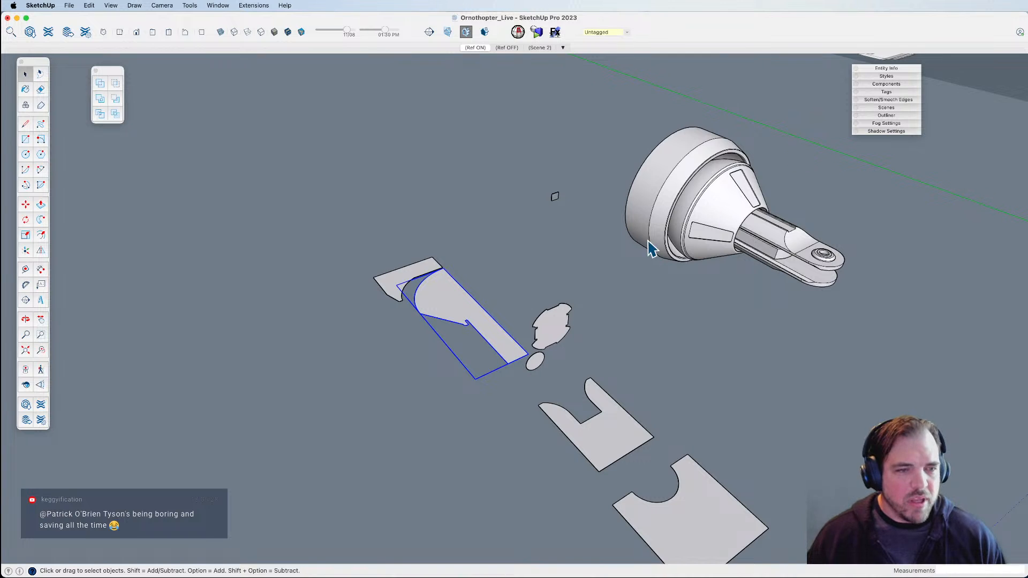
{"action": "scroll", "coordinate": [517, 345], "scroll_direction": "up", "scroll_amount": 4}
{"action": "scroll", "coordinate": [542, 379], "scroll_direction": "down", "scroll_amount": 4}
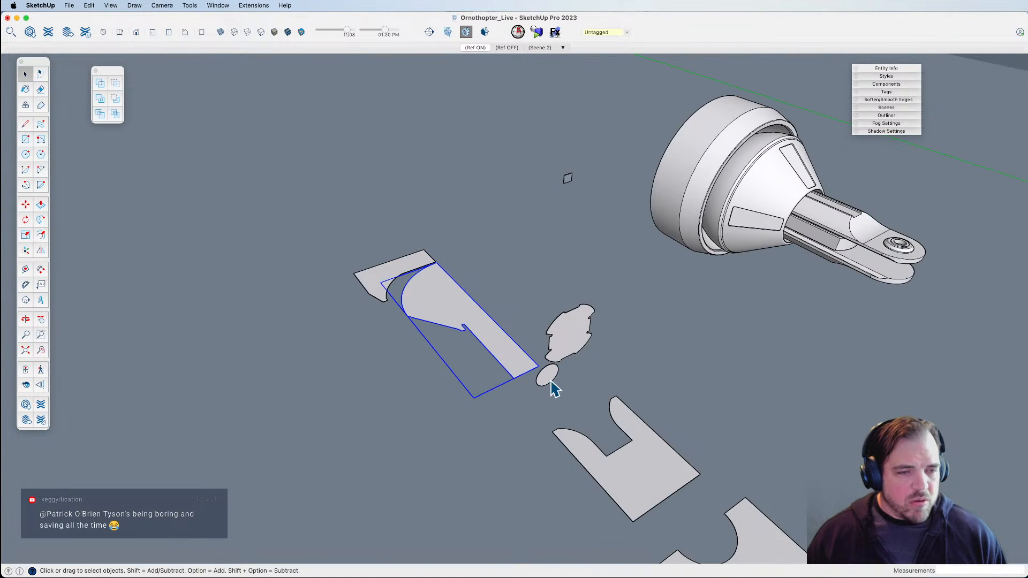
{"action": "left_click", "coordinate": [552, 382]}
{"action": "scroll", "coordinate": [552, 382], "scroll_direction": "up", "scroll_amount": 3}
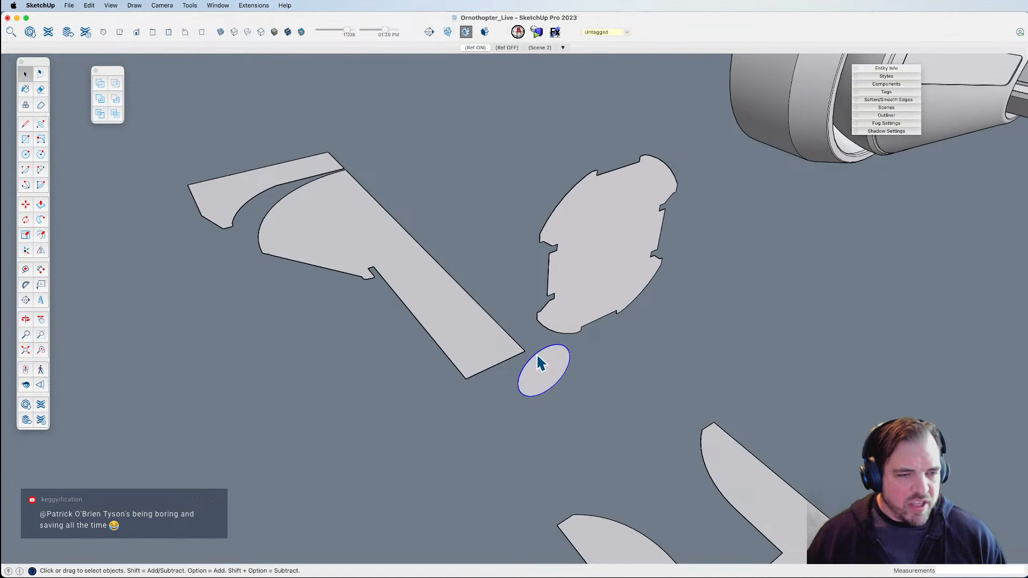
{"action": "left_click", "coordinate": [886, 68]}
{"action": "left_click_drag", "start_coordinate": [891, 71], "coordinate": [908, 69]}
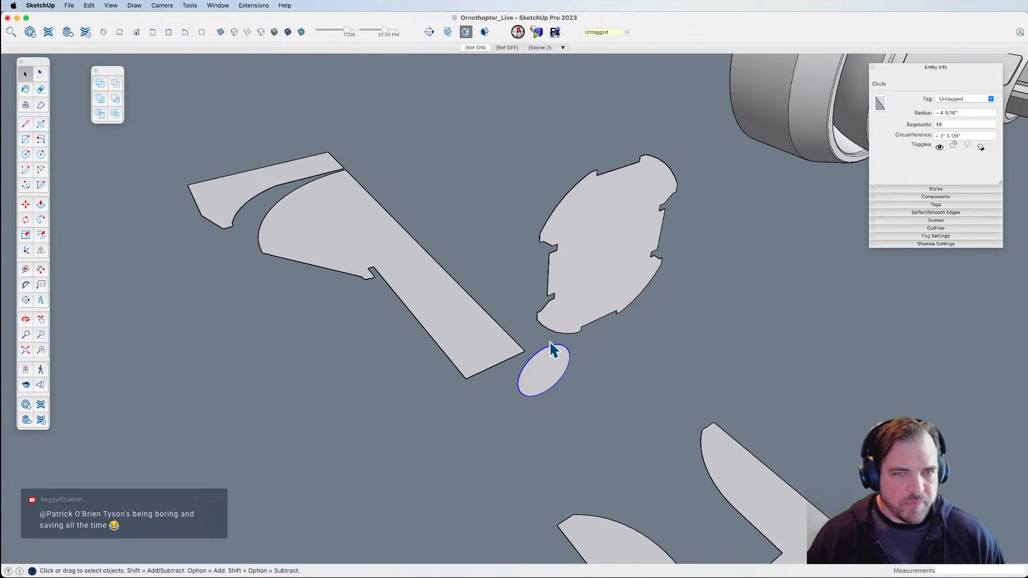
Explode the long engine profile group, sweep its face around the small circle with Follow Me, and select the outer rim profile group.
{"action": "scroll", "coordinate": [509, 370], "scroll_direction": "down", "scroll_amount": 3}
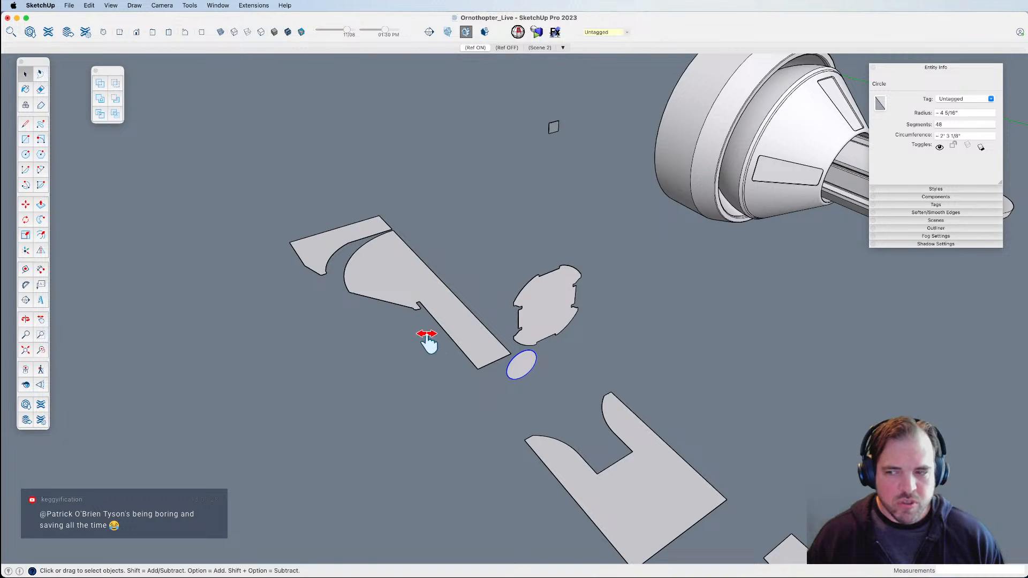
{"action": "middle_click_drag", "start_coordinate": [432, 351], "coordinate": [358, 314]}
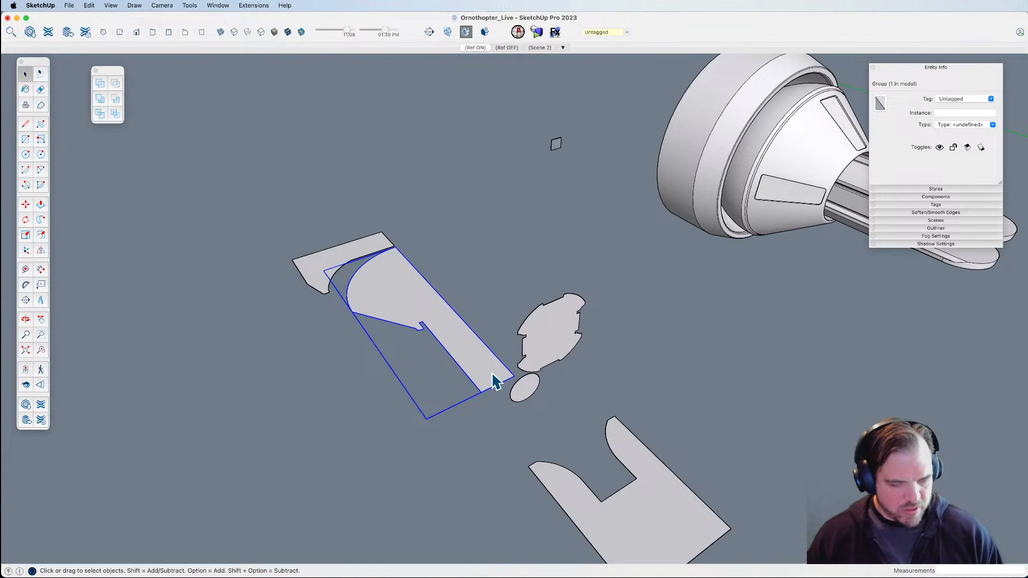
{"action": "key", "text": "shift+e"}
{"action": "left_click", "coordinate": [522, 391]}
{"action": "key", "text": "shift+f"}
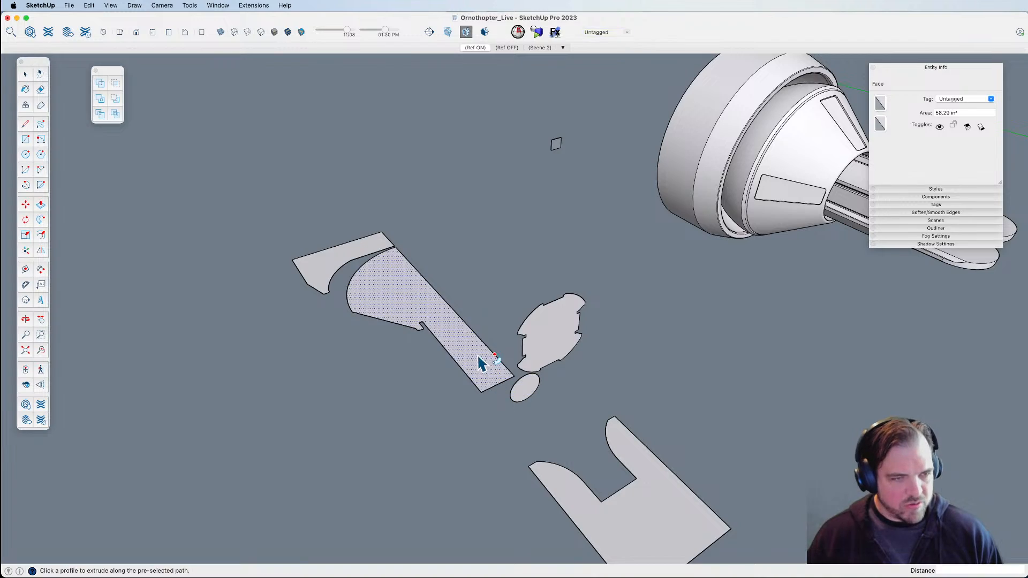
{"action": "left_click", "coordinate": [478, 354]}
{"action": "middle_click_drag", "start_coordinate": [479, 355], "coordinate": [461, 385]}
{"action": "left_click", "coordinate": [332, 296]}
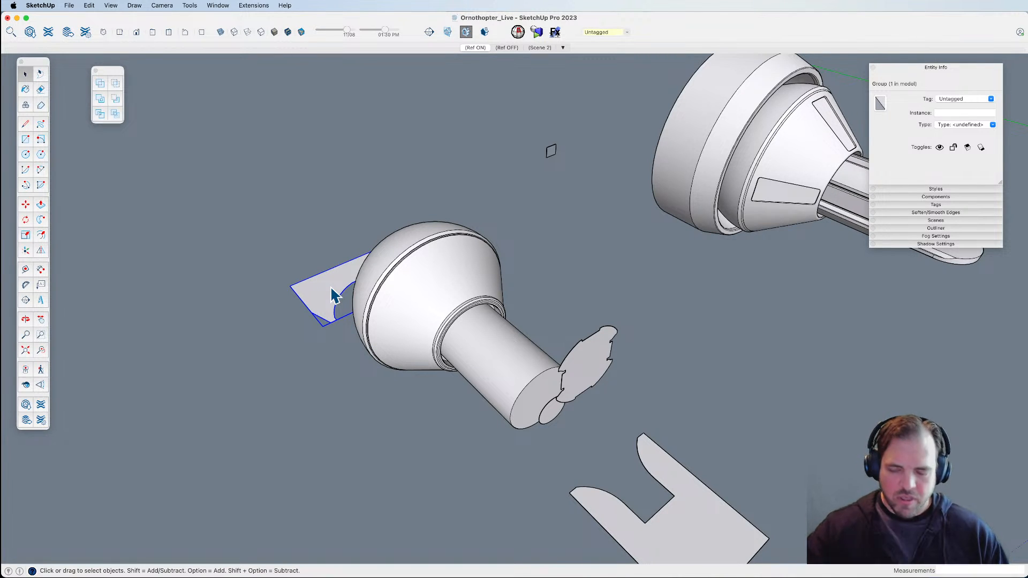
Explode the outer rim profile group and sweep its face around the small circle with Follow Me.
{"action": "key", "text": "x"}
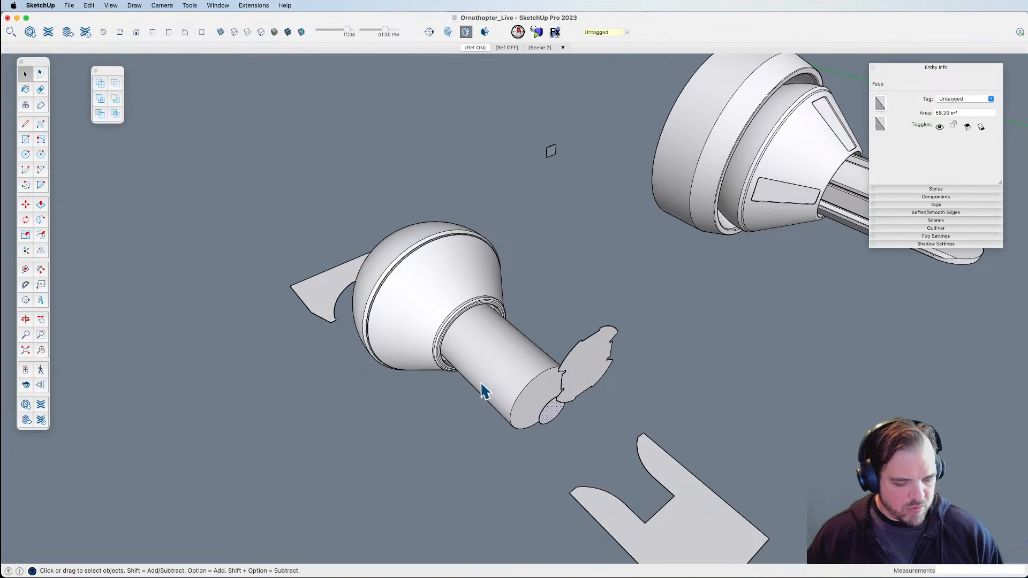
{"action": "middle_click_drag", "start_coordinate": [324, 305], "coordinate": [374, 241]}
{"action": "left_click", "coordinate": [375, 241]}
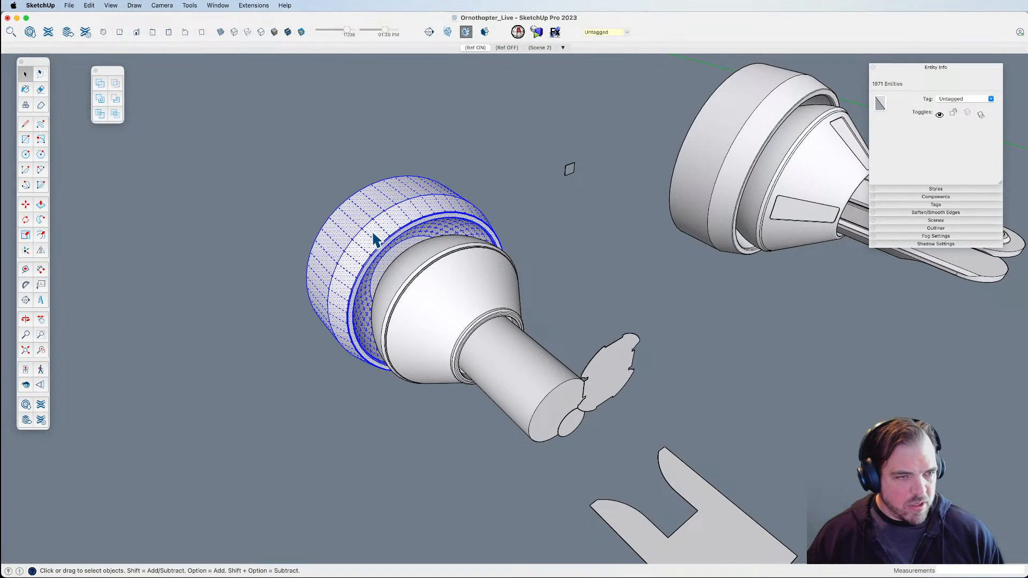
Select all the connected geometry of the revolved central body and its shaft and make it a group.
{"action": "left_click", "coordinate": [373, 229]}
{"action": "left_click", "coordinate": [422, 294]}
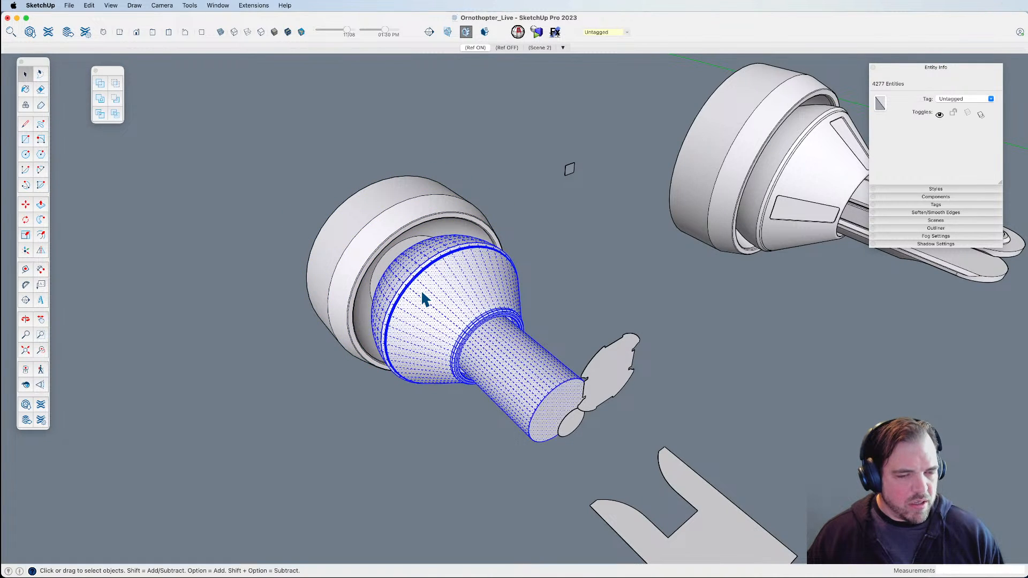
{"action": "key", "text": "super+g"}
{"action": "scroll", "coordinate": [475, 331], "scroll_direction": "down", "scroll_amount": 5}
{"action": "left_click", "coordinate": [465, 447]}
Move the small circle about 8' 10 9/16" along the green axis, past the remaining flat profiles.
{"action": "middle_click_drag", "start_coordinate": [471, 412], "coordinate": [581, 400], "text": "shift"}
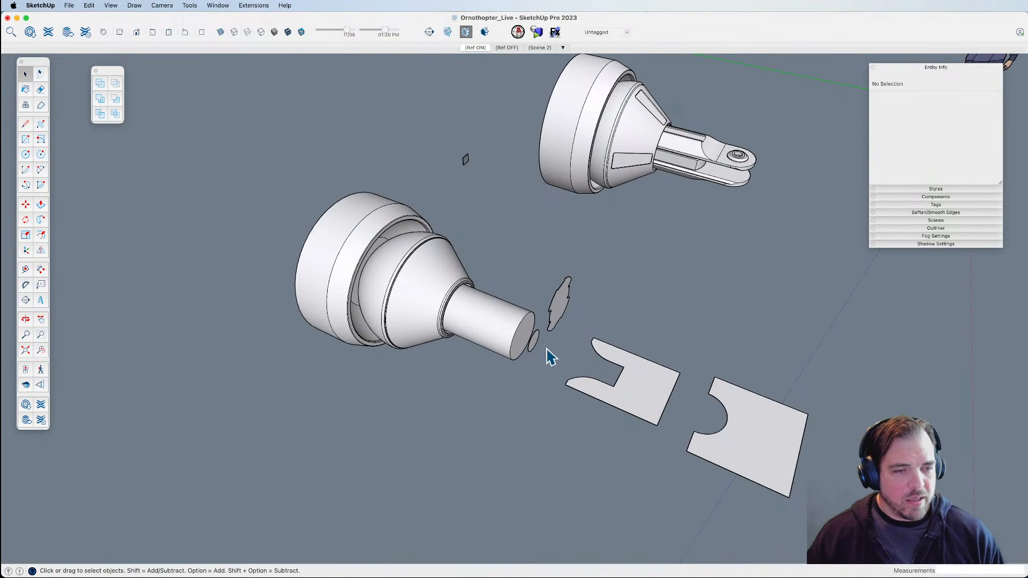
{"action": "scroll", "coordinate": [538, 343], "scroll_direction": "up", "scroll_amount": 3}
{"action": "scroll", "coordinate": [500, 330], "scroll_direction": "down", "scroll_amount": 4}
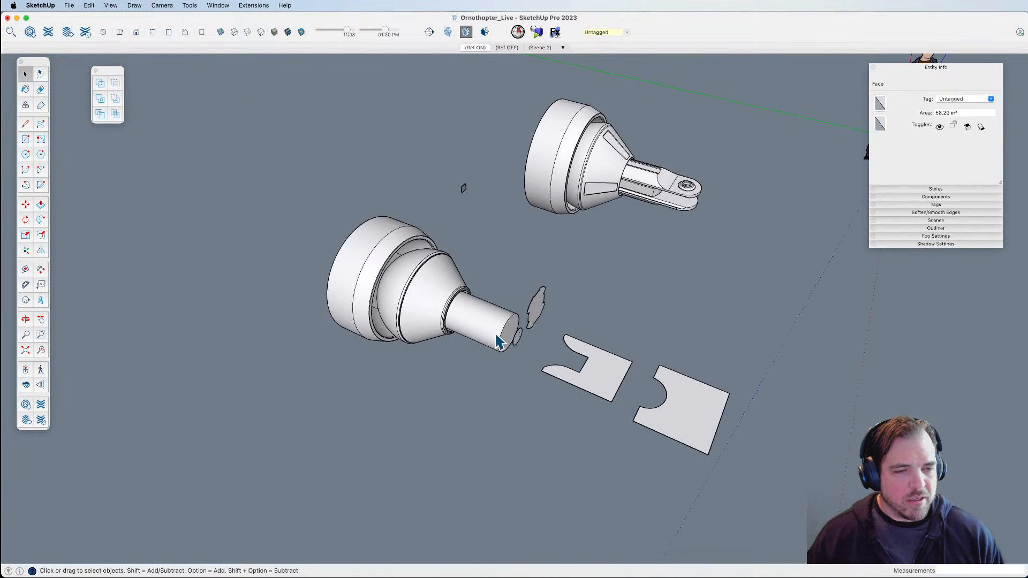
{"action": "key", "text": "m"}
{"action": "left_click", "coordinate": [515, 369]}
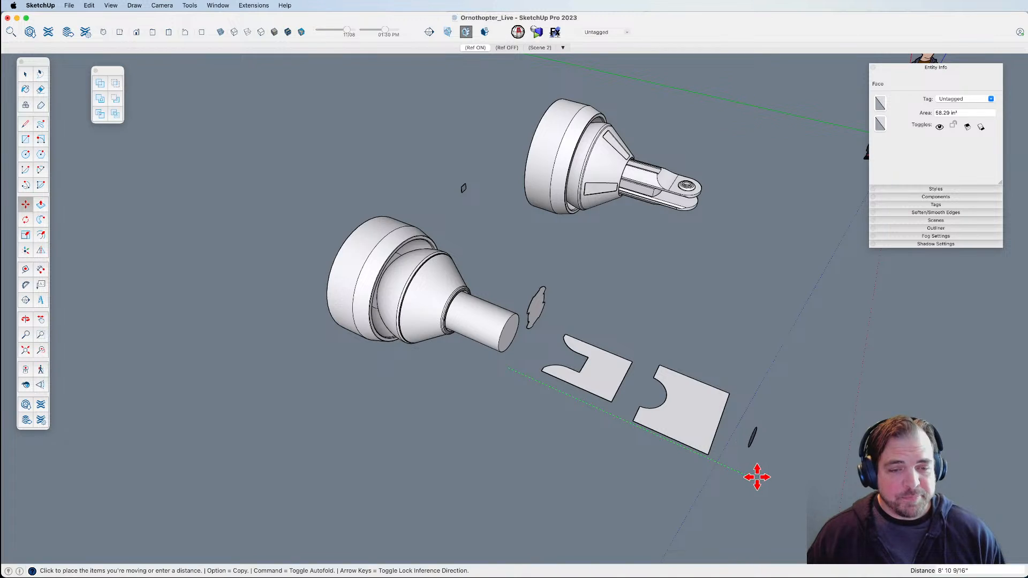
{"action": "left_click", "coordinate": [758, 478]}
{"action": "middle_click_drag", "start_coordinate": [720, 462], "coordinate": [388, 374]}
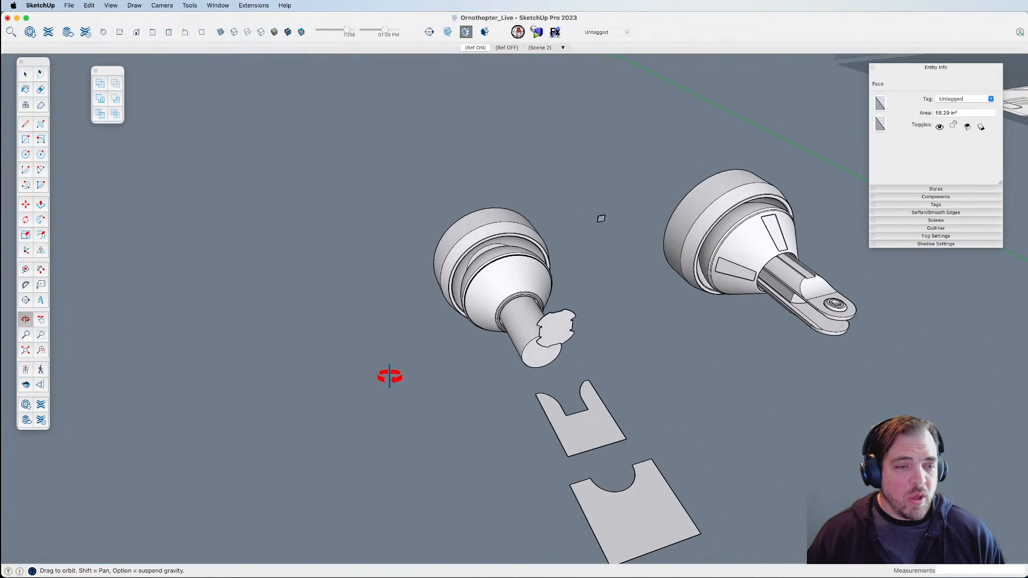
Turn on X-ray and move the notched round profile group about 2' 3 11/16" onto the shaft's end face.
{"action": "key", "text": "space"}
{"action": "scroll", "coordinate": [556, 330], "scroll_direction": "up", "scroll_amount": 5}
{"action": "left_click", "coordinate": [556, 330]}
{"action": "scroll", "coordinate": [557, 336], "scroll_direction": "up", "scroll_amount": 2}
{"action": "middle_click_drag", "start_coordinate": [557, 336], "coordinate": [348, 328]}
{"action": "scroll", "coordinate": [459, 278], "scroll_direction": "up", "scroll_amount": 4}
{"action": "key", "text": "m"}
{"action": "scroll", "coordinate": [464, 250], "scroll_direction": "down", "scroll_amount": 3}
{"action": "left_click", "coordinate": [459, 246]}
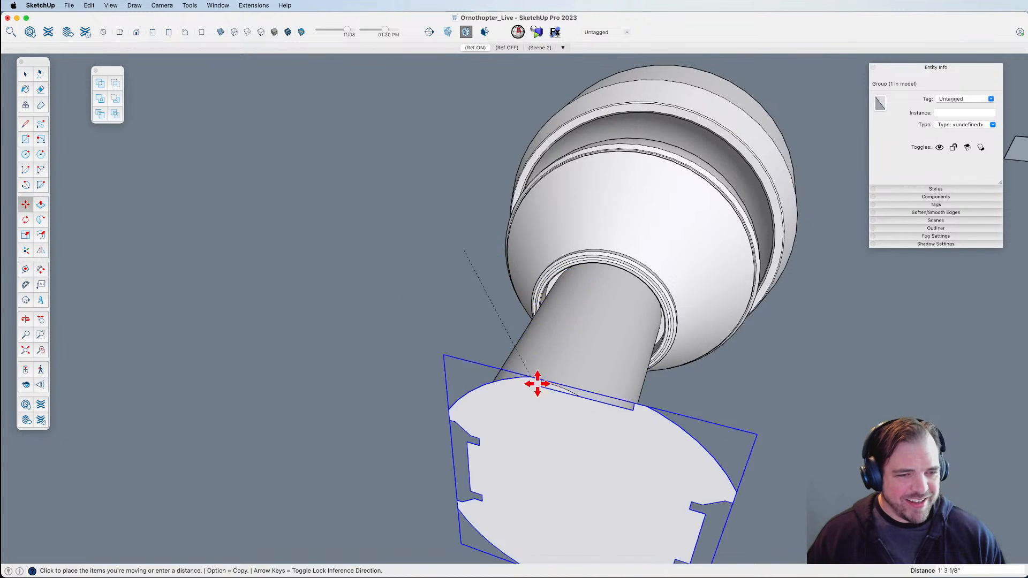
{"action": "key", "text": "x"}
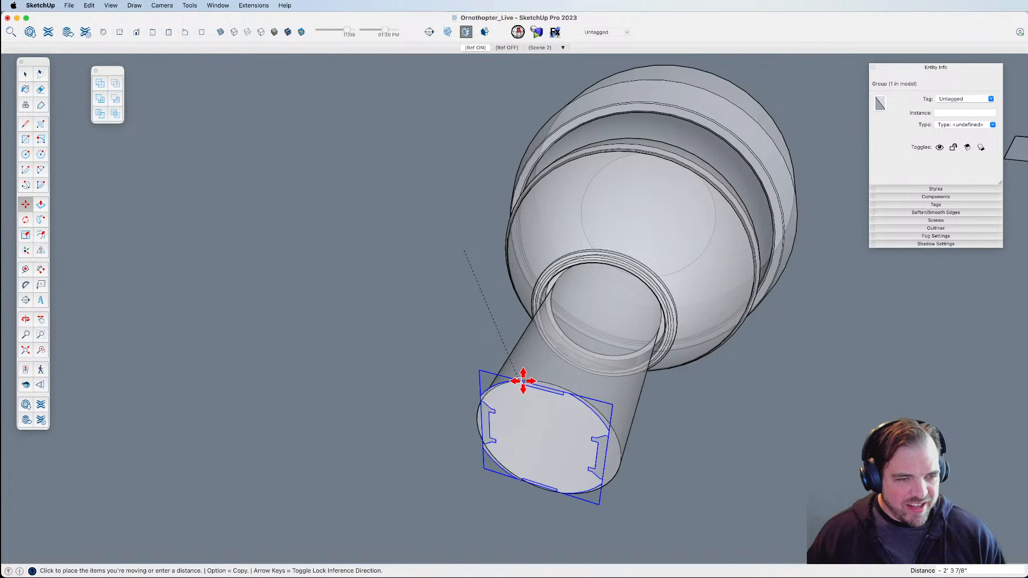
{"action": "scroll", "coordinate": [523, 381], "scroll_direction": "up", "scroll_amount": 3}
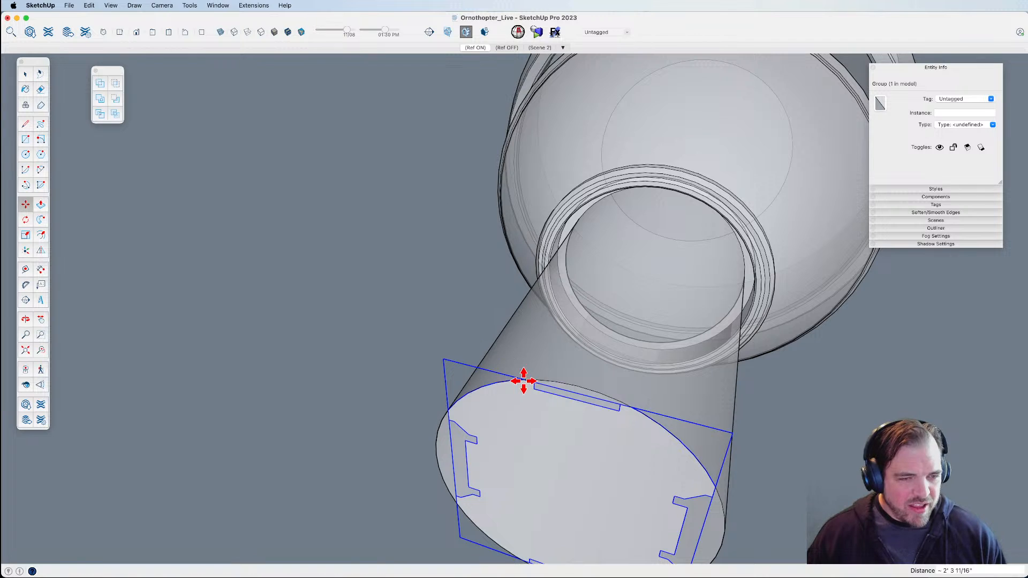
{"action": "scroll", "coordinate": [523, 381], "scroll_direction": "down", "scroll_amount": 3}
{"action": "middle_click_drag", "start_coordinate": [532, 406], "coordinate": [773, 335]}
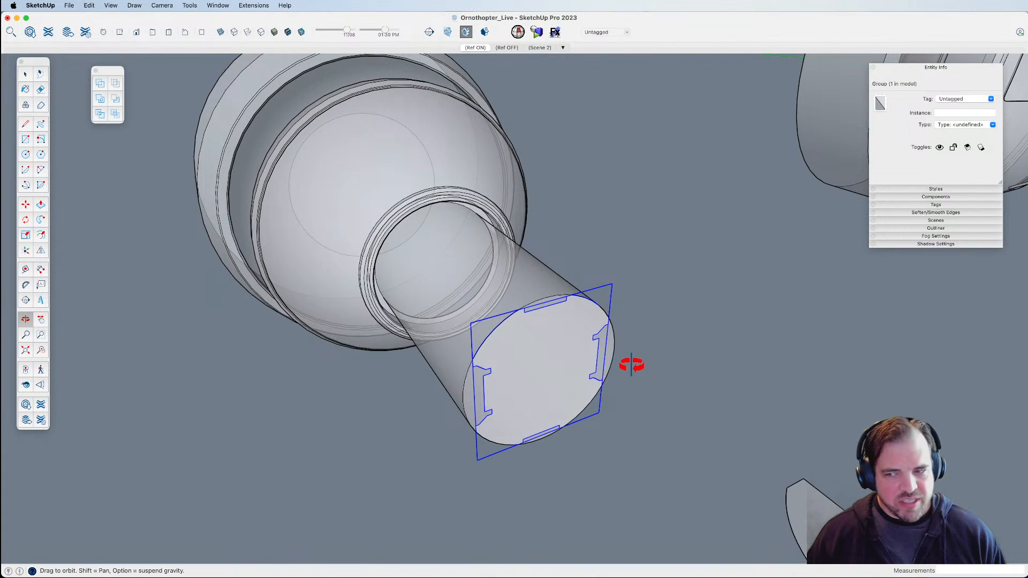
{"action": "scroll", "coordinate": [544, 348], "scroll_direction": "up", "scroll_amount": 4}
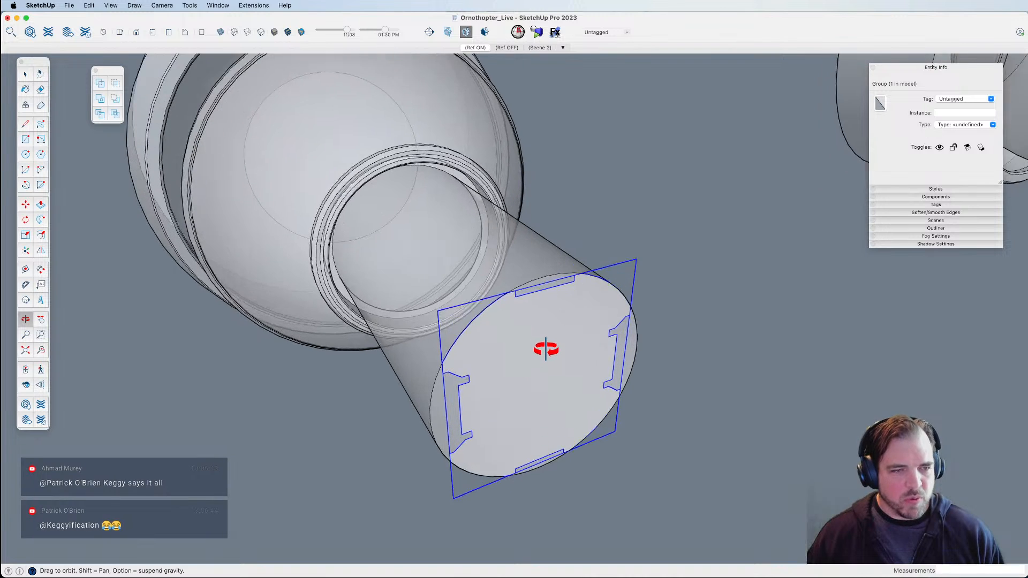
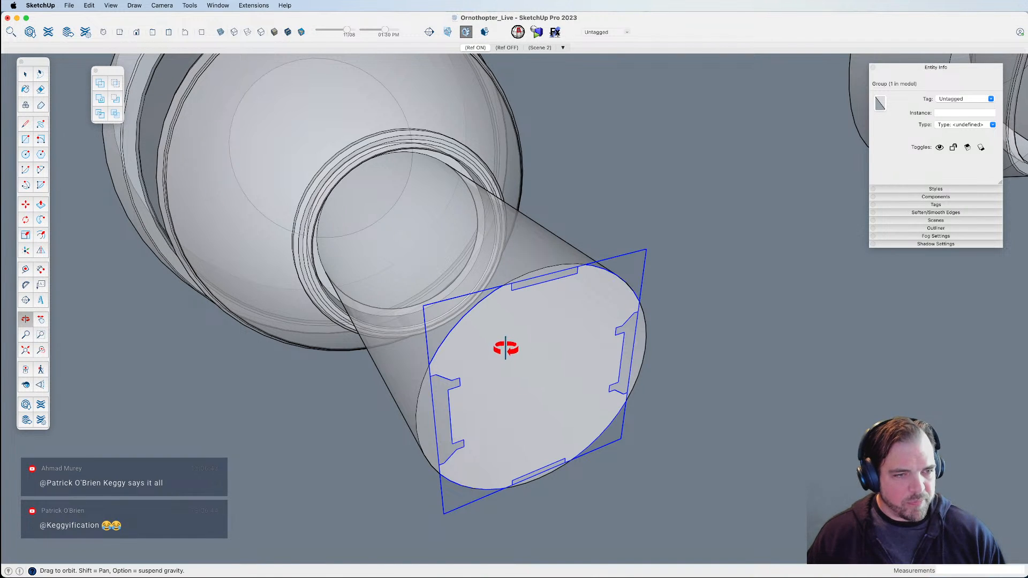
Cut the notched profile group and paste it in place inside the engine body group.
{"action": "key", "text": "Delete"}
{"action": "key", "text": "space"}
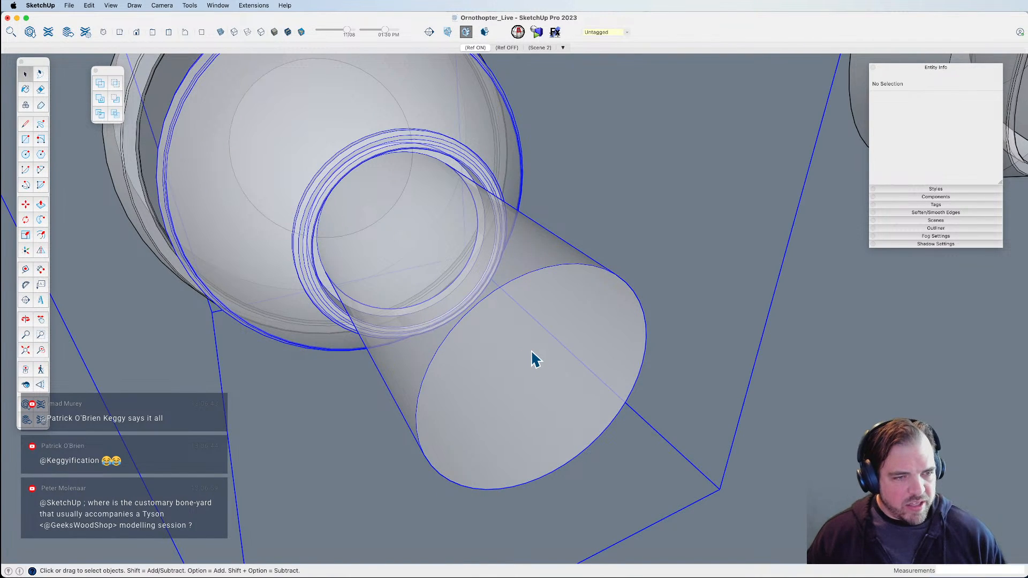
{"action": "left_click", "coordinate": [535, 359]}
{"action": "double_click", "coordinate": [535, 361]}
{"action": "left_click", "coordinate": [538, 364]}
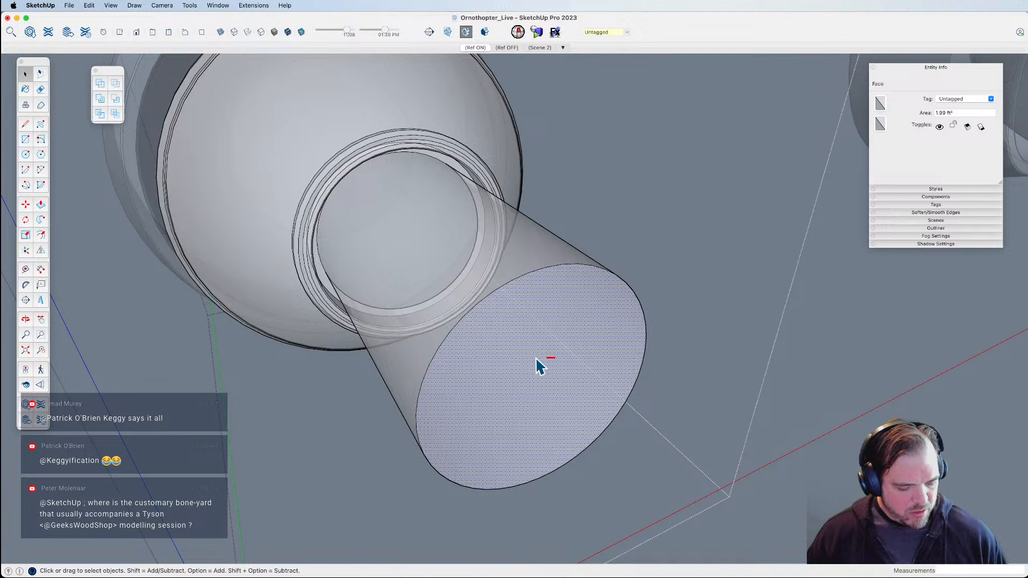
{"action": "key", "text": "alt+shift+super+v"}
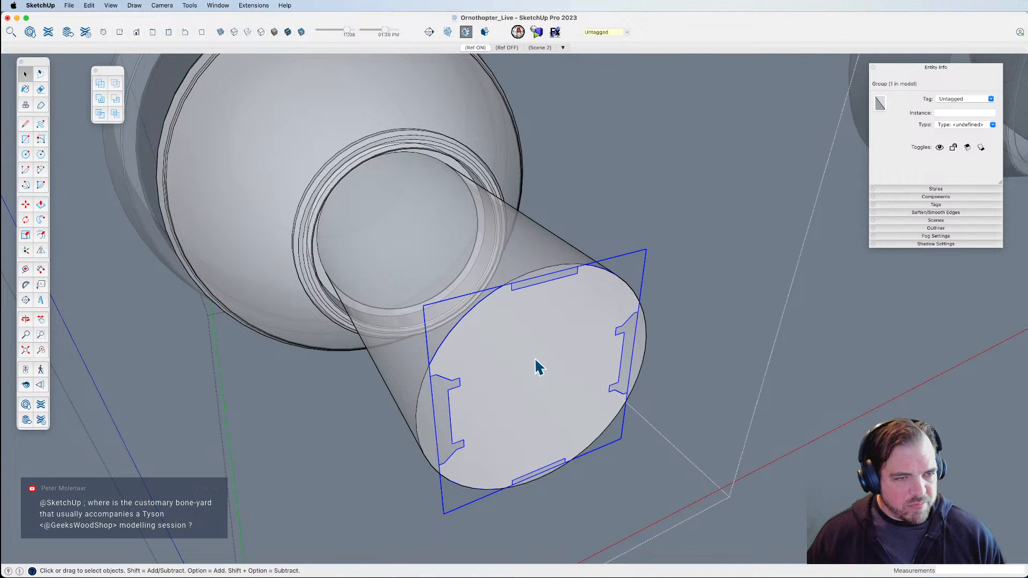
Copy the shaft's circular end face about 1' 1/4" outward along the green axis.
{"action": "left_click", "coordinate": [437, 424]}
{"action": "middle_click_drag", "start_coordinate": [448, 420], "coordinate": [518, 252]}
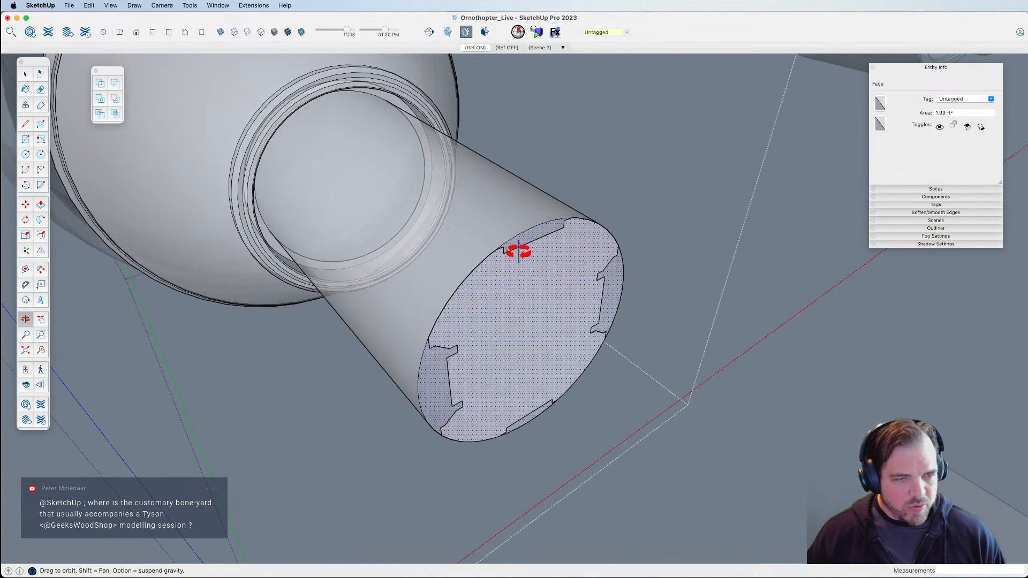
{"action": "key", "text": "m"}
{"action": "left_click", "coordinate": [535, 303]}
{"action": "key", "text": "alt"}
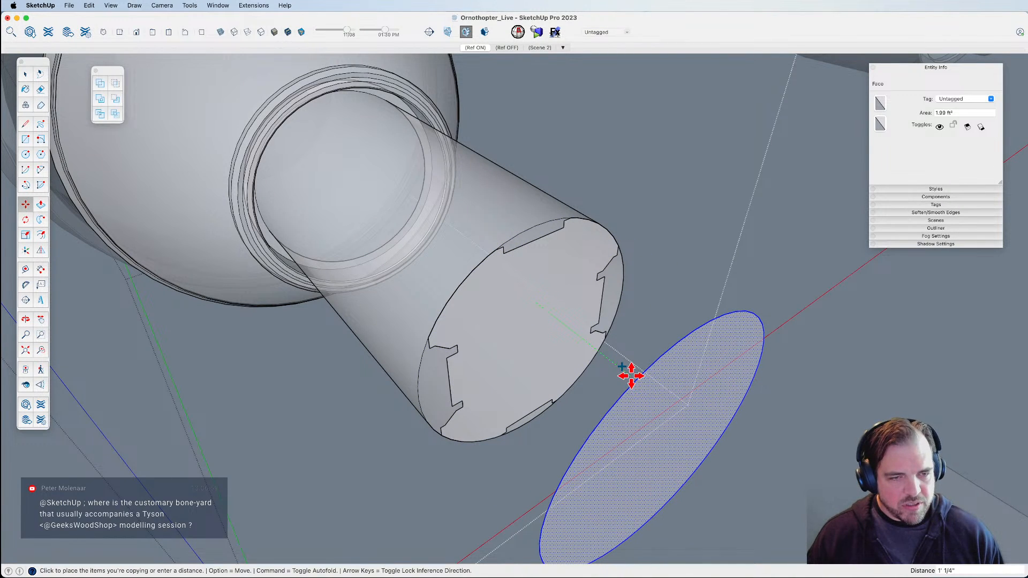
{"action": "left_click", "coordinate": [631, 376]}
{"action": "middle_click_drag", "start_coordinate": [627, 368], "coordinate": [504, 303]}
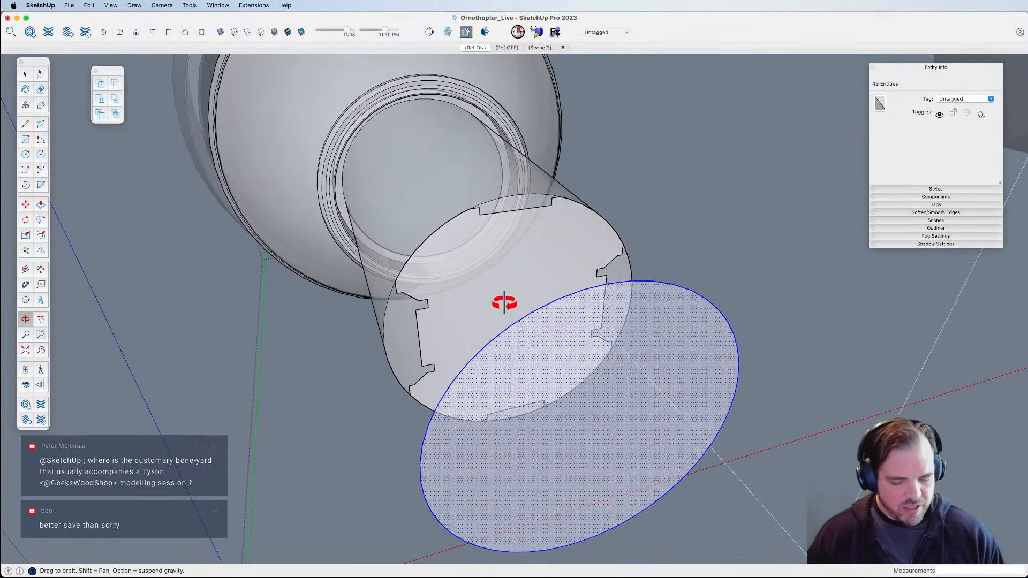
Sketch two short perpendicular lines inward from the rim of the copied circle.
{"action": "key", "text": "l"}
{"action": "middle_click_drag", "start_coordinate": [614, 286], "coordinate": [545, 313]}
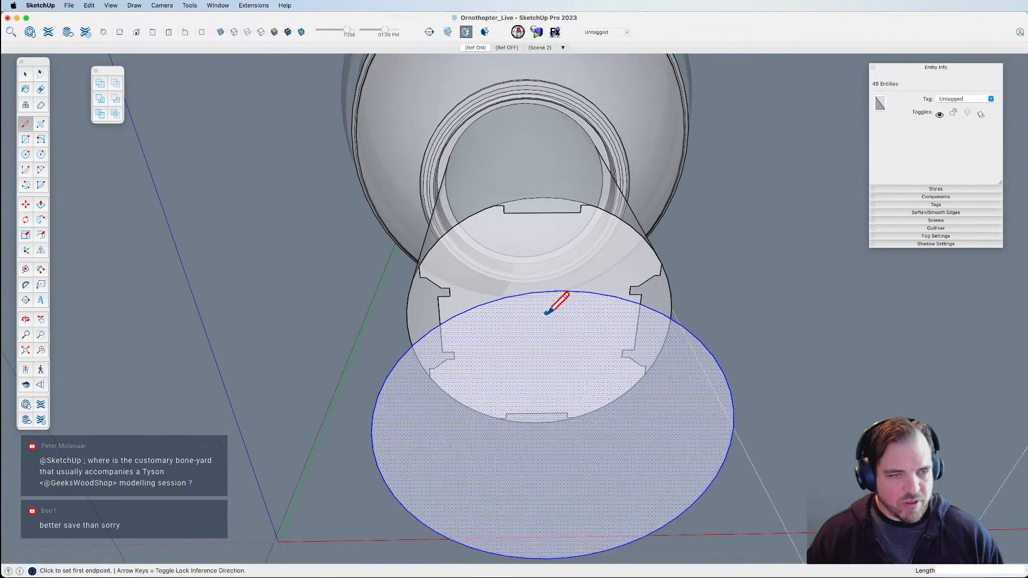
{"action": "left_click", "coordinate": [560, 290]}
{"action": "left_click", "coordinate": [559, 317]}
{"action": "left_click", "coordinate": [613, 319]}
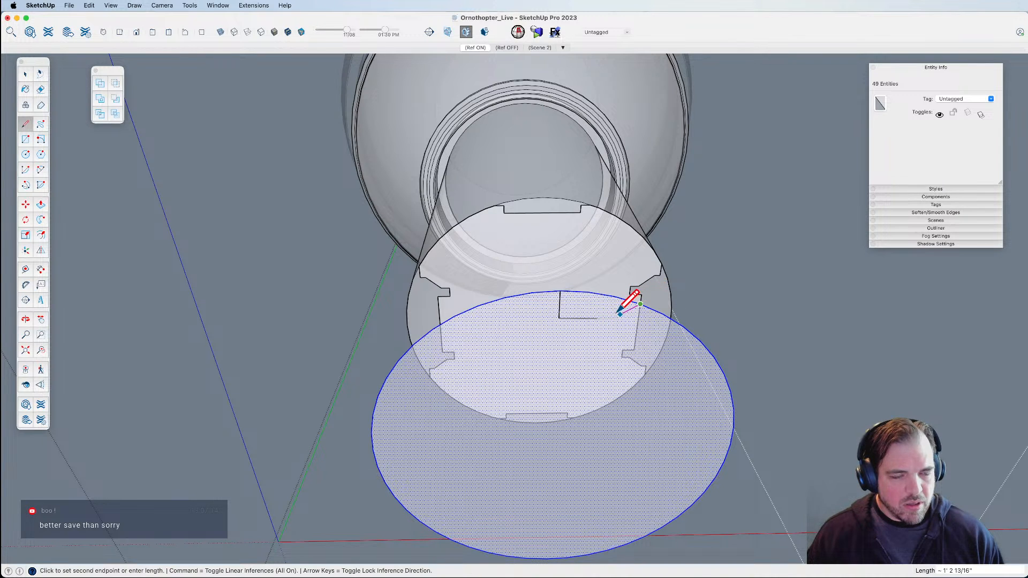
Erase the sketched lines and delete the copied circle in front of the shaft.
{"action": "key", "text": "e"}
{"action": "mouse_move", "coordinate": [625, 315]}
{"action": "left_mouse_down"}
{"action": "mouse_move", "coordinate": [581, 321]}
{"action": "mouse_move", "coordinate": [552, 347]}
{"action": "left_mouse_up"}
{"action": "middle_click_drag", "start_coordinate": [552, 347], "coordinate": [725, 374]}
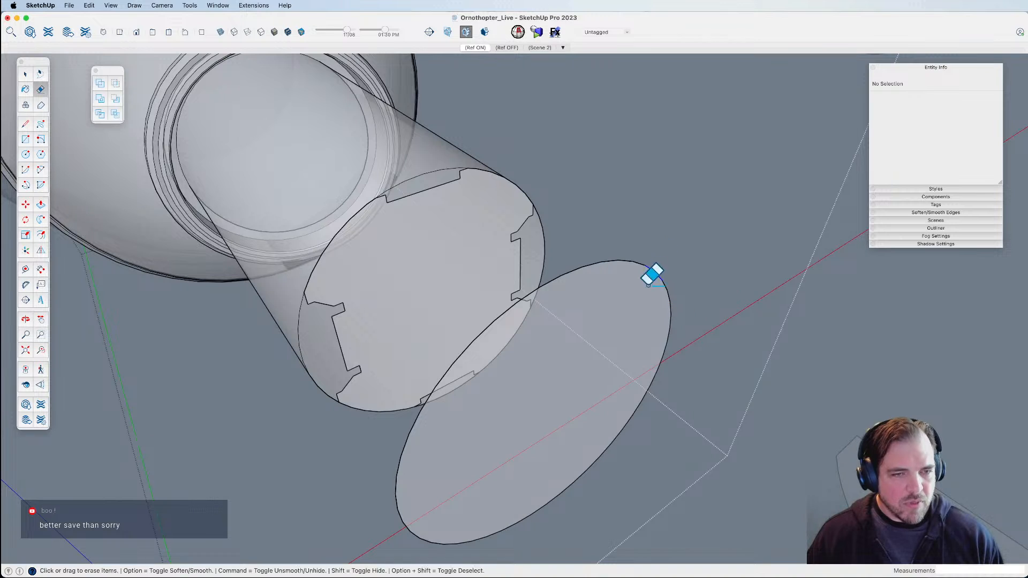
{"action": "left_click", "coordinate": [654, 271]}
{"action": "key", "text": "space"}
{"action": "left_click", "coordinate": [669, 301]}
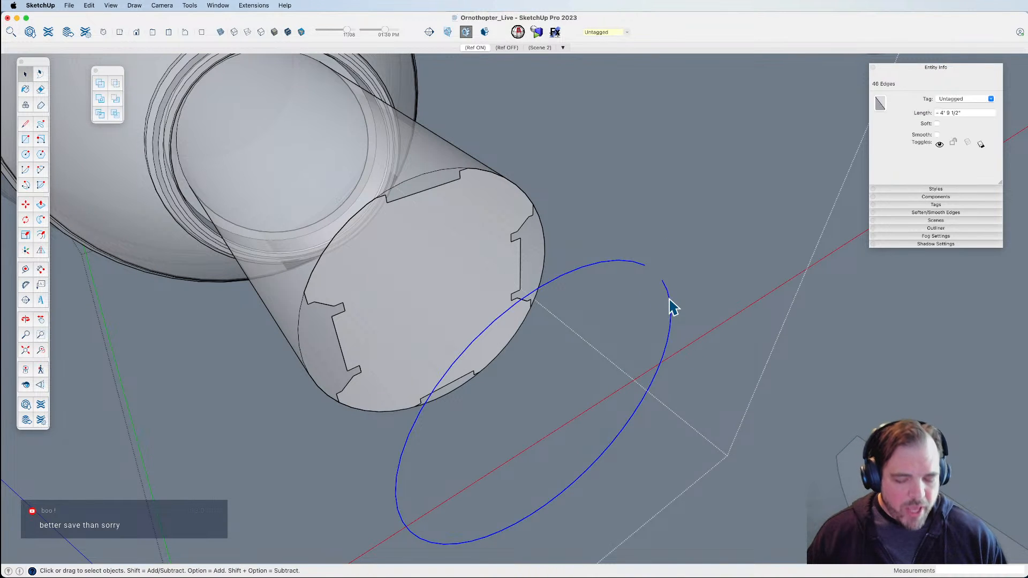
{"action": "key", "text": "Delete"}
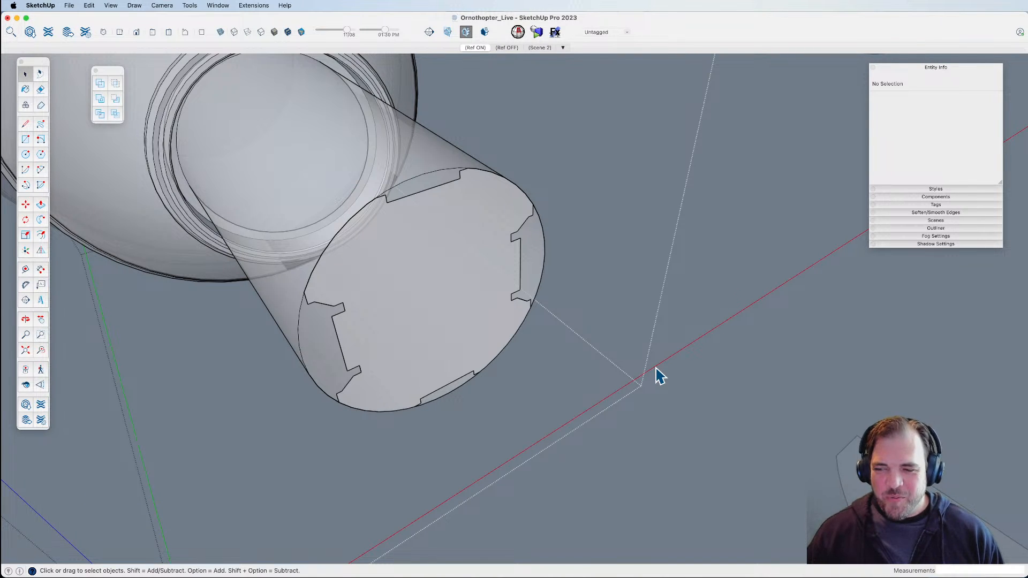
Explode the notched profile group so its outline divides the shaft's end face.
{"action": "left_click", "coordinate": [460, 311]}
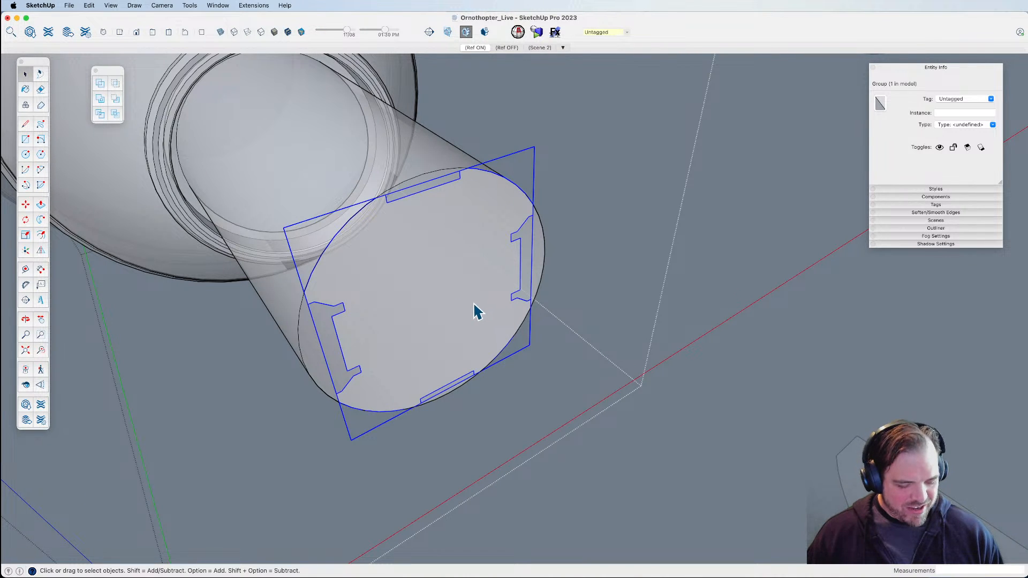
{"action": "double_click", "coordinate": [477, 311]}
{"action": "middle_click_drag", "start_coordinate": [439, 317], "coordinate": [514, 357]}
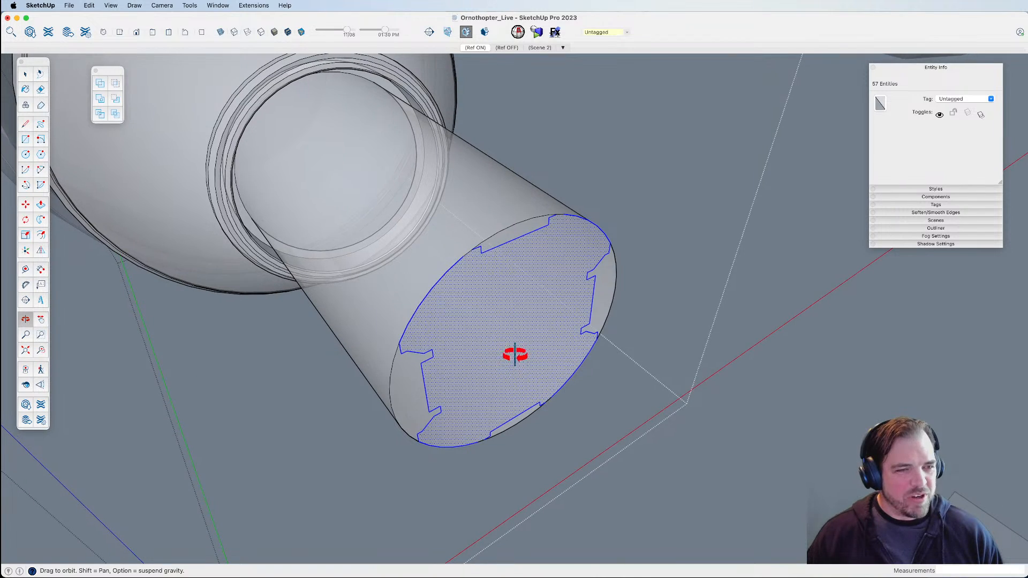
Push the first side notch face about 2' 7 3/8" along the shaft toward the engine body with Push/Pull.
{"action": "key", "text": "p"}
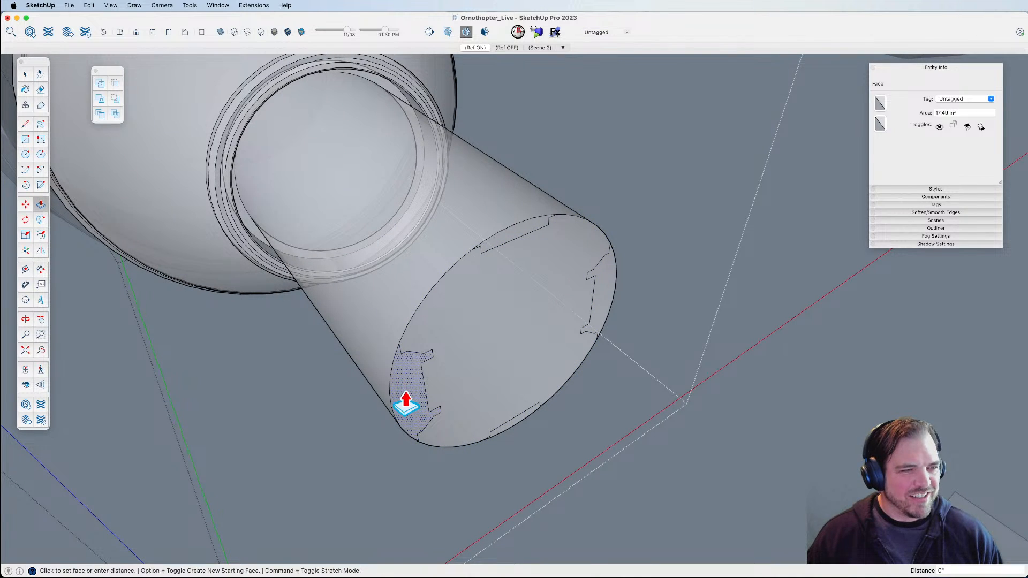
{"action": "left_click", "coordinate": [406, 401]}
{"action": "middle_click_drag", "start_coordinate": [367, 374], "coordinate": [311, 271]}
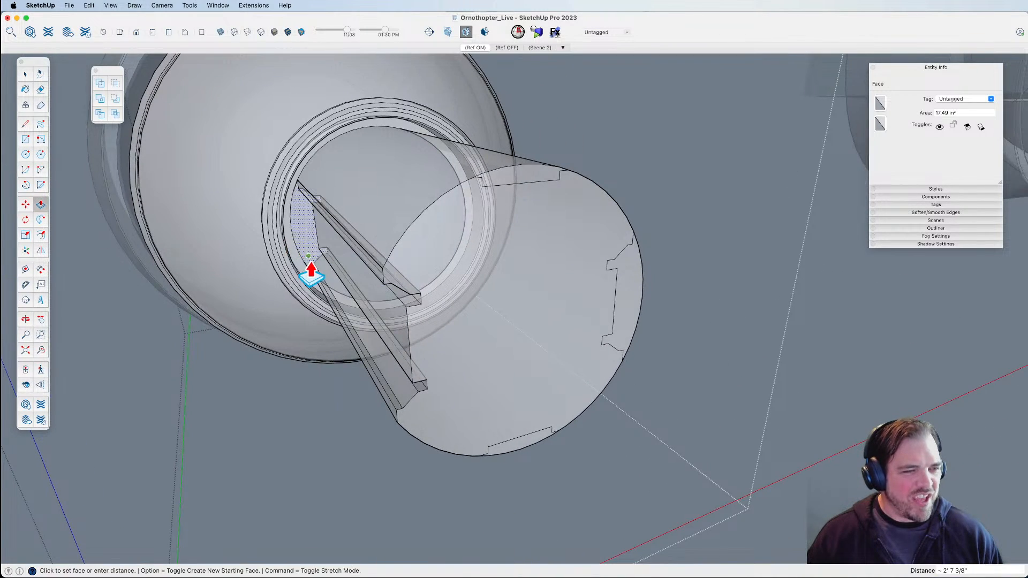
{"action": "left_click", "coordinate": [298, 263]}
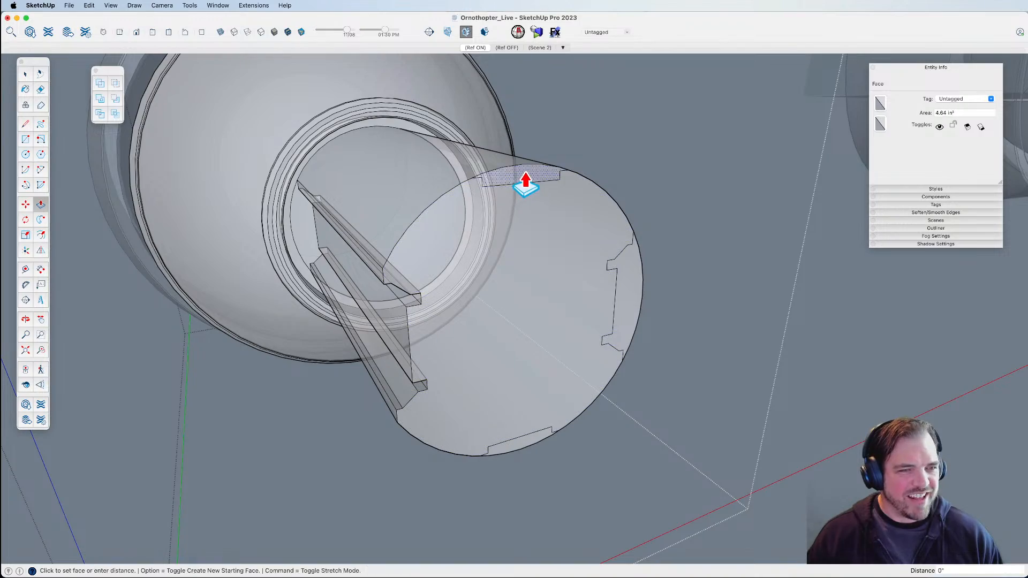
Cut the remaining three edge notches along the shaft to the same depth and turn off X-ray.
{"action": "key", "text": "x"}
{"action": "double_click", "coordinate": [635, 299]}
{"action": "double_click", "coordinate": [523, 446]}
{"action": "scroll", "coordinate": [484, 338], "scroll_direction": "down", "scroll_amount": 3}
{"action": "middle_click_drag", "start_coordinate": [484, 337], "coordinate": [499, 386]}
{"action": "key", "text": "p"}
{"action": "left_click", "coordinate": [528, 345]}
{"action": "scroll", "coordinate": [603, 396], "scroll_direction": "down", "scroll_amount": 4}
{"action": "middle_click_drag", "start_coordinate": [557, 394], "coordinate": [514, 435], "text": "shift"}
{"action": "key", "text": "space"}
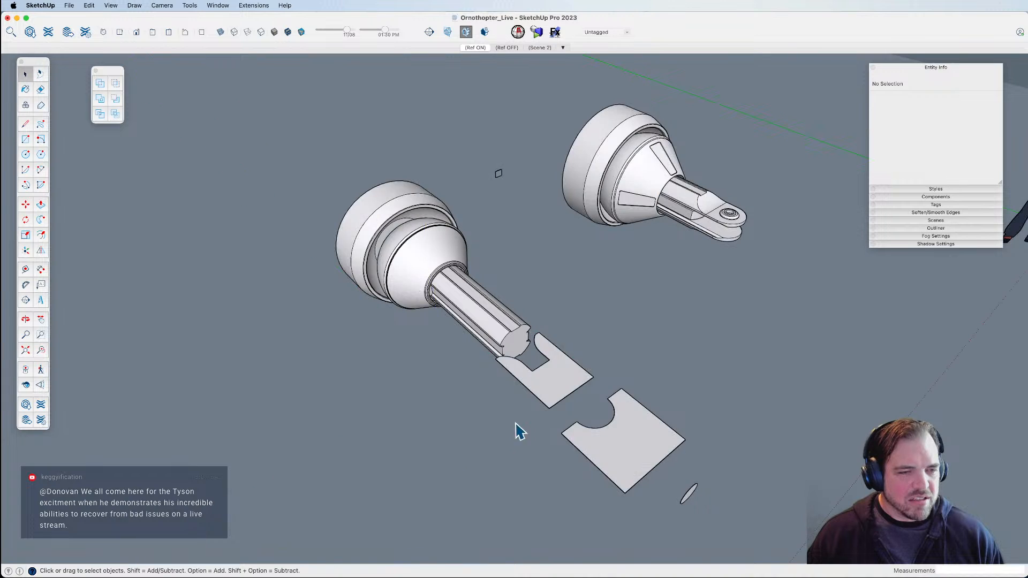
Move the flat profile with the square notch away from the shaft, past the round-notched profile, about 7' 6" along the shaft's direction.
{"action": "middle_click_drag", "start_coordinate": [509, 339], "coordinate": [569, 363]}
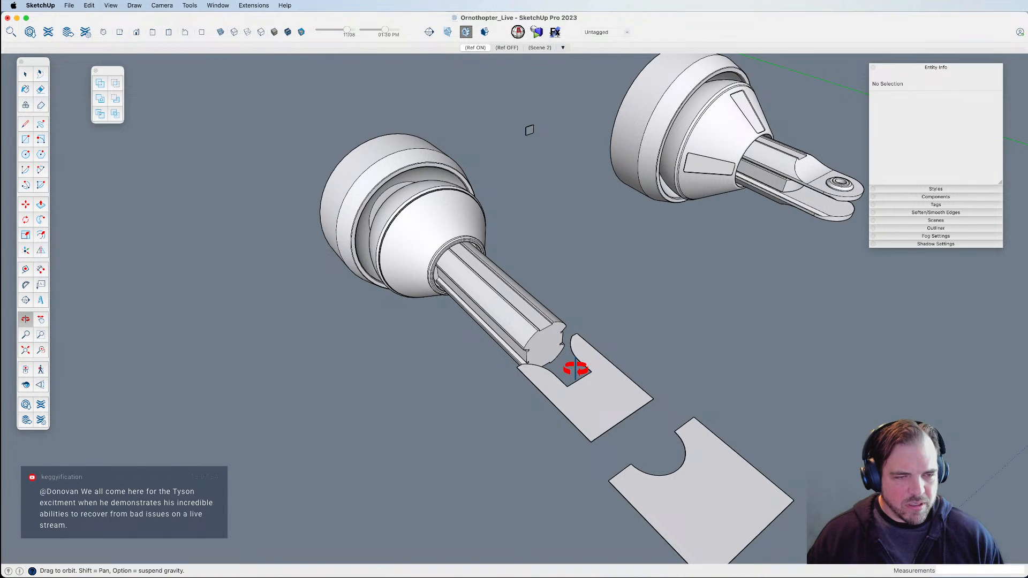
{"action": "left_click", "coordinate": [498, 302]}
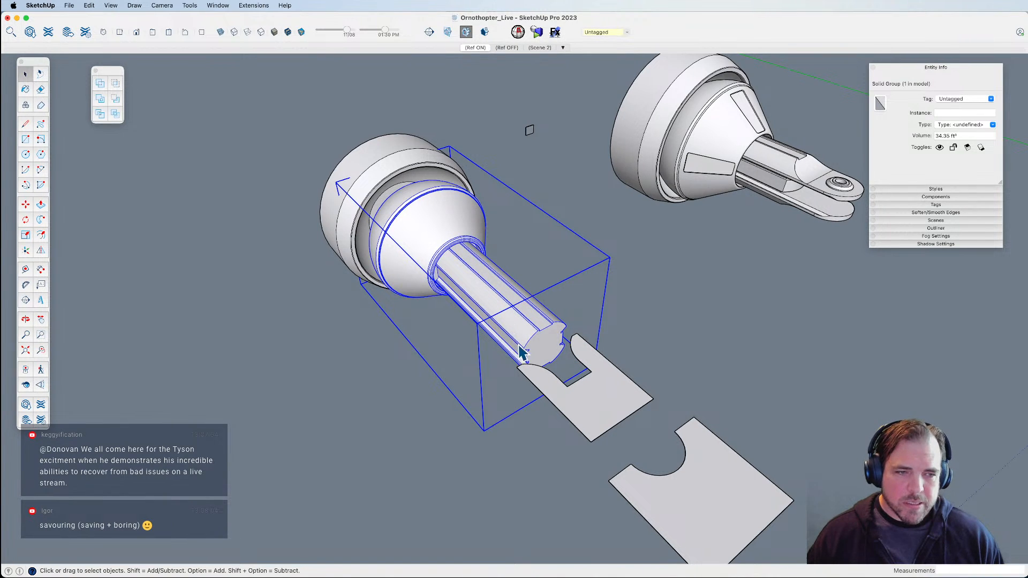
{"action": "scroll", "coordinate": [568, 407], "scroll_direction": "up", "scroll_amount": 3}
{"action": "left_click", "coordinate": [631, 382]}
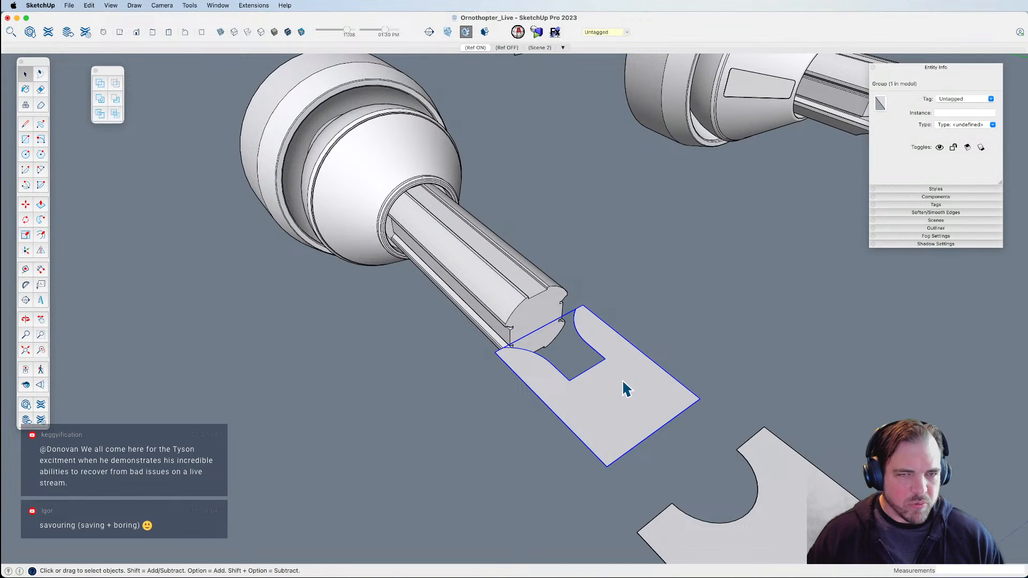
{"action": "scroll", "coordinate": [589, 393], "scroll_direction": "down", "scroll_amount": 5}
{"action": "key", "text": "o"}
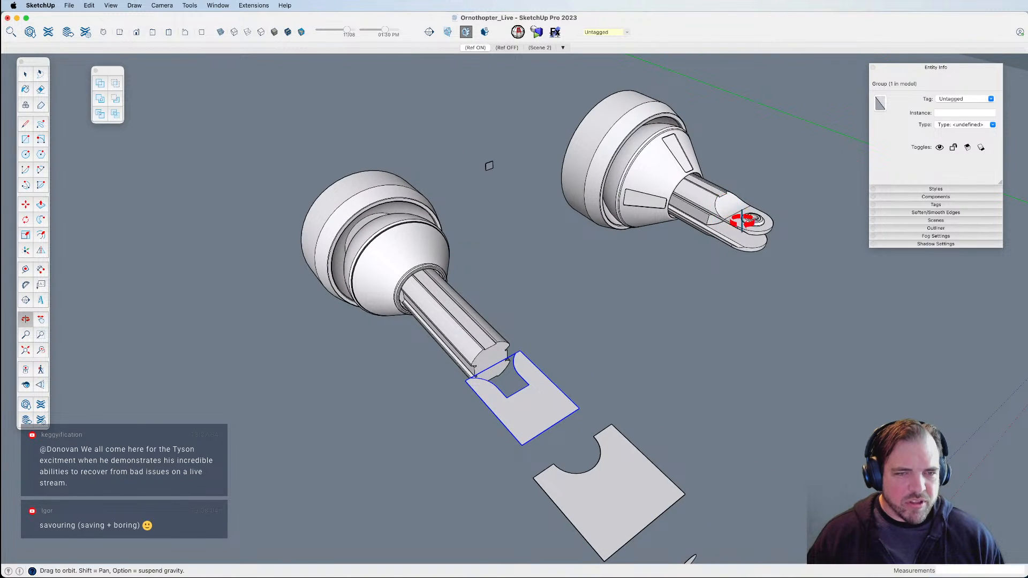
{"action": "left_click_drag", "start_coordinate": [624, 305], "coordinate": [586, 375]}
{"action": "key", "text": "m"}
{"action": "left_click", "coordinate": [562, 351]}
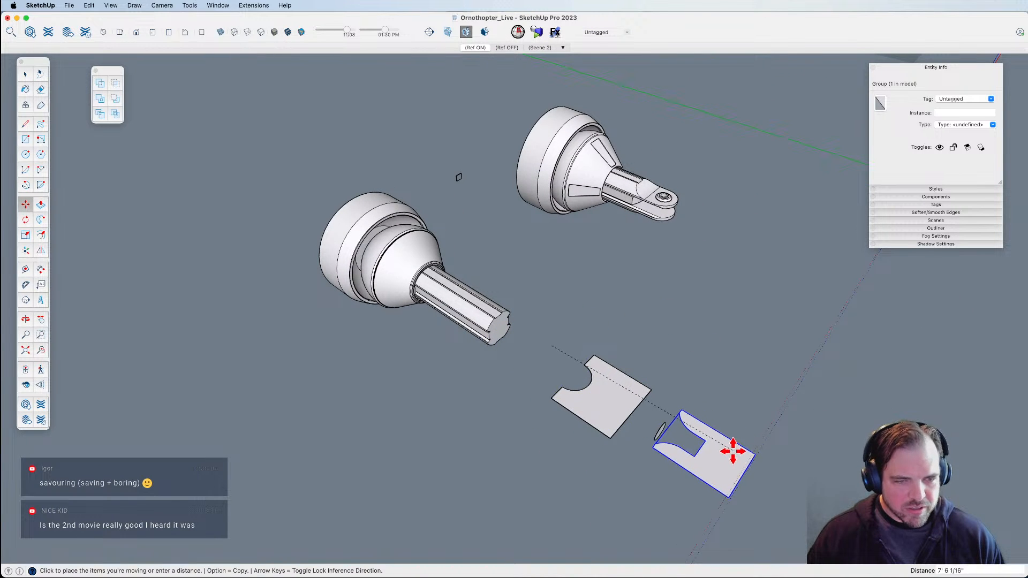
{"action": "left_click", "coordinate": [734, 455]}
Open the round-notched profile group and extrude its face into a thick slab.
{"action": "scroll", "coordinate": [606, 413], "scroll_direction": "up", "scroll_amount": 4}
{"action": "middle_click_drag", "start_coordinate": [605, 413], "coordinate": [624, 357]}
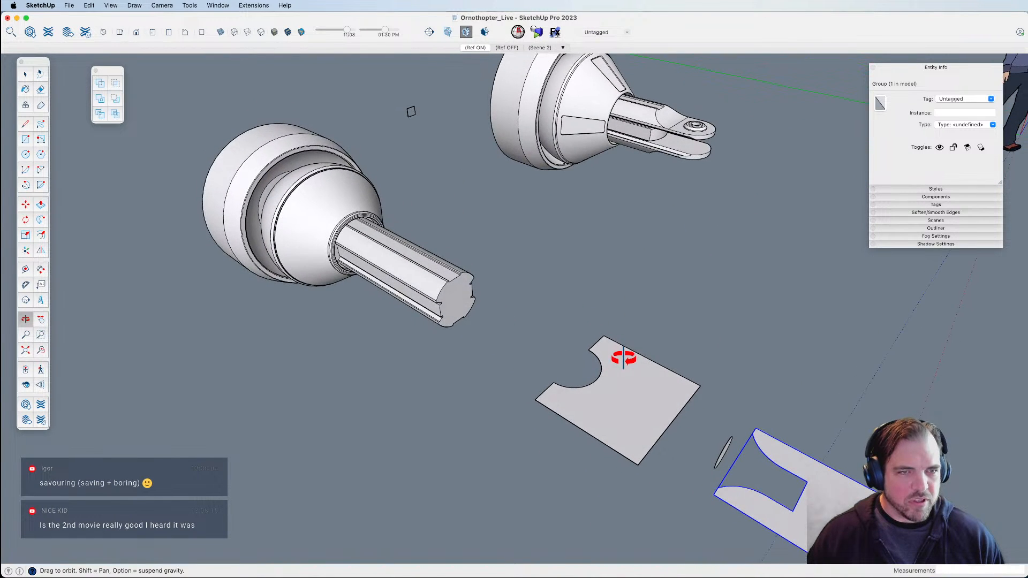
{"action": "key", "text": "space"}
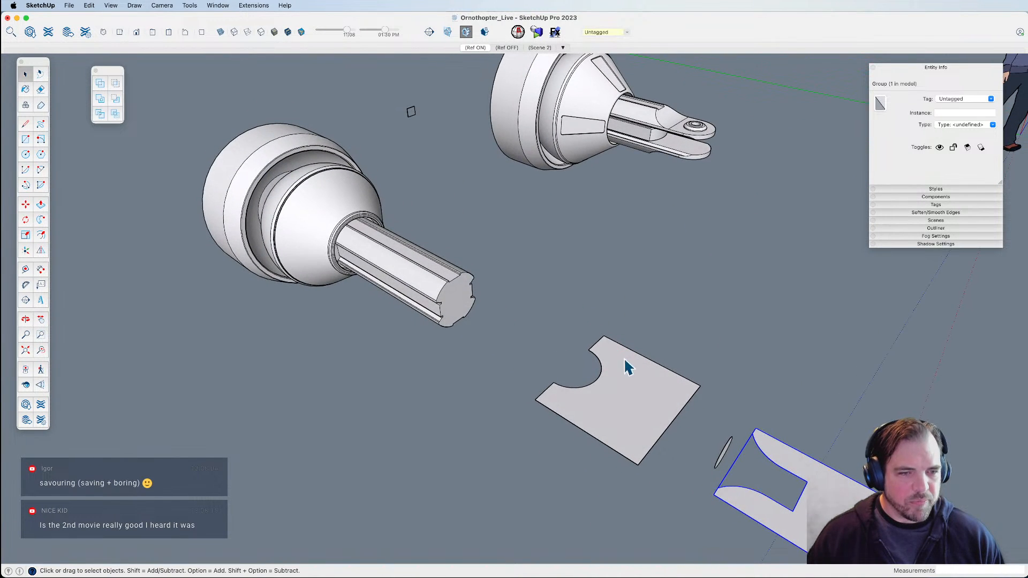
{"action": "double_click", "coordinate": [616, 396]}
{"action": "key", "text": "p"}
{"action": "left_click", "coordinate": [616, 395]}
{"action": "scroll", "coordinate": [438, 327], "scroll_direction": "up", "scroll_amount": 3}
{"action": "scroll", "coordinate": [440, 322], "scroll_direction": "up", "scroll_amount": 3}
{"action": "scroll", "coordinate": [485, 336], "scroll_direction": "down", "scroll_amount": 2}
{"action": "left_click", "coordinate": [609, 424]}
Push/Pull the slab's upper face to the height of the notch edge on the shaft's end.
{"action": "middle_click_drag", "start_coordinate": [655, 310], "coordinate": [629, 354], "text": "shift"}
{"action": "middle_click_drag", "start_coordinate": [810, 97], "coordinate": [634, 257], "text": "shift"}
{"action": "scroll", "coordinate": [707, 197], "scroll_direction": "up", "scroll_amount": 5}
{"action": "middle_click_drag", "start_coordinate": [634, 257], "coordinate": [616, 158]}
{"action": "middle_click_drag", "start_coordinate": [680, 276], "coordinate": [572, 395]}
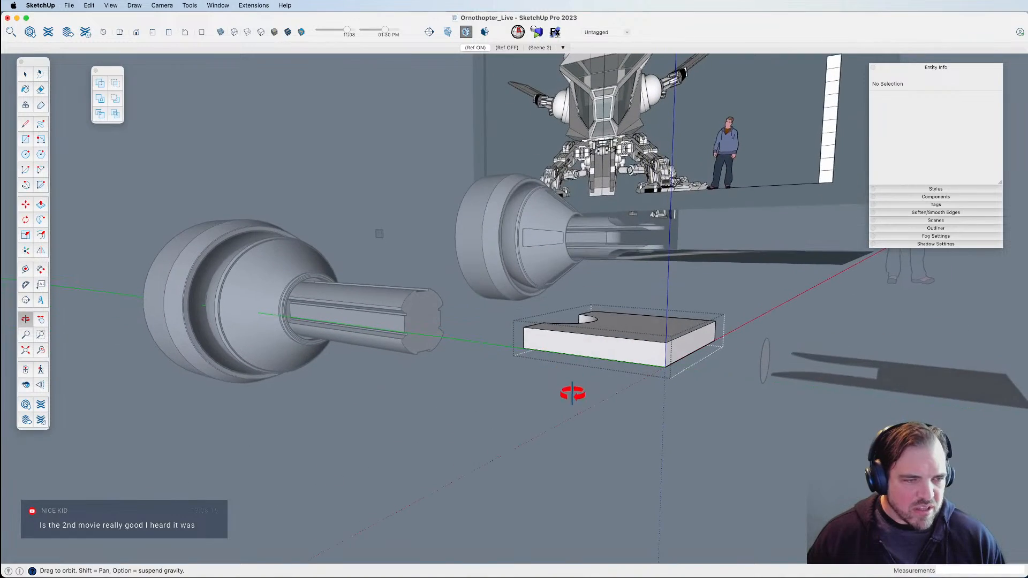
{"action": "left_click_drag", "start_coordinate": [480, 291], "coordinate": [508, 364]}
{"action": "key", "text": "p"}
{"action": "left_click", "coordinate": [707, 426]}
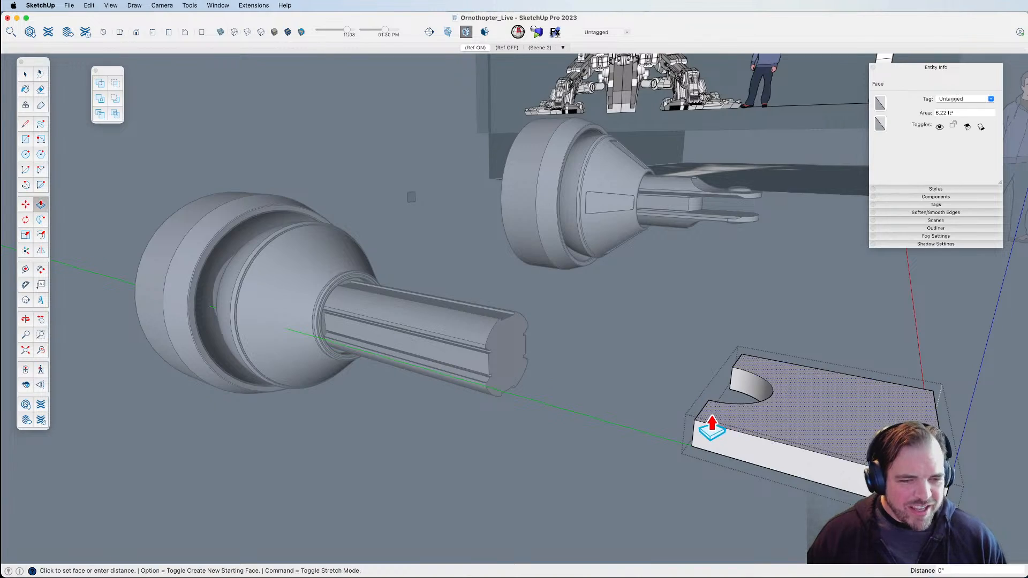
{"action": "scroll", "coordinate": [489, 374], "scroll_direction": "up", "scroll_amount": 4}
{"action": "left_click", "coordinate": [488, 367]}
Match the slab's underside to the shaft's lower notch edge, readjust both faces to the notch edges, and close the group.
{"action": "middle_click_drag", "start_coordinate": [736, 449], "coordinate": [553, 200]}
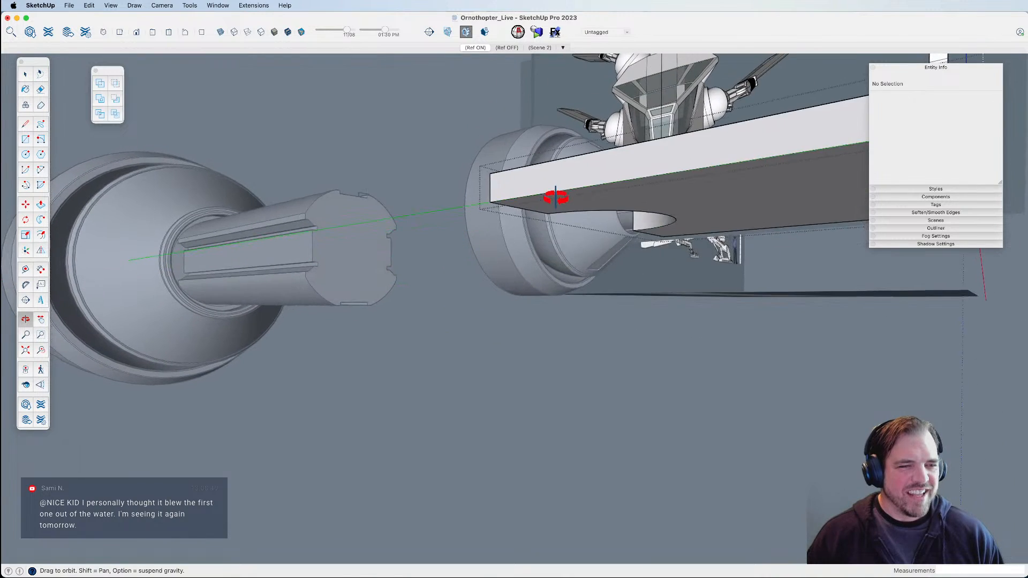
{"action": "left_click", "coordinate": [535, 216]}
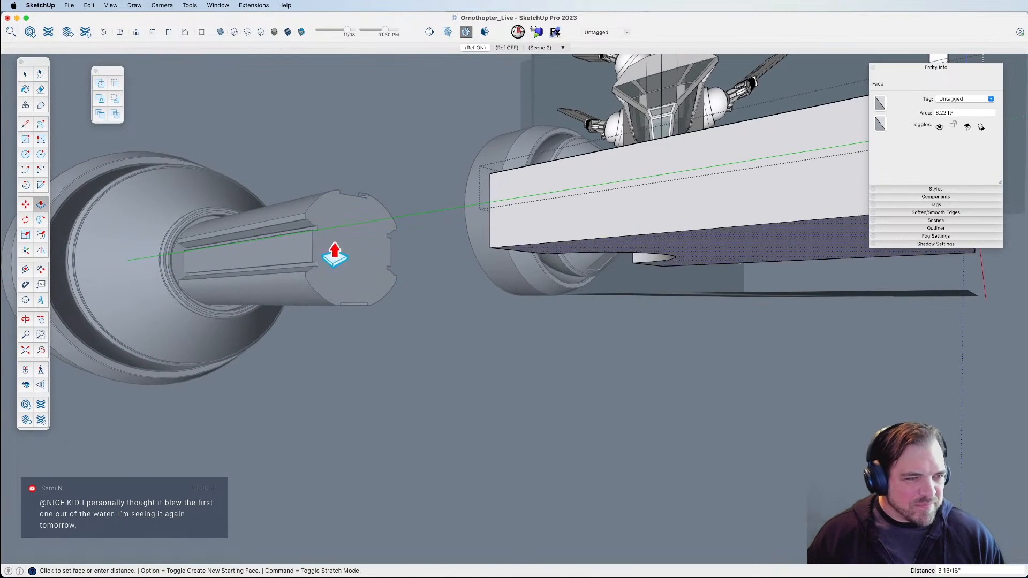
{"action": "left_click", "coordinate": [312, 267]}
{"action": "middle_click_drag", "start_coordinate": [351, 287], "coordinate": [401, 352]}
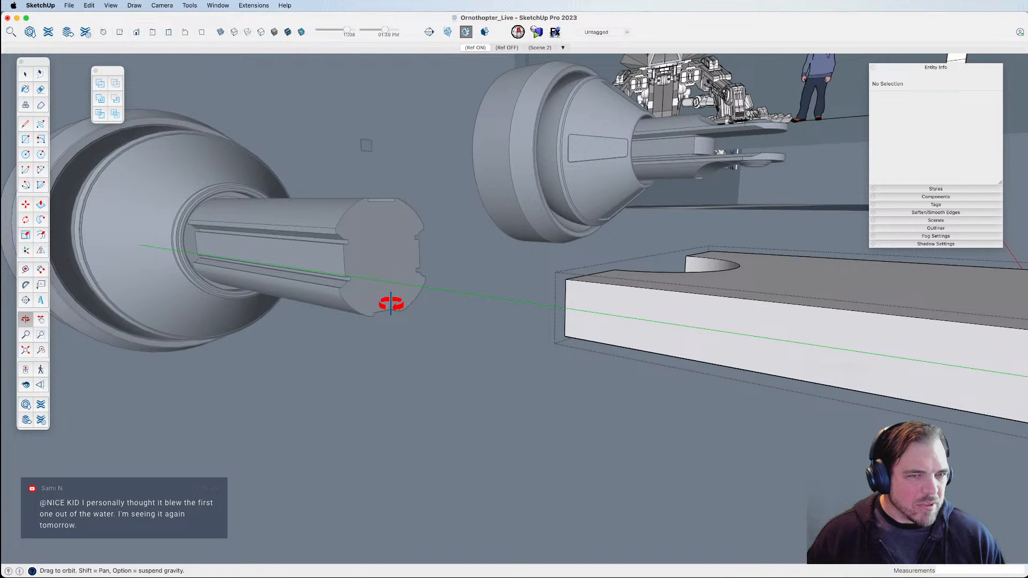
{"action": "left_click", "coordinate": [605, 276]}
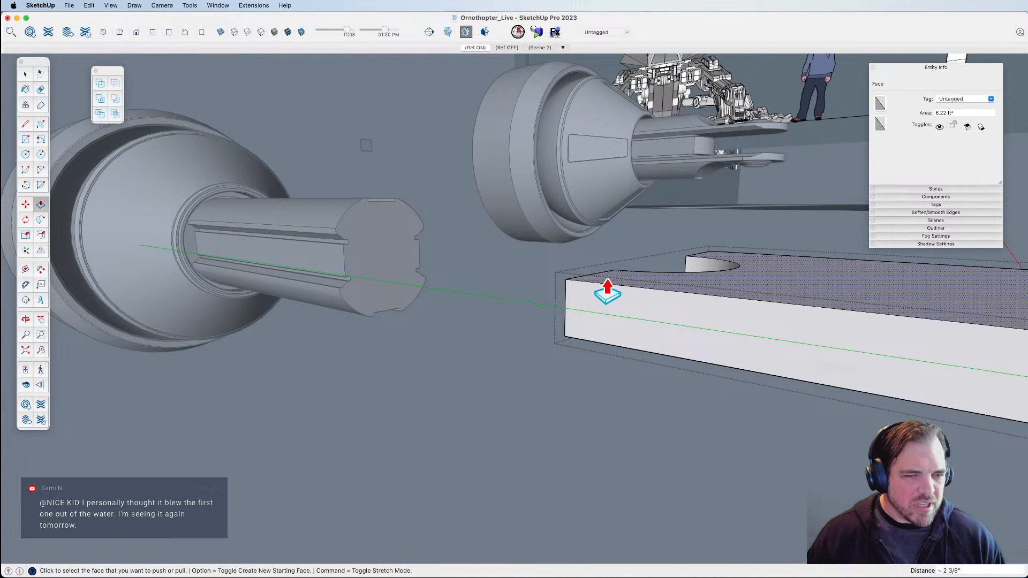
{"action": "middle_click_drag", "start_coordinate": [349, 251], "coordinate": [551, 207]}
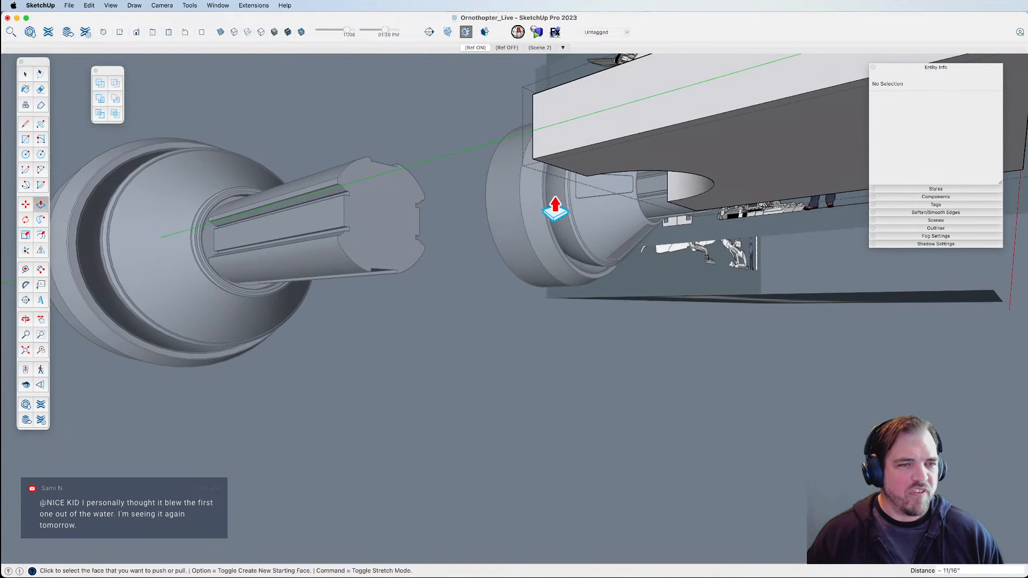
{"action": "left_click", "coordinate": [349, 244]}
{"action": "middle_click_drag", "start_coordinate": [349, 243], "coordinate": [461, 397]}
{"action": "key", "text": "space"}
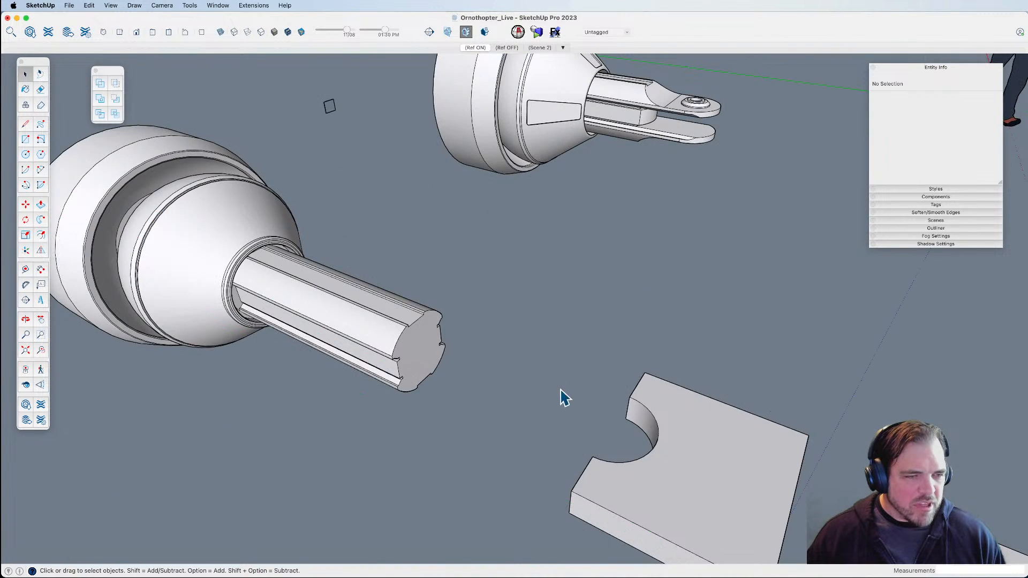
Move the slab about 4' along the green axis so it overlaps the end of the shaft.
{"action": "left_click", "coordinate": [717, 470]}
{"action": "key", "text": "m"}
{"action": "left_click", "coordinate": [717, 471]}
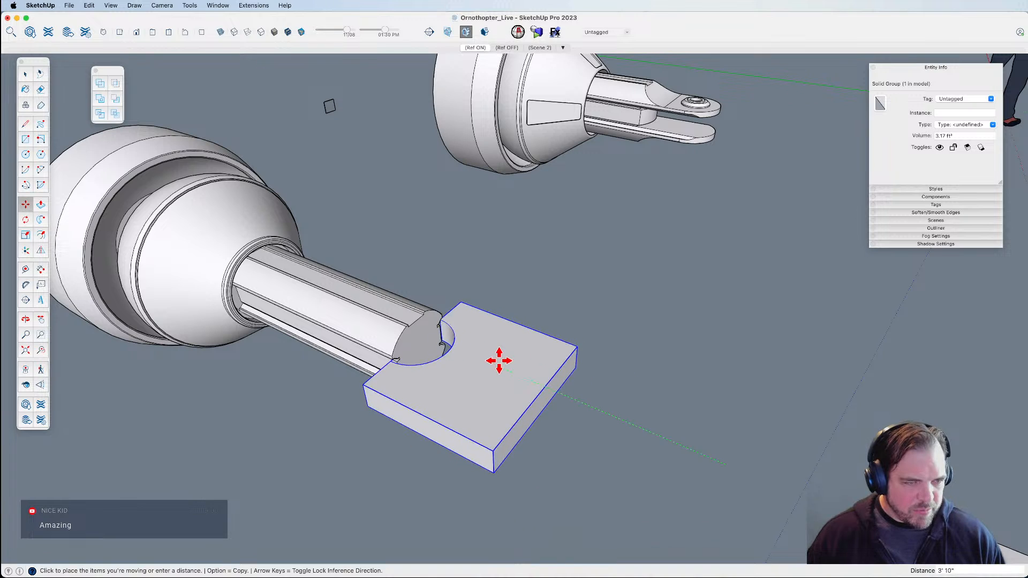
{"action": "left_click", "coordinate": [479, 358]}
Slide the slab about 1' 2" further along the shaft toward the engine body.
{"action": "scroll", "coordinate": [407, 351], "scroll_direction": "up", "scroll_amount": 5}
{"action": "middle_click_drag", "start_coordinate": [404, 351], "coordinate": [305, 440]}
{"action": "left_click_drag", "start_coordinate": [460, 392], "coordinate": [955, 158]}
{"action": "left_click_drag", "start_coordinate": [645, 322], "coordinate": [626, 447]}
{"action": "key", "text": "m"}
{"action": "left_click", "coordinate": [601, 489]}
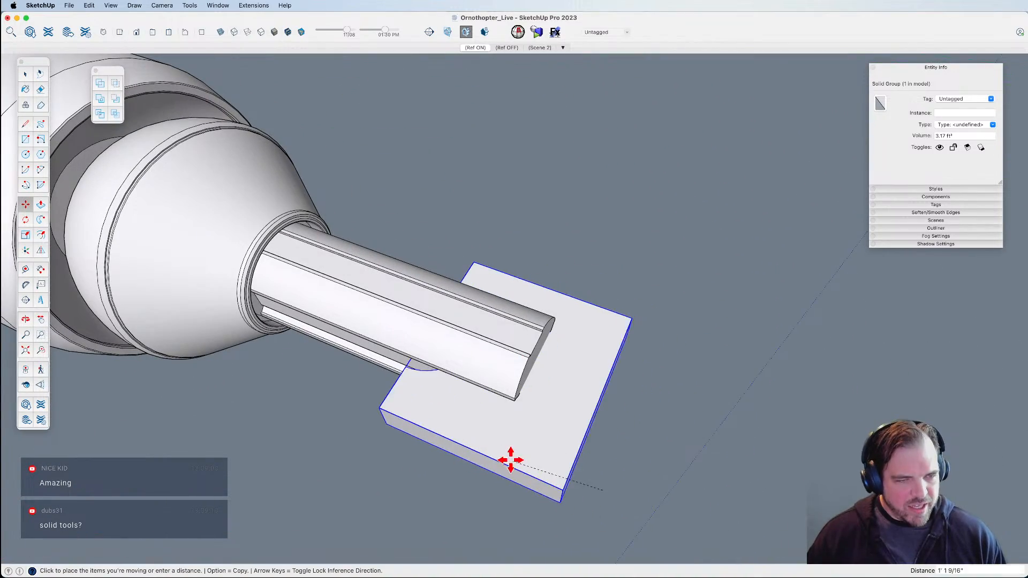
{"action": "left_click", "coordinate": [495, 435]}
Subtract the slab from the shaft solid to split the shaft's end into two prongs.
{"action": "key", "text": "o"}
{"action": "left_click_drag", "start_coordinate": [493, 431], "coordinate": [529, 295]}
{"action": "key", "text": "space"}
{"action": "left_click", "coordinate": [524, 287]}
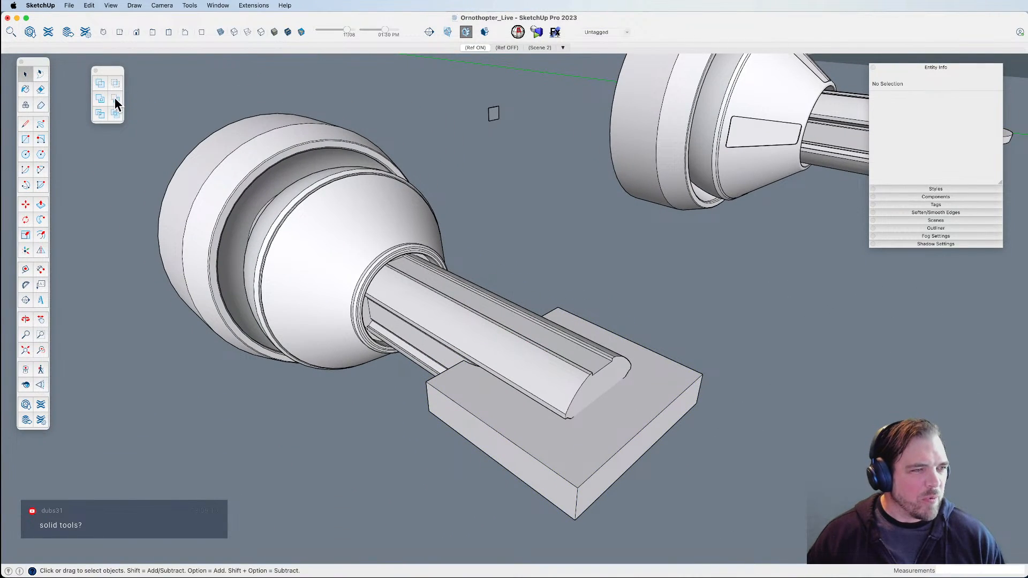
{"action": "left_click", "coordinate": [610, 386]}
{"action": "key", "text": "space"}
Open the shaft group and lengthen both prongs by moving their end faces about 1' 10" outward along the shaft.
{"action": "key", "text": "o"}
{"action": "left_click_drag", "start_coordinate": [629, 468], "coordinate": [616, 317]}
{"action": "key", "text": "space"}
{"action": "double_click", "coordinate": [614, 318]}
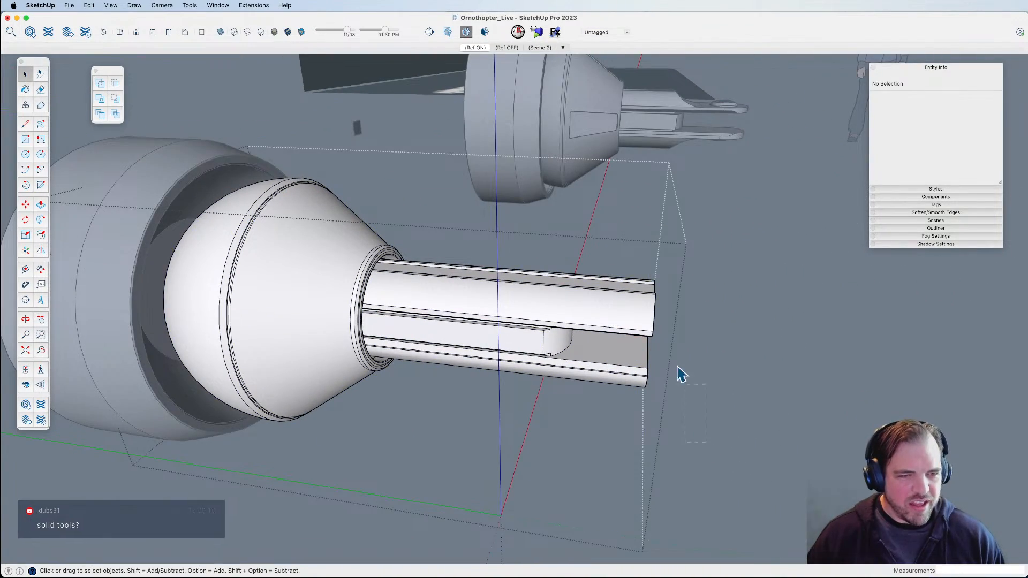
{"action": "left_click_drag", "start_coordinate": [691, 406], "coordinate": [621, 264]}
{"action": "key", "text": "space"}
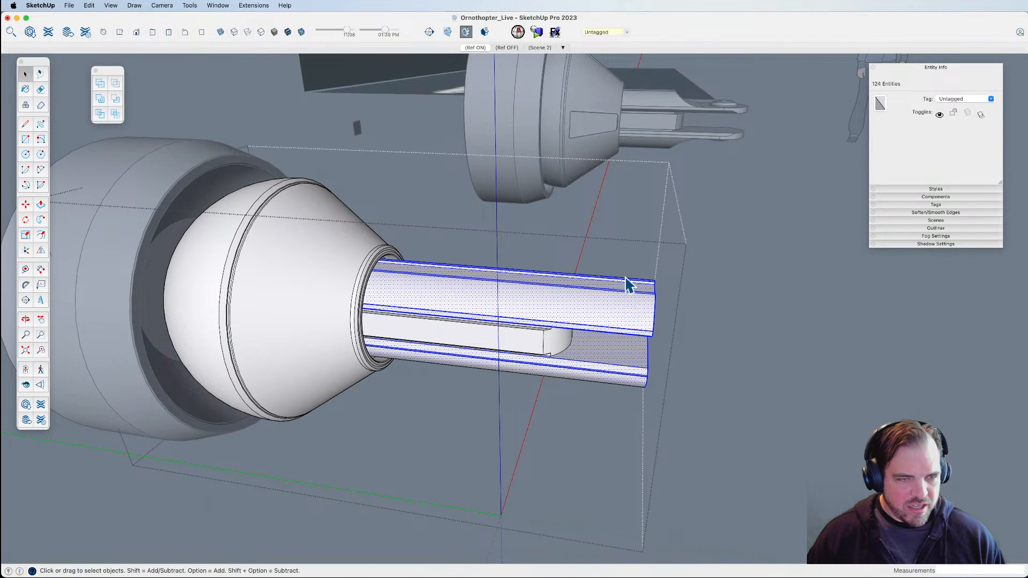
{"action": "left_click_drag", "start_coordinate": [731, 458], "coordinate": [729, 456]}
{"action": "key", "text": "m"}
{"action": "left_click", "coordinate": [625, 321]}
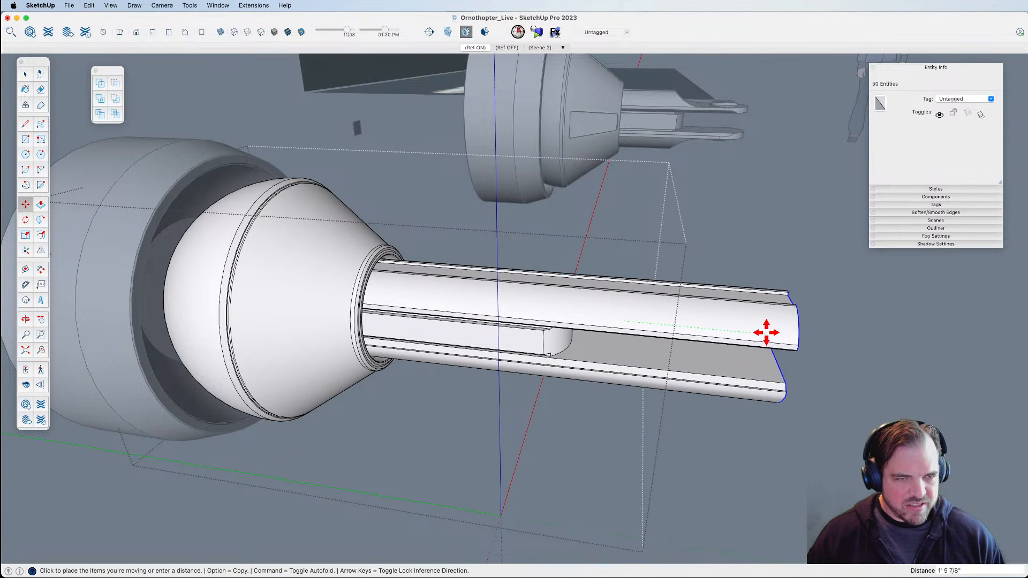
{"action": "left_click", "coordinate": [774, 333]}
{"action": "key", "text": "space"}
Rotate the flat square-notched profile 90 degrees so it stands upright.
{"action": "scroll", "coordinate": [745, 386], "scroll_direction": "down", "scroll_amount": 5}
{"action": "left_click", "coordinate": [781, 452]}
{"action": "middle_click_drag", "start_coordinate": [740, 393], "coordinate": [544, 423]}
{"action": "left_click", "coordinate": [878, 387]}
{"action": "middle_click_drag", "start_coordinate": [878, 386], "coordinate": [711, 378]}
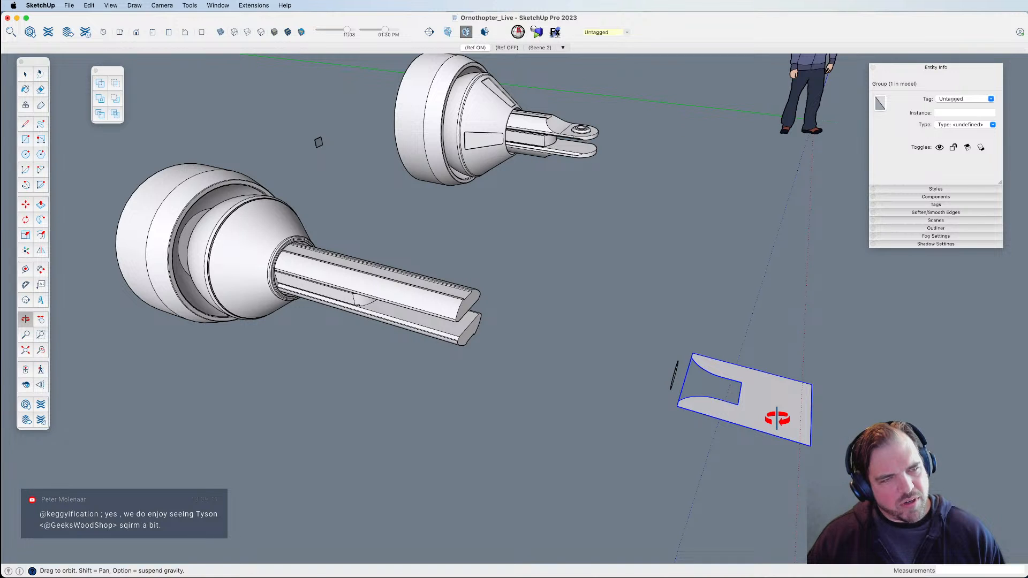
{"action": "middle_click_drag", "start_coordinate": [772, 411], "coordinate": [639, 378]}
{"action": "middle_click_drag", "start_coordinate": [703, 429], "coordinate": [639, 417]}
{"action": "middle_click_drag", "start_coordinate": [687, 449], "coordinate": [632, 411]}
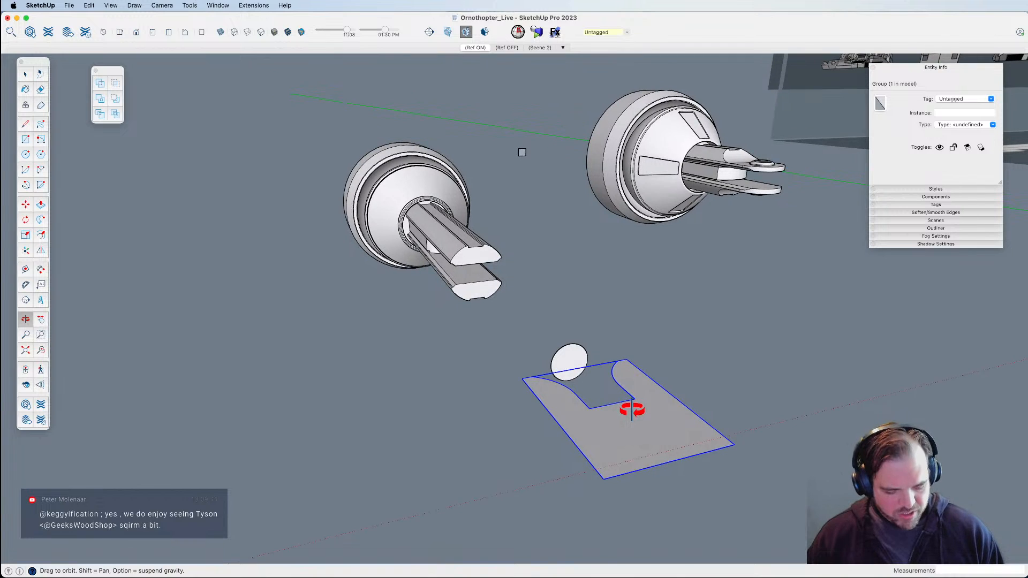
{"action": "left_click", "coordinate": [725, 449]}
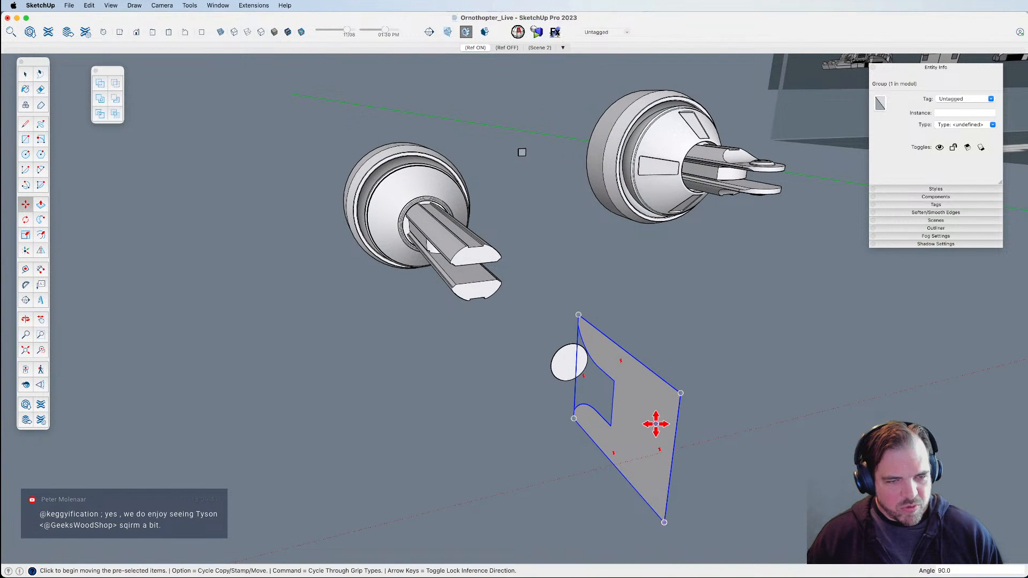
Extrude the upright notched profile into a block wider than the shaft, close its group and select it.
{"action": "key", "text": "space"}
{"action": "triple_click", "coordinate": [654, 422]}
{"action": "key", "text": "p"}
{"action": "left_click", "coordinate": [644, 429]}
{"action": "left_click", "coordinate": [345, 488]}
{"action": "middle_click_drag", "start_coordinate": [453, 393], "coordinate": [835, 455]}
{"action": "key", "text": "space"}
{"action": "left_click", "coordinate": [841, 455]}
{"action": "left_click", "coordinate": [718, 487]}
{"action": "middle_click_drag", "start_coordinate": [717, 488], "coordinate": [749, 416]}
Move the notched block about 10' 9" back along the shaft's axis so it overlaps the prongs.
{"action": "key", "text": "m"}
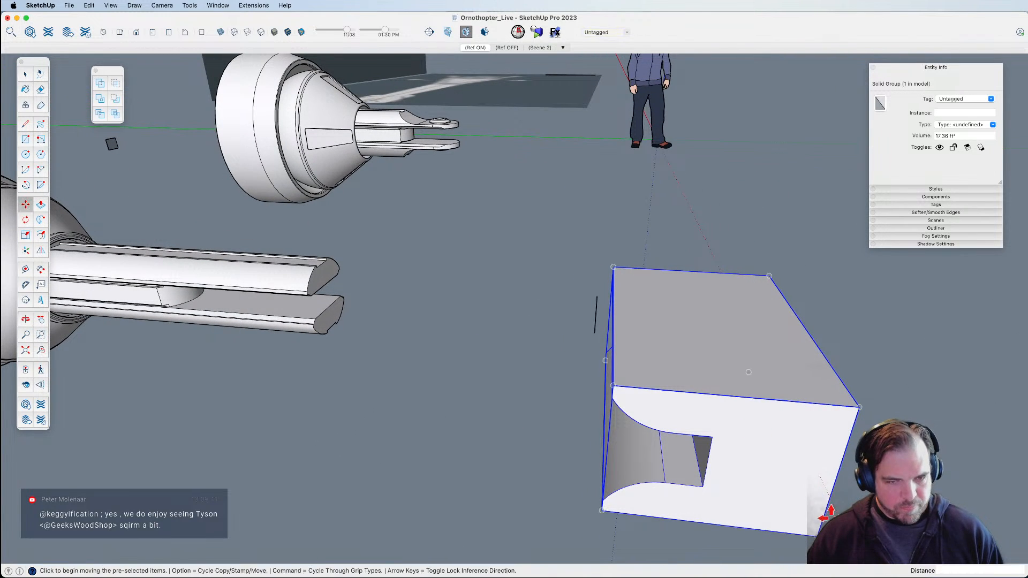
{"action": "left_click", "coordinate": [707, 462]}
{"action": "scroll", "coordinate": [884, 458], "scroll_direction": "down", "scroll_amount": 5}
{"action": "scroll", "coordinate": [455, 369], "scroll_direction": "up", "scroll_amount": 10}
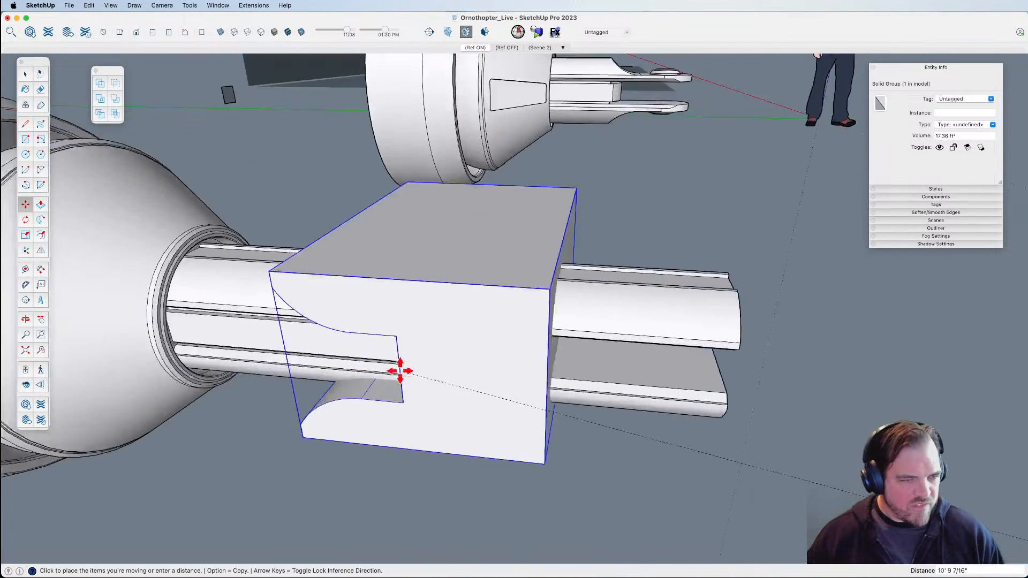
{"action": "left_click", "coordinate": [413, 330]}
Shift the notched block sideways so that it covers the shaft's full width.
{"action": "middle_click_drag", "start_coordinate": [413, 331], "coordinate": [580, 459]}
{"action": "left_click", "coordinate": [601, 468]}
{"action": "left_click", "coordinate": [796, 471]}
{"action": "middle_click_drag", "start_coordinate": [729, 414], "coordinate": [672, 420], "text": "shift"}
{"action": "key", "text": "m"}
{"action": "left_click", "coordinate": [672, 420]}
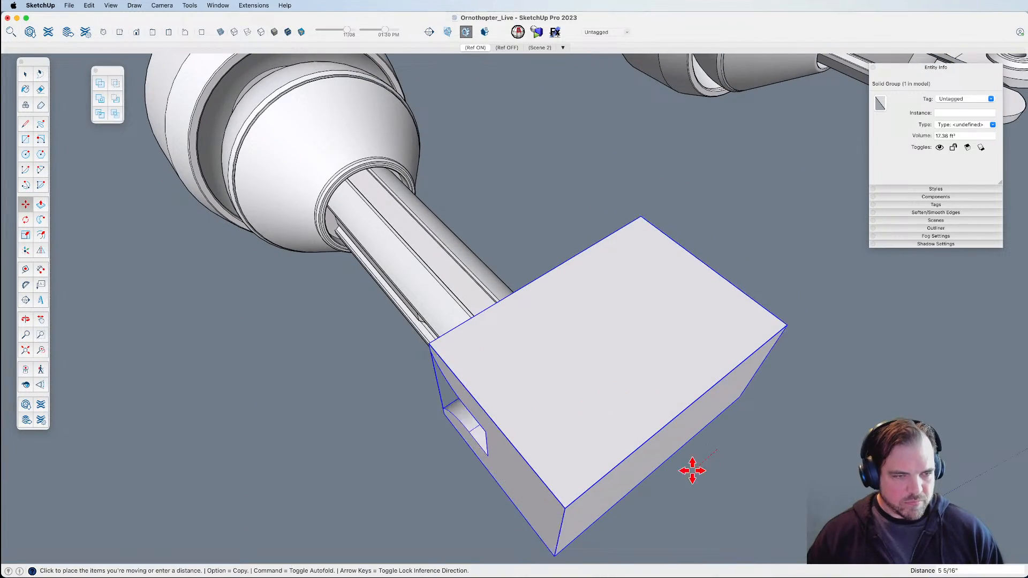
{"action": "left_click", "coordinate": [620, 470]}
Move the notched block 11 3/4" outward along the shaft so its curved notch sits over the prong tips.
{"action": "middle_click_drag", "start_coordinate": [619, 471], "coordinate": [594, 244]}
{"action": "middle_click_drag", "start_coordinate": [574, 299], "coordinate": [595, 369]}
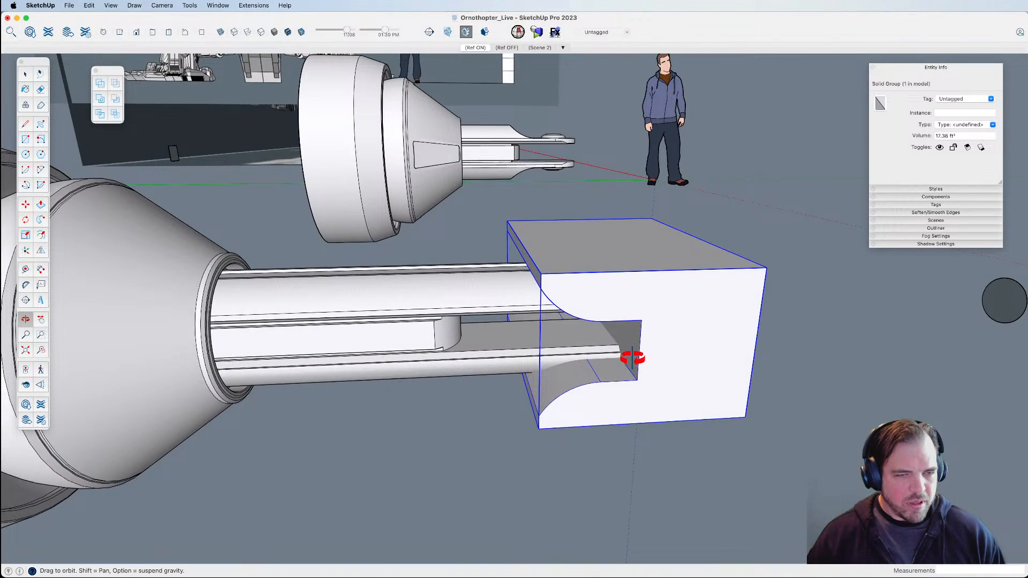
{"action": "key", "text": "m"}
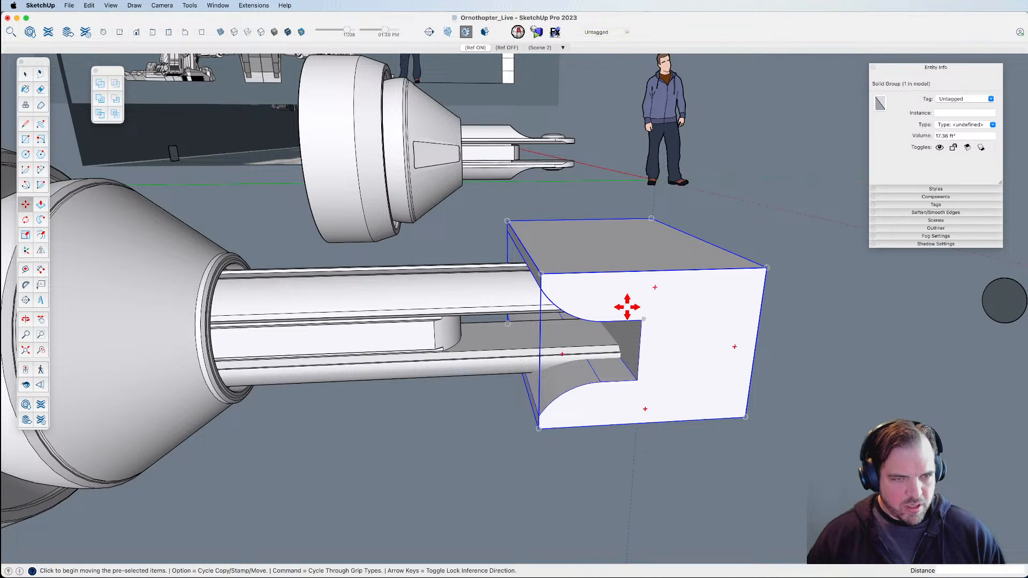
{"action": "left_click", "coordinate": [626, 300]}
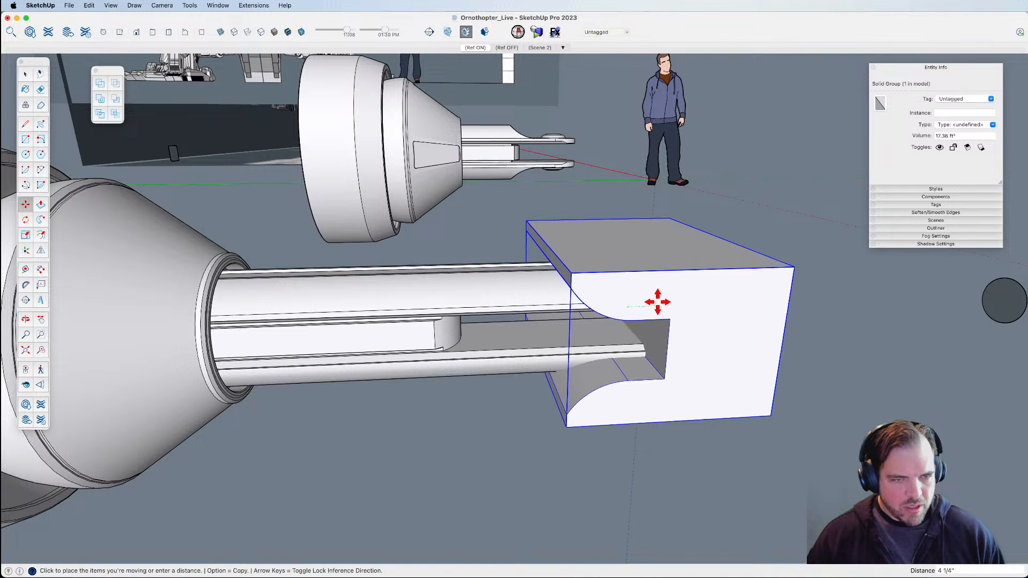
{"action": "left_click", "coordinate": [706, 302]}
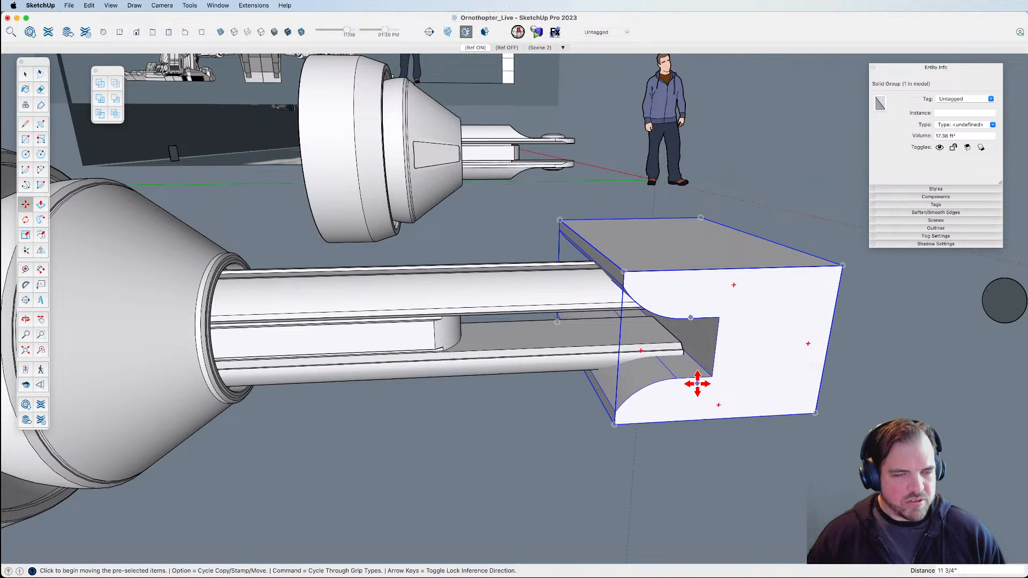
{"action": "key", "text": "space"}
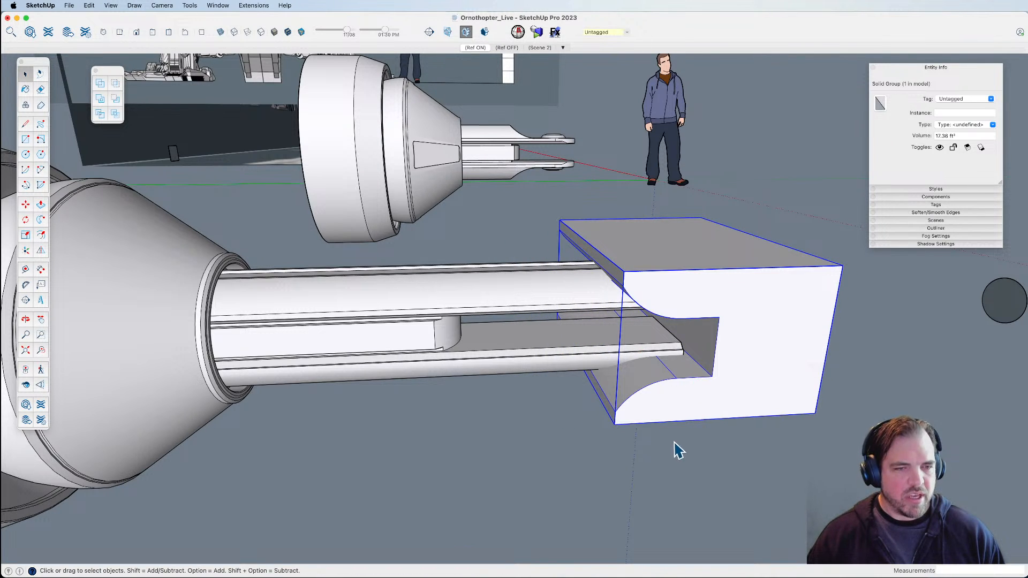
Subtract the notched block from the shaft so its curved notch profile cuts both prong ends.
{"action": "left_click", "coordinate": [450, 454]}
{"action": "middle_click_drag", "start_coordinate": [320, 319], "coordinate": [328, 388]}
{"action": "left_click", "coordinate": [289, 292]}
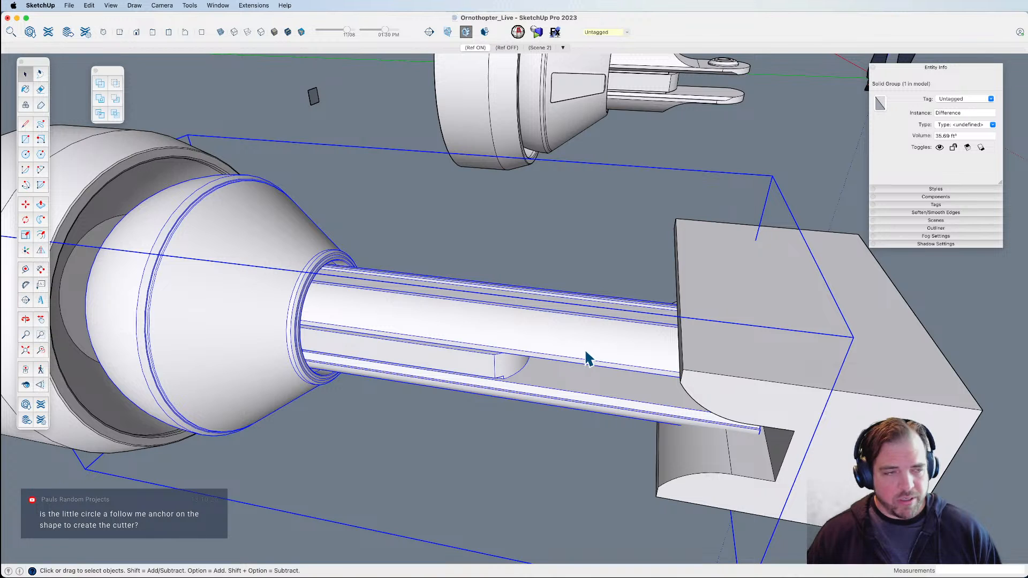
{"action": "left_click", "coordinate": [115, 98]}
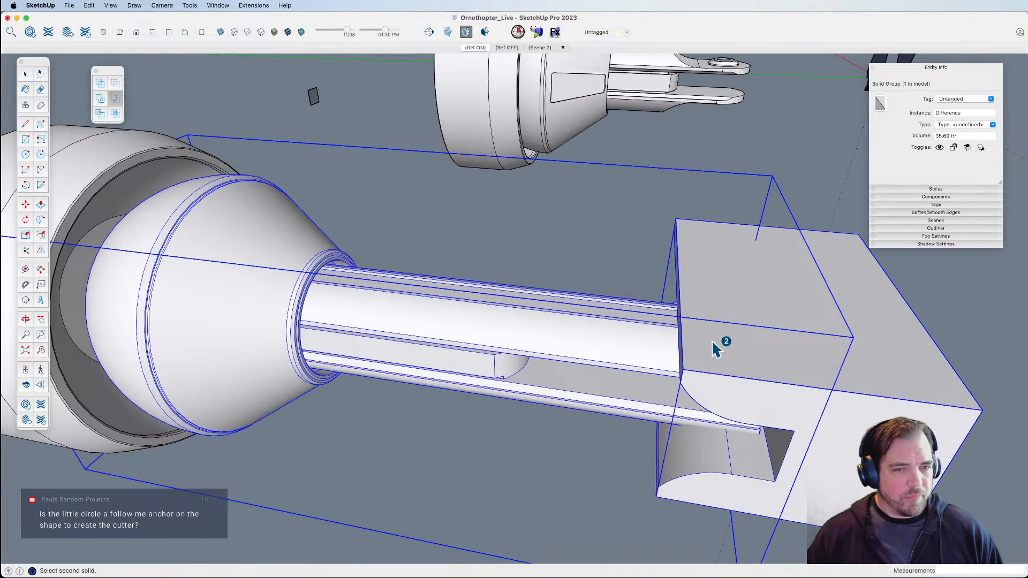
{"action": "left_click", "coordinate": [710, 290]}
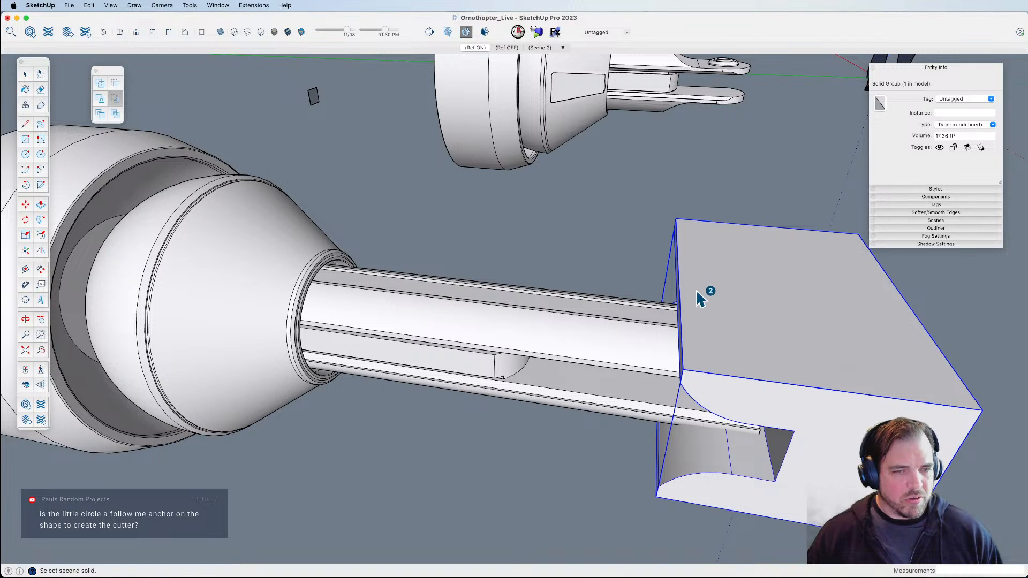
{"action": "left_click", "coordinate": [607, 333]}
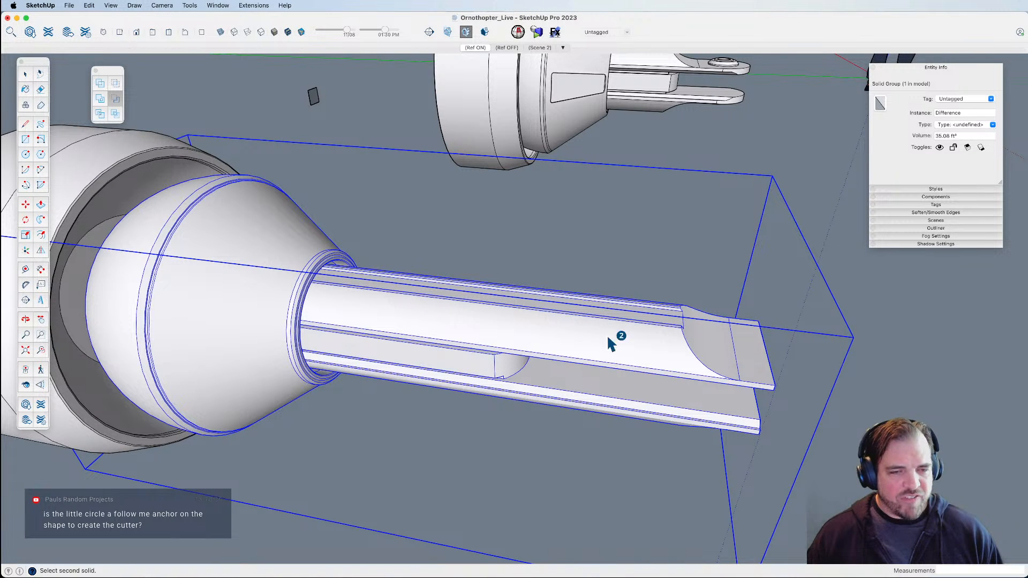
{"action": "scroll", "coordinate": [597, 335], "scroll_direction": "down", "scroll_amount": 3}
{"action": "key", "text": "space"}
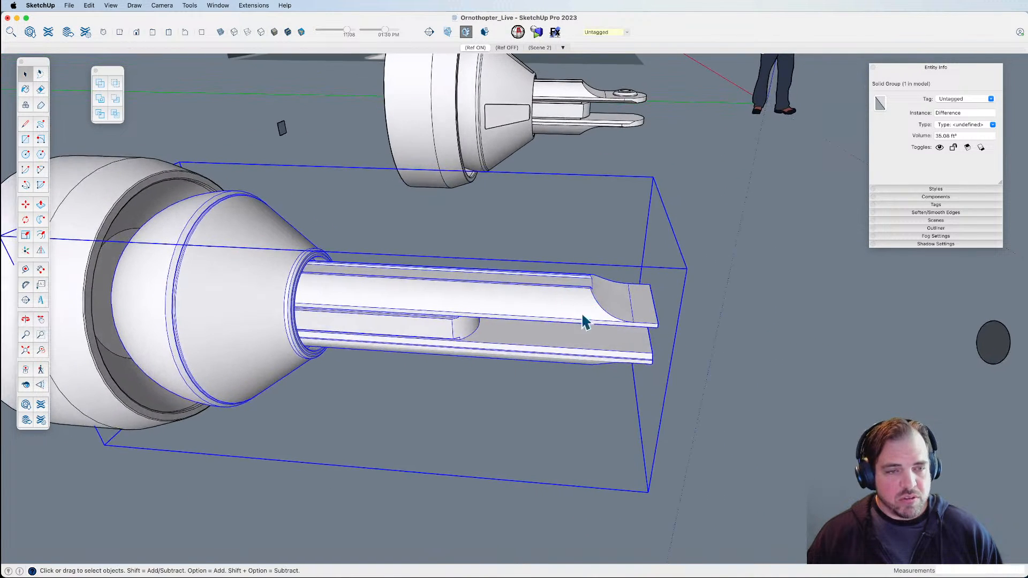
{"action": "left_click", "coordinate": [685, 431]}
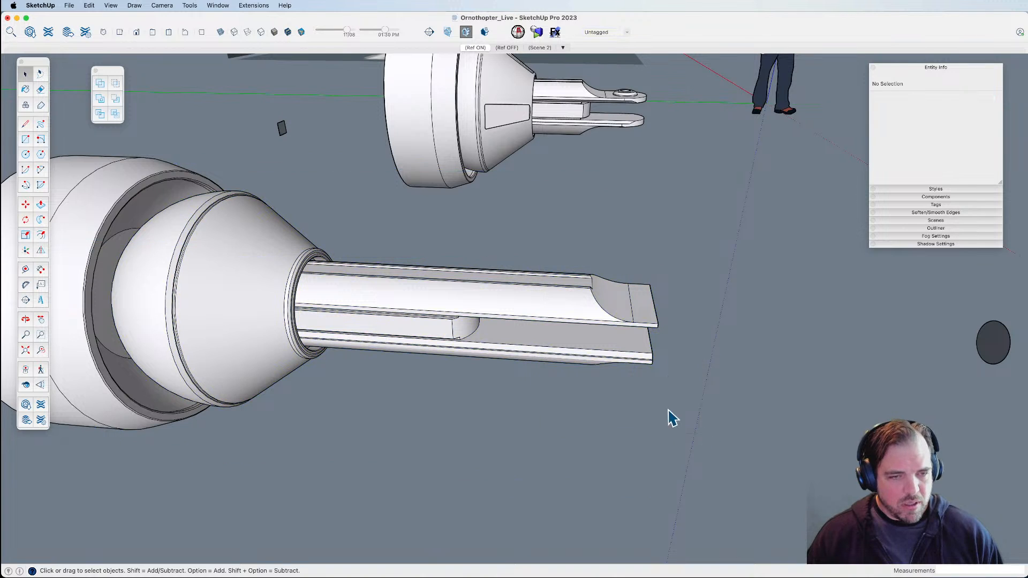
Inside the shaft group, select the thinned ends of both prongs and move them about 1' 3 13/16" inward along the shaft.
{"action": "triple_click", "coordinate": [603, 301]}
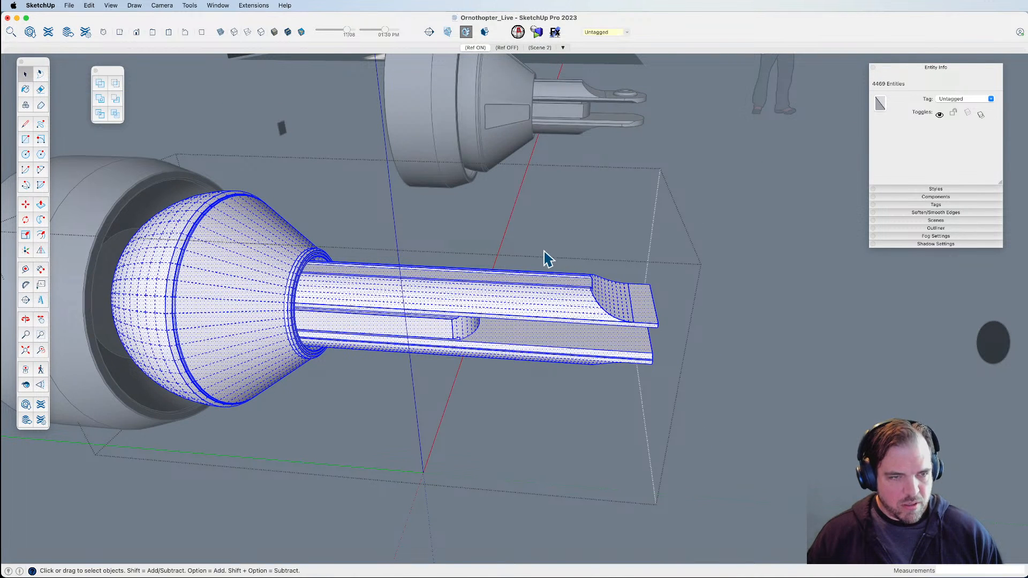
{"action": "left_click_drag", "start_coordinate": [544, 250], "coordinate": [734, 407]}
{"action": "scroll", "coordinate": [641, 367], "scroll_direction": "up", "scroll_amount": 3}
{"action": "key", "text": "m"}
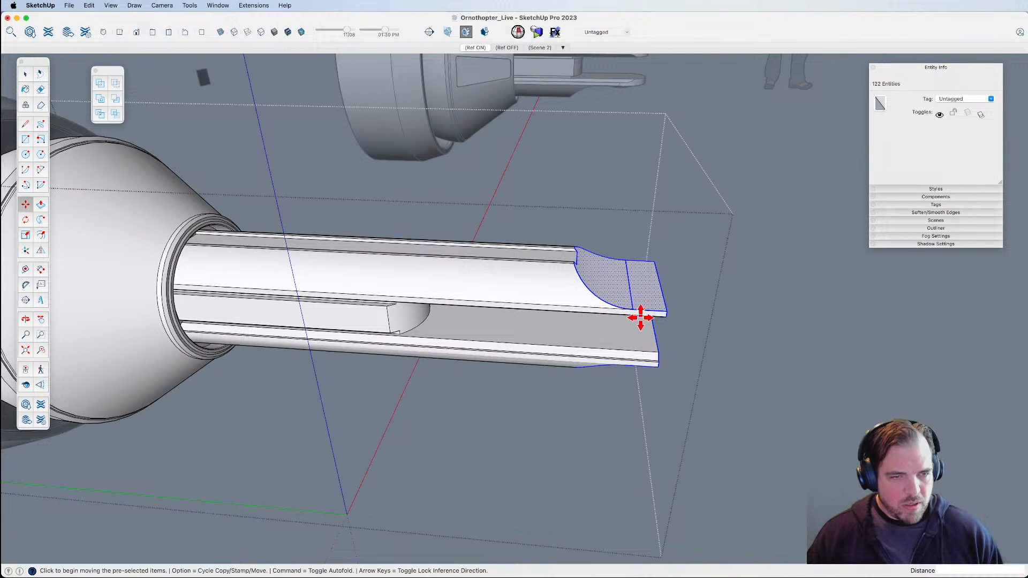
{"action": "left_click", "coordinate": [643, 313]}
{"action": "left_click", "coordinate": [532, 306]}
{"action": "scroll", "coordinate": [514, 307], "scroll_direction": "down", "scroll_amount": 3}
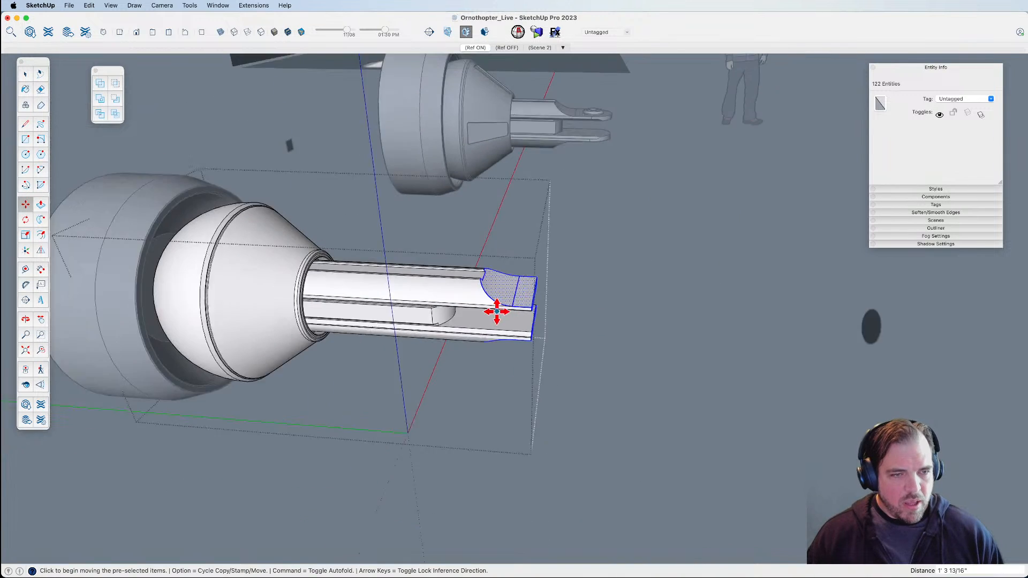
{"action": "key", "text": "Escape"}
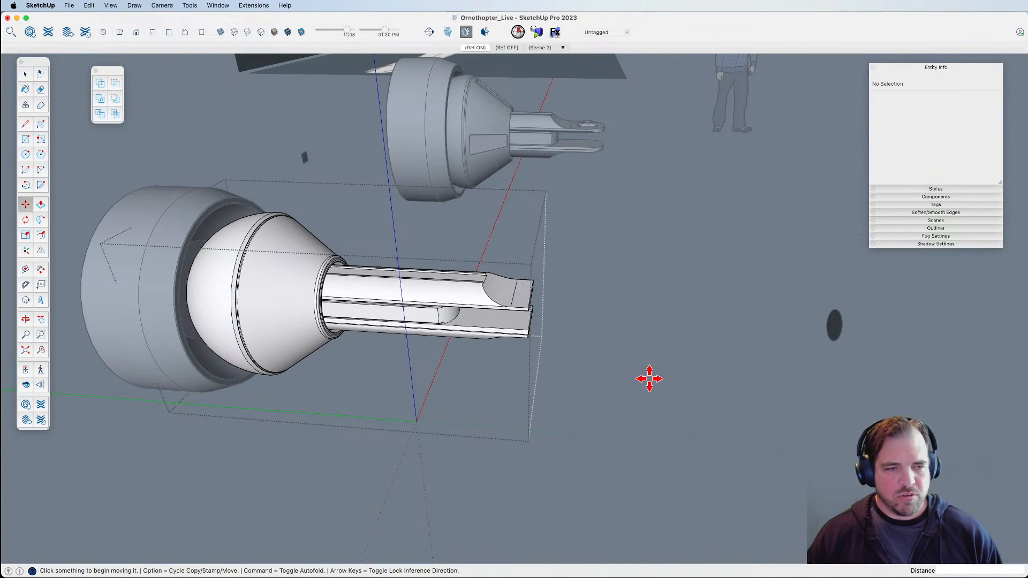
Push/Pull the end faces of both prongs outward by about 1' 10 3/16".
{"action": "key", "text": "space"}
{"action": "left_click", "coordinate": [599, 382]}
{"action": "middle_click_drag", "start_coordinate": [599, 381], "coordinate": [477, 361]}
{"action": "scroll", "coordinate": [591, 314], "scroll_direction": "up", "scroll_amount": 4}
{"action": "scroll", "coordinate": [591, 315], "scroll_direction": "up", "scroll_amount": 2}
{"action": "key", "text": "p"}
{"action": "key", "text": "space"}
{"action": "triple_click", "coordinate": [553, 298]}
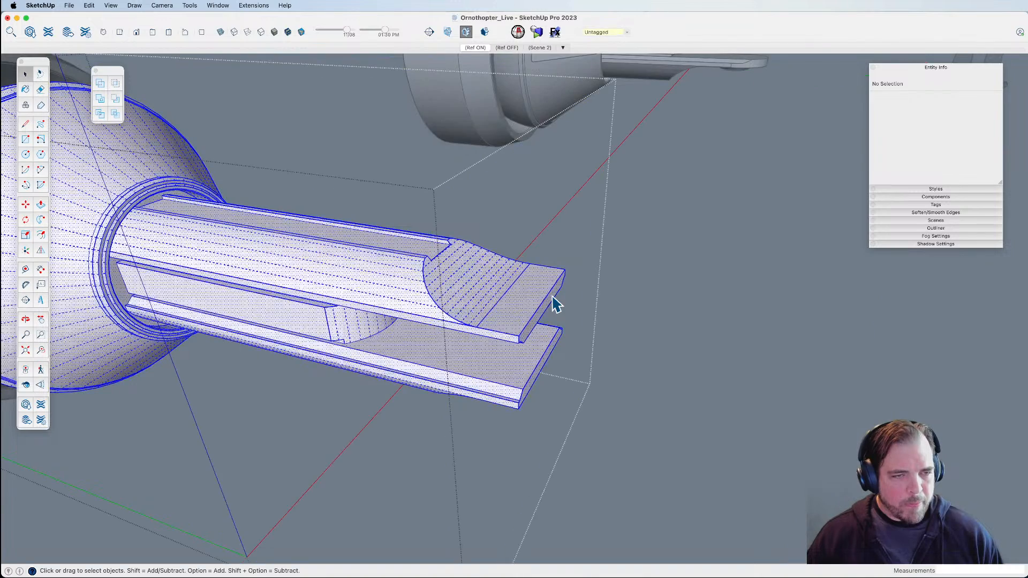
{"action": "key", "text": "p"}
{"action": "left_click", "coordinate": [551, 305]}
{"action": "left_click", "coordinate": [684, 368]}
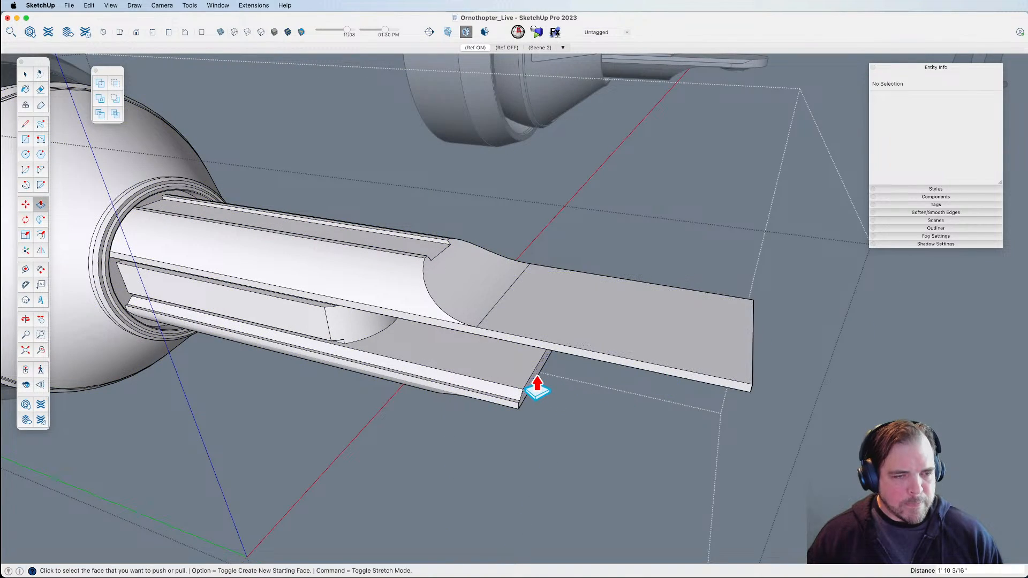
{"action": "middle_click_drag", "start_coordinate": [536, 390], "coordinate": [505, 463]}
{"action": "key", "text": "space"}
Draw a half-circle arc across the full width of the prong's flat outer face, bulging about 8 1/4" toward the tip.
{"action": "scroll", "coordinate": [771, 383], "scroll_direction": "down", "scroll_amount": 3}
{"action": "middle_click_drag", "start_coordinate": [610, 377], "coordinate": [534, 455], "text": "shift"}
{"action": "scroll", "coordinate": [538, 453], "scroll_direction": "up", "scroll_amount": 5}
{"action": "middle_click_drag", "start_coordinate": [552, 410], "coordinate": [567, 329]}
{"action": "key", "text": "a"}
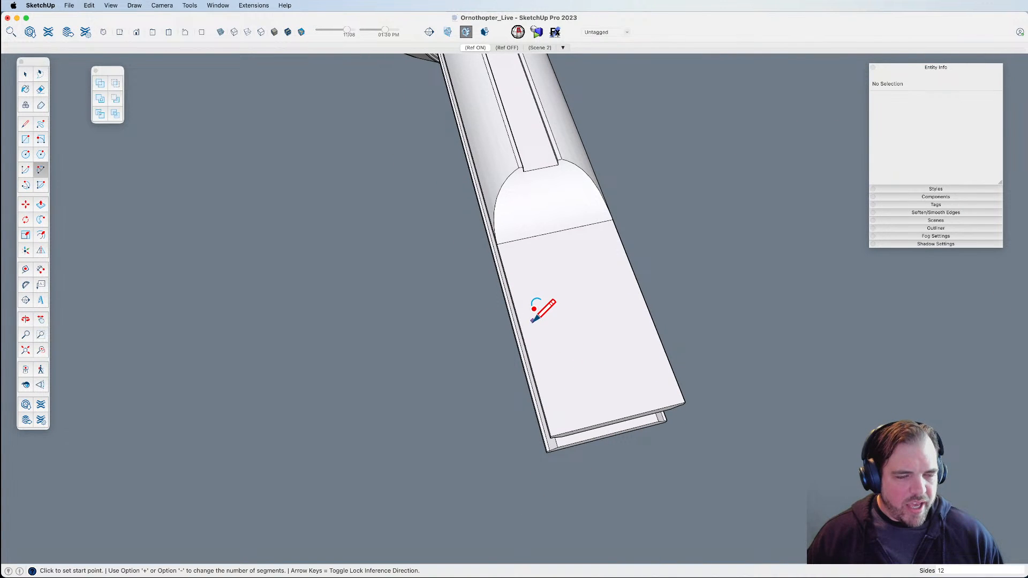
{"action": "left_click", "coordinate": [518, 320]}
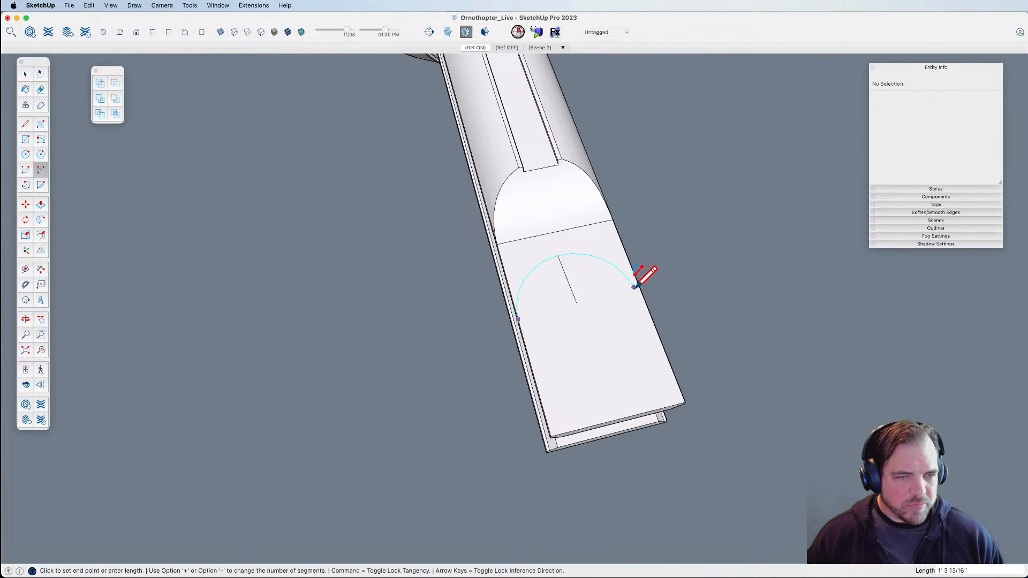
{"action": "left_click", "coordinate": [641, 291]}
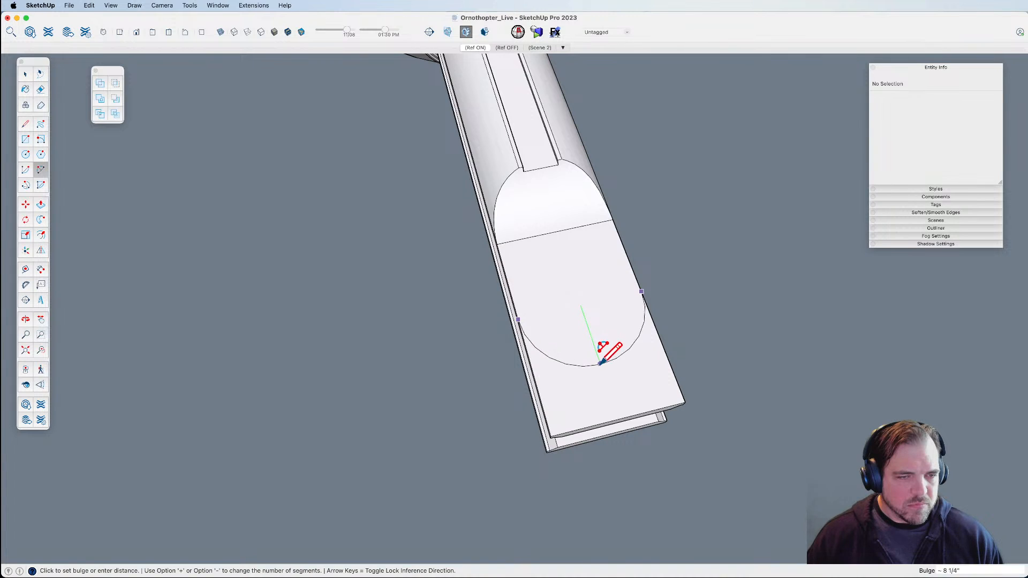
{"action": "left_click", "coordinate": [600, 366]}
{"action": "key", "text": "space"}
Set the arc to 18 segments, cut it from the shaft group and paste it in place outside the group.
{"action": "left_click", "coordinate": [613, 363]}
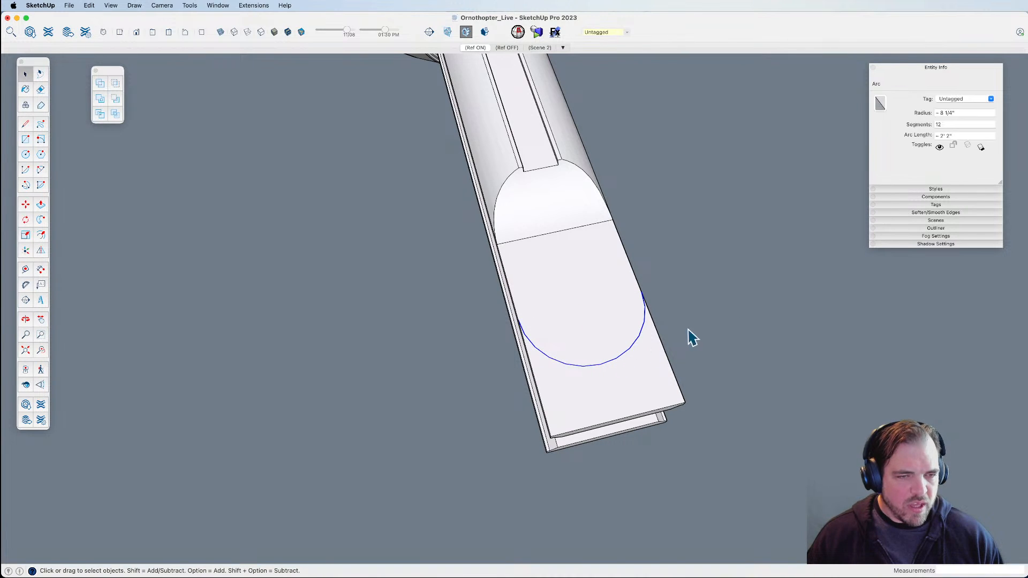
{"action": "left_click", "coordinate": [946, 124]}
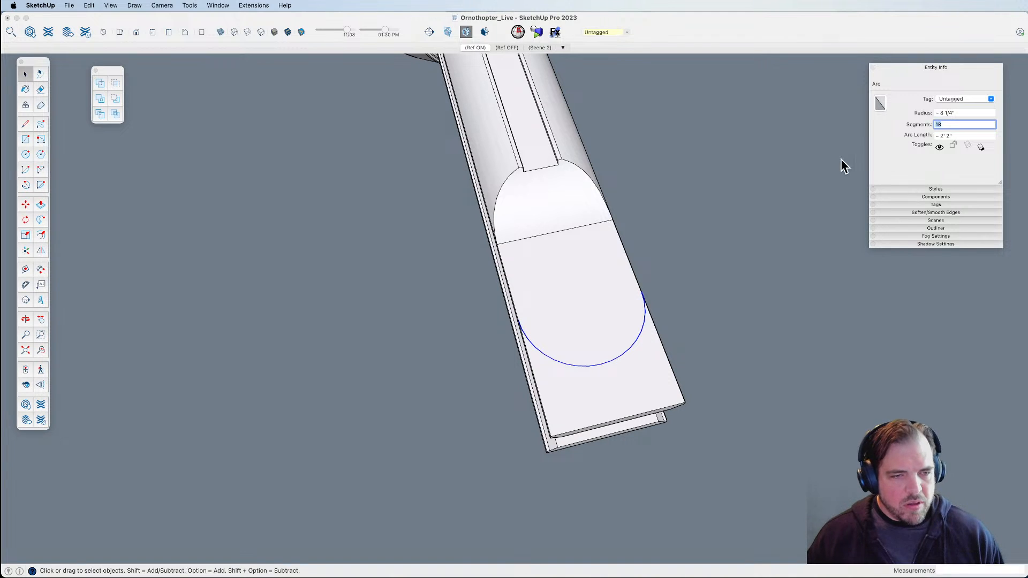
{"action": "type", "text": "x"}
{"action": "scroll", "coordinate": [617, 361], "scroll_direction": "down", "scroll_amount": 4}
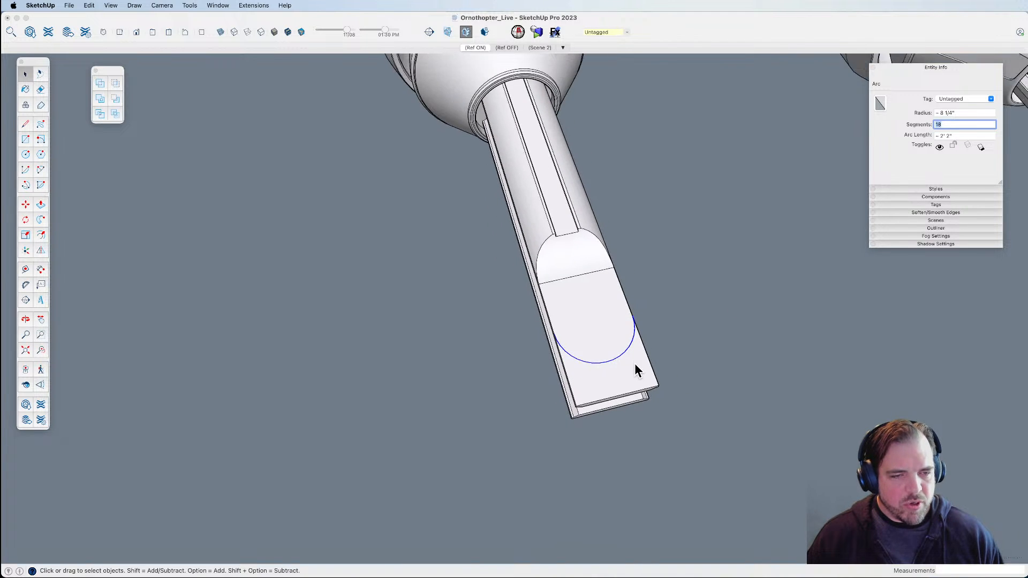
{"action": "left_click", "coordinate": [596, 355]}
{"action": "left_click", "coordinate": [854, 260]}
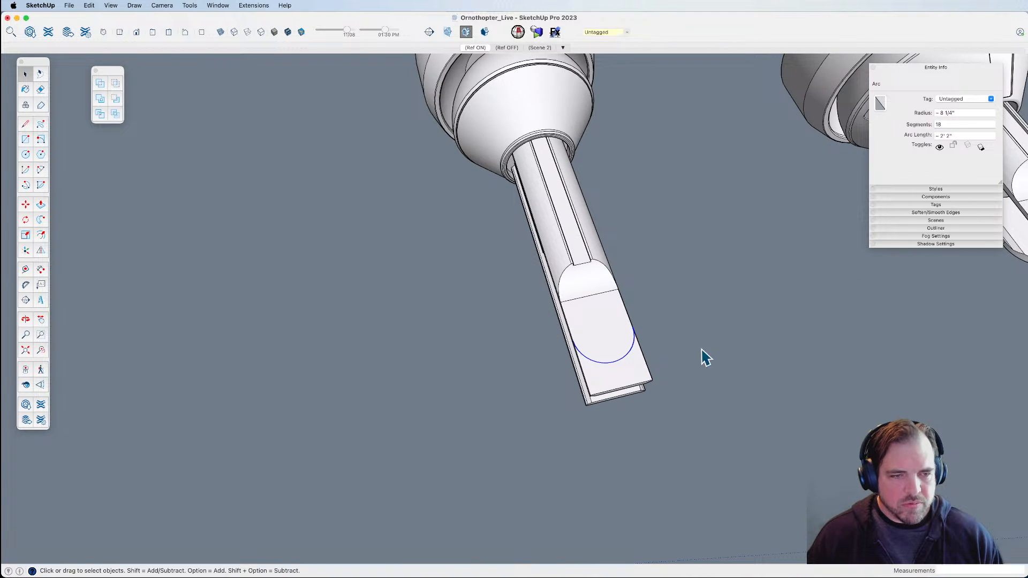
{"action": "left_click", "coordinate": [662, 369]}
{"action": "middle_click_drag", "start_coordinate": [661, 369], "coordinate": [589, 328], "text": "shift"}
Move the arc outward along the shaft so it lies clear of the prong tips.
{"action": "left_click", "coordinate": [588, 324]}
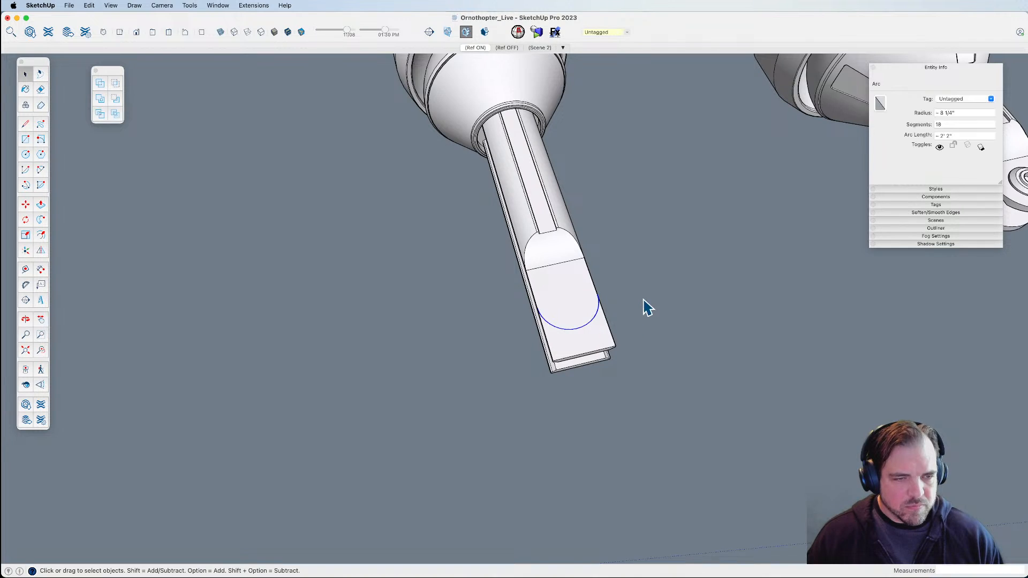
{"action": "scroll", "coordinate": [641, 300], "scroll_direction": "down", "scroll_amount": 4}
{"action": "key", "text": "m"}
{"action": "left_click", "coordinate": [641, 294]}
Draw straight edges around the arc from one end to the other, closing a profile wider than the shaft.
{"action": "key", "text": "l"}
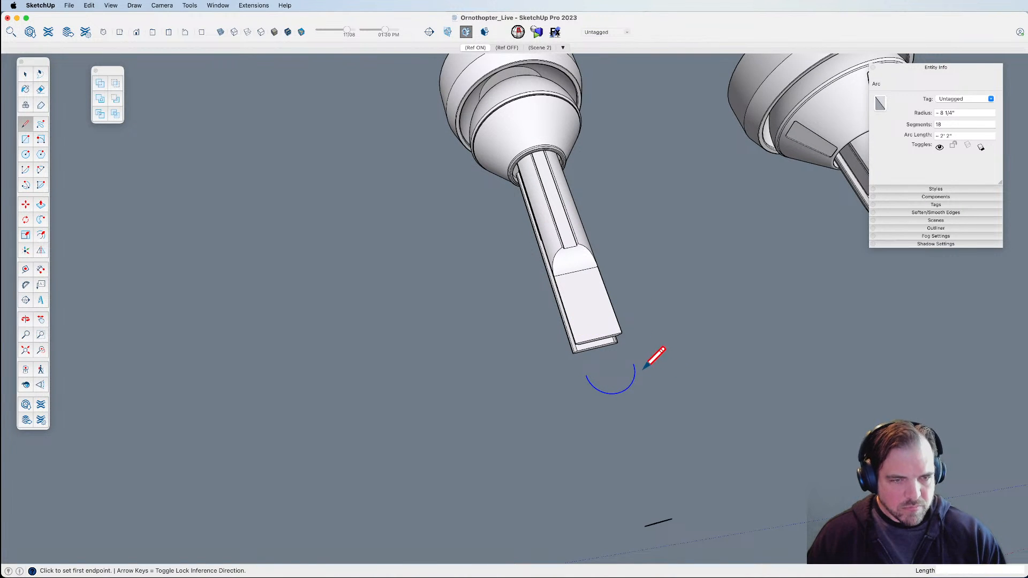
{"action": "left_click", "coordinate": [634, 364]}
{"action": "left_click", "coordinate": [688, 419]}
{"action": "left_click", "coordinate": [553, 453]}
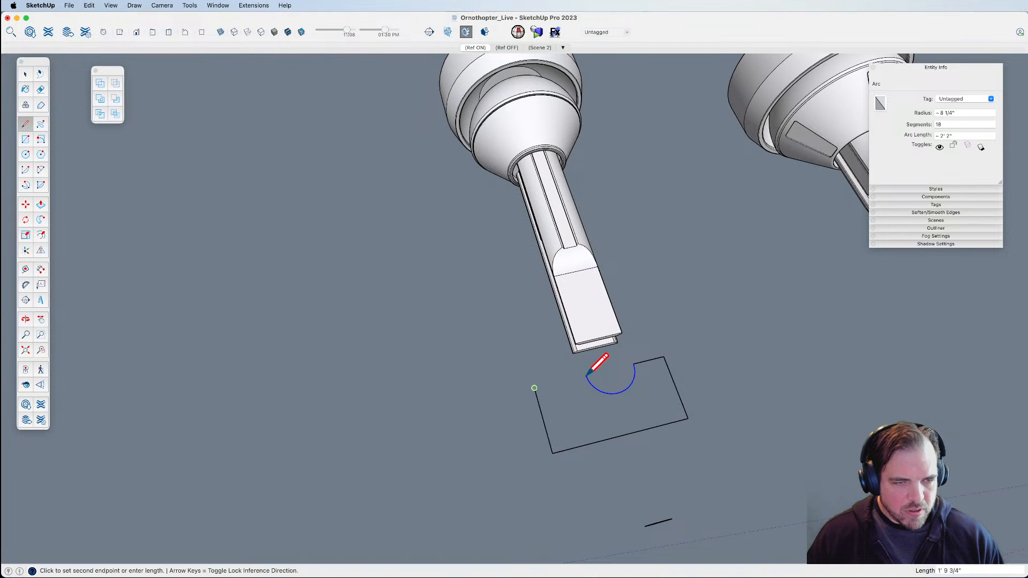
{"action": "left_click", "coordinate": [586, 377]}
Extrude the arc-notched profile into a block taller than the fork, group it and select it.
{"action": "key", "text": "p"}
{"action": "left_click", "coordinate": [630, 426]}
{"action": "left_click", "coordinate": [673, 383]}
{"action": "middle_click_drag", "start_coordinate": [632, 381], "coordinate": [730, 200], "text": "shift"}
{"action": "key", "text": "space"}
{"action": "left_click", "coordinate": [641, 375]}
Move the block vertically and inward along the shaft so its rounded notch spans both prong tips.
{"action": "key", "text": "m"}
{"action": "left_click", "coordinate": [675, 321]}
{"action": "left_click", "coordinate": [668, 393]}
{"action": "left_click", "coordinate": [668, 401]}
{"action": "left_click", "coordinate": [621, 378]}
{"action": "mouse_move", "coordinate": [600, 326]}
{"action": "middle_mouse_down", "text": "shift"}
{"action": "mouse_move", "coordinate": [603, 316]}
{"action": "mouse_move", "coordinate": [791, 429]}
{"action": "mouse_move", "coordinate": [587, 386]}
{"action": "mouse_move", "coordinate": [620, 327]}
{"action": "mouse_move", "coordinate": [580, 329]}
{"action": "middle_mouse_up", "text": "shift"}
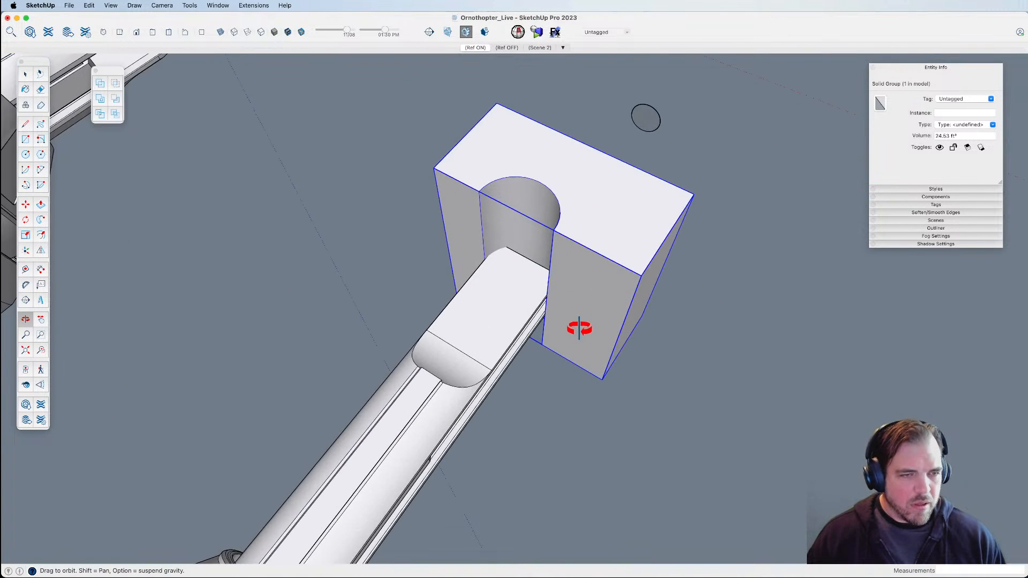
{"action": "left_click", "coordinate": [534, 409]}
{"action": "left_click", "coordinate": [511, 436]}
{"action": "middle_click_drag", "start_coordinate": [537, 397], "coordinate": [484, 246], "text": "shift"}
Subtract the arc-notched block from the shaft to round both prong tips.
{"action": "key", "text": "space"}
{"action": "left_click", "coordinate": [510, 378]}
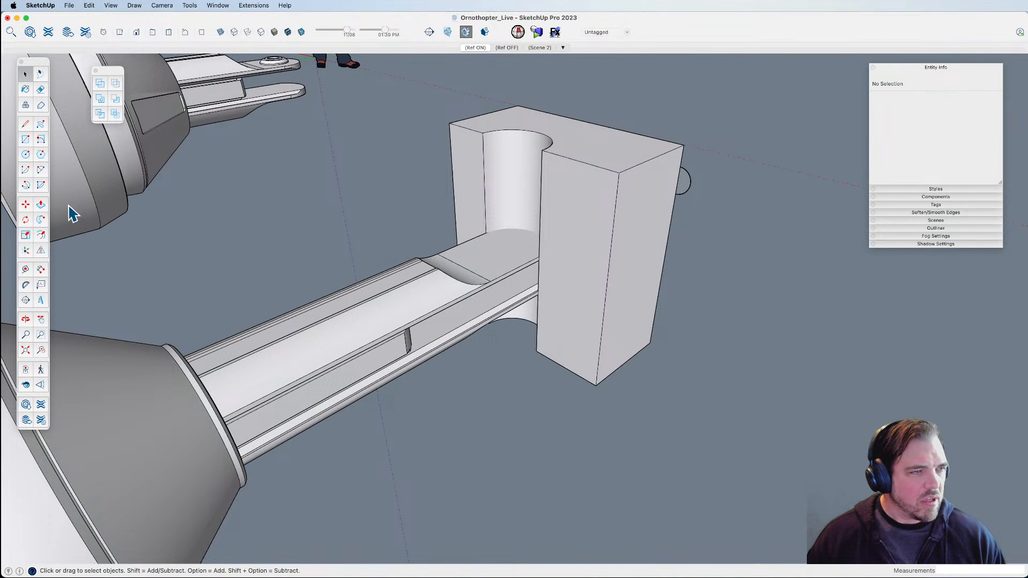
{"action": "left_click", "coordinate": [489, 315]}
{"action": "left_click", "coordinate": [532, 320]}
{"action": "middle_click_drag", "start_coordinate": [533, 322], "coordinate": [470, 321]}
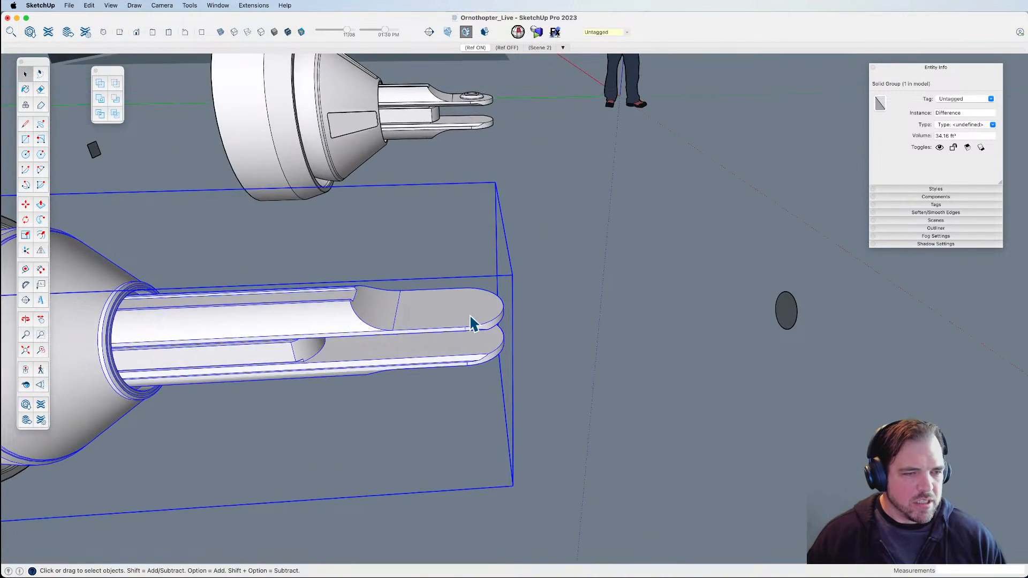
Inside the shaft group, select the rounded tips of both prongs and move them 5 1/4" inward along the shaft.
{"action": "double_click", "coordinate": [470, 317]}
{"action": "left_click_drag", "start_coordinate": [431, 260], "coordinate": [537, 404]}
{"action": "scroll", "coordinate": [456, 316], "scroll_direction": "up", "scroll_amount": 5}
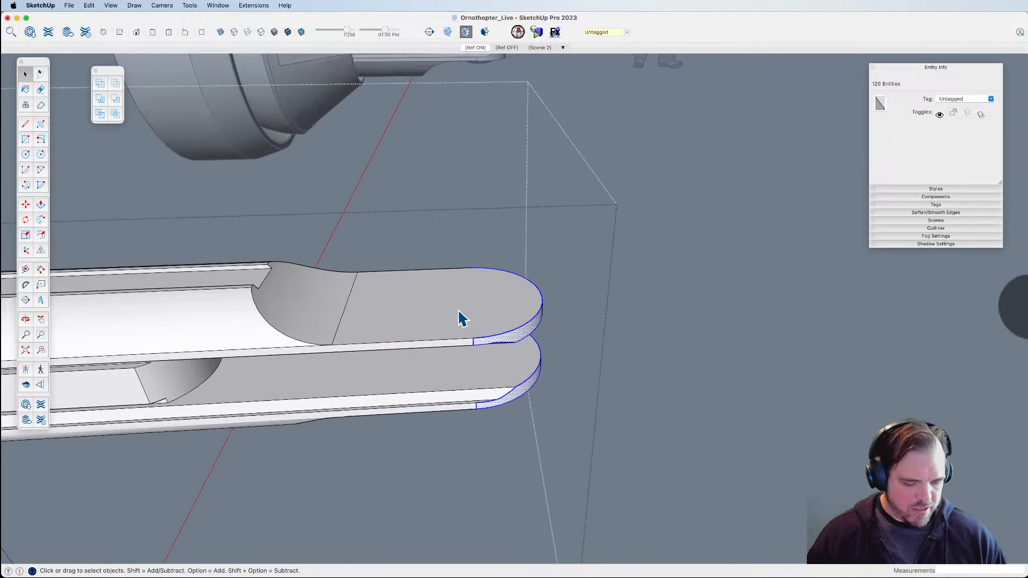
{"action": "key", "text": "m"}
{"action": "left_click", "coordinate": [470, 305]}
{"action": "left_click", "coordinate": [424, 306]}
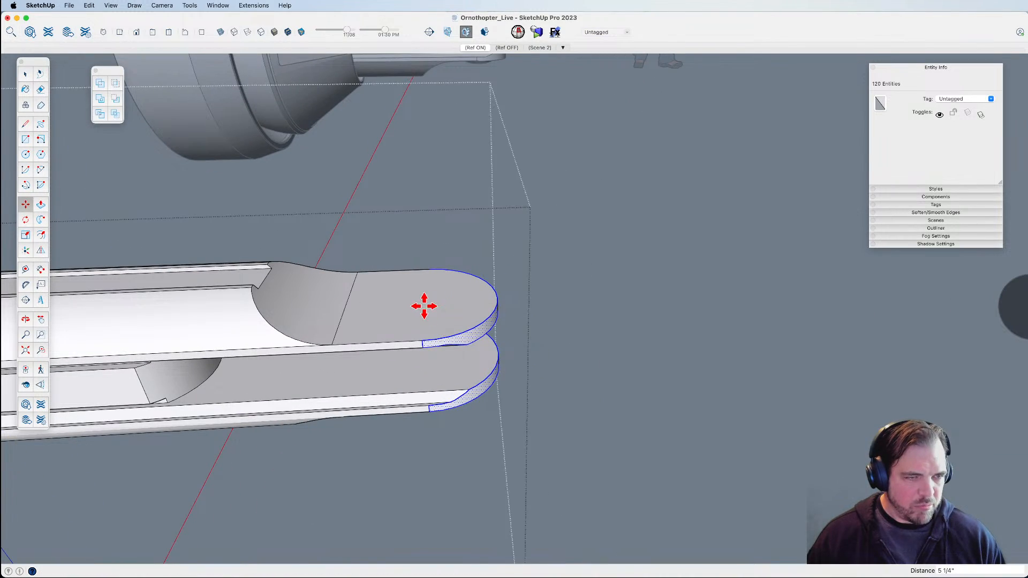
{"action": "key", "text": "space"}
{"action": "left_click", "coordinate": [604, 391]}
{"action": "middle_click_drag", "start_coordinate": [604, 390], "coordinate": [637, 357]}
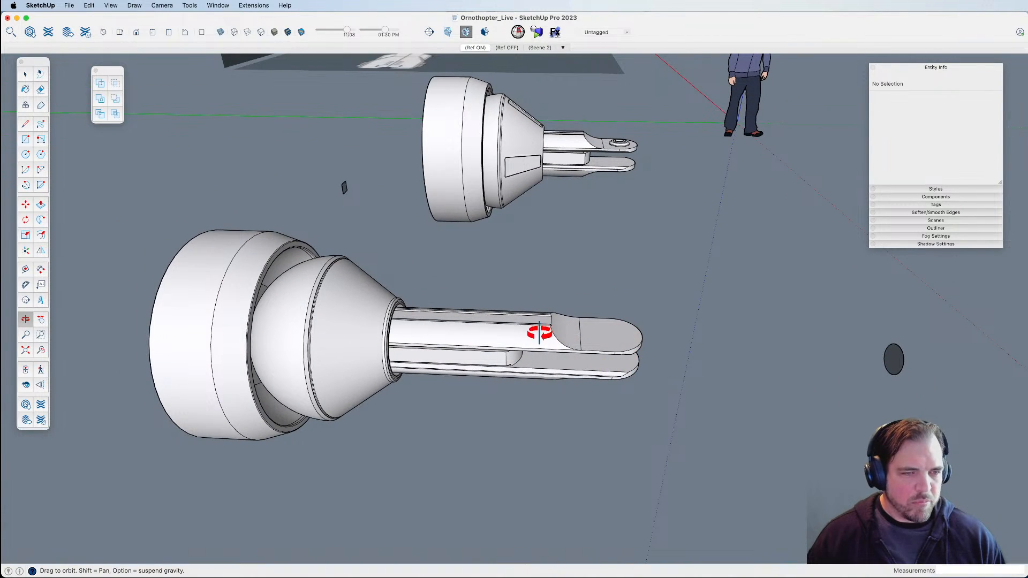
{"action": "mouse_move", "coordinate": [570, 341]}
{"action": "middle_mouse_down"}
{"action": "mouse_move", "coordinate": [546, 344]}
{"action": "mouse_move", "coordinate": [567, 358]}
{"action": "middle_mouse_up"}
Select the prong ends together with the curved slot end and move them about 1' 1 15/16" inward to shorten the fork.
{"action": "key", "text": "space"}
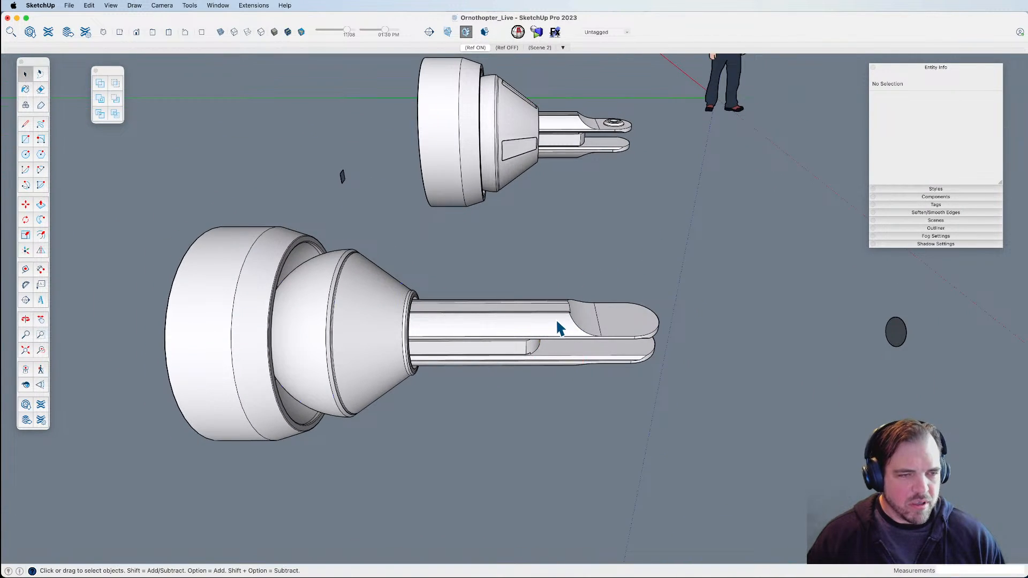
{"action": "double_click", "coordinate": [556, 323]}
{"action": "left_click_drag", "start_coordinate": [494, 259], "coordinate": [746, 455]}
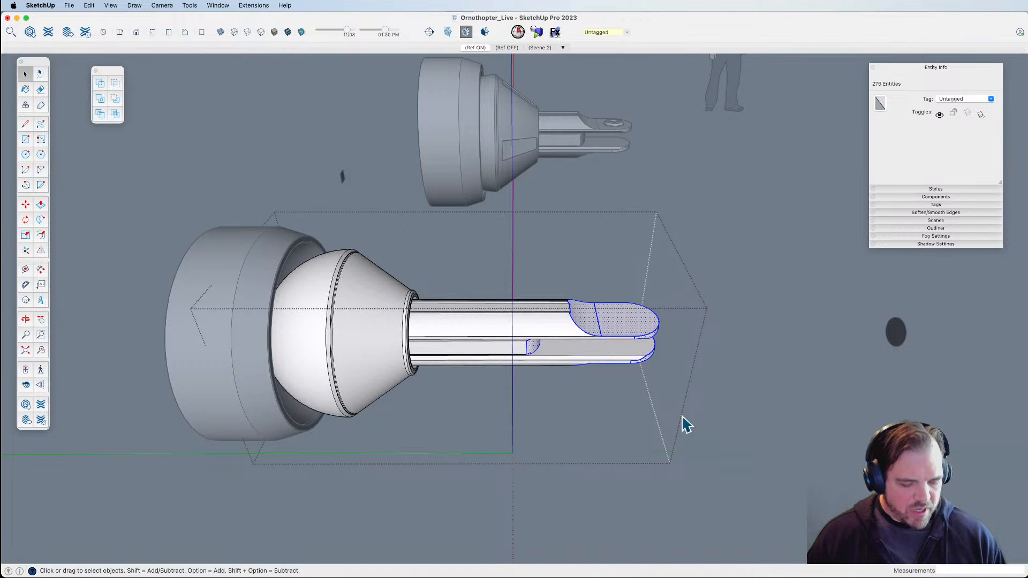
{"action": "scroll", "coordinate": [586, 328], "scroll_direction": "up", "scroll_amount": 3}
{"action": "key", "text": "m"}
{"action": "left_click", "coordinate": [619, 319]}
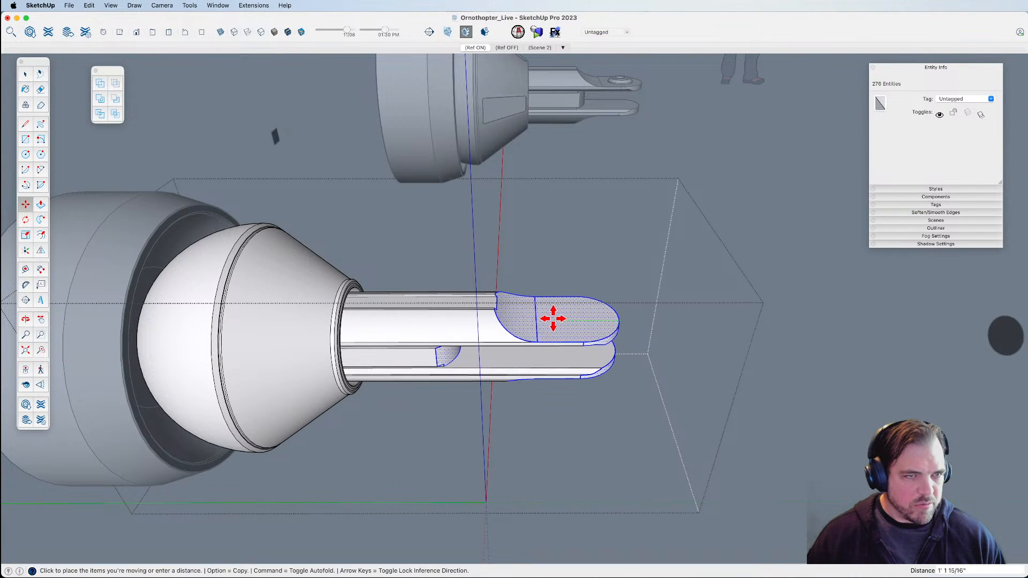
{"action": "left_click", "coordinate": [555, 317]}
Select only the rounded prong tips and move them about 3" inward along the shaft.
{"action": "key", "text": "space"}
{"action": "left_click_drag", "start_coordinate": [609, 377], "coordinate": [669, 432]}
{"action": "scroll", "coordinate": [605, 333], "scroll_direction": "up", "scroll_amount": 3}
{"action": "key", "text": "m"}
{"action": "left_click", "coordinate": [595, 314]}
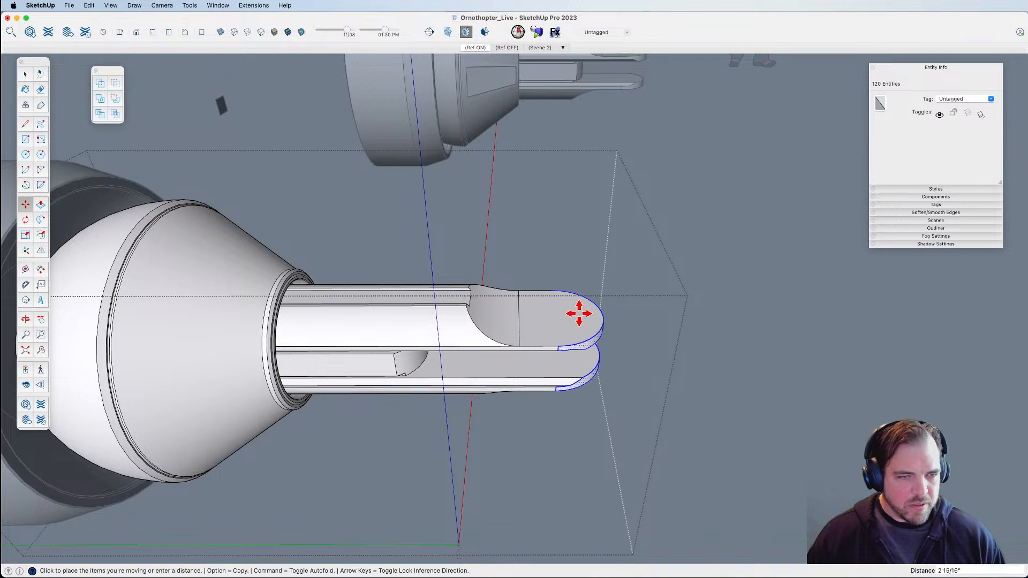
{"action": "left_click", "coordinate": [576, 314]}
{"action": "middle_click_drag", "start_coordinate": [536, 341], "coordinate": [523, 293]}
Select the prong ends including their curved notches and move them inward along the green axis, leaving the slot end in place.
{"action": "key", "text": "space"}
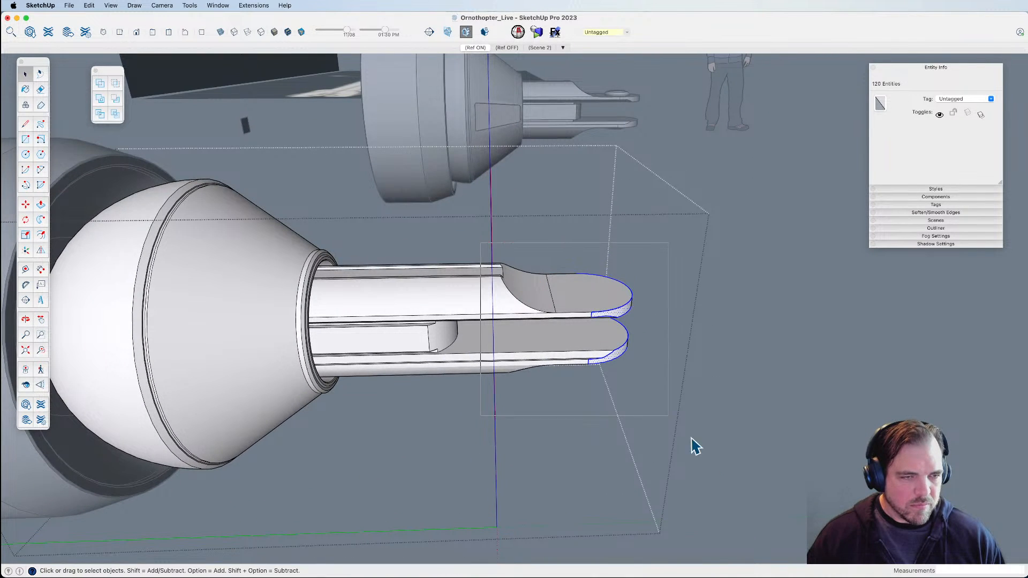
{"action": "key", "text": "m"}
{"action": "left_click", "coordinate": [596, 298]}
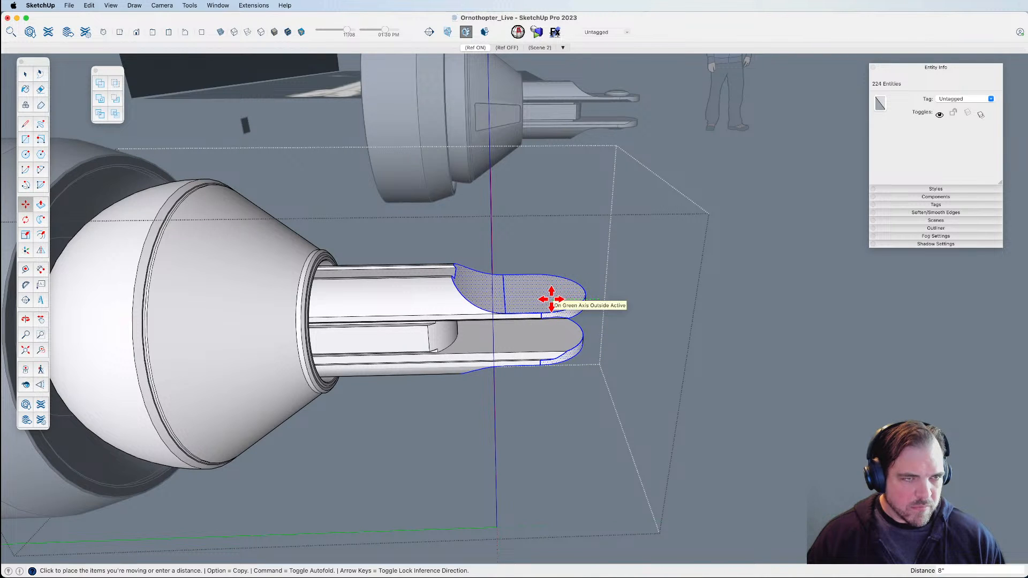
{"action": "left_click", "coordinate": [536, 298]}
{"action": "key", "text": "space"}
{"action": "middle_click_drag", "start_coordinate": [627, 390], "coordinate": [600, 483]}
{"action": "middle_click_drag", "start_coordinate": [603, 483], "coordinate": [318, 390]}
{"action": "scroll", "coordinate": [500, 364], "scroll_direction": "down", "scroll_amount": 3}
{"action": "middle_click_drag", "start_coordinate": [493, 364], "coordinate": [380, 341], "text": "shift"}
{"action": "scroll", "coordinate": [634, 346], "scroll_direction": "up", "scroll_amount": 3}
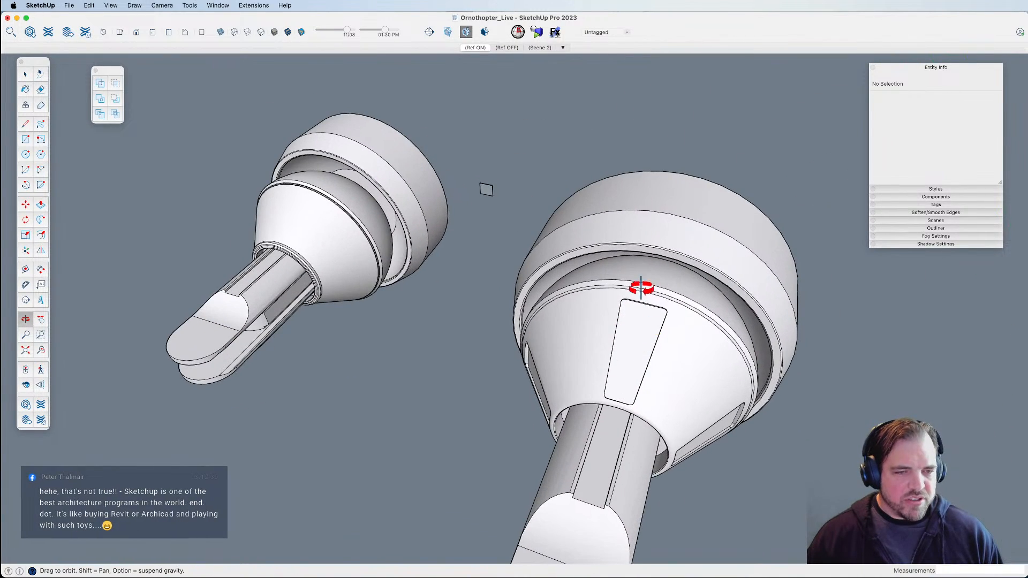
Draw a circle of about 4 1/8" radius centred on the flat rounded end of the upper prong.
{"action": "middle_click_drag", "start_coordinate": [619, 371], "coordinate": [654, 302]}
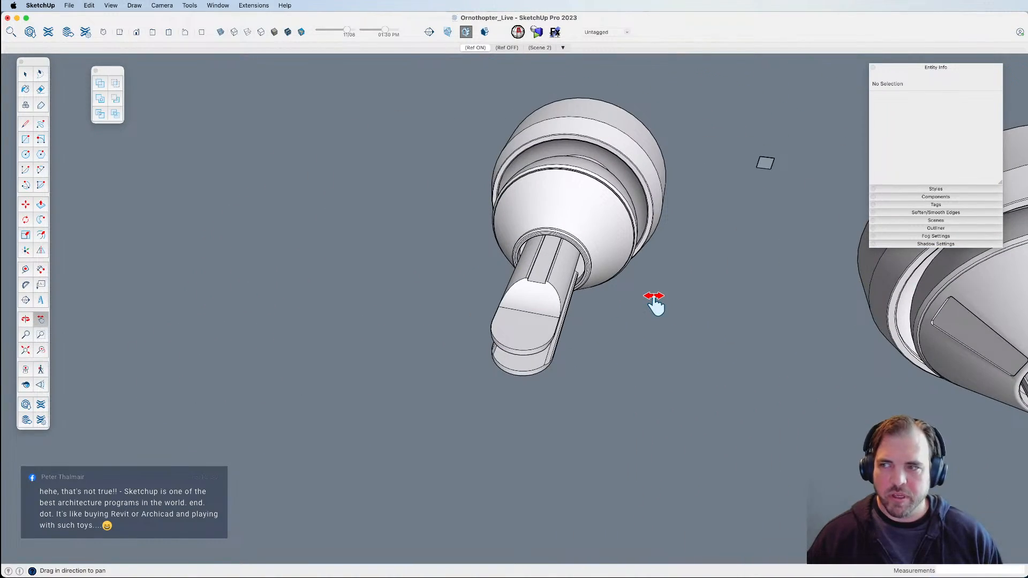
{"action": "scroll", "coordinate": [537, 338], "scroll_direction": "up", "scroll_amount": 5}
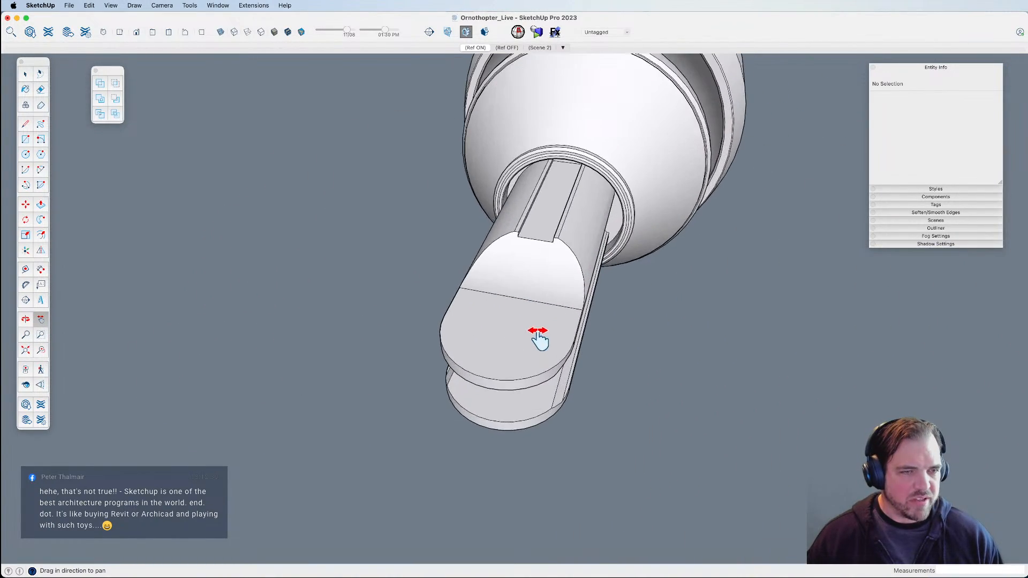
{"action": "key", "text": "c"}
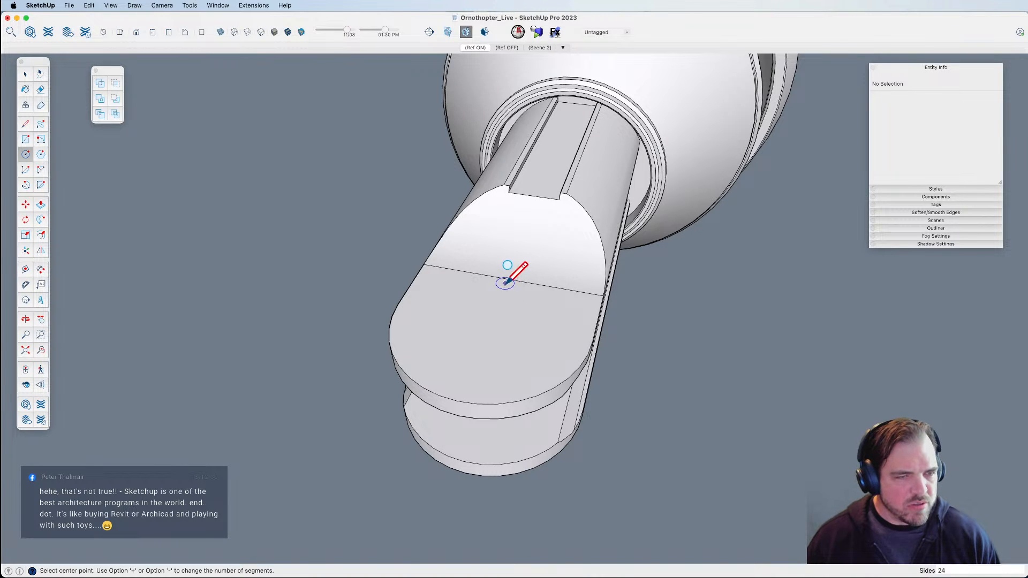
{"action": "left_click", "coordinate": [488, 334]}
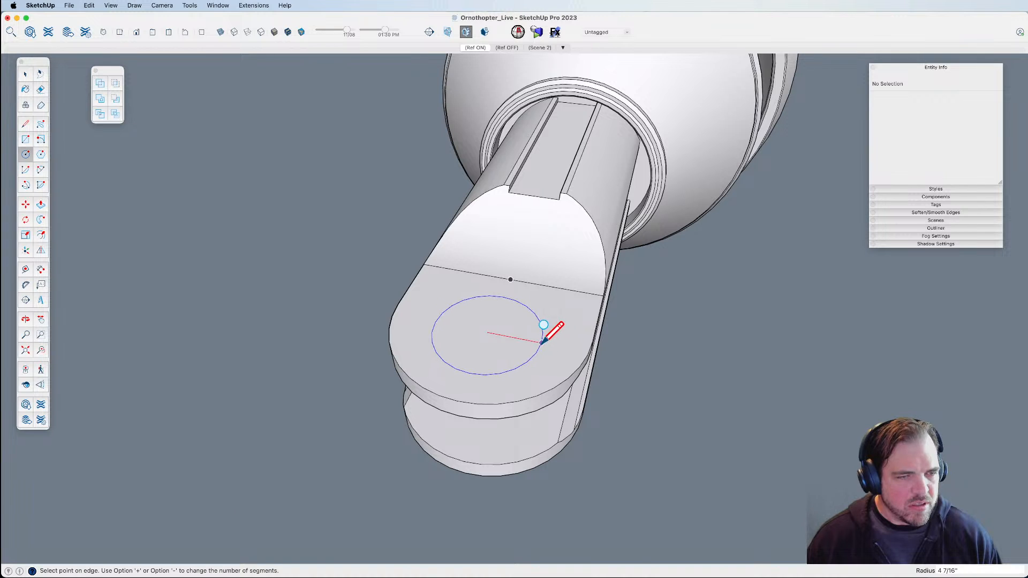
{"action": "left_click", "coordinate": [538, 340]}
Set the circle on the prong to 36 segments.
{"action": "key", "text": "p"}
{"action": "scroll", "coordinate": [447, 333], "scroll_direction": "up", "scroll_amount": 5}
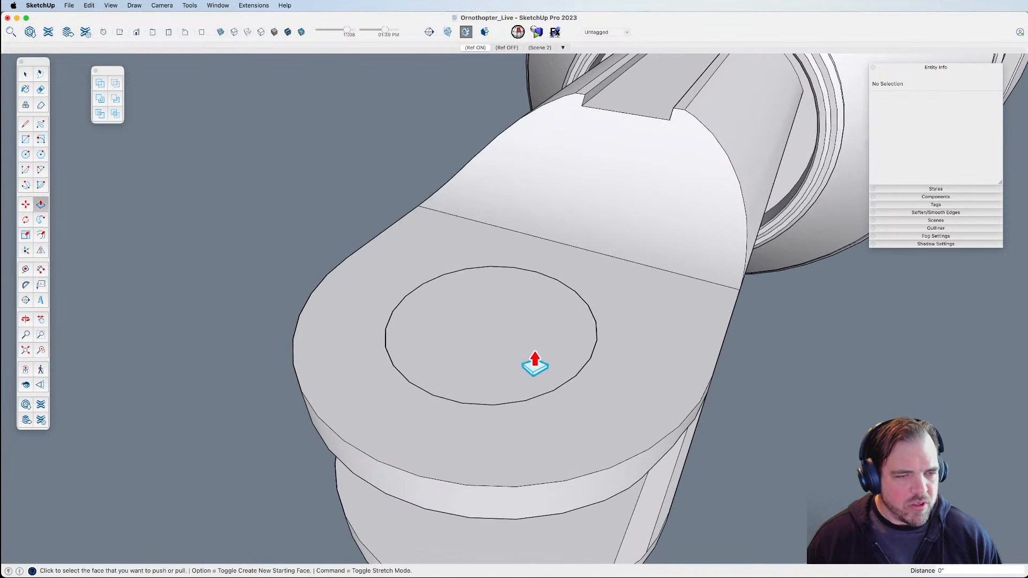
{"action": "key", "text": "space"}
{"action": "left_click", "coordinate": [576, 378]}
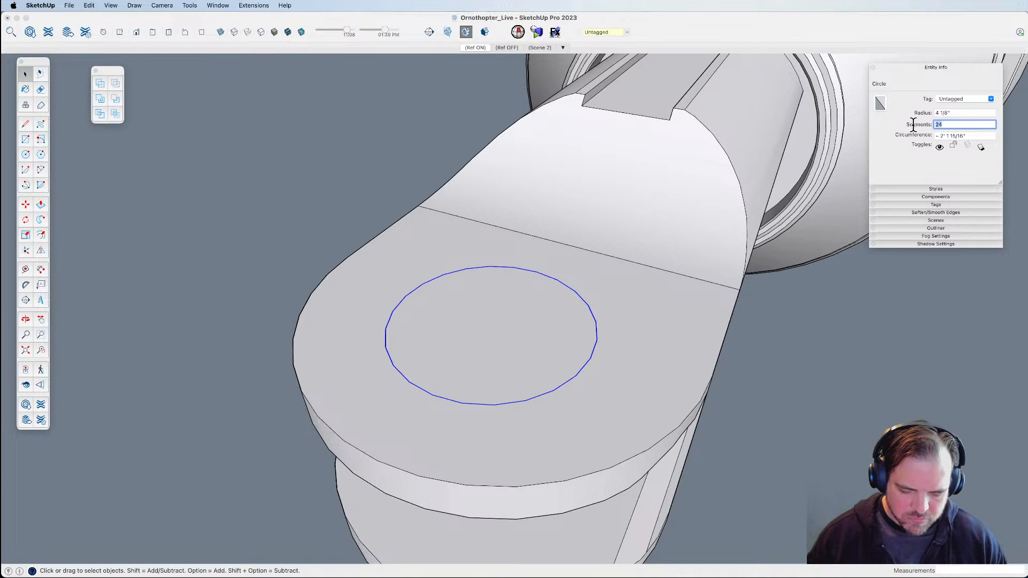
{"action": "type", "text": "36"}
{"action": "key", "text": "Return"}
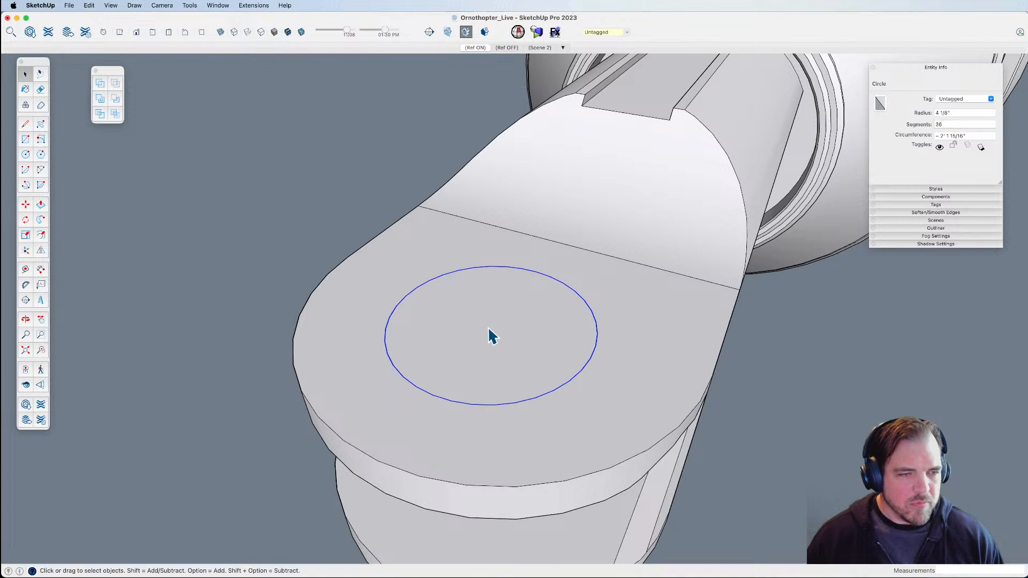
Extrude the circle upward into a low disc and copy its top edge about 1/2" down the side.
{"action": "key", "text": "p"}
{"action": "left_click", "coordinate": [493, 339]}
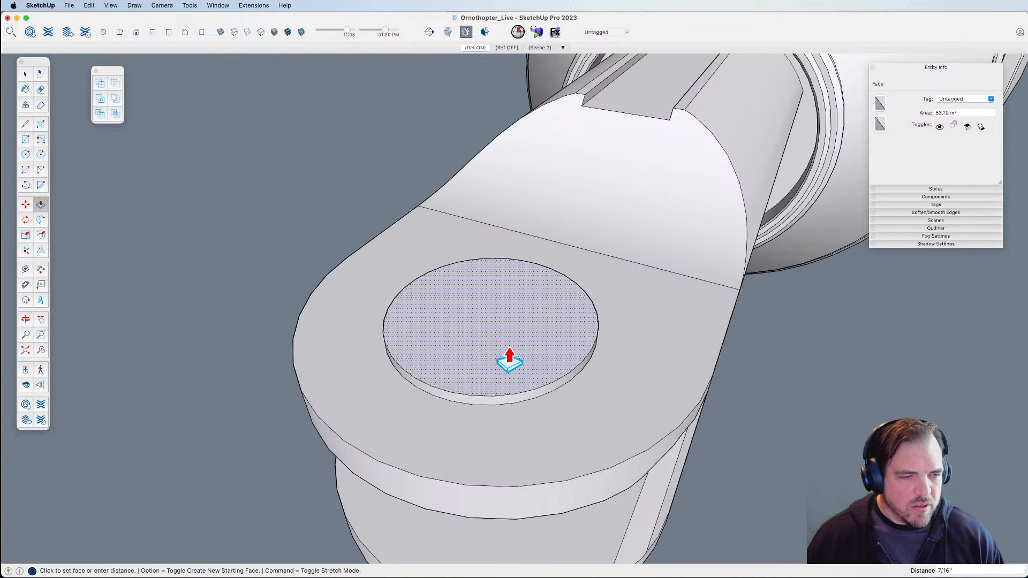
{"action": "left_click", "coordinate": [509, 349]}
{"action": "key", "text": "space"}
{"action": "left_click", "coordinate": [551, 374]}
{"action": "scroll", "coordinate": [551, 376], "scroll_direction": "up", "scroll_amount": 4}
{"action": "key", "text": "m"}
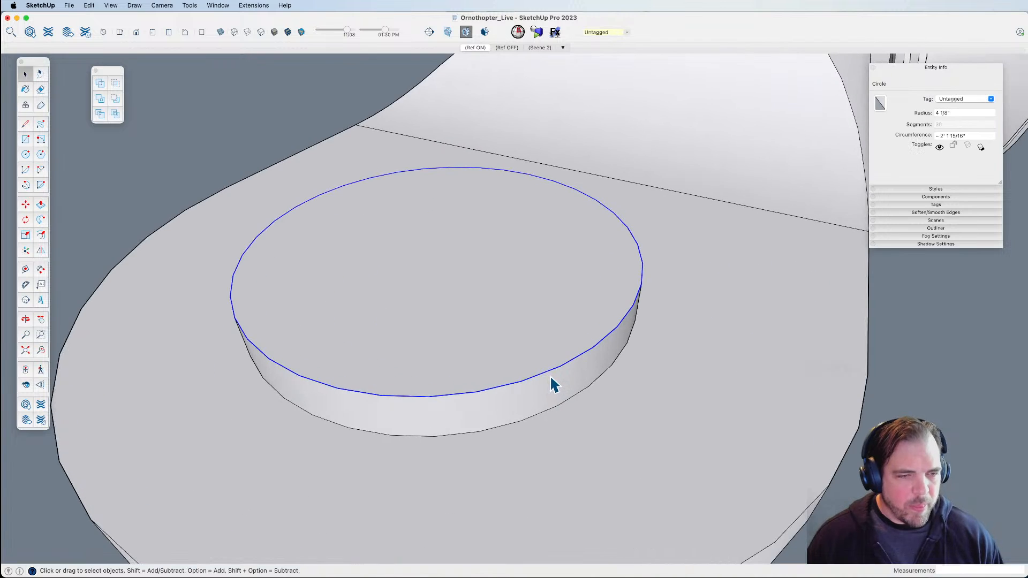
{"action": "key", "text": "alt"}
{"action": "left_click", "coordinate": [560, 369]}
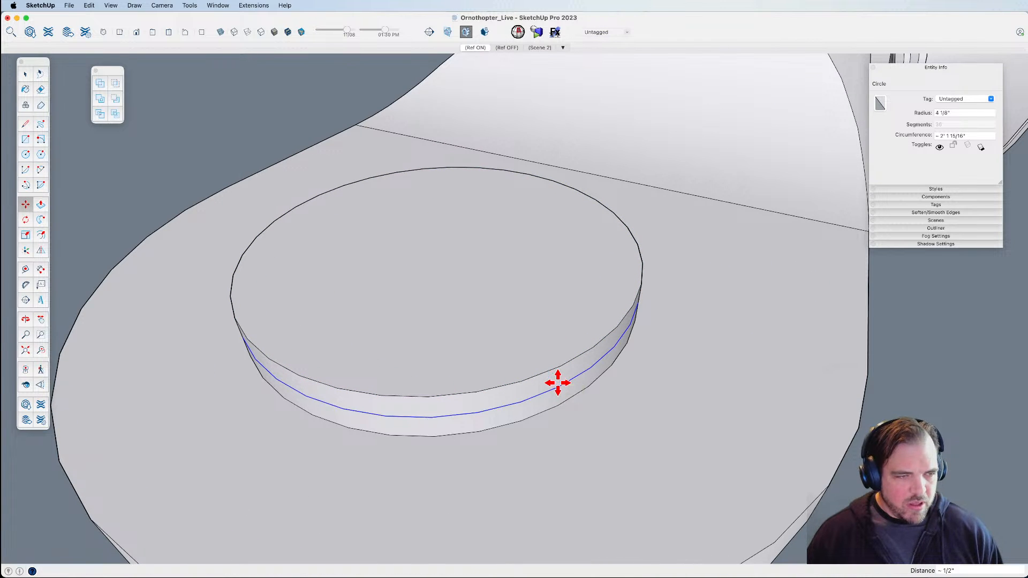
{"action": "left_click", "coordinate": [558, 382]}
Scale the disc's top face to 0.93 about its centre, and offset its edge about 7/16" inward.
{"action": "key", "text": "s"}
{"action": "left_click", "coordinate": [687, 209]}
{"action": "key", "text": "alt"}
{"action": "left_click", "coordinate": [671, 214]}
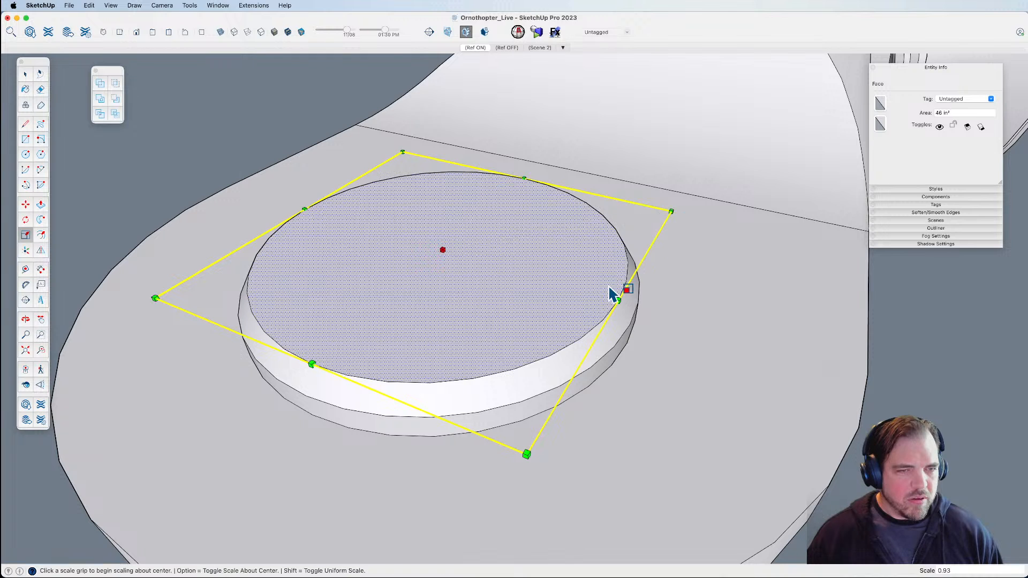
{"action": "key", "text": "f"}
{"action": "left_click", "coordinate": [600, 287]}
{"action": "left_click", "coordinate": [597, 288]}
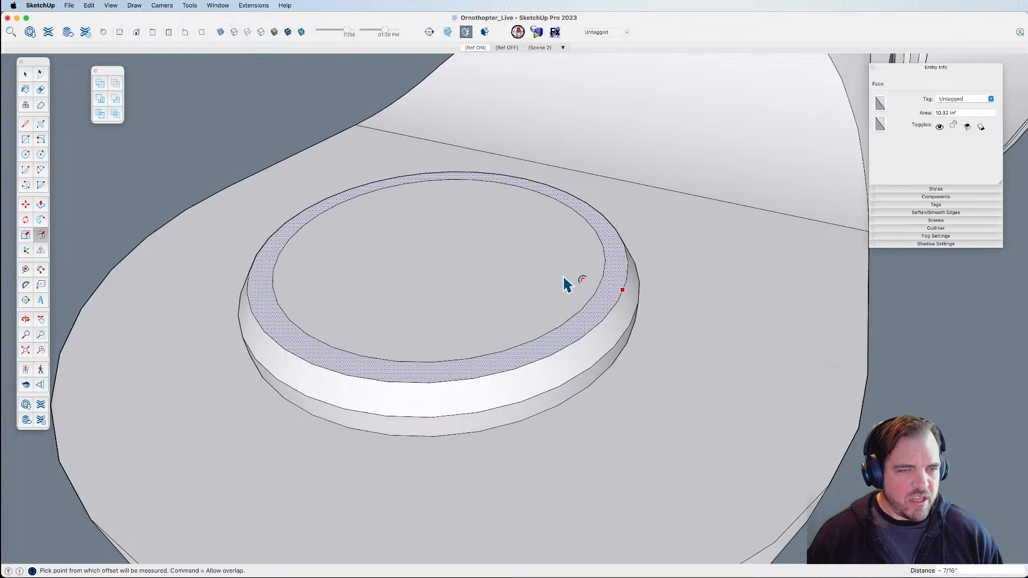
Push the inner circular face down slightly to form a recess and scale the recessed face to 0.94 about its centre.
{"action": "key", "text": "p"}
{"action": "left_click", "coordinate": [564, 277]}
{"action": "left_click", "coordinate": [564, 283]}
{"action": "key", "text": "space"}
{"action": "left_click", "coordinate": [559, 272]}
{"action": "key", "text": "s"}
{"action": "left_click", "coordinate": [646, 220]}
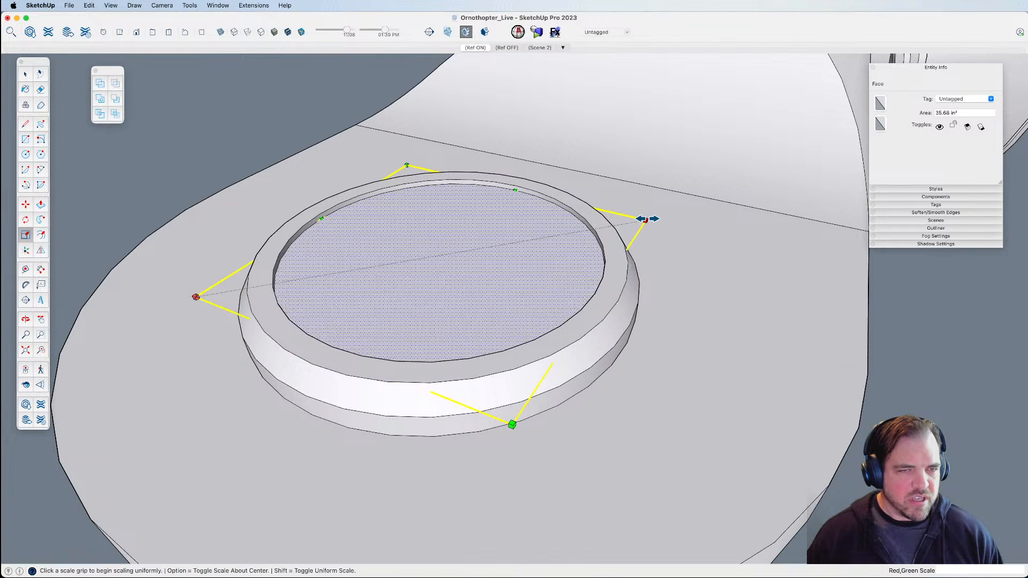
{"action": "key", "text": "alt"}
{"action": "left_click", "coordinate": [637, 226]}
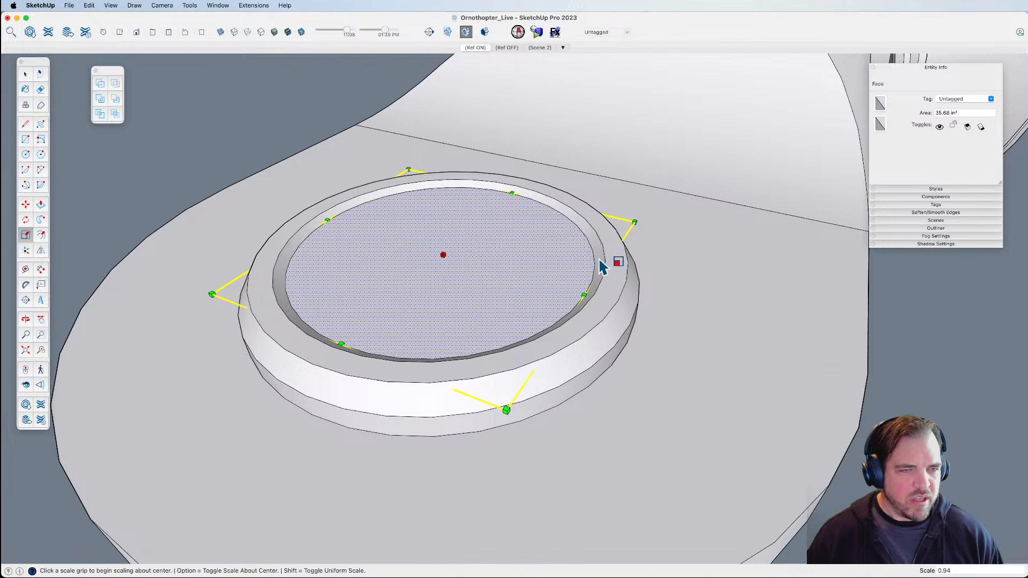
Offset the recessed face's edge inward and extrude the inner circle up above the outer rim.
{"action": "key", "text": "f"}
{"action": "left_click", "coordinate": [572, 271]}
{"action": "left_click", "coordinate": [574, 274]}
{"action": "key", "text": "p"}
{"action": "left_click", "coordinate": [513, 292]}
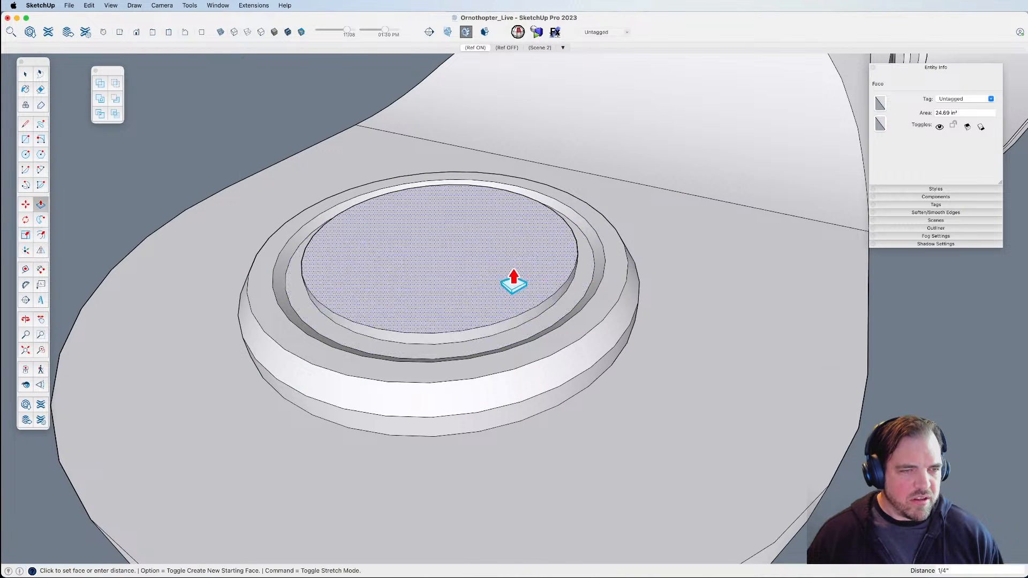
{"action": "left_click", "coordinate": [512, 260]}
Scale the raised inner disc's top face to 0.88 about its centre to taper its sides.
{"action": "key", "text": "space"}
{"action": "left_click", "coordinate": [548, 248]}
{"action": "key", "text": "s"}
{"action": "left_click", "coordinate": [617, 197]}
{"action": "key", "text": "alt"}
{"action": "left_click", "coordinate": [599, 201]}
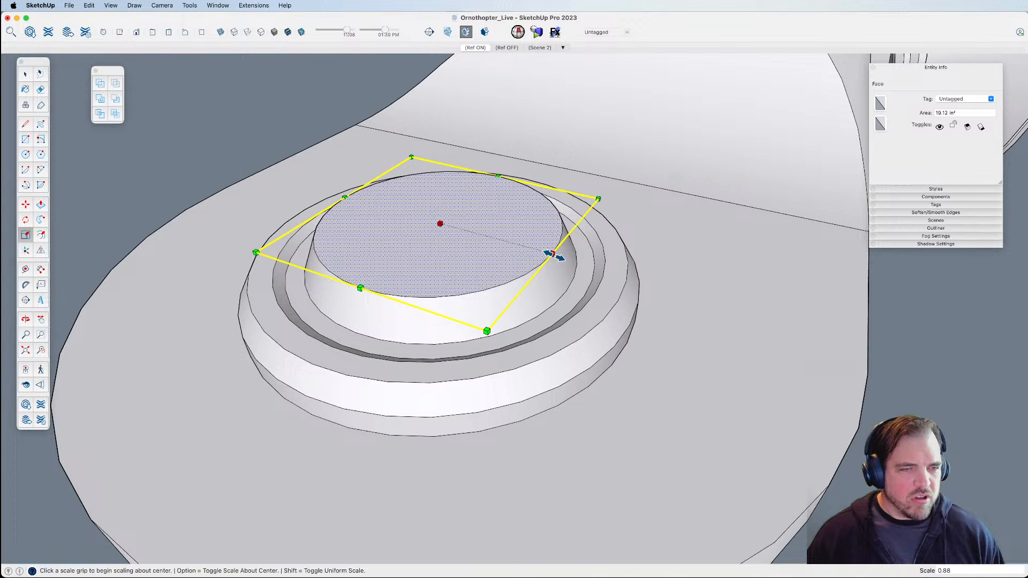
Extrude the tapered disc's top face another 1/8" and scale it down about its centre to form a bevel.
{"action": "key", "text": "p"}
{"action": "left_click", "coordinate": [502, 269]}
{"action": "left_click", "coordinate": [502, 263]}
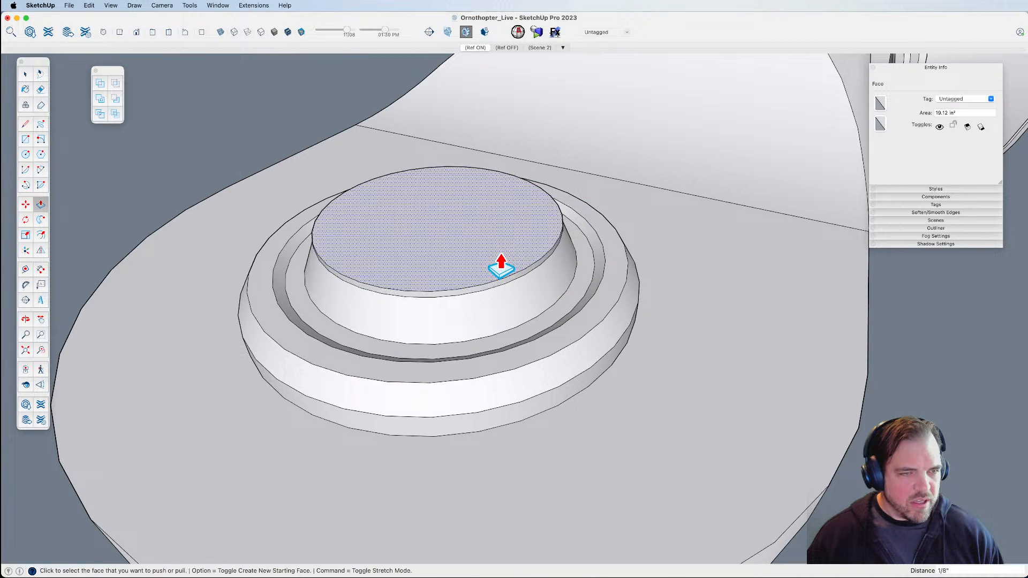
{"action": "key", "text": "s"}
{"action": "left_click", "coordinate": [598, 195]}
{"action": "key", "text": "alt"}
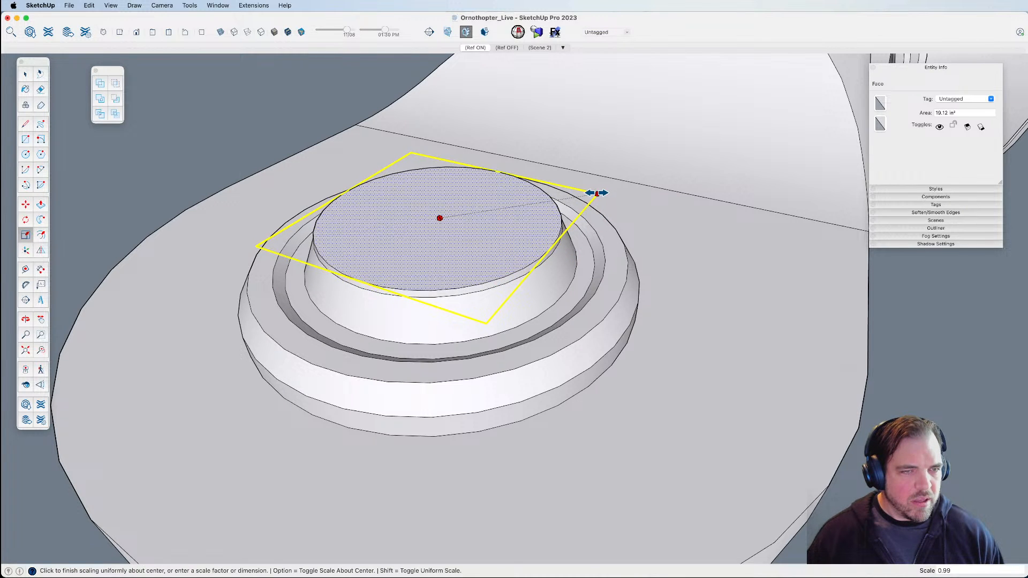
{"action": "left_click", "coordinate": [573, 198]}
Offset the beveled top face's edge slightly inward and push the inner circle down to hollow out the centre.
{"action": "middle_click_drag", "start_coordinate": [489, 252], "coordinate": [557, 351]}
{"action": "key", "text": "f"}
{"action": "left_click", "coordinate": [544, 229]}
{"action": "left_click", "coordinate": [529, 235]}
{"action": "key", "text": "p"}
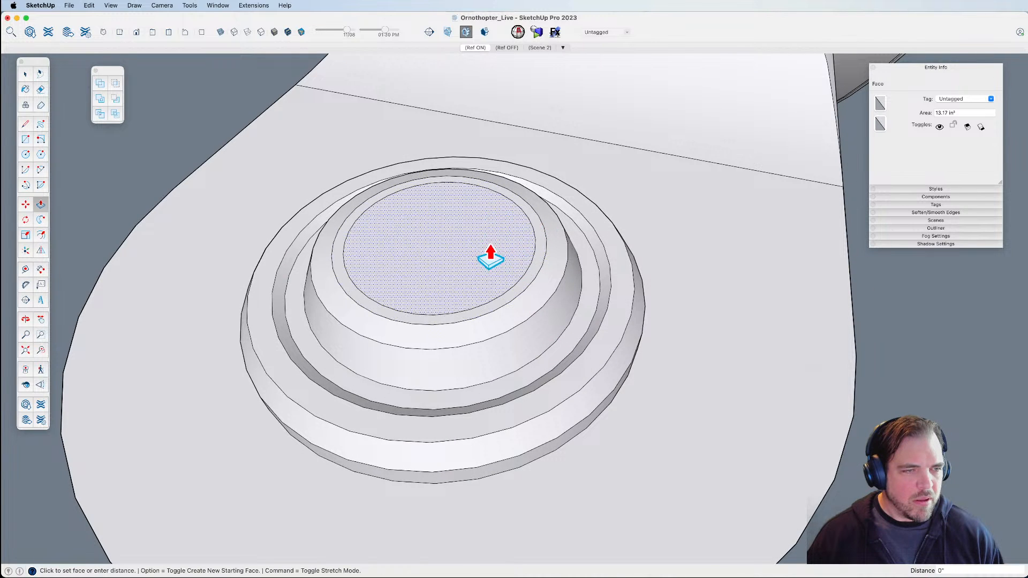
{"action": "left_click", "coordinate": [489, 255]}
{"action": "left_click", "coordinate": [490, 279]}
Select the hinge's top ring together with its beveled band and move them down about 5/16".
{"action": "key", "text": "s"}
{"action": "middle_click_drag", "start_coordinate": [481, 246], "coordinate": [406, 287]}
{"action": "key", "text": "space"}
{"action": "scroll", "coordinate": [473, 291], "scroll_direction": "up", "scroll_amount": 3}
{"action": "middle_click_drag", "start_coordinate": [500, 291], "coordinate": [519, 371]}
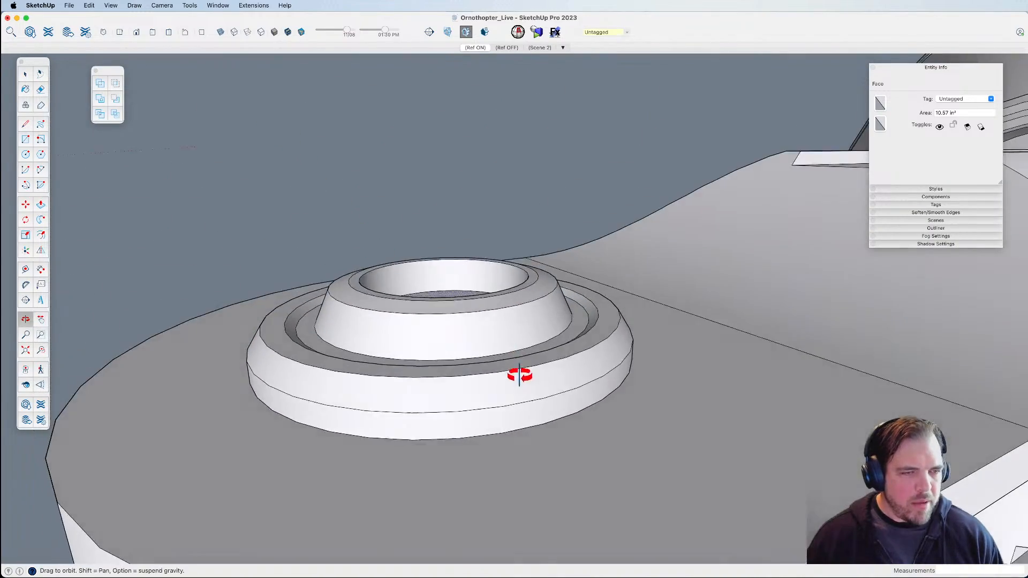
{"action": "scroll", "coordinate": [532, 292], "scroll_direction": "up", "scroll_amount": 3}
{"action": "left_click", "coordinate": [547, 292], "text": "shift"}
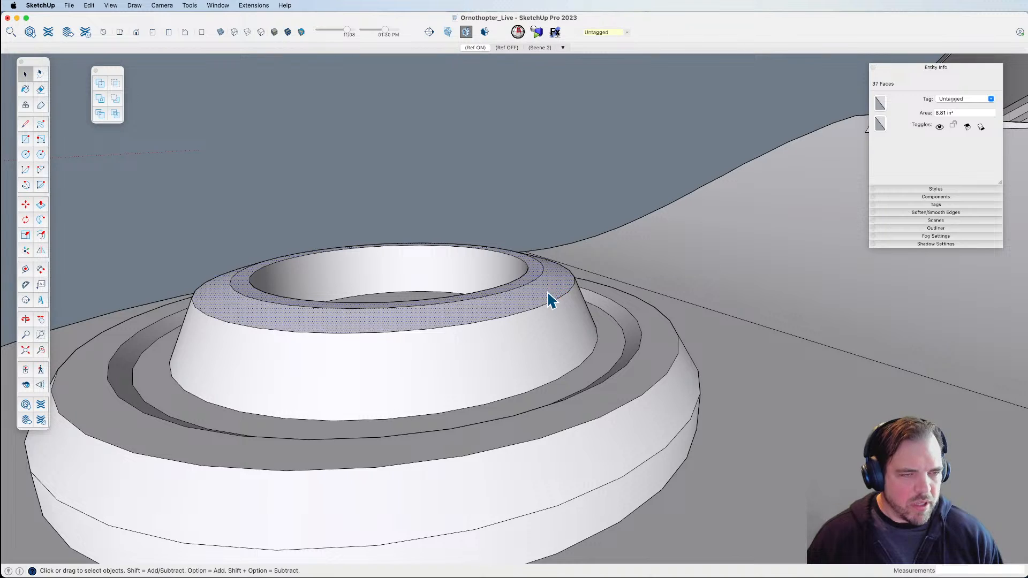
{"action": "key", "text": "m"}
{"action": "left_click", "coordinate": [540, 276]}
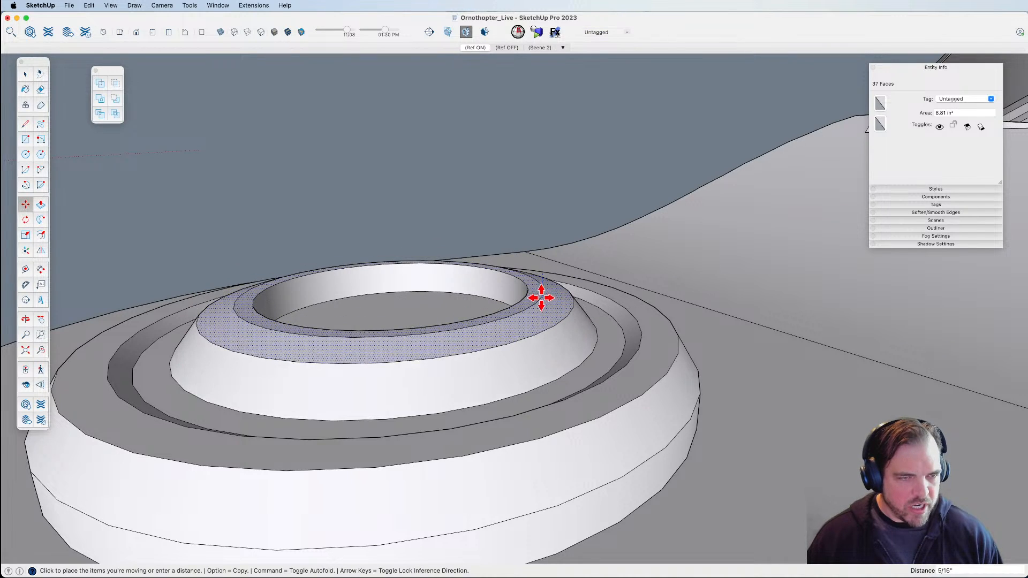
{"action": "left_click", "coordinate": [541, 298]}
Select all of the hinge geometry and make it a component named "wings hinge".
{"action": "scroll", "coordinate": [535, 304], "scroll_direction": "down", "scroll_amount": 5}
{"action": "middle_click_drag", "start_coordinate": [520, 314], "coordinate": [520, 415]}
{"action": "key", "text": "space"}
{"action": "triple_click", "coordinate": [502, 347]}
{"action": "scroll", "coordinate": [501, 332], "scroll_direction": "down", "scroll_amount": 5}
{"action": "middle_click_drag", "start_coordinate": [500, 316], "coordinate": [624, 338]}
{"action": "key", "text": "g"}
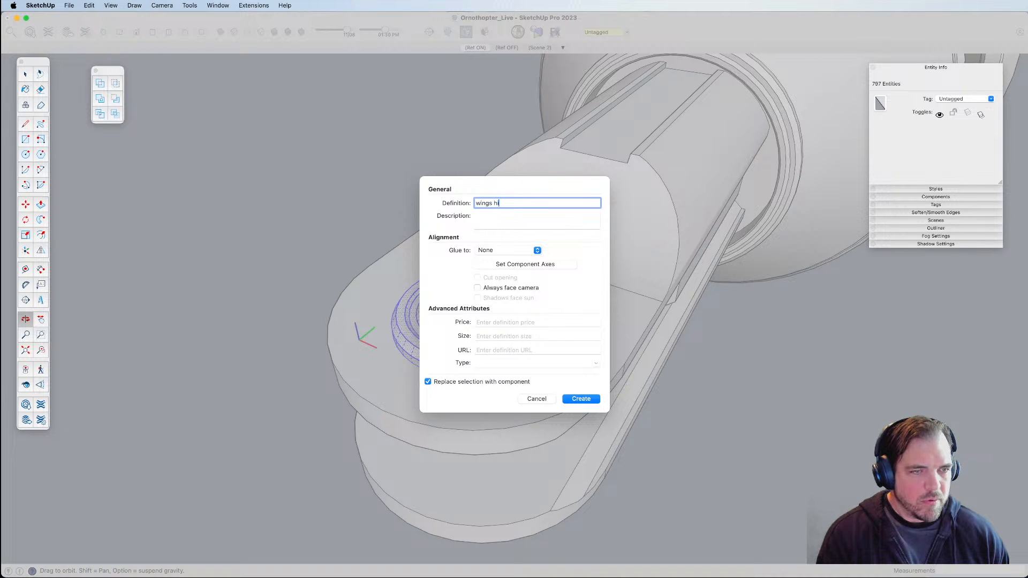
{"action": "key", "text": "Return"}
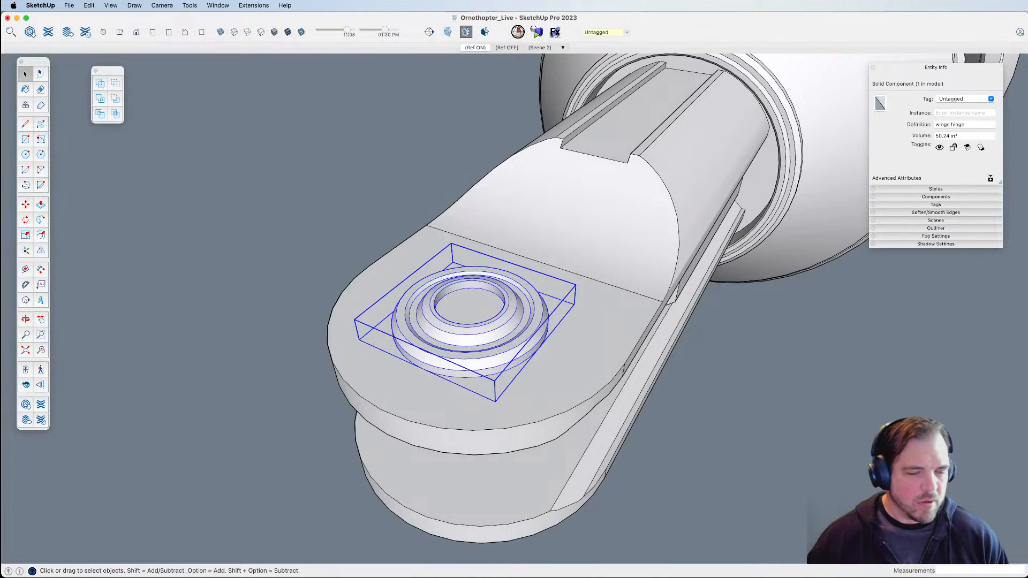
Try to flip a copy of the wings hinge component down onto the lower prong.
{"action": "scroll", "coordinate": [672, 336], "scroll_direction": "down", "scroll_amount": 2}
{"action": "middle_click_drag", "start_coordinate": [623, 362], "coordinate": [536, 261]}
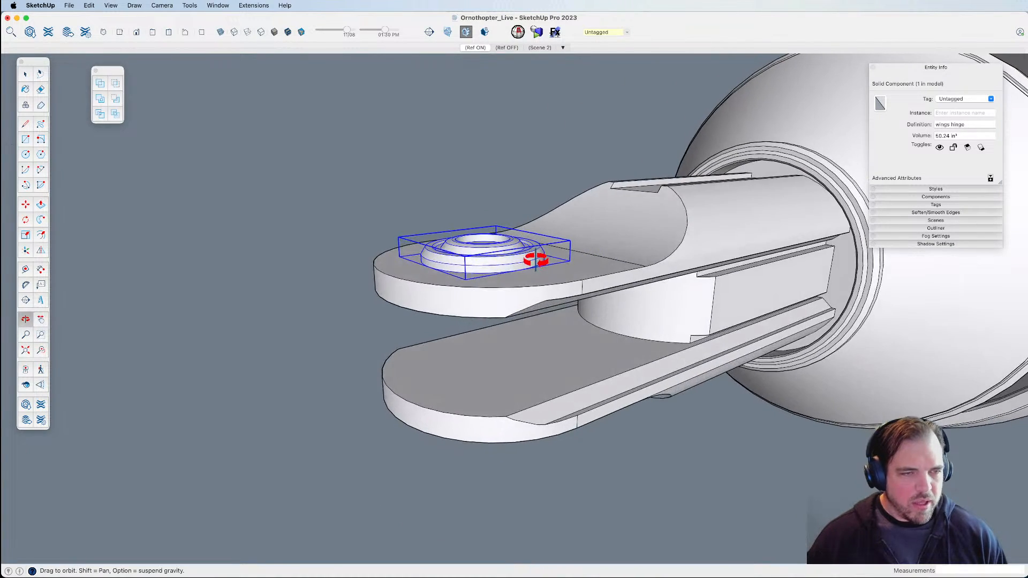
{"action": "key", "text": "shift+f"}
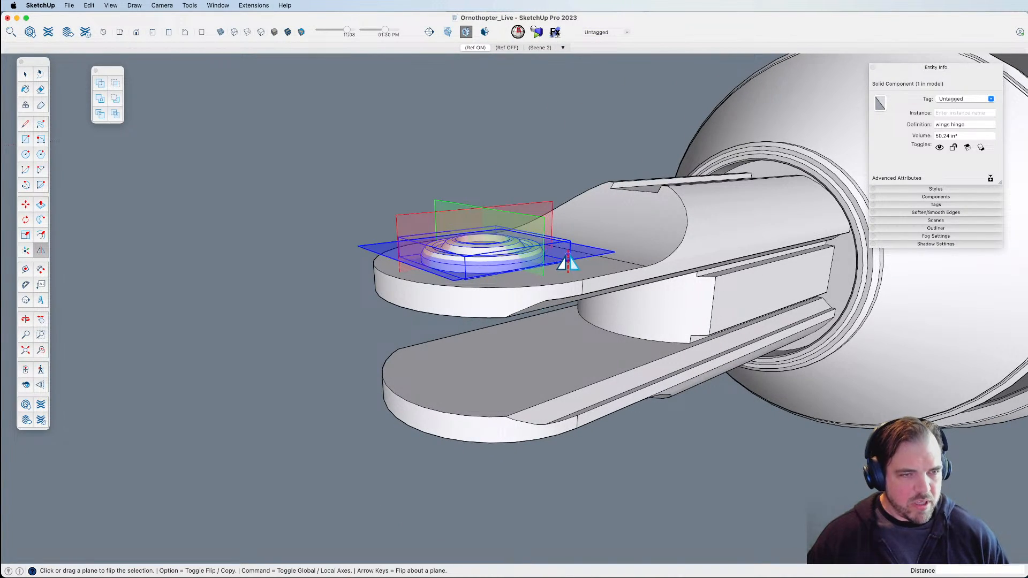
{"action": "key", "text": "alt"}
{"action": "left_click", "coordinate": [567, 261]}
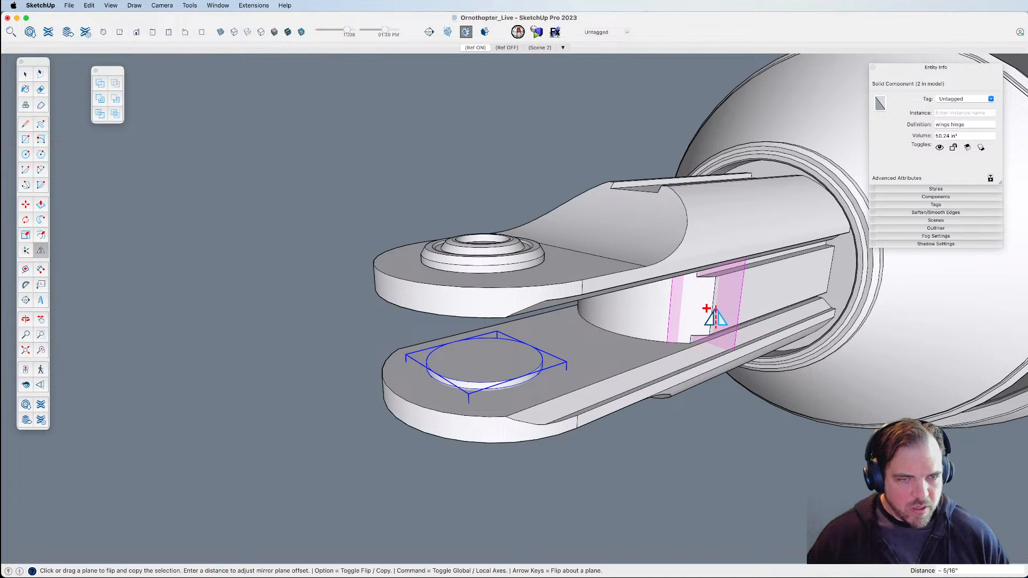
{"action": "left_click_drag", "start_coordinate": [699, 323], "coordinate": [526, 334]}
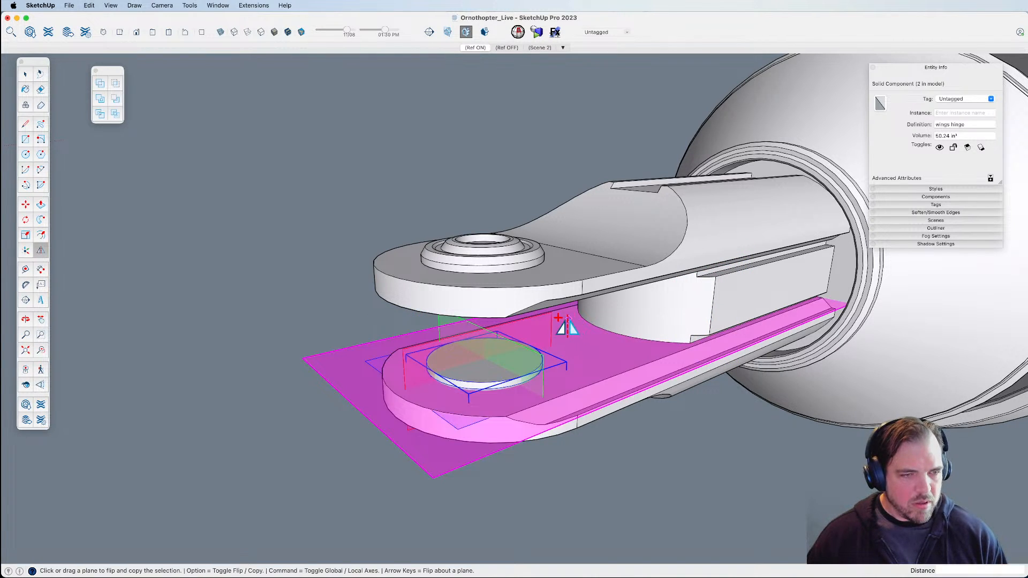
{"action": "key", "text": "super+z"}
{"action": "key", "text": "super+z"}
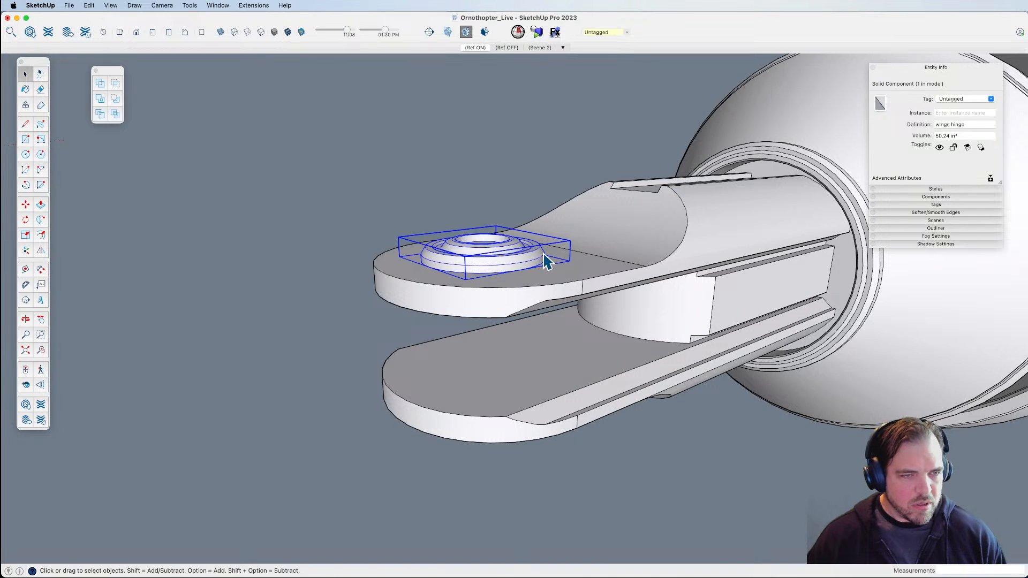
Mirror a copy of the wings hinge component across the fork's mid-plane onto the lower prong.
{"action": "key", "text": "shift+f"}
{"action": "key", "text": "alt"}
{"action": "left_click_drag", "start_coordinate": [581, 254], "coordinate": [712, 307]}
{"action": "middle_click_drag", "start_coordinate": [634, 328], "coordinate": [616, 449]}
Group the hinge components, the forked shaft, the cone and the rear engine housing into one engine group.
{"action": "key", "text": "space"}
{"action": "left_click_drag", "start_coordinate": [597, 406], "coordinate": [516, 334]}
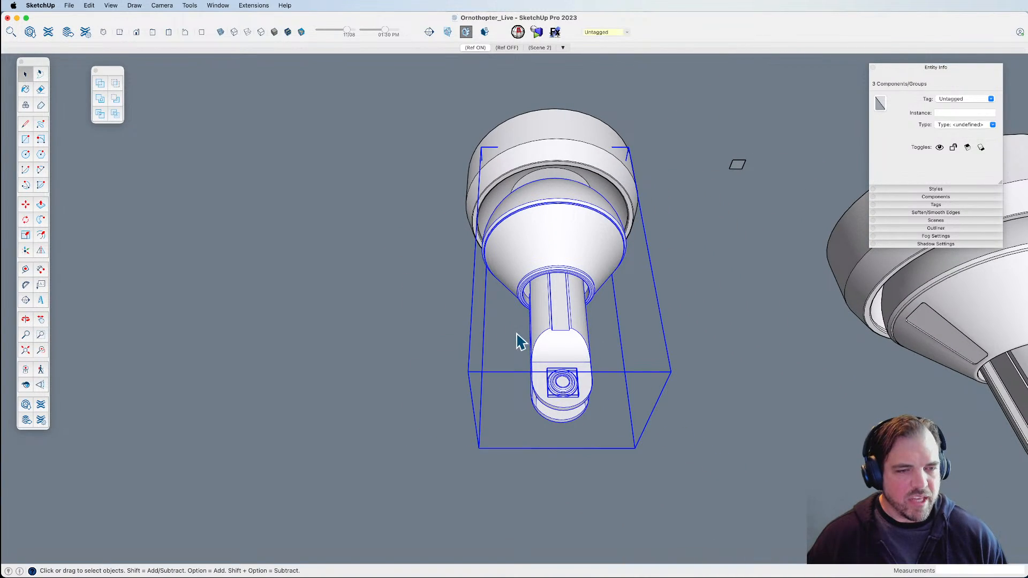
{"action": "left_click", "coordinate": [566, 155], "text": "shift"}
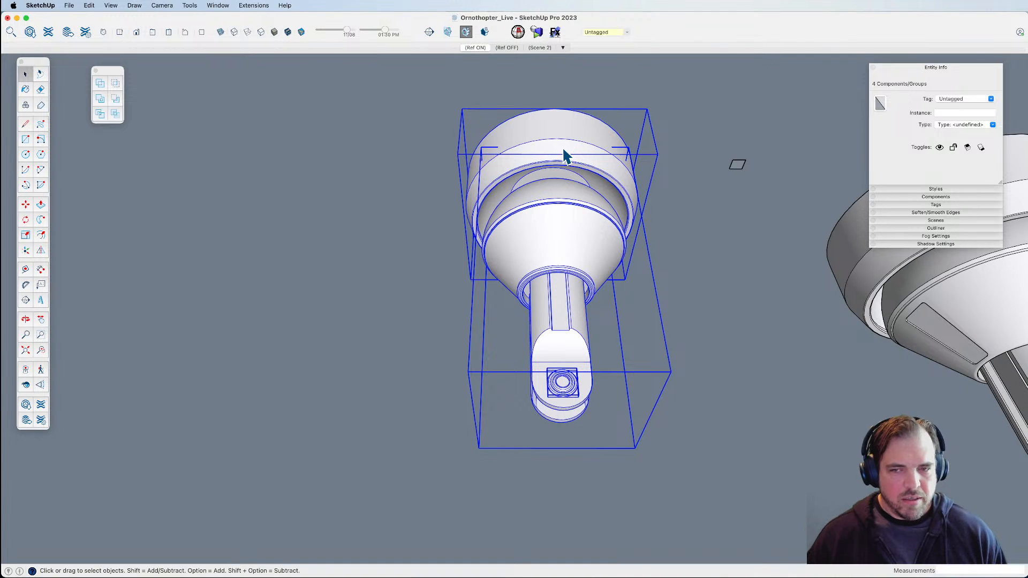
{"action": "key", "text": "super+g"}
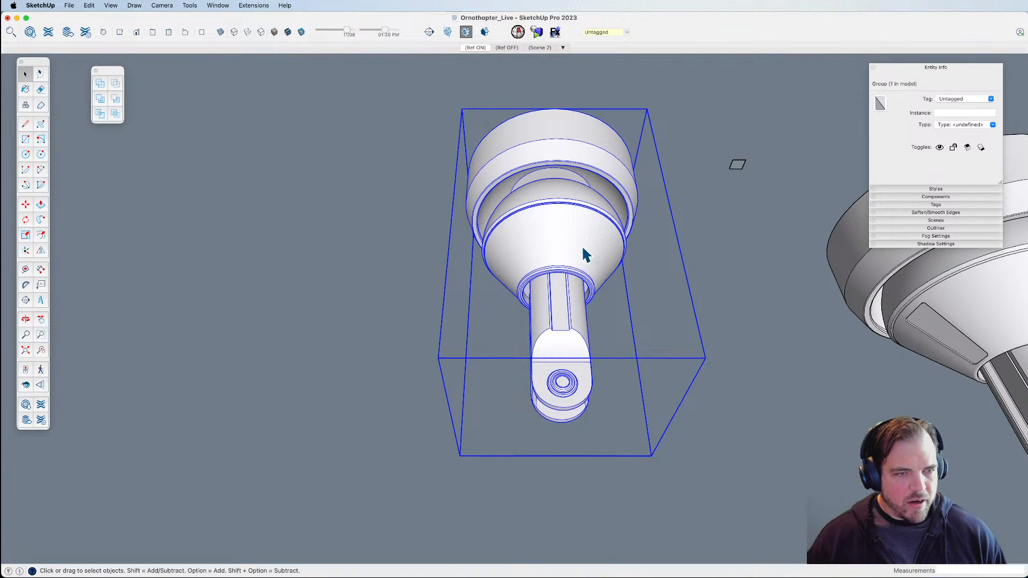
{"action": "scroll", "coordinate": [578, 252], "scroll_direction": "down", "scroll_amount": 6}
{"action": "left_click", "coordinate": [587, 306]}
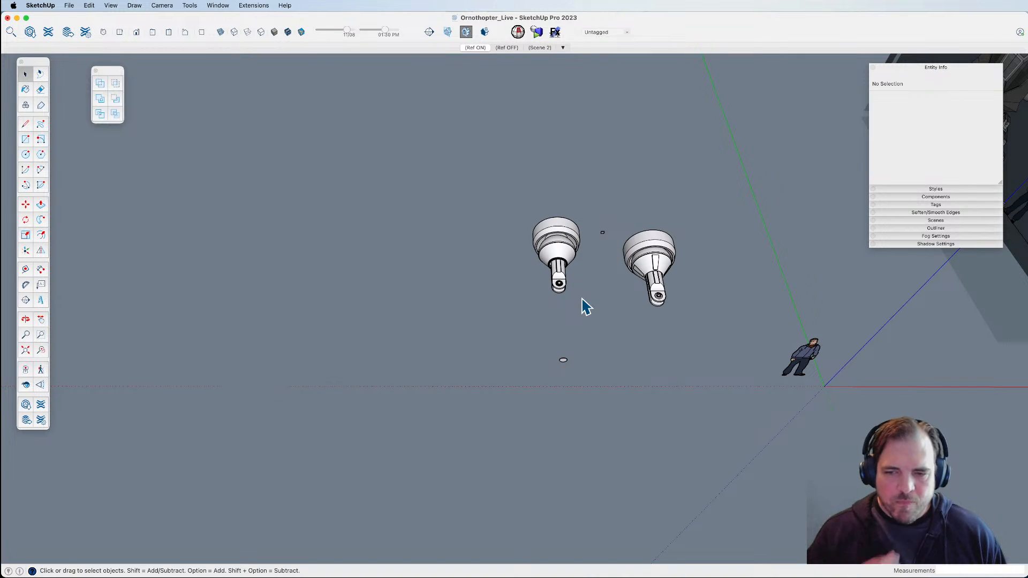
Import the Ornothopter_Wings.jpg reference image and place it flat on the ground in front of the engines.
{"action": "key", "text": "super+Tab"}
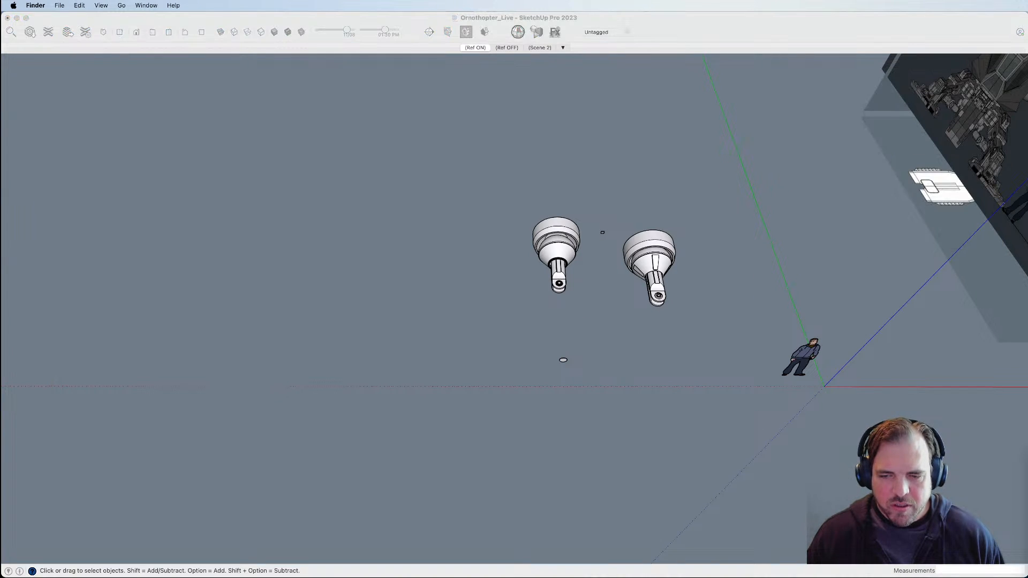
{"action": "left_click_drag", "start_coordinate": [618, 490], "coordinate": [489, 456]}
{"action": "left_click", "coordinate": [109, 542]}
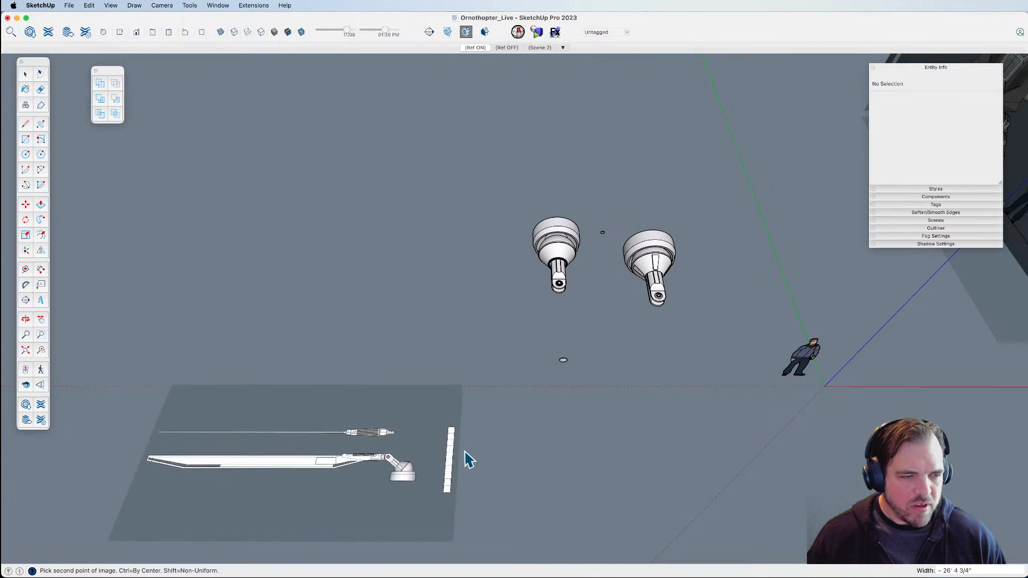
{"action": "left_click", "coordinate": [644, 426]}
{"action": "middle_click_drag", "start_coordinate": [632, 431], "coordinate": [547, 442]}
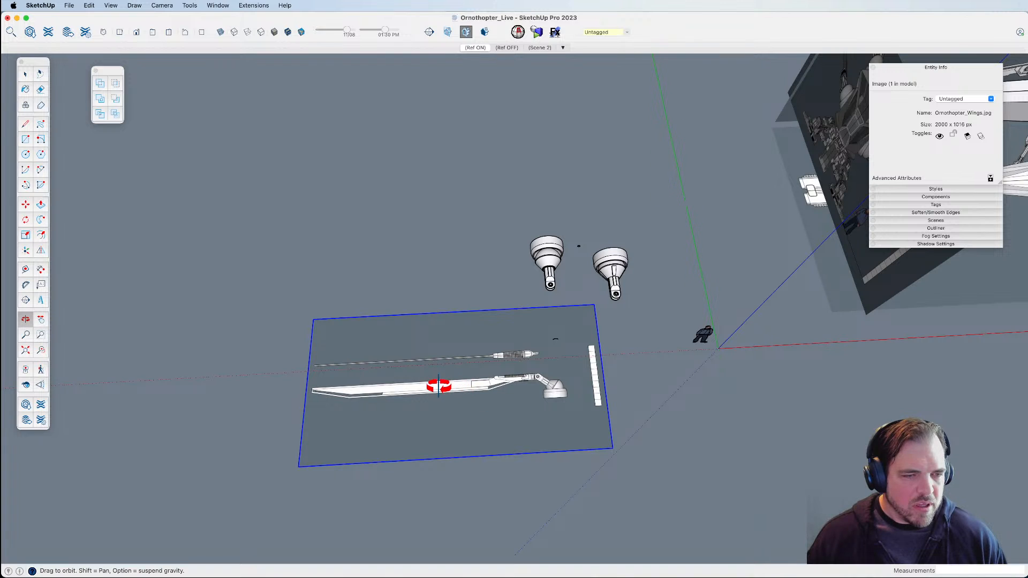
Draw a line along the middle of the wing image's scale bar and group it with the image.
{"action": "scroll", "coordinate": [597, 395], "scroll_direction": "up", "scroll_amount": 4}
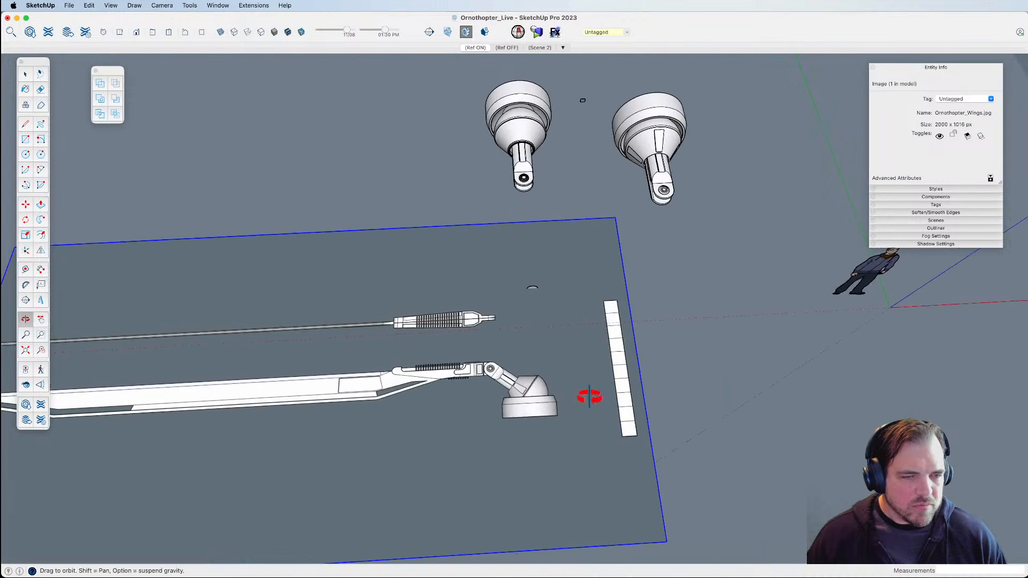
{"action": "left_click_drag", "start_coordinate": [597, 394], "coordinate": [484, 403]}
{"action": "scroll", "coordinate": [522, 427], "scroll_direction": "up", "scroll_amount": 3}
{"action": "key", "text": "l"}
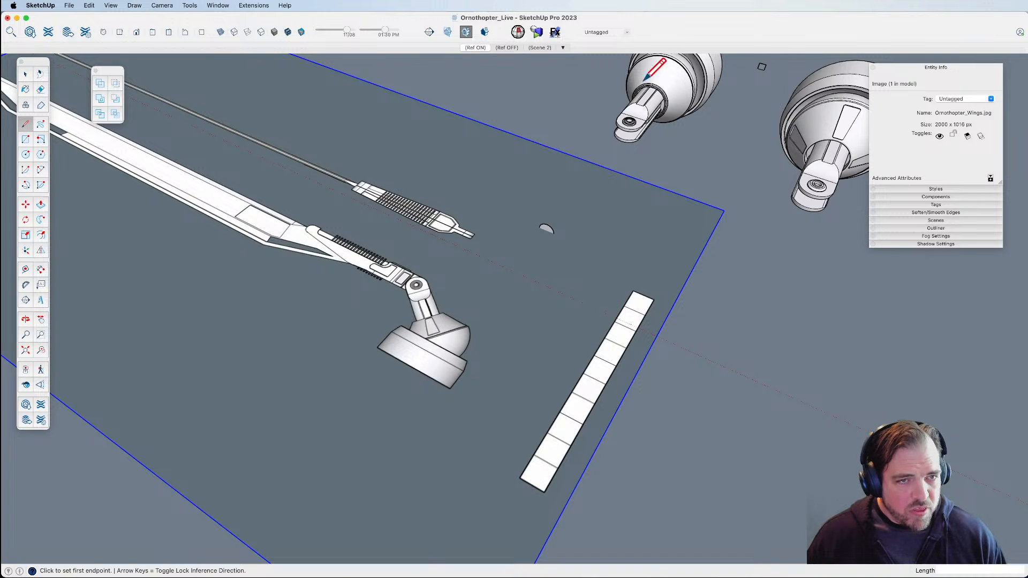
{"action": "left_click", "coordinate": [532, 484]}
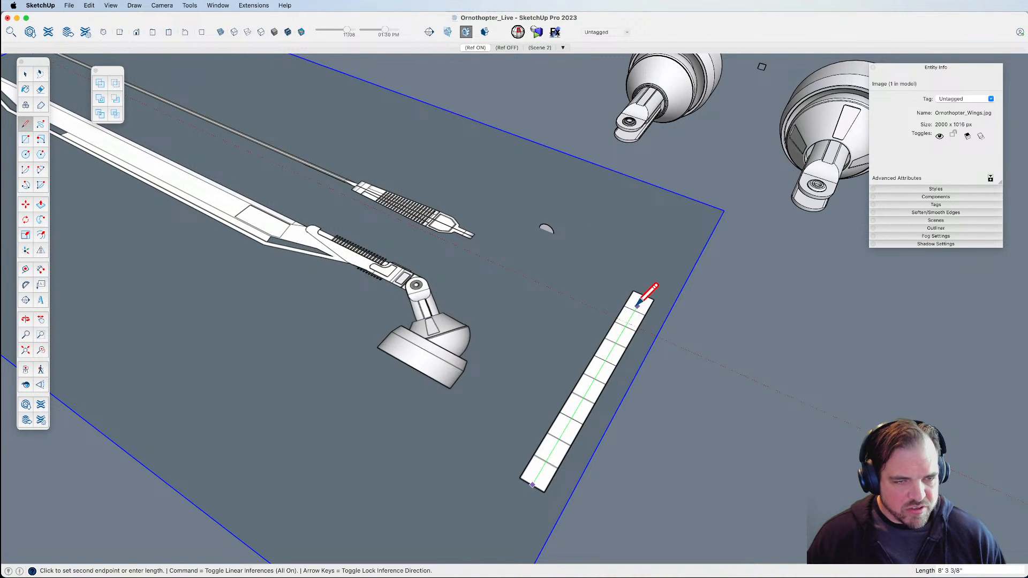
{"action": "key", "text": "Escape"}
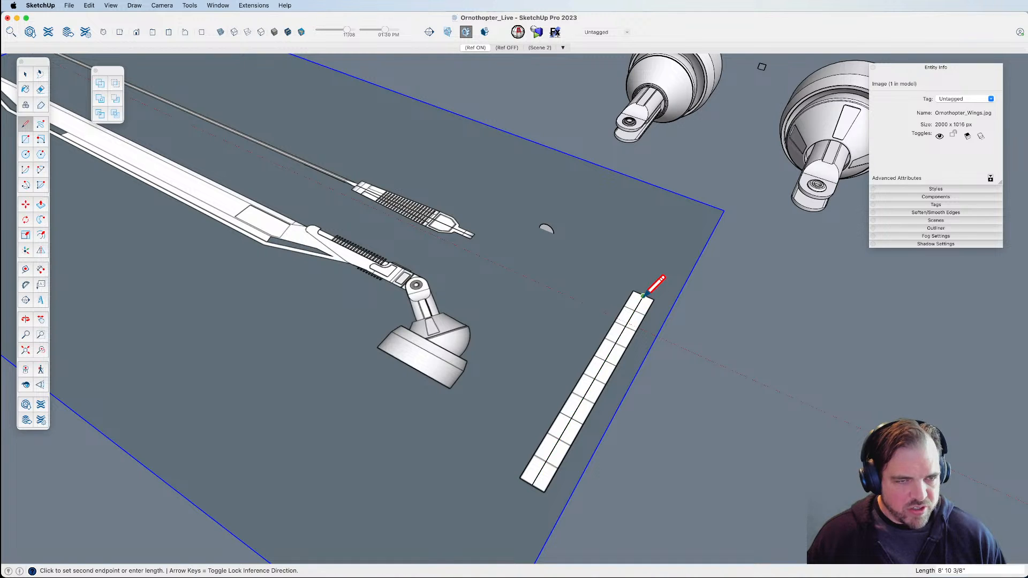
{"action": "scroll", "coordinate": [647, 293], "scroll_direction": "down", "scroll_amount": 4}
{"action": "key", "text": "space"}
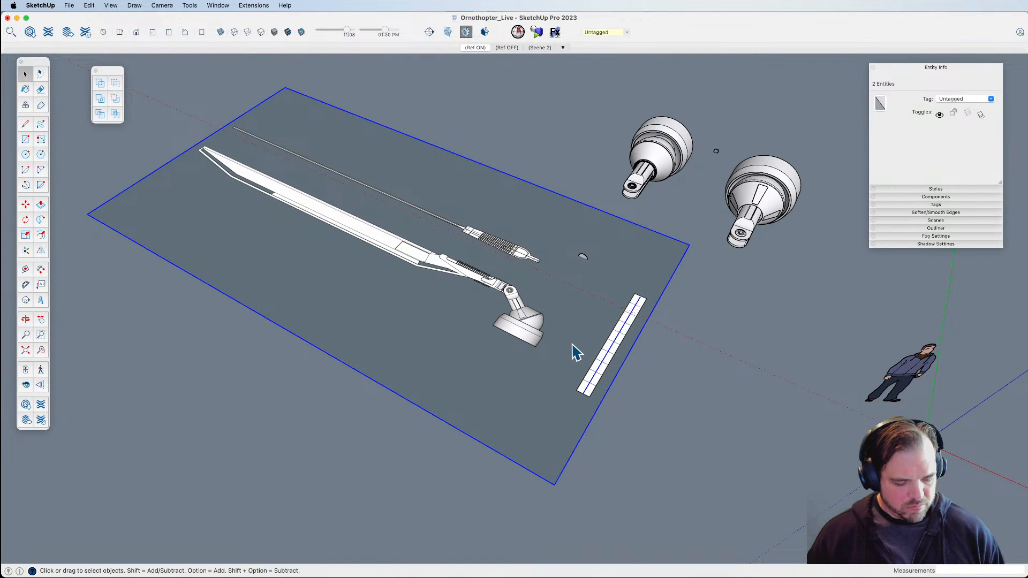
Resize the contents of the wing reference group with the Tape Measure so the scale bar line measures 10'.
{"action": "double_click", "coordinate": [581, 367]}
{"action": "key", "text": "t"}
{"action": "left_click", "coordinate": [589, 393]}
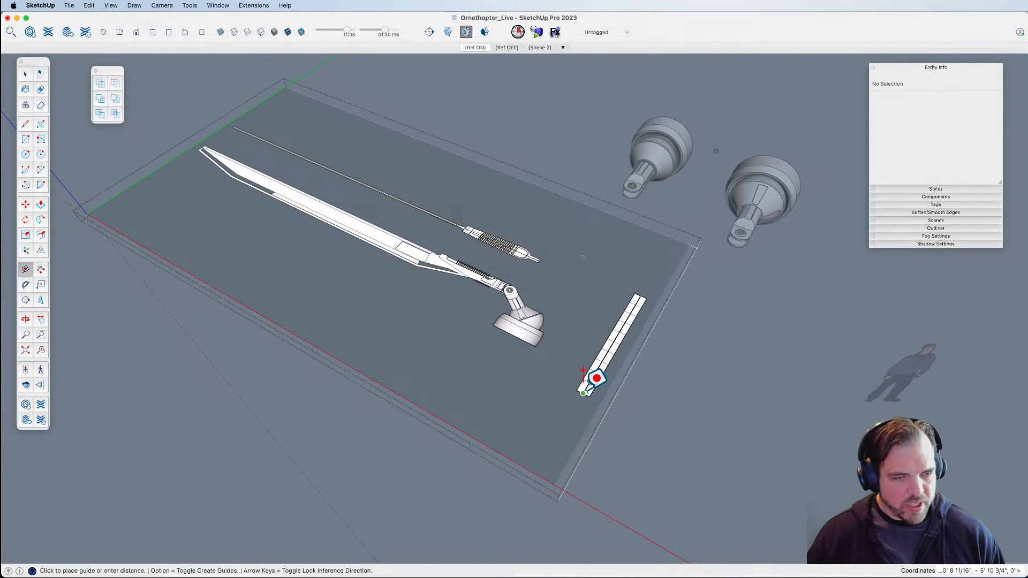
{"action": "left_click", "coordinate": [641, 296]}
{"action": "type", "text": "10'"}
{"action": "key", "text": "Return"}
{"action": "key", "text": "Return"}
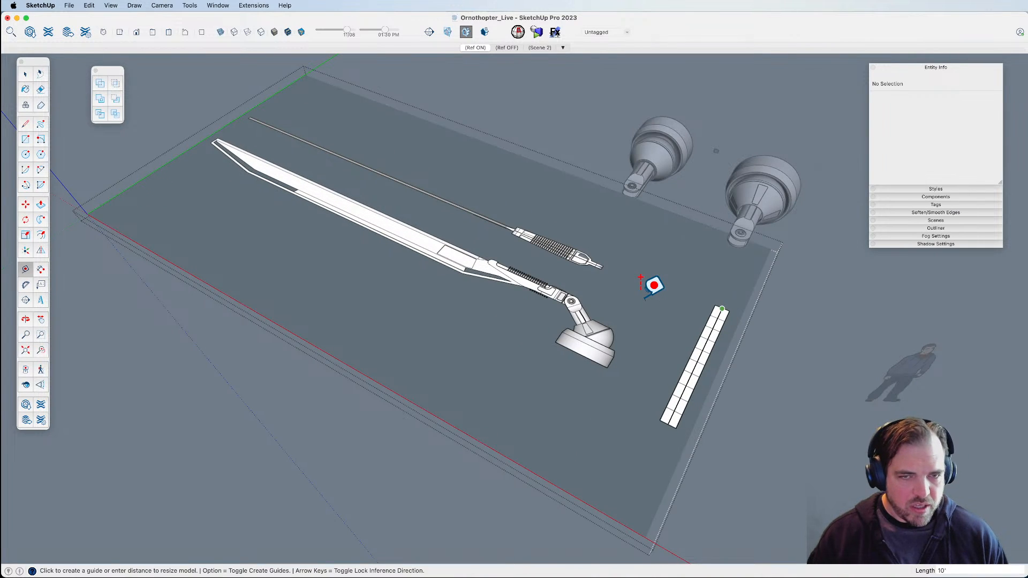
{"action": "key", "text": "space"}
{"action": "left_click", "coordinate": [765, 507]}
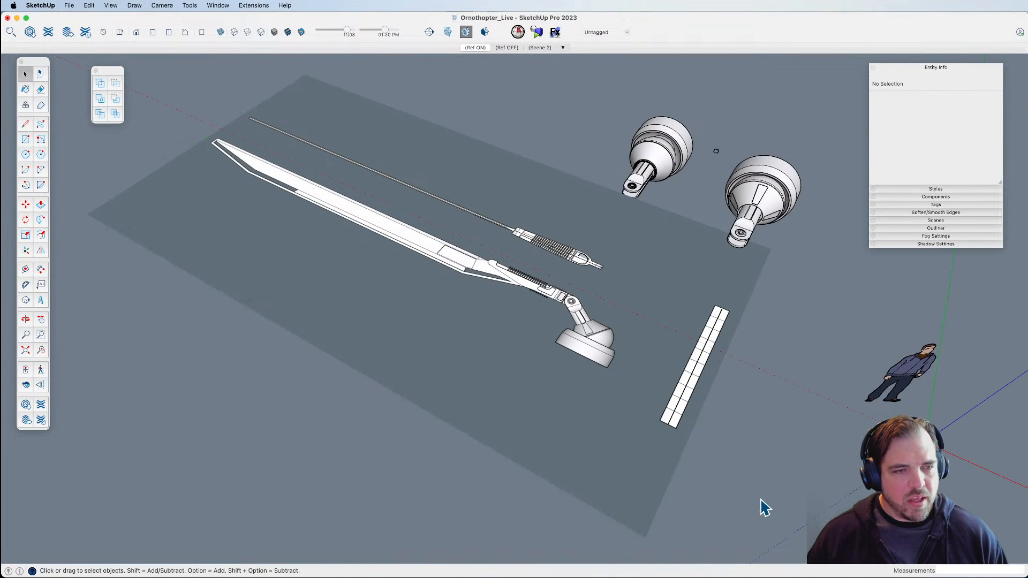
Switch to the top view and lock the wing reference group.
{"action": "left_click", "coordinate": [119, 33]}
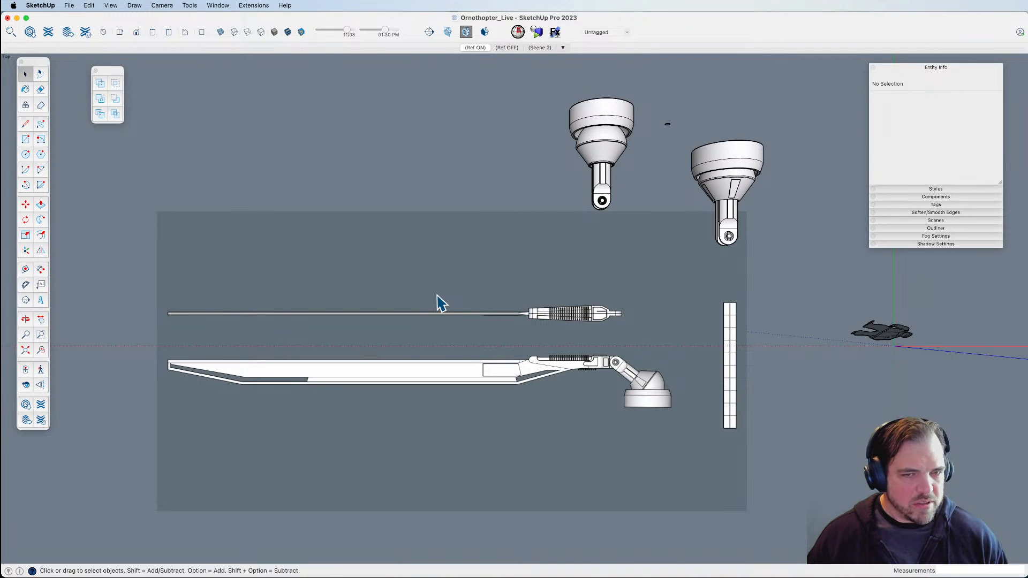
{"action": "scroll", "coordinate": [439, 302], "scroll_direction": "up", "scroll_amount": 1}
{"action": "middle_click_drag", "start_coordinate": [461, 392], "coordinate": [609, 345], "text": "shift"}
{"action": "scroll", "coordinate": [606, 345], "scroll_direction": "down", "scroll_amount": 3}
{"action": "left_click", "coordinate": [589, 345]}
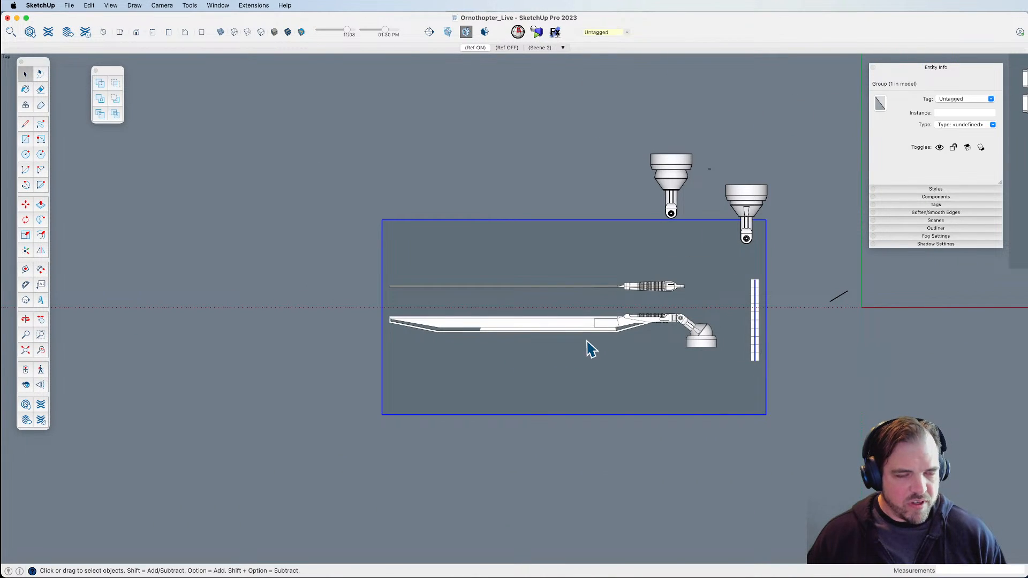
{"action": "right_click", "coordinate": [572, 326]}
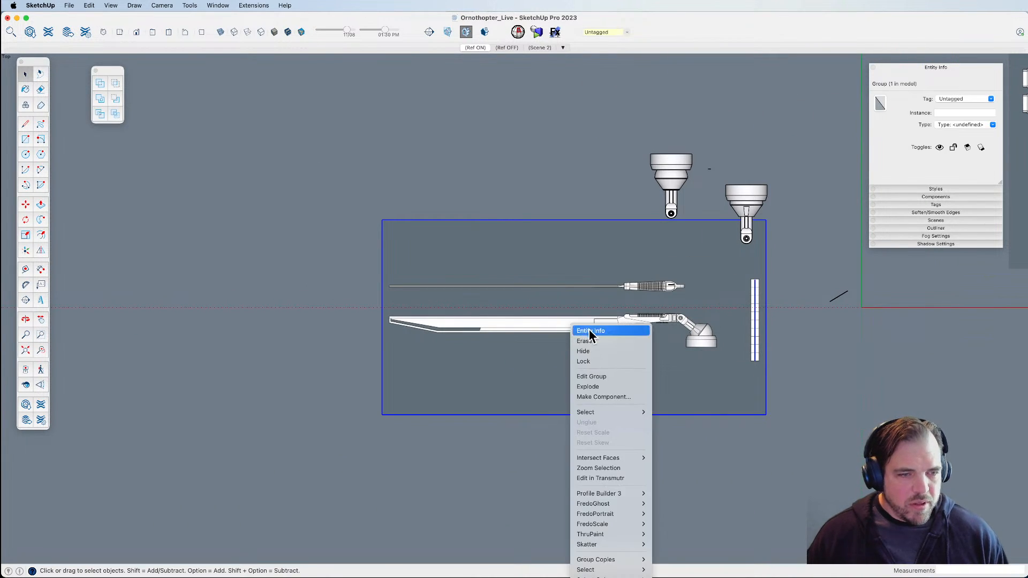
{"action": "left_click", "coordinate": [593, 362]}
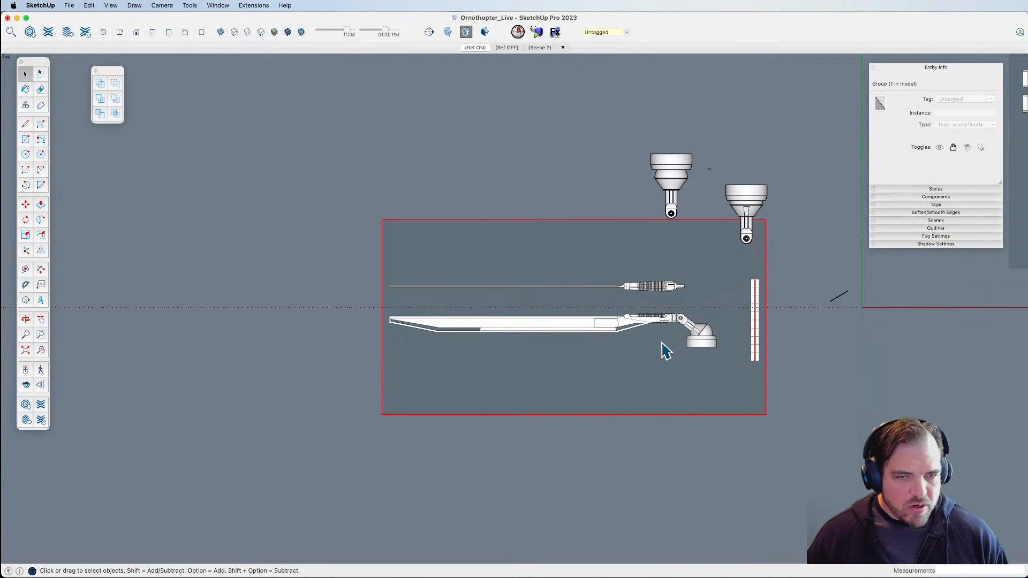
Draw three test rectangles over the wing reference, toggling X-ray mode to compare how the image shows through.
{"action": "key", "text": "shift+x"}
{"action": "scroll", "coordinate": [664, 356], "scroll_direction": "up", "scroll_amount": 5}
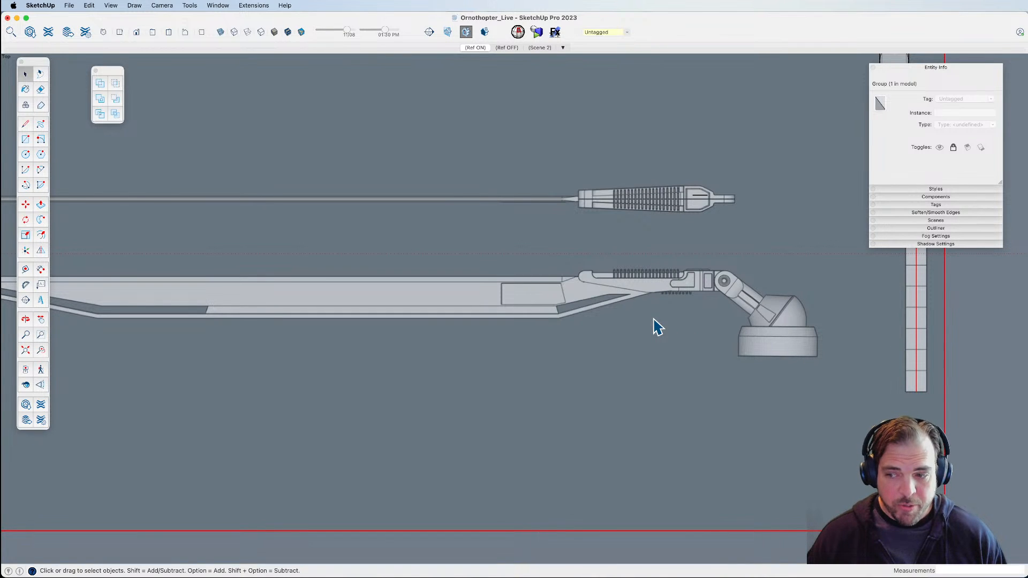
{"action": "key", "text": "r"}
{"action": "left_click", "coordinate": [454, 268]}
{"action": "left_click", "coordinate": [509, 339]}
{"action": "left_click", "coordinate": [538, 257]}
{"action": "left_click", "coordinate": [596, 344]}
{"action": "key", "text": "shift+x"}
{"action": "left_click", "coordinate": [415, 282]}
{"action": "left_click", "coordinate": [360, 346]}
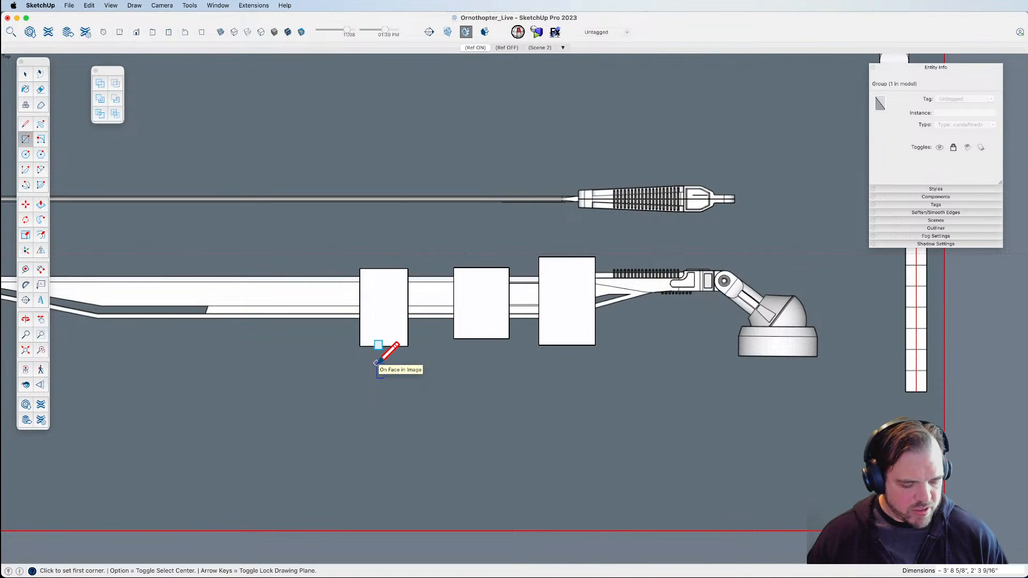
Delete the three test rectangles covering the wing reference.
{"action": "key", "text": "space"}
{"action": "double_click", "coordinate": [384, 288]}
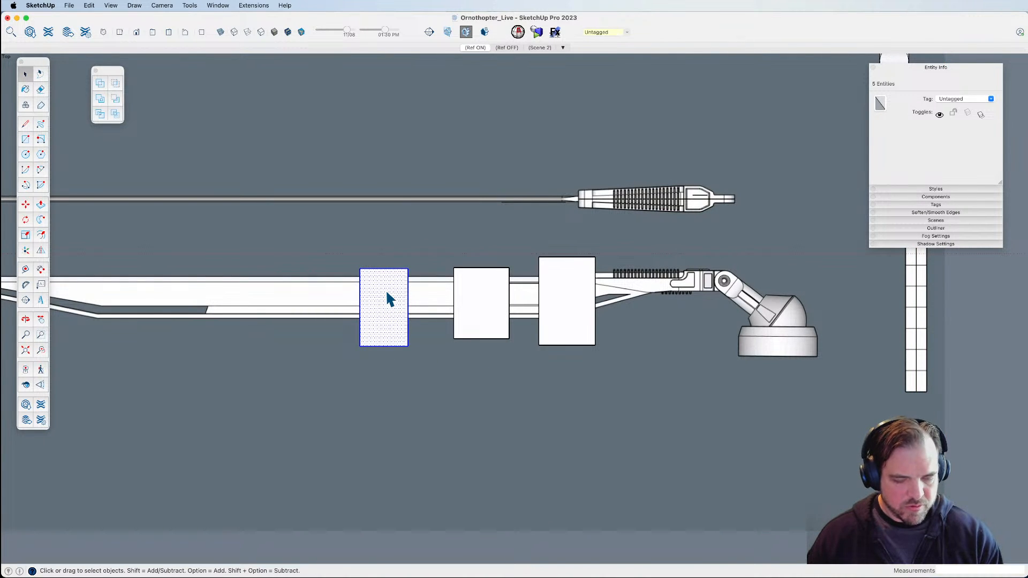
{"action": "key", "text": "Delete"}
{"action": "double_click", "coordinate": [478, 300]}
{"action": "key", "text": "Delete"}
{"action": "double_click", "coordinate": [560, 309]}
{"action": "key", "text": "Delete"}
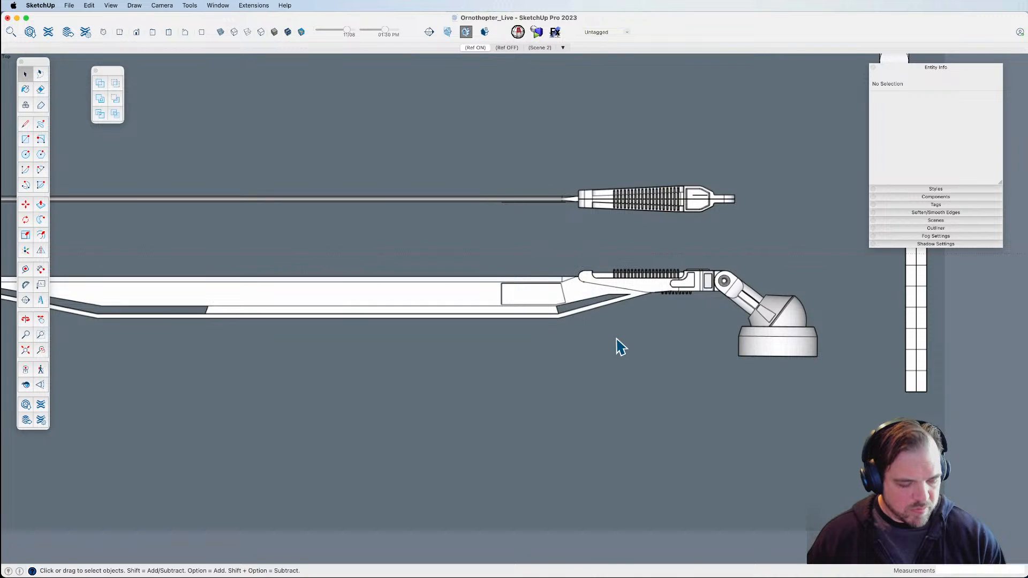
{"action": "left_click", "coordinate": [620, 347]}
With X-ray on, trace the wing blade's outline from its tip down the slanted edge and along the straight lower edge.
{"action": "scroll", "coordinate": [723, 356], "scroll_direction": "down", "scroll_amount": 3}
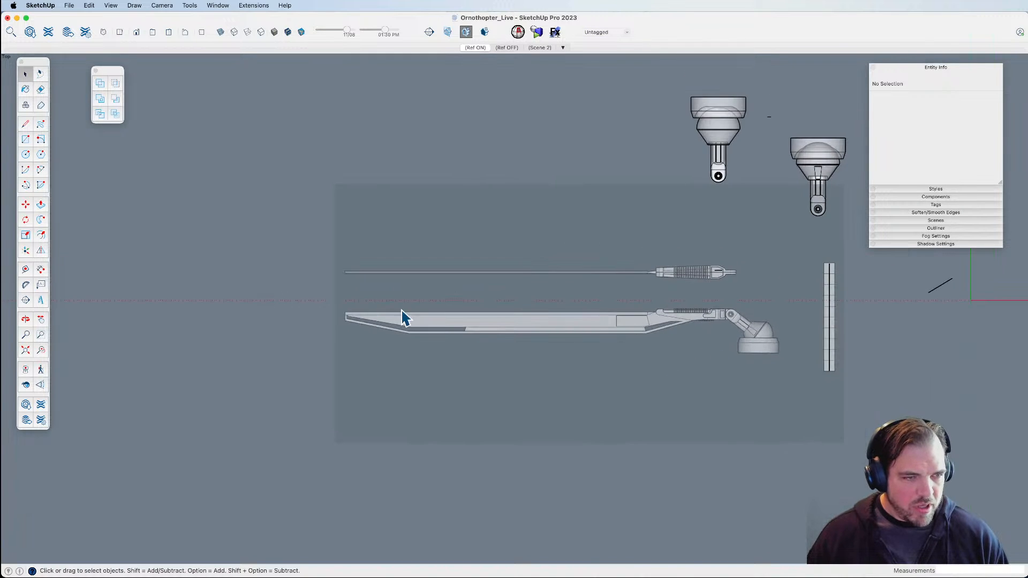
{"action": "scroll", "coordinate": [364, 317], "scroll_direction": "up", "scroll_amount": 5}
{"action": "key", "text": "l"}
{"action": "left_click", "coordinate": [248, 321]}
{"action": "left_click", "coordinate": [632, 447]}
{"action": "scroll", "coordinate": [403, 398], "scroll_direction": "down", "scroll_amount": 3}
{"action": "scroll", "coordinate": [678, 431], "scroll_direction": "down", "scroll_amount": 3}
{"action": "scroll", "coordinate": [763, 370], "scroll_direction": "up", "scroll_amount": 5}
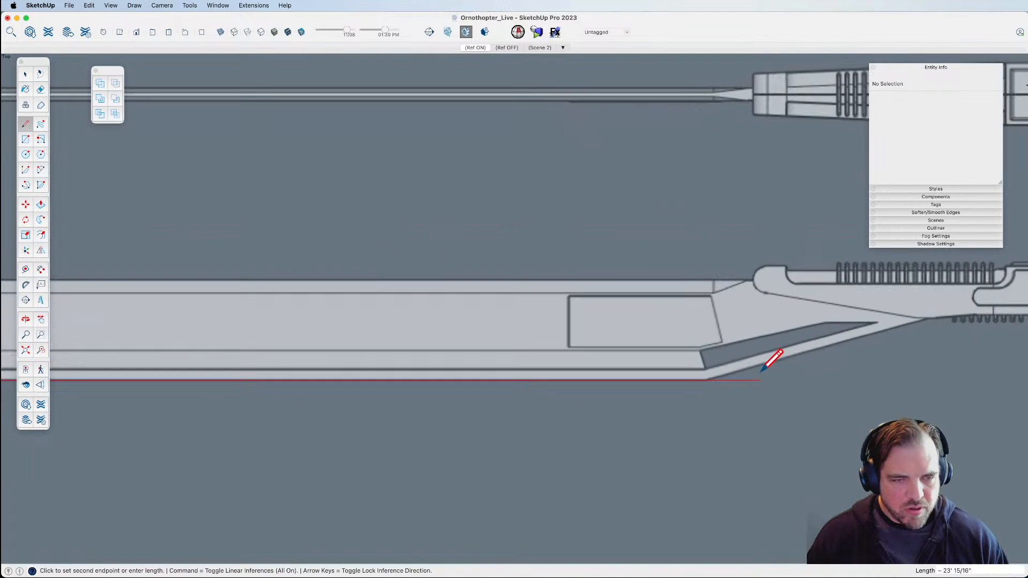
{"action": "left_click", "coordinate": [704, 379]}
Close the wing outline with the slanted root edge, a vertical end line and a straight upper edge about 32' 8" long.
{"action": "scroll", "coordinate": [712, 370], "scroll_direction": "down", "scroll_amount": 2}
{"action": "scroll", "coordinate": [857, 339], "scroll_direction": "up", "scroll_amount": 3}
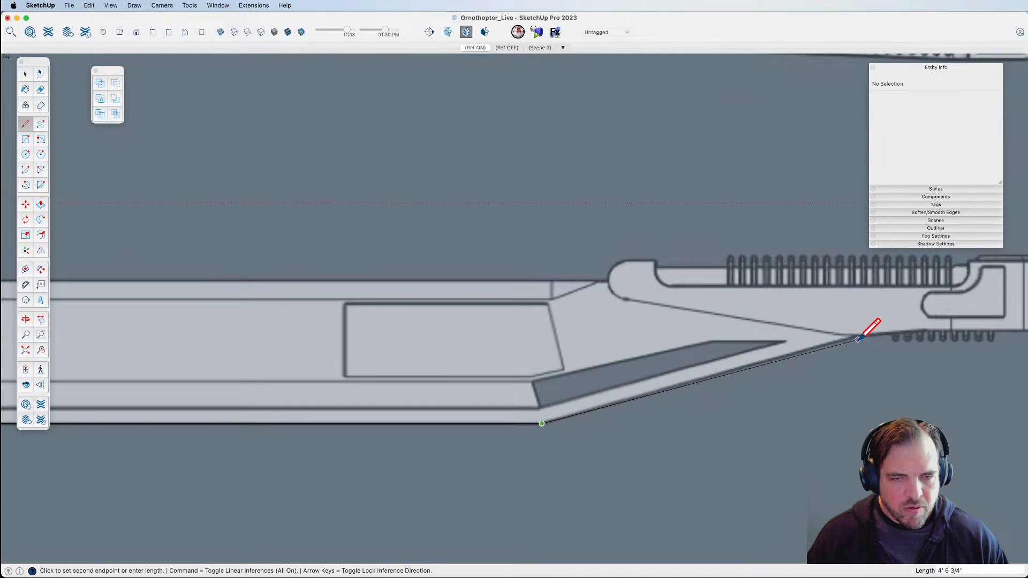
{"action": "left_click", "coordinate": [878, 330]}
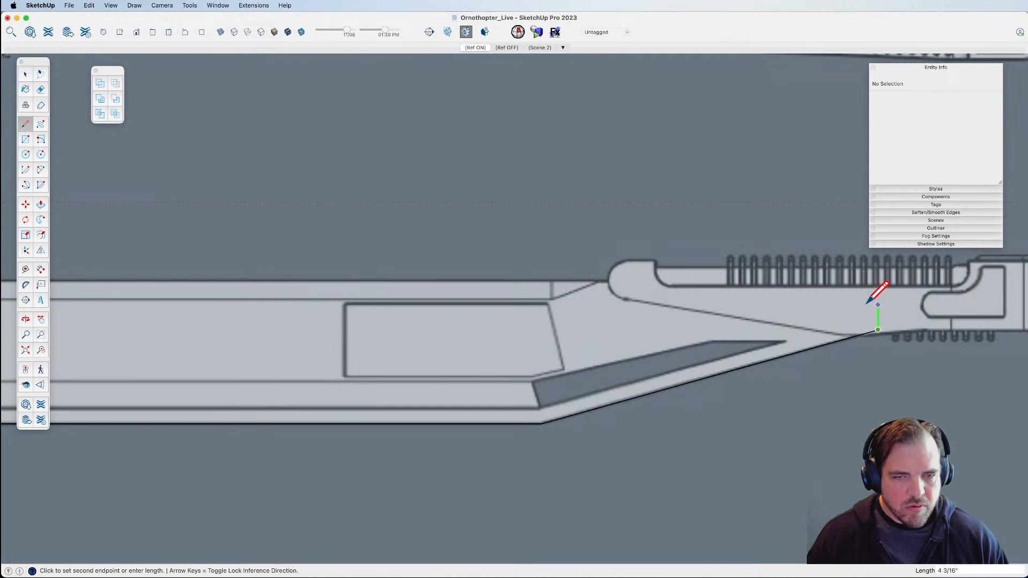
{"action": "key", "text": "Left"}
{"action": "key", "text": "Left"}
{"action": "scroll", "coordinate": [941, 343], "scroll_direction": "down", "scroll_amount": 6}
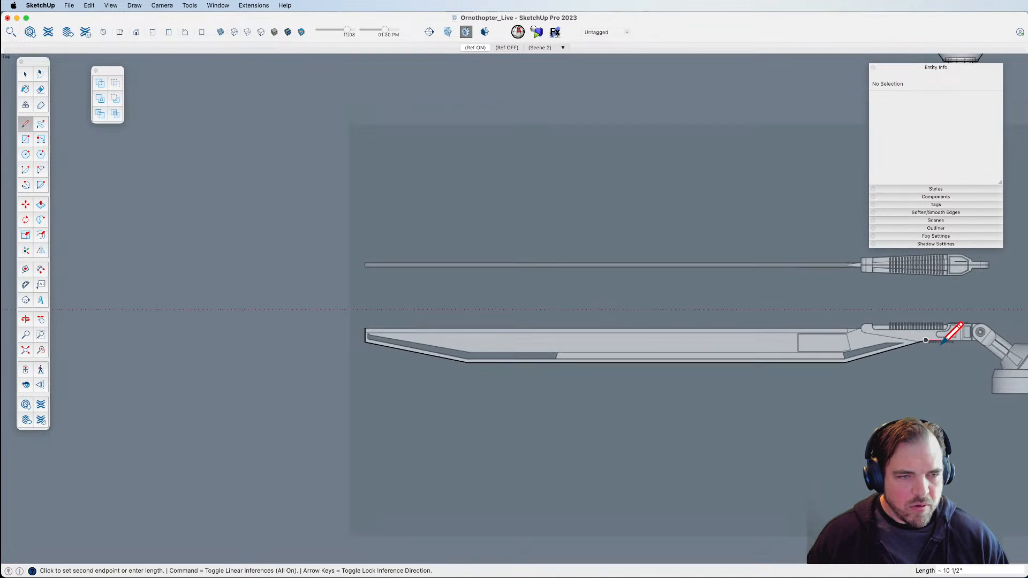
{"action": "key", "text": "Left"}
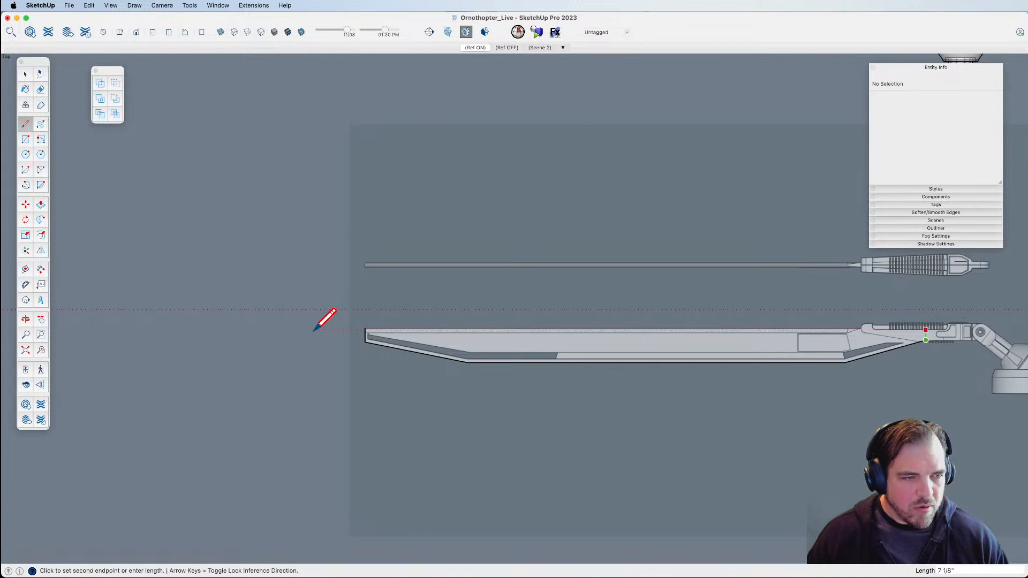
{"action": "left_click", "coordinate": [365, 328]}
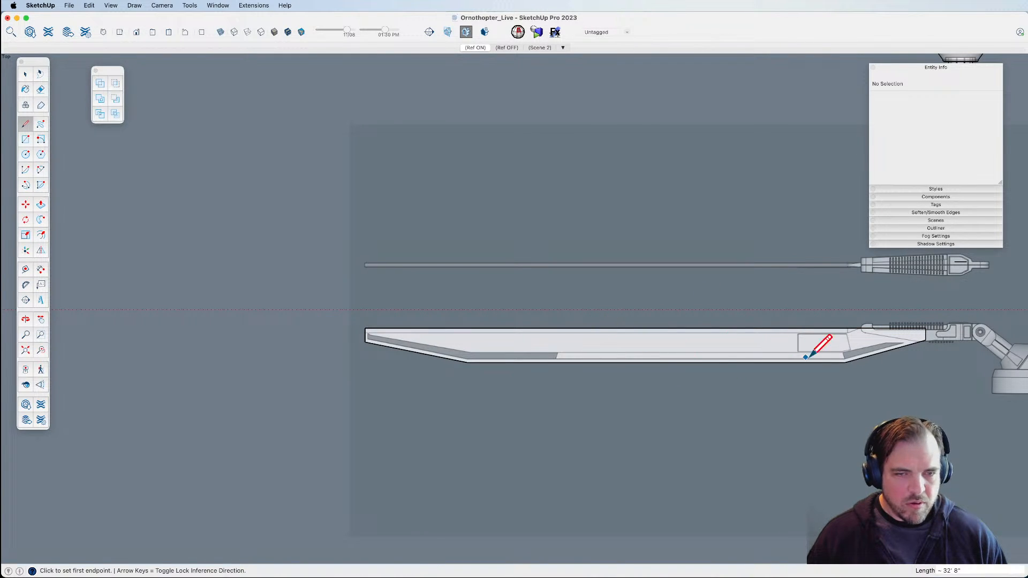
{"action": "scroll", "coordinate": [814, 340], "scroll_direction": "up", "scroll_amount": 3}
{"action": "key", "text": "space"}
{"action": "scroll", "coordinate": [643, 345], "scroll_direction": "down", "scroll_amount": 1}
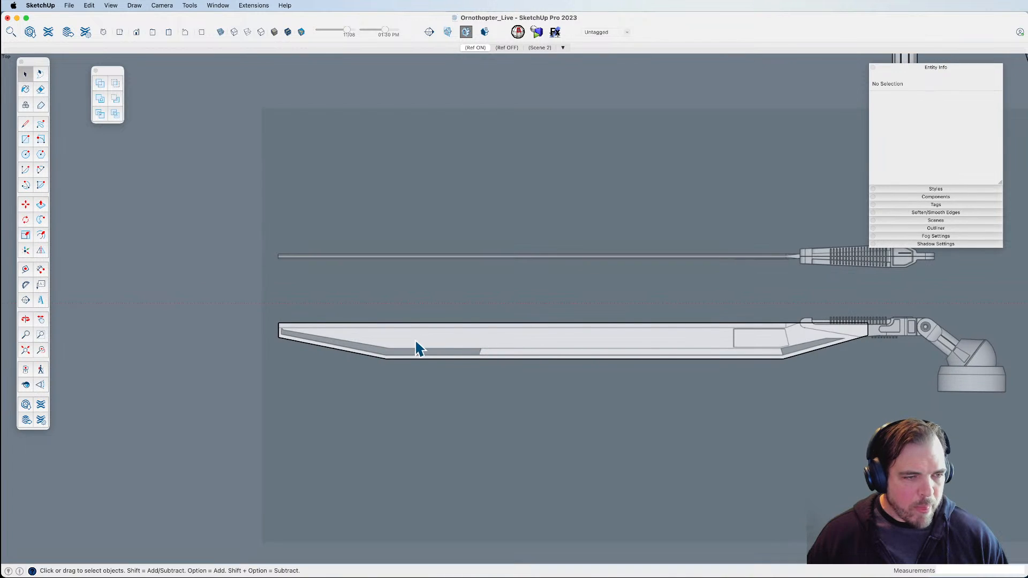
Offset the wing's outline face inward by about 2 3/8", following the border line of the reference drawing.
{"action": "left_click", "coordinate": [402, 346]}
{"action": "scroll", "coordinate": [374, 357], "scroll_direction": "up", "scroll_amount": 3}
{"action": "left_click", "coordinate": [364, 368]}
{"action": "left_click", "coordinate": [446, 374], "text": "shift"}
{"action": "scroll", "coordinate": [236, 378], "scroll_direction": "down", "scroll_amount": 3}
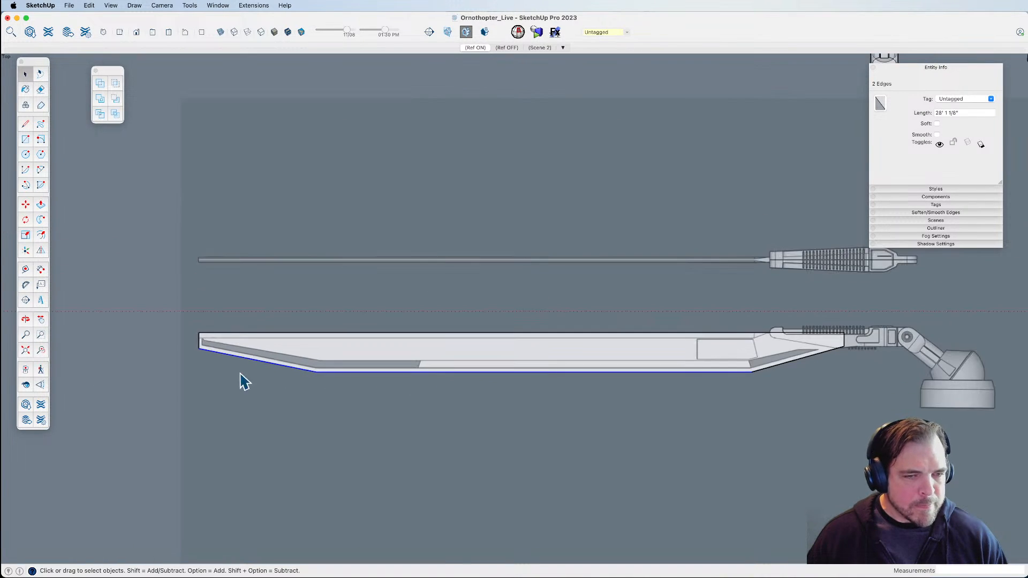
{"action": "scroll", "coordinate": [821, 355], "scroll_direction": "up", "scroll_amount": 3}
{"action": "left_click", "coordinate": [730, 390], "text": "shift"}
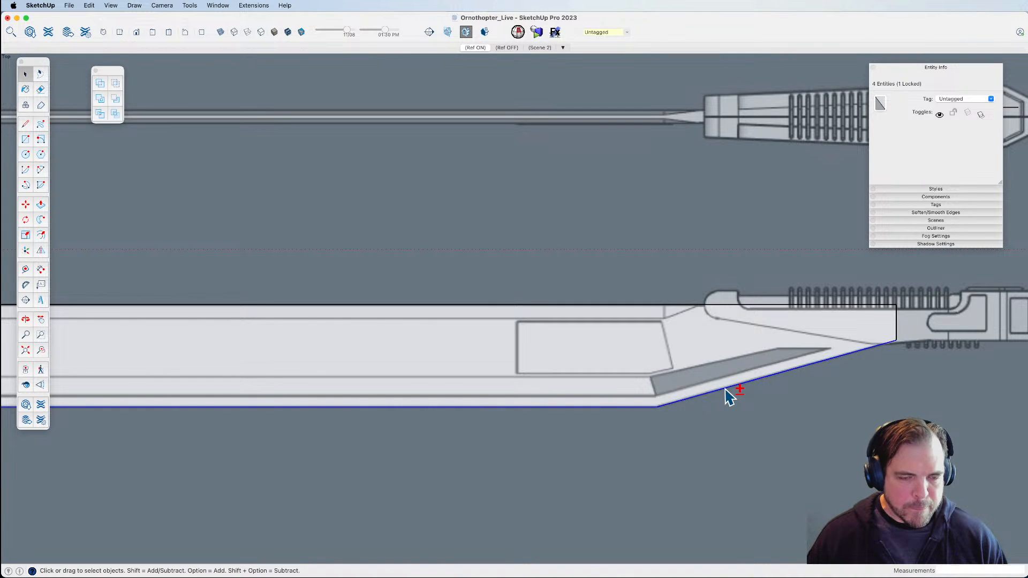
{"action": "key", "text": "f"}
{"action": "left_click", "coordinate": [706, 394]}
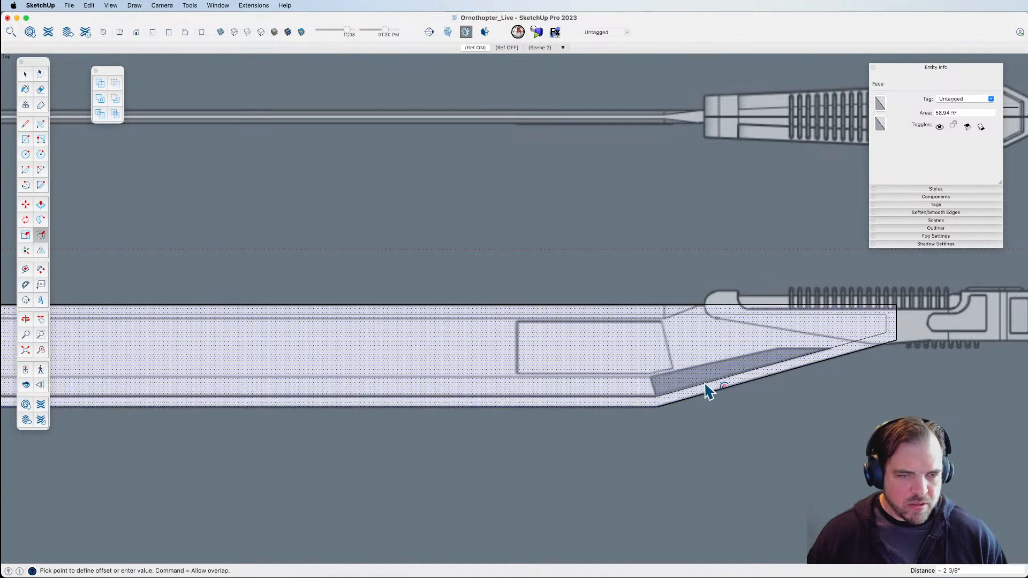
{"action": "left_click", "coordinate": [705, 384]}
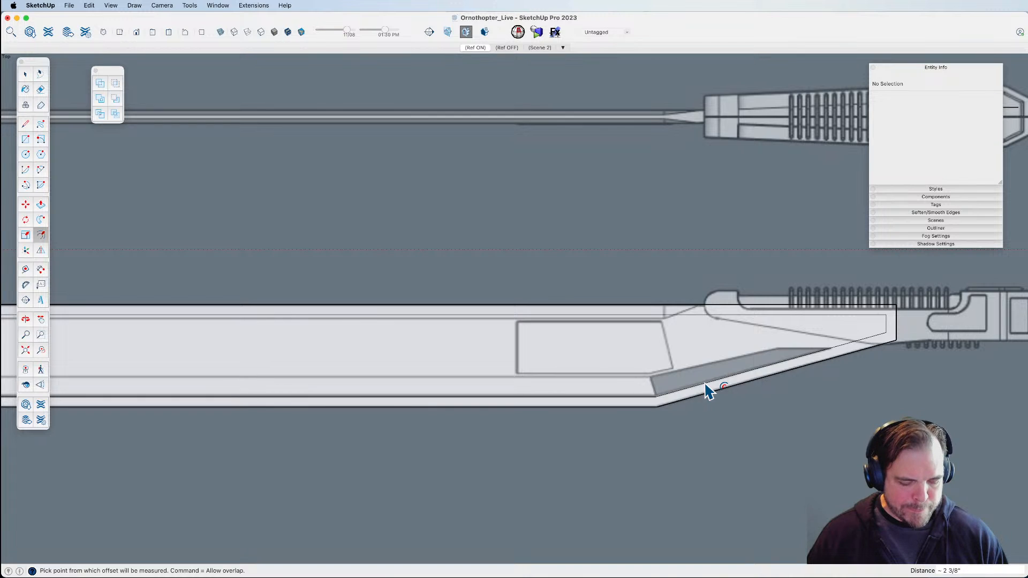
Erase the long upper edge and the root-end vertical edge of the wing's inner offset outline.
{"action": "scroll", "coordinate": [858, 391], "scroll_direction": "down", "scroll_amount": 5}
{"action": "scroll", "coordinate": [857, 400], "scroll_direction": "down", "scroll_amount": 2}
{"action": "key", "text": "l"}
{"action": "scroll", "coordinate": [425, 368], "scroll_direction": "up", "scroll_amount": 4}
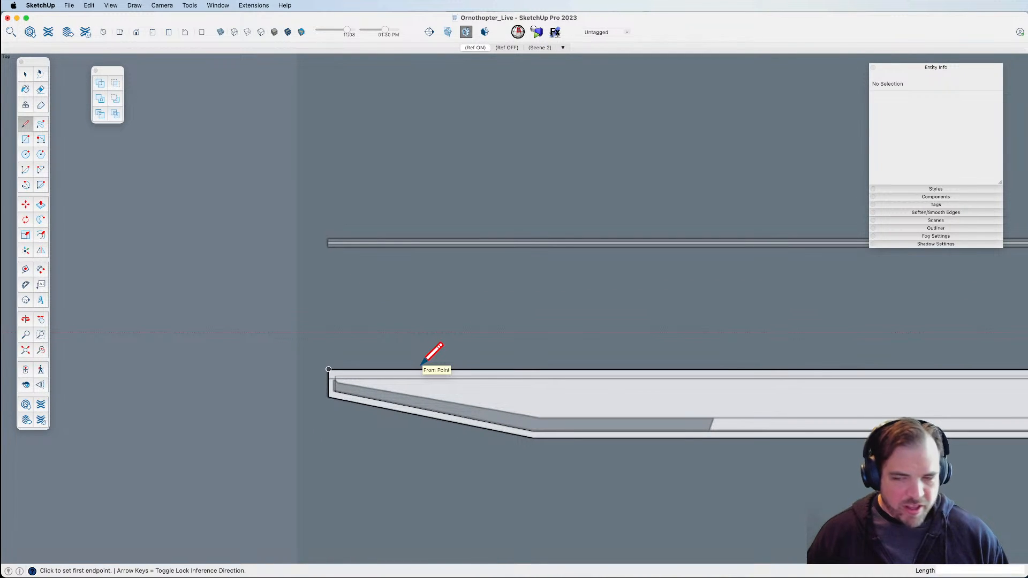
{"action": "scroll", "coordinate": [354, 385], "scroll_direction": "up", "scroll_amount": 3}
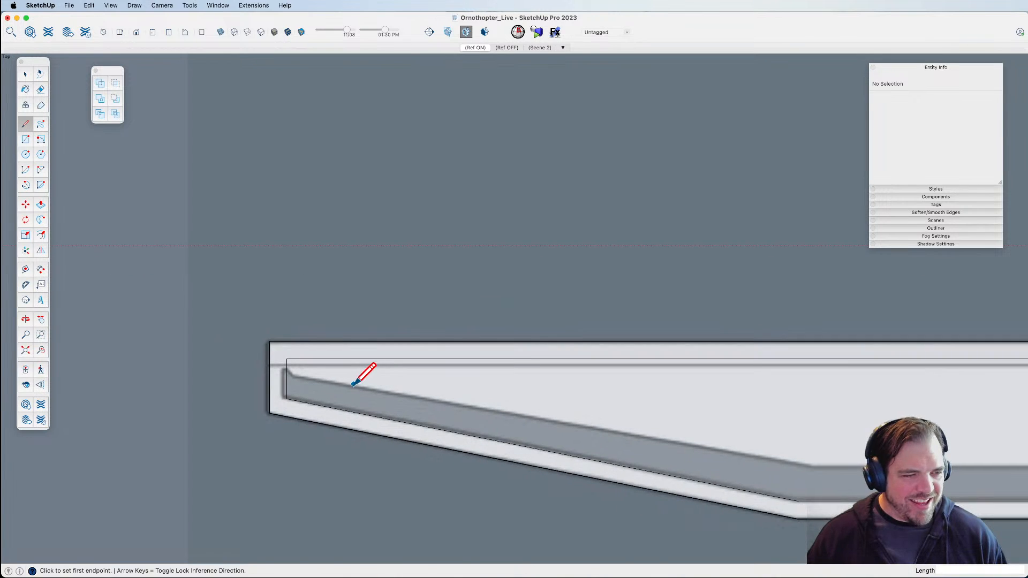
{"action": "scroll", "coordinate": [273, 364], "scroll_direction": "down", "scroll_amount": 3}
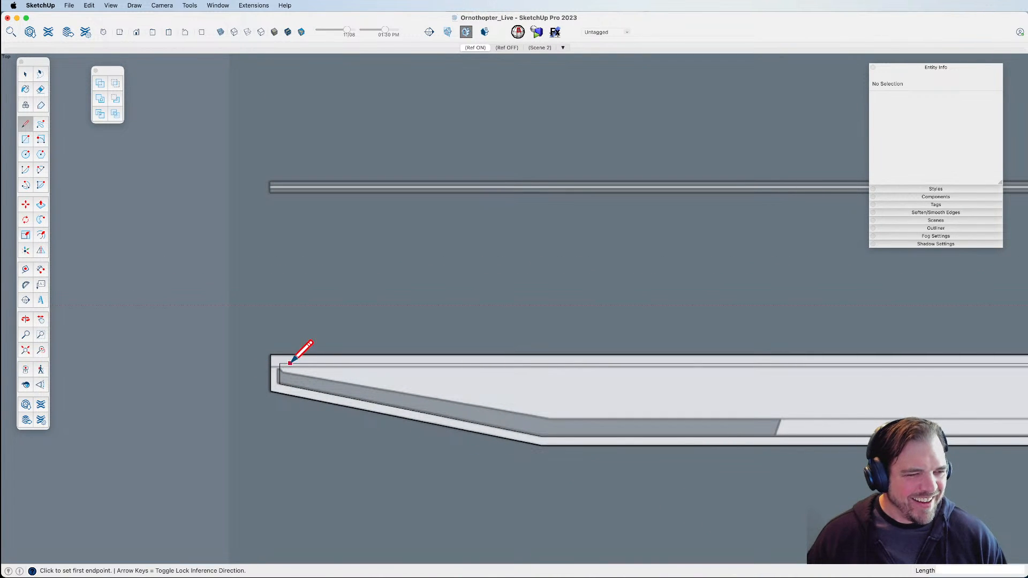
{"action": "key", "text": "e"}
{"action": "scroll", "coordinate": [271, 354], "scroll_direction": "down", "scroll_amount": 6}
{"action": "scroll", "coordinate": [760, 349], "scroll_direction": "up", "scroll_amount": 5}
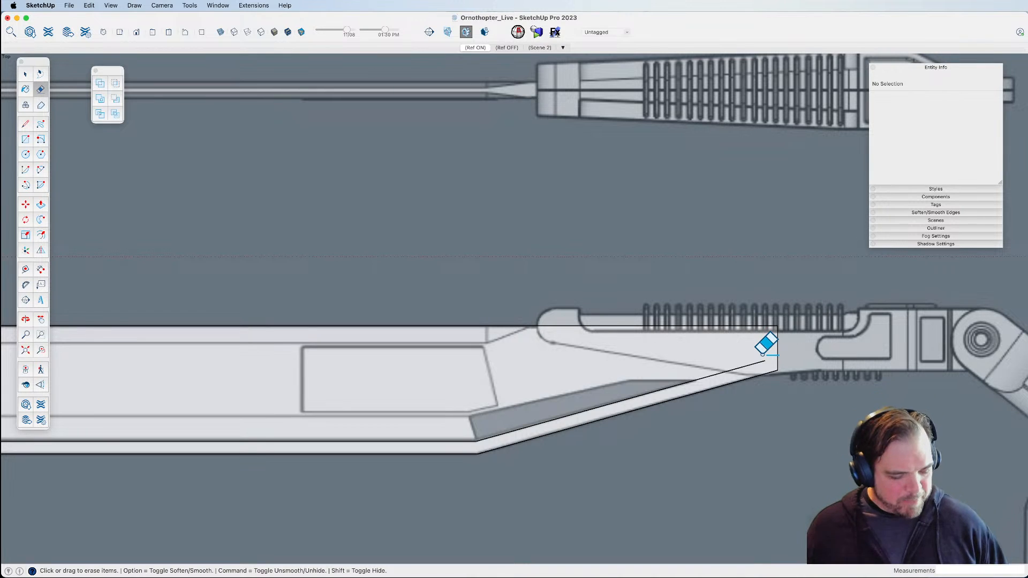
{"action": "scroll", "coordinate": [757, 372], "scroll_direction": "down", "scroll_amount": 4}
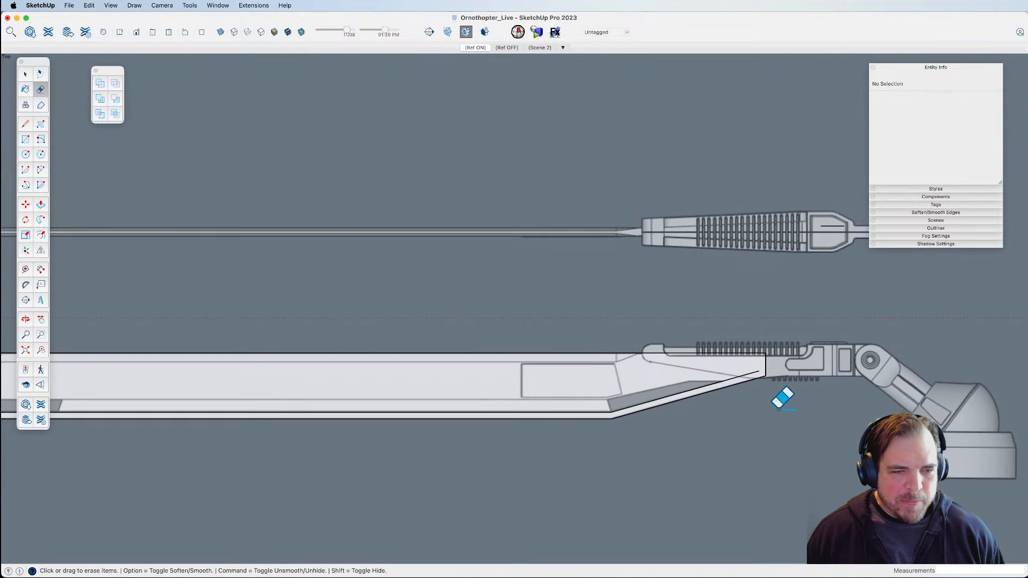
Offset the wing's three connected lower inner edges inward by about 4 11/16" to form the upper edge of the dark recess.
{"action": "key", "text": "space"}
{"action": "left_click", "coordinate": [610, 413]}
{"action": "left_click", "coordinate": [603, 415], "text": "shift"}
{"action": "scroll", "coordinate": [615, 420], "scroll_direction": "down", "scroll_amount": 5}
{"action": "scroll", "coordinate": [385, 439], "scroll_direction": "up", "scroll_amount": 5}
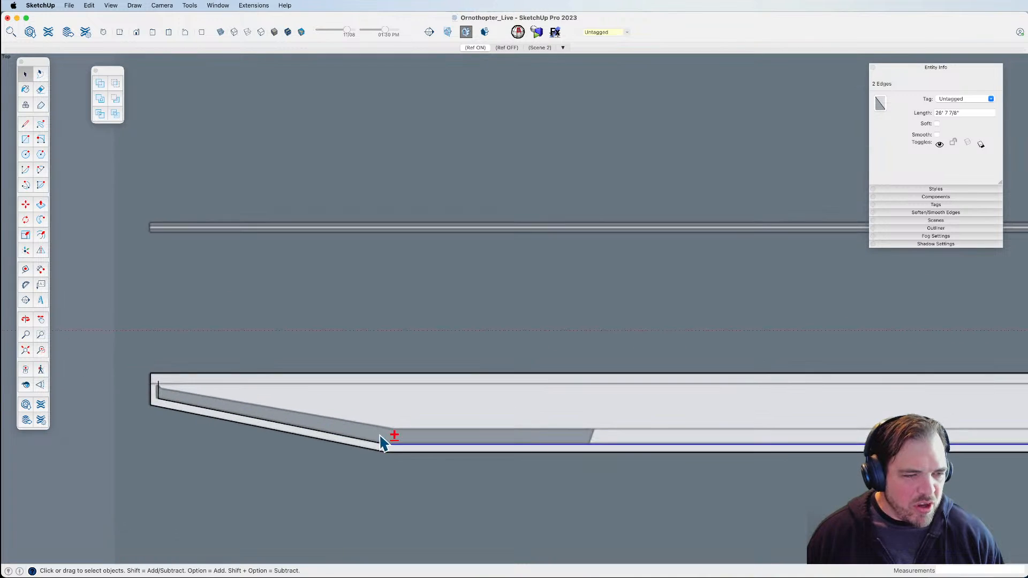
{"action": "left_click", "coordinate": [374, 443], "text": "shift"}
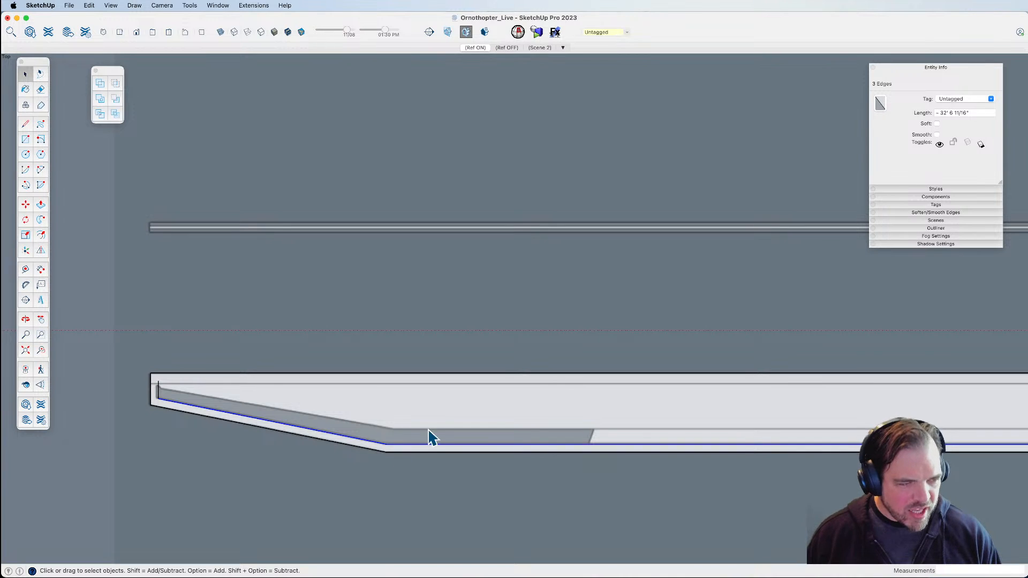
{"action": "key", "text": "f"}
{"action": "left_click", "coordinate": [513, 444]}
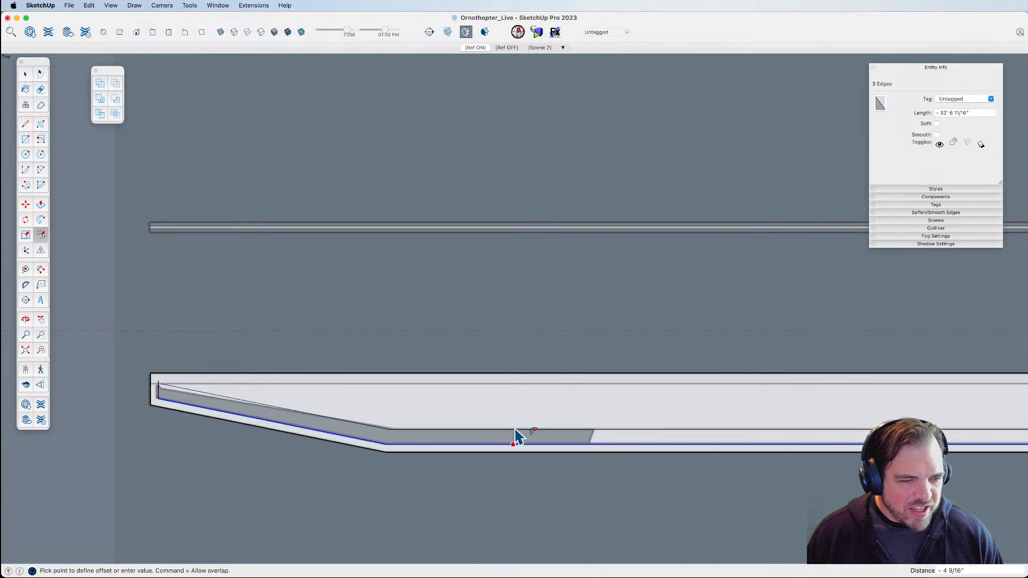
{"action": "left_click", "coordinate": [515, 430]}
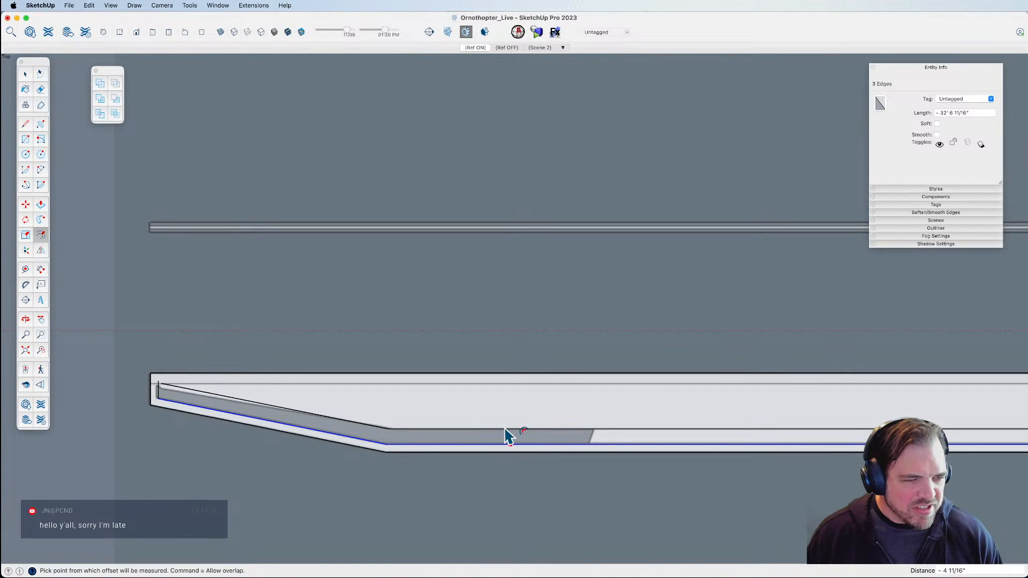
Draw a line closing the recess at the wing's root end and erase the excess offset edge beyond it.
{"action": "scroll", "coordinate": [355, 397], "scroll_direction": "down", "scroll_amount": 4}
{"action": "scroll", "coordinate": [757, 401], "scroll_direction": "up", "scroll_amount": 5}
{"action": "scroll", "coordinate": [835, 422], "scroll_direction": "up", "scroll_amount": 4}
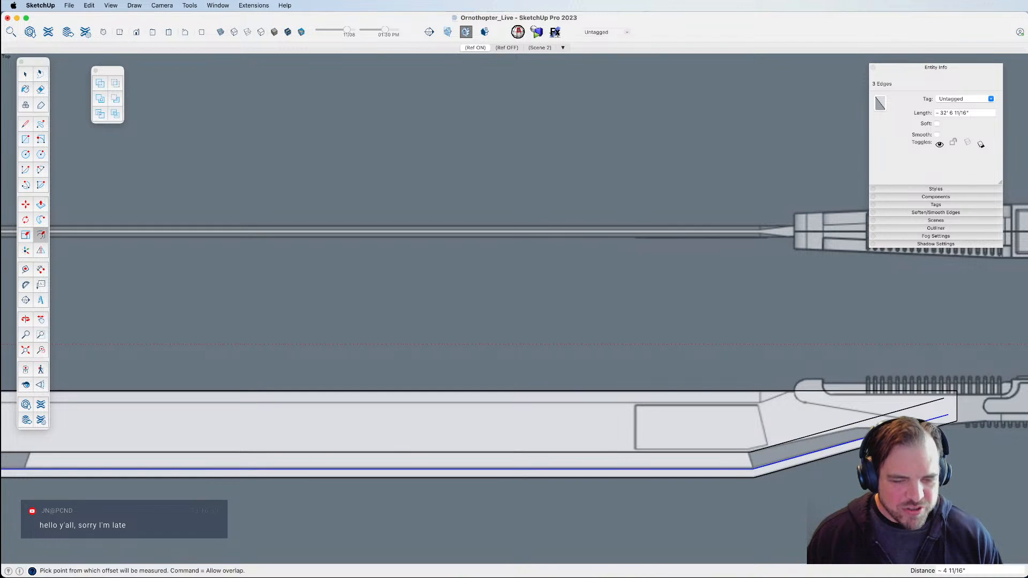
{"action": "key", "text": "l"}
{"action": "left_click", "coordinate": [876, 444]}
{"action": "key", "text": "e"}
{"action": "scroll", "coordinate": [932, 405], "scroll_direction": "down", "scroll_amount": 3}
{"action": "scroll", "coordinate": [929, 412], "scroll_direction": "down", "scroll_amount": 3}
{"action": "scroll", "coordinate": [441, 412], "scroll_direction": "up", "scroll_amount": 6}
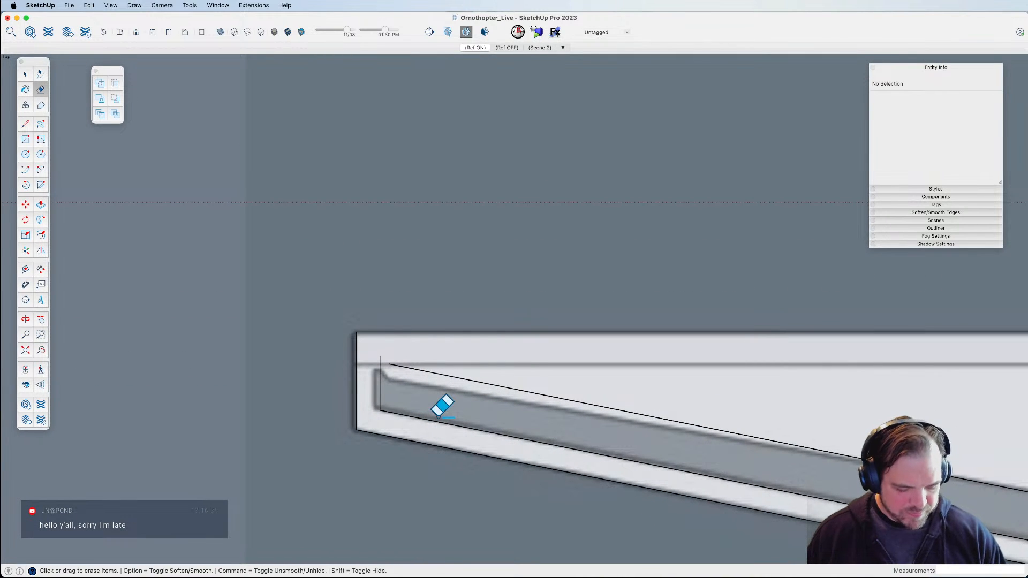
Draw a line from the wing tip's inner vertical edge to the upper recess bend, about 5' 11" long, and erase the surplus edges at the tip.
{"action": "key", "text": "l"}
{"action": "left_click", "coordinate": [381, 375]}
{"action": "scroll", "coordinate": [381, 375], "scroll_direction": "down", "scroll_amount": 3}
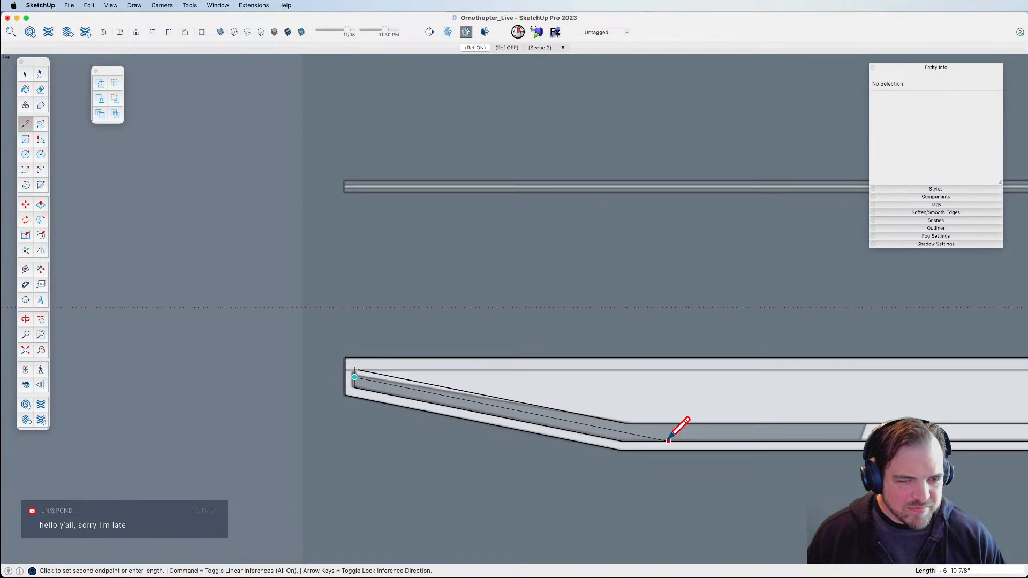
{"action": "left_click", "coordinate": [625, 423]}
{"action": "scroll", "coordinate": [684, 451], "scroll_direction": "down", "scroll_amount": 3}
{"action": "scroll", "coordinate": [447, 392], "scroll_direction": "up", "scroll_amount": 6}
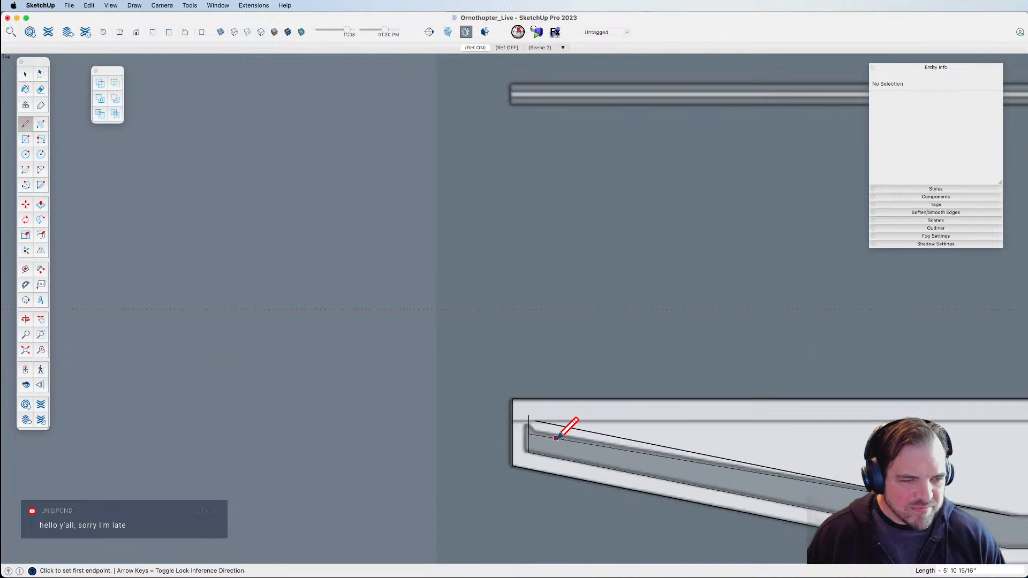
{"action": "scroll", "coordinate": [557, 448], "scroll_direction": "up", "scroll_amount": 2}
{"action": "key", "text": "e"}
{"action": "left_click_drag", "start_coordinate": [540, 421], "coordinate": [520, 426]}
{"action": "scroll", "coordinate": [427, 424], "scroll_direction": "down", "scroll_amount": 6}
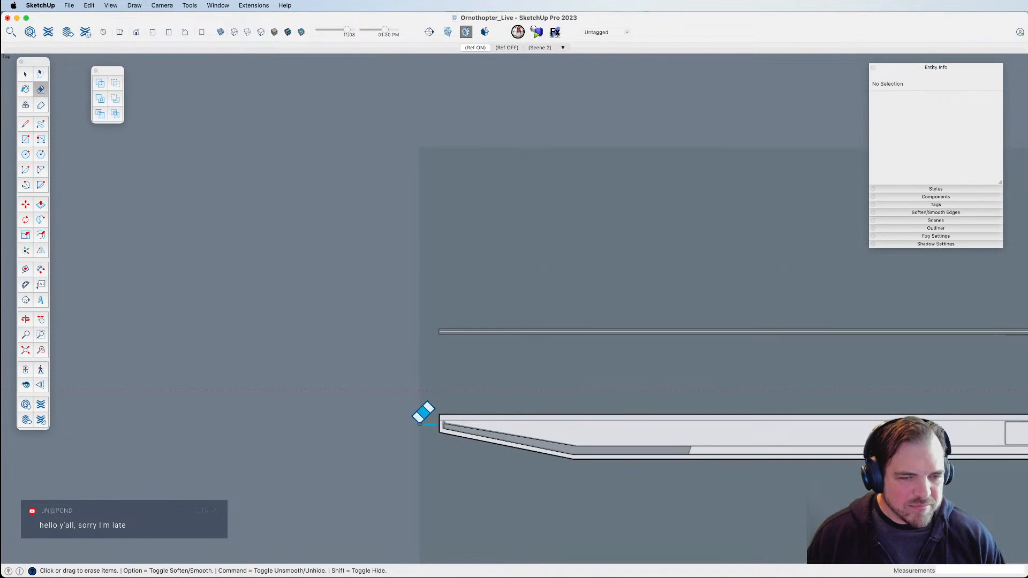
Select all of the wing's faces and edges and make them a group.
{"action": "scroll", "coordinate": [419, 422], "scroll_direction": "down", "scroll_amount": 4}
{"action": "key", "text": "space"}
{"action": "double_click", "coordinate": [659, 436]}
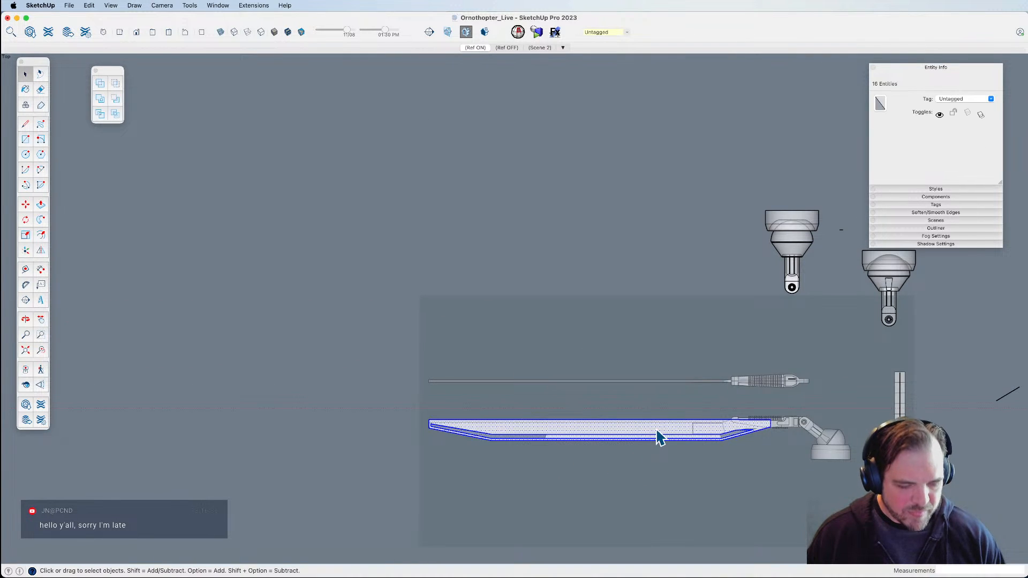
{"action": "key", "text": "g"}
Draw a rectangle of about 3' 3 5/8" by 1' 13/16" over the arm, from beside the round joint to the wing's root.
{"action": "scroll", "coordinate": [767, 443], "scroll_direction": "up", "scroll_amount": 6}
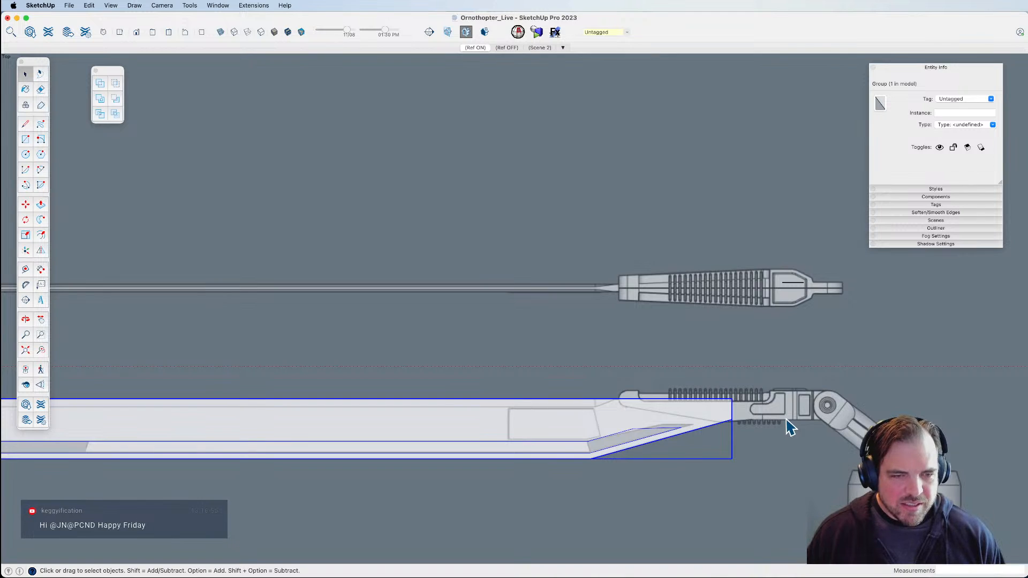
{"action": "scroll", "coordinate": [779, 424], "scroll_direction": "up", "scroll_amount": 2}
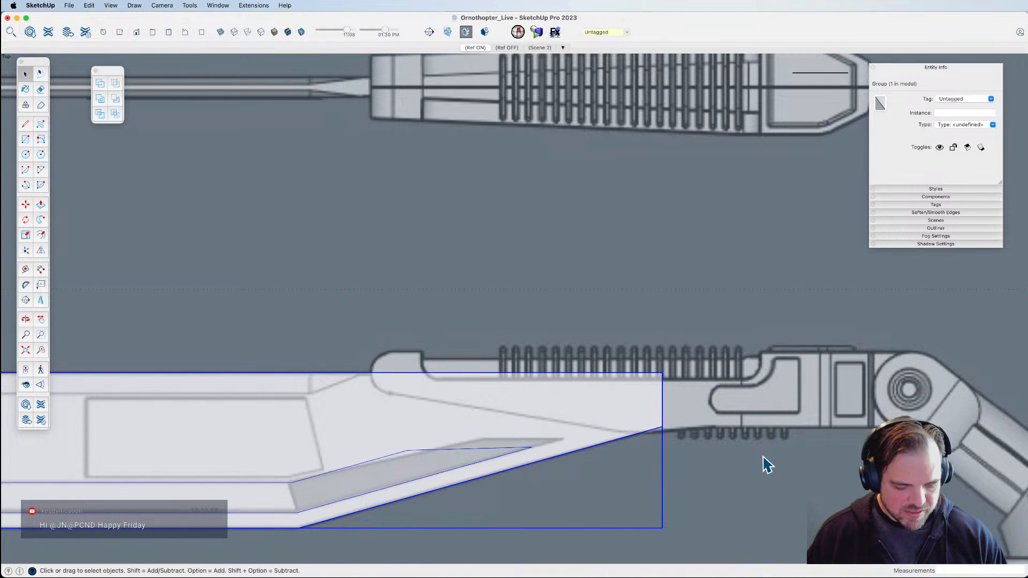
{"action": "key", "text": "l"}
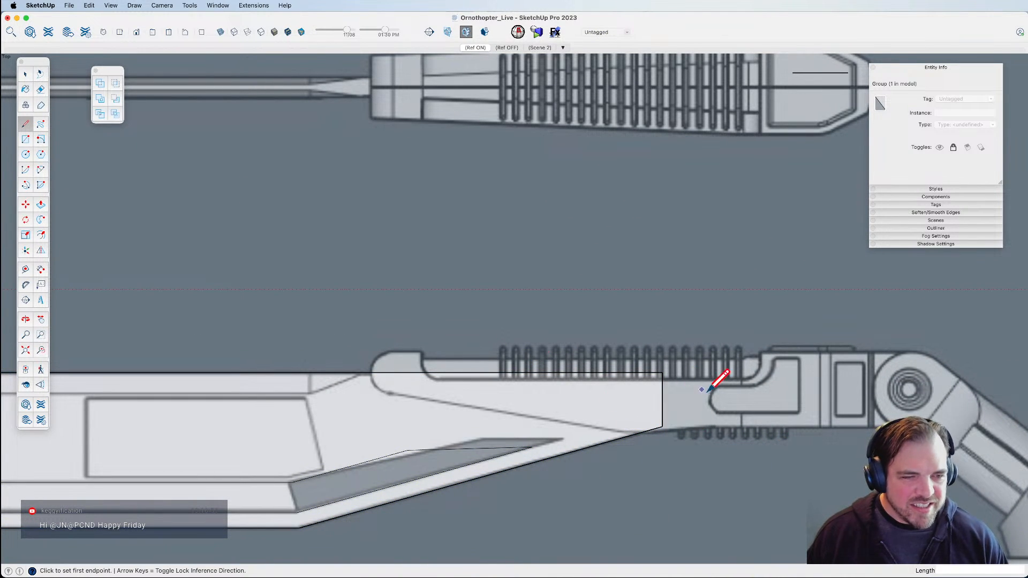
{"action": "key", "text": "r"}
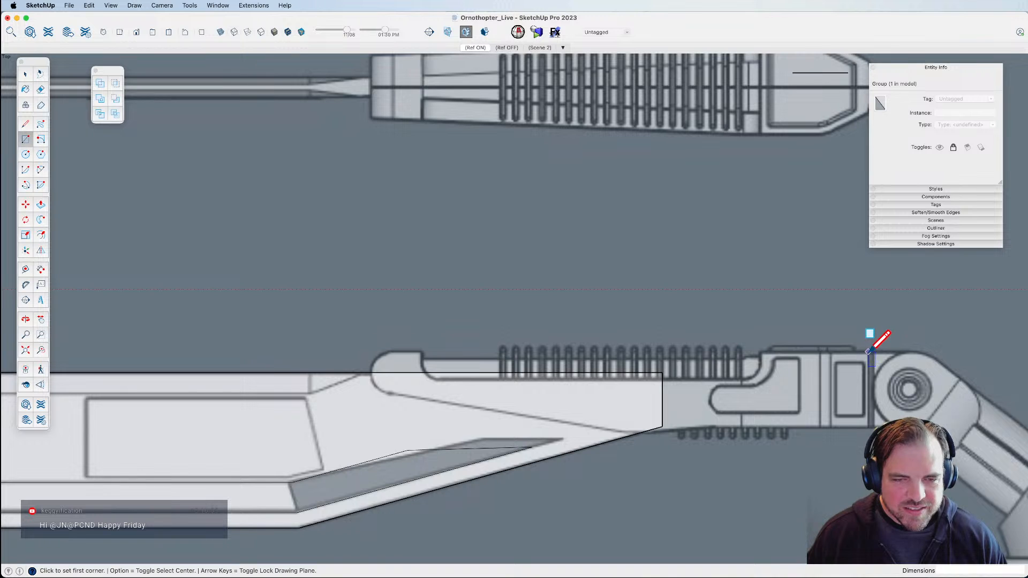
{"action": "left_click", "coordinate": [868, 352]}
{"action": "scroll", "coordinate": [616, 432], "scroll_direction": "up", "scroll_amount": 3}
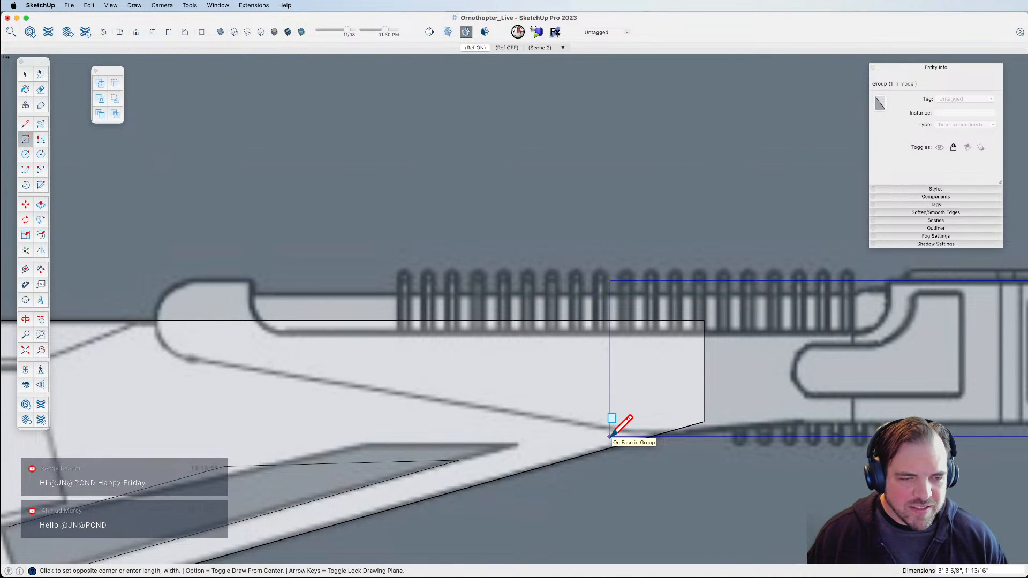
{"action": "left_click", "coordinate": [610, 435]}
Draw a line about 2' 11 5/8" long from the rectangle's lower wing-side corner to the base of the bracket's rounded end.
{"action": "key", "text": "l"}
{"action": "left_click", "coordinate": [610, 436]}
{"action": "scroll", "coordinate": [610, 435], "scroll_direction": "down", "scroll_amount": 3}
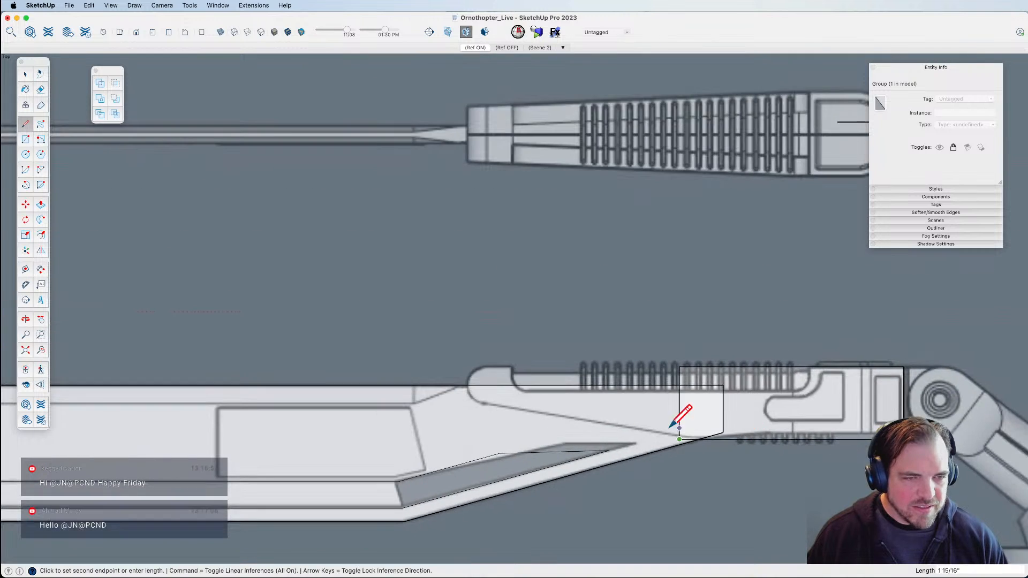
{"action": "scroll", "coordinate": [505, 390], "scroll_direction": "up", "scroll_amount": 3}
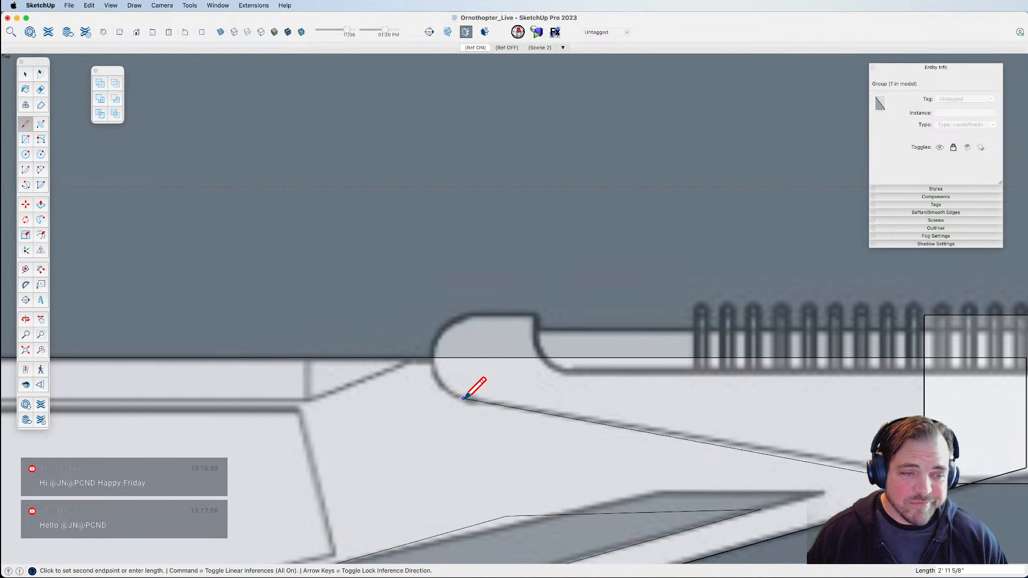
{"action": "left_click", "coordinate": [463, 398]}
{"action": "key", "text": "Escape"}
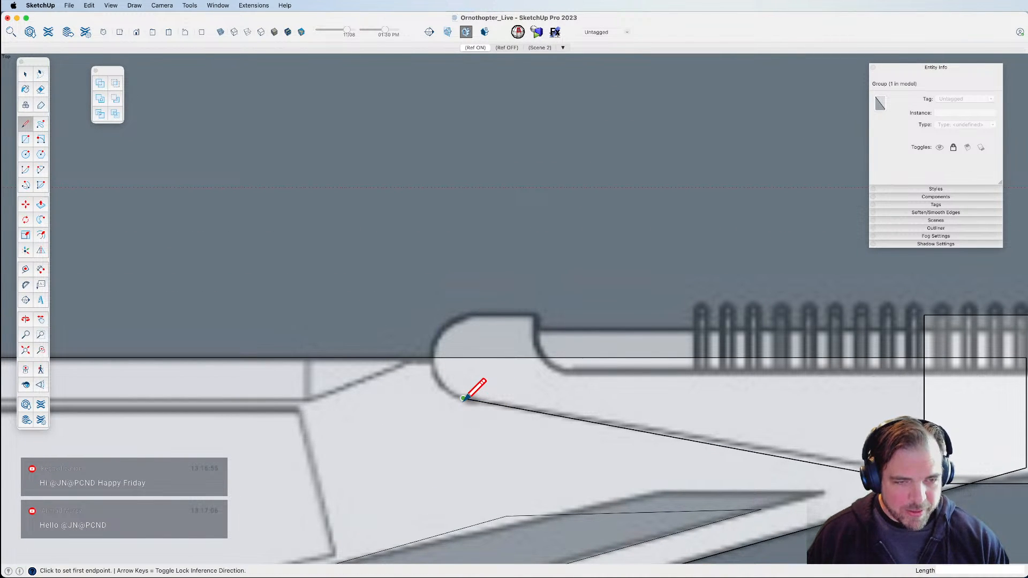
{"action": "scroll", "coordinate": [538, 318], "scroll_direction": "down", "scroll_amount": 3}
{"action": "scroll", "coordinate": [471, 336], "scroll_direction": "down", "scroll_amount": 3}
{"action": "scroll", "coordinate": [720, 326], "scroll_direction": "up", "scroll_amount": 4}
{"action": "key", "text": "space"}
{"action": "left_click", "coordinate": [605, 327]}
{"action": "scroll", "coordinate": [695, 336], "scroll_direction": "up", "scroll_amount": 3}
{"action": "key", "text": "m"}
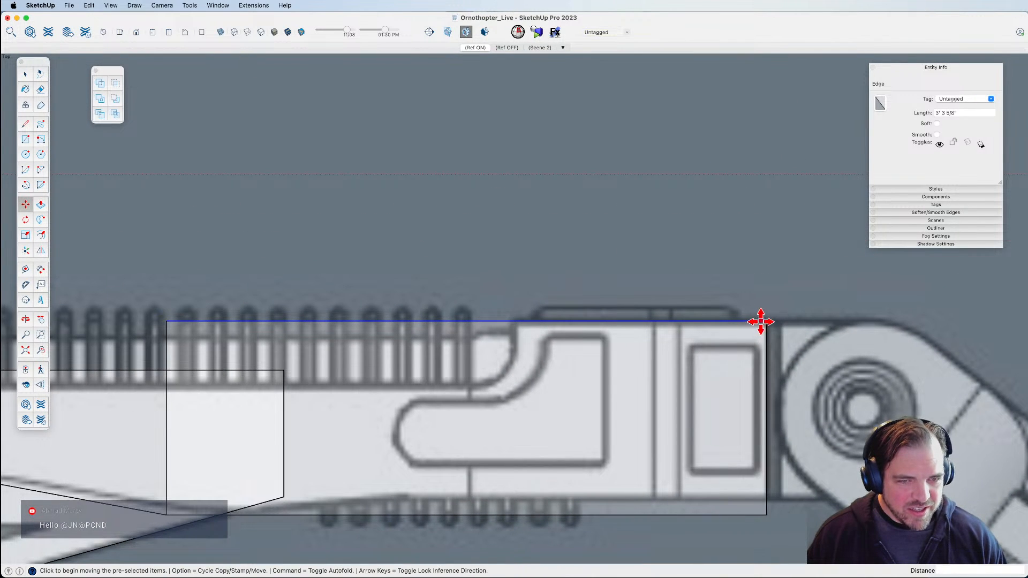
{"action": "scroll", "coordinate": [757, 352], "scroll_direction": "down", "scroll_amount": 4}
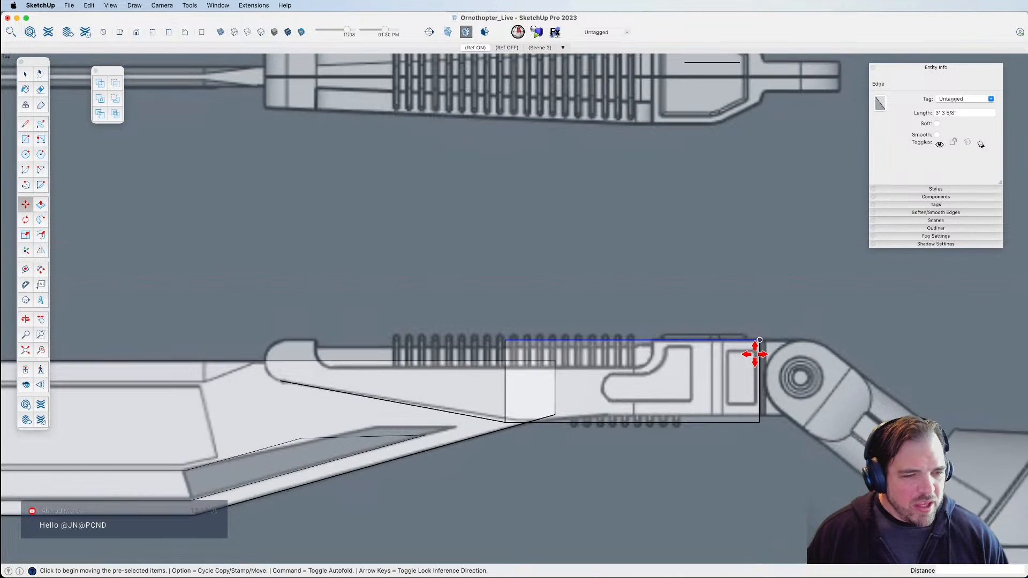
Trace the arm's underside with a sloped line and a horizontal line to the rectangle's joint-side edge, and erase the leftover rectangle edges below.
{"action": "key", "text": "l"}
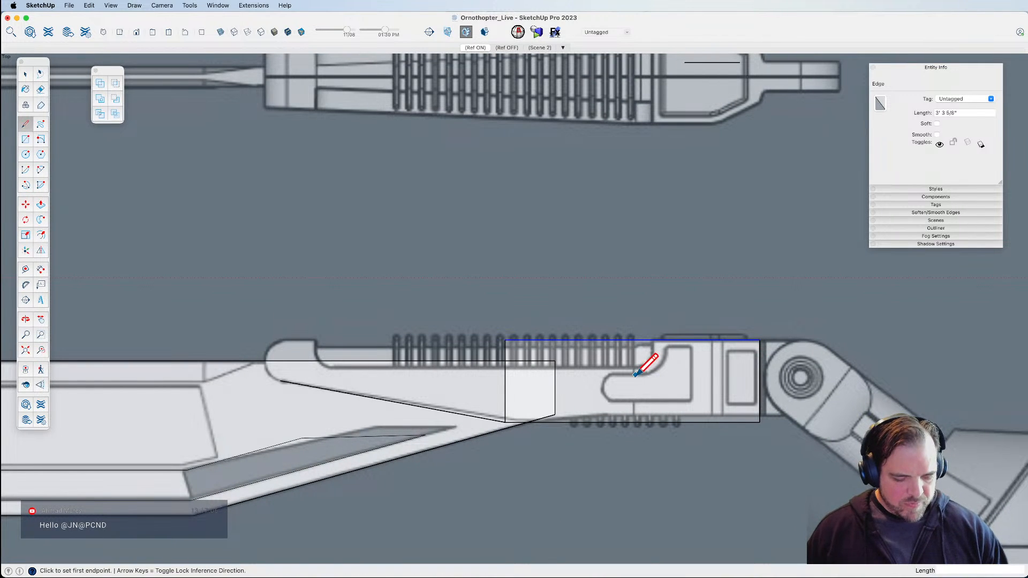
{"action": "scroll", "coordinate": [604, 405], "scroll_direction": "up", "scroll_amount": 3}
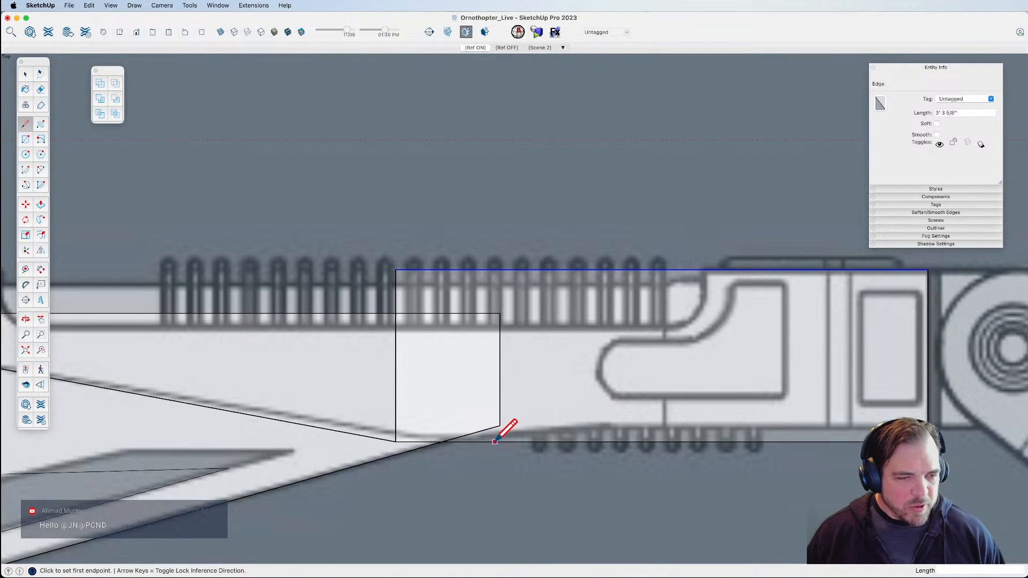
{"action": "left_click", "coordinate": [526, 442]}
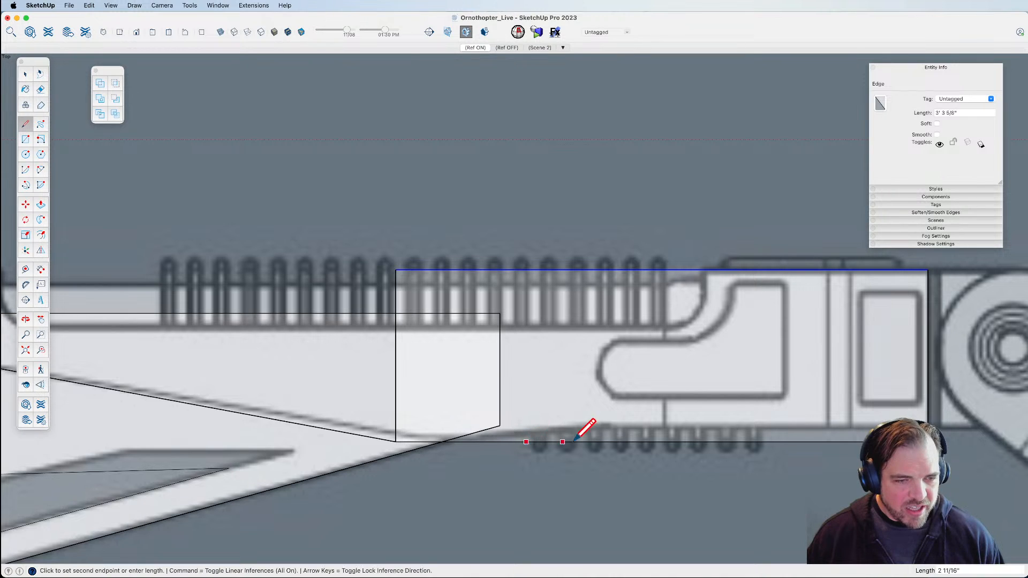
{"action": "left_click", "coordinate": [621, 426]}
{"action": "scroll", "coordinate": [629, 421], "scroll_direction": "down", "scroll_amount": 3}
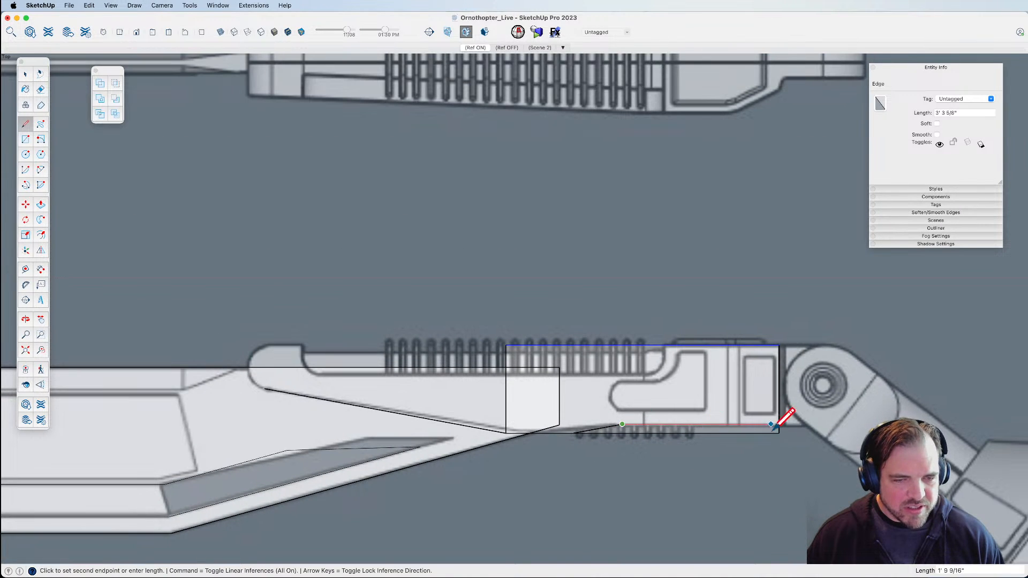
{"action": "left_click", "coordinate": [779, 433]}
{"action": "key", "text": "e"}
{"action": "scroll", "coordinate": [800, 431], "scroll_direction": "down", "scroll_amount": 4}
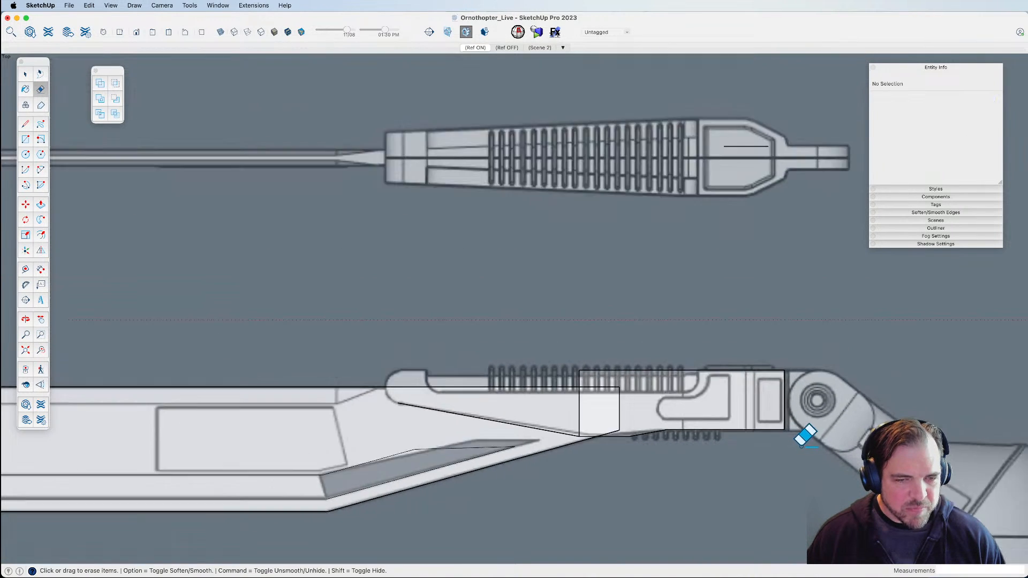
{"action": "scroll", "coordinate": [643, 417], "scroll_direction": "up", "scroll_amount": 5}
{"action": "scroll", "coordinate": [599, 417], "scroll_direction": "up", "scroll_amount": 1}
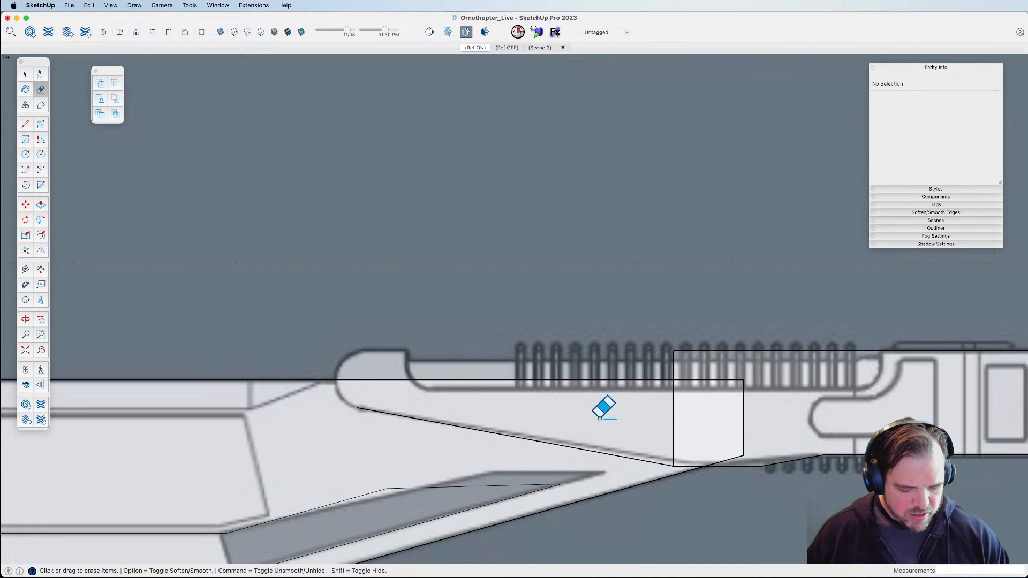
Trace the arm's upper outline from the rectangle's wing-side edge to the bracket's notch, up the notch, and about 4 7/8" along its rounded head.
{"action": "key", "text": "l"}
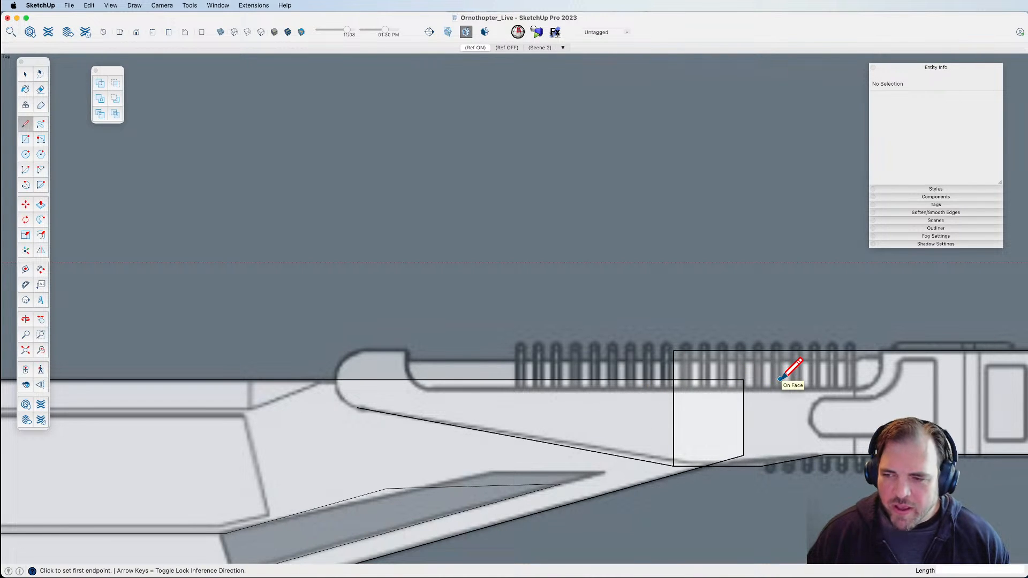
{"action": "scroll", "coordinate": [779, 380], "scroll_direction": "down", "scroll_amount": 3}
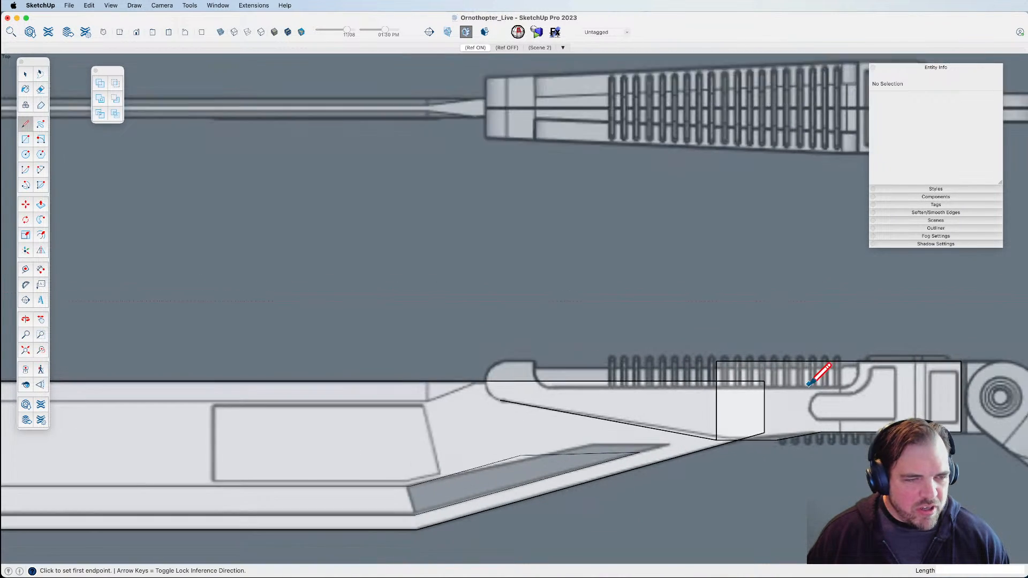
{"action": "scroll", "coordinate": [540, 381], "scroll_direction": "up", "scroll_amount": 3}
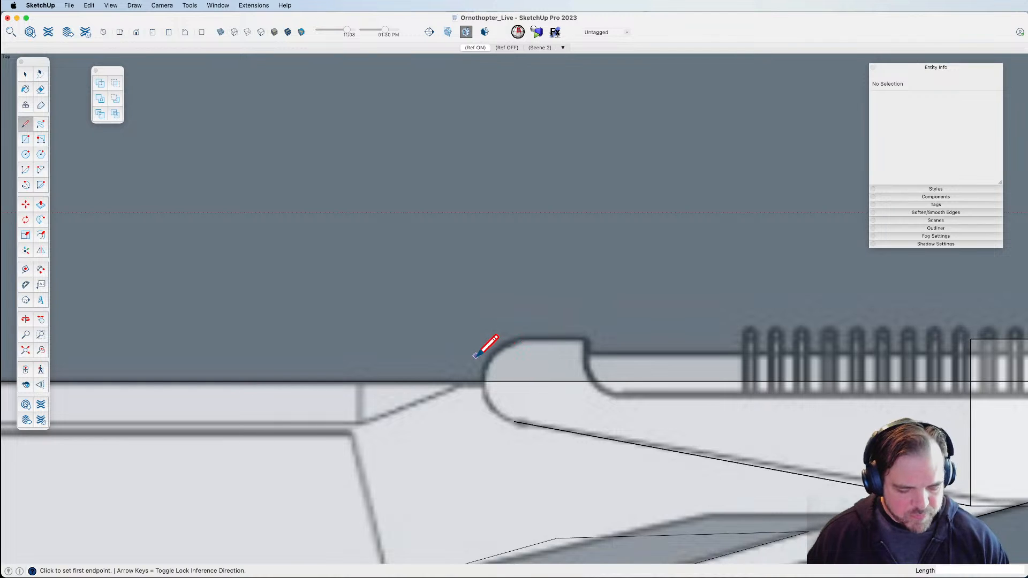
{"action": "scroll", "coordinate": [432, 349], "scroll_direction": "down", "scroll_amount": 3}
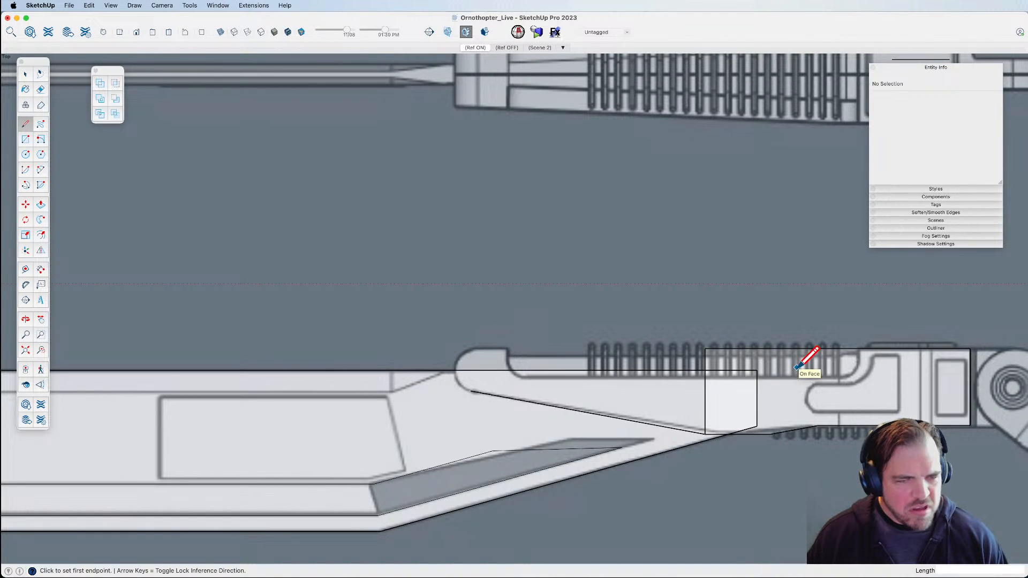
{"action": "scroll", "coordinate": [669, 354], "scroll_direction": "down", "scroll_amount": 3}
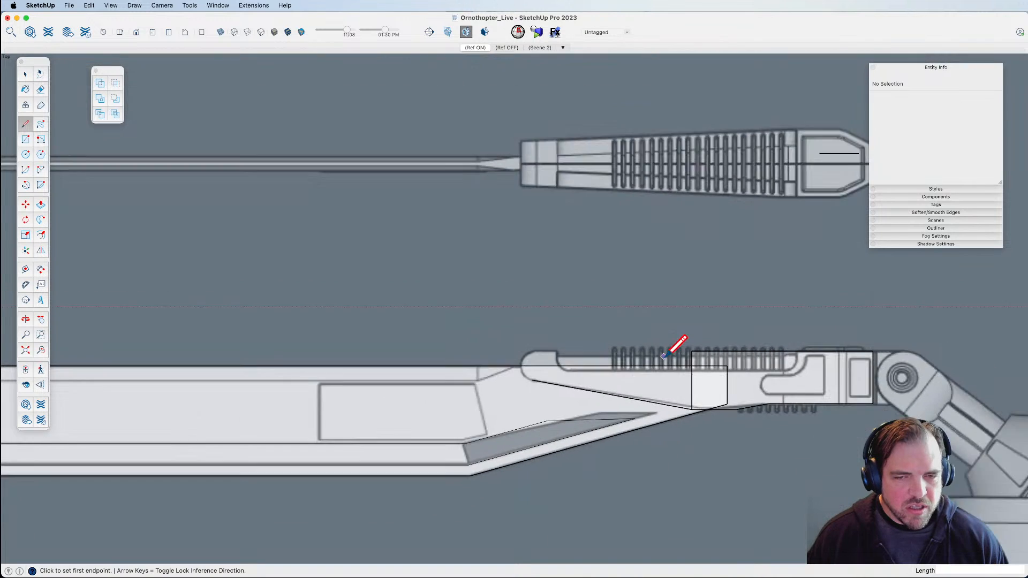
{"action": "scroll", "coordinate": [716, 361], "scroll_direction": "up", "scroll_amount": 4}
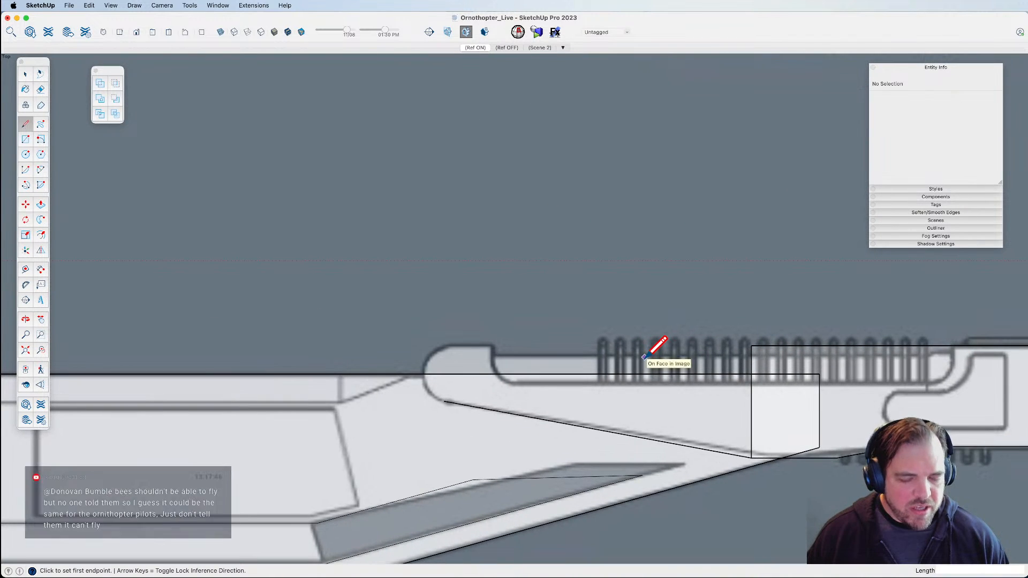
{"action": "scroll", "coordinate": [610, 351], "scroll_direction": "up", "scroll_amount": 1}
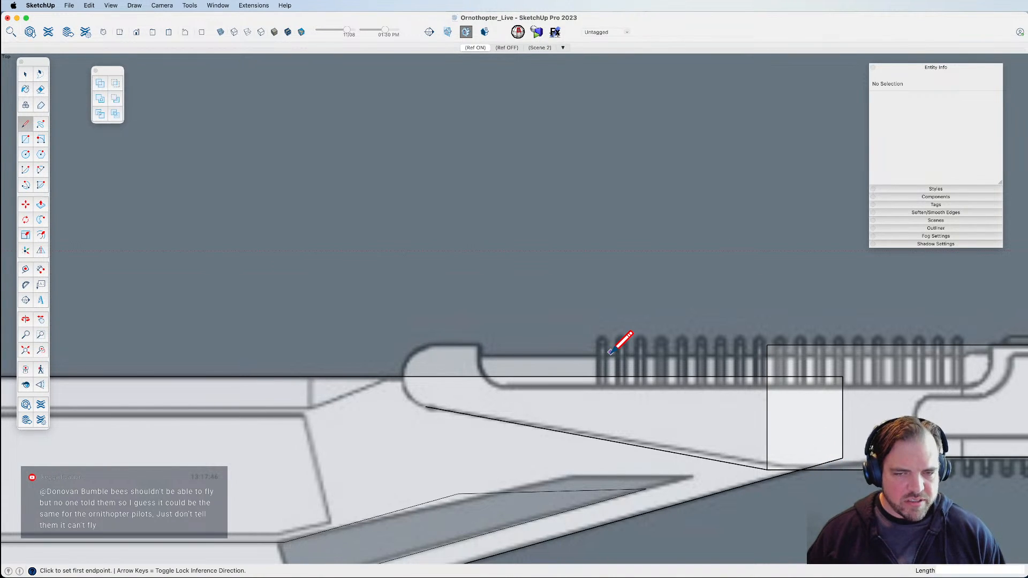
{"action": "left_click", "coordinate": [767, 356]}
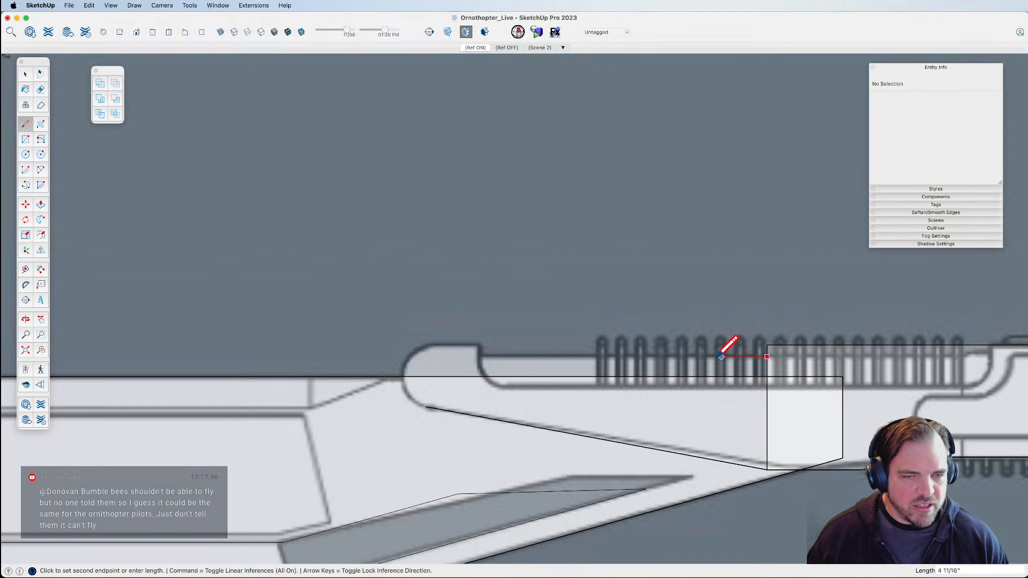
{"action": "left_click", "coordinate": [480, 356]}
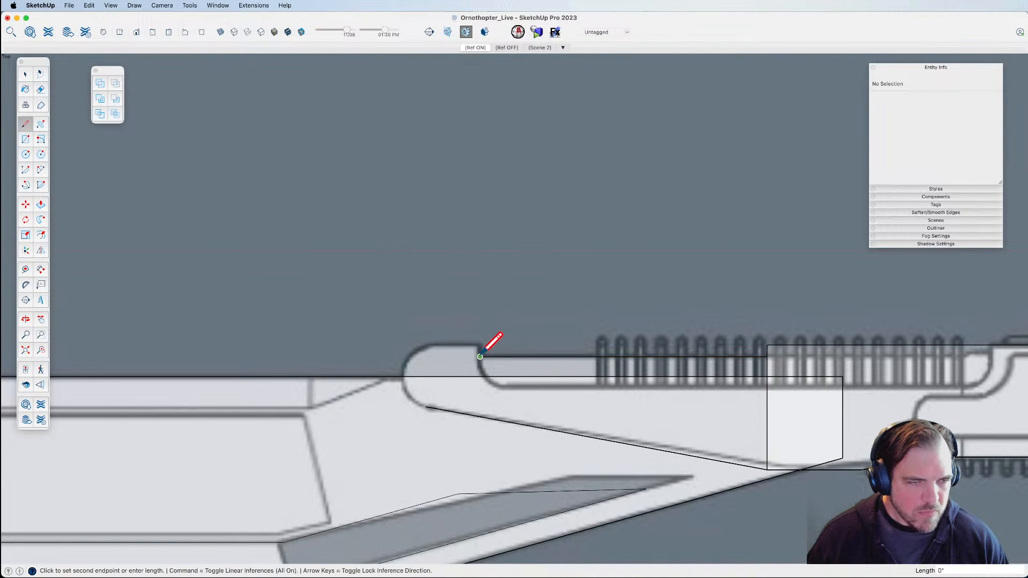
{"action": "left_click", "coordinate": [481, 345]}
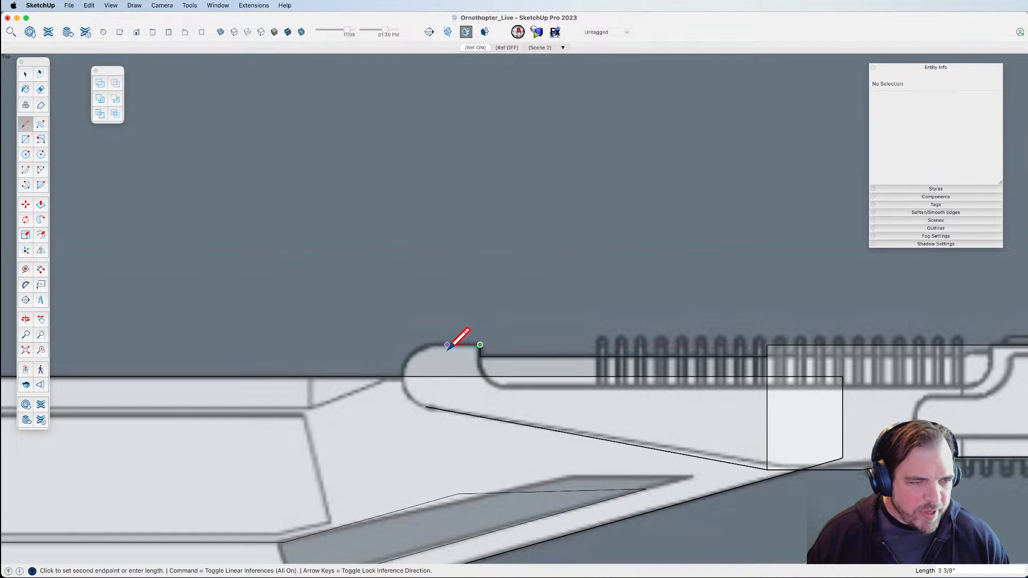
{"action": "left_click", "coordinate": [433, 344]}
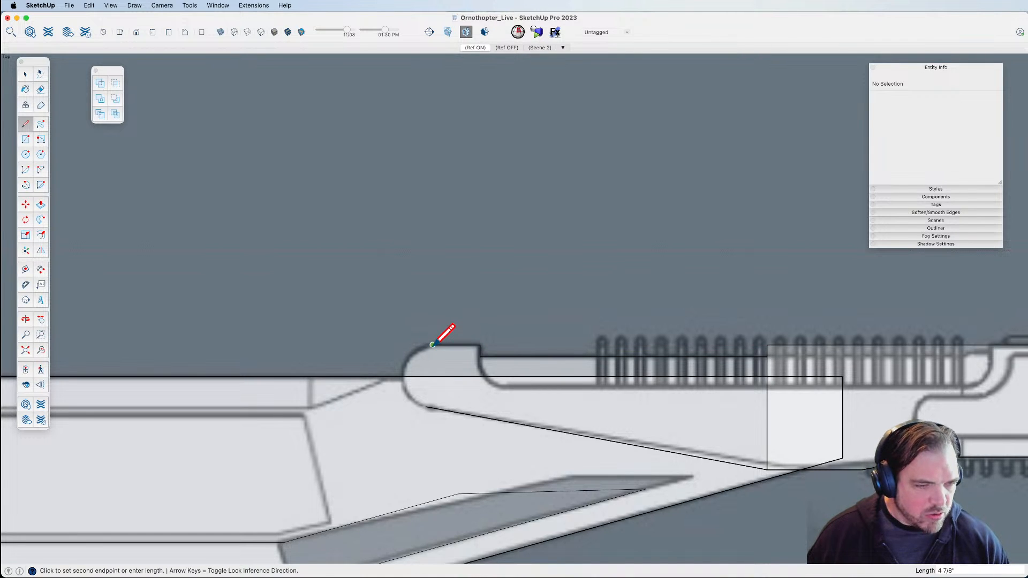
Close the bracket's rounded end with an arc about 6 3/8" across, from the upper line to the start of the sloped underside.
{"action": "key", "text": "a"}
{"action": "left_click", "coordinate": [433, 344]}
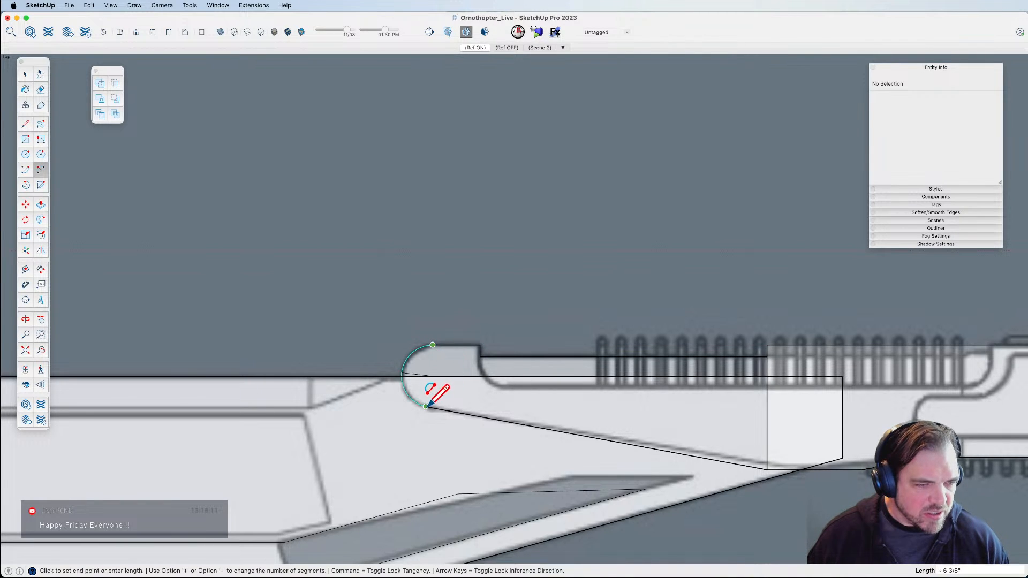
{"action": "left_click", "coordinate": [426, 406]}
{"action": "scroll", "coordinate": [412, 386], "scroll_direction": "down", "scroll_amount": 2}
{"action": "key", "text": "space"}
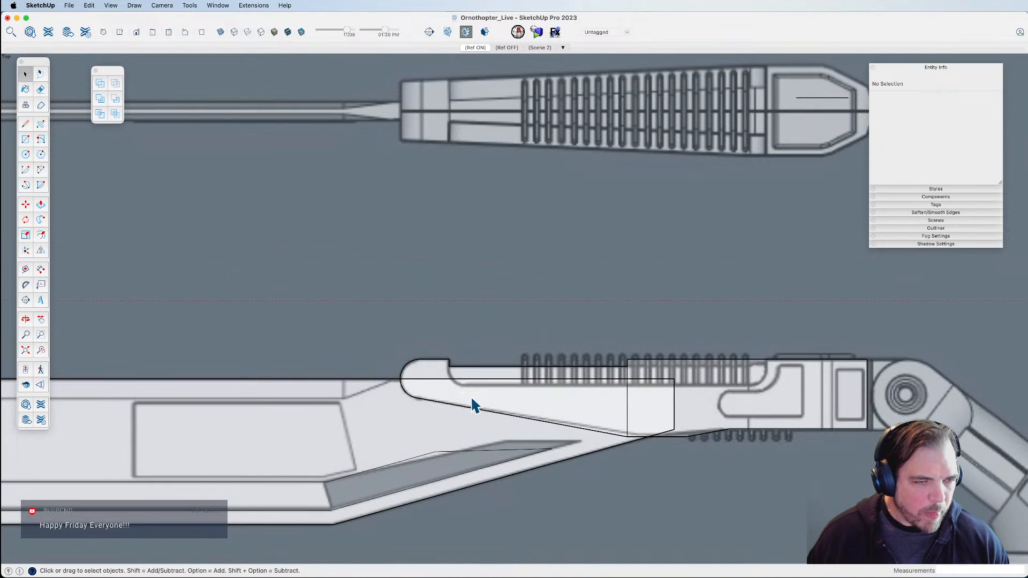
{"action": "left_click", "coordinate": [471, 404]}
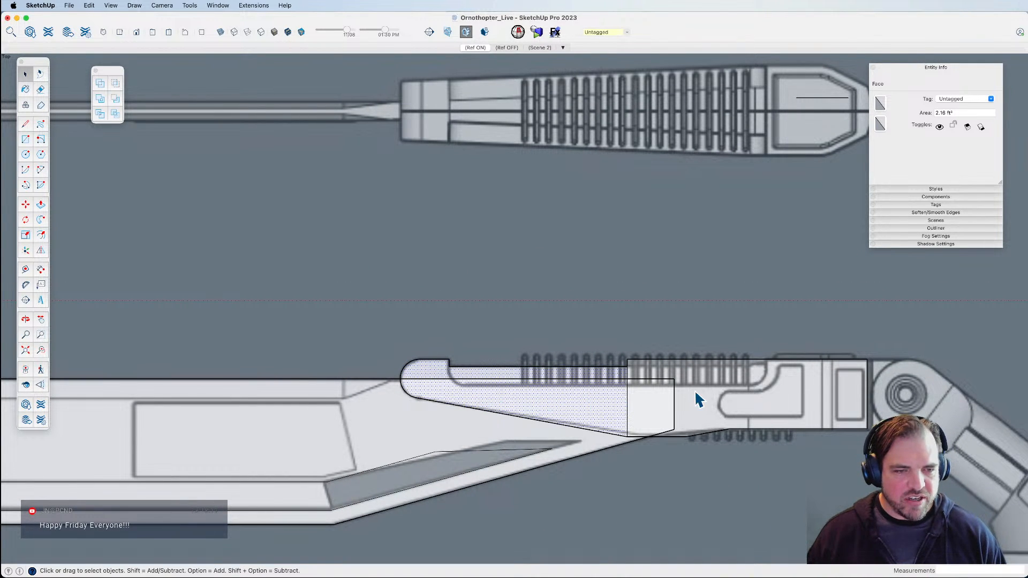
{"action": "left_click", "coordinate": [654, 405], "text": "shift"}
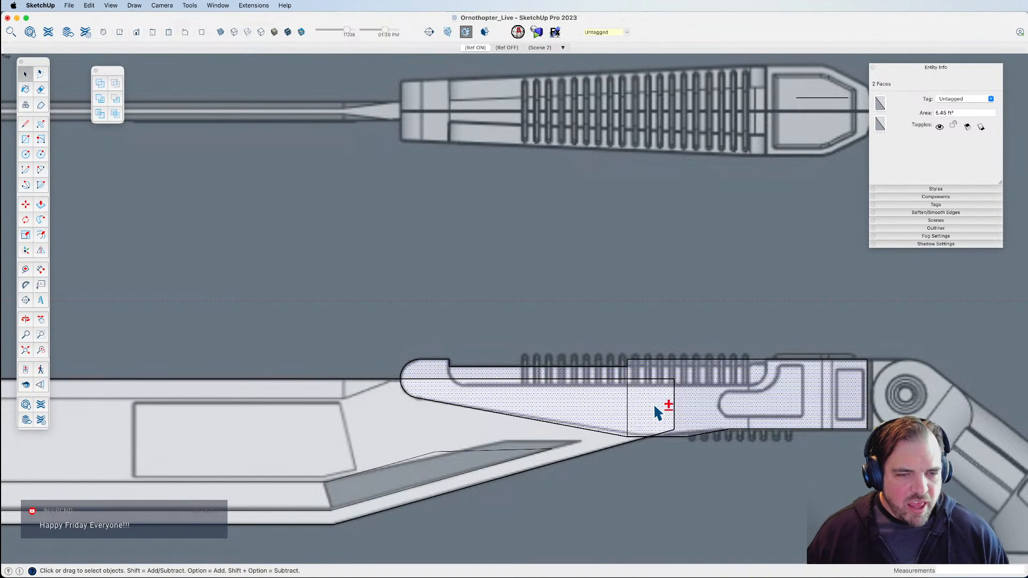
{"action": "triple_click", "coordinate": [699, 402]}
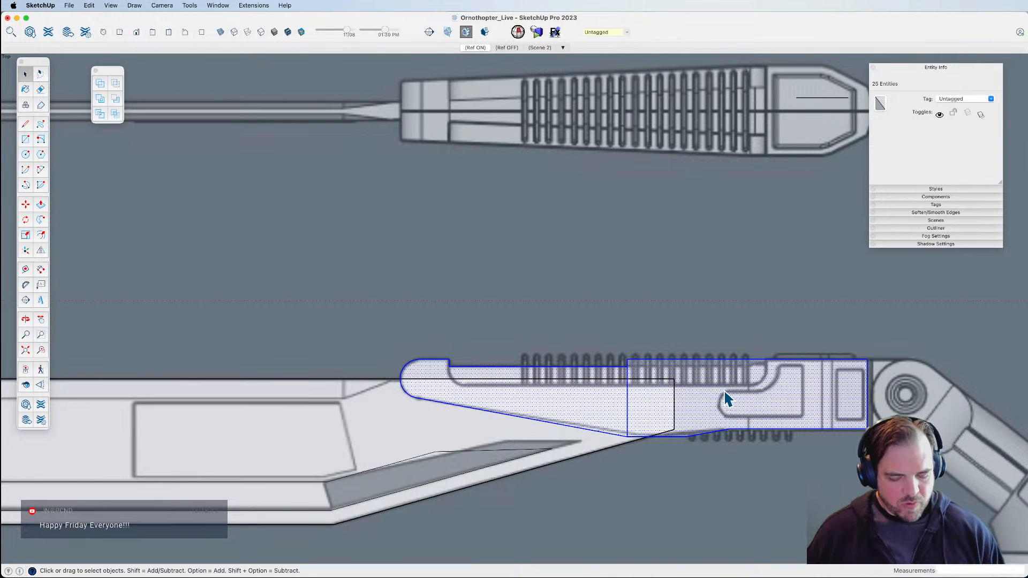
{"action": "key", "text": "l"}
{"action": "scroll", "coordinate": [771, 362], "scroll_direction": "up", "scroll_amount": 5}
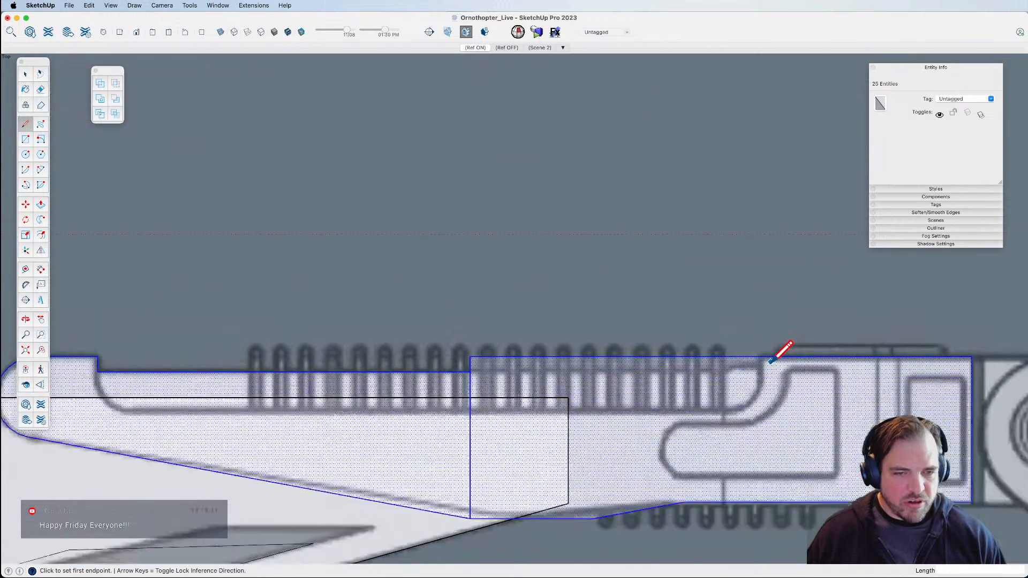
{"action": "left_click", "coordinate": [758, 356]}
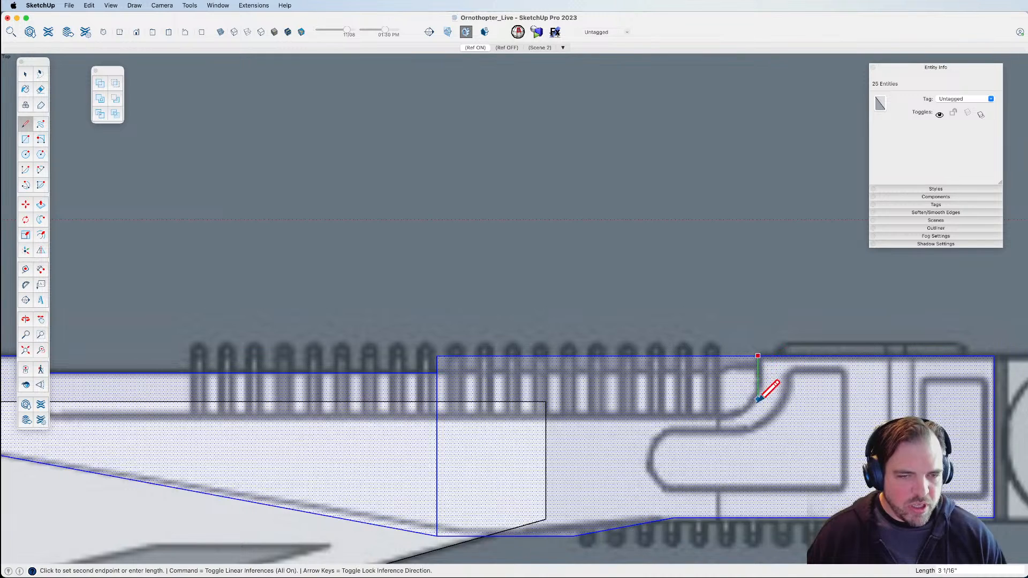
{"action": "scroll", "coordinate": [762, 411], "scroll_direction": "down", "scroll_amount": 3}
{"action": "key", "text": "e"}
{"action": "mouse_move", "coordinate": [649, 419]}
{"action": "left_mouse_down"}
{"action": "mouse_move", "coordinate": [615, 395]}
{"action": "mouse_move", "coordinate": [660, 422]}
{"action": "left_mouse_up"}
{"action": "scroll", "coordinate": [751, 392], "scroll_direction": "down", "scroll_amount": 4}
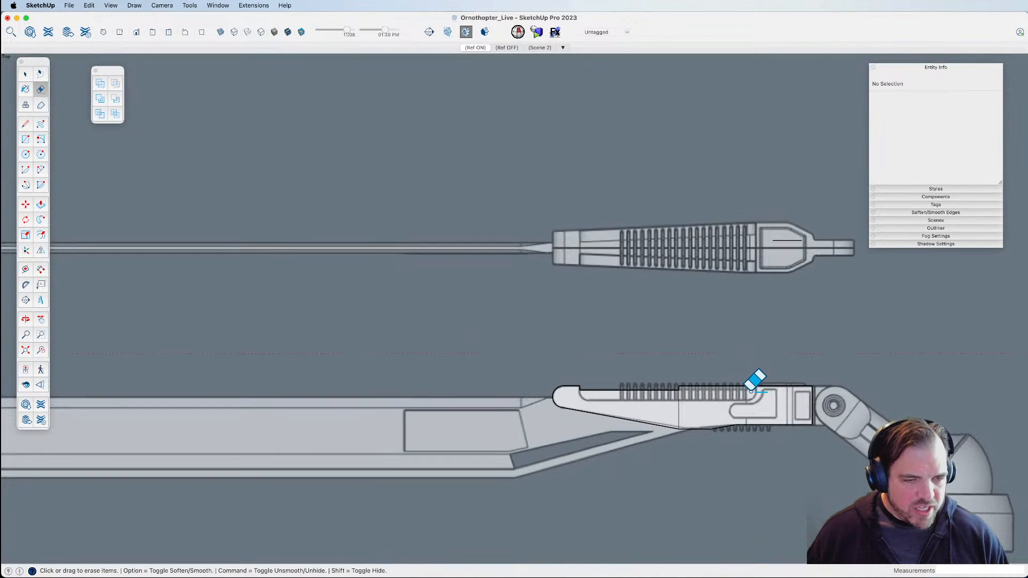
Move the wing group straight down on the drawing, clear of the arm and the reference wing.
{"action": "key", "text": "space"}
{"action": "left_click", "coordinate": [560, 448]}
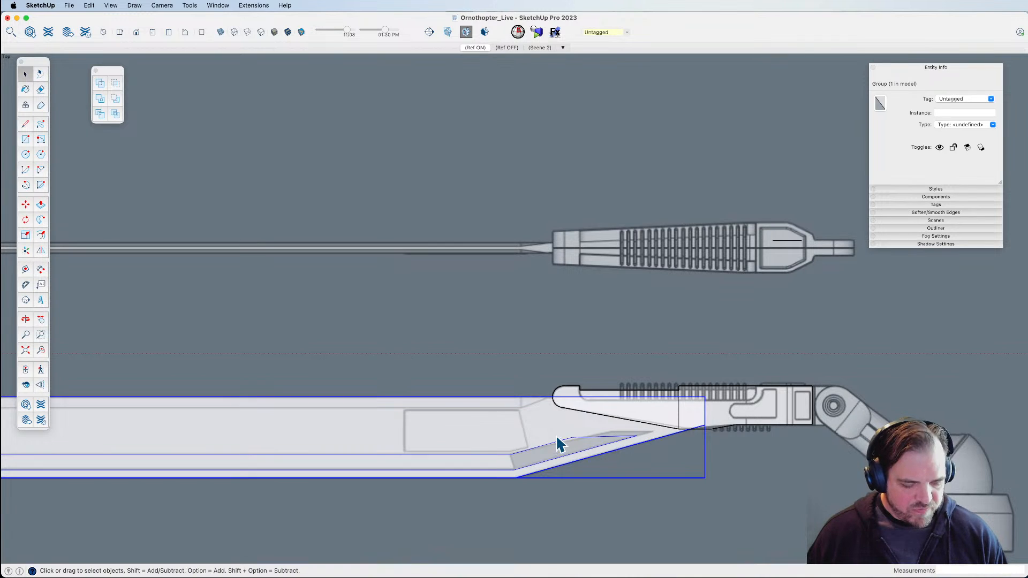
{"action": "key", "text": "m"}
{"action": "left_click", "coordinate": [560, 447]}
{"action": "left_click", "coordinate": [562, 518]}
{"action": "key", "text": "space"}
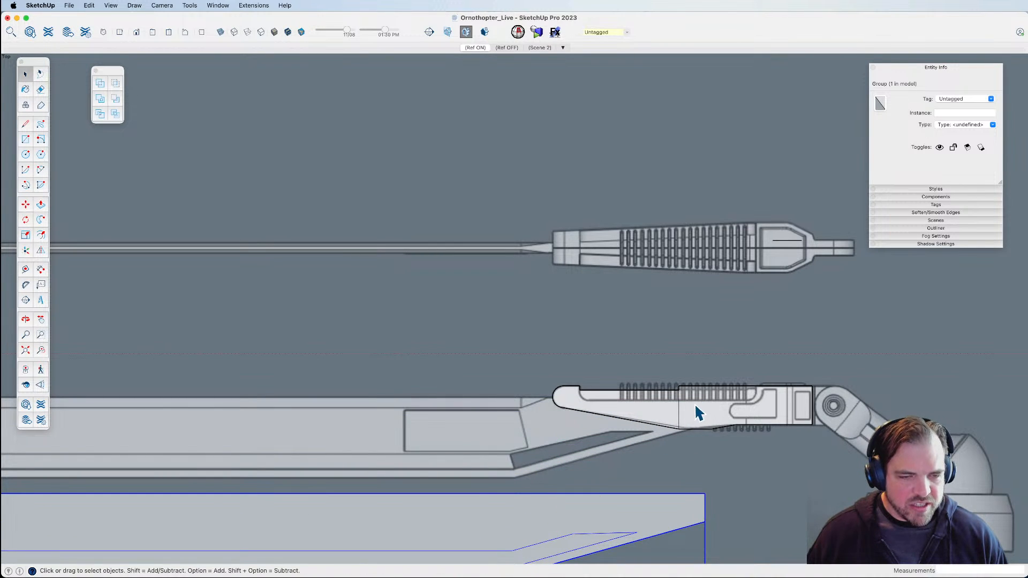
Draw the ribbed recess's outline on the arm: down from the upper edge, horizontally towards the wing, and about 3 5/16" up to the bracket's notch.
{"action": "left_click", "coordinate": [693, 404]}
{"action": "double_click", "coordinate": [693, 409]}
{"action": "scroll", "coordinate": [693, 410], "scroll_direction": "up", "scroll_amount": 4}
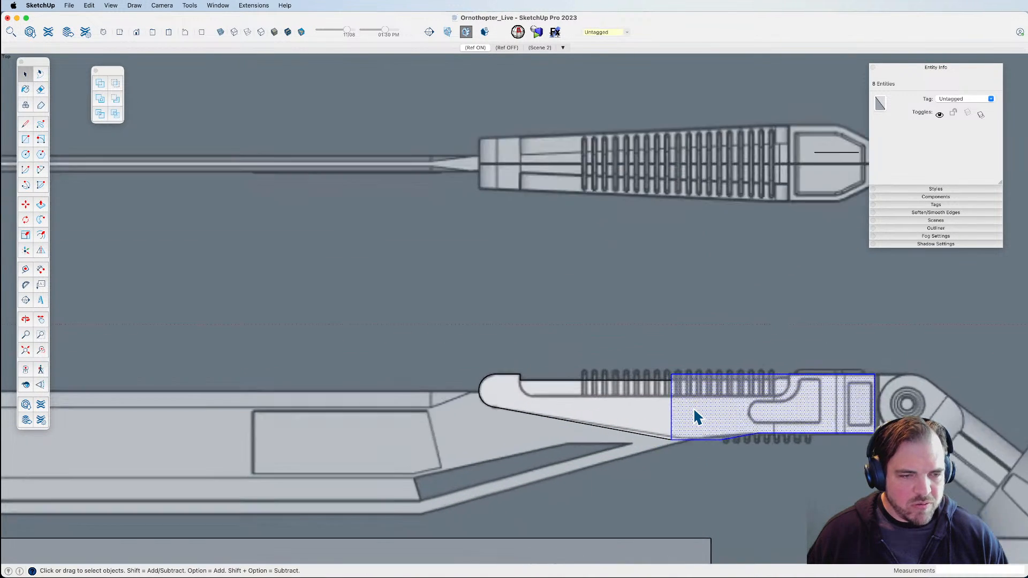
{"action": "middle_click_drag", "start_coordinate": [695, 411], "coordinate": [658, 393], "text": "shift"}
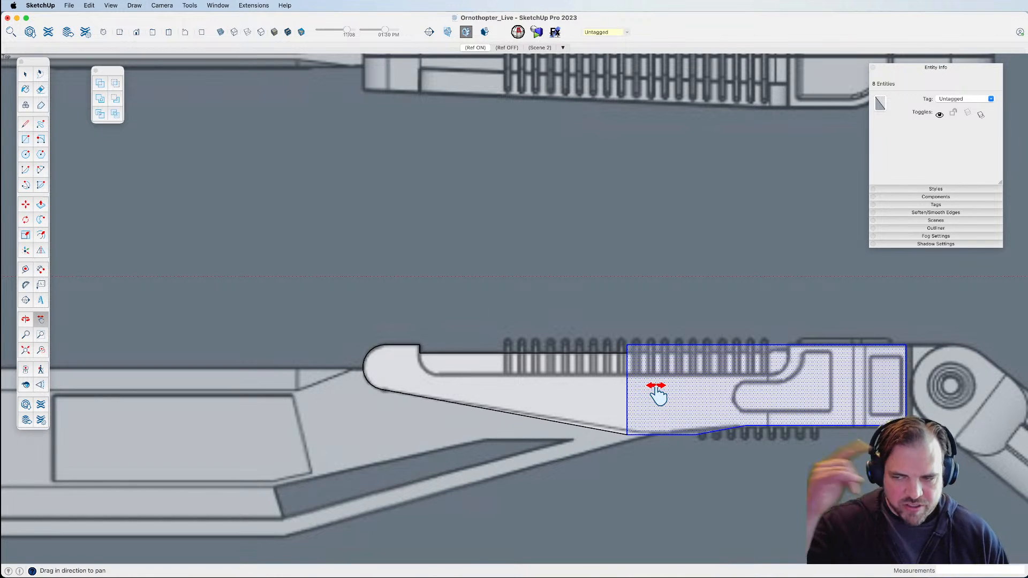
{"action": "key", "text": "l"}
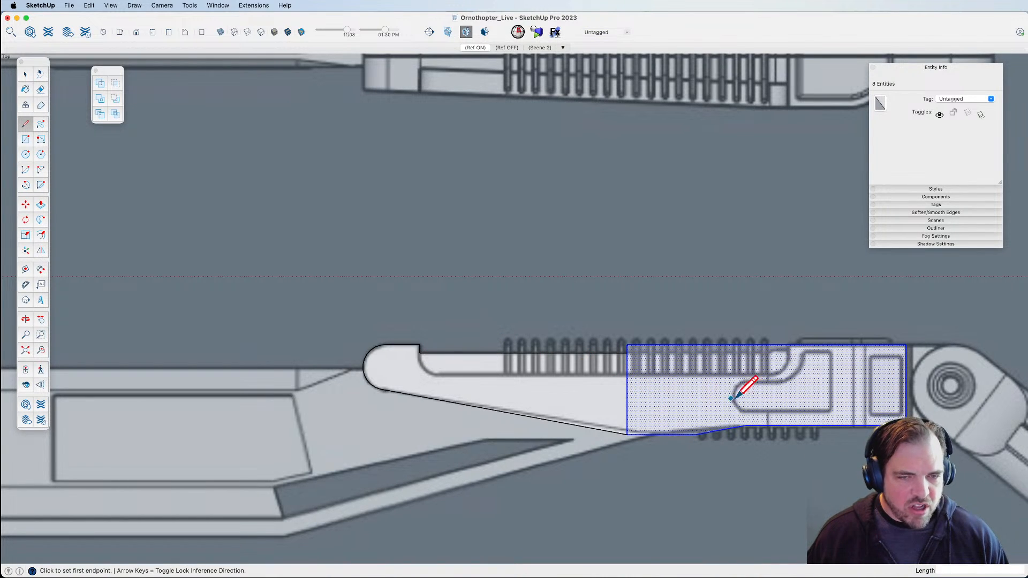
{"action": "left_click", "coordinate": [788, 344]}
{"action": "key", "text": "Left"}
{"action": "left_click", "coordinate": [576, 375]}
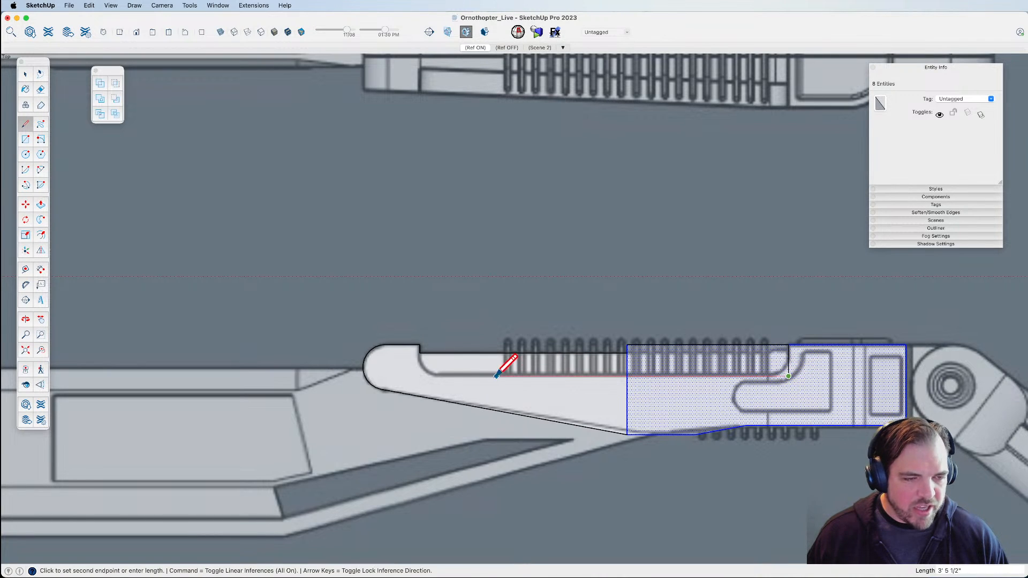
{"action": "left_click", "coordinate": [420, 353]}
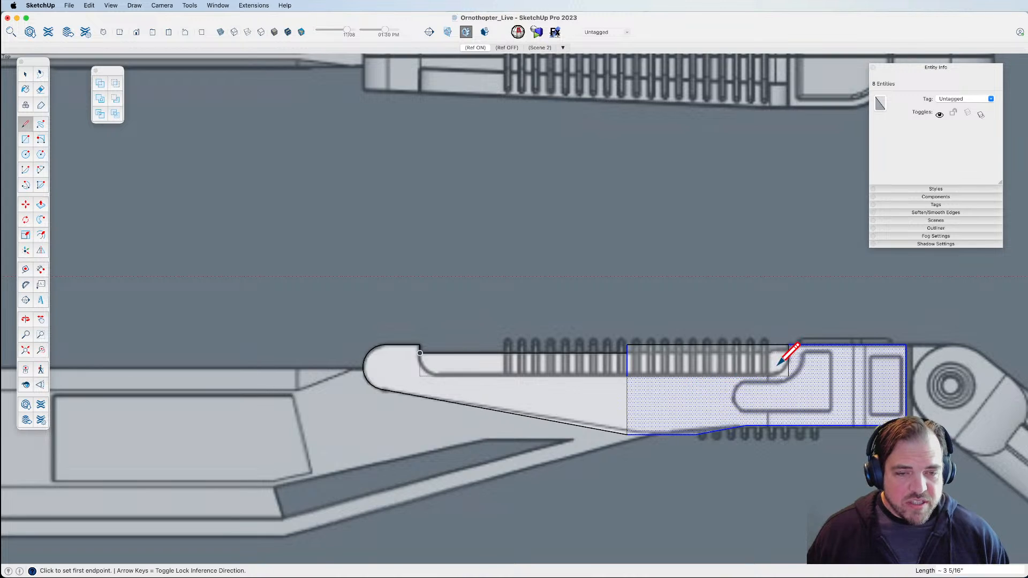
Round the recess's lower corners with arcs about 3 3/16" across at the joint side and 2 13/16" across at the bracket side.
{"action": "scroll", "coordinate": [783, 352], "scroll_direction": "up", "scroll_amount": 3}
{"action": "key", "text": "a"}
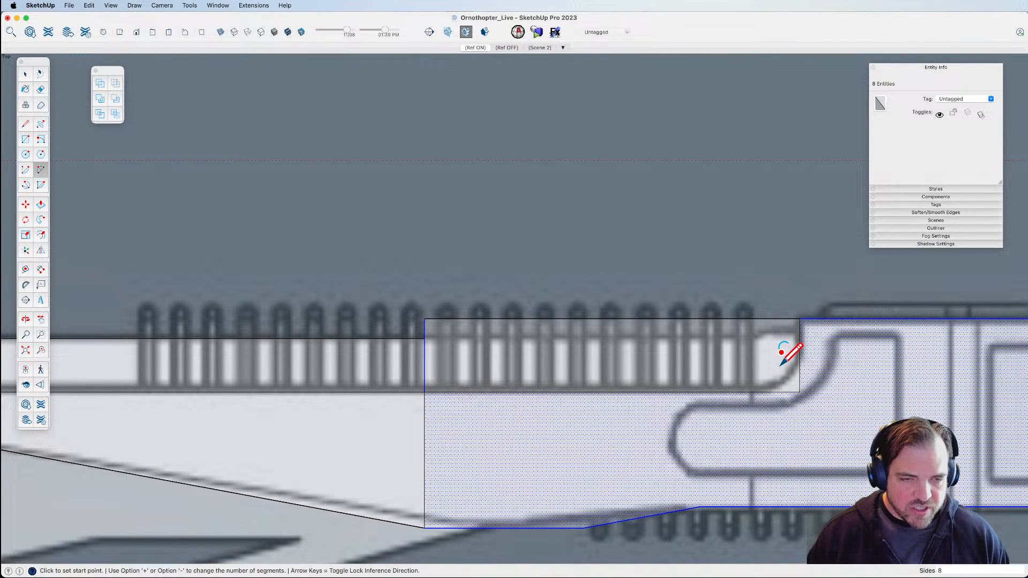
{"action": "left_click", "coordinate": [799, 355]}
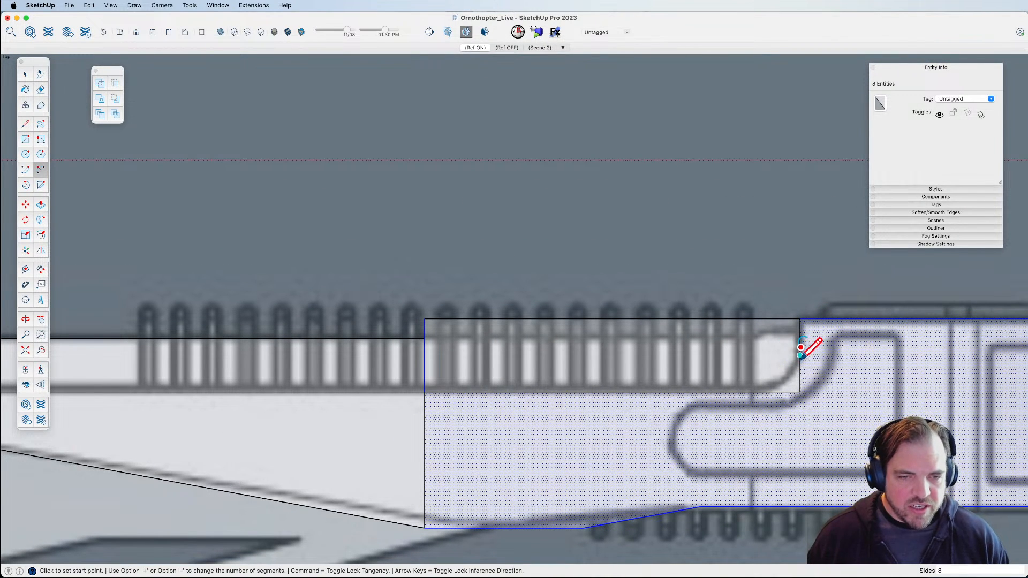
{"action": "left_click", "coordinate": [763, 393]}
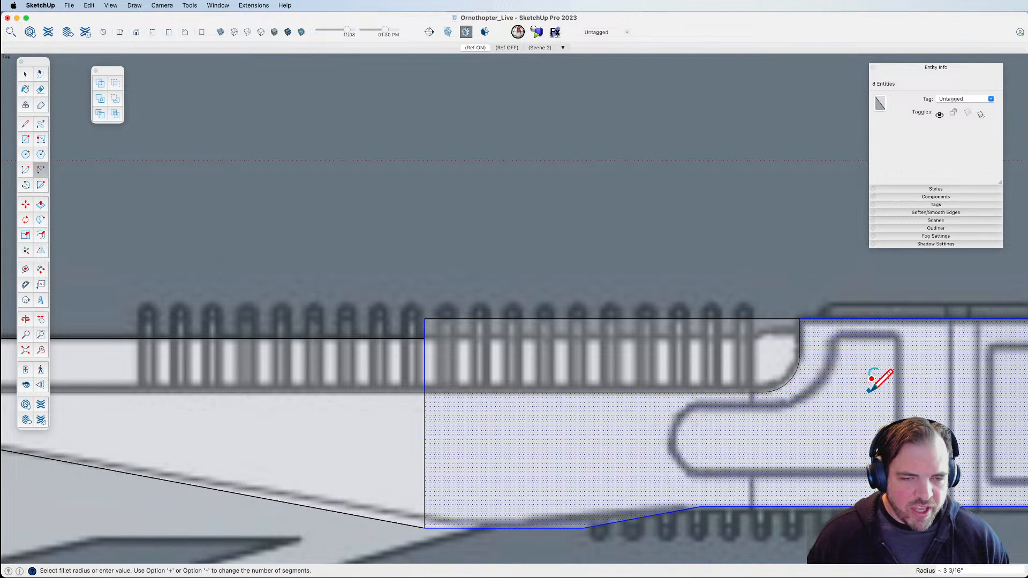
{"action": "scroll", "coordinate": [878, 379], "scroll_direction": "down", "scroll_amount": 5}
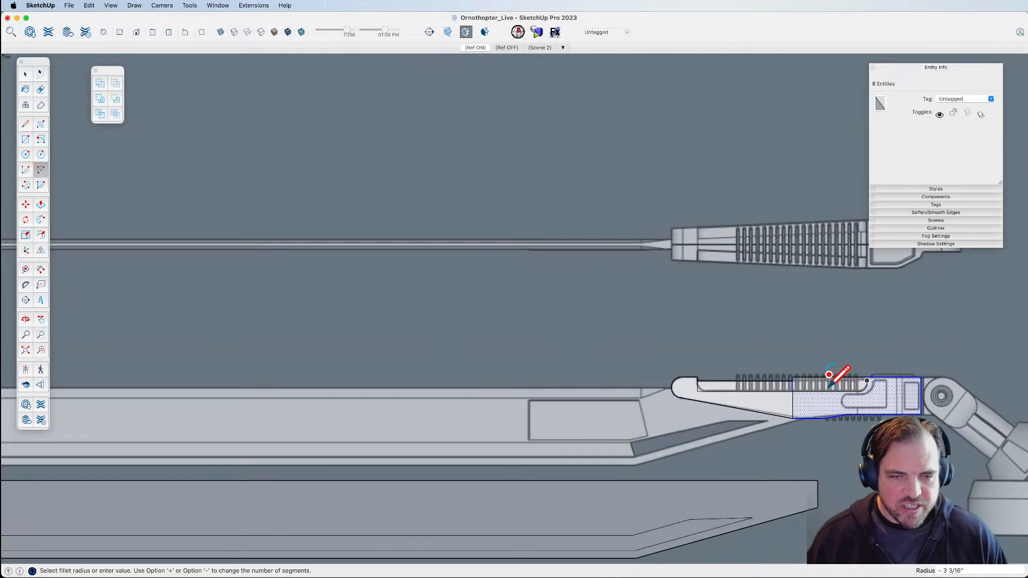
{"action": "scroll", "coordinate": [708, 378], "scroll_direction": "up", "scroll_amount": 6}
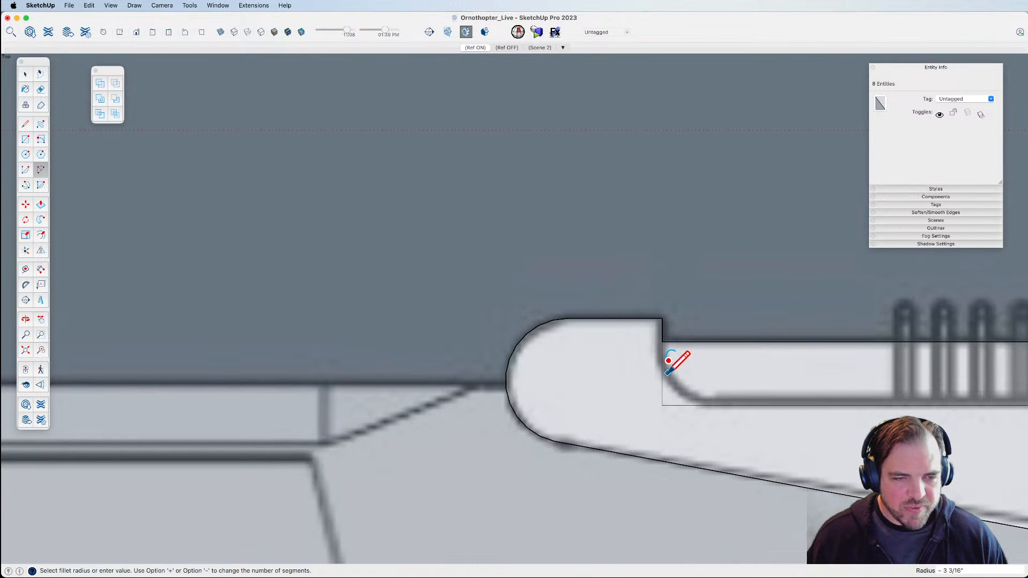
{"action": "left_click", "coordinate": [662, 367]}
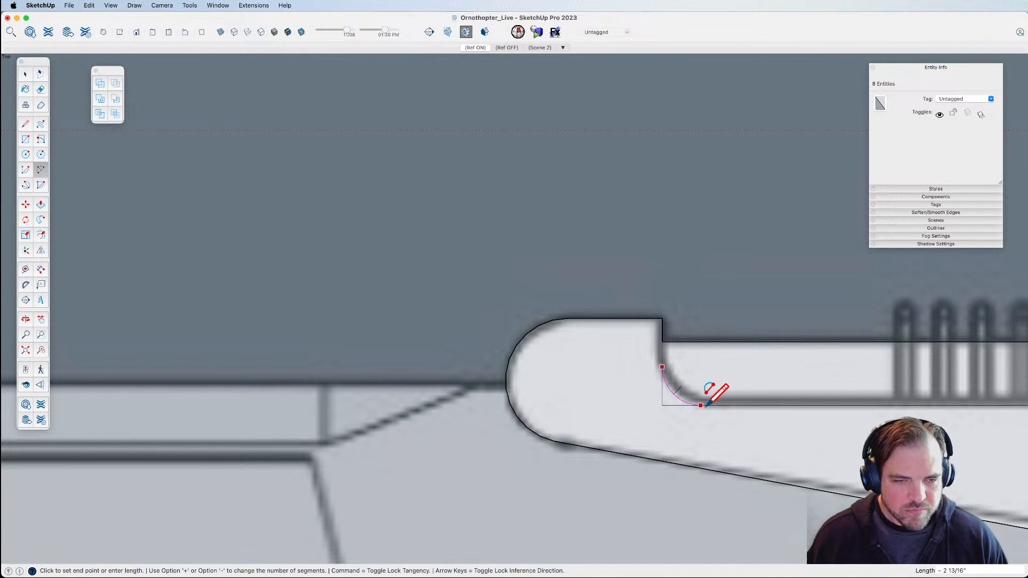
{"action": "left_click", "coordinate": [701, 405]}
Erase the leftover vertical rectangle edge that divides the arm's face below the recess.
{"action": "scroll", "coordinate": [610, 364], "scroll_direction": "down", "scroll_amount": 6}
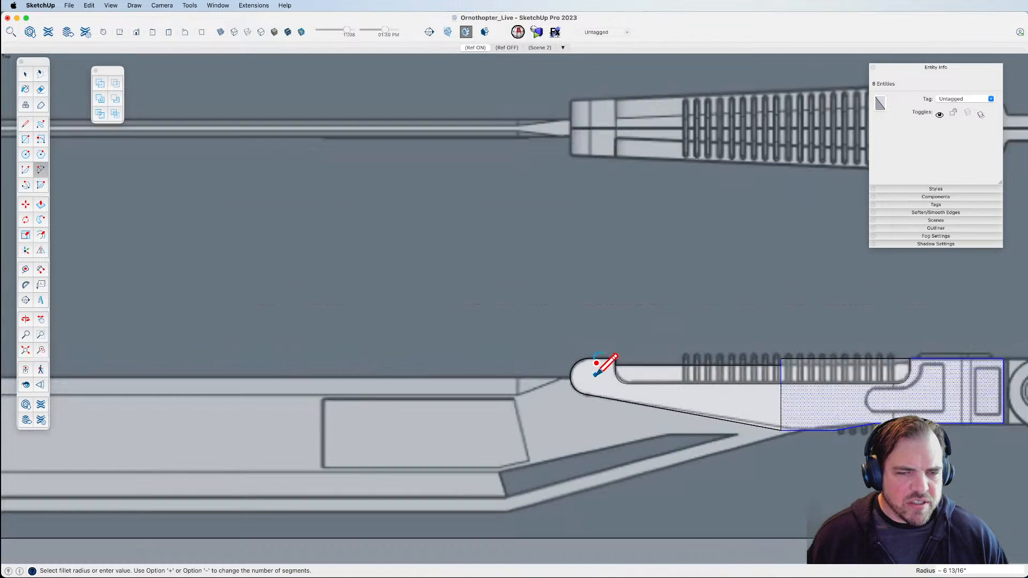
{"action": "scroll", "coordinate": [792, 391], "scroll_direction": "up", "scroll_amount": 3}
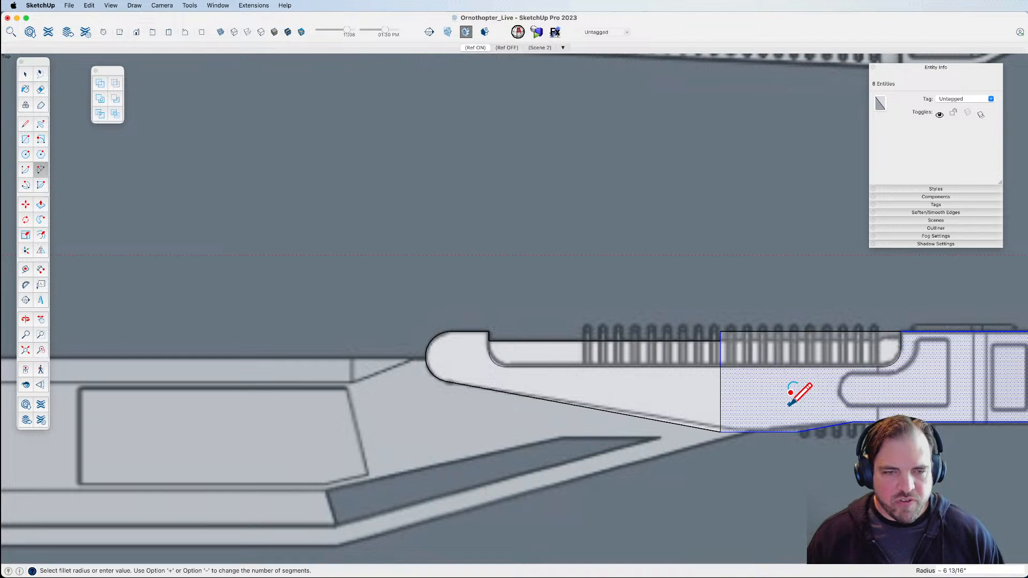
{"action": "key", "text": "e"}
{"action": "left_click_drag", "start_coordinate": [724, 384], "coordinate": [720, 384]}
{"action": "scroll", "coordinate": [675, 376], "scroll_direction": "down", "scroll_amount": 3}
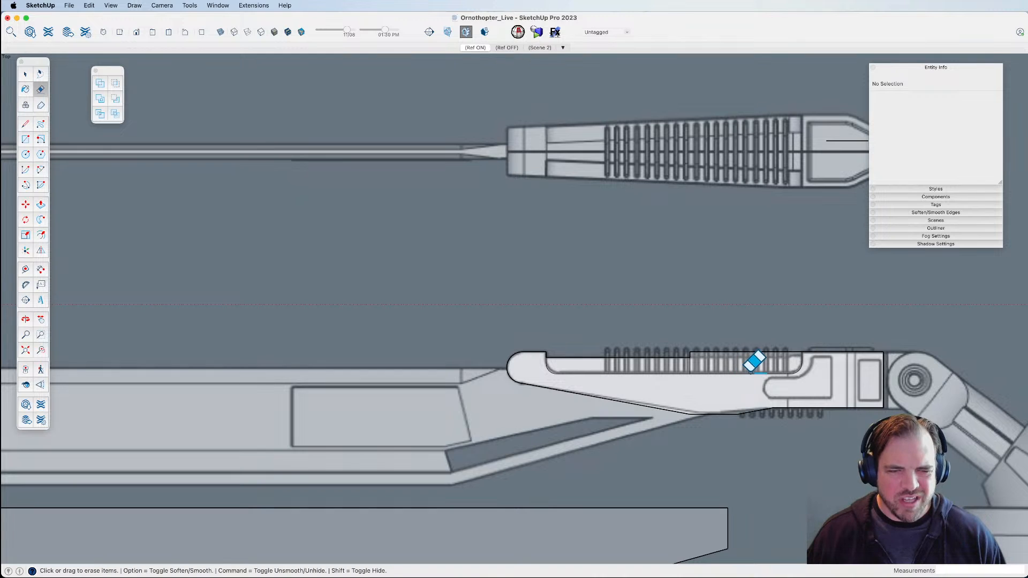
Extend the recess's upper edge straight across to the bracket's notch and erase the leftover edges above and across the recess.
{"action": "scroll", "coordinate": [756, 361], "scroll_direction": "up", "scroll_amount": 4}
{"action": "key", "text": "l"}
{"action": "left_click", "coordinate": [635, 345]}
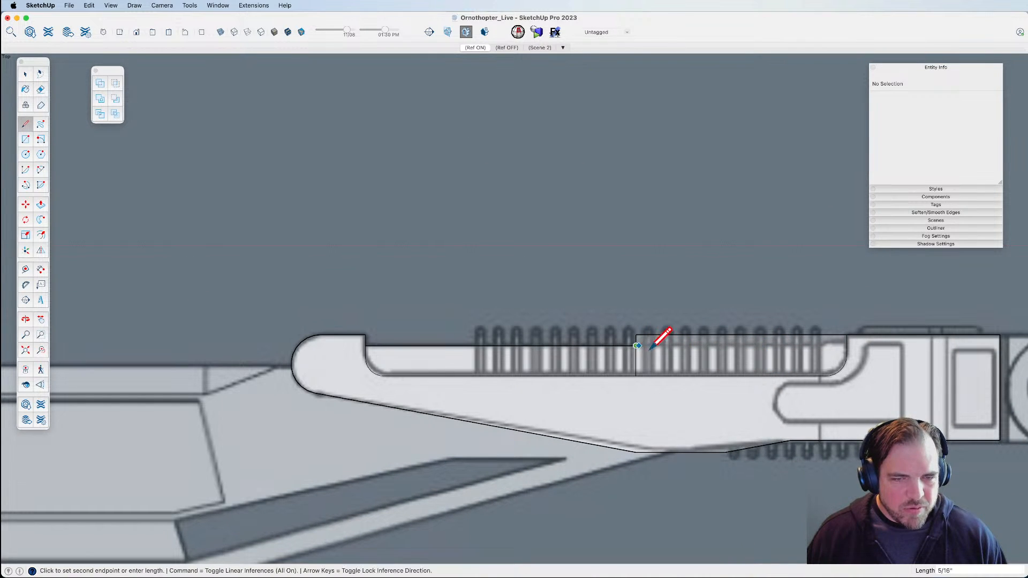
{"action": "left_click", "coordinate": [847, 345]}
{"action": "key", "text": "e"}
{"action": "mouse_move", "coordinate": [656, 331]}
{"action": "left_mouse_down"}
{"action": "mouse_move", "coordinate": [633, 338]}
{"action": "mouse_move", "coordinate": [624, 364]}
{"action": "left_mouse_up"}
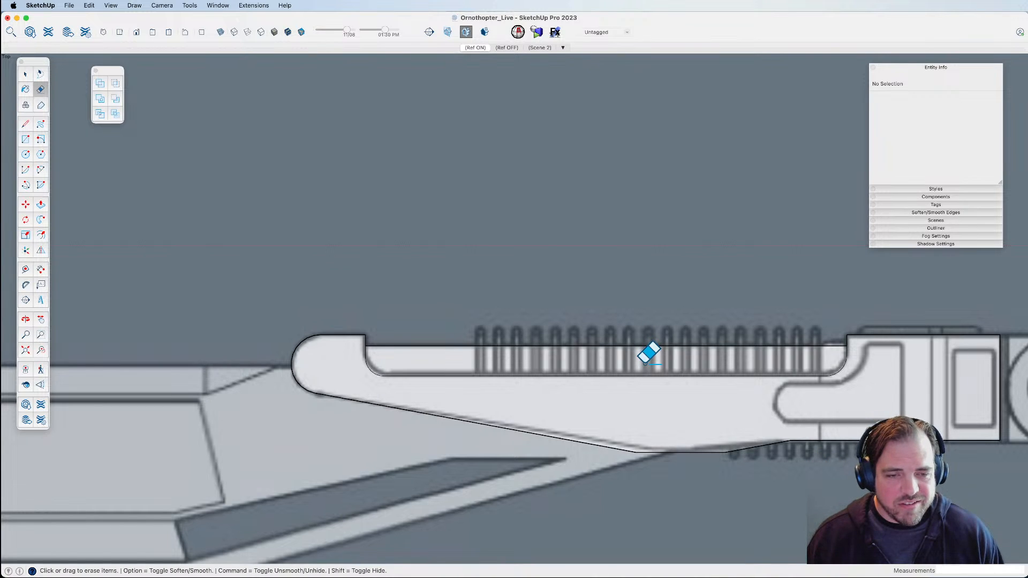
{"action": "scroll", "coordinate": [649, 353], "scroll_direction": "down", "scroll_amount": 3}
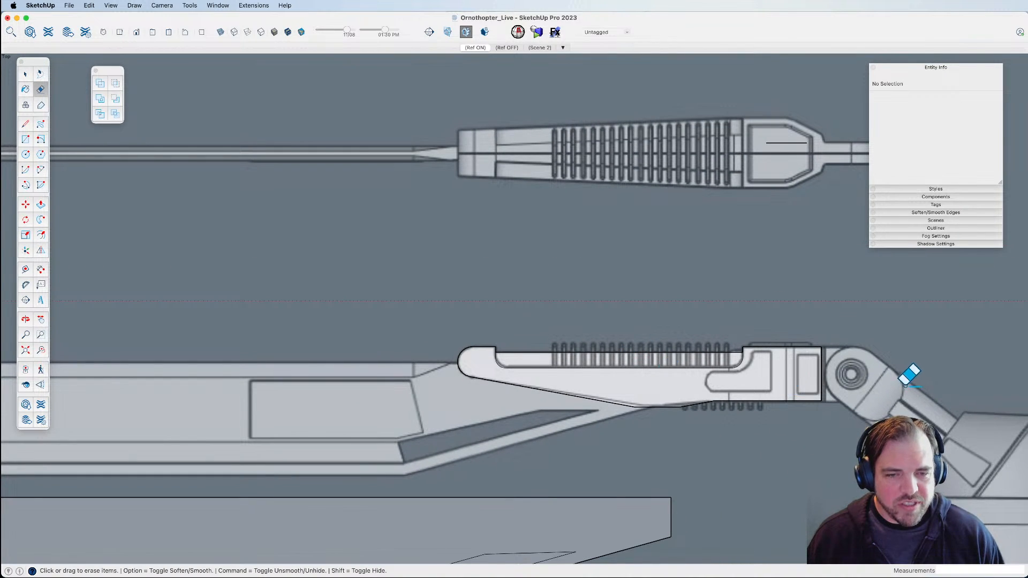
Extend the bracket's outline over the hinge with a rectangle about 1' 1 3/4" long, matching the bracket's full height.
{"action": "scroll", "coordinate": [905, 375], "scroll_direction": "up", "scroll_amount": 4}
{"action": "key", "text": "l"}
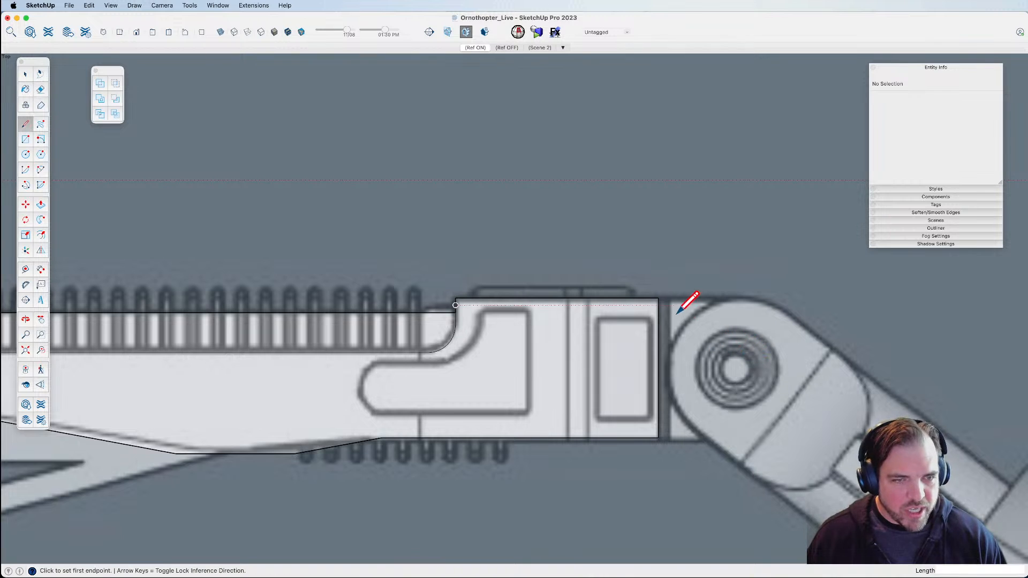
{"action": "left_click", "coordinate": [658, 297]}
{"action": "left_click", "coordinate": [825, 298]}
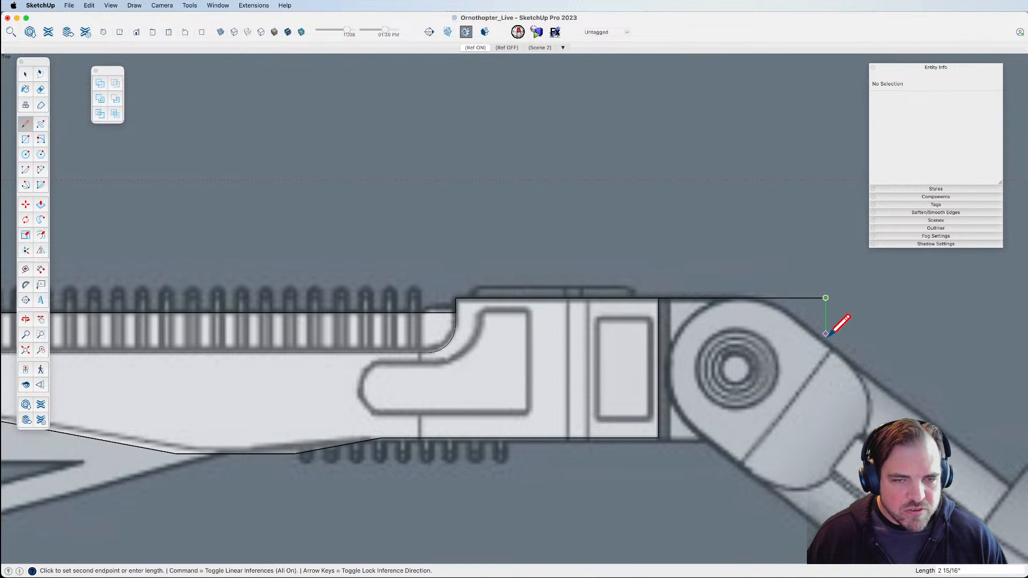
{"action": "left_click", "coordinate": [825, 438]}
{"action": "left_click", "coordinate": [658, 438]}
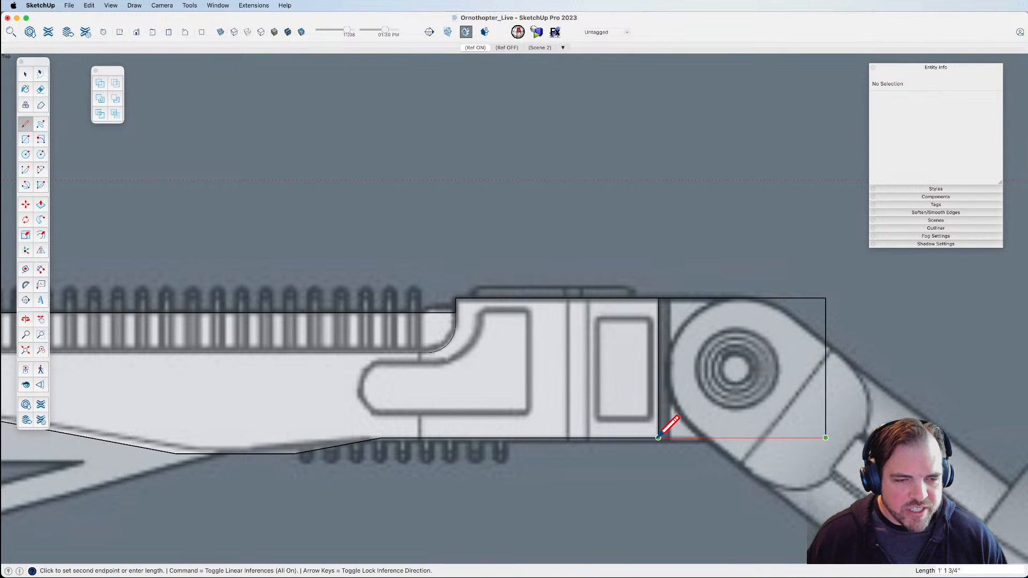
{"action": "left_click", "coordinate": [658, 438]}
Draw a half-circle arc about 11 1/2" across between the rectangle's long edges over the hinge and set its segments to 18.
{"action": "key", "text": "a"}
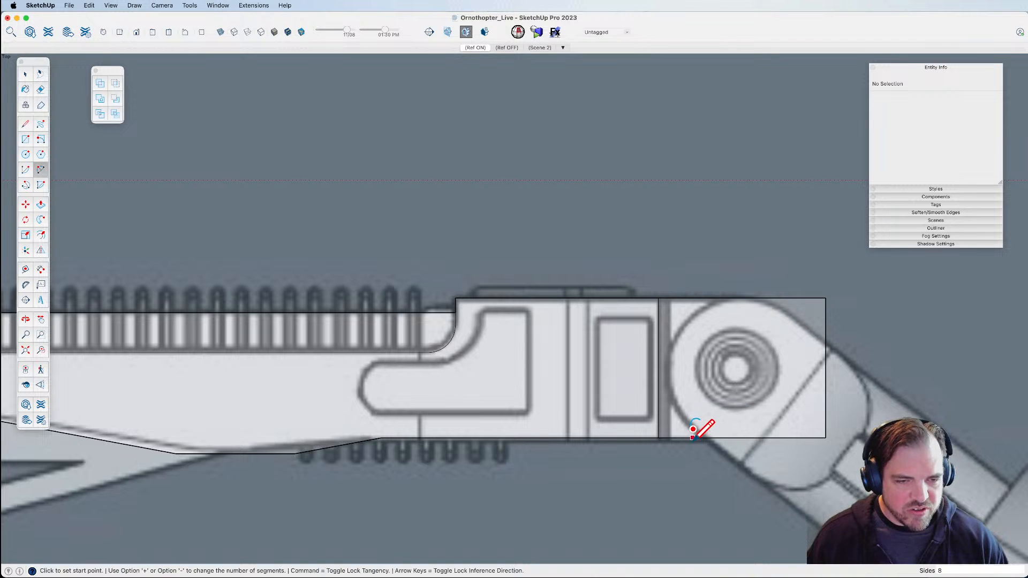
{"action": "left_click", "coordinate": [686, 437]}
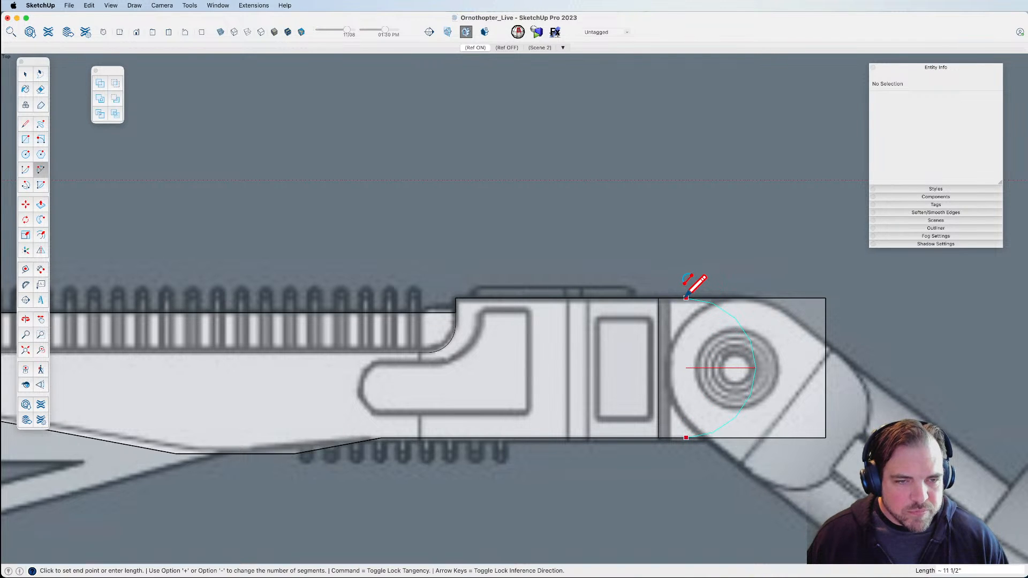
{"action": "double_click", "coordinate": [686, 298]}
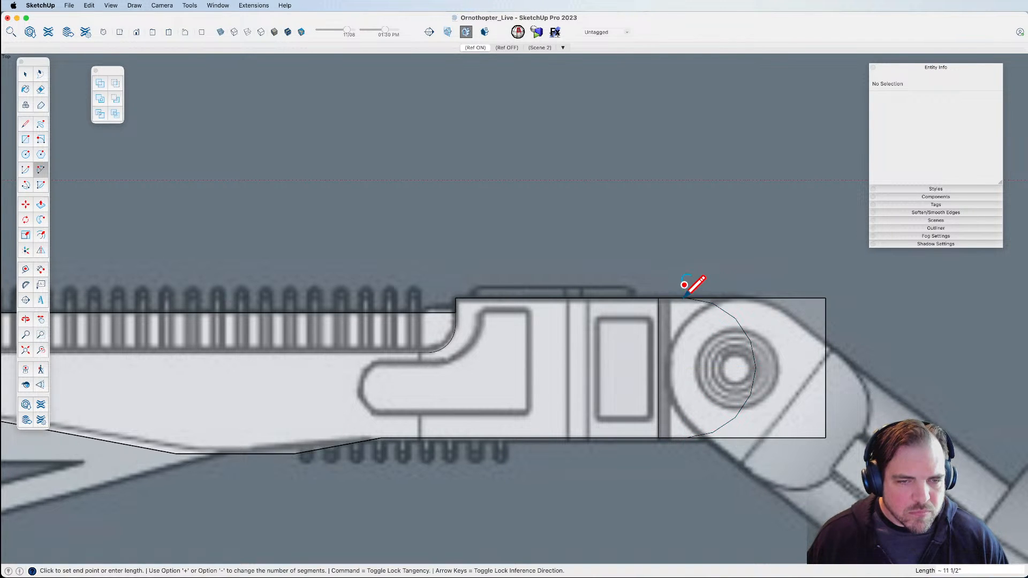
{"action": "key", "text": "space"}
{"action": "left_click", "coordinate": [748, 334]}
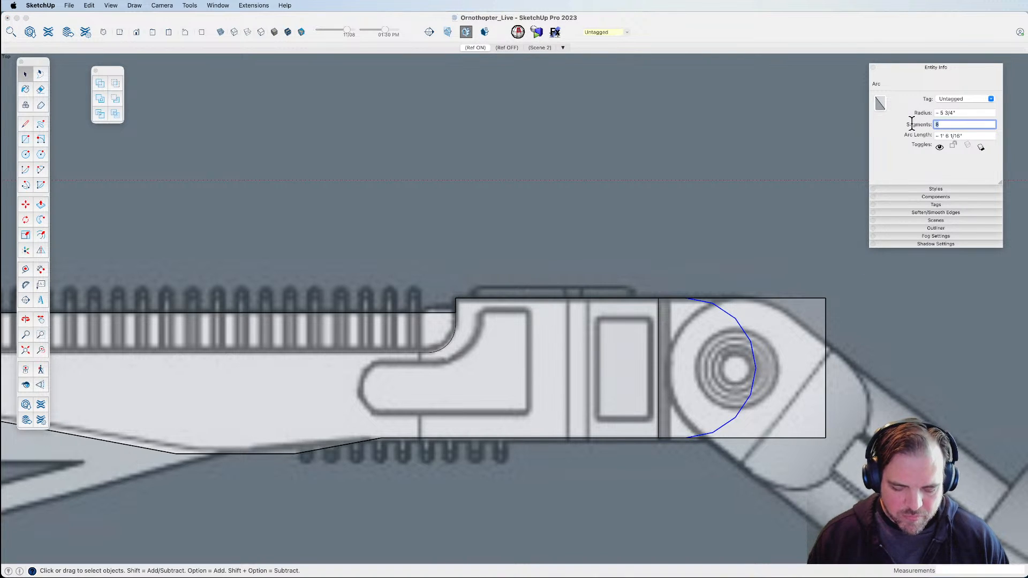
{"action": "type", "text": "12"}
{"action": "key", "text": "Return"}
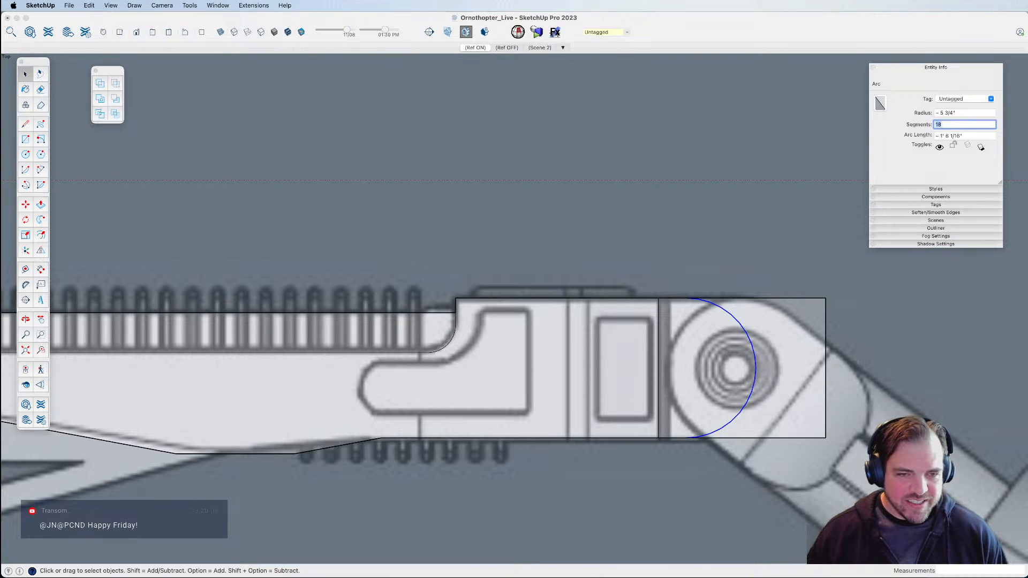
Move the arc horizontally onto the hinge's rounded outer end and erase the rectangle's corners beyond it.
{"action": "left_click", "coordinate": [746, 334]}
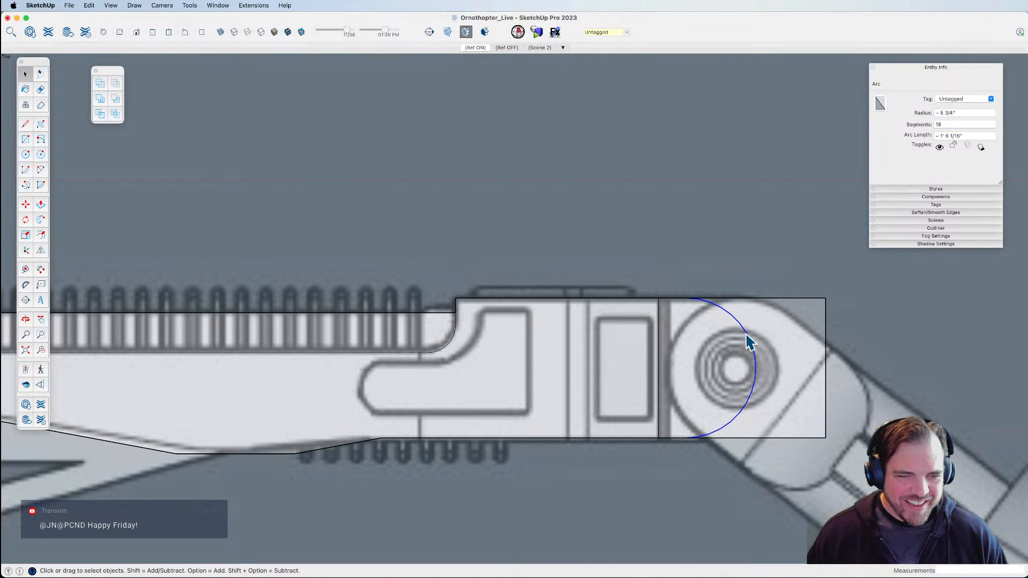
{"action": "key", "text": "m"}
{"action": "left_click", "coordinate": [721, 350]}
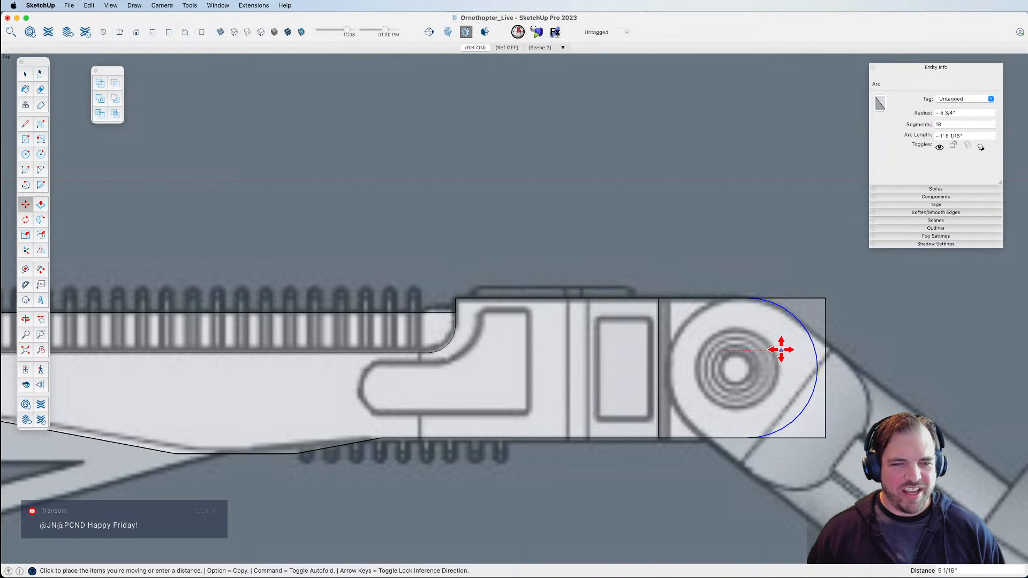
{"action": "left_click", "coordinate": [782, 349]}
{"action": "key", "text": "e"}
{"action": "left_click_drag", "start_coordinate": [823, 295], "coordinate": [814, 320]}
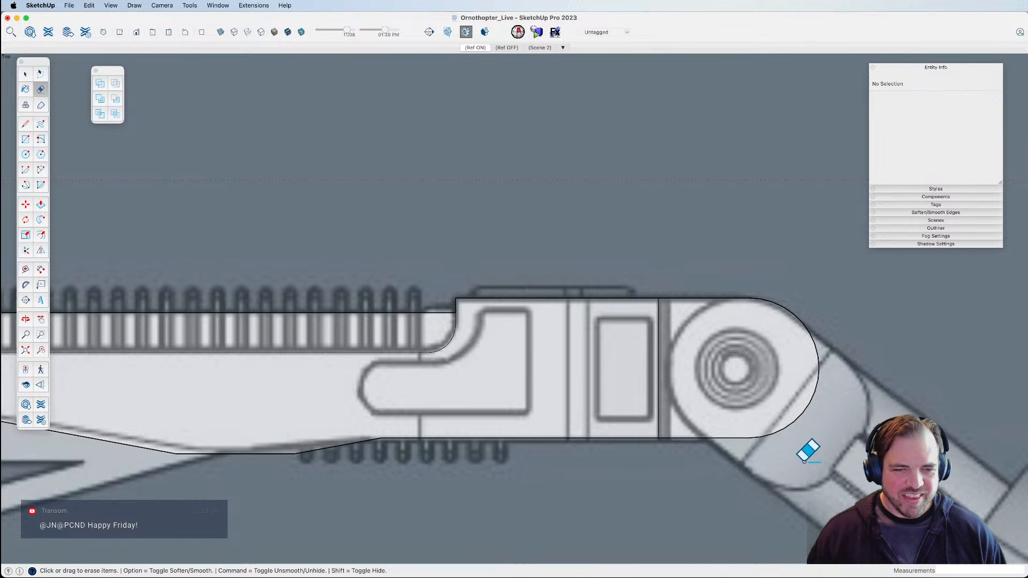
{"action": "scroll", "coordinate": [879, 412], "scroll_direction": "down", "scroll_amount": 4}
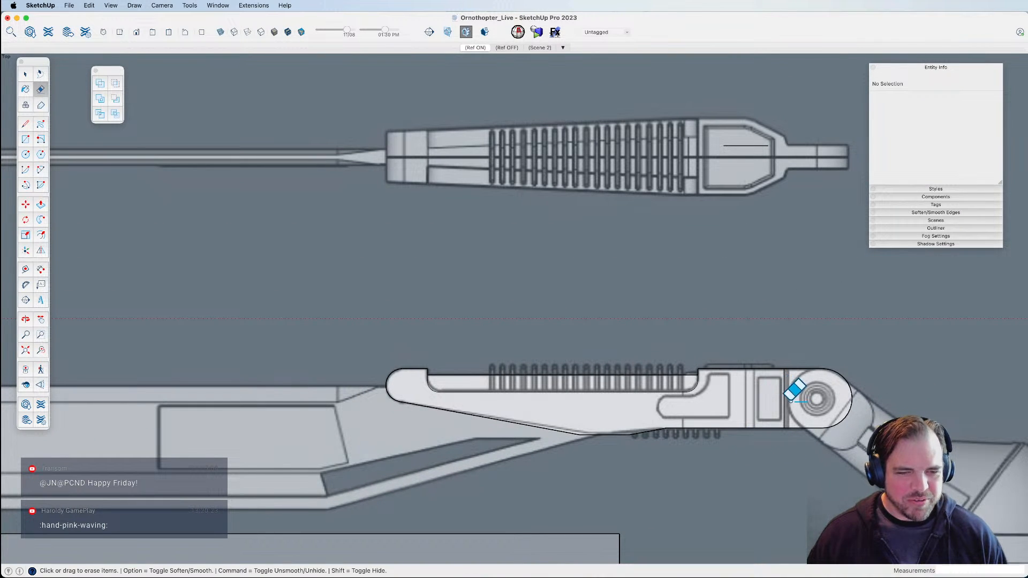
Erase the vertical edge dividing the bracket from the rounded hinge end so both share one face.
{"action": "scroll", "coordinate": [791, 396], "scroll_direction": "up", "scroll_amount": 3}
{"action": "key", "text": "space"}
{"action": "left_click", "coordinate": [777, 417]}
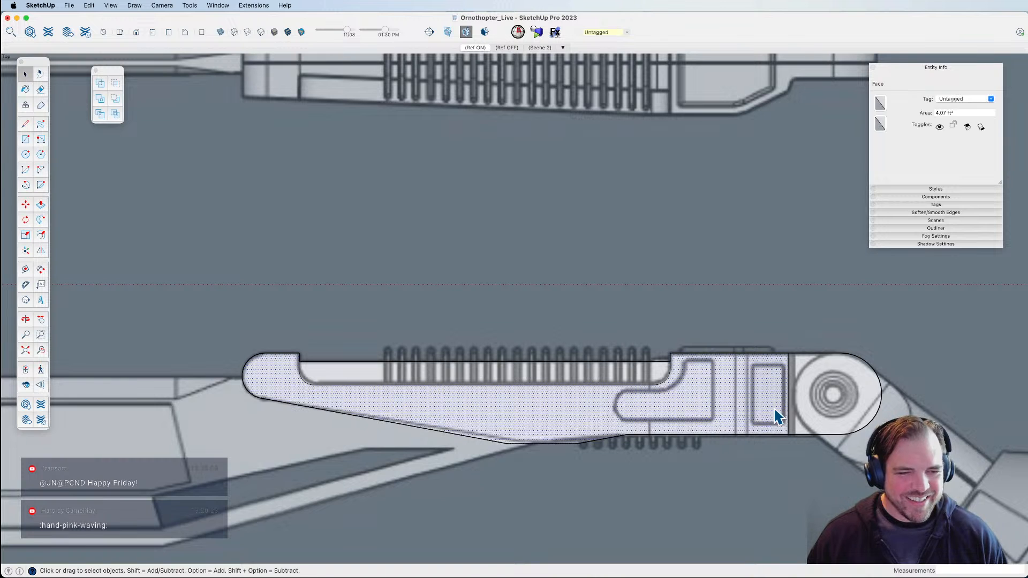
{"action": "key", "text": "e"}
{"action": "scroll", "coordinate": [689, 403], "scroll_direction": "down", "scroll_amount": 3}
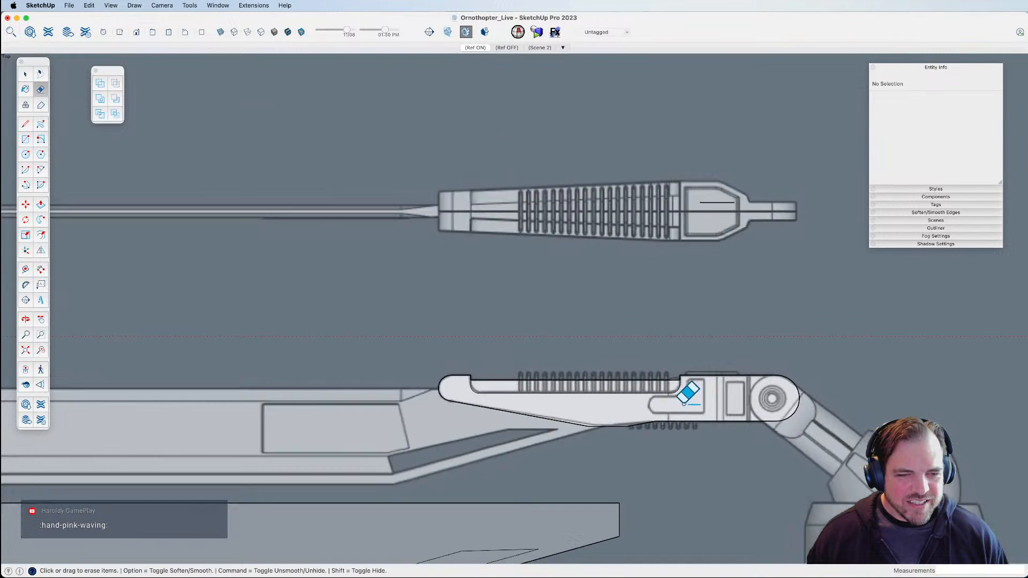
Copy the arm's outer profile face into the open area between the two reference drawings of the arm.
{"action": "middle_click_drag", "start_coordinate": [691, 402], "coordinate": [589, 248]}
{"action": "key", "text": "m"}
{"action": "key", "text": "alt"}
{"action": "left_click", "coordinate": [615, 250]}
{"action": "left_click", "coordinate": [531, 197]}
Extrude the copied arm profile upwards into a solid and clean up its edges.
{"action": "scroll", "coordinate": [528, 196], "scroll_direction": "up", "scroll_amount": 3}
{"action": "key", "text": "p"}
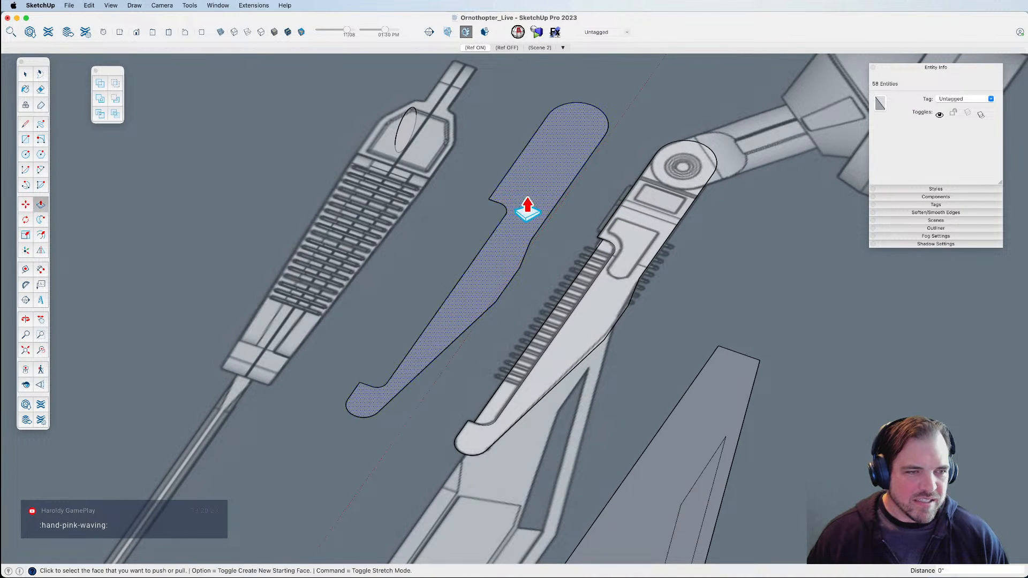
{"action": "left_click", "coordinate": [527, 209]}
{"action": "left_click", "coordinate": [539, 166]}
{"action": "key", "text": "space"}
{"action": "left_click", "coordinate": [539, 167]}
{"action": "triple_click", "coordinate": [539, 167]}
{"action": "mouse_move", "coordinate": [524, 241]}
{"action": "middle_mouse_down"}
{"action": "mouse_move", "coordinate": [578, 284]}
{"action": "mouse_move", "coordinate": [459, 232]}
{"action": "mouse_move", "coordinate": [537, 217]}
{"action": "mouse_move", "coordinate": [582, 284]}
{"action": "mouse_move", "coordinate": [571, 290]}
{"action": "middle_mouse_up"}
{"action": "key", "text": "e"}
{"action": "left_click", "coordinate": [543, 209]}
{"action": "key", "text": "space"}
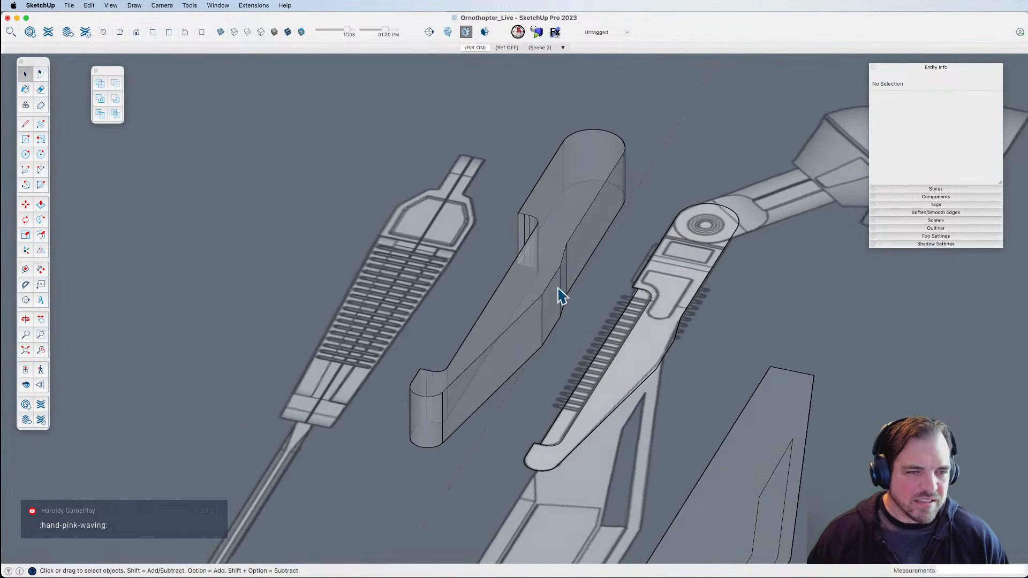
Group the extruded arm solid and rotate it a quarter turn onto its side.
{"action": "triple_click", "coordinate": [557, 292]}
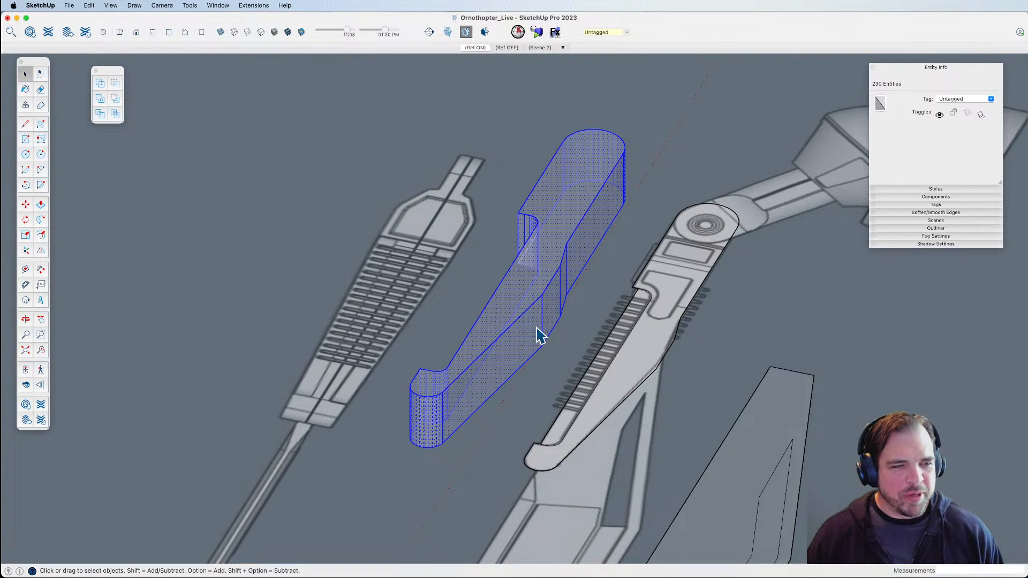
{"action": "key", "text": "g"}
{"action": "key", "text": "m"}
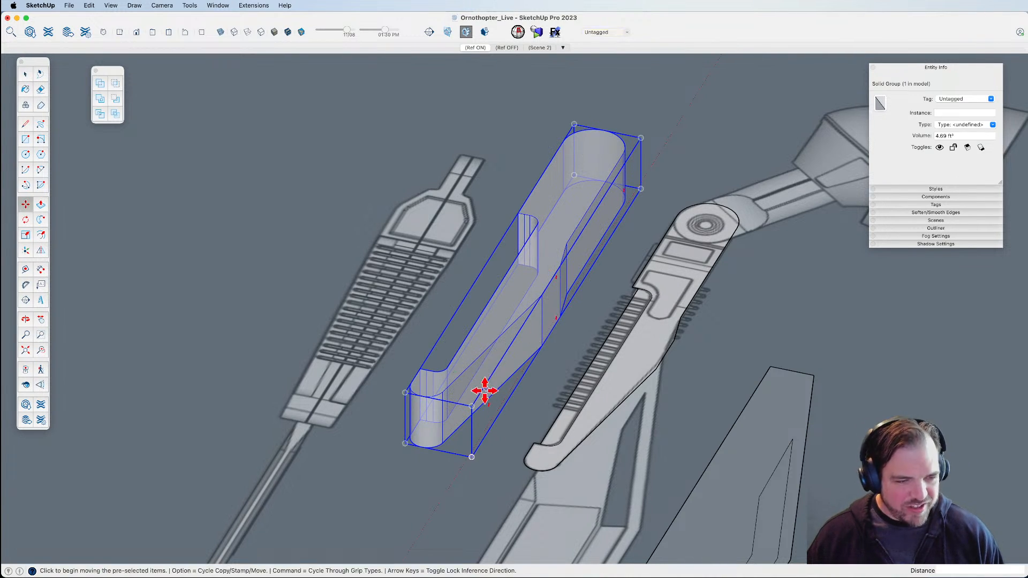
{"action": "left_click", "coordinate": [438, 406]}
{"action": "key", "text": "Escape"}
{"action": "key", "text": "space"}
Inside the arm group, push the side face outwards to widen the solid beyond the reference arm's width.
{"action": "double_click", "coordinate": [542, 314]}
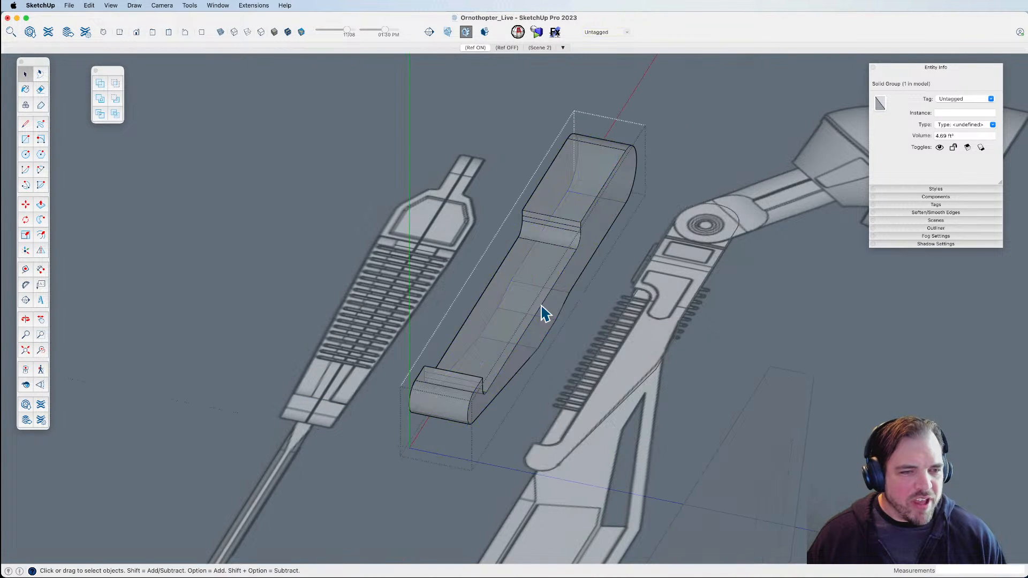
{"action": "key", "text": "p"}
{"action": "left_click", "coordinate": [541, 343]}
{"action": "left_click", "coordinate": [559, 351]}
{"action": "key", "text": "space"}
{"action": "left_click", "coordinate": [679, 396]}
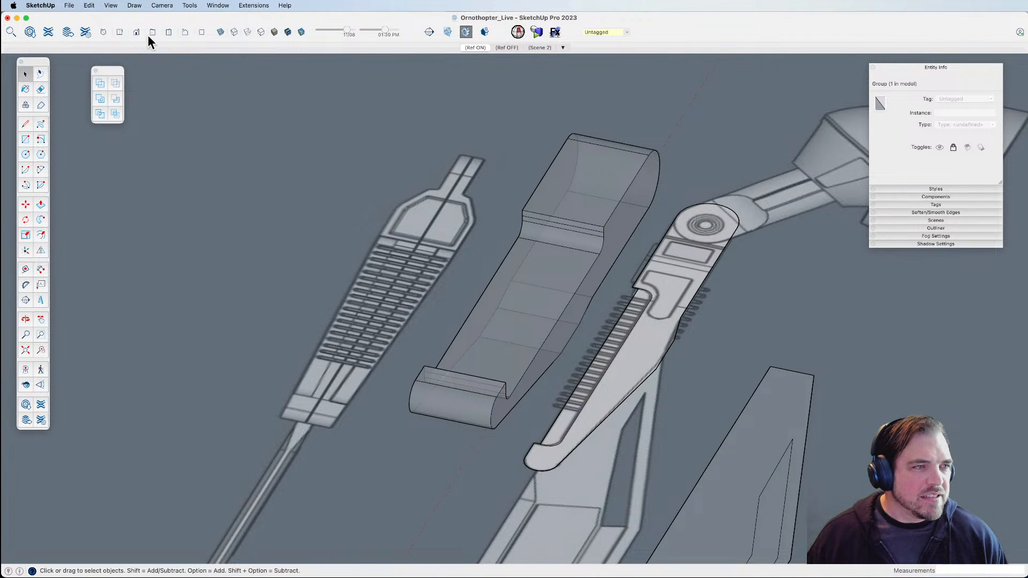
In the top view, trace the ribbed reference arm's lower outline from the wing end along the taper, then about 1' 6 15/16" to the pocket's chamfer.
{"action": "left_click", "coordinate": [120, 32]}
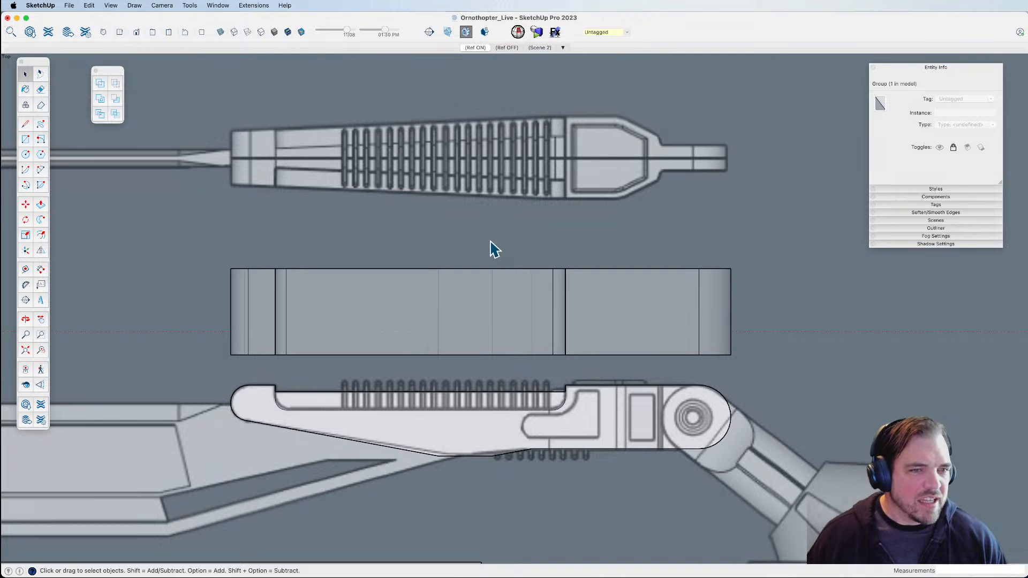
{"action": "scroll", "coordinate": [642, 294], "scroll_direction": "down", "scroll_amount": 3}
{"action": "scroll", "coordinate": [455, 238], "scroll_direction": "up", "scroll_amount": 5}
{"action": "key", "text": "l"}
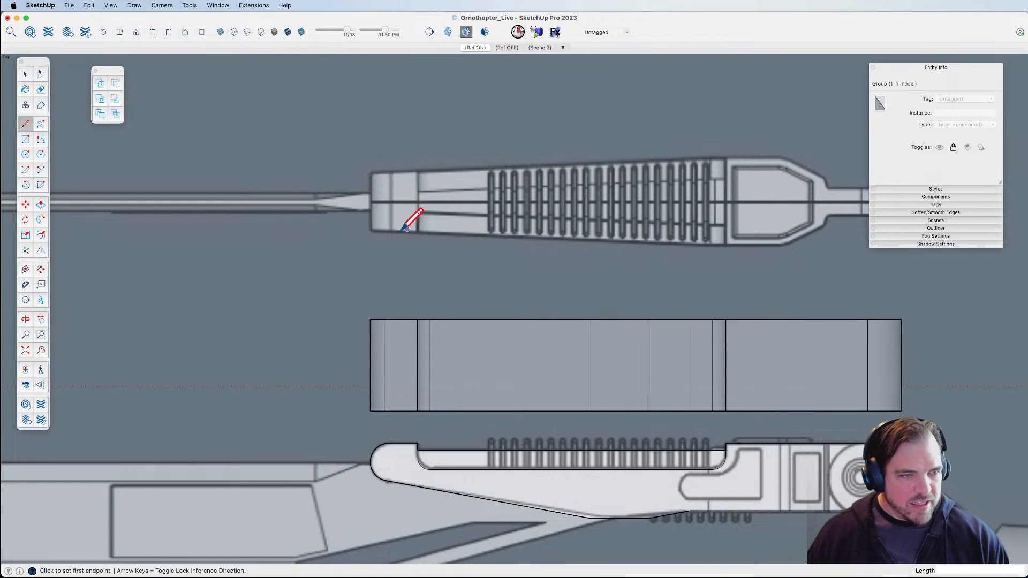
{"action": "left_click", "coordinate": [370, 228]}
{"action": "scroll", "coordinate": [370, 233], "scroll_direction": "down", "scroll_amount": 3}
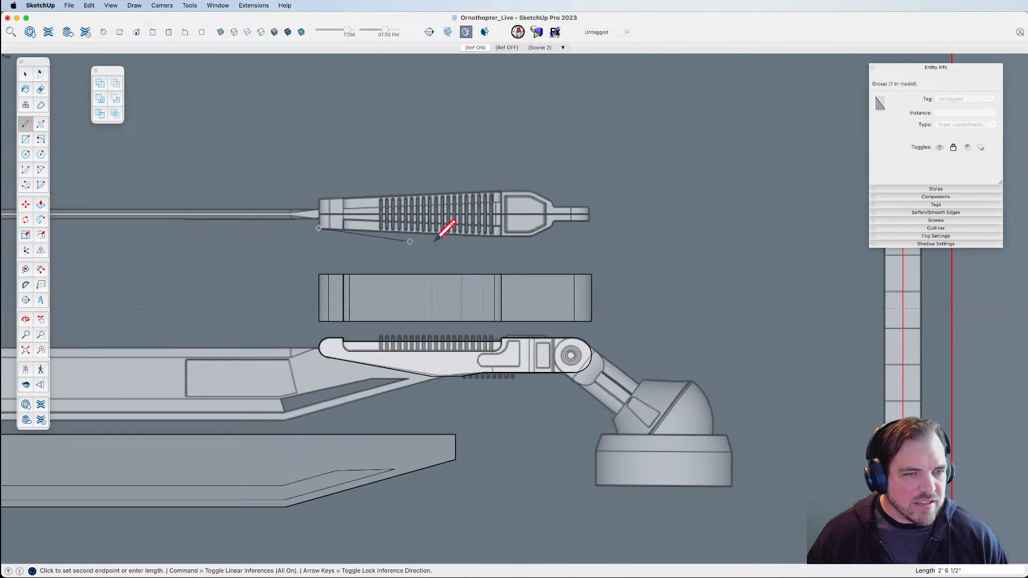
{"action": "scroll", "coordinate": [528, 225], "scroll_direction": "up", "scroll_amount": 5}
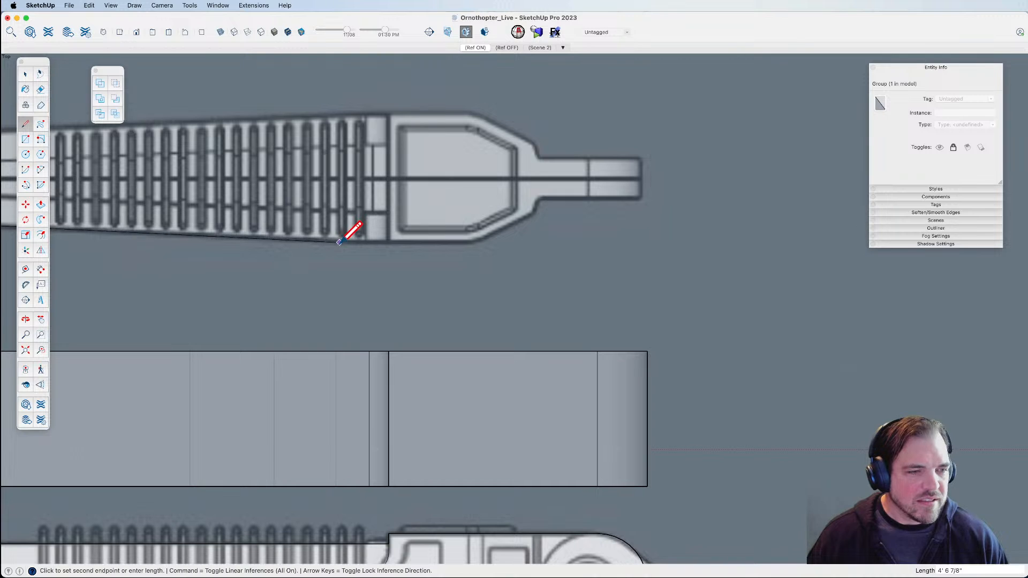
{"action": "left_click", "coordinate": [303, 240]}
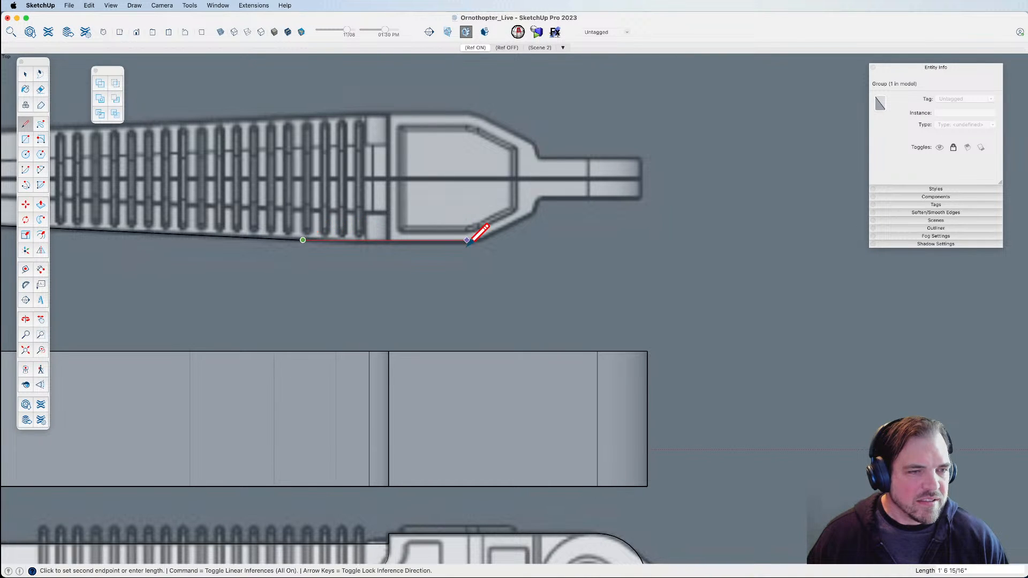
{"action": "left_click", "coordinate": [468, 240]}
Continue the outline diagonally along the chamfer to the neck's edge and horizontally past the arm's tip.
{"action": "scroll", "coordinate": [545, 209], "scroll_direction": "up", "scroll_amount": 2}
{"action": "left_click", "coordinate": [538, 214]}
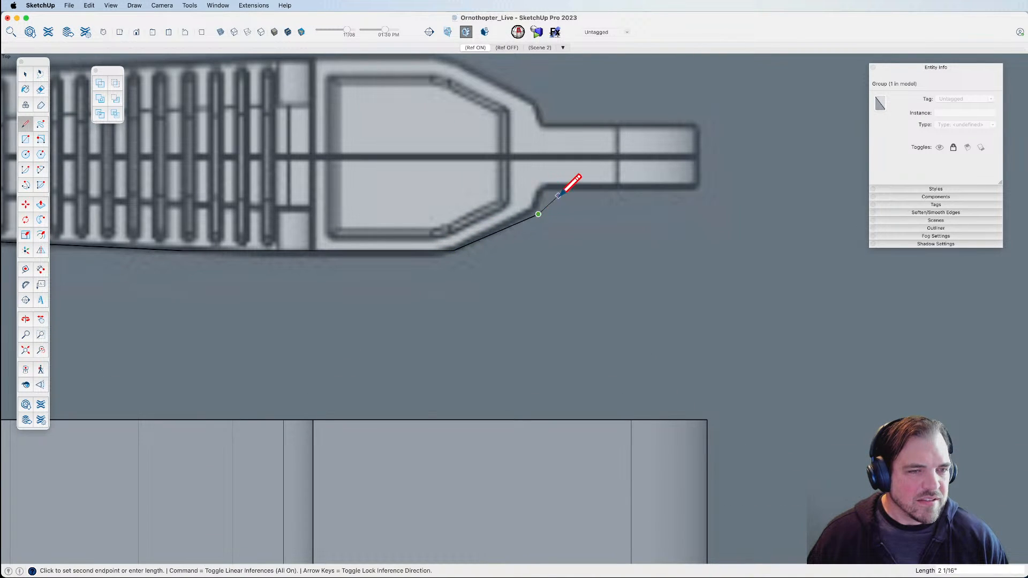
{"action": "left_click", "coordinate": [554, 185]}
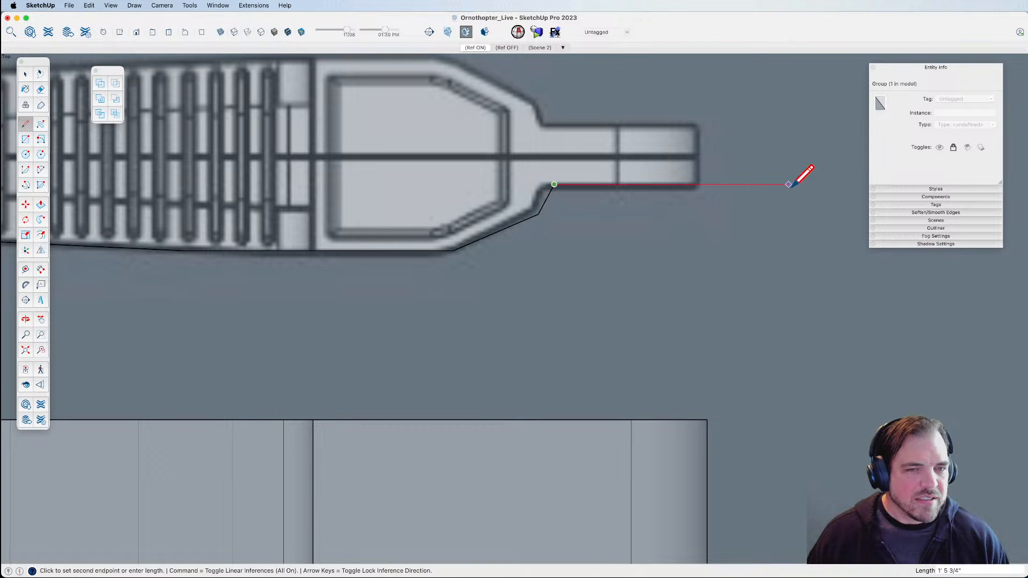
{"action": "left_click", "coordinate": [819, 184]}
Close the traced outline into a face below the reference arm, with its straight edge overshooting both arm ends.
{"action": "scroll", "coordinate": [819, 184], "scroll_direction": "down", "scroll_amount": 3}
{"action": "left_click", "coordinate": [818, 247]}
{"action": "scroll", "coordinate": [718, 241], "scroll_direction": "down", "scroll_amount": 2}
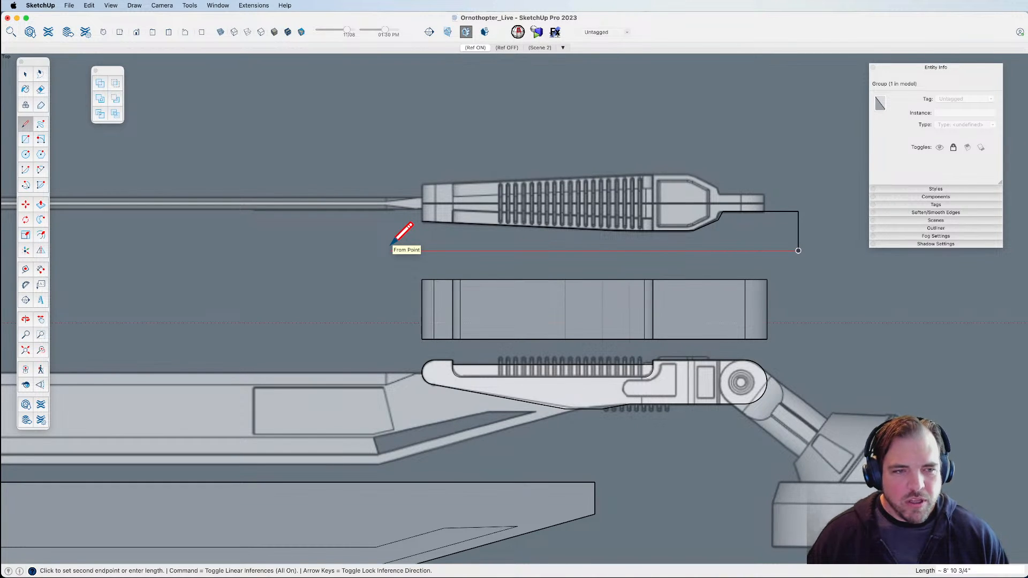
{"action": "scroll", "coordinate": [391, 244], "scroll_direction": "up", "scroll_amount": 2}
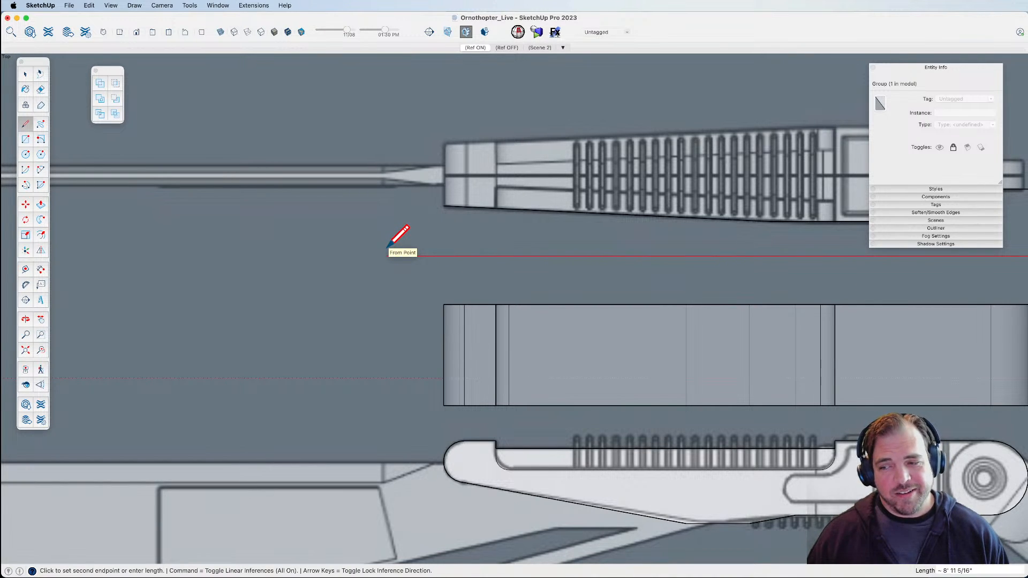
{"action": "left_click", "coordinate": [379, 256]}
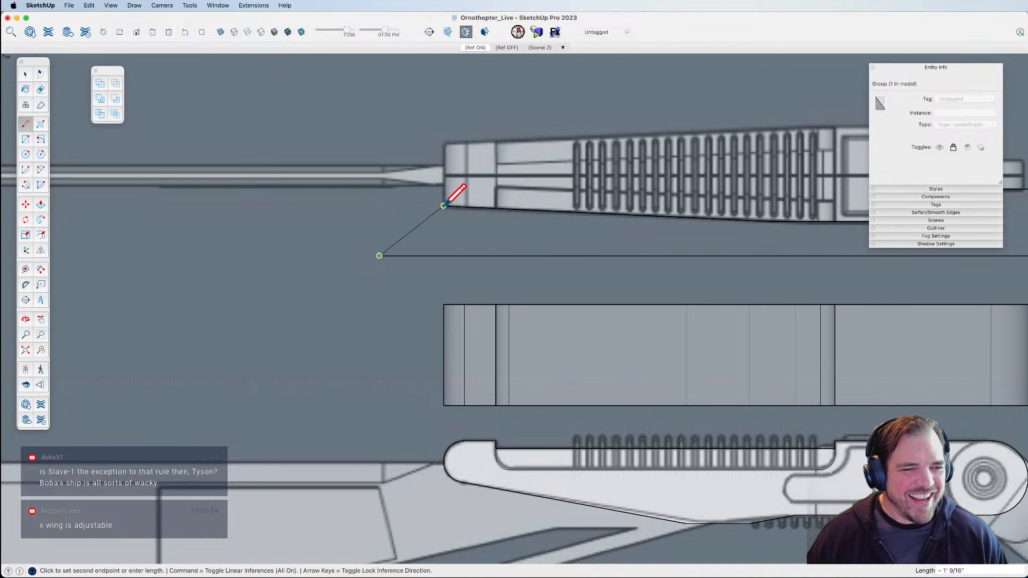
{"action": "left_click", "coordinate": [492, 207]}
{"action": "left_click", "coordinate": [443, 206]}
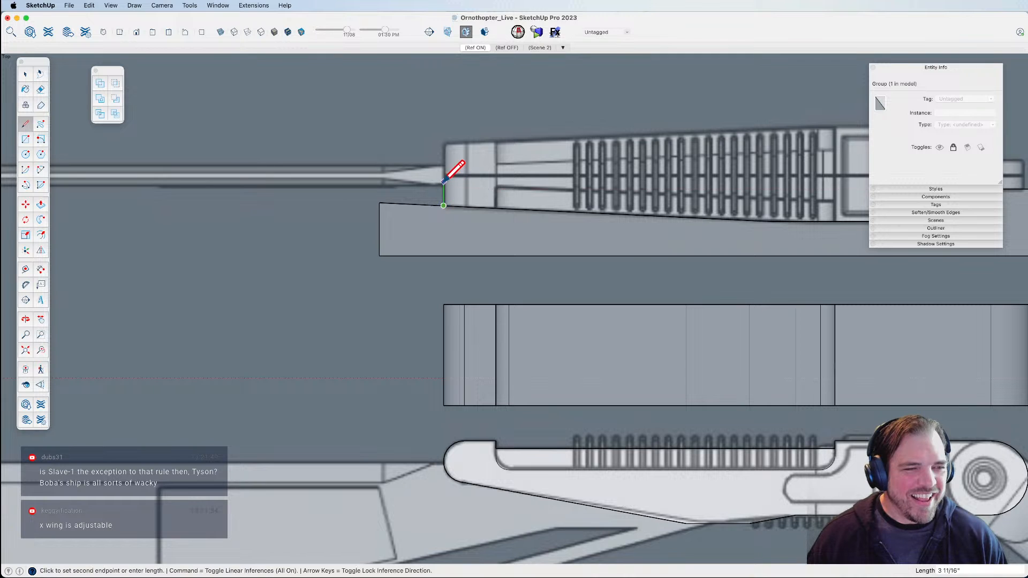
{"action": "key", "text": "e"}
{"action": "scroll", "coordinate": [395, 180], "scroll_direction": "down", "scroll_amount": 3}
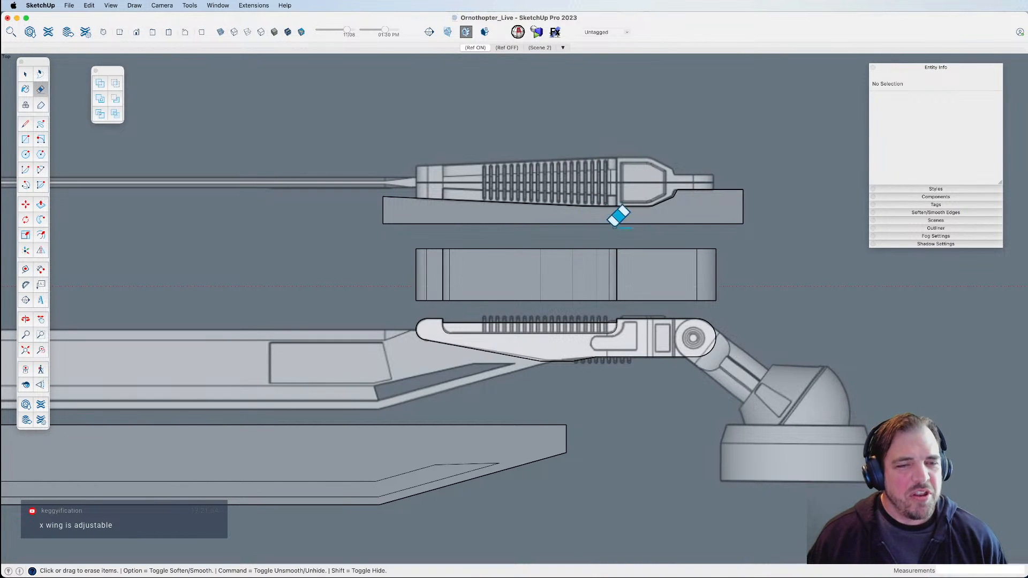
Extrude the traced outline face upwards into a tall block and group it.
{"action": "mouse_move", "coordinate": [622, 235]}
{"action": "middle_mouse_down"}
{"action": "mouse_move", "coordinate": [623, 335]}
{"action": "mouse_move", "coordinate": [580, 367]}
{"action": "mouse_move", "coordinate": [704, 354]}
{"action": "mouse_move", "coordinate": [746, 367]}
{"action": "middle_mouse_up"}
{"action": "key", "text": "p"}
{"action": "left_click_drag", "start_coordinate": [714, 387], "coordinate": [741, 308]}
{"action": "key", "text": "space"}
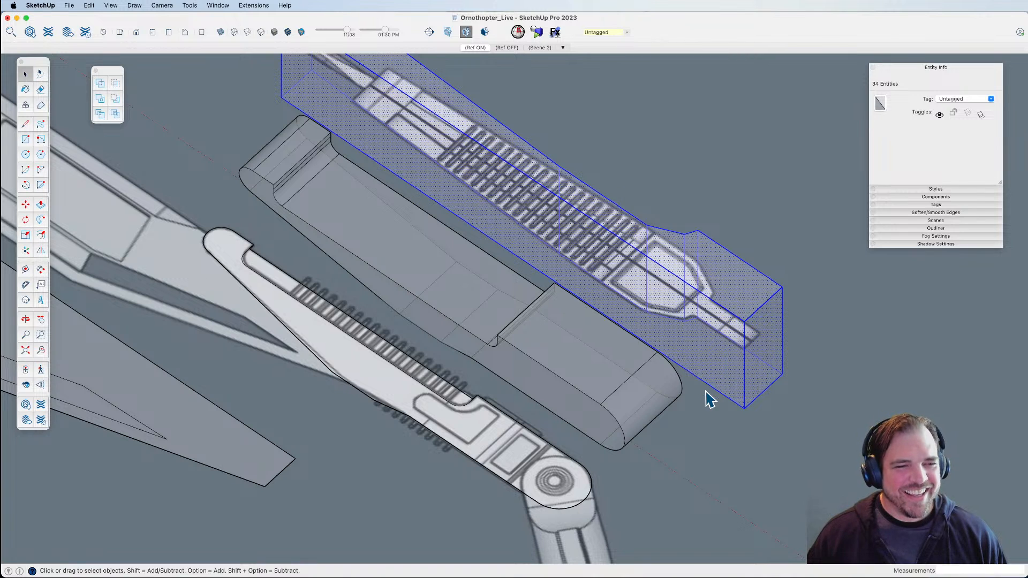
{"action": "key", "text": "super+g"}
Move the arm solid sideways over the ribbed reference arm so that it overlaps the block.
{"action": "scroll", "coordinate": [688, 384], "scroll_direction": "down", "scroll_amount": 3}
{"action": "left_click", "coordinate": [624, 373]}
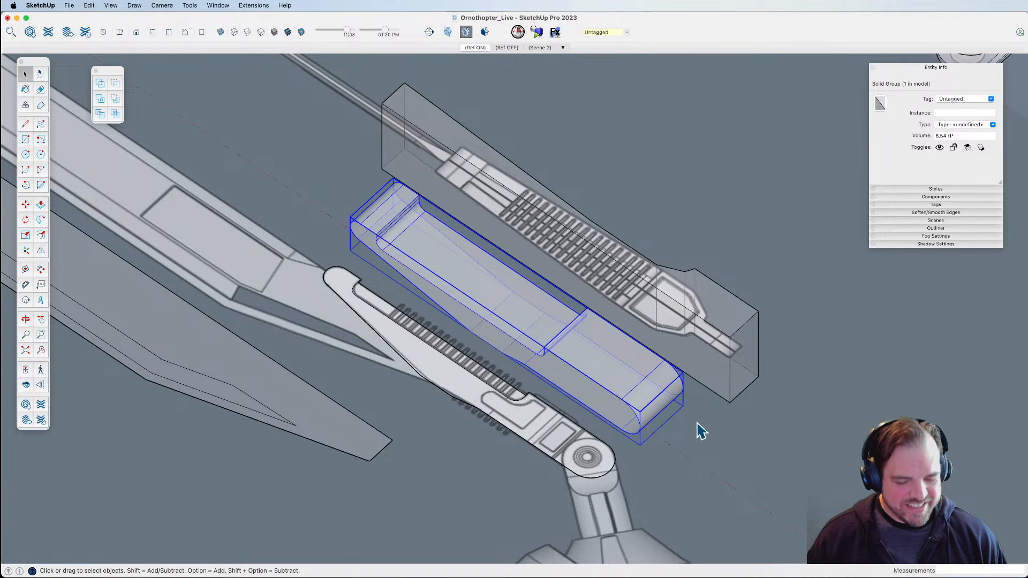
{"action": "scroll", "coordinate": [703, 425], "scroll_direction": "up", "scroll_amount": 2}
{"action": "key", "text": "m"}
{"action": "left_click", "coordinate": [654, 400]}
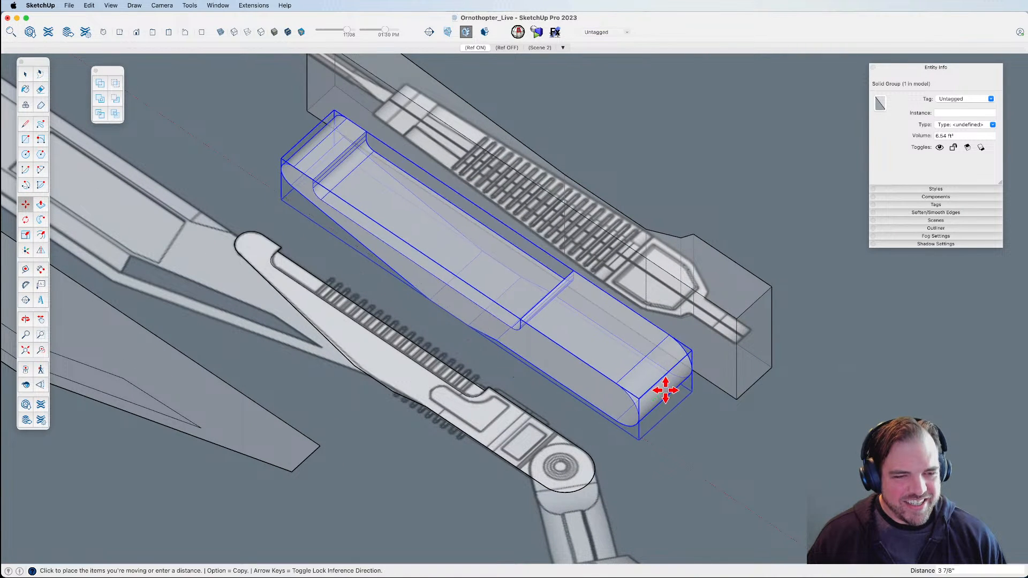
{"action": "key", "text": "o"}
{"action": "left_click_drag", "start_coordinate": [771, 284], "coordinate": [455, 377]}
{"action": "left_click_drag", "start_coordinate": [646, 407], "coordinate": [659, 289]}
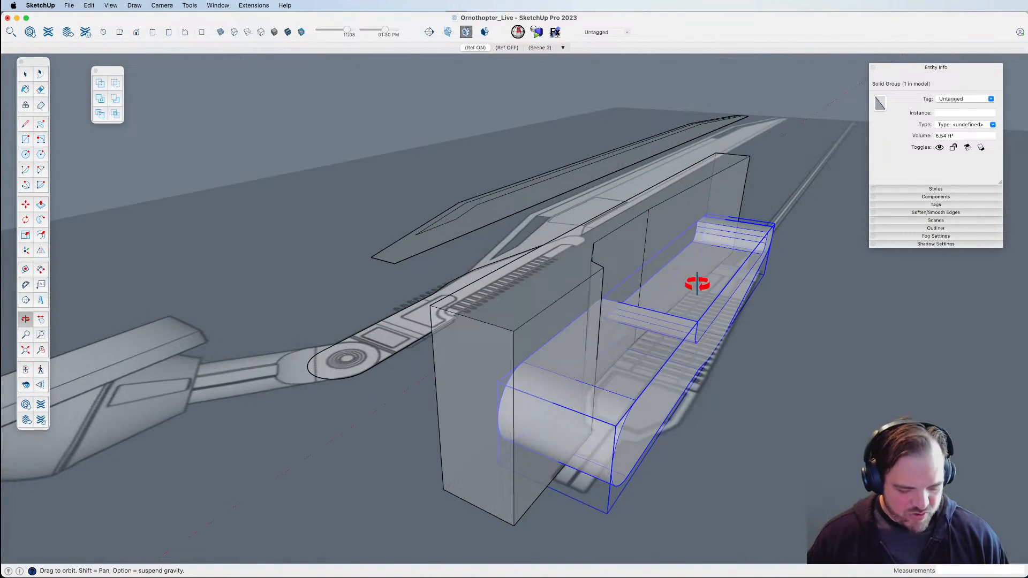
Raise the arm solid about 5 13/16" so that it sits within the block's height.
{"action": "key", "text": "m"}
{"action": "left_click", "coordinate": [767, 228]}
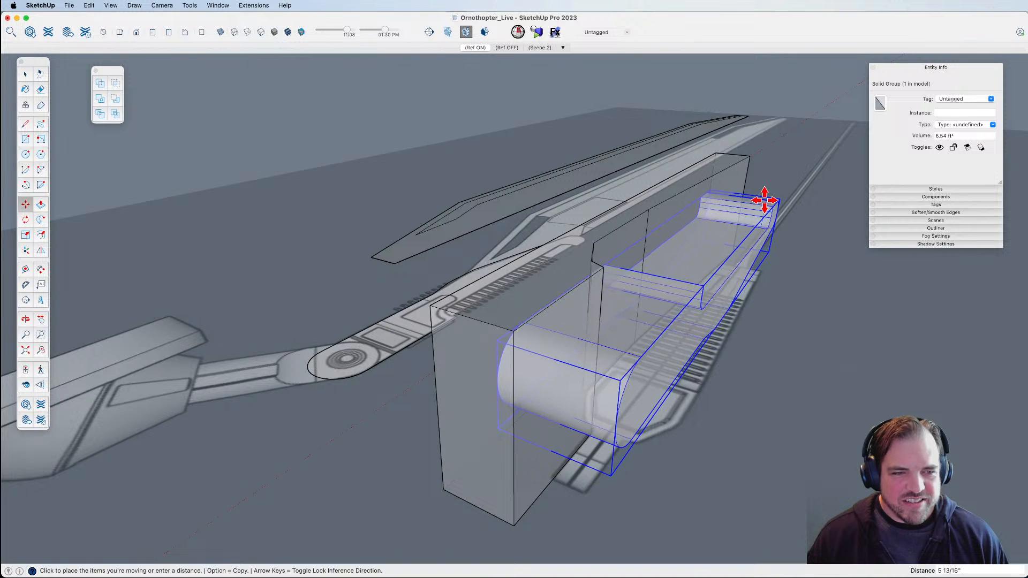
{"action": "key", "text": "o"}
{"action": "left_click_drag", "start_coordinate": [764, 200], "coordinate": [689, 320]}
{"action": "key", "text": "space"}
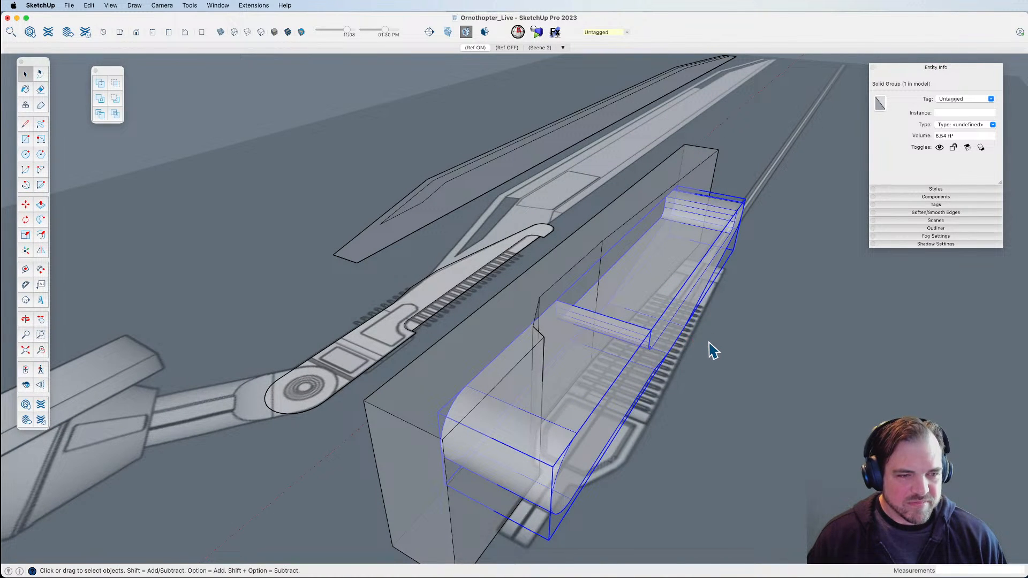
{"action": "key", "text": "o"}
{"action": "left_click_drag", "start_coordinate": [722, 217], "coordinate": [711, 188]}
{"action": "key", "text": "space"}
{"action": "left_click", "coordinate": [765, 90]}
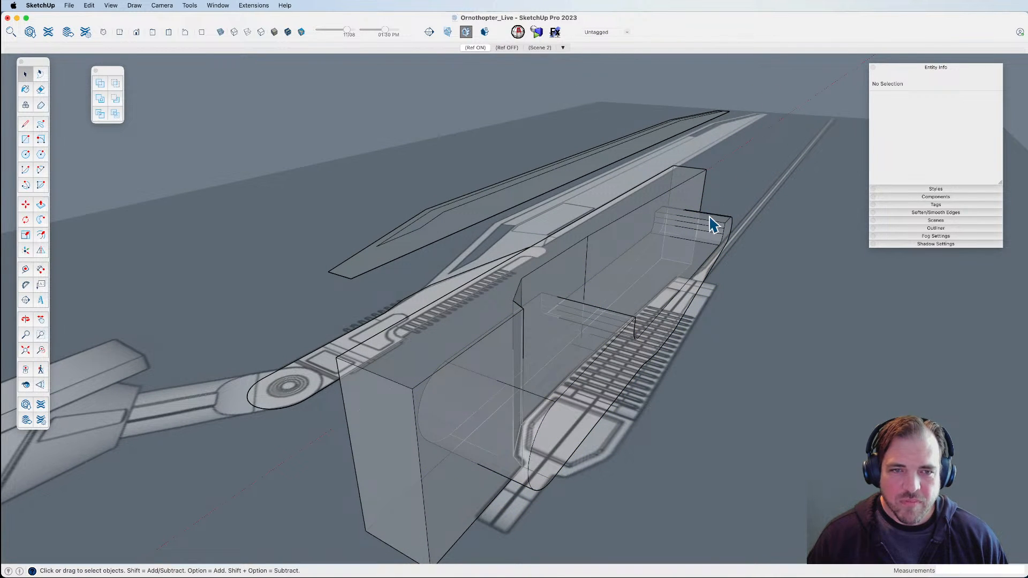
{"action": "middle_click_drag", "start_coordinate": [705, 214], "coordinate": [718, 213], "text": "shift"}
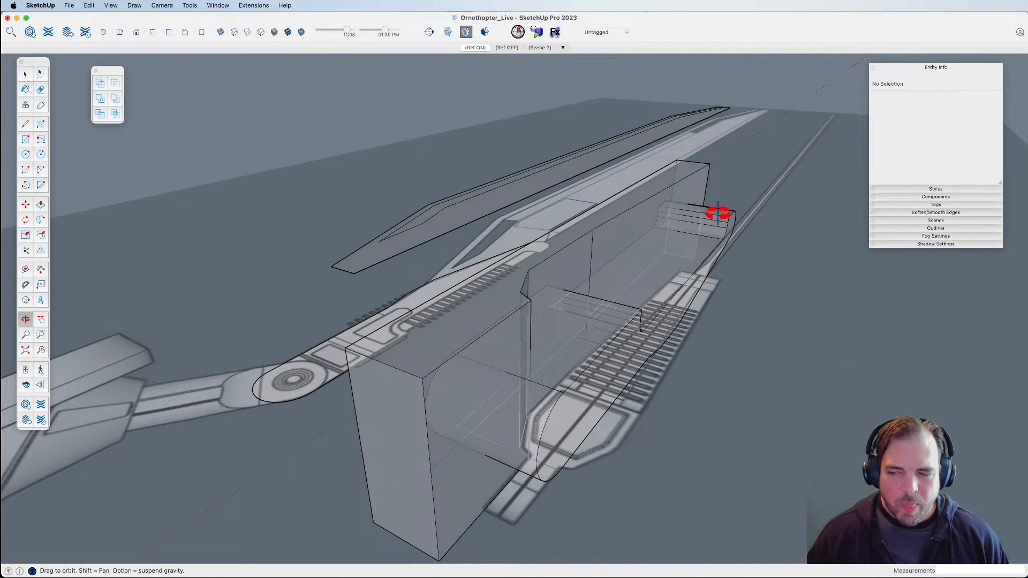
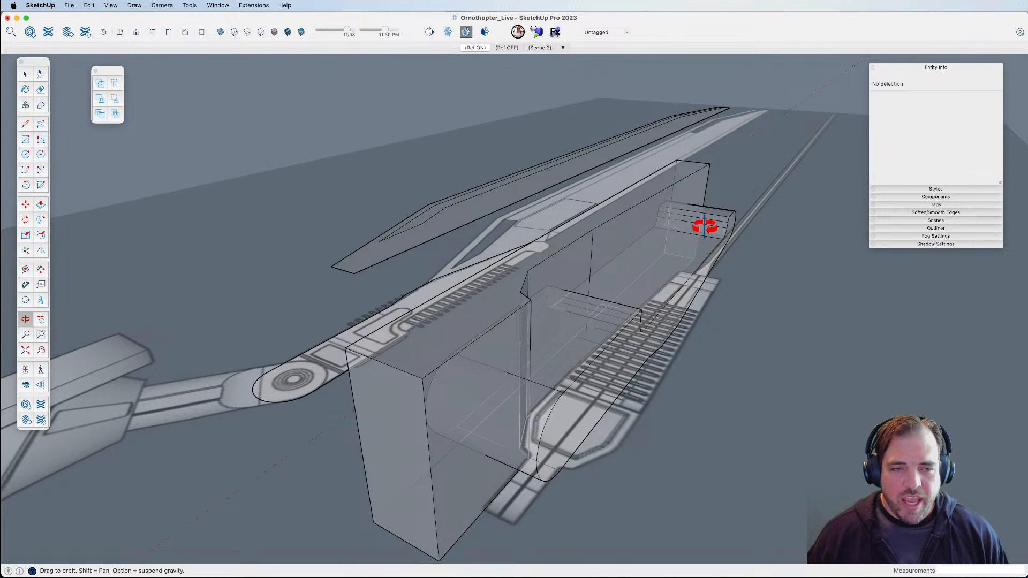
{"action": "mouse_move", "coordinate": [705, 216]}
{"action": "left_mouse_down"}
{"action": "mouse_move", "coordinate": [694, 212]}
{"action": "mouse_move", "coordinate": [715, 220]}
{"action": "left_mouse_up"}
{"action": "key", "text": "space"}
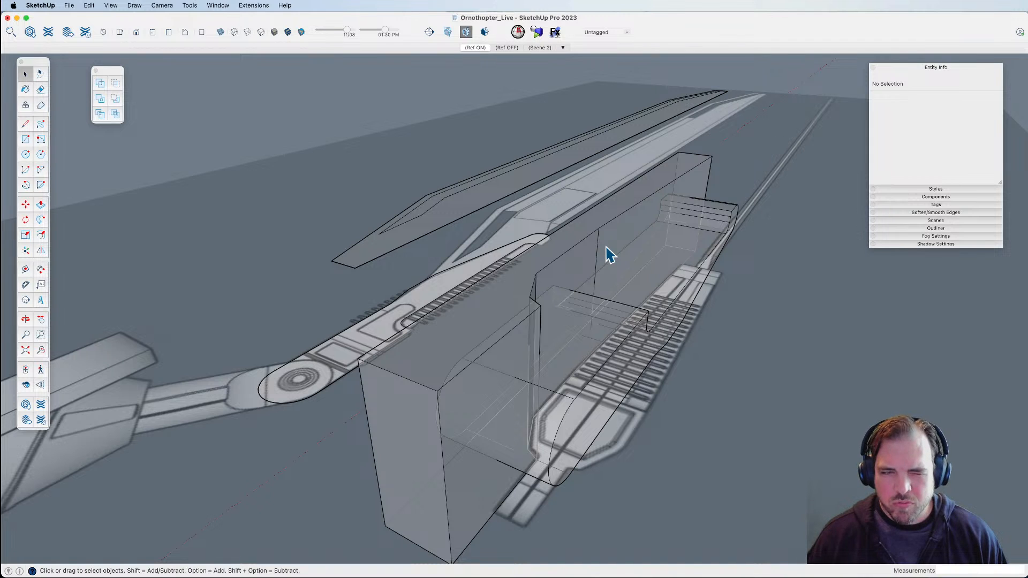
{"action": "key", "text": "o"}
{"action": "mouse_move", "coordinate": [652, 245]}
{"action": "left_mouse_down"}
{"action": "mouse_move", "coordinate": [650, 215]}
{"action": "mouse_move", "coordinate": [647, 226]}
{"action": "left_mouse_up"}
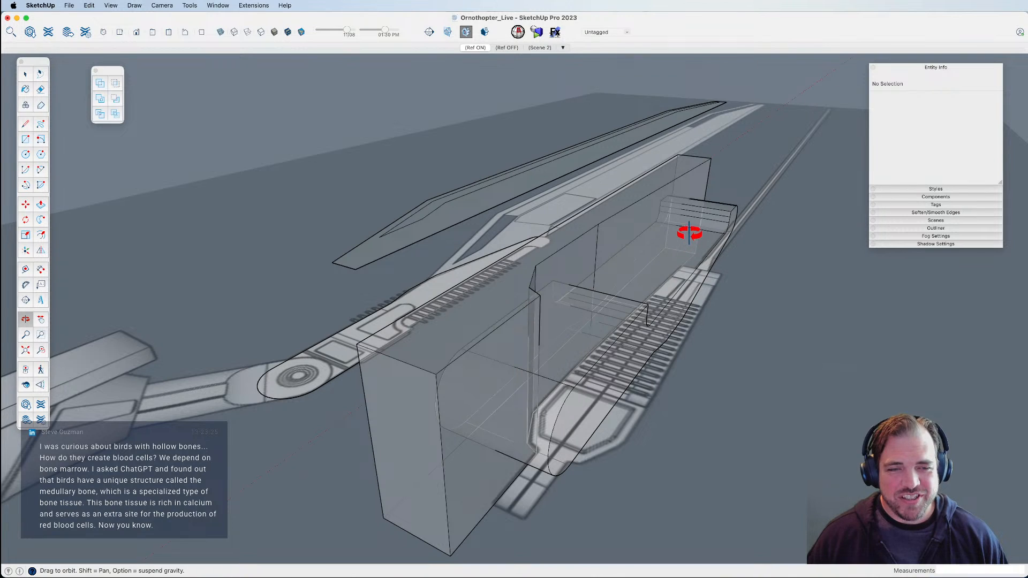
{"action": "left_click_drag", "start_coordinate": [683, 243], "coordinate": [654, 229]}
{"action": "key", "text": "space"}
Subtract the outline block from the arm solid so that its side follows the reference's tapered outline.
{"action": "left_click", "coordinate": [116, 100]}
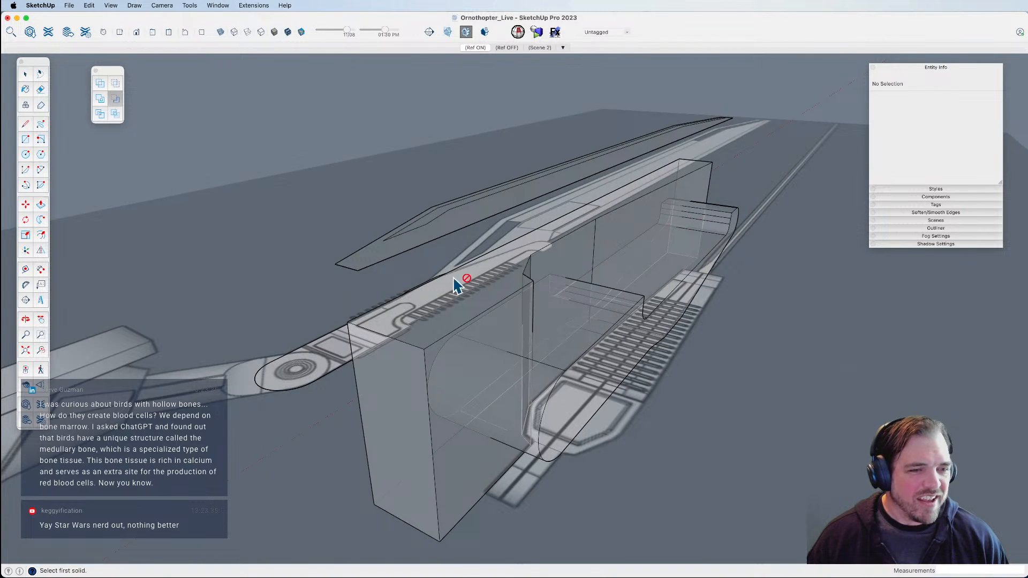
{"action": "left_click", "coordinate": [431, 305]}
{"action": "left_click", "coordinate": [577, 404]}
{"action": "middle_click_drag", "start_coordinate": [576, 393], "coordinate": [525, 399]}
Inside the trimmed arm group, push the straight side face back about 4 7/8" to the reference's centreline.
{"action": "double_click", "coordinate": [525, 399]}
{"action": "key", "text": "p"}
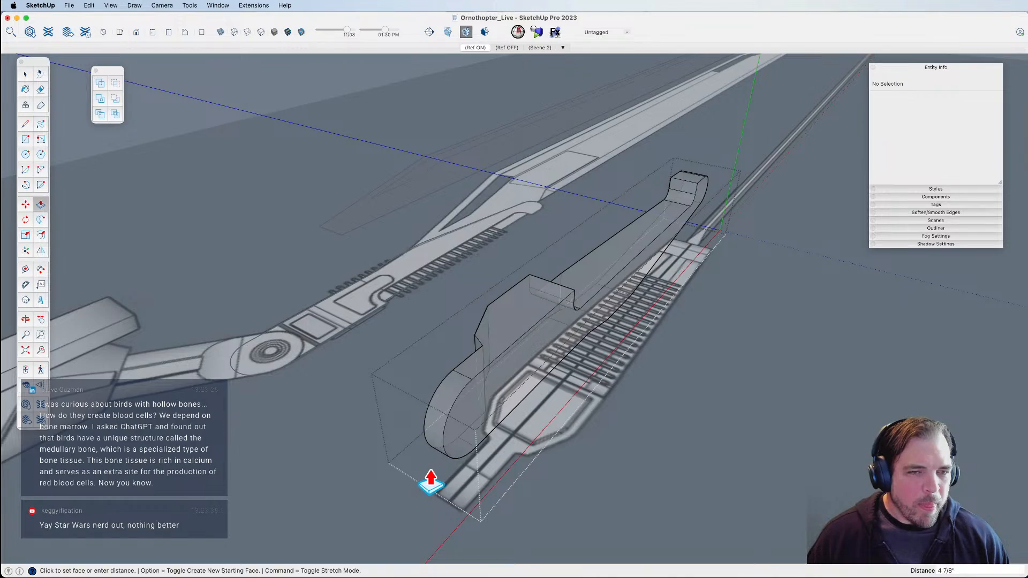
{"action": "left_click", "coordinate": [427, 483]}
Draw a line along the flat side from the wing-end lip to the far upper corner of the pocket, closing its open side.
{"action": "middle_click_drag", "start_coordinate": [508, 348], "coordinate": [509, 230], "text": "shift"}
{"action": "key", "text": "l"}
{"action": "scroll", "coordinate": [339, 176], "scroll_direction": "up", "scroll_amount": 5}
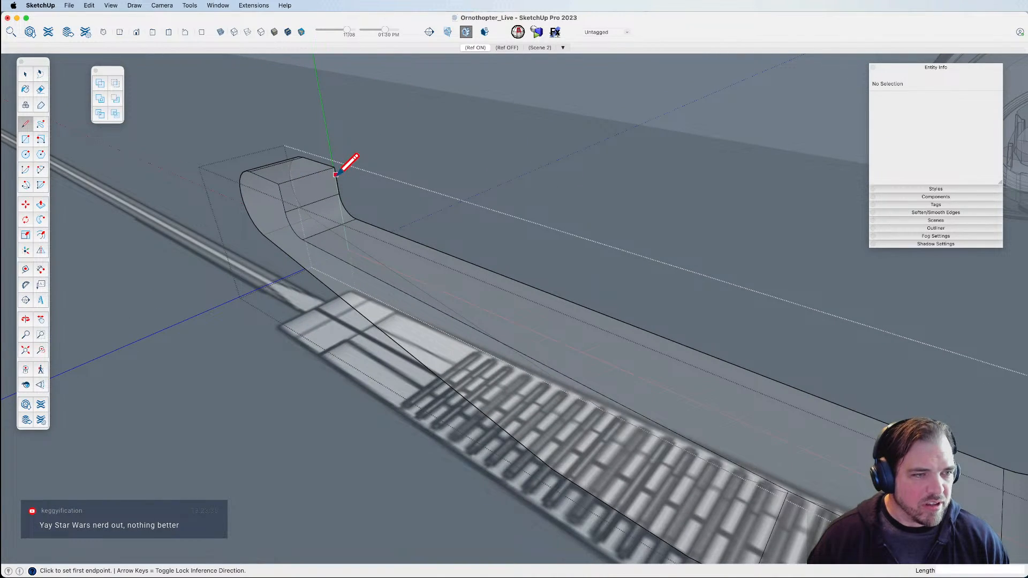
{"action": "left_click", "coordinate": [336, 174]}
{"action": "scroll", "coordinate": [308, 176], "scroll_direction": "down", "scroll_amount": 7}
{"action": "middle_click_drag", "start_coordinate": [567, 249], "coordinate": [67, 269]}
{"action": "scroll", "coordinate": [600, 253], "scroll_direction": "up", "scroll_amount": 5}
{"action": "mouse_move", "coordinate": [378, 256]}
{"action": "middle_mouse_down"}
{"action": "mouse_move", "coordinate": [347, 221]}
{"action": "mouse_move", "coordinate": [345, 186]}
{"action": "middle_mouse_up"}
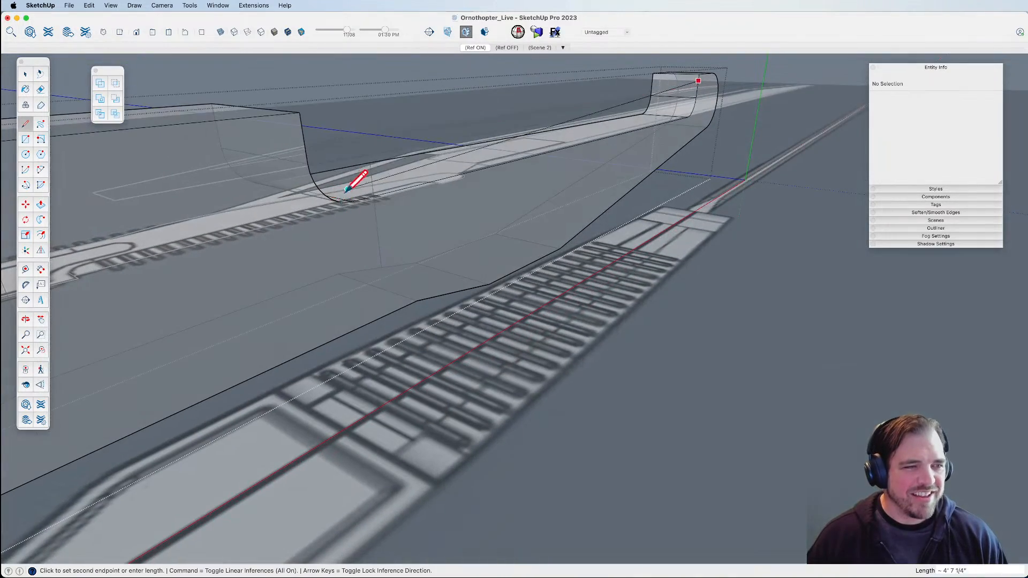
{"action": "left_click", "coordinate": [302, 128]}
Push the new face over the pocket's open side inwards to form a thin wall along the pocket.
{"action": "key", "text": "p"}
{"action": "middle_click_drag", "start_coordinate": [344, 126], "coordinate": [730, 222]}
{"action": "left_click", "coordinate": [731, 222]}
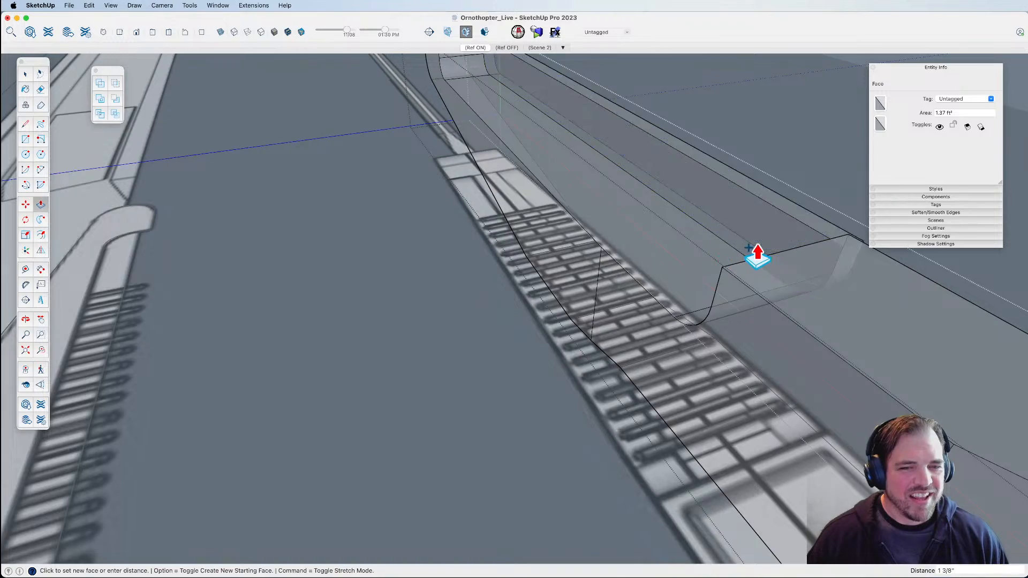
{"action": "left_click", "coordinate": [785, 266]}
{"action": "middle_click_drag", "start_coordinate": [785, 266], "coordinate": [464, 298]}
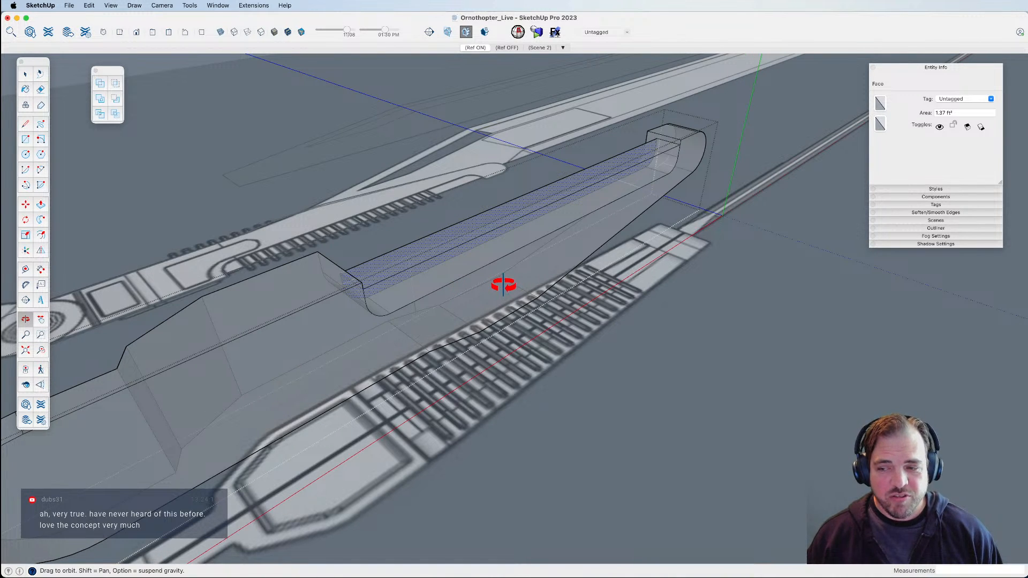
{"action": "key", "text": "super+z"}
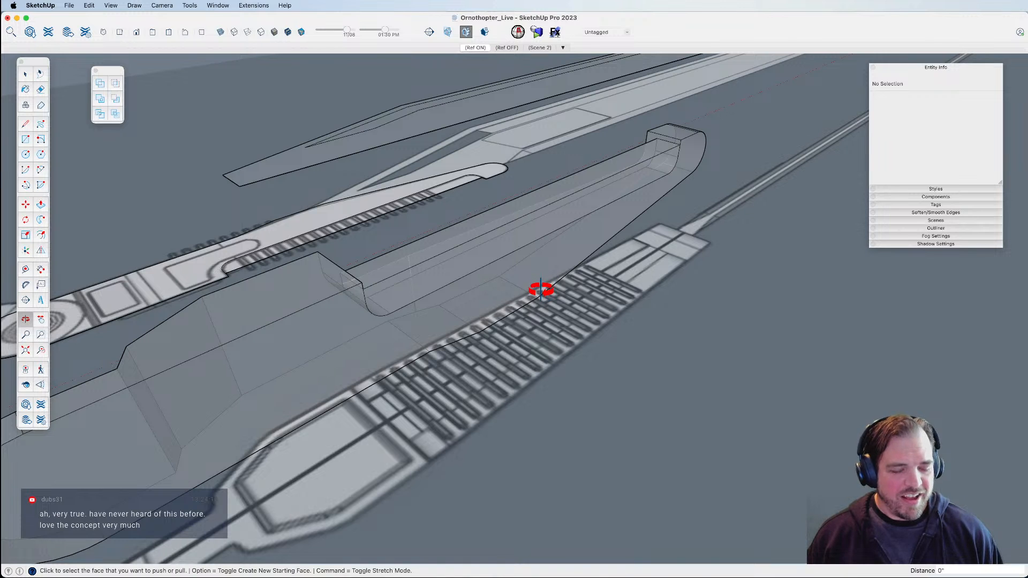
Turn off X-ray display and erase the leftover pocket edges on the arm's flat side face.
{"action": "key", "text": "x"}
{"action": "key", "text": "space"}
{"action": "left_click", "coordinate": [467, 280]}
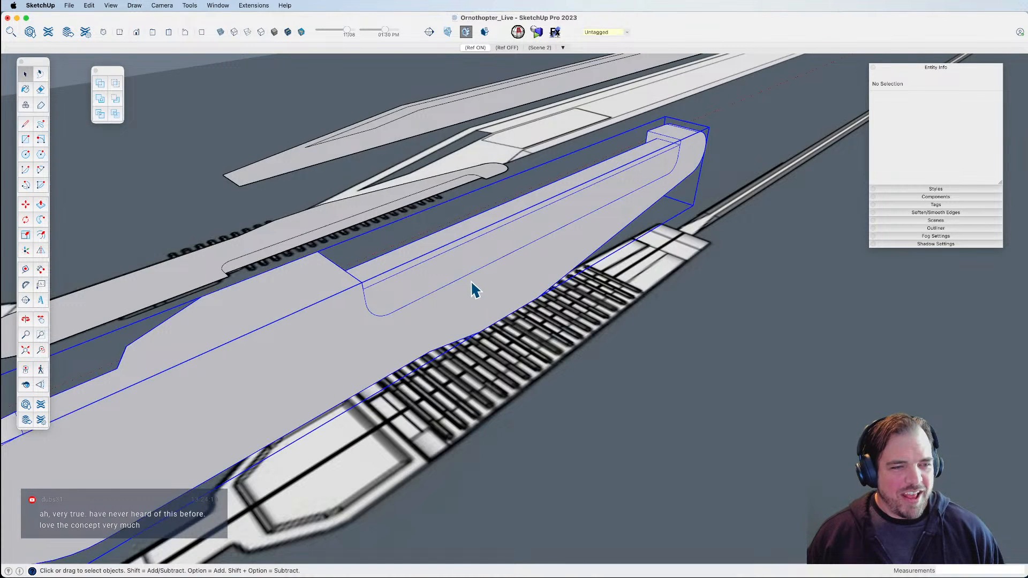
{"action": "triple_click", "coordinate": [444, 285]}
{"action": "key", "text": "e"}
{"action": "left_click", "coordinate": [442, 285]}
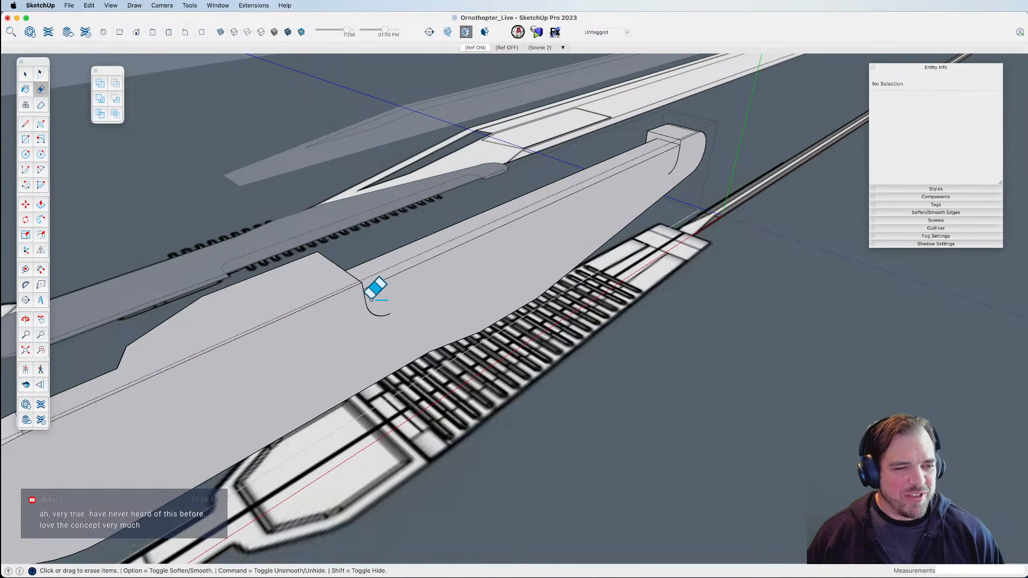
{"action": "left_click", "coordinate": [381, 314]}
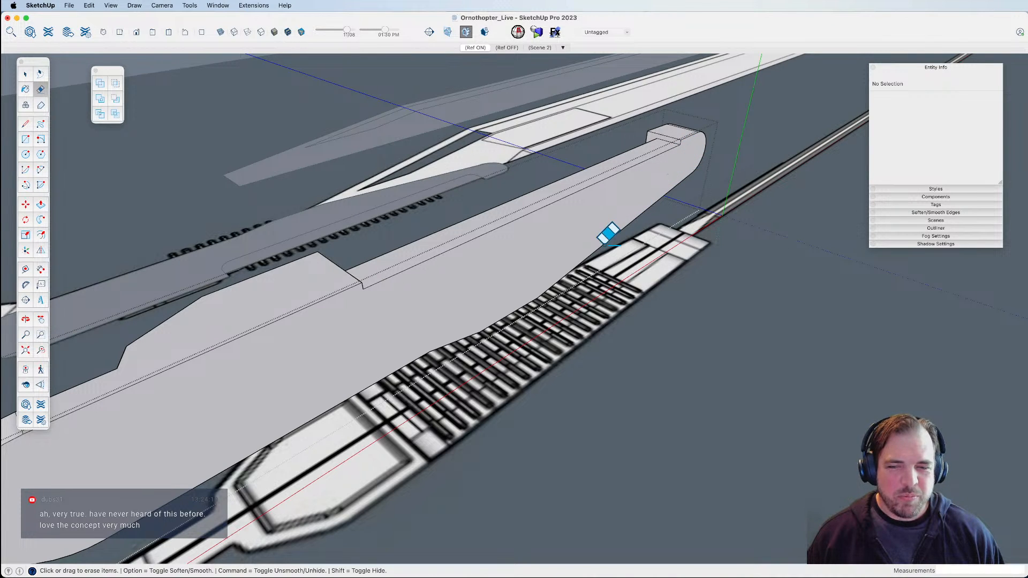
Turn the arm half's group into a component named wing base.
{"action": "mouse_move", "coordinate": [508, 289]}
{"action": "middle_mouse_down"}
{"action": "mouse_move", "coordinate": [470, 298]}
{"action": "mouse_move", "coordinate": [585, 300]}
{"action": "mouse_move", "coordinate": [476, 322]}
{"action": "mouse_move", "coordinate": [560, 360]}
{"action": "mouse_move", "coordinate": [502, 274]}
{"action": "middle_mouse_up"}
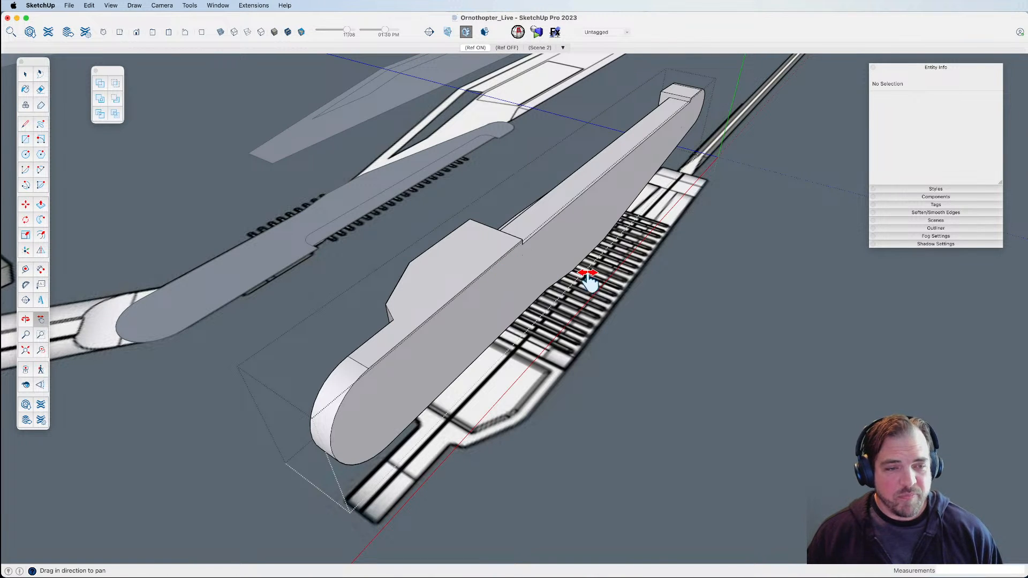
{"action": "key", "text": "space"}
{"action": "left_click", "coordinate": [654, 314]}
{"action": "left_click", "coordinate": [534, 281]}
{"action": "middle_click_drag", "start_coordinate": [518, 294], "coordinate": [566, 290]}
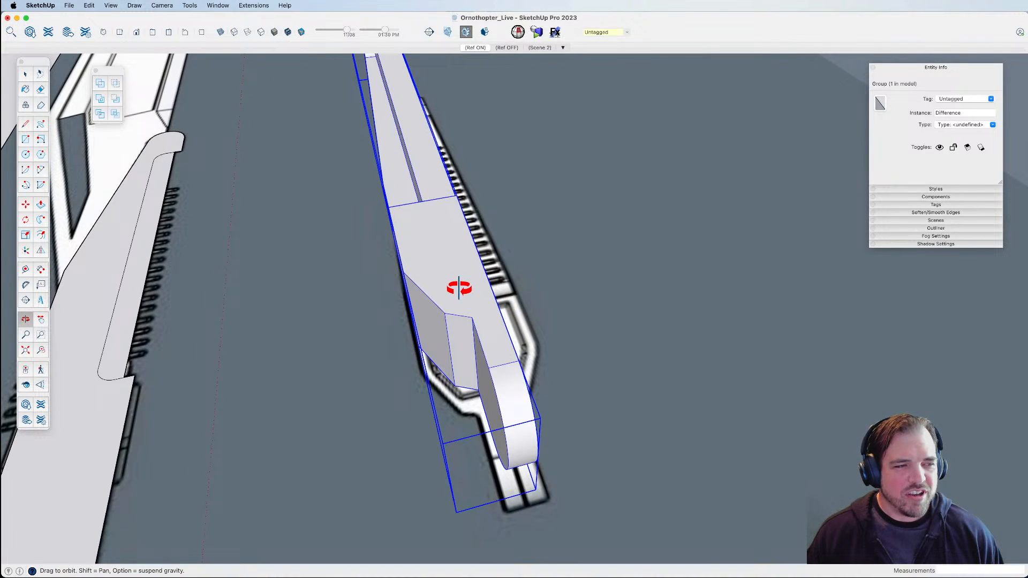
{"action": "scroll", "coordinate": [458, 288], "scroll_direction": "down", "scroll_amount": 3}
{"action": "type", "text": "g"}
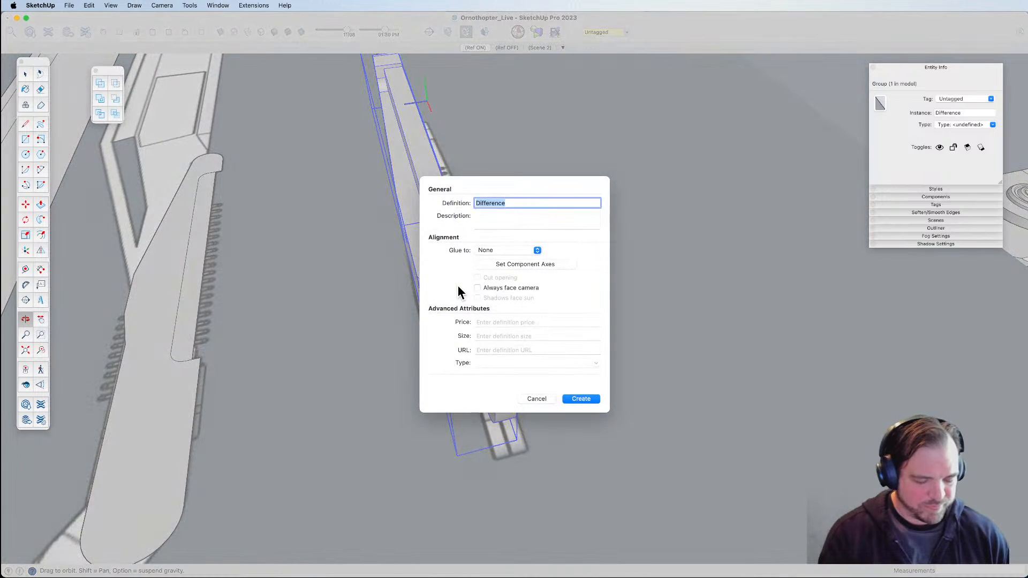
{"action": "type", "text": "wing base"}
{"action": "key", "text": "Return"}
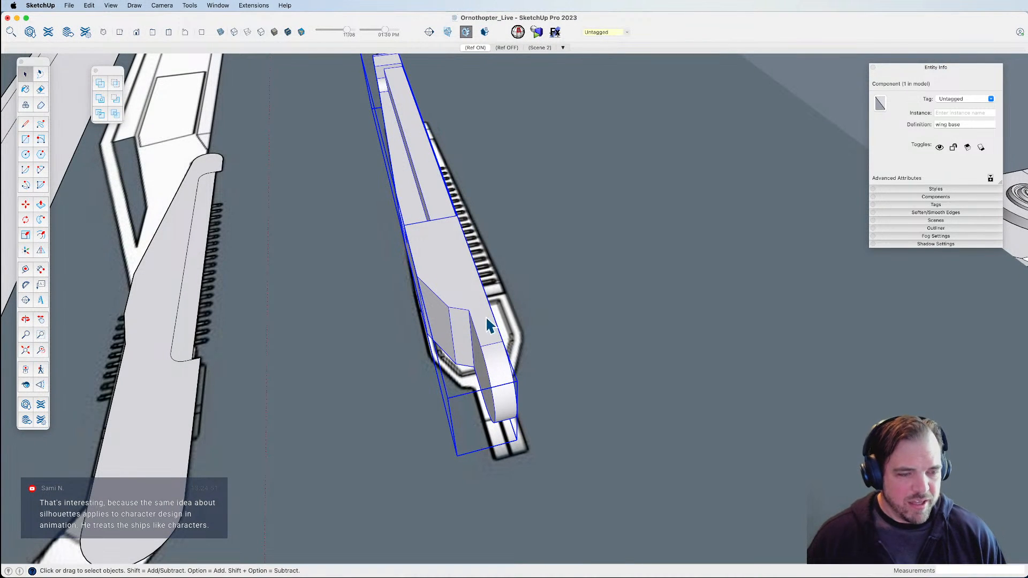
Copy the wing base component about 1' 3 1/2" sideways and flip the copy across its width.
{"action": "key", "text": "m"}
{"action": "left_click", "coordinate": [476, 307]}
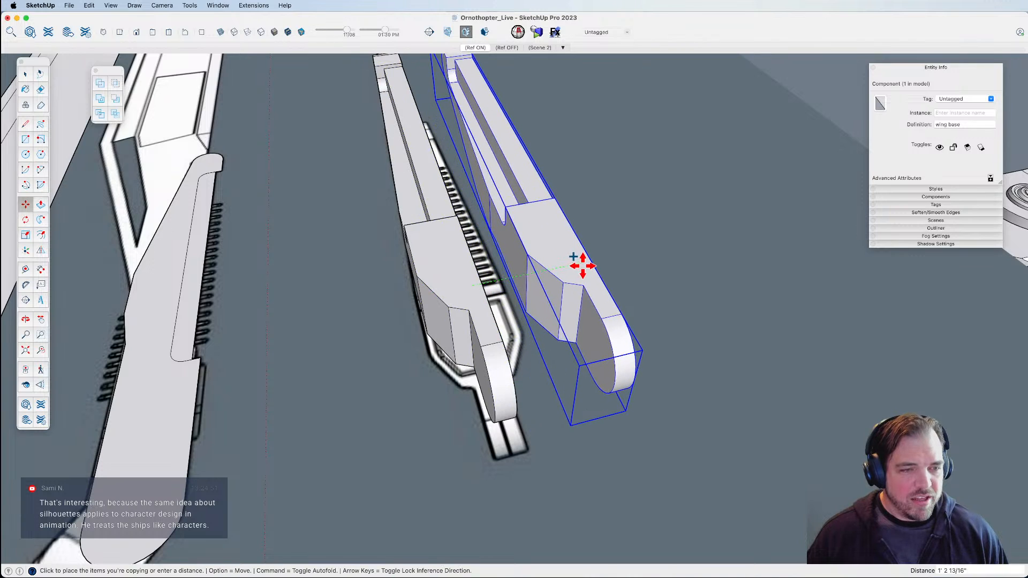
{"action": "left_click", "coordinate": [588, 264]}
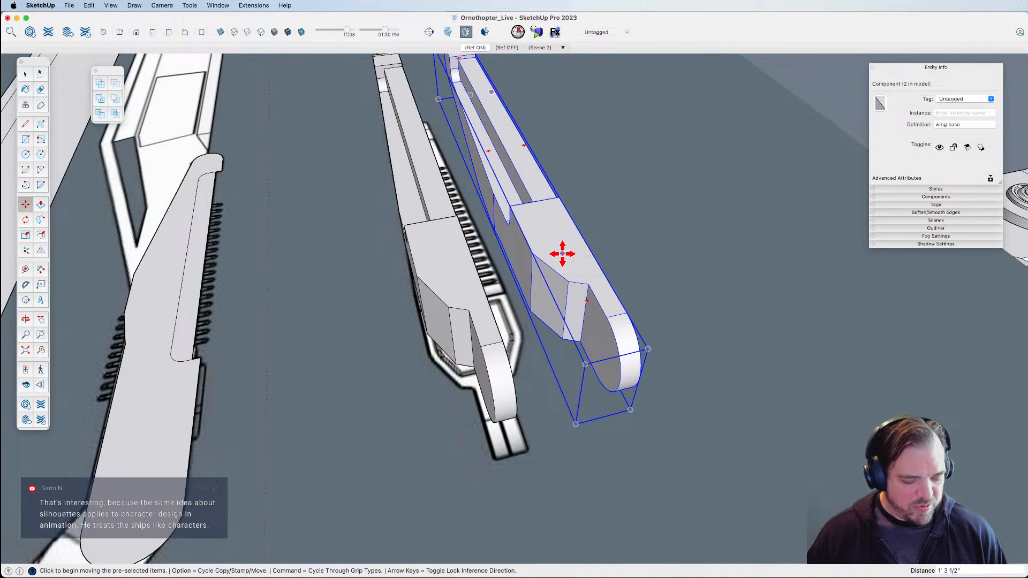
{"action": "key", "text": "shift+f"}
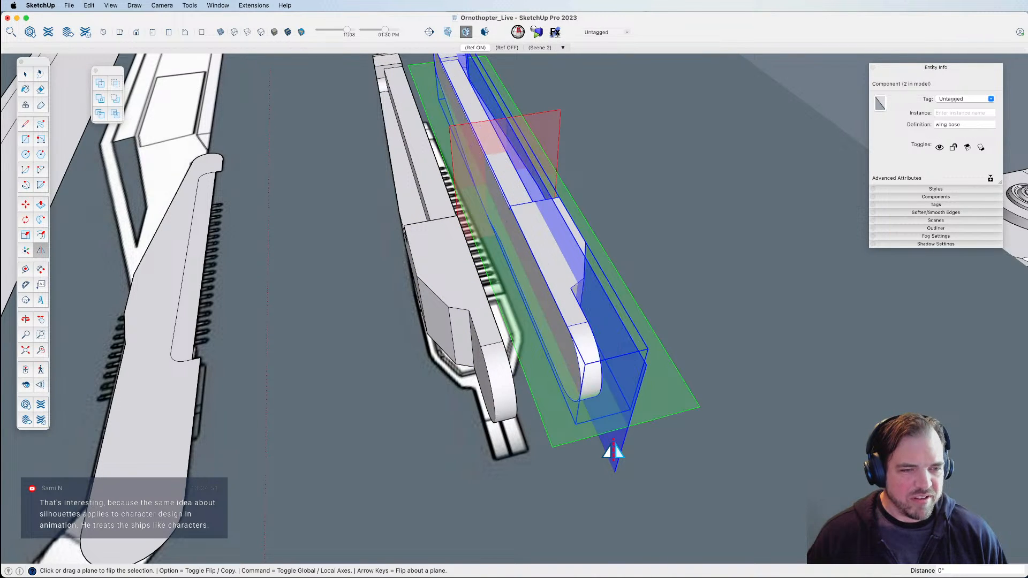
{"action": "left_click", "coordinate": [610, 437]}
{"action": "key", "text": "space"}
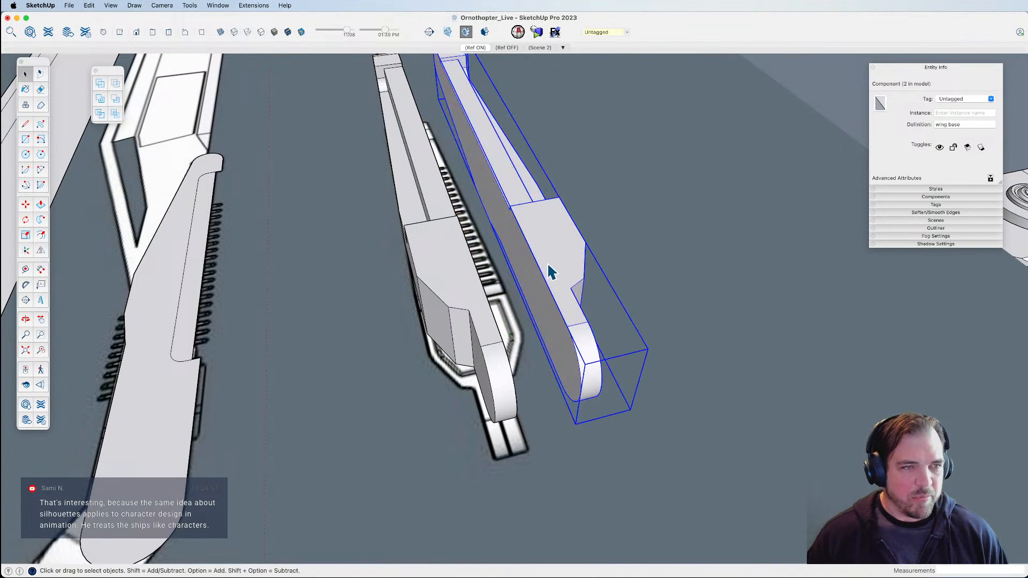
Check the mirrored wing base with Solid Inspector² and fix its errors so it counts as a solid.
{"action": "left_click", "coordinate": [517, 32]}
{"action": "left_click", "coordinate": [252, 145]}
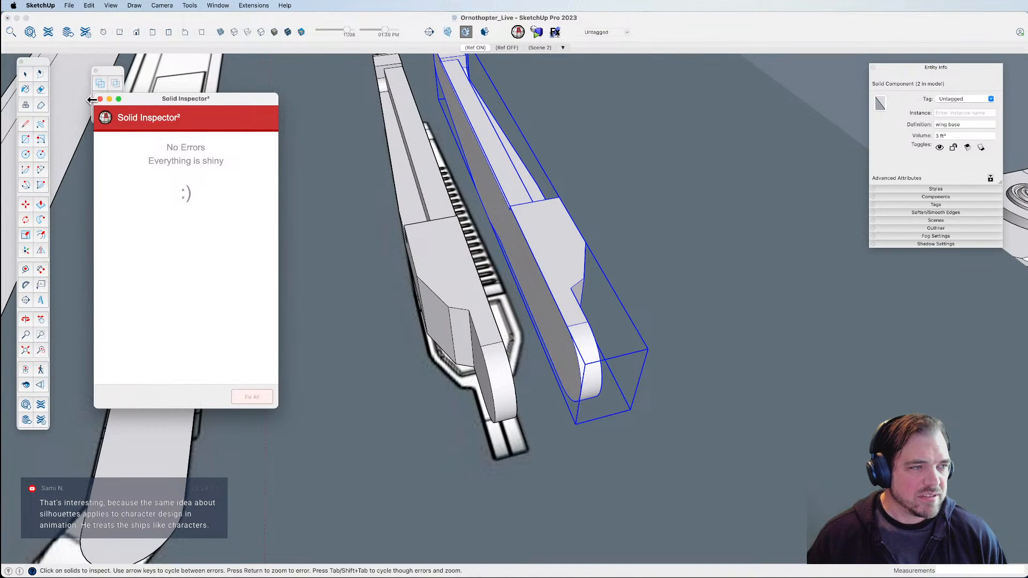
{"action": "left_click", "coordinate": [100, 99]}
Move the mirrored half against the original half so that their flat sides meet on the centreline.
{"action": "scroll", "coordinate": [546, 321], "scroll_direction": "up", "scroll_amount": 3}
{"action": "key", "text": "m"}
{"action": "left_click", "coordinate": [544, 303]}
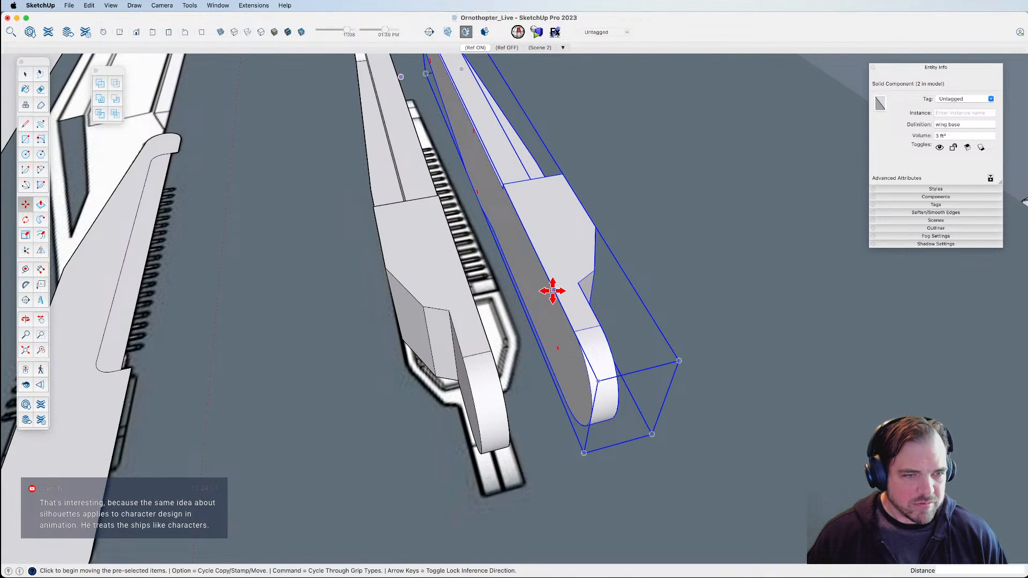
{"action": "left_click", "coordinate": [476, 313]}
{"action": "mouse_move", "coordinate": [485, 324]}
{"action": "middle_mouse_down"}
{"action": "mouse_move", "coordinate": [481, 293]}
{"action": "mouse_move", "coordinate": [482, 326]}
{"action": "mouse_move", "coordinate": [725, 405]}
{"action": "mouse_move", "coordinate": [521, 347]}
{"action": "mouse_move", "coordinate": [725, 367]}
{"action": "mouse_move", "coordinate": [670, 282]}
{"action": "mouse_move", "coordinate": [686, 267]}
{"action": "mouse_move", "coordinate": [523, 298]}
{"action": "mouse_move", "coordinate": [640, 273]}
{"action": "mouse_move", "coordinate": [702, 175]}
{"action": "mouse_move", "coordinate": [613, 287]}
{"action": "mouse_move", "coordinate": [489, 386]}
{"action": "mouse_move", "coordinate": [301, 385]}
{"action": "mouse_move", "coordinate": [526, 376]}
{"action": "mouse_move", "coordinate": [558, 404]}
{"action": "mouse_move", "coordinate": [509, 332]}
{"action": "mouse_move", "coordinate": [553, 395]}
{"action": "mouse_move", "coordinate": [520, 392]}
{"action": "mouse_move", "coordinate": [493, 328]}
{"action": "middle_mouse_up"}
{"action": "key", "text": "space"}
{"action": "left_click", "coordinate": [480, 293]}
Measure the blade's thickness in the top-view reference, next to the root arm.
{"action": "left_click", "coordinate": [350, 284]}
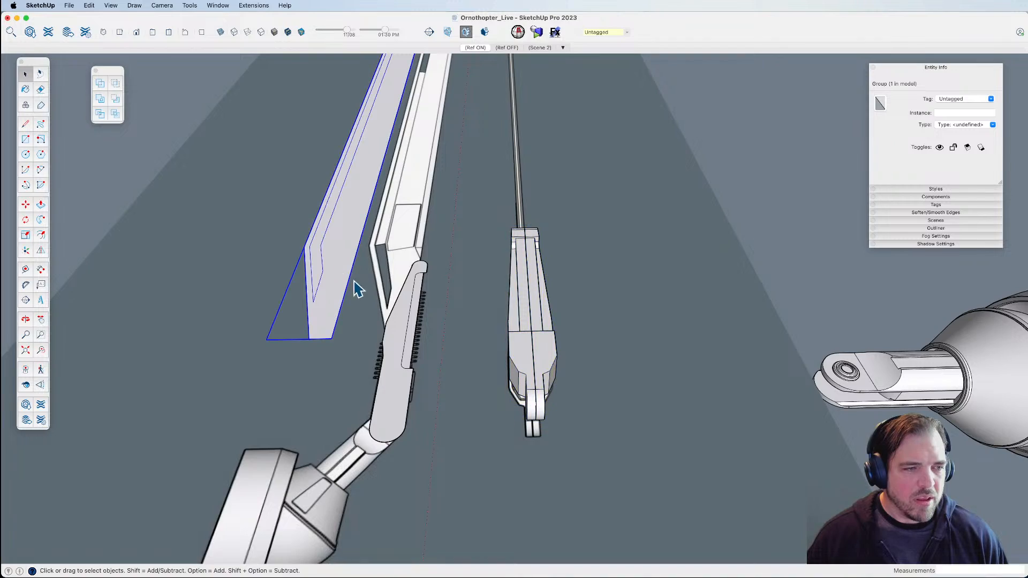
{"action": "middle_click_drag", "start_coordinate": [368, 320], "coordinate": [436, 328]}
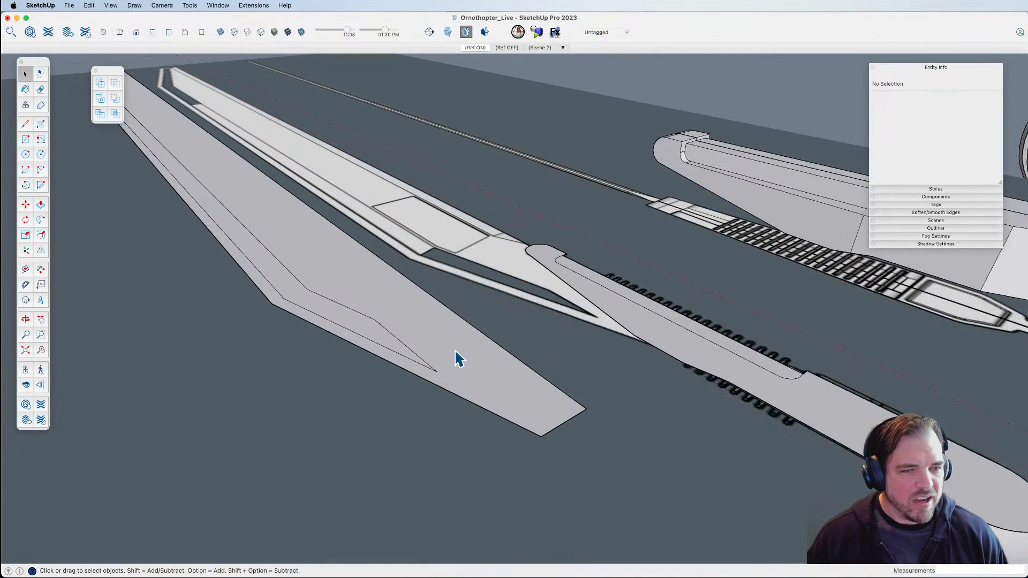
{"action": "key", "text": "o"}
{"action": "left_click_drag", "start_coordinate": [654, 223], "coordinate": [686, 176]}
{"action": "scroll", "coordinate": [686, 177], "scroll_direction": "up", "scroll_amount": 6}
{"action": "key", "text": "t"}
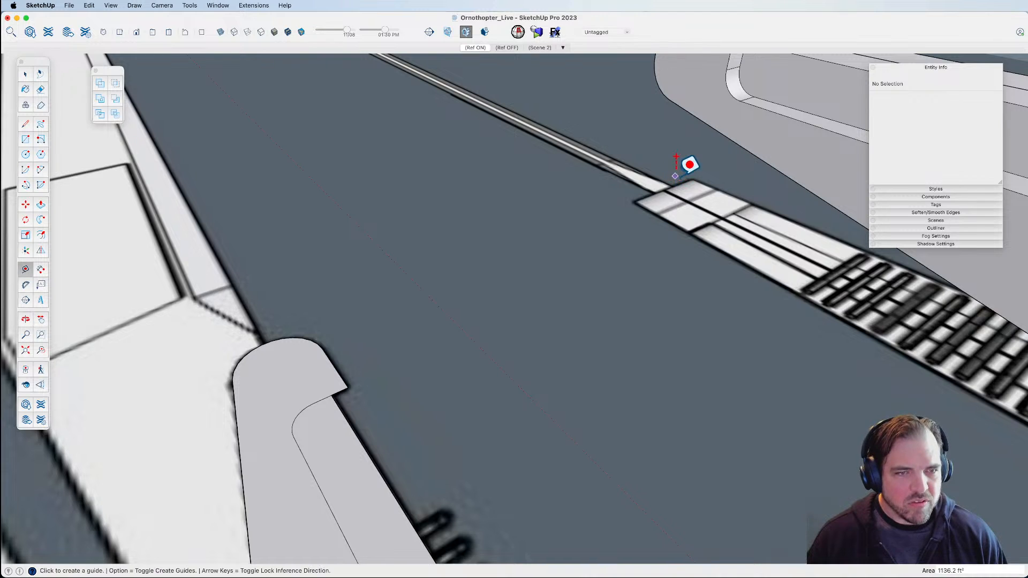
{"action": "left_click", "coordinate": [669, 185]}
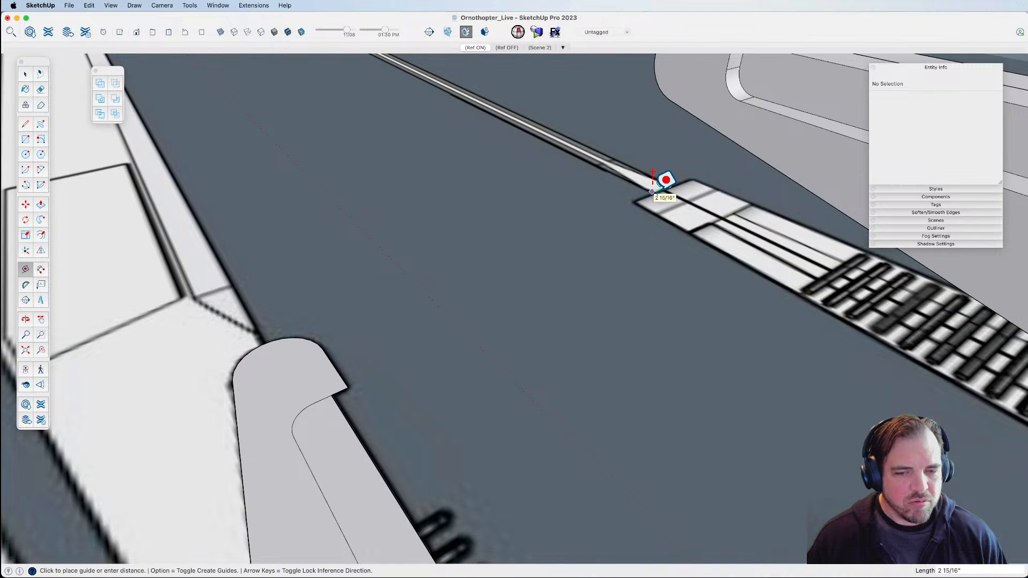
{"action": "key", "text": "space"}
Extrude the wing blade's main face 3 inches, leaving the channel along its edge recessed.
{"action": "scroll", "coordinate": [653, 199], "scroll_direction": "down", "scroll_amount": 6}
{"action": "left_click", "coordinate": [509, 308]}
{"action": "key", "text": "p"}
{"action": "left_click", "coordinate": [505, 303]}
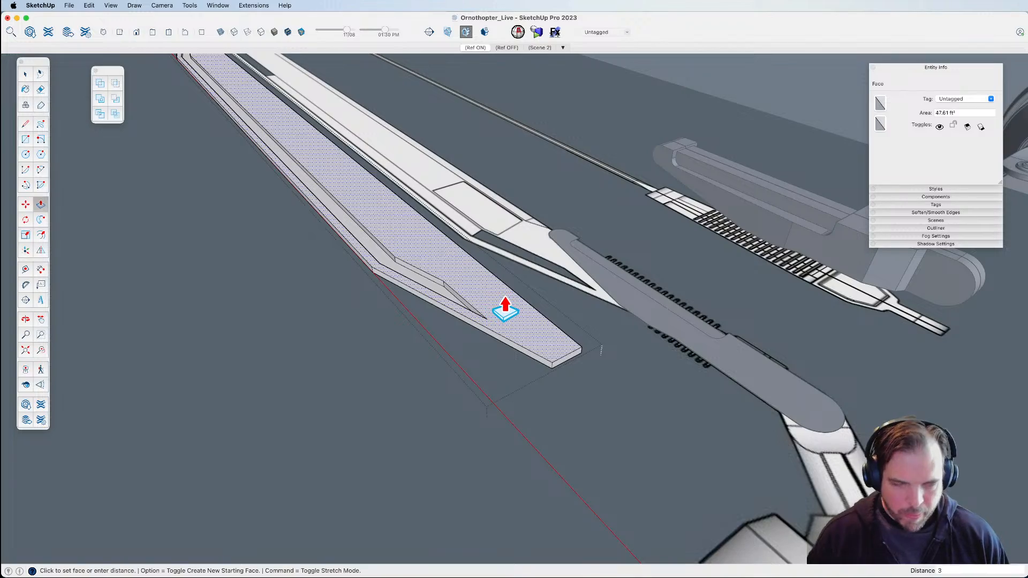
{"action": "key", "text": "Return"}
Draw two lines, each about 4 11/16" long, across the blade's recessed channel to separate its long middle section from the ends.
{"action": "scroll", "coordinate": [484, 315], "scroll_direction": "up", "scroll_amount": 6}
{"action": "mouse_move", "coordinate": [401, 269]}
{"action": "middle_mouse_down", "text": "shift"}
{"action": "mouse_move", "coordinate": [466, 293]}
{"action": "mouse_move", "coordinate": [530, 401]}
{"action": "mouse_move", "coordinate": [507, 349]}
{"action": "mouse_move", "coordinate": [530, 420]}
{"action": "mouse_move", "coordinate": [442, 305]}
{"action": "mouse_move", "coordinate": [339, 343]}
{"action": "mouse_move", "coordinate": [348, 287]}
{"action": "mouse_move", "coordinate": [432, 344]}
{"action": "mouse_move", "coordinate": [385, 269]}
{"action": "mouse_move", "coordinate": [409, 287]}
{"action": "middle_mouse_up", "text": "shift"}
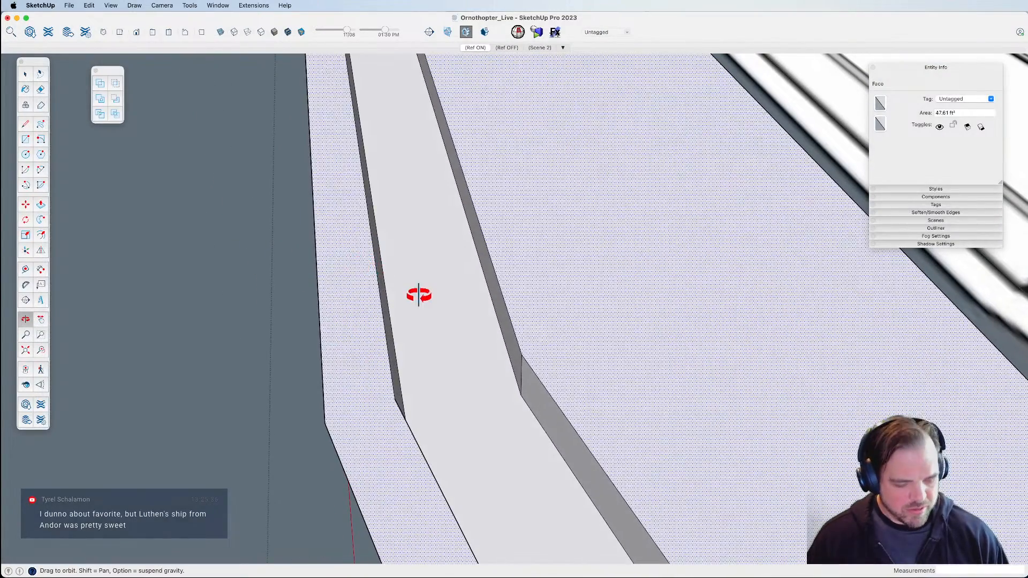
{"action": "key", "text": "l"}
{"action": "left_click", "coordinate": [385, 288]}
{"action": "left_click", "coordinate": [481, 275]}
{"action": "scroll", "coordinate": [537, 406], "scroll_direction": "down", "scroll_amount": 5}
{"action": "scroll", "coordinate": [489, 304], "scroll_direction": "up", "scroll_amount": 3}
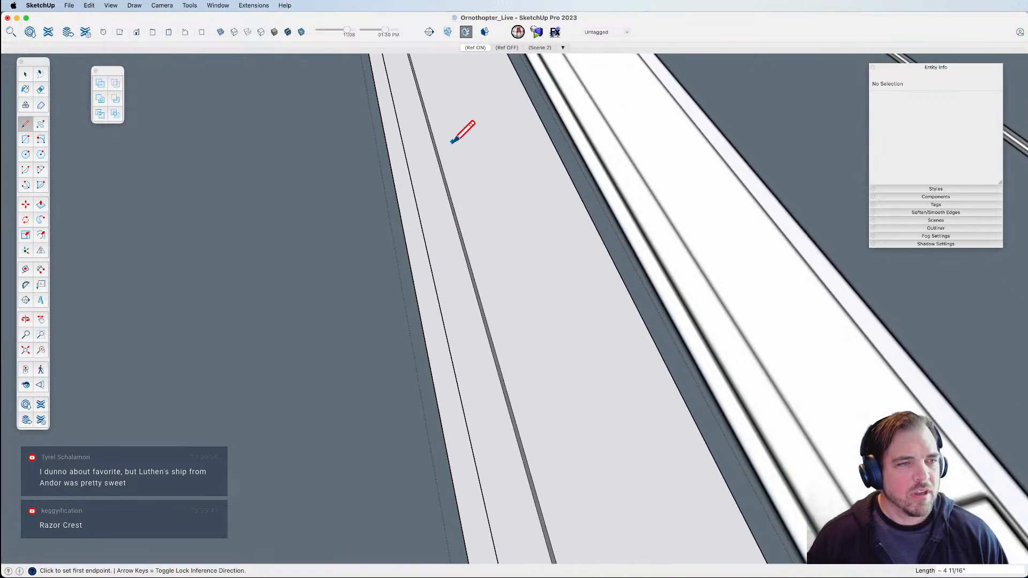
{"action": "scroll", "coordinate": [405, 100], "scroll_direction": "up", "scroll_amount": 3}
{"action": "middle_click_drag", "start_coordinate": [397, 134], "coordinate": [393, 132]}
{"action": "left_click", "coordinate": [393, 122]}
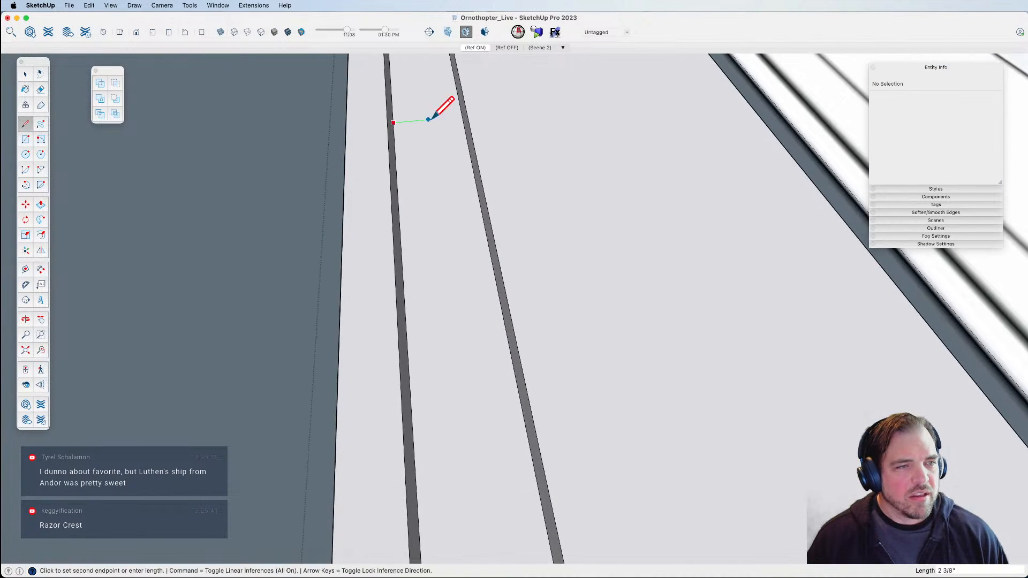
{"action": "left_click", "coordinate": [463, 114]}
{"action": "middle_click_drag", "start_coordinate": [463, 114], "coordinate": [464, 139]}
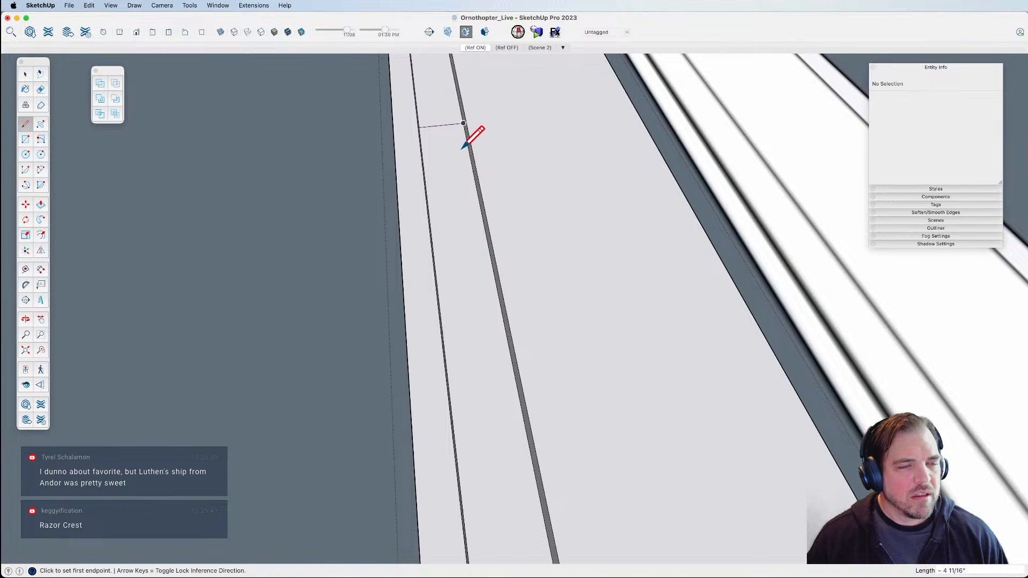
Push/Pull the channel's middle section 1 inch and delete the floor faces at the channel's ends.
{"action": "key", "text": "p"}
{"action": "left_click", "coordinate": [465, 156]}
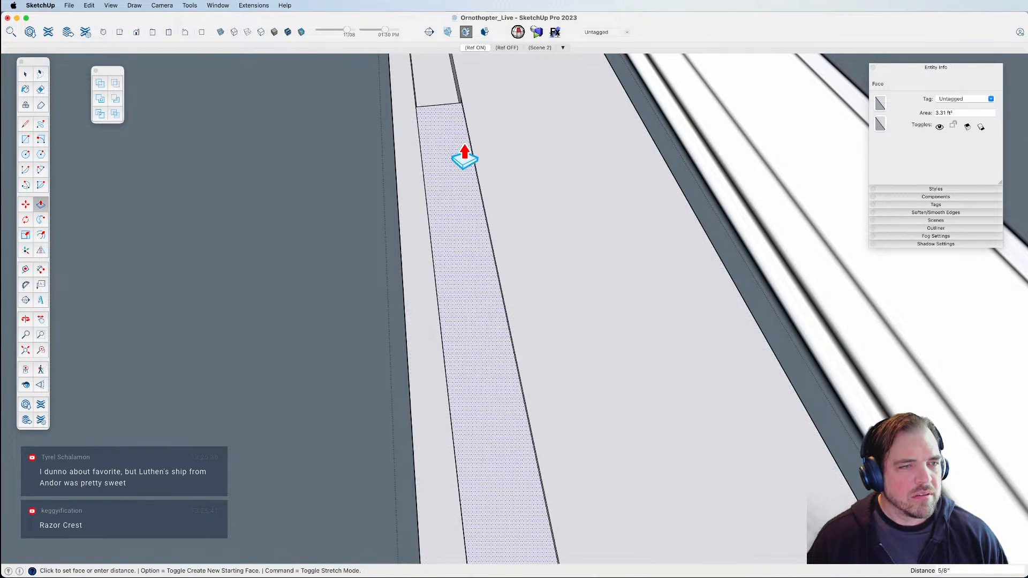
{"action": "type", "text": "1"}
{"action": "key", "text": "Return"}
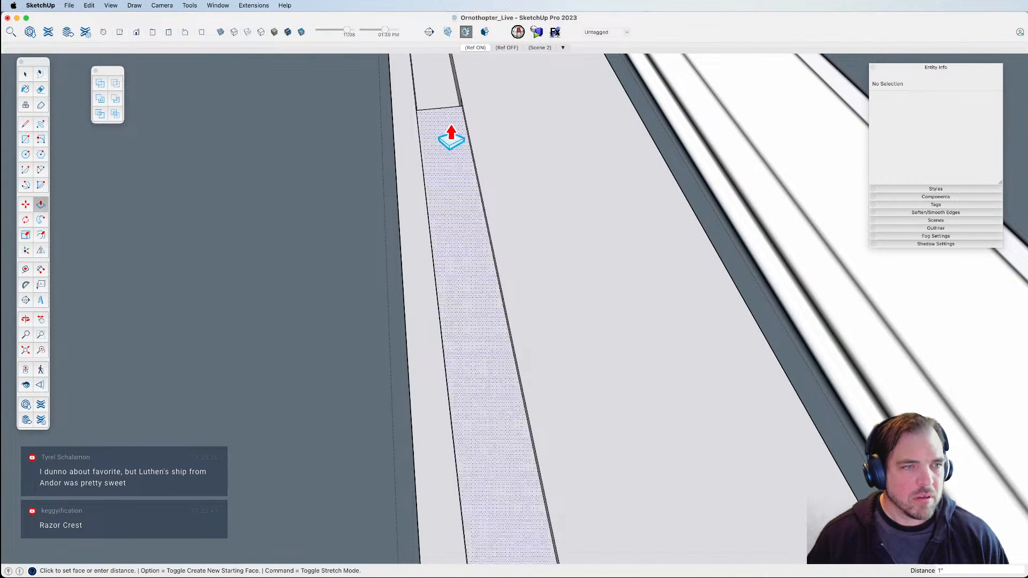
{"action": "key", "text": "space"}
{"action": "key", "text": "Delete"}
Bring the middle section's underside flush with the blade's bottom face, recess it 1 inch, and leave the group.
{"action": "scroll", "coordinate": [421, 188], "scroll_direction": "down", "scroll_amount": 3}
{"action": "middle_click_drag", "start_coordinate": [464, 315], "coordinate": [620, 332], "text": "shift"}
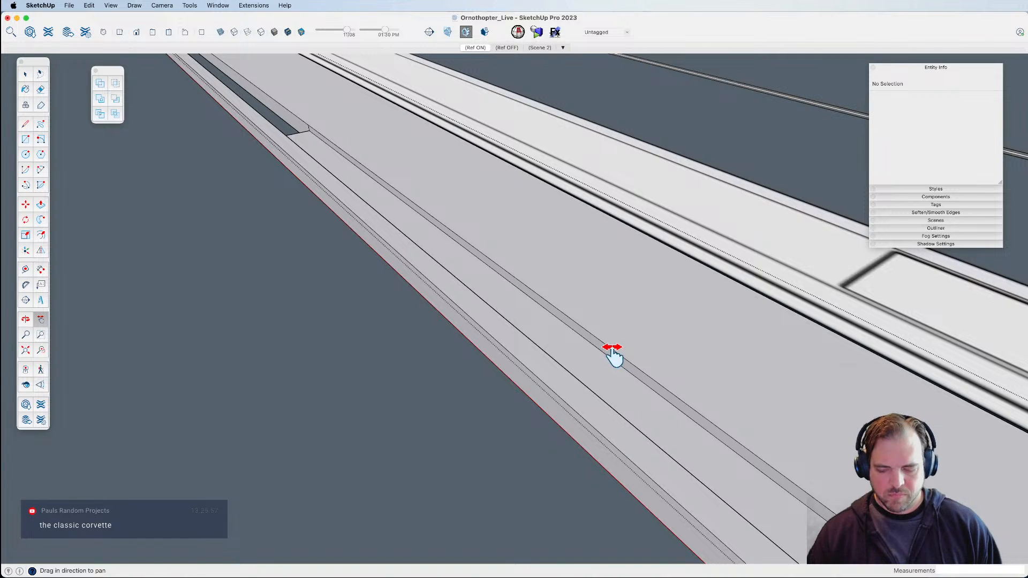
{"action": "middle_click_drag", "start_coordinate": [609, 356], "coordinate": [625, 300]}
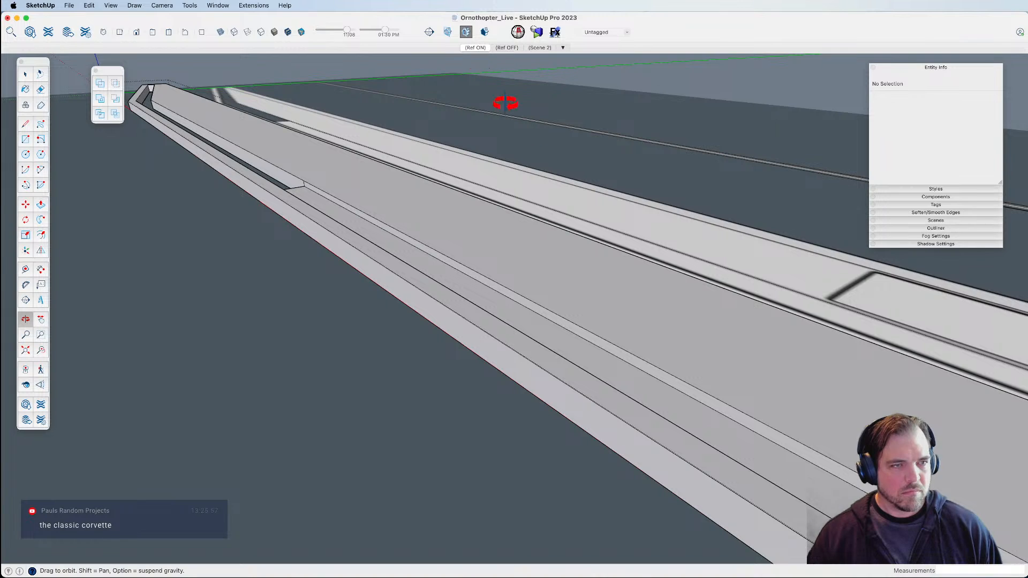
{"action": "middle_click_drag", "start_coordinate": [611, 284], "coordinate": [573, 120]}
{"action": "key", "text": "p"}
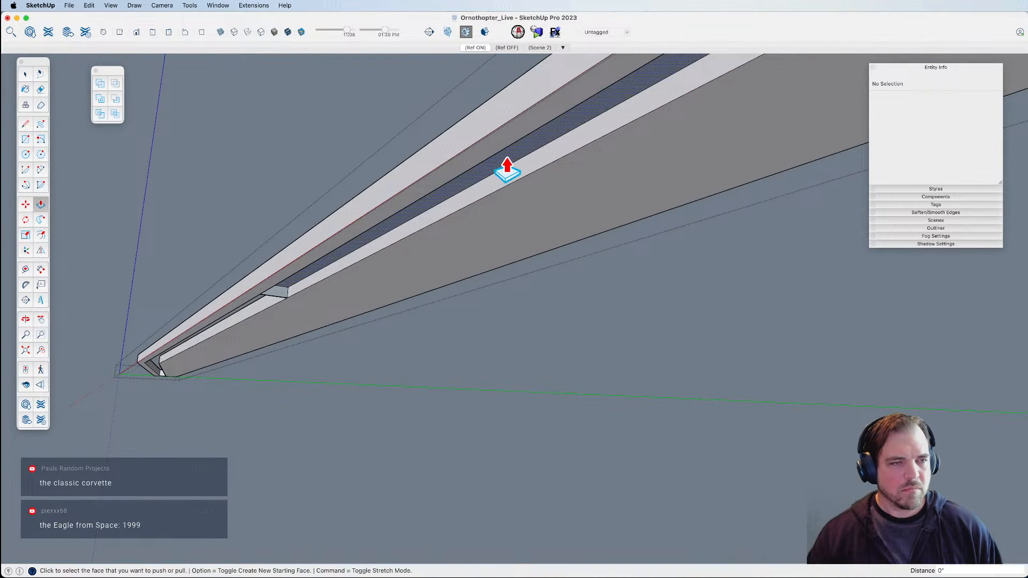
{"action": "left_click", "coordinate": [484, 161]}
{"action": "left_click", "coordinate": [485, 160]}
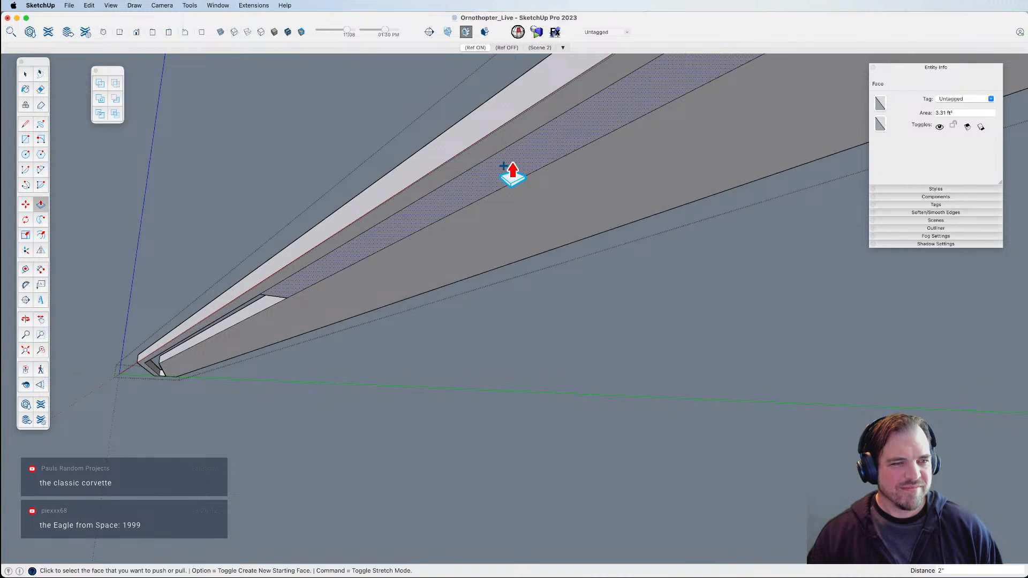
{"action": "left_click", "coordinate": [514, 174]}
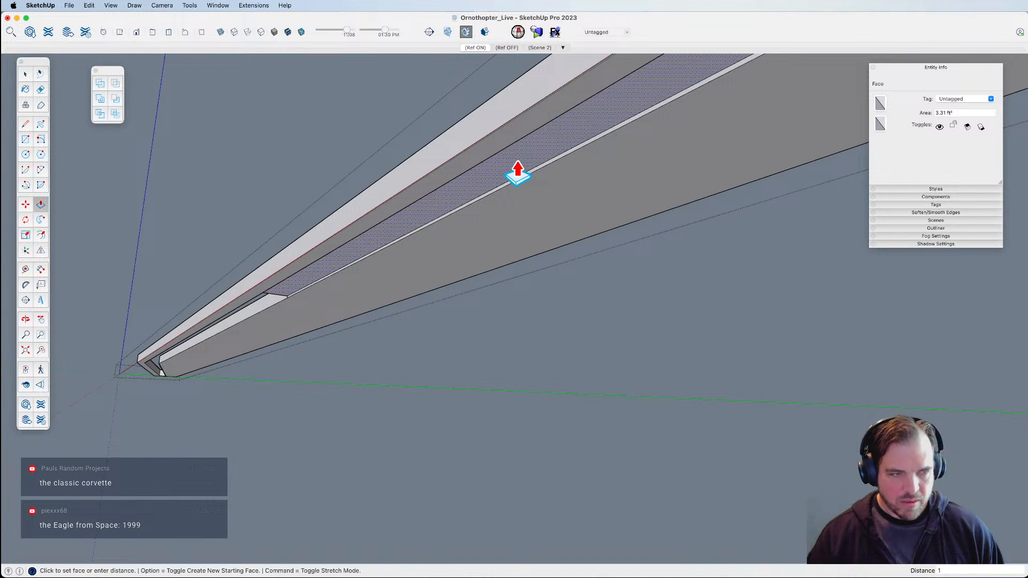
{"action": "key", "text": "Return"}
{"action": "left_click", "coordinate": [309, 300]}
{"action": "middle_click_drag", "start_coordinate": [323, 292], "coordinate": [564, 514]}
{"action": "key", "text": "space"}
{"action": "key", "text": "Escape"}
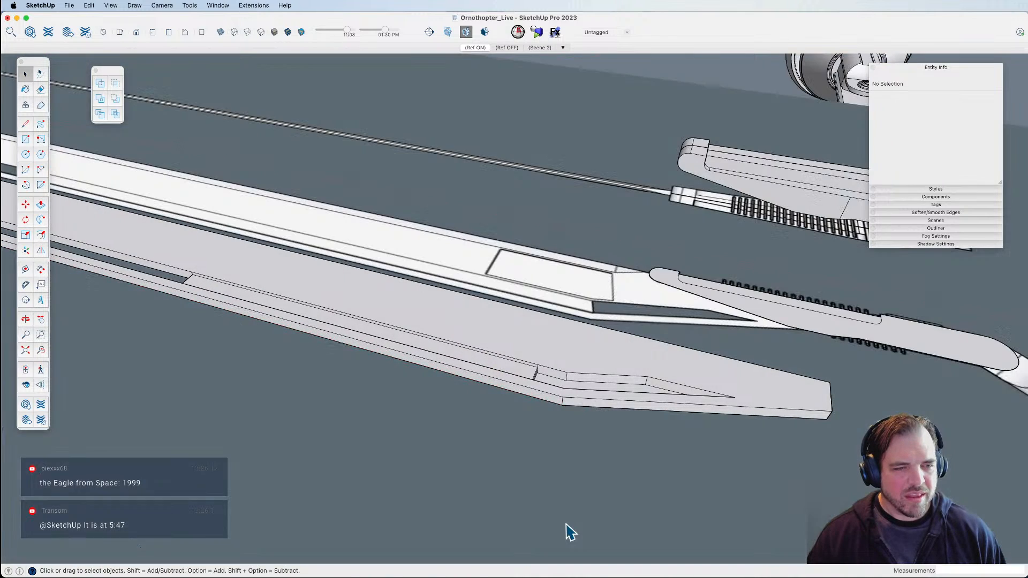
Reopen the blade group and erase the extra edge on the end wall of the channel's middle section.
{"action": "scroll", "coordinate": [577, 385], "scroll_direction": "up", "scroll_amount": 5}
{"action": "double_click", "coordinate": [589, 385]}
{"action": "left_click", "coordinate": [590, 384]}
{"action": "middle_click_drag", "start_coordinate": [560, 387], "coordinate": [532, 366]}
{"action": "scroll", "coordinate": [482, 362], "scroll_direction": "up", "scroll_amount": 3}
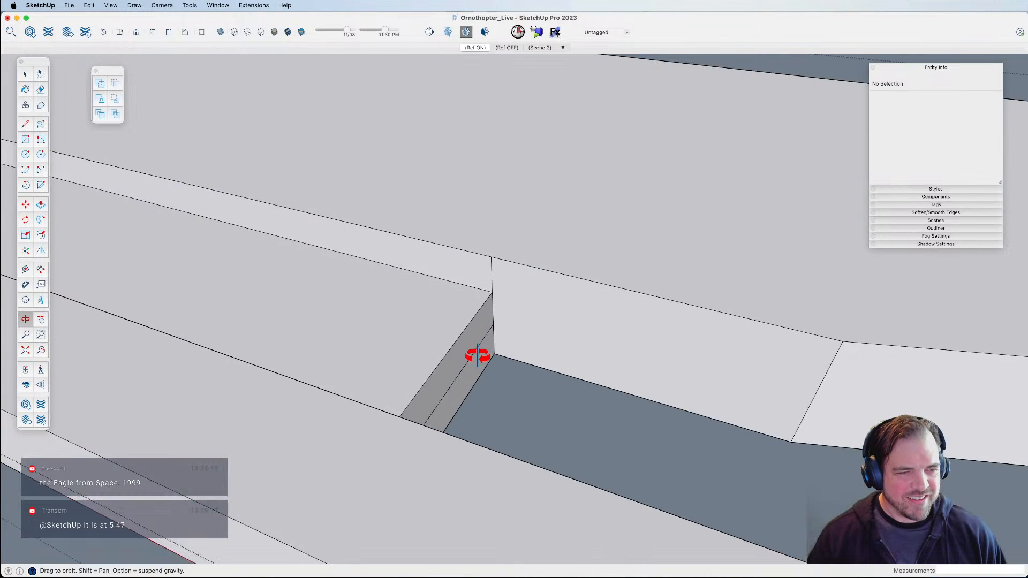
{"action": "key", "text": "e"}
{"action": "scroll", "coordinate": [488, 358], "scroll_direction": "down", "scroll_amount": 2}
{"action": "scroll", "coordinate": [489, 366], "scroll_direction": "down", "scroll_amount": 8}
Rotate the finished blade group so that it stands on its long edge.
{"action": "middle_click_drag", "start_coordinate": [494, 464], "coordinate": [466, 466]}
{"action": "key", "text": "space"}
{"action": "left_click", "coordinate": [490, 472]}
{"action": "left_click", "coordinate": [514, 378]}
{"action": "middle_click_drag", "start_coordinate": [514, 379], "coordinate": [391, 464], "text": "shift"}
{"action": "key", "text": "m"}
{"action": "middle_click_drag", "start_coordinate": [464, 473], "coordinate": [467, 482]}
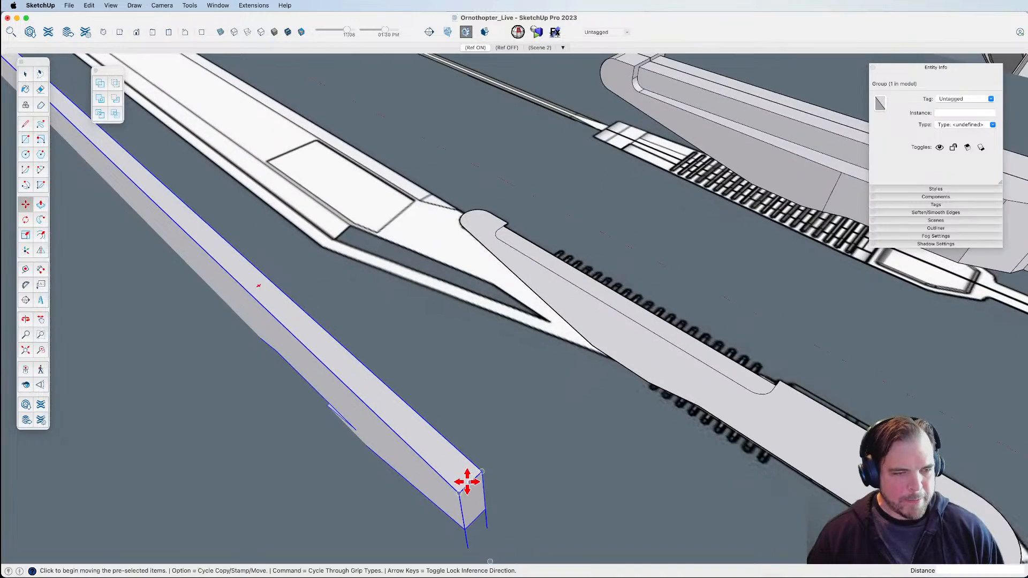
Move the blade by its root end onto the arm's centreline and slide it into the gap between the arm halves.
{"action": "left_click", "coordinate": [470, 482]}
{"action": "scroll", "coordinate": [458, 478], "scroll_direction": "down", "scroll_amount": 5}
{"action": "scroll", "coordinate": [576, 197], "scroll_direction": "up", "scroll_amount": 10}
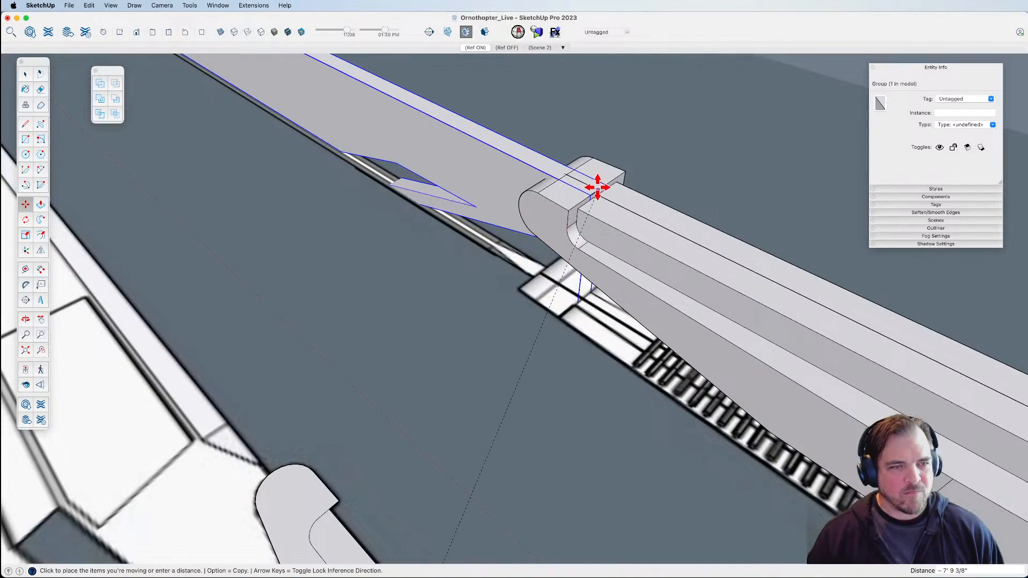
{"action": "middle_click_drag", "start_coordinate": [598, 190], "coordinate": [679, 188]}
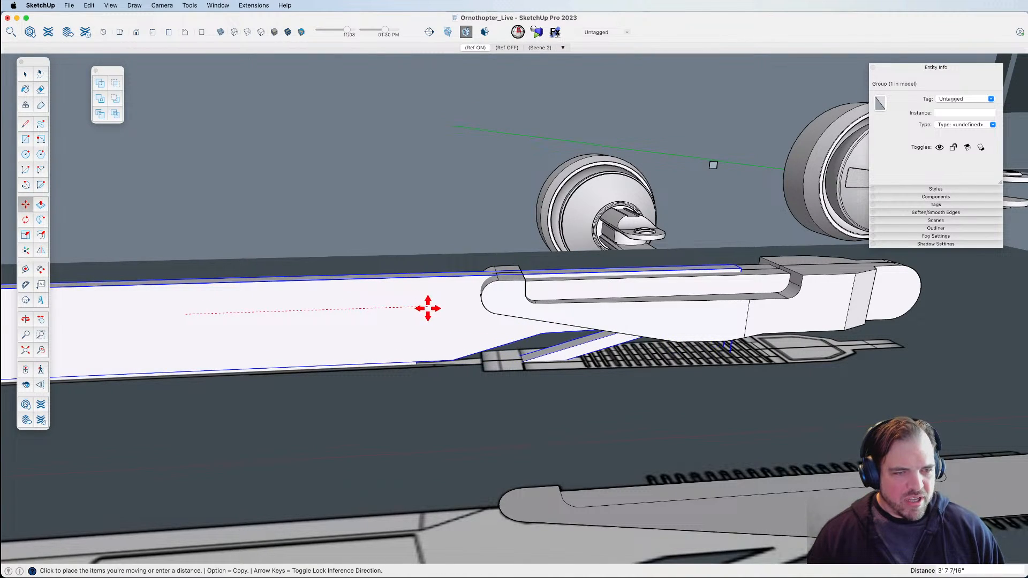
{"action": "middle_click_drag", "start_coordinate": [436, 340], "coordinate": [460, 322]}
Select the blade and root arm groups together and make them a component named Wing.
{"action": "left_click", "coordinate": [460, 321], "text": "shift"}
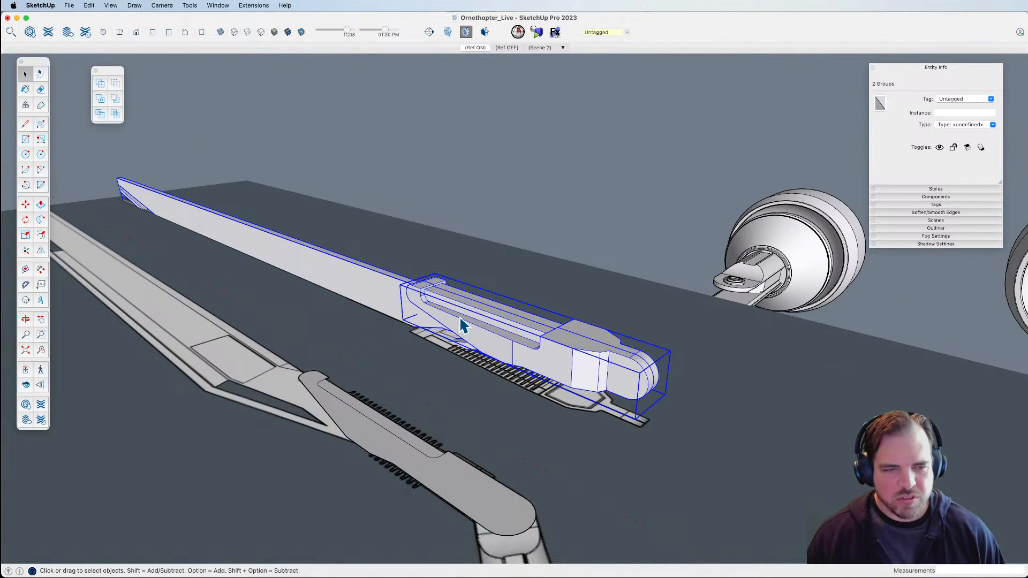
{"action": "middle_click_drag", "start_coordinate": [459, 316], "coordinate": [492, 371]}
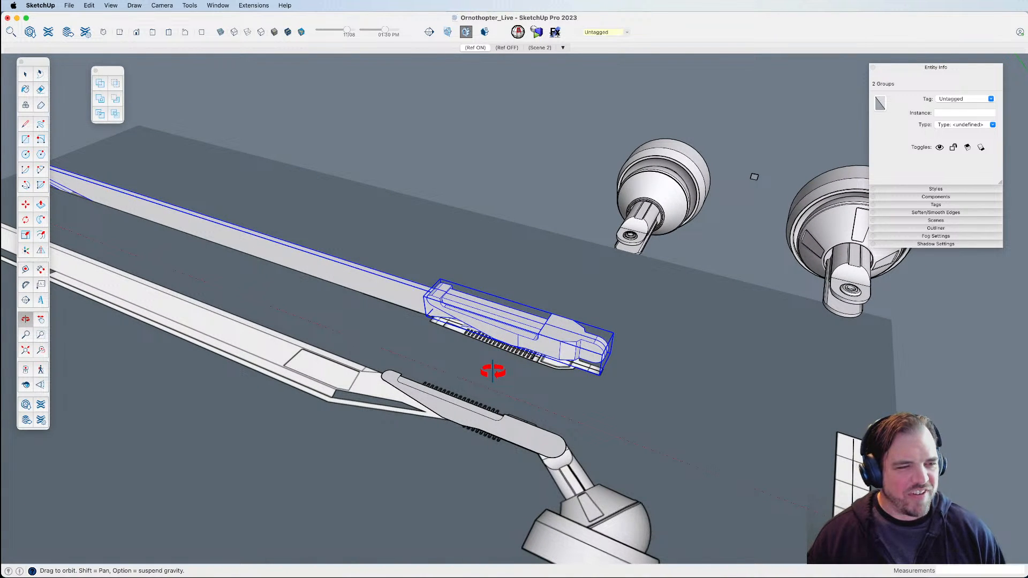
{"action": "scroll", "coordinate": [480, 343], "scroll_direction": "down", "scroll_amount": 3}
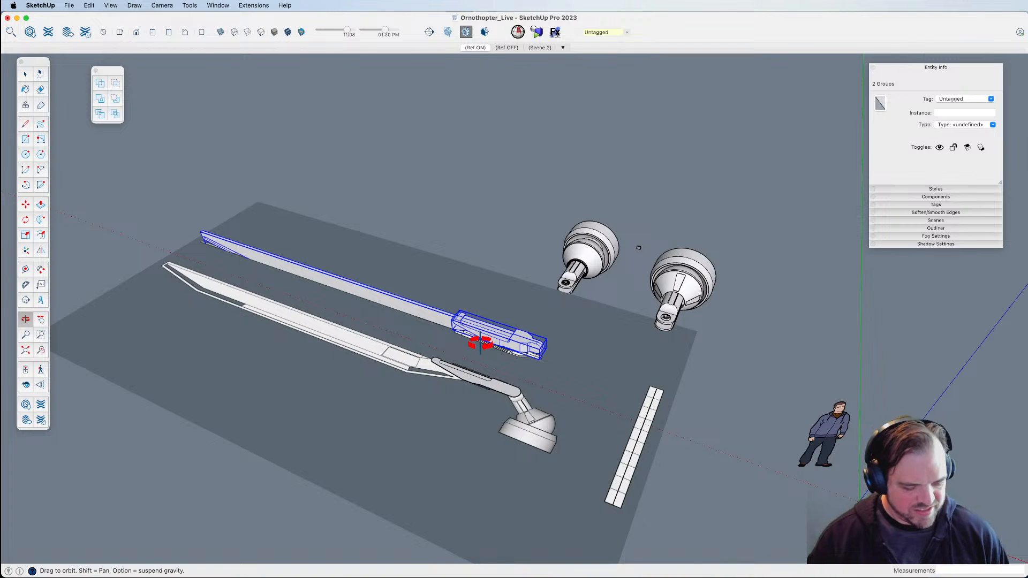
{"action": "key", "text": "g"}
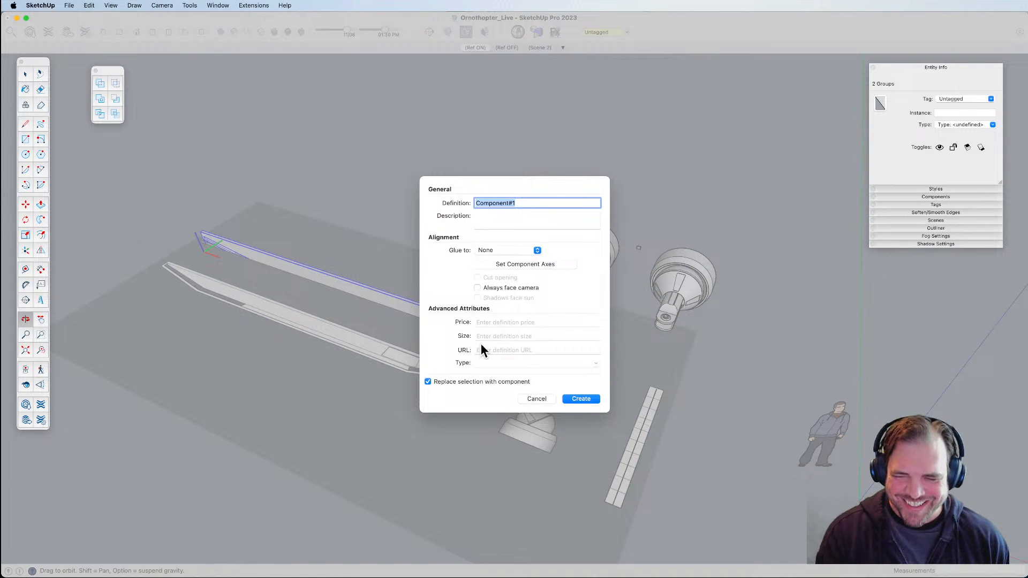
{"action": "type", "text": "Wing"}
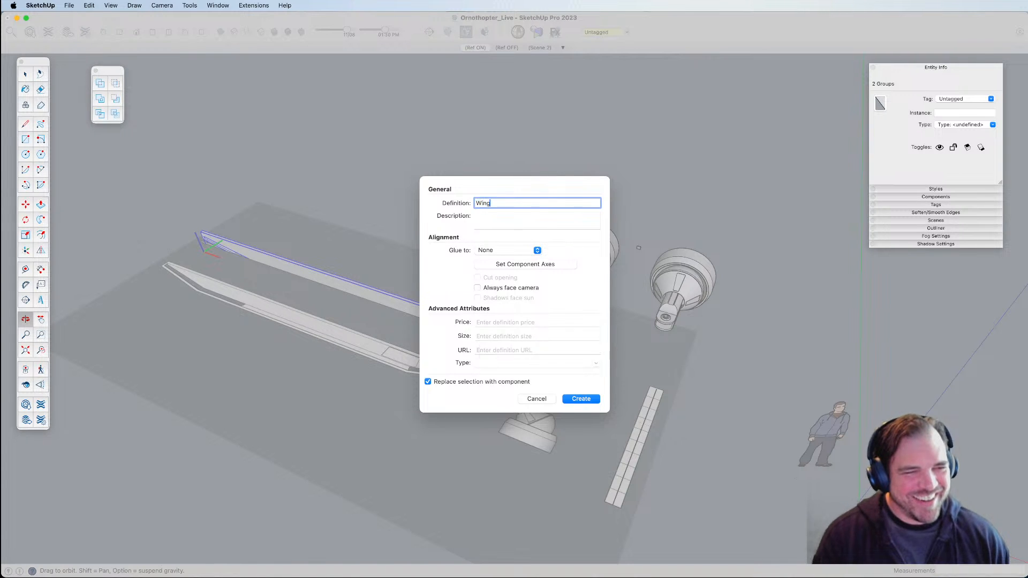
{"action": "key", "text": "Return"}
Copy the Wing component off the reference image towards the model origin.
{"action": "middle_click_drag", "start_coordinate": [506, 364], "coordinate": [520, 385]}
{"action": "key", "text": "m"}
{"action": "left_click", "coordinate": [523, 362]}
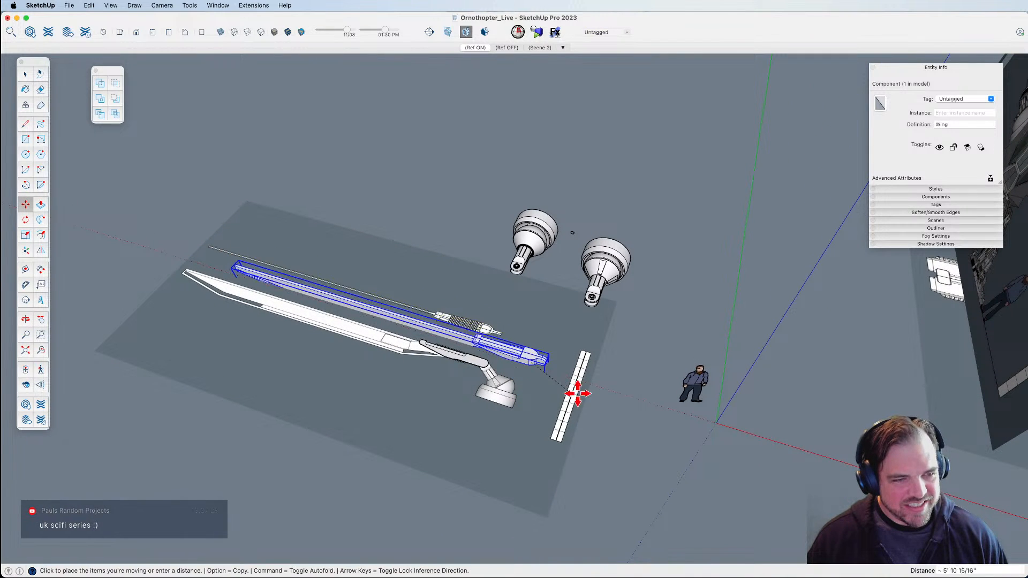
{"action": "key", "text": "alt"}
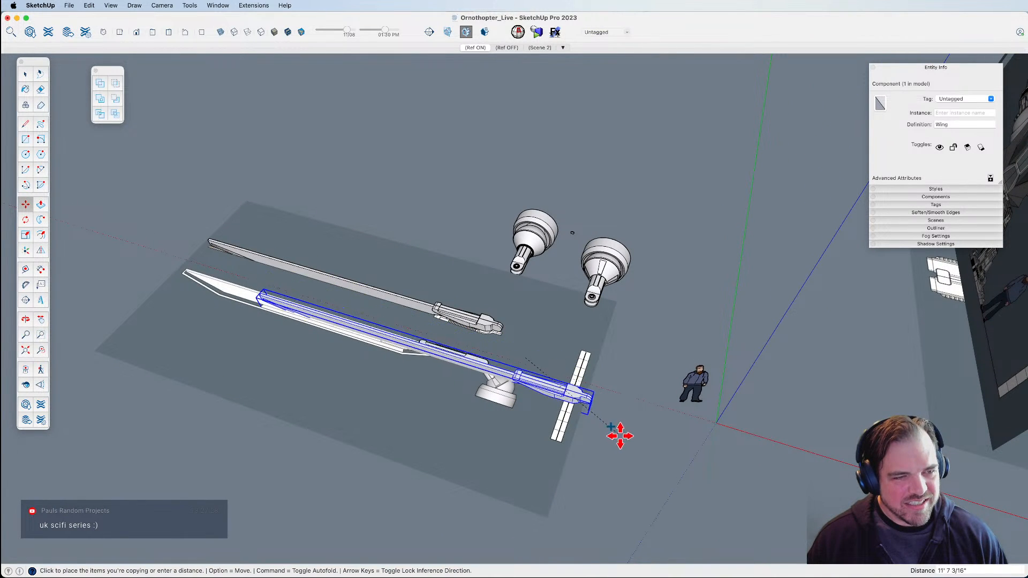
{"action": "left_click", "coordinate": [710, 475]}
{"action": "middle_click_drag", "start_coordinate": [713, 487], "coordinate": [540, 420]}
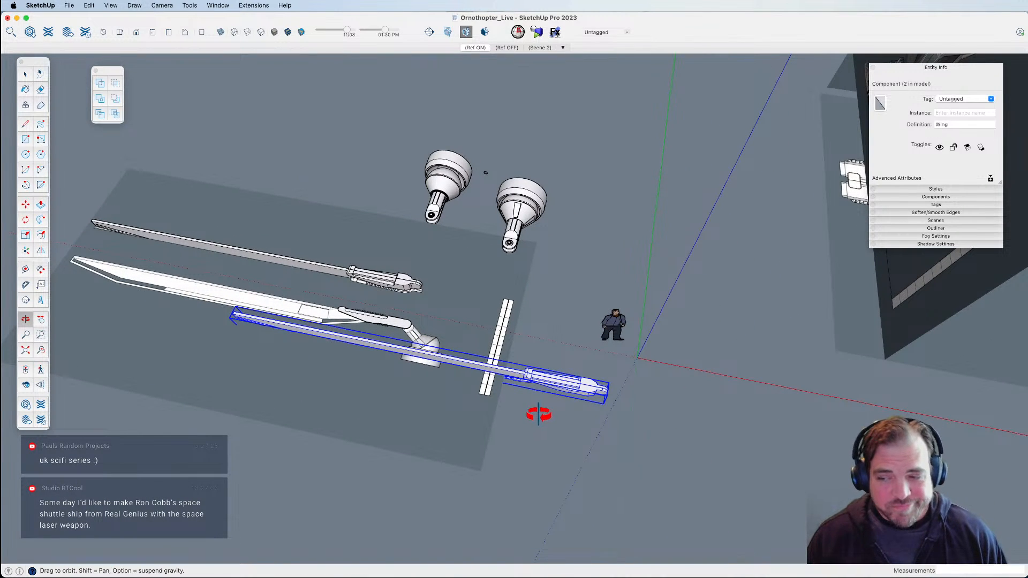
Rotate the Wing copy about the vertical axis and roll it around its length so that the blade lies flat.
{"action": "scroll", "coordinate": [512, 359], "scroll_direction": "up", "scroll_amount": 3}
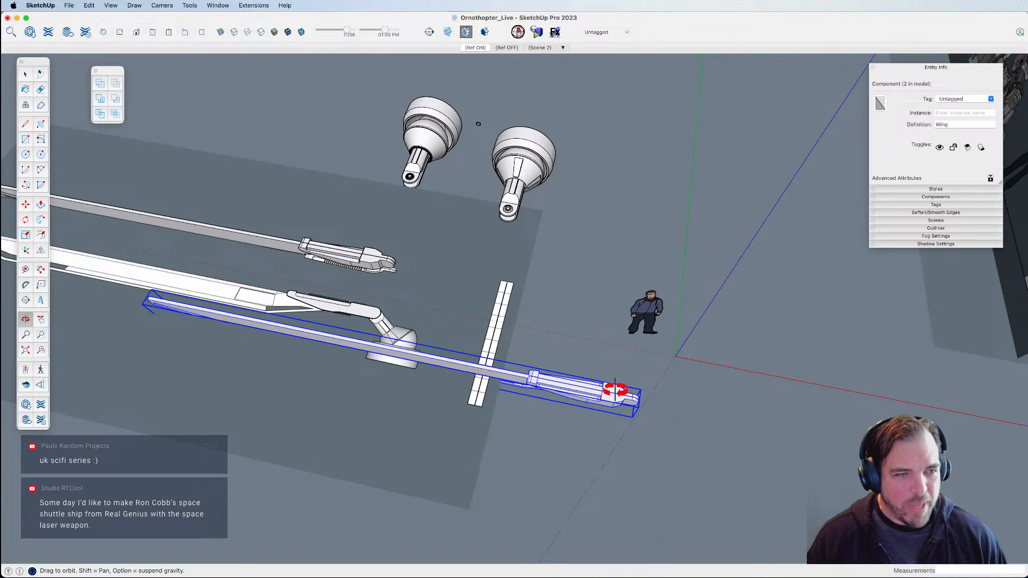
{"action": "key", "text": "m"}
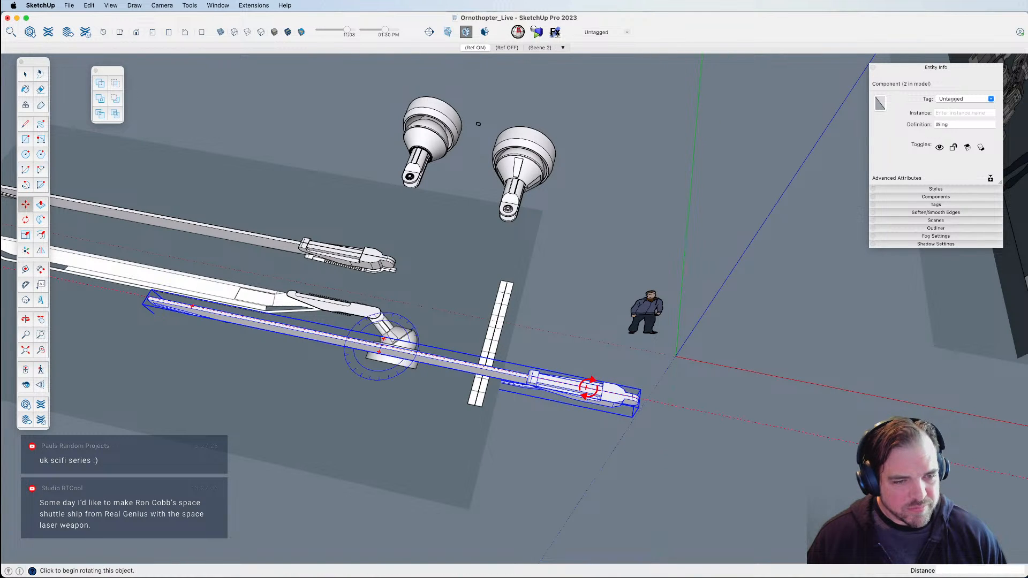
{"action": "left_click", "coordinate": [597, 388]}
{"action": "middle_click_drag", "start_coordinate": [420, 232], "coordinate": [489, 333]}
{"action": "left_click", "coordinate": [489, 332]}
{"action": "middle_click_drag", "start_coordinate": [647, 289], "coordinate": [544, 383]}
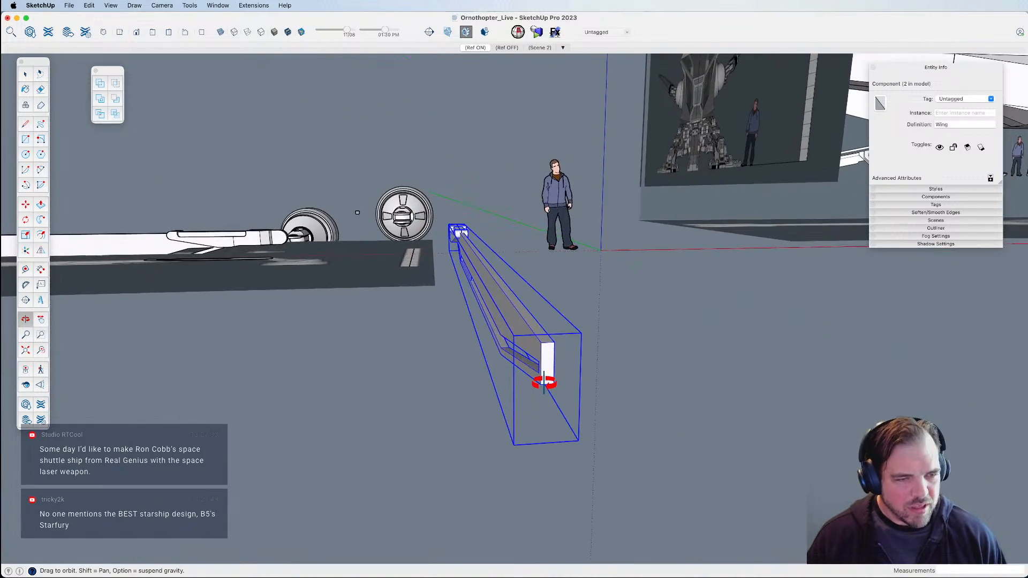
{"action": "left_click", "coordinate": [549, 349]}
{"action": "left_click", "coordinate": [509, 390]}
Open the Wing copy's root arm and draw a line about 11 1/2" long across its root tab where the rounded end begins.
{"action": "middle_click_drag", "start_coordinate": [487, 351], "coordinate": [484, 393]}
{"action": "scroll", "coordinate": [413, 287], "scroll_direction": "up", "scroll_amount": 5}
{"action": "scroll", "coordinate": [532, 289], "scroll_direction": "up", "scroll_amount": 4}
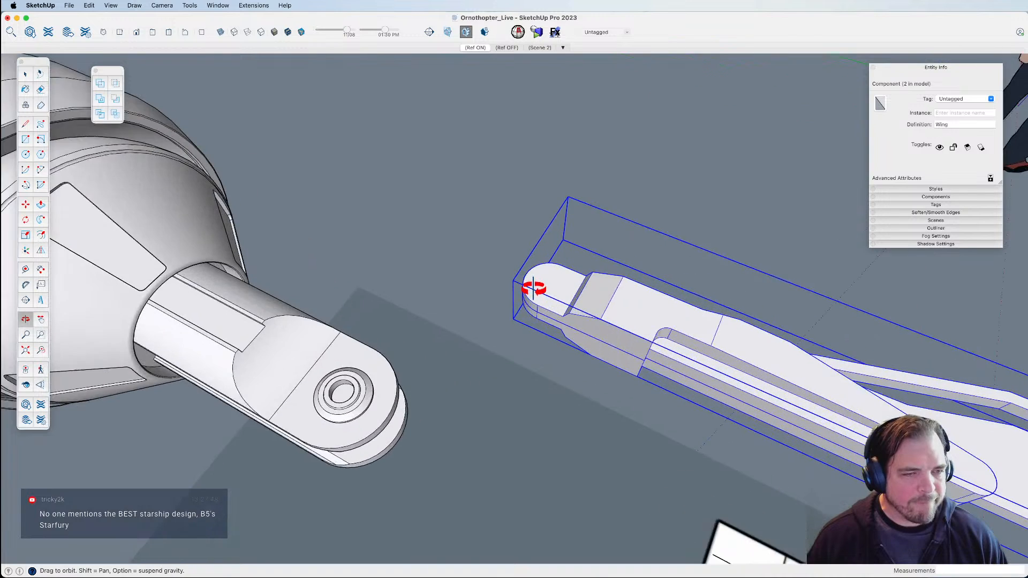
{"action": "key", "text": "m"}
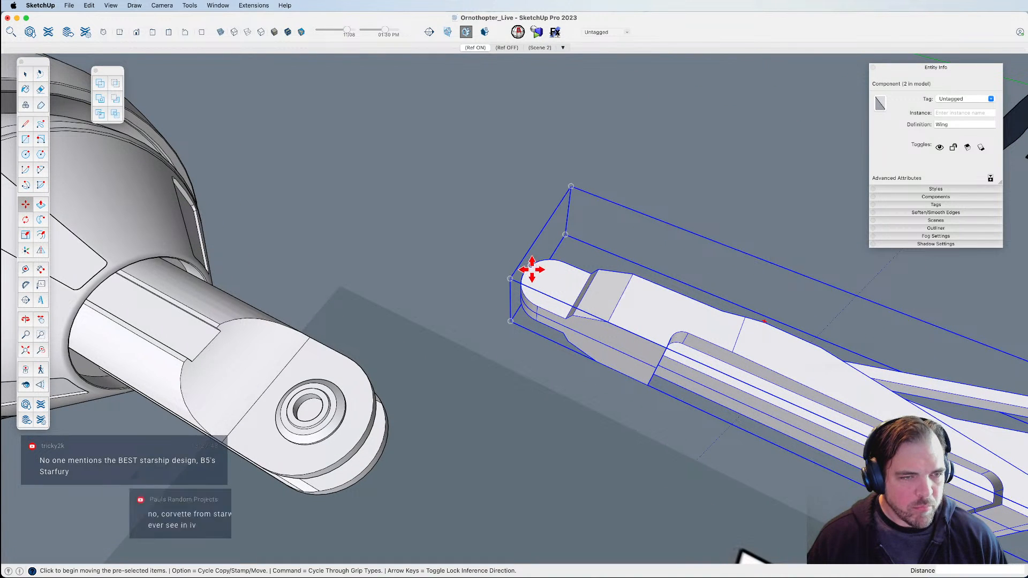
{"action": "key", "text": "space"}
{"action": "double_click", "coordinate": [559, 281]}
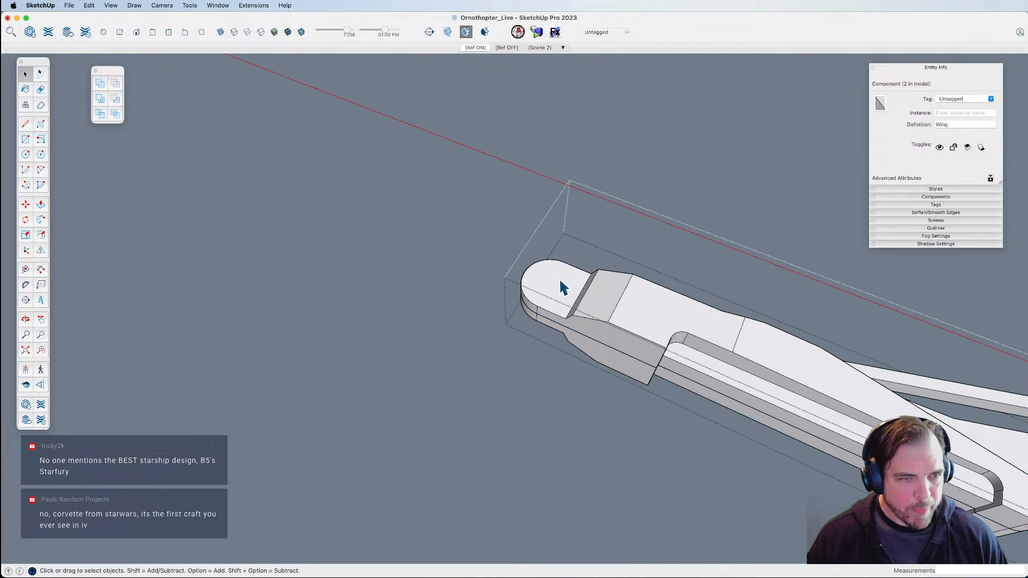
{"action": "key", "text": "l"}
{"action": "key", "text": "space"}
{"action": "left_click", "coordinate": [549, 302]}
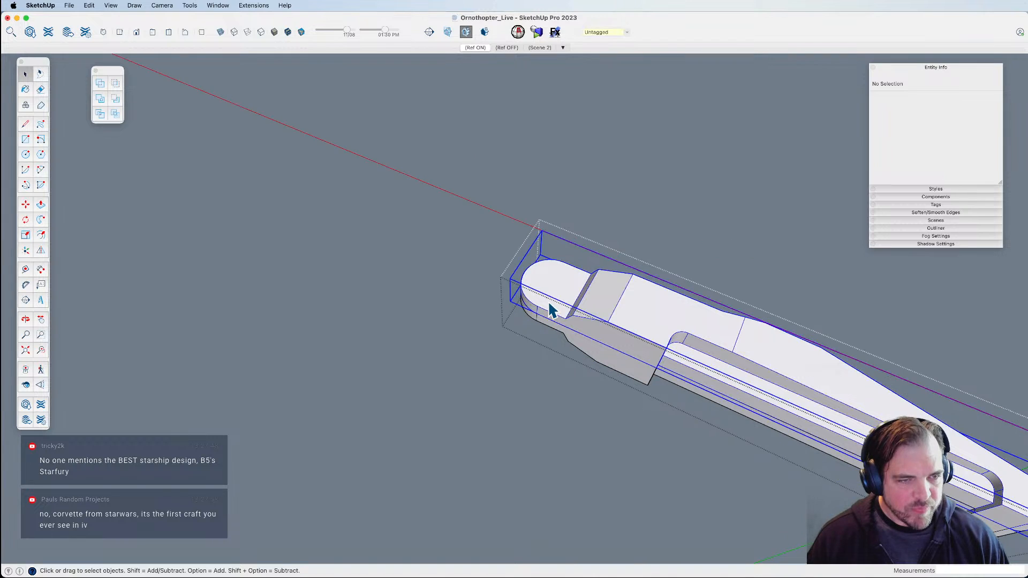
{"action": "triple_click", "coordinate": [545, 302]}
{"action": "left_click", "coordinate": [546, 303]}
{"action": "key", "text": "l"}
{"action": "left_click", "coordinate": [538, 305]}
{"action": "left_click", "coordinate": [565, 261]}
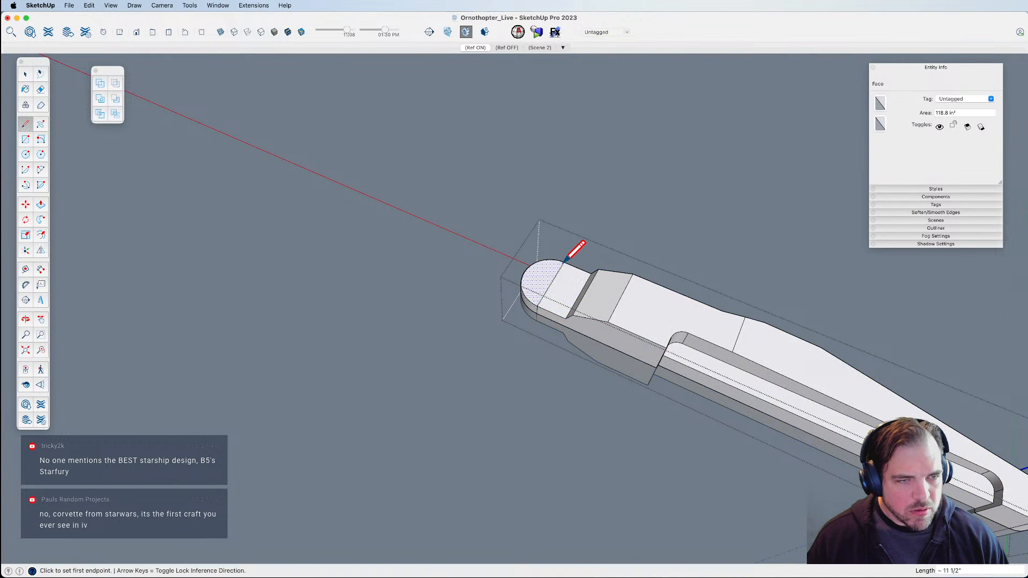
{"action": "left_click", "coordinate": [590, 210]}
{"action": "left_click", "coordinate": [592, 205]}
{"action": "left_click", "coordinate": [596, 203]}
Move the Wing by the midpoint of the line across its root tab to the centre of the wing hinge's pin hole.
{"action": "left_click", "coordinate": [571, 298]}
{"action": "key", "text": "m"}
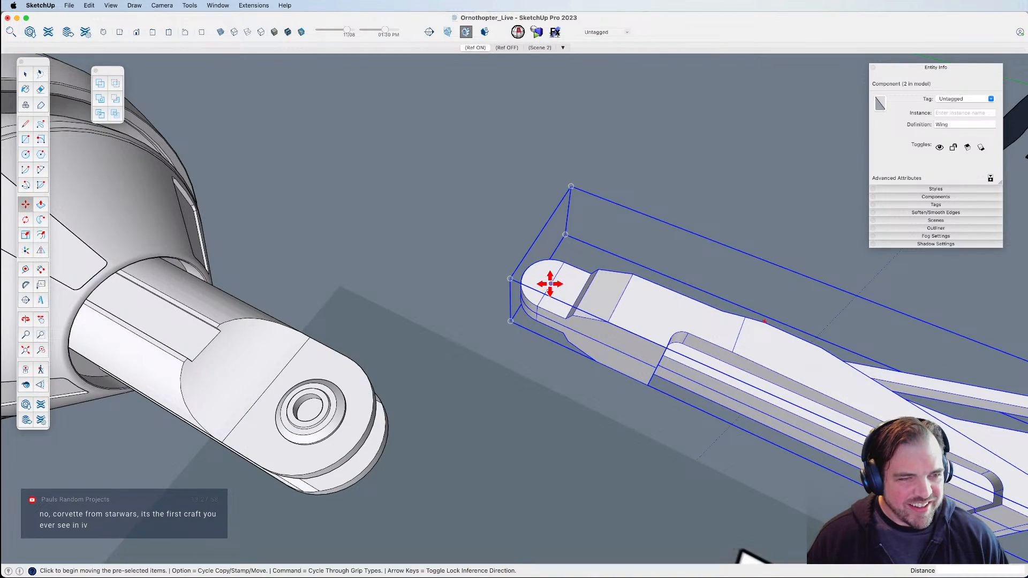
{"action": "left_click", "coordinate": [549, 284]}
{"action": "scroll", "coordinate": [608, 275], "scroll_direction": "down", "scroll_amount": 3}
{"action": "scroll", "coordinate": [506, 314], "scroll_direction": "up", "scroll_amount": 8}
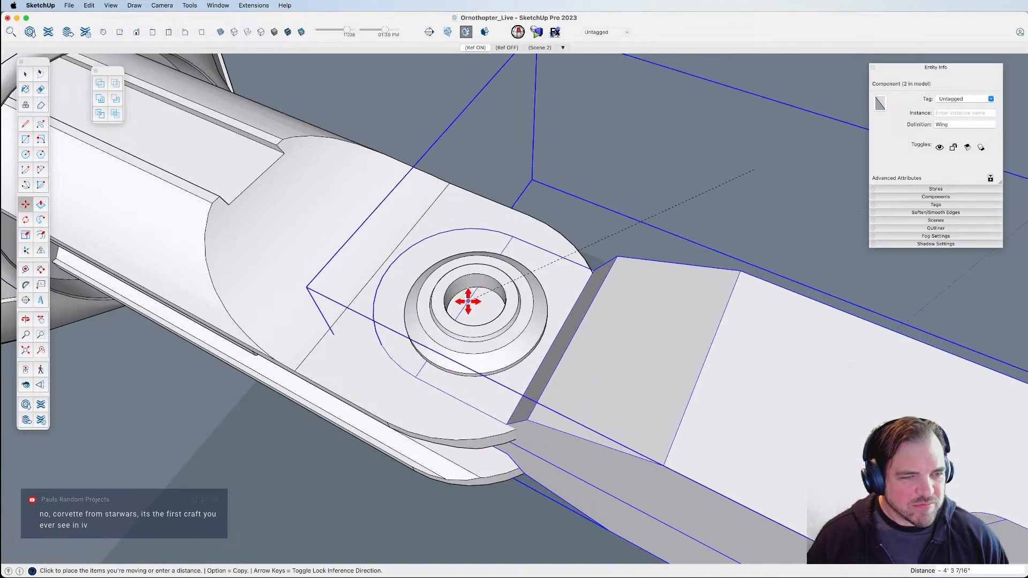
{"action": "scroll", "coordinate": [474, 304], "scroll_direction": "down", "scroll_amount": 4}
{"action": "middle_click_drag", "start_coordinate": [474, 304], "coordinate": [518, 226], "text": "shift"}
{"action": "middle_click_drag", "start_coordinate": [465, 427], "coordinate": [500, 227], "text": "shift"}
{"action": "scroll", "coordinate": [509, 349], "scroll_direction": "down", "scroll_amount": 1}
{"action": "middle_click_drag", "start_coordinate": [509, 348], "coordinate": [455, 316]}
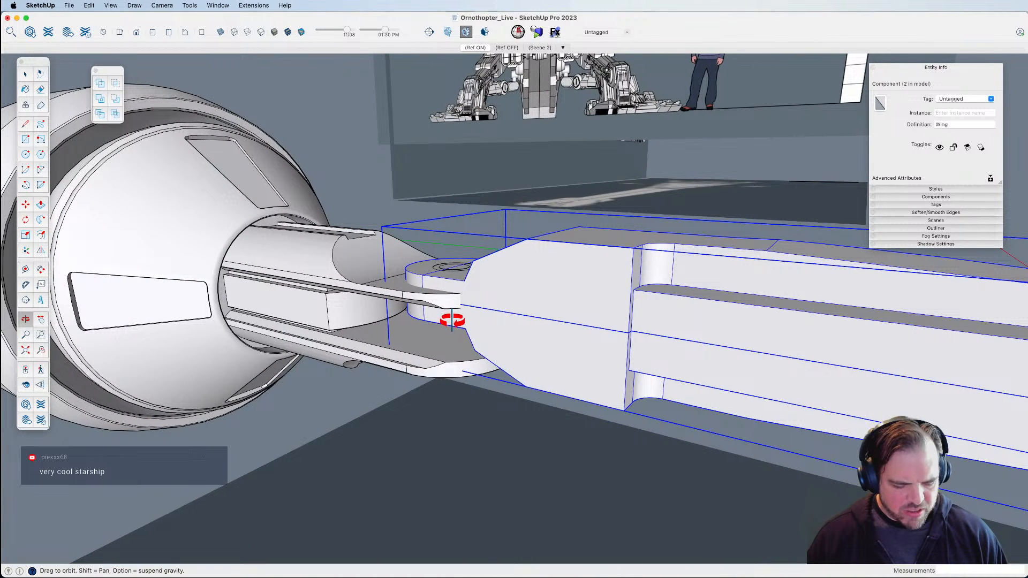
Lower the Wing vertically so that its root tab sits in the gap between the hinge's two fork plates.
{"action": "key", "text": "m"}
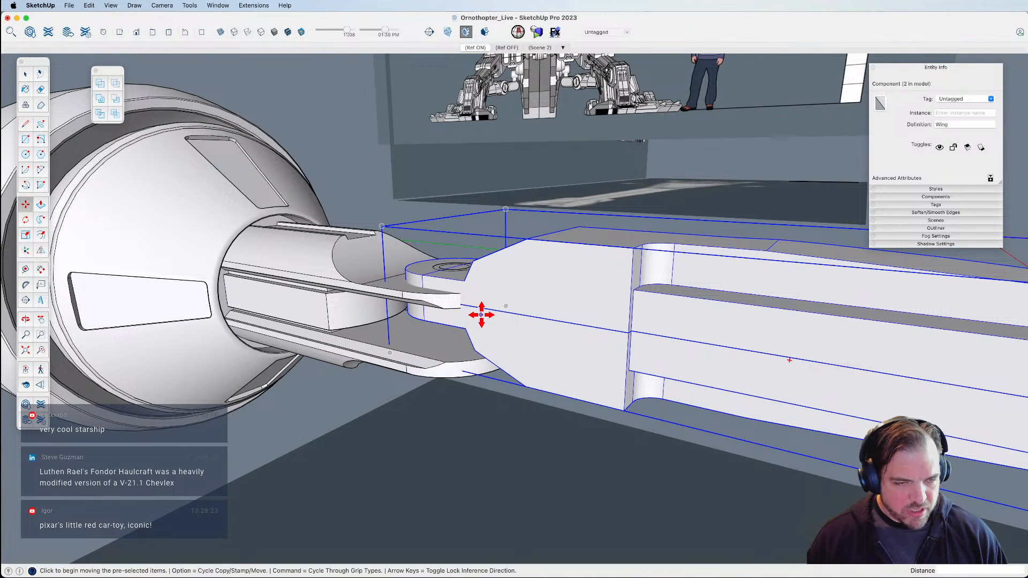
{"action": "left_click", "coordinate": [489, 309]}
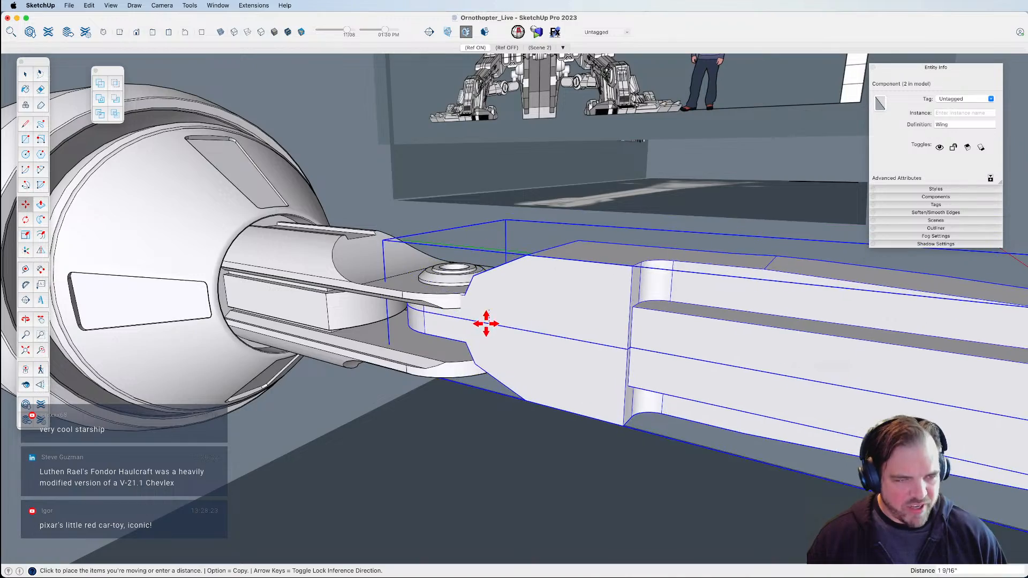
{"action": "middle_click_drag", "start_coordinate": [416, 321], "coordinate": [630, 298]}
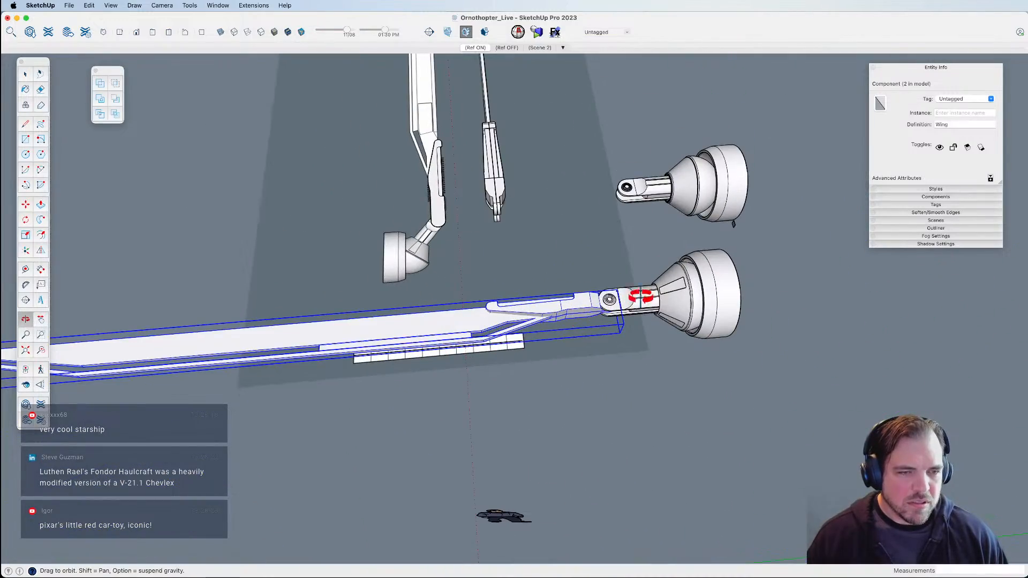
Select the wing hinge together with the fitted Wing and combine the two into one group.
{"action": "left_click", "coordinate": [703, 304], "text": "shift"}
{"action": "middle_click_drag", "start_coordinate": [702, 310], "coordinate": [673, 332]}
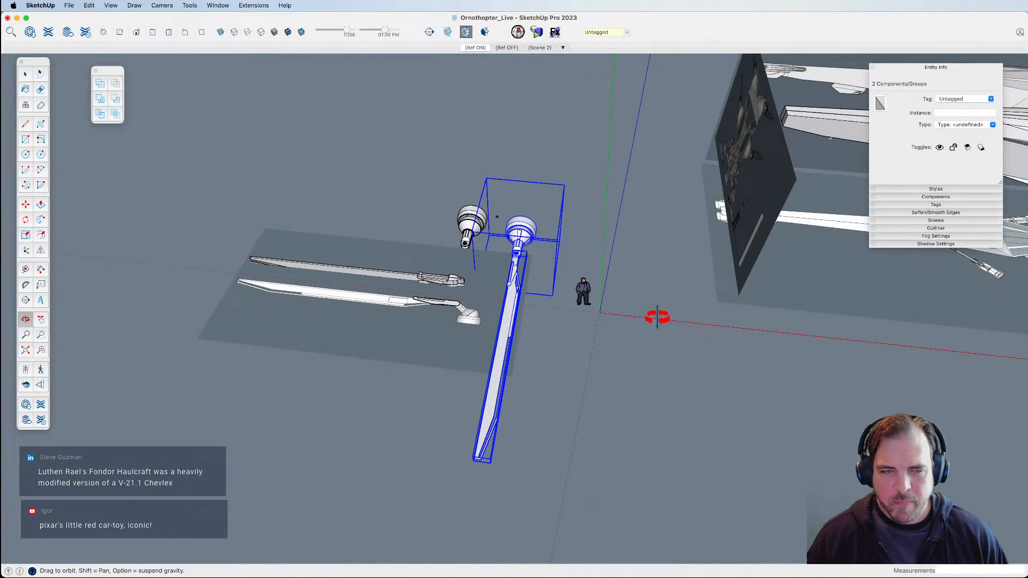
{"action": "middle_click_drag", "start_coordinate": [601, 287], "coordinate": [545, 358]}
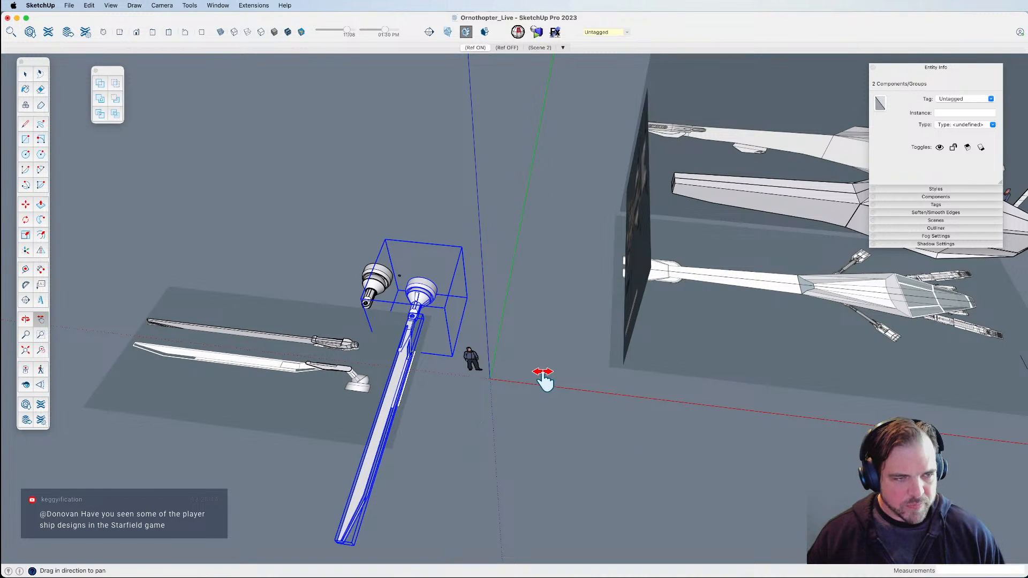
{"action": "mouse_move", "coordinate": [504, 360]}
{"action": "middle_mouse_down"}
{"action": "mouse_move", "coordinate": [551, 375]}
{"action": "mouse_move", "coordinate": [506, 367]}
{"action": "middle_mouse_up"}
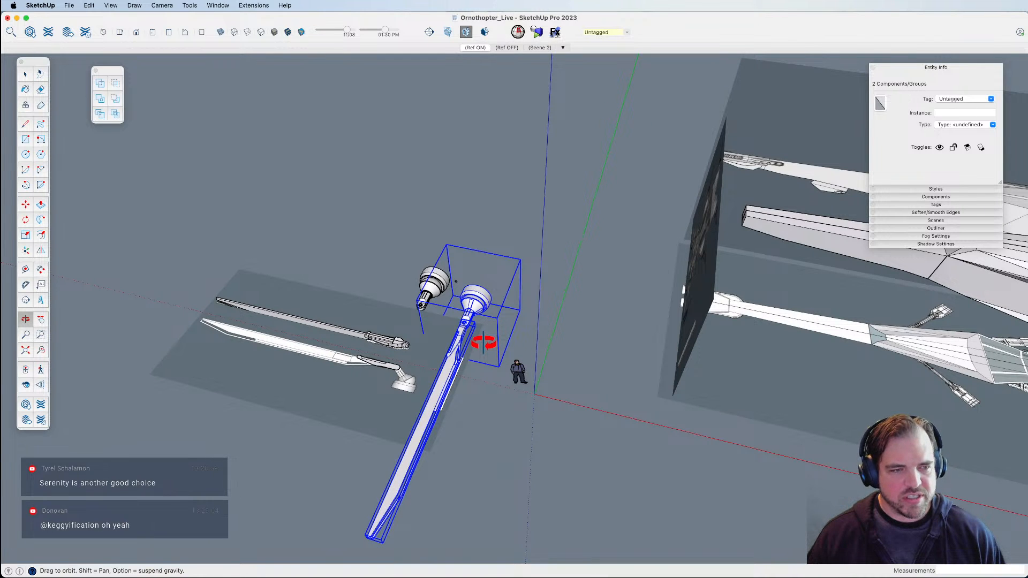
{"action": "middle_click_drag", "start_coordinate": [483, 345], "coordinate": [484, 343]}
{"action": "left_click_drag", "start_coordinate": [465, 333], "coordinate": [442, 264]}
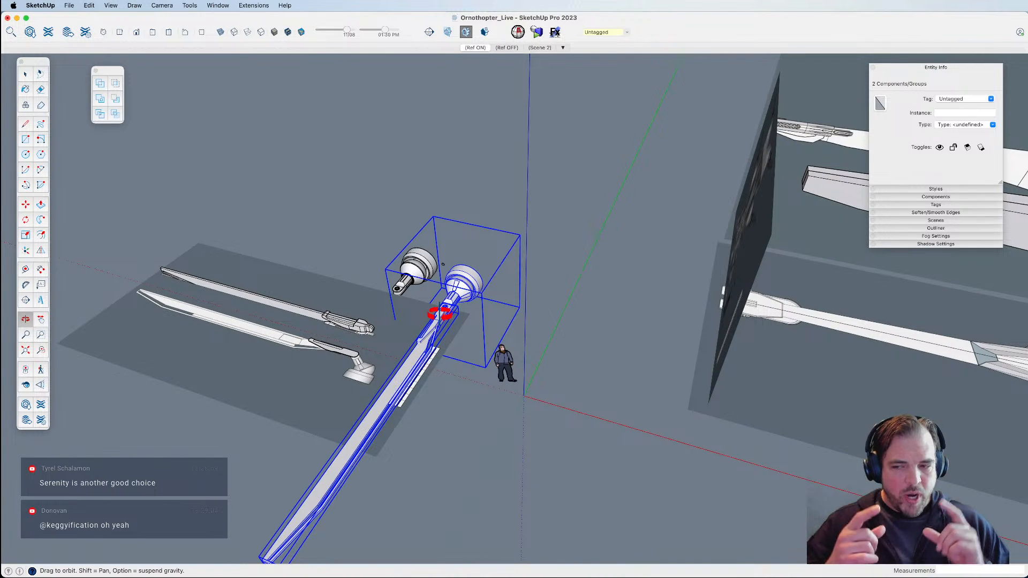
{"action": "key", "text": "super+g"}
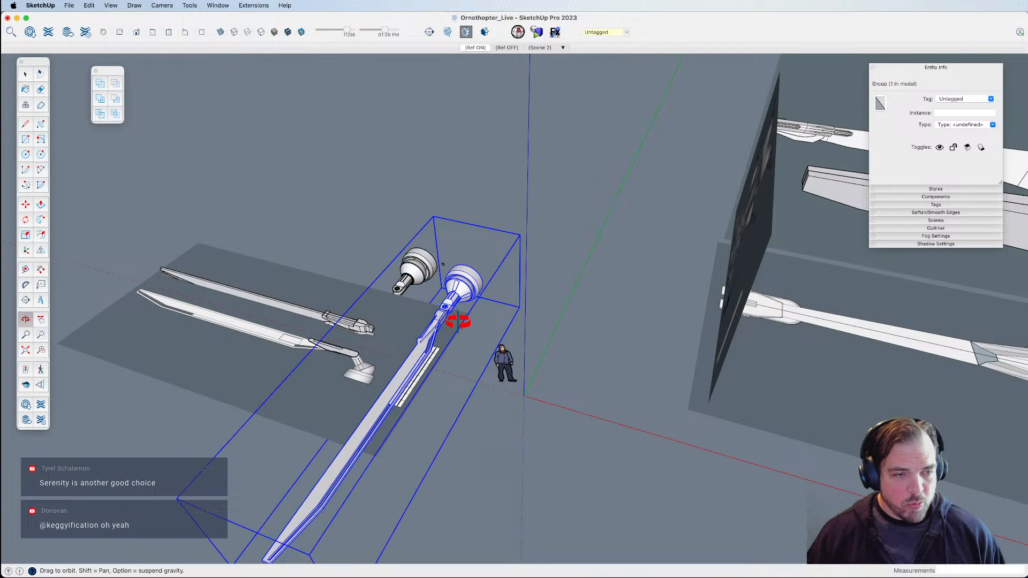
Copy the hinge-and-wing group to a spot beside the original, near the model origin.
{"action": "key", "text": "space"}
{"action": "scroll", "coordinate": [465, 327], "scroll_direction": "down", "scroll_amount": 4}
{"action": "key", "text": "m"}
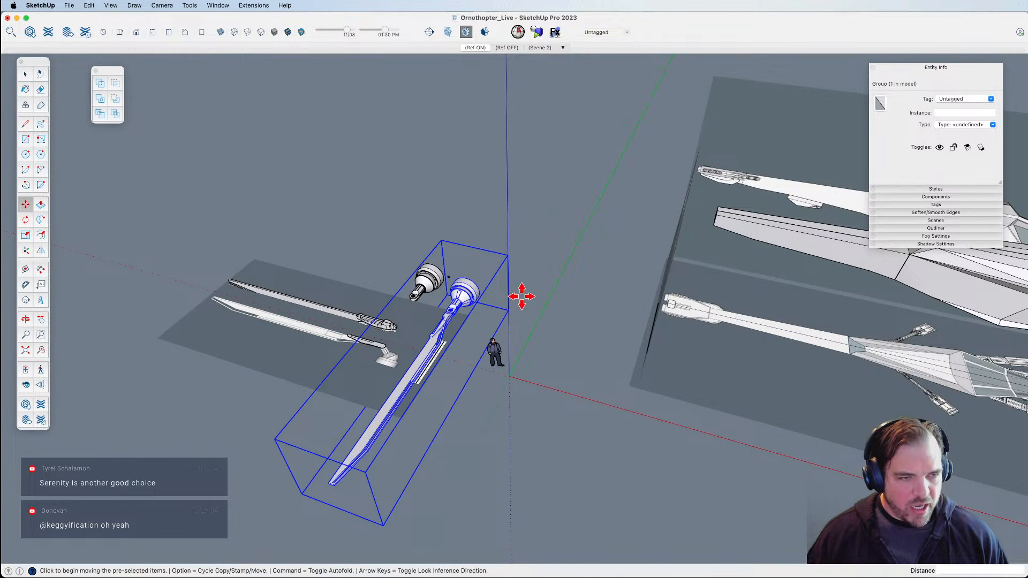
{"action": "key", "text": "alt"}
{"action": "left_click", "coordinate": [522, 296]}
{"action": "key", "text": "space"}
Inside the copied group, rotate the Wing about 20.3 degrees around the centre of the hinge pin.
{"action": "double_click", "coordinate": [510, 345]}
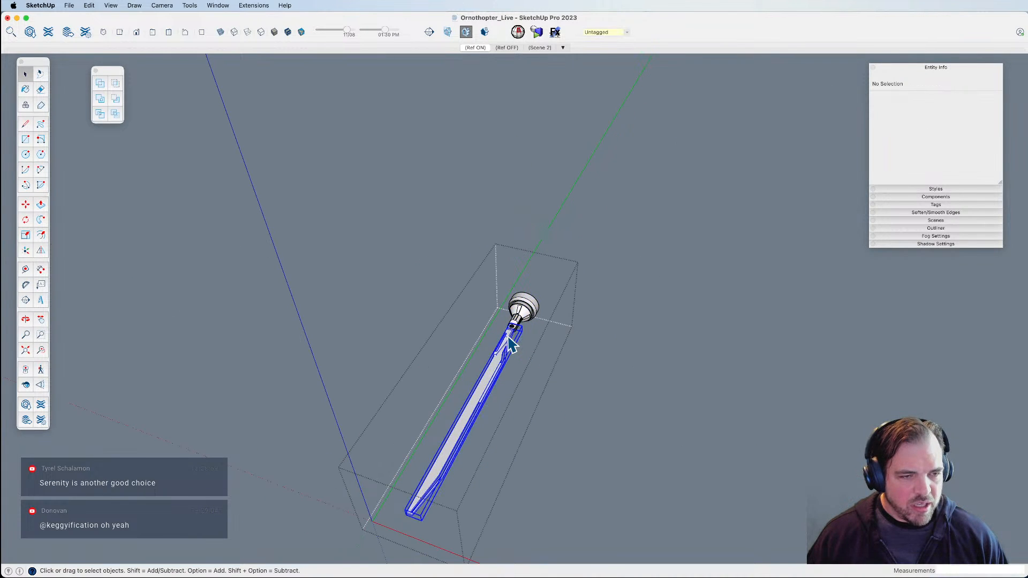
{"action": "left_click", "coordinate": [511, 342]}
{"action": "scroll", "coordinate": [522, 353], "scroll_direction": "up", "scroll_amount": 10}
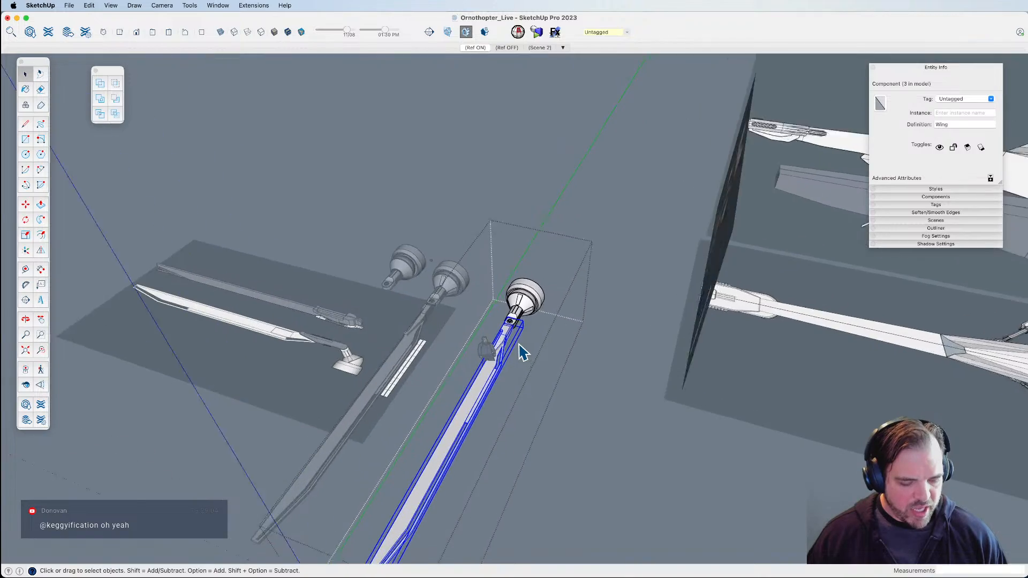
{"action": "key", "text": "q"}
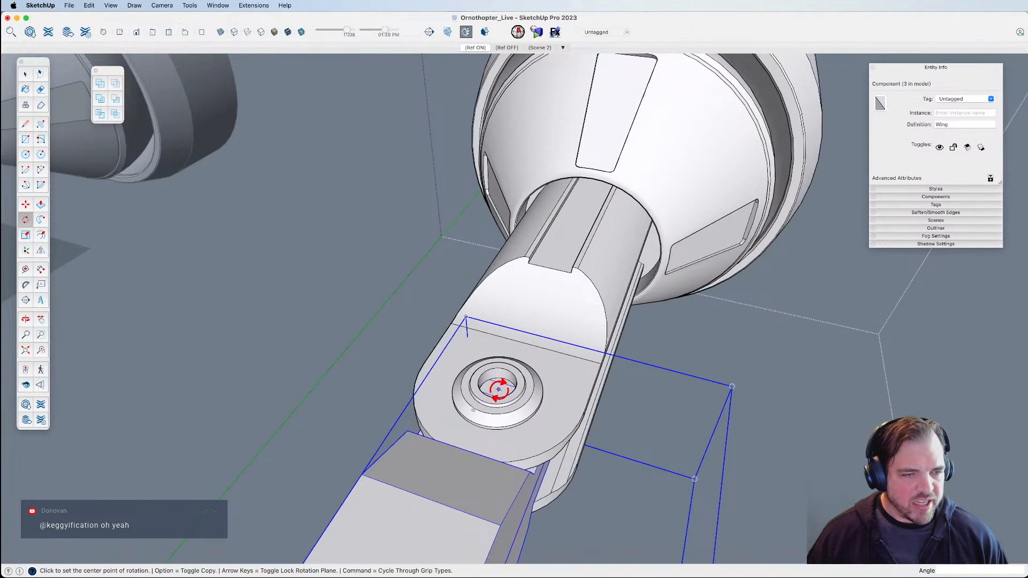
{"action": "left_click", "coordinate": [498, 381]}
{"action": "scroll", "coordinate": [539, 331], "scroll_direction": "down", "scroll_amount": 10}
{"action": "left_click", "coordinate": [534, 372]}
{"action": "left_click", "coordinate": [564, 435]}
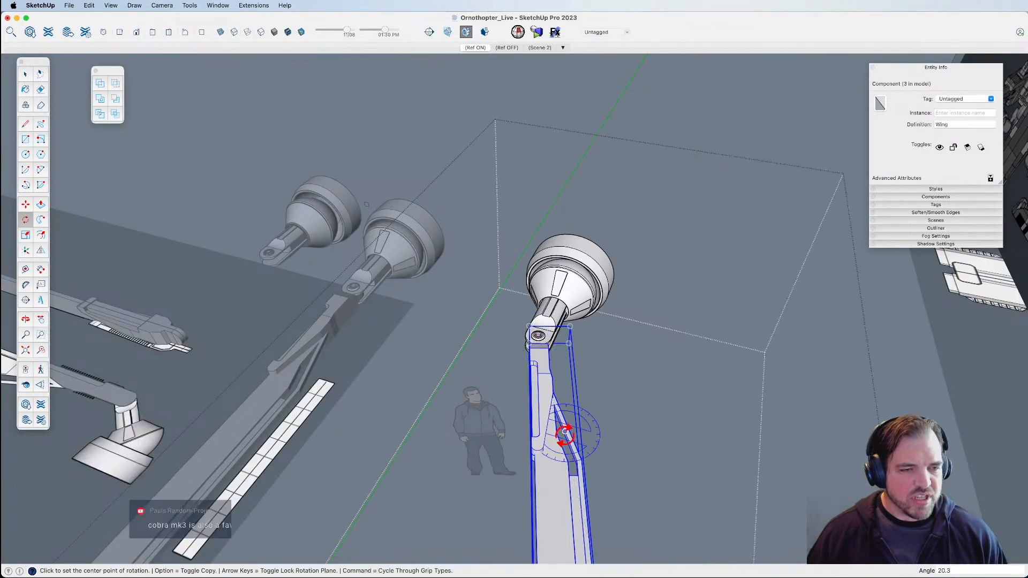
{"action": "scroll", "coordinate": [543, 336], "scroll_direction": "down", "scroll_amount": 8}
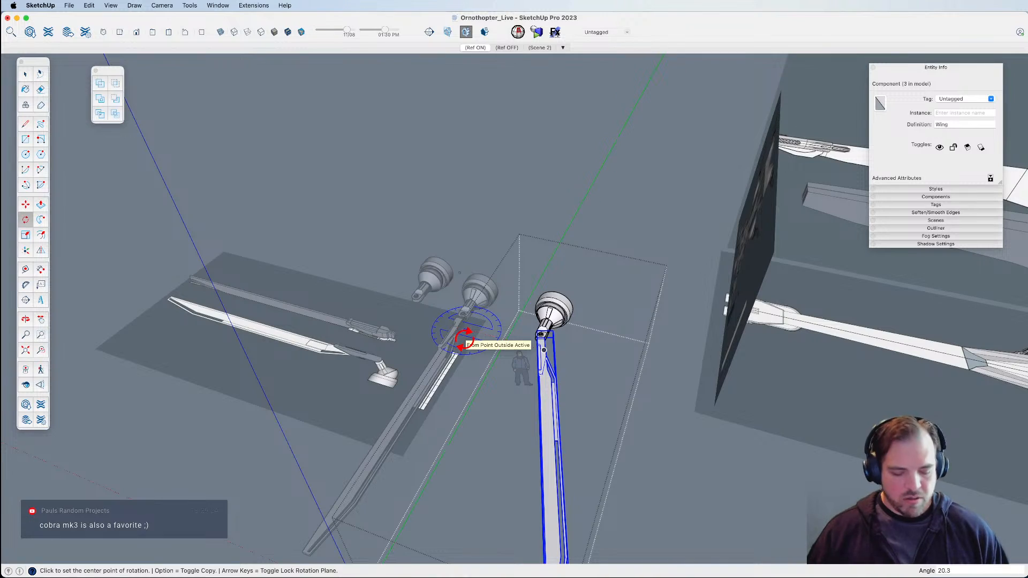
Open the Wing's blade and outline a long panel along the edge of its upper face near the root, with a slanted inner end.
{"action": "middle_click_drag", "start_coordinate": [500, 374], "coordinate": [534, 348]}
{"action": "key", "text": "space"}
{"action": "double_click", "coordinate": [522, 313]}
{"action": "double_click", "coordinate": [520, 321]}
{"action": "scroll", "coordinate": [519, 324], "scroll_direction": "up", "scroll_amount": 5}
{"action": "left_click", "coordinate": [517, 325]}
{"action": "scroll", "coordinate": [517, 325], "scroll_direction": "down", "scroll_amount": 1}
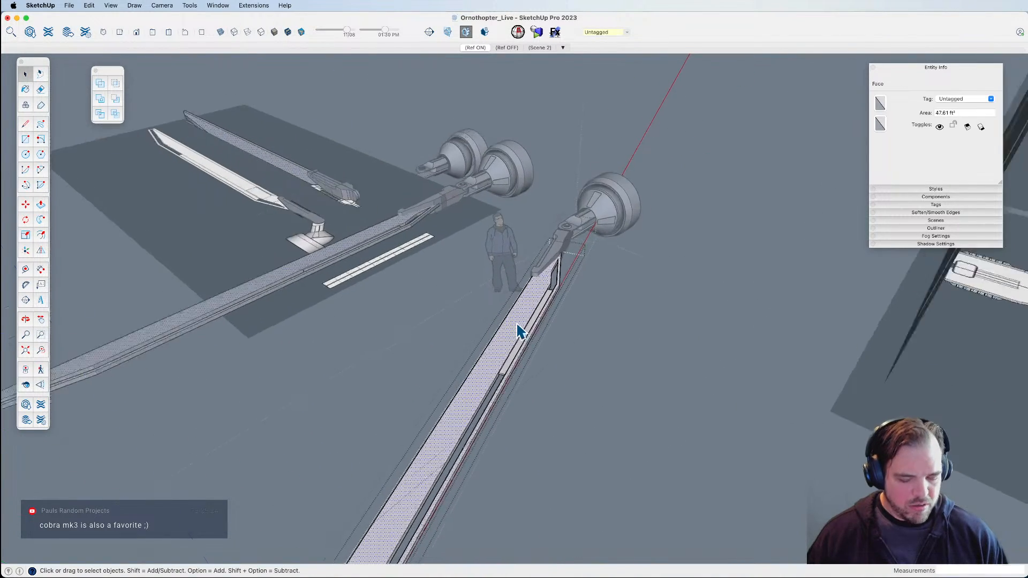
{"action": "scroll", "coordinate": [517, 331], "scroll_direction": "up", "scroll_amount": 3}
{"action": "key", "text": "l"}
{"action": "left_click", "coordinate": [537, 278]}
{"action": "scroll", "coordinate": [538, 281], "scroll_direction": "down", "scroll_amount": 1}
{"action": "scroll", "coordinate": [538, 282], "scroll_direction": "down", "scroll_amount": 2}
{"action": "left_click", "coordinate": [504, 341]}
{"action": "scroll", "coordinate": [496, 346], "scroll_direction": "up", "scroll_amount": 4}
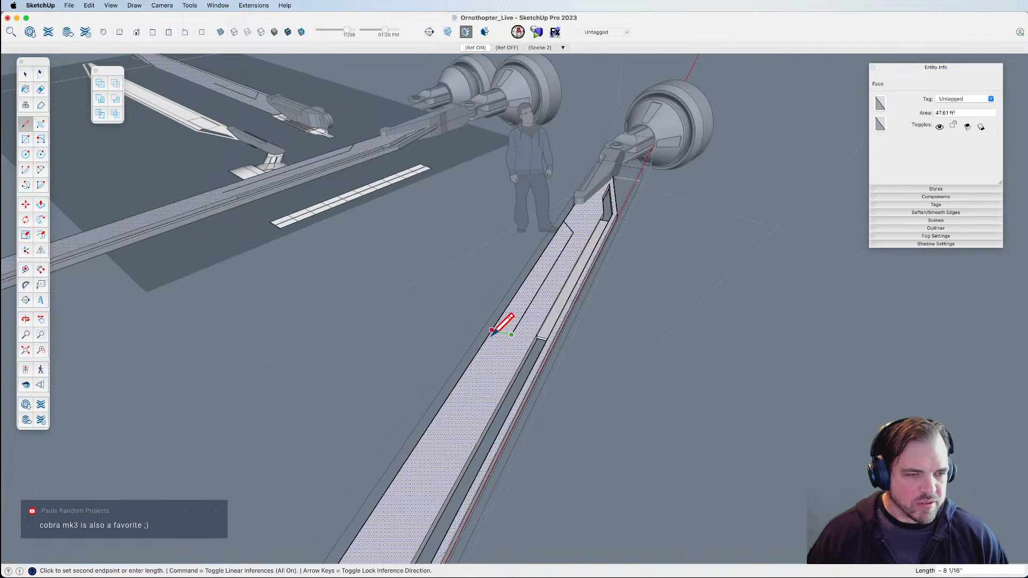
{"action": "left_click", "coordinate": [492, 330]}
Outline a second long panel farther along the same edge of the blade and finish editing the Wing.
{"action": "left_click", "coordinate": [478, 351]}
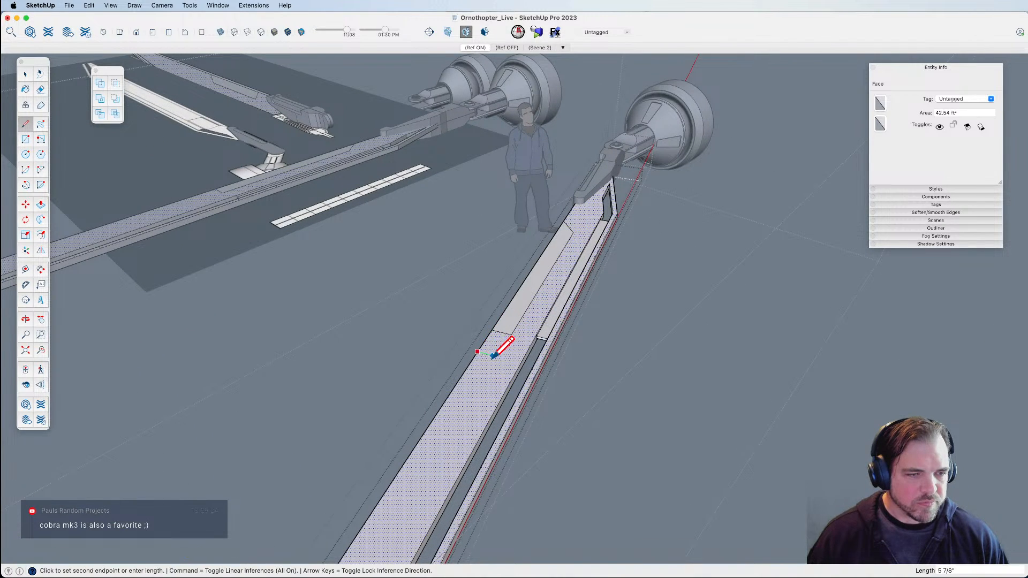
{"action": "scroll", "coordinate": [491, 355], "scroll_direction": "down", "scroll_amount": 3}
{"action": "scroll", "coordinate": [485, 368], "scroll_direction": "up", "scroll_amount": 3}
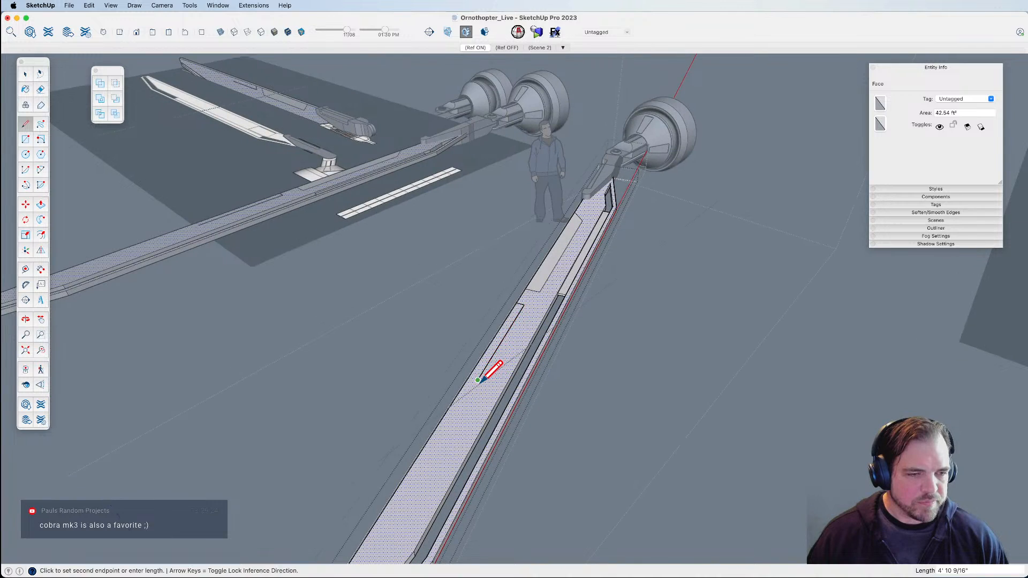
{"action": "left_click", "coordinate": [479, 369]}
{"action": "key", "text": "space"}
{"action": "left_click", "coordinate": [608, 363]}
{"action": "double_click", "coordinate": [747, 418]}
{"action": "left_click", "coordinate": [757, 418]}
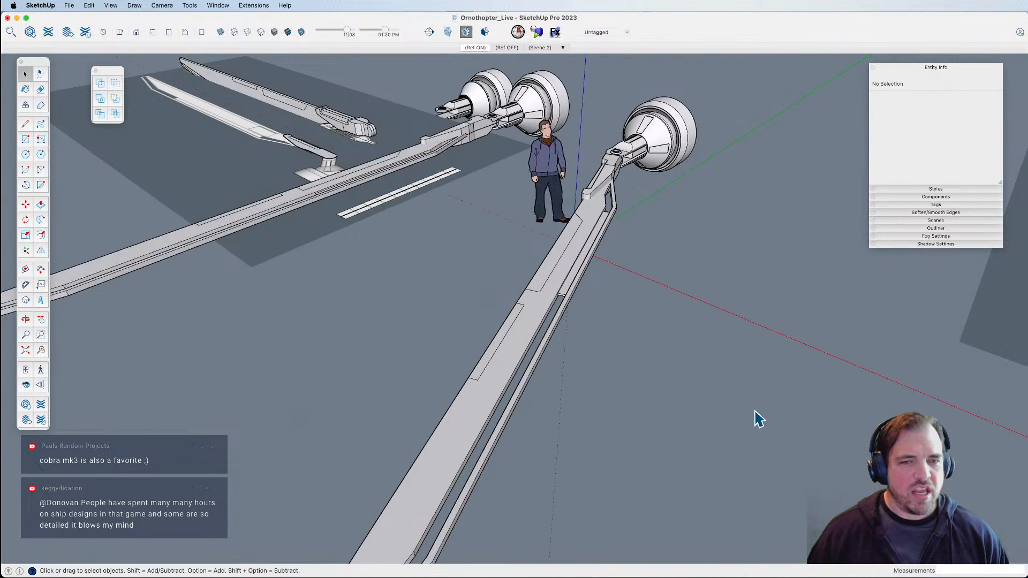
Erase the copied hinge-and-wing group near the model origin.
{"action": "scroll", "coordinate": [654, 368], "scroll_direction": "down", "scroll_amount": 5}
{"action": "middle_click_drag", "start_coordinate": [610, 328], "coordinate": [695, 430], "text": "shift"}
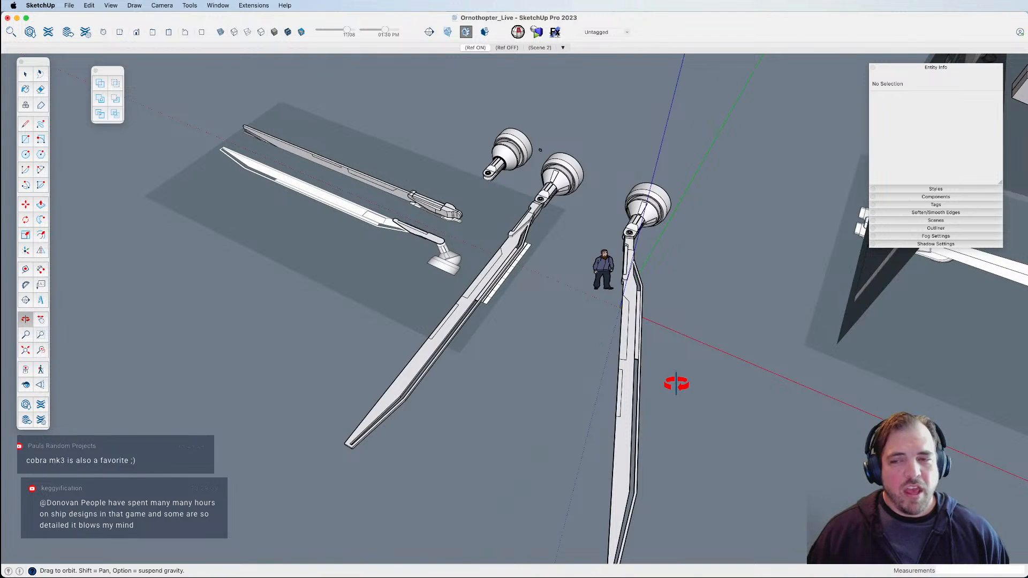
{"action": "key", "text": "e"}
{"action": "left_click_drag", "start_coordinate": [656, 359], "coordinate": [632, 348]}
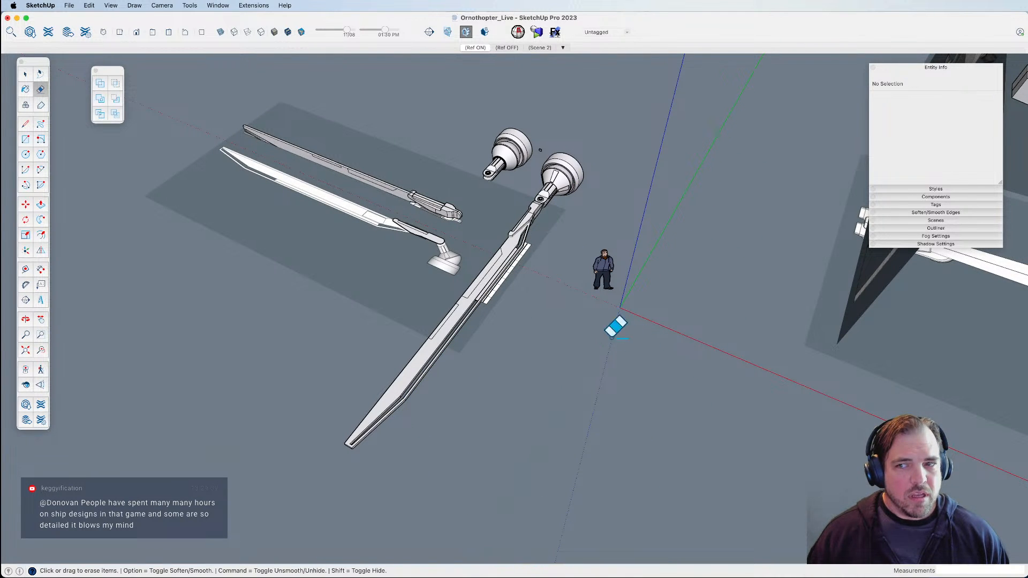
Copy the original hinge-and-wing group about 55' away, to the open area beside the ornithopter body.
{"action": "mouse_move", "coordinate": [516, 272]}
{"action": "middle_mouse_down"}
{"action": "mouse_move", "coordinate": [524, 304]}
{"action": "mouse_move", "coordinate": [618, 342]}
{"action": "middle_mouse_up"}
{"action": "key", "text": "space"}
{"action": "left_click", "coordinate": [515, 286]}
{"action": "scroll", "coordinate": [516, 290], "scroll_direction": "down", "scroll_amount": 5}
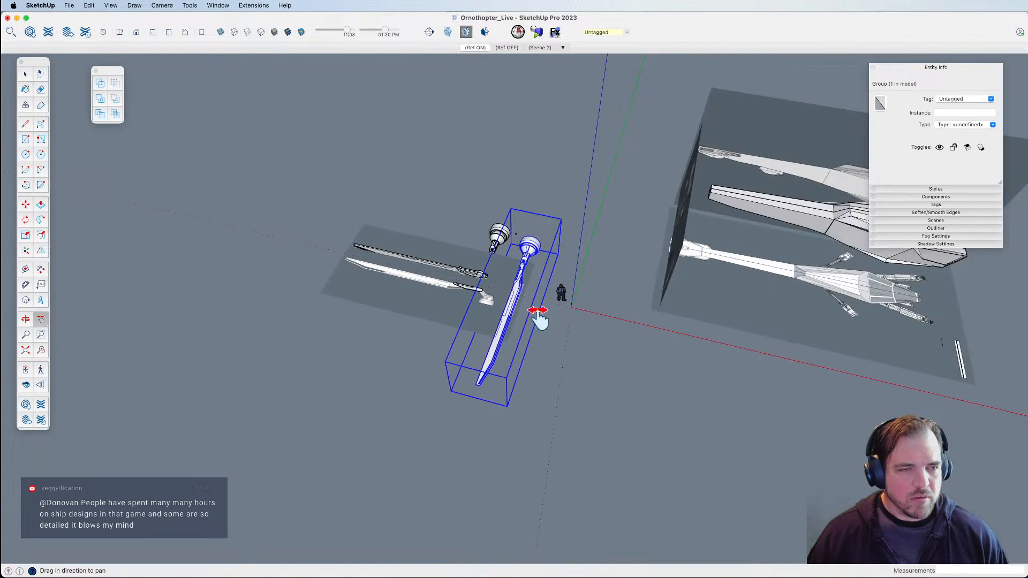
{"action": "middle_click_drag", "start_coordinate": [560, 315], "coordinate": [428, 309], "text": "shift"}
{"action": "key", "text": "m"}
{"action": "key", "text": "alt"}
{"action": "left_click", "coordinate": [475, 287]}
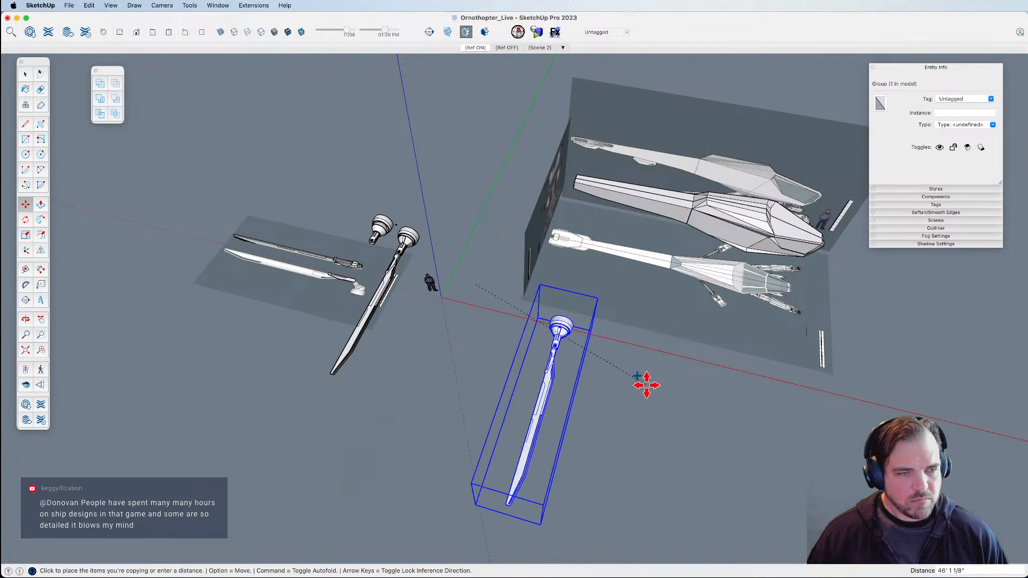
{"action": "left_click", "coordinate": [672, 417]}
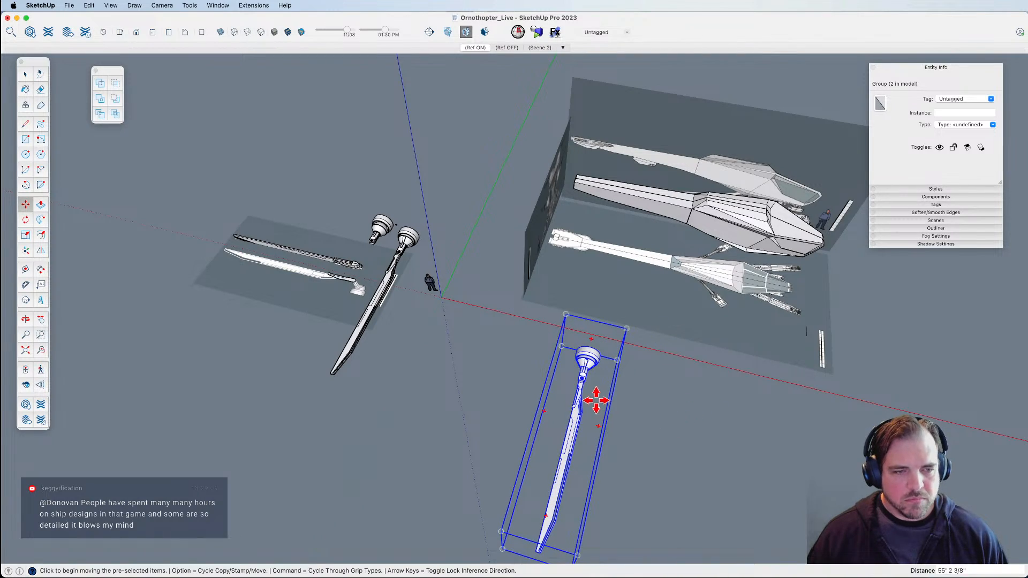
Open the copied hinge-and-wing group and scale its hinge subgroup uniformly about its center to about 0.84.
{"action": "scroll", "coordinate": [595, 399], "scroll_direction": "down", "scroll_amount": 3}
{"action": "scroll", "coordinate": [572, 407], "scroll_direction": "up", "scroll_amount": 5}
{"action": "middle_click_drag", "start_coordinate": [572, 407], "coordinate": [179, 358], "text": "shift"}
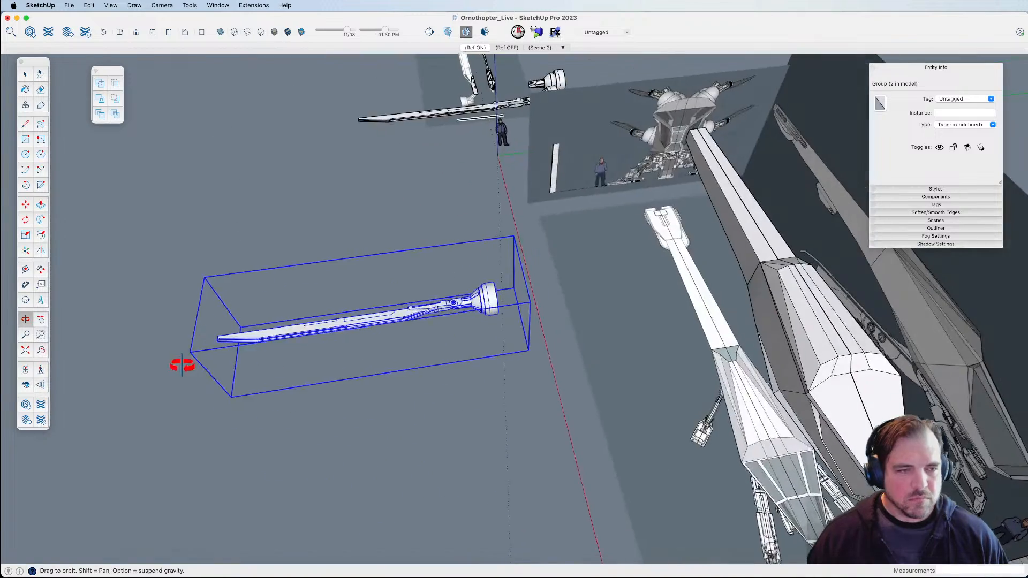
{"action": "scroll", "coordinate": [475, 298], "scroll_direction": "up", "scroll_amount": 5}
{"action": "scroll", "coordinate": [488, 304], "scroll_direction": "up", "scroll_amount": 5}
{"action": "double_click", "coordinate": [548, 302]}
{"action": "scroll", "coordinate": [550, 302], "scroll_direction": "down", "scroll_amount": 3}
{"action": "left_click", "coordinate": [551, 302]}
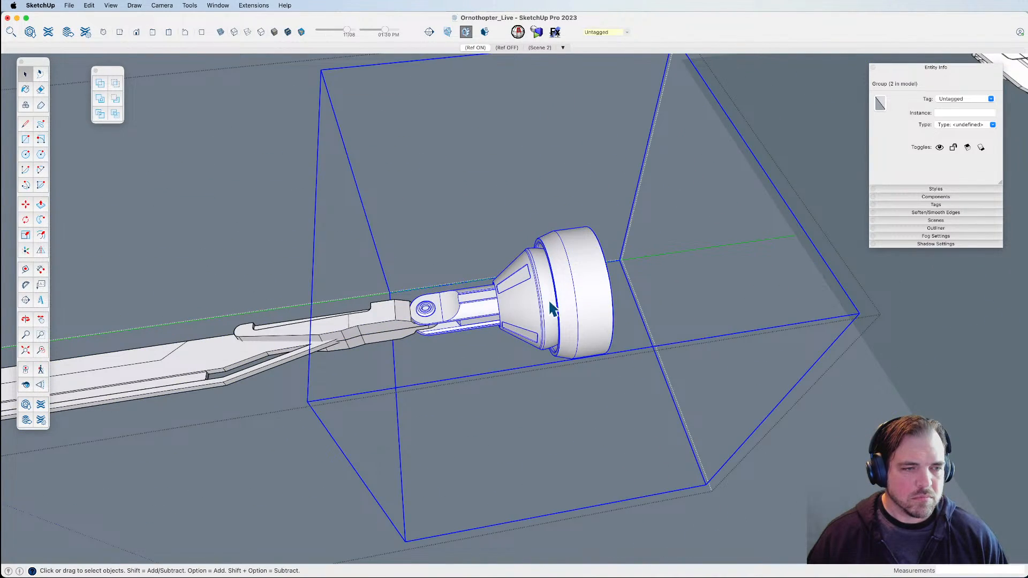
{"action": "key", "text": "s"}
{"action": "scroll", "coordinate": [641, 280], "scroll_direction": "down", "scroll_amount": 1}
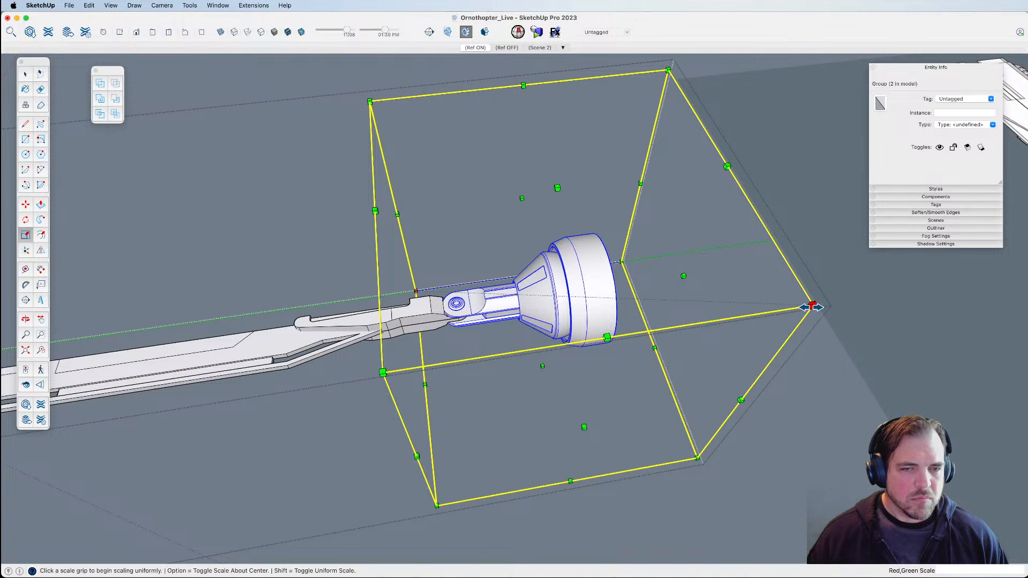
{"action": "left_click", "coordinate": [811, 305]}
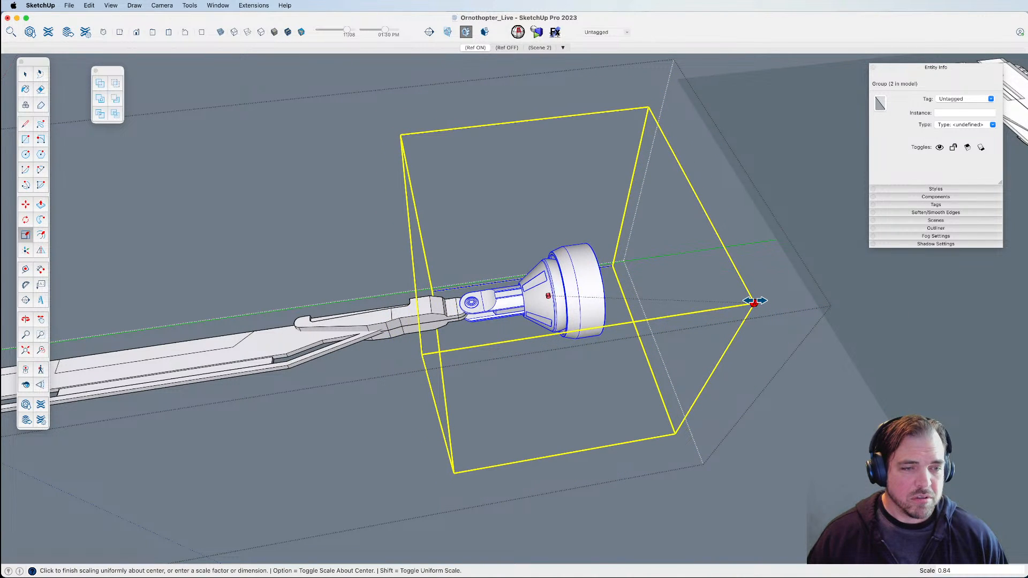
{"action": "left_click", "coordinate": [755, 302]}
Move the scaled hinge about 7 3/8" along the green axis toward the Wing.
{"action": "scroll", "coordinate": [535, 349], "scroll_direction": "up", "scroll_amount": 4}
{"action": "key", "text": "m"}
{"action": "left_click", "coordinate": [535, 356]}
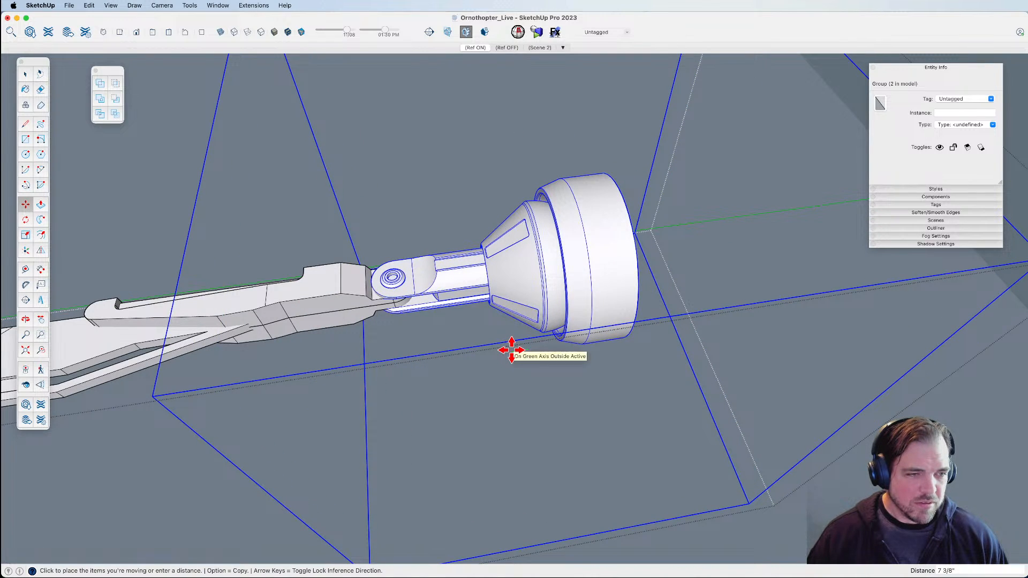
{"action": "left_click", "coordinate": [512, 350]}
Open the wing base component nested in the Wing, select all its geometry and hide the rest of the model.
{"action": "middle_click_drag", "start_coordinate": [452, 344], "coordinate": [611, 380], "text": "shift"}
{"action": "middle_click_drag", "start_coordinate": [612, 380], "coordinate": [428, 215]}
{"action": "key", "text": "space"}
{"action": "left_click", "coordinate": [421, 209]}
{"action": "left_click", "coordinate": [415, 265]}
{"action": "double_click", "coordinate": [443, 288]}
{"action": "left_click", "coordinate": [455, 291]}
{"action": "double_click", "coordinate": [454, 287]}
{"action": "left_click", "coordinate": [458, 284]}
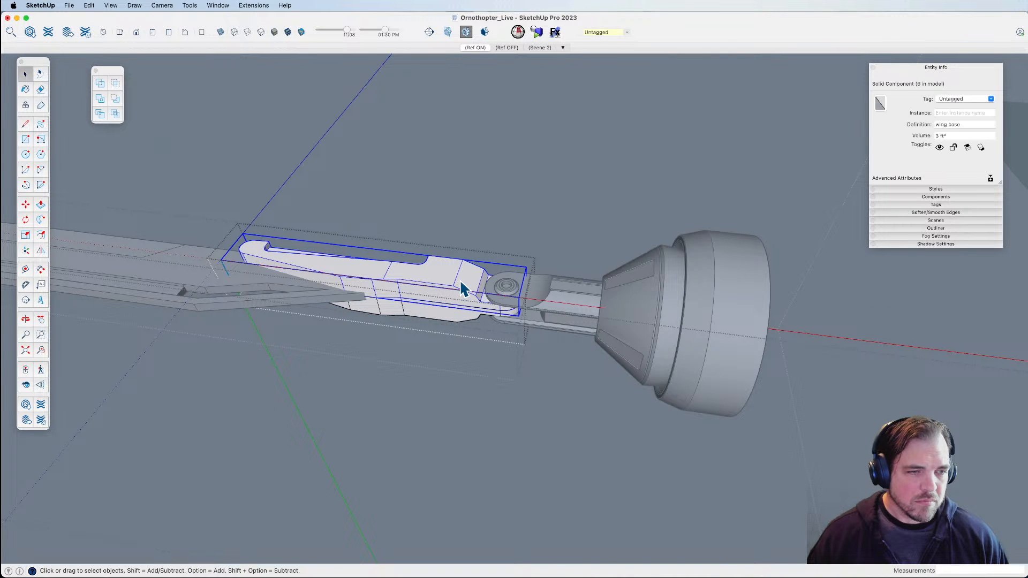
{"action": "triple_click", "coordinate": [460, 281]}
{"action": "scroll", "coordinate": [461, 282], "scroll_direction": "up", "scroll_amount": 4}
{"action": "key", "text": "shift+h"}
{"action": "scroll", "coordinate": [509, 289], "scroll_direction": "up", "scroll_amount": 5}
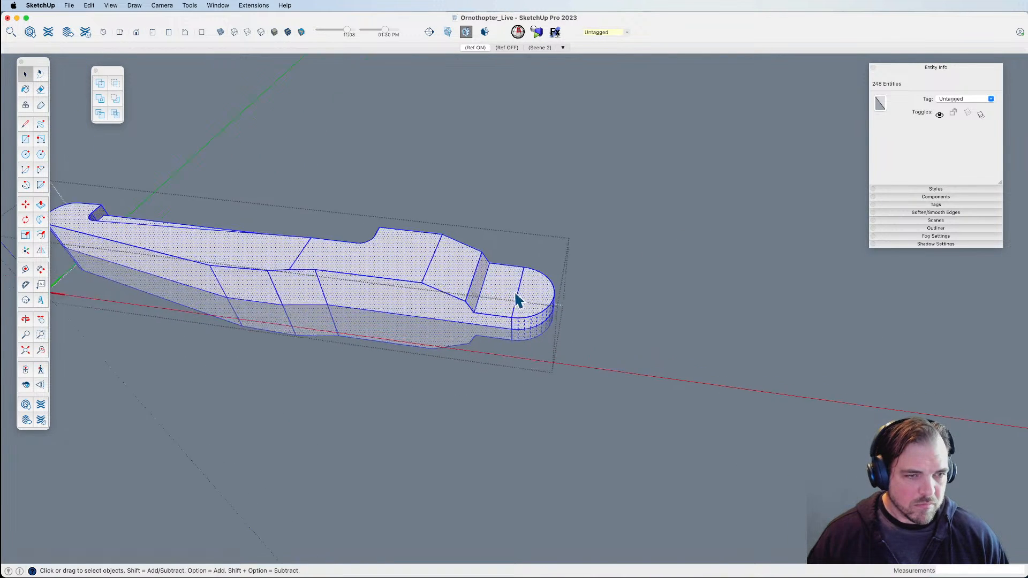
Draw a vertical line about 1' 8 1/2" up from the midpoint of the edge across the wing base's rounded end.
{"action": "key", "text": "l"}
{"action": "left_click", "coordinate": [519, 290]}
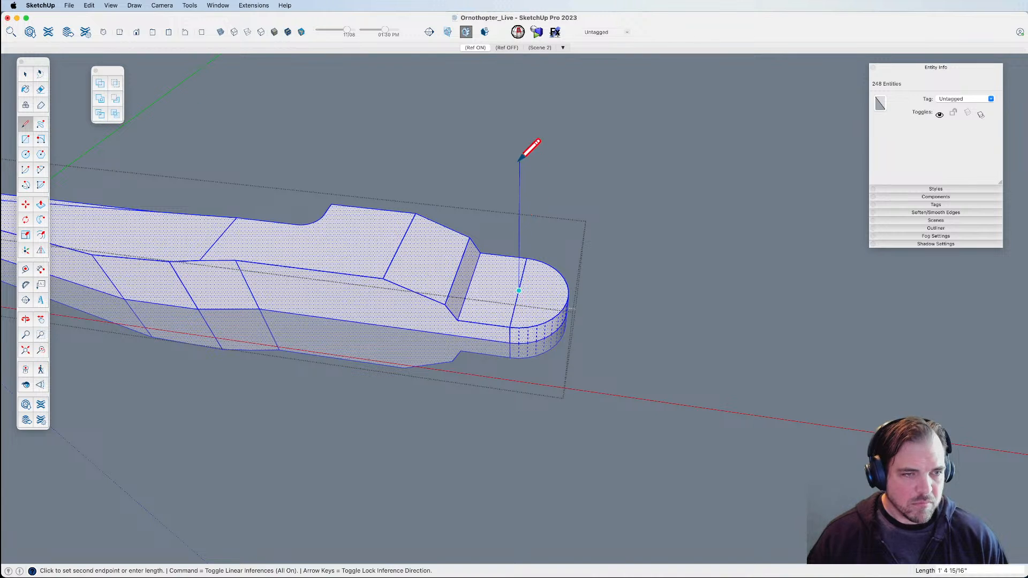
{"action": "left_click", "coordinate": [519, 125]}
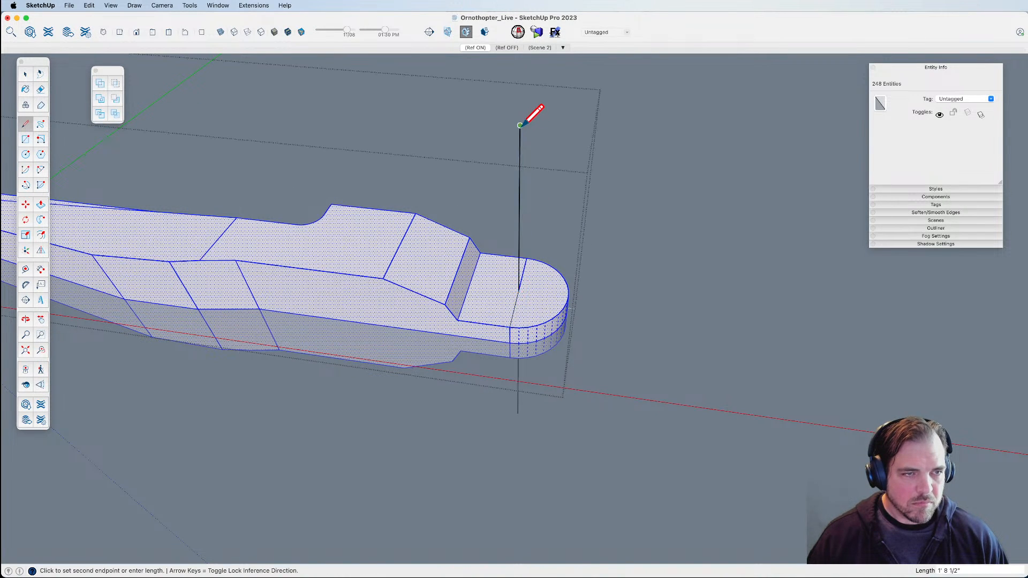
Draw a circle of about 5 5/16" radius centered on the vertical line's upper end, add a radius line, and finish editing.
{"action": "key", "text": "c"}
{"action": "left_click", "coordinate": [520, 125]}
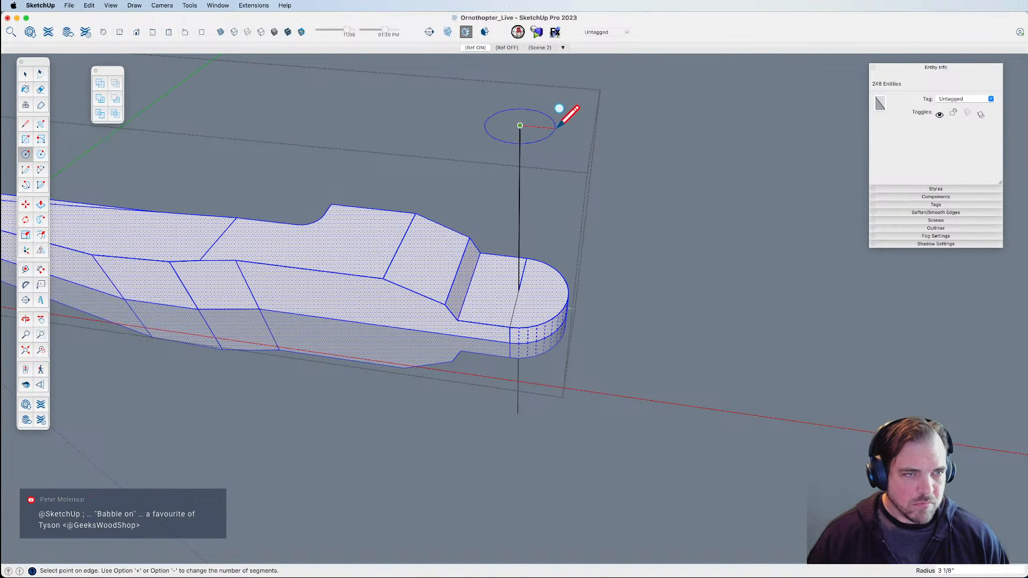
{"action": "left_click", "coordinate": [581, 128]}
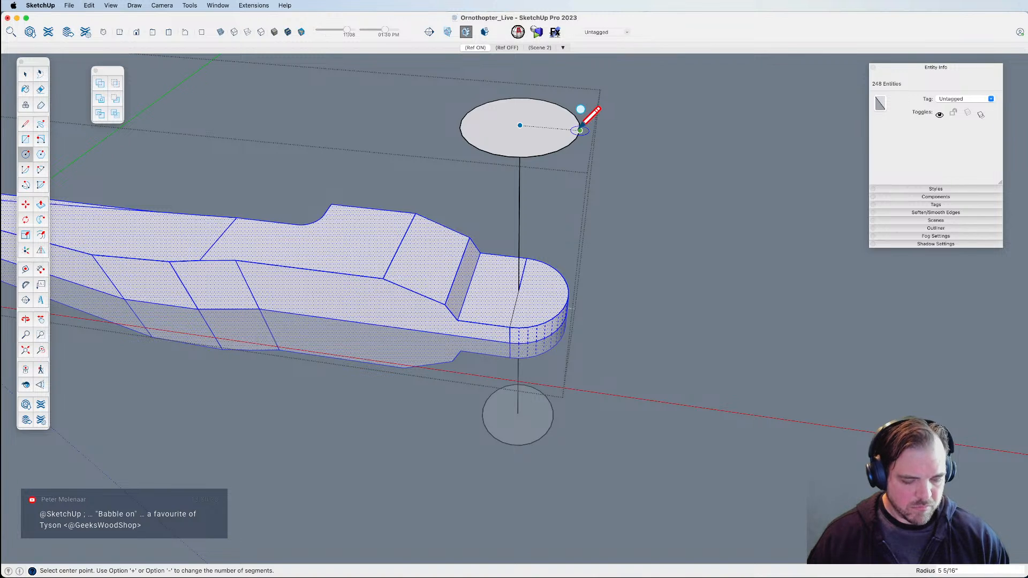
{"action": "key", "text": "l"}
{"action": "left_click", "coordinate": [520, 125]}
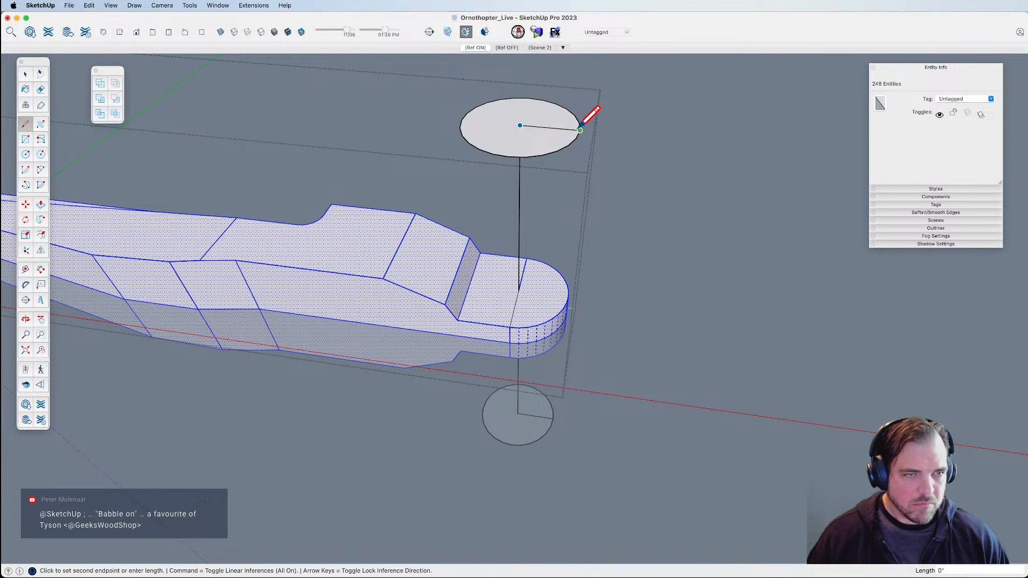
{"action": "key", "text": "space"}
{"action": "left_click", "coordinate": [605, 139]}
{"action": "left_click", "coordinate": [620, 151]}
Open the hinge group and move the Wing-Ball Socket 5' along the green axis away from the ball.
{"action": "scroll", "coordinate": [625, 159], "scroll_direction": "down", "scroll_amount": 3}
{"action": "scroll", "coordinate": [629, 167], "scroll_direction": "down", "scroll_amount": 2}
{"action": "middle_click_drag", "start_coordinate": [471, 423], "coordinate": [475, 366]}
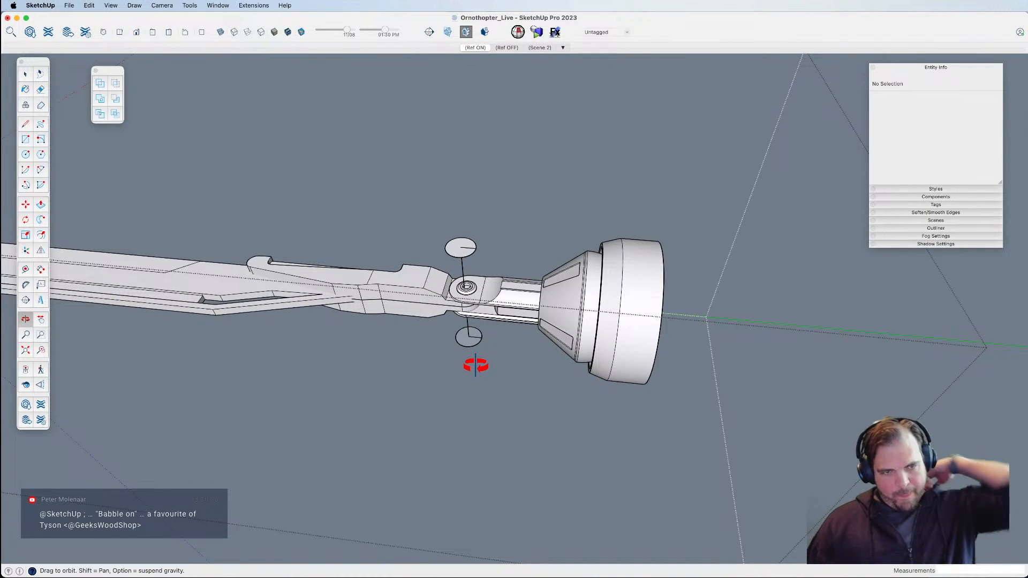
{"action": "middle_click_drag", "start_coordinate": [475, 366], "coordinate": [299, 368]}
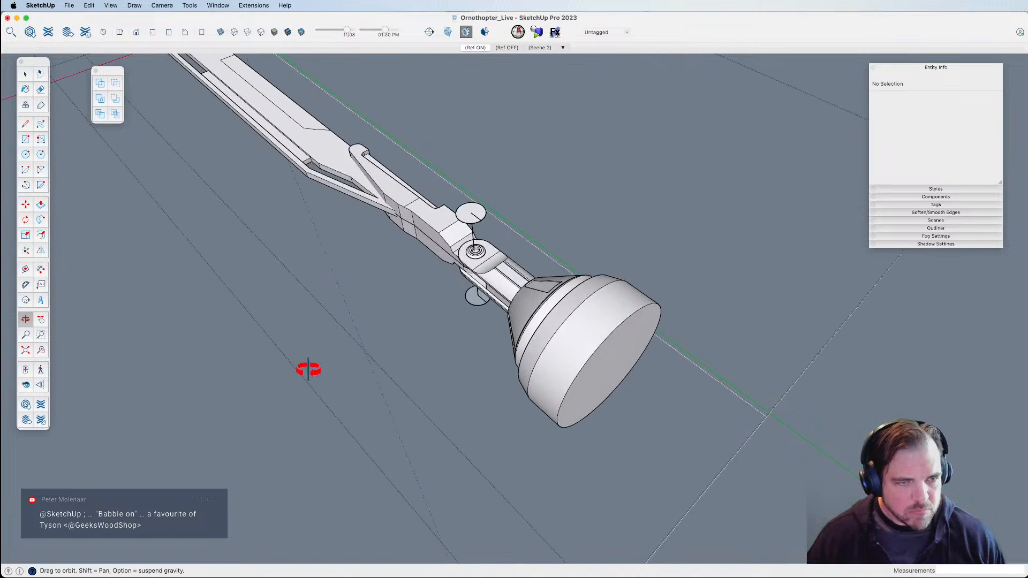
{"action": "left_click", "coordinate": [568, 344]}
{"action": "middle_click_drag", "start_coordinate": [589, 340], "coordinate": [572, 323]}
{"action": "double_click", "coordinate": [539, 301]}
{"action": "left_click", "coordinate": [540, 298]}
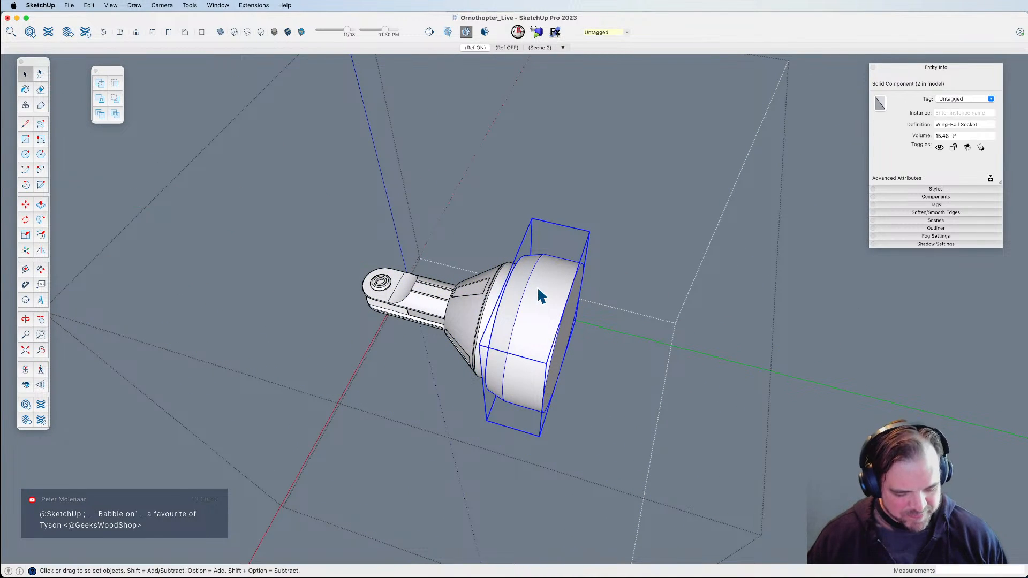
{"action": "key", "text": "m"}
{"action": "left_click", "coordinate": [541, 284]}
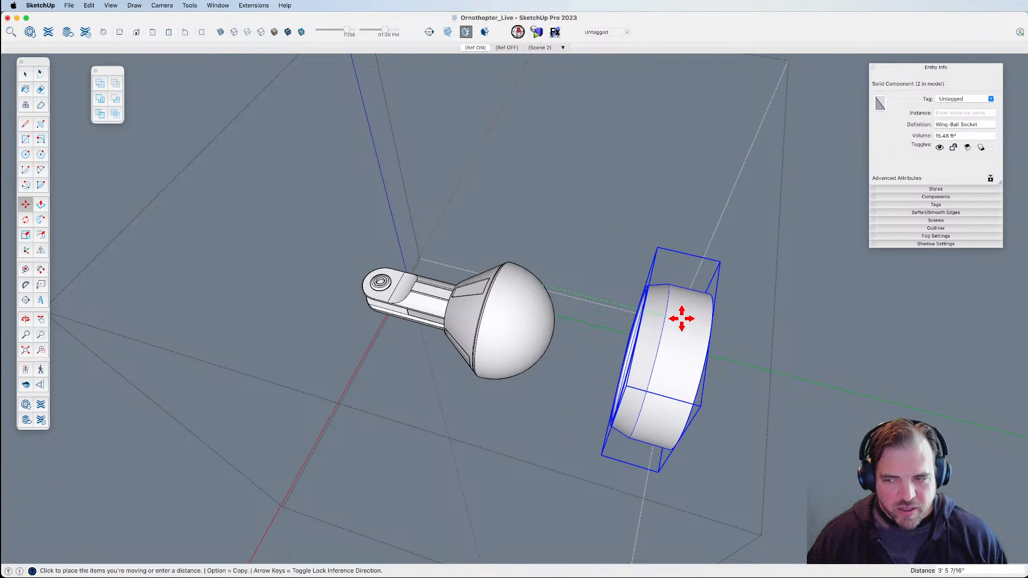
{"action": "type", "text": "5"}
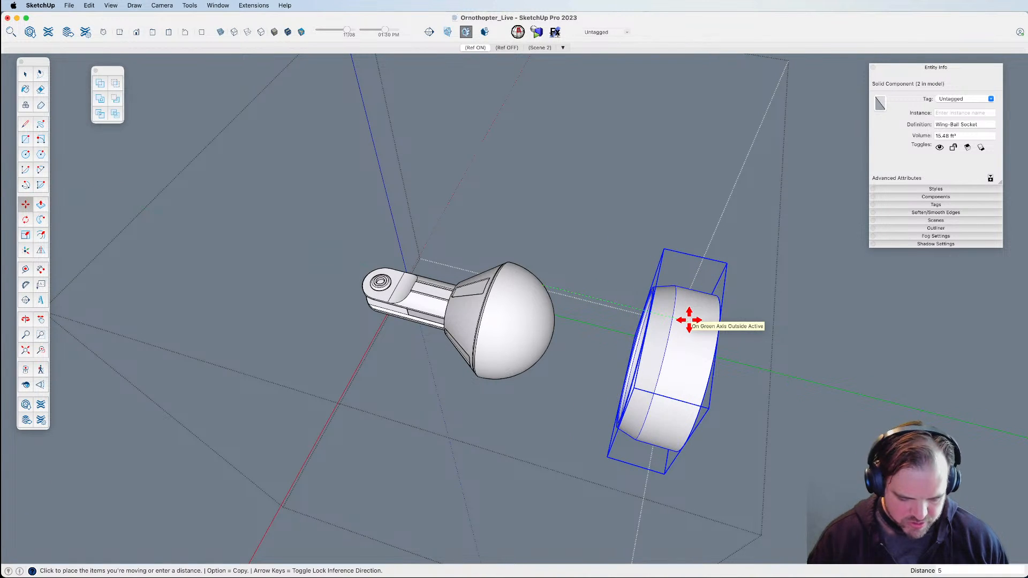
{"action": "type", "text": "'"}
{"action": "key", "text": "Return"}
Examine the hinge's exposed ball, its separated socket and the other hinges near the model origin, closing the group.
{"action": "middle_click_drag", "start_coordinate": [689, 321], "coordinate": [528, 280]}
{"action": "middle_click_drag", "start_coordinate": [566, 322], "coordinate": [579, 261]}
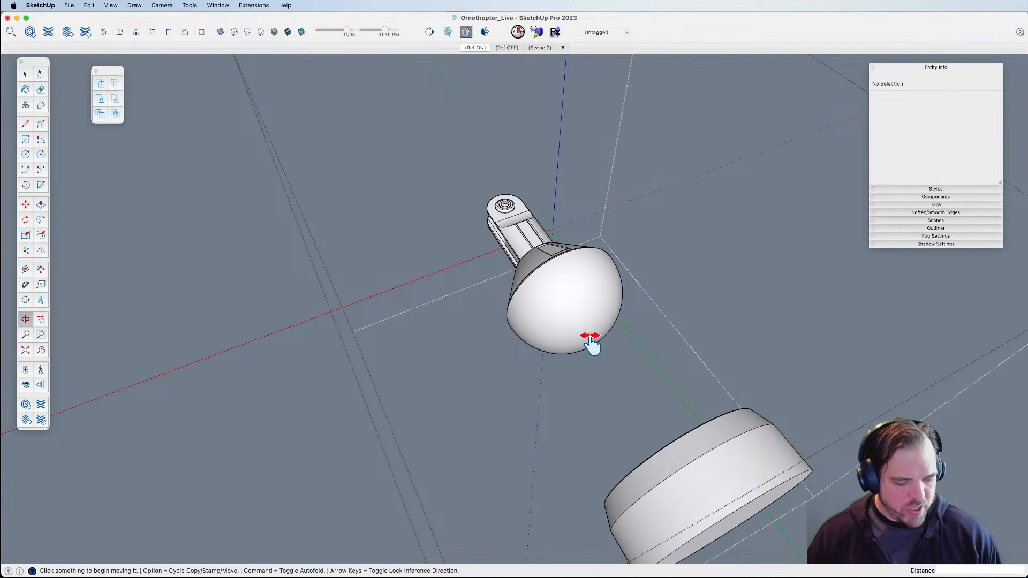
{"action": "scroll", "coordinate": [598, 351], "scroll_direction": "up", "scroll_amount": 5}
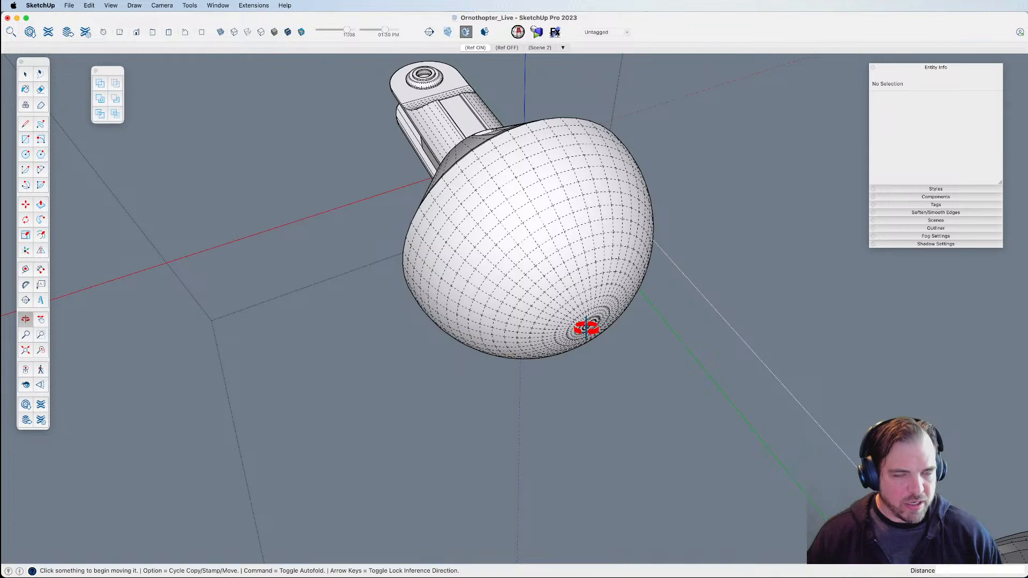
{"action": "middle_click_drag", "start_coordinate": [554, 301], "coordinate": [711, 451]}
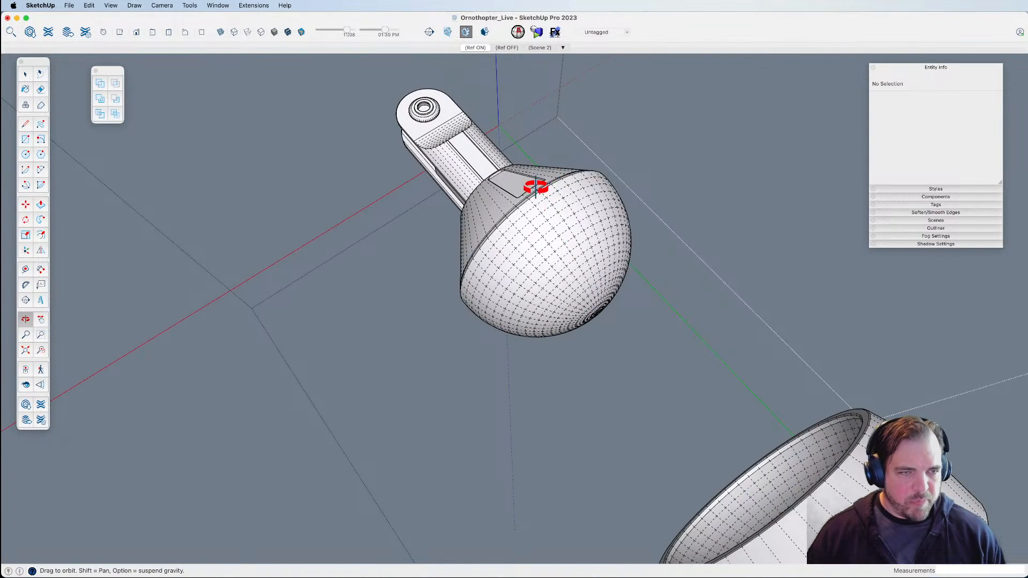
{"action": "middle_click_drag", "start_coordinate": [544, 194], "coordinate": [533, 228]}
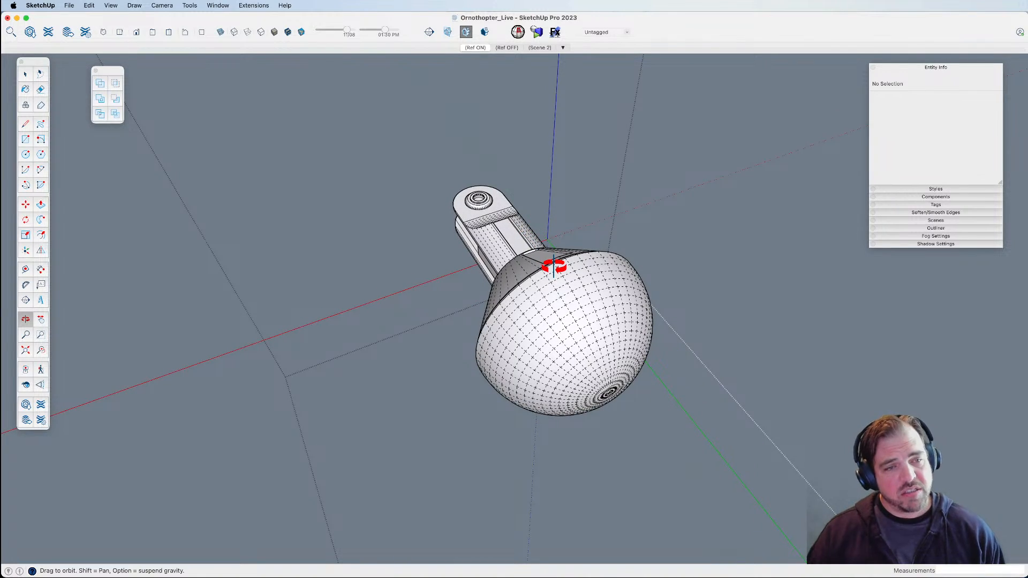
{"action": "middle_click_drag", "start_coordinate": [537, 338], "coordinate": [596, 344]}
{"action": "scroll", "coordinate": [596, 344], "scroll_direction": "down", "scroll_amount": 6}
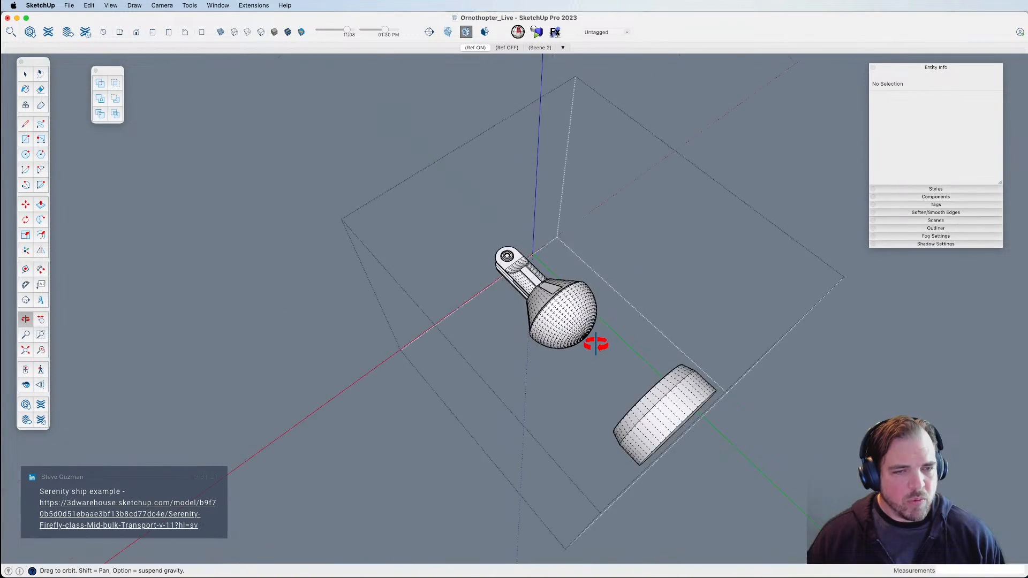
{"action": "left_click", "coordinate": [463, 383]}
{"action": "middle_click_drag", "start_coordinate": [525, 369], "coordinate": [584, 286]}
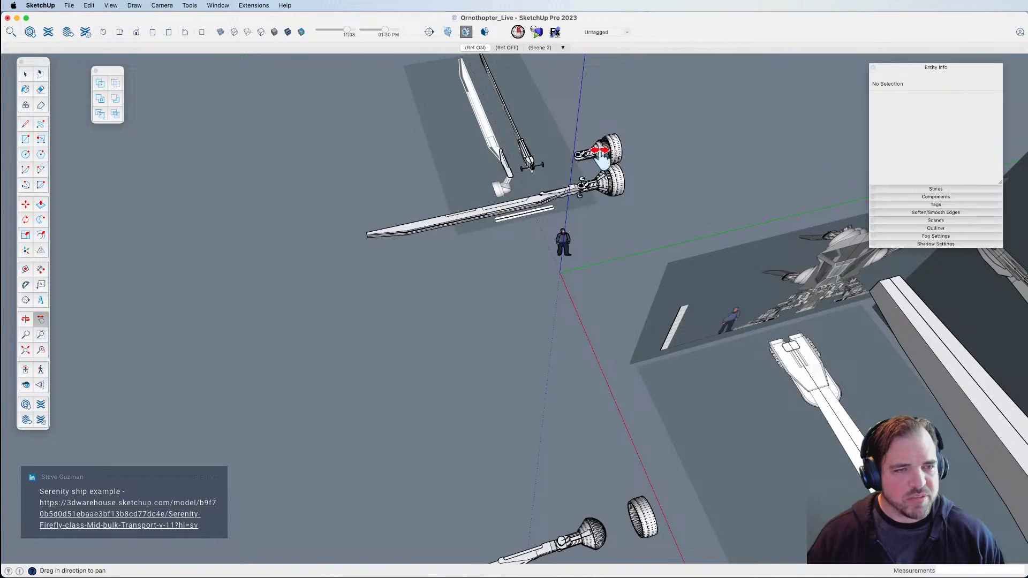
{"action": "scroll", "coordinate": [604, 179], "scroll_direction": "up", "scroll_amount": 5}
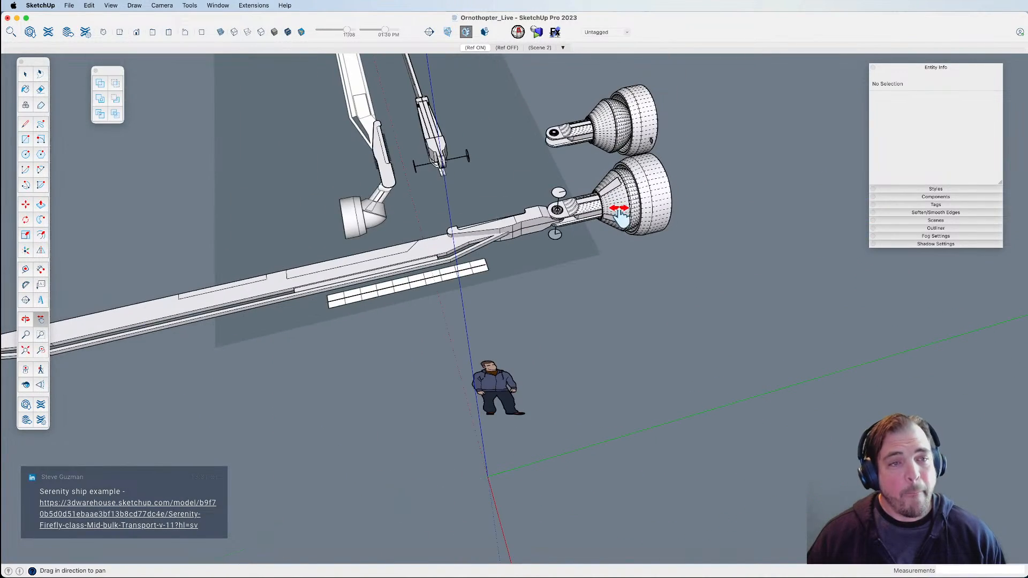
{"action": "scroll", "coordinate": [604, 208], "scroll_direction": "down", "scroll_amount": 3}
{"action": "middle_click_drag", "start_coordinate": [592, 188], "coordinate": [385, 351]}
{"action": "middle_click_drag", "start_coordinate": [385, 351], "coordinate": [537, 374], "text": "shift"}
{"action": "scroll", "coordinate": [508, 290], "scroll_direction": "up", "scroll_amount": 8}
Draw a large horizontal circle centered on the rim of the hinge's ball and offset its edge inward about 7 5/16".
{"action": "left_click", "coordinate": [578, 297]}
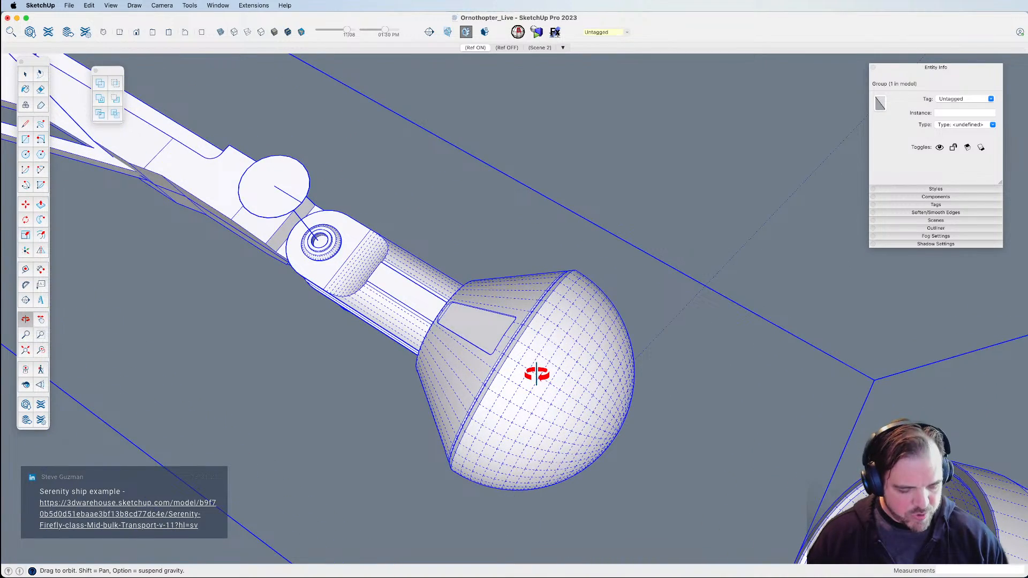
{"action": "key", "text": "c"}
{"action": "left_click", "coordinate": [518, 340]}
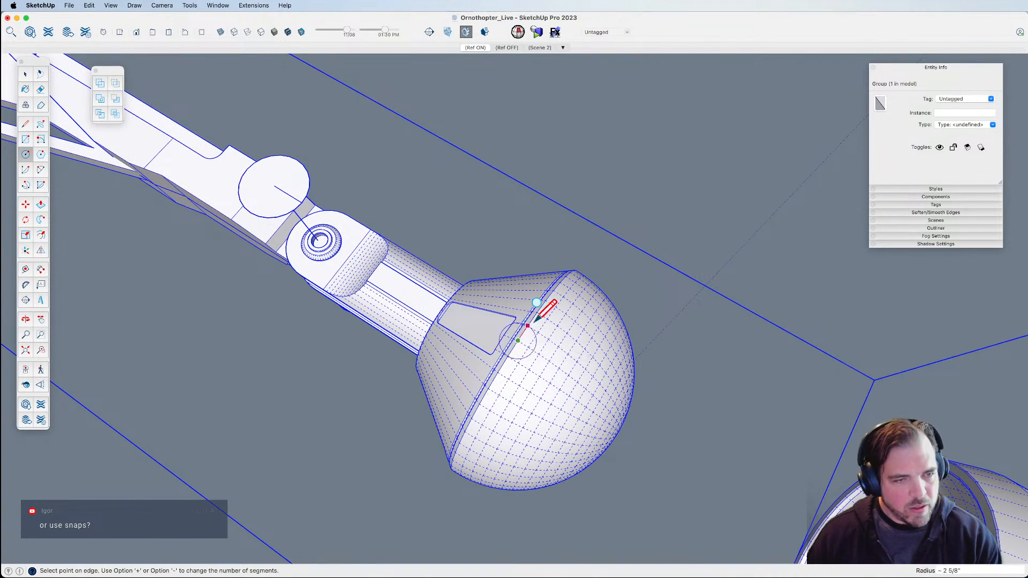
{"action": "scroll", "coordinate": [704, 65], "scroll_direction": "down", "scroll_amount": 5}
{"action": "left_click", "coordinate": [705, 64]}
{"action": "key", "text": "f"}
{"action": "left_click", "coordinate": [807, 196]}
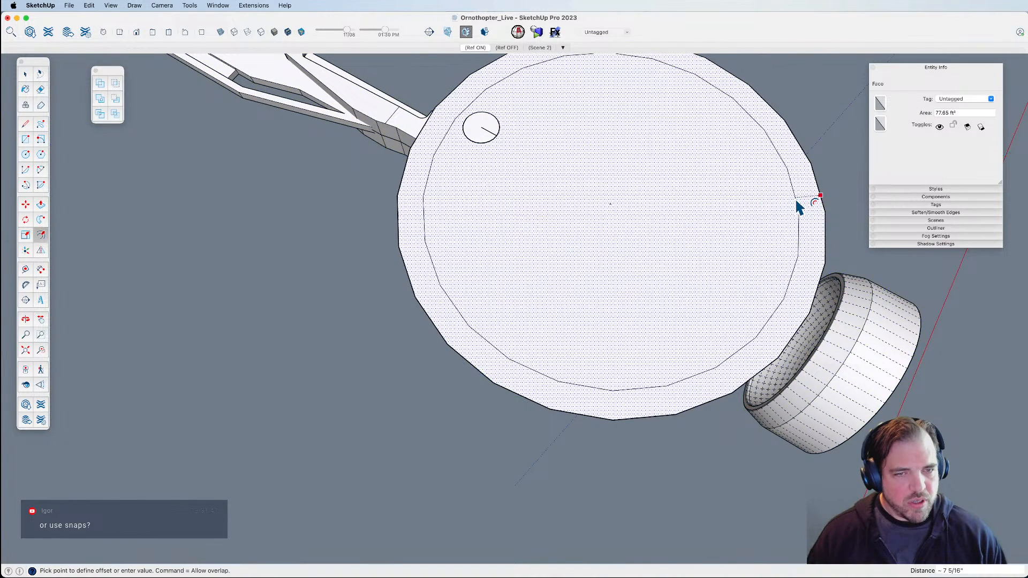
{"action": "left_click", "coordinate": [796, 203]}
Delete the inner face of the large circle to leave only the outer ring.
{"action": "key", "text": "space"}
{"action": "left_click", "coordinate": [738, 238]}
{"action": "key", "text": "Delete"}
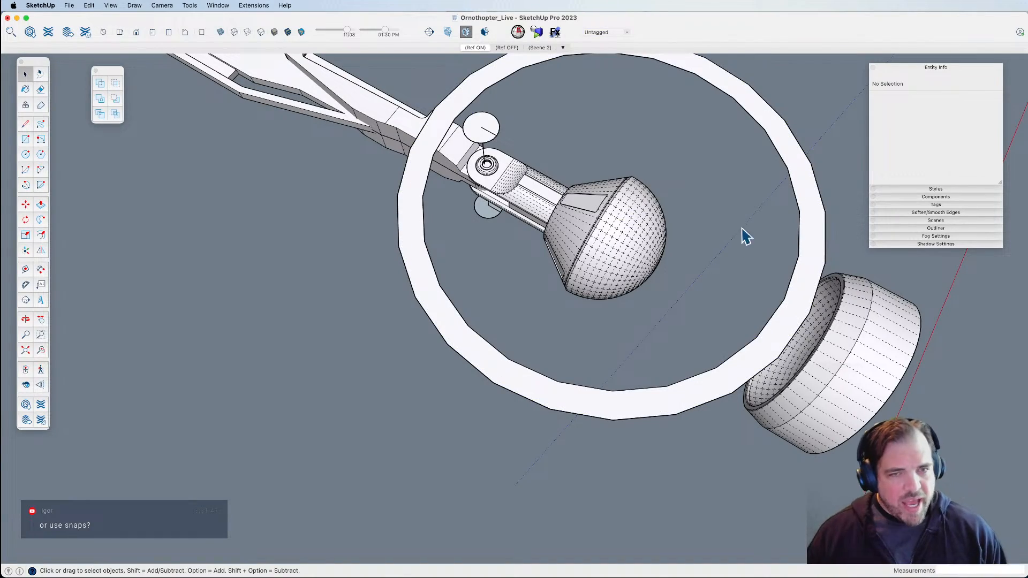
{"action": "middle_click_drag", "start_coordinate": [717, 255], "coordinate": [709, 212]}
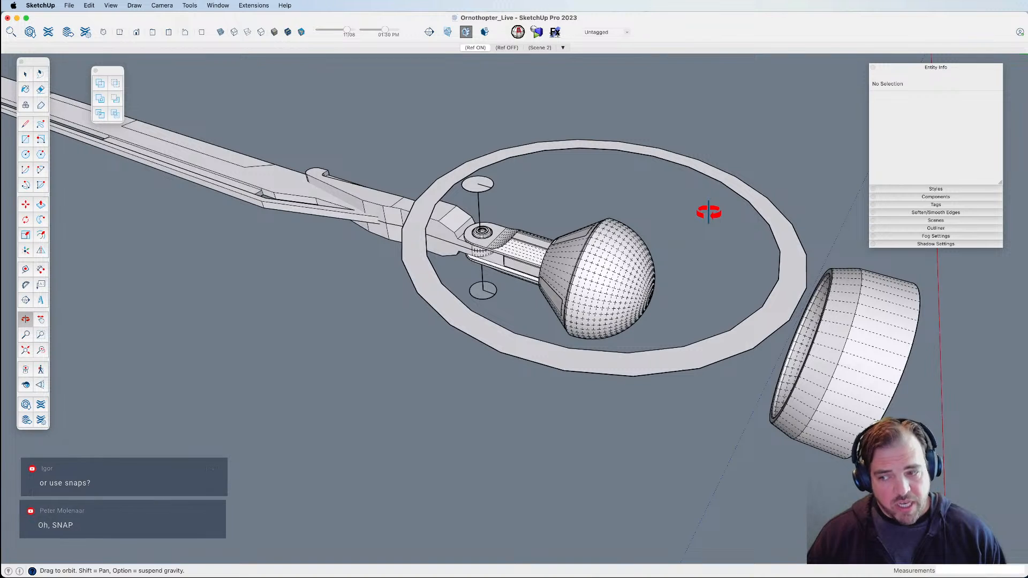
Retrace one segment of the ring's inner edge to fill its center with a face.
{"action": "double_click", "coordinate": [769, 207]}
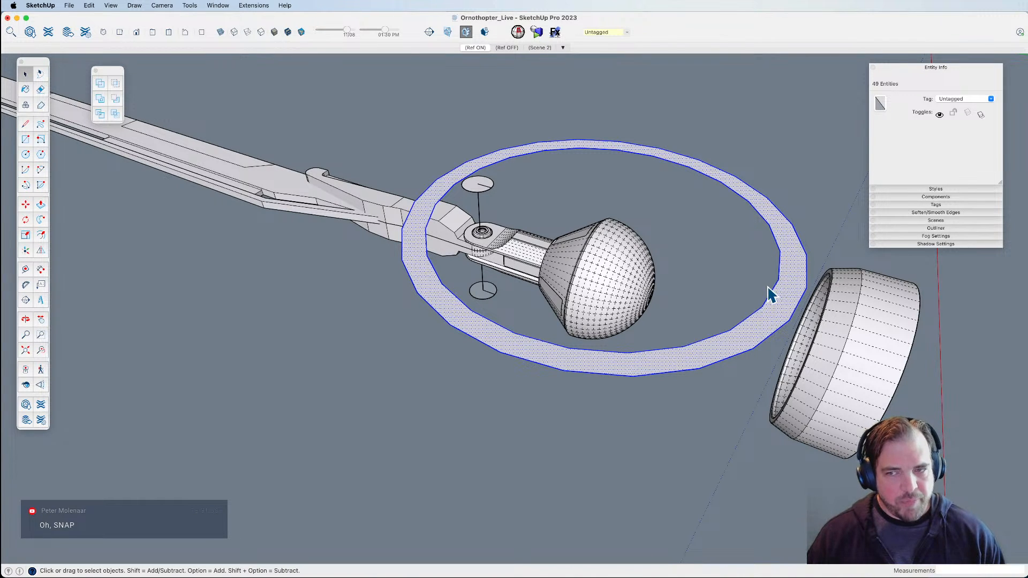
{"action": "middle_click_drag", "start_coordinate": [763, 303], "coordinate": [780, 318]}
{"action": "key", "text": "l"}
{"action": "left_click", "coordinate": [784, 311]}
{"action": "left_click", "coordinate": [802, 271]}
{"action": "key", "text": "space"}
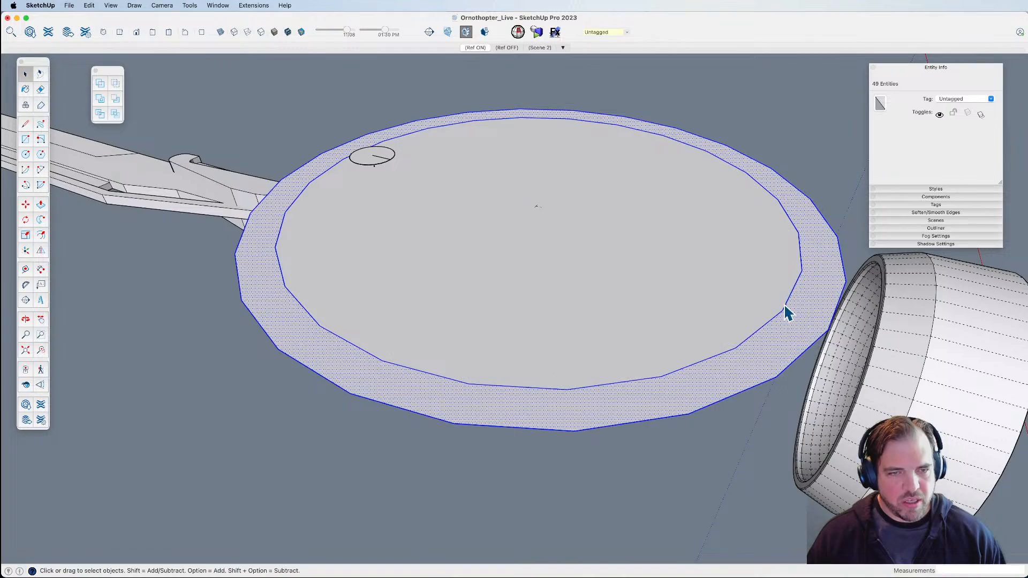
Select the whole disc with its outer ring and move it about 10 7/8" upward.
{"action": "scroll", "coordinate": [784, 304], "scroll_direction": "down", "scroll_amount": 3}
{"action": "triple_click", "coordinate": [733, 279]}
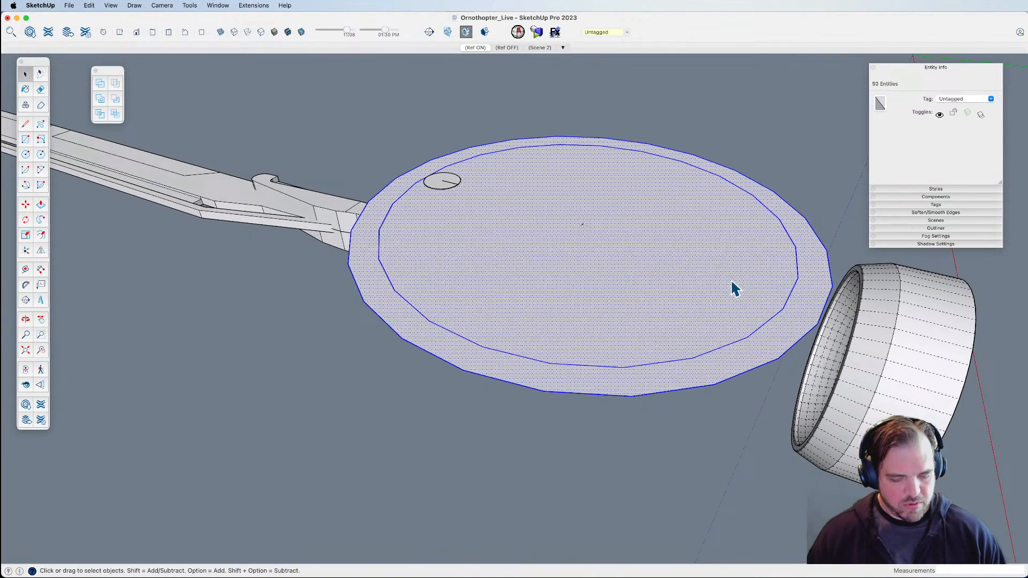
{"action": "key", "text": "m"}
{"action": "left_click", "coordinate": [718, 258]}
{"action": "left_click", "coordinate": [725, 217]}
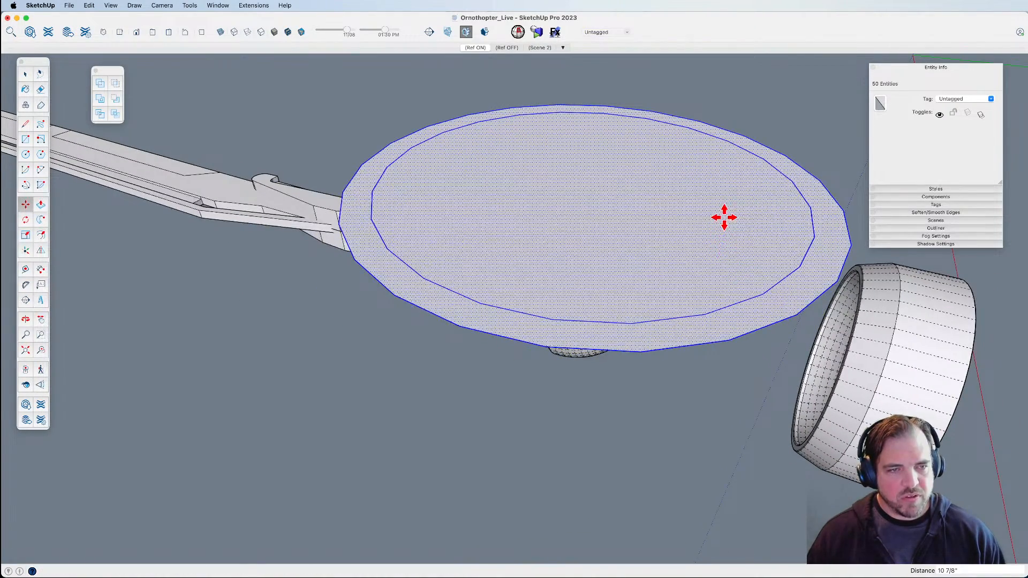
{"action": "key", "text": "h"}
Select the outer ring's face and draw two short perpendicular guide lines from the disc's center along its surface.
{"action": "key", "text": "space"}
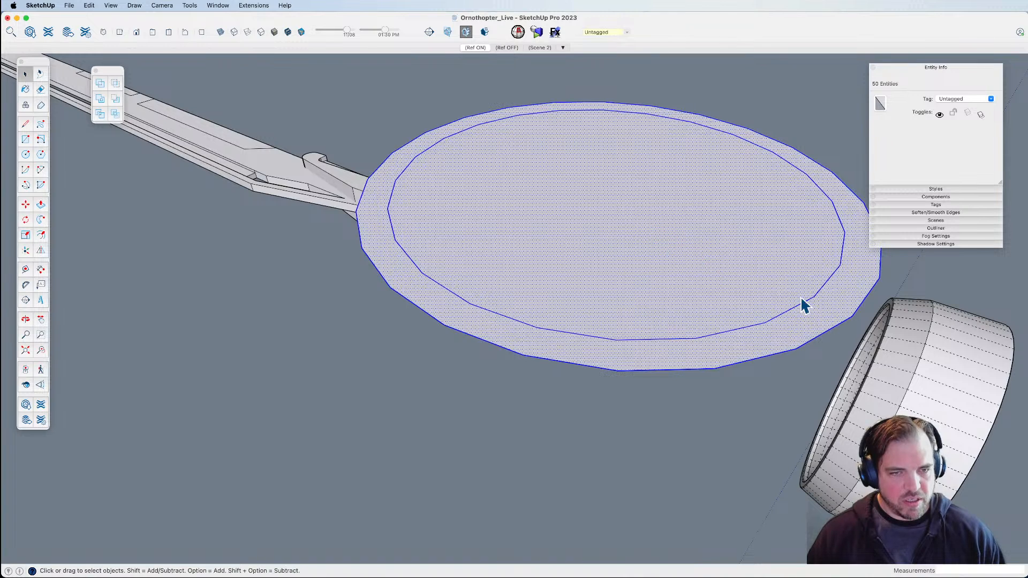
{"action": "left_click", "coordinate": [815, 314]}
{"action": "key", "text": "q"}
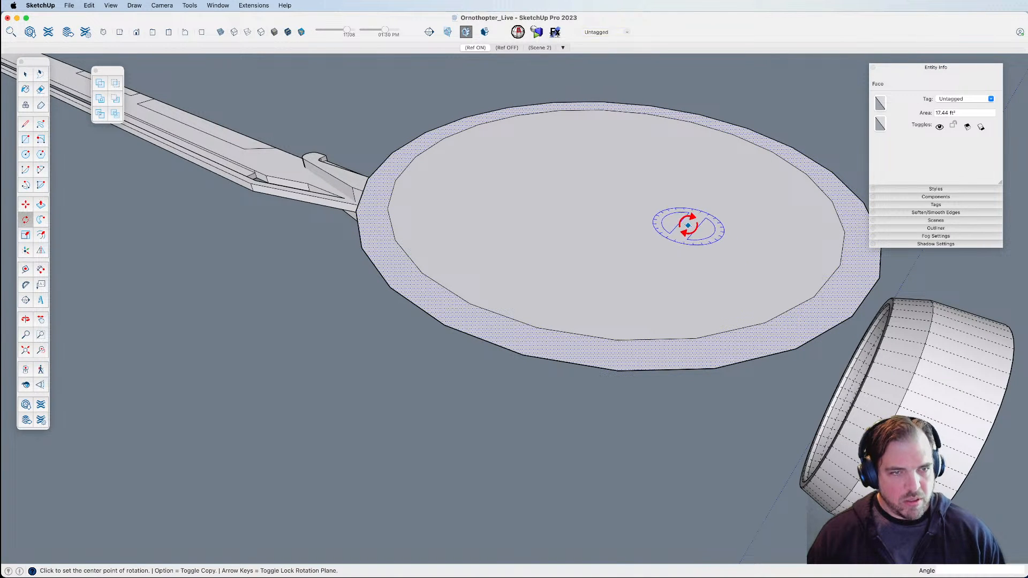
{"action": "key", "text": "l"}
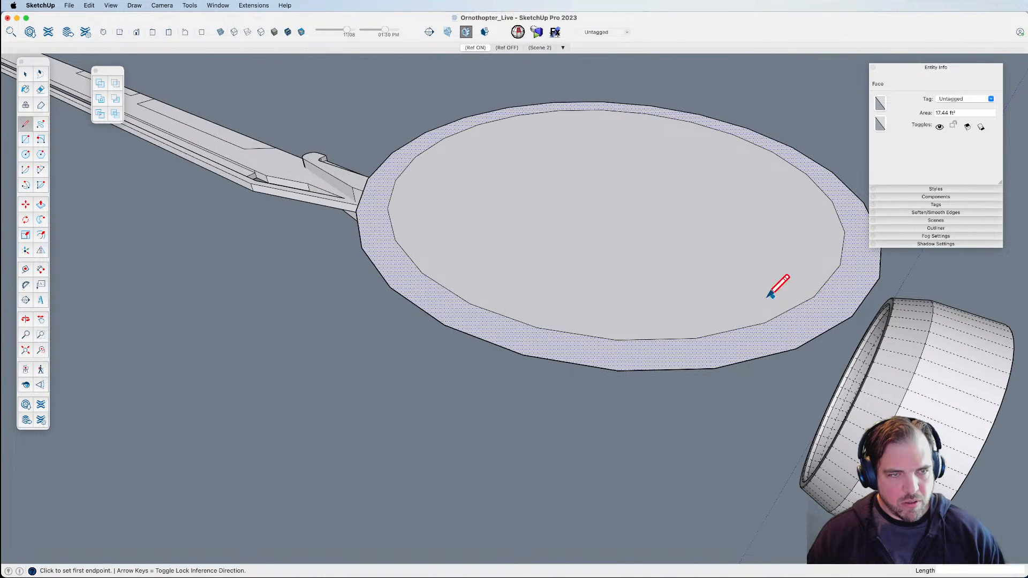
{"action": "left_click", "coordinate": [608, 190]}
{"action": "left_click", "coordinate": [579, 214]}
{"action": "key", "text": "space"}
{"action": "key", "text": "l"}
{"action": "left_click", "coordinate": [608, 190]}
{"action": "left_click", "coordinate": [653, 205]}
{"action": "key", "text": "space"}
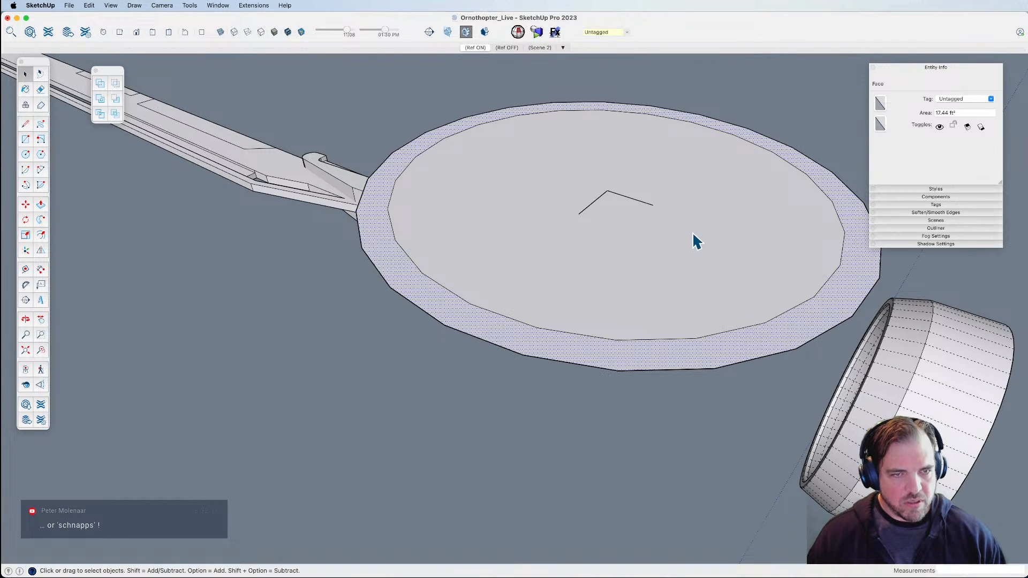
Rotate-copy the outer ring 90° upright about the disc's center, and rotate a copy of the upright ring 90° about the vertical axis.
{"action": "key", "text": "q"}
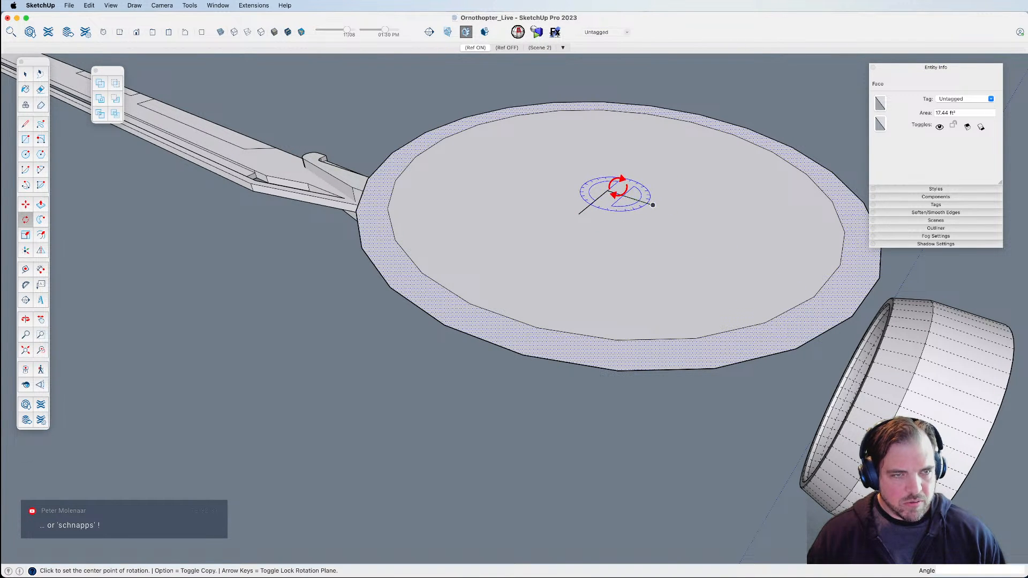
{"action": "left_click", "coordinate": [608, 191]}
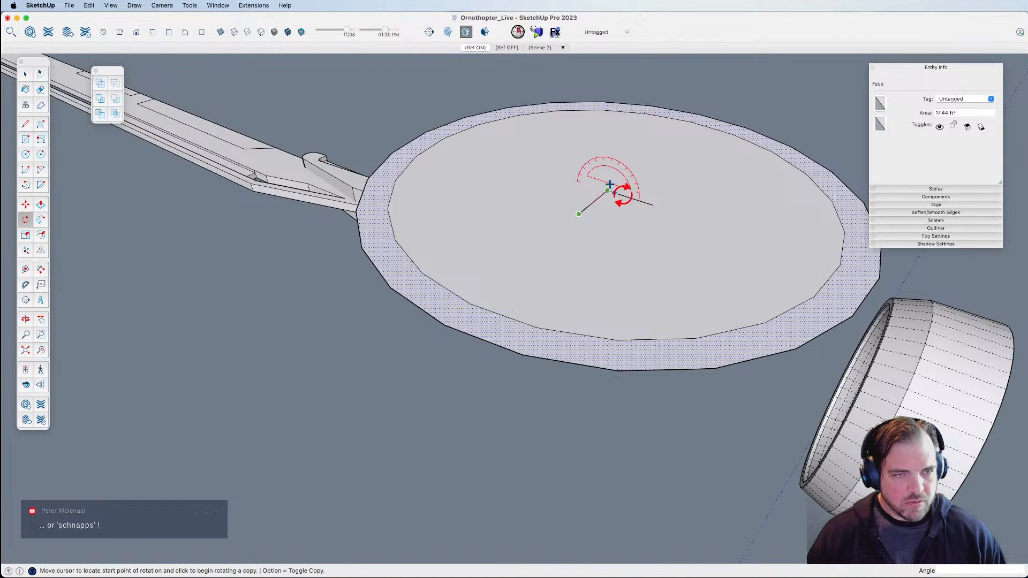
{"action": "left_click", "coordinate": [653, 205]}
{"action": "left_click", "coordinate": [600, 153]}
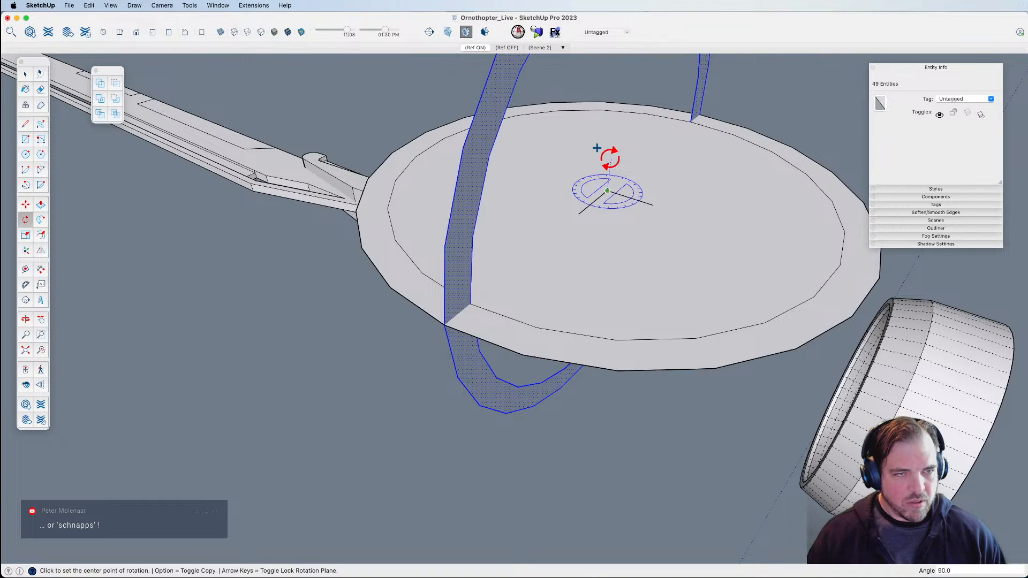
{"action": "left_click", "coordinate": [608, 190]}
{"action": "left_click", "coordinate": [652, 204]}
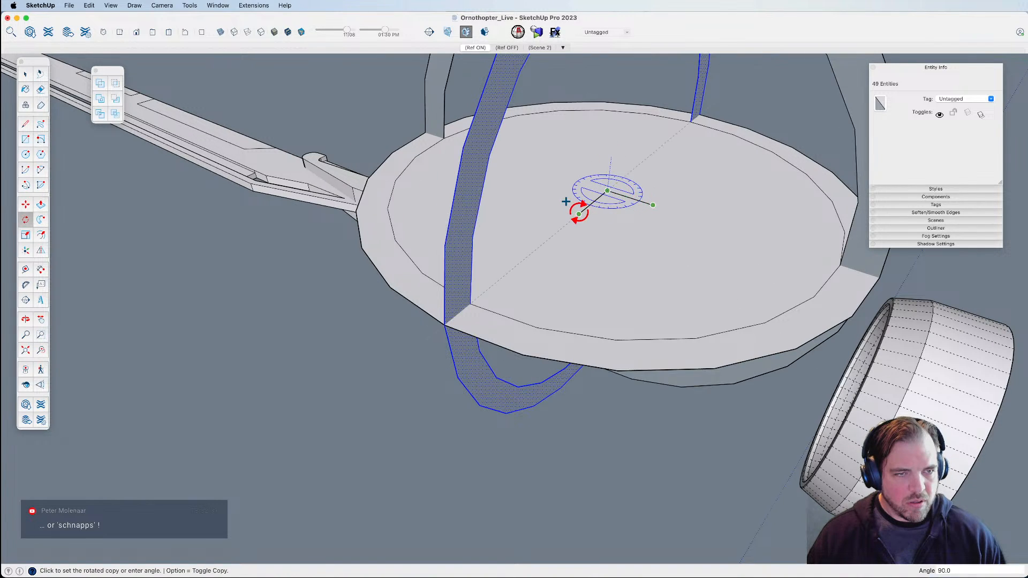
{"action": "left_click", "coordinate": [578, 213]}
Delete the disc's center face and group the three rings together with the center guide lines.
{"action": "mouse_move", "coordinate": [643, 218]}
{"action": "middle_mouse_down"}
{"action": "mouse_move", "coordinate": [577, 280]}
{"action": "mouse_move", "coordinate": [672, 262]}
{"action": "mouse_move", "coordinate": [587, 225]}
{"action": "middle_mouse_up"}
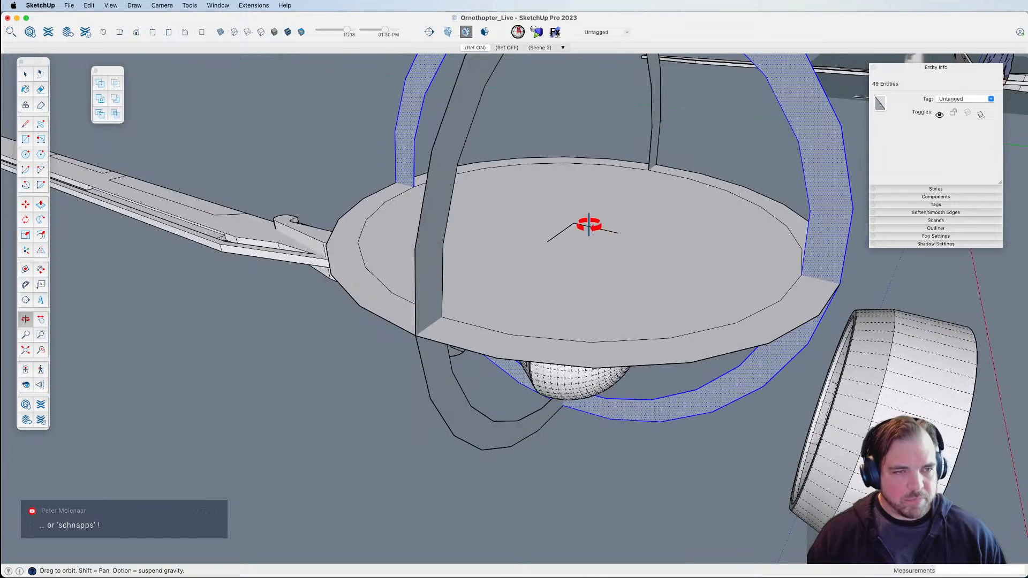
{"action": "key", "text": "e"}
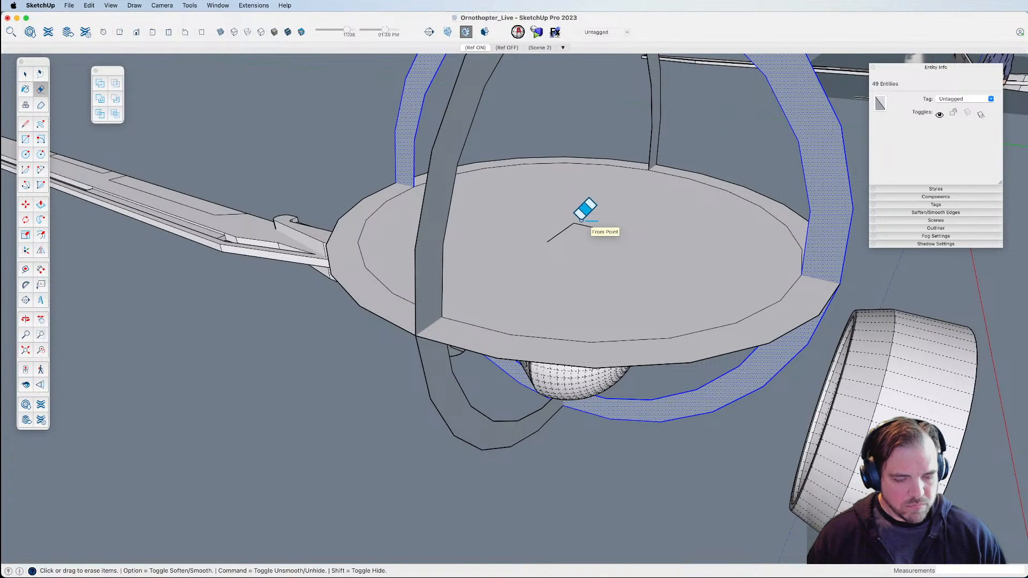
{"action": "key", "text": "space"}
{"action": "left_click", "coordinate": [654, 250]}
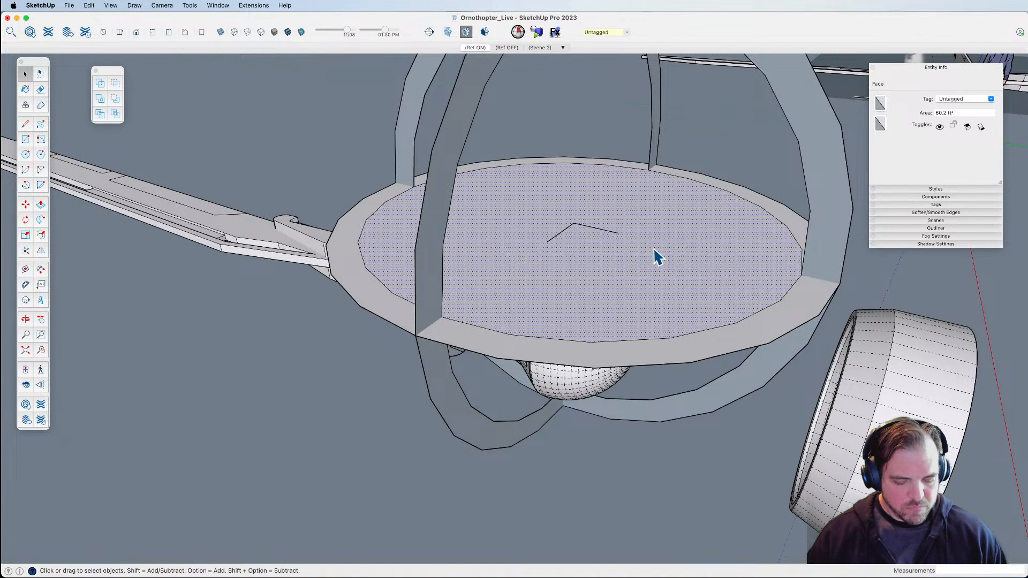
{"action": "key", "text": "Delete"}
{"action": "triple_click", "coordinate": [654, 169]}
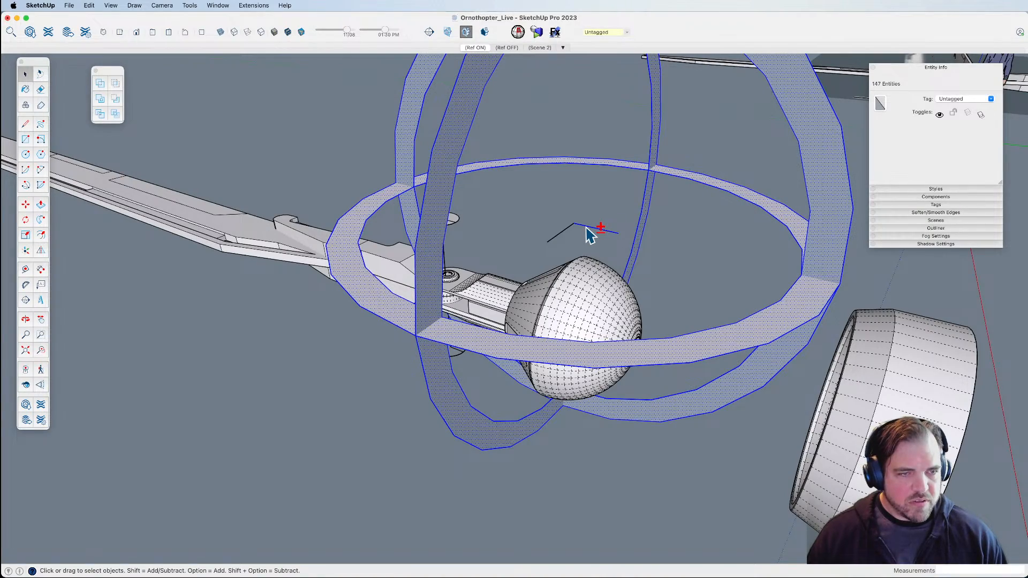
{"action": "key", "text": "super+g"}
Move the ring group about 2' 8" down along the blue axis to bring its center level with the ball's pole.
{"action": "scroll", "coordinate": [587, 229], "scroll_direction": "down", "scroll_amount": 3}
{"action": "middle_click_drag", "start_coordinate": [587, 230], "coordinate": [581, 171]}
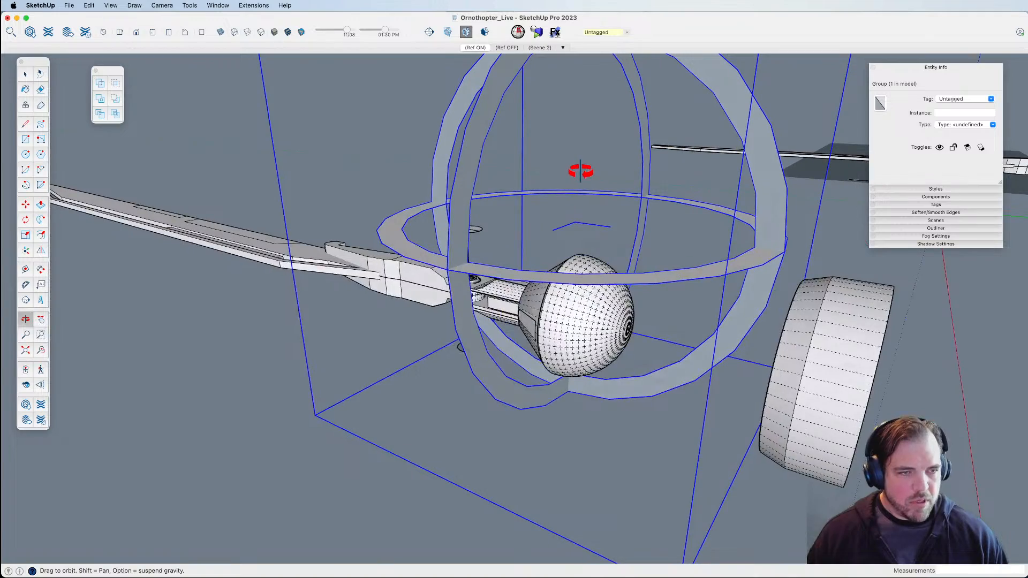
{"action": "scroll", "coordinate": [612, 211], "scroll_direction": "up", "scroll_amount": 5}
{"action": "middle_click_drag", "start_coordinate": [611, 212], "coordinate": [572, 220]}
{"action": "scroll", "coordinate": [572, 220], "scroll_direction": "down", "scroll_amount": 5}
{"action": "key", "text": "m"}
{"action": "left_click", "coordinate": [531, 228]}
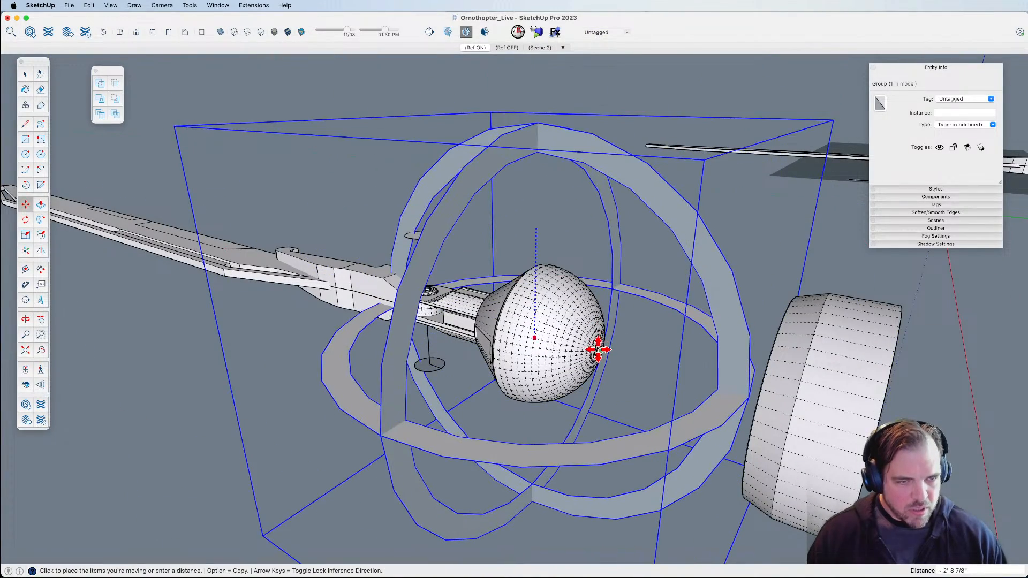
{"action": "scroll", "coordinate": [598, 350], "scroll_direction": "up", "scroll_amount": 10}
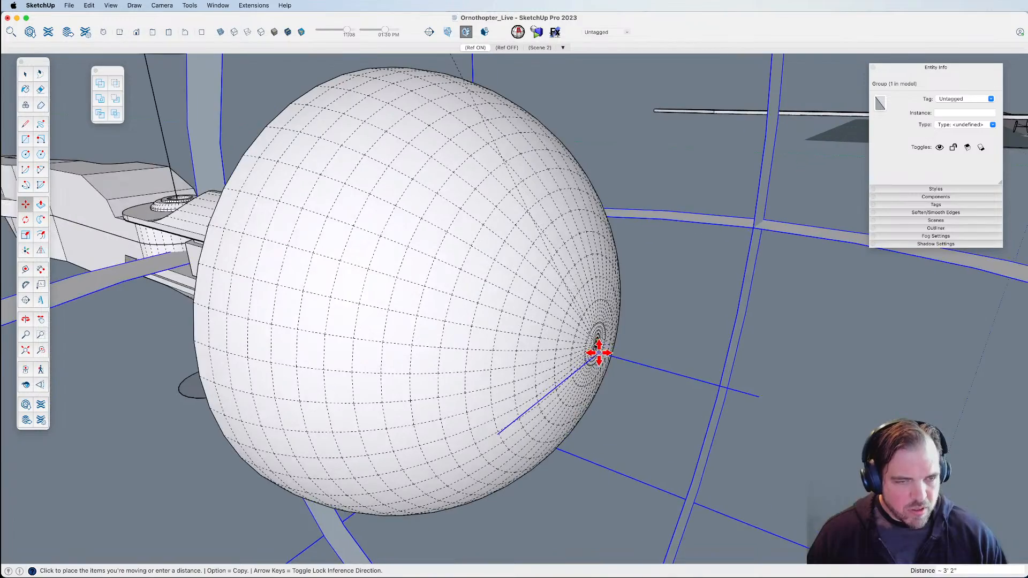
{"action": "key", "text": "Up"}
{"action": "middle_click_drag", "start_coordinate": [613, 349], "coordinate": [564, 351]}
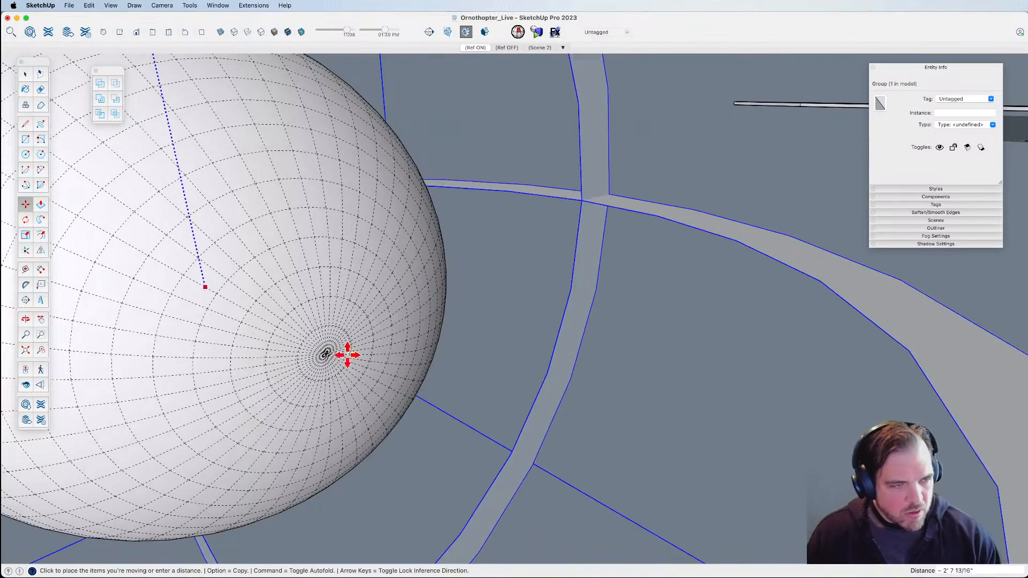
{"action": "left_click", "coordinate": [326, 353]}
{"action": "scroll", "coordinate": [466, 361], "scroll_direction": "down", "scroll_amount": 10}
{"action": "middle_click_drag", "start_coordinate": [483, 365], "coordinate": [782, 363]}
{"action": "key", "text": "space"}
{"action": "left_click", "coordinate": [783, 366]}
Open the hinge's nested group and move the Wing-Ball Socket component 5' along the green axis onto the ball.
{"action": "middle_click_drag", "start_coordinate": [663, 283], "coordinate": [621, 357]}
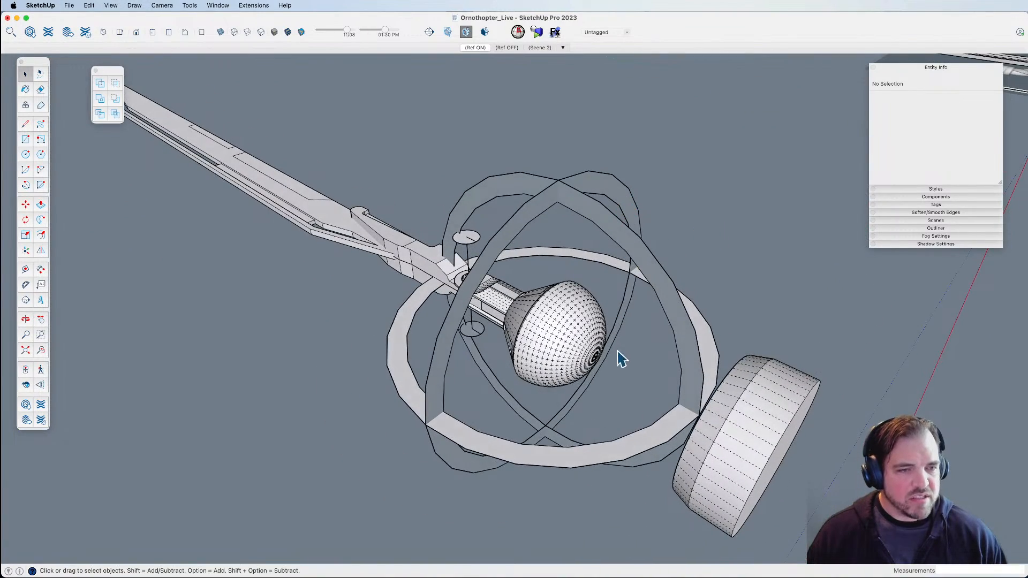
{"action": "left_click_drag", "start_coordinate": [452, 244], "coordinate": [387, 201]}
{"action": "middle_click_drag", "start_coordinate": [559, 291], "coordinate": [595, 296]}
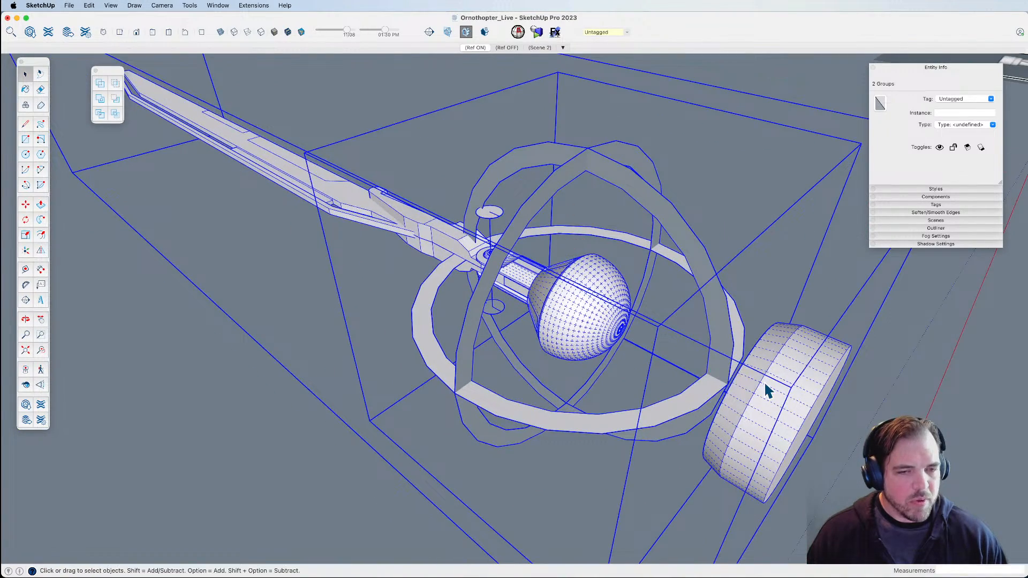
{"action": "double_click", "coordinate": [770, 380]}
{"action": "left_click", "coordinate": [772, 379]}
{"action": "double_click", "coordinate": [773, 380]}
{"action": "left_click", "coordinate": [770, 395]}
{"action": "key", "text": "m"}
{"action": "left_click", "coordinate": [772, 395]}
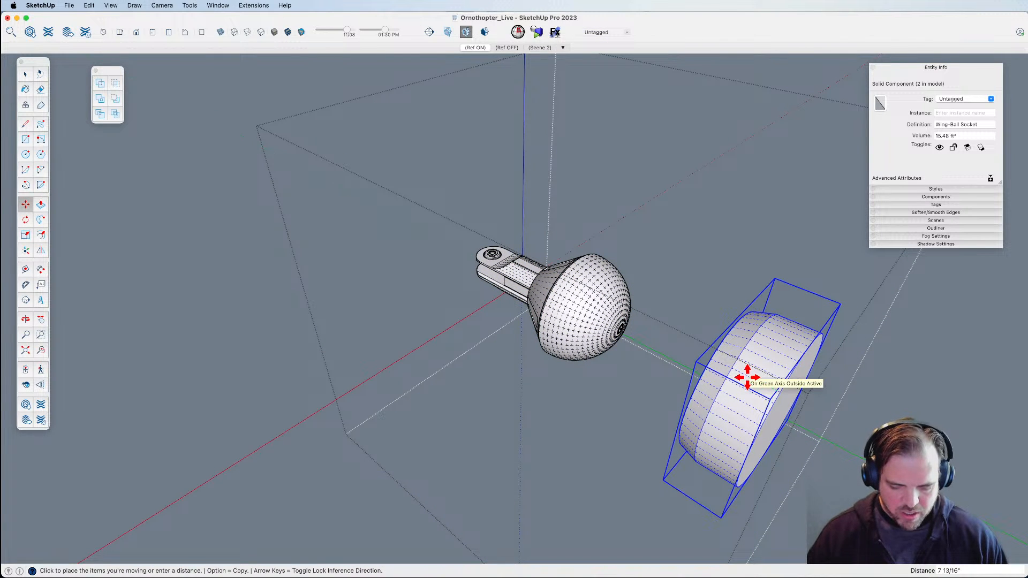
{"action": "type", "text": "5"}
{"action": "key", "text": "Return"}
{"action": "key", "text": "space"}
{"action": "left_click", "coordinate": [838, 415]}
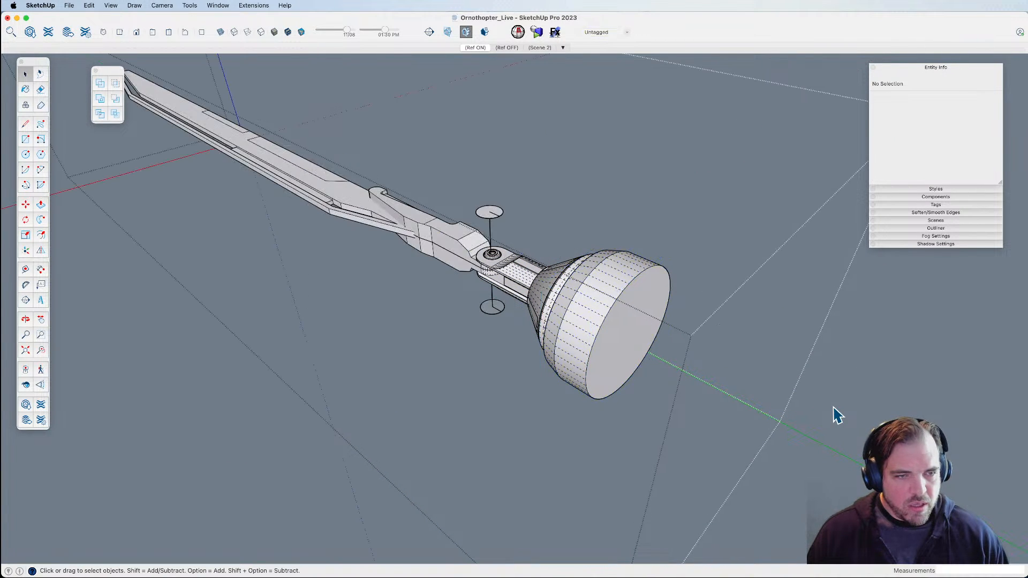
{"action": "left_click", "coordinate": [838, 415]}
Cut the three-ring group from the top level of the model.
{"action": "left_click", "coordinate": [571, 184]}
{"action": "middle_click_drag", "start_coordinate": [576, 196], "coordinate": [500, 278]}
{"action": "scroll", "coordinate": [567, 214], "scroll_direction": "down", "scroll_amount": 5}
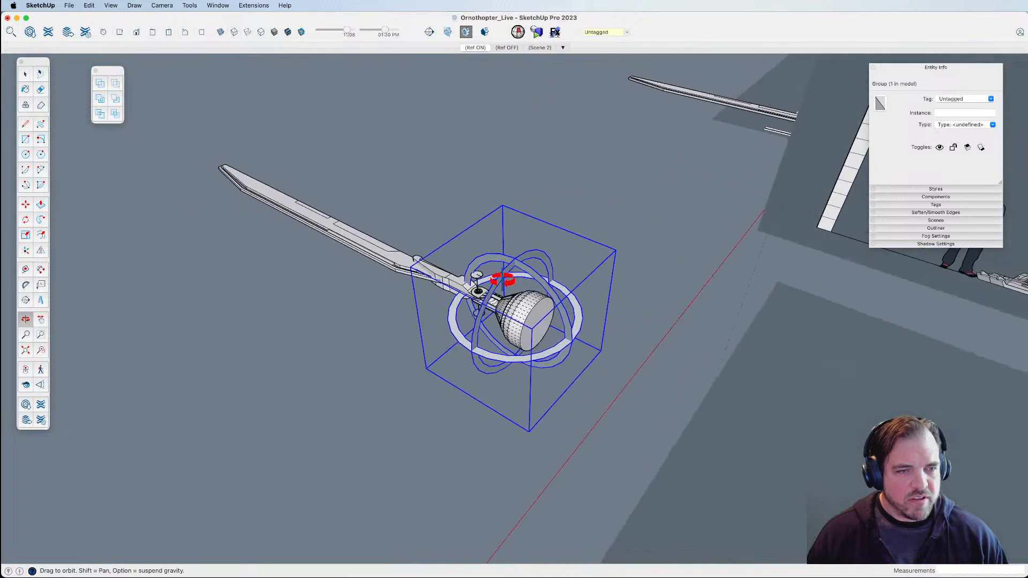
{"action": "scroll", "coordinate": [503, 272], "scroll_direction": "up", "scroll_amount": 6}
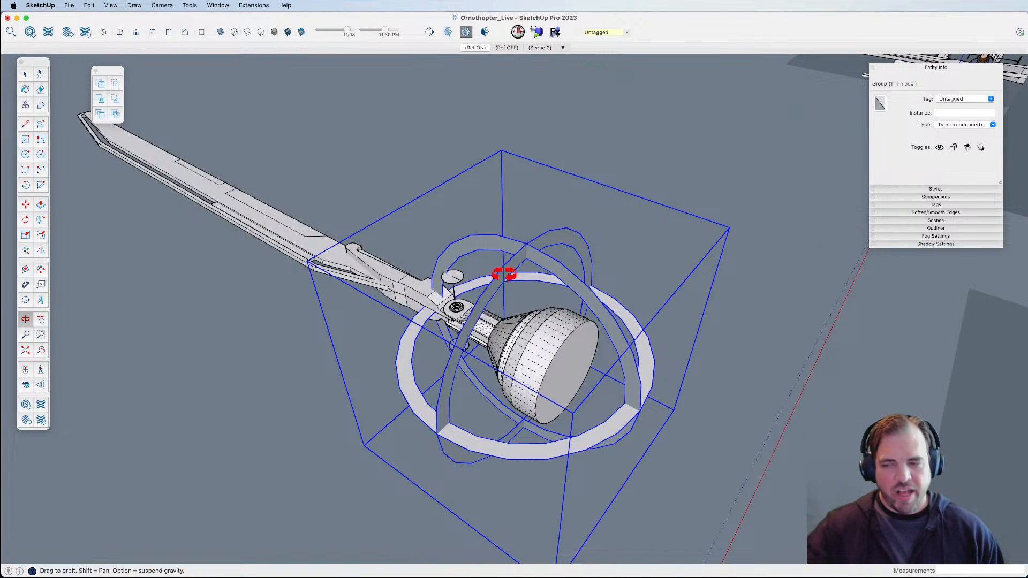
{"action": "key", "text": "space"}
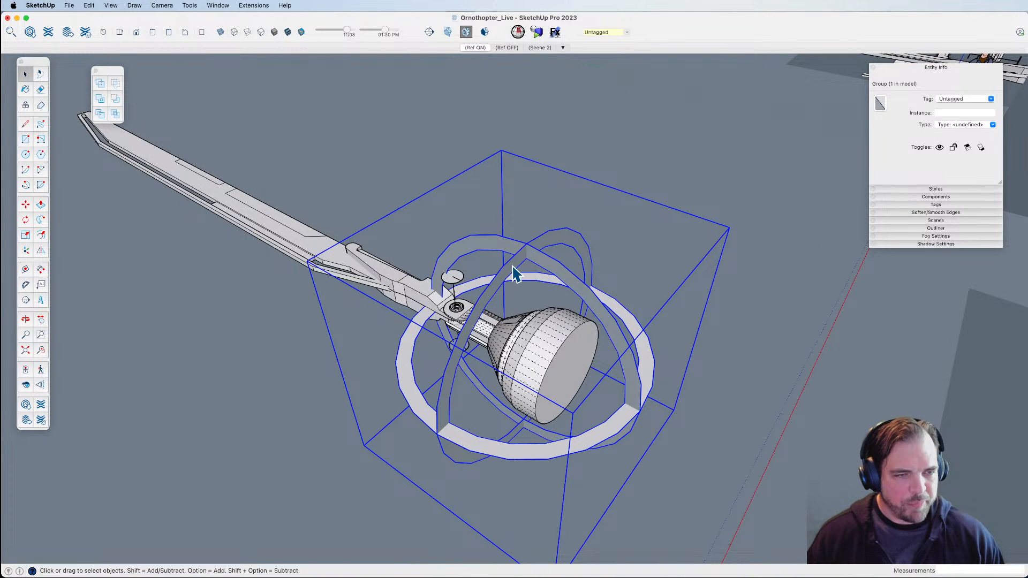
{"action": "double_click", "coordinate": [513, 274]}
{"action": "left_click", "coordinate": [513, 275]}
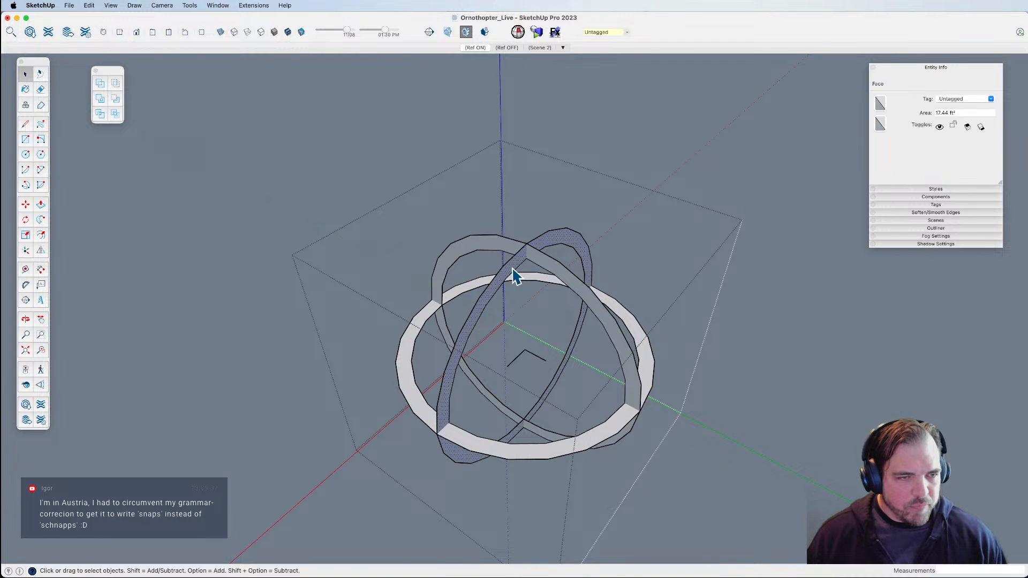
{"action": "left_click", "coordinate": [759, 351]}
{"action": "left_click", "coordinate": [561, 272]}
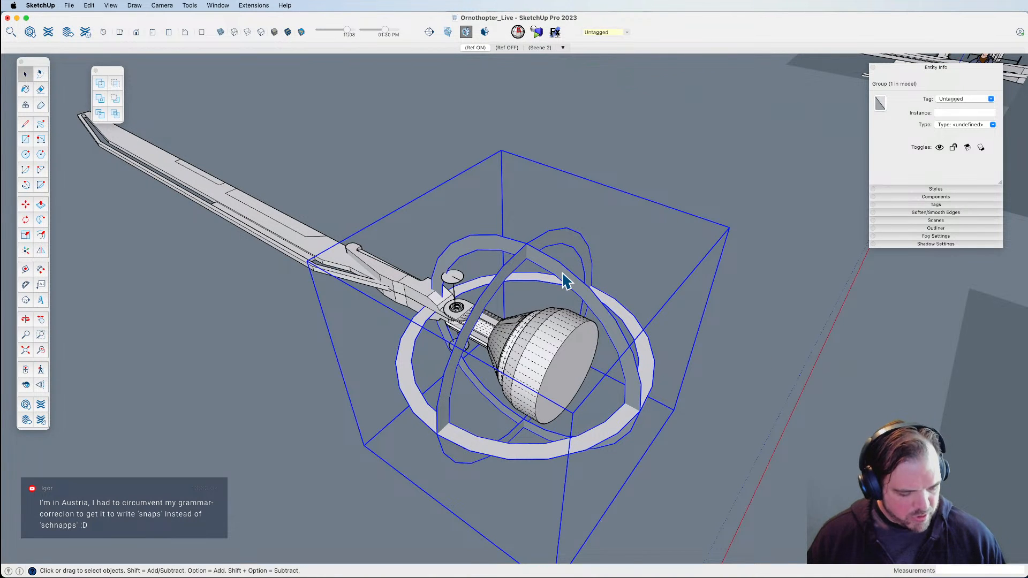
{"action": "key", "text": "Delete"}
Open the Wing-Ball Joint component inside the assembly and paste the ring group in place within it.
{"action": "double_click", "coordinate": [508, 339]}
{"action": "double_click", "coordinate": [501, 340]}
{"action": "left_click", "coordinate": [485, 330]}
{"action": "double_click", "coordinate": [490, 336]}
{"action": "left_click", "coordinate": [492, 338]}
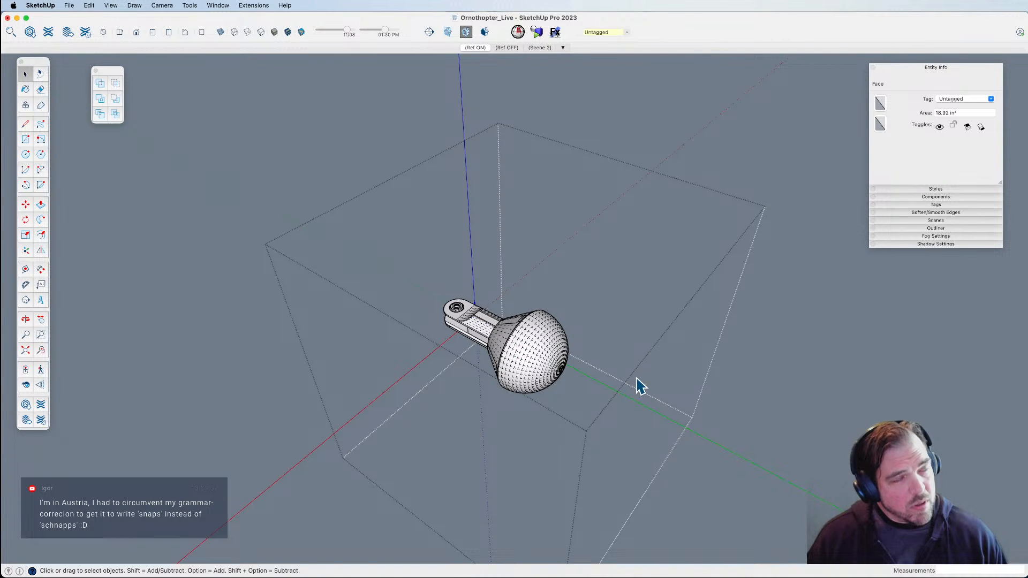
{"action": "left_click", "coordinate": [526, 347]}
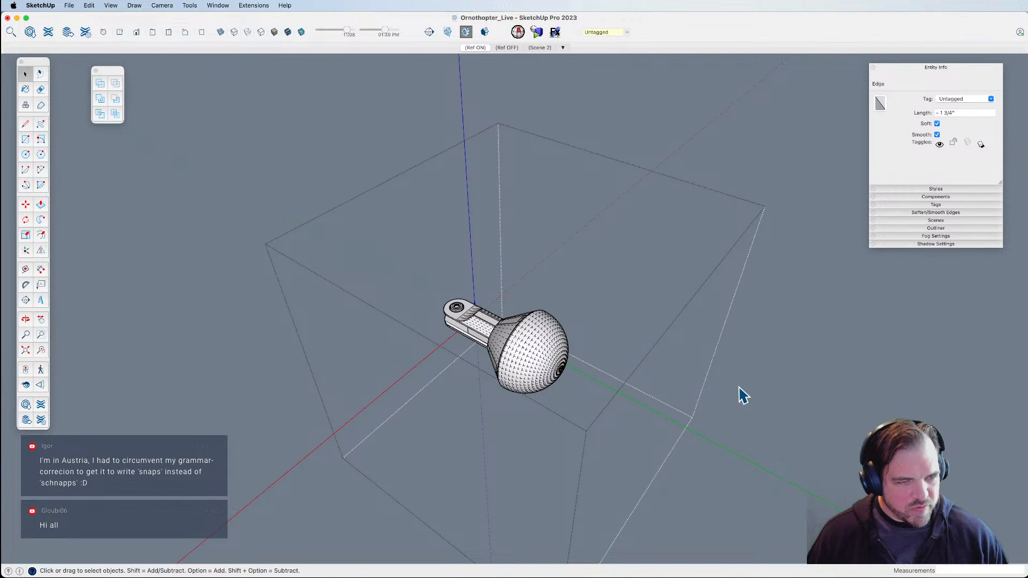
{"action": "key", "text": "alt+shift+h"}
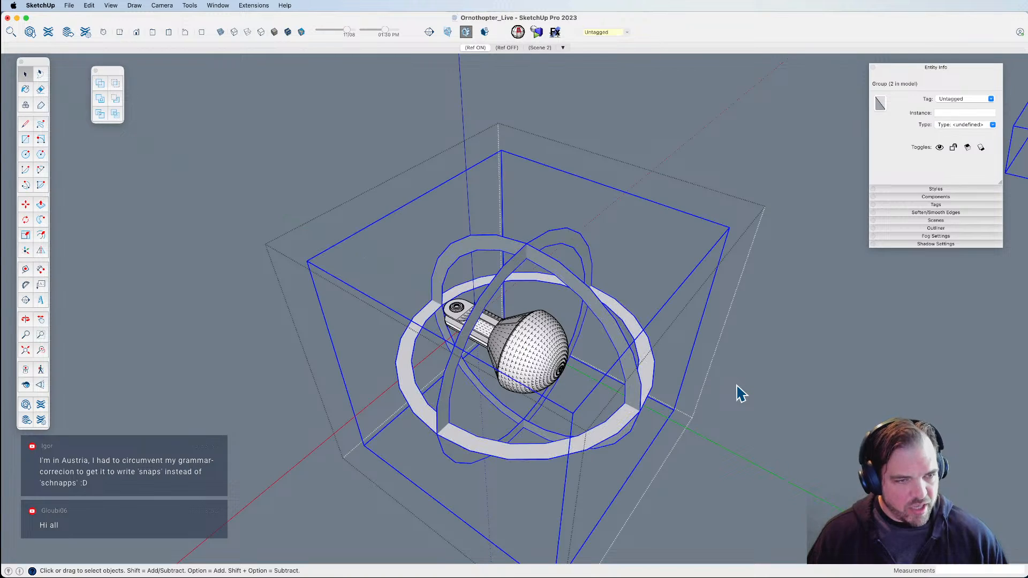
{"action": "left_click", "coordinate": [736, 386]}
{"action": "scroll", "coordinate": [736, 385], "scroll_direction": "down", "scroll_amount": 4}
{"action": "left_click", "coordinate": [737, 386]}
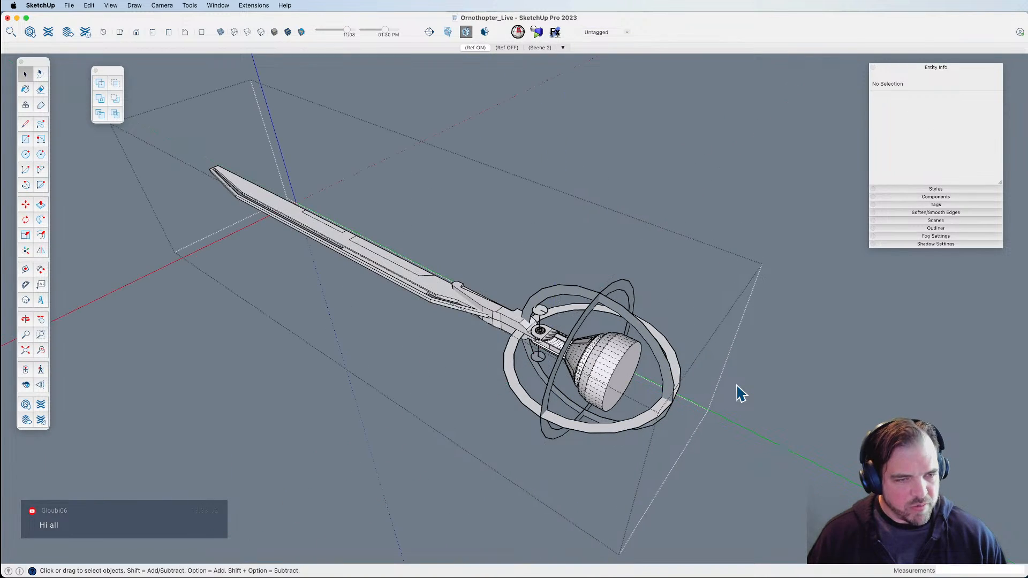
Remove the Wing-Ball Socket component from the nested group it shares with the ball joint.
{"action": "scroll", "coordinate": [618, 345], "scroll_direction": "up", "scroll_amount": 3}
{"action": "left_click", "coordinate": [538, 356]}
{"action": "middle_click_drag", "start_coordinate": [538, 356], "coordinate": [608, 391]}
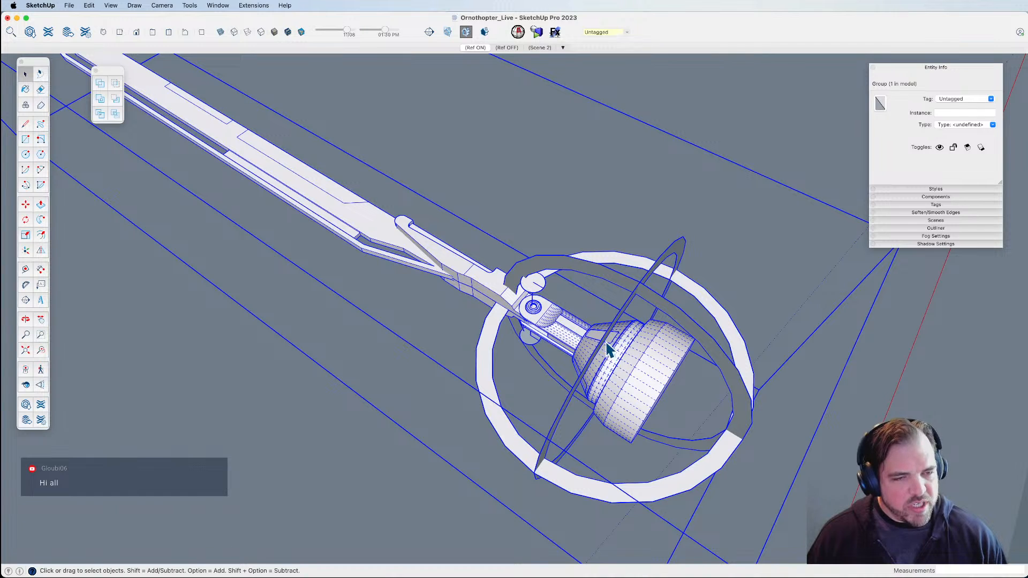
{"action": "double_click", "coordinate": [652, 373]}
{"action": "left_click", "coordinate": [650, 371]}
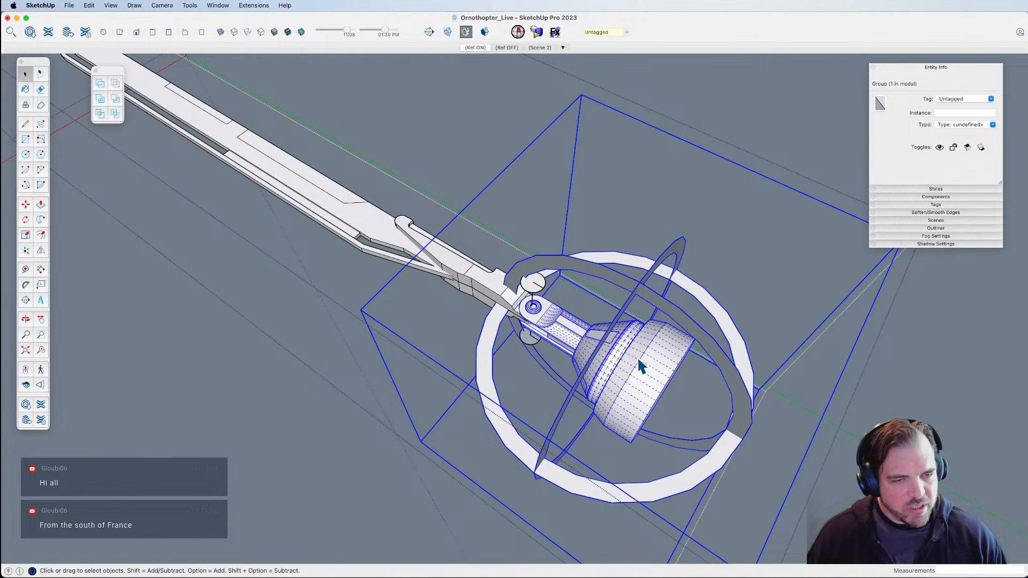
{"action": "double_click", "coordinate": [638, 359]}
{"action": "left_click", "coordinate": [633, 358]}
{"action": "left_click", "coordinate": [613, 347]}
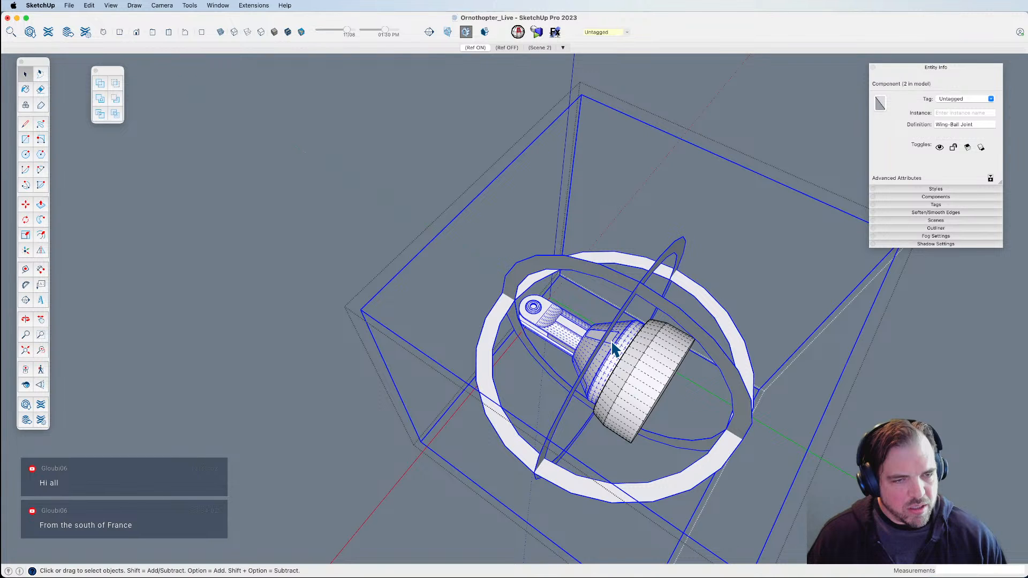
{"action": "left_click", "coordinate": [649, 370]}
{"action": "key", "text": "Delete"}
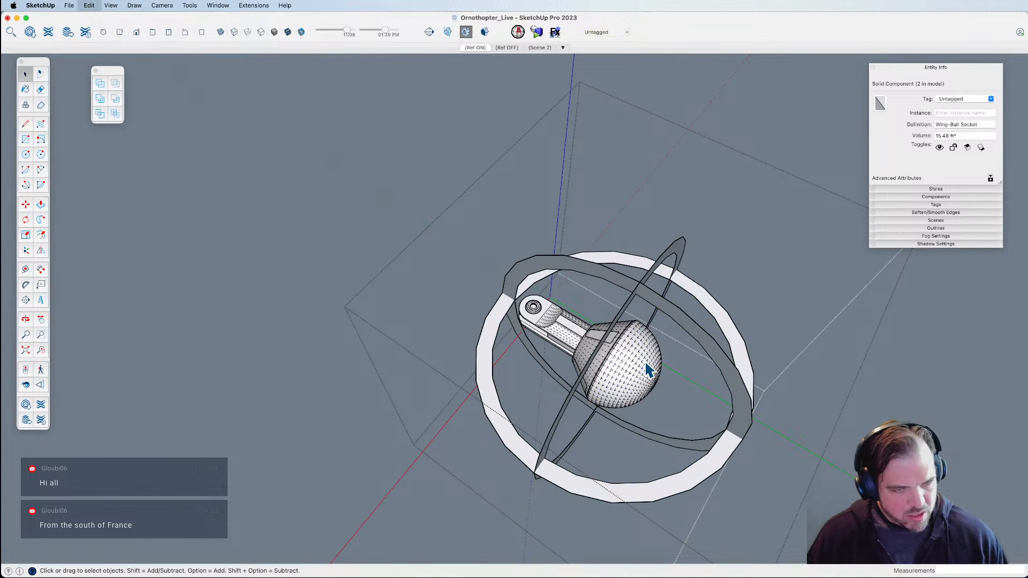
{"action": "scroll", "coordinate": [640, 367], "scroll_direction": "down", "scroll_amount": 2}
{"action": "left_click", "coordinate": [790, 426]}
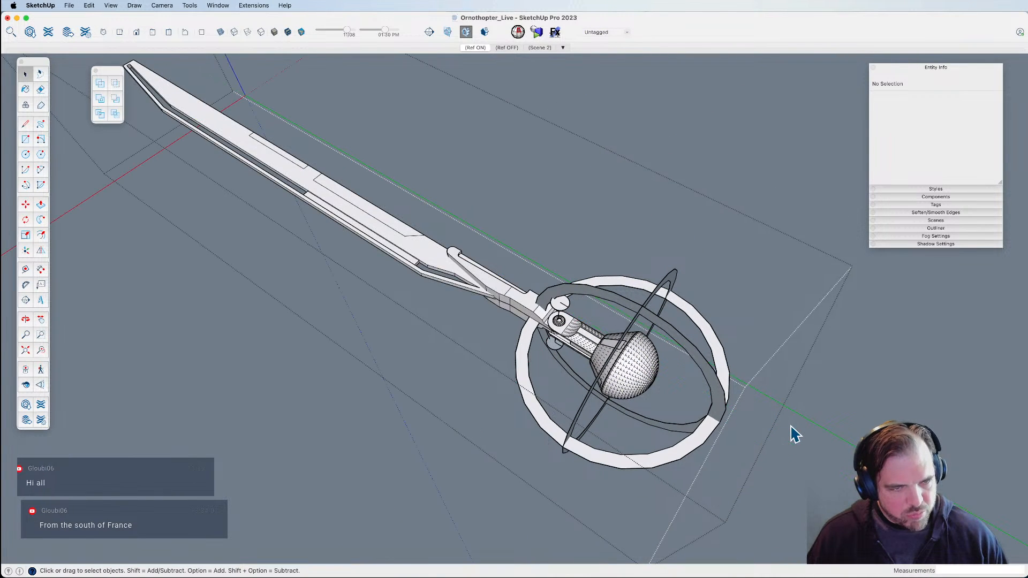
Paste the Wing-Ball Socket in place at the parent assembly level, outside the group holding the ball joint and rings.
{"action": "left_click", "coordinate": [617, 370]}
{"action": "left_click", "coordinate": [517, 311]}
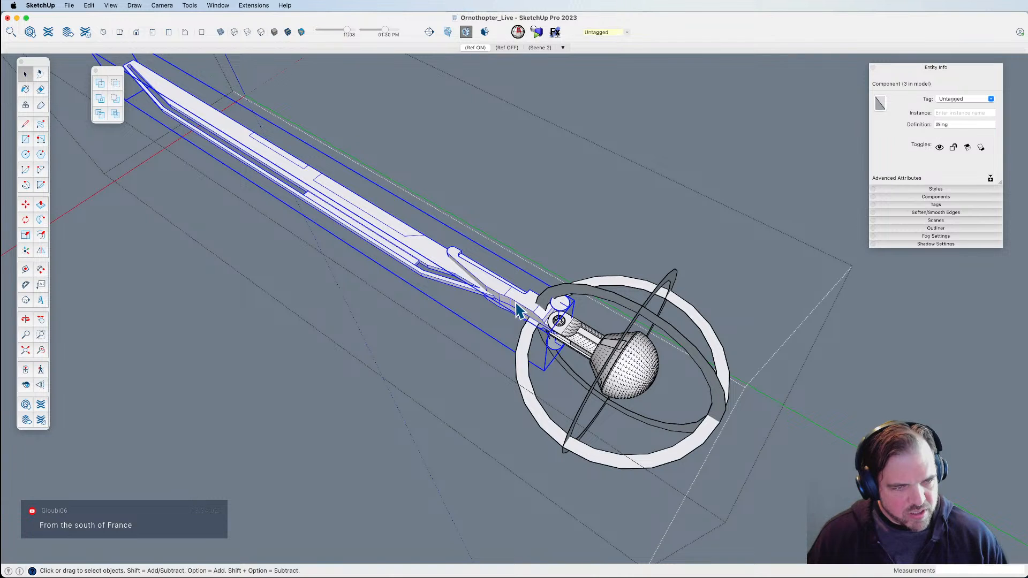
{"action": "left_click", "coordinate": [622, 366]}
{"action": "left_click", "coordinate": [517, 298]}
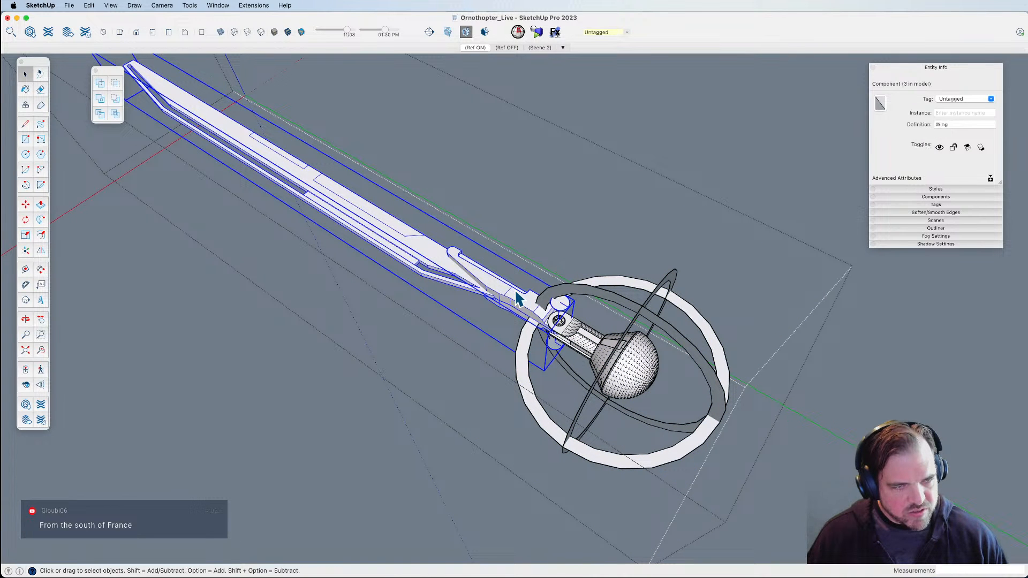
{"action": "left_click", "coordinate": [626, 376]}
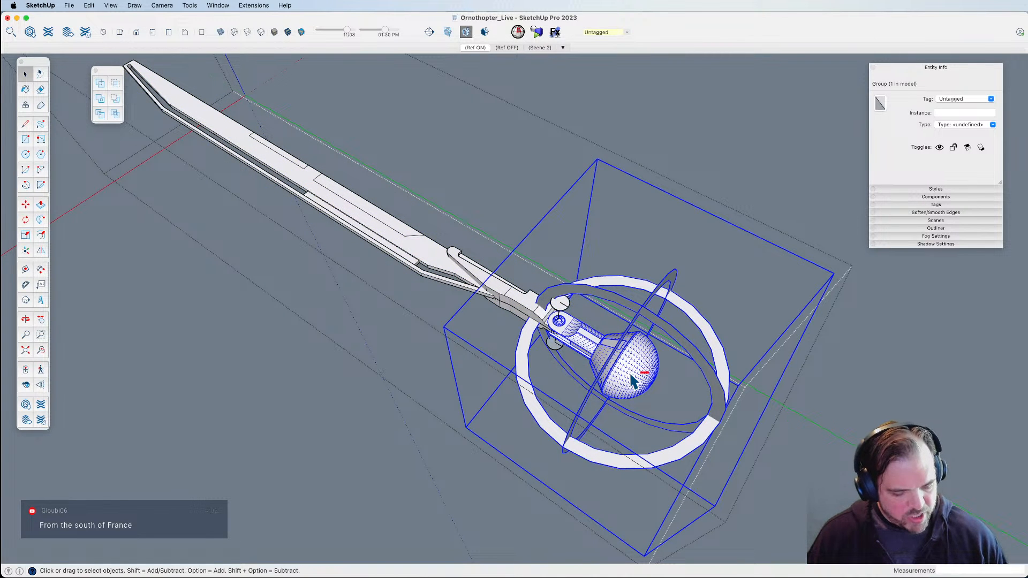
{"action": "key", "text": "alt+shift+h"}
Try rotating the ball joint group together with the wing about the guide rings' vertical axis.
{"action": "left_click", "coordinate": [597, 337]}
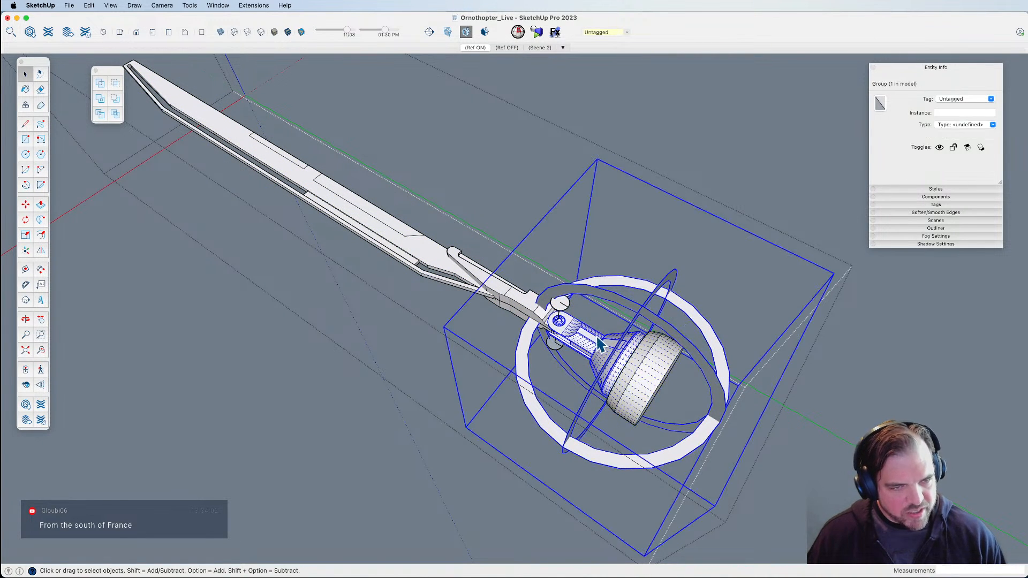
{"action": "left_click", "coordinate": [504, 303], "text": "shift"}
{"action": "middle_click_drag", "start_coordinate": [503, 302], "coordinate": [609, 309]}
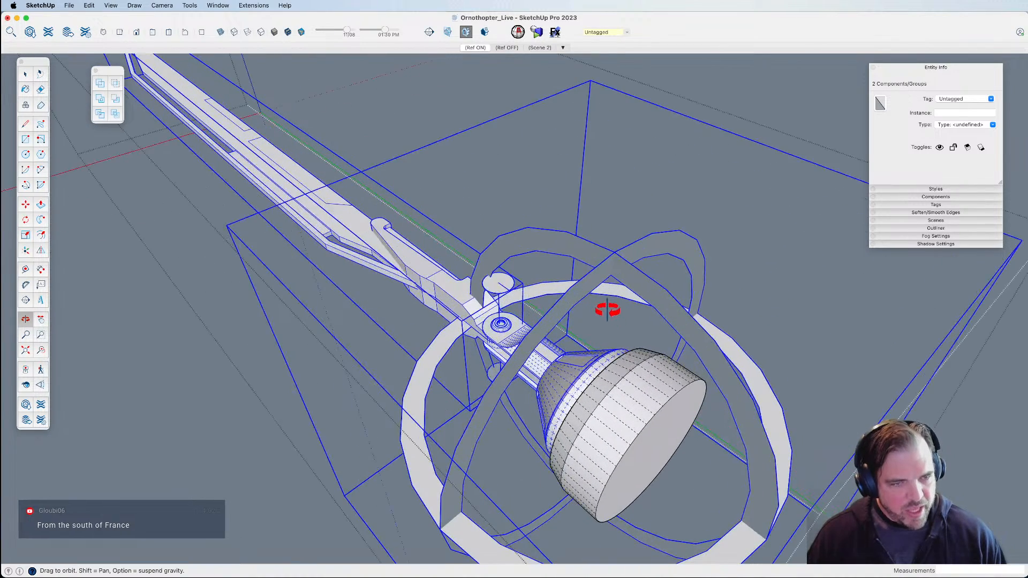
{"action": "key", "text": "q"}
{"action": "left_click", "coordinate": [615, 252]}
{"action": "left_click", "coordinate": [611, 275]}
{"action": "key", "text": "Escape"}
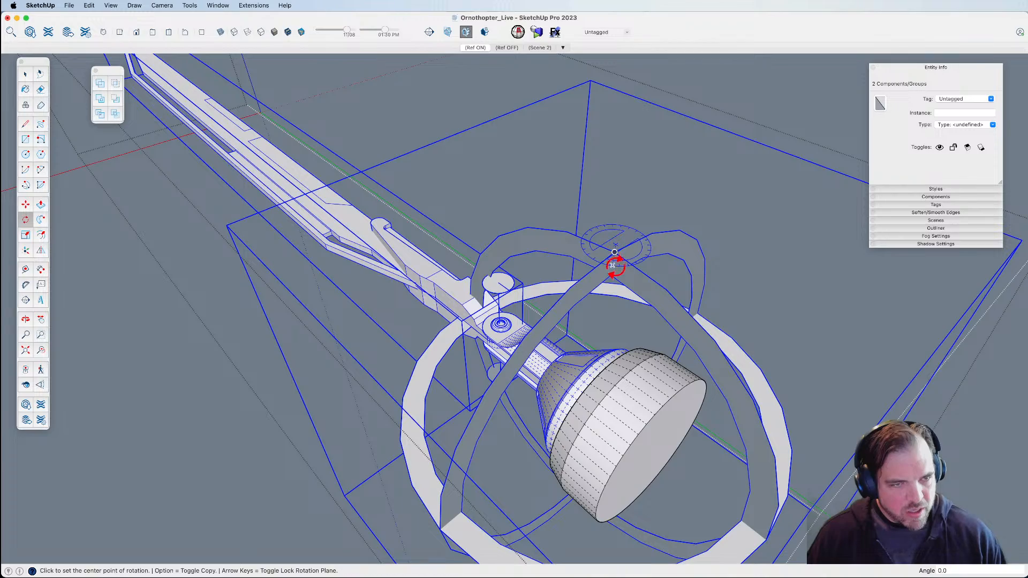
{"action": "left_click", "coordinate": [611, 275]}
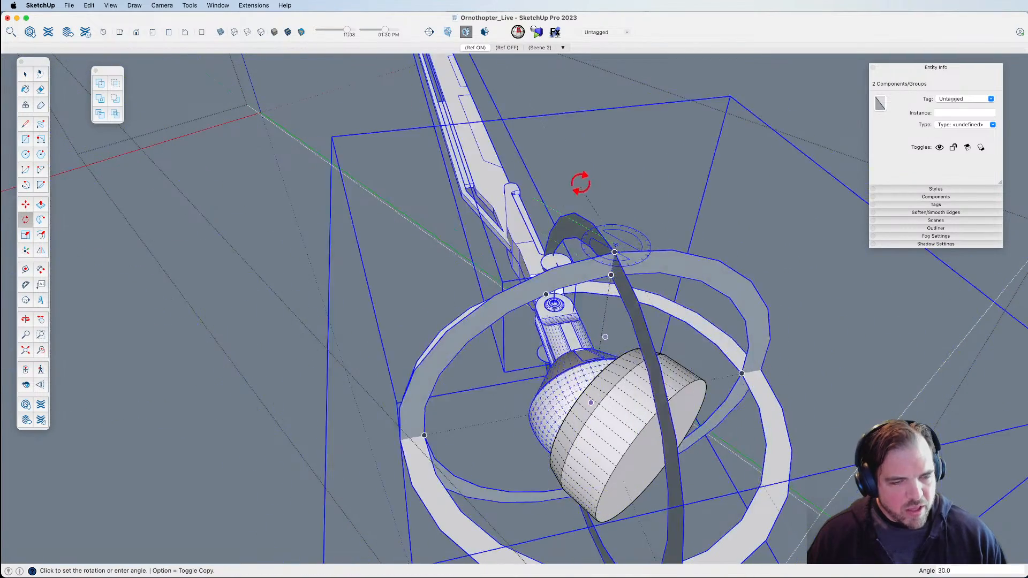
{"action": "middle_click_drag", "start_coordinate": [491, 208], "coordinate": [606, 205]}
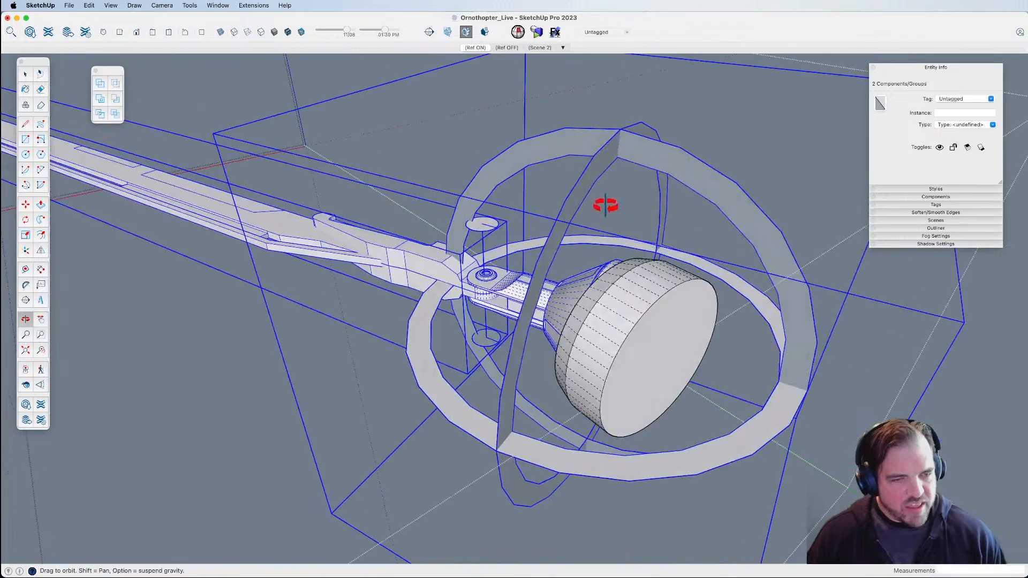
Try rotating the joint group and wing about 19° around the guide rings' horizontal axis.
{"action": "left_click_drag", "start_coordinate": [496, 451], "coordinate": [513, 431]}
{"action": "left_click", "coordinate": [512, 431]}
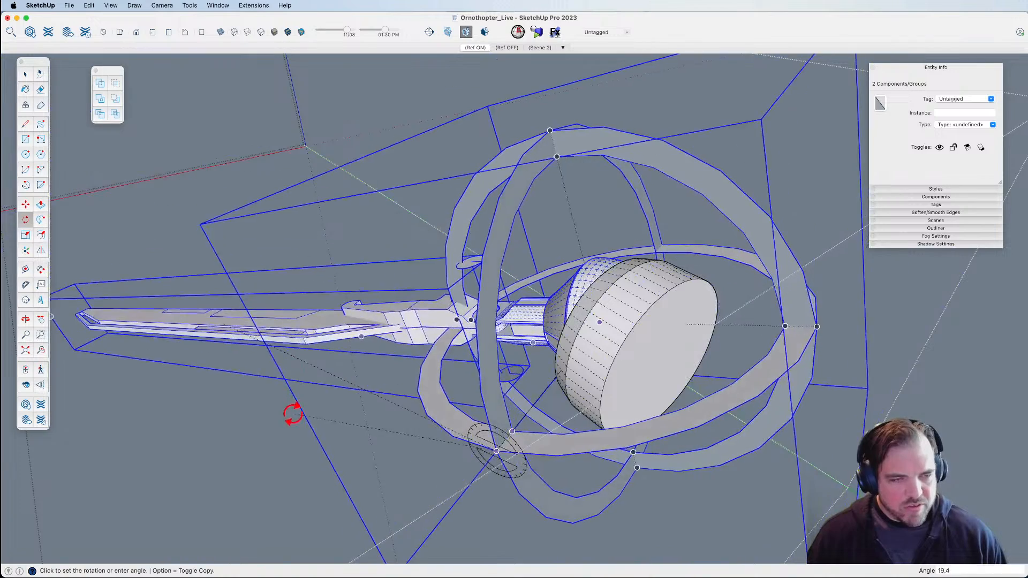
{"action": "left_click", "coordinate": [293, 409]}
Try rotating only the Wing component about its hinge axis, using the guide disc above the hinge as the centre.
{"action": "middle_click_drag", "start_coordinate": [313, 396], "coordinate": [549, 402]}
{"action": "key", "text": "space"}
{"action": "double_click", "coordinate": [497, 308]}
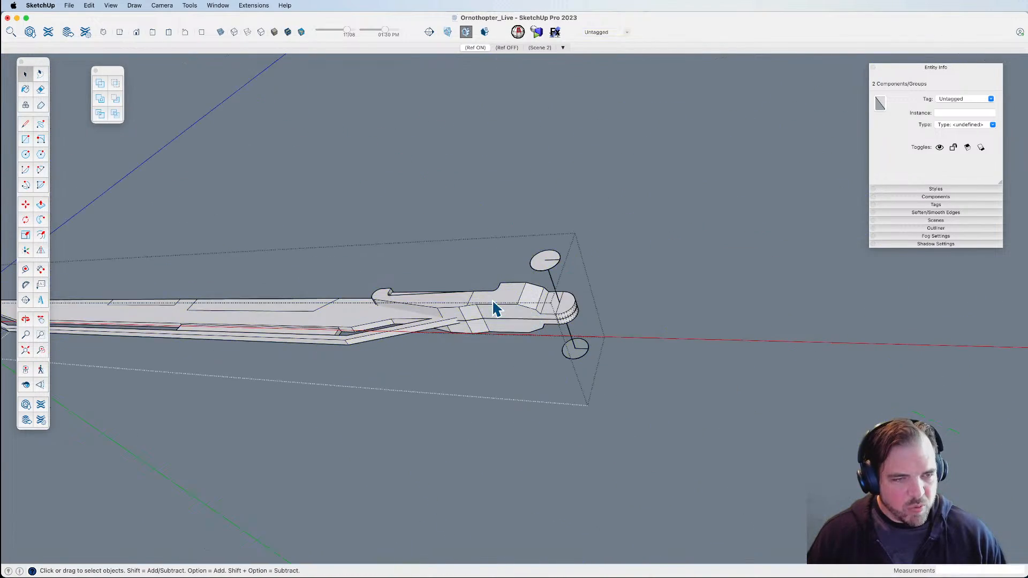
{"action": "left_click", "coordinate": [529, 410]}
{"action": "left_click", "coordinate": [504, 305]}
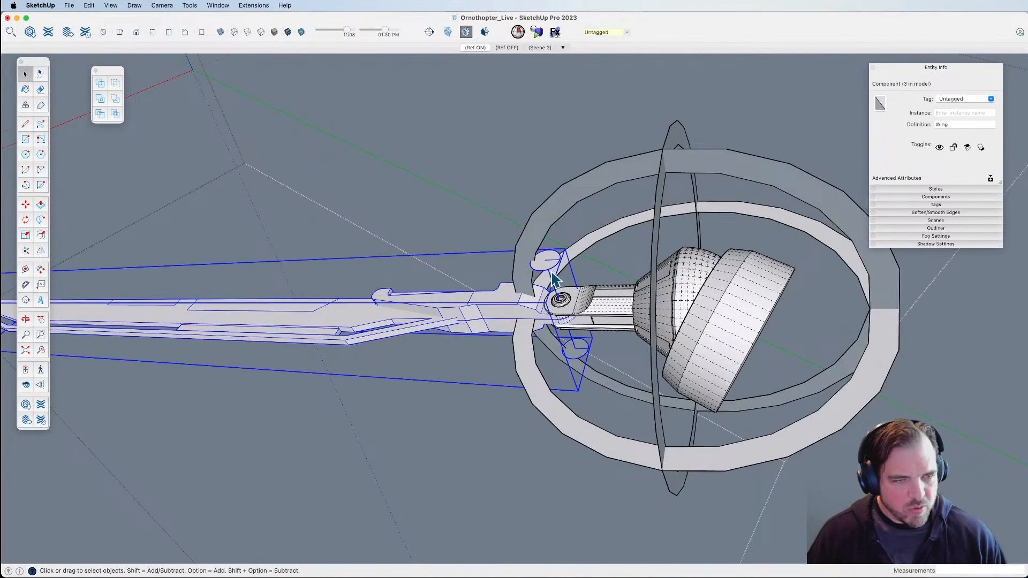
{"action": "scroll", "coordinate": [557, 275], "scroll_direction": "up", "scroll_amount": 3}
{"action": "key", "text": "q"}
{"action": "left_click", "coordinate": [541, 257]}
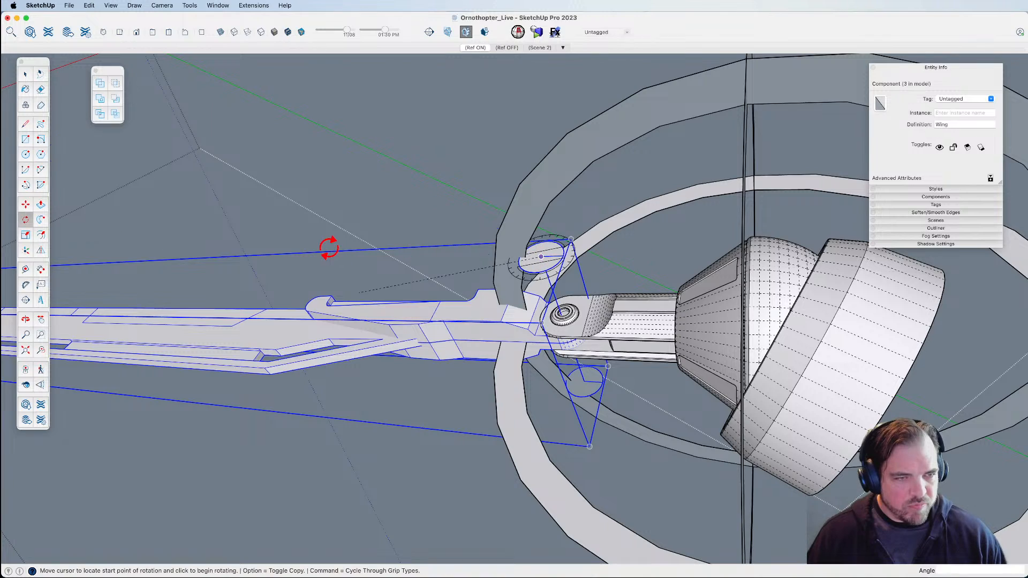
{"action": "left_click", "coordinate": [328, 245]}
{"action": "left_click", "coordinate": [267, 380]}
{"action": "key", "text": "space"}
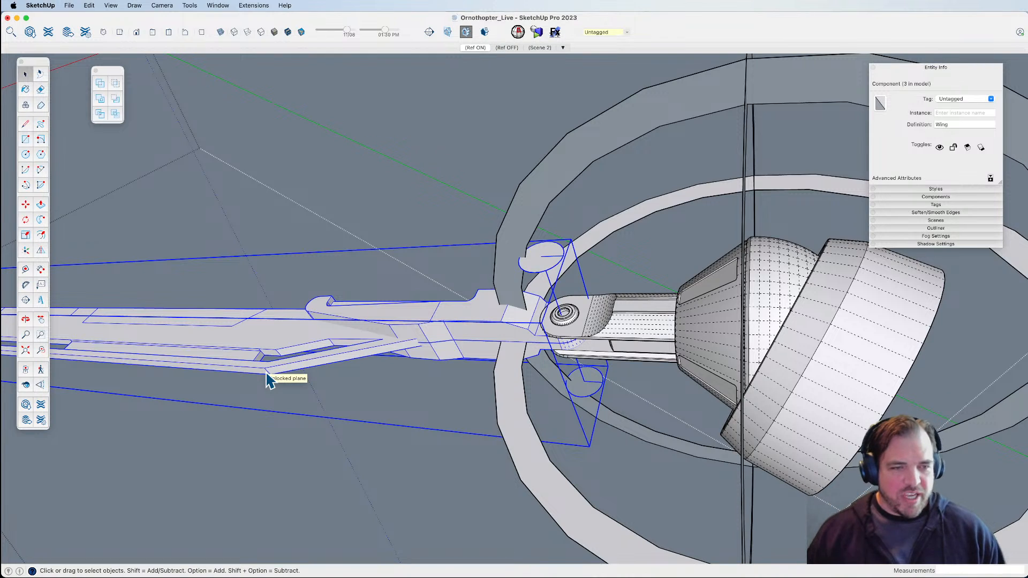
Undo the test rotations of the wing and ball joint.
{"action": "scroll", "coordinate": [268, 380], "scroll_direction": "down", "scroll_amount": 5}
{"action": "key", "text": "super+z"}
{"action": "key", "text": "super+z"}
{"action": "key", "text": "super+z"}
{"action": "key", "text": "super+z"}
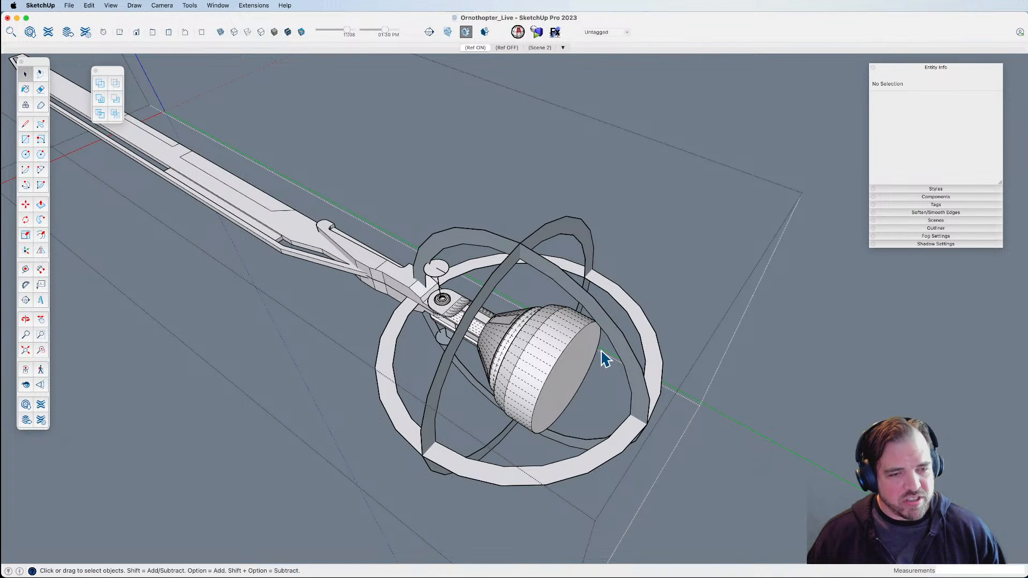
Turn off the display of hidden geometry and close the open wing assembly group.
{"action": "scroll", "coordinate": [616, 363], "scroll_direction": "down", "scroll_amount": 5}
{"action": "middle_click_drag", "start_coordinate": [599, 381], "coordinate": [569, 390]}
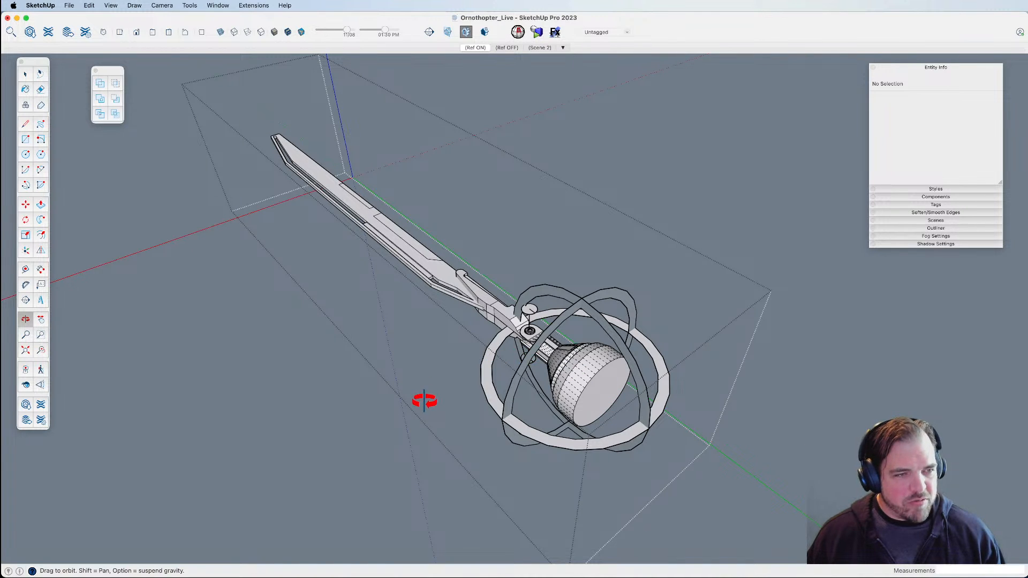
{"action": "middle_click_drag", "start_coordinate": [369, 415], "coordinate": [369, 417]}
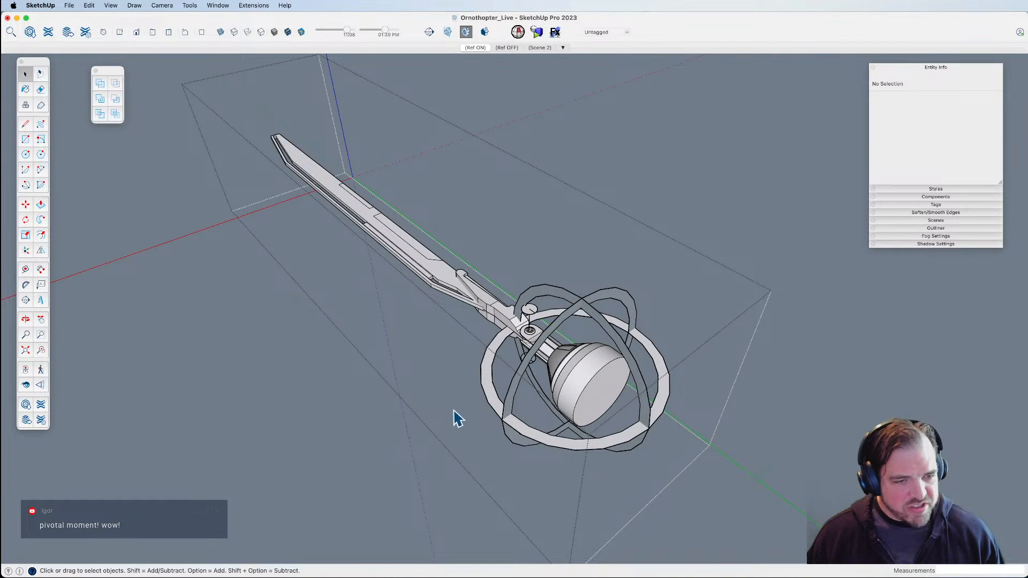
{"action": "mouse_move", "coordinate": [395, 445]}
{"action": "middle_mouse_down"}
{"action": "mouse_move", "coordinate": [530, 397]}
{"action": "mouse_move", "coordinate": [415, 354]}
{"action": "mouse_move", "coordinate": [746, 413]}
{"action": "mouse_move", "coordinate": [642, 328]}
{"action": "middle_mouse_up"}
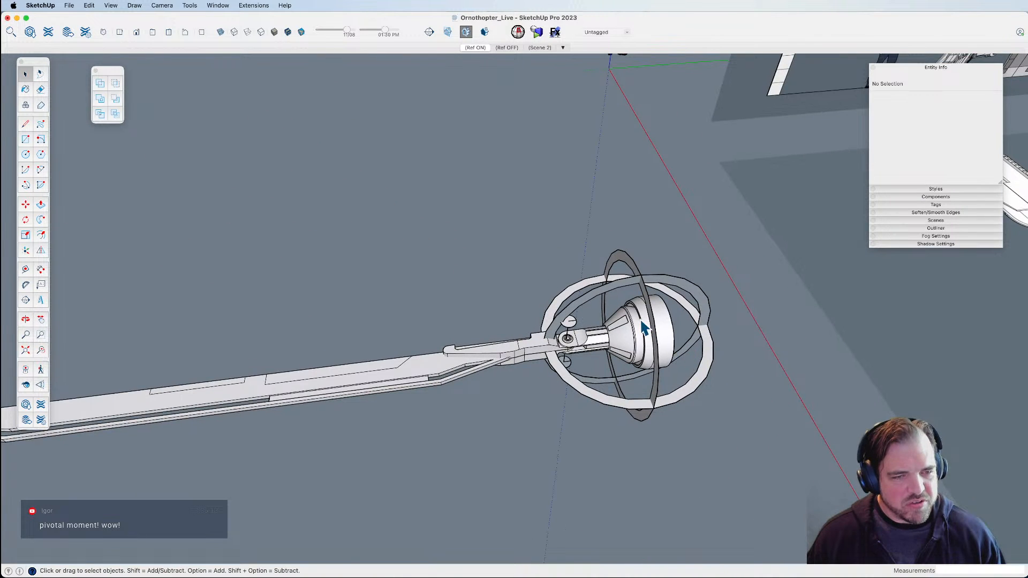
Copy the whole wing assembly group about 44' away, placing its socket against the side of the large ornithopter fuselage.
{"action": "left_click", "coordinate": [633, 379]}
{"action": "middle_click_drag", "start_coordinate": [633, 379], "coordinate": [554, 327]}
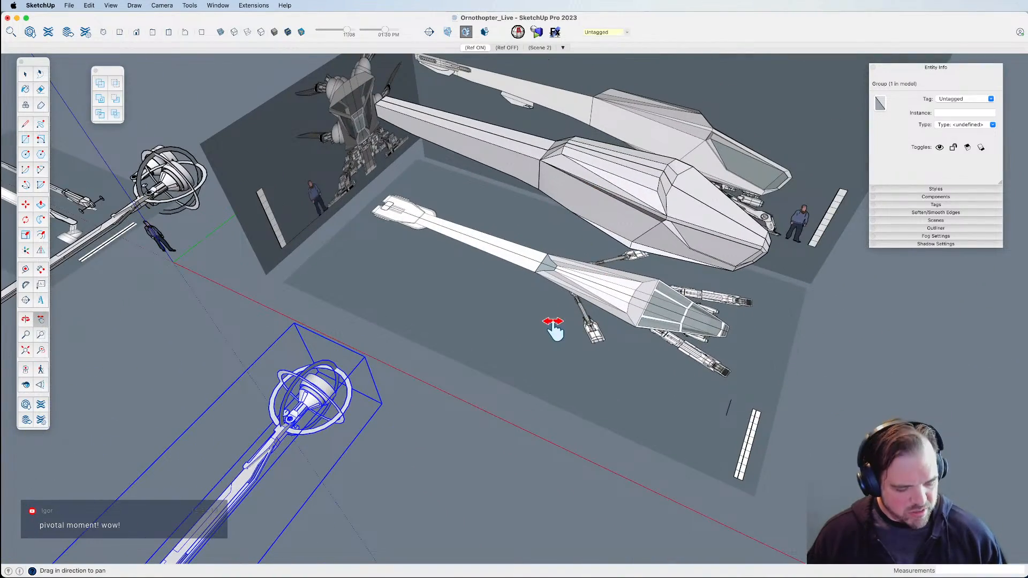
{"action": "key", "text": "m"}
{"action": "scroll", "coordinate": [319, 393], "scroll_direction": "up", "scroll_amount": 6}
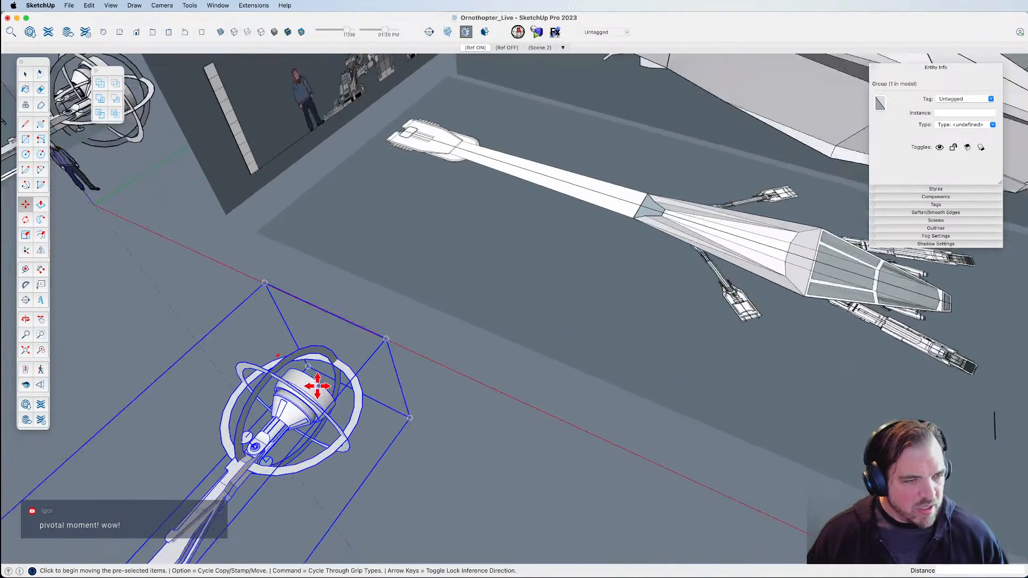
{"action": "left_click", "coordinate": [316, 382]}
{"action": "scroll", "coordinate": [308, 377], "scroll_direction": "down", "scroll_amount": 8}
{"action": "key", "text": "alt"}
{"action": "scroll", "coordinate": [509, 276], "scroll_direction": "up", "scroll_amount": 4}
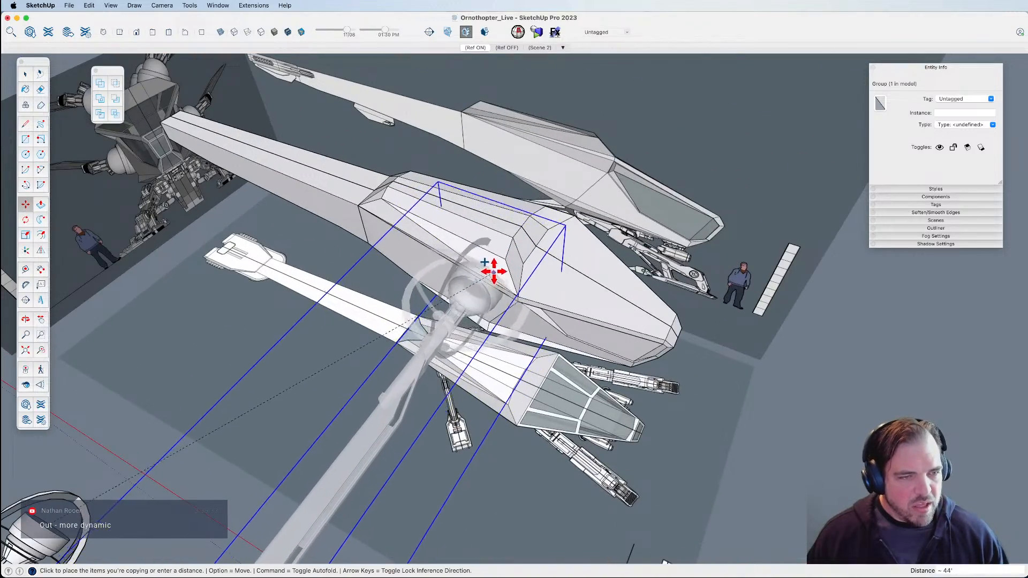
{"action": "left_click", "coordinate": [492, 267]}
Copy the wing assembly at the fuselage about 5' straight down to make a lower wing.
{"action": "middle_click_drag", "start_coordinate": [485, 320], "coordinate": [523, 249]}
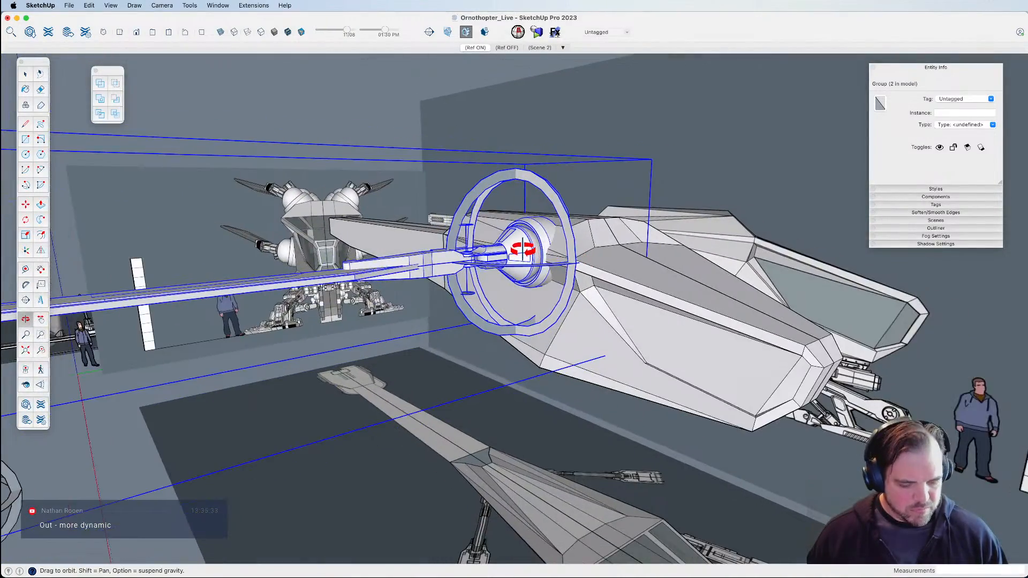
{"action": "key", "text": "m"}
{"action": "key", "text": "alt"}
{"action": "left_click", "coordinate": [528, 241]}
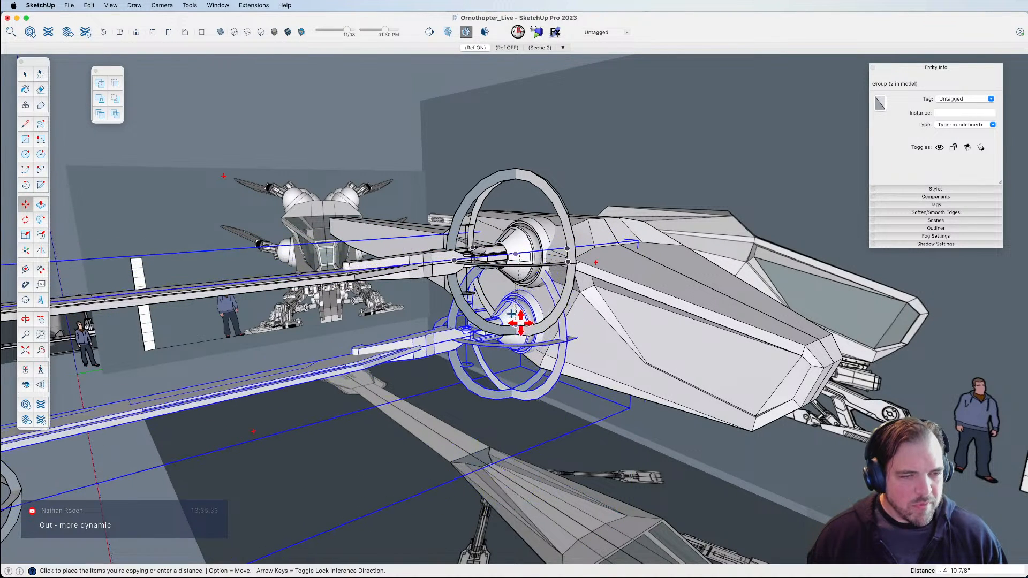
{"action": "left_click", "coordinate": [523, 332]}
{"action": "middle_click_drag", "start_coordinate": [523, 332], "coordinate": [560, 354]}
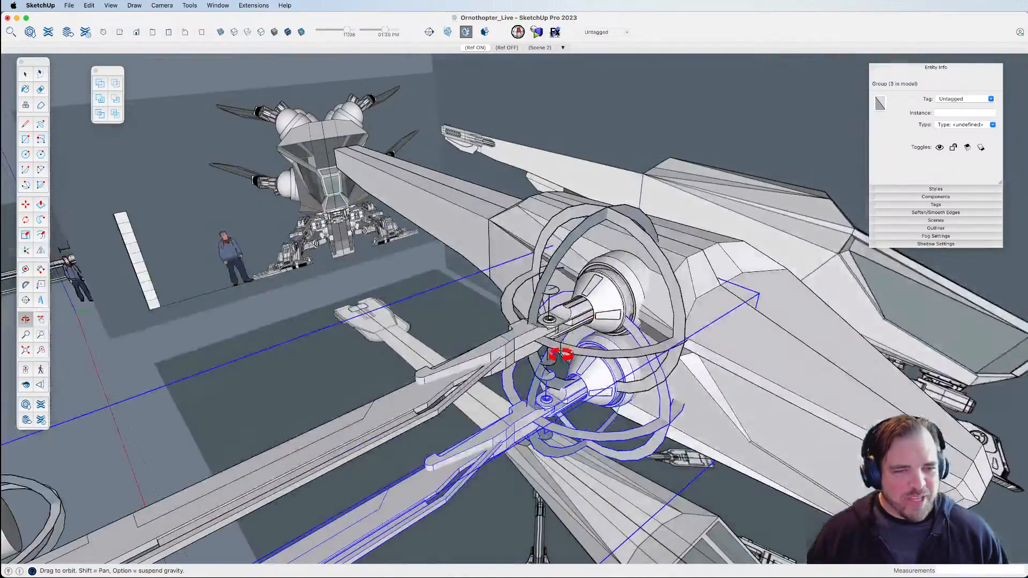
Rotate the upper wing assembly upward about the fore-aft axis picked across its guide ring.
{"action": "middle_click_drag", "start_coordinate": [627, 303], "coordinate": [406, 237]}
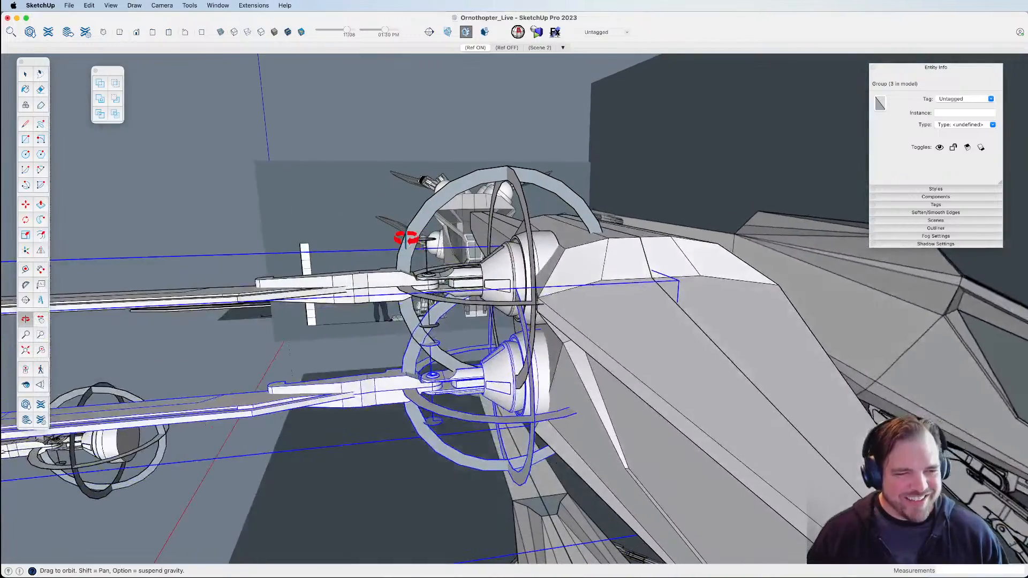
{"action": "middle_click_drag", "start_coordinate": [513, 285], "coordinate": [542, 256]}
{"action": "scroll", "coordinate": [545, 273], "scroll_direction": "down", "scroll_amount": 5}
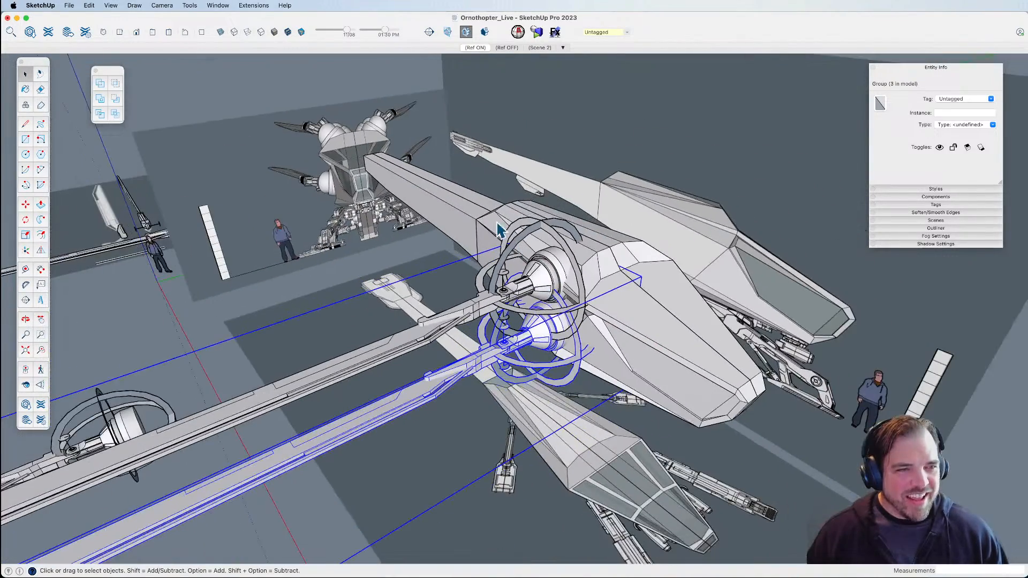
{"action": "left_click", "coordinate": [397, 83]}
{"action": "left_click", "coordinate": [566, 283]}
{"action": "scroll", "coordinate": [565, 284], "scroll_direction": "up", "scroll_amount": 5}
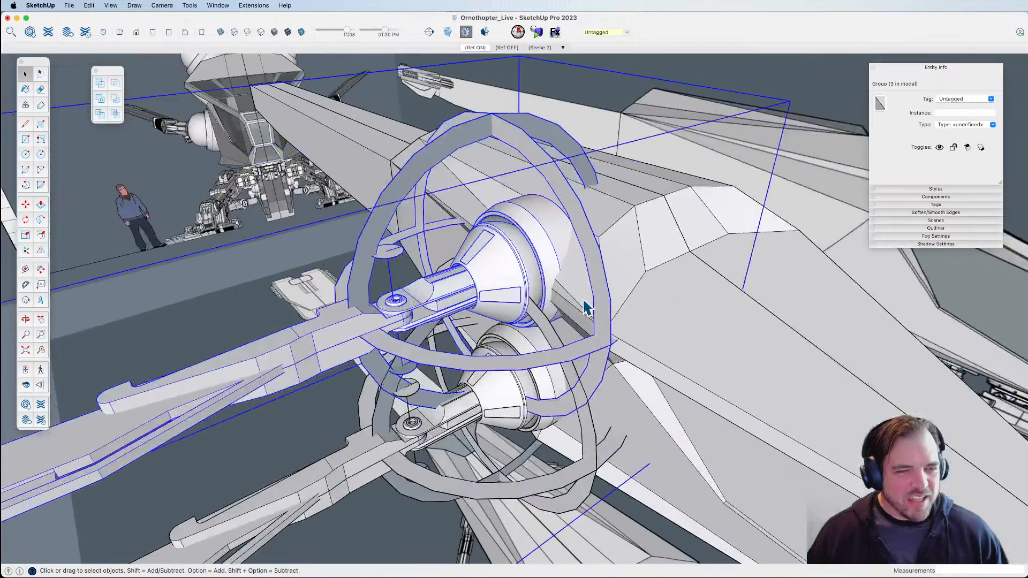
{"action": "scroll", "coordinate": [602, 349], "scroll_direction": "up", "scroll_amount": 2}
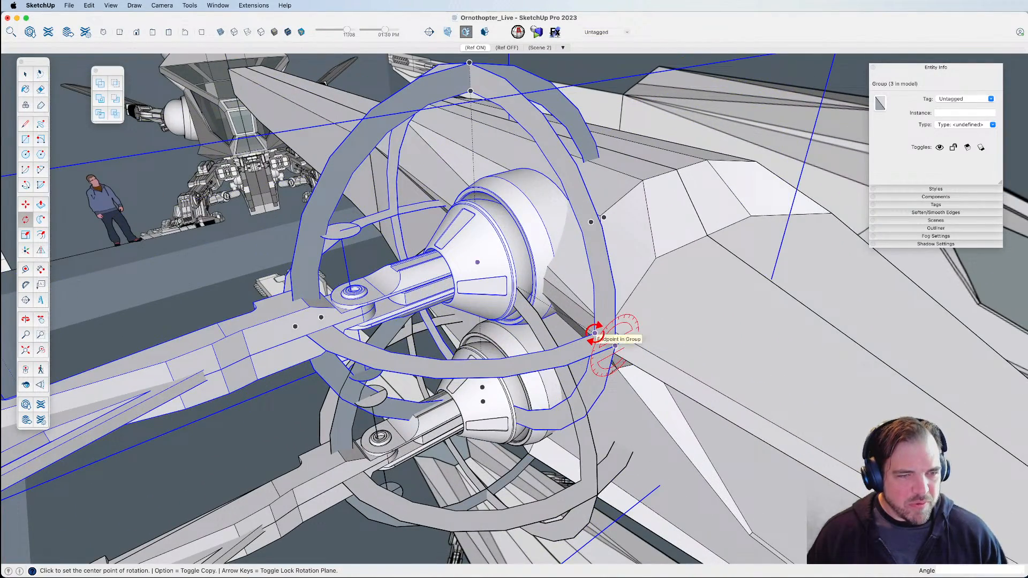
{"action": "left_click_drag", "start_coordinate": [615, 345], "coordinate": [595, 334]}
{"action": "scroll", "coordinate": [595, 334], "scroll_direction": "down", "scroll_amount": 8}
{"action": "left_click", "coordinate": [482, 402]}
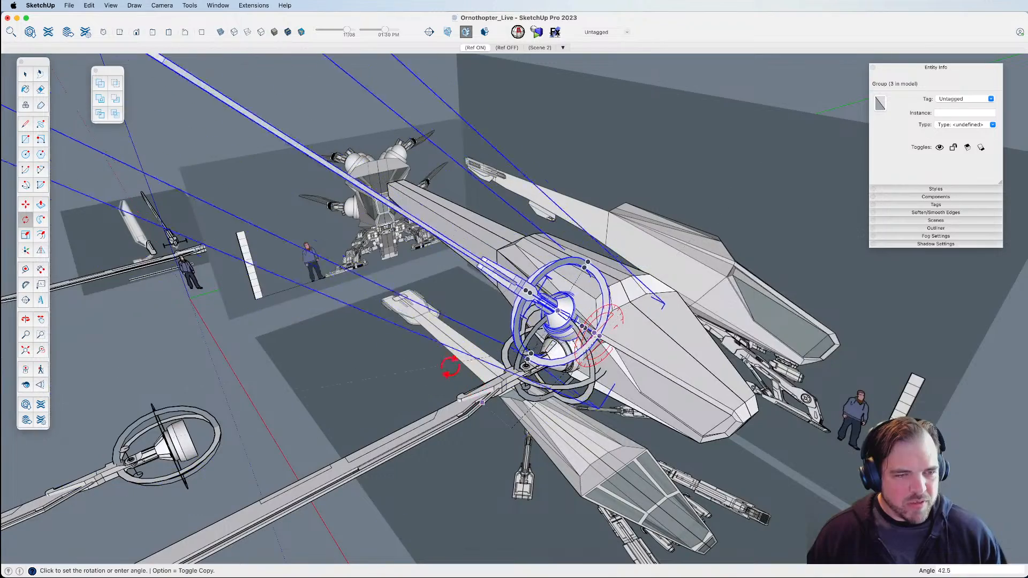
Move the tilted upper wing assembly up about 2' 8" along the fuselage side.
{"action": "middle_click_drag", "start_coordinate": [413, 461], "coordinate": [535, 257]}
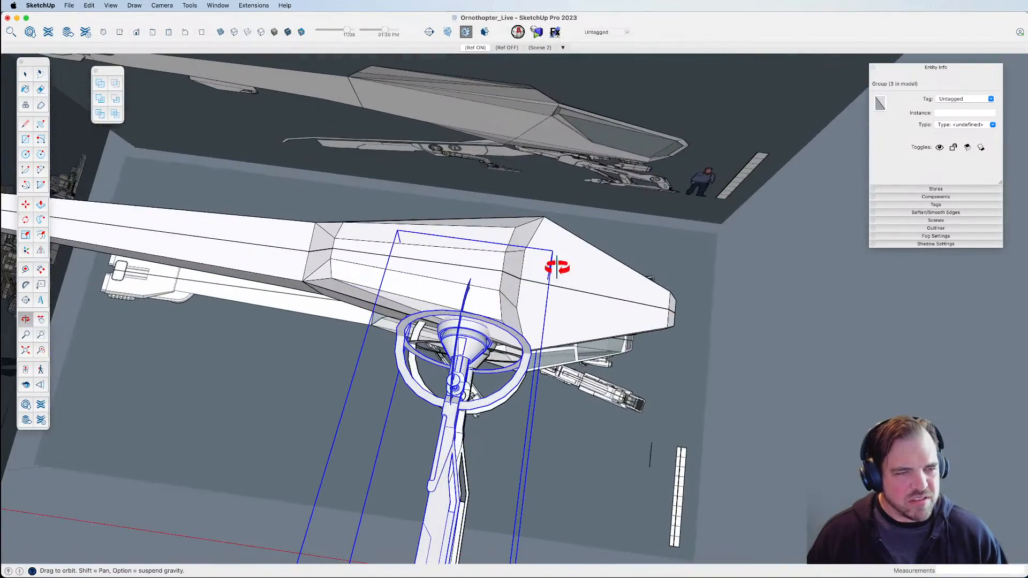
{"action": "middle_click_drag", "start_coordinate": [762, 360], "coordinate": [124, 81]}
{"action": "key", "text": "m"}
{"action": "left_click", "coordinate": [597, 168]}
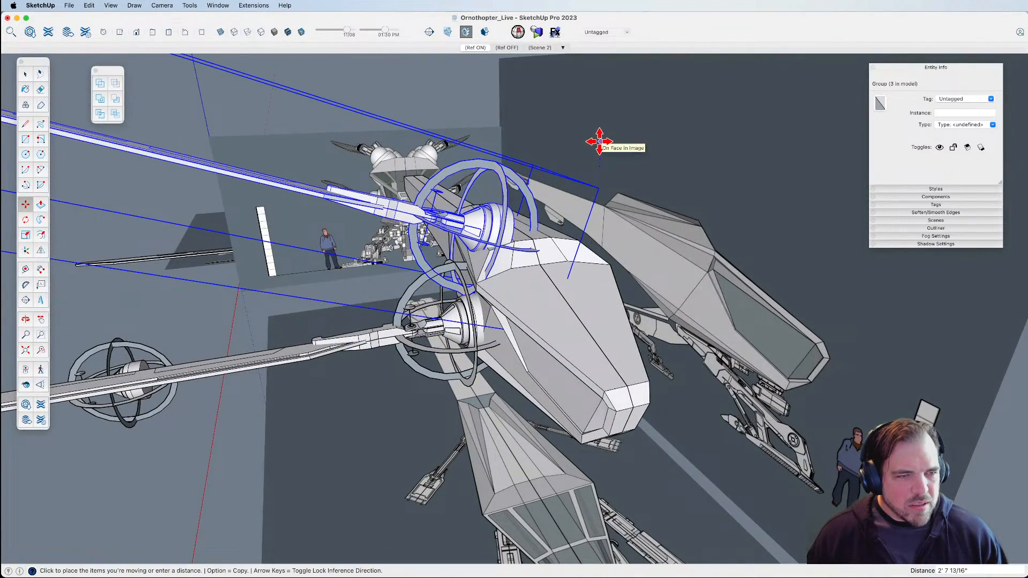
{"action": "middle_click_drag", "start_coordinate": [591, 197], "coordinate": [436, 212]}
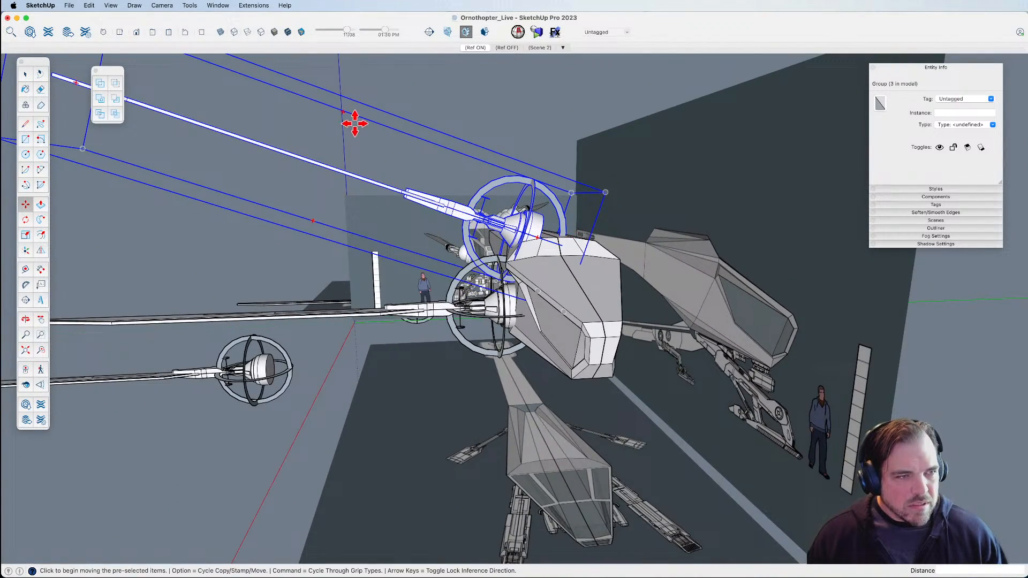
Rotate the upper wing assembly to a steeper upward angle using its bounding-box rotation grip.
{"action": "left_click", "coordinate": [342, 112]}
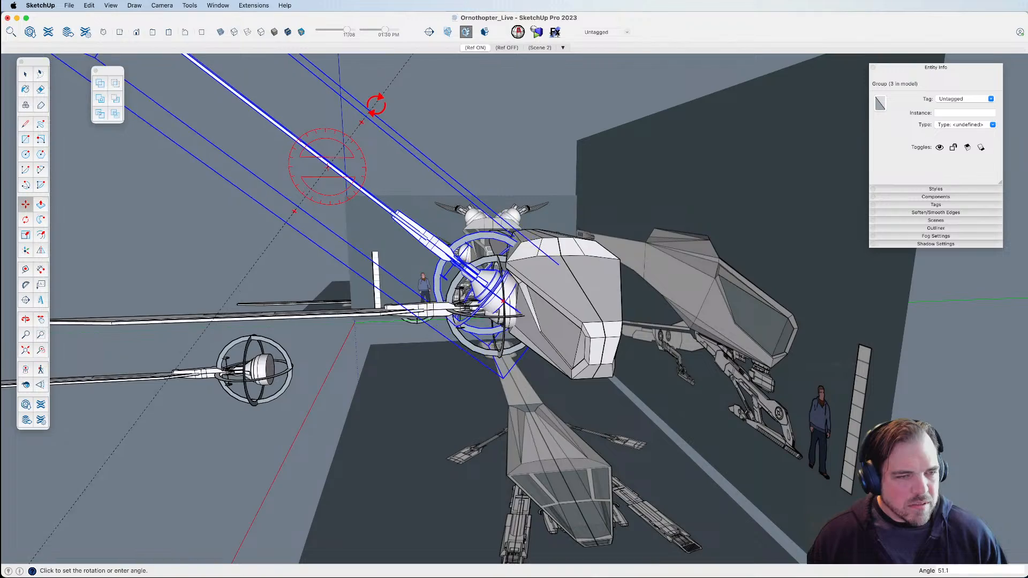
{"action": "scroll", "coordinate": [482, 305], "scroll_direction": "up", "scroll_amount": 10}
{"action": "middle_click_drag", "start_coordinate": [486, 310], "coordinate": [493, 362]}
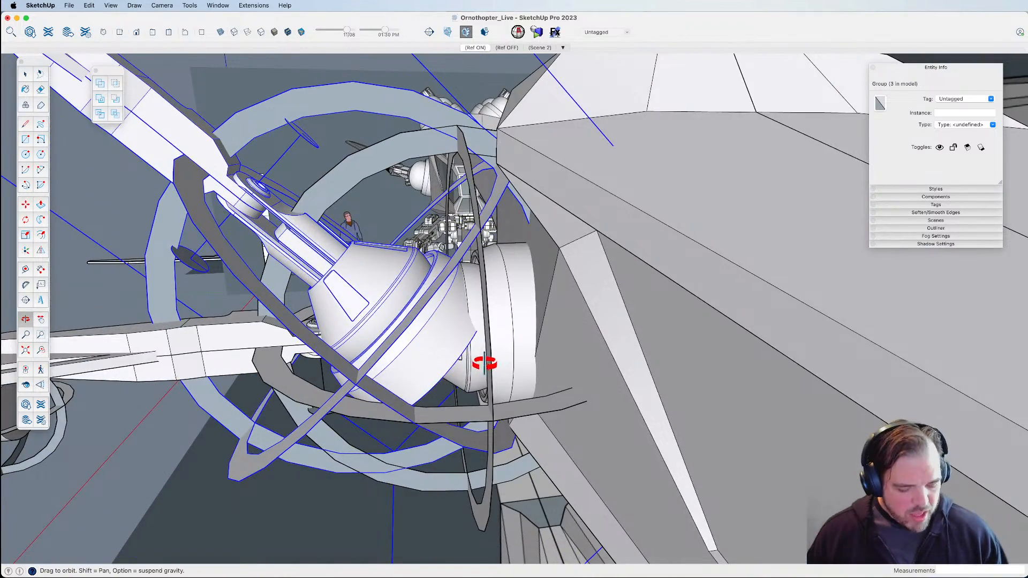
Move the steeply tilted upper wing assembly up onto the fuselage's upper shoulder, above the lower wing's joint.
{"action": "scroll", "coordinate": [436, 385], "scroll_direction": "down", "scroll_amount": 10}
{"action": "left_click", "coordinate": [436, 385]}
{"action": "middle_click_drag", "start_coordinate": [439, 377], "coordinate": [447, 428]}
{"action": "middle_click_drag", "start_coordinate": [493, 275], "coordinate": [513, 220]}
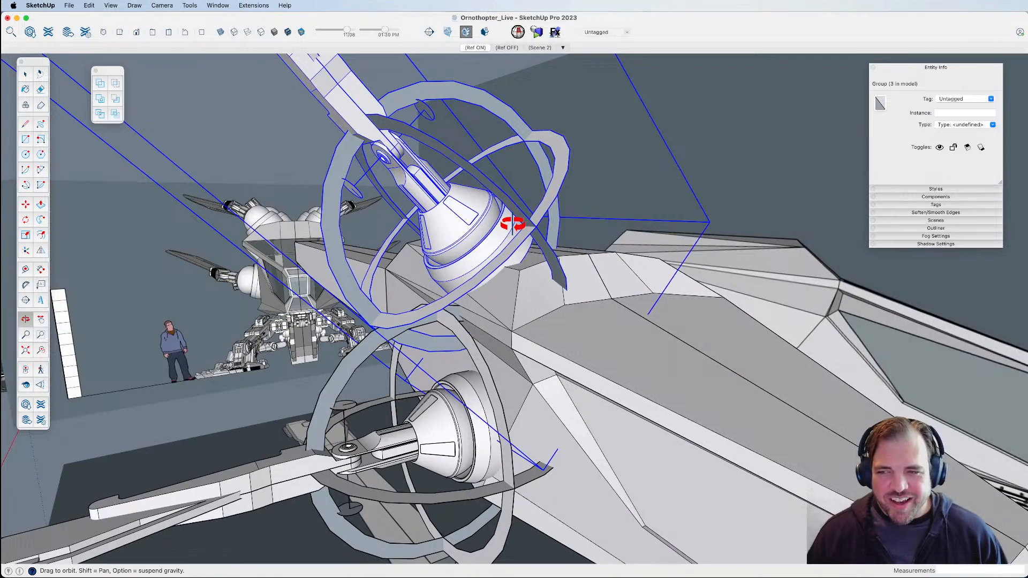
{"action": "middle_click_drag", "start_coordinate": [491, 263], "coordinate": [553, 304]}
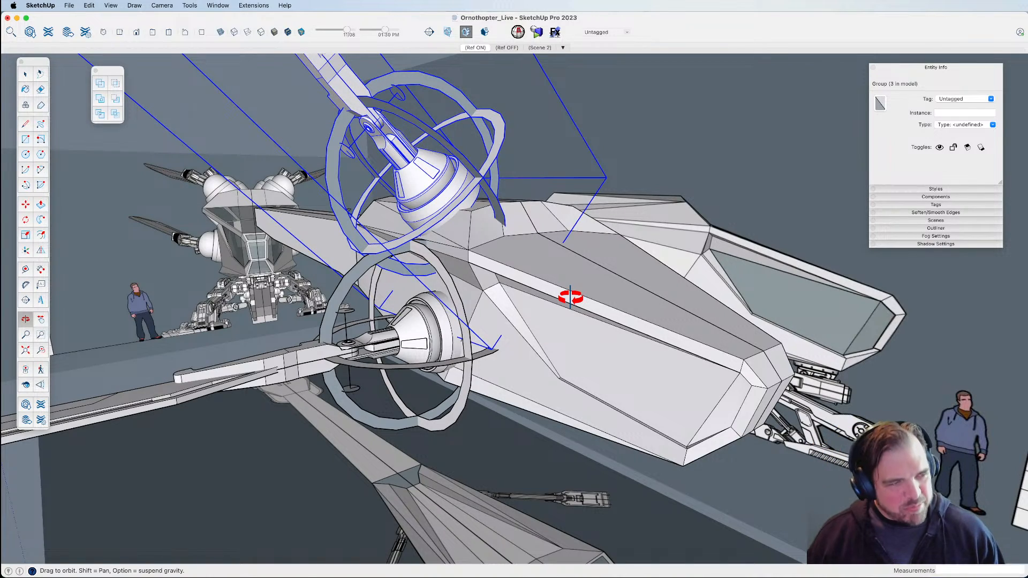
Rotate the upper wing assembly to a steeper upward tilt about an axis picked across the edge of its guide ring.
{"action": "middle_click_drag", "start_coordinate": [482, 202], "coordinate": [638, 409]}
{"action": "scroll", "coordinate": [637, 408], "scroll_direction": "up", "scroll_amount": 3}
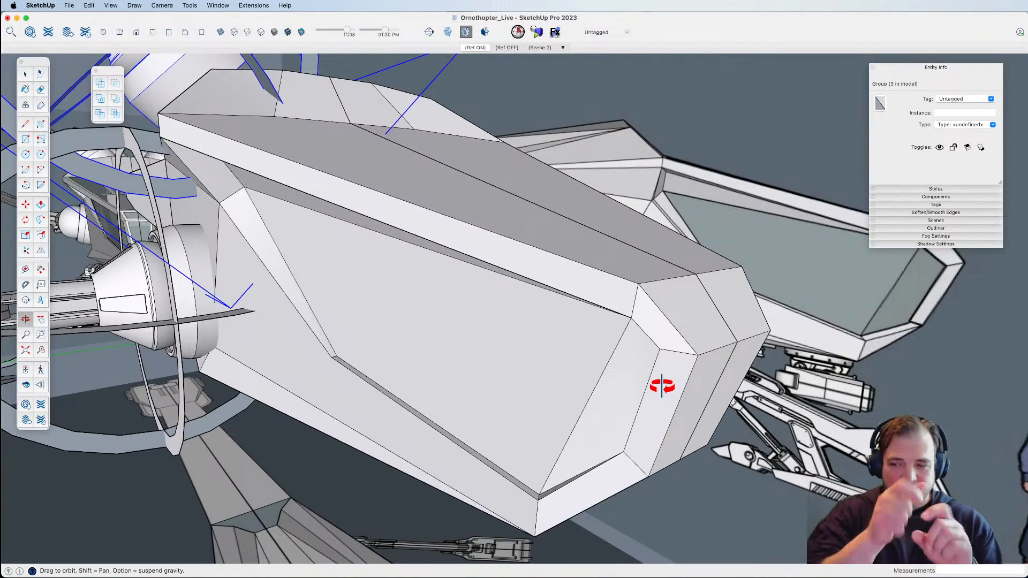
{"action": "middle_click_drag", "start_coordinate": [663, 386], "coordinate": [608, 329]}
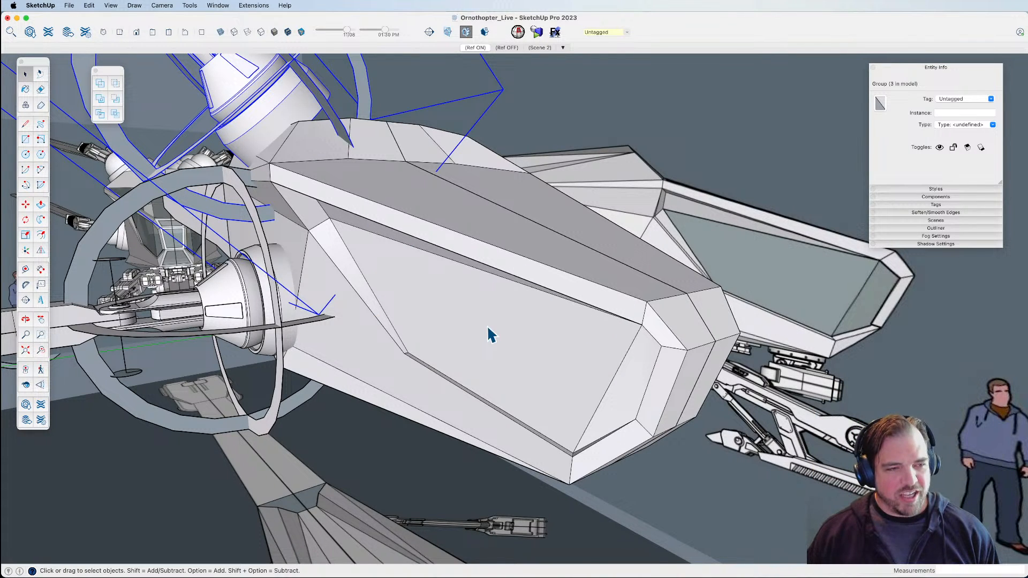
{"action": "middle_click_drag", "start_coordinate": [465, 321], "coordinate": [391, 193]}
{"action": "middle_click_drag", "start_coordinate": [454, 232], "coordinate": [466, 426]}
{"action": "scroll", "coordinate": [466, 426], "scroll_direction": "up", "scroll_amount": 5}
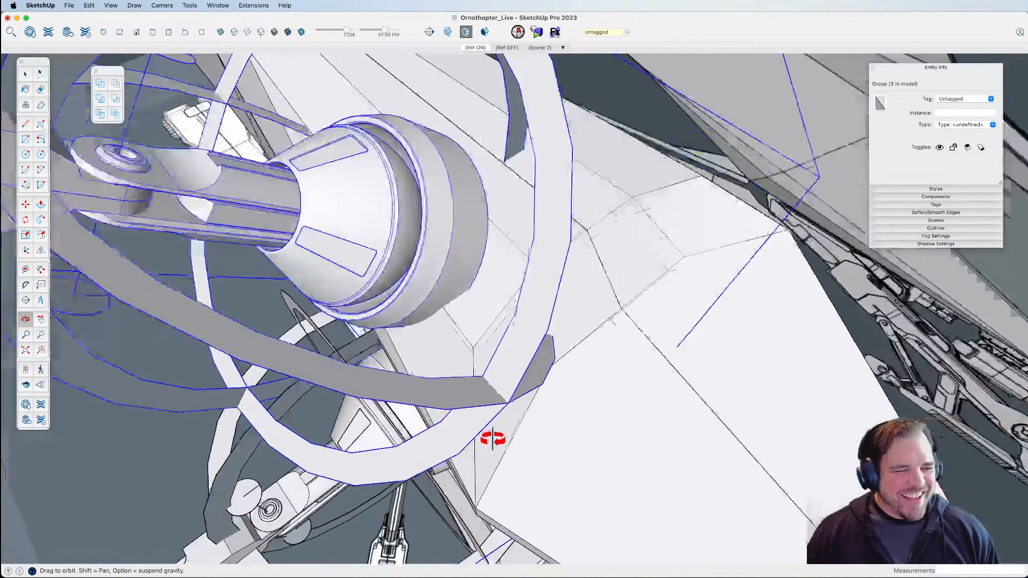
{"action": "key", "text": "q"}
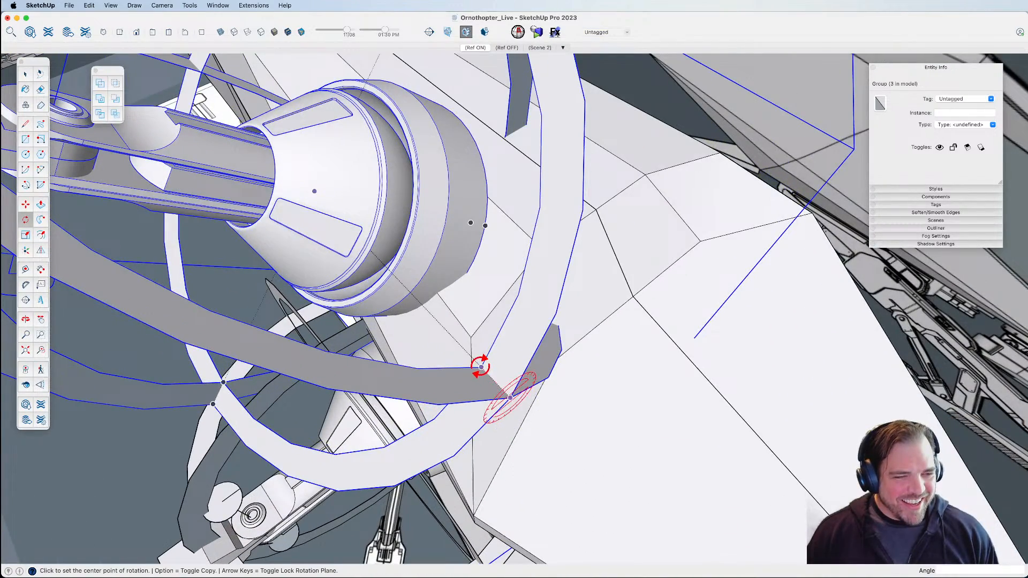
{"action": "left_click_drag", "start_coordinate": [511, 398], "coordinate": [480, 367]}
{"action": "scroll", "coordinate": [480, 366], "scroll_direction": "down", "scroll_amount": 4}
{"action": "middle_click_drag", "start_coordinate": [332, 277], "coordinate": [360, 110]}
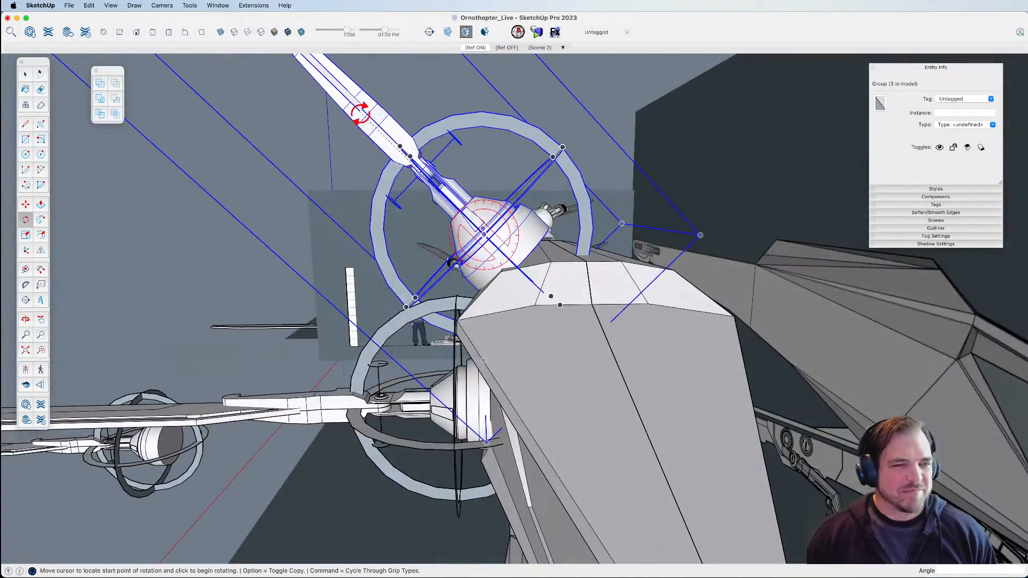
{"action": "left_click", "coordinate": [360, 107]}
Tilt the lower wing assembly slightly downward and move it about 8" to seat its socket against the fuselage side.
{"action": "middle_click_drag", "start_coordinate": [408, 150], "coordinate": [518, 292], "text": "shift"}
{"action": "middle_click_drag", "start_coordinate": [401, 247], "coordinate": [568, 276]}
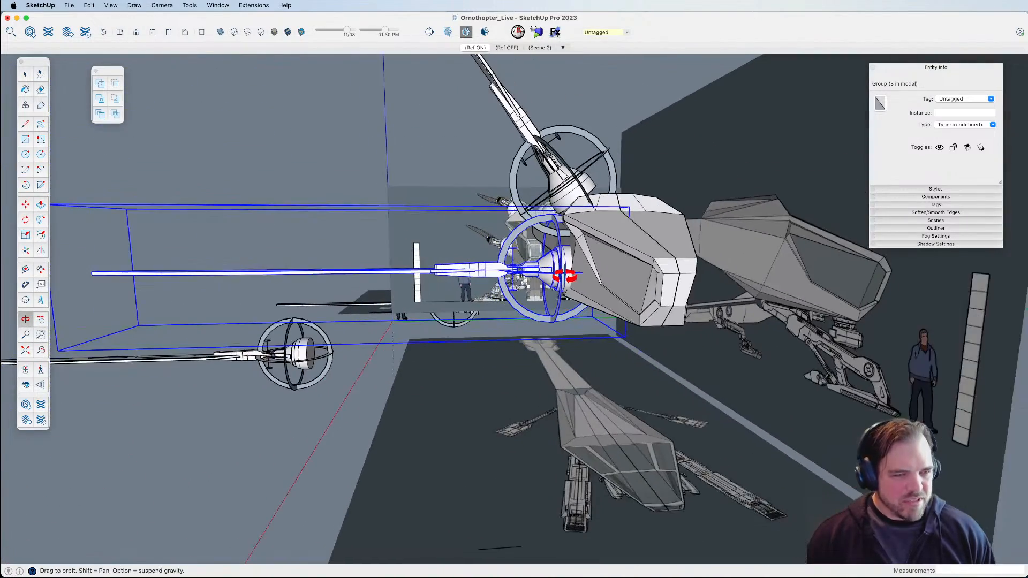
{"action": "key", "text": "m"}
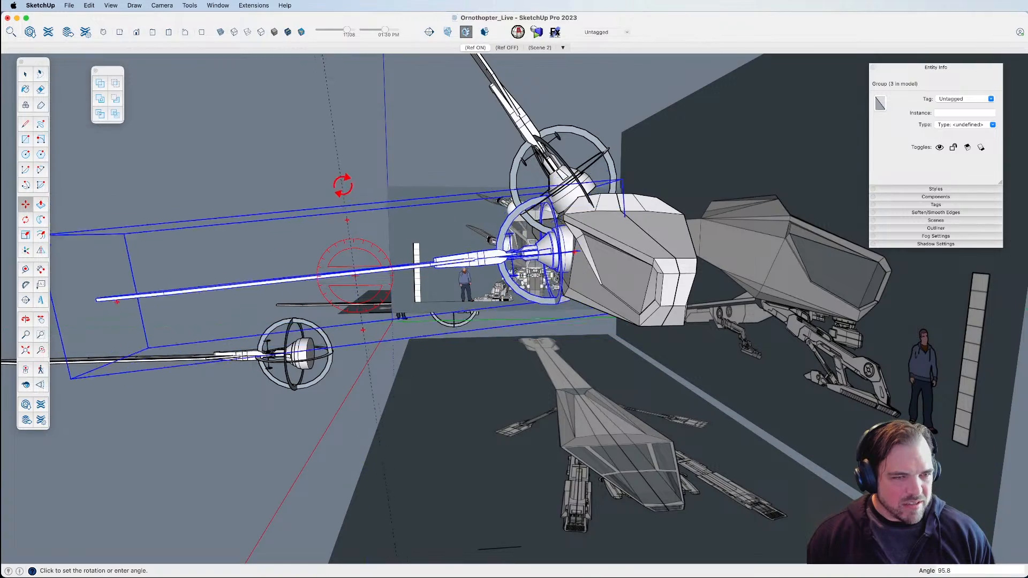
{"action": "scroll", "coordinate": [551, 248], "scroll_direction": "up", "scroll_amount": 5}
{"action": "middle_click_drag", "start_coordinate": [551, 248], "coordinate": [392, 352]}
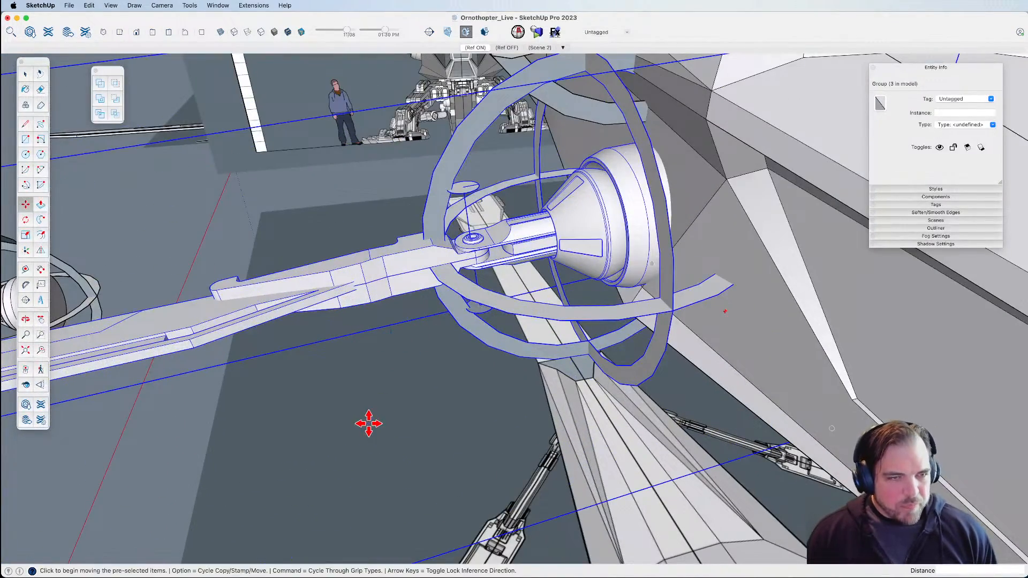
{"action": "left_click", "coordinate": [369, 424]}
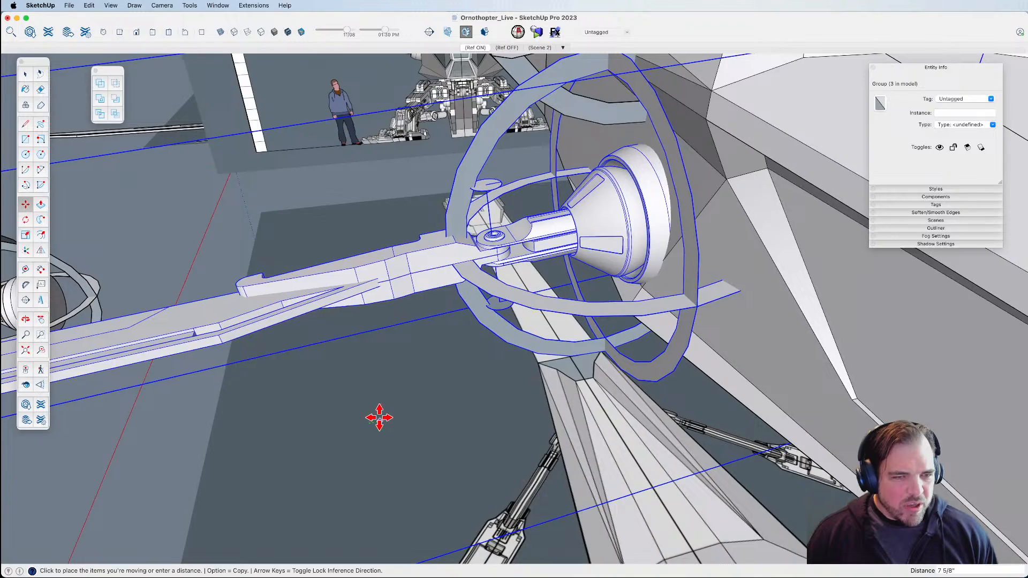
{"action": "middle_click_drag", "start_coordinate": [489, 343], "coordinate": [567, 263]}
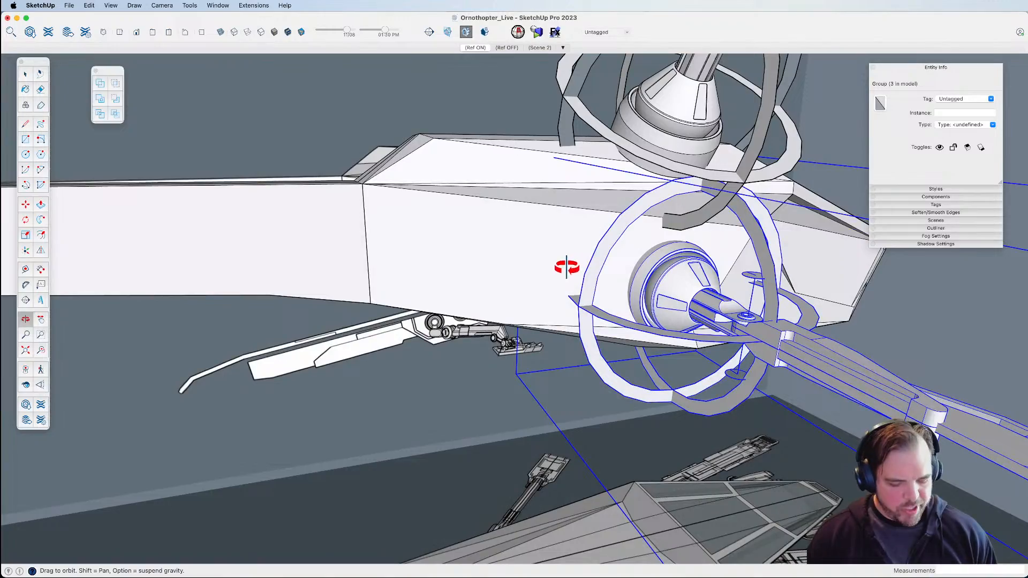
Copy the lower wing assembly about 7' 5" rearward along the fuselage side.
{"action": "key", "text": "alt"}
{"action": "left_click", "coordinate": [571, 261]}
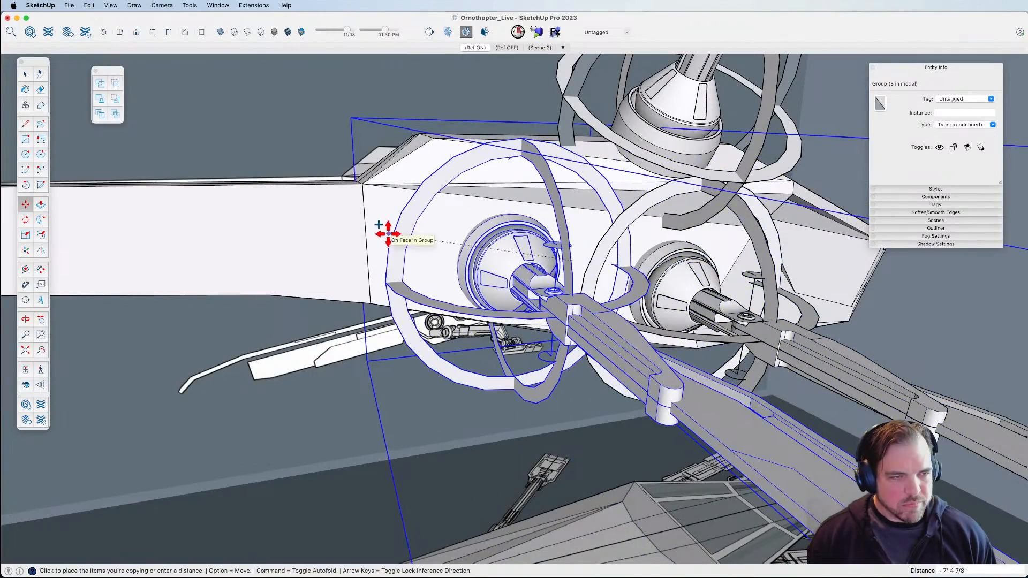
{"action": "left_click", "coordinate": [379, 233]}
Move the upper wing assembly about 7" so its socket sits into the fuselage's upper shoulder.
{"action": "middle_click_drag", "start_coordinate": [419, 248], "coordinate": [504, 181]}
{"action": "key", "text": "m"}
{"action": "scroll", "coordinate": [503, 189], "scroll_direction": "up", "scroll_amount": 2}
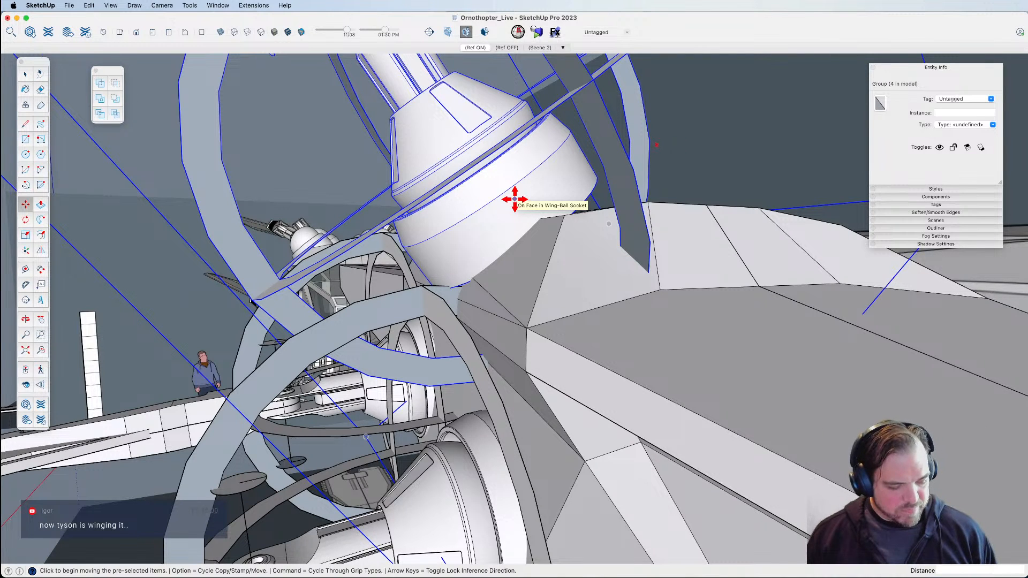
{"action": "scroll", "coordinate": [519, 204], "scroll_direction": "up", "scroll_amount": 3}
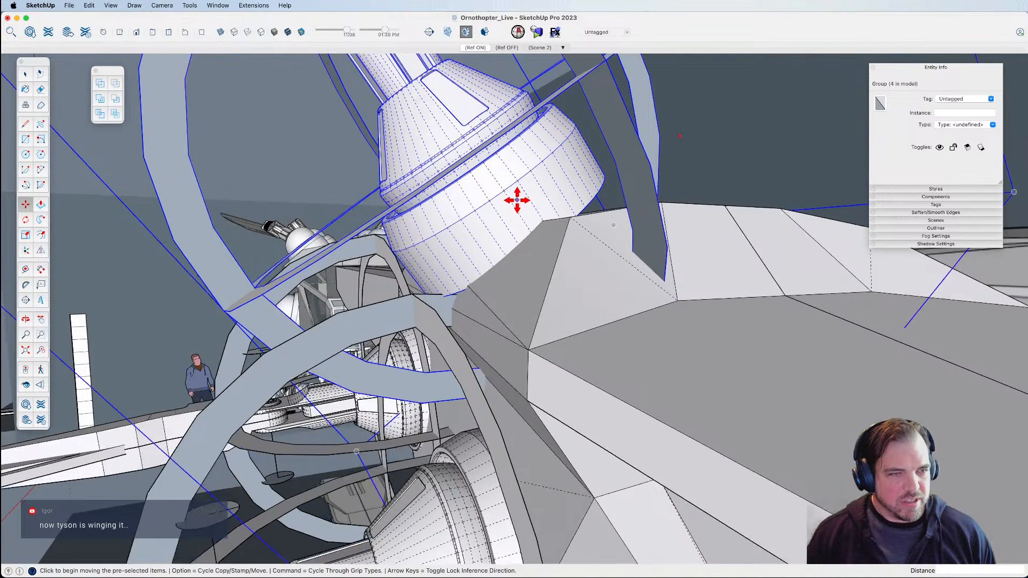
{"action": "left_click", "coordinate": [525, 187]}
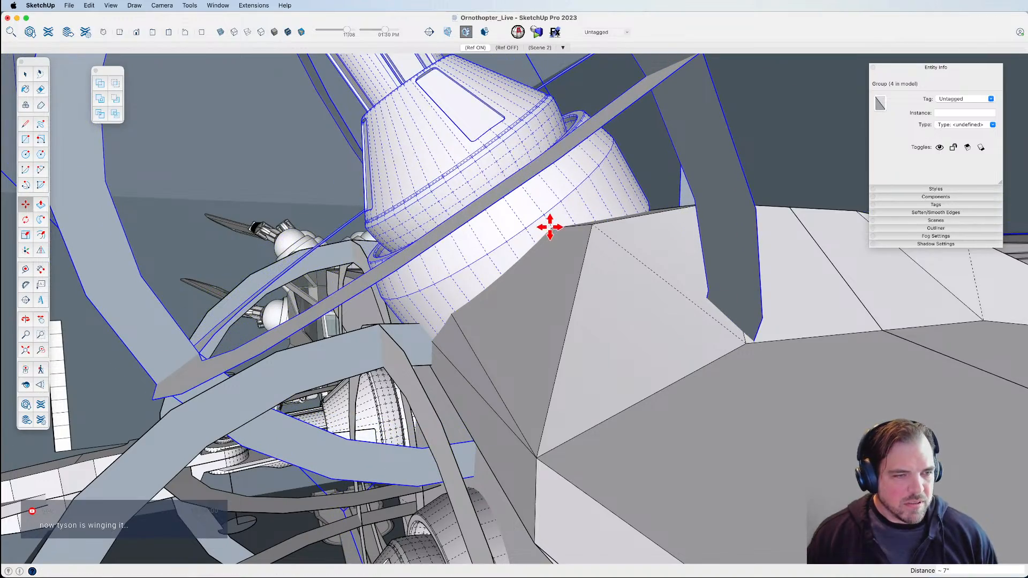
{"action": "middle_click_drag", "start_coordinate": [546, 202], "coordinate": [646, 300]}
{"action": "scroll", "coordinate": [679, 275], "scroll_direction": "up", "scroll_amount": 4}
{"action": "left_click", "coordinate": [649, 300]}
{"action": "middle_click_drag", "start_coordinate": [656, 312], "coordinate": [683, 204]}
{"action": "middle_click_drag", "start_coordinate": [711, 242], "coordinate": [584, 245]}
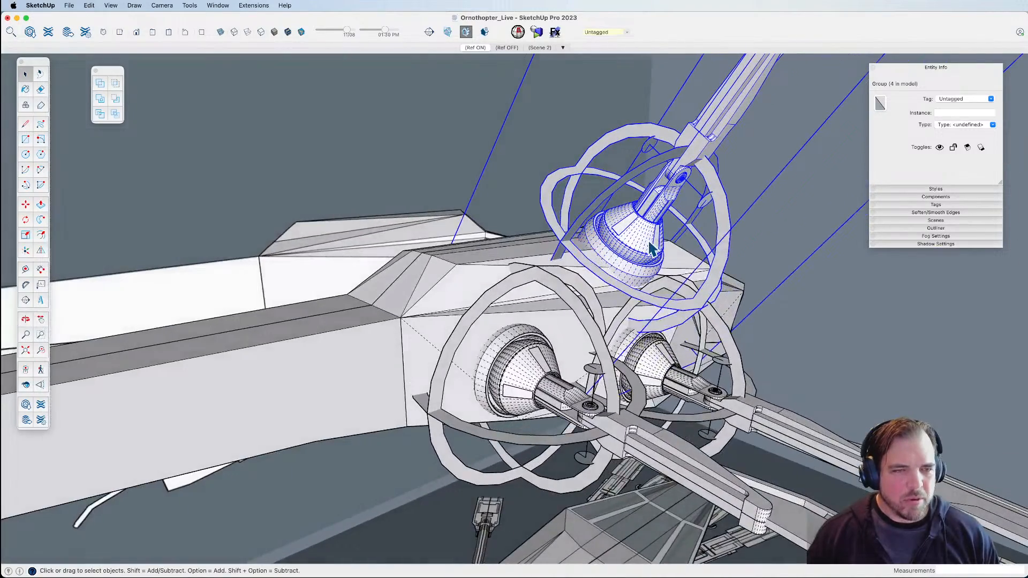
{"action": "double_click", "coordinate": [650, 246]}
{"action": "key", "text": "shift+h"}
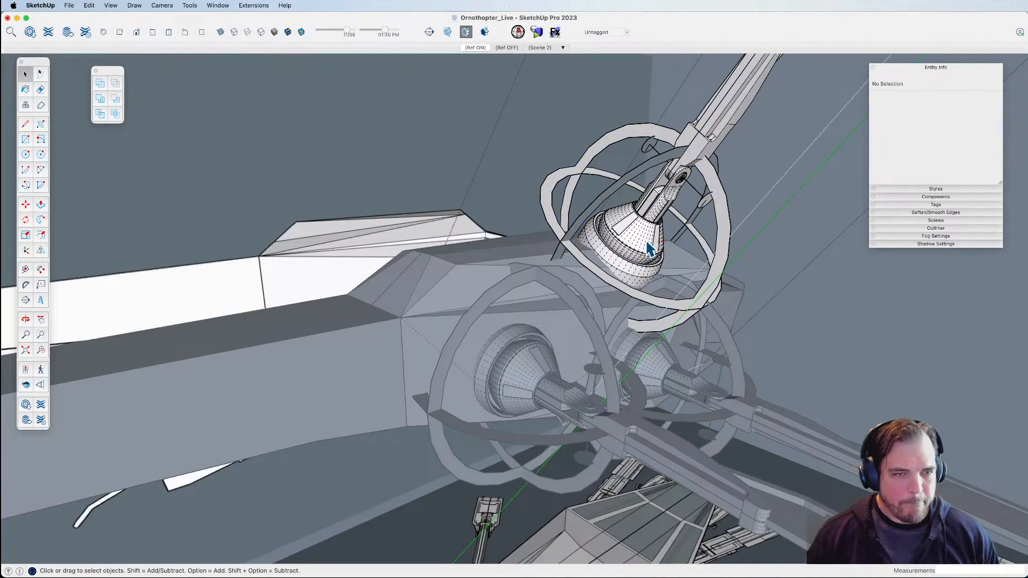
{"action": "scroll", "coordinate": [646, 243], "scroll_direction": "up", "scroll_amount": 3}
{"action": "scroll", "coordinate": [615, 227], "scroll_direction": "down", "scroll_amount": 3}
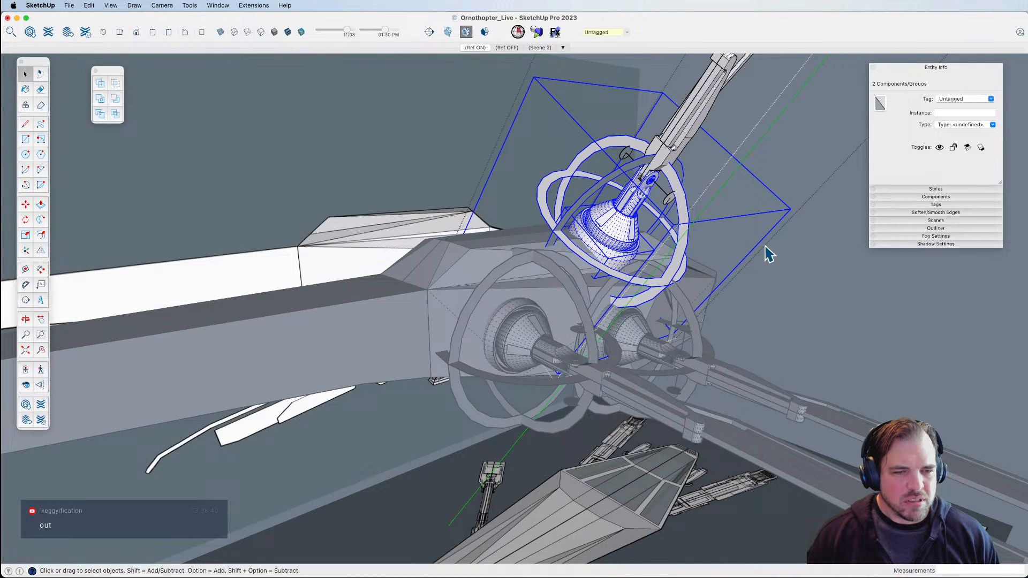
{"action": "left_click", "coordinate": [810, 313]}
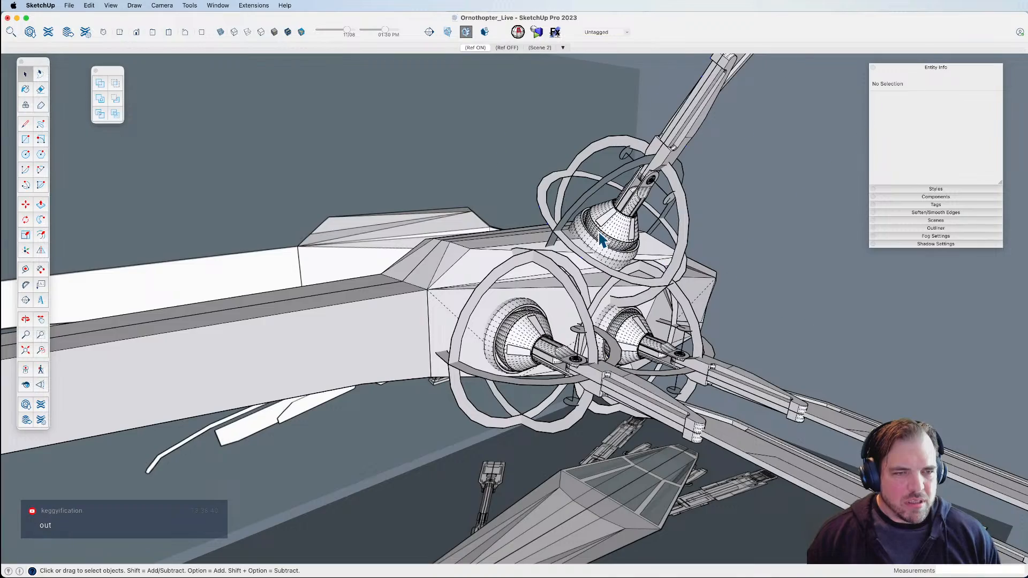
Copy the upper wing assembly about 6' 6" rearward along the top of the fuselage.
{"action": "left_click", "coordinate": [600, 239]}
{"action": "key", "text": "m"}
{"action": "middle_click_drag", "start_coordinate": [620, 213], "coordinate": [622, 340]}
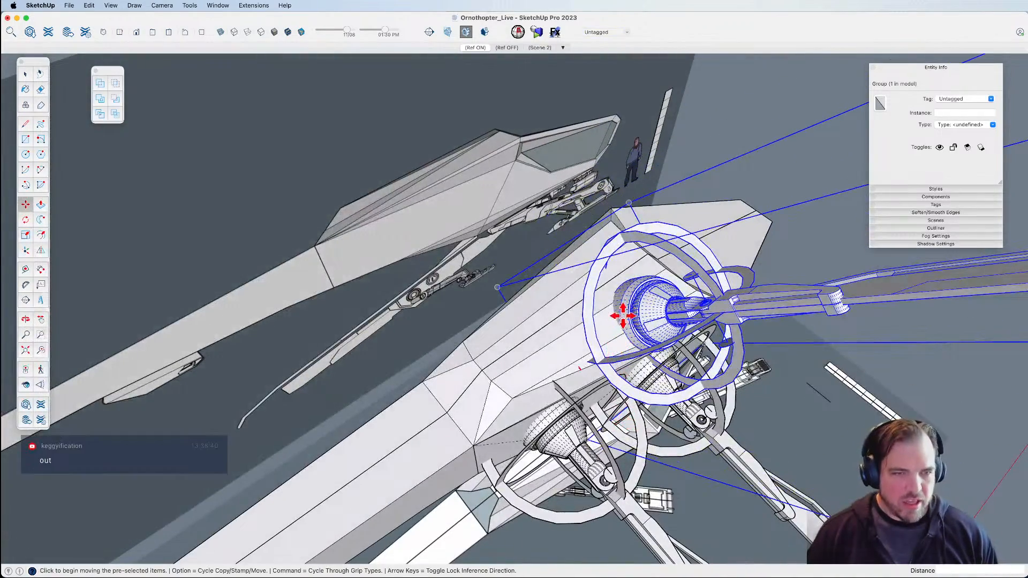
{"action": "left_click", "coordinate": [623, 319]}
{"action": "key", "text": "alt"}
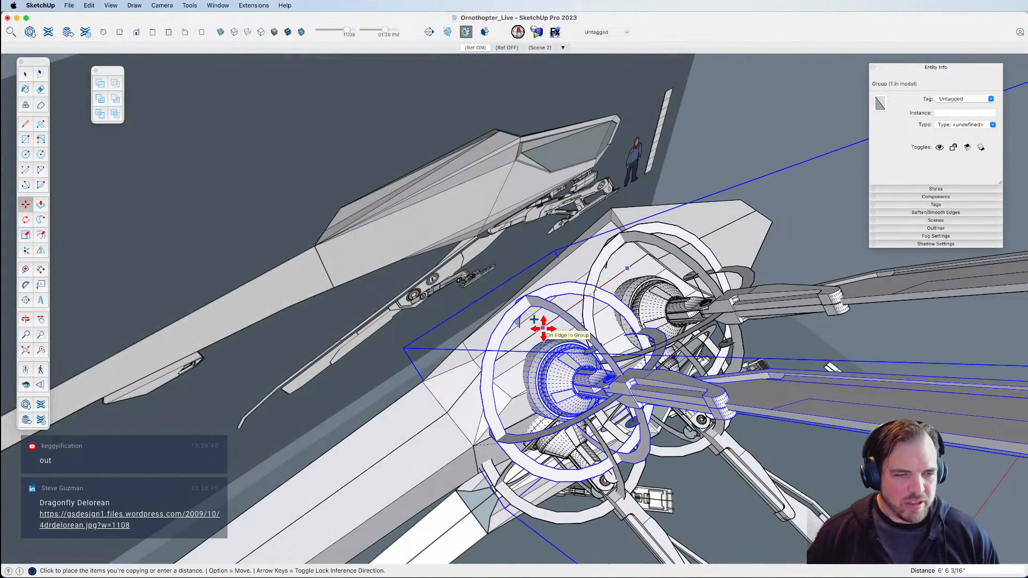
{"action": "middle_click_drag", "start_coordinate": [573, 342], "coordinate": [854, 321], "text": "shift"}
Move the rear upper wing assembly about 4" so its socket sinks into the faceted top of the fuselage.
{"action": "scroll", "coordinate": [676, 316], "scroll_direction": "up", "scroll_amount": 8}
{"action": "middle_click_drag", "start_coordinate": [676, 316], "coordinate": [602, 228]}
{"action": "key", "text": "m"}
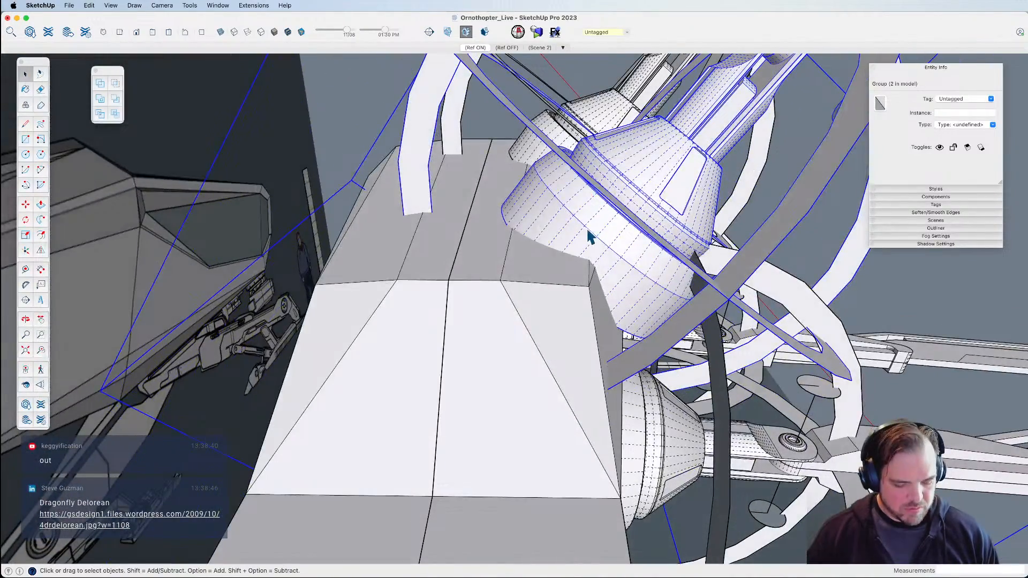
{"action": "scroll", "coordinate": [589, 235], "scroll_direction": "up", "scroll_amount": 2}
{"action": "left_click", "coordinate": [550, 212]}
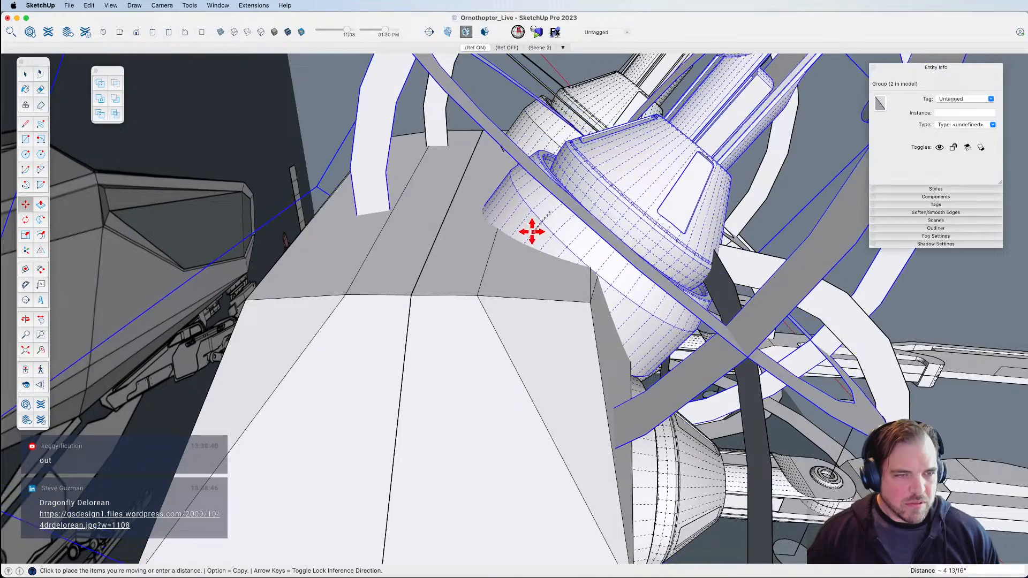
{"action": "middle_click_drag", "start_coordinate": [515, 243], "coordinate": [547, 237]}
{"action": "key", "text": "space"}
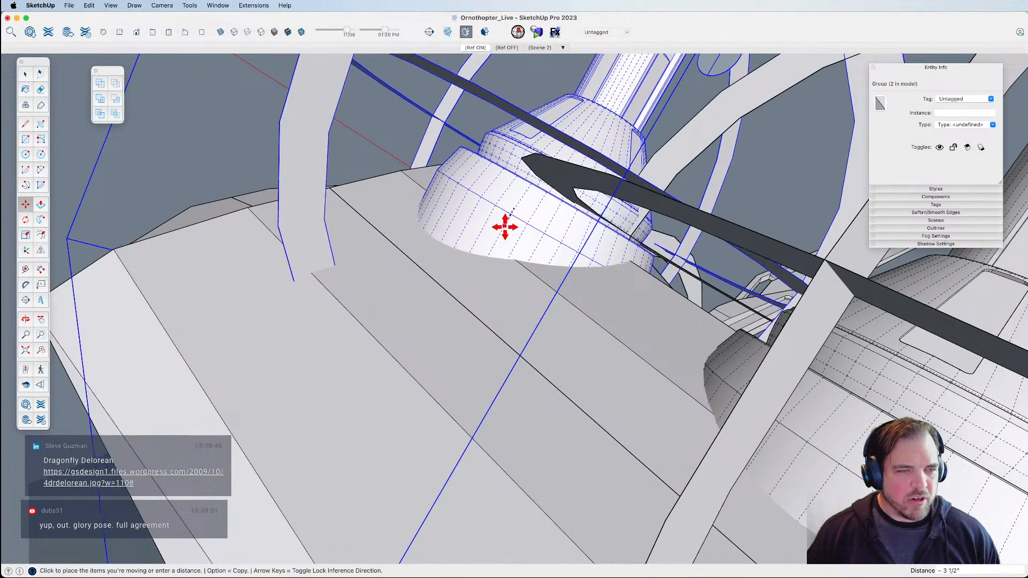
{"action": "left_click", "coordinate": [503, 231]}
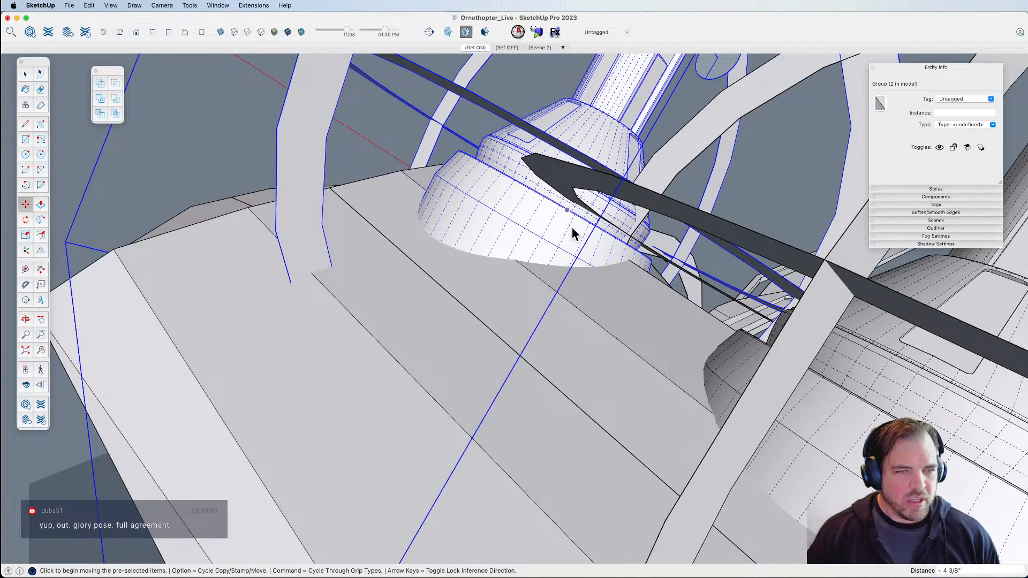
Nudge the rear upper wing assembly once more to fine-tune how its socket seats on the fuselage top.
{"action": "middle_click_drag", "start_coordinate": [539, 216], "coordinate": [552, 274]}
{"action": "middle_click_drag", "start_coordinate": [650, 264], "coordinate": [645, 268]}
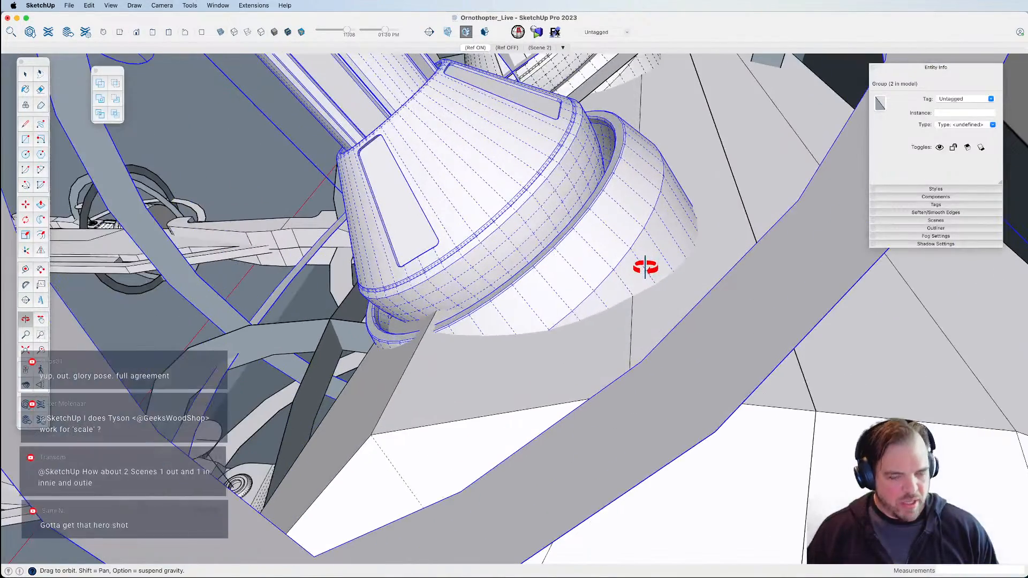
{"action": "left_click", "coordinate": [642, 264]}
{"action": "left_click", "coordinate": [636, 255]}
Remove all four wing assemblies together from the model's top level and open the fuselage group for editing.
{"action": "scroll", "coordinate": [633, 256], "scroll_direction": "down", "scroll_amount": 4}
{"action": "scroll", "coordinate": [625, 259], "scroll_direction": "down", "scroll_amount": 5}
{"action": "middle_click_drag", "start_coordinate": [608, 278], "coordinate": [563, 308]}
{"action": "scroll", "coordinate": [629, 255], "scroll_direction": "down", "scroll_amount": 3}
{"action": "key", "text": "space"}
{"action": "middle_click_drag", "start_coordinate": [565, 270], "coordinate": [560, 196]}
{"action": "left_click", "coordinate": [537, 190], "text": "shift"}
{"action": "left_click", "coordinate": [468, 286], "text": "shift"}
{"action": "left_click", "coordinate": [577, 307], "text": "shift"}
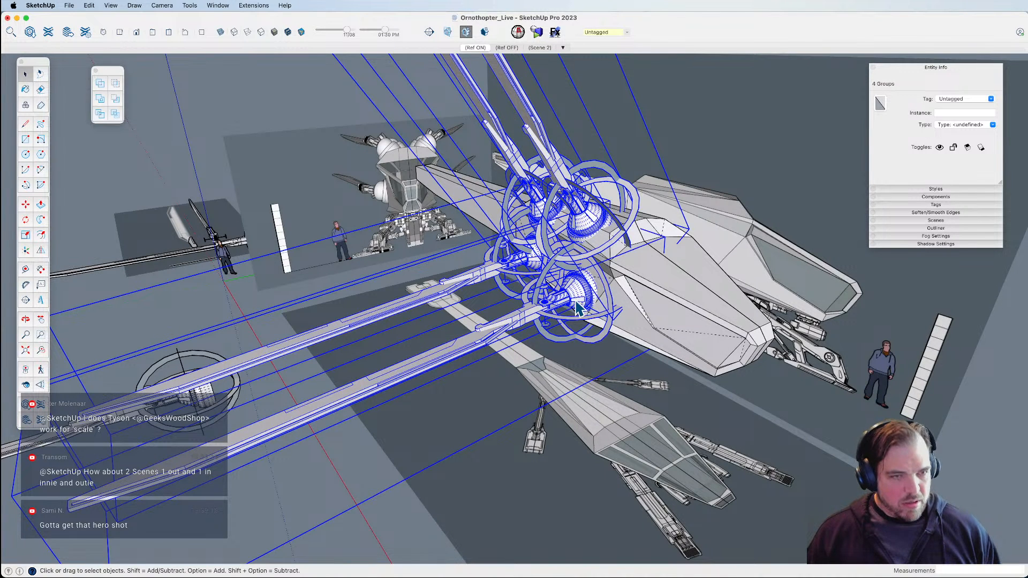
{"action": "key", "text": "Delete"}
{"action": "double_click", "coordinate": [611, 275]}
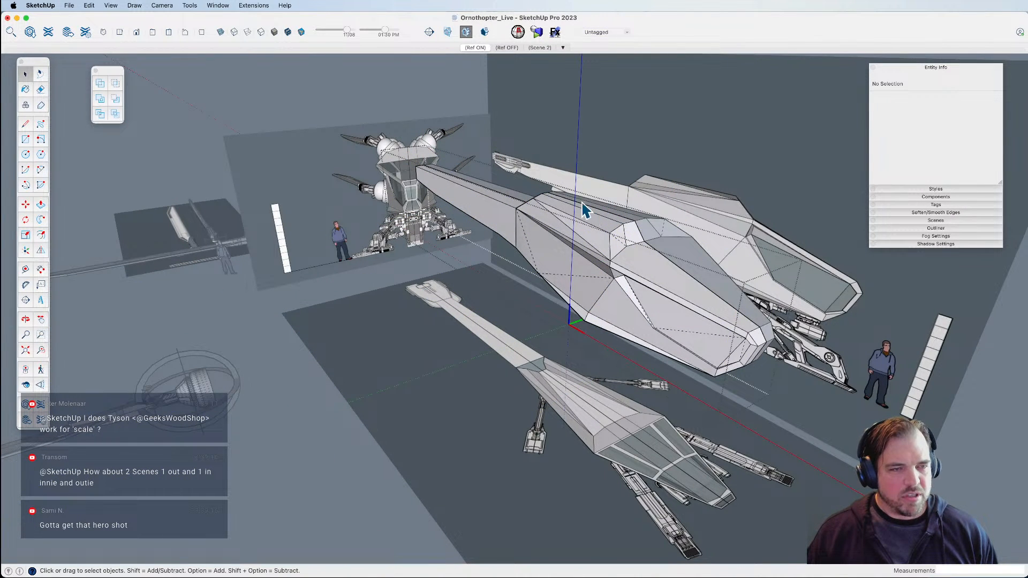
Undo the last change to the model and switch to the Ref OFF scene with nothing selected.
{"action": "left_click", "coordinate": [567, 268]}
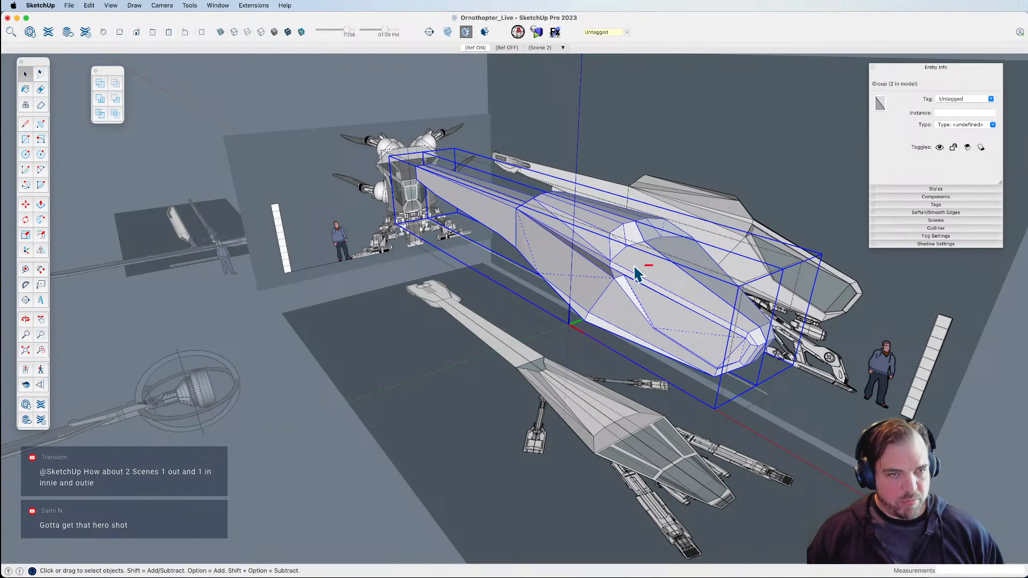
{"action": "key", "text": "super+z"}
{"action": "key", "text": "o"}
{"action": "left_click_drag", "start_coordinate": [611, 200], "coordinate": [717, 263]}
{"action": "left_click", "coordinate": [507, 48]}
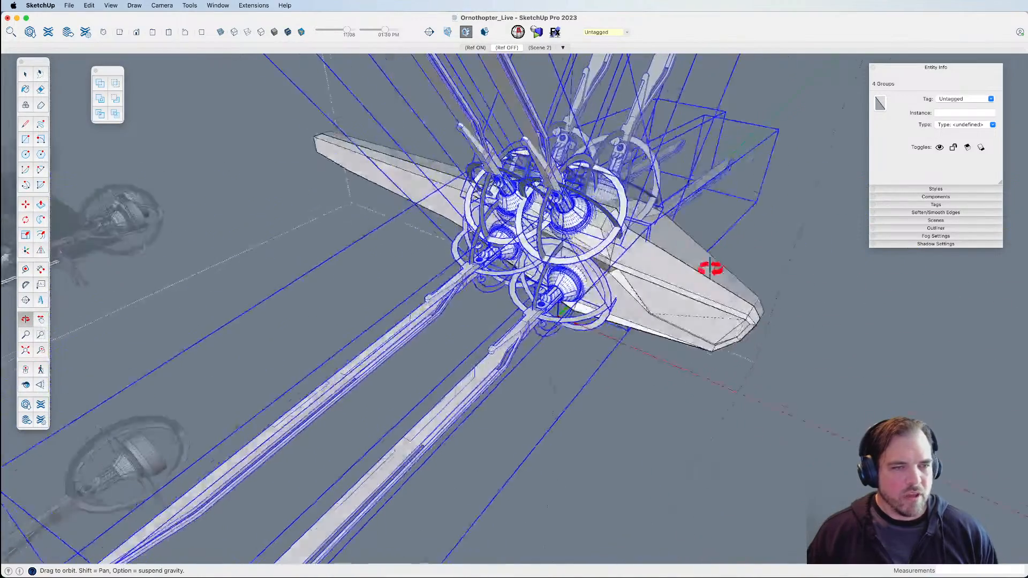
{"action": "middle_click_drag", "start_coordinate": [716, 262], "coordinate": [718, 350]}
{"action": "left_click", "coordinate": [880, 381]}
{"action": "middle_click_drag", "start_coordinate": [479, 310], "coordinate": [540, 277], "text": "shift"}
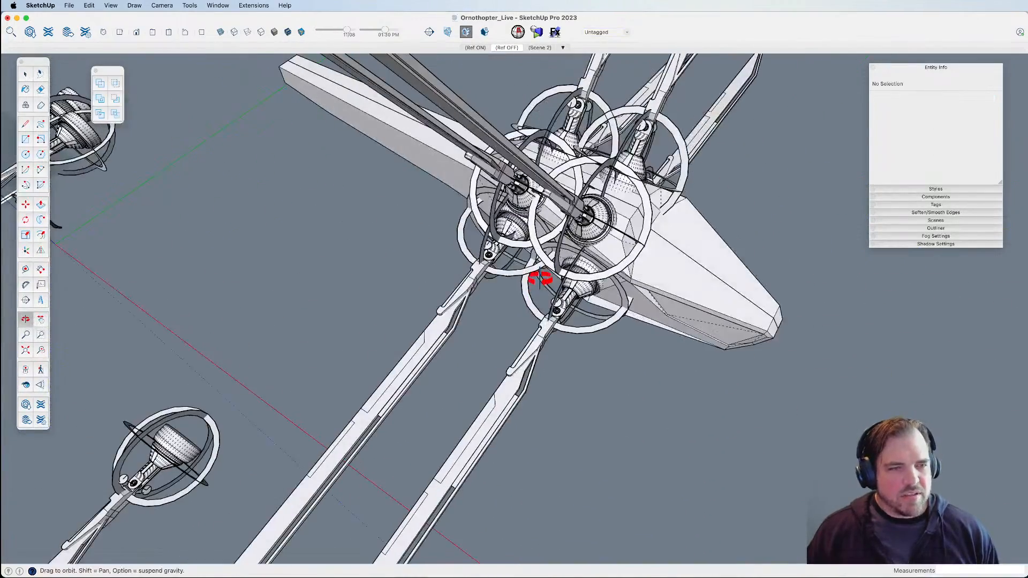
Try rotating the front lower Wing component about its hinge joint.
{"action": "double_click", "coordinate": [538, 346]}
{"action": "scroll", "coordinate": [554, 315], "scroll_direction": "up", "scroll_amount": 8}
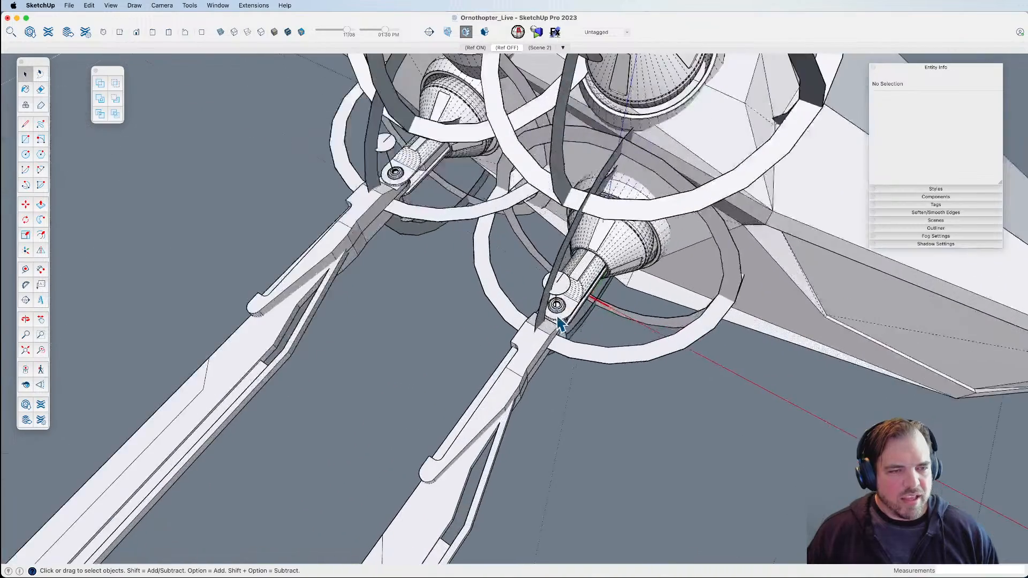
{"action": "middle_click_drag", "start_coordinate": [501, 359], "coordinate": [521, 284], "text": "shift"}
{"action": "scroll", "coordinate": [487, 283], "scroll_direction": "down", "scroll_amount": 3}
{"action": "left_click", "coordinate": [494, 314]}
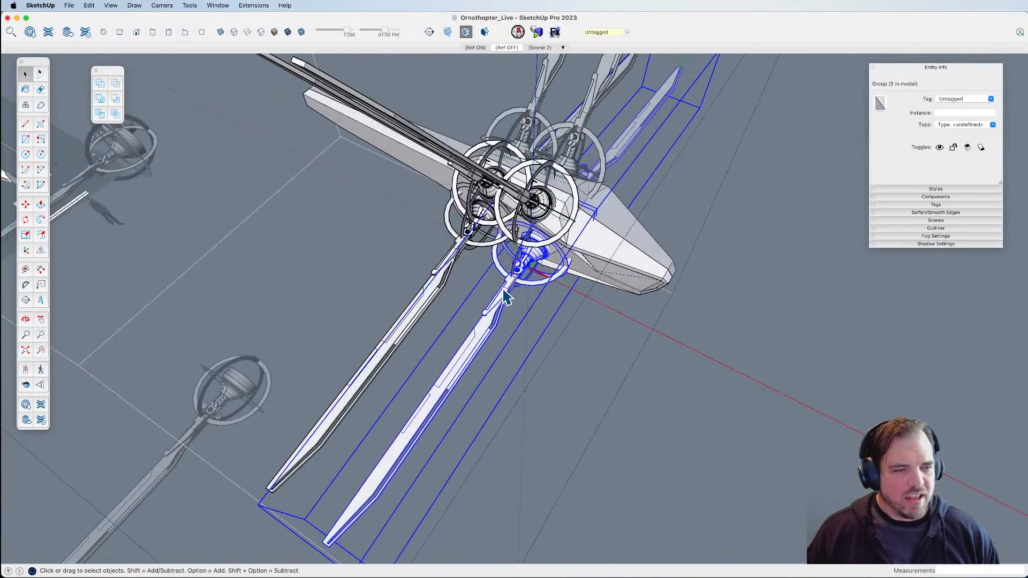
{"action": "double_click", "coordinate": [521, 284]}
{"action": "left_click", "coordinate": [522, 284]}
{"action": "scroll", "coordinate": [520, 282], "scroll_direction": "up", "scroll_amount": 8}
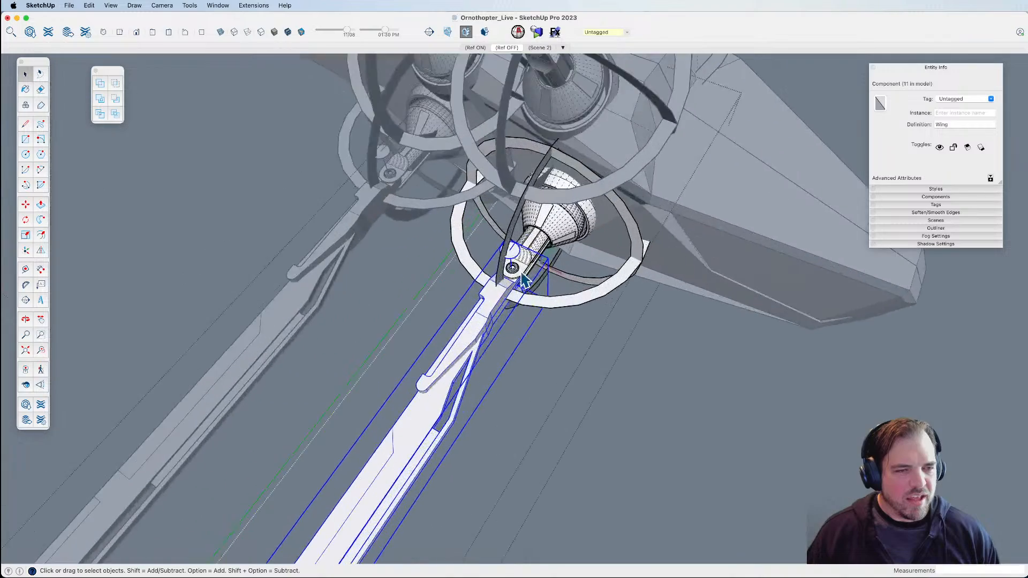
{"action": "key", "text": "q"}
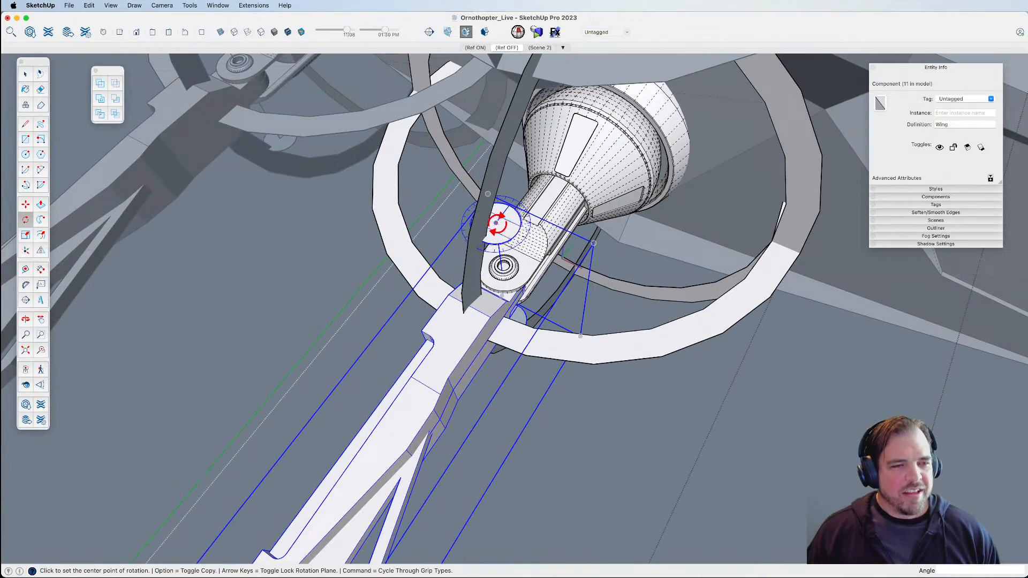
{"action": "scroll", "coordinate": [497, 221], "scroll_direction": "down", "scroll_amount": 10}
{"action": "left_click", "coordinate": [497, 222]}
{"action": "left_click", "coordinate": [425, 320]}
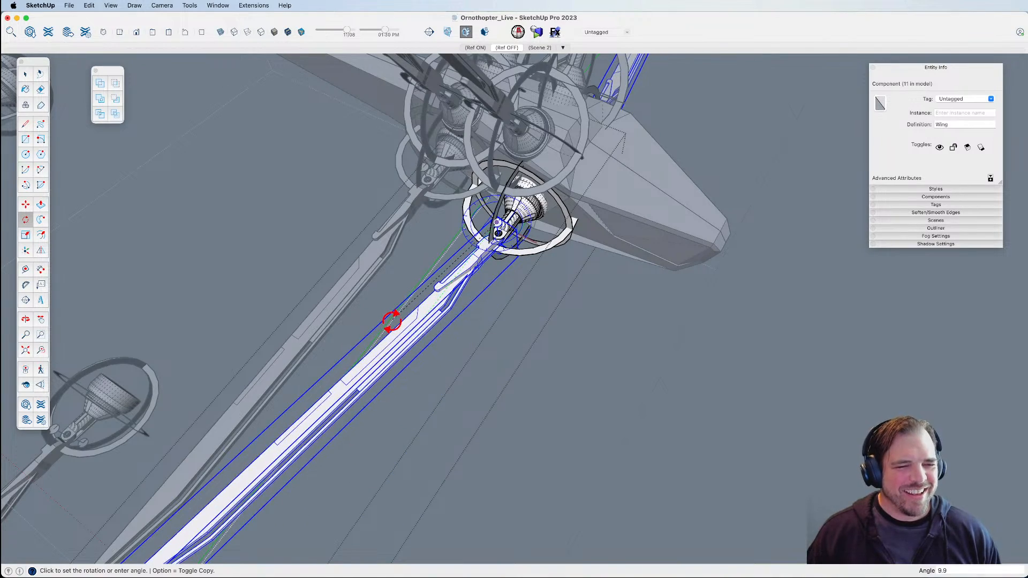
{"action": "key", "text": "space"}
{"action": "scroll", "coordinate": [523, 349], "scroll_direction": "down", "scroll_amount": 3}
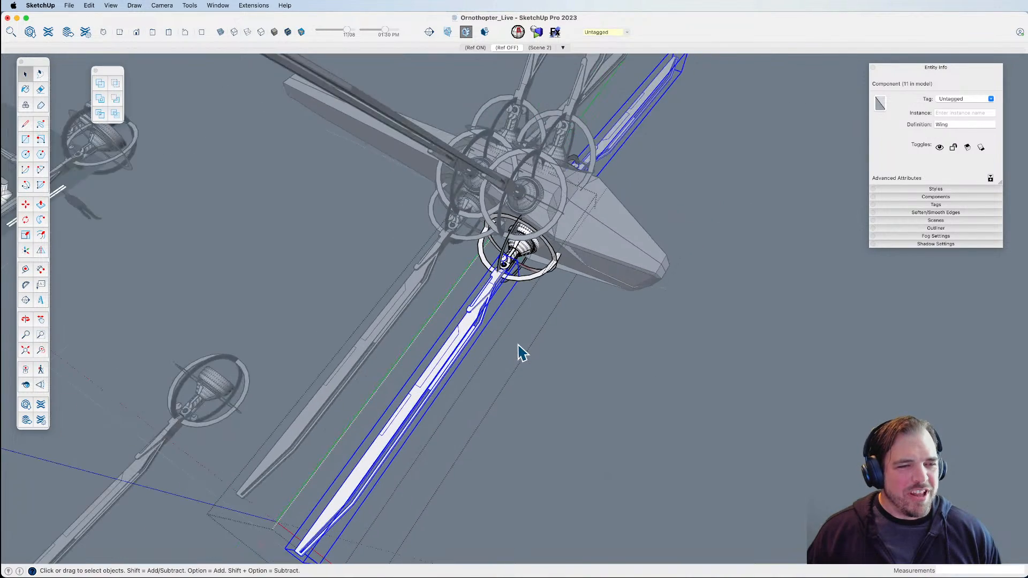
{"action": "middle_click_drag", "start_coordinate": [521, 327], "coordinate": [605, 311]}
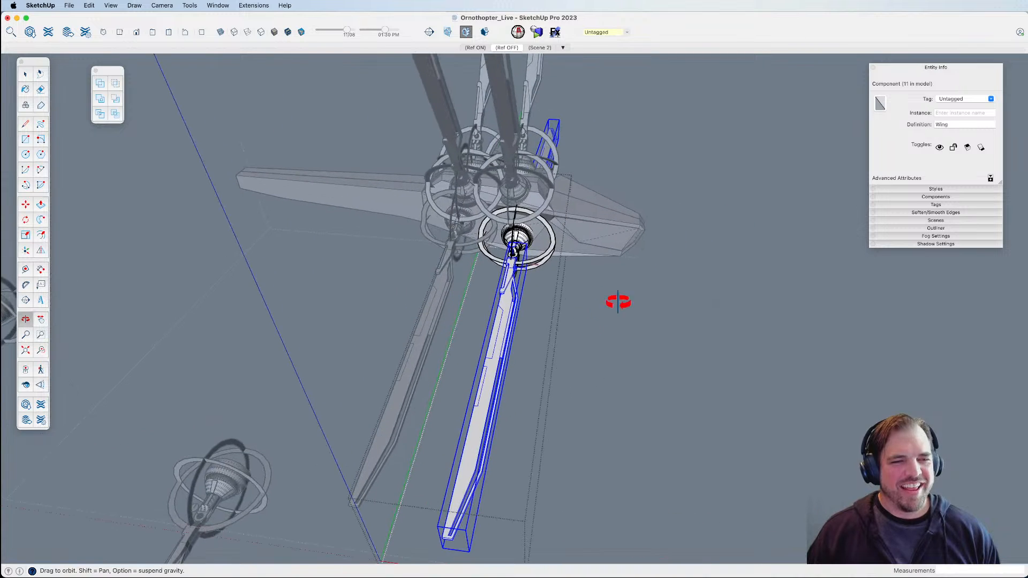
{"action": "left_click", "coordinate": [757, 319]}
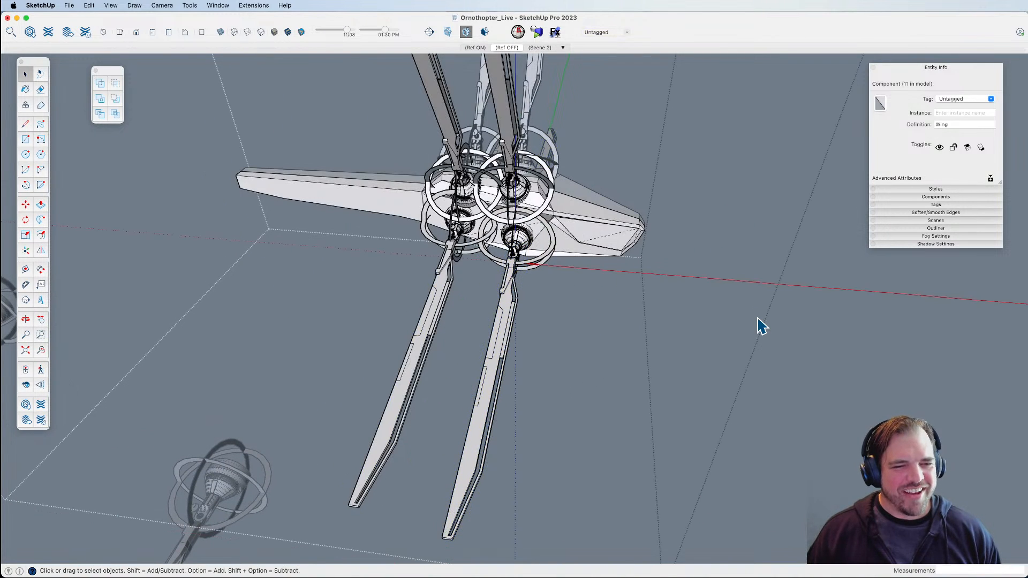
Open the front lower Wing component for editing and select the group inside it.
{"action": "left_click", "coordinate": [513, 278]}
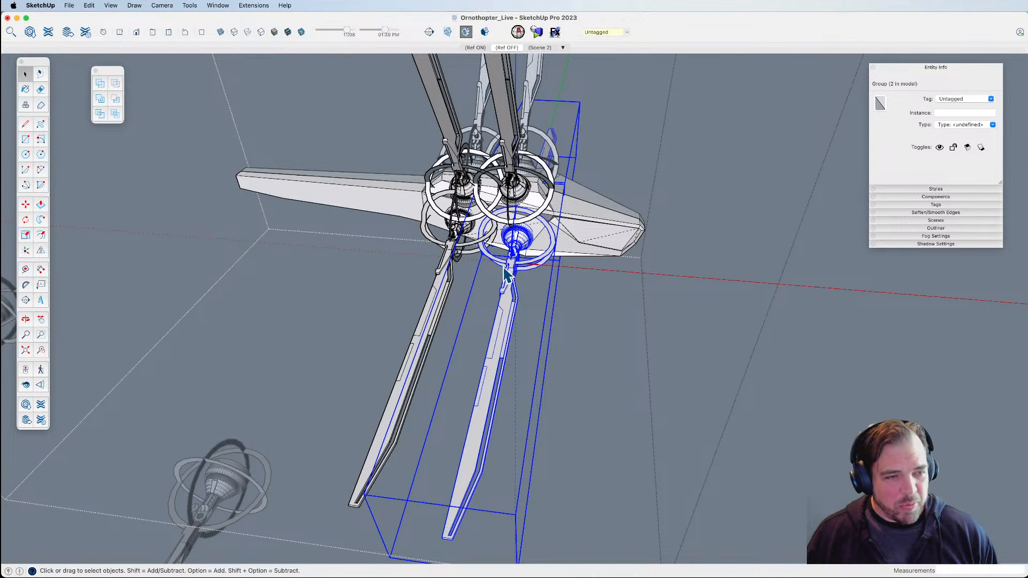
{"action": "scroll", "coordinate": [520, 265], "scroll_direction": "up", "scroll_amount": 3}
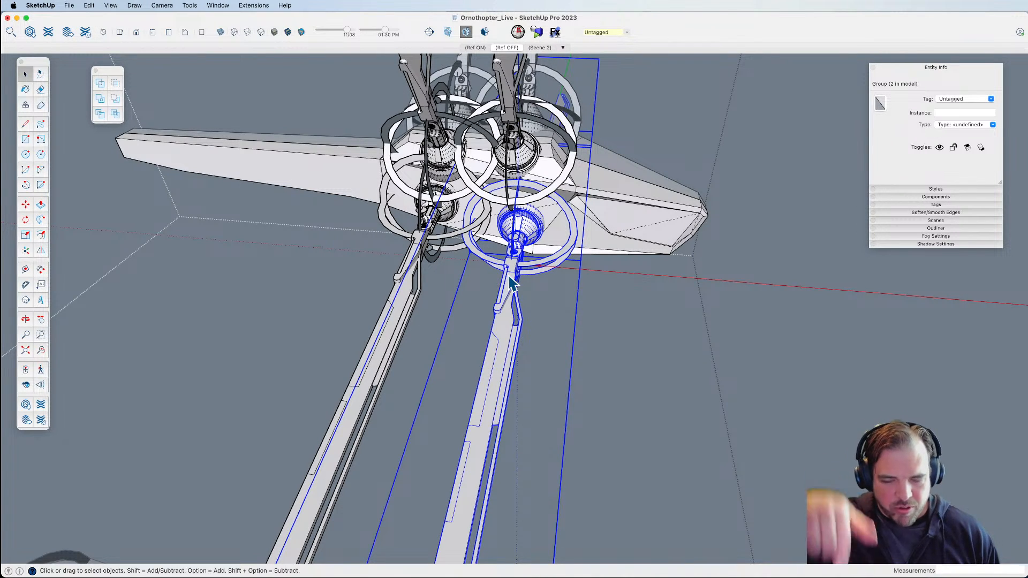
{"action": "double_click", "coordinate": [509, 323]}
{"action": "left_click", "coordinate": [507, 320]}
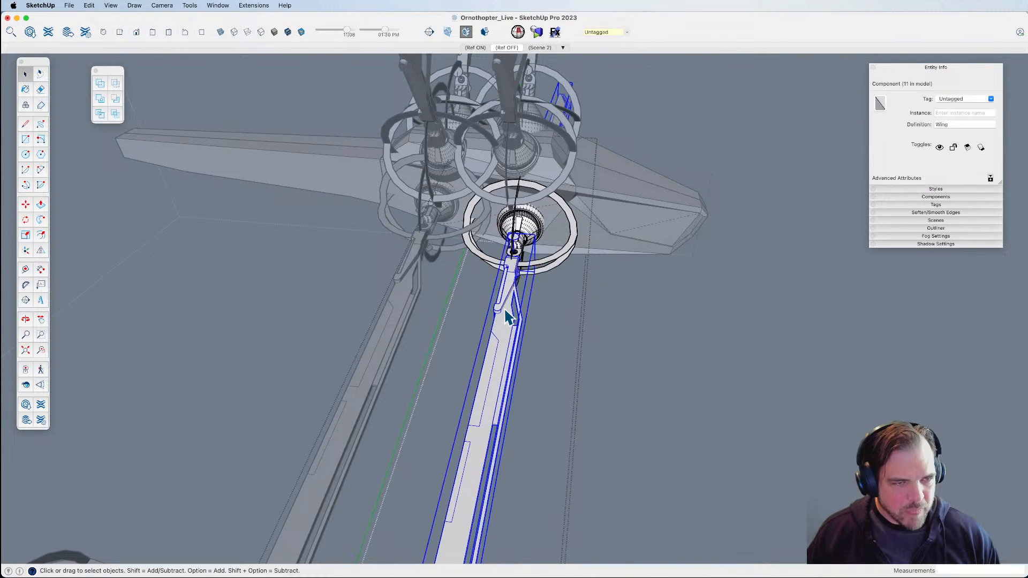
{"action": "middle_click_drag", "start_coordinate": [507, 320], "coordinate": [507, 329]}
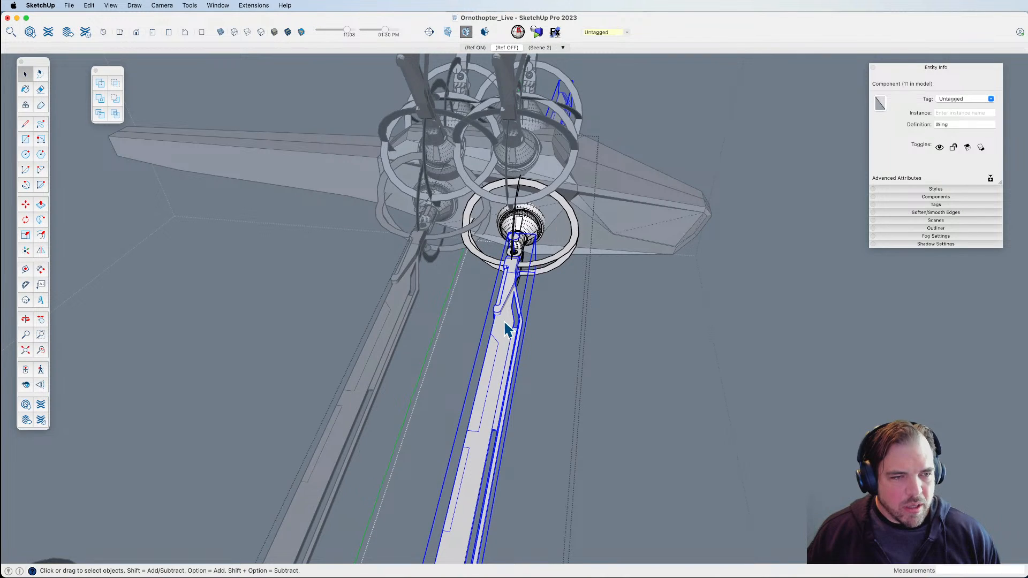
{"action": "key", "text": "Escape"}
{"action": "middle_click_drag", "start_coordinate": [507, 330], "coordinate": [514, 280]}
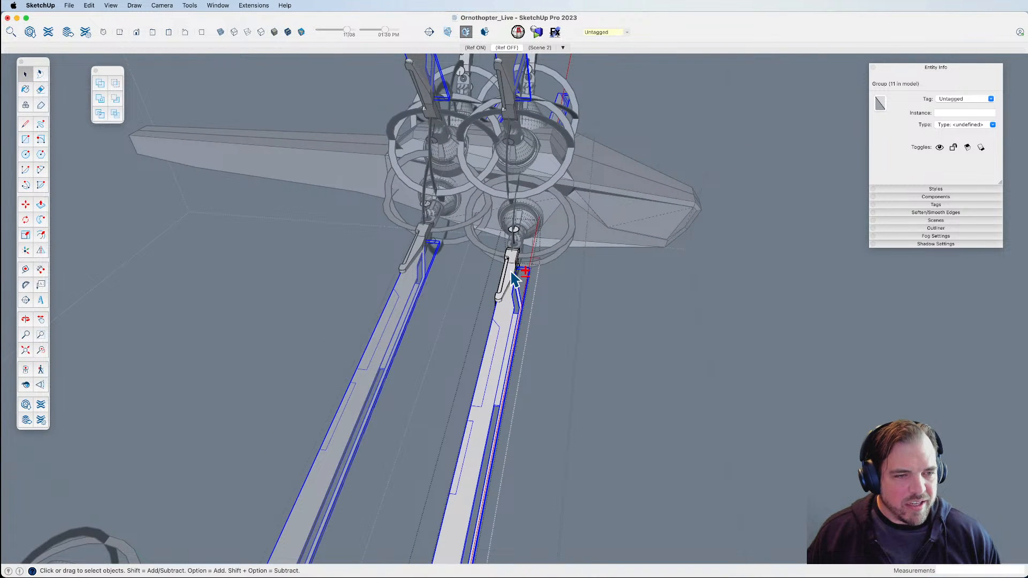
Add the second inner group to the selection and rotate both 180° about the midpoint of the wingtip's end edge.
{"action": "left_click", "coordinate": [514, 279], "text": "shift"}
{"action": "scroll", "coordinate": [514, 279], "scroll_direction": "up", "scroll_amount": 5}
{"action": "middle_click_drag", "start_coordinate": [511, 276], "coordinate": [594, 201]}
{"action": "middle_click_drag", "start_coordinate": [528, 310], "coordinate": [436, 325]}
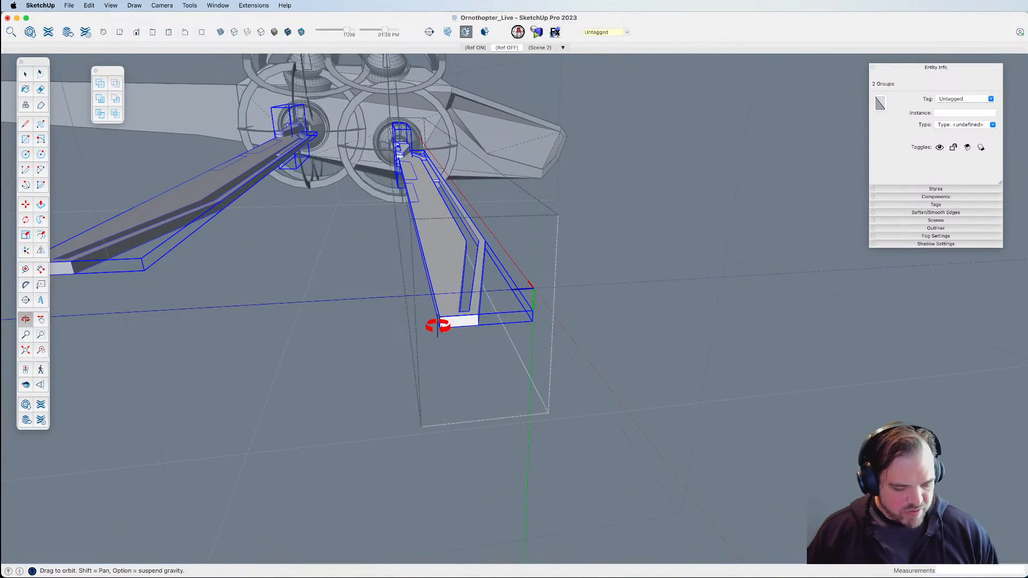
{"action": "key", "text": "q"}
{"action": "scroll", "coordinate": [462, 315], "scroll_direction": "up", "scroll_amount": 8}
{"action": "scroll", "coordinate": [460, 318], "scroll_direction": "down", "scroll_amount": 5}
{"action": "scroll", "coordinate": [504, 288], "scroll_direction": "up", "scroll_amount": 3}
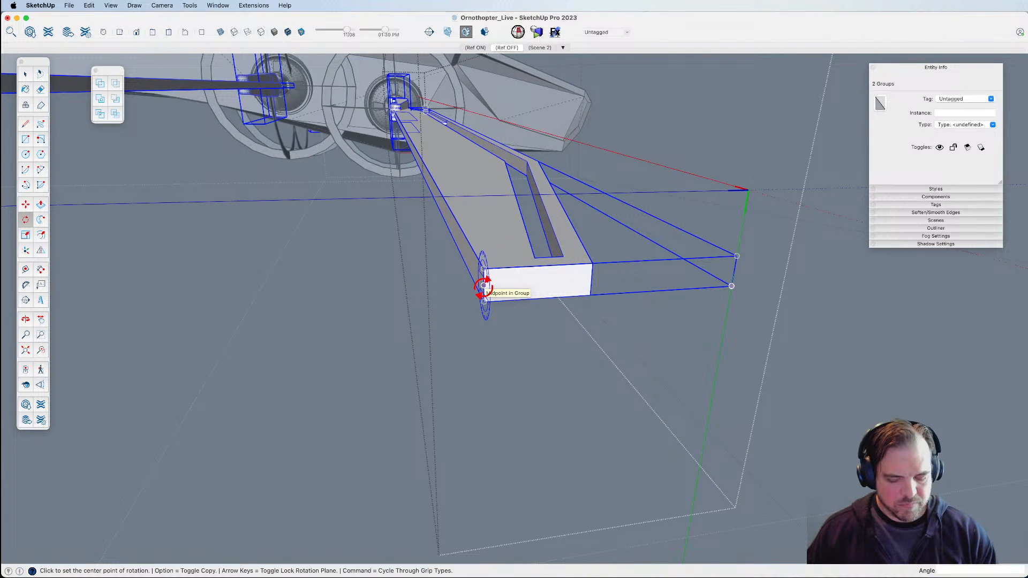
{"action": "left_click", "coordinate": [483, 285]}
{"action": "left_click", "coordinate": [513, 284]}
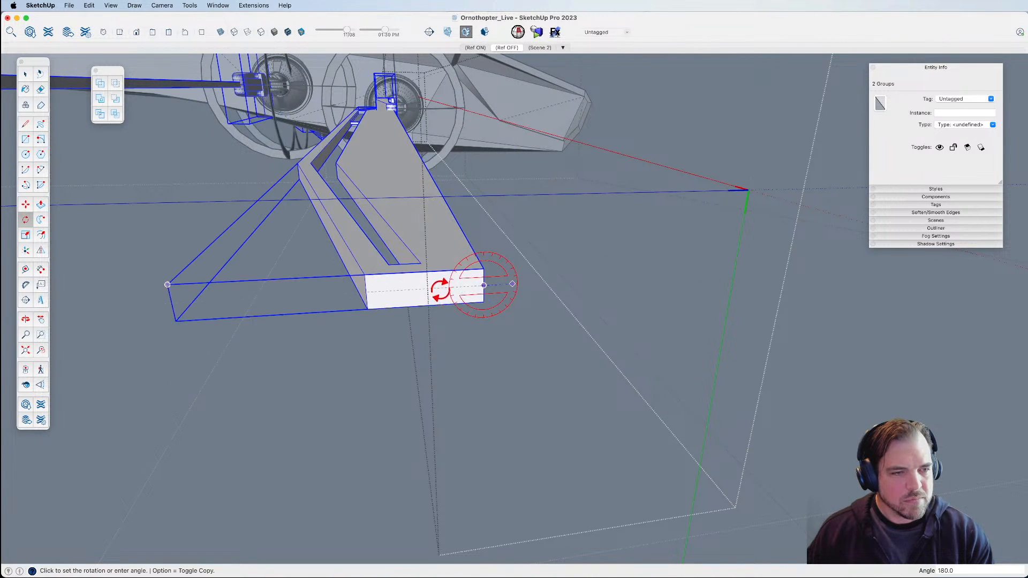
{"action": "left_click", "coordinate": [440, 289]}
Move the two flipped wing groups so their root sits back on the hinge, and clear the selection.
{"action": "scroll", "coordinate": [429, 294], "scroll_direction": "down", "scroll_amount": 3}
{"action": "middle_click_drag", "start_coordinate": [416, 227], "coordinate": [449, 257], "text": "shift"}
{"action": "middle_click_drag", "start_coordinate": [450, 257], "coordinate": [589, 424]}
{"action": "middle_click_drag", "start_coordinate": [385, 184], "coordinate": [555, 338], "text": "shift"}
{"action": "scroll", "coordinate": [525, 286], "scroll_direction": "up", "scroll_amount": 8}
{"action": "middle_click_drag", "start_coordinate": [525, 284], "coordinate": [435, 414]}
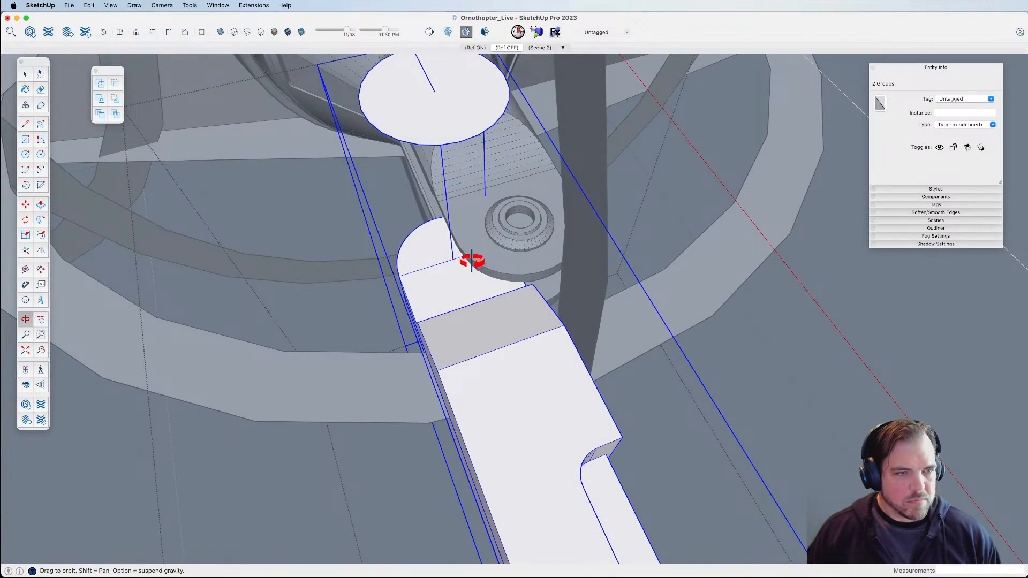
{"action": "scroll", "coordinate": [471, 260], "scroll_direction": "up", "scroll_amount": 5}
{"action": "key", "text": "m"}
{"action": "left_click", "coordinate": [446, 259]}
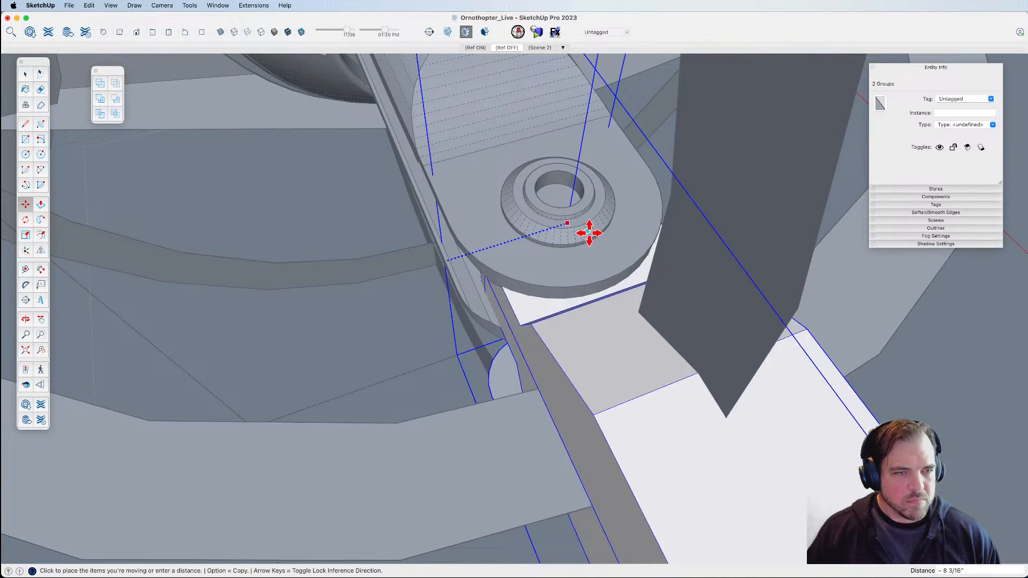
{"action": "left_click", "coordinate": [587, 239]}
{"action": "key", "text": "shift+super+a"}
Finish editing the Wing component and return to the whole model.
{"action": "middle_click_drag", "start_coordinate": [595, 271], "coordinate": [468, 308]}
{"action": "key", "text": "m"}
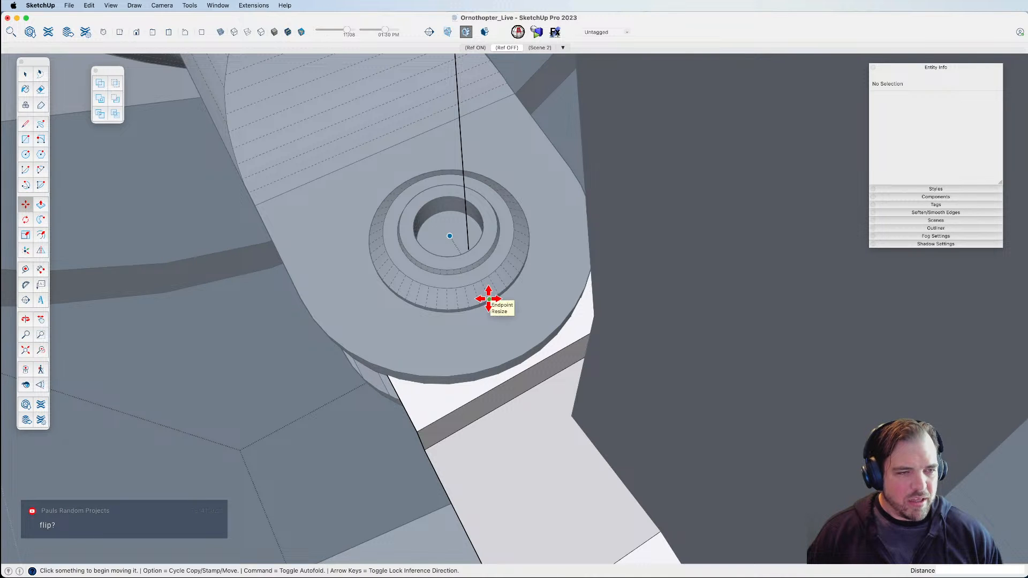
{"action": "middle_click_drag", "start_coordinate": [488, 299], "coordinate": [332, 197]}
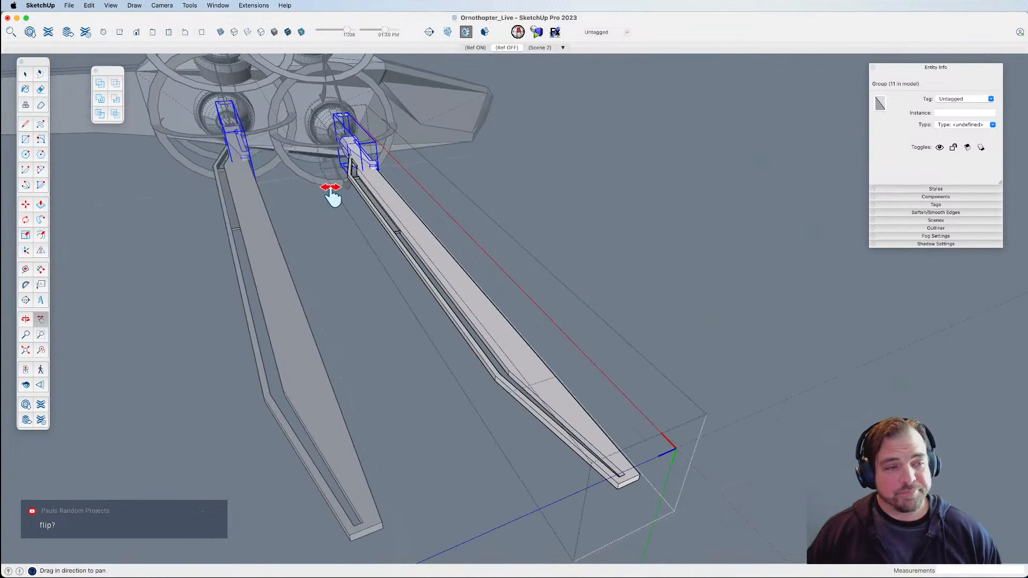
{"action": "key", "text": "Escape"}
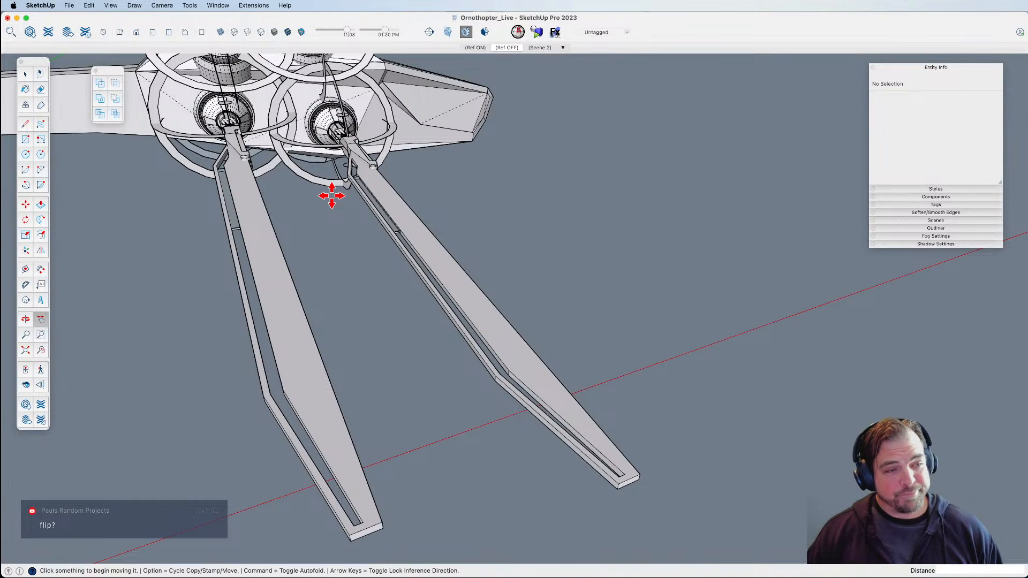
{"action": "key", "text": "space"}
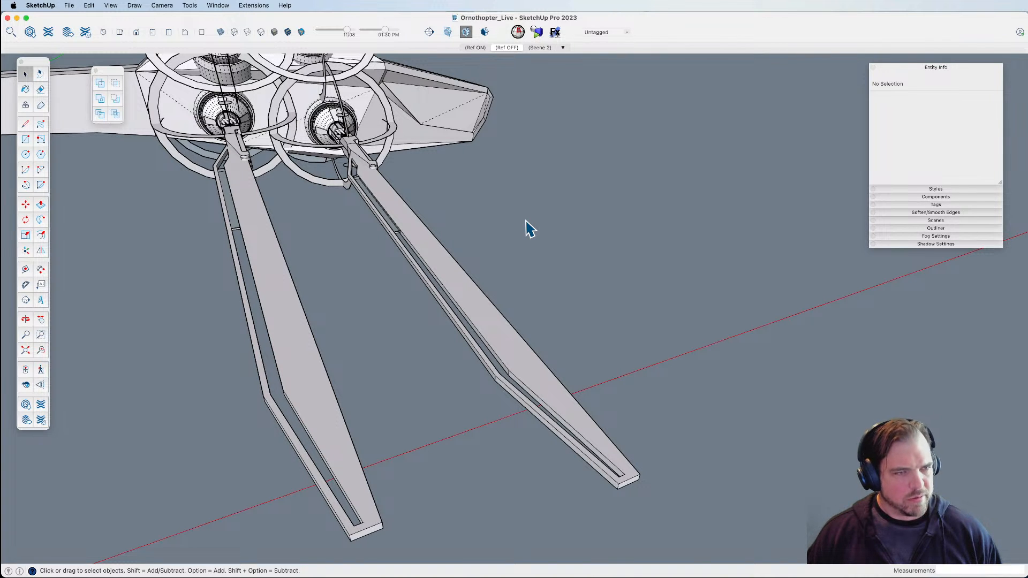
{"action": "left_click", "coordinate": [408, 224]}
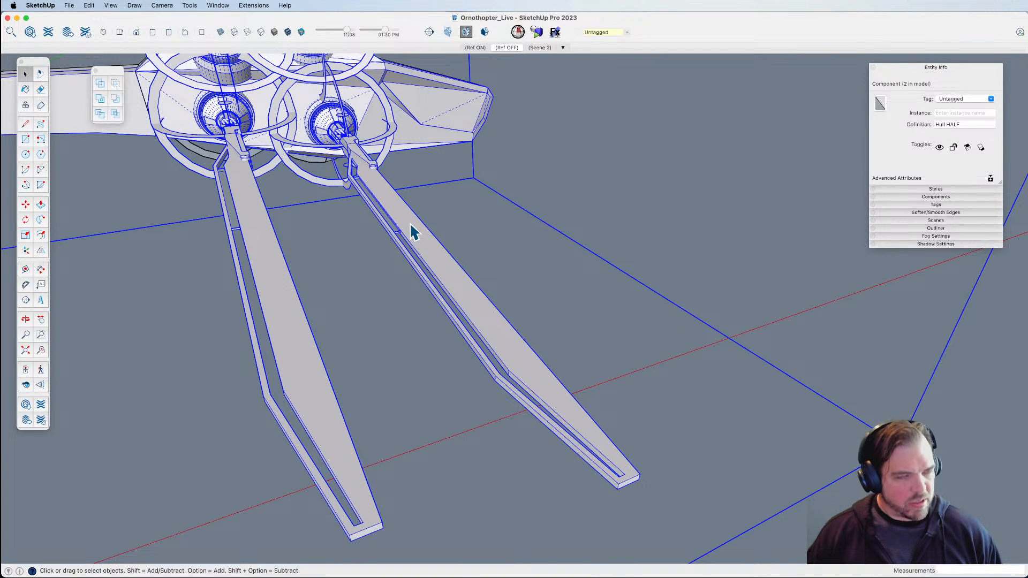
{"action": "left_click", "coordinate": [87, 6]}
{"action": "left_click", "coordinate": [86, 7]}
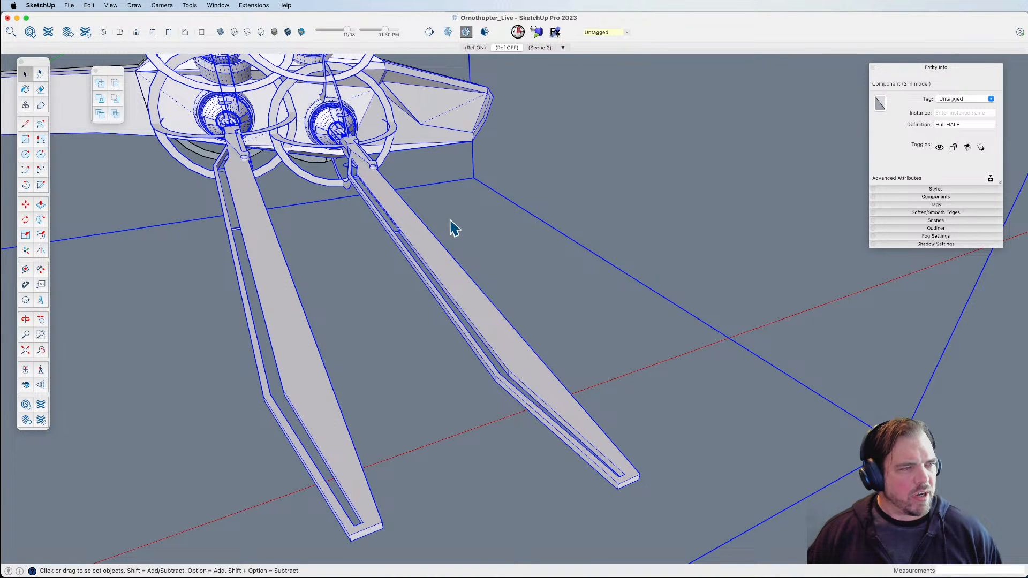
{"action": "left_click", "coordinate": [520, 232]}
Open the hull half and the front lower wing's group, and select the Wing component at the hinge bracket.
{"action": "scroll", "coordinate": [520, 236], "scroll_direction": "down", "scroll_amount": 5}
{"action": "middle_click_drag", "start_coordinate": [628, 324], "coordinate": [281, 300]}
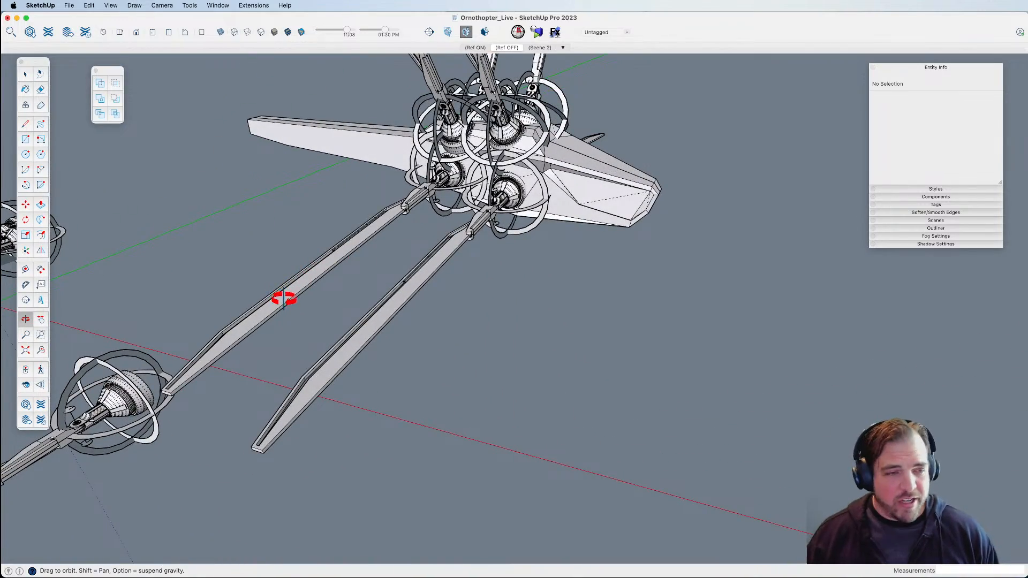
{"action": "scroll", "coordinate": [429, 174], "scroll_direction": "up", "scroll_amount": 8}
{"action": "left_click_drag", "start_coordinate": [659, 271], "coordinate": [438, 287]}
{"action": "scroll", "coordinate": [580, 238], "scroll_direction": "up", "scroll_amount": 5}
{"action": "key", "text": "space"}
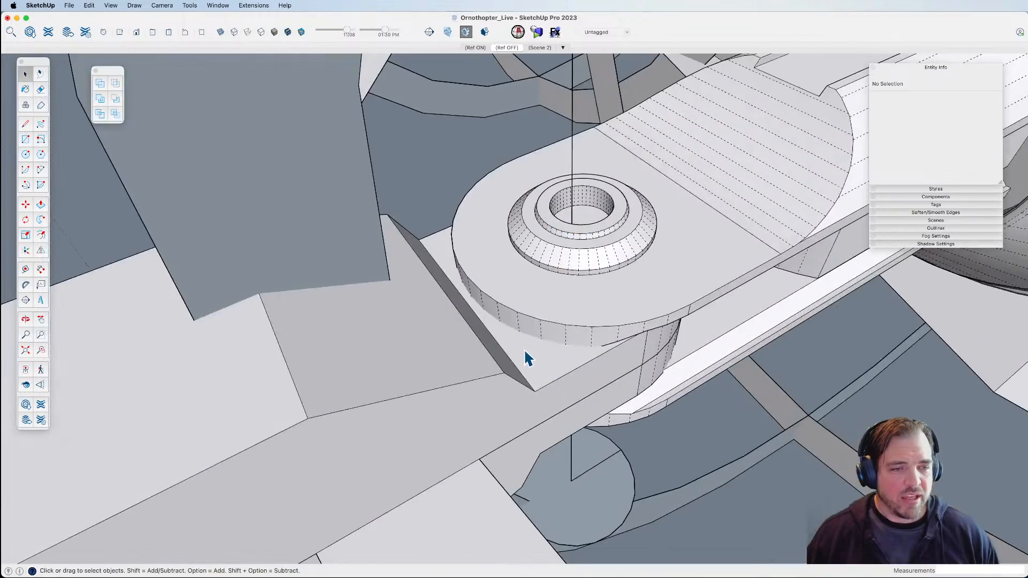
{"action": "left_click", "coordinate": [558, 353]}
{"action": "scroll", "coordinate": [558, 353], "scroll_direction": "up", "scroll_amount": 5}
{"action": "double_click", "coordinate": [555, 372]}
{"action": "scroll", "coordinate": [557, 373], "scroll_direction": "down", "scroll_amount": 4}
{"action": "left_click", "coordinate": [564, 371]}
{"action": "scroll", "coordinate": [565, 370], "scroll_direction": "down", "scroll_amount": 3}
{"action": "middle_click_drag", "start_coordinate": [543, 343], "coordinate": [508, 386], "text": "shift"}
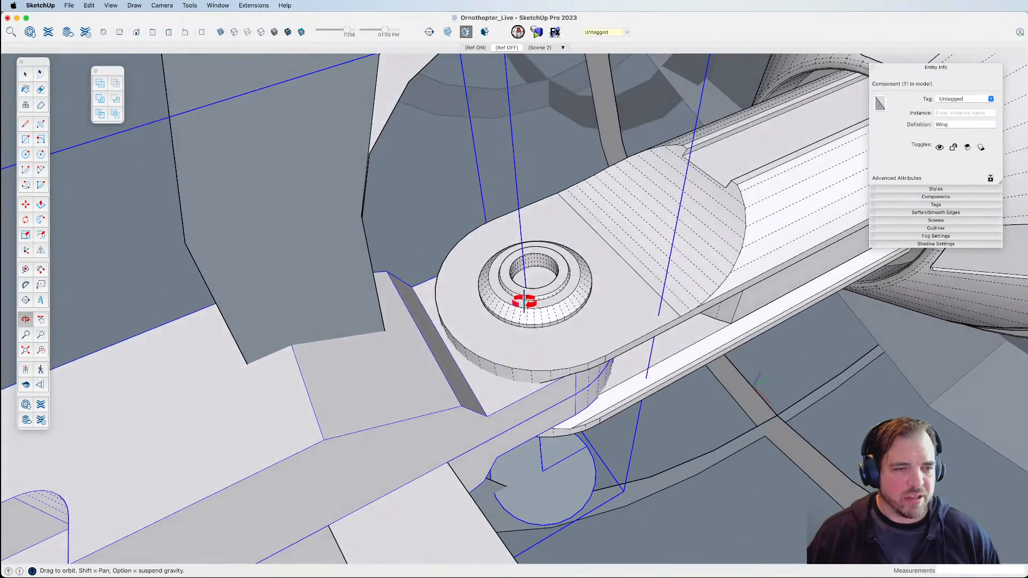
Move the Wing component so the end of its root axis line meets the centre of the hinge's round hole.
{"action": "middle_click_drag", "start_coordinate": [563, 301], "coordinate": [514, 231]}
{"action": "scroll", "coordinate": [513, 231], "scroll_direction": "up", "scroll_amount": 4}
{"action": "middle_click_drag", "start_coordinate": [527, 280], "coordinate": [553, 248]}
{"action": "key", "text": "m"}
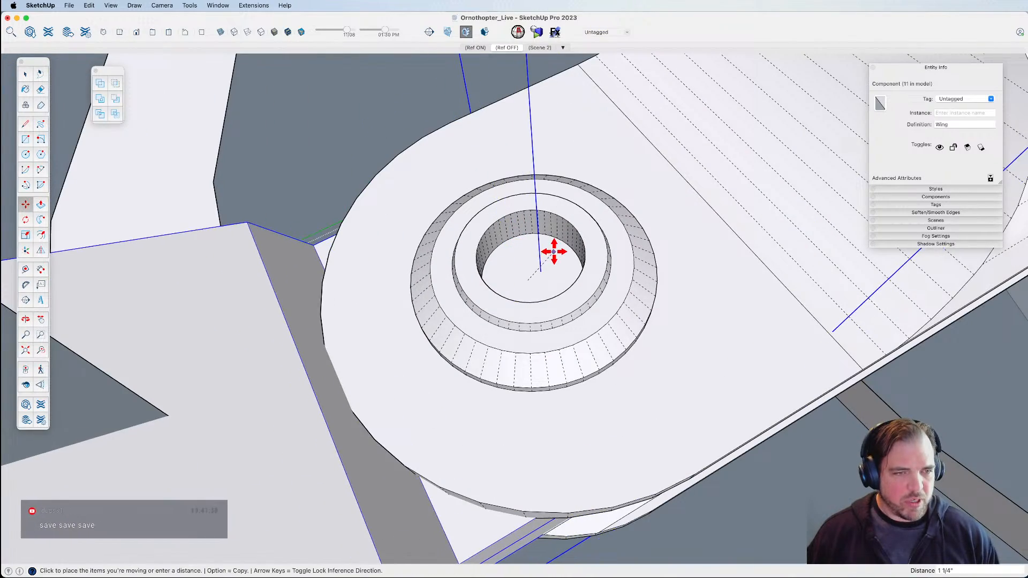
{"action": "left_click", "coordinate": [542, 271]}
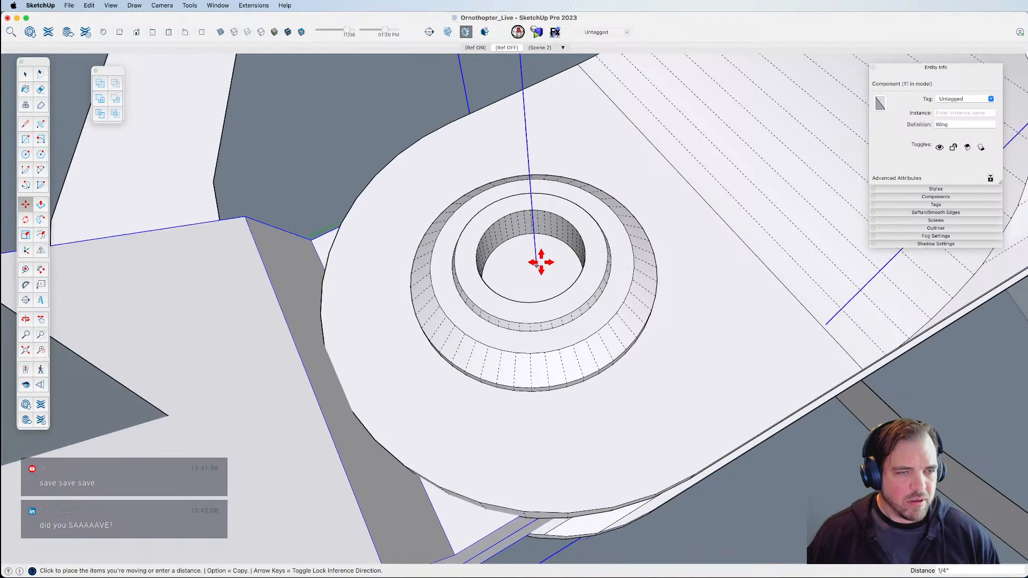
{"action": "left_click", "coordinate": [553, 266]}
Move the Wing component vertically so its root's mid-line aligns with the middle of the block in the hinge bracket.
{"action": "middle_click_drag", "start_coordinate": [553, 266], "coordinate": [584, 375]}
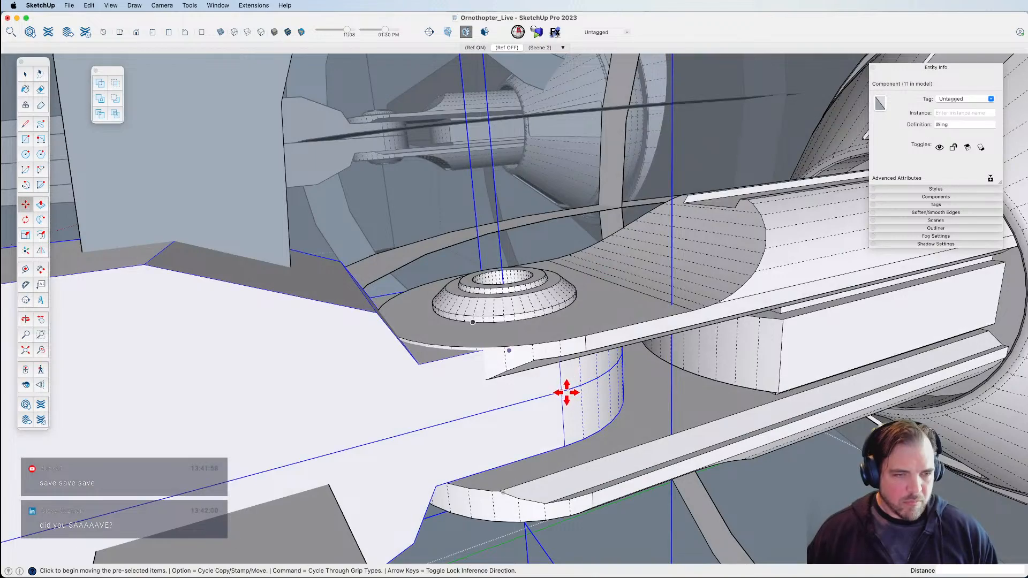
{"action": "left_click", "coordinate": [559, 394]}
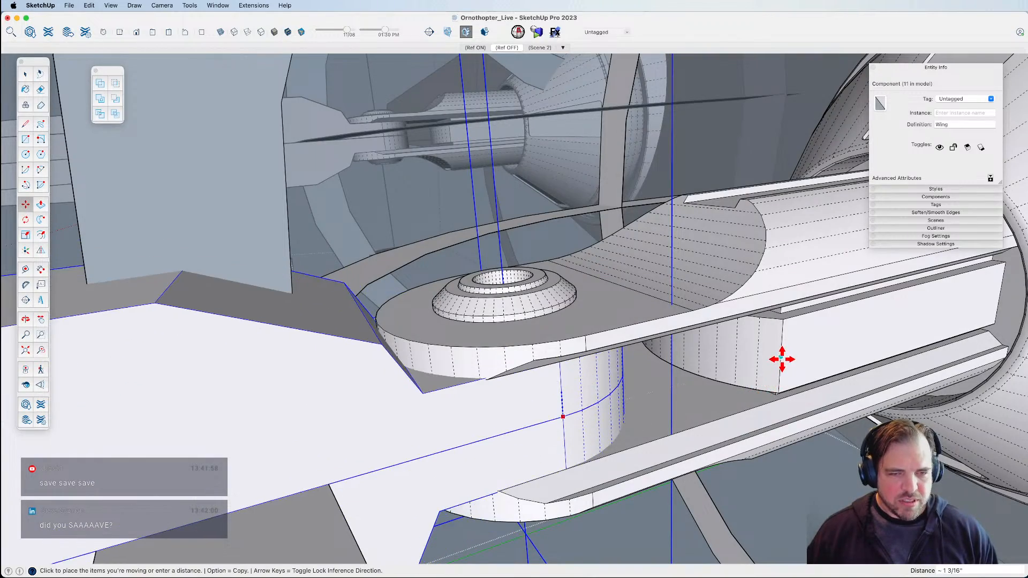
{"action": "middle_click_drag", "start_coordinate": [727, 352], "coordinate": [613, 299]}
Rotate the front lower Wing component about its hinge axis, using the centre of the circle above its root, to swing the wing out.
{"action": "scroll", "coordinate": [611, 304], "scroll_direction": "up", "scroll_amount": 5}
{"action": "scroll", "coordinate": [613, 300], "scroll_direction": "up", "scroll_amount": 3}
{"action": "key", "text": "q"}
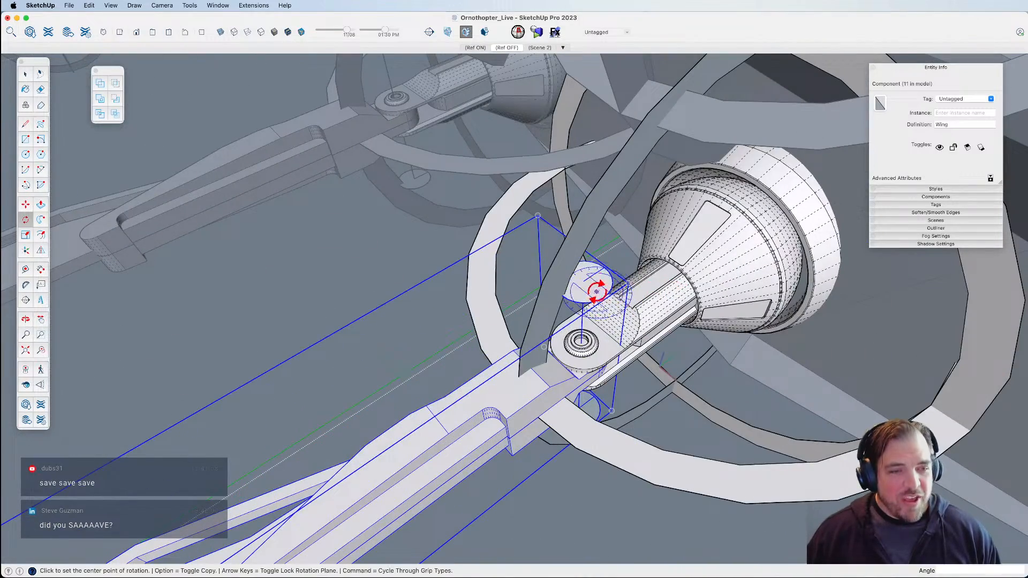
{"action": "scroll", "coordinate": [589, 281], "scroll_direction": "down", "scroll_amount": 6}
{"action": "left_click", "coordinate": [593, 281]}
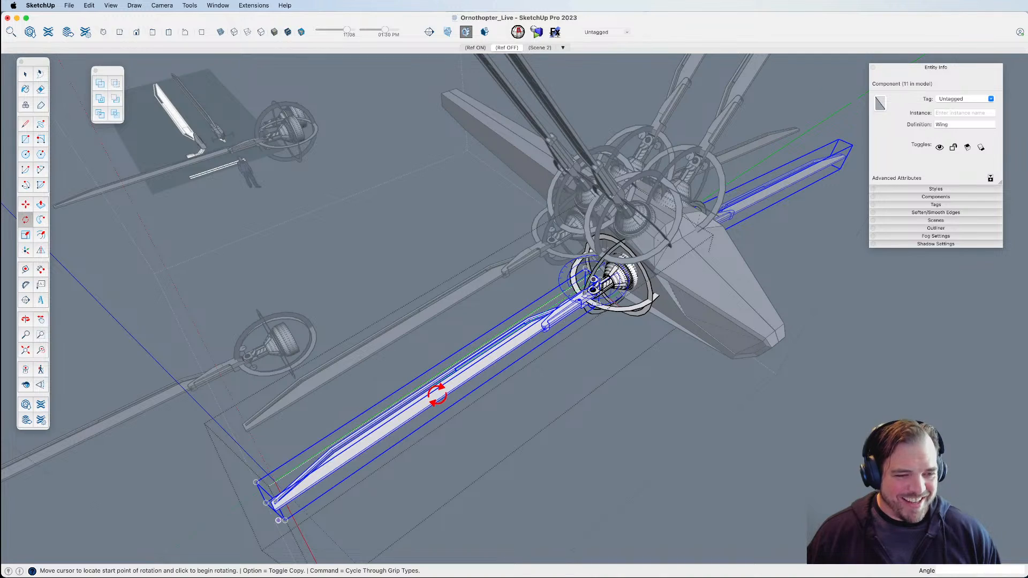
{"action": "left_click", "coordinate": [439, 397]}
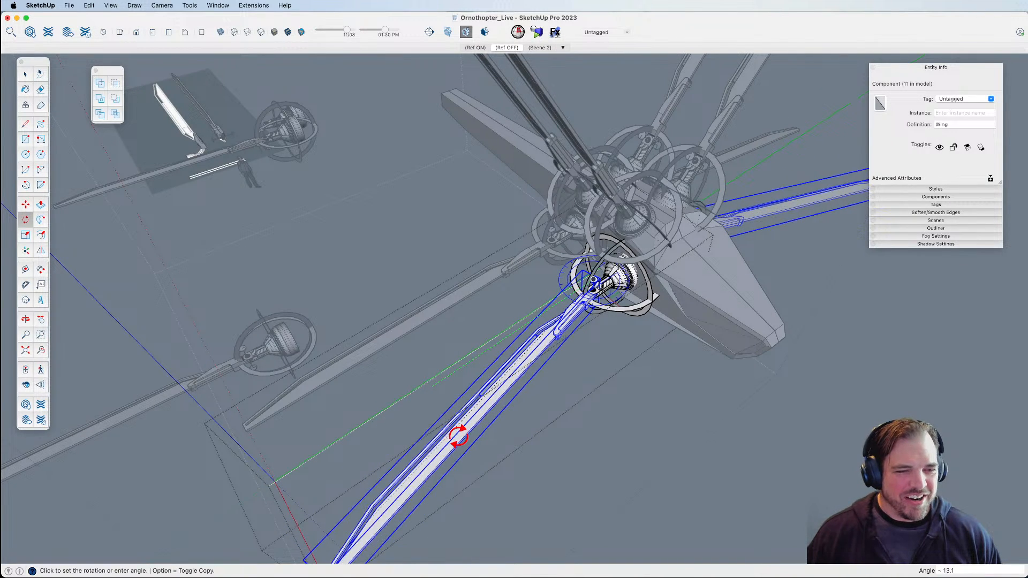
{"action": "middle_click_drag", "start_coordinate": [458, 436], "coordinate": [461, 369]}
{"action": "left_click_drag", "start_coordinate": [676, 361], "coordinate": [524, 363], "text": "shift"}
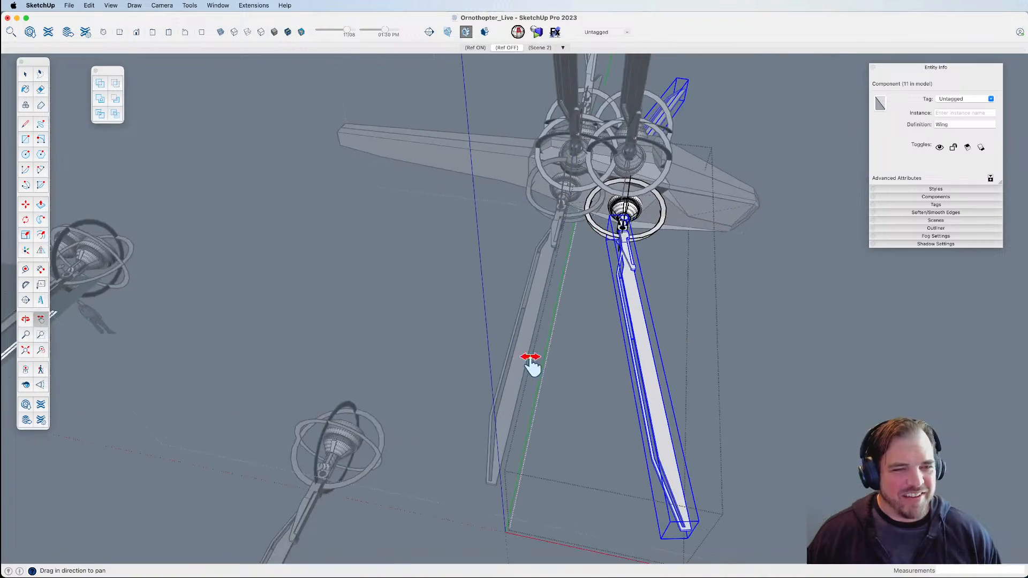
{"action": "middle_click_drag", "start_coordinate": [685, 310], "coordinate": [704, 150]}
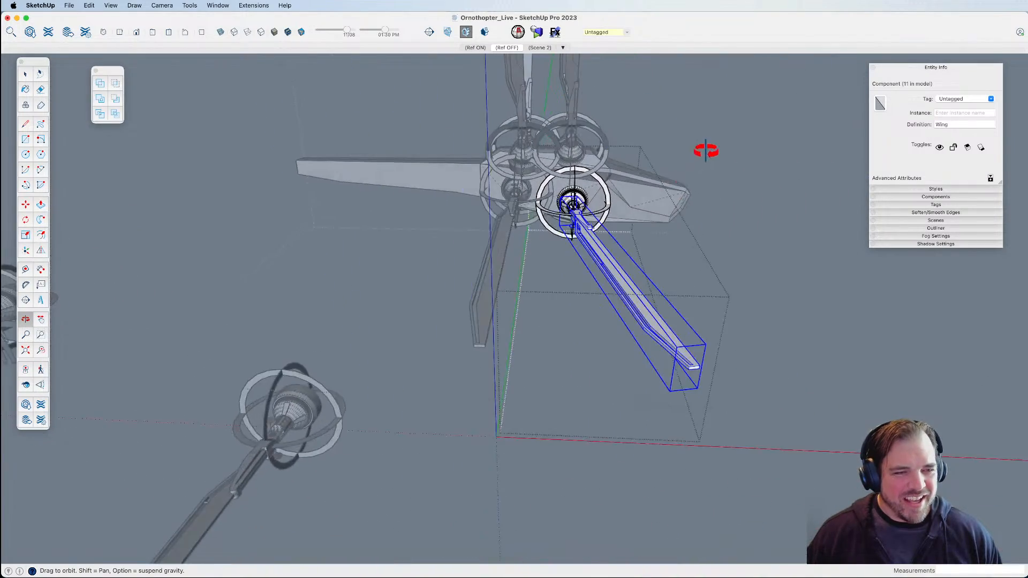
Select the front lower wing's hinge housing group together with its Wing component, and turn on X-ray display.
{"action": "scroll", "coordinate": [571, 202], "scroll_direction": "up", "scroll_amount": 8}
{"action": "key", "text": "space"}
{"action": "left_click", "coordinate": [593, 209]}
{"action": "middle_click_drag", "start_coordinate": [593, 209], "coordinate": [595, 369]}
{"action": "left_click", "coordinate": [663, 276], "text": "shift"}
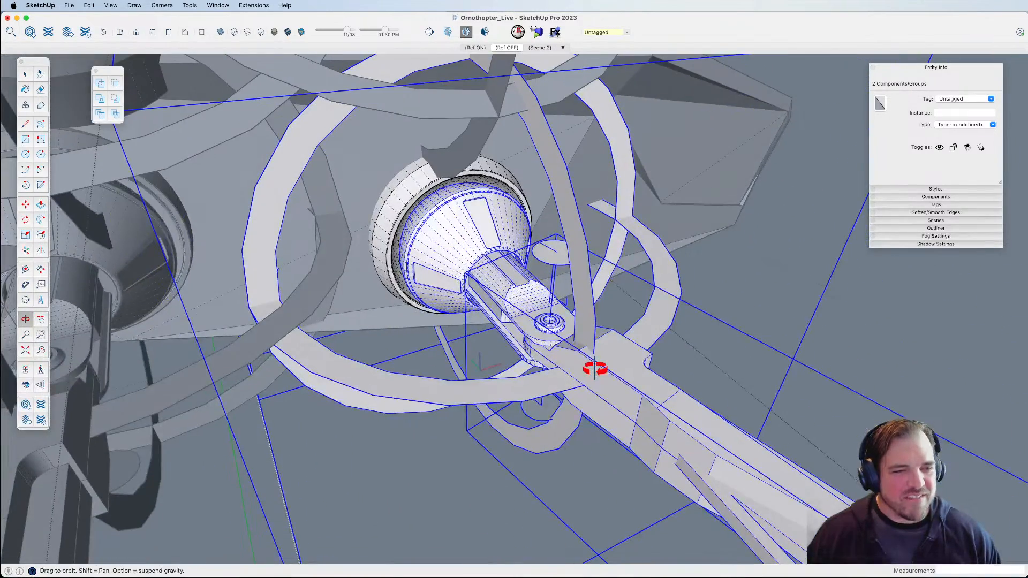
{"action": "middle_click_drag", "start_coordinate": [572, 312], "coordinate": [566, 290]}
{"action": "scroll", "coordinate": [593, 315], "scroll_direction": "up", "scroll_amount": 3}
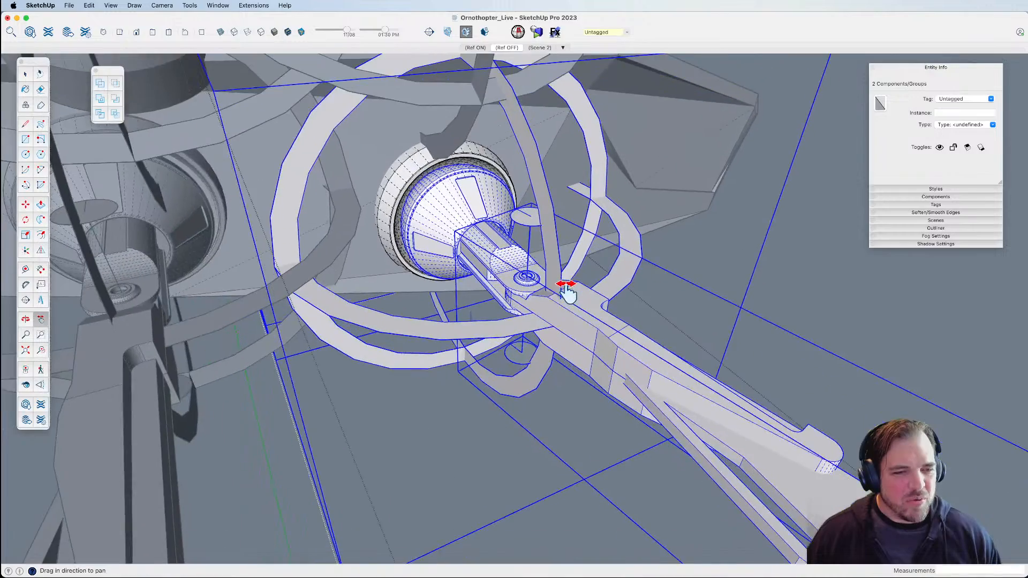
{"action": "scroll", "coordinate": [567, 317], "scroll_direction": "up", "scroll_amount": 2}
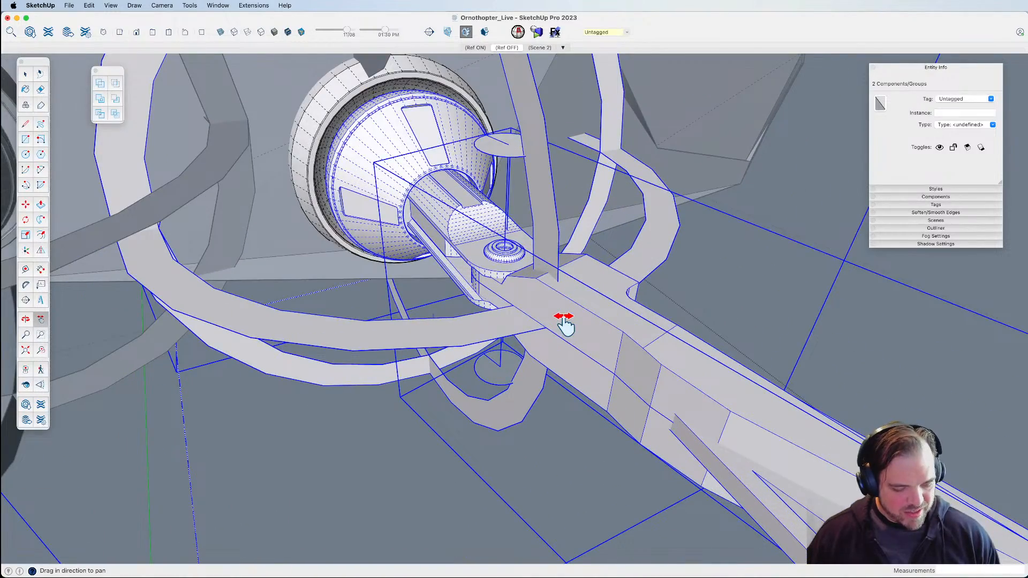
{"action": "key", "text": "x"}
{"action": "scroll", "coordinate": [558, 335], "scroll_direction": "up", "scroll_amount": 2}
Rotate the selected housing and wing together about the housing's long axis, picking the rotation axis through the ring's outer joint.
{"action": "key", "text": "q"}
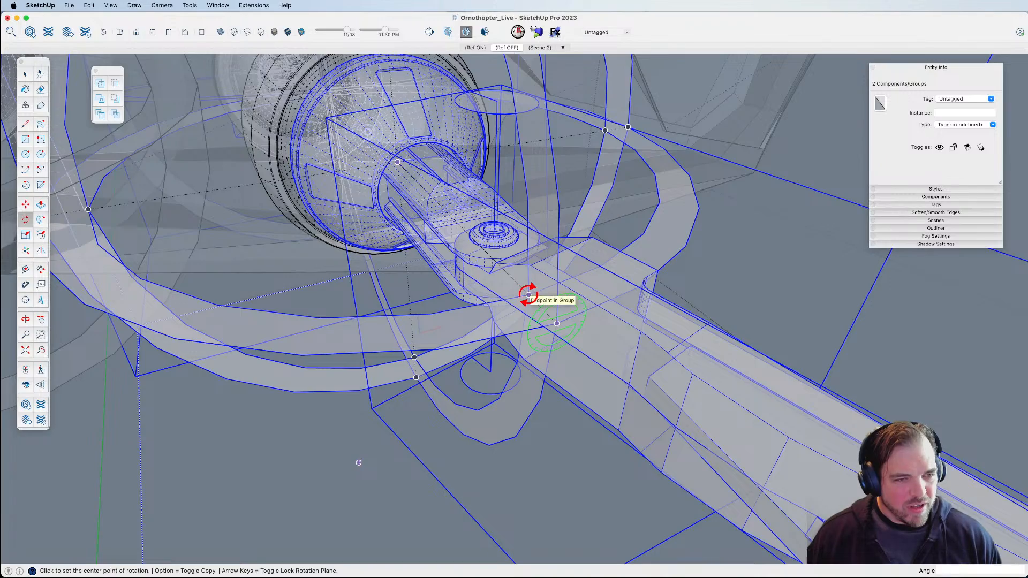
{"action": "scroll", "coordinate": [528, 294], "scroll_direction": "down", "scroll_amount": 4}
{"action": "left_click", "coordinate": [777, 263]}
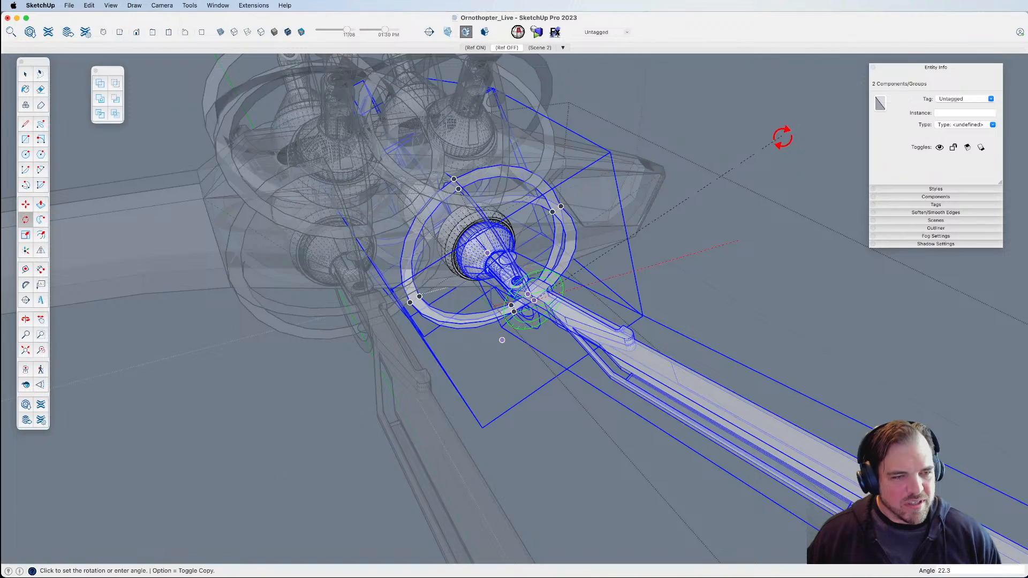
{"action": "middle_click_drag", "start_coordinate": [616, 321], "coordinate": [659, 357]}
Rotate the selected housing and wing by about 7 degrees around the axis through the ring's side joint.
{"action": "key", "text": "q"}
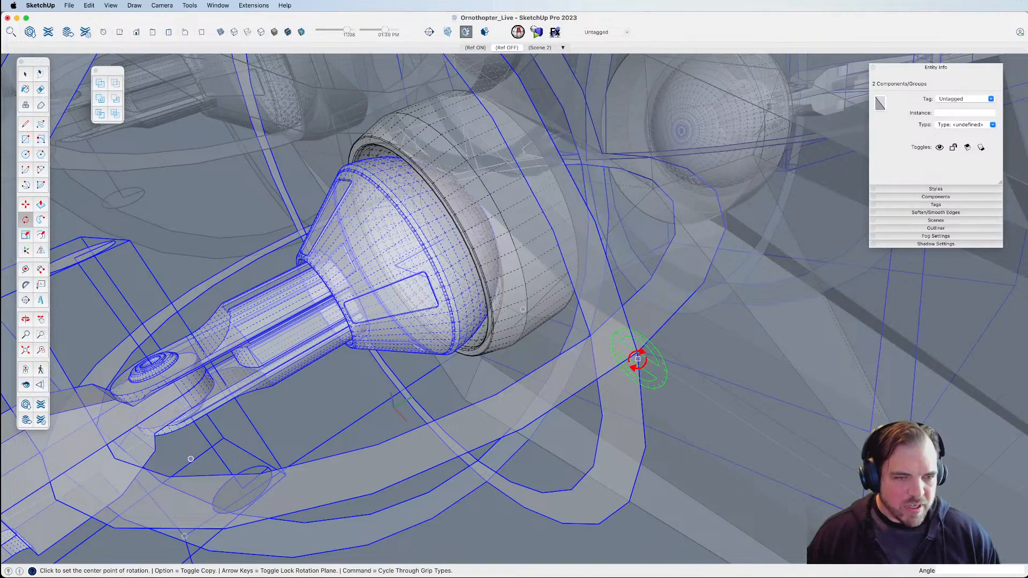
{"action": "scroll", "coordinate": [613, 347], "scroll_direction": "down", "scroll_amount": 8}
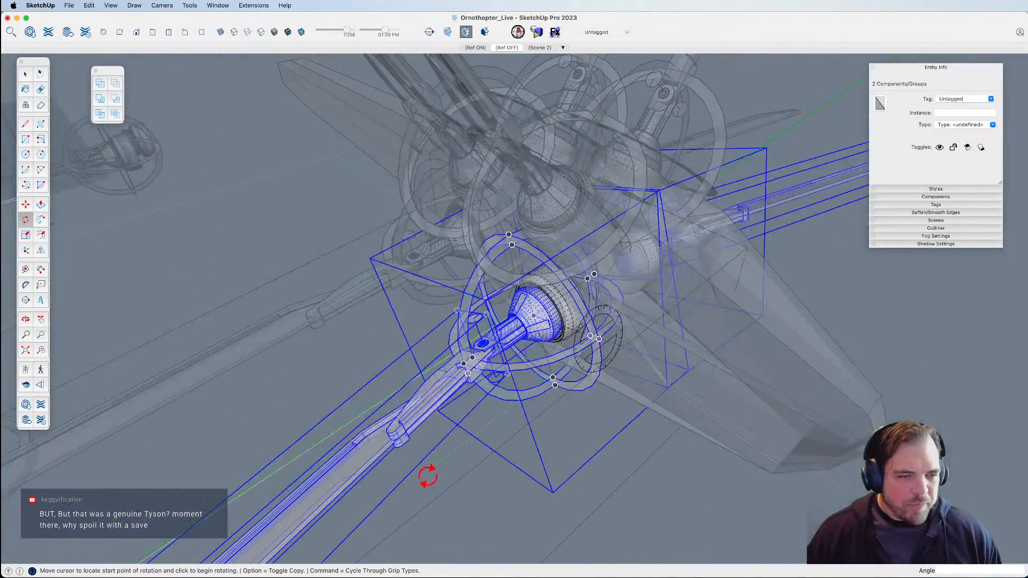
{"action": "middle_click_drag", "start_coordinate": [428, 476], "coordinate": [536, 389]}
{"action": "middle_click_drag", "start_coordinate": [535, 388], "coordinate": [505, 392], "text": "shift"}
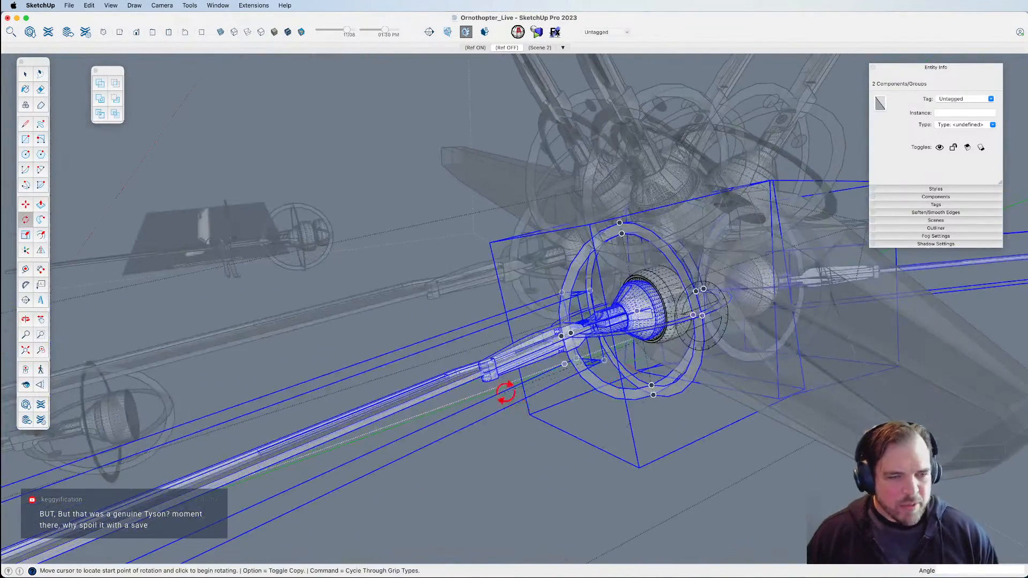
{"action": "left_click", "coordinate": [481, 372]}
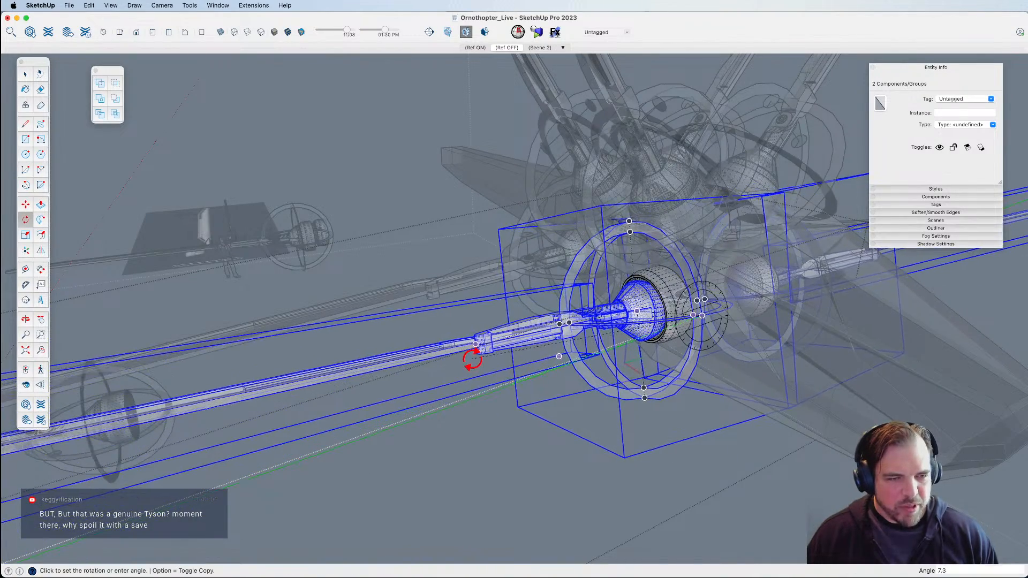
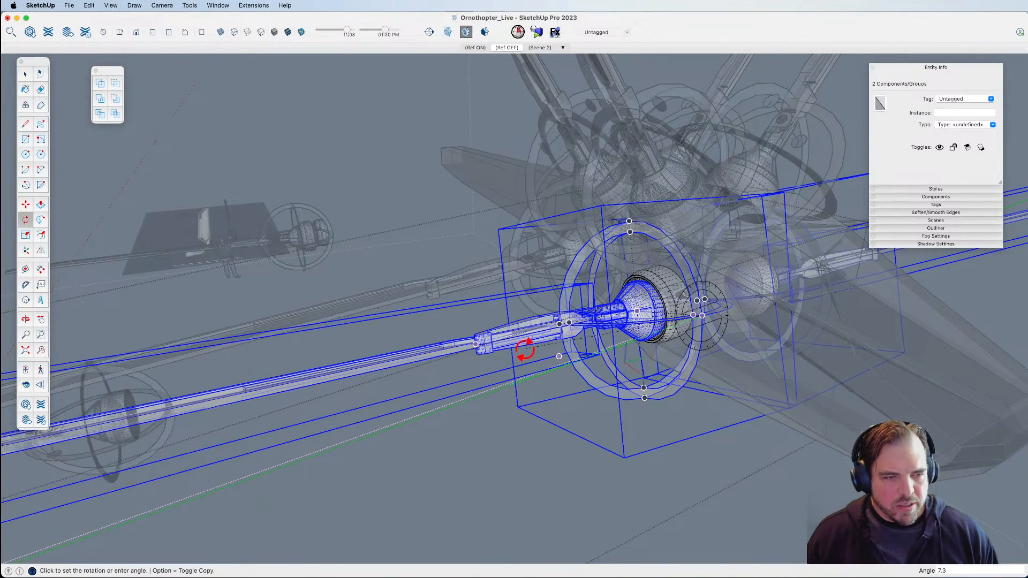
{"action": "left_click", "coordinate": [524, 351]}
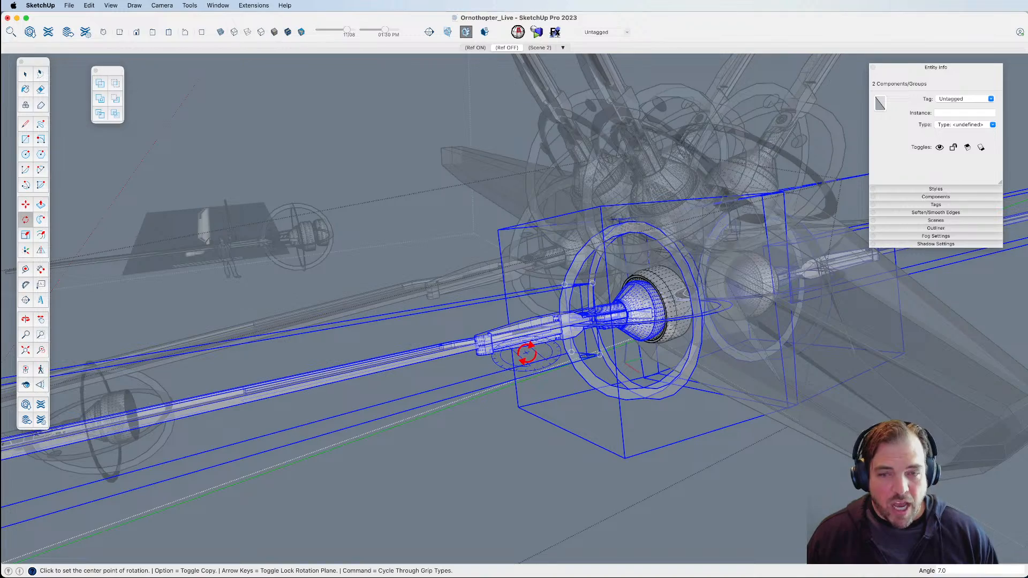
Leave the front wing's group, open the neighbouring rear lower wing's group and select its Wing component.
{"action": "scroll", "coordinate": [556, 388], "scroll_direction": "down", "scroll_amount": 4}
{"action": "middle_click_drag", "start_coordinate": [538, 384], "coordinate": [554, 356]}
{"action": "key", "text": "space"}
{"action": "left_click", "coordinate": [614, 466]}
{"action": "mouse_move", "coordinate": [589, 399]}
{"action": "middle_mouse_down"}
{"action": "mouse_move", "coordinate": [596, 333]}
{"action": "mouse_move", "coordinate": [692, 358]}
{"action": "mouse_move", "coordinate": [645, 321]}
{"action": "mouse_move", "coordinate": [615, 324]}
{"action": "mouse_move", "coordinate": [709, 352]}
{"action": "mouse_move", "coordinate": [608, 345]}
{"action": "mouse_move", "coordinate": [750, 406]}
{"action": "mouse_move", "coordinate": [603, 297]}
{"action": "mouse_move", "coordinate": [614, 324]}
{"action": "middle_mouse_up"}
{"action": "scroll", "coordinate": [613, 325], "scroll_direction": "up", "scroll_amount": 4}
{"action": "left_click", "coordinate": [613, 324]}
{"action": "scroll", "coordinate": [613, 325], "scroll_direction": "down", "scroll_amount": 3}
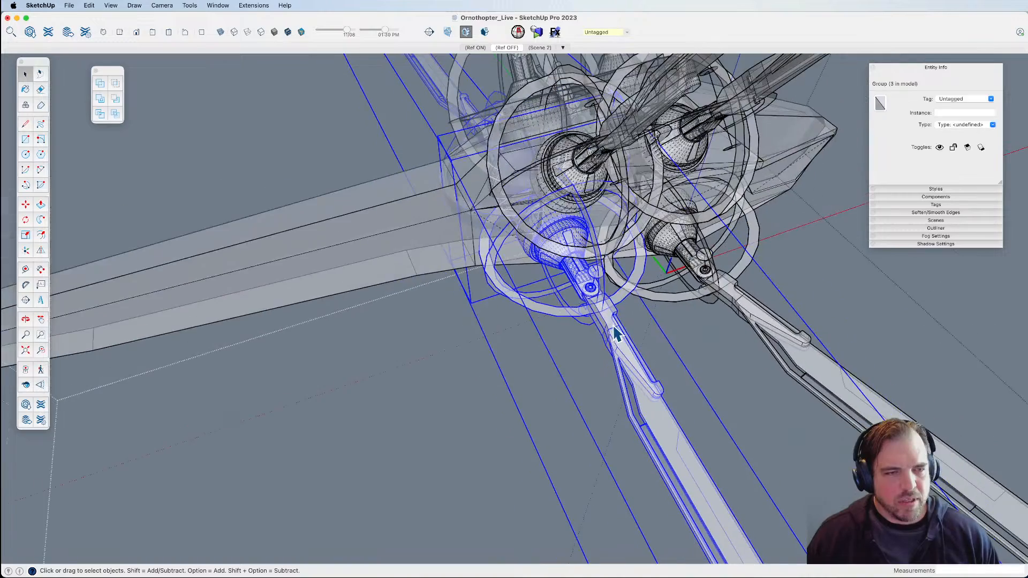
{"action": "double_click", "coordinate": [614, 333]}
{"action": "scroll", "coordinate": [614, 333], "scroll_direction": "up", "scroll_amount": 5}
{"action": "left_click", "coordinate": [624, 374]}
Rotate the rear lower Wing component about its hinge axis, centred on the circle above its root, to swing the wing out.
{"action": "middle_click_drag", "start_coordinate": [625, 374], "coordinate": [528, 236]}
{"action": "scroll", "coordinate": [491, 239], "scroll_direction": "up", "scroll_amount": 6}
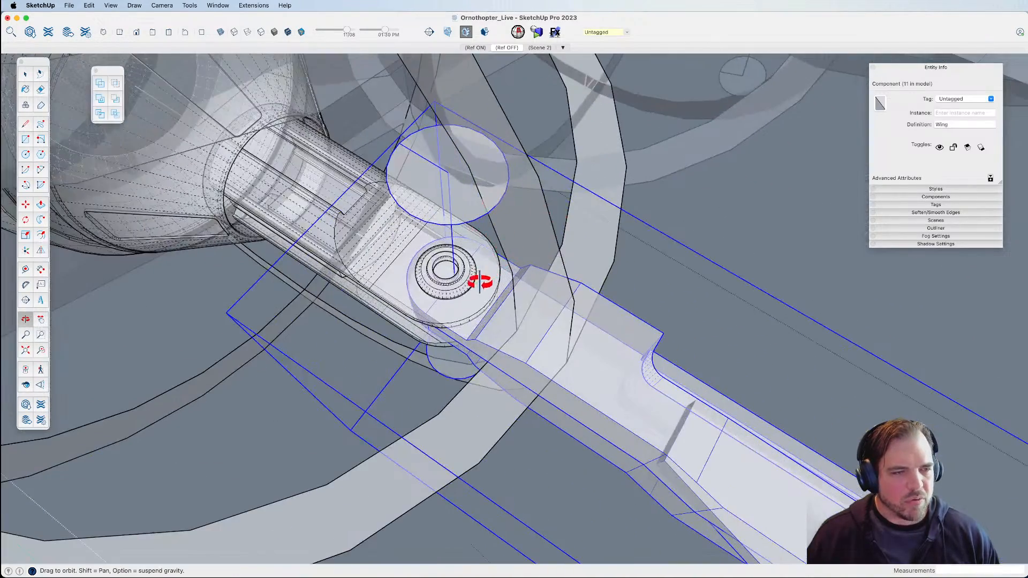
{"action": "scroll", "coordinate": [482, 295], "scroll_direction": "up", "scroll_amount": 2}
{"action": "scroll", "coordinate": [523, 305], "scroll_direction": "down", "scroll_amount": 6}
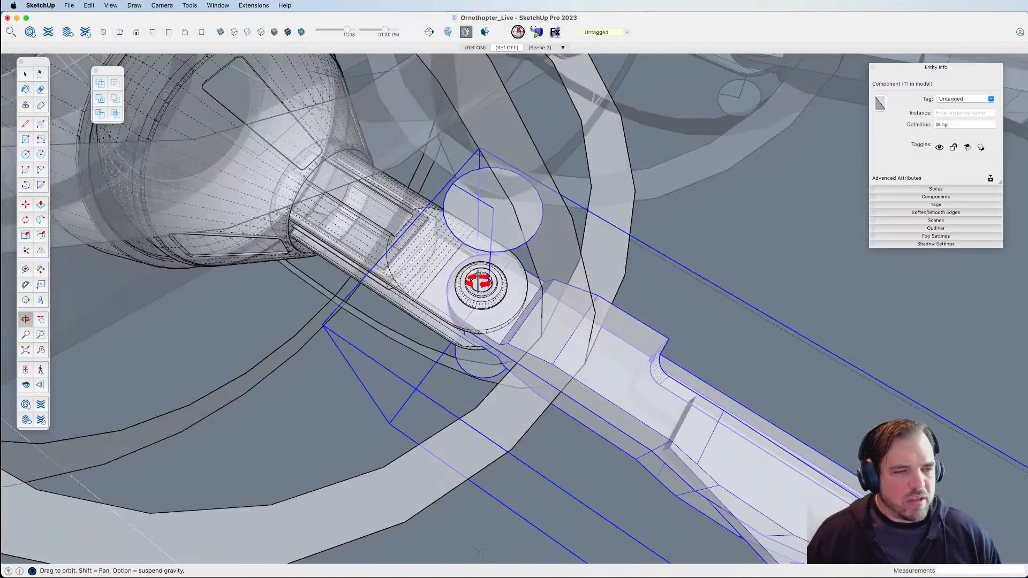
{"action": "scroll", "coordinate": [484, 285], "scroll_direction": "up", "scroll_amount": 6}
{"action": "scroll", "coordinate": [490, 289], "scroll_direction": "up", "scroll_amount": 1}
{"action": "key", "text": "q"}
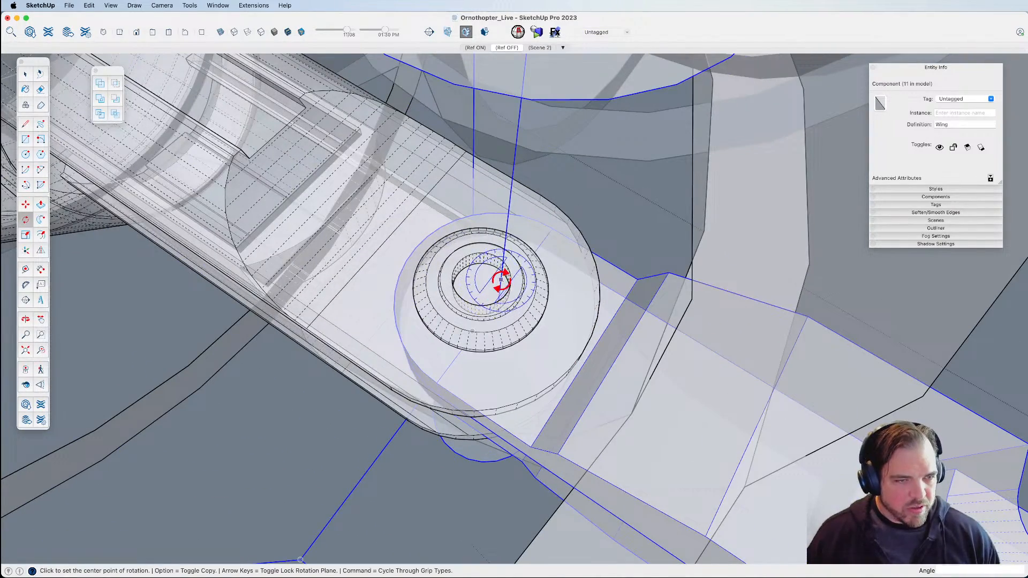
{"action": "scroll", "coordinate": [499, 286], "scroll_direction": "down", "scroll_amount": 4}
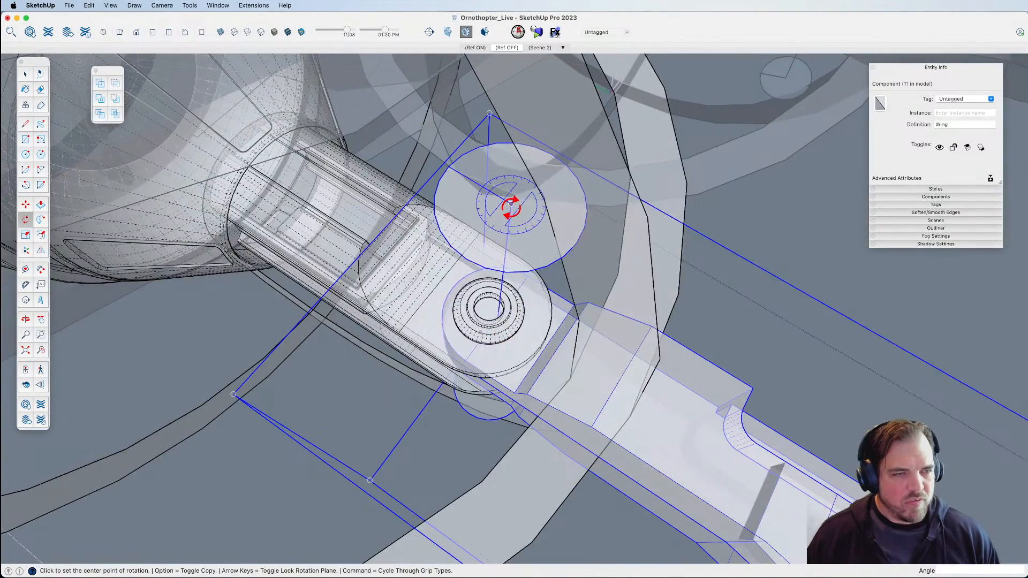
{"action": "left_click", "coordinate": [511, 208]}
{"action": "scroll", "coordinate": [512, 209], "scroll_direction": "down", "scroll_amount": 6}
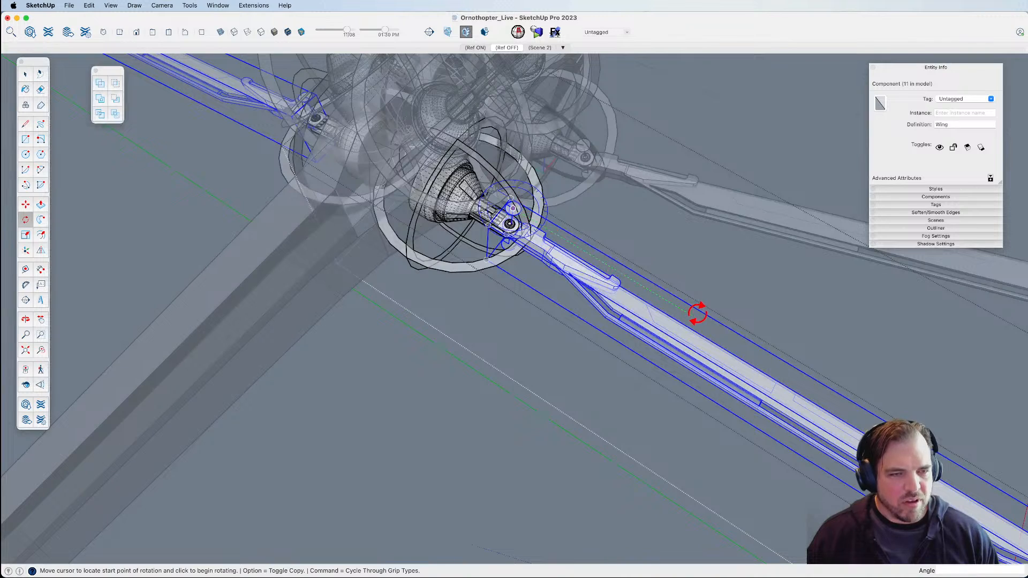
{"action": "left_click", "coordinate": [707, 316]}
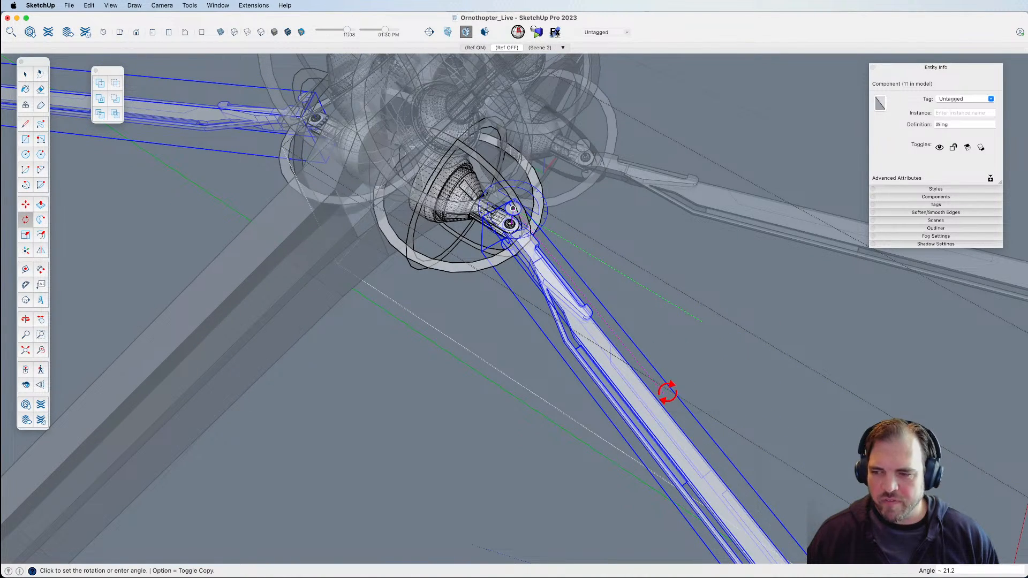
{"action": "middle_click_drag", "start_coordinate": [666, 391], "coordinate": [627, 348]}
{"action": "scroll", "coordinate": [616, 289], "scroll_direction": "up", "scroll_amount": 3}
{"action": "middle_click_drag", "start_coordinate": [616, 289], "coordinate": [657, 303], "text": "shift"}
{"action": "scroll", "coordinate": [573, 274], "scroll_direction": "up", "scroll_amount": 8}
{"action": "middle_click_drag", "start_coordinate": [567, 284], "coordinate": [571, 383]}
{"action": "middle_click_drag", "start_coordinate": [525, 279], "coordinate": [538, 343], "text": "shift"}
{"action": "middle_click_drag", "start_coordinate": [538, 343], "coordinate": [605, 402]}
{"action": "key", "text": "q"}
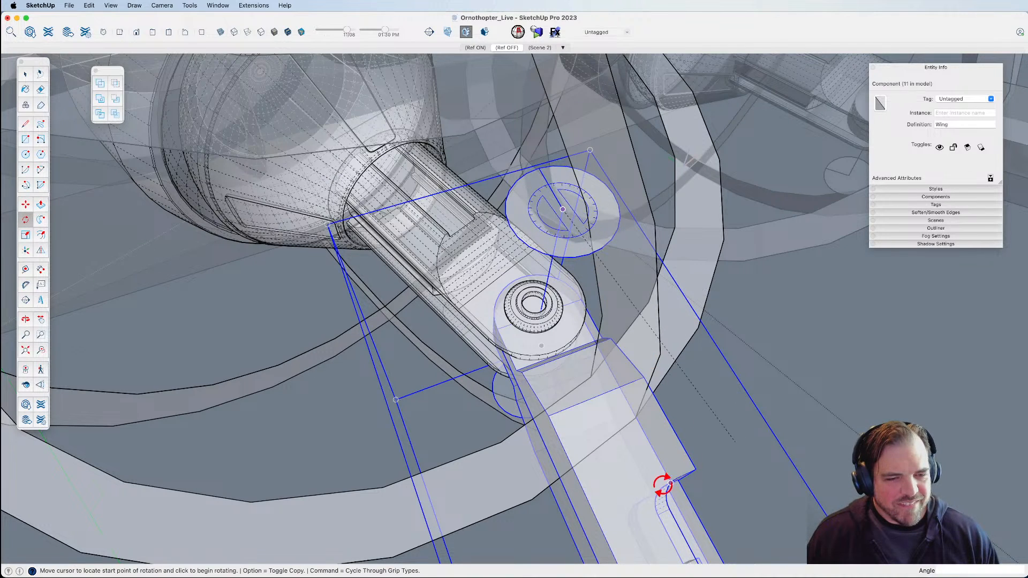
{"action": "left_click", "coordinate": [603, 481]}
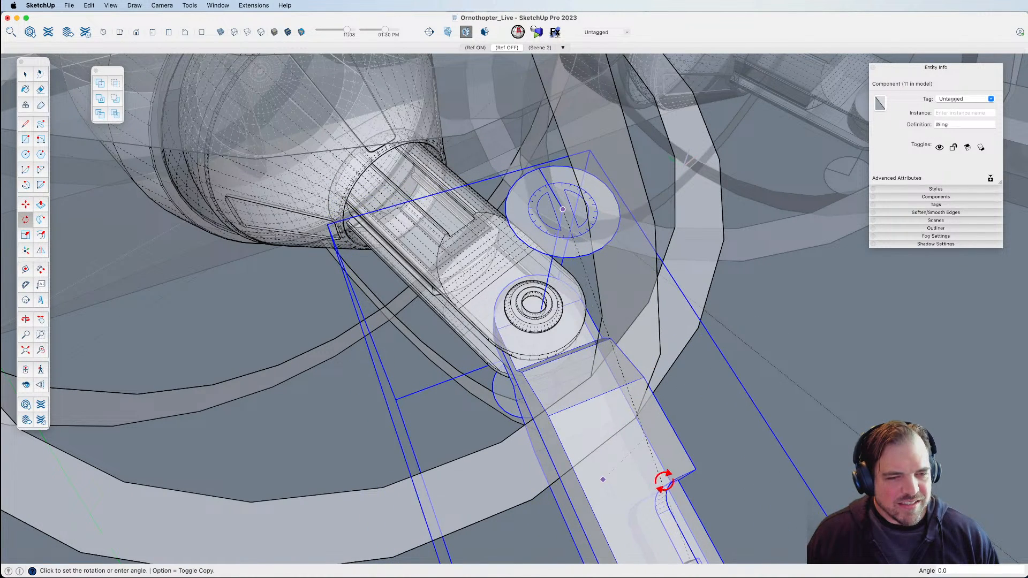
{"action": "middle_click_drag", "start_coordinate": [673, 476], "coordinate": [636, 431]}
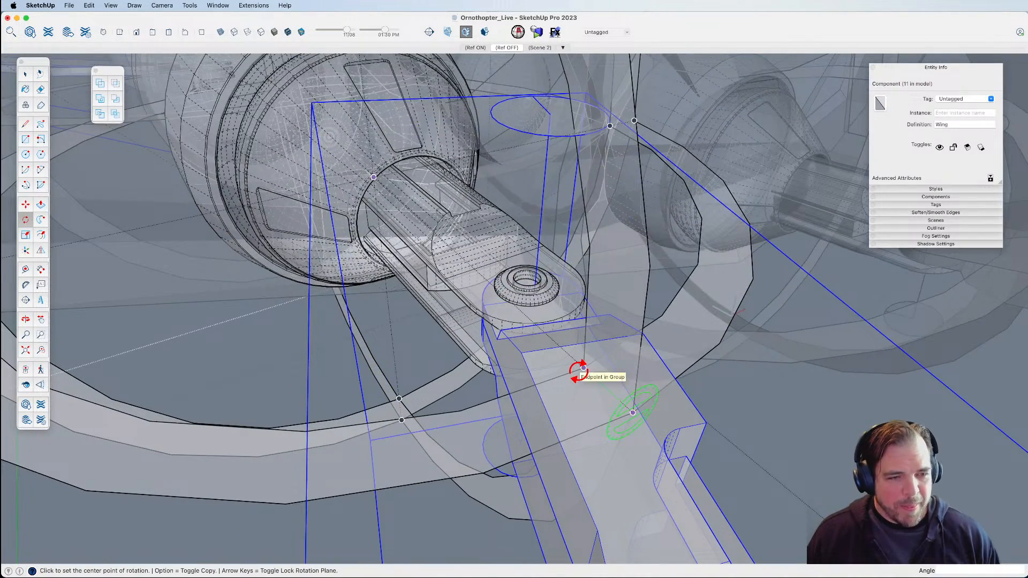
{"action": "scroll", "coordinate": [583, 368], "scroll_direction": "down", "scroll_amount": 8}
{"action": "middle_click_drag", "start_coordinate": [589, 436], "coordinate": [487, 383]}
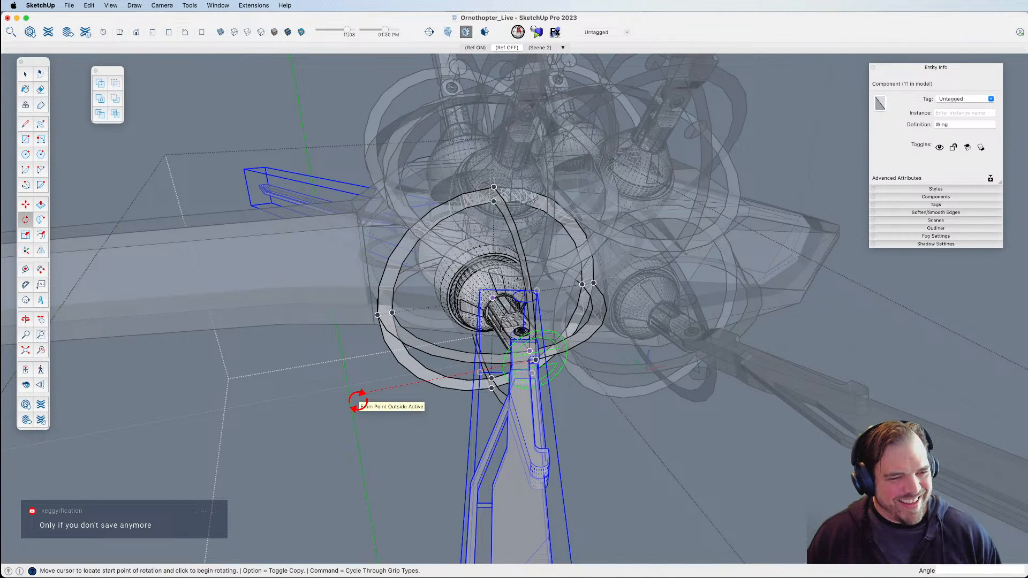
{"action": "key", "text": "space"}
Select the rear lower wing's hinge housing with its Wing and rotate both about the housing's long axis through the ring's outer joint.
{"action": "left_click", "coordinate": [504, 341]}
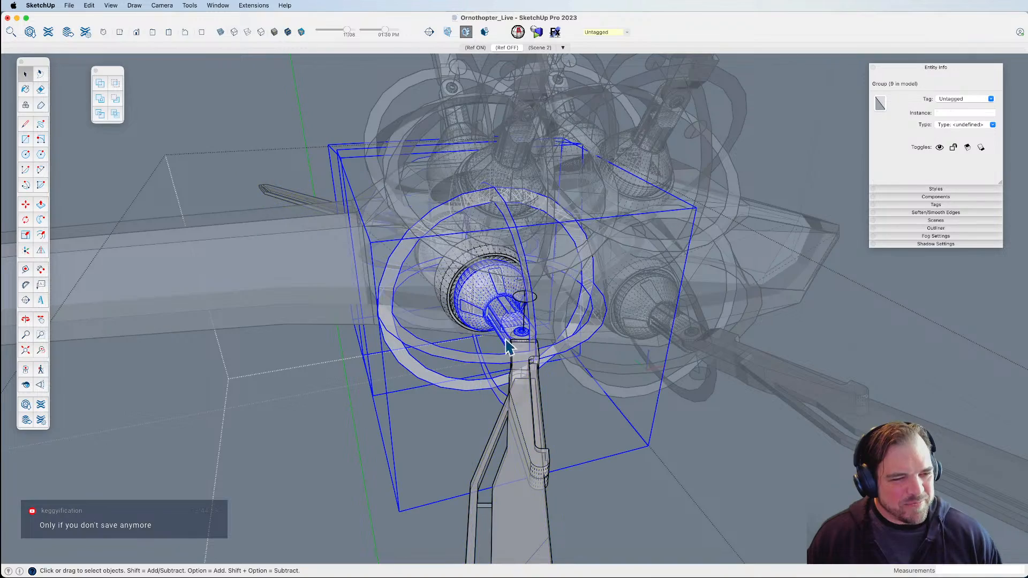
{"action": "left_click", "coordinate": [518, 359], "text": "shift"}
{"action": "scroll", "coordinate": [519, 361], "scroll_direction": "up", "scroll_amount": 5}
{"action": "middle_click_drag", "start_coordinate": [519, 361], "coordinate": [537, 341]}
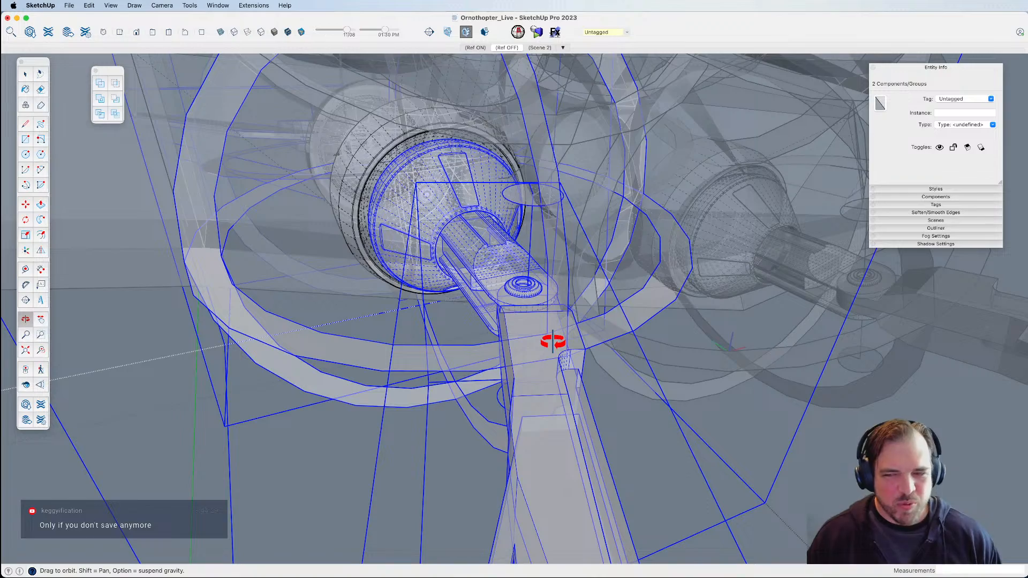
{"action": "scroll", "coordinate": [546, 333], "scroll_direction": "up", "scroll_amount": 5}
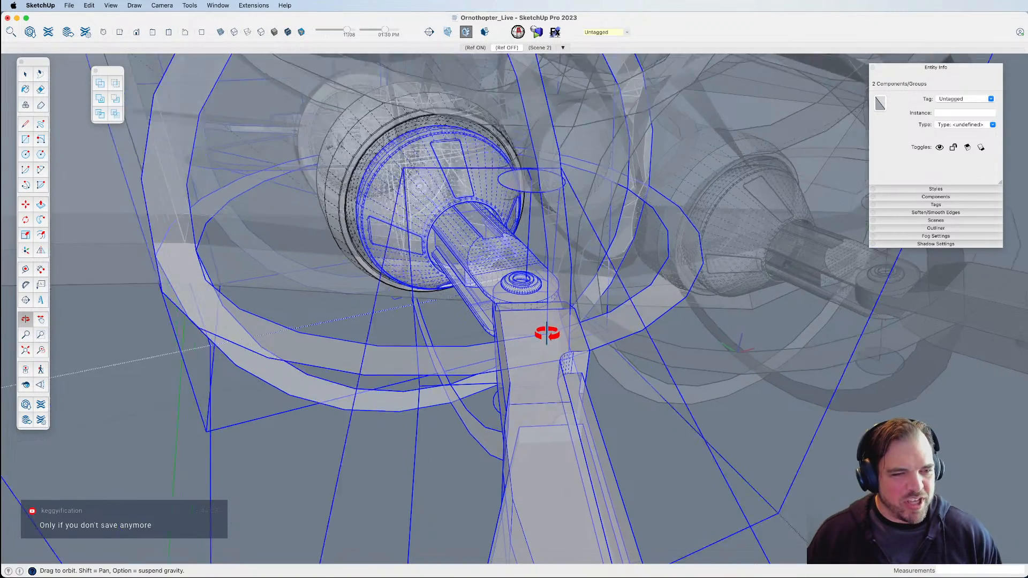
{"action": "middle_click_drag", "start_coordinate": [547, 336], "coordinate": [550, 387]}
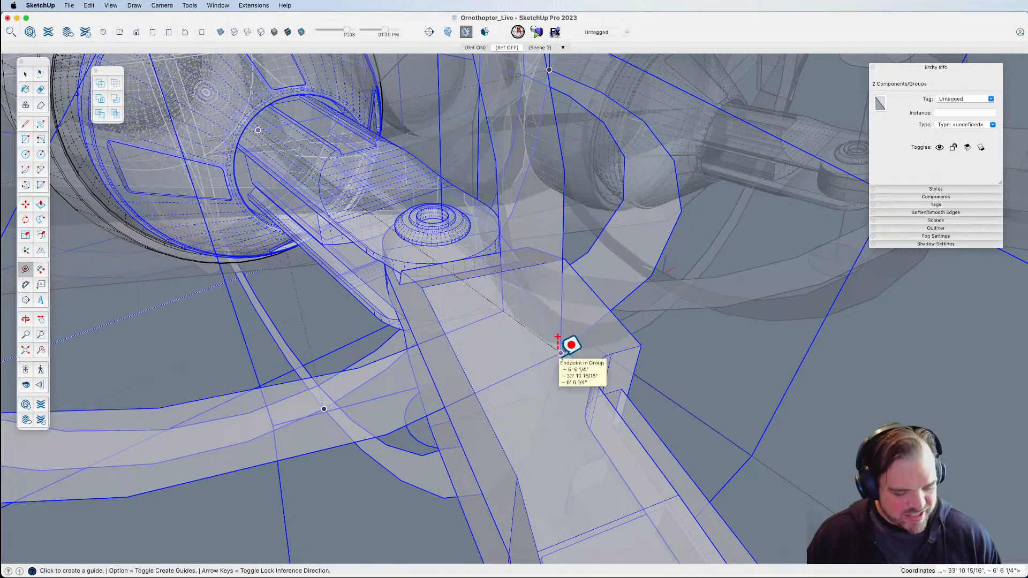
{"action": "key", "text": "q"}
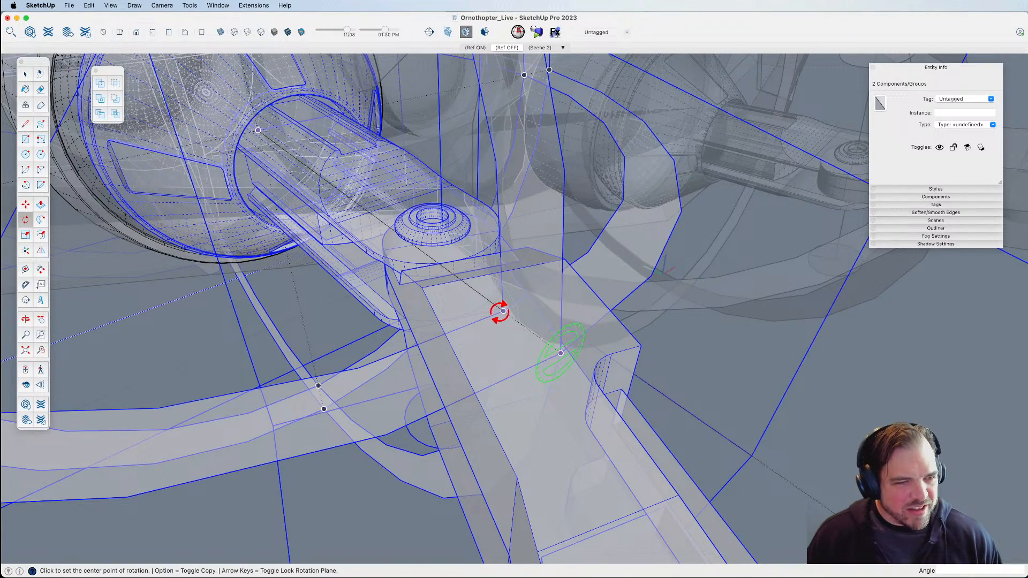
{"action": "scroll", "coordinate": [504, 311], "scroll_direction": "down", "scroll_amount": 8}
{"action": "middle_click_drag", "start_coordinate": [564, 445], "coordinate": [360, 259]}
{"action": "left_click", "coordinate": [350, 396]}
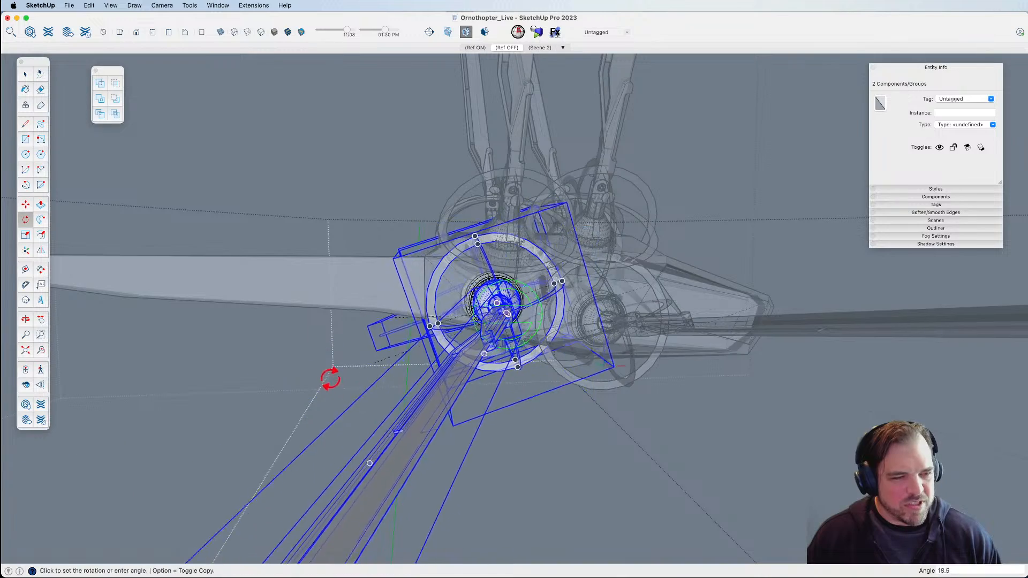
{"action": "left_click", "coordinate": [225, 239]}
Examine the rear lower wing's rotated hinge housing and ring joints up close.
{"action": "middle_click_drag", "start_coordinate": [345, 302], "coordinate": [604, 439]}
{"action": "scroll", "coordinate": [581, 305], "scroll_direction": "up", "scroll_amount": 5}
{"action": "middle_click_drag", "start_coordinate": [581, 305], "coordinate": [501, 280]}
{"action": "scroll", "coordinate": [544, 322], "scroll_direction": "up", "scroll_amount": 3}
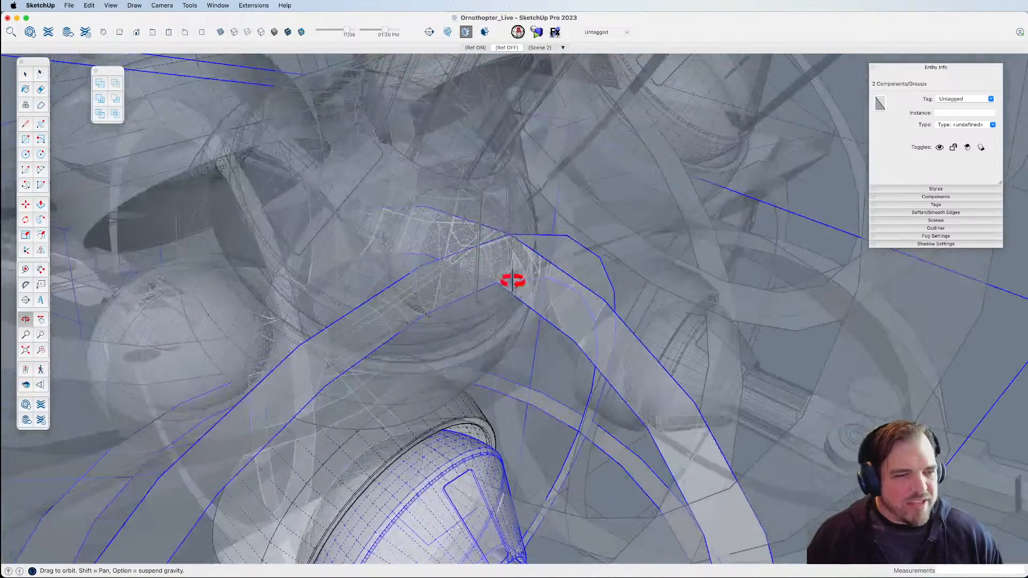
{"action": "scroll", "coordinate": [529, 390], "scroll_direction": "down", "scroll_amount": 5}
{"action": "middle_click_drag", "start_coordinate": [530, 391], "coordinate": [556, 237], "text": "shift"}
{"action": "scroll", "coordinate": [488, 388], "scroll_direction": "up", "scroll_amount": 4}
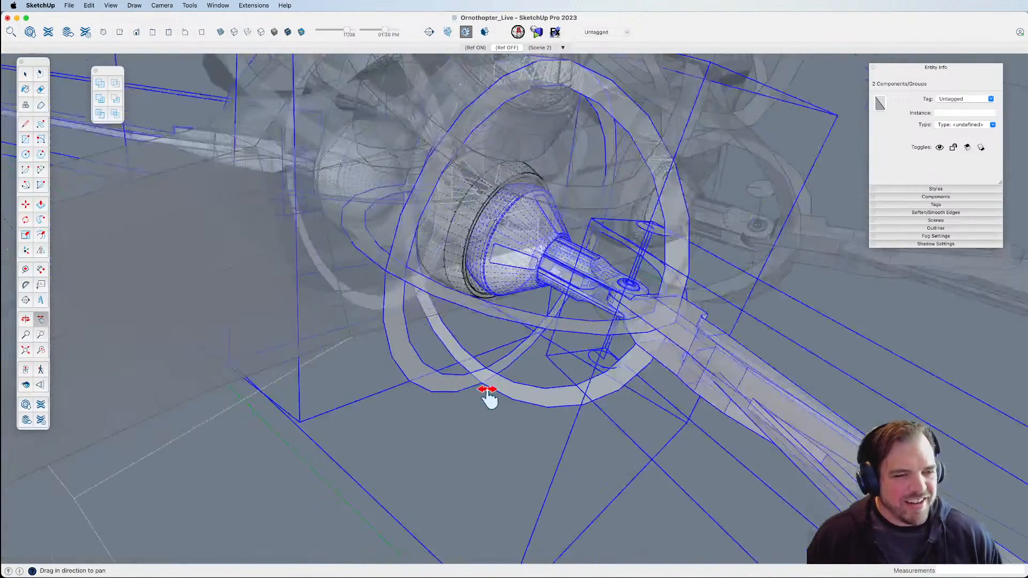
Rotate the rear lower wing's hinge housing and Wing together about the axis through the ring's lower joint and leave the group.
{"action": "scroll", "coordinate": [487, 393], "scroll_direction": "down", "scroll_amount": 3}
{"action": "key", "text": "q"}
{"action": "scroll", "coordinate": [487, 383], "scroll_direction": "up", "scroll_amount": 5}
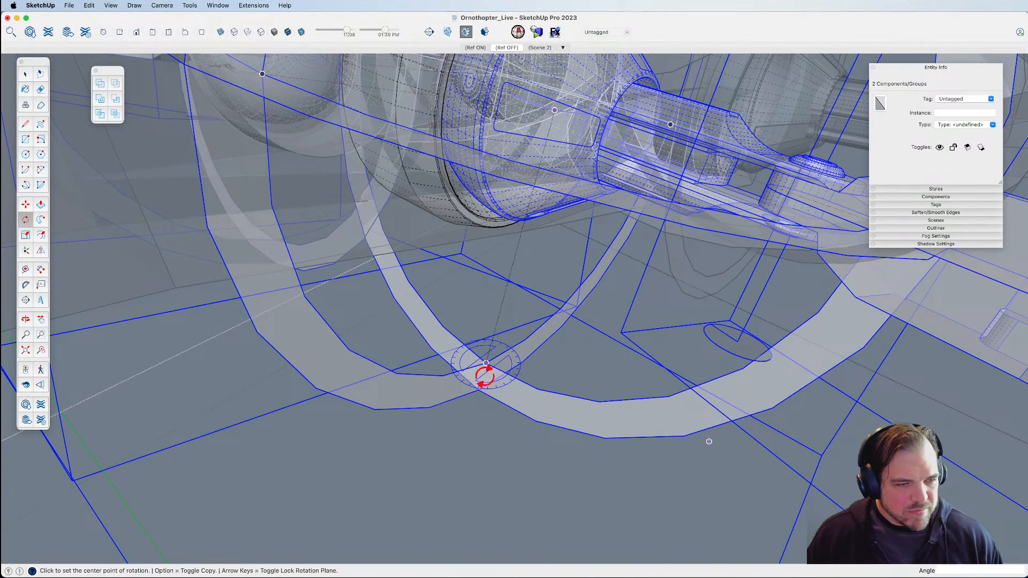
{"action": "left_click", "coordinate": [478, 390]}
{"action": "scroll", "coordinate": [482, 391], "scroll_direction": "down", "scroll_amount": 5}
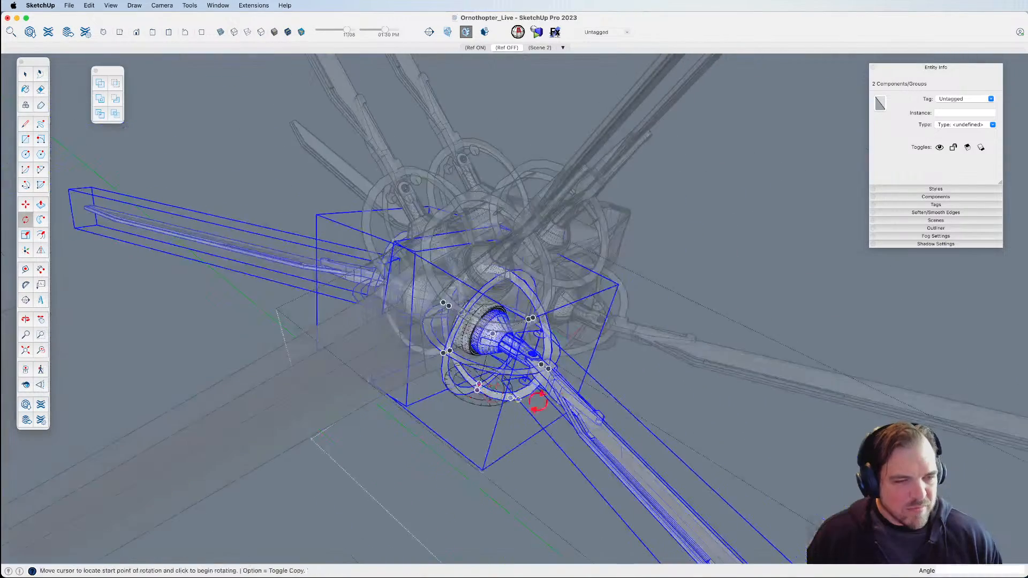
{"action": "middle_click_drag", "start_coordinate": [578, 417], "coordinate": [431, 301]}
{"action": "left_click", "coordinate": [420, 462]}
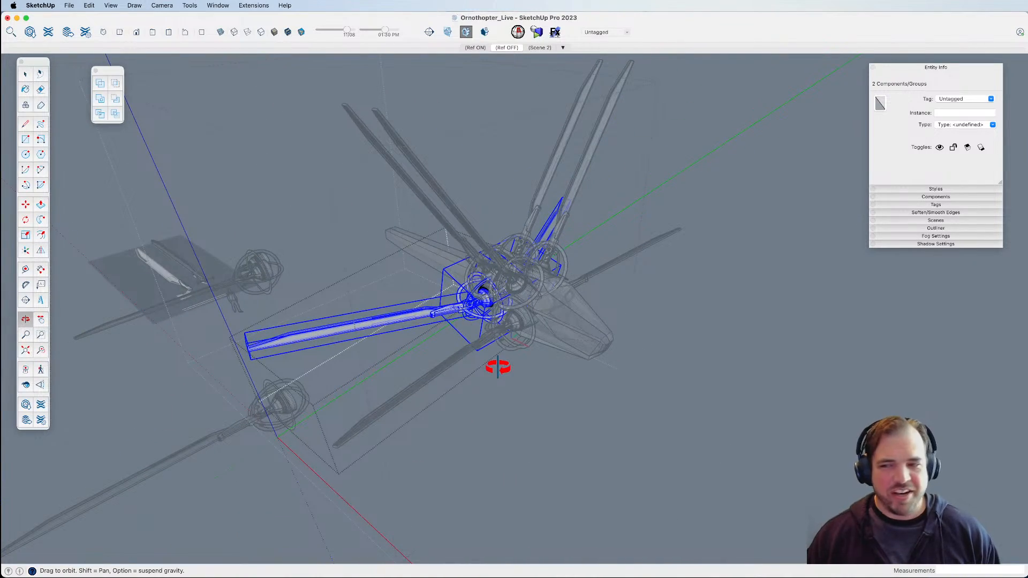
{"action": "middle_click_drag", "start_coordinate": [498, 368], "coordinate": [571, 379]}
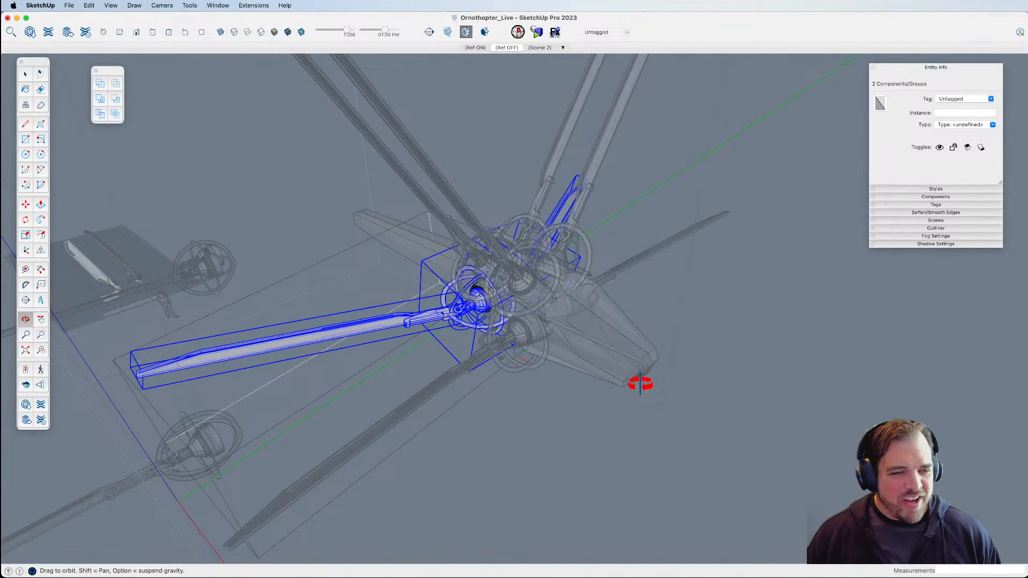
{"action": "left_click", "coordinate": [691, 409]}
{"action": "middle_click_drag", "start_coordinate": [663, 403], "coordinate": [643, 331]}
{"action": "left_click", "coordinate": [536, 304]}
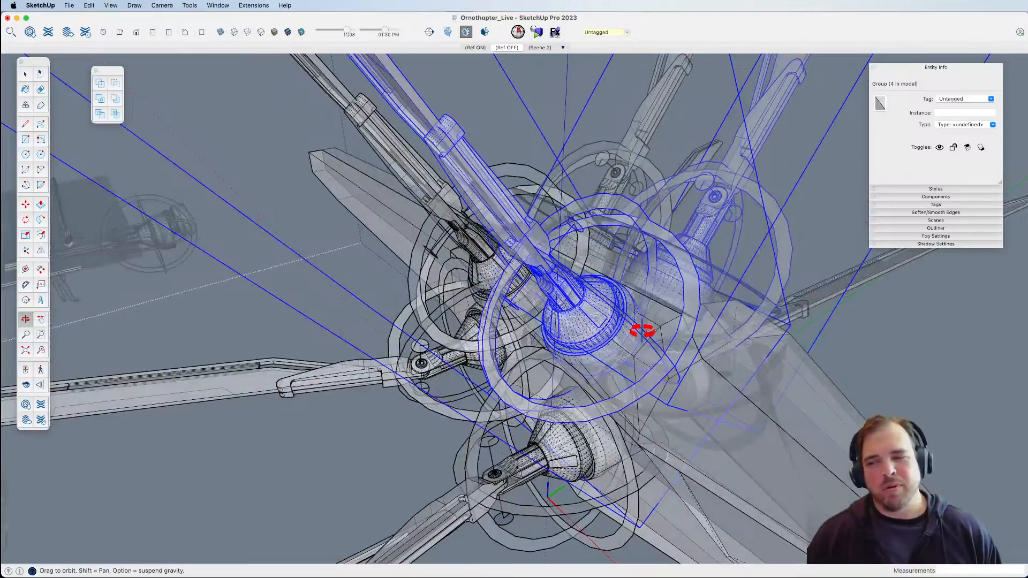
{"action": "middle_click_drag", "start_coordinate": [543, 279], "coordinate": [541, 276], "text": "shift"}
{"action": "left_click_drag", "start_coordinate": [578, 279], "coordinate": [624, 342]}
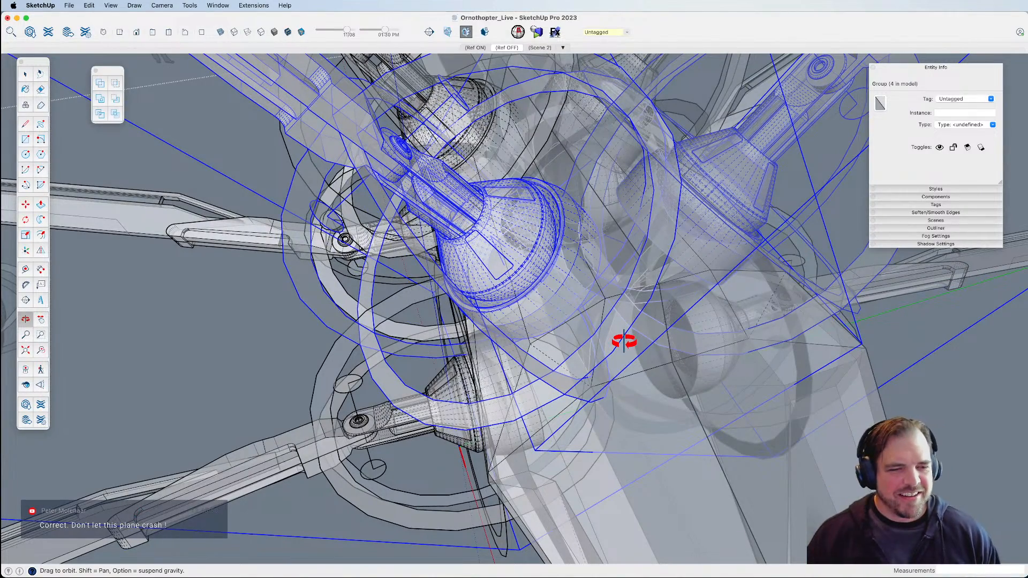
{"action": "mouse_move", "coordinate": [577, 368]}
{"action": "left_mouse_down"}
{"action": "mouse_move", "coordinate": [581, 344]}
{"action": "mouse_move", "coordinate": [577, 355]}
{"action": "left_mouse_up"}
{"action": "key", "text": "q"}
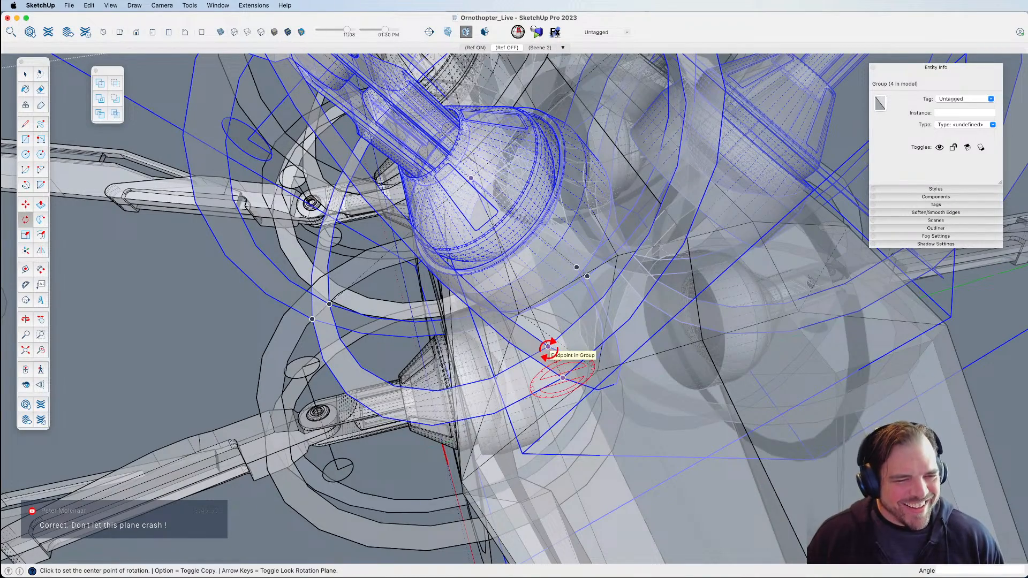
{"action": "left_click_drag", "start_coordinate": [548, 347], "coordinate": [548, 348]}
{"action": "scroll", "coordinate": [550, 350], "scroll_direction": "down", "scroll_amount": 8}
{"action": "middle_click_drag", "start_coordinate": [626, 375], "coordinate": [696, 312]}
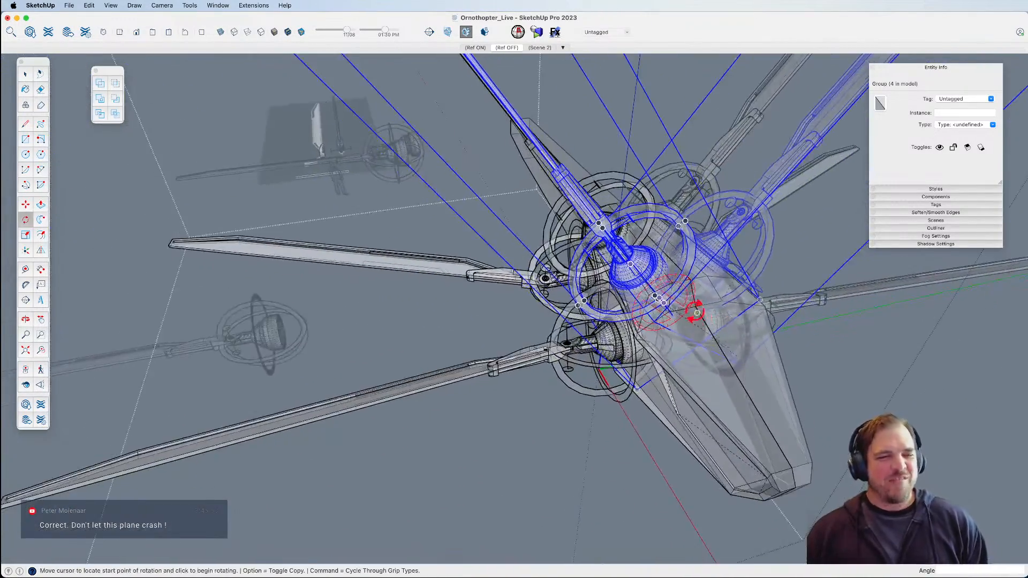
{"action": "left_click", "coordinate": [520, 123]}
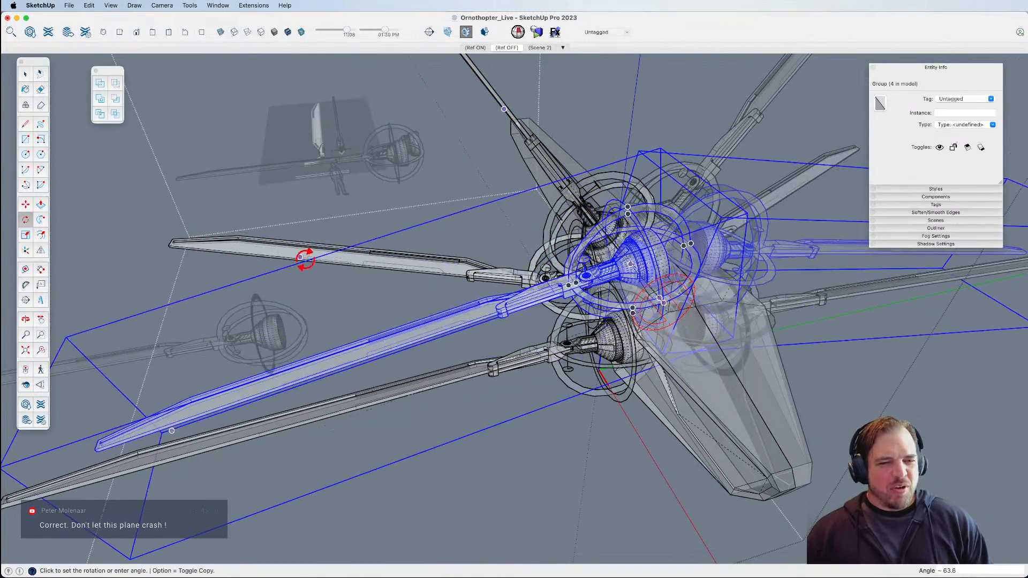
{"action": "key", "text": "space"}
Open the front upper wing's group and rotate its hinge housing with its Wing about the outer ring's lower joint to swing the wing down.
{"action": "double_click", "coordinate": [645, 273]}
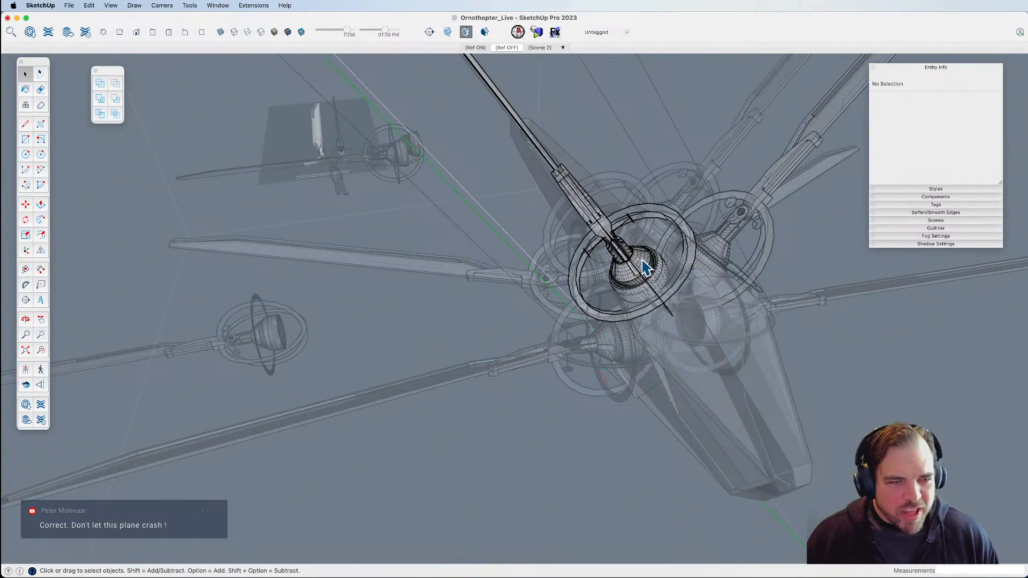
{"action": "scroll", "coordinate": [657, 299], "scroll_direction": "up", "scroll_amount": 5}
{"action": "middle_click_drag", "start_coordinate": [656, 298], "coordinate": [605, 413], "text": "shift"}
{"action": "scroll", "coordinate": [602, 409], "scroll_direction": "up", "scroll_amount": 3}
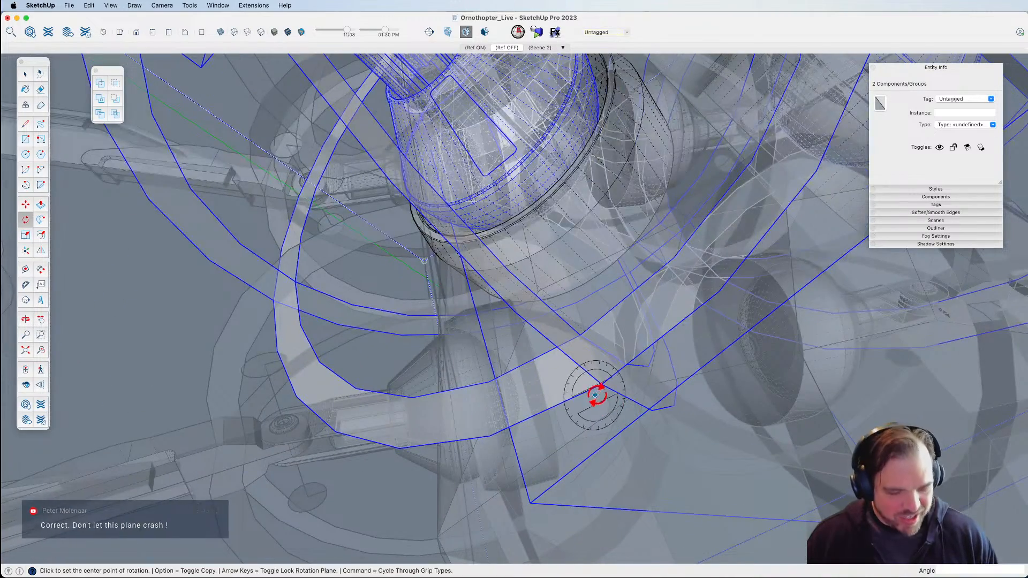
{"action": "key", "text": "q"}
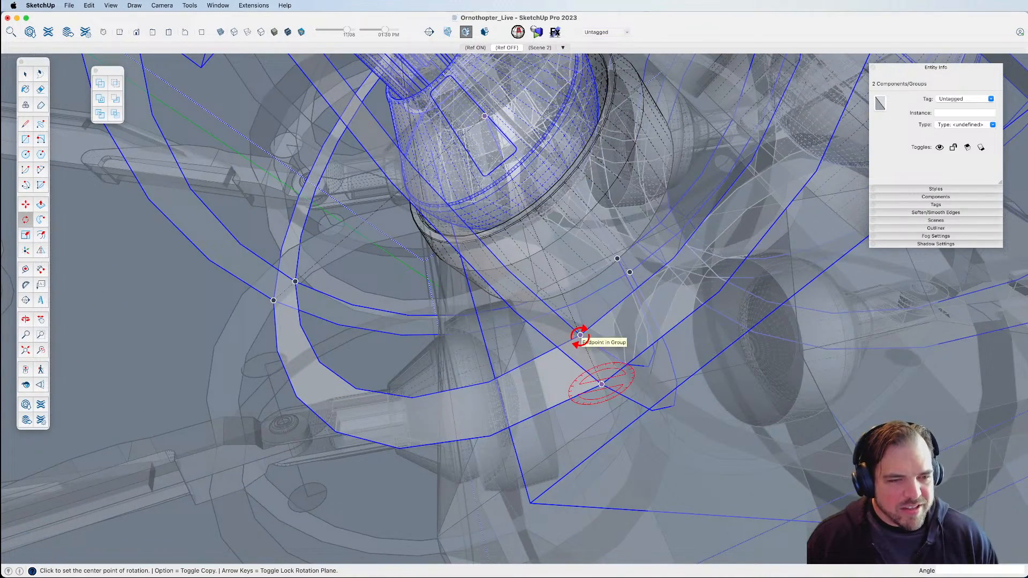
{"action": "scroll", "coordinate": [724, 339], "scroll_direction": "down", "scroll_amount": 10}
{"action": "left_click", "coordinate": [578, 201]}
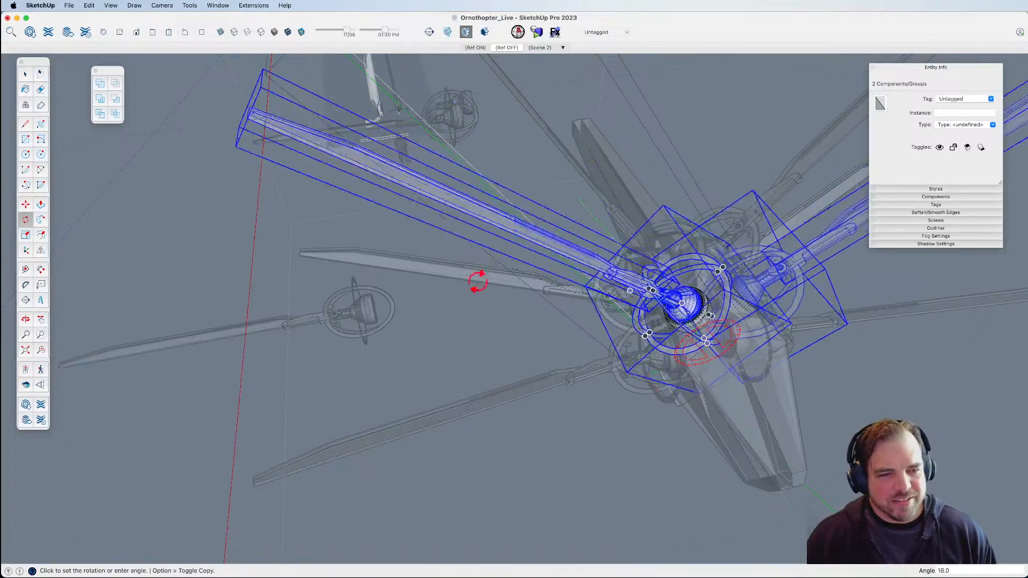
{"action": "middle_click_drag", "start_coordinate": [417, 347], "coordinate": [257, 360]}
{"action": "scroll", "coordinate": [612, 305], "scroll_direction": "up", "scroll_amount": 5}
{"action": "left_click", "coordinate": [257, 360]}
Select the front upper wing's hinge housing with its Wing and rotate both about the axis through the ring's upper joint.
{"action": "middle_click_drag", "start_coordinate": [364, 310], "coordinate": [423, 273]}
{"action": "scroll", "coordinate": [423, 273], "scroll_direction": "up", "scroll_amount": 3}
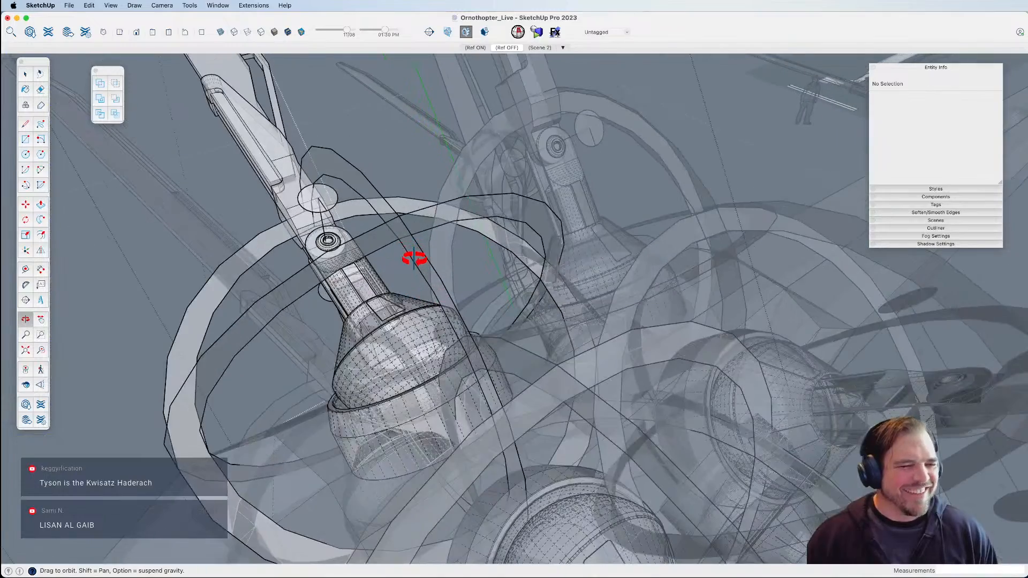
{"action": "left_click", "coordinate": [318, 221], "text": "shift"}
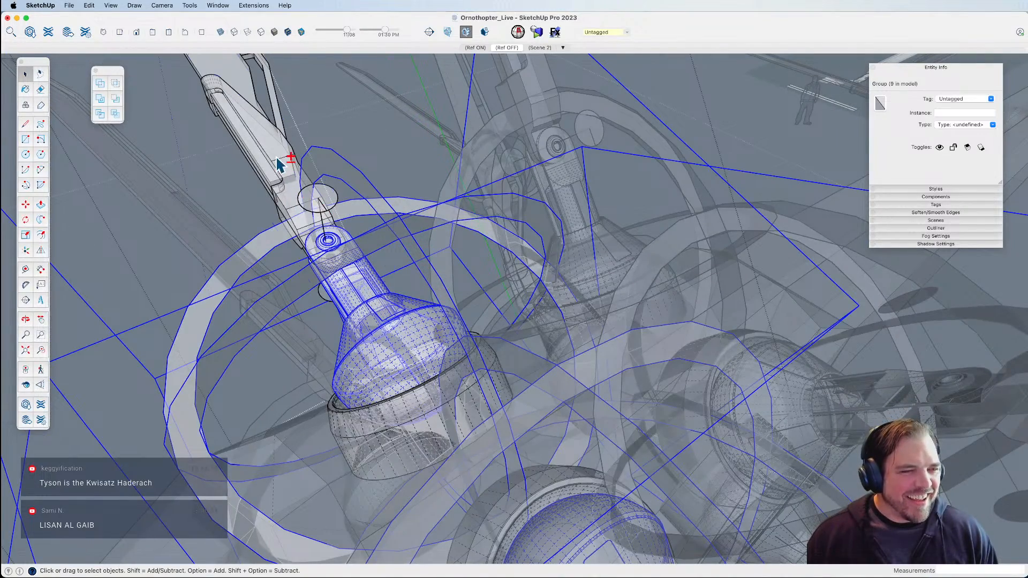
{"action": "scroll", "coordinate": [406, 253], "scroll_direction": "up", "scroll_amount": 2}
{"action": "middle_click_drag", "start_coordinate": [407, 251], "coordinate": [431, 141]}
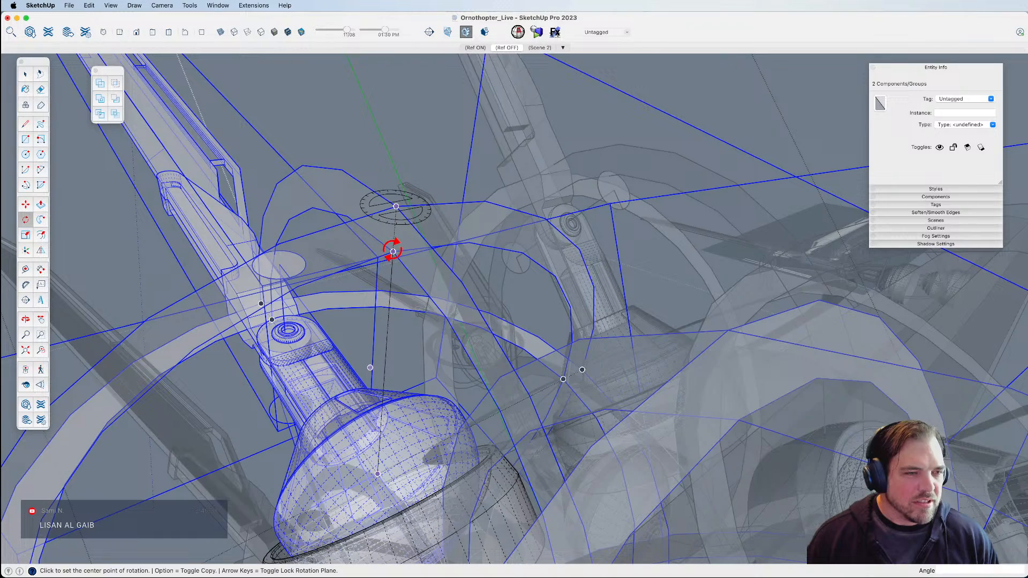
{"action": "left_click", "coordinate": [269, 204]}
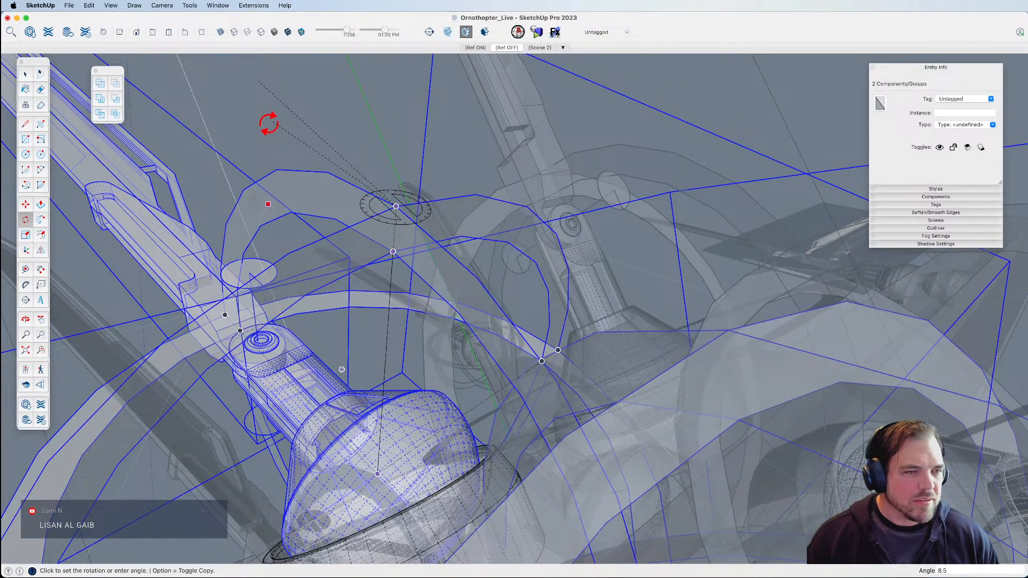
{"action": "middle_click_drag", "start_coordinate": [265, 126], "coordinate": [442, 337]}
Rotate the front upper Wing component 6.4 degrees about its hinge axis, centred on the circle above its root, and leave the group.
{"action": "left_click", "coordinate": [462, 316]}
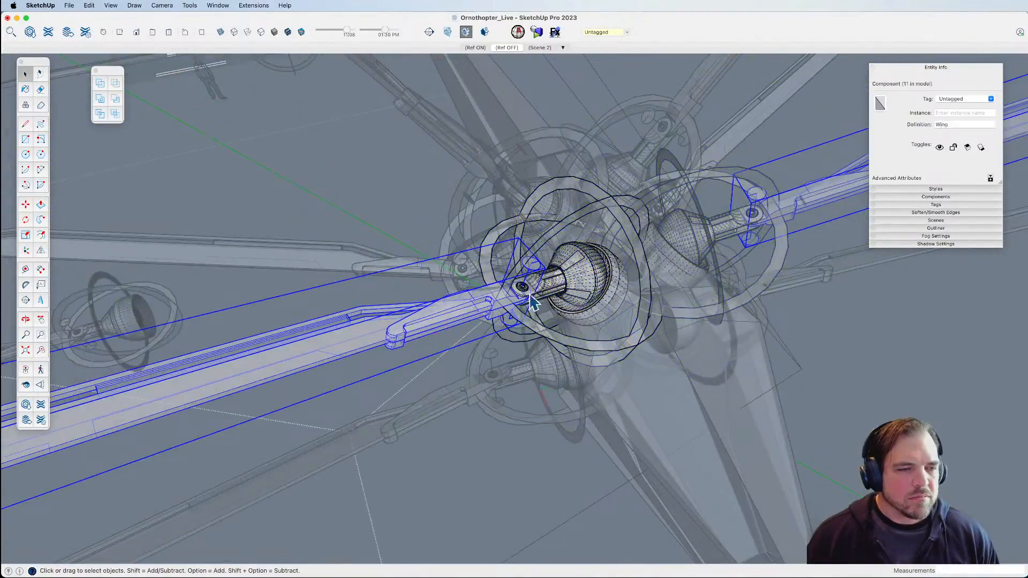
{"action": "scroll", "coordinate": [521, 292], "scroll_direction": "up", "scroll_amount": 10}
{"action": "middle_click_drag", "start_coordinate": [518, 292], "coordinate": [330, 294]}
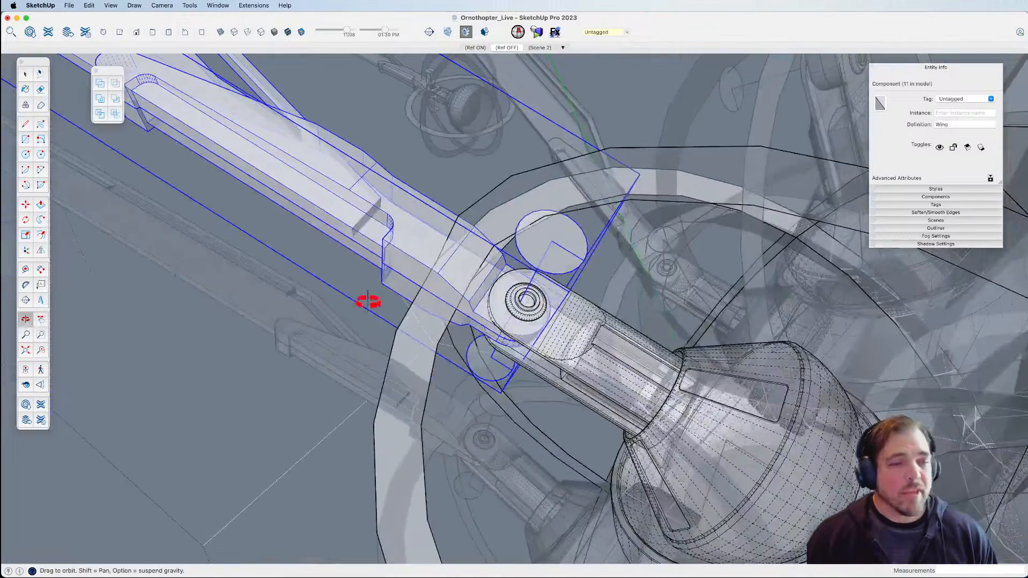
{"action": "key", "text": "q"}
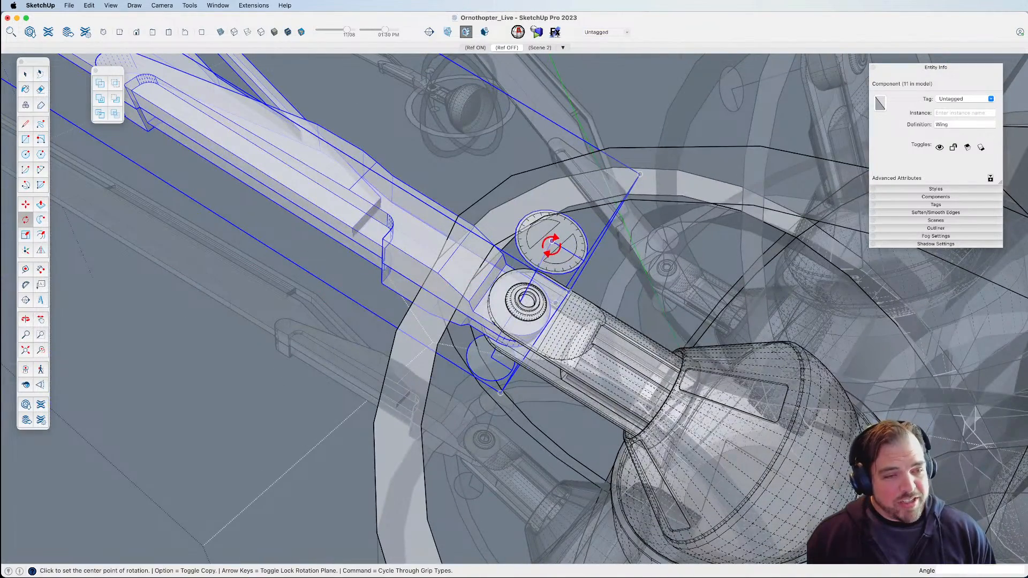
{"action": "left_click", "coordinate": [551, 243]}
{"action": "scroll", "coordinate": [552, 243], "scroll_direction": "down", "scroll_amount": 5}
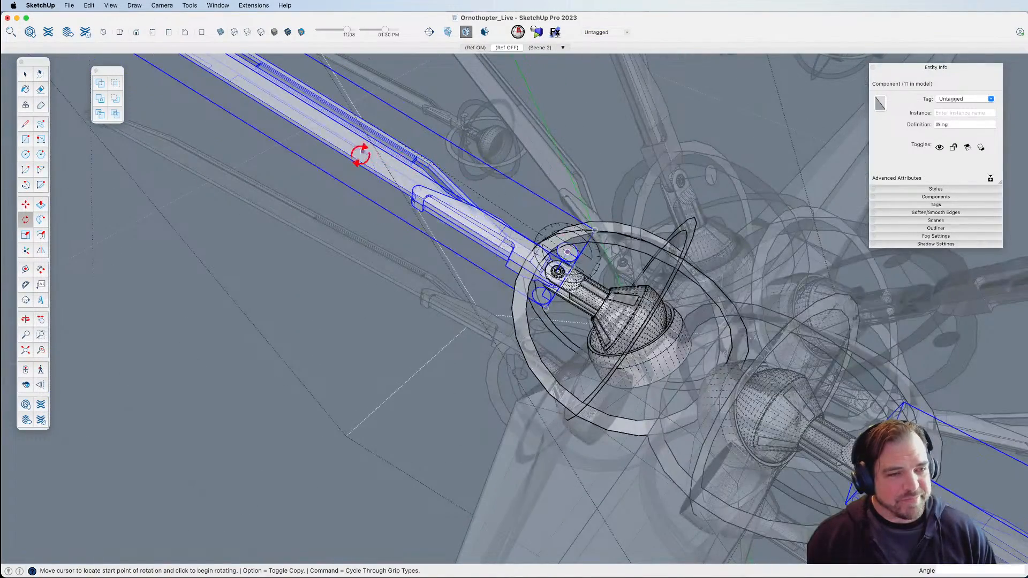
{"action": "left_click", "coordinate": [345, 155]}
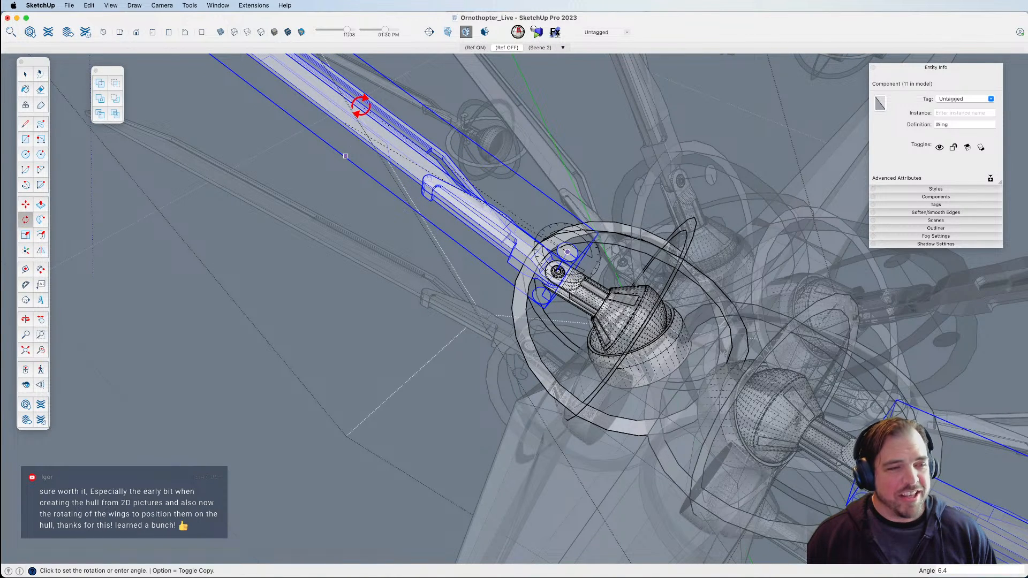
{"action": "left_click", "coordinate": [361, 105]}
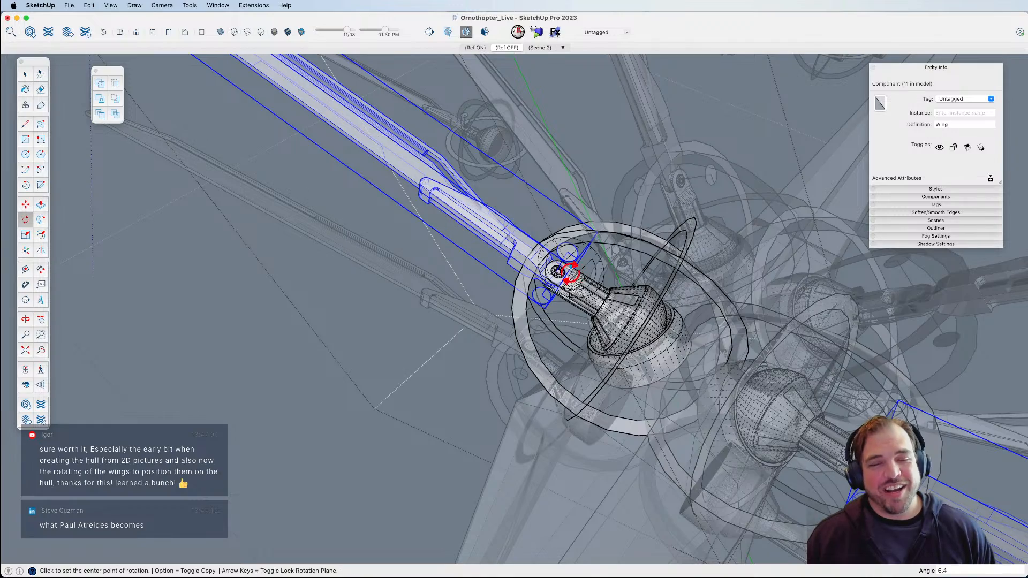
{"action": "middle_click_drag", "start_coordinate": [570, 274], "coordinate": [637, 188]}
{"action": "left_click", "coordinate": [673, 184]}
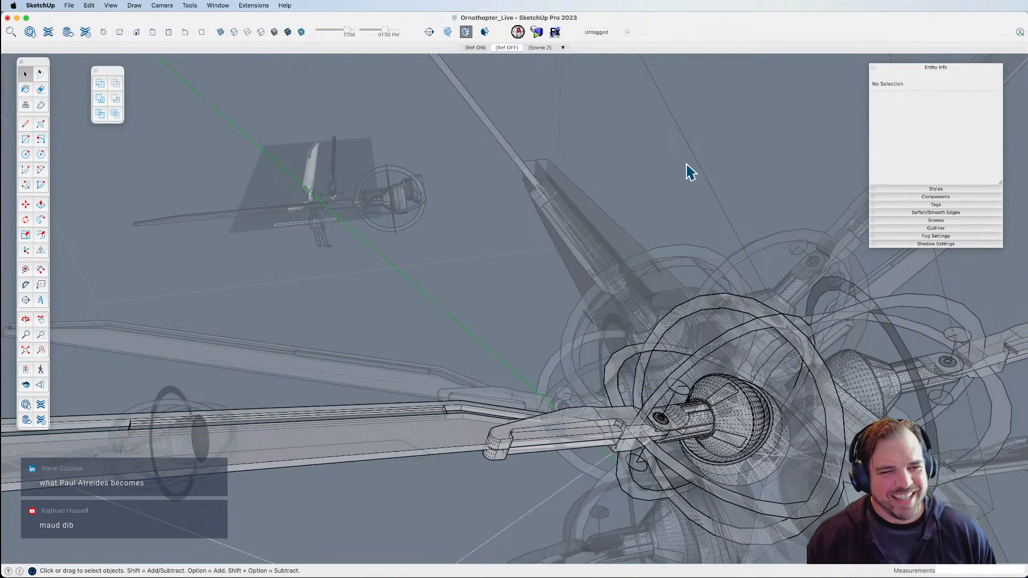
{"action": "left_click", "coordinate": [720, 159]}
{"action": "left_click", "coordinate": [716, 157]}
Open the rear upper wing's group and select its hinge housing together with its Wing component.
{"action": "left_click", "coordinate": [610, 272]}
{"action": "middle_click_drag", "start_coordinate": [614, 274], "coordinate": [464, 316]}
{"action": "left_click", "coordinate": [477, 300]}
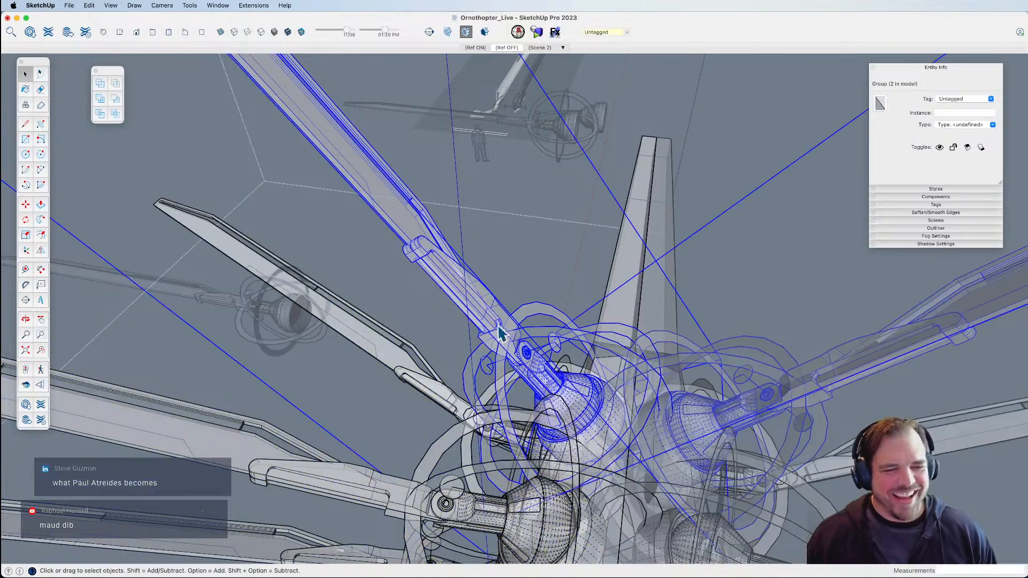
{"action": "scroll", "coordinate": [497, 330], "scroll_direction": "up", "scroll_amount": 2}
{"action": "scroll", "coordinate": [502, 335], "scroll_direction": "down", "scroll_amount": 2}
{"action": "double_click", "coordinate": [469, 281]}
{"action": "scroll", "coordinate": [546, 377], "scroll_direction": "up", "scroll_amount": 3}
{"action": "left_click", "coordinate": [547, 376]}
{"action": "left_click", "coordinate": [423, 254], "text": "shift"}
Rotate the rear upper wing's selected housing and Wing about the axis through the ring's side joint.
{"action": "scroll", "coordinate": [500, 345], "scroll_direction": "down", "scroll_amount": 2}
{"action": "middle_click_drag", "start_coordinate": [500, 344], "coordinate": [568, 303]}
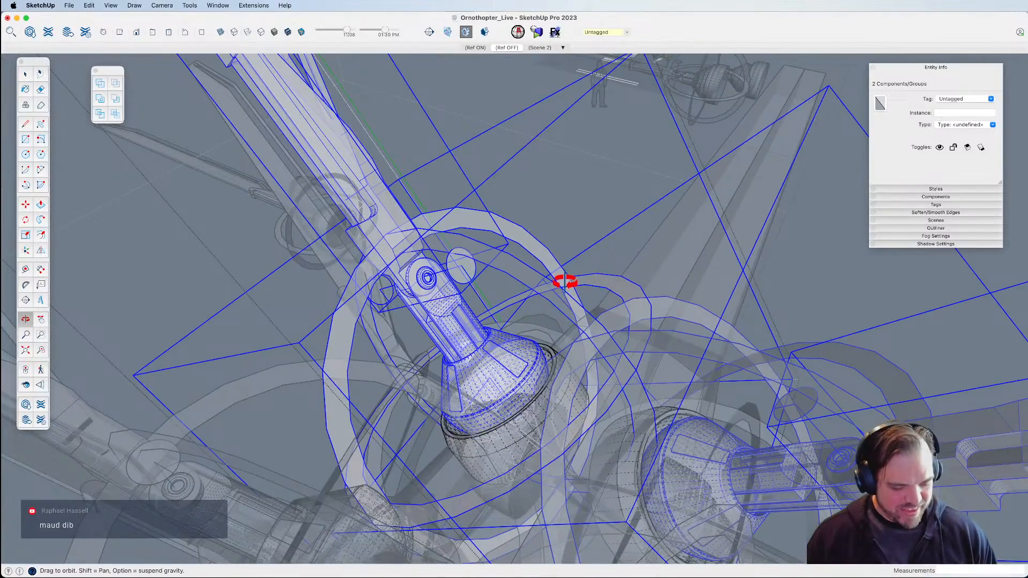
{"action": "scroll", "coordinate": [565, 282], "scroll_direction": "up", "scroll_amount": 3}
{"action": "key", "text": "q"}
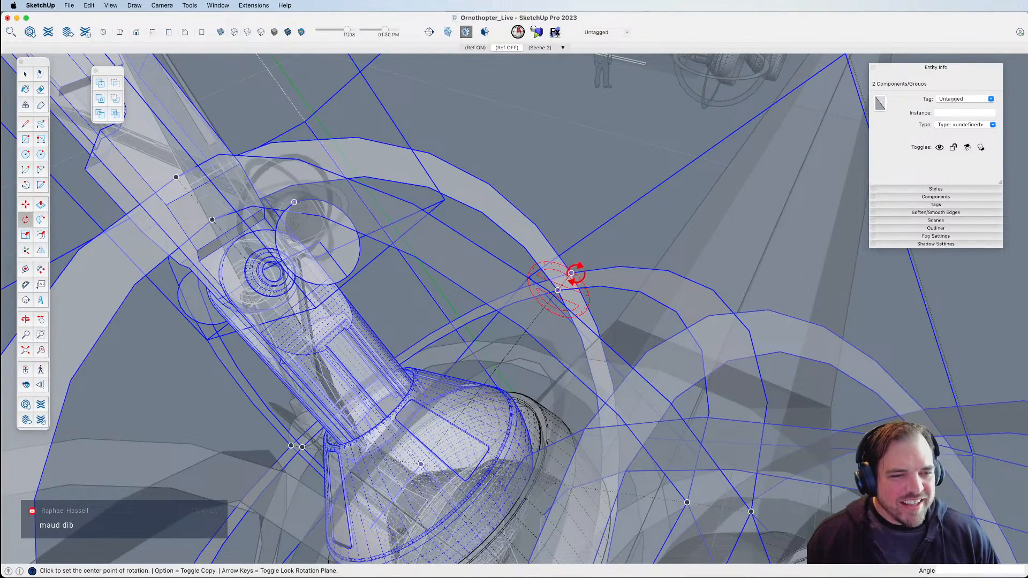
{"action": "scroll", "coordinate": [571, 273], "scroll_direction": "down", "scroll_amount": 5}
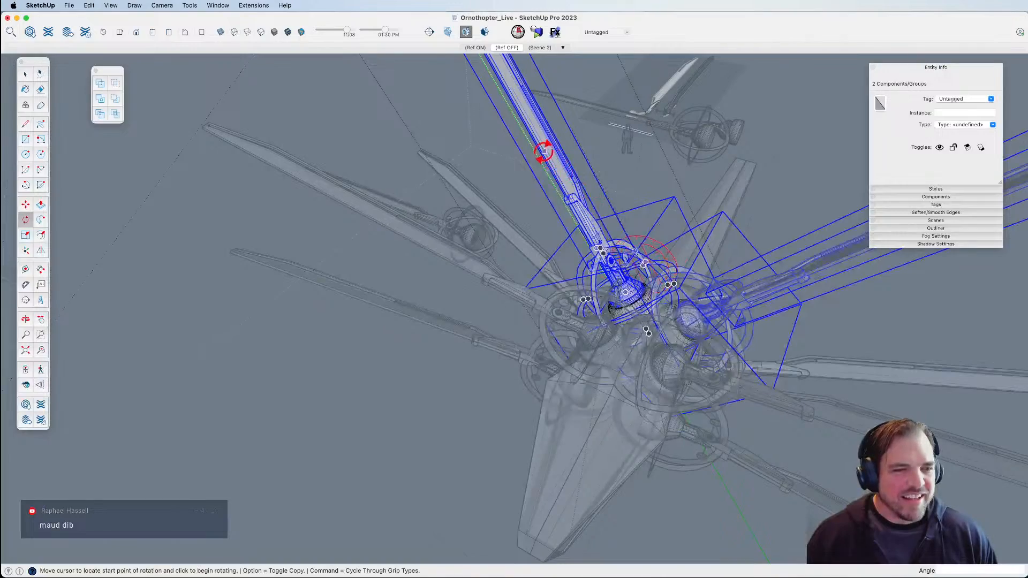
{"action": "left_click", "coordinate": [544, 152]}
{"action": "middle_click_drag", "start_coordinate": [471, 166], "coordinate": [429, 292]}
Rotate the rear upper Wing component about its hinge axis, centred on the circle above its root, and leave the group.
{"action": "left_click", "coordinate": [562, 275]}
{"action": "scroll", "coordinate": [532, 337], "scroll_direction": "up", "scroll_amount": 8}
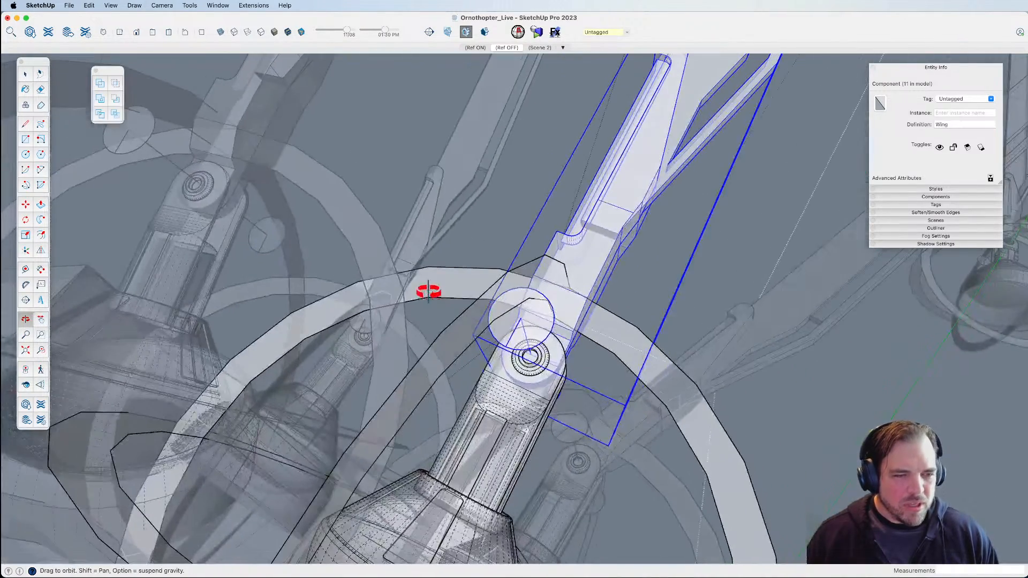
{"action": "middle_click_drag", "start_coordinate": [552, 320], "coordinate": [535, 345]}
{"action": "key", "text": "q"}
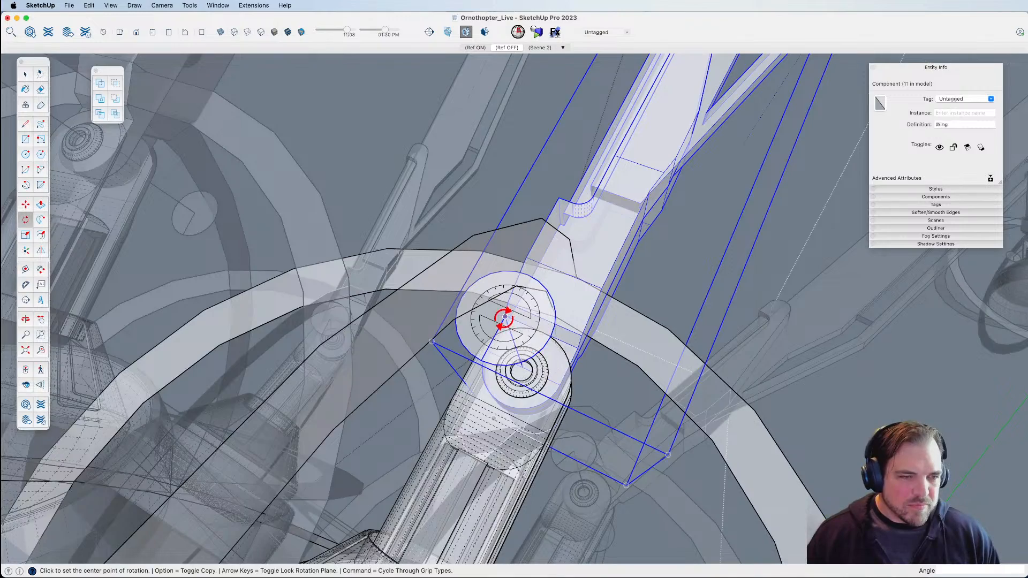
{"action": "left_click", "coordinate": [505, 319]}
{"action": "scroll", "coordinate": [505, 320], "scroll_direction": "down", "scroll_amount": 6}
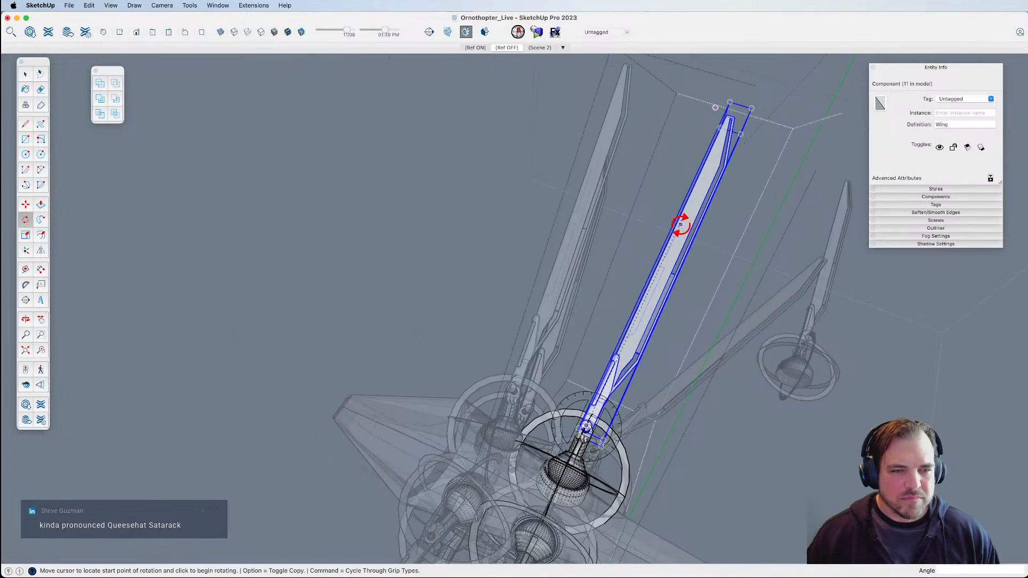
{"action": "left_click", "coordinate": [680, 225]}
{"action": "middle_click_drag", "start_coordinate": [758, 234], "coordinate": [692, 242]}
{"action": "left_click", "coordinate": [614, 220]}
Open the front upper wing's group, rotate its Wing component about the hinge circle's centre to adjust the spread, and close the group.
{"action": "double_click", "coordinate": [611, 254]}
{"action": "scroll", "coordinate": [611, 254], "scroll_direction": "up", "scroll_amount": 2}
{"action": "left_click", "coordinate": [616, 263]}
{"action": "scroll", "coordinate": [614, 300], "scroll_direction": "up", "scroll_amount": 5}
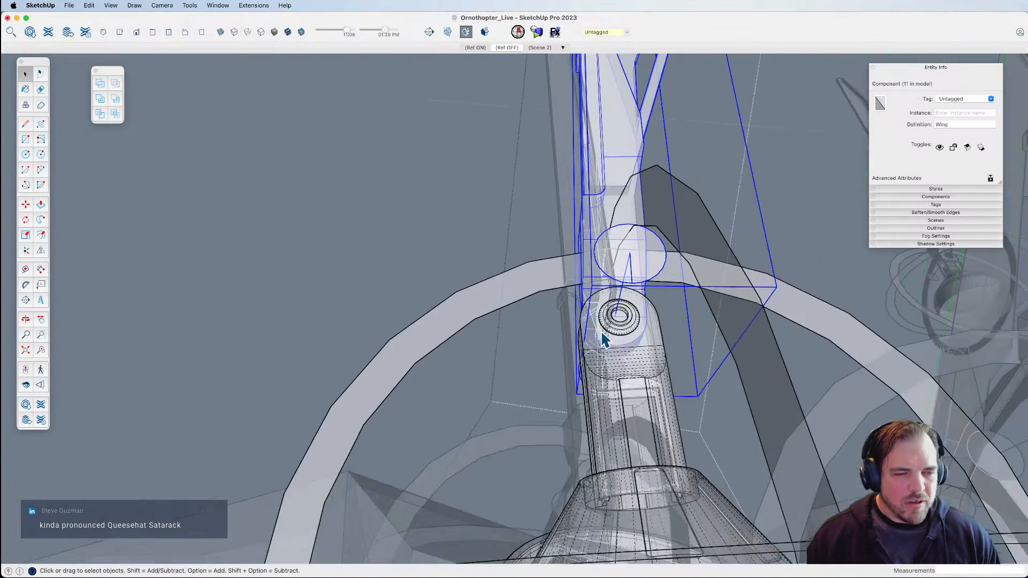
{"action": "key", "text": "q"}
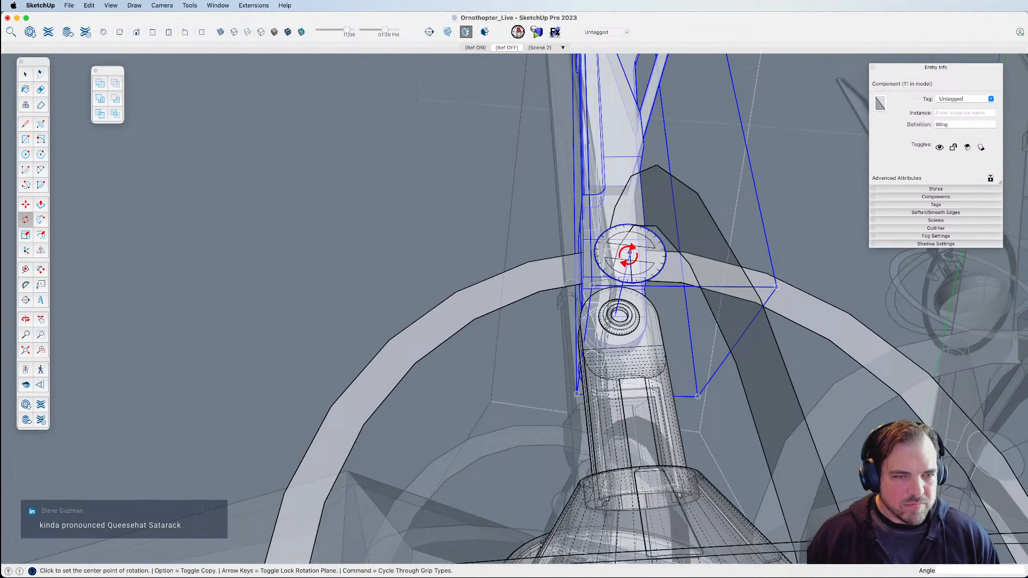
{"action": "left_click", "coordinate": [630, 253]}
{"action": "scroll", "coordinate": [644, 418], "scroll_direction": "down", "scroll_amount": 6}
{"action": "scroll", "coordinate": [632, 177], "scroll_direction": "up", "scroll_amount": 1}
{"action": "left_click", "coordinate": [632, 168]}
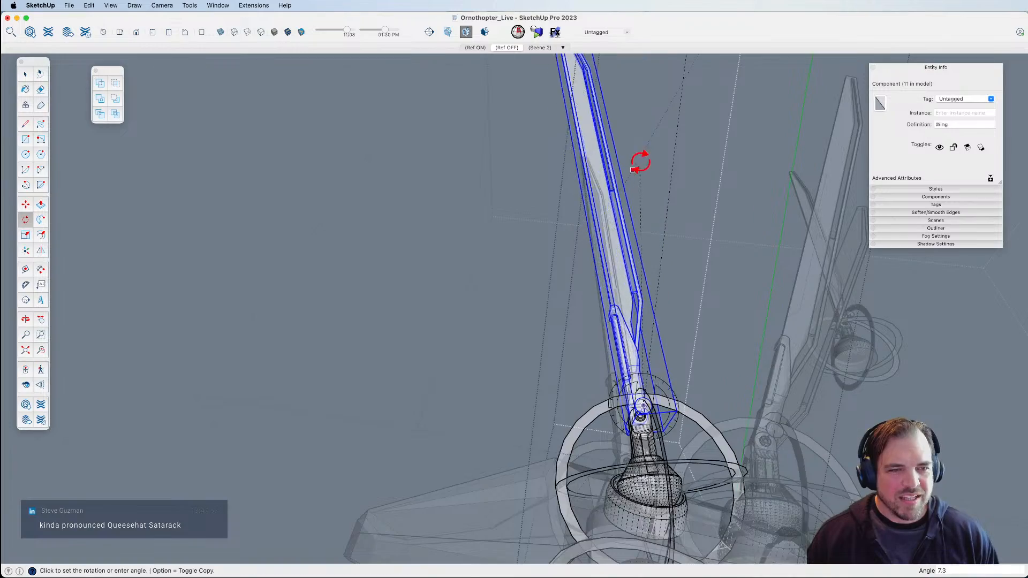
{"action": "left_click", "coordinate": [690, 163]}
{"action": "middle_click_drag", "start_coordinate": [686, 167], "coordinate": [723, 413]}
{"action": "key", "text": "space"}
{"action": "left_click", "coordinate": [737, 426]}
Erase the spare wing assembly standing apart from the ornithopter.
{"action": "mouse_move", "coordinate": [683, 358]}
{"action": "middle_mouse_down"}
{"action": "mouse_move", "coordinate": [666, 294]}
{"action": "mouse_move", "coordinate": [619, 246]}
{"action": "mouse_move", "coordinate": [723, 236]}
{"action": "mouse_move", "coordinate": [671, 293]}
{"action": "mouse_move", "coordinate": [615, 395]}
{"action": "mouse_move", "coordinate": [641, 354]}
{"action": "mouse_move", "coordinate": [585, 328]}
{"action": "mouse_move", "coordinate": [555, 416]}
{"action": "middle_mouse_up"}
{"action": "scroll", "coordinate": [625, 381], "scroll_direction": "down", "scroll_amount": 4}
{"action": "key", "text": "e"}
{"action": "left_click_drag", "start_coordinate": [535, 403], "coordinate": [502, 438]}
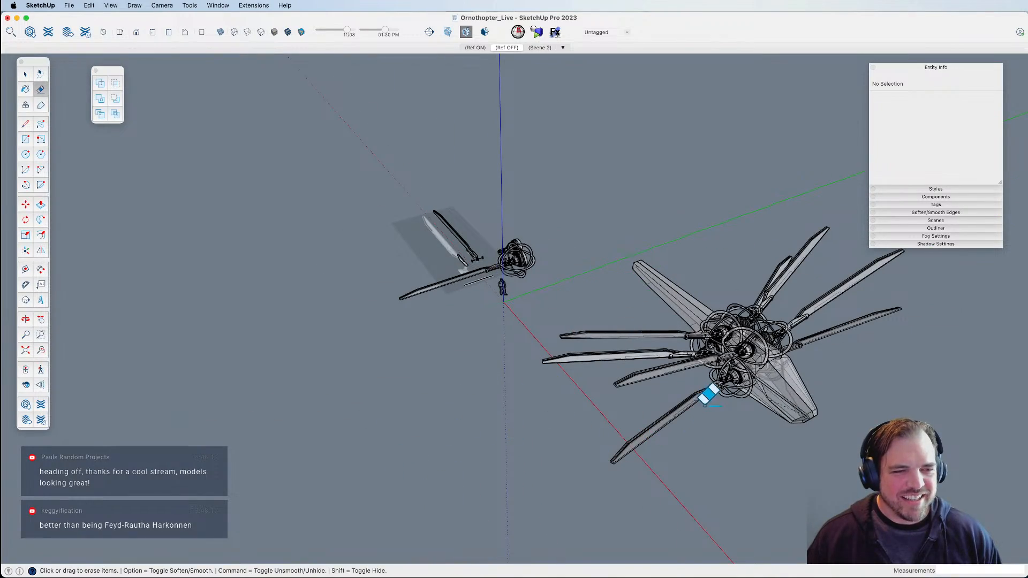
Open the front upper wing's group and try deleting its Wing-Ball Joint.
{"action": "scroll", "coordinate": [782, 373], "scroll_direction": "up", "scroll_amount": 3}
{"action": "middle_click_drag", "start_coordinate": [753, 374], "coordinate": [597, 338]}
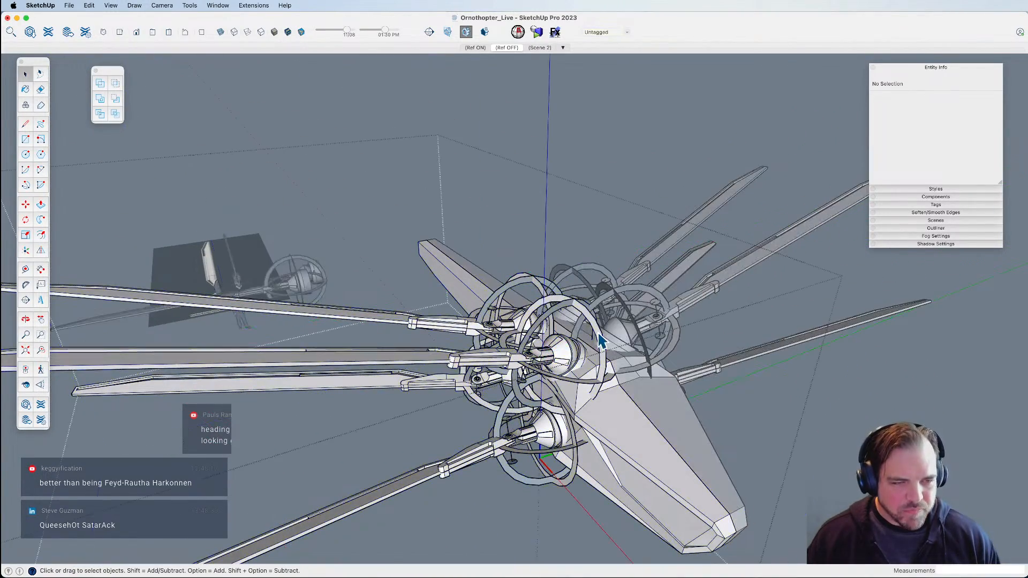
{"action": "double_click", "coordinate": [599, 342]}
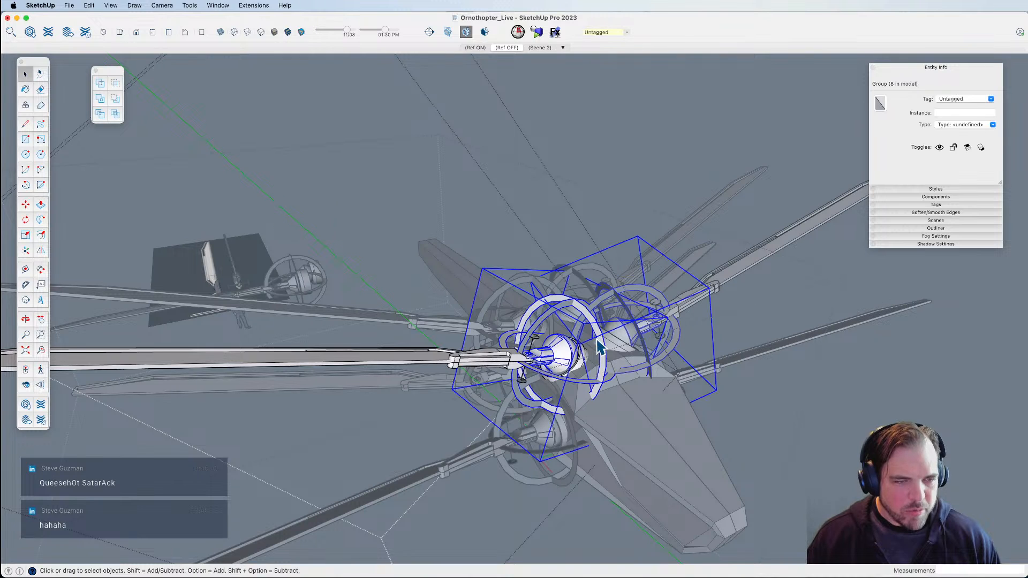
{"action": "key", "text": "Delete"}
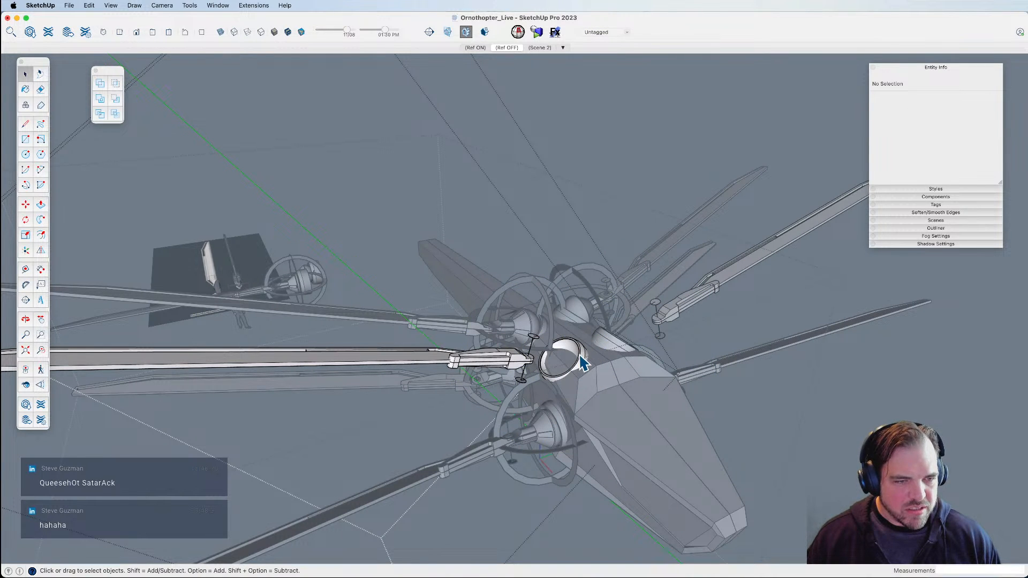
{"action": "key", "text": "super+z"}
{"action": "double_click", "coordinate": [597, 337]}
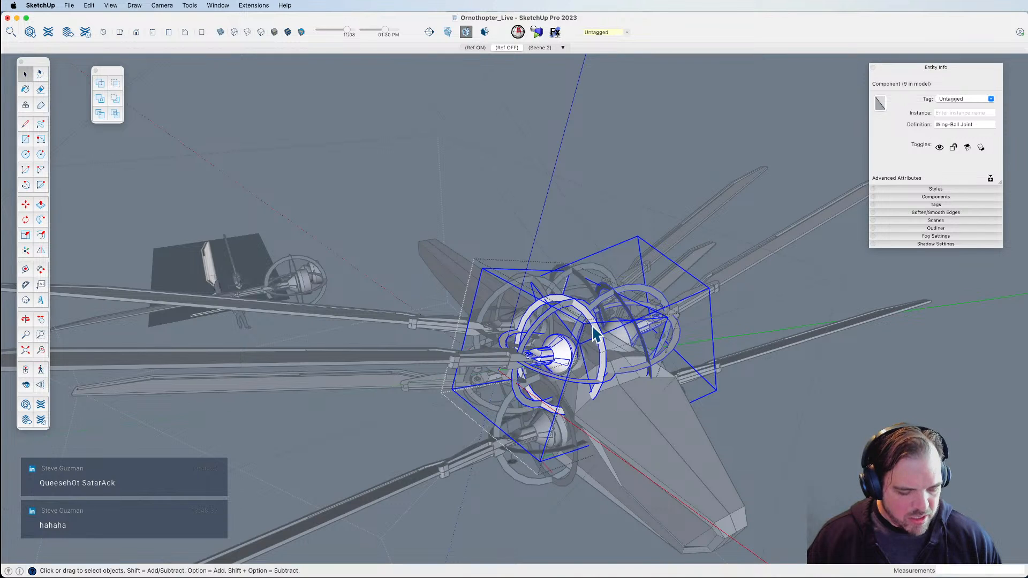
{"action": "scroll", "coordinate": [553, 368], "scroll_direction": "up", "scroll_amount": 5}
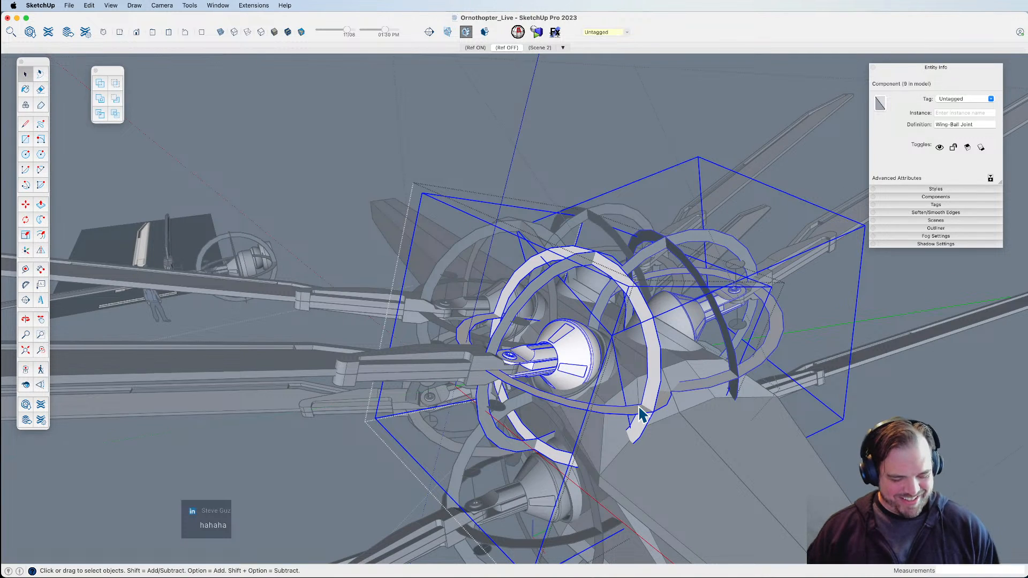
{"action": "left_click", "coordinate": [665, 448]}
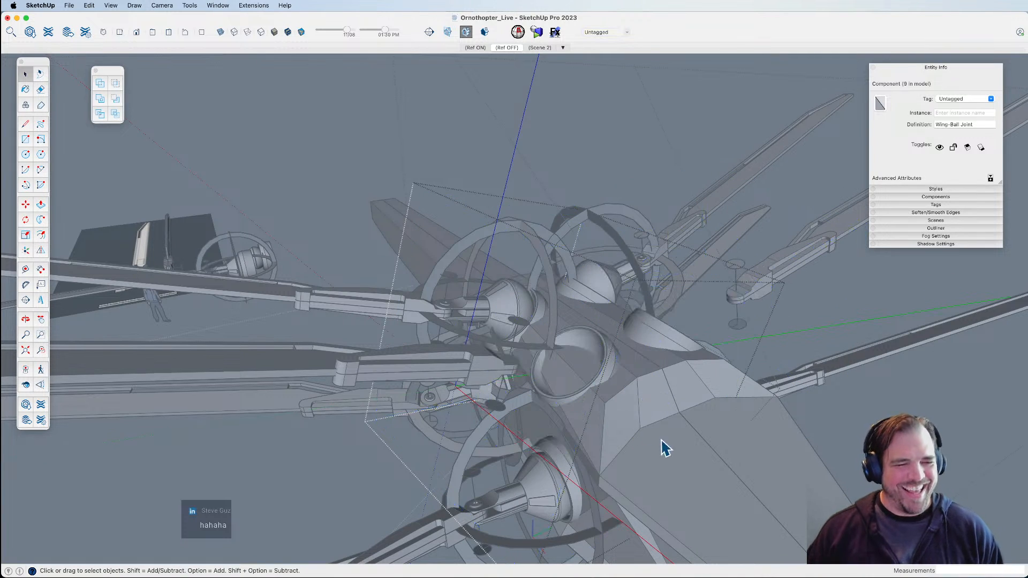
Open the ball joint of the upper wing behind the front one and try deleting the ring group inside it.
{"action": "left_click", "coordinate": [490, 235]}
{"action": "left_click", "coordinate": [490, 235]}
{"action": "double_click", "coordinate": [491, 230]}
{"action": "left_click", "coordinate": [491, 230]}
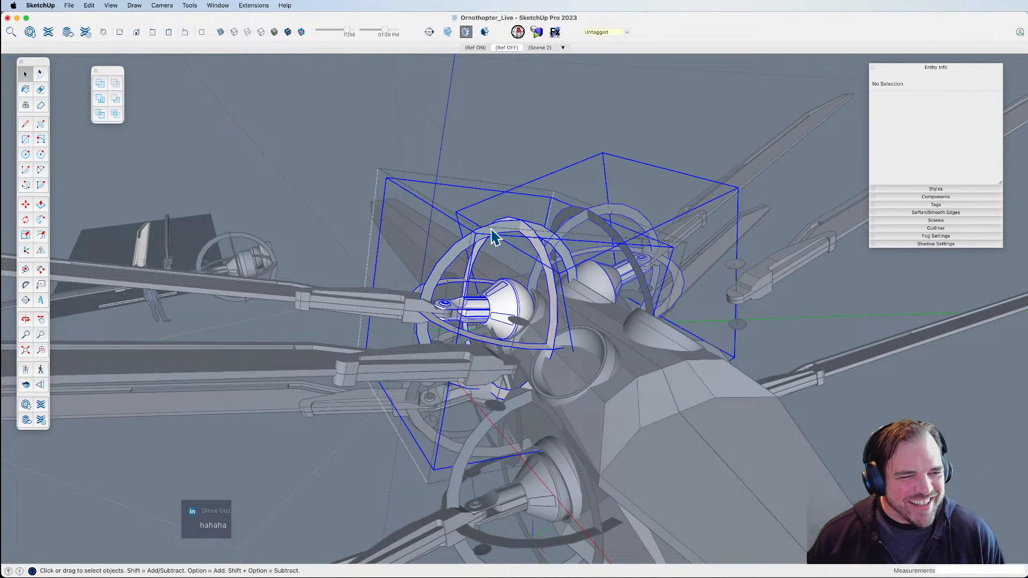
{"action": "double_click", "coordinate": [491, 230]}
{"action": "left_click", "coordinate": [493, 231]}
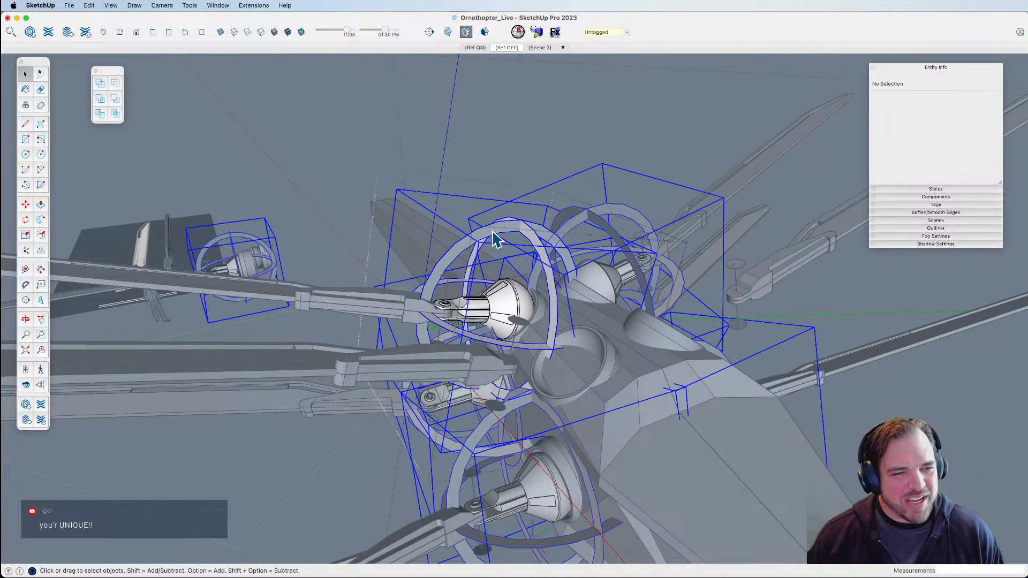
{"action": "double_click", "coordinate": [496, 238]}
{"action": "left_click", "coordinate": [496, 238]}
{"action": "left_click", "coordinate": [514, 182]}
{"action": "left_click", "coordinate": [515, 188]}
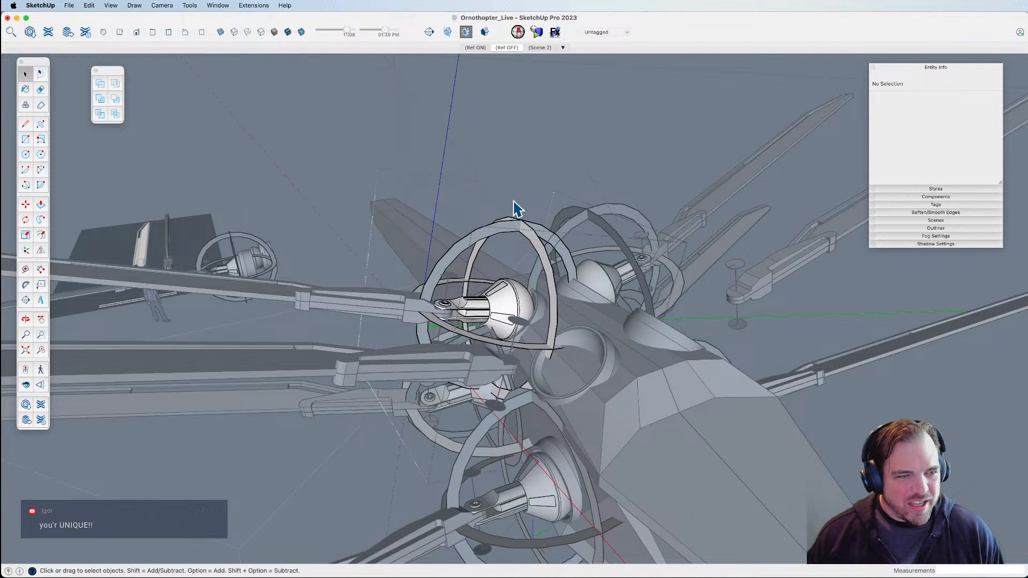
{"action": "left_click", "coordinate": [506, 228]}
{"action": "key", "text": "Delete"}
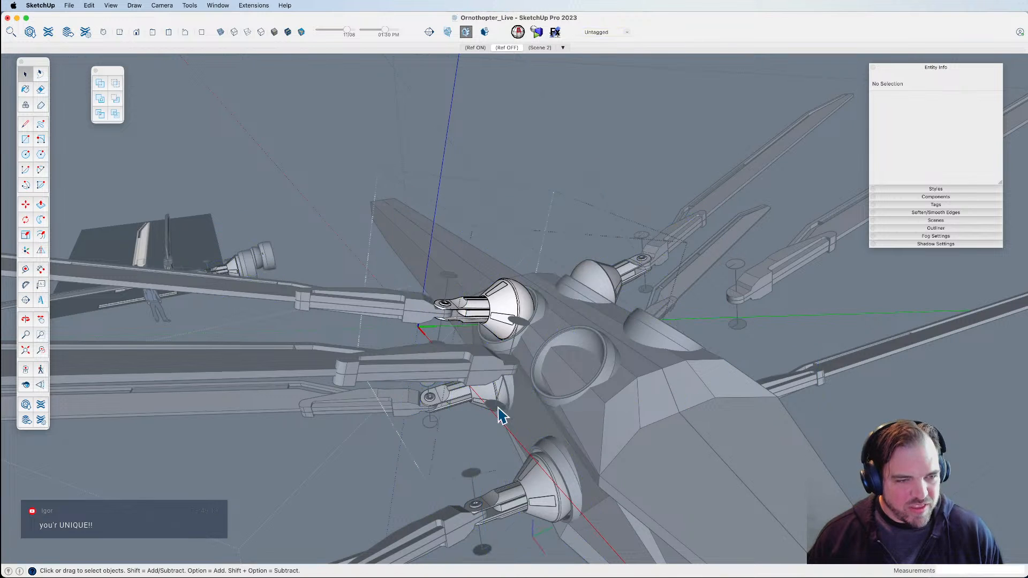
Leave the nested ball joint and wing group, returning to the group that holds the ornithopter's wings.
{"action": "scroll", "coordinate": [556, 376], "scroll_direction": "down", "scroll_amount": 5}
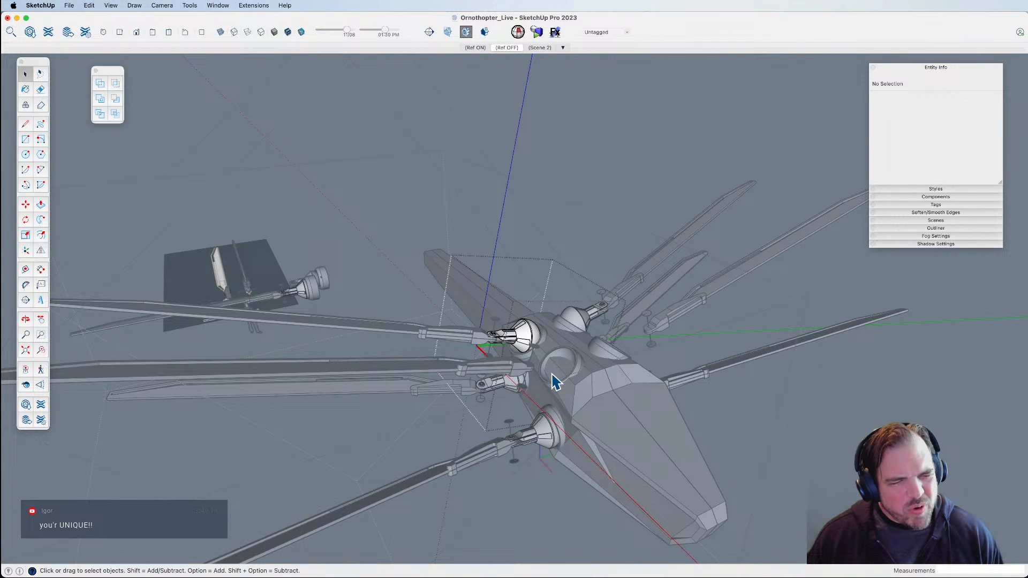
{"action": "left_click", "coordinate": [585, 201]}
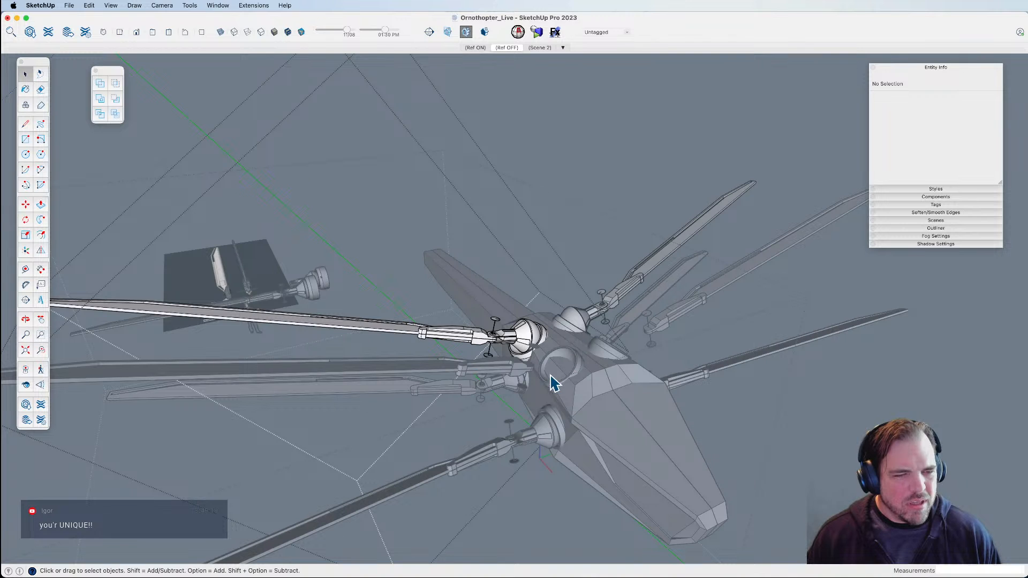
{"action": "scroll", "coordinate": [557, 387], "scroll_direction": "up", "scroll_amount": 2}
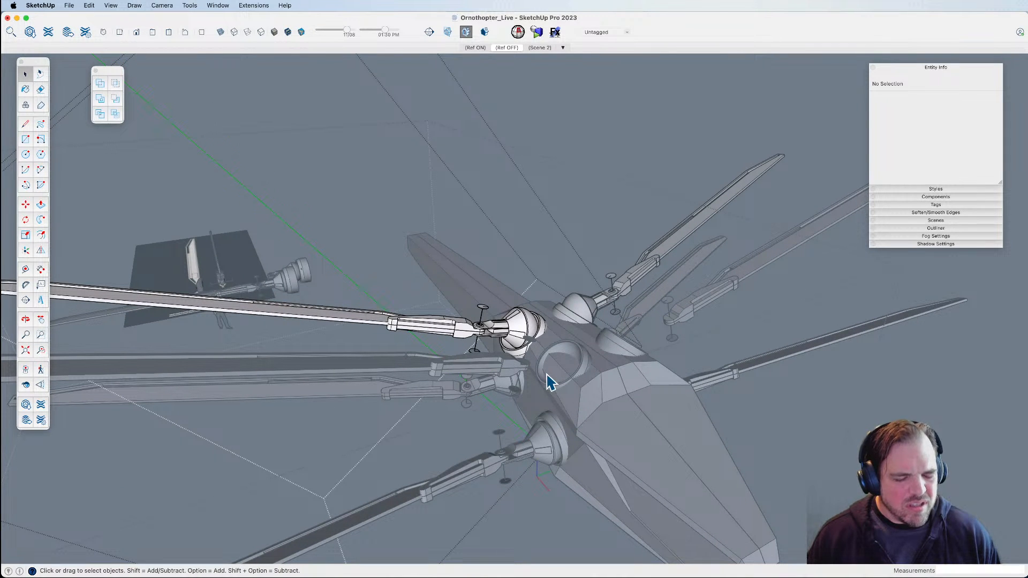
{"action": "key", "text": "shift+h"}
{"action": "key", "text": "shift+h"}
{"action": "key", "text": "shift+j"}
{"action": "key", "text": "shift+j"}
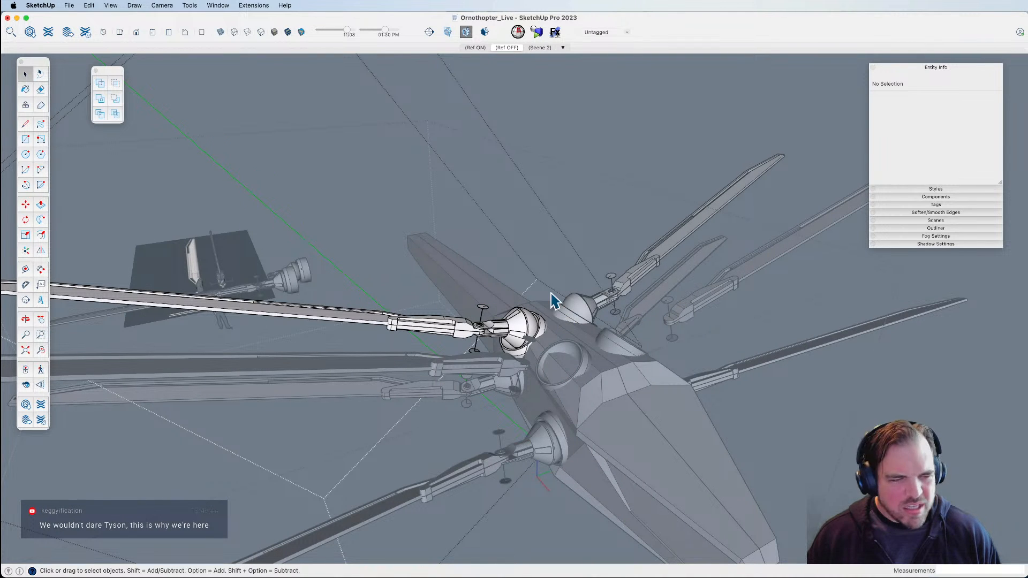
{"action": "left_click", "coordinate": [601, 218]}
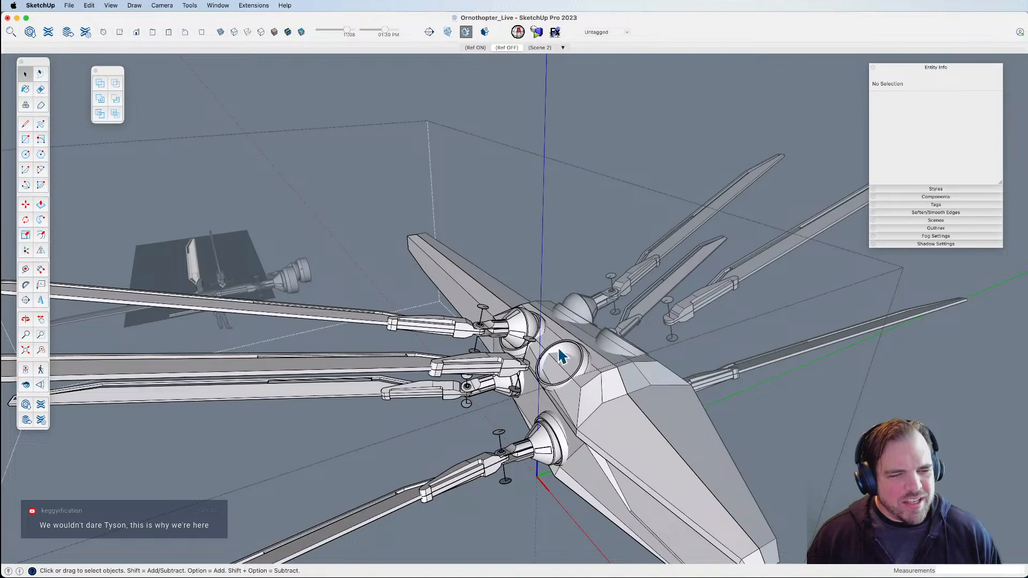
{"action": "left_click", "coordinate": [547, 375]}
Open the front upper wing's group and inspect its Wing and Wing-Ball Socket components with hidden geometry shown.
{"action": "middle_click_drag", "start_coordinate": [552, 370], "coordinate": [494, 312]}
{"action": "double_click", "coordinate": [493, 312]}
{"action": "left_click", "coordinate": [495, 312]}
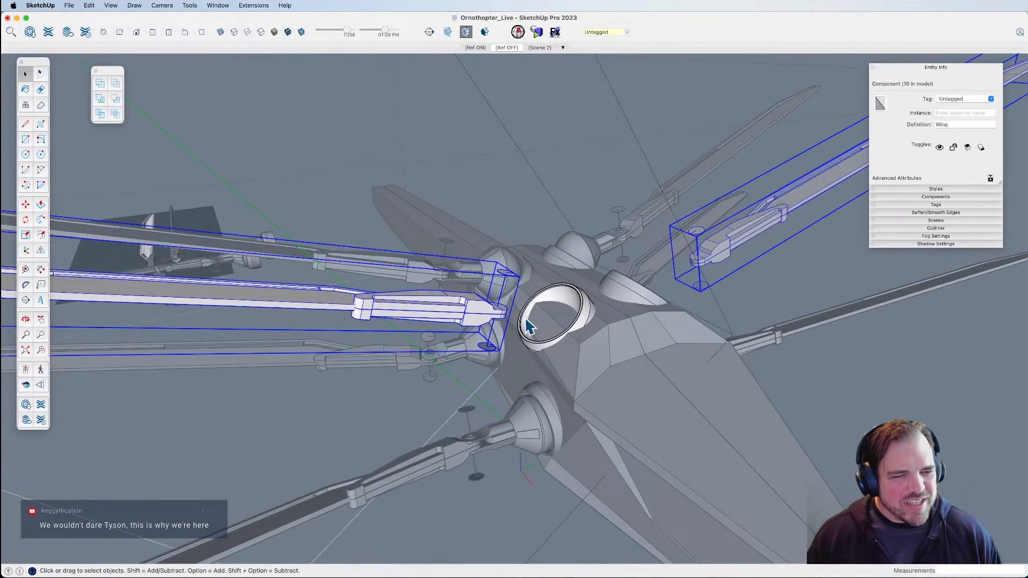
{"action": "scroll", "coordinate": [528, 318], "scroll_direction": "up", "scroll_amount": 3}
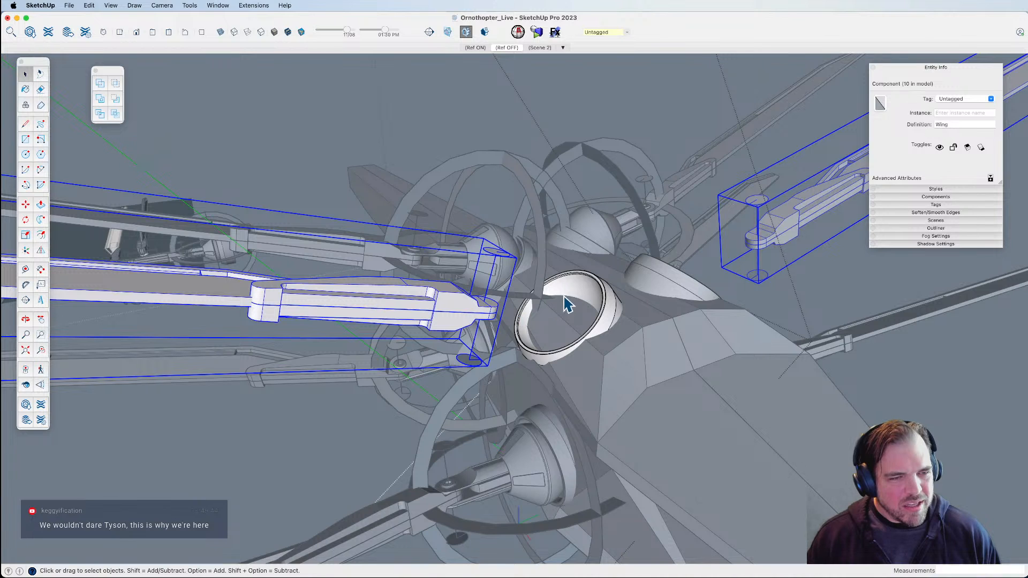
{"action": "left_click", "coordinate": [570, 300]}
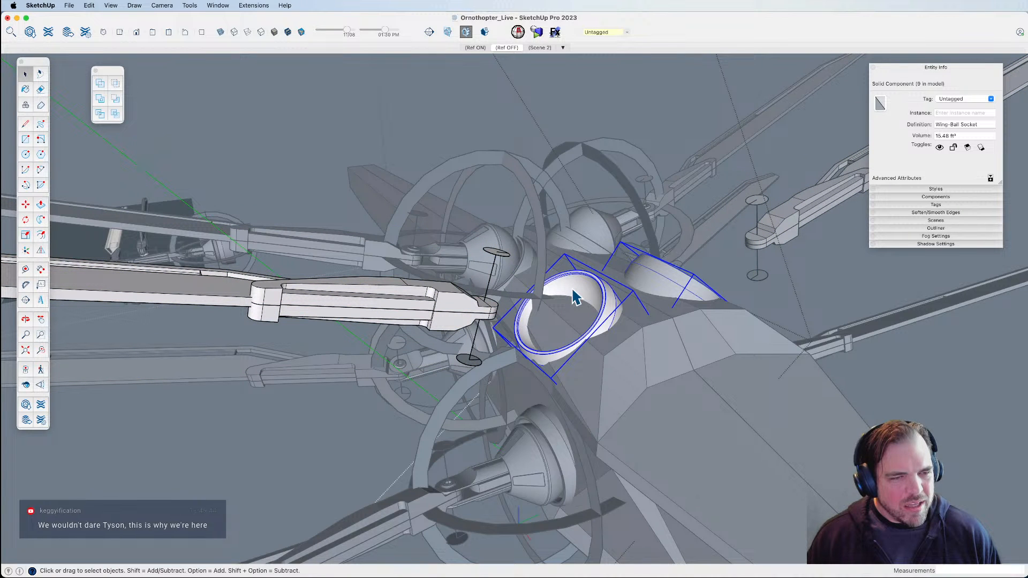
{"action": "left_click", "coordinate": [480, 314]}
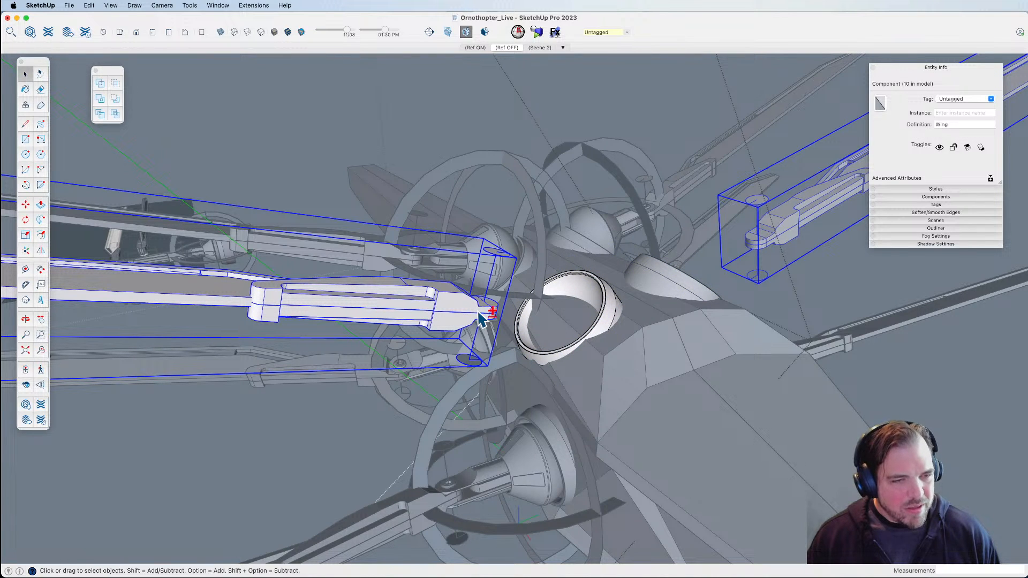
{"action": "key", "text": "alt+h"}
{"action": "scroll", "coordinate": [478, 312], "scroll_direction": "down", "scroll_amount": 6}
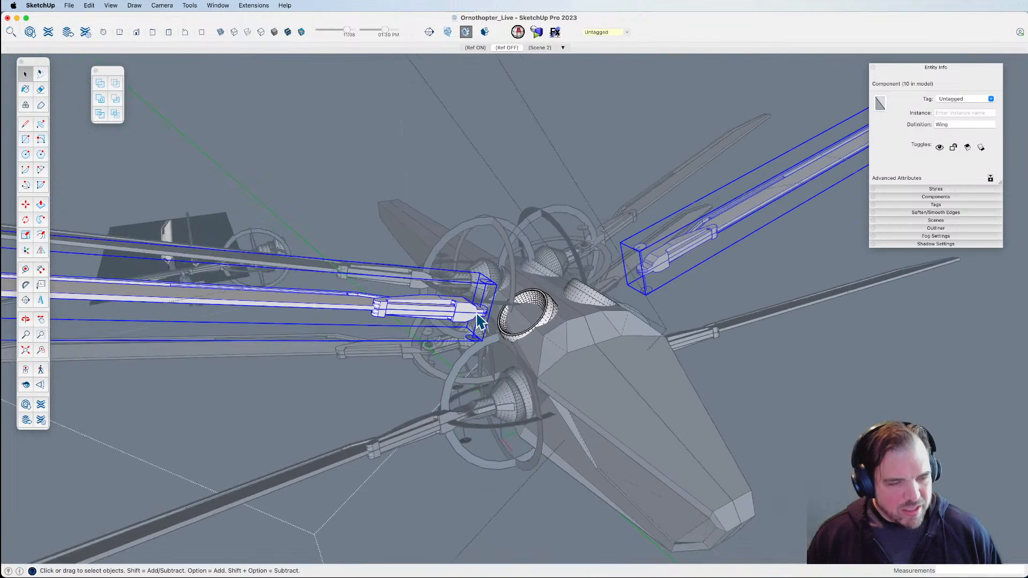
Undo the ring group deletion and the deletion of the front upper wing's ball joint.
{"action": "key", "text": "super+z"}
{"action": "key", "text": "super+z"}
{"action": "key", "text": "super+z"}
{"action": "key", "text": "super+z"}
{"action": "key", "text": "super+z"}
{"action": "key", "text": "super+z"}
{"action": "key", "text": "super+z"}
{"action": "key", "text": "super+z"}
{"action": "key", "text": "super+z"}
{"action": "key", "text": "super+z"}
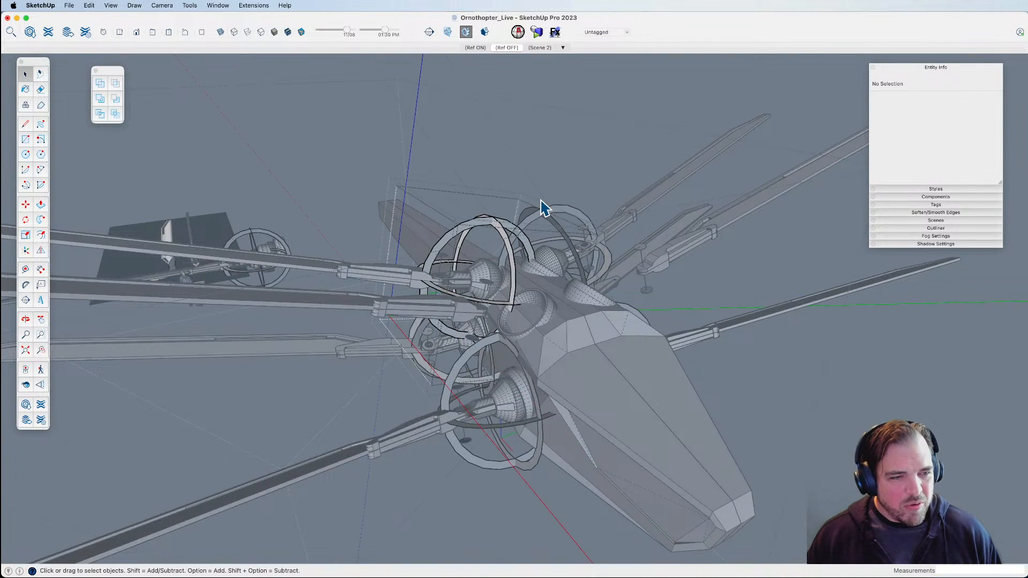
{"action": "key", "text": "super+z"}
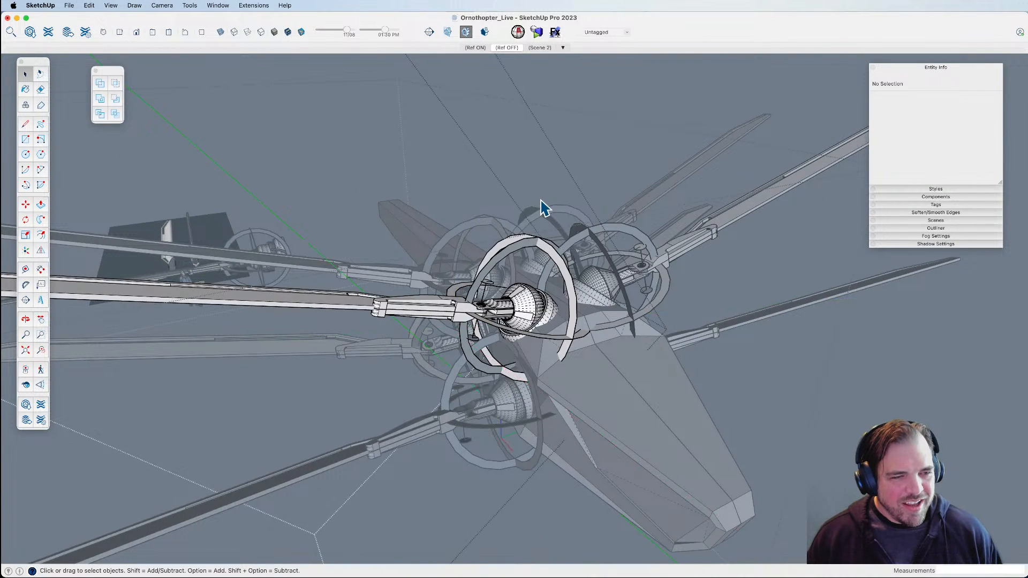
Open the front upper wing's ball joint and delete the ring group nested inside it.
{"action": "left_click", "coordinate": [539, 262]}
{"action": "scroll", "coordinate": [510, 259], "scroll_direction": "up", "scroll_amount": 5}
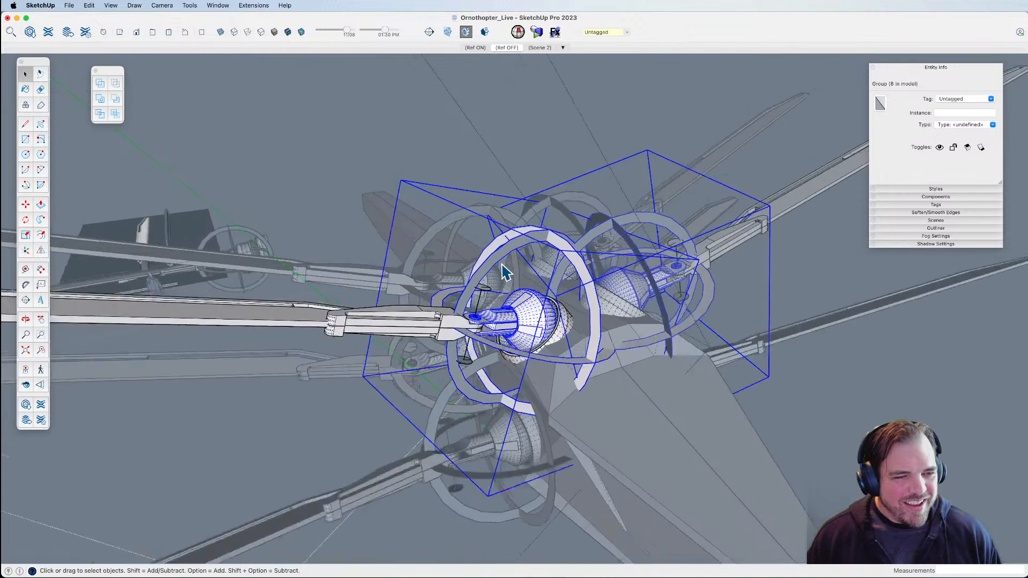
{"action": "double_click", "coordinate": [509, 243]}
{"action": "left_click", "coordinate": [511, 242]}
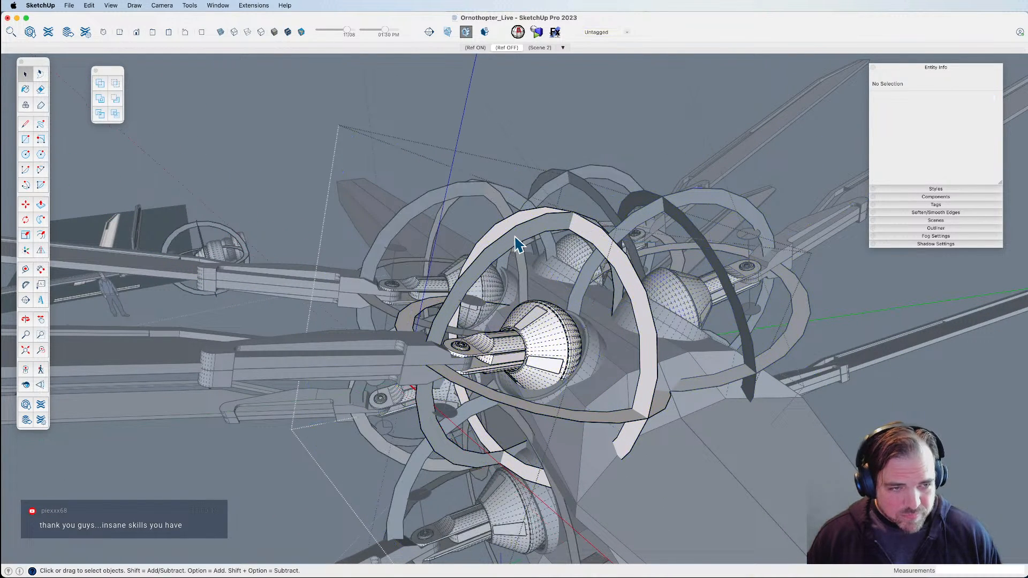
{"action": "left_click", "coordinate": [515, 245]}
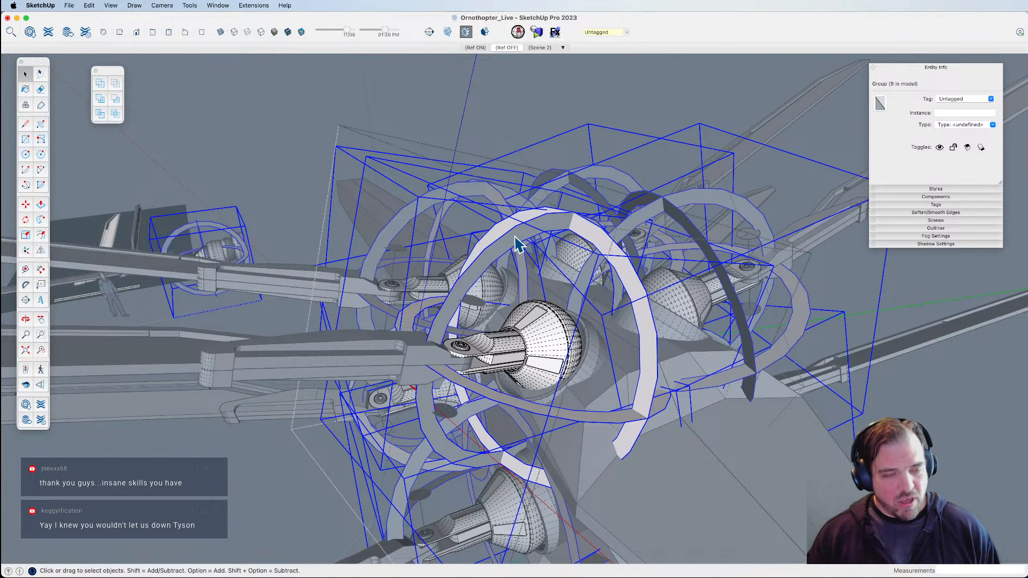
{"action": "key", "text": "Delete"}
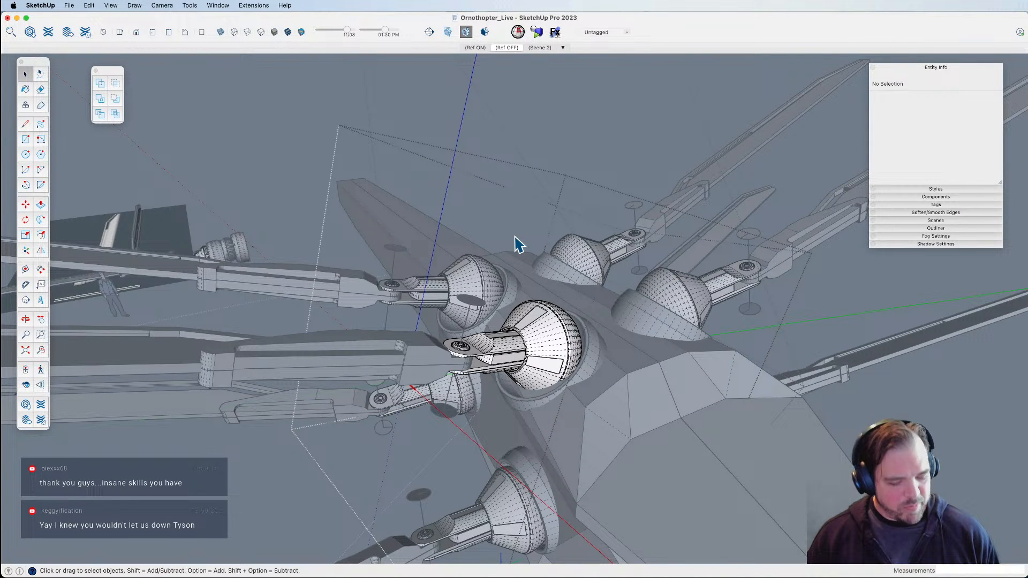
Turn off the hidden geometry display and close the nested joint, wing and ornithopter groups.
{"action": "key", "text": "shift+h"}
{"action": "scroll", "coordinate": [522, 236], "scroll_direction": "down", "scroll_amount": 5}
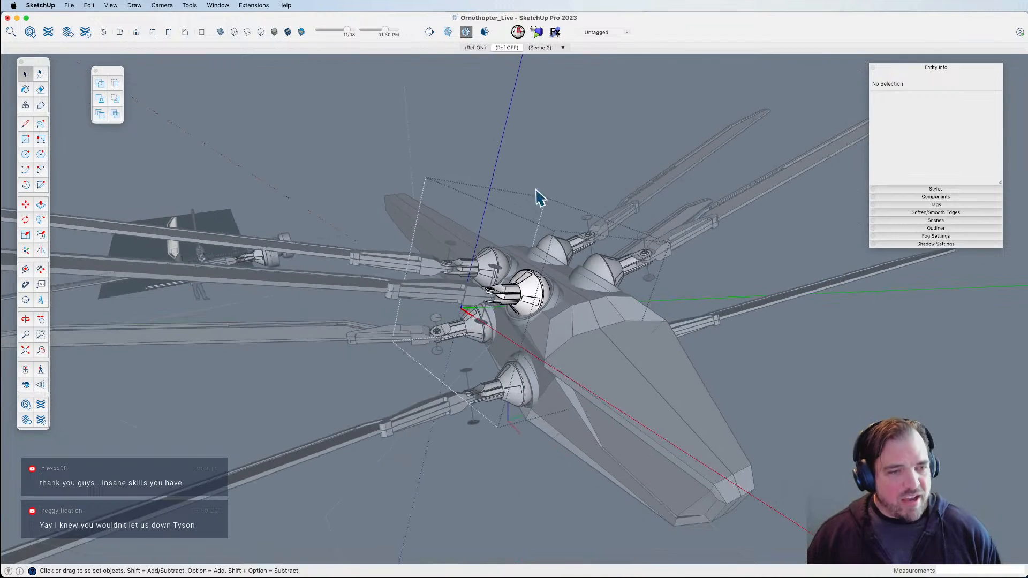
{"action": "left_click", "coordinate": [552, 140]}
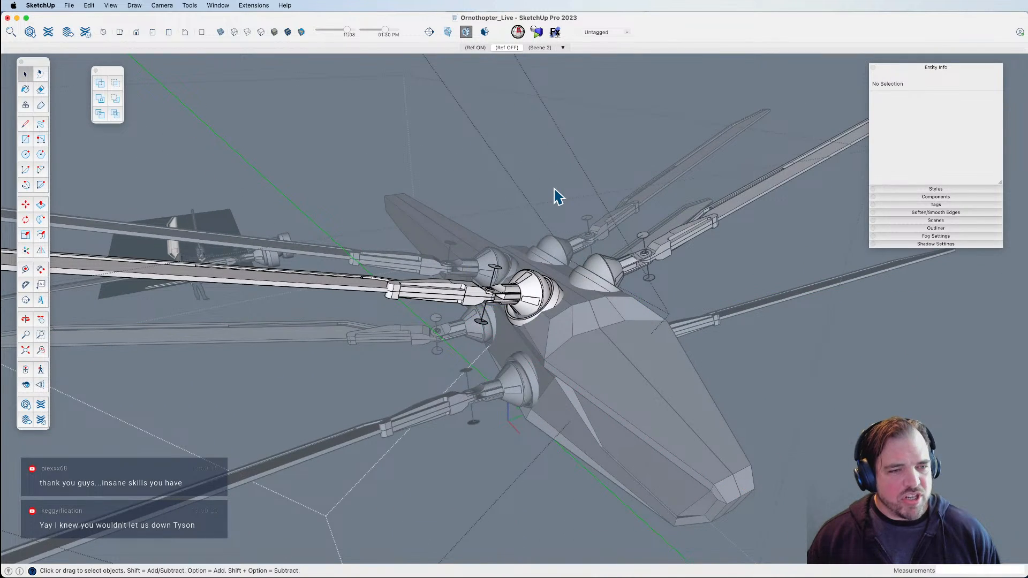
{"action": "scroll", "coordinate": [557, 196], "scroll_direction": "down", "scroll_amount": 5}
{"action": "middle_click_drag", "start_coordinate": [560, 207], "coordinate": [620, 134]}
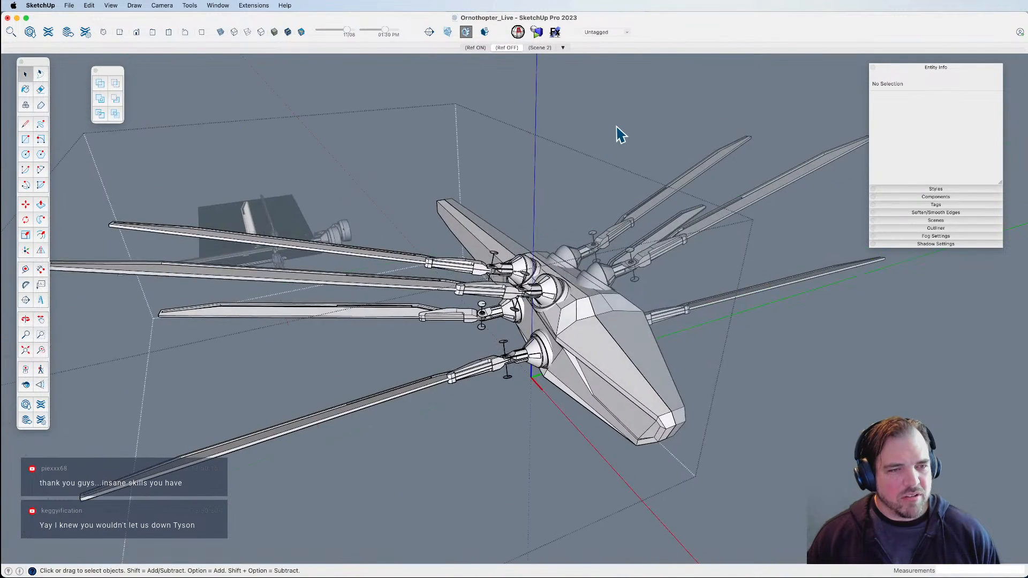
{"action": "left_click", "coordinate": [600, 191]}
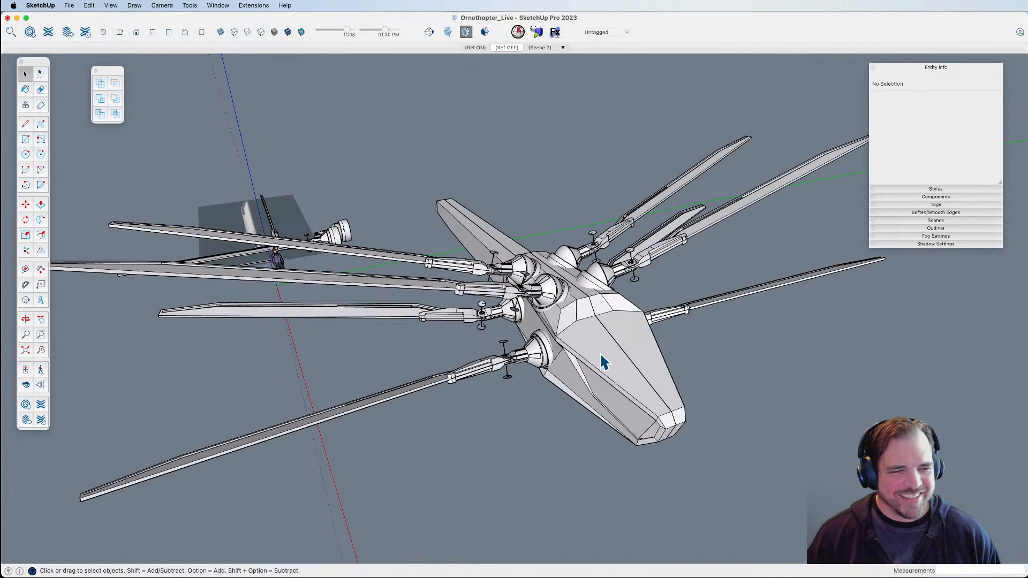
Open the lower front Wing's nested root piece, select the hinge-axis lines and circles, and group them.
{"action": "scroll", "coordinate": [568, 345], "scroll_direction": "up", "scroll_amount": 4}
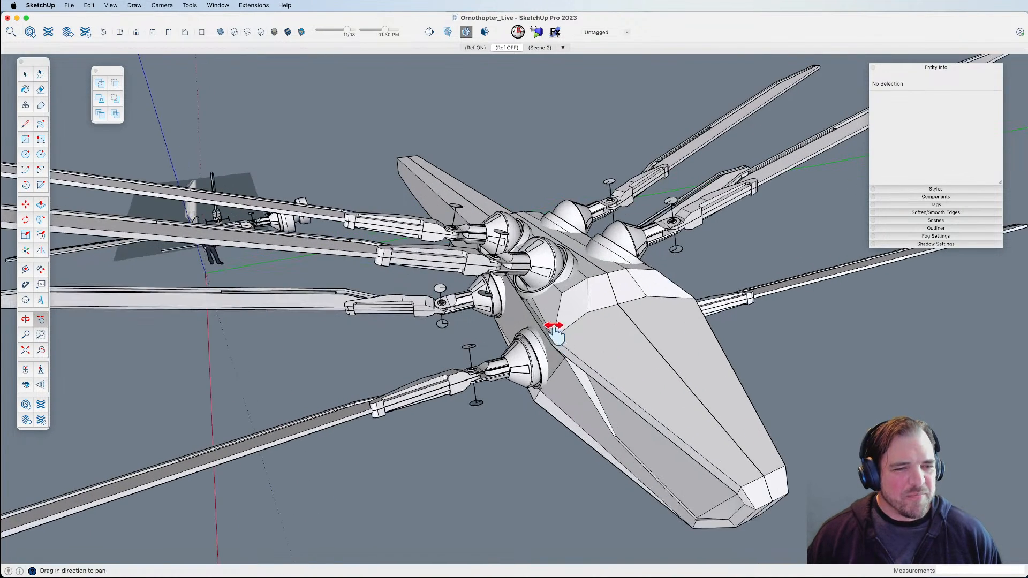
{"action": "scroll", "coordinate": [470, 352], "scroll_direction": "up", "scroll_amount": 5}
{"action": "double_click", "coordinate": [471, 353]}
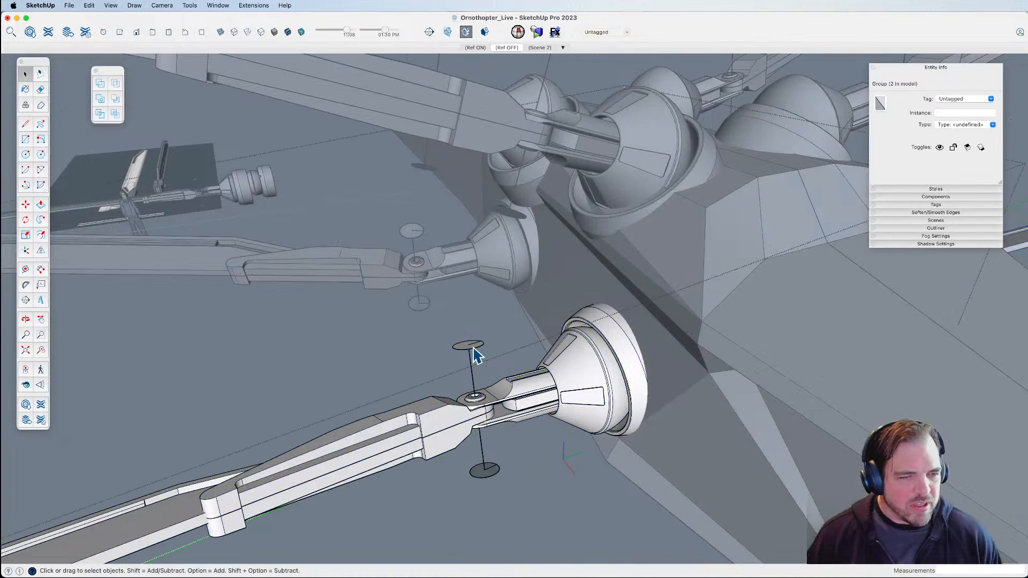
{"action": "double_click", "coordinate": [473, 347]}
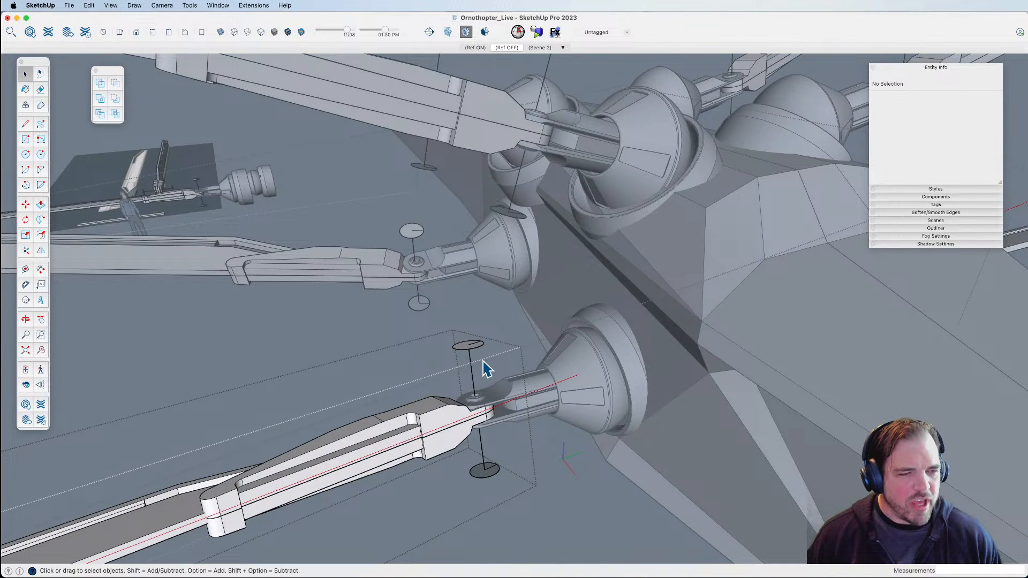
{"action": "left_click", "coordinate": [476, 360]}
{"action": "double_click", "coordinate": [471, 347]}
{"action": "left_click", "coordinate": [470, 347]}
{"action": "double_click", "coordinate": [472, 347]}
{"action": "triple_click", "coordinate": [471, 347]}
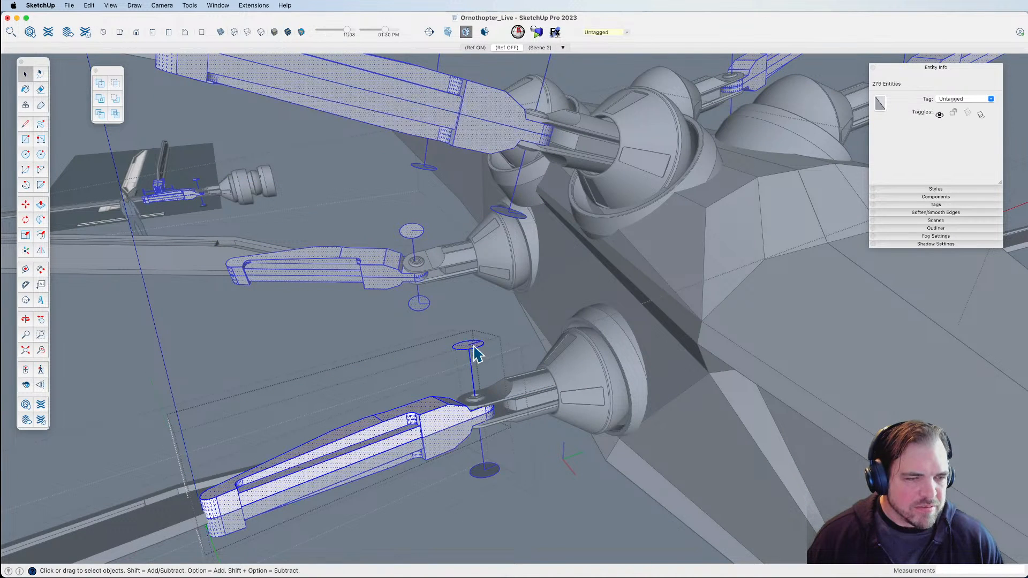
{"action": "triple_click", "coordinate": [474, 363]}
{"action": "key", "text": "super+g"}
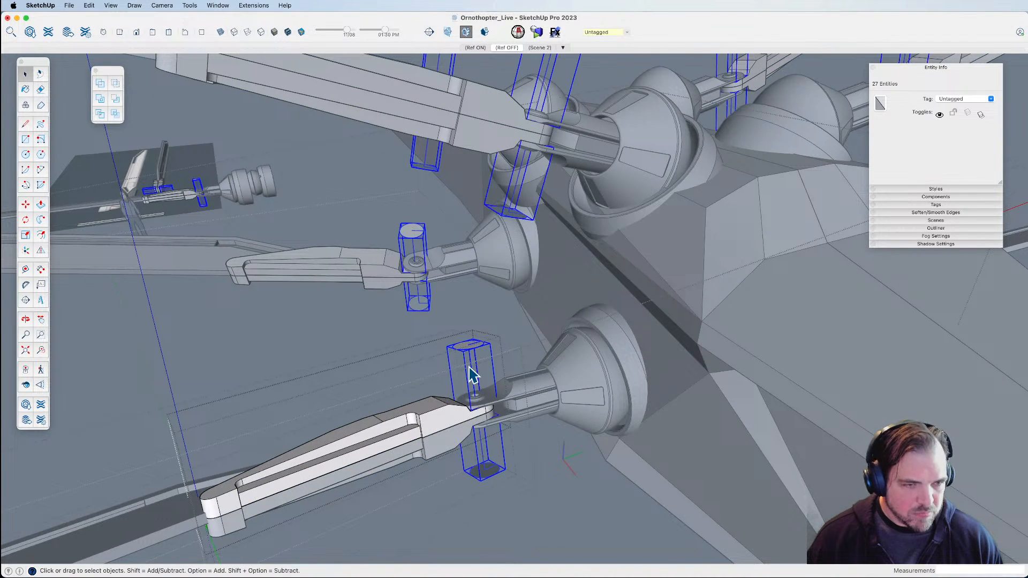
Hide the selected hinge-axis guides and close the nested wing and ornithopter groups.
{"action": "key", "text": "super+e"}
{"action": "scroll", "coordinate": [488, 339], "scroll_direction": "down", "scroll_amount": 5}
{"action": "scroll", "coordinate": [547, 471], "scroll_direction": "down", "scroll_amount": 6}
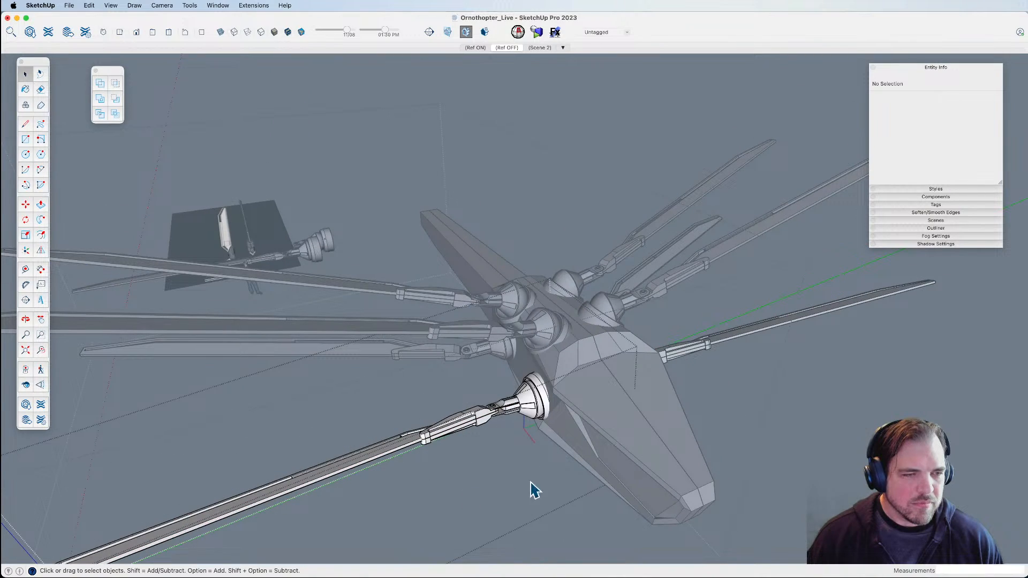
{"action": "left_click", "coordinate": [796, 445]}
{"action": "scroll", "coordinate": [797, 444], "scroll_direction": "down", "scroll_amount": 5}
{"action": "middle_click_drag", "start_coordinate": [798, 422], "coordinate": [610, 412]}
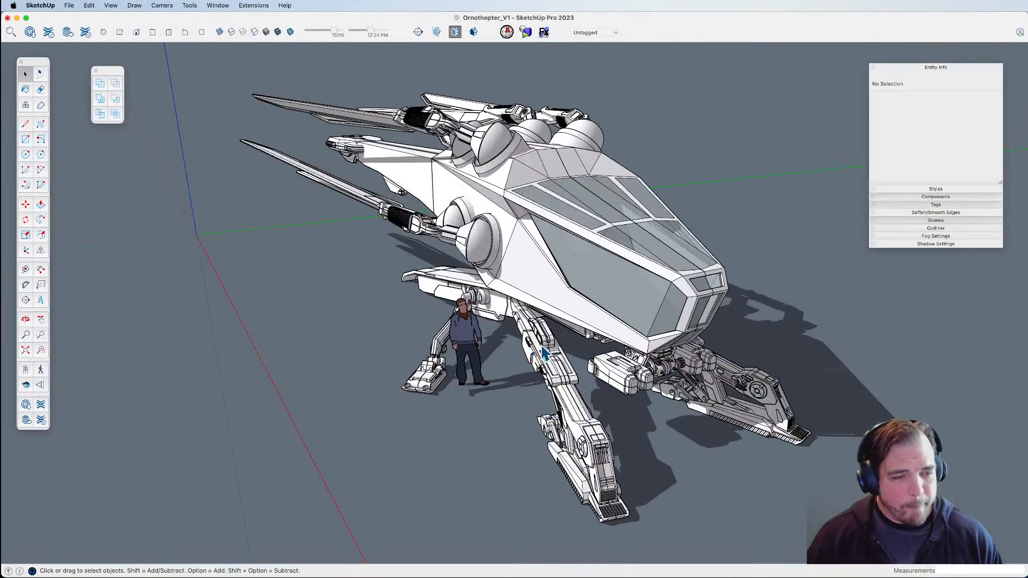
In the Ornothopter_V1 model, open the Body HALF component and copy the front leg, rear leg and their mounting piece, leaving the originals in place.
{"action": "left_click", "coordinate": [544, 354]}
{"action": "middle_click_drag", "start_coordinate": [544, 353], "coordinate": [514, 346]}
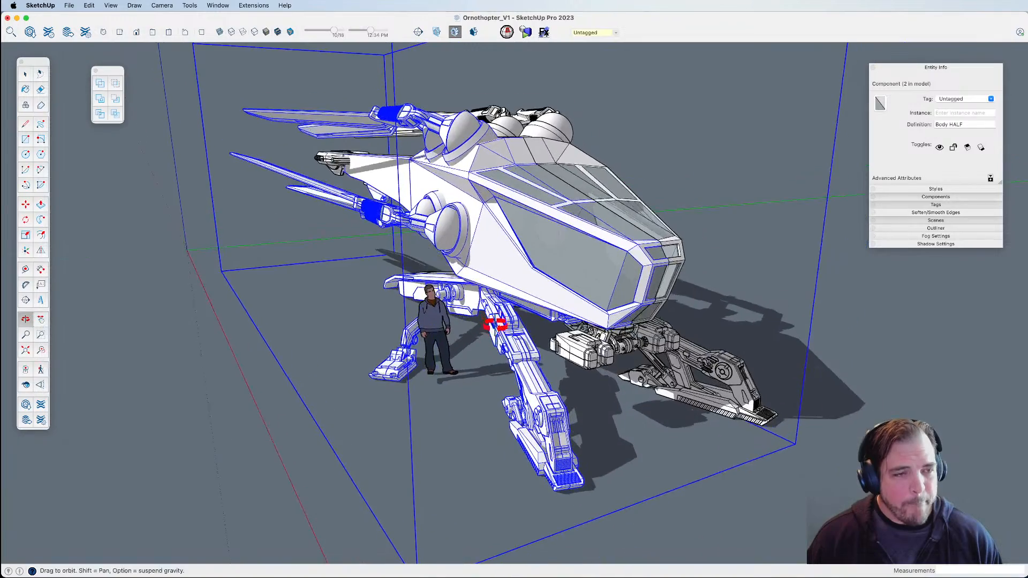
{"action": "double_click", "coordinate": [513, 346]}
{"action": "left_click", "coordinate": [532, 362]}
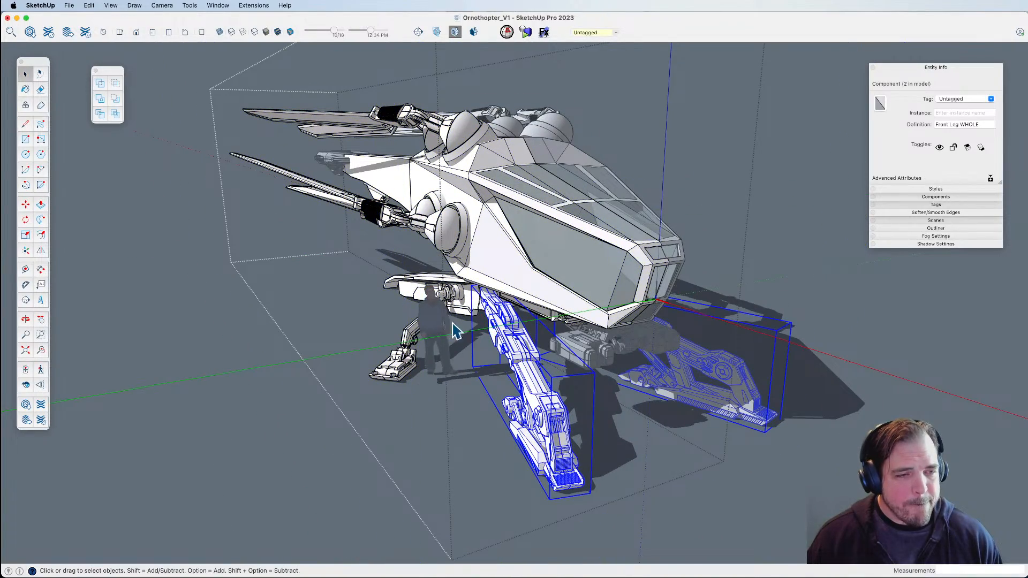
{"action": "left_click", "coordinate": [405, 350], "text": "shift"}
{"action": "middle_click_drag", "start_coordinate": [423, 303], "coordinate": [432, 208]}
{"action": "key", "text": "Delete"}
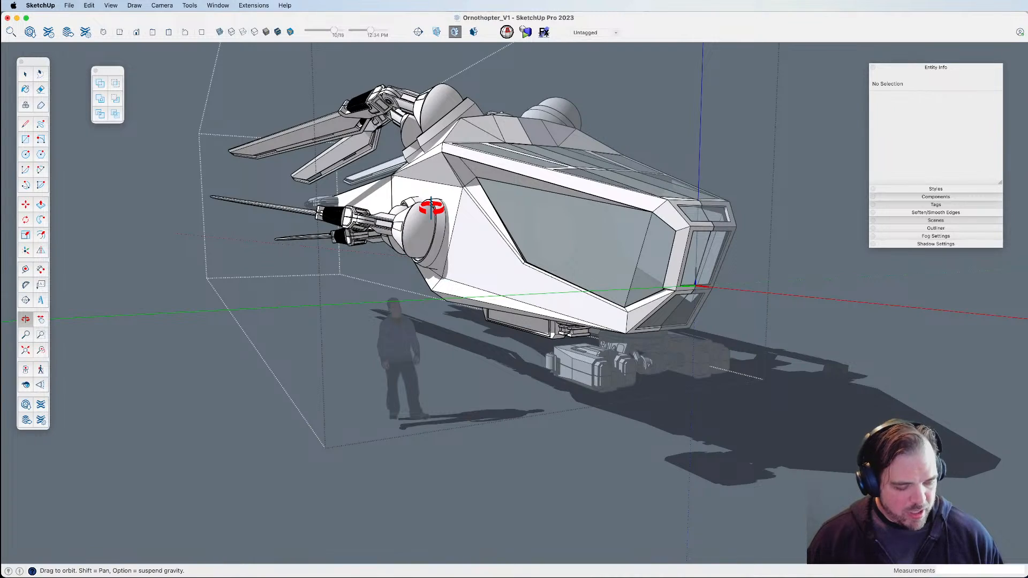
{"action": "key", "text": "super+z"}
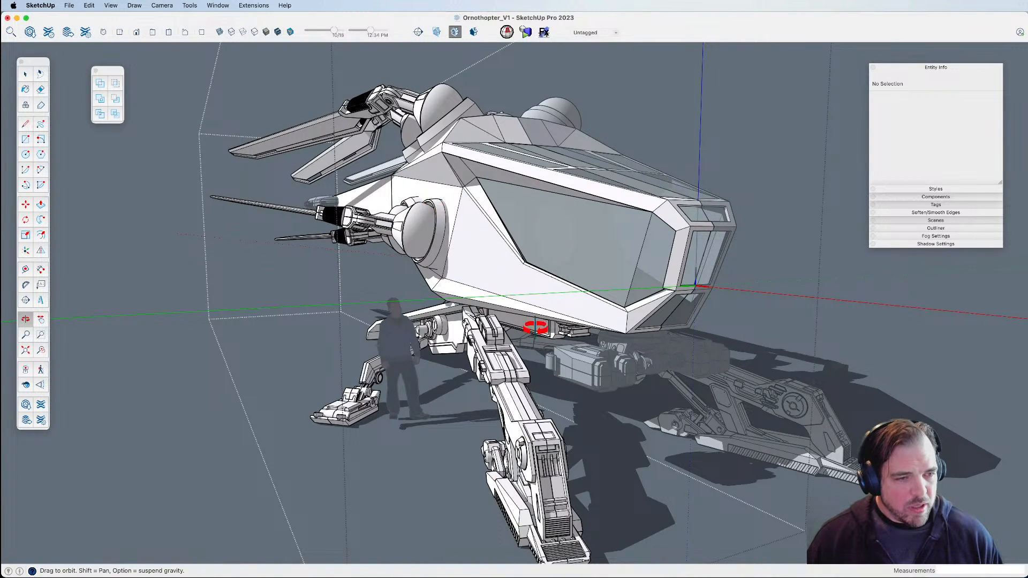
{"action": "key", "text": "space"}
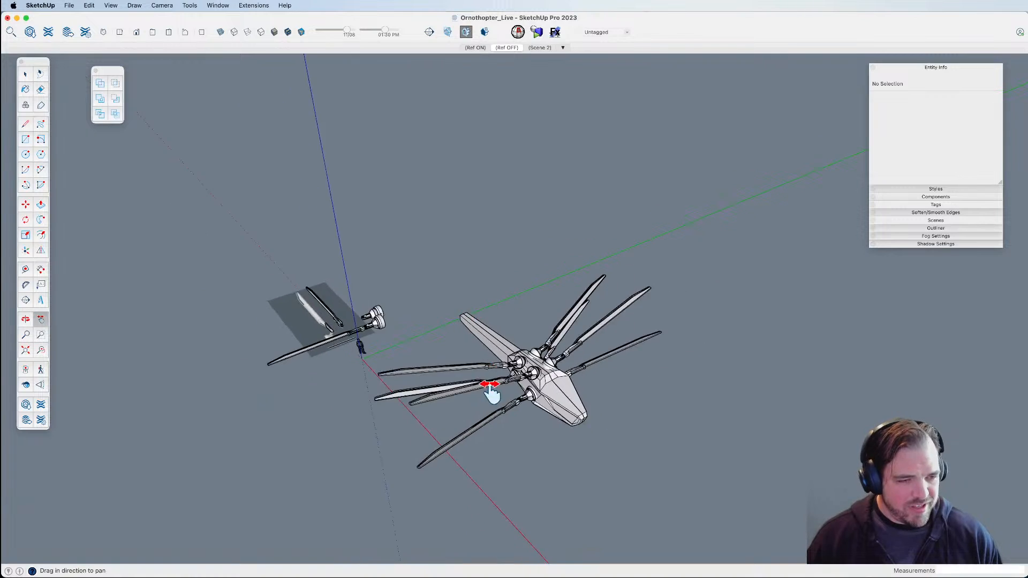
Paste the three leg components into the Ornothopter_Live model and move them closer to the ornithopter's nose.
{"action": "left_click_drag", "start_coordinate": [491, 386], "coordinate": [462, 260]}
{"action": "key", "text": "super+v"}
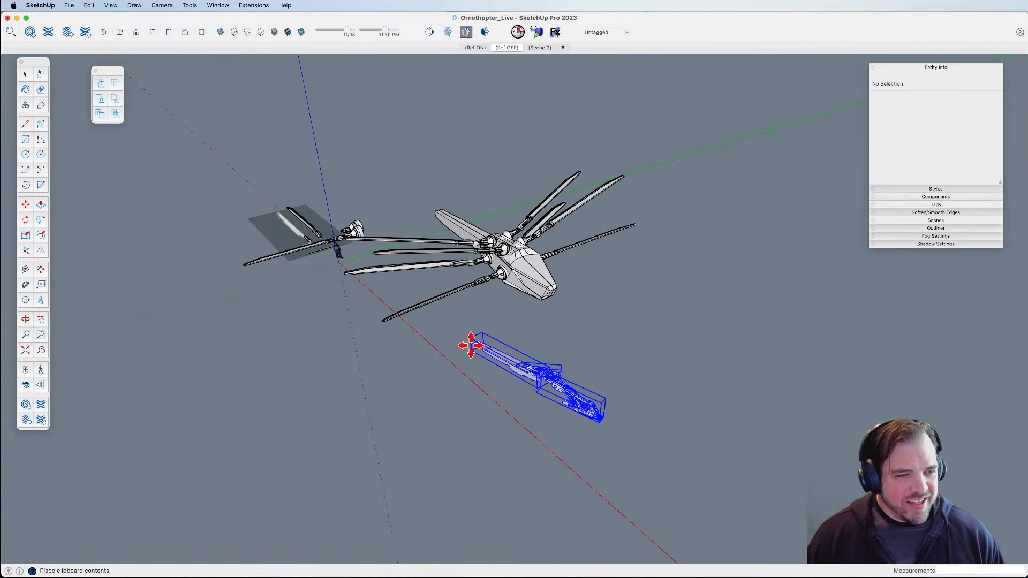
{"action": "left_click", "coordinate": [463, 327]}
{"action": "scroll", "coordinate": [567, 367], "scroll_direction": "up", "scroll_amount": 6}
{"action": "scroll", "coordinate": [583, 379], "scroll_direction": "up", "scroll_amount": 1}
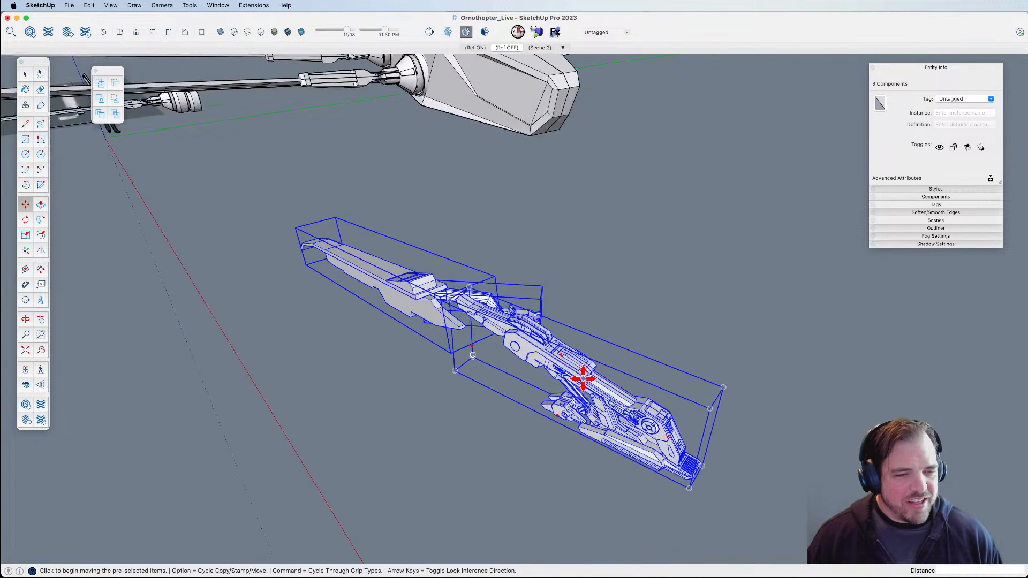
{"action": "scroll", "coordinate": [583, 378], "scroll_direction": "down", "scroll_amount": 2}
{"action": "middle_click_drag", "start_coordinate": [578, 379], "coordinate": [363, 451]}
{"action": "key", "text": "m"}
{"action": "left_click", "coordinate": [504, 392]}
{"action": "left_click", "coordinate": [665, 356]}
Shift the three leg components sideways to line up their inner edge with the fuselage's centreline at the nose.
{"action": "middle_click_drag", "start_coordinate": [548, 257], "coordinate": [511, 388], "text": "shift"}
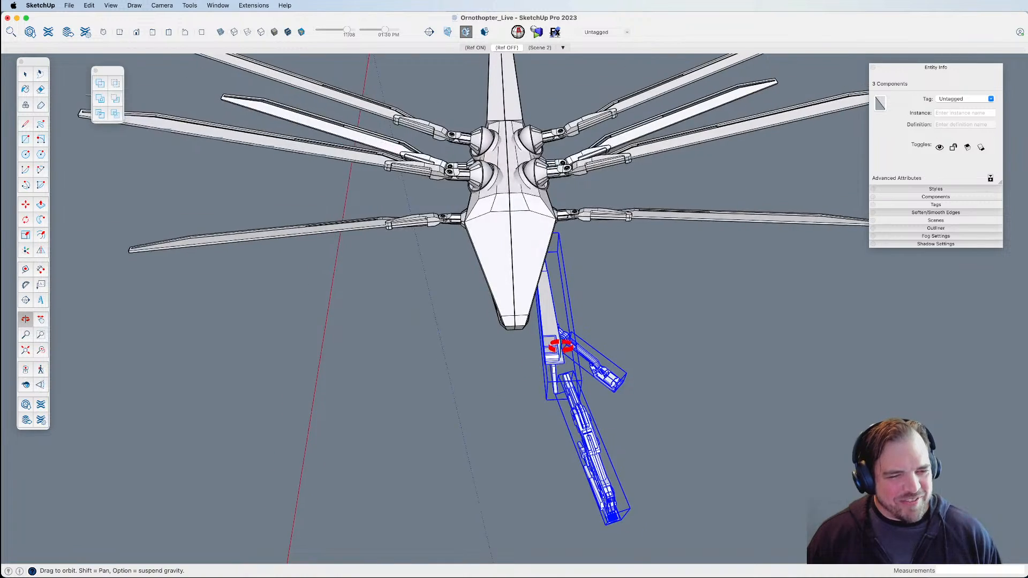
{"action": "scroll", "coordinate": [561, 346], "scroll_direction": "up", "scroll_amount": 5}
{"action": "key", "text": "m"}
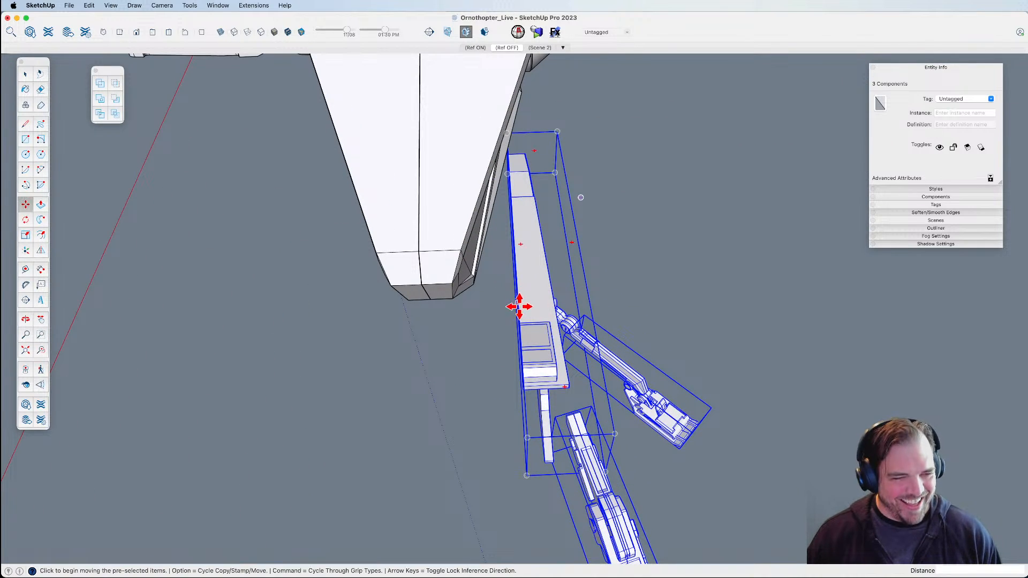
{"action": "left_click", "coordinate": [520, 323]}
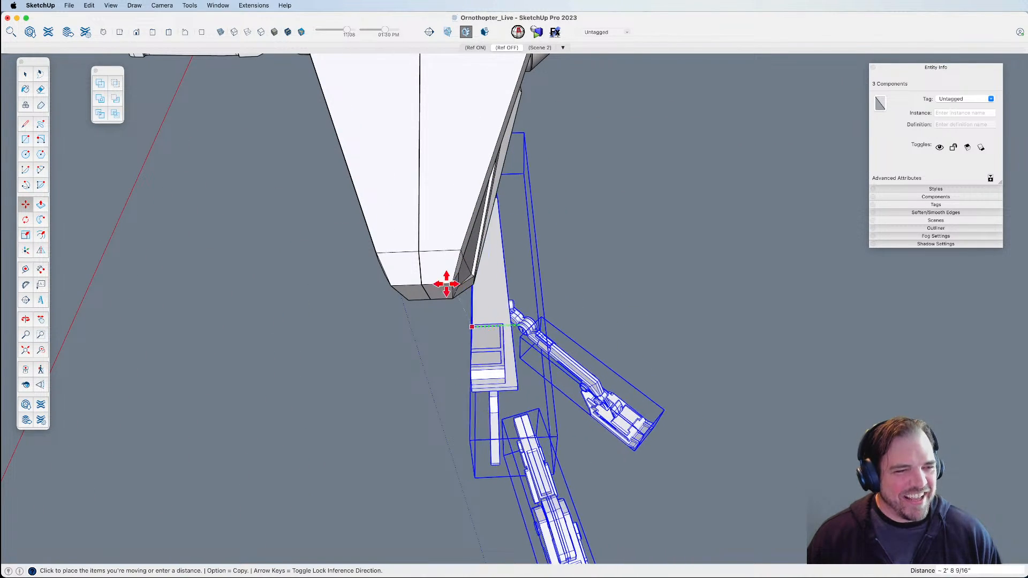
{"action": "left_click", "coordinate": [421, 286]}
{"action": "scroll", "coordinate": [440, 304], "scroll_direction": "down", "scroll_amount": 3}
{"action": "scroll", "coordinate": [440, 303], "scroll_direction": "down", "scroll_amount": 3}
{"action": "middle_click_drag", "start_coordinate": [475, 332], "coordinate": [562, 304]}
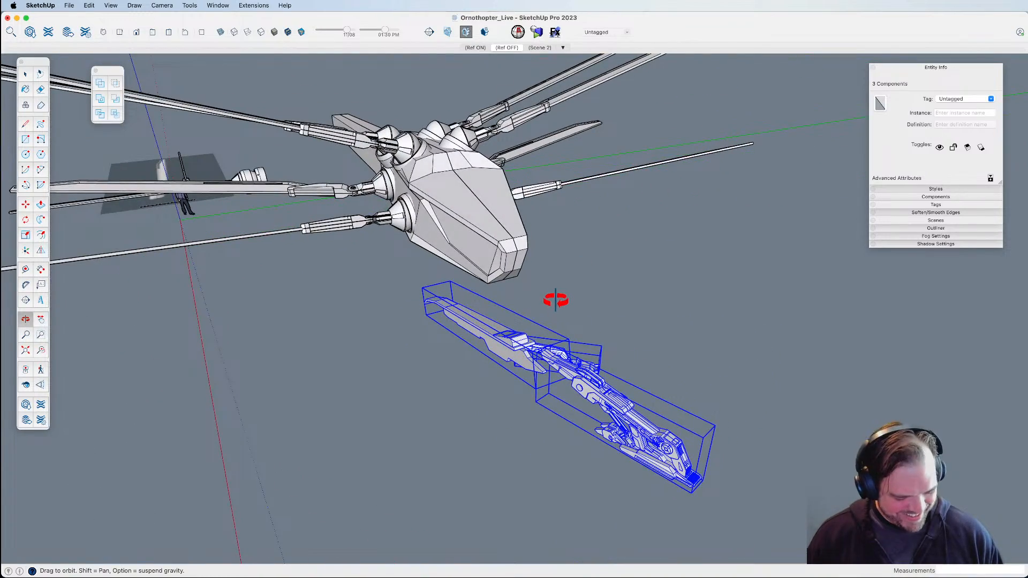
Cut the three leg components, open the ornithopter's body half, and paste them in place inside it.
{"action": "key", "text": "super+x"}
{"action": "key", "text": "space"}
{"action": "double_click", "coordinate": [514, 220]}
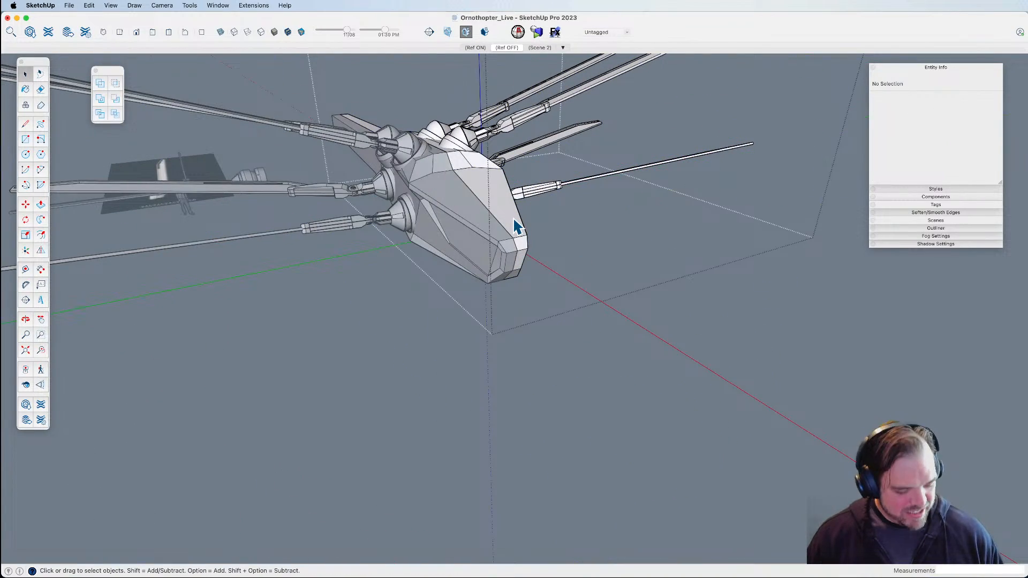
{"action": "key", "text": "super+shift+v"}
Move the pasted leg components about 12' 1 1/4" back beneath the fuselage.
{"action": "scroll", "coordinate": [520, 343], "scroll_direction": "up", "scroll_amount": 4}
{"action": "middle_click_drag", "start_coordinate": [521, 343], "coordinate": [652, 435]}
{"action": "key", "text": "m"}
{"action": "left_click", "coordinate": [752, 390]}
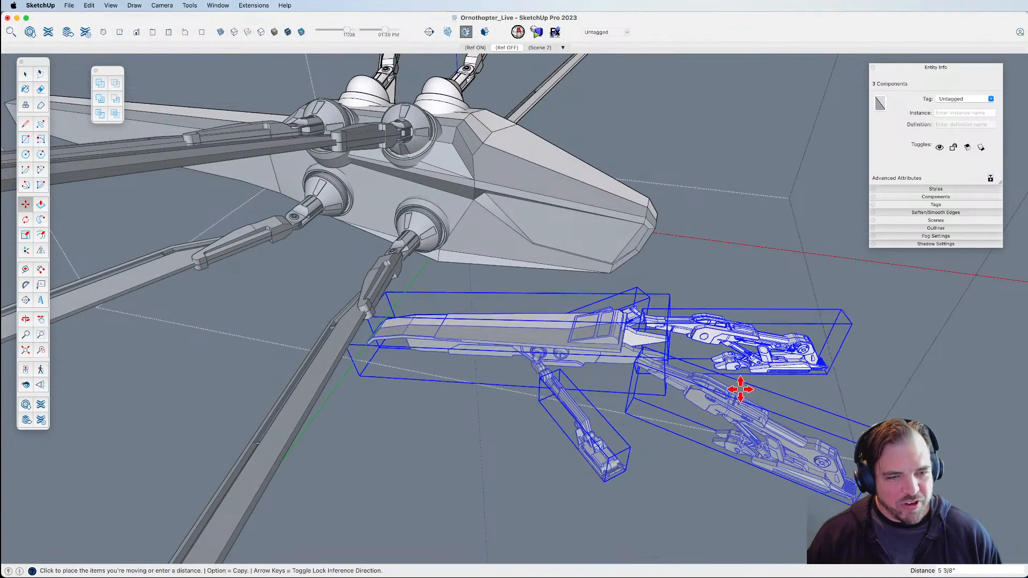
{"action": "left_click", "coordinate": [547, 353]}
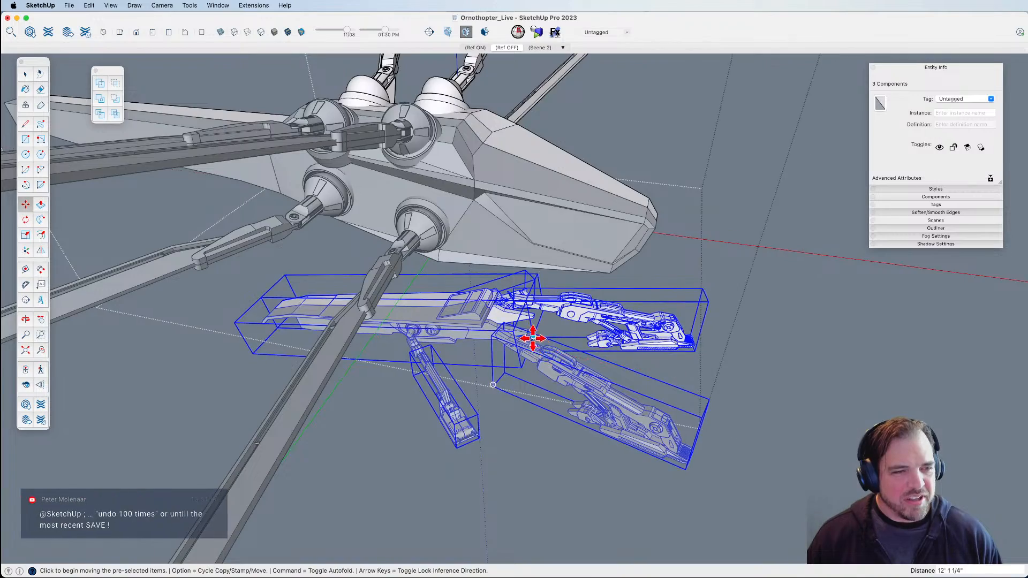
{"action": "scroll", "coordinate": [534, 337], "scroll_direction": "up", "scroll_amount": 4}
{"action": "scroll", "coordinate": [533, 336], "scroll_direction": "down", "scroll_amount": 4}
{"action": "middle_click_drag", "start_coordinate": [536, 338], "coordinate": [511, 328], "text": "shift"}
Raise the leg components vertically toward the underside of the fuselage.
{"action": "key", "text": "m"}
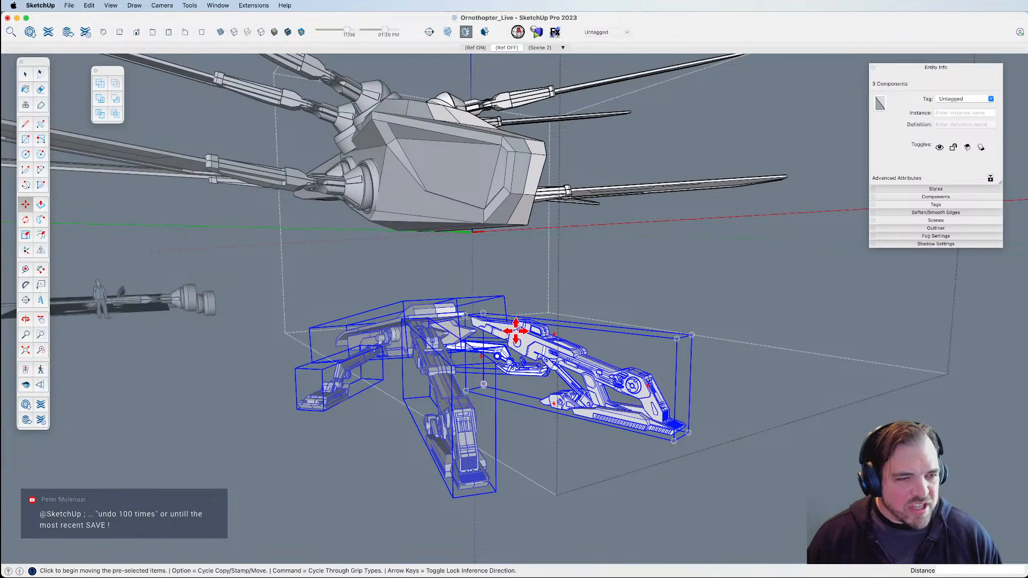
{"action": "left_click", "coordinate": [515, 332]}
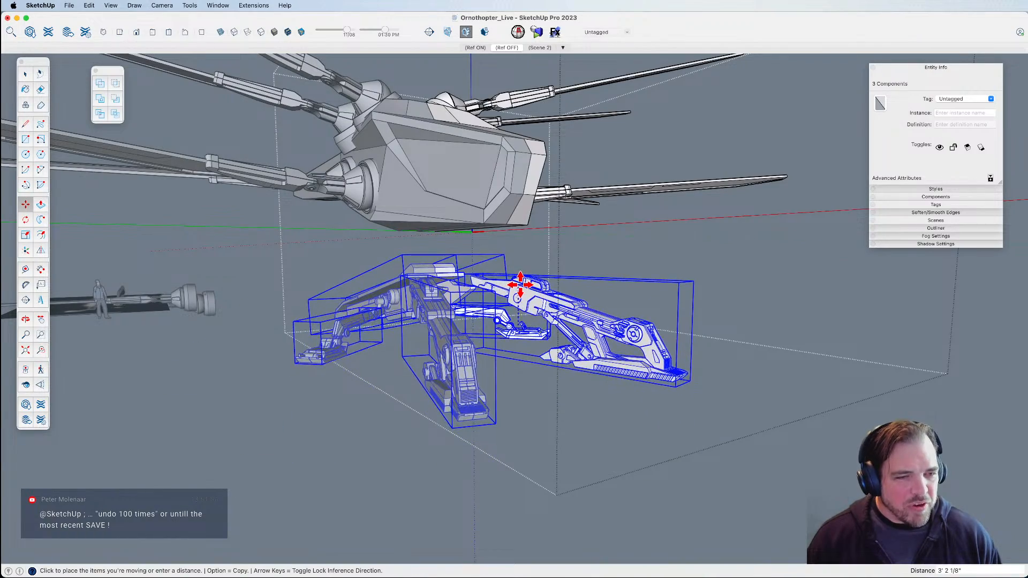
{"action": "middle_click_drag", "start_coordinate": [538, 245], "coordinate": [566, 435]}
{"action": "scroll", "coordinate": [637, 425], "scroll_direction": "up", "scroll_amount": 3}
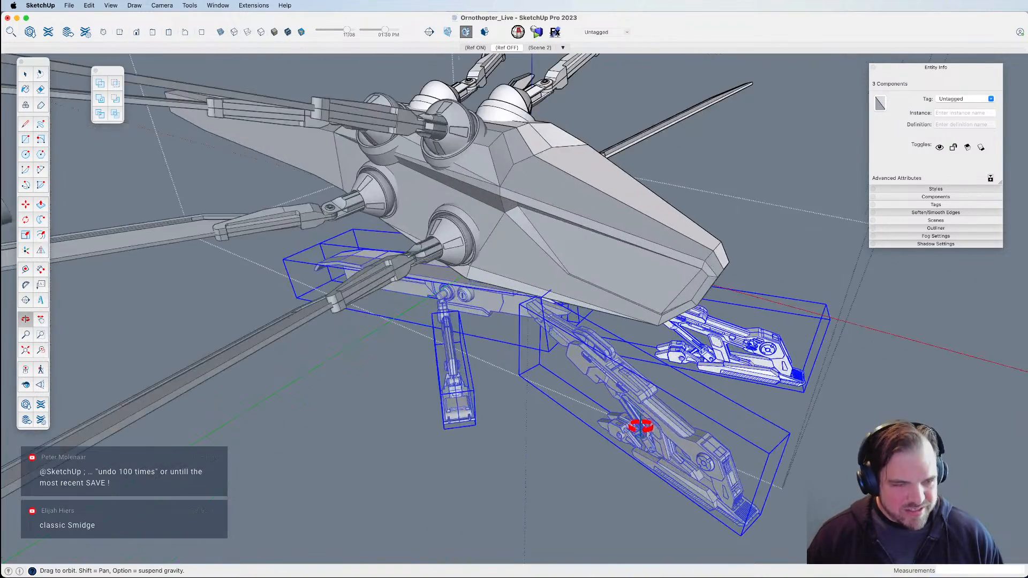
Adjust the leg components along the fuselage's length beneath the belly, and close the body component.
{"action": "key", "text": "m"}
{"action": "left_click", "coordinate": [640, 426]}
{"action": "middle_click_drag", "start_coordinate": [638, 419], "coordinate": [661, 356]}
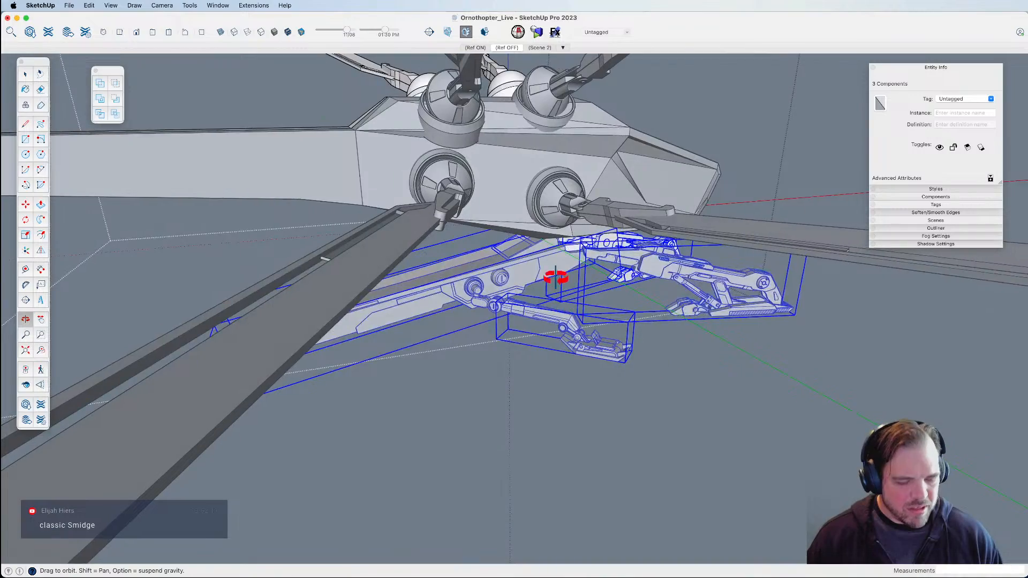
{"action": "scroll", "coordinate": [551, 271], "scroll_direction": "up", "scroll_amount": 5}
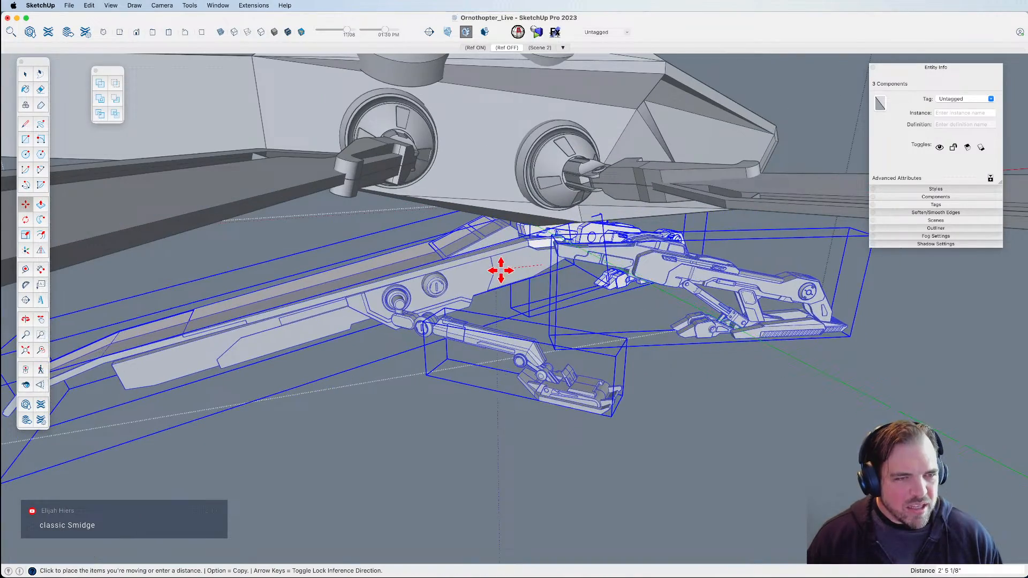
{"action": "middle_click_drag", "start_coordinate": [500, 271], "coordinate": [461, 197]}
{"action": "middle_click_drag", "start_coordinate": [528, 193], "coordinate": [511, 215]}
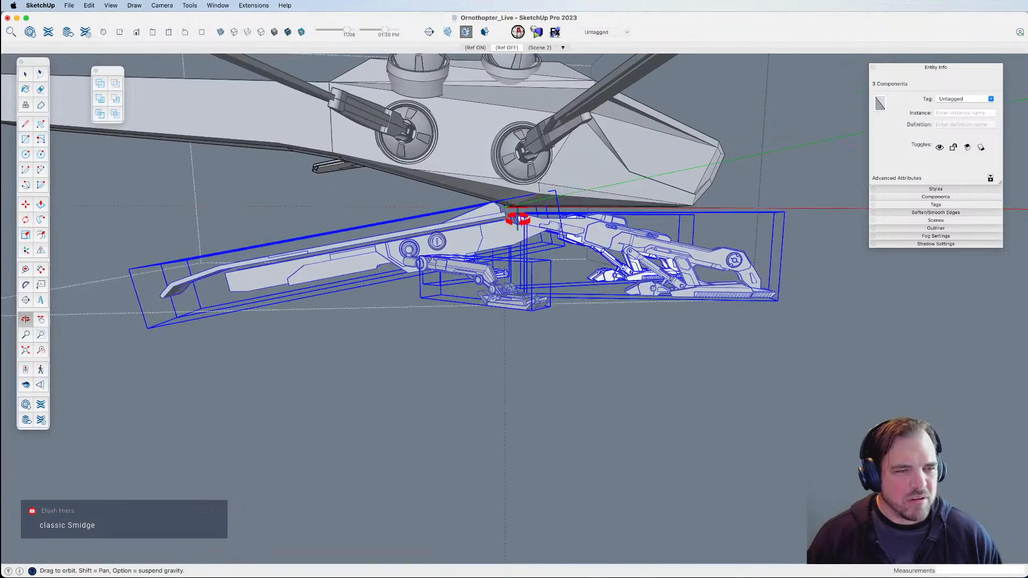
{"action": "middle_click_drag", "start_coordinate": [499, 253], "coordinate": [544, 396]}
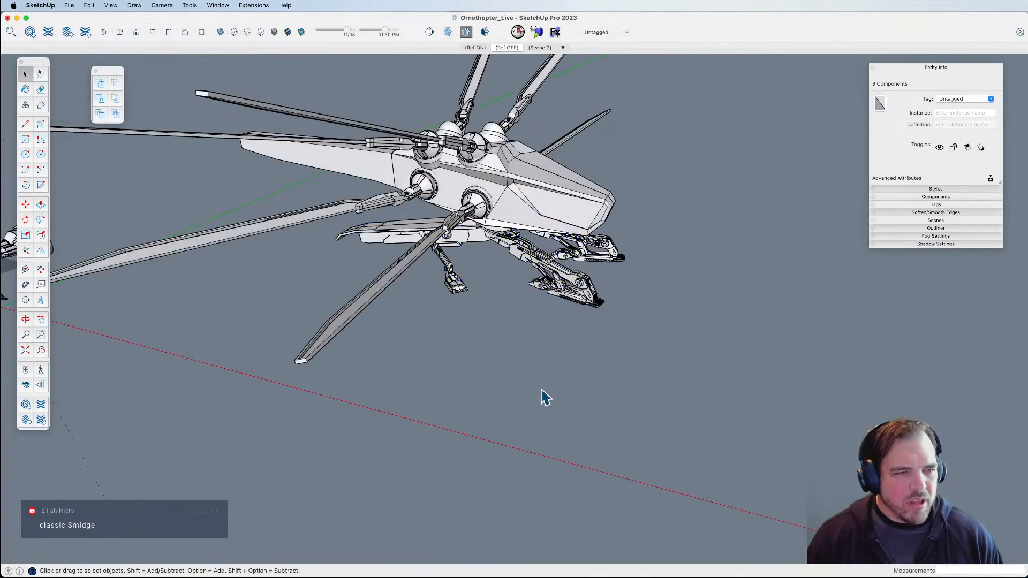
{"action": "middle_click_drag", "start_coordinate": [554, 325], "coordinate": [404, 279]}
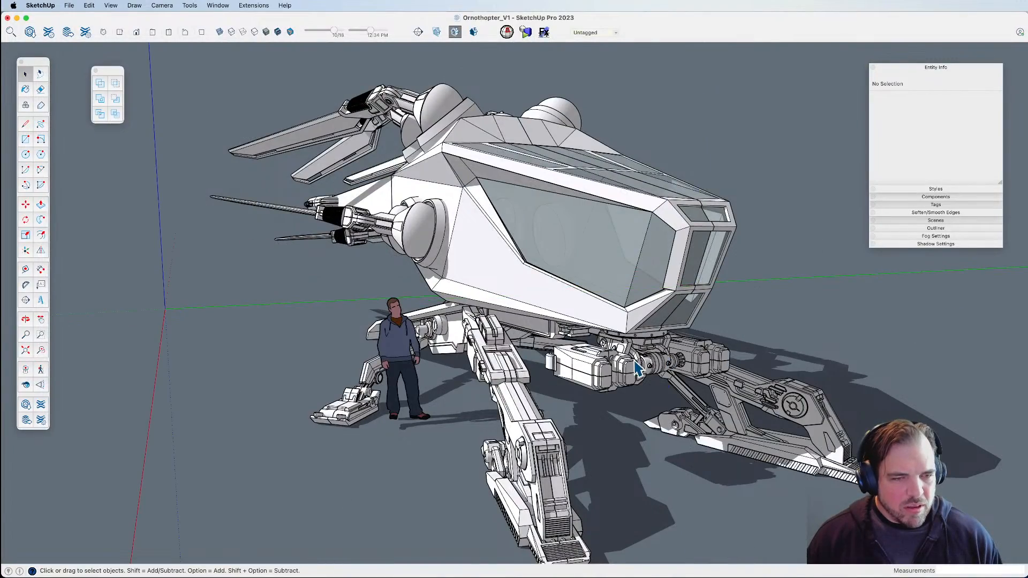
In the Ornothopter_V1 model, open the Body HALF component and copy the solid belly group between the front legs.
{"action": "left_click", "coordinate": [638, 368]}
{"action": "scroll", "coordinate": [633, 370], "scroll_direction": "up", "scroll_amount": 2}
{"action": "middle_click_drag", "start_coordinate": [615, 365], "coordinate": [582, 190]}
{"action": "left_click", "coordinate": [529, 360]}
{"action": "middle_click_drag", "start_coordinate": [529, 360], "coordinate": [459, 303], "text": "shift"}
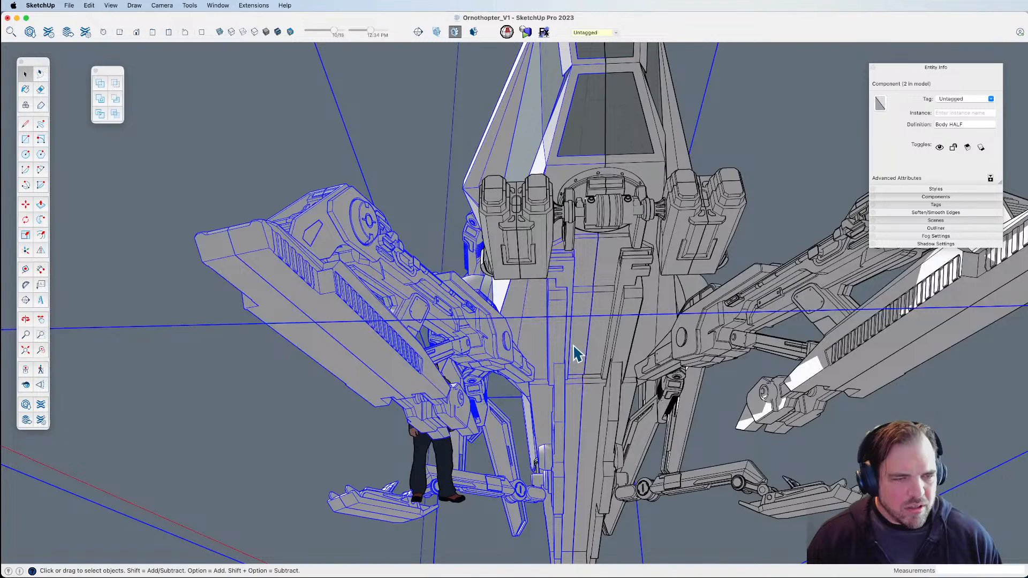
{"action": "double_click", "coordinate": [578, 345]}
{"action": "left_click", "coordinate": [581, 341]}
{"action": "mouse_move", "coordinate": [585, 356]}
{"action": "middle_mouse_down"}
{"action": "mouse_move", "coordinate": [562, 329]}
{"action": "mouse_move", "coordinate": [599, 349]}
{"action": "middle_mouse_up"}
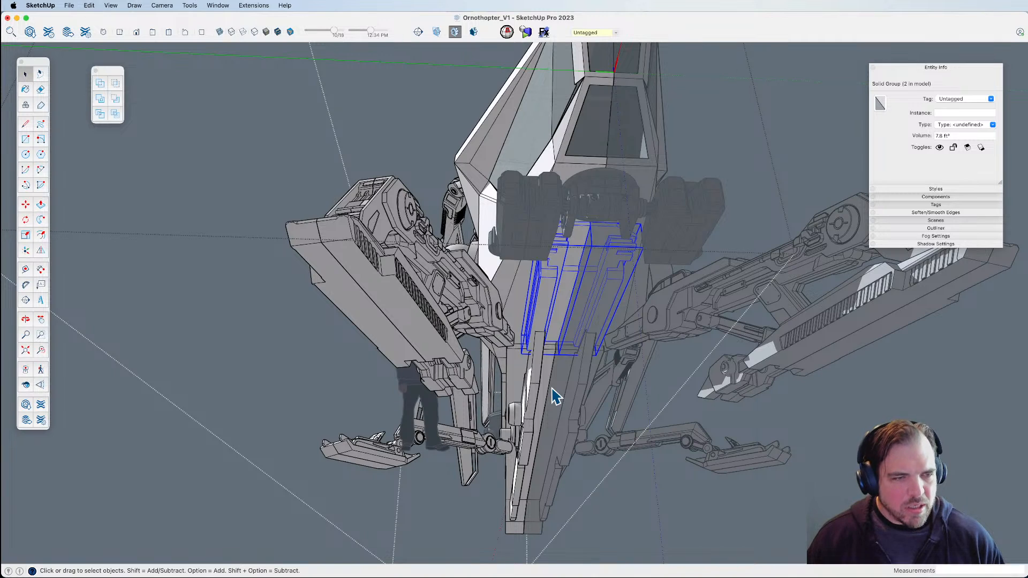
Switch to the Ornothopter_Live model and paste the belly group in front of the ornithopter.
{"action": "key", "text": "ctrl+Up"}
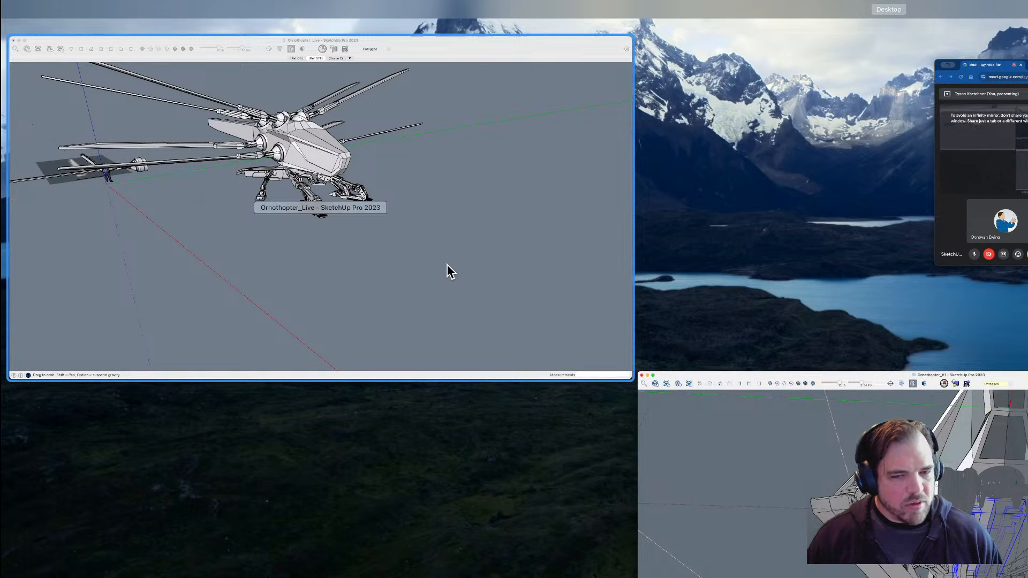
{"action": "left_click", "coordinate": [456, 277]}
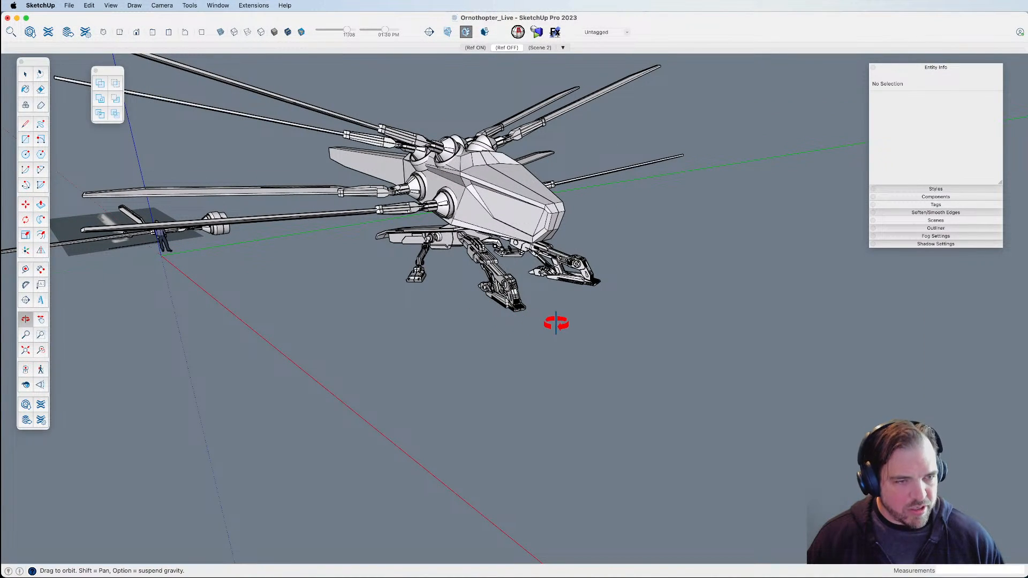
{"action": "left_click", "coordinate": [602, 310]}
{"action": "middle_click_drag", "start_coordinate": [601, 310], "coordinate": [594, 396]}
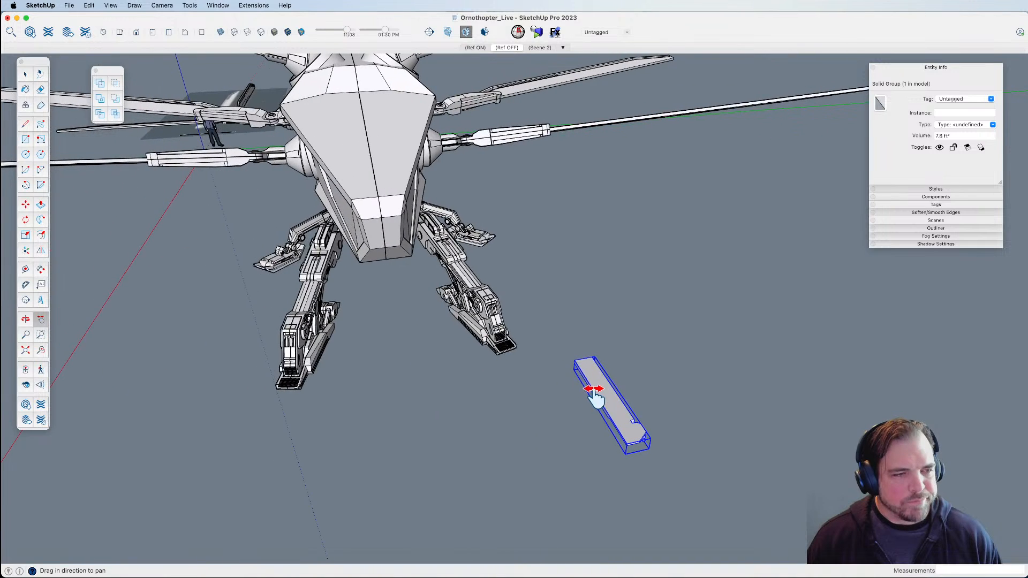
Cut the pasted belly group, open the ornithopter's body half, and paste the group in place inside it.
{"action": "double_click", "coordinate": [403, 224]}
{"action": "left_click", "coordinate": [734, 442]}
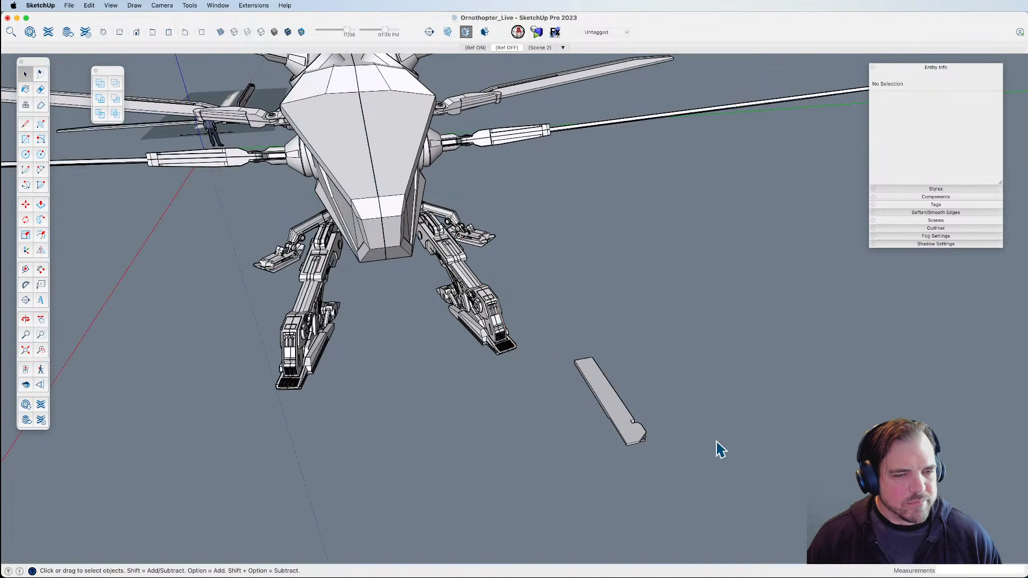
{"action": "left_click", "coordinate": [626, 423]}
{"action": "key", "text": "super+x"}
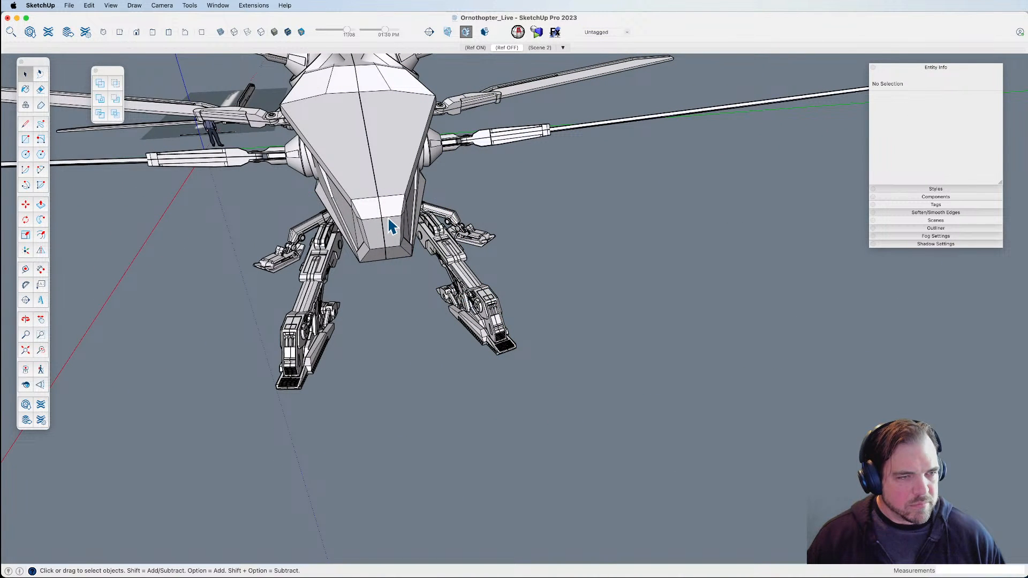
{"action": "double_click", "coordinate": [388, 216]}
{"action": "key", "text": "super+v"}
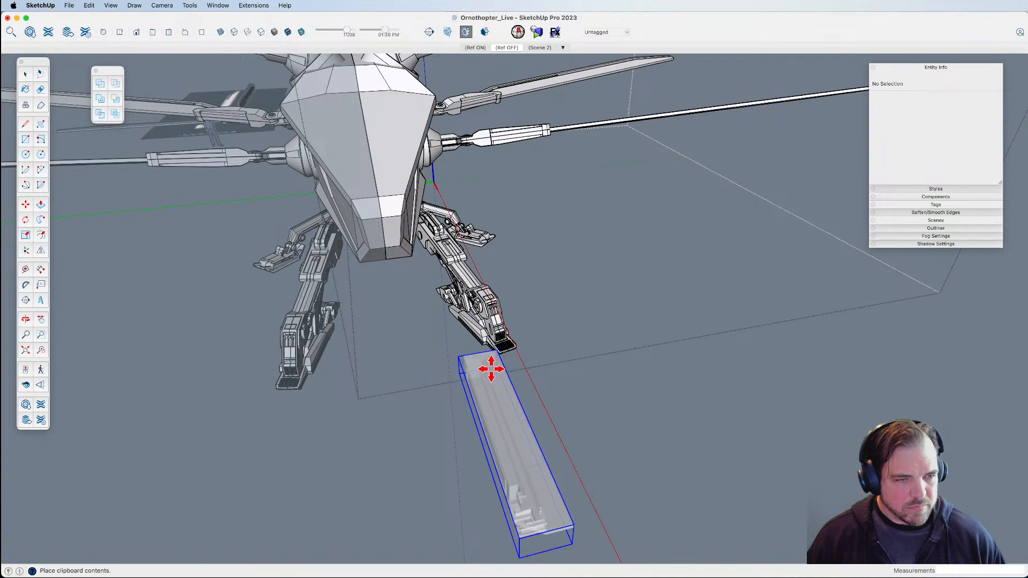
{"action": "key", "text": "Escape"}
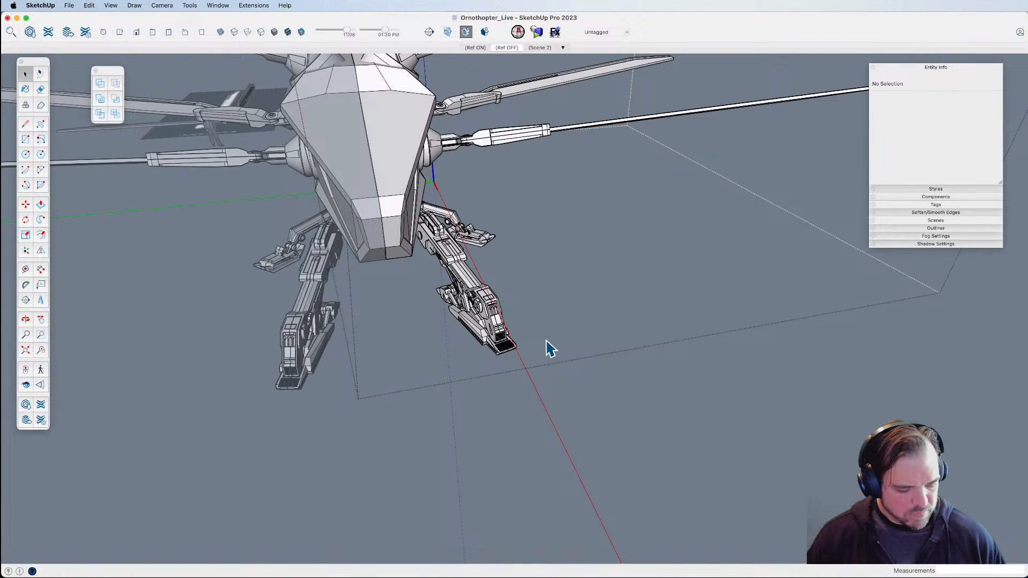
{"action": "key", "text": "super+shift+v"}
Move the pasted belly group sideways until it meets its mirrored half along the ornithopter's centreline.
{"action": "middle_click_drag", "start_coordinate": [555, 404], "coordinate": [557, 439]}
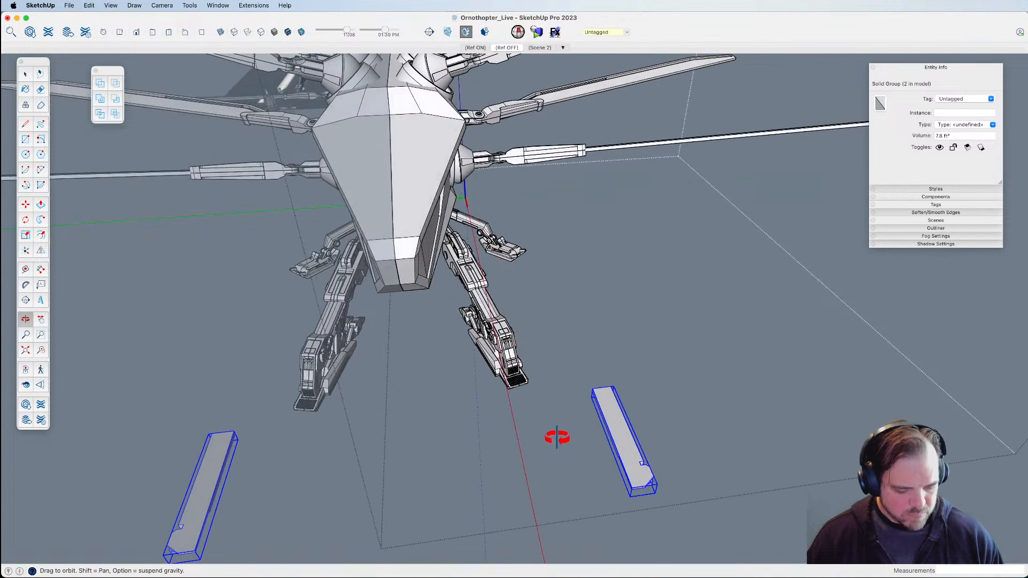
{"action": "key", "text": "m"}
{"action": "left_click", "coordinate": [613, 387]}
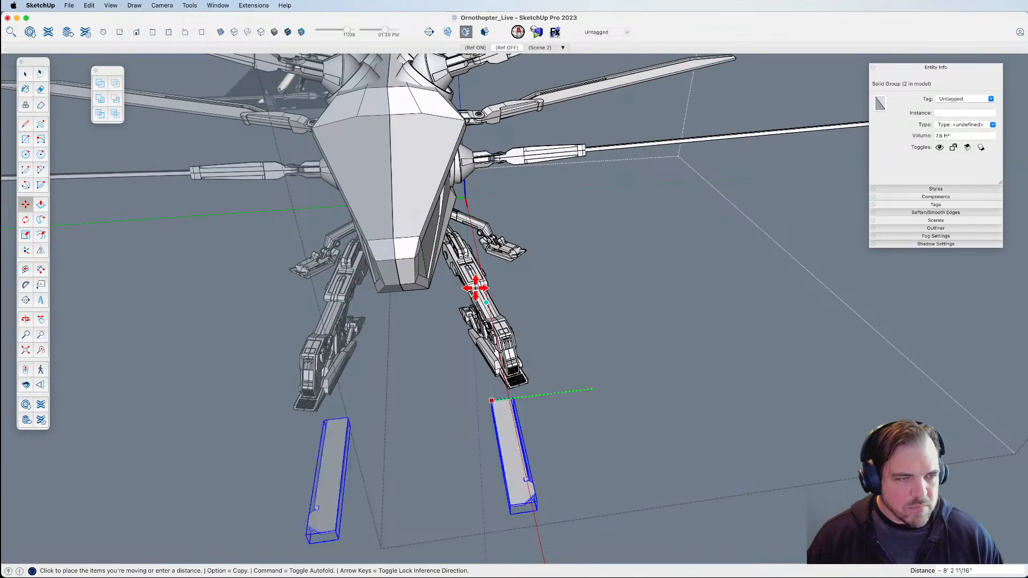
{"action": "left_click", "coordinate": [396, 258]}
{"action": "middle_click_drag", "start_coordinate": [396, 259], "coordinate": [570, 383]}
{"action": "scroll", "coordinate": [570, 383], "scroll_direction": "up", "scroll_amount": 5}
{"action": "scroll", "coordinate": [595, 386], "scroll_direction": "up", "scroll_amount": 1}
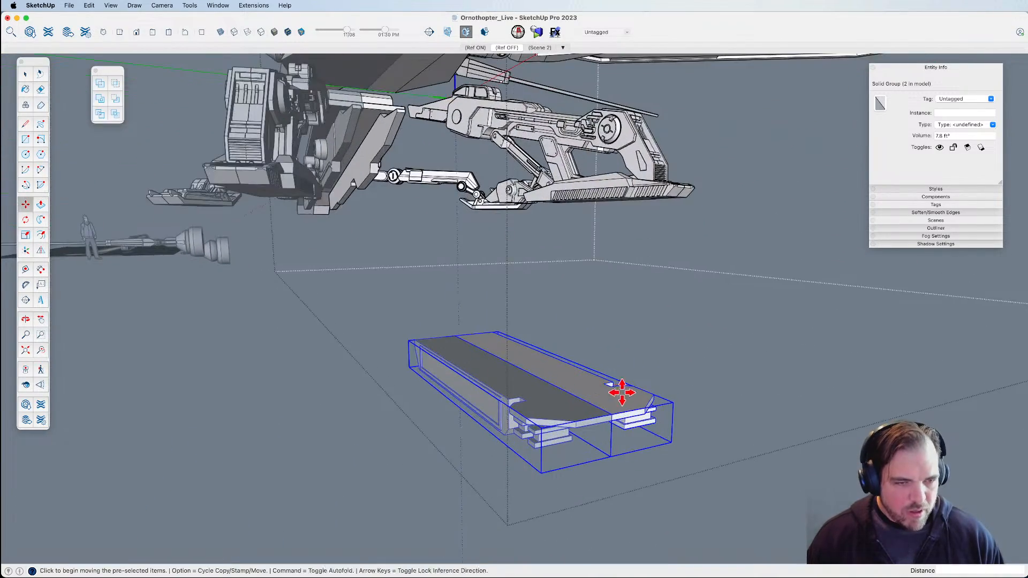
Move the joined belly group up from the ground to the underside of the fuselage, between the front legs.
{"action": "left_click", "coordinate": [612, 415]}
{"action": "scroll", "coordinate": [664, 470], "scroll_direction": "down", "scroll_amount": 3}
{"action": "scroll", "coordinate": [481, 115], "scroll_direction": "up", "scroll_amount": 3}
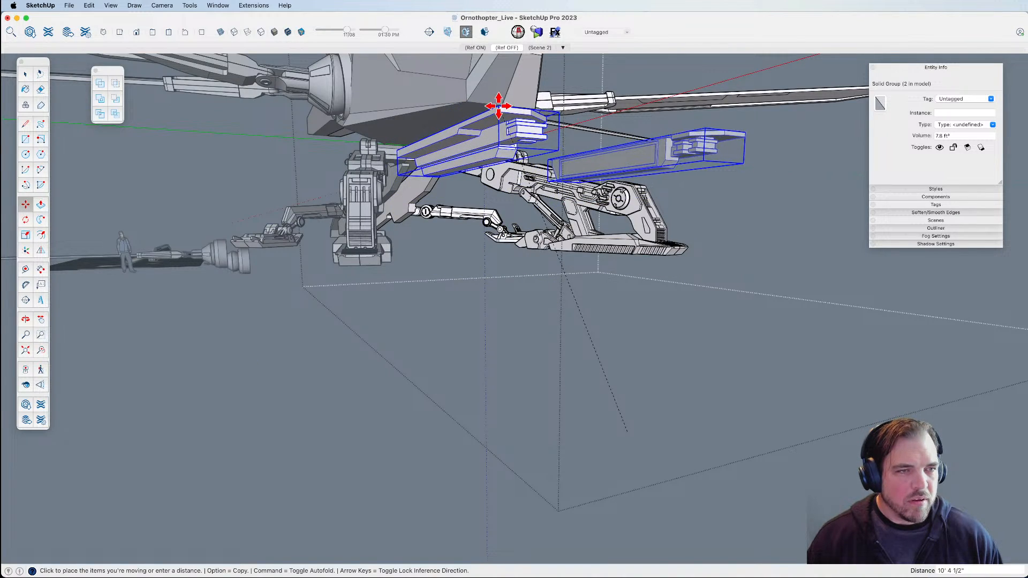
{"action": "scroll", "coordinate": [500, 104], "scroll_direction": "up", "scroll_amount": 3}
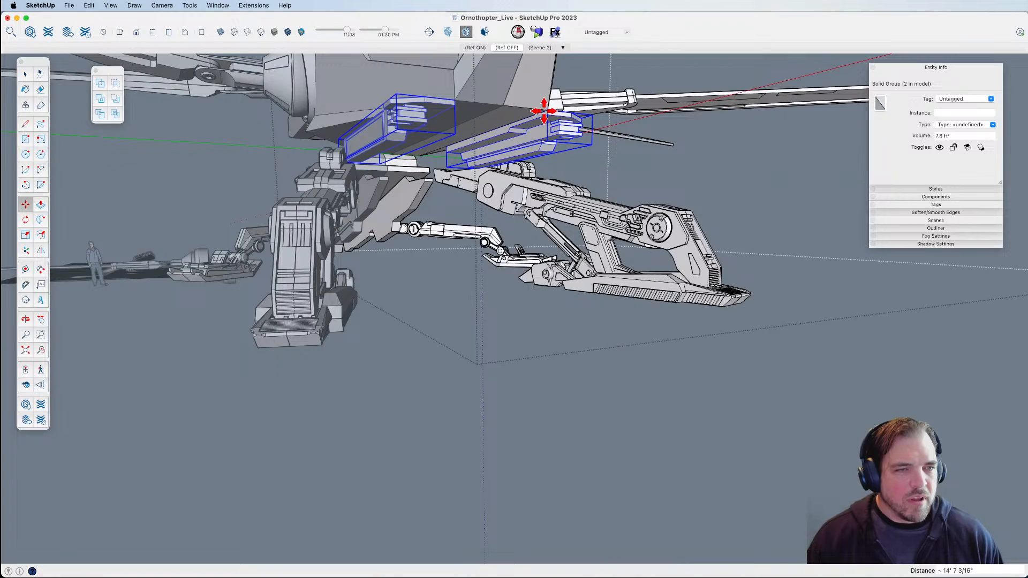
{"action": "middle_click_drag", "start_coordinate": [500, 101], "coordinate": [456, 220]}
{"action": "scroll", "coordinate": [488, 249], "scroll_direction": "up", "scroll_amount": 3}
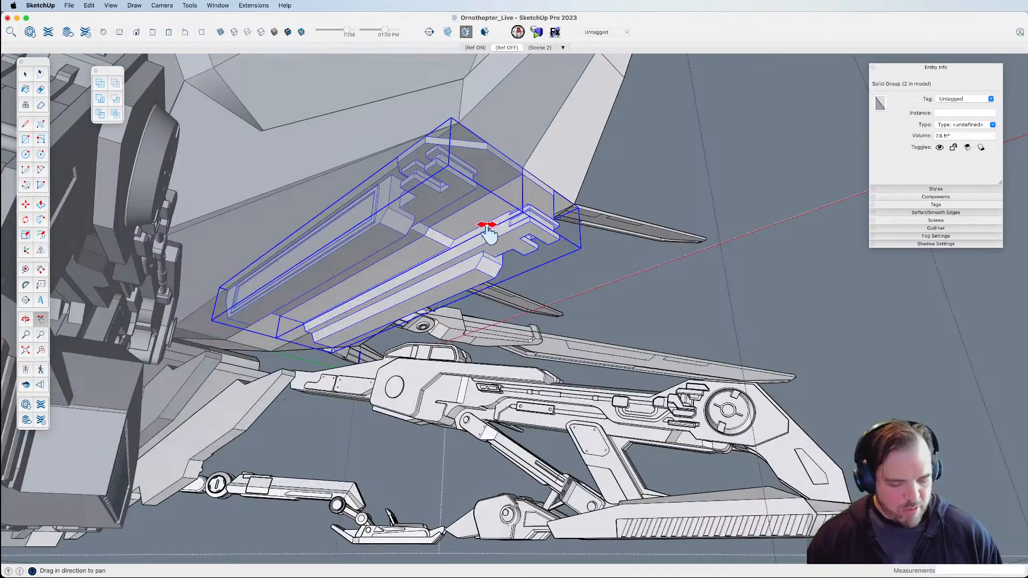
Fine-tune the belly group's position against the underside of the fuselage, and close the body component.
{"action": "key", "text": "m"}
{"action": "left_click", "coordinate": [488, 230]}
{"action": "scroll", "coordinate": [442, 241], "scroll_direction": "down", "scroll_amount": 3}
{"action": "middle_click_drag", "start_coordinate": [427, 239], "coordinate": [436, 306]}
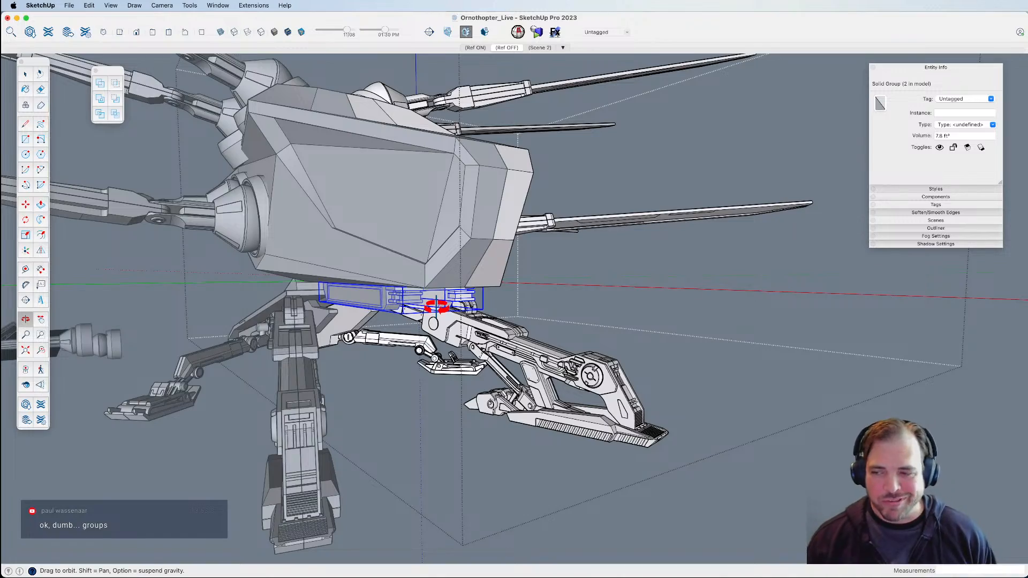
{"action": "middle_click_drag", "start_coordinate": [438, 317], "coordinate": [560, 124]}
{"action": "scroll", "coordinate": [490, 214], "scroll_direction": "up", "scroll_amount": 3}
{"action": "middle_click_drag", "start_coordinate": [490, 214], "coordinate": [547, 305], "text": "shift"}
{"action": "scroll", "coordinate": [572, 249], "scroll_direction": "up", "scroll_amount": 4}
{"action": "key", "text": "m"}
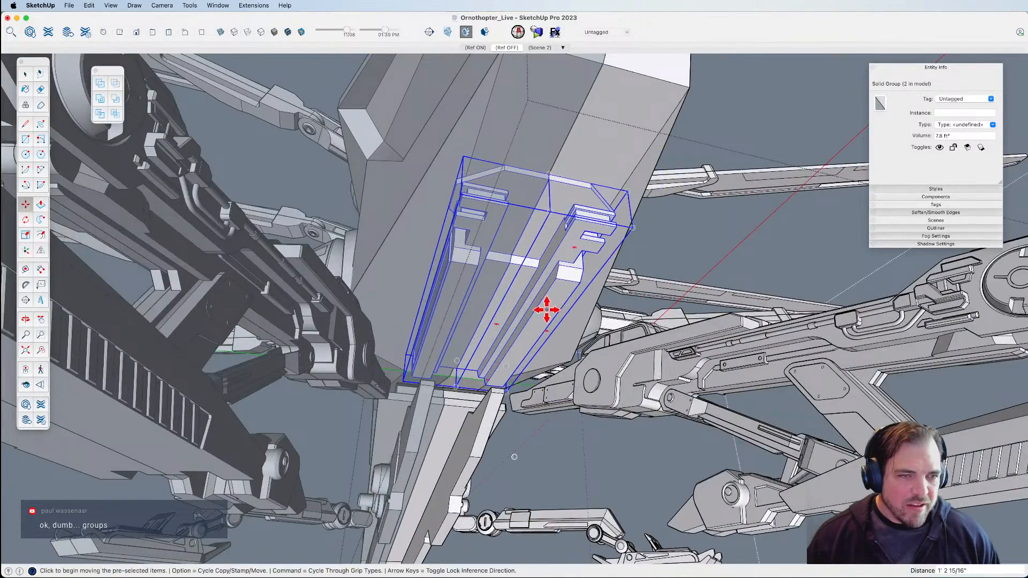
{"action": "scroll", "coordinate": [540, 368], "scroll_direction": "down", "scroll_amount": 5}
{"action": "key", "text": "space"}
{"action": "left_click", "coordinate": [224, 459]}
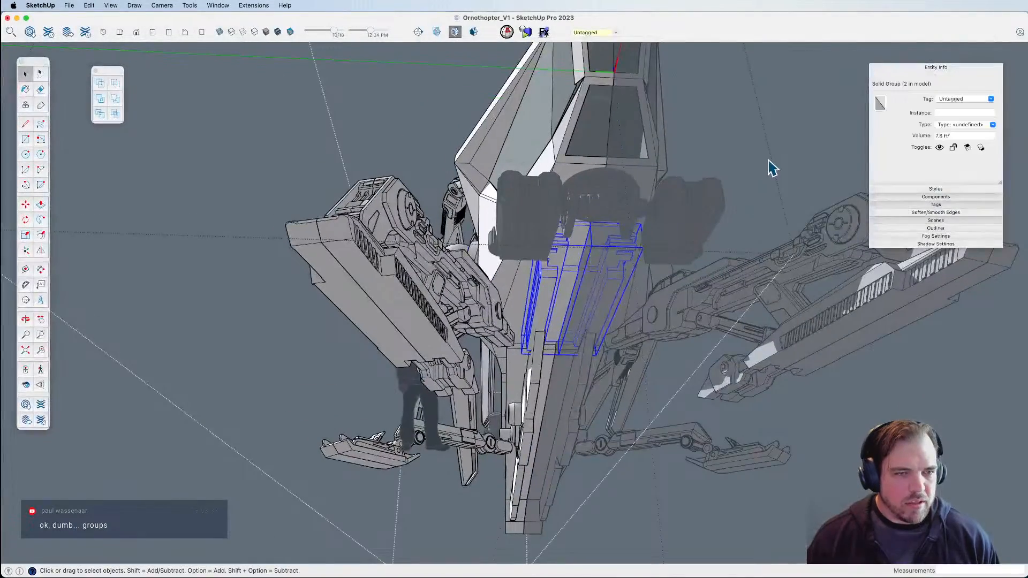
In the Ornothopter_V1 model, select the tail engine, both light assemblies and their round mount under the nose, and copy them.
{"action": "left_click", "coordinate": [771, 168]}
{"action": "left_click", "coordinate": [691, 210]}
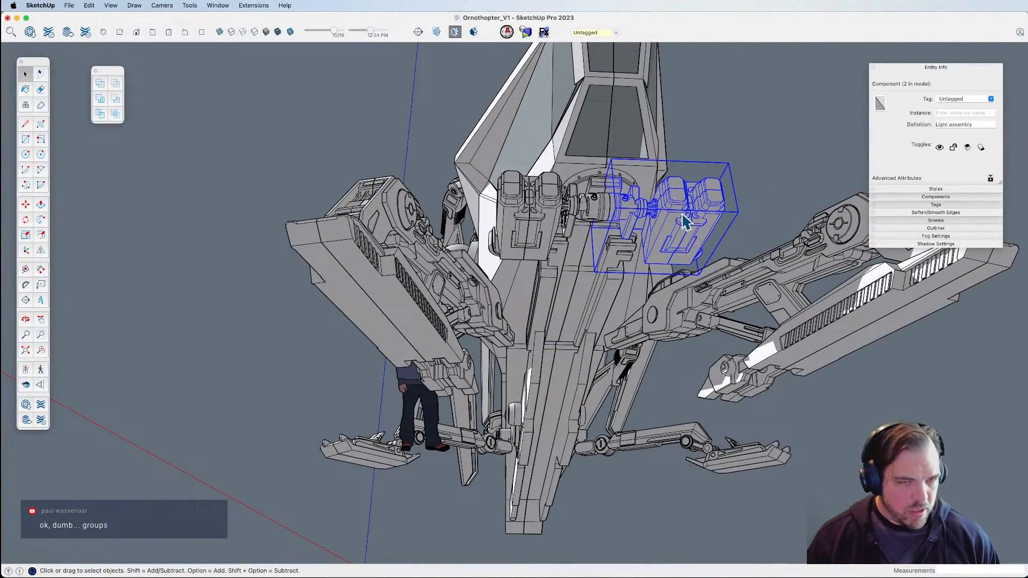
{"action": "middle_click_drag", "start_coordinate": [680, 215], "coordinate": [709, 140]}
{"action": "scroll", "coordinate": [577, 244], "scroll_direction": "down", "scroll_amount": 5}
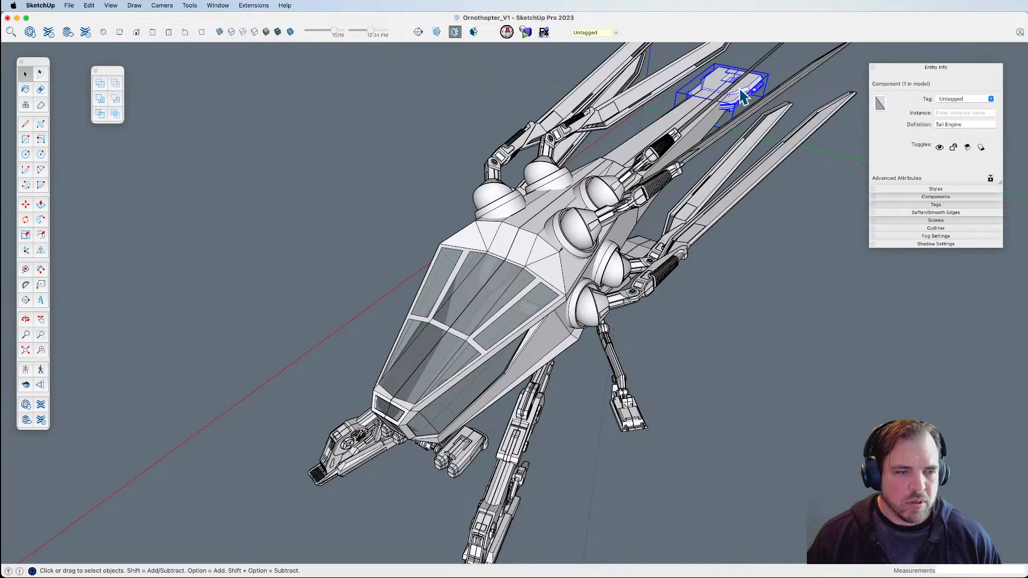
{"action": "left_click", "coordinate": [453, 464], "text": "shift"}
{"action": "middle_click_drag", "start_coordinate": [453, 464], "coordinate": [485, 423]}
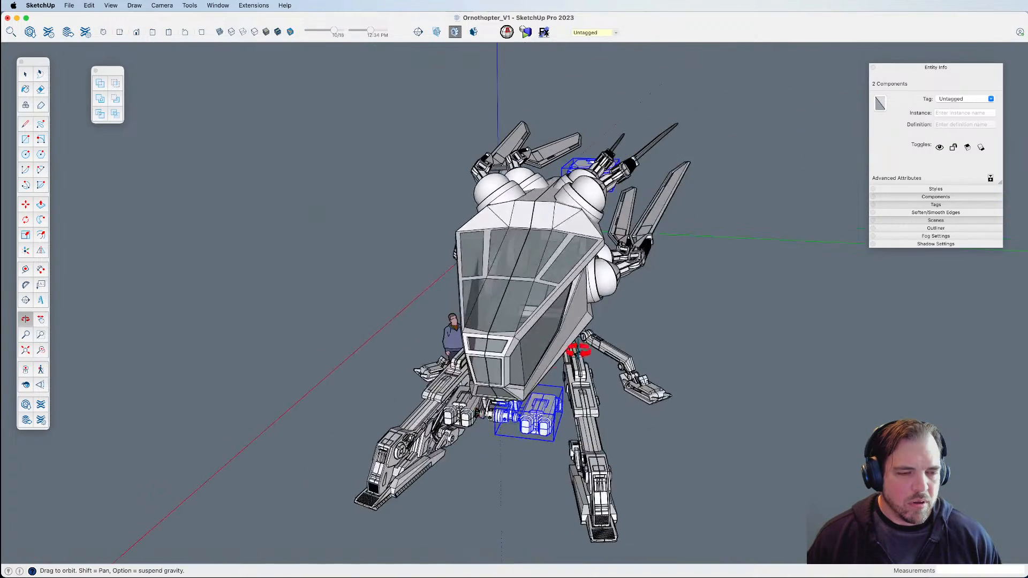
{"action": "middle_click_drag", "start_coordinate": [527, 378], "coordinate": [551, 374], "text": "shift"}
{"action": "scroll", "coordinate": [550, 376], "scroll_direction": "up", "scroll_amount": 10}
{"action": "left_click", "coordinate": [512, 344], "text": "shift"}
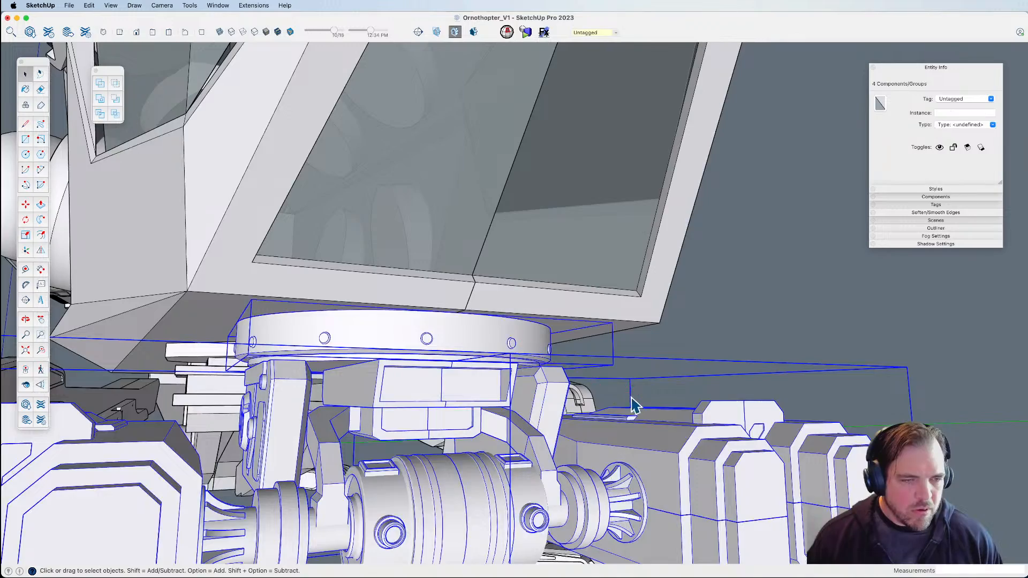
{"action": "scroll", "coordinate": [634, 403], "scroll_direction": "down", "scroll_amount": 10}
{"action": "middle_click_drag", "start_coordinate": [447, 361], "coordinate": [657, 244]}
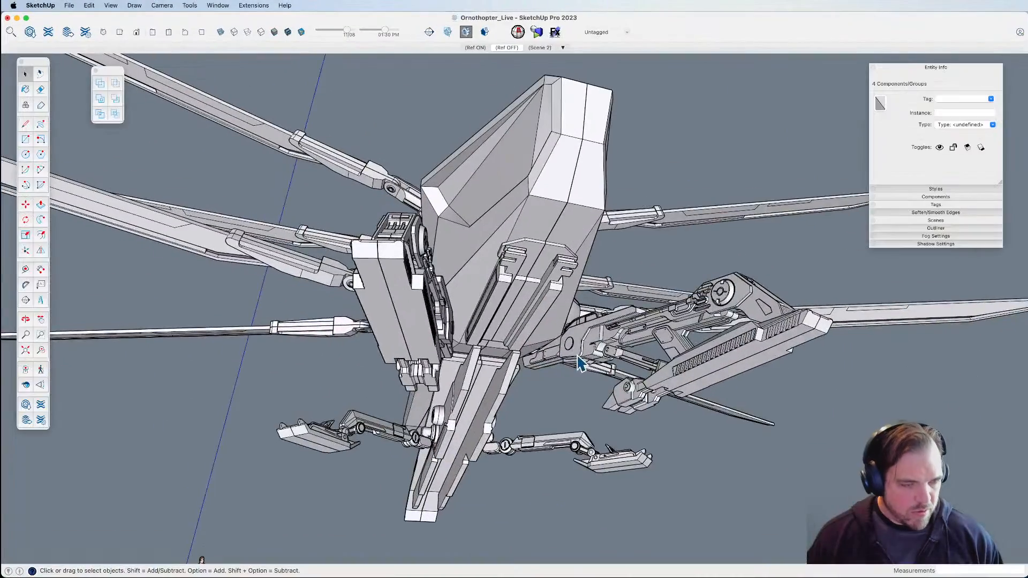
Switch to the Ornothopter_Live model, paste the tail engine and light parts beside the ornithopter, and group them.
{"action": "middle_click_drag", "start_coordinate": [556, 328], "coordinate": [545, 296], "text": "shift"}
{"action": "middle_click_drag", "start_coordinate": [545, 295], "coordinate": [519, 268]}
{"action": "scroll", "coordinate": [555, 328], "scroll_direction": "down", "scroll_amount": 2}
{"action": "key", "text": "super+v"}
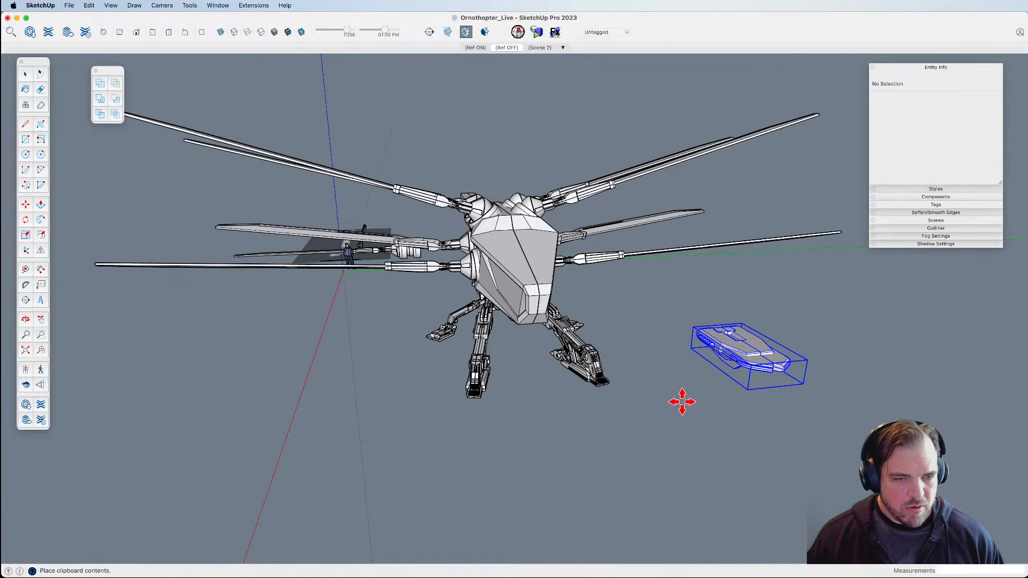
{"action": "left_click", "coordinate": [652, 384]}
{"action": "scroll", "coordinate": [590, 387], "scroll_direction": "down", "scroll_amount": 2}
{"action": "middle_click_drag", "start_coordinate": [589, 388], "coordinate": [555, 352]}
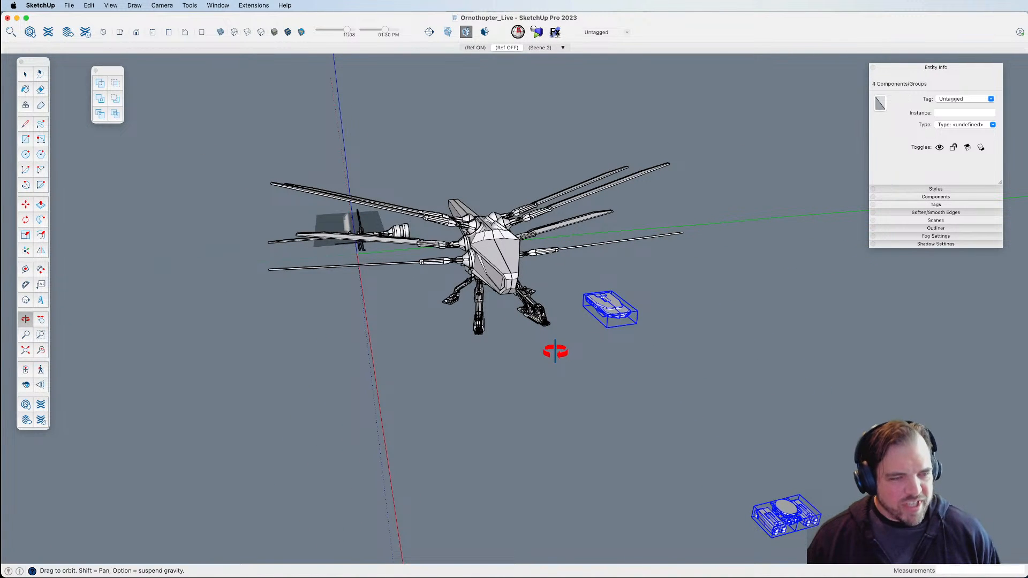
{"action": "key", "text": "super+g"}
Move the new group by the tail engine's front centre point onto the end of the ornithopter's tail.
{"action": "scroll", "coordinate": [619, 319], "scroll_direction": "up", "scroll_amount": 8}
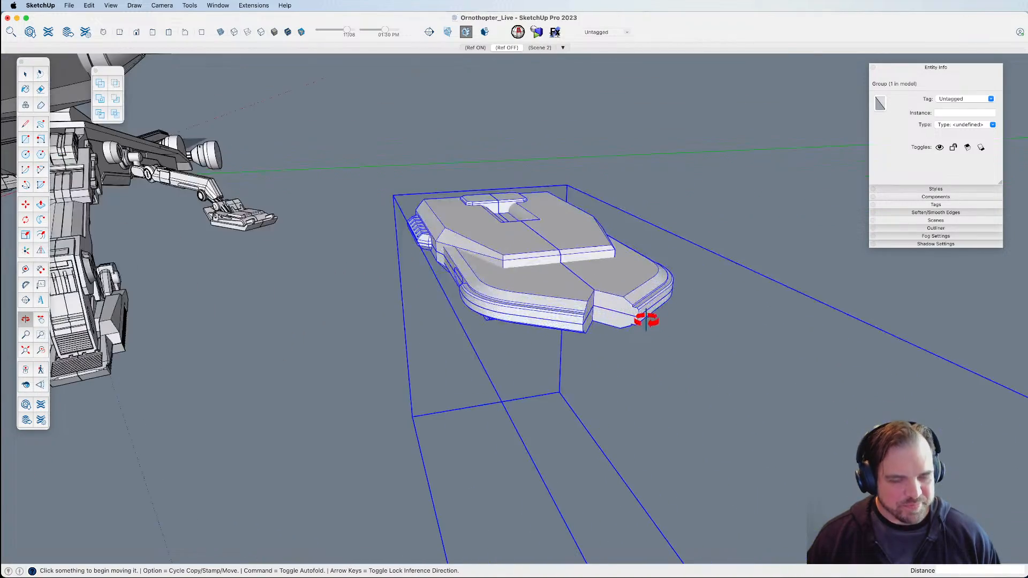
{"action": "key", "text": "m"}
{"action": "left_click", "coordinate": [593, 294]}
{"action": "scroll", "coordinate": [732, 345], "scroll_direction": "down", "scroll_amount": 6}
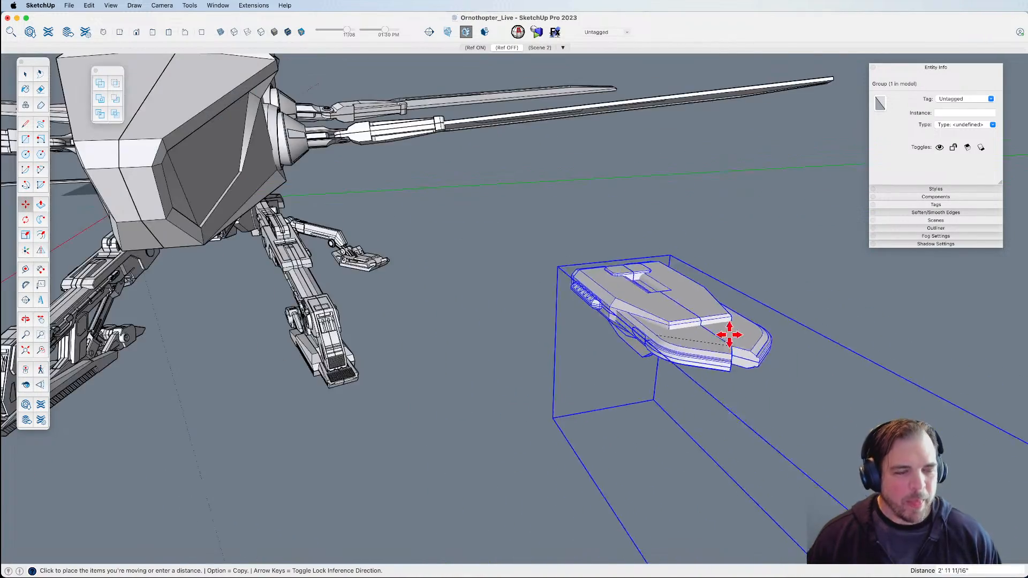
{"action": "middle_click_drag", "start_coordinate": [351, 187], "coordinate": [417, 292]}
{"action": "scroll", "coordinate": [432, 321], "scroll_direction": "up", "scroll_amount": 10}
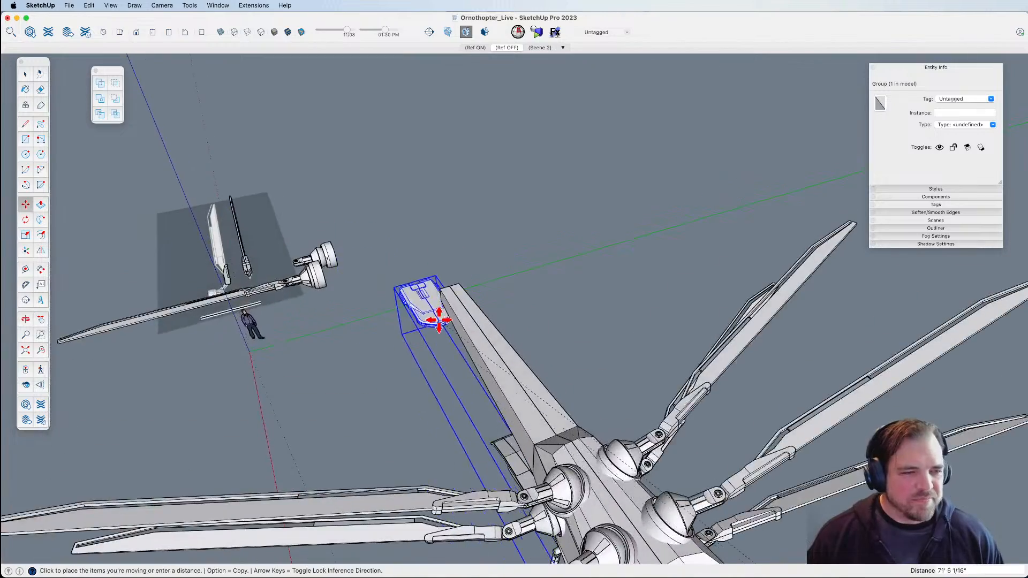
{"action": "middle_click_drag", "start_coordinate": [465, 225], "coordinate": [607, 297]}
{"action": "scroll", "coordinate": [607, 297], "scroll_direction": "up", "scroll_amount": 3}
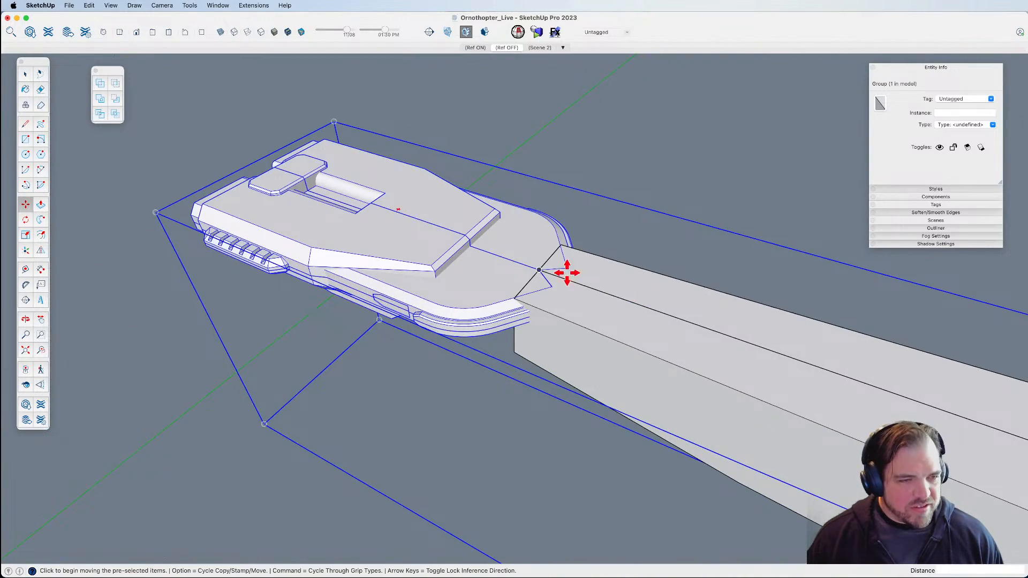
Shift the group forward about 2' 1 3/8" so the tail engine's upper plate meets the end of the tail, and check the fit.
{"action": "left_click", "coordinate": [469, 241]}
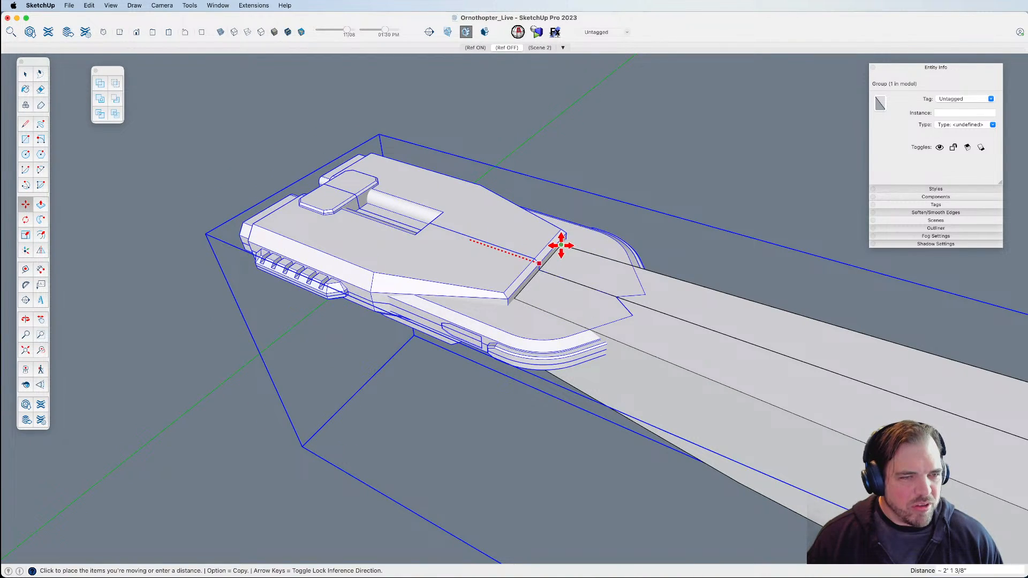
{"action": "left_click", "coordinate": [561, 245]}
{"action": "scroll", "coordinate": [544, 266], "scroll_direction": "down", "scroll_amount": 2}
{"action": "middle_click_drag", "start_coordinate": [544, 268], "coordinate": [624, 266]}
{"action": "scroll", "coordinate": [658, 262], "scroll_direction": "down", "scroll_amount": 2}
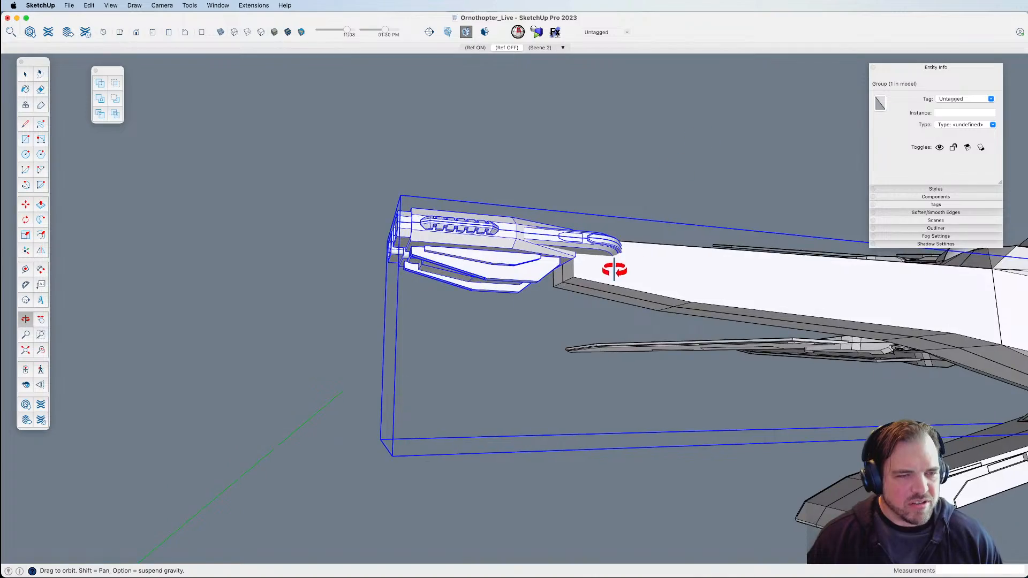
{"action": "scroll", "coordinate": [624, 257], "scroll_direction": "up", "scroll_amount": 3}
{"action": "scroll", "coordinate": [546, 294], "scroll_direction": "up", "scroll_amount": 3}
{"action": "scroll", "coordinate": [484, 294], "scroll_direction": "down", "scroll_amount": 1}
{"action": "scroll", "coordinate": [453, 279], "scroll_direction": "down", "scroll_amount": 2}
{"action": "scroll", "coordinate": [552, 316], "scroll_direction": "down", "scroll_amount": 4}
{"action": "middle_click_drag", "start_coordinate": [693, 326], "coordinate": [562, 302], "text": "shift"}
{"action": "mouse_move", "coordinate": [563, 302]}
{"action": "middle_mouse_down"}
{"action": "mouse_move", "coordinate": [686, 312]}
{"action": "mouse_move", "coordinate": [748, 248]}
{"action": "mouse_move", "coordinate": [544, 273]}
{"action": "mouse_move", "coordinate": [544, 310]}
{"action": "middle_mouse_up"}
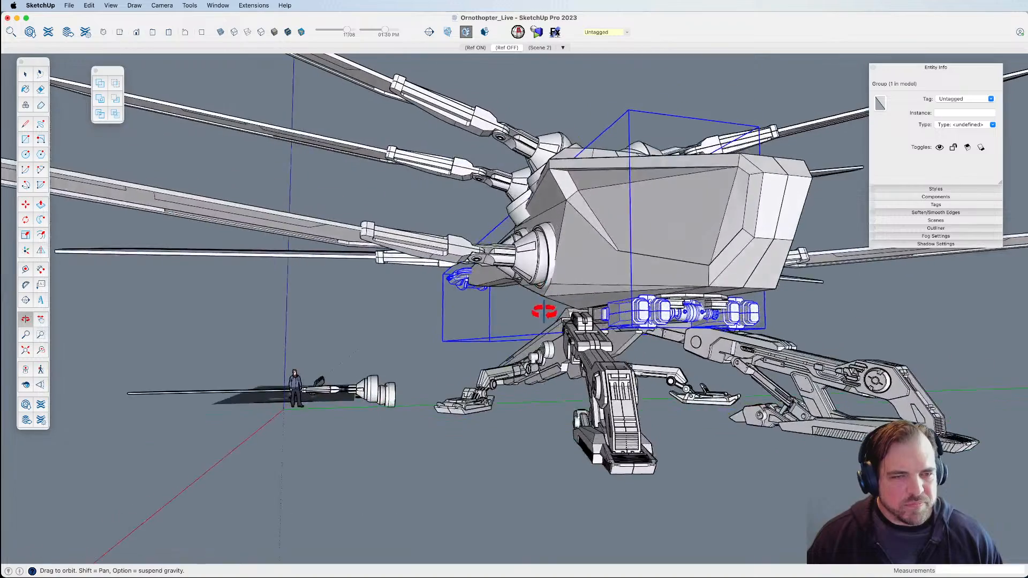
{"action": "middle_click_drag", "start_coordinate": [734, 360], "coordinate": [737, 276]}
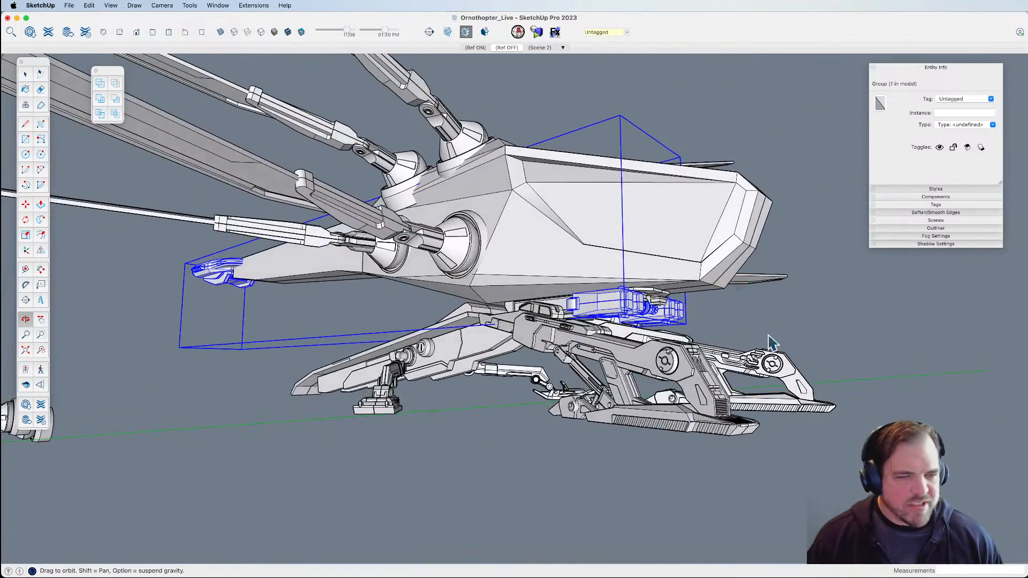
Open the group and move the two light assemblies with their round mount forward beneath the fuselage's nose.
{"action": "left_click", "coordinate": [717, 318]}
{"action": "left_click", "coordinate": [642, 310]}
{"action": "double_click", "coordinate": [642, 316]}
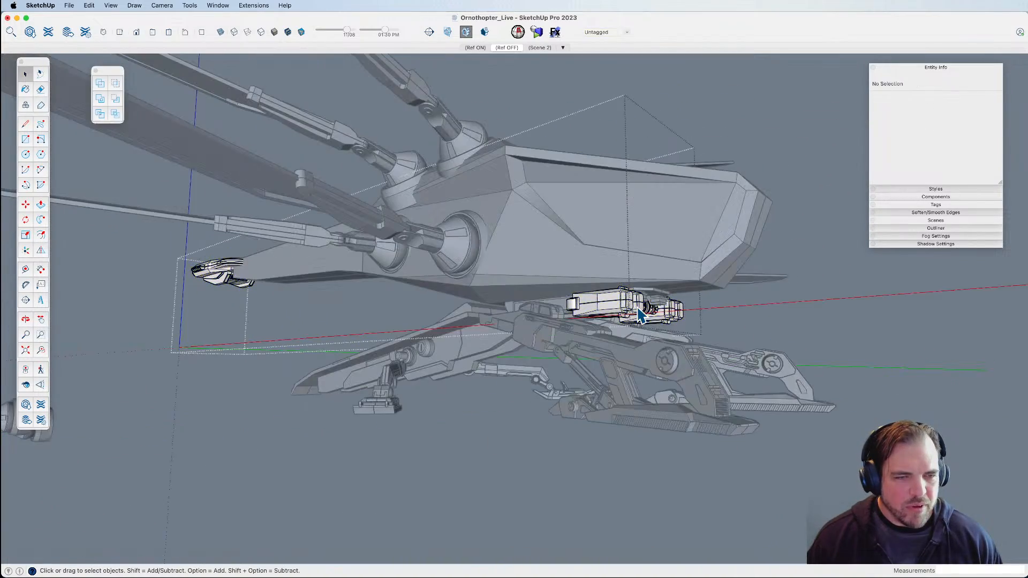
{"action": "scroll", "coordinate": [653, 296], "scroll_direction": "up", "scroll_amount": 3}
{"action": "middle_click_drag", "start_coordinate": [654, 295], "coordinate": [574, 268], "text": "shift"}
{"action": "key", "text": "m"}
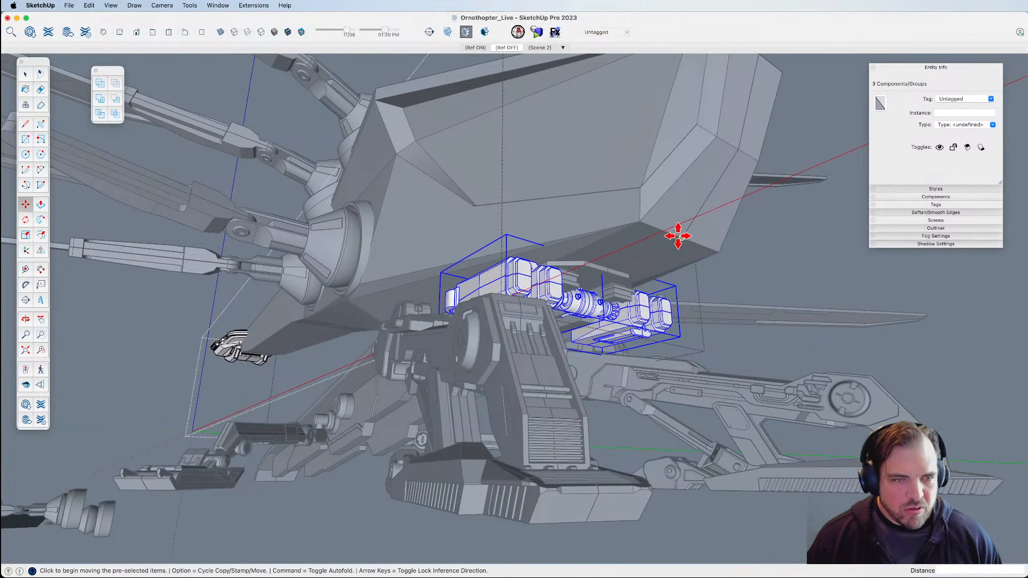
{"action": "left_click", "coordinate": [758, 205]}
{"action": "left_click", "coordinate": [679, 249]}
{"action": "left_click", "coordinate": [683, 275]}
{"action": "left_click", "coordinate": [638, 263]}
{"action": "left_click", "coordinate": [666, 247]}
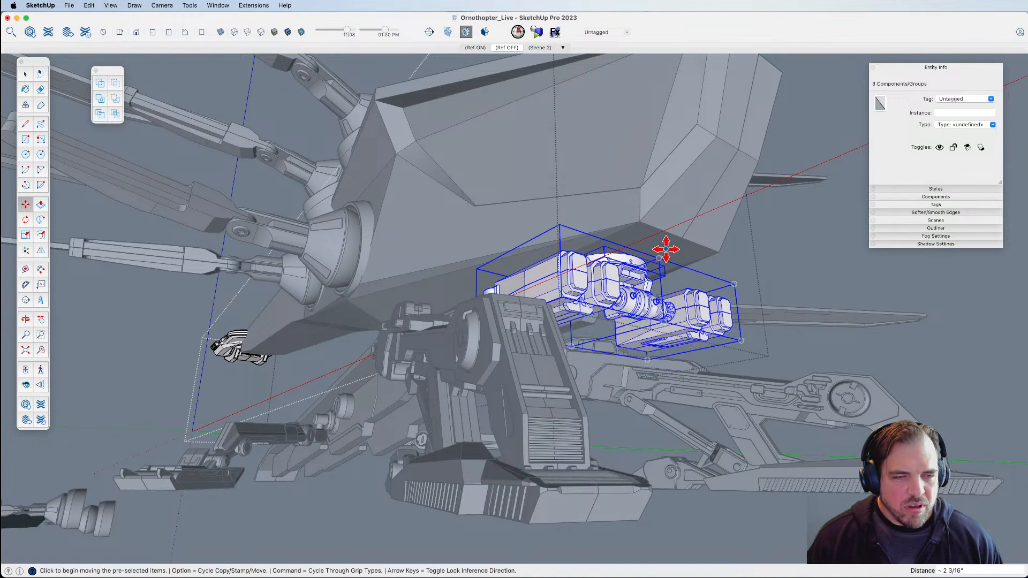
Move the light assemblies and mount another 11 7/8" forward along the underside of the nose, and close the group.
{"action": "left_click", "coordinate": [620, 237]}
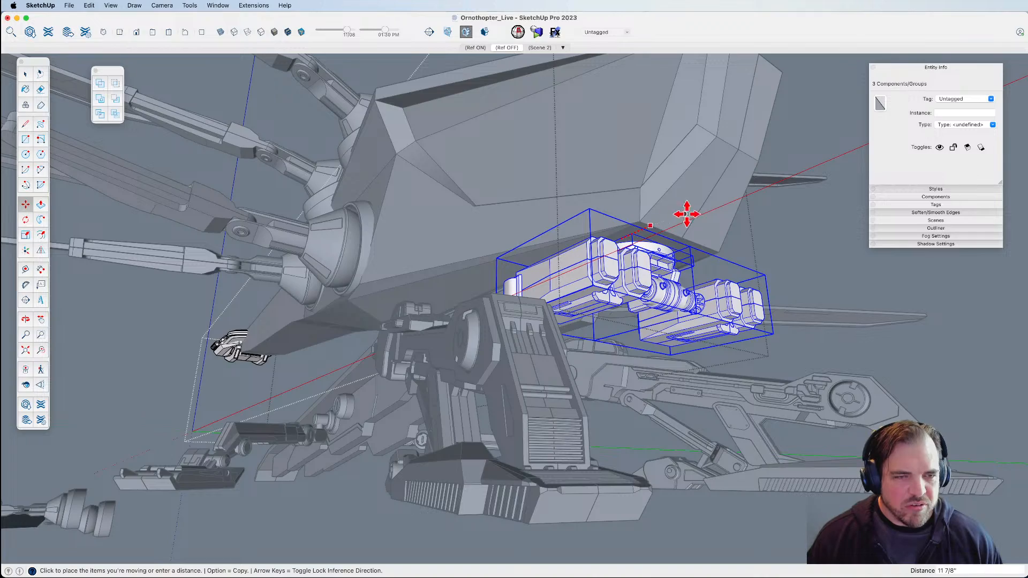
{"action": "scroll", "coordinate": [696, 244], "scroll_direction": "up", "scroll_amount": 5}
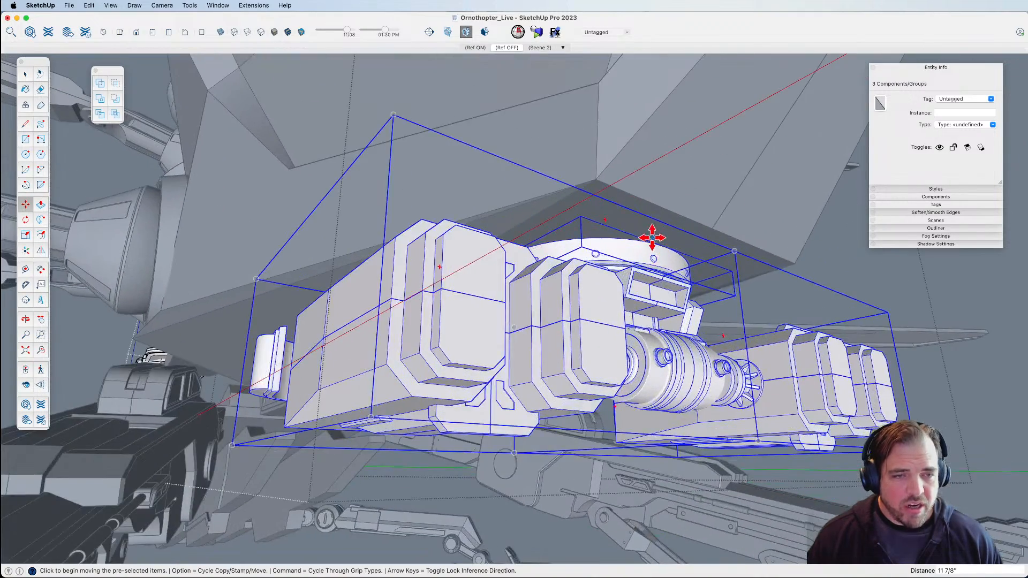
{"action": "scroll", "coordinate": [676, 226], "scroll_direction": "down", "scroll_amount": 10}
{"action": "middle_click_drag", "start_coordinate": [676, 237], "coordinate": [560, 277]}
{"action": "scroll", "coordinate": [615, 335], "scroll_direction": "down", "scroll_amount": 5}
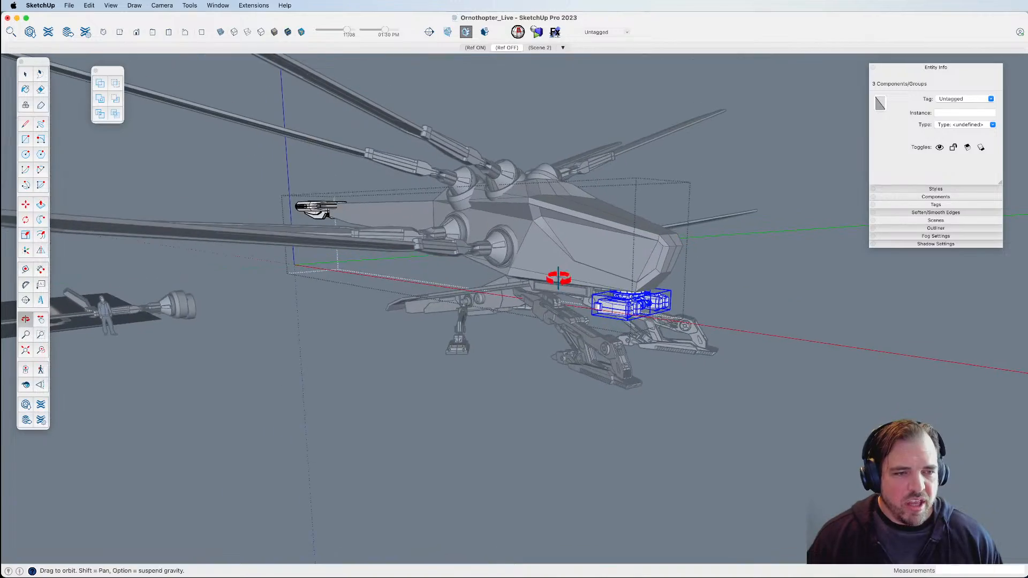
{"action": "key", "text": "space"}
{"action": "left_click", "coordinate": [578, 434]}
Open the nested parts of the light assembly down to the lamp housing and offset its front face inward.
{"action": "scroll", "coordinate": [622, 353], "scroll_direction": "up", "scroll_amount": 10}
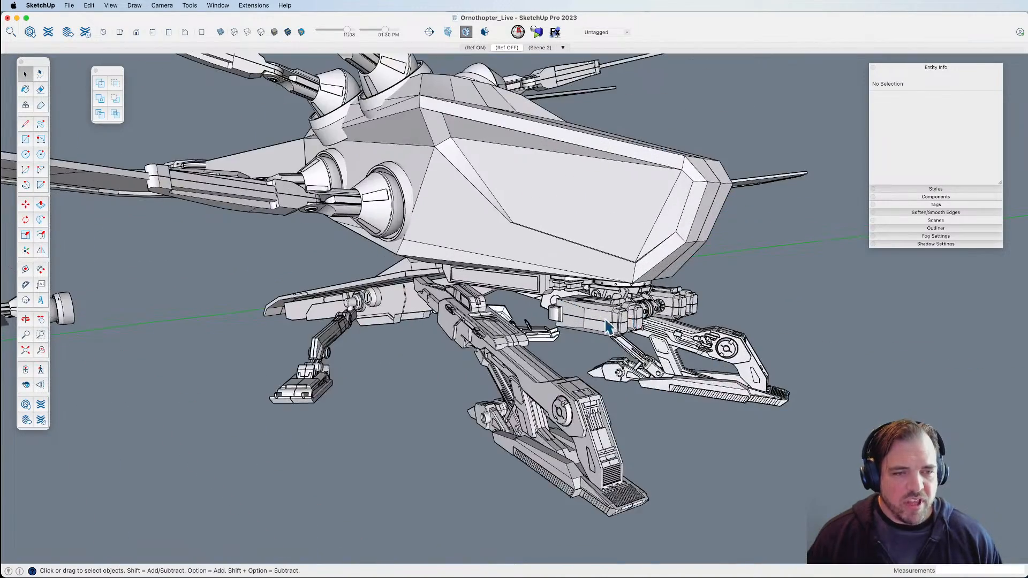
{"action": "scroll", "coordinate": [640, 303], "scroll_direction": "up", "scroll_amount": 5}
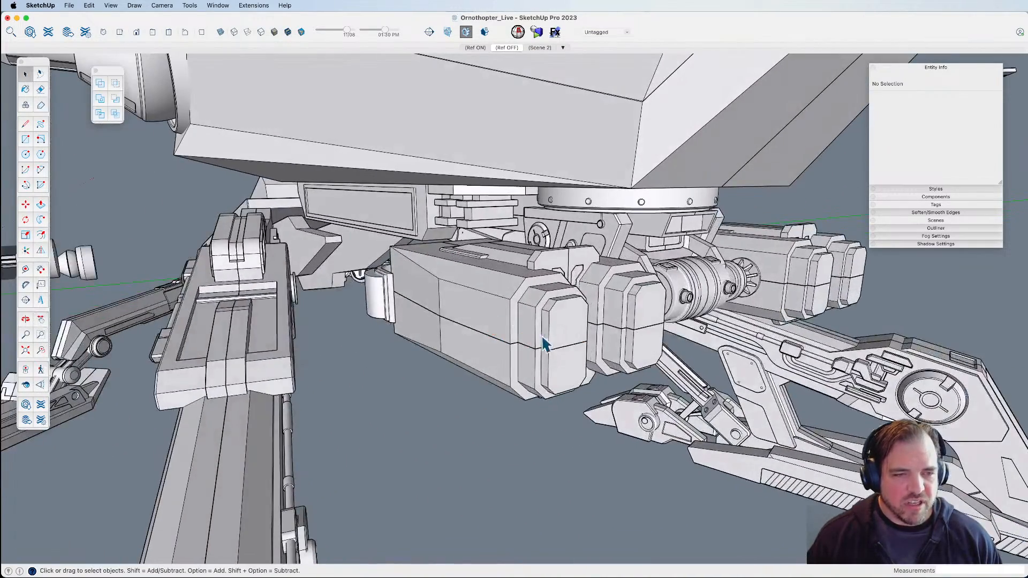
{"action": "double_click", "coordinate": [566, 333]}
{"action": "left_click", "coordinate": [569, 319]}
{"action": "double_click", "coordinate": [570, 319]}
{"action": "left_click", "coordinate": [575, 320]}
{"action": "double_click", "coordinate": [575, 321]}
{"action": "double_click", "coordinate": [575, 322]}
{"action": "left_click", "coordinate": [574, 322]}
{"action": "scroll", "coordinate": [575, 329], "scroll_direction": "up", "scroll_amount": 3}
{"action": "key", "text": "f"}
{"action": "left_click", "coordinate": [580, 344]}
Move the inset outline's lower edge to the mirrored seam and push the inset face inward to recess the lamp opening.
{"action": "key", "text": "m"}
{"action": "scroll", "coordinate": [584, 359], "scroll_direction": "up", "scroll_amount": 3}
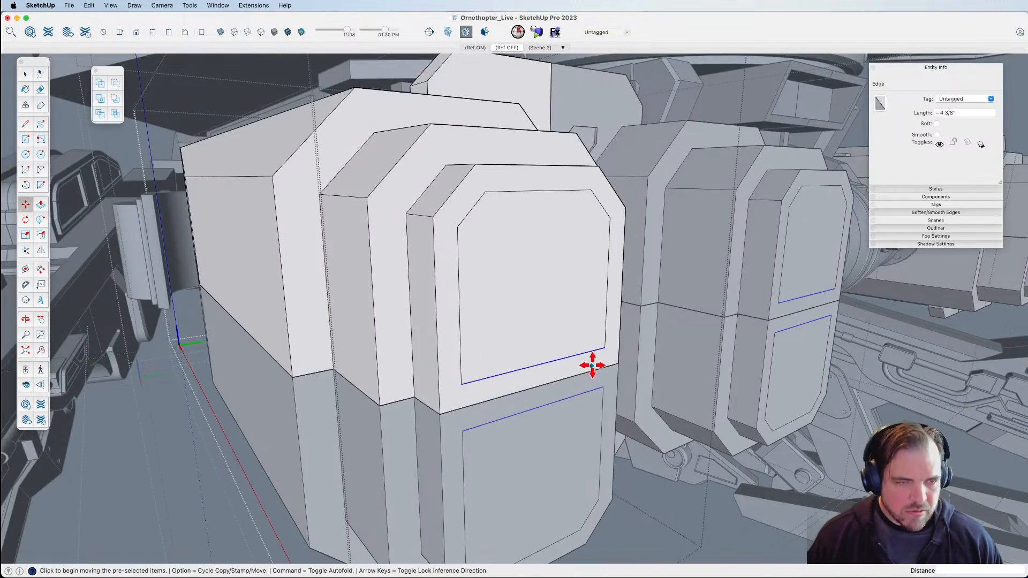
{"action": "left_click", "coordinate": [604, 349]}
{"action": "key", "text": "p"}
{"action": "left_click", "coordinate": [581, 362]}
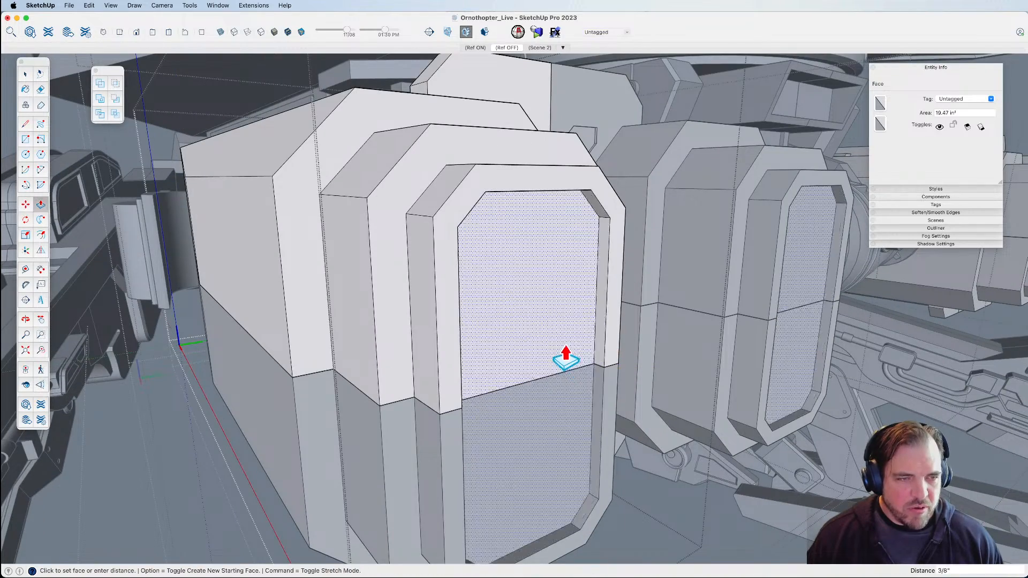
{"action": "left_click", "coordinate": [533, 350]}
{"action": "scroll", "coordinate": [532, 350], "scroll_direction": "down", "scroll_amount": 3}
{"action": "middle_click_drag", "start_coordinate": [533, 350], "coordinate": [514, 363]}
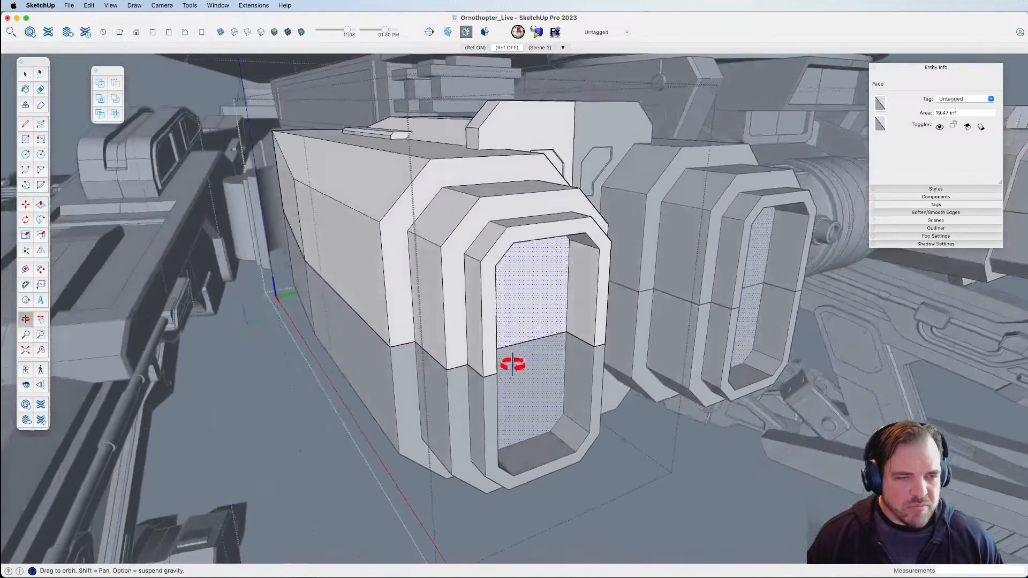
Draw a line across the lamp opening at the mirrored seam and remove the front face that fills it, keeping the horizontal divider face.
{"action": "scroll", "coordinate": [562, 326], "scroll_direction": "up", "scroll_amount": 5}
{"action": "middle_click_drag", "start_coordinate": [562, 326], "coordinate": [445, 410]}
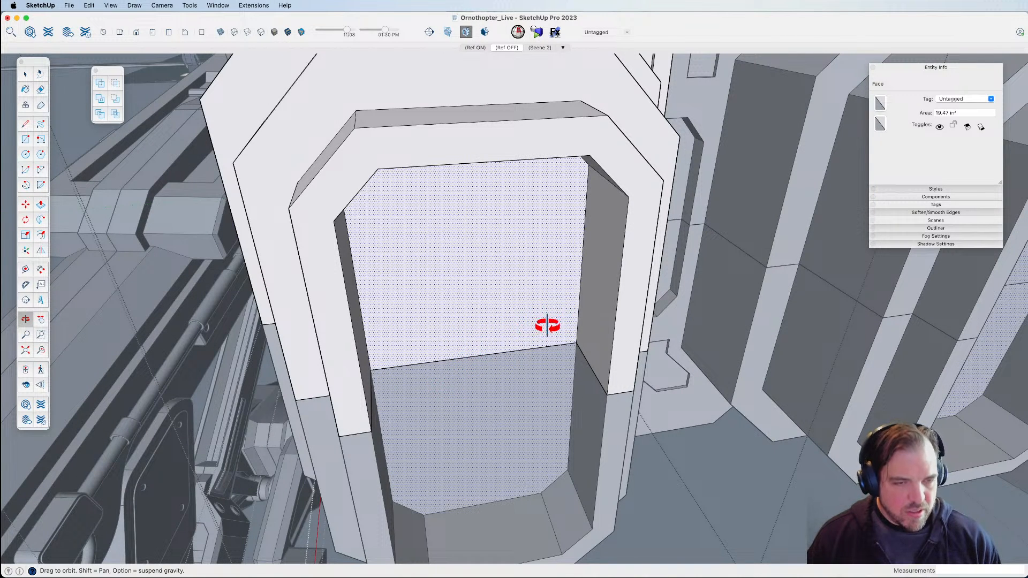
{"action": "key", "text": "l"}
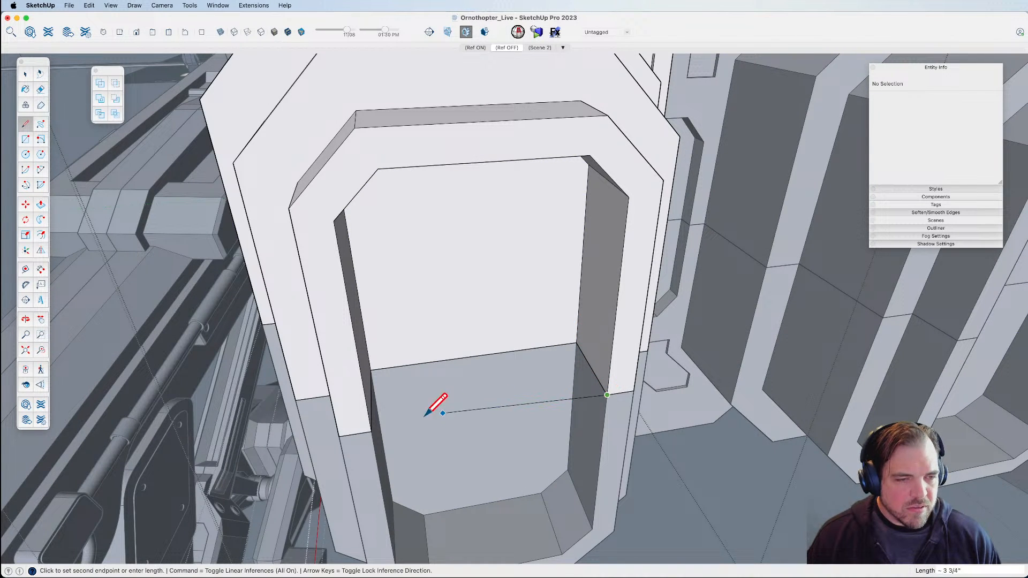
{"action": "left_click", "coordinate": [372, 431]}
{"action": "key", "text": "space"}
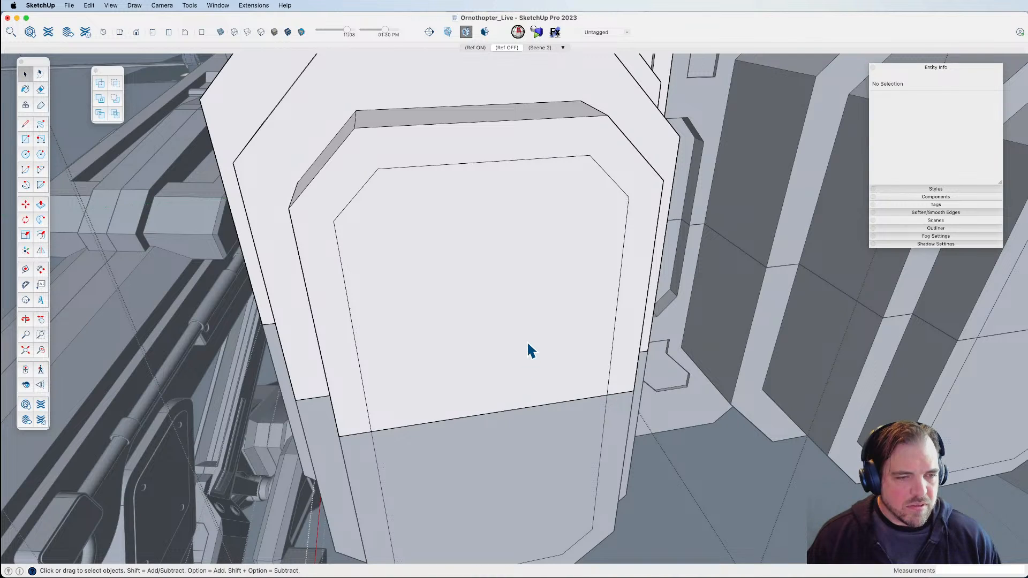
{"action": "left_click", "coordinate": [527, 340]}
{"action": "left_click", "coordinate": [529, 347]}
Copy the horizontal divider face upward within the lamp opening and erase the original face at the seam.
{"action": "middle_click_drag", "start_coordinate": [524, 345], "coordinate": [578, 395]}
{"action": "key", "text": "m"}
{"action": "left_click", "coordinate": [608, 402]}
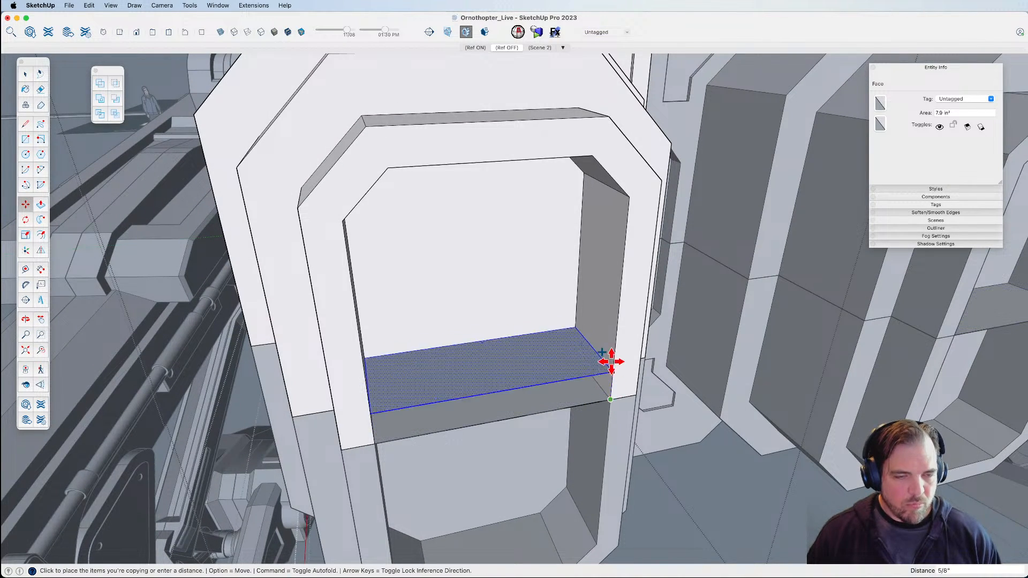
{"action": "left_click", "coordinate": [614, 332]}
{"action": "key", "text": "e"}
{"action": "middle_click_drag", "start_coordinate": [542, 399], "coordinate": [539, 337]}
{"action": "left_click_drag", "start_coordinate": [537, 403], "coordinate": [555, 422]}
{"action": "left_click_drag", "start_coordinate": [569, 362], "coordinate": [448, 424]}
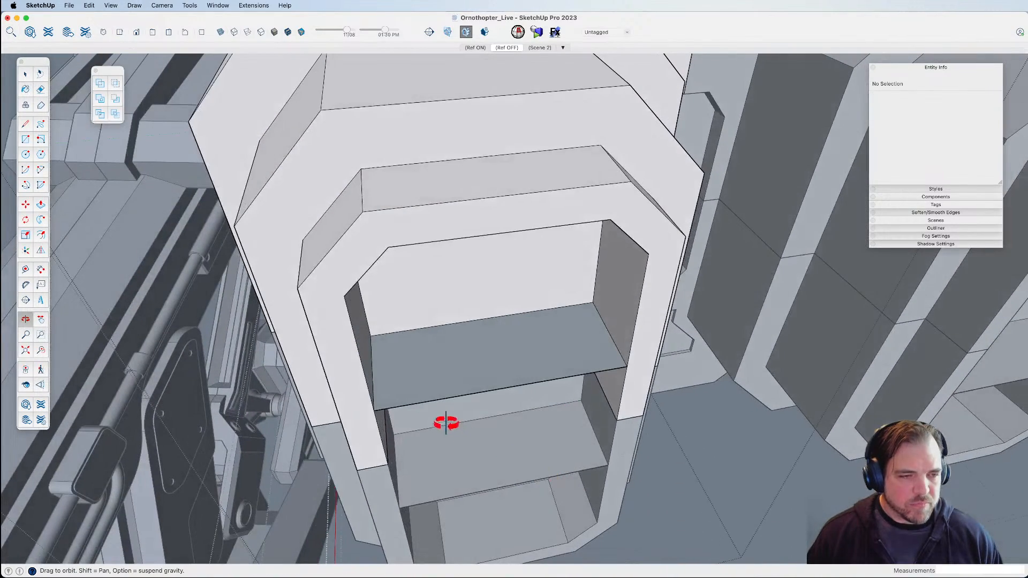
Draw an outward-bulging arc along the divider's front edge and extrude the resulting shelf face 3/8" thick.
{"action": "key", "text": "a"}
{"action": "left_click", "coordinate": [374, 410]}
{"action": "left_click", "coordinate": [627, 367]}
{"action": "middle_click_drag", "start_coordinate": [515, 418], "coordinate": [604, 400]}
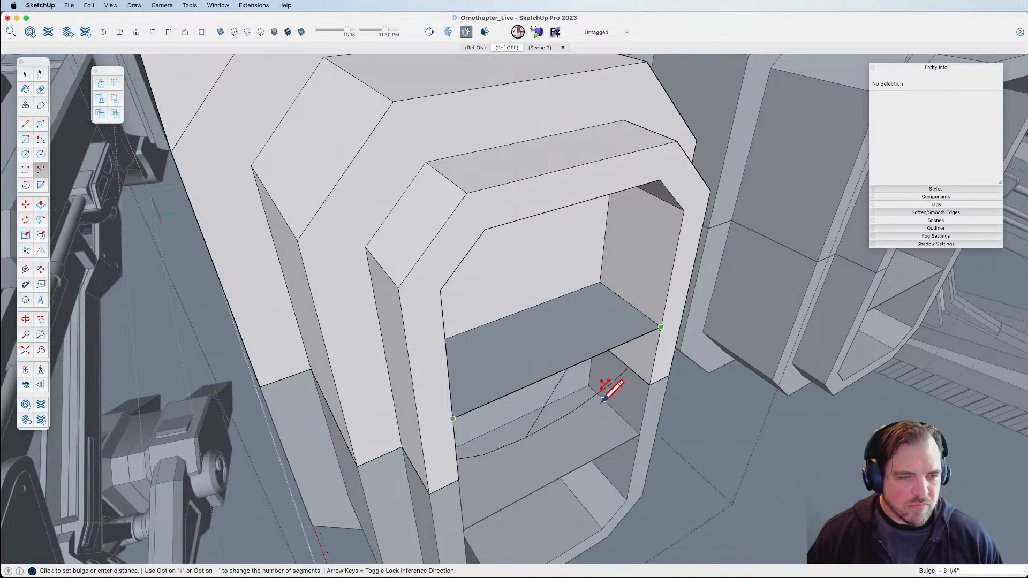
{"action": "left_click", "coordinate": [598, 393]}
{"action": "key", "text": "p"}
{"action": "middle_click_drag", "start_coordinate": [585, 333], "coordinate": [598, 358]}
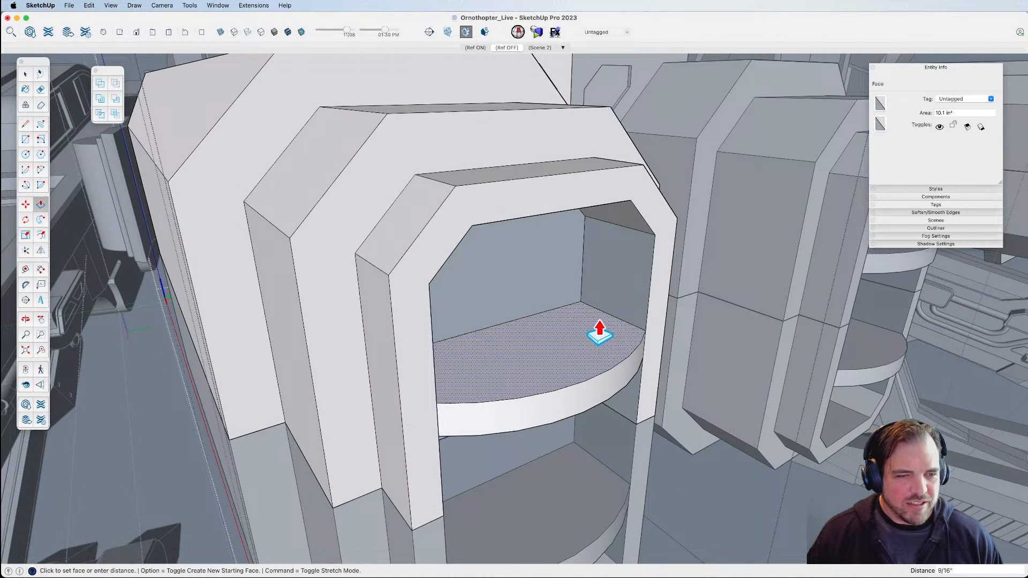
{"action": "key", "text": "alt"}
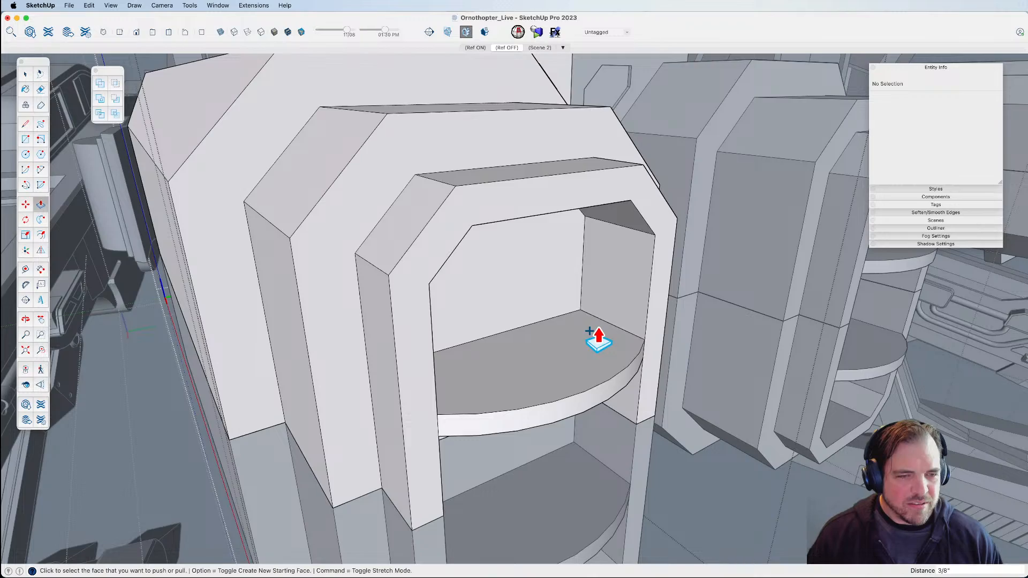
Close the nested light assembly groups and return to the top level of the model.
{"action": "scroll", "coordinate": [598, 338], "scroll_direction": "down", "scroll_amount": 10}
{"action": "middle_click_drag", "start_coordinate": [558, 339], "coordinate": [735, 397]}
{"action": "key", "text": "space"}
{"action": "left_click", "coordinate": [860, 352]}
{"action": "scroll", "coordinate": [803, 356], "scroll_direction": "up", "scroll_amount": 2}
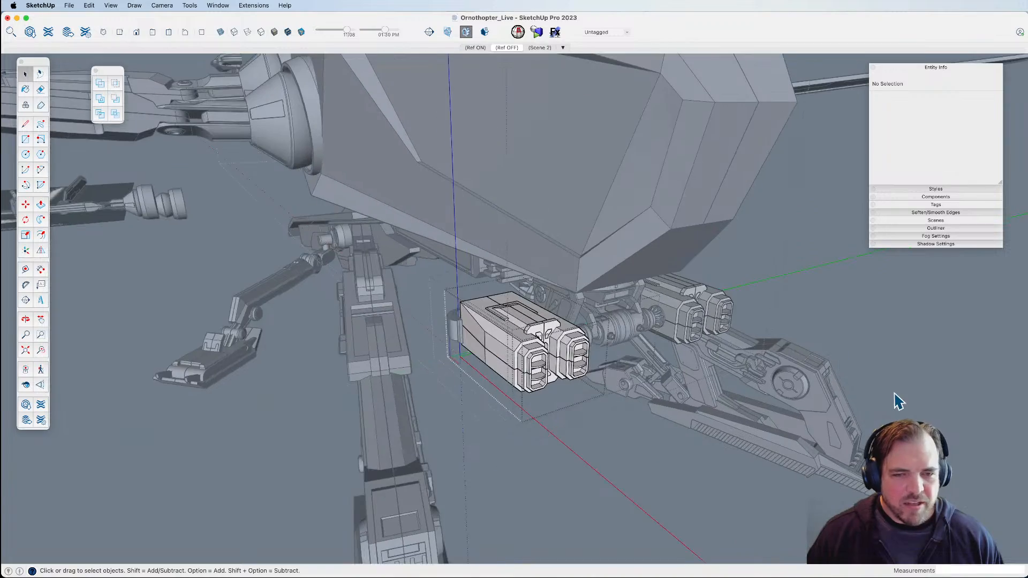
{"action": "left_click", "coordinate": [895, 395]}
{"action": "left_click", "coordinate": [895, 395]}
{"action": "left_click", "coordinate": [900, 396]}
{"action": "scroll", "coordinate": [908, 402], "scroll_direction": "down", "scroll_amount": 5}
{"action": "middle_click_drag", "start_coordinate": [669, 332], "coordinate": [569, 327]}
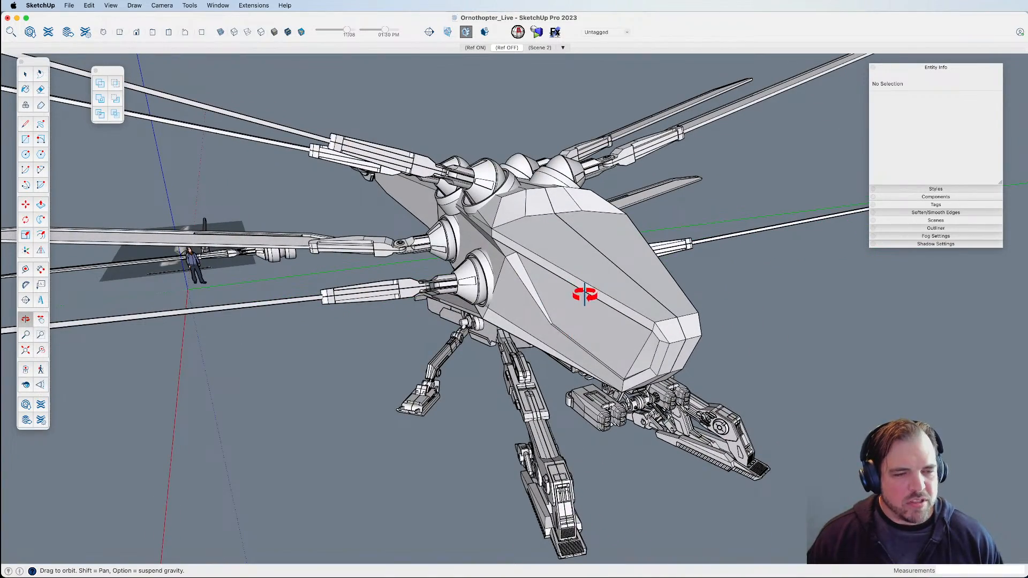
{"action": "middle_click_drag", "start_coordinate": [568, 258], "coordinate": [507, 394]}
Open the Hull HALF component and its nested hull body, and select the large upper face of the nose.
{"action": "left_click", "coordinate": [541, 335]}
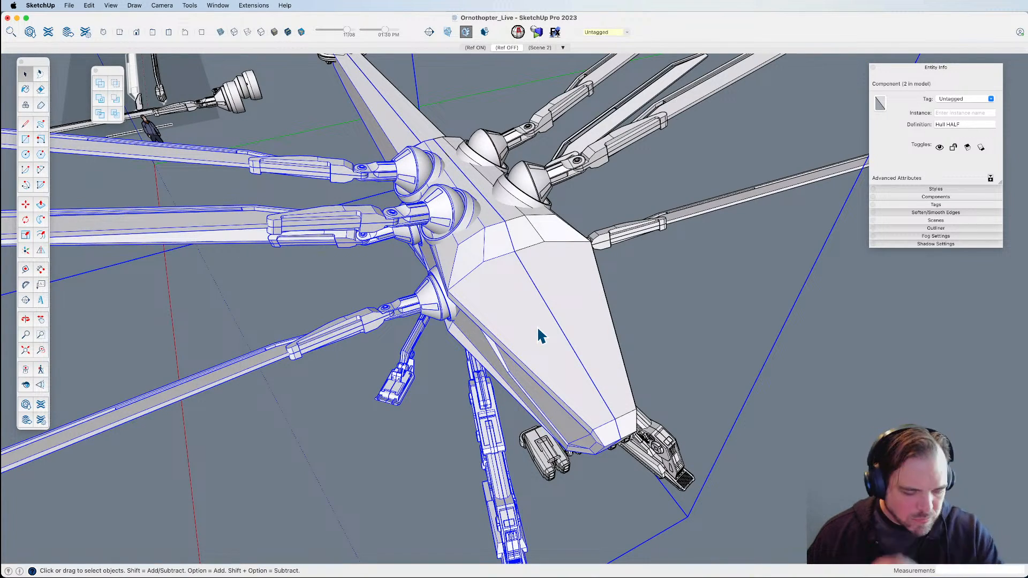
{"action": "double_click", "coordinate": [549, 330]}
{"action": "scroll", "coordinate": [549, 341], "scroll_direction": "up", "scroll_amount": 5}
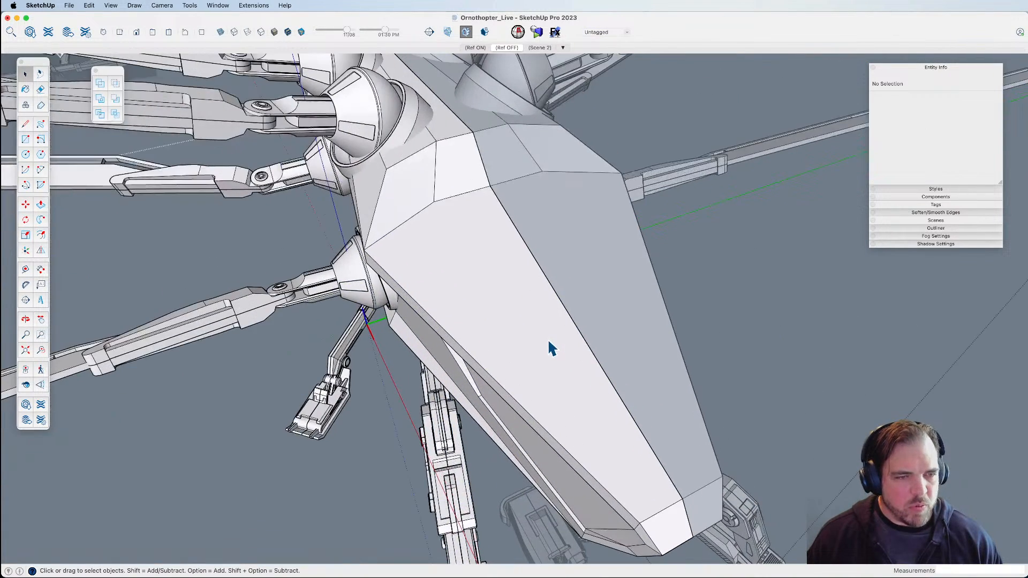
{"action": "scroll", "coordinate": [549, 341], "scroll_direction": "down", "scroll_amount": 1}
{"action": "key", "text": "super+Tab"}
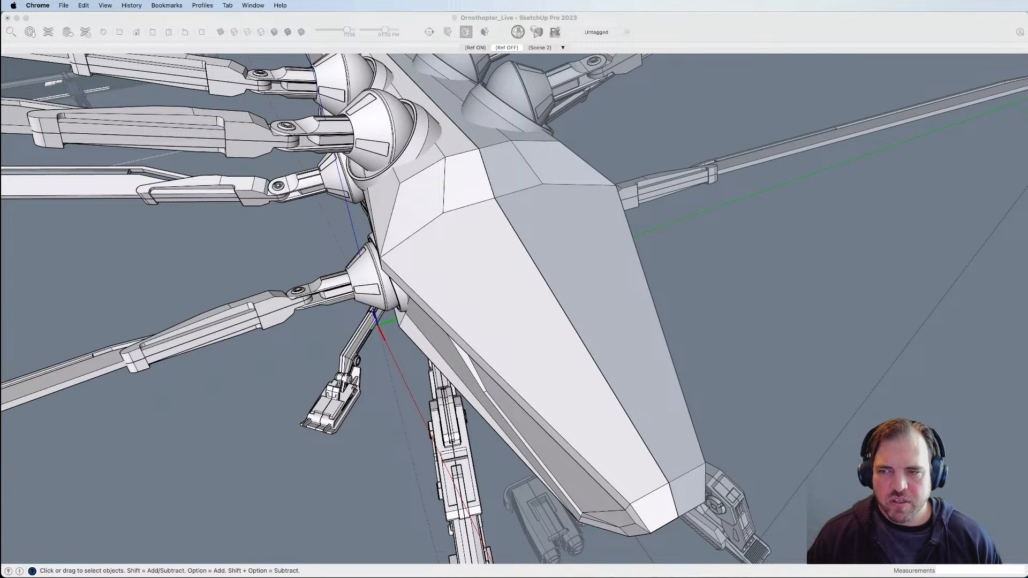
{"action": "key", "text": "super+Tab"}
{"action": "left_click", "coordinate": [542, 348]}
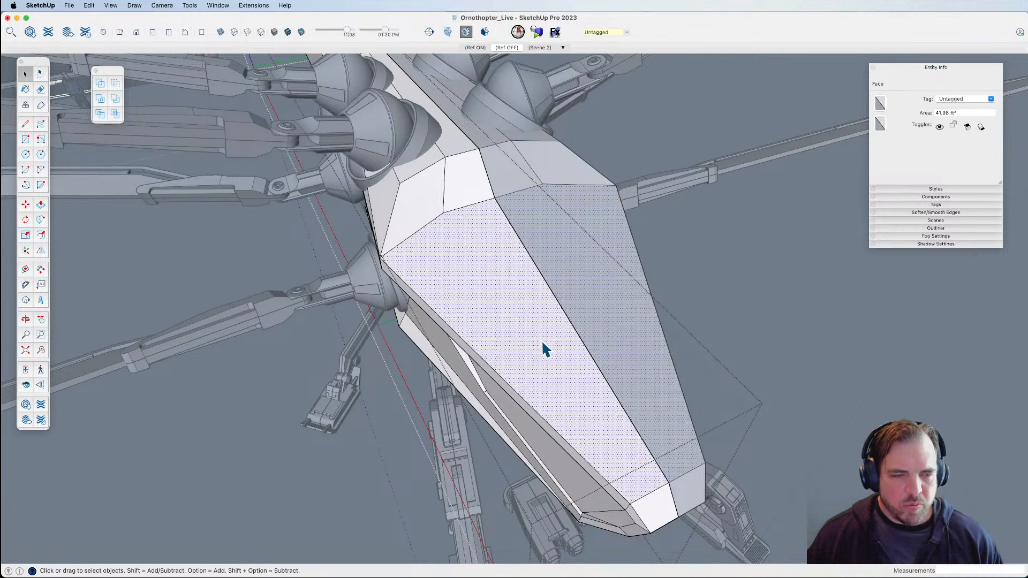
{"action": "middle_click_drag", "start_coordinate": [546, 335], "coordinate": [553, 356]}
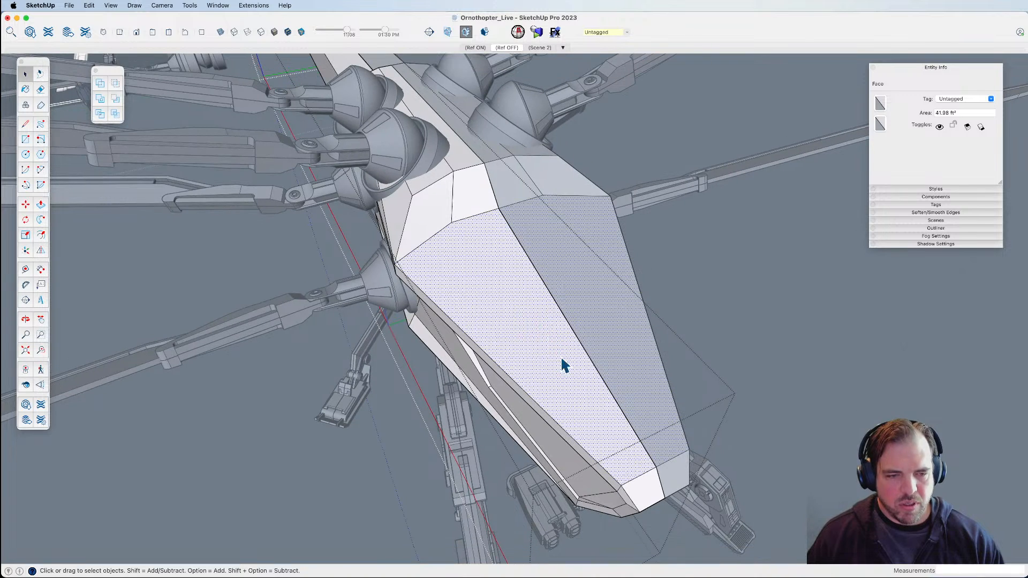
Draw a long window panel outline on the front part of the nose's upper face, starting and ending at the mirror seam.
{"action": "key", "text": "l"}
{"action": "key", "text": "super+Tab"}
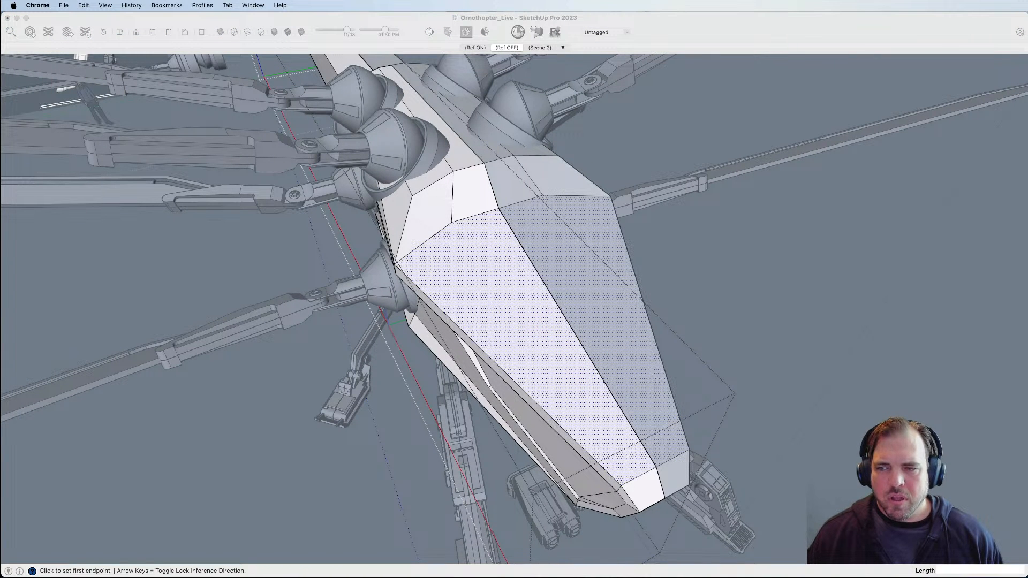
{"action": "key", "text": "super+Tab"}
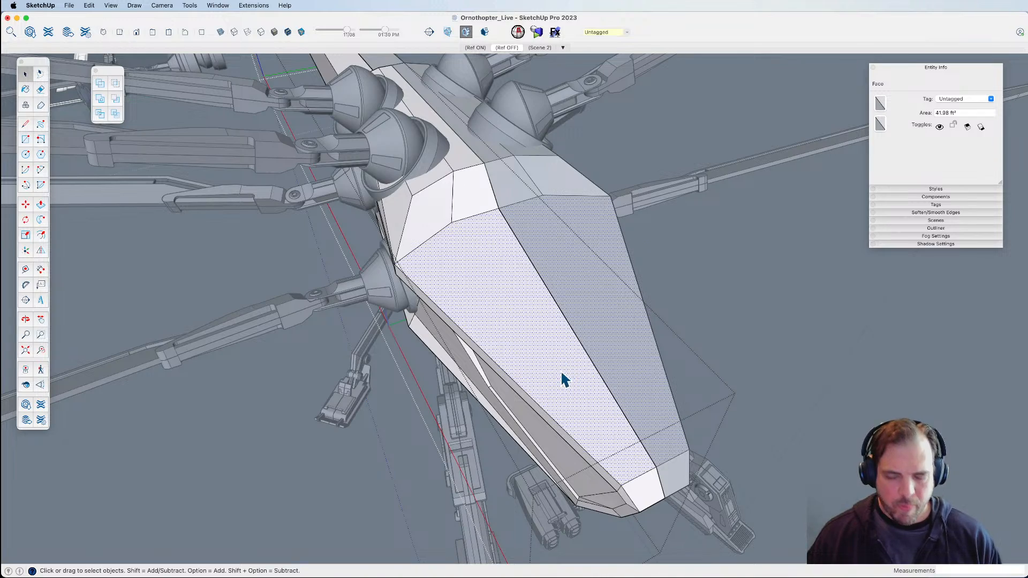
{"action": "left_click", "coordinate": [559, 307]}
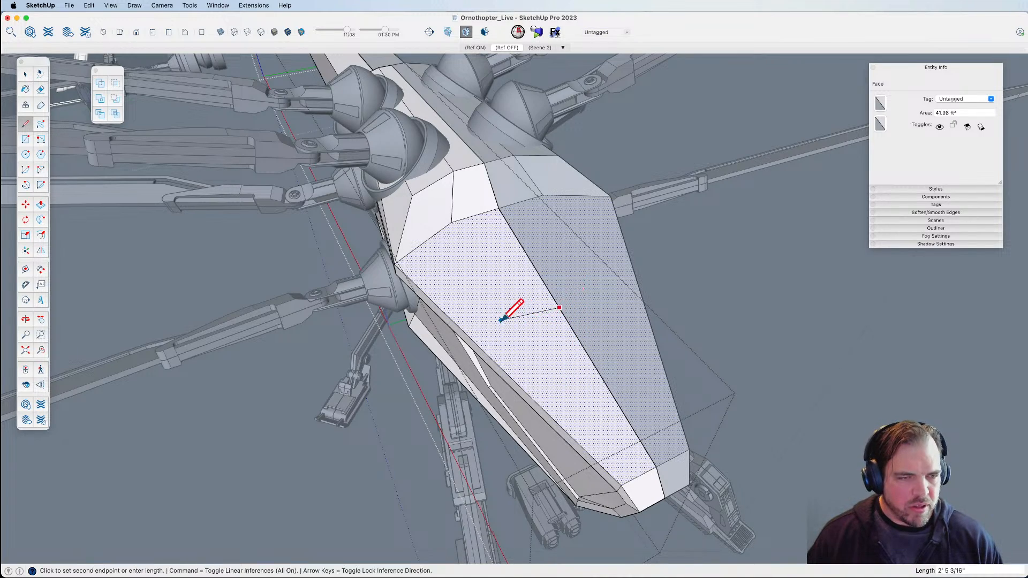
{"action": "scroll", "coordinate": [533, 319], "scroll_direction": "up", "scroll_amount": 3}
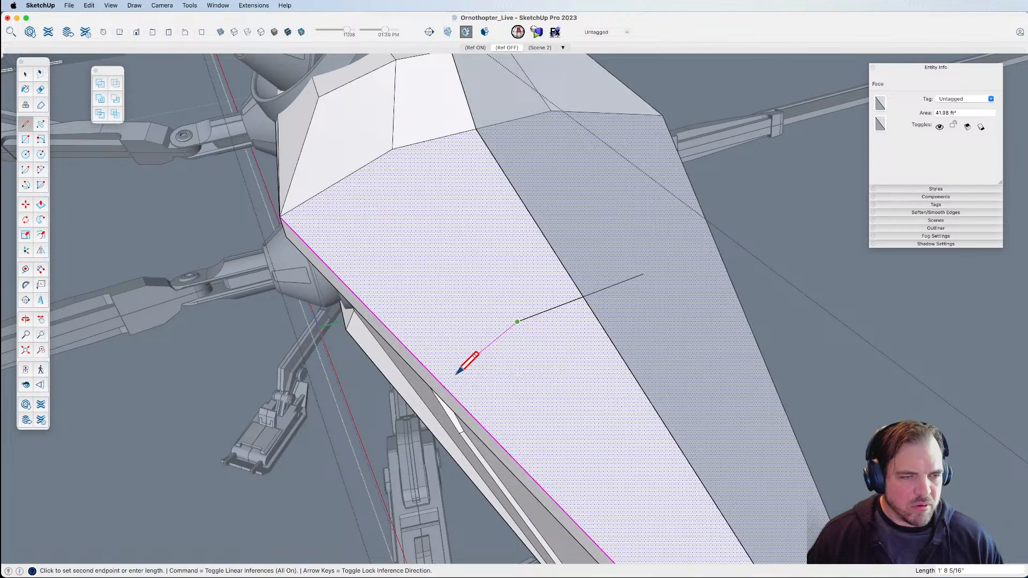
{"action": "scroll", "coordinate": [463, 366], "scroll_direction": "down", "scroll_amount": 5}
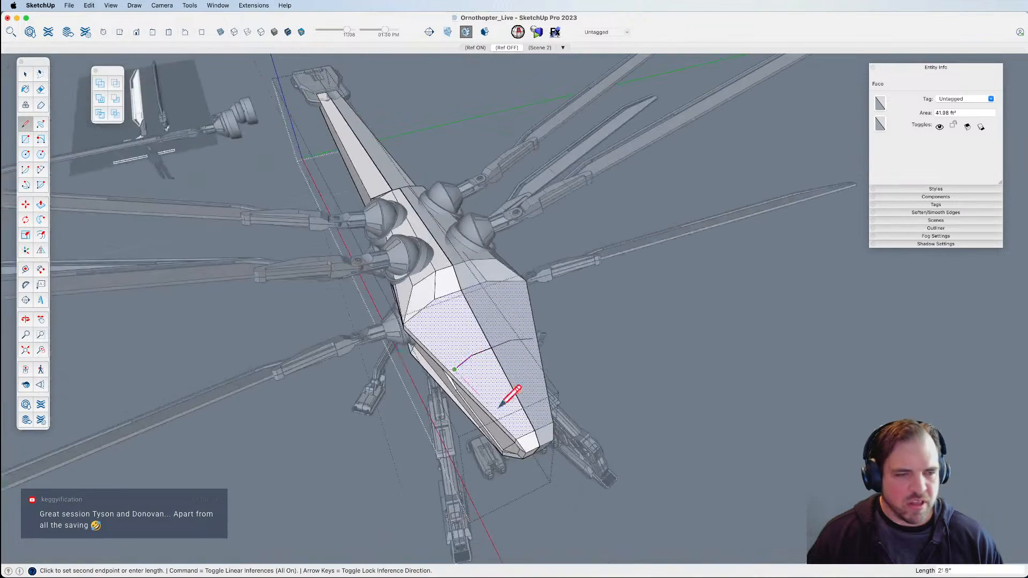
{"action": "scroll", "coordinate": [476, 384], "scroll_direction": "up", "scroll_amount": 4}
{"action": "left_click", "coordinate": [513, 436]}
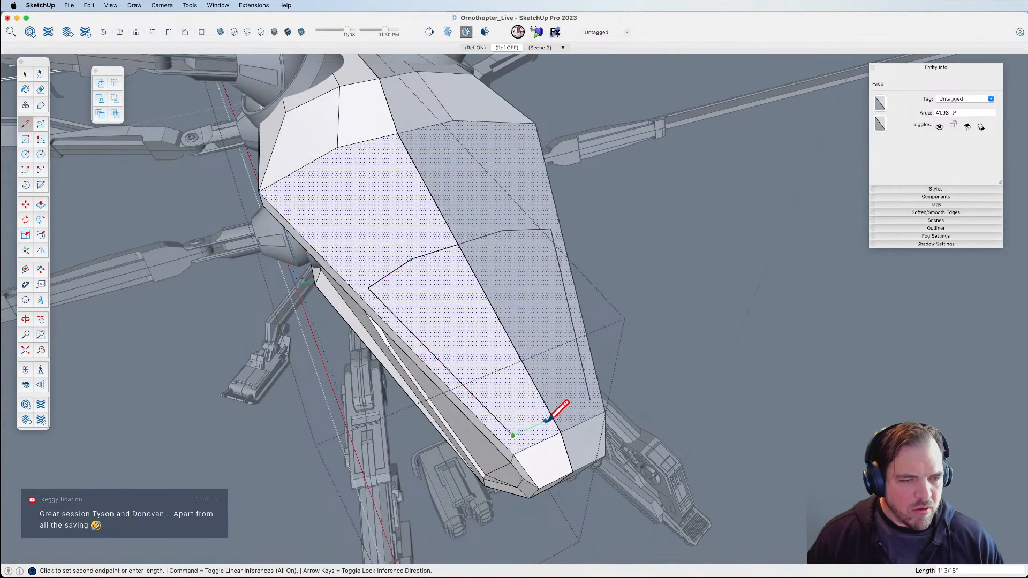
{"action": "left_click", "coordinate": [552, 419]}
Draw a tapered panel outline behind the front panel, leaving a narrow gap and closing it against the mirror seam.
{"action": "key", "text": "h"}
{"action": "left_click_drag", "start_coordinate": [457, 310], "coordinate": [509, 398]}
{"action": "scroll", "coordinate": [497, 340], "scroll_direction": "up", "scroll_amount": 3}
{"action": "key", "text": "l"}
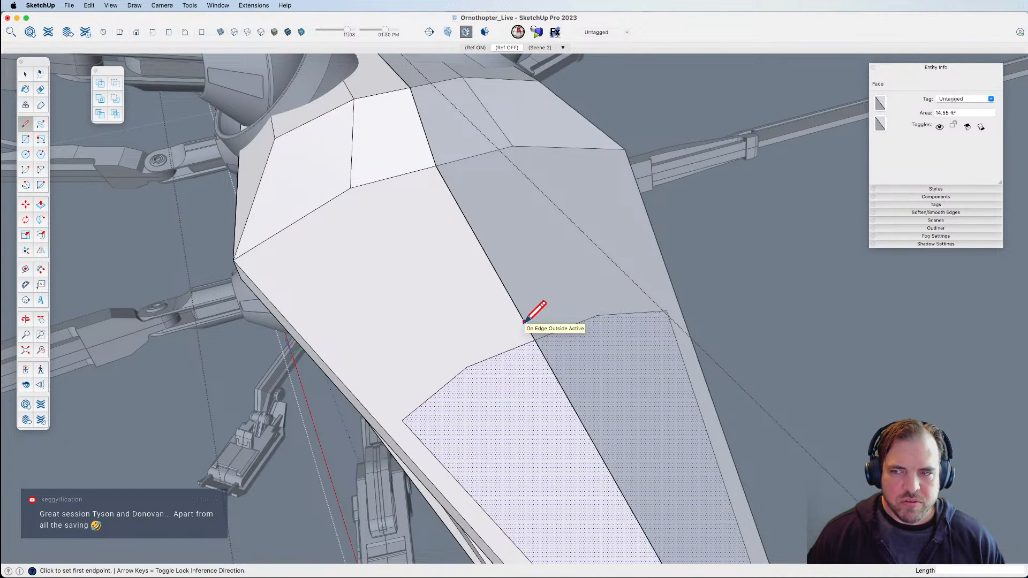
{"action": "left_click", "coordinate": [524, 321]}
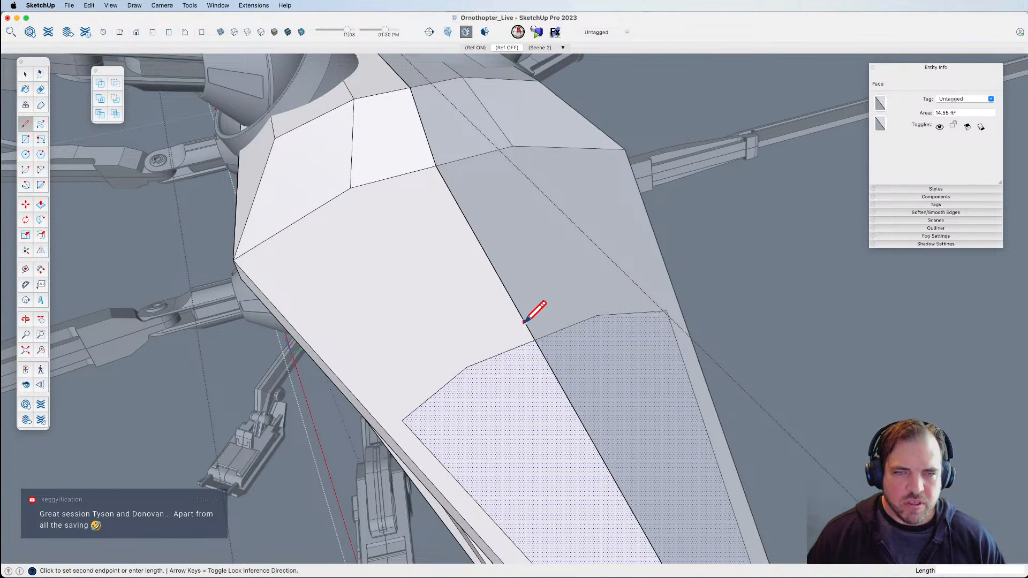
{"action": "left_click", "coordinate": [462, 345]}
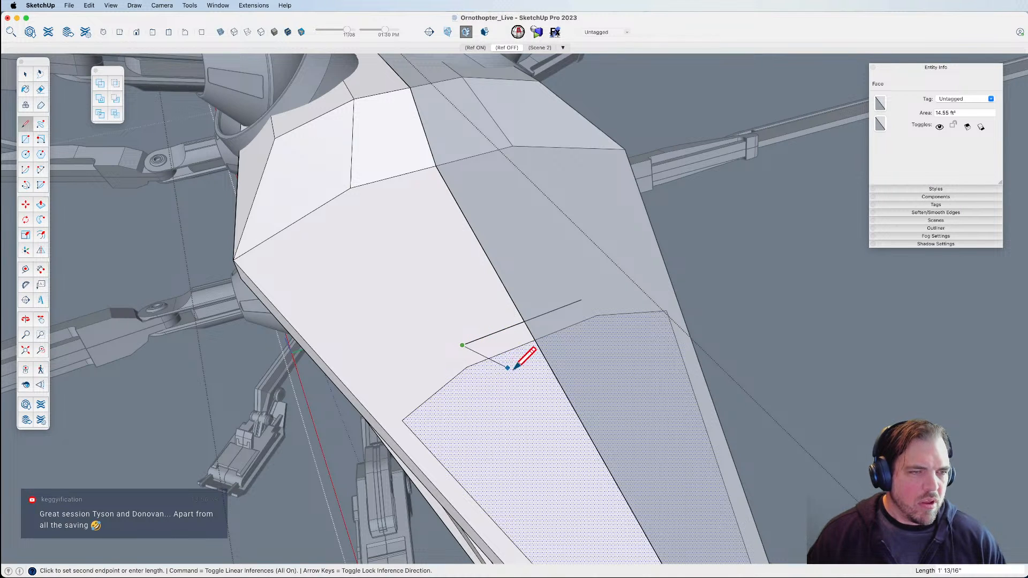
{"action": "left_click", "coordinate": [334, 221]}
{"action": "middle_click_drag", "start_coordinate": [337, 217], "coordinate": [435, 371]}
{"action": "scroll", "coordinate": [435, 372], "scroll_direction": "down", "scroll_amount": 5}
{"action": "scroll", "coordinate": [375, 273], "scroll_direction": "up", "scroll_amount": 6}
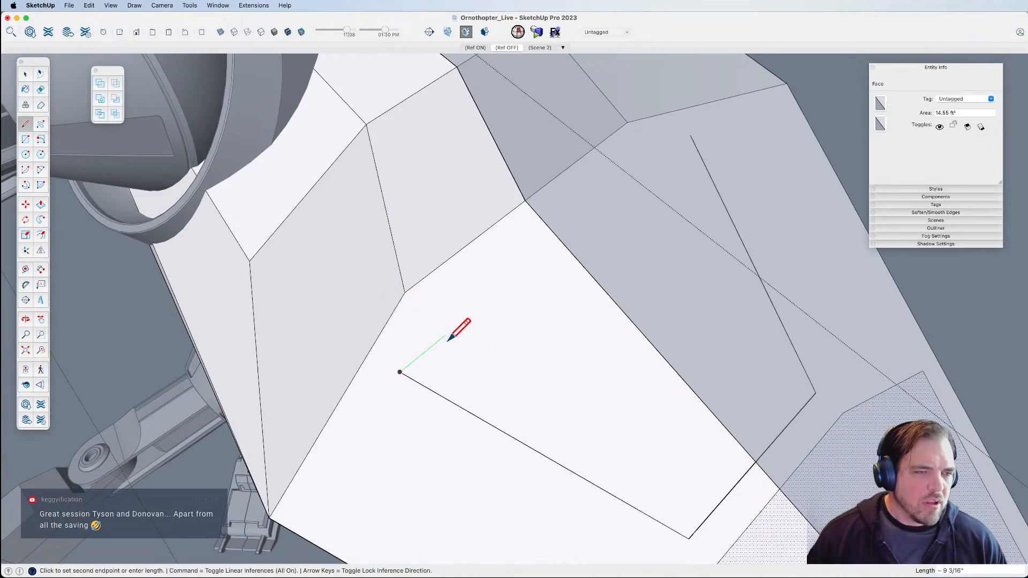
{"action": "left_click", "coordinate": [438, 311]}
{"action": "left_click", "coordinate": [546, 225]}
Draw a narrow closed panel outline beside the rear centre panel, following the nose's outer edge.
{"action": "scroll", "coordinate": [546, 224], "scroll_direction": "down", "scroll_amount": 5}
{"action": "mouse_move", "coordinate": [546, 225]}
{"action": "middle_mouse_down", "text": "shift"}
{"action": "mouse_move", "coordinate": [542, 315]}
{"action": "mouse_move", "coordinate": [536, 258]}
{"action": "mouse_move", "coordinate": [471, 207]}
{"action": "middle_mouse_up", "text": "shift"}
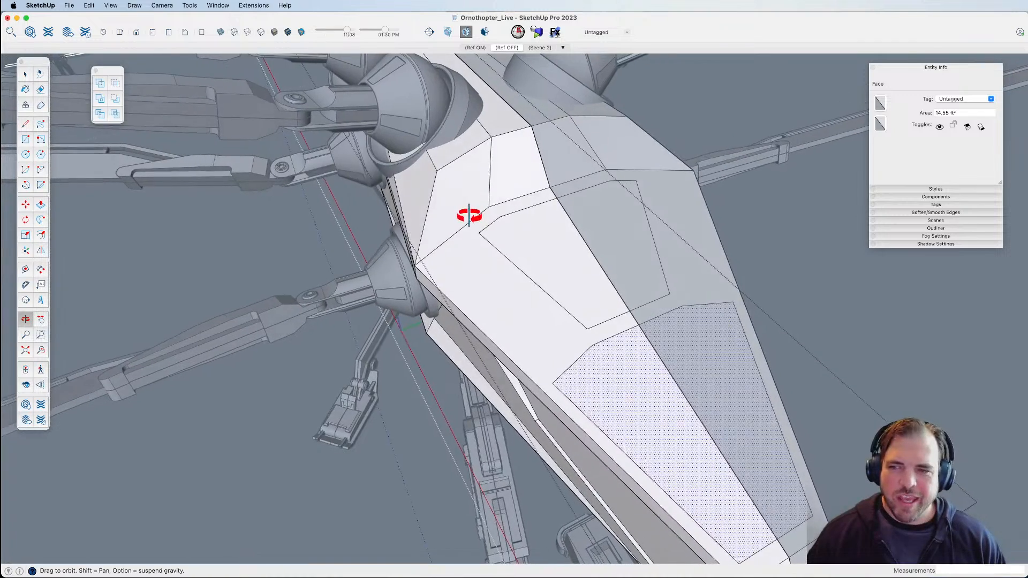
{"action": "scroll", "coordinate": [565, 372], "scroll_direction": "up", "scroll_amount": 4}
{"action": "key", "text": "Escape"}
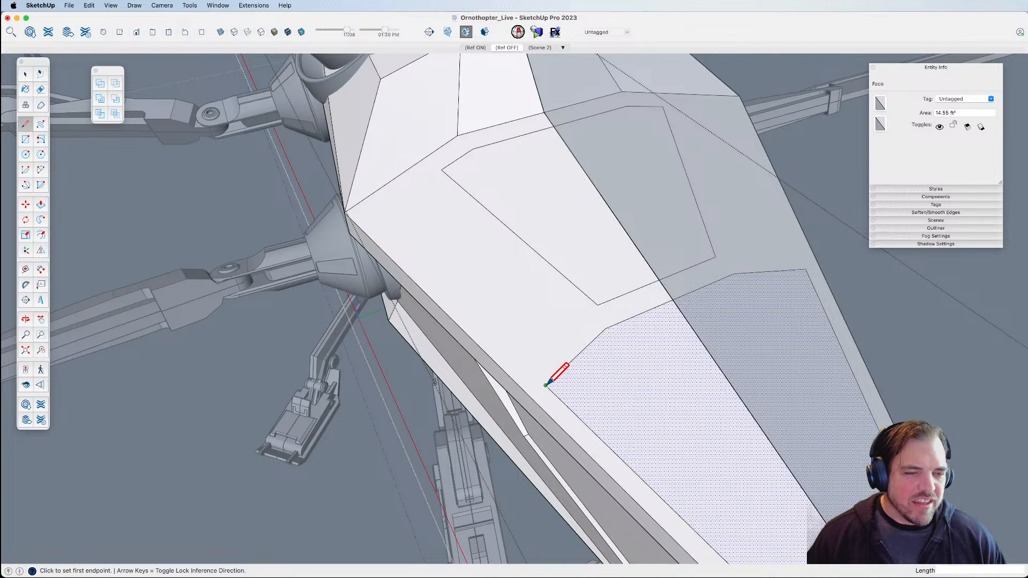
{"action": "left_click", "coordinate": [524, 359]}
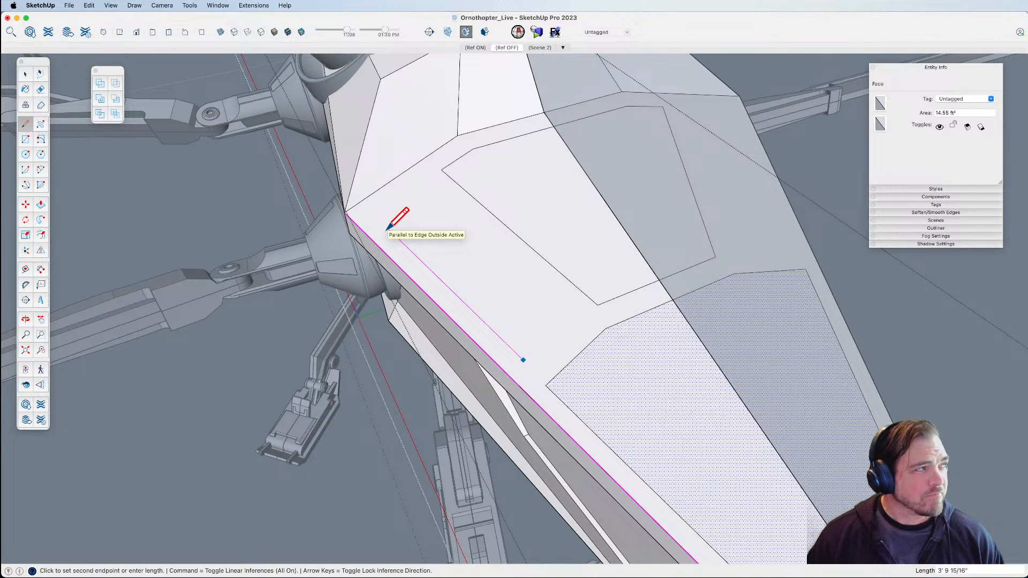
{"action": "left_click", "coordinate": [444, 167]}
{"action": "scroll", "coordinate": [425, 179], "scroll_direction": "up", "scroll_amount": 5}
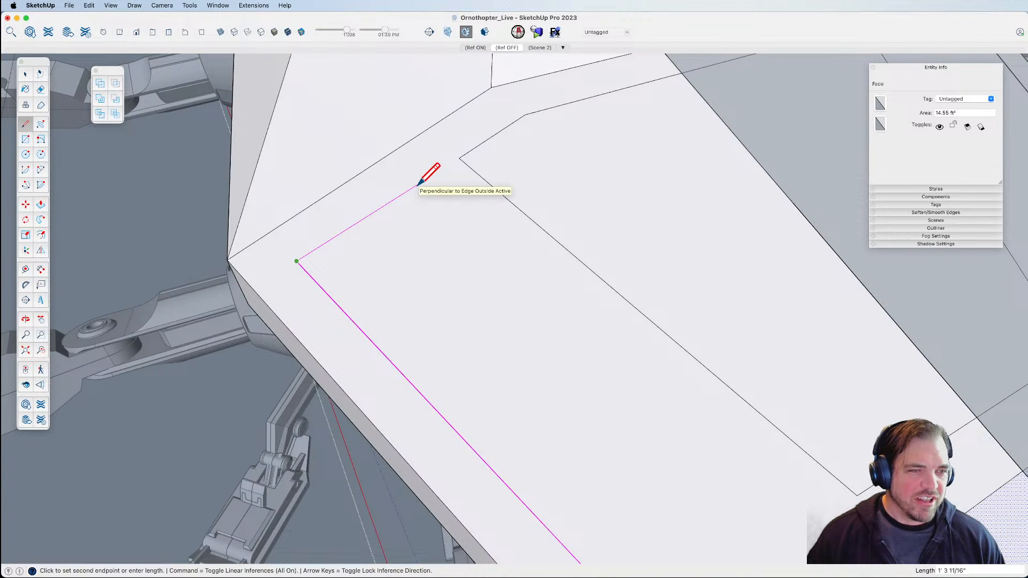
{"action": "scroll", "coordinate": [423, 182], "scroll_direction": "down", "scroll_amount": 5}
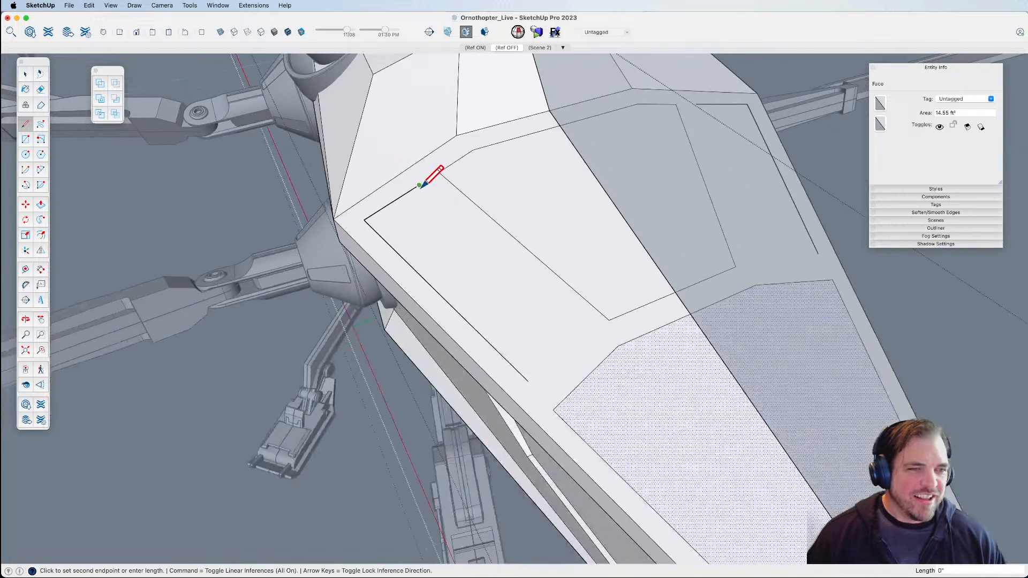
{"action": "left_click", "coordinate": [585, 337]}
{"action": "left_click", "coordinate": [528, 381]}
{"action": "left_click", "coordinate": [527, 380]}
{"action": "scroll", "coordinate": [549, 352], "scroll_direction": "down", "scroll_amount": 3}
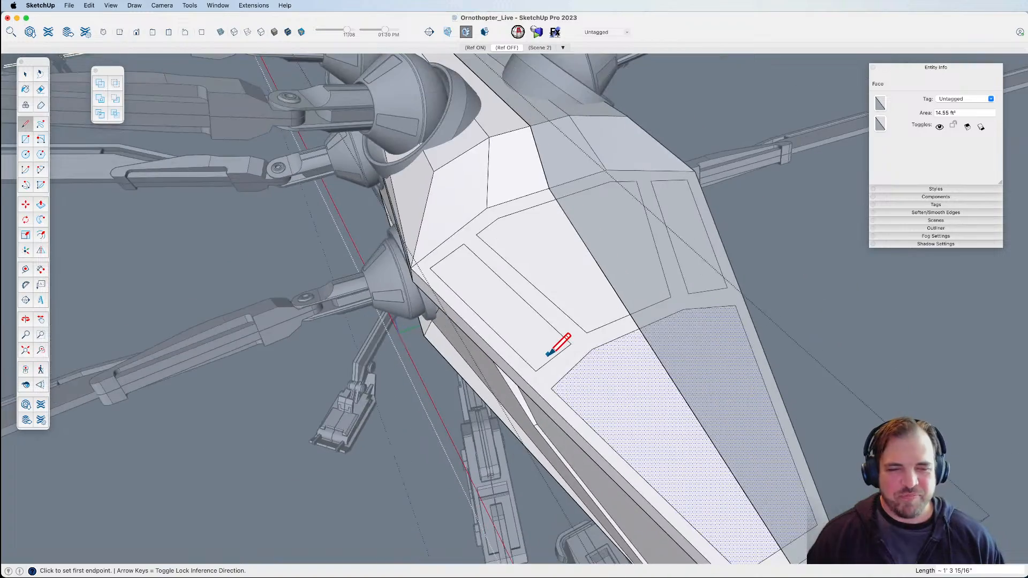
Push the rear centre panel face inward 5/8" to recess it below the surrounding frame.
{"action": "scroll", "coordinate": [557, 355], "scroll_direction": "down", "scroll_amount": 3}
{"action": "middle_click_drag", "start_coordinate": [563, 356], "coordinate": [524, 202]}
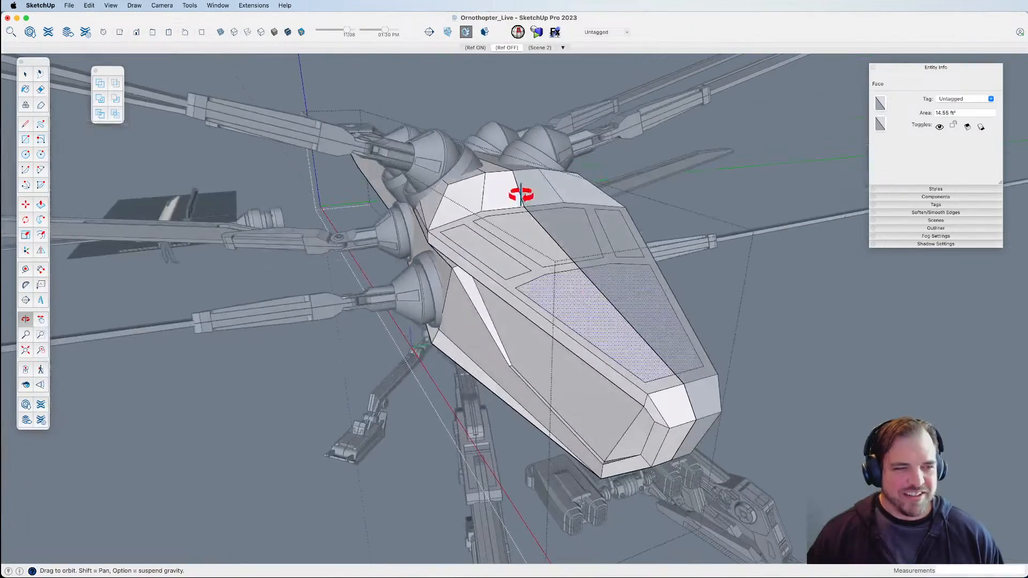
{"action": "scroll", "coordinate": [542, 246], "scroll_direction": "up", "scroll_amount": 5}
{"action": "key", "text": "p"}
{"action": "left_click", "coordinate": [547, 284]}
{"action": "left_click", "coordinate": [509, 295]}
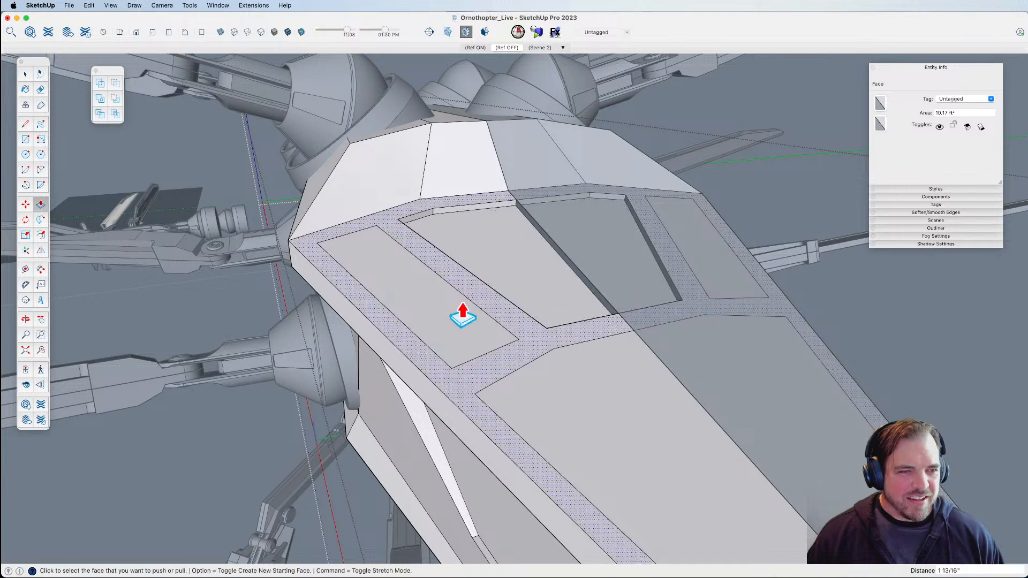
{"action": "left_click", "coordinate": [535, 283]}
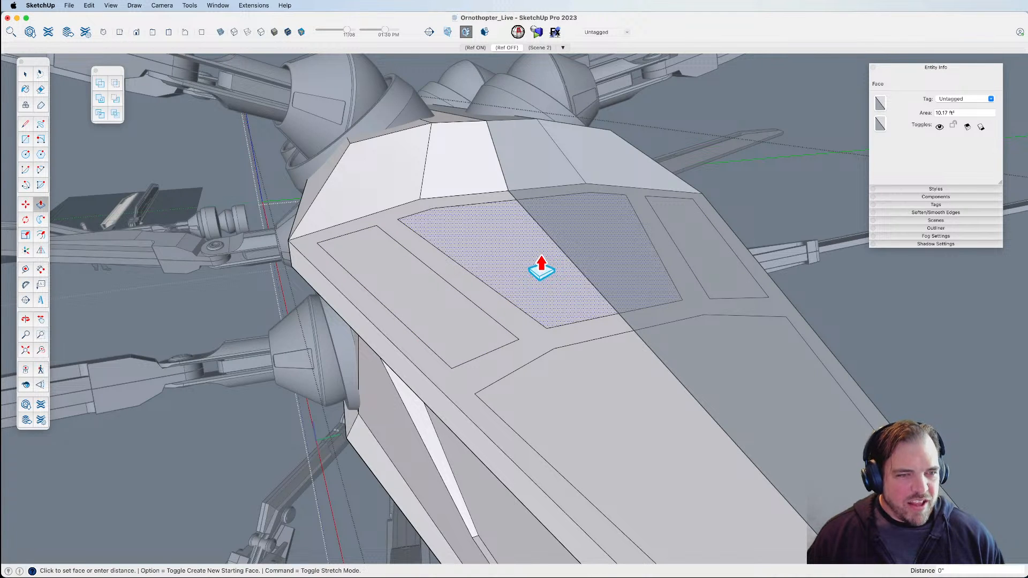
{"action": "left_click", "coordinate": [532, 277]}
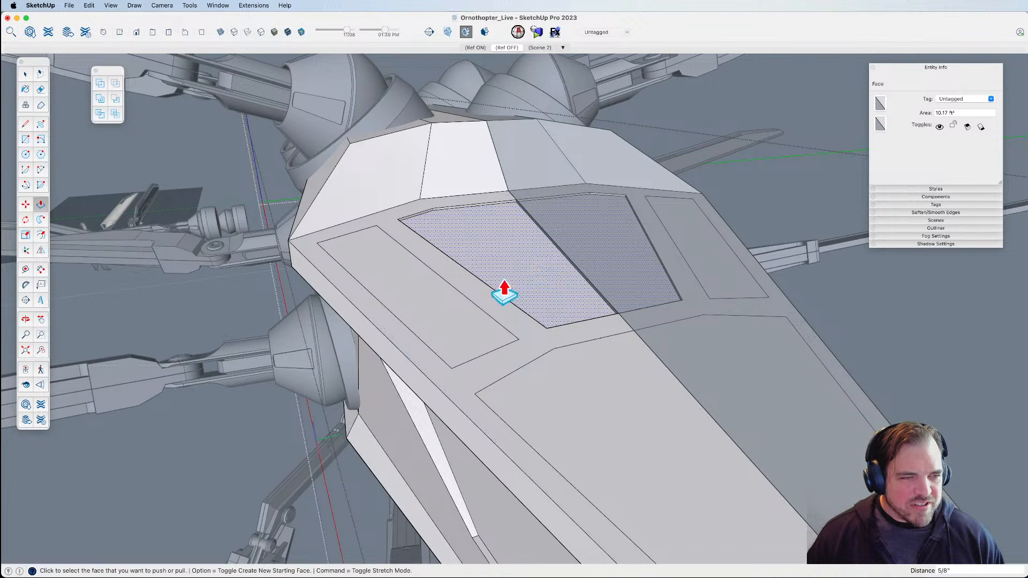
Recess the rear side panel and the long front panel by the same 5/8" and erase the leftover seam edges.
{"action": "double_click", "coordinate": [435, 310]}
{"action": "double_click", "coordinate": [590, 383]}
{"action": "scroll", "coordinate": [606, 295], "scroll_direction": "up", "scroll_amount": 5}
{"action": "key", "text": "e"}
{"action": "left_click", "coordinate": [599, 312]}
{"action": "scroll", "coordinate": [511, 253], "scroll_direction": "down", "scroll_amount": 3}
{"action": "scroll", "coordinate": [603, 336], "scroll_direction": "down", "scroll_amount": 2}
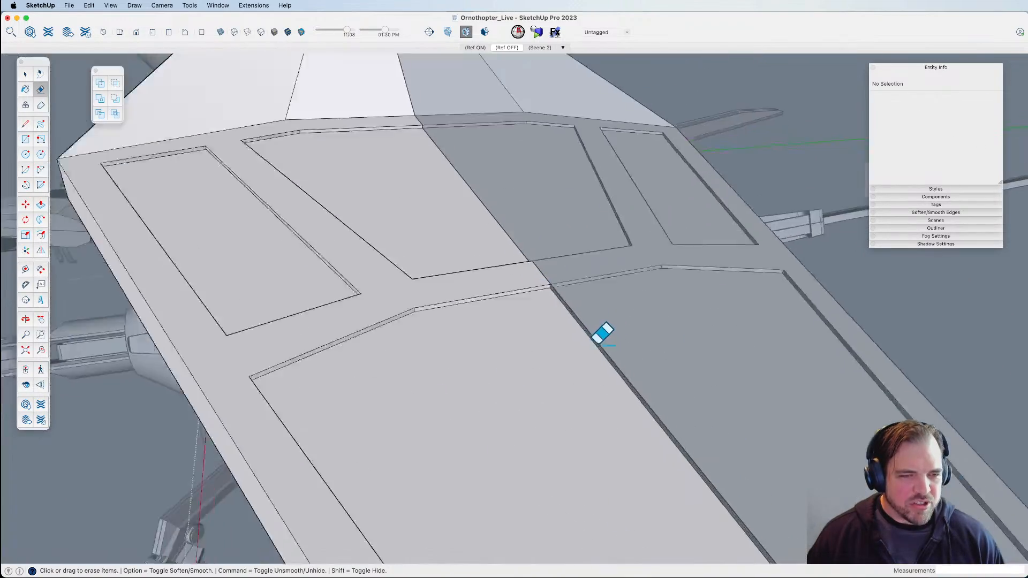
{"action": "scroll", "coordinate": [592, 317], "scroll_direction": "up", "scroll_amount": 5}
{"action": "scroll", "coordinate": [574, 318], "scroll_direction": "down", "scroll_amount": 2}
{"action": "scroll", "coordinate": [577, 309], "scroll_direction": "down", "scroll_amount": 6}
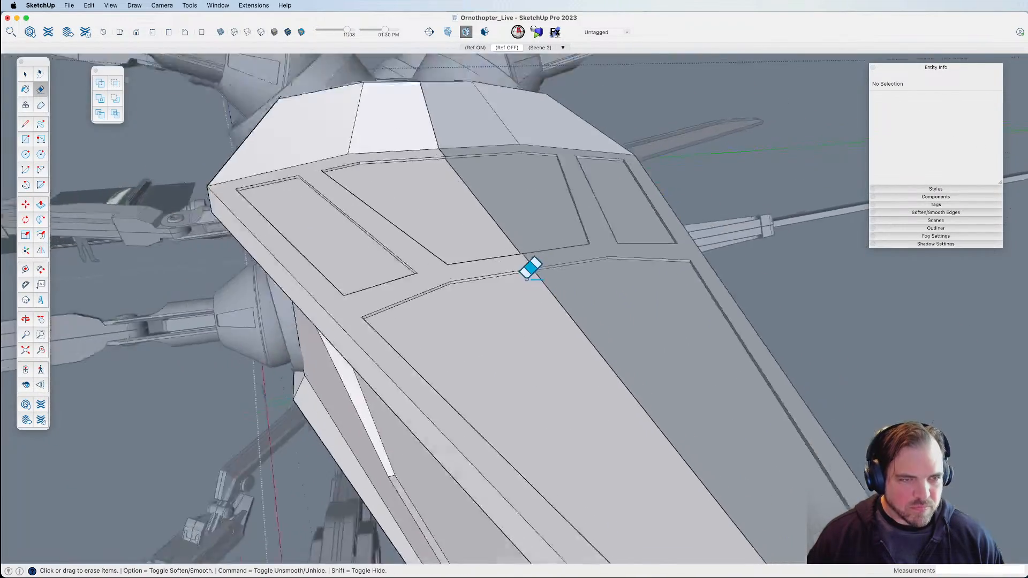
Offset the outline of the nose's upper front face inward about 2 3/4".
{"action": "mouse_move", "coordinate": [535, 298]}
{"action": "middle_mouse_down"}
{"action": "mouse_move", "coordinate": [604, 234]}
{"action": "mouse_move", "coordinate": [689, 192]}
{"action": "mouse_move", "coordinate": [551, 202]}
{"action": "mouse_move", "coordinate": [477, 248]}
{"action": "mouse_move", "coordinate": [527, 302]}
{"action": "middle_mouse_up"}
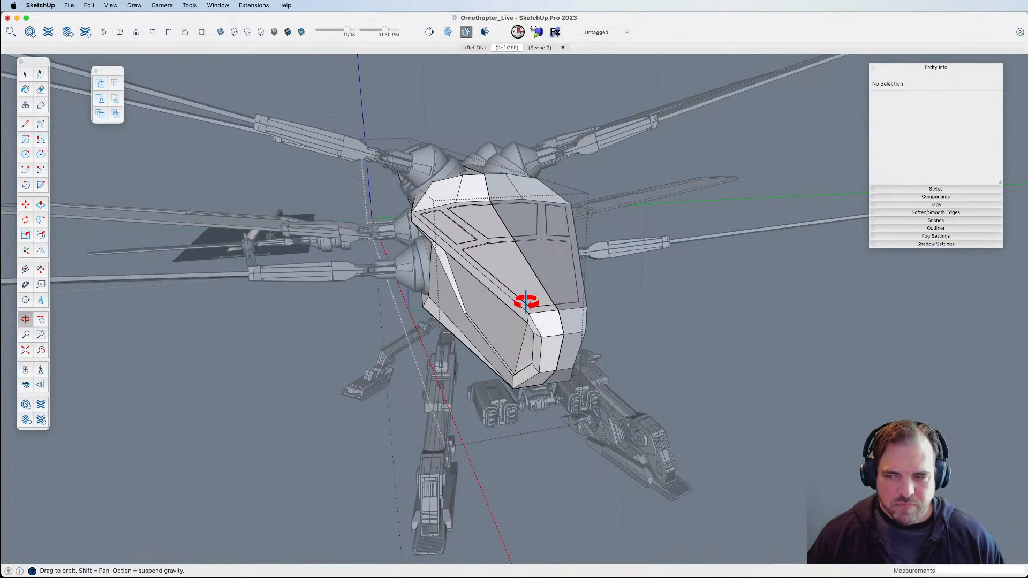
{"action": "scroll", "coordinate": [541, 328], "scroll_direction": "up", "scroll_amount": 4}
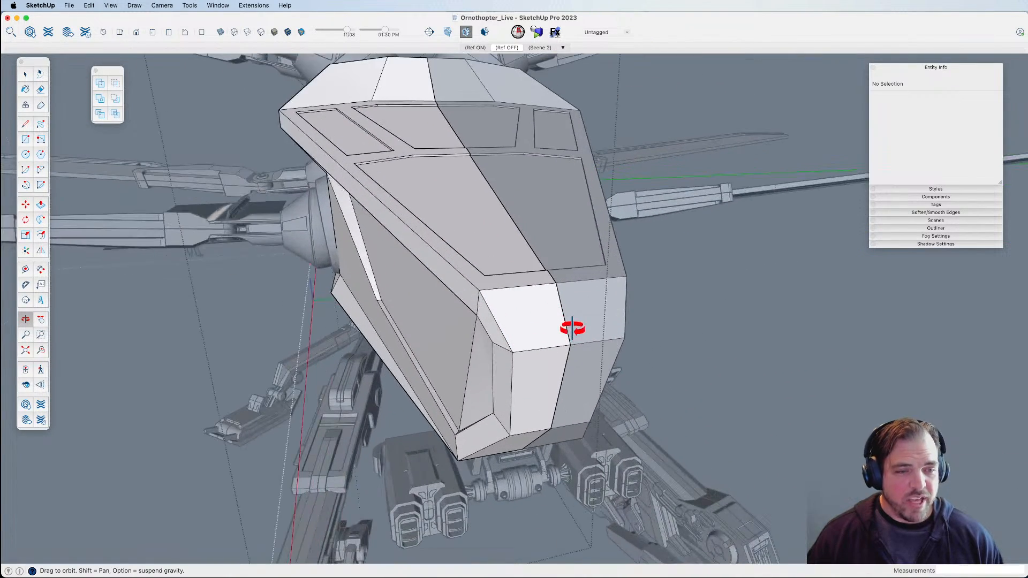
{"action": "scroll", "coordinate": [537, 321], "scroll_direction": "up", "scroll_amount": 3}
{"action": "middle_click_drag", "start_coordinate": [537, 320], "coordinate": [561, 381], "text": "shift"}
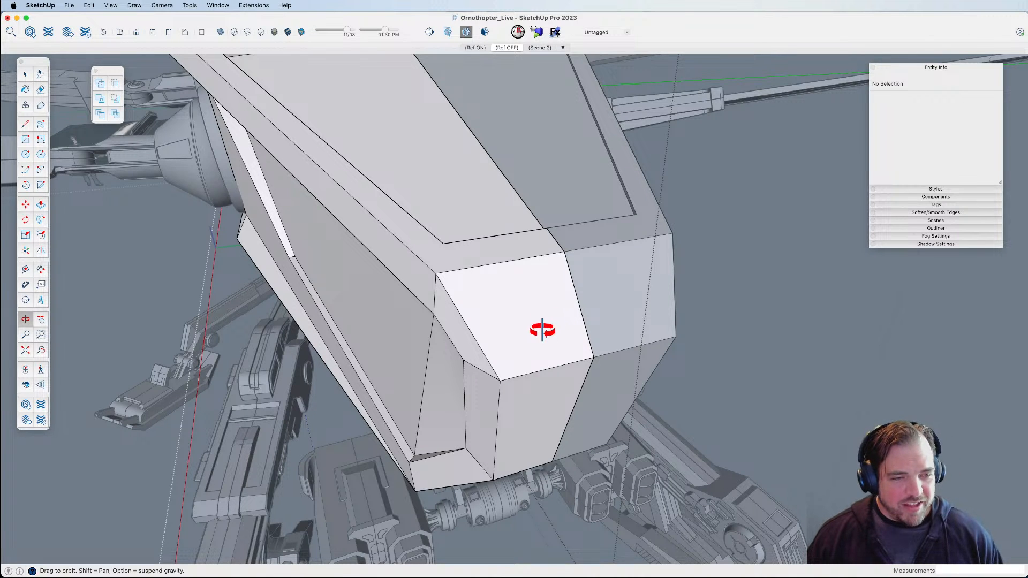
{"action": "key", "text": "space"}
{"action": "left_click", "coordinate": [534, 331]}
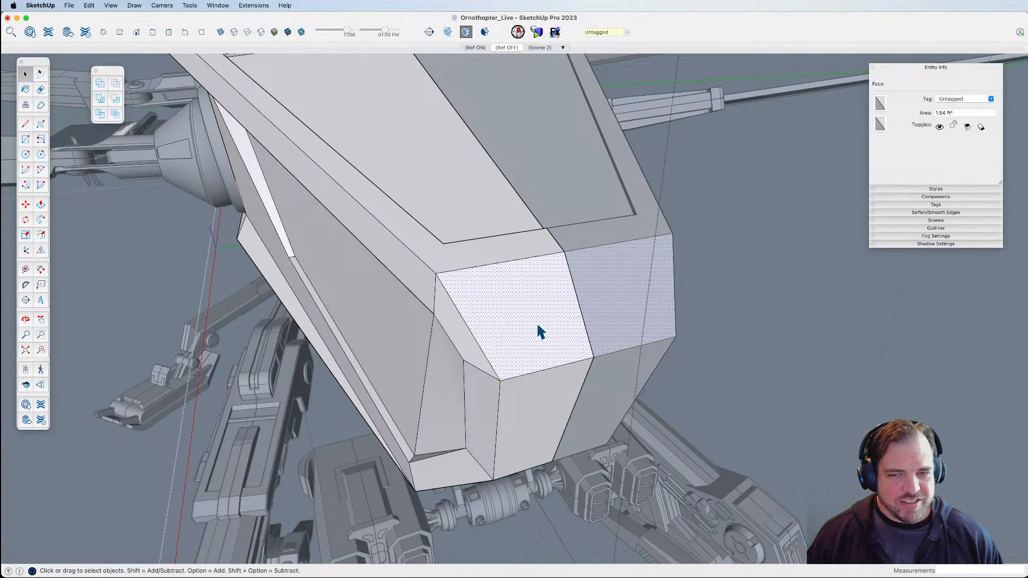
{"action": "key", "text": "f"}
{"action": "left_click", "coordinate": [511, 267]}
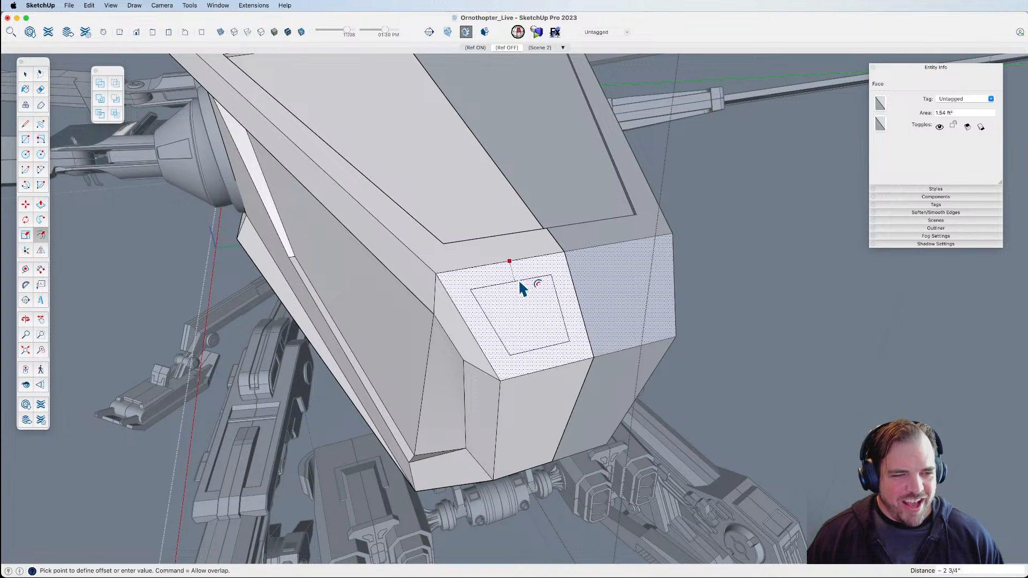
{"action": "left_click", "coordinate": [521, 283]}
{"action": "key", "text": "h"}
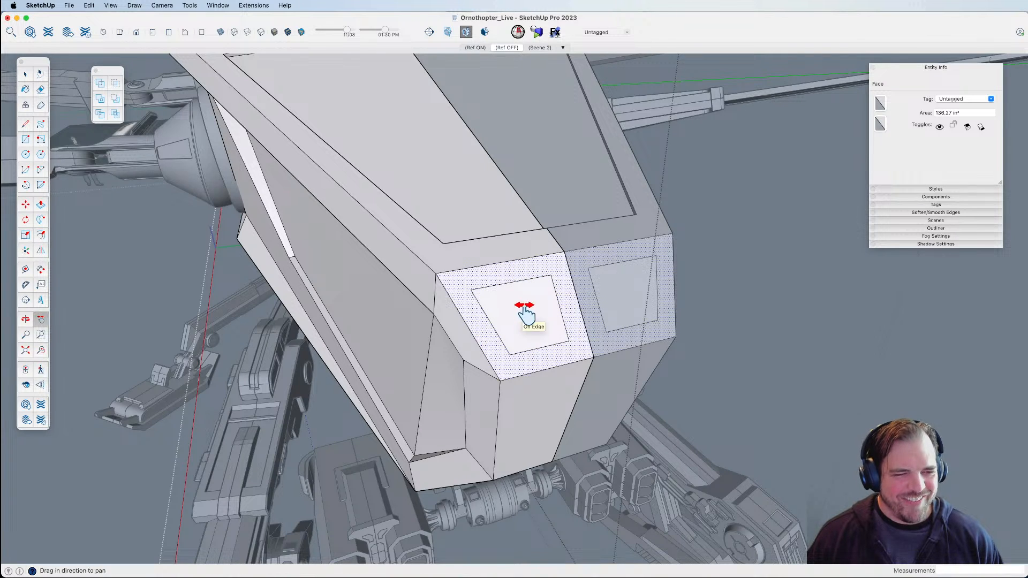
Move the new inset panel on the upper front face slightly toward the mirror seam.
{"action": "key", "text": "space"}
{"action": "left_click", "coordinate": [538, 324]}
{"action": "scroll", "coordinate": [546, 322], "scroll_direction": "up", "scroll_amount": 3}
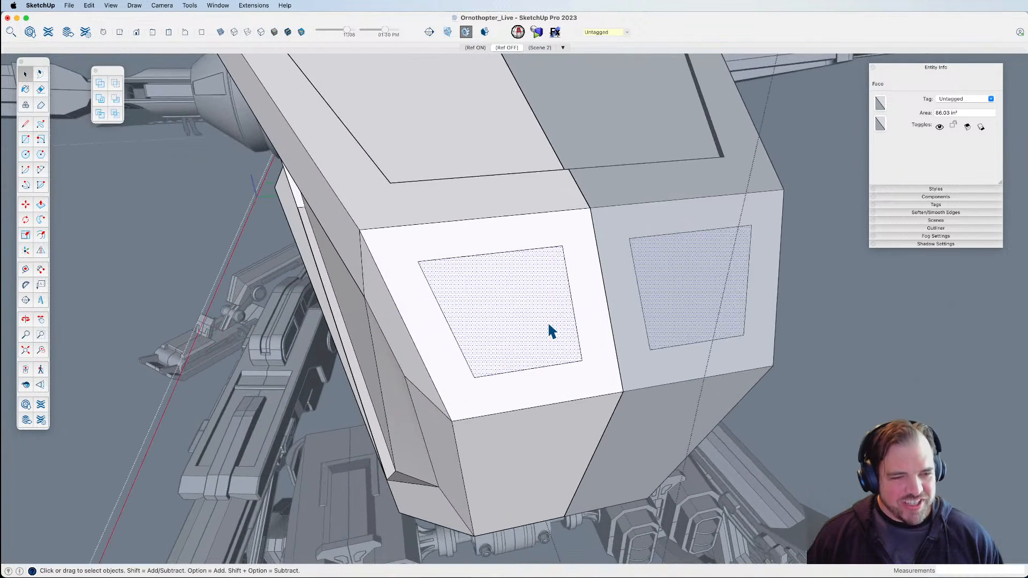
{"action": "key", "text": "m"}
{"action": "left_click", "coordinate": [584, 359]}
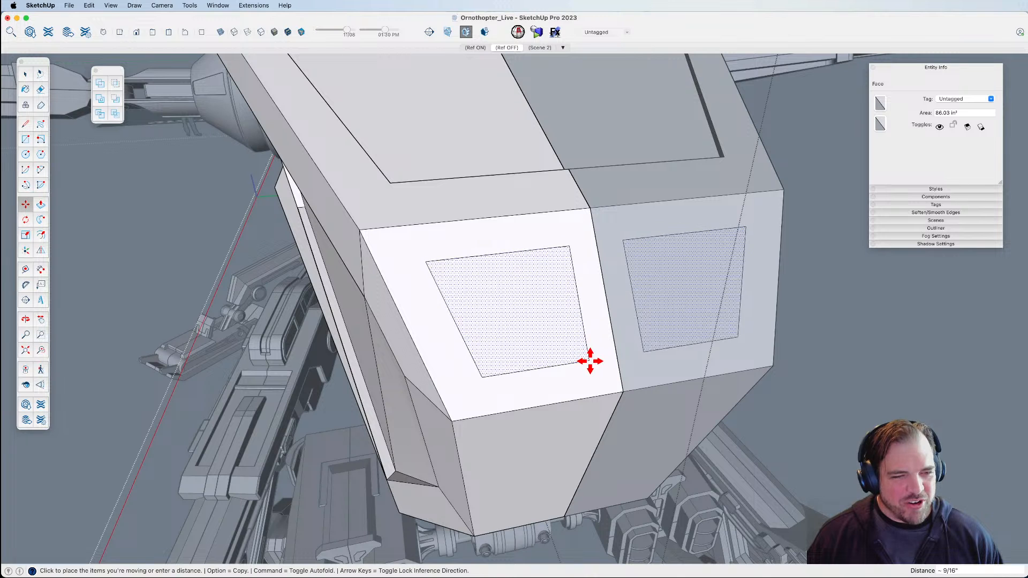
{"action": "left_click", "coordinate": [591, 359]}
Extend the panel's inner edge onto the mirror seam and recess the panel to match the other windows.
{"action": "key", "text": "space"}
{"action": "left_click", "coordinate": [589, 343]}
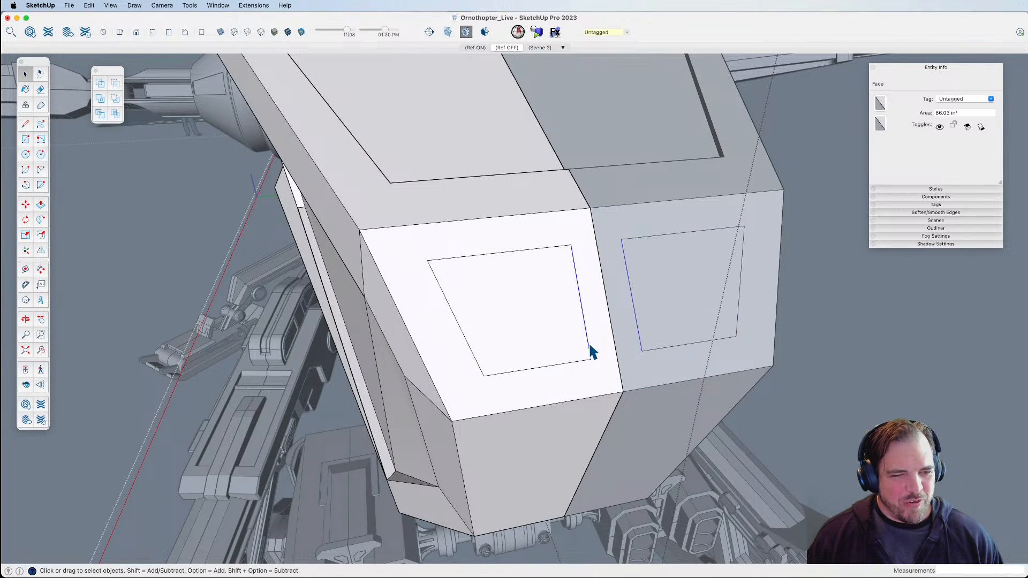
{"action": "key", "text": "m"}
{"action": "left_click", "coordinate": [591, 354]}
{"action": "left_click", "coordinate": [616, 356]}
{"action": "middle_click_drag", "start_coordinate": [615, 355], "coordinate": [581, 339]}
{"action": "key", "text": "p"}
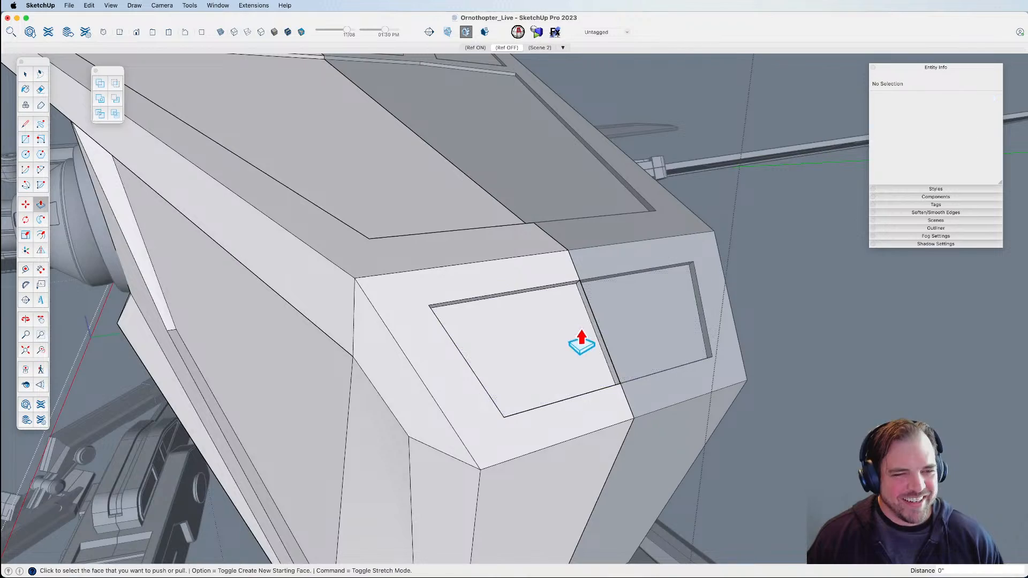
{"action": "scroll", "coordinate": [601, 305], "scroll_direction": "down", "scroll_amount": 3}
Offset the outline of the nose's tall front face inward about 2 13/16".
{"action": "middle_click_drag", "start_coordinate": [602, 305], "coordinate": [513, 266]}
{"action": "key", "text": "space"}
{"action": "left_click", "coordinate": [556, 313]}
{"action": "scroll", "coordinate": [556, 314], "scroll_direction": "up", "scroll_amount": 3}
{"action": "key", "text": "f"}
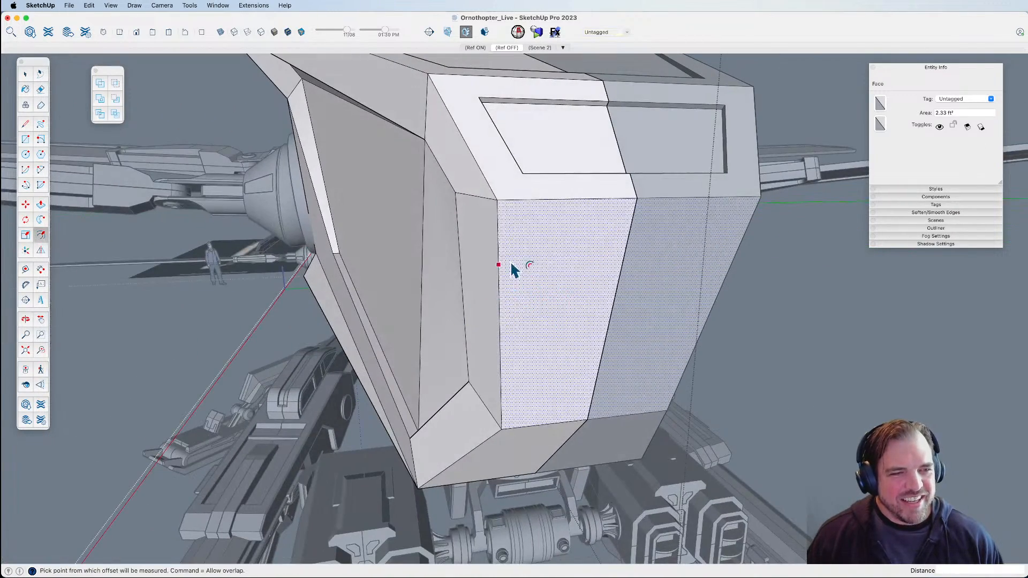
{"action": "left_click", "coordinate": [509, 255]}
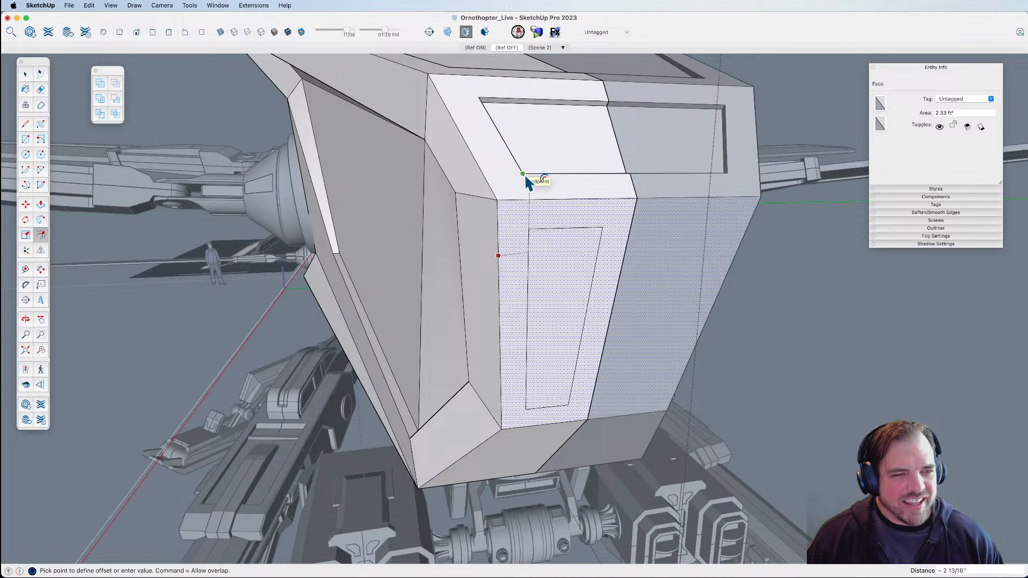
{"action": "left_click", "coordinate": [527, 182]}
Move the inner edge of the tall front face's inset panel onto the mirror seam.
{"action": "key", "text": "space"}
{"action": "left_click", "coordinate": [588, 299]}
{"action": "scroll", "coordinate": [611, 279], "scroll_direction": "up", "scroll_amount": 3}
{"action": "key", "text": "m"}
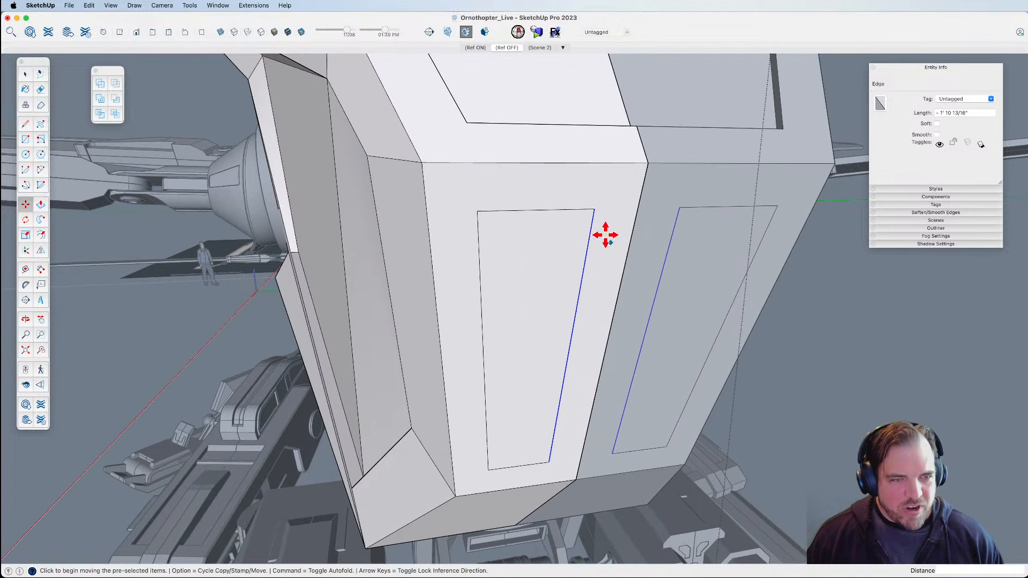
{"action": "left_click", "coordinate": [591, 210]}
{"action": "left_click", "coordinate": [637, 207]}
Recess the tall front panel to the same depth as the other windows and erase the leftover seam edge.
{"action": "middle_click_drag", "start_coordinate": [631, 220], "coordinate": [624, 339], "text": "shift"}
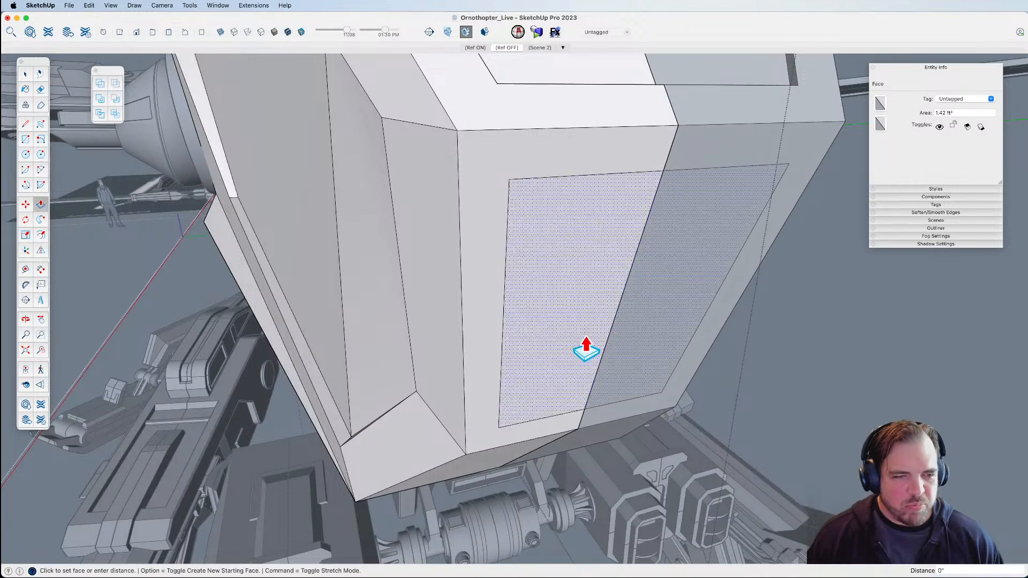
{"action": "key", "text": "space"}
{"action": "key", "text": "e"}
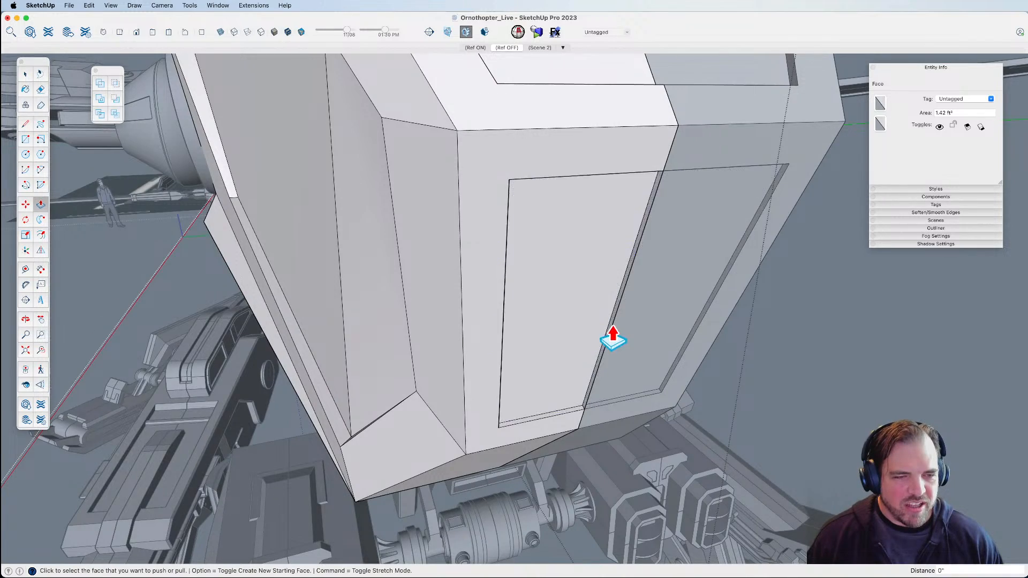
{"action": "scroll", "coordinate": [613, 337], "scroll_direction": "up", "scroll_amount": 5}
{"action": "scroll", "coordinate": [630, 332], "scroll_direction": "down", "scroll_amount": 10}
Offset the outline of the sloped chin face below the tall front panel inward by the same distance.
{"action": "middle_click_drag", "start_coordinate": [598, 329], "coordinate": [571, 279]}
{"action": "middle_click_drag", "start_coordinate": [570, 279], "coordinate": [569, 268], "text": "shift"}
{"action": "key", "text": "space"}
{"action": "left_click", "coordinate": [558, 313]}
{"action": "key", "text": "f"}
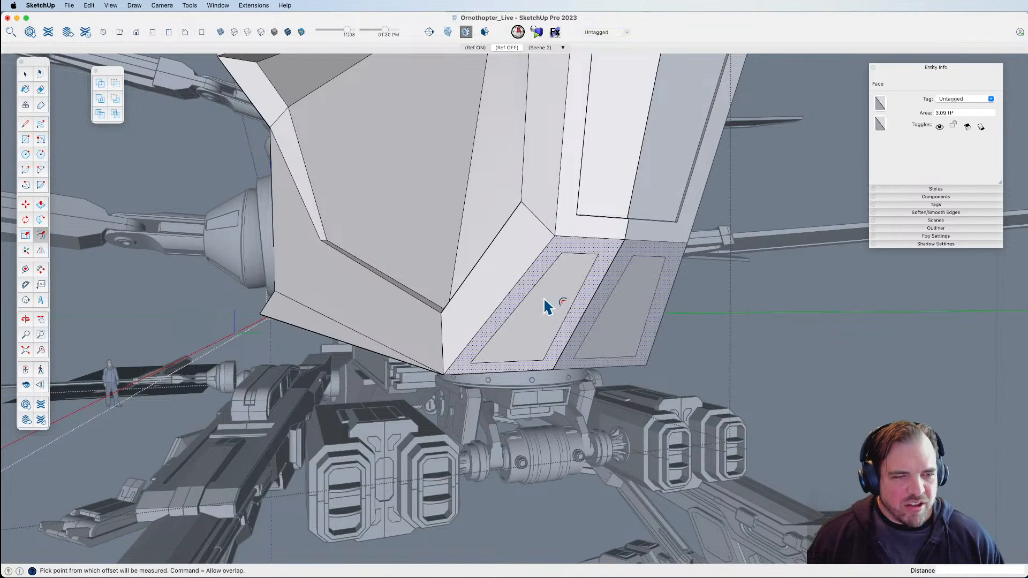
{"action": "scroll", "coordinate": [578, 288], "scroll_direction": "up", "scroll_amount": 2}
Move the inner edge of the chin face's inset panel about 2 13/16" onto the mirror seam.
{"action": "key", "text": "space"}
{"action": "left_click", "coordinate": [580, 287]}
{"action": "scroll", "coordinate": [618, 273], "scroll_direction": "up", "scroll_amount": 5}
{"action": "key", "text": "m"}
{"action": "left_click", "coordinate": [575, 223]}
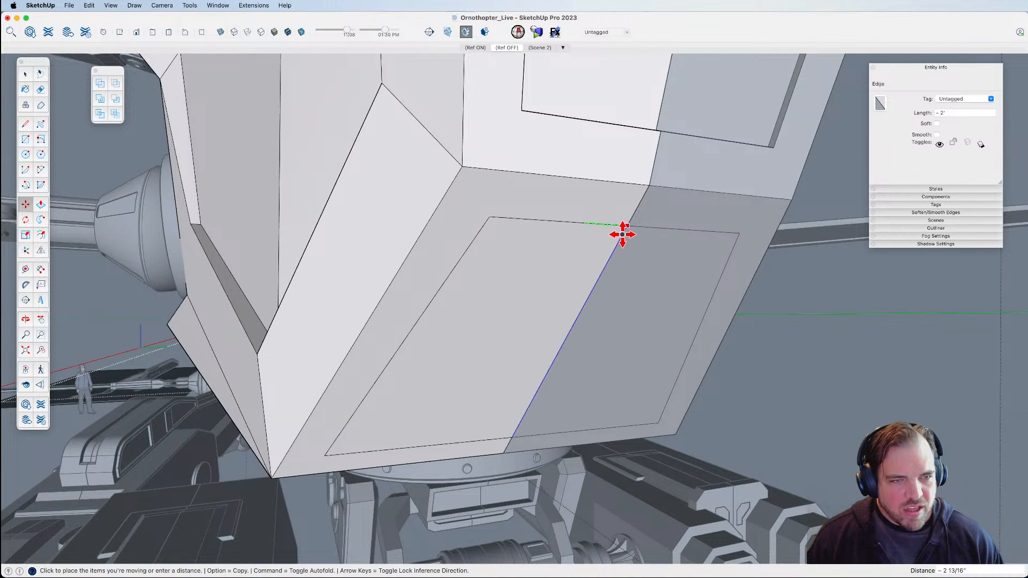
{"action": "left_click", "coordinate": [622, 232]}
Recess the chin panel to the same depth as the other panels and erase the leftover seam edges.
{"action": "key", "text": "p"}
{"action": "double_click", "coordinate": [561, 313]}
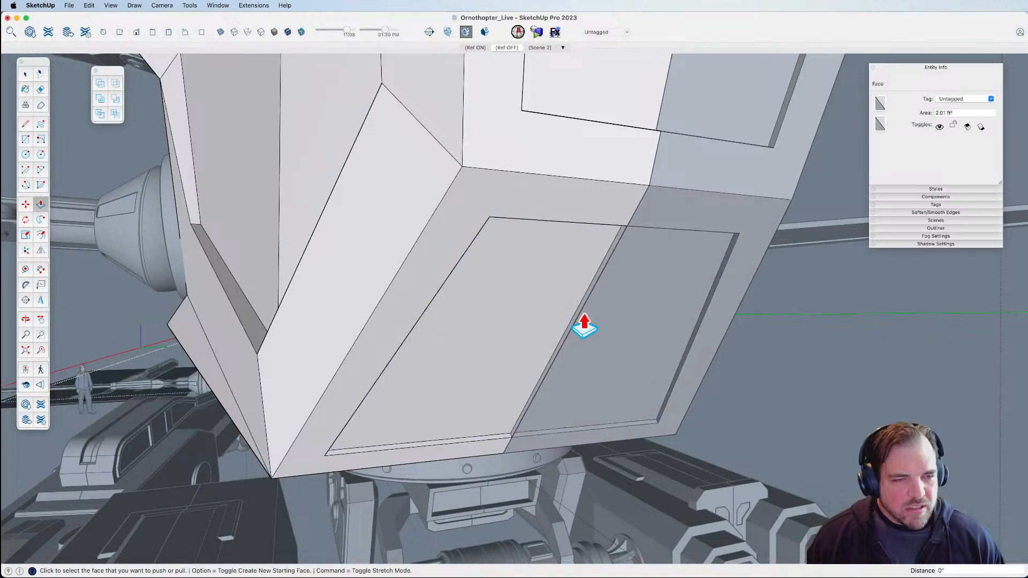
{"action": "scroll", "coordinate": [584, 326], "scroll_direction": "up", "scroll_amount": 3}
{"action": "key", "text": "e"}
{"action": "left_click", "coordinate": [582, 309]}
{"action": "scroll", "coordinate": [592, 314], "scroll_direction": "down", "scroll_amount": 8}
{"action": "middle_click_drag", "start_coordinate": [592, 314], "coordinate": [531, 420]}
{"action": "scroll", "coordinate": [525, 239], "scroll_direction": "up", "scroll_amount": 3}
{"action": "left_click_drag", "start_coordinate": [569, 241], "coordinate": [541, 277]}
{"action": "key", "text": "space"}
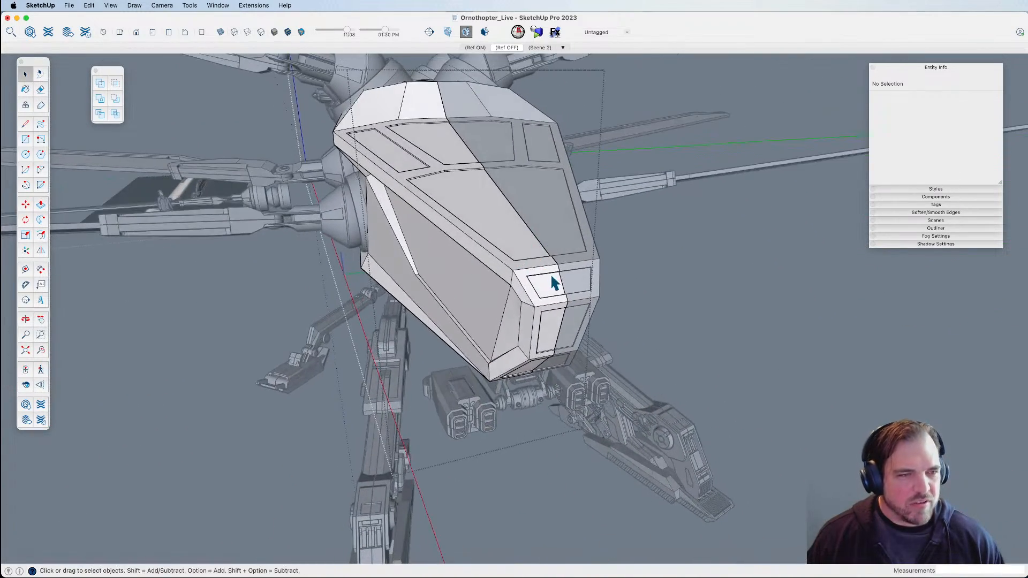
Leave the nose group and paint the ornithopter's main body with the Asparagus colour.
{"action": "left_click", "coordinate": [25, 89]}
{"action": "key", "text": "space"}
{"action": "middle_click_drag", "start_coordinate": [734, 161], "coordinate": [786, 141]}
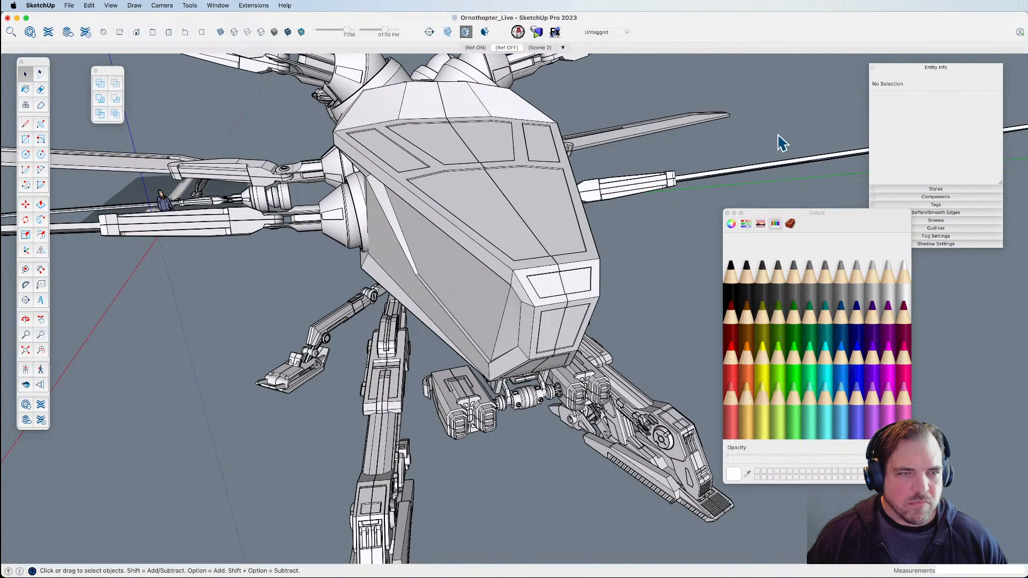
{"action": "scroll", "coordinate": [648, 256], "scroll_direction": "down", "scroll_amount": 10}
{"action": "middle_click_drag", "start_coordinate": [605, 272], "coordinate": [649, 343]}
{"action": "middle_click_drag", "start_coordinate": [648, 343], "coordinate": [611, 319], "text": "shift"}
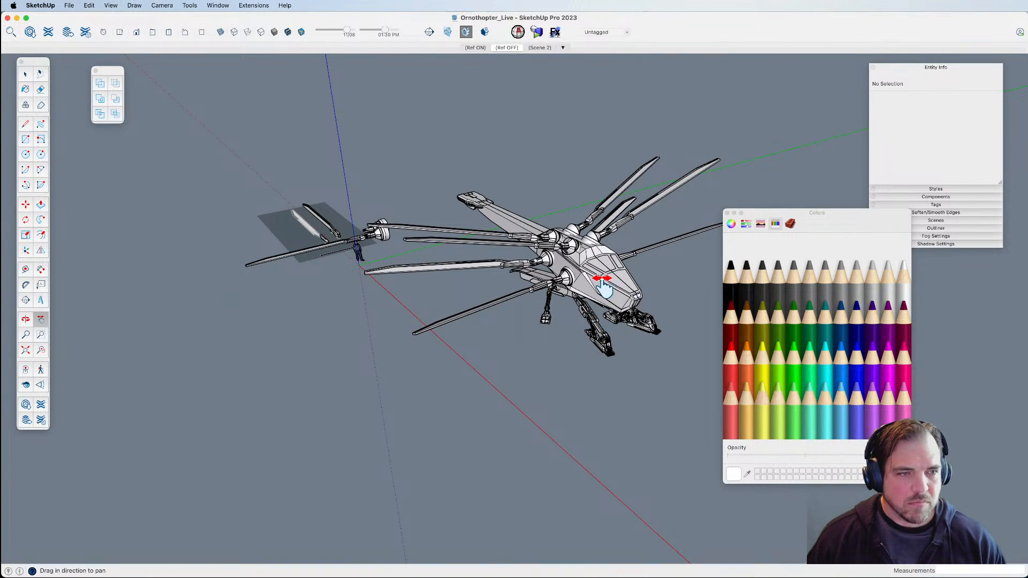
{"action": "scroll", "coordinate": [653, 313], "scroll_direction": "up", "scroll_amount": 8}
{"action": "left_click", "coordinate": [792, 337]}
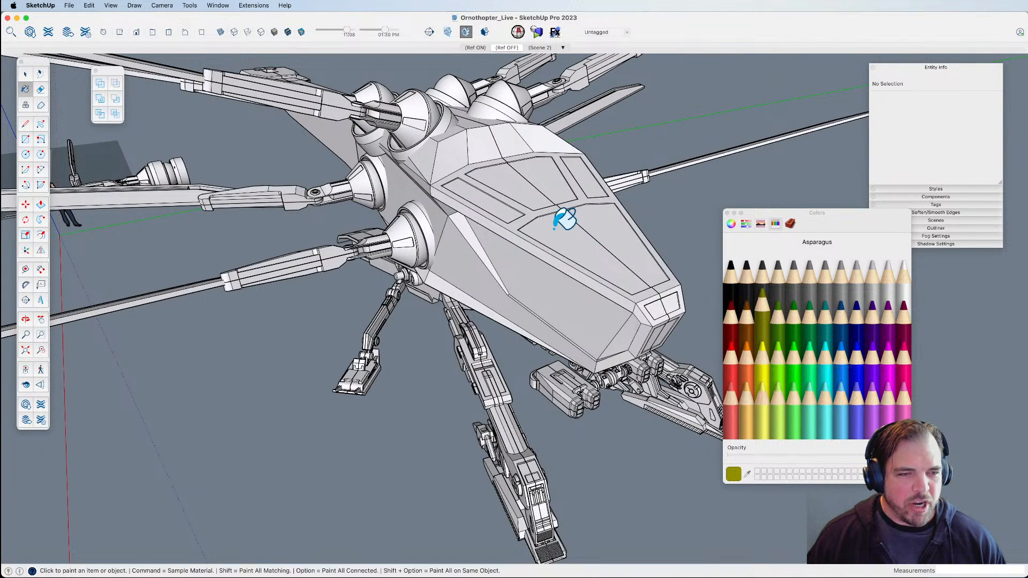
{"action": "left_click", "coordinate": [555, 227]}
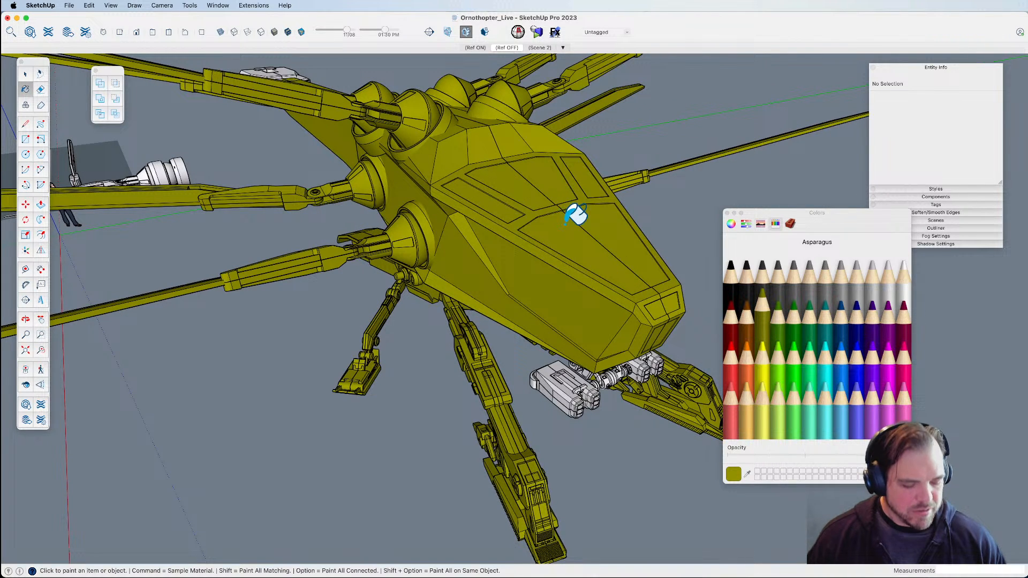
Select all parts of the ornithopter and paint them with Asparagus so the guns and tail are coloured too.
{"action": "scroll", "coordinate": [583, 337], "scroll_direction": "down", "scroll_amount": 5}
{"action": "key", "text": "space"}
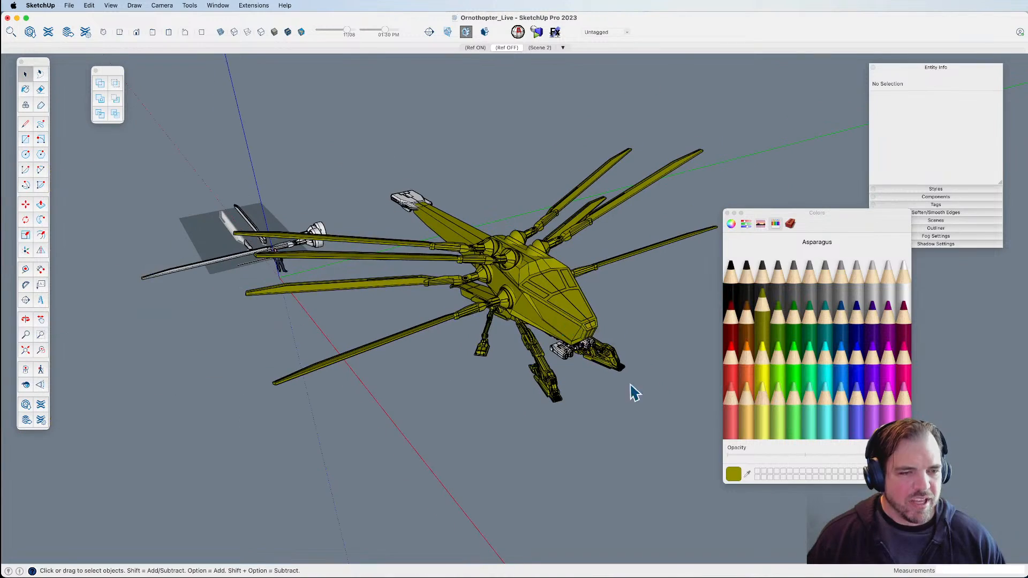
{"action": "key", "text": "super+a"}
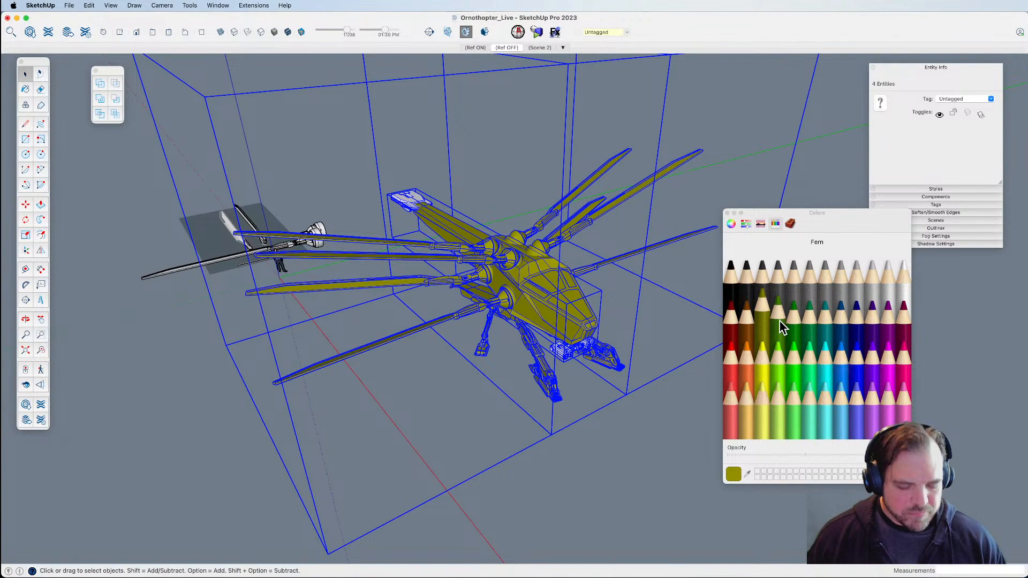
{"action": "key", "text": "b"}
{"action": "left_click", "coordinate": [570, 347]}
{"action": "scroll", "coordinate": [578, 343], "scroll_direction": "up", "scroll_amount": 4}
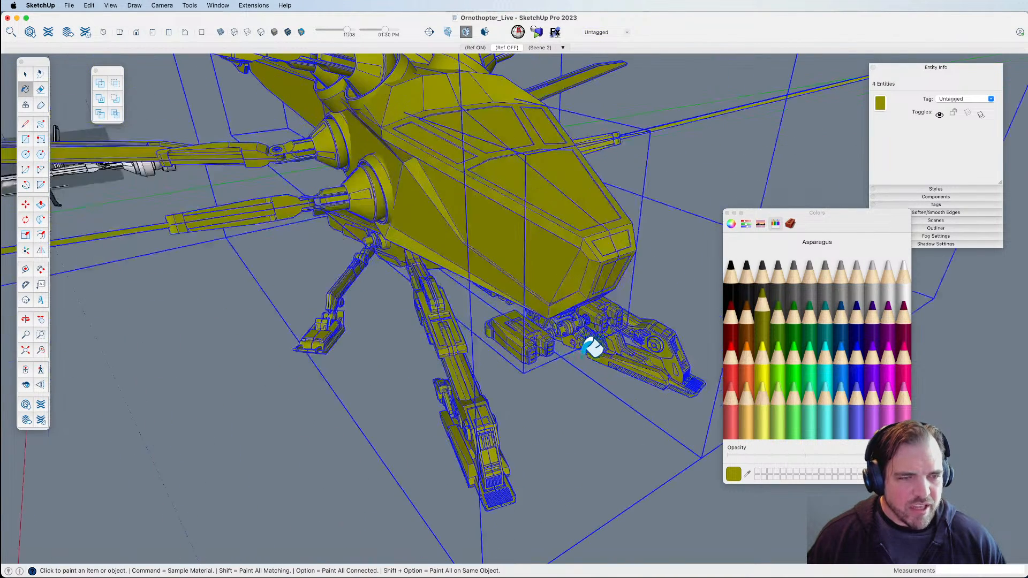
Edit the olive material applied to the ornithopter, shifting its colour to a darker, nearly neutral warm grey.
{"action": "key", "text": "space"}
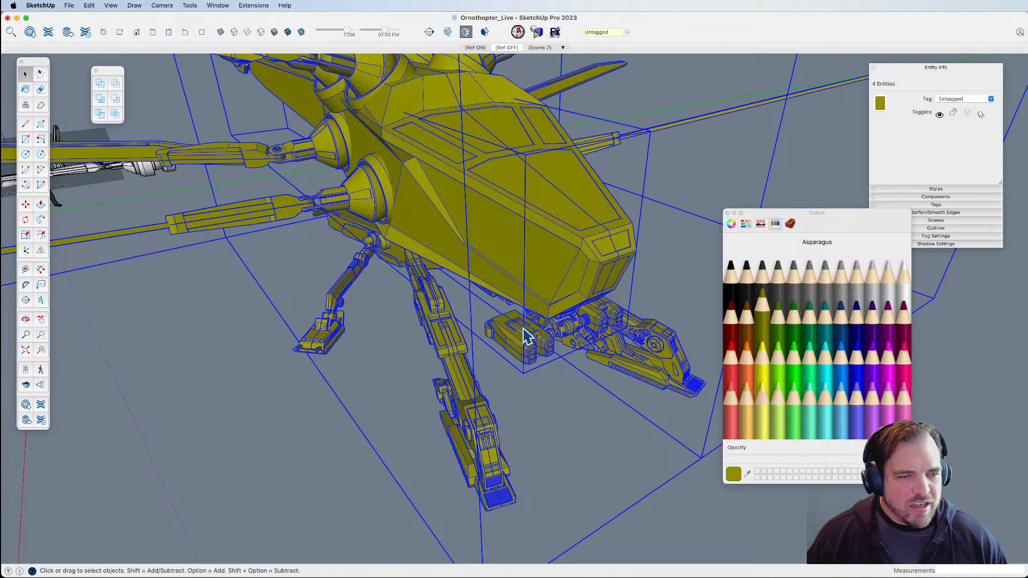
{"action": "left_click", "coordinate": [791, 224]}
{"action": "double_click", "coordinate": [863, 307]}
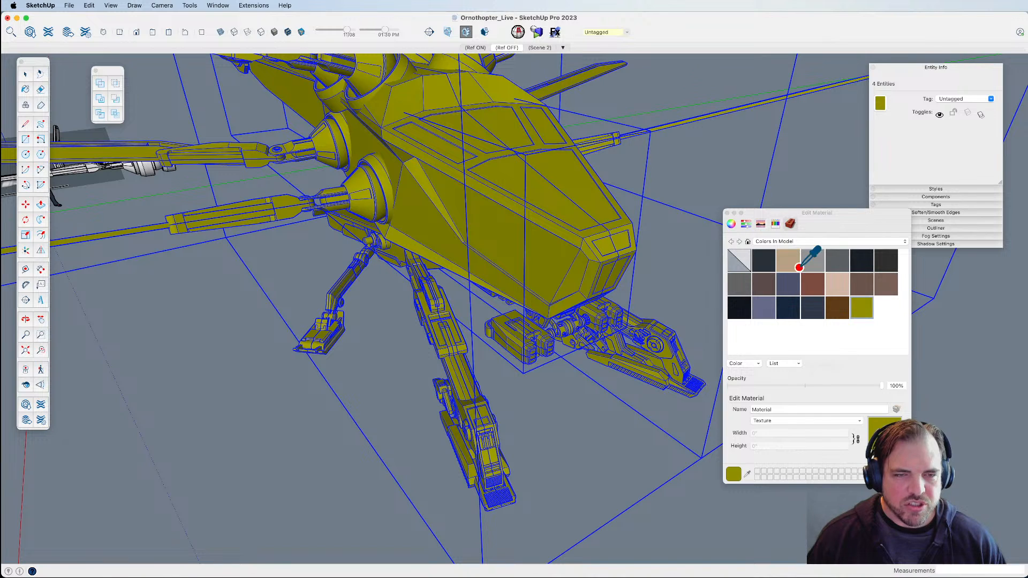
{"action": "left_click", "coordinate": [732, 224]}
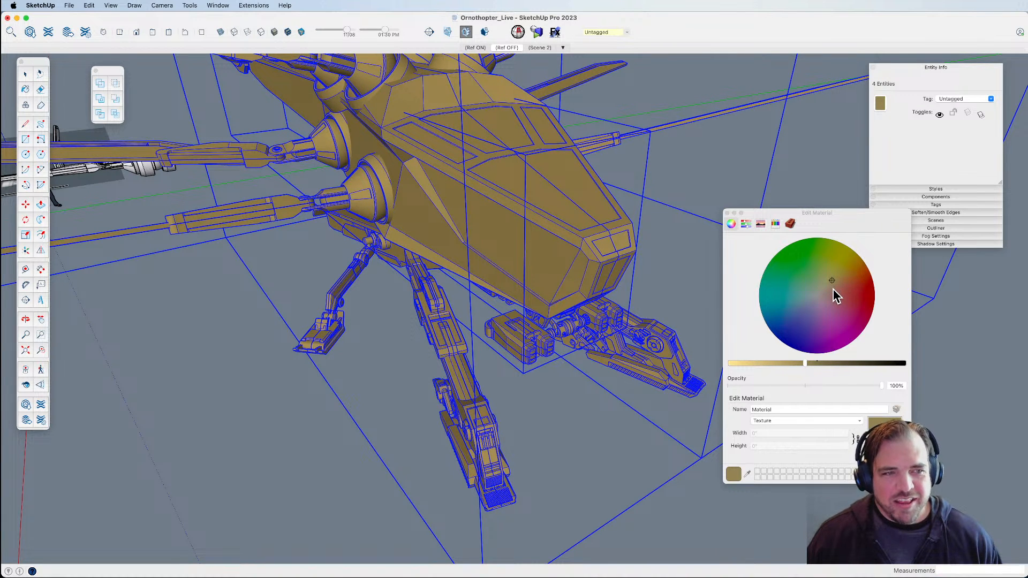
{"action": "left_click", "coordinate": [833, 290]}
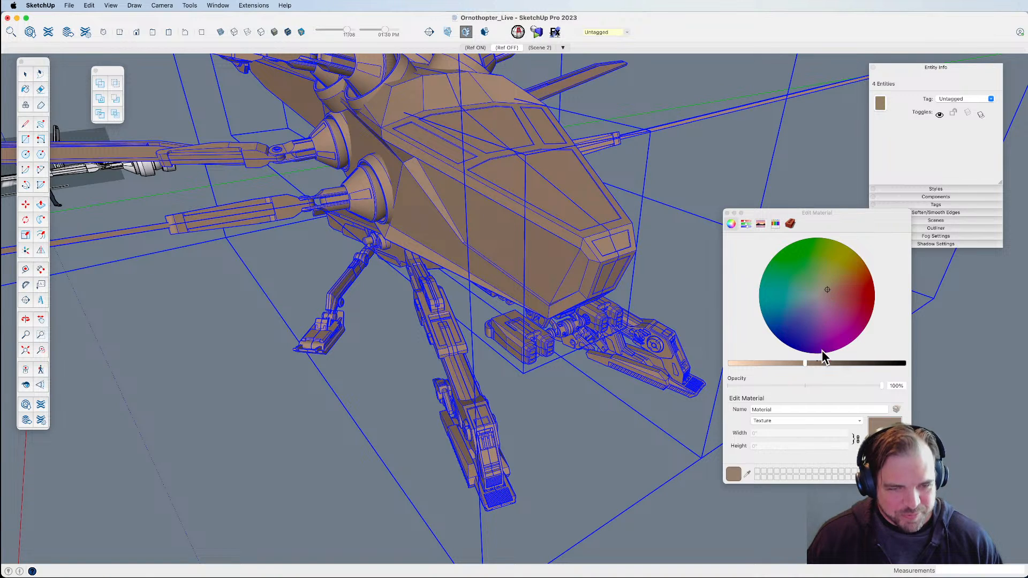
{"action": "left_click_drag", "start_coordinate": [823, 363], "coordinate": [809, 364]}
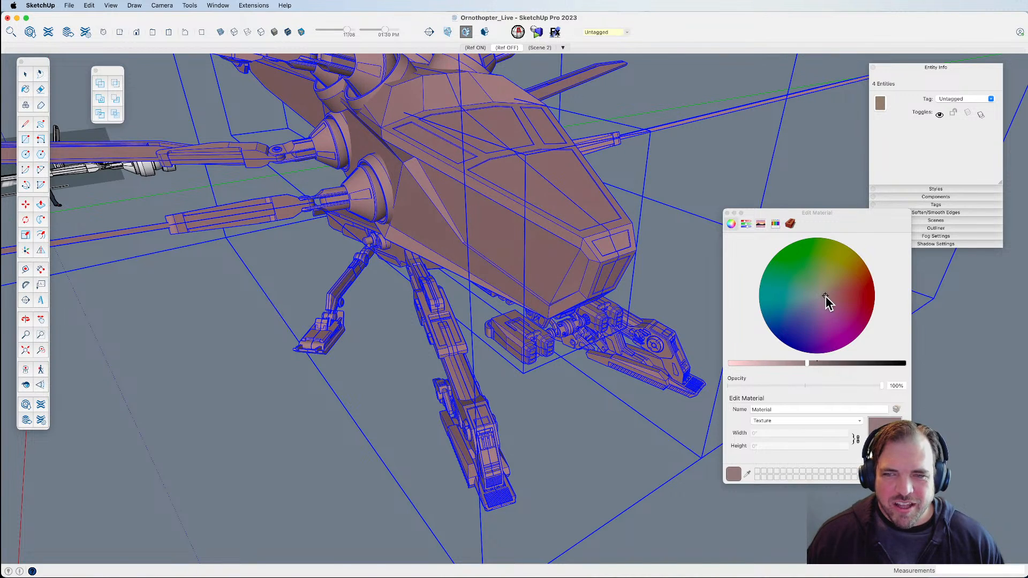
{"action": "left_click_drag", "start_coordinate": [825, 298], "coordinate": [820, 298]}
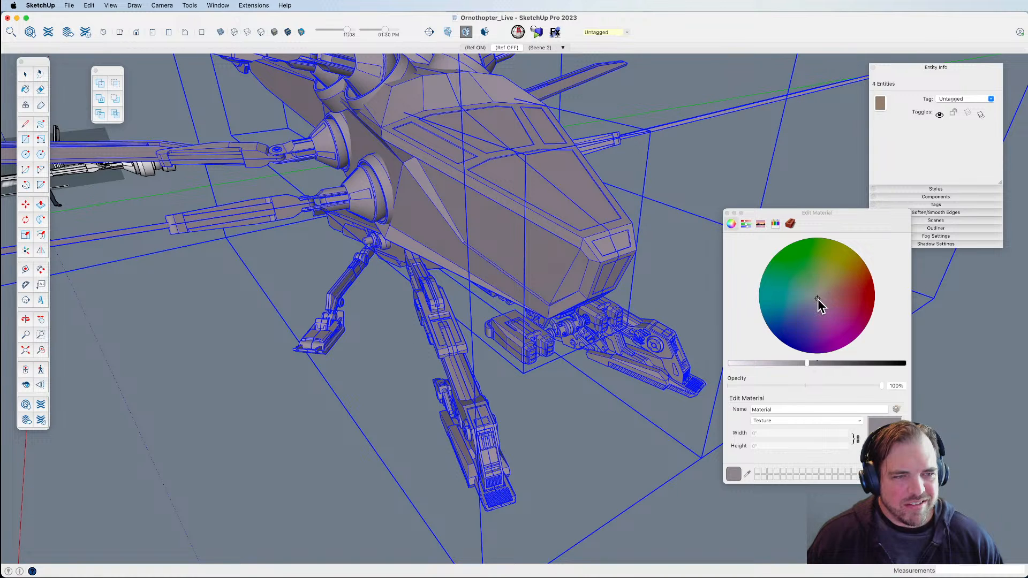
{"action": "left_click_drag", "start_coordinate": [807, 365], "coordinate": [818, 364]}
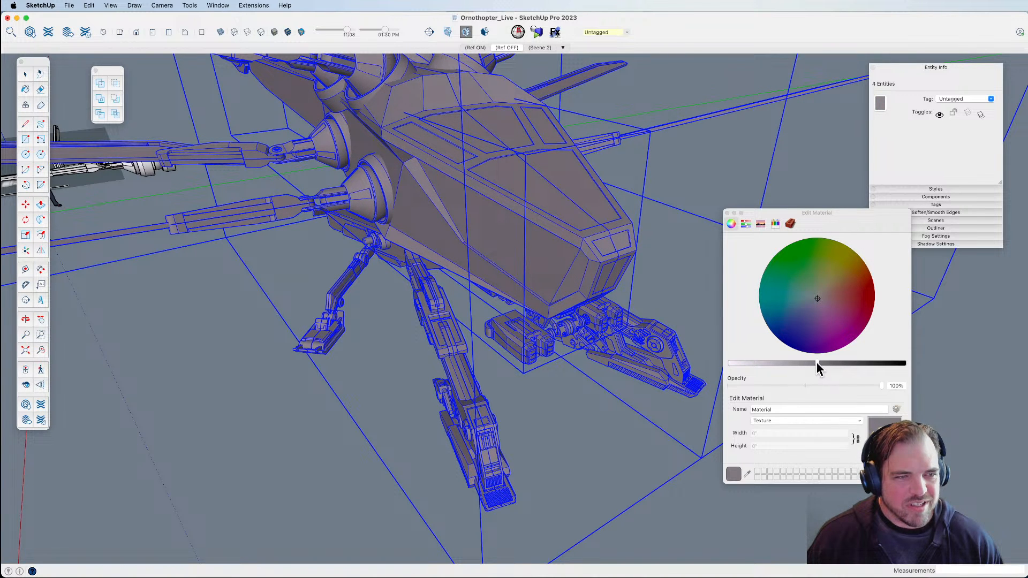
Open the hull group, select the large windscreen face and mix a lighter, slightly bluish grey paint colour.
{"action": "key", "text": "space"}
{"action": "left_click", "coordinate": [566, 448]}
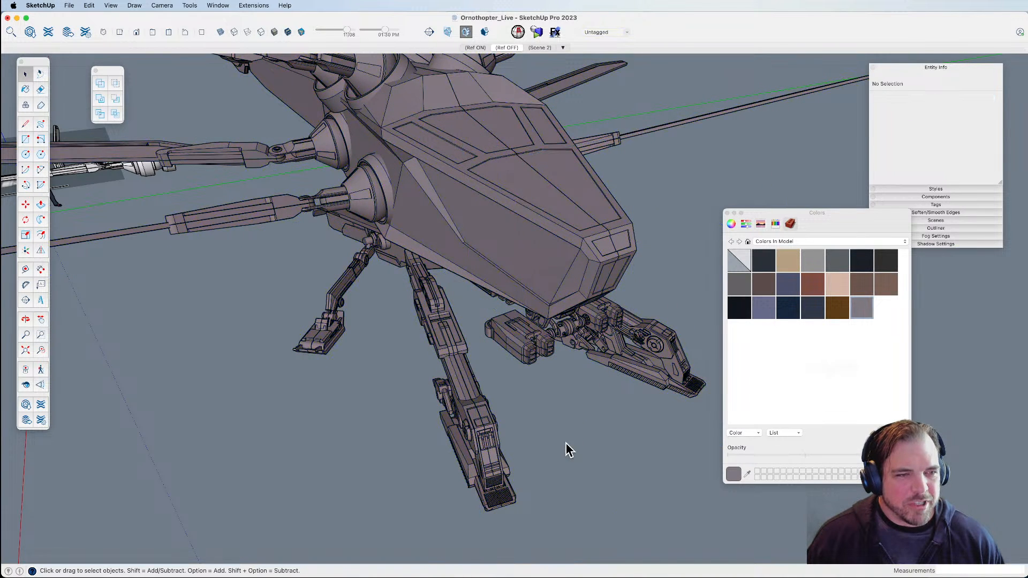
{"action": "middle_click_drag", "start_coordinate": [567, 448], "coordinate": [512, 300]}
{"action": "scroll", "coordinate": [514, 279], "scroll_direction": "up", "scroll_amount": 6}
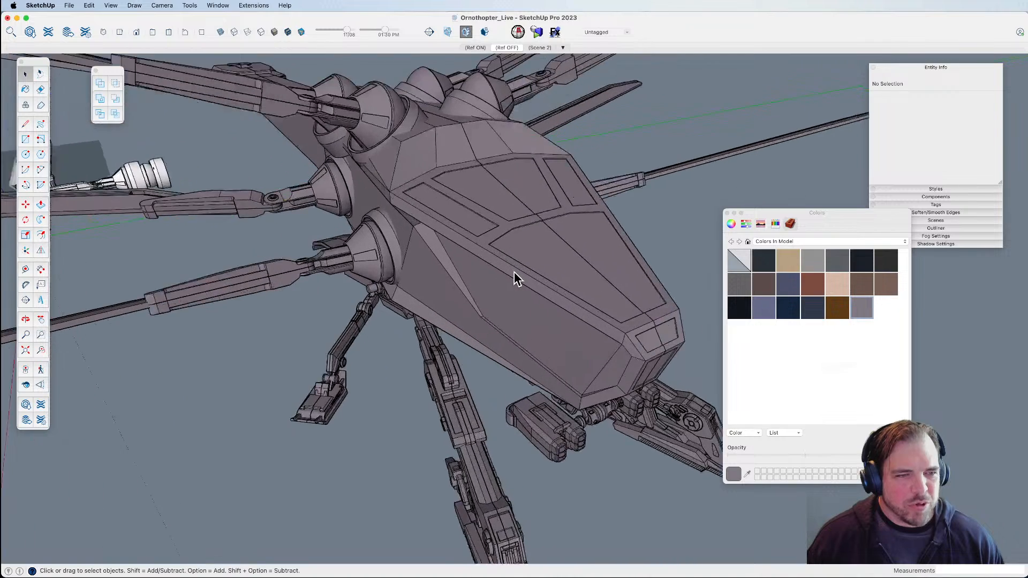
{"action": "left_click", "coordinate": [557, 261]}
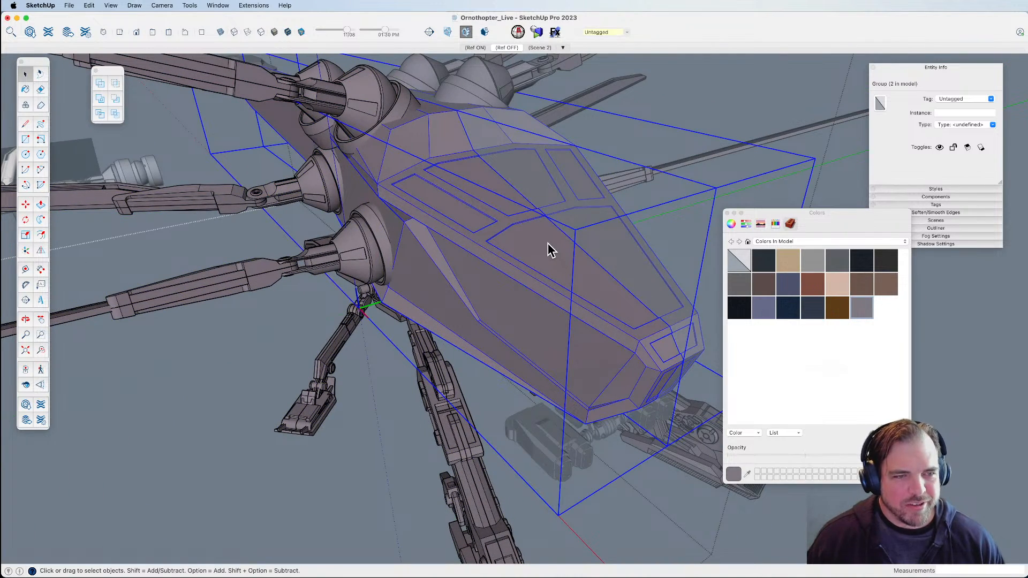
{"action": "double_click", "coordinate": [570, 266]}
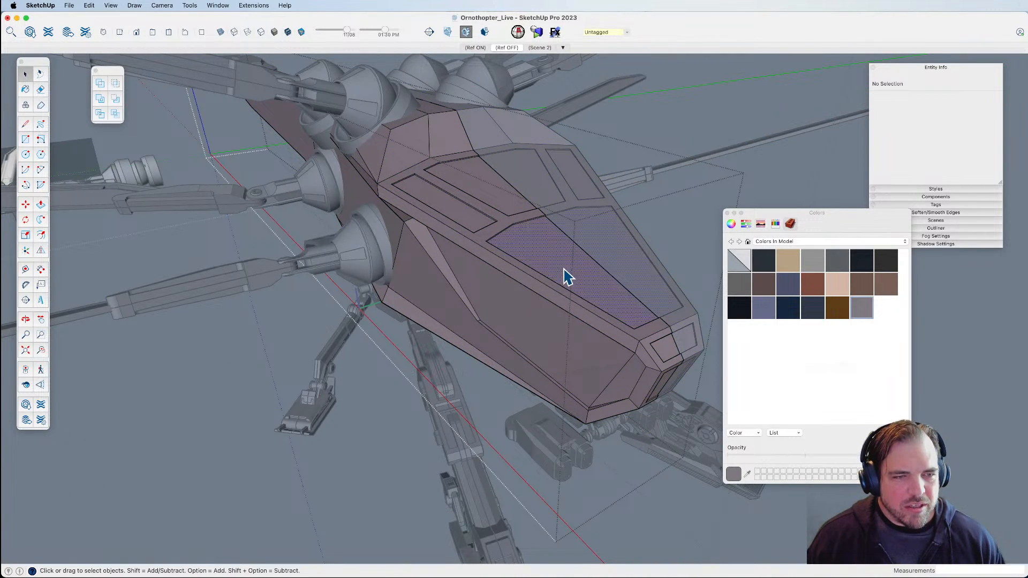
{"action": "left_click", "coordinate": [731, 225]}
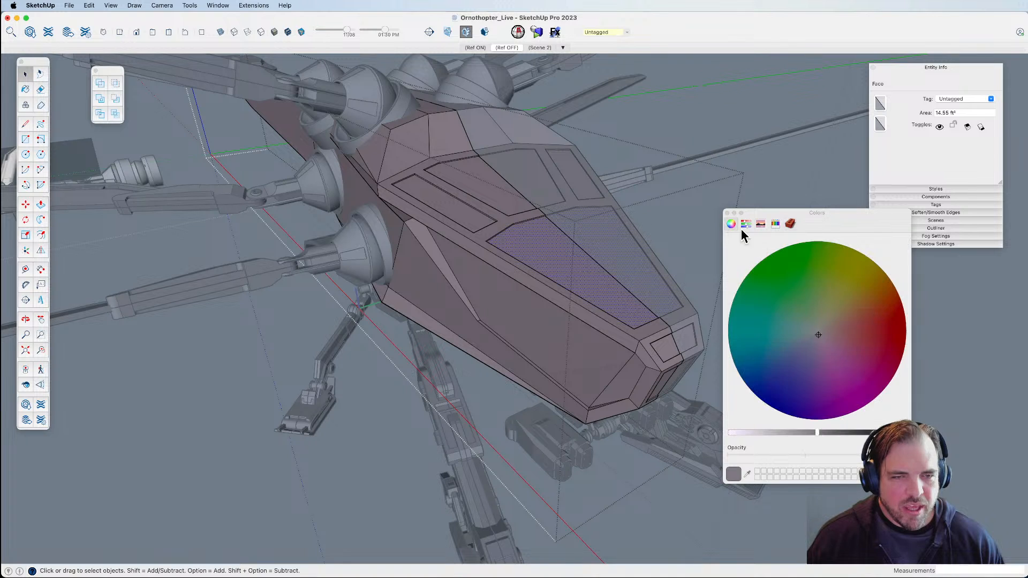
{"action": "left_click", "coordinate": [807, 338]}
{"action": "left_click_drag", "start_coordinate": [817, 433], "coordinate": [796, 432]}
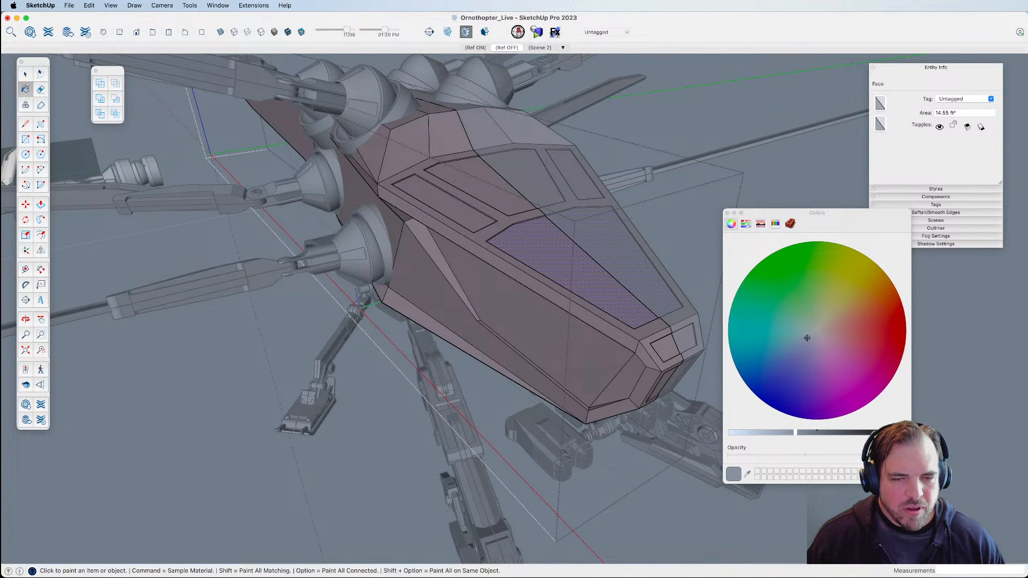
Paint the windscreen, the upper canopy windows and the nose panels with the blue-grey, leave the group and close the colour picker.
{"action": "left_click", "coordinate": [571, 260]}
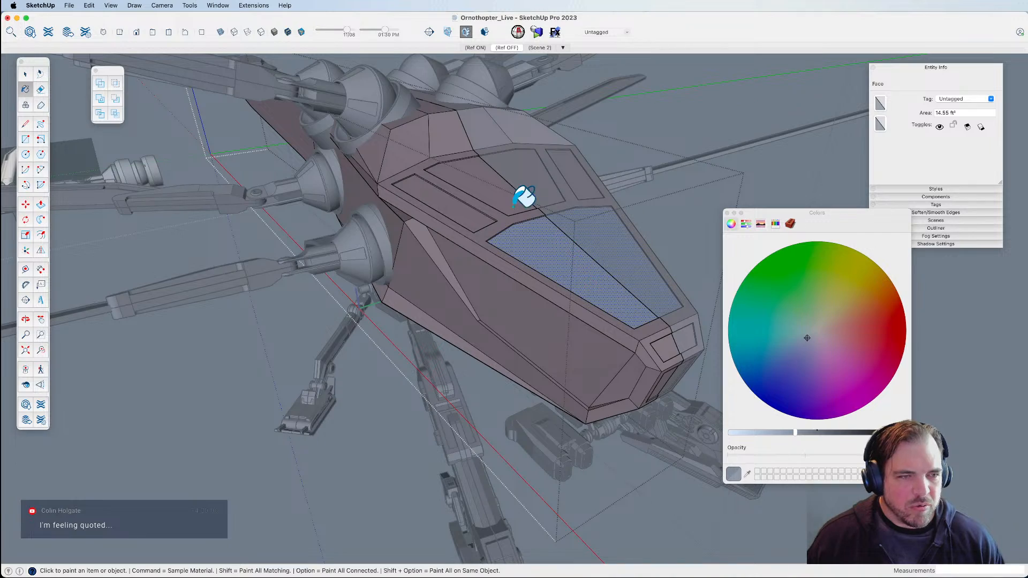
{"action": "left_click", "coordinate": [500, 195]}
{"action": "left_click", "coordinate": [467, 214]}
{"action": "mouse_move", "coordinate": [592, 346]}
{"action": "middle_mouse_down"}
{"action": "mouse_move", "coordinate": [523, 216]}
{"action": "mouse_move", "coordinate": [641, 246]}
{"action": "middle_mouse_up"}
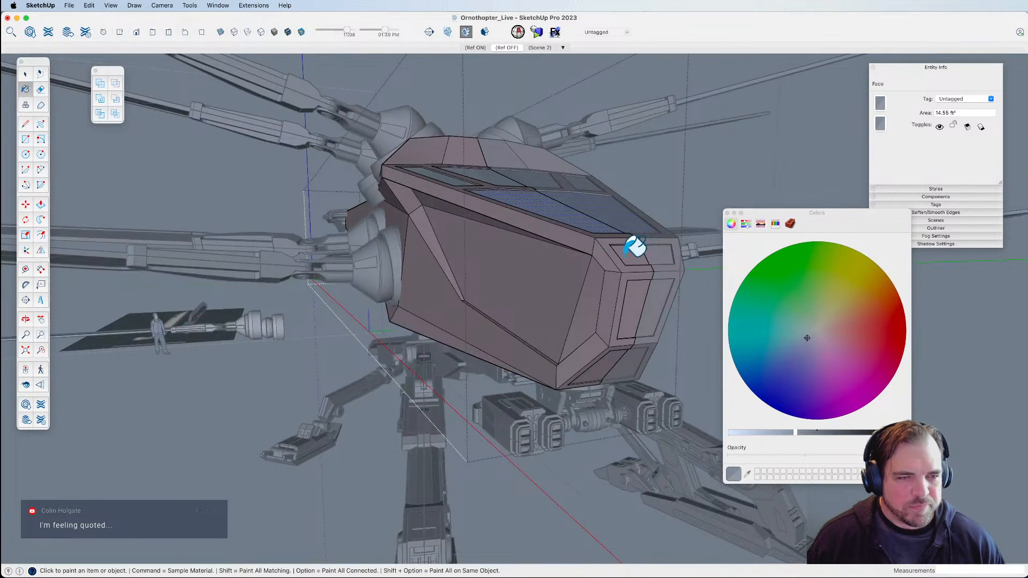
{"action": "middle_click_drag", "start_coordinate": [619, 357], "coordinate": [576, 423]}
{"action": "key", "text": "space"}
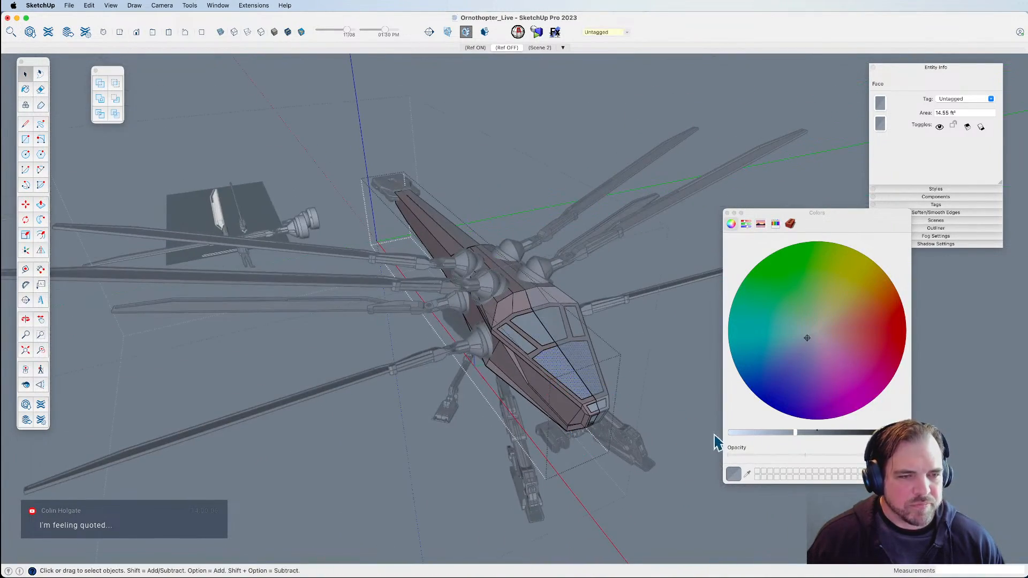
{"action": "left_click", "coordinate": [711, 343]}
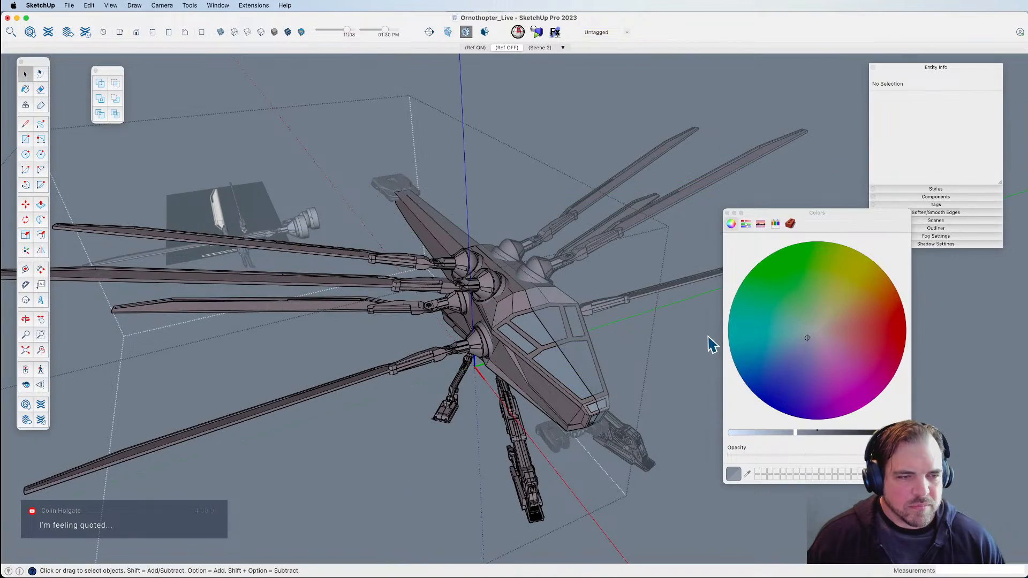
{"action": "left_click", "coordinate": [727, 213]}
Draw a very large ground circle centred beneath the ornithopter and extending far beyond its wings.
{"action": "middle_click_drag", "start_coordinate": [704, 335], "coordinate": [664, 305]}
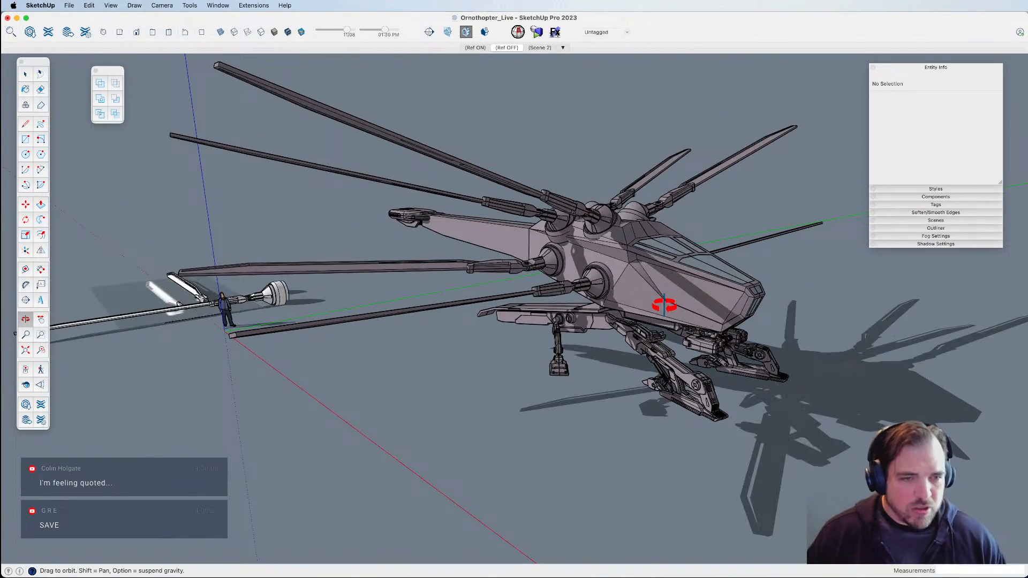
{"action": "middle_click_drag", "start_coordinate": [608, 241], "coordinate": [664, 407]}
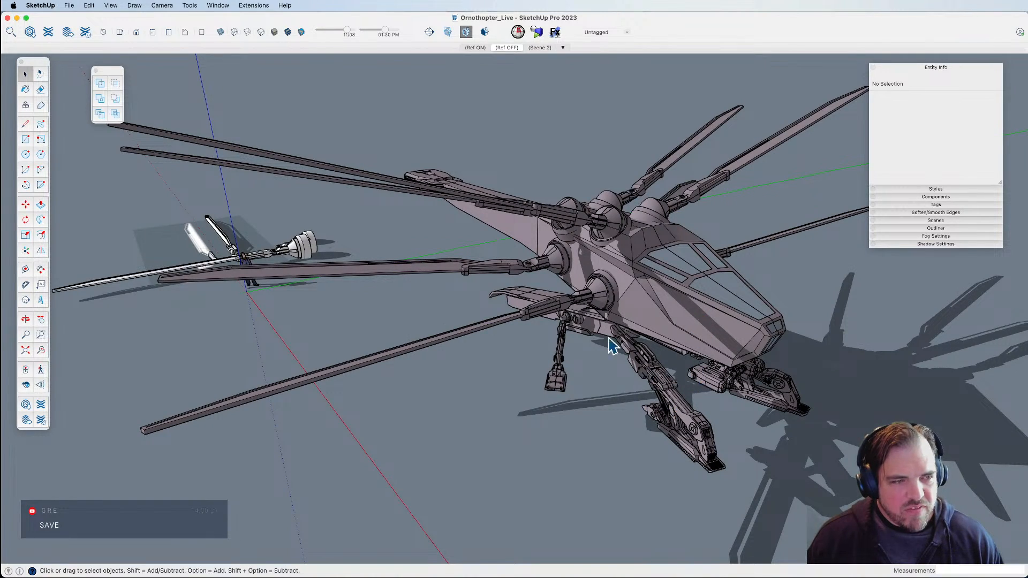
{"action": "scroll", "coordinate": [610, 364], "scroll_direction": "down", "scroll_amount": 5}
{"action": "middle_click_drag", "start_coordinate": [592, 374], "coordinate": [560, 455]}
{"action": "left_click_drag", "start_coordinate": [606, 400], "coordinate": [529, 332]}
{"action": "scroll", "coordinate": [603, 448], "scroll_direction": "up", "scroll_amount": 5}
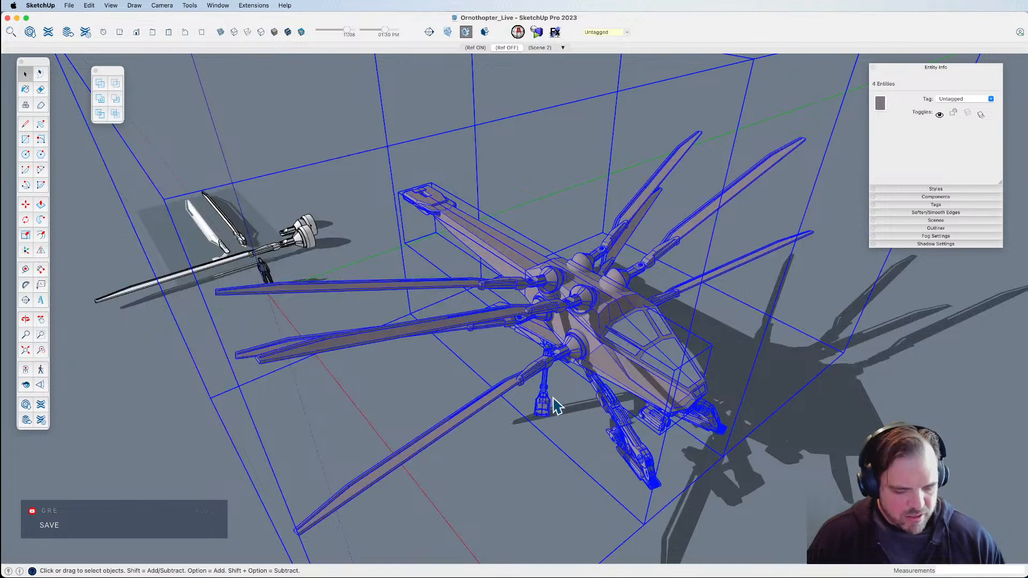
{"action": "key", "text": "c"}
{"action": "scroll", "coordinate": [562, 367], "scroll_direction": "down", "scroll_amount": 4}
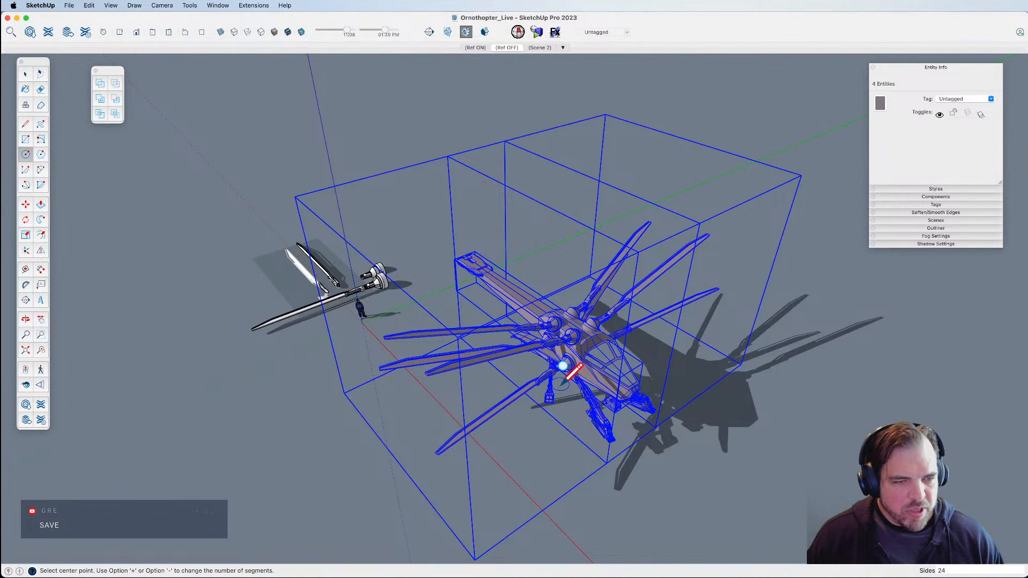
{"action": "scroll", "coordinate": [561, 383], "scroll_direction": "down", "scroll_amount": 3}
{"action": "left_click", "coordinate": [561, 382]}
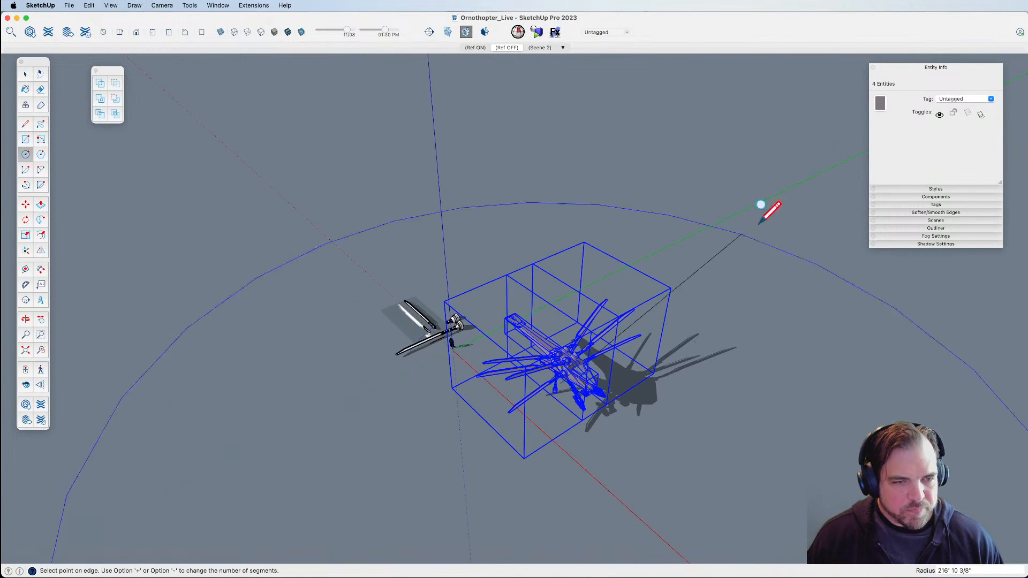
{"action": "left_click", "coordinate": [848, 211]}
Select the spare wing parts, reference image and scale figure near the origin and move them about 157' away from the craft.
{"action": "key", "text": "space"}
{"action": "left_click_drag", "start_coordinate": [356, 278], "coordinate": [495, 399]}
{"action": "key", "text": "m"}
{"action": "left_click", "coordinate": [417, 368]}
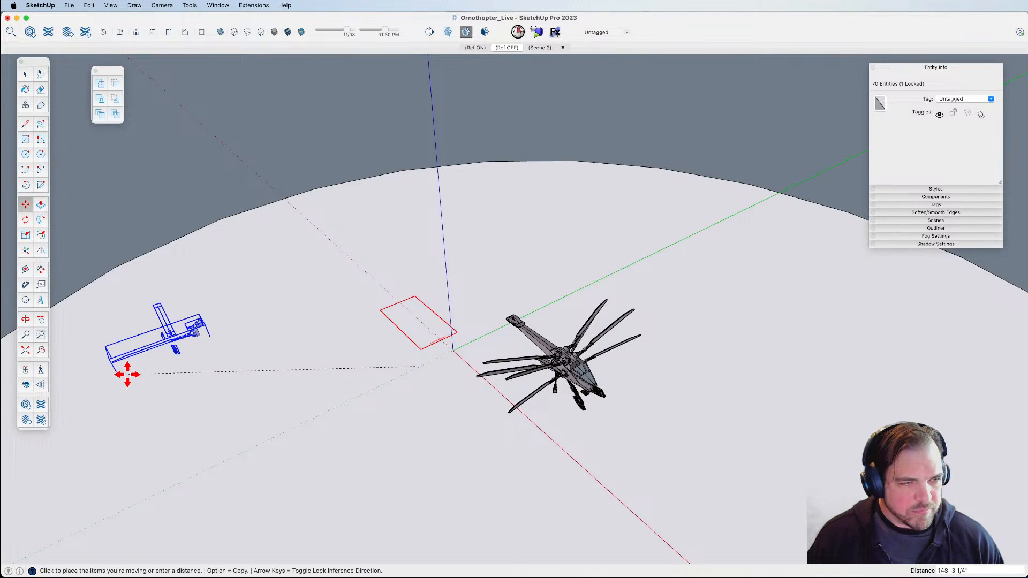
{"action": "key", "text": "space"}
{"action": "key", "text": "m"}
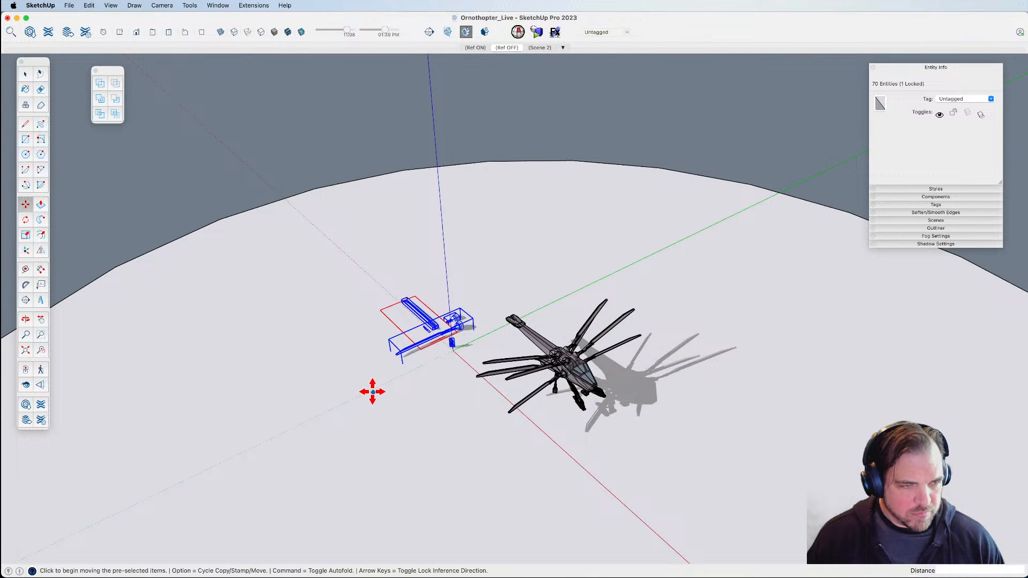
{"action": "left_click", "coordinate": [373, 392]}
{"action": "left_click", "coordinate": [58, 391]}
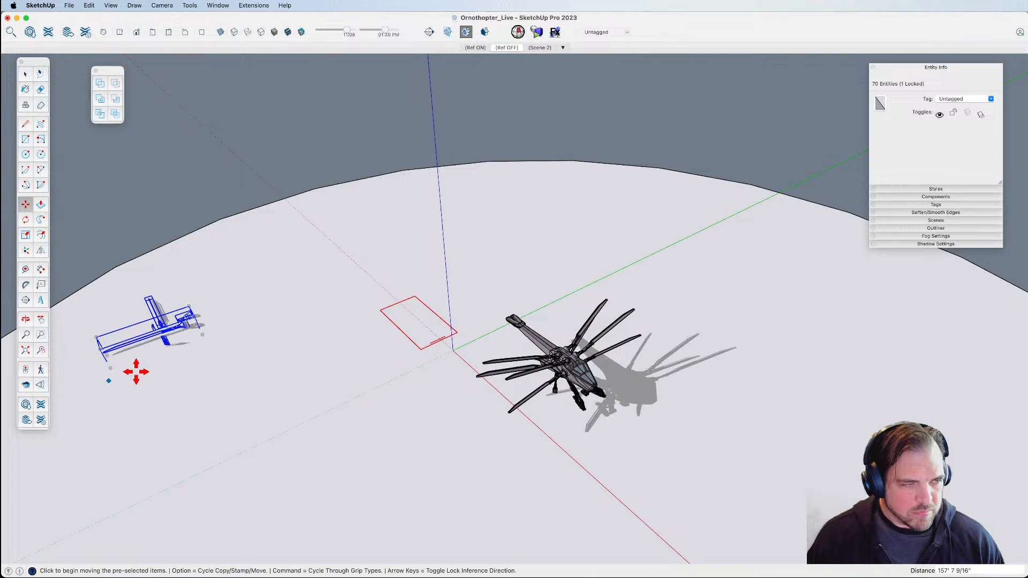
Move the scale figure back on its own and place it on the ground in front of the ornithopter's nose.
{"action": "key", "text": "space"}
{"action": "left_click", "coordinate": [166, 342]}
{"action": "key", "text": "m"}
{"action": "left_click", "coordinate": [158, 388]}
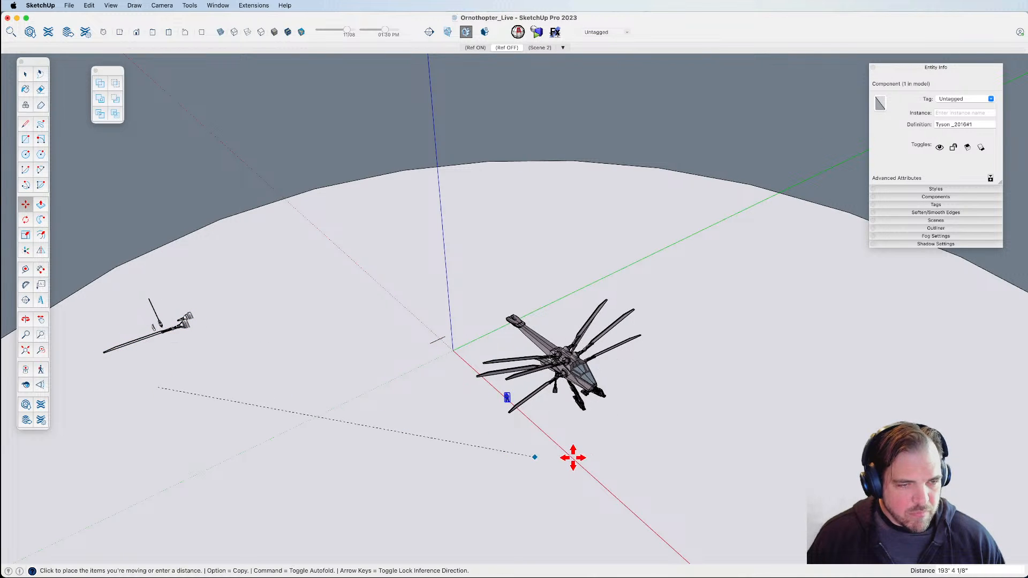
{"action": "left_click", "coordinate": [608, 458]}
{"action": "scroll", "coordinate": [578, 429], "scroll_direction": "up", "scroll_amount": 5}
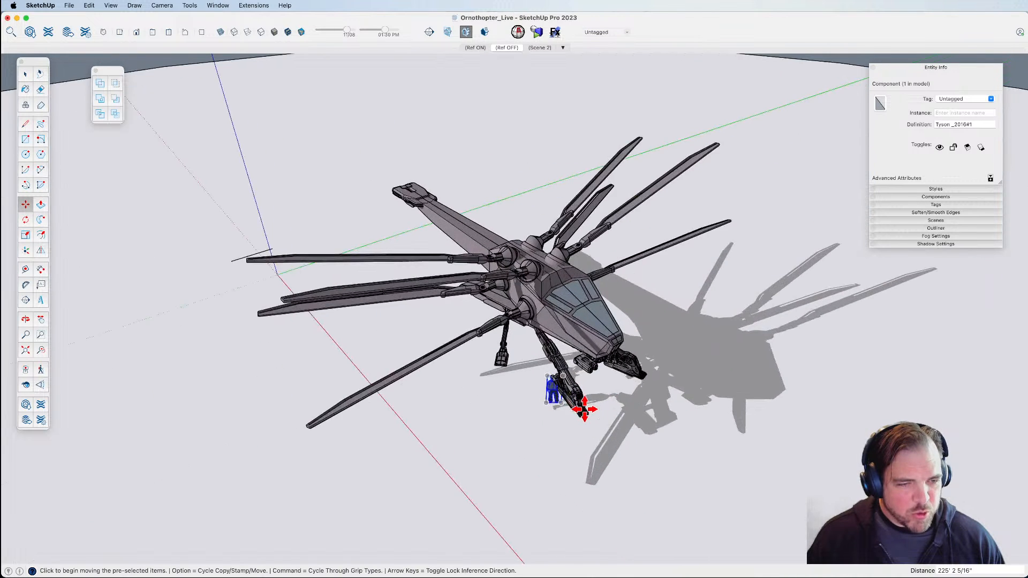
{"action": "left_click", "coordinate": [567, 435]}
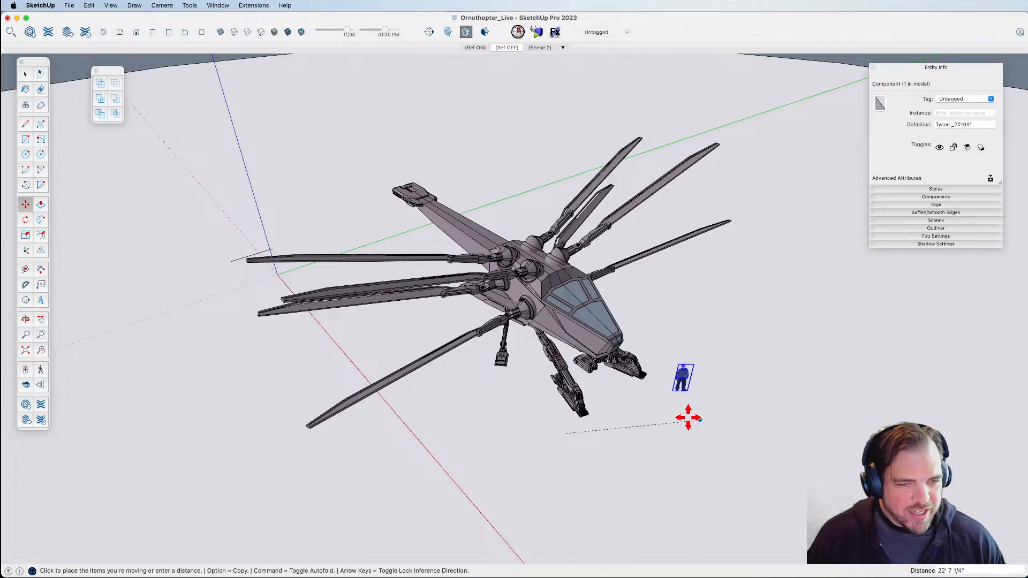
{"action": "left_click", "coordinate": [653, 416]}
Frame the ornithopter from a low three-quarter angle, clear the selection, save the model and render the view.
{"action": "middle_click_drag", "start_coordinate": [653, 416], "coordinate": [659, 324]}
{"action": "scroll", "coordinate": [595, 314], "scroll_direction": "up", "scroll_amount": 4}
{"action": "middle_click_drag", "start_coordinate": [593, 316], "coordinate": [576, 337]}
{"action": "middle_click_drag", "start_coordinate": [575, 336], "coordinate": [600, 382]}
{"action": "scroll", "coordinate": [578, 331], "scroll_direction": "up", "scroll_amount": 1}
{"action": "scroll", "coordinate": [578, 333], "scroll_direction": "up", "scroll_amount": 1}
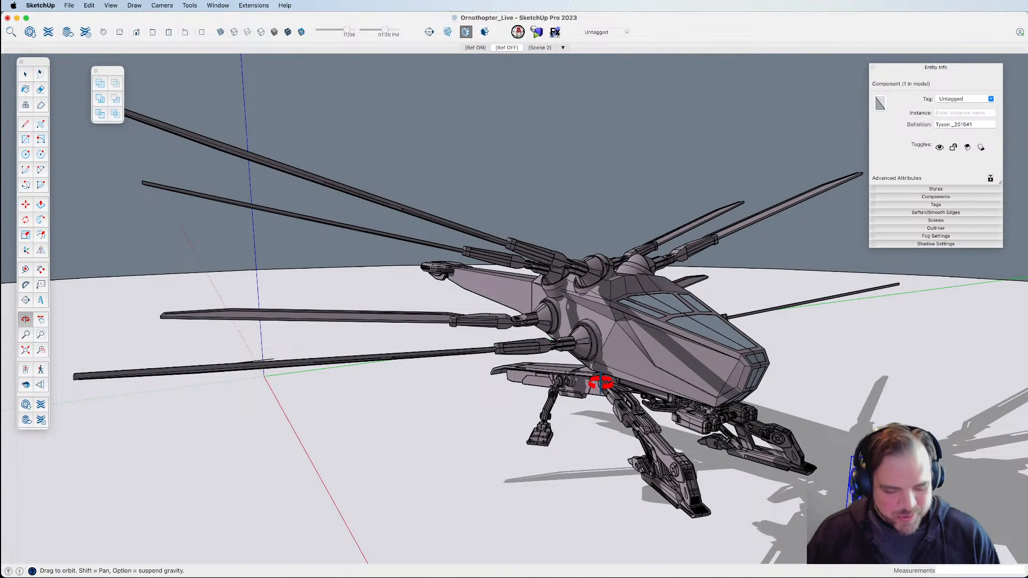
{"action": "middle_click_drag", "start_coordinate": [601, 382], "coordinate": [597, 412]}
{"action": "scroll", "coordinate": [590, 409], "scroll_direction": "up", "scroll_amount": 2}
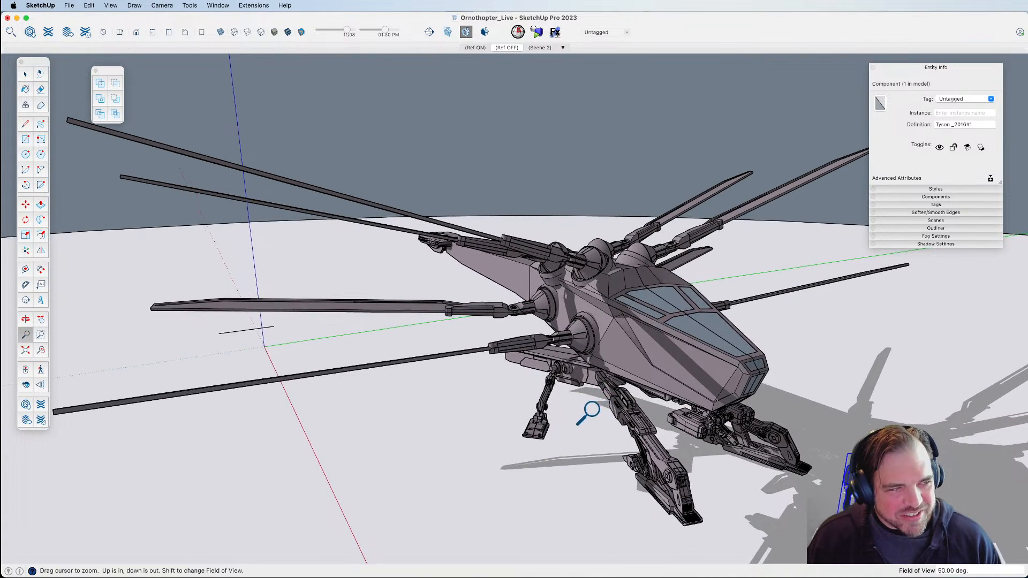
{"action": "left_click", "coordinate": [612, 184]}
{"action": "key", "text": "super+s"}
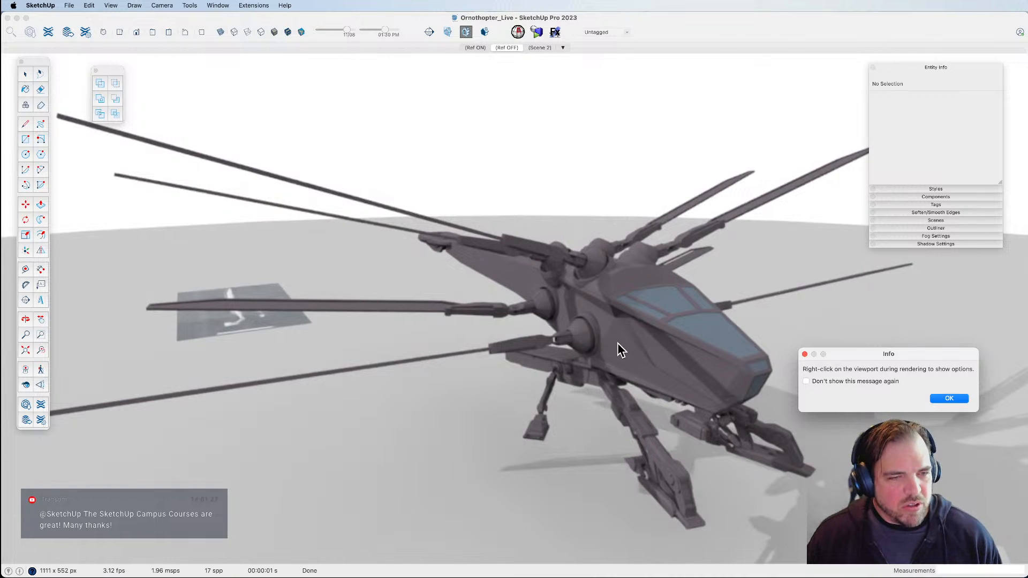
{"action": "left_click", "coordinate": [948, 399]}
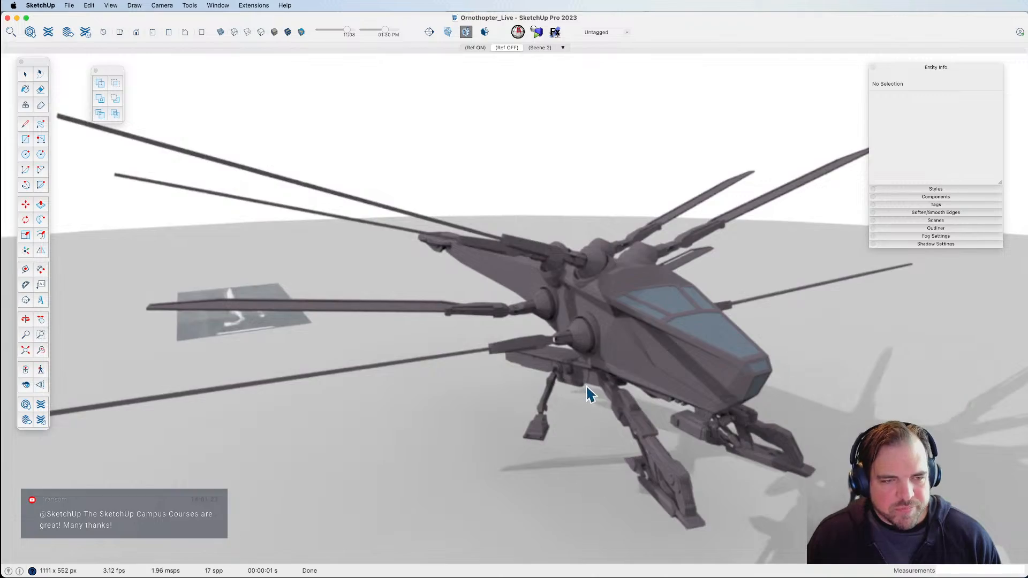
Open the hull group and paint the large side window and the lower chin panel with the same blue-grey, then leave the group.
{"action": "key", "text": "o"}
{"action": "middle_click_drag", "start_coordinate": [598, 379], "coordinate": [573, 374], "text": "shift"}
{"action": "scroll", "coordinate": [631, 386], "scroll_direction": "up", "scroll_amount": 3}
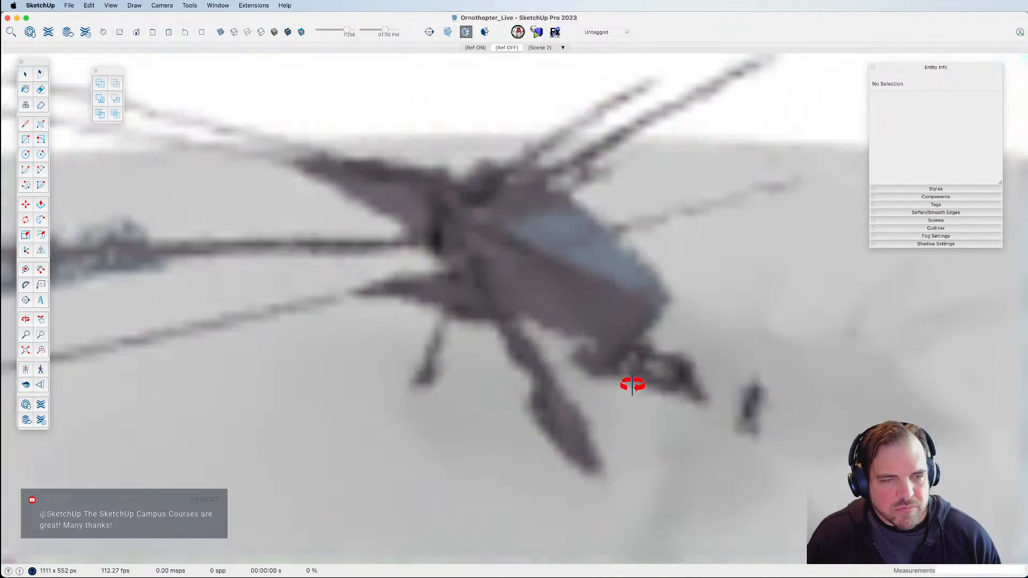
{"action": "mouse_move", "coordinate": [474, 234]}
{"action": "left_mouse_down"}
{"action": "mouse_move", "coordinate": [518, 248]}
{"action": "mouse_move", "coordinate": [600, 312]}
{"action": "mouse_move", "coordinate": [620, 264]}
{"action": "mouse_move", "coordinate": [634, 291]}
{"action": "left_mouse_up"}
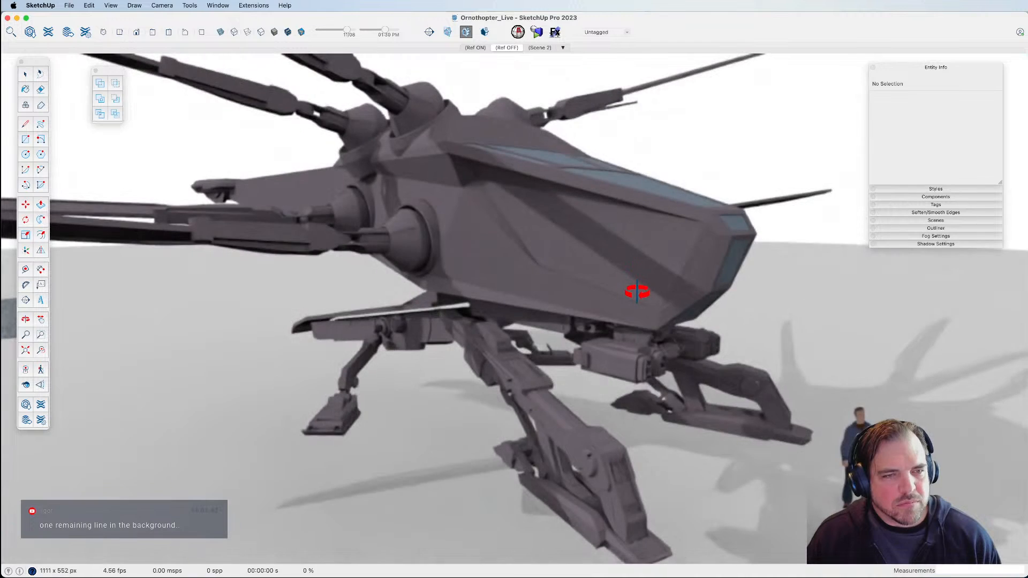
{"action": "key", "text": "space"}
{"action": "left_click", "coordinate": [673, 268]}
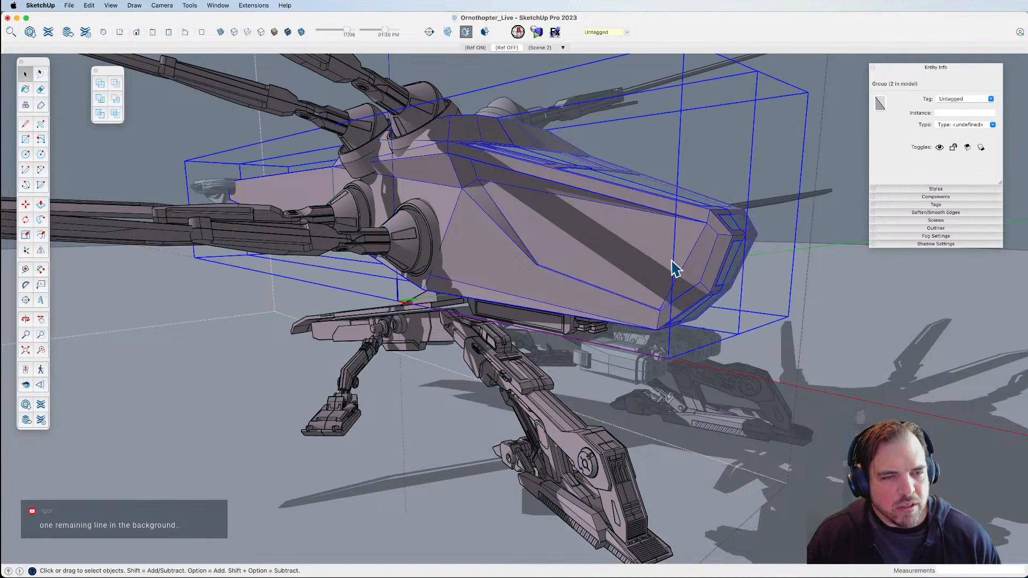
{"action": "double_click", "coordinate": [674, 267]}
{"action": "left_click", "coordinate": [673, 265]}
{"action": "key", "text": "b"}
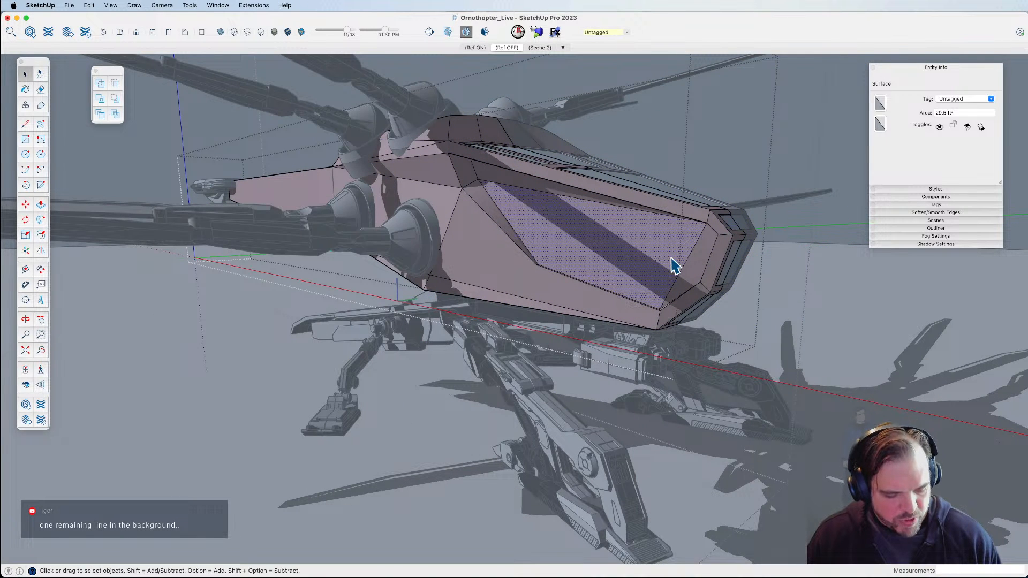
{"action": "left_click", "coordinate": [675, 254]}
{"action": "left_click", "coordinate": [705, 292]}
{"action": "key", "text": "space"}
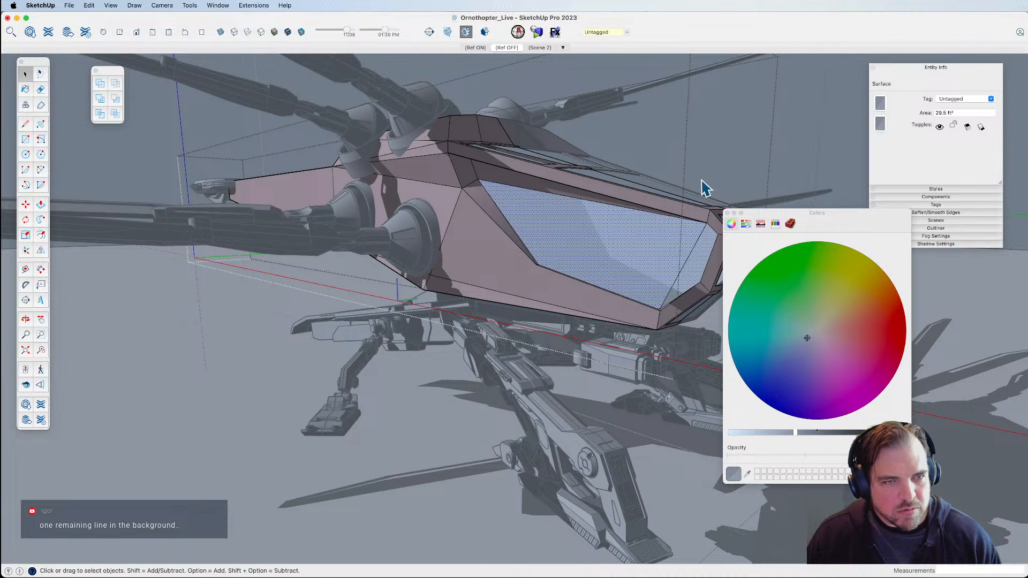
{"action": "left_click", "coordinate": [852, 176]}
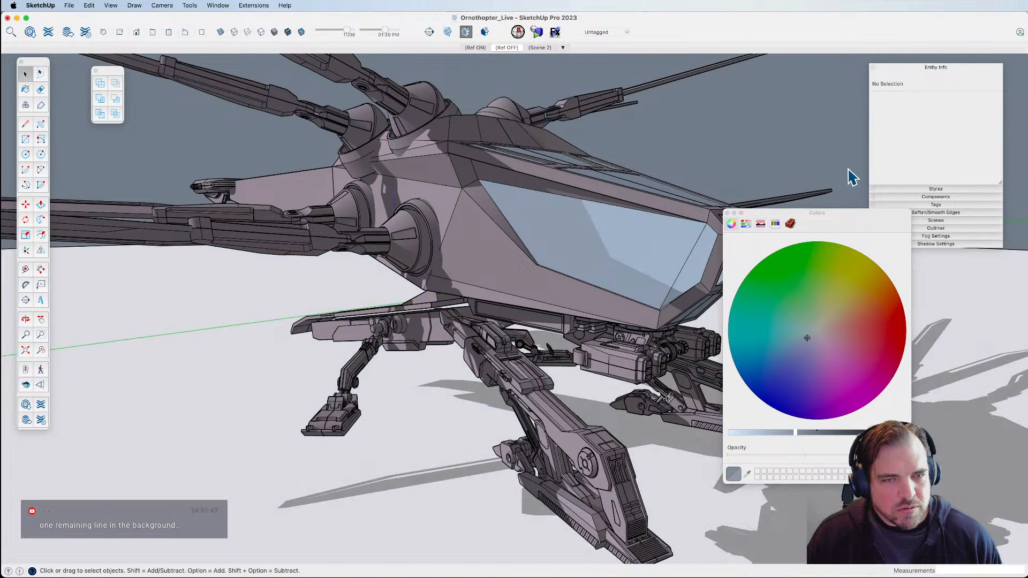
{"action": "left_click", "coordinate": [727, 213]}
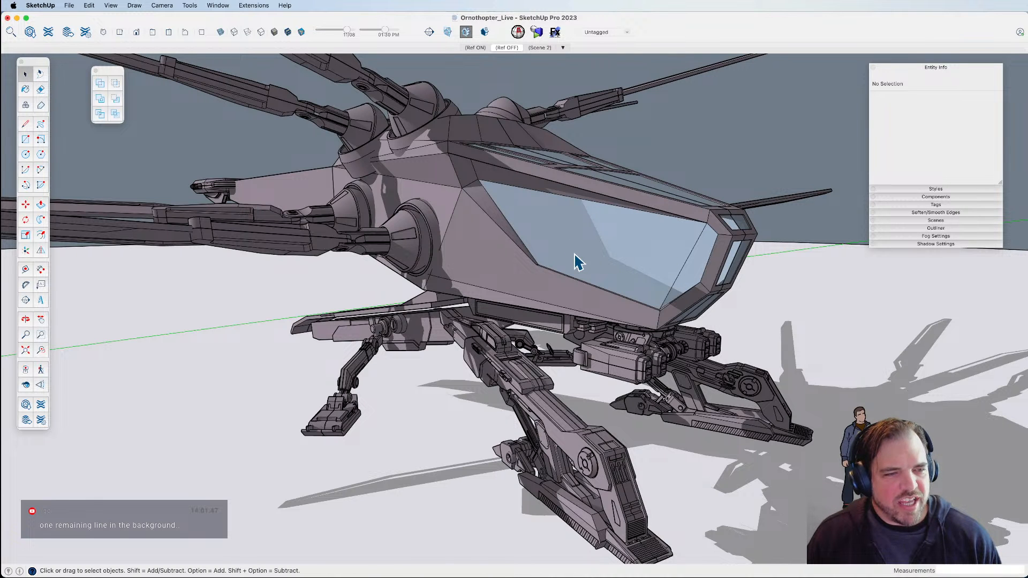
Render the close-up of the painted hull and examine the whole craft beside the scale figure from a low angle.
{"action": "left_click", "coordinate": [536, 32]}
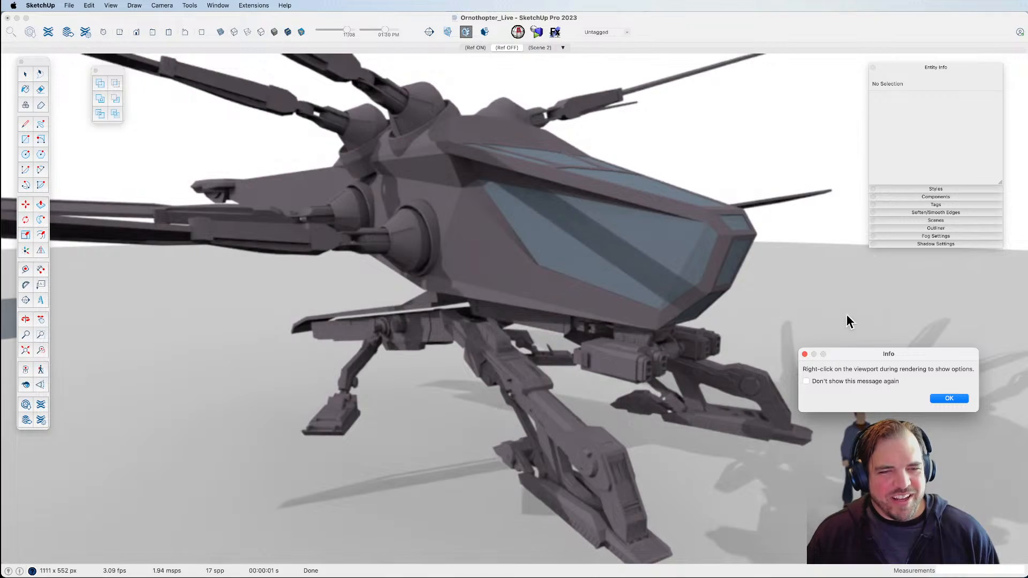
{"action": "left_click", "coordinate": [804, 354]}
{"action": "key", "text": "h"}
{"action": "middle_click_drag", "start_coordinate": [590, 185], "coordinate": [636, 284], "text": "shift"}
{"action": "scroll", "coordinate": [623, 230], "scroll_direction": "down", "scroll_amount": 5}
{"action": "middle_click_drag", "start_coordinate": [622, 230], "coordinate": [639, 273], "text": "shift"}
{"action": "middle_click_drag", "start_coordinate": [639, 273], "coordinate": [601, 114]}
{"action": "key", "text": "space"}
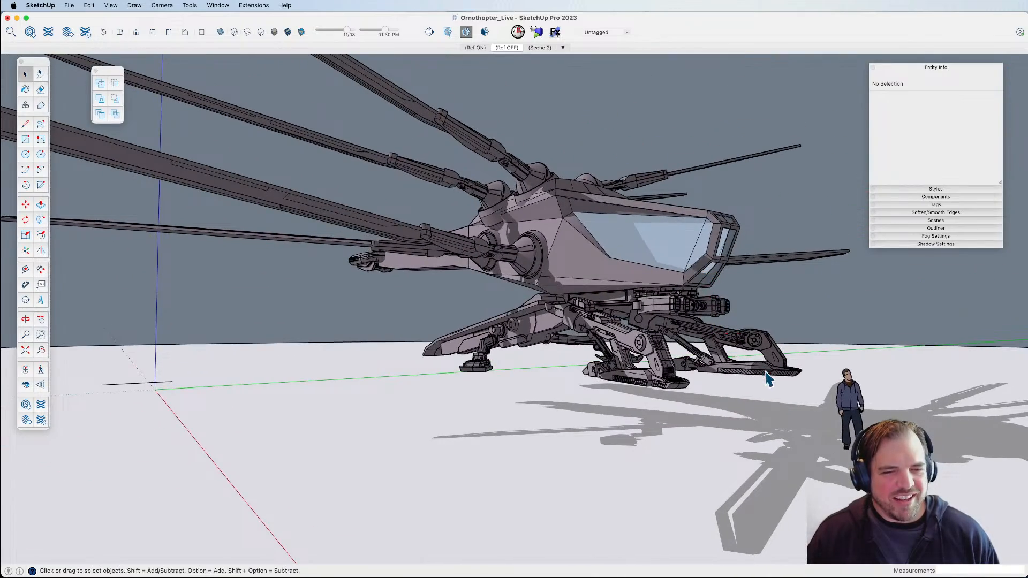
{"action": "scroll", "coordinate": [637, 313], "scroll_direction": "down", "scroll_amount": 3}
{"action": "middle_click_drag", "start_coordinate": [673, 347], "coordinate": [673, 292]}
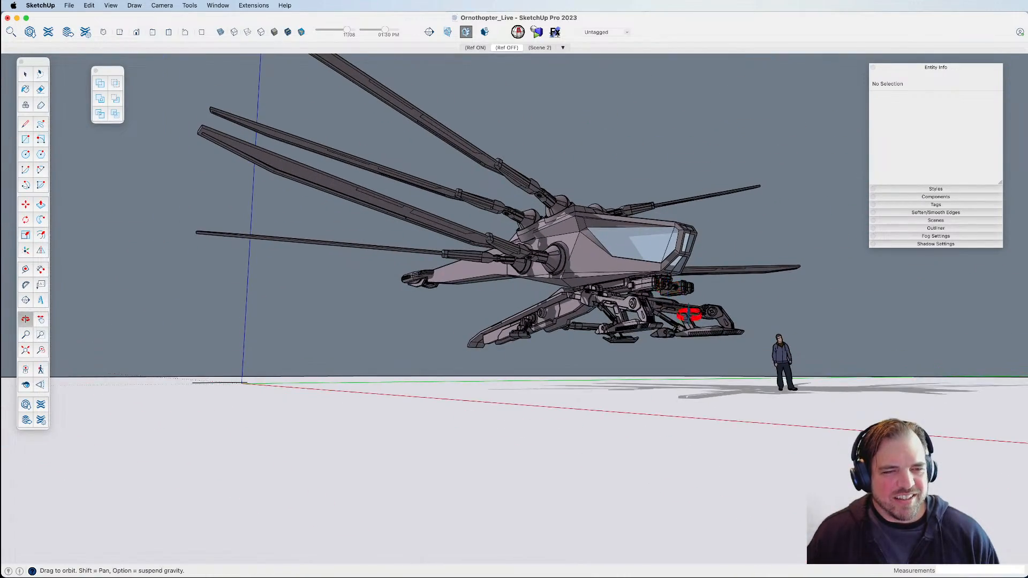
Group all the ornithopter's parts without the scale figure, and lower the group until its landing feet rest on the ground.
{"action": "left_click_drag", "start_coordinate": [709, 338], "coordinate": [373, 148]}
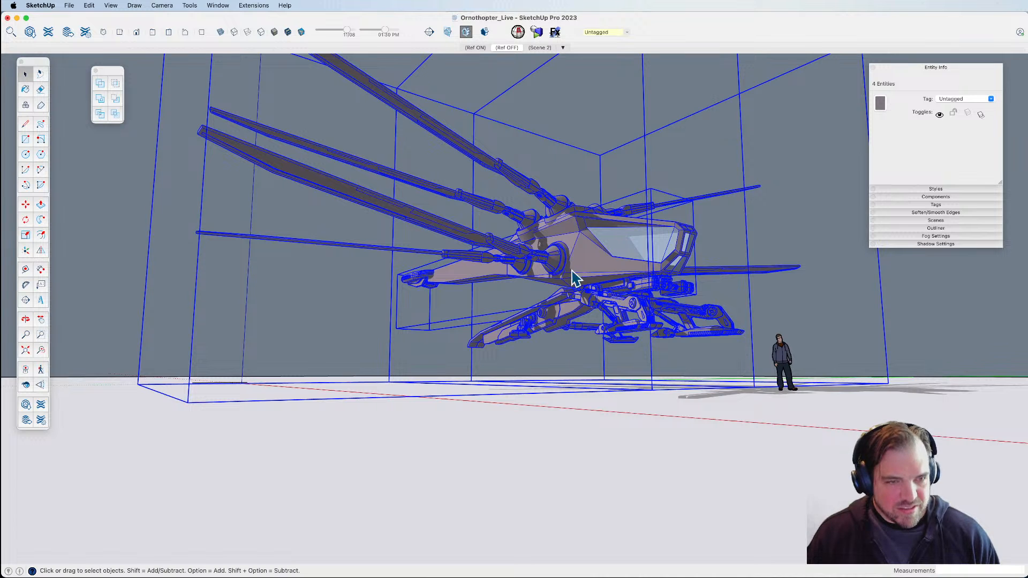
{"action": "key", "text": "super+g"}
{"action": "scroll", "coordinate": [649, 341], "scroll_direction": "up", "scroll_amount": 5}
{"action": "scroll", "coordinate": [684, 331], "scroll_direction": "down", "scroll_amount": 5}
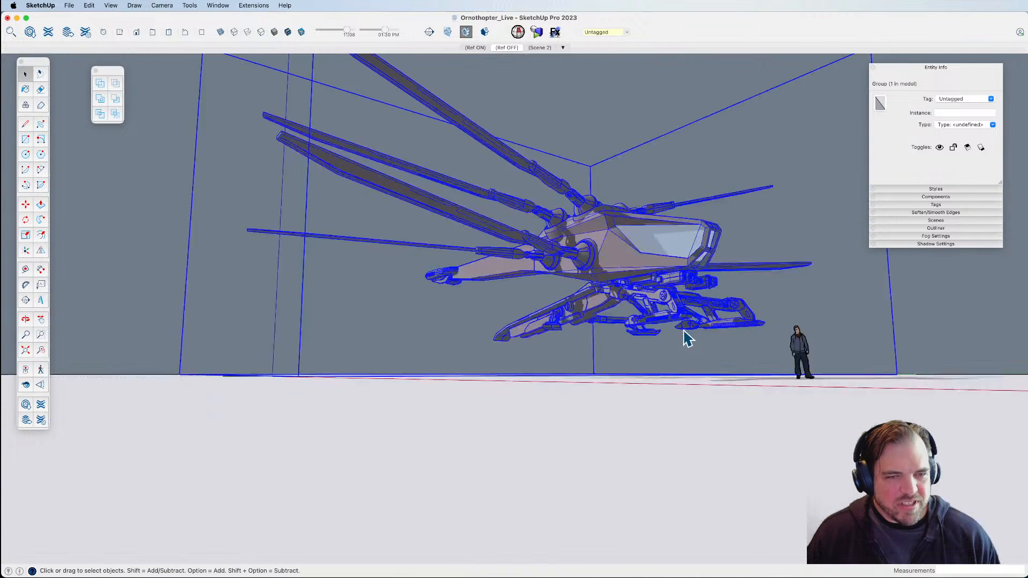
{"action": "scroll", "coordinate": [688, 338], "scroll_direction": "down", "scroll_amount": 1}
{"action": "key", "text": "h"}
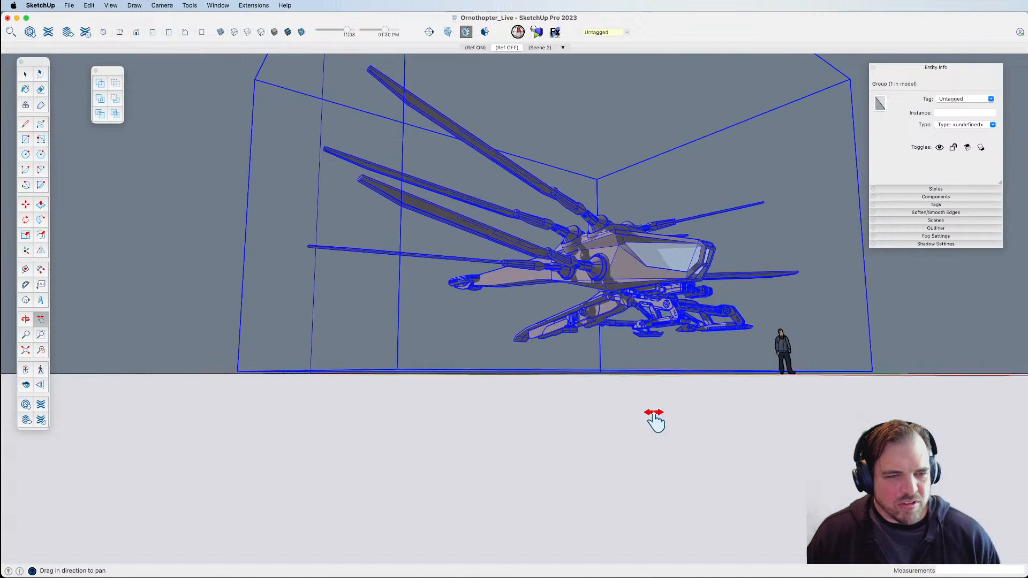
{"action": "scroll", "coordinate": [653, 337], "scroll_direction": "up", "scroll_amount": 5}
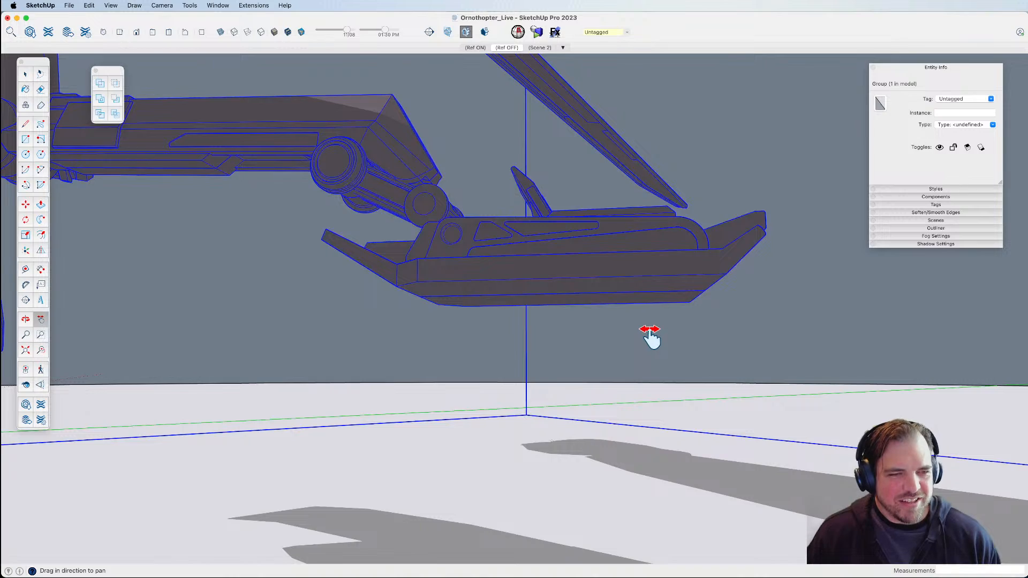
{"action": "scroll", "coordinate": [650, 330], "scroll_direction": "up", "scroll_amount": 5}
{"action": "middle_click_drag", "start_coordinate": [651, 330], "coordinate": [646, 455], "text": "shift"}
{"action": "middle_click_drag", "start_coordinate": [613, 225], "coordinate": [609, 385], "text": "shift"}
{"action": "scroll", "coordinate": [642, 335], "scroll_direction": "up", "scroll_amount": 6}
{"action": "scroll", "coordinate": [600, 331], "scroll_direction": "up", "scroll_amount": 3}
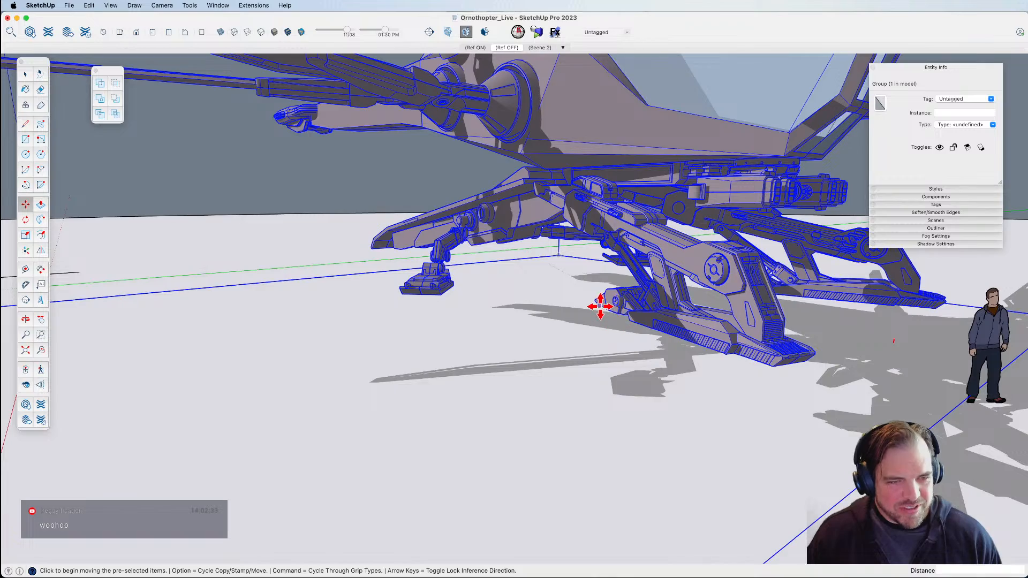
Clear the selection and examine the landed ornithopter's cockpit, wings and landing gear beside the scale figure from several three-quarter angles.
{"action": "key", "text": "shift+s"}
{"action": "mouse_move", "coordinate": [606, 309]}
{"action": "middle_mouse_down", "text": "shift"}
{"action": "mouse_move", "coordinate": [608, 287]}
{"action": "mouse_move", "coordinate": [564, 420]}
{"action": "mouse_move", "coordinate": [537, 386]}
{"action": "mouse_move", "coordinate": [519, 418]}
{"action": "mouse_move", "coordinate": [663, 379]}
{"action": "middle_mouse_up", "text": "shift"}
{"action": "scroll", "coordinate": [563, 426], "scroll_direction": "down", "scroll_amount": 5}
{"action": "key", "text": "shift+s"}
{"action": "left_click", "coordinate": [602, 159]}
{"action": "middle_click_drag", "start_coordinate": [583, 235], "coordinate": [694, 447]}
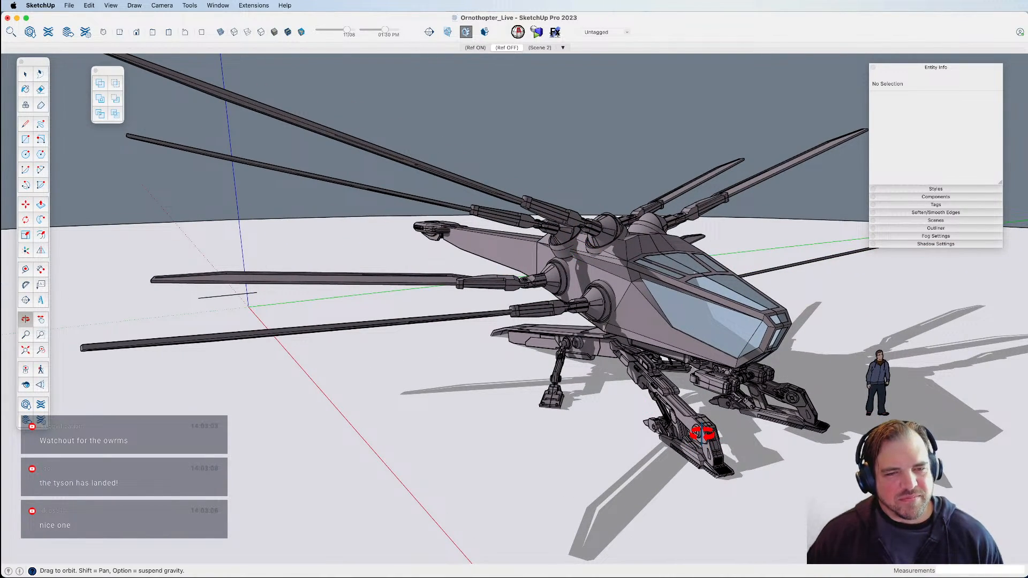
{"action": "scroll", "coordinate": [669, 418], "scroll_direction": "up", "scroll_amount": 5}
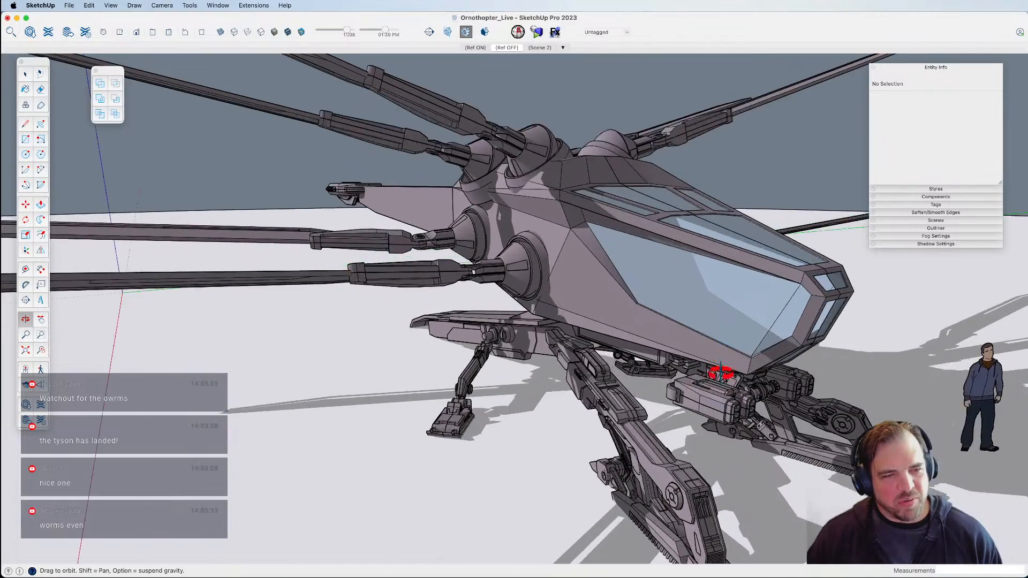
{"action": "middle_click_drag", "start_coordinate": [608, 331], "coordinate": [439, 295]}
{"action": "scroll", "coordinate": [556, 298], "scroll_direction": "down", "scroll_amount": 5}
{"action": "middle_click_drag", "start_coordinate": [566, 298], "coordinate": [644, 347]}
{"action": "scroll", "coordinate": [566, 313], "scroll_direction": "up", "scroll_amount": 2}
{"action": "middle_click_drag", "start_coordinate": [566, 313], "coordinate": [588, 321], "text": "shift"}
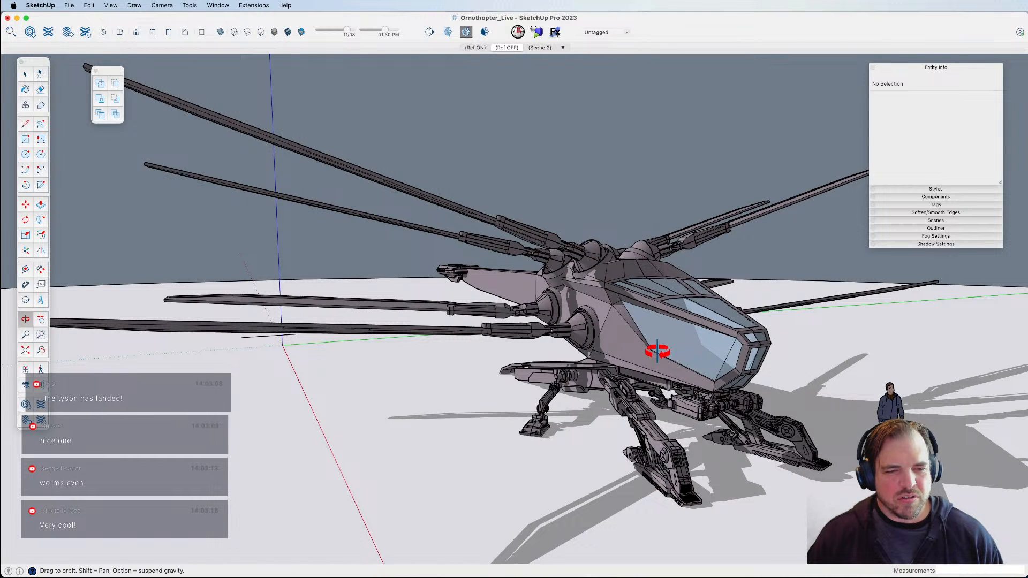
{"action": "middle_click_drag", "start_coordinate": [658, 348], "coordinate": [672, 372]}
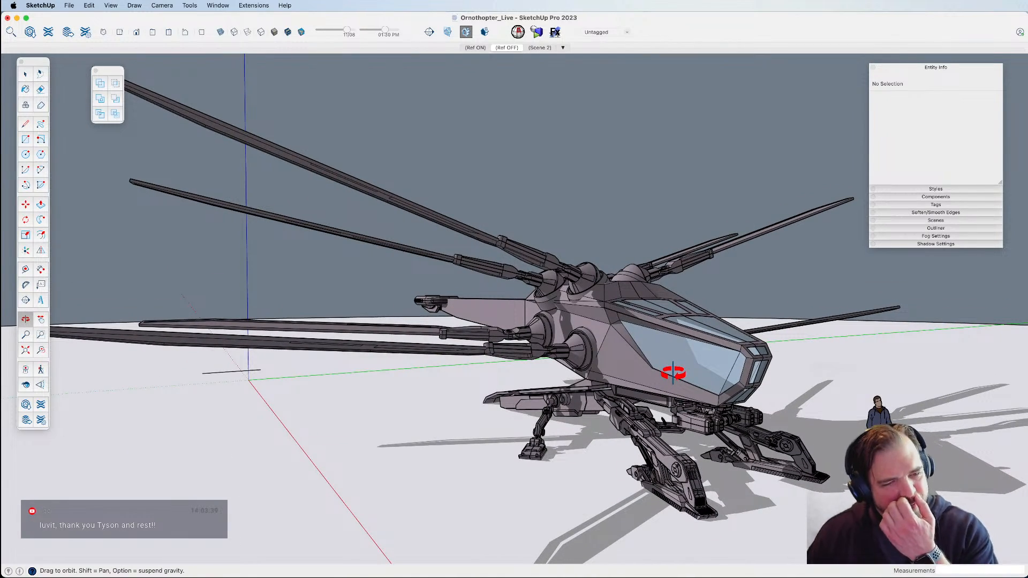
{"action": "mouse_move", "coordinate": [659, 367]}
{"action": "middle_mouse_down"}
{"action": "mouse_move", "coordinate": [617, 344]}
{"action": "mouse_move", "coordinate": [644, 334]}
{"action": "mouse_move", "coordinate": [615, 326]}
{"action": "mouse_move", "coordinate": [603, 389]}
{"action": "mouse_move", "coordinate": [645, 359]}
{"action": "middle_mouse_up"}
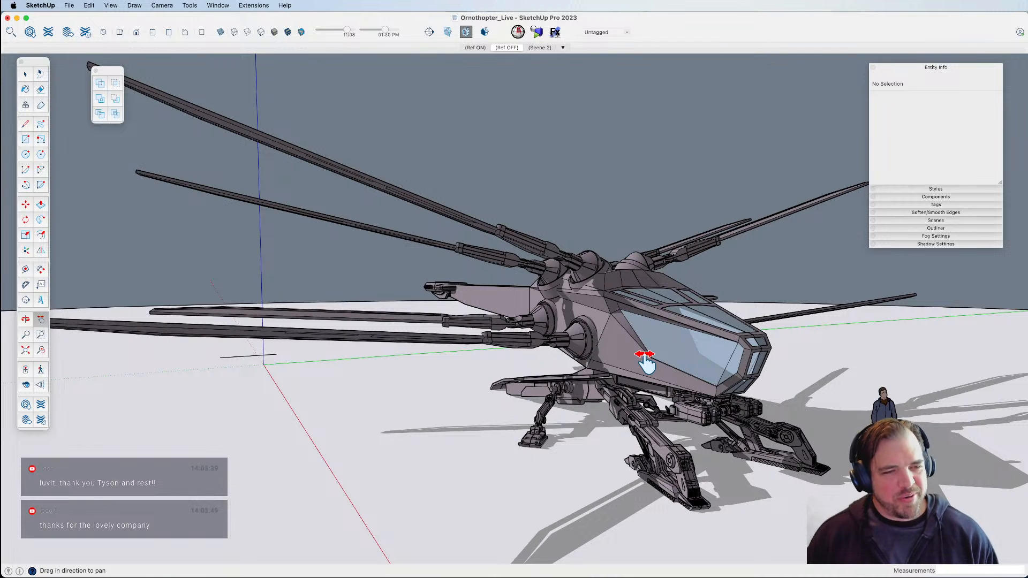
{"action": "key", "text": "space"}
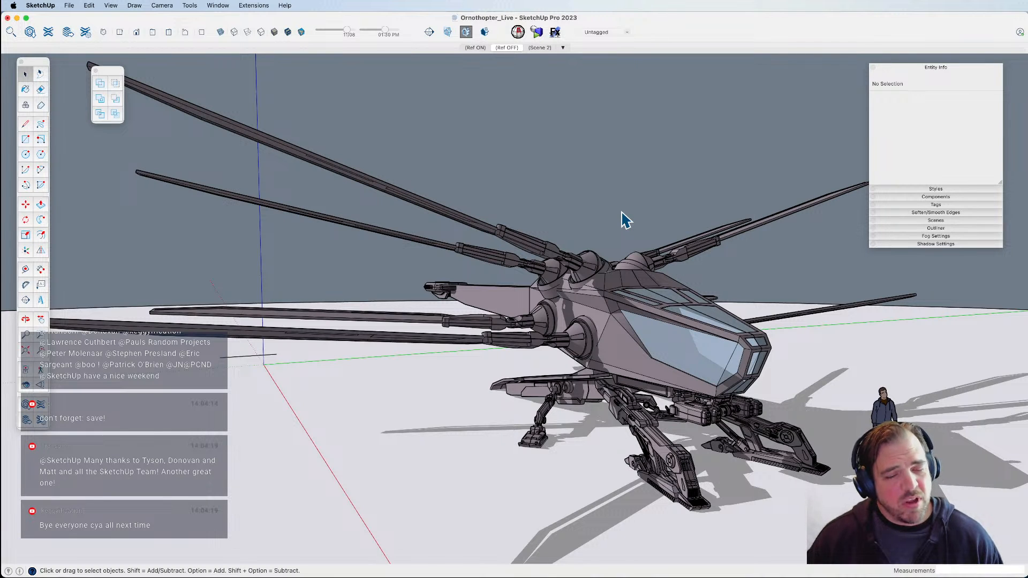
{"action": "mouse_move", "coordinate": [621, 213]}
{"action": "middle_mouse_down"}
{"action": "mouse_move", "coordinate": [624, 236]}
{"action": "mouse_move", "coordinate": [620, 227]}
{"action": "middle_mouse_up"}
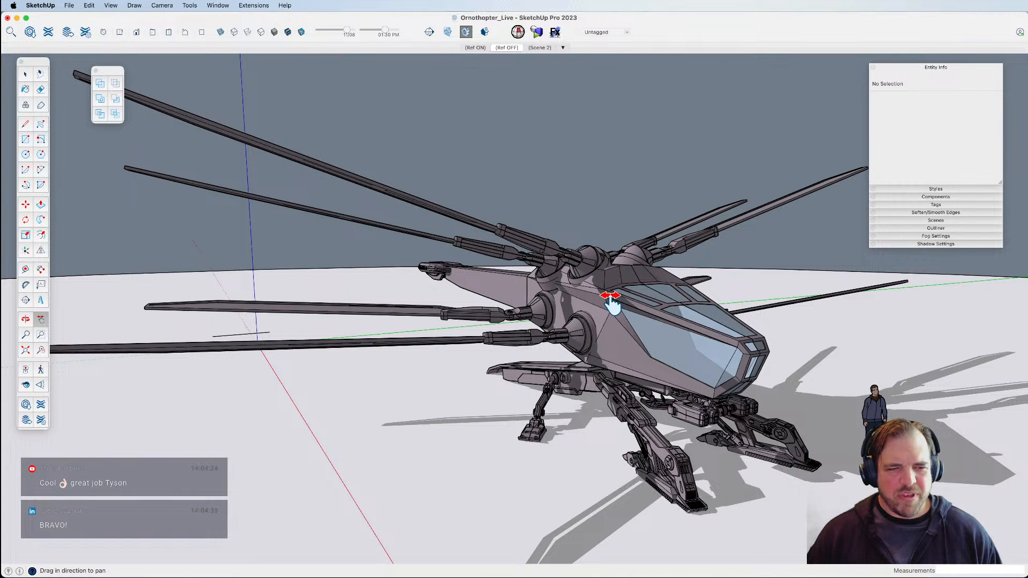
{"action": "mouse_move", "coordinate": [610, 300]}
{"action": "middle_mouse_down"}
{"action": "mouse_move", "coordinate": [619, 294]}
{"action": "mouse_move", "coordinate": [616, 318]}
{"action": "middle_mouse_up"}
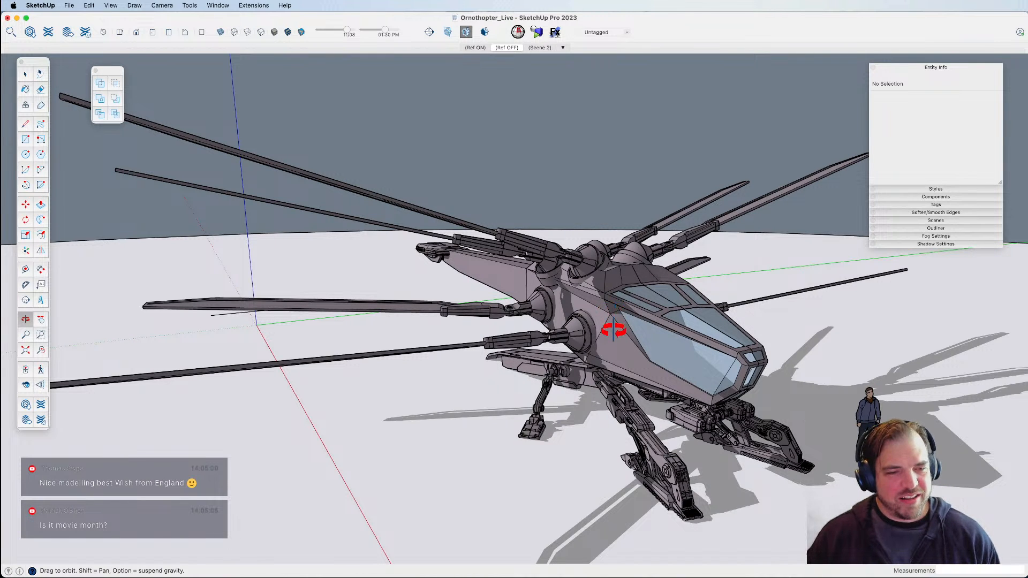
{"action": "left_click_drag", "start_coordinate": [614, 330], "coordinate": [619, 333]}
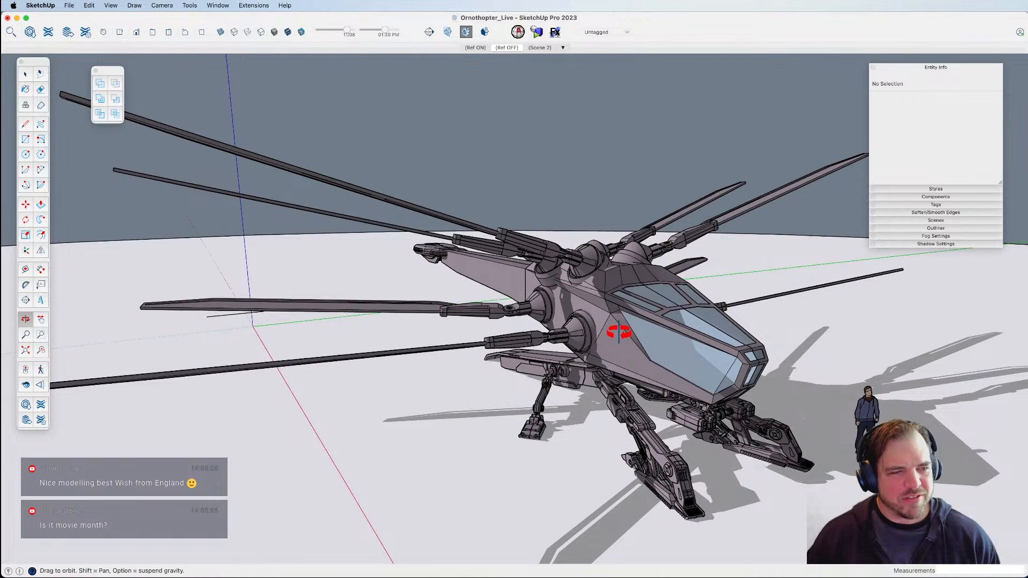
{"action": "key", "text": "space"}
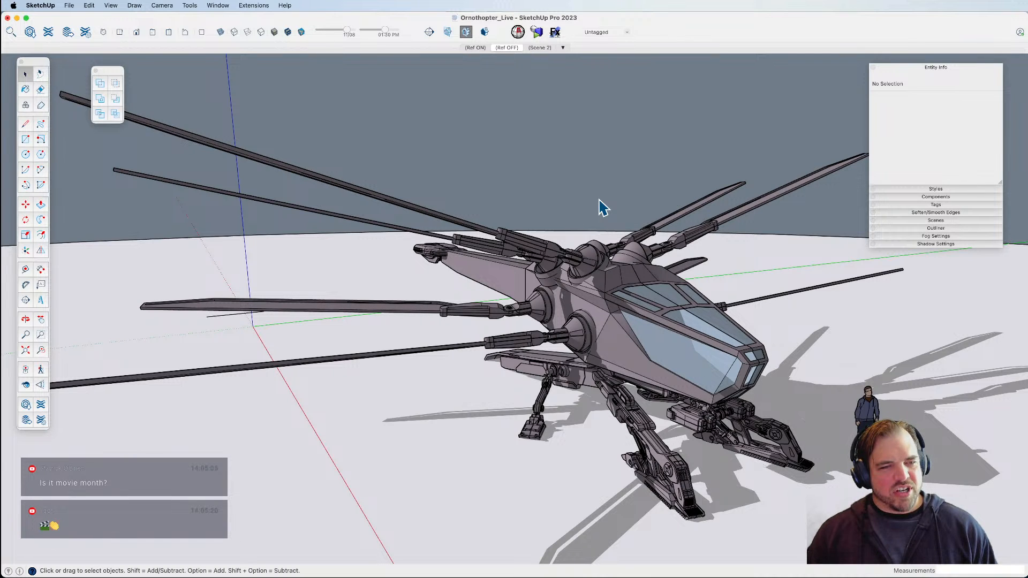
{"action": "middle_click_drag", "start_coordinate": [600, 201], "coordinate": [599, 194]}
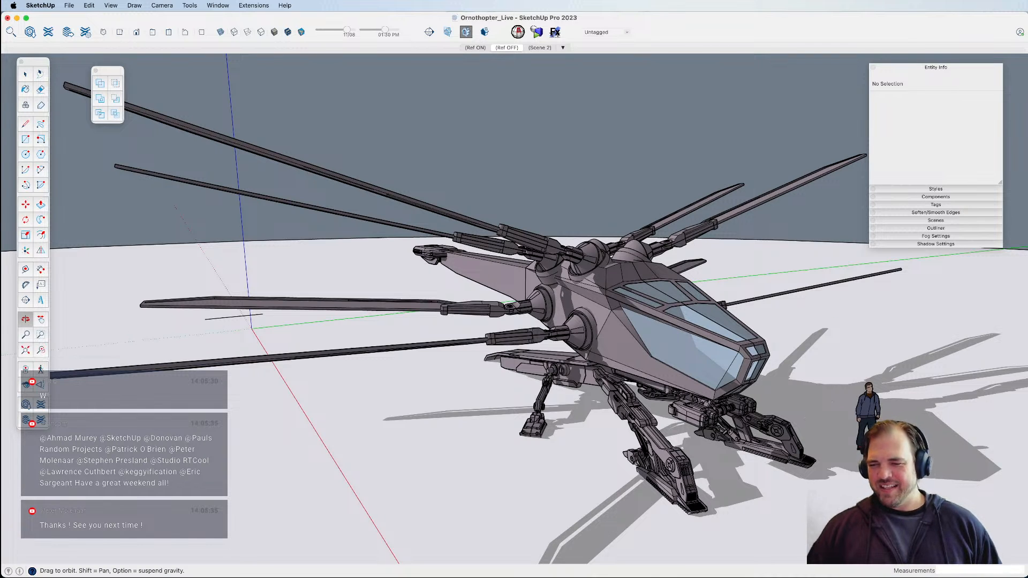
{"action": "key", "text": "super+Tab"}
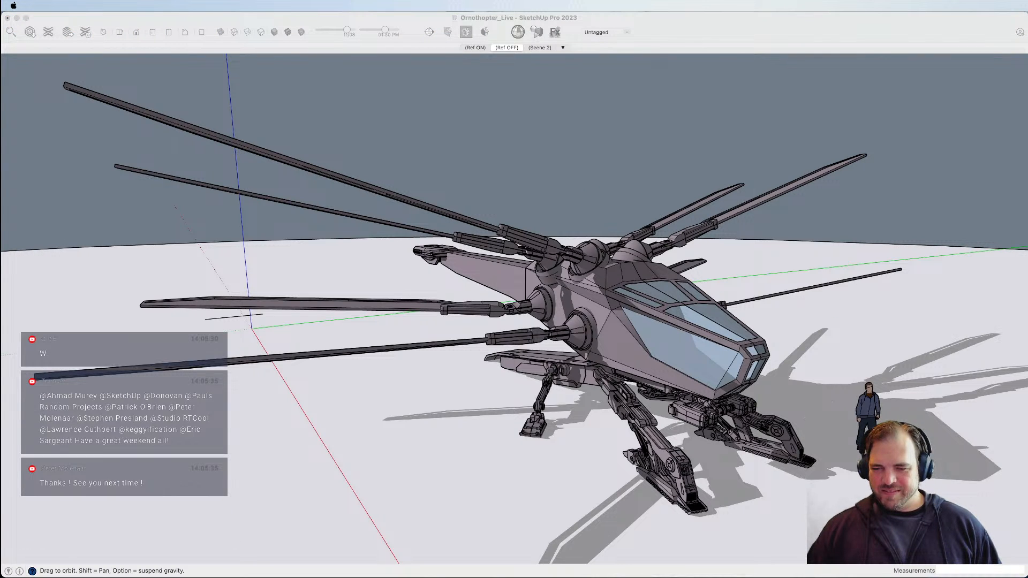